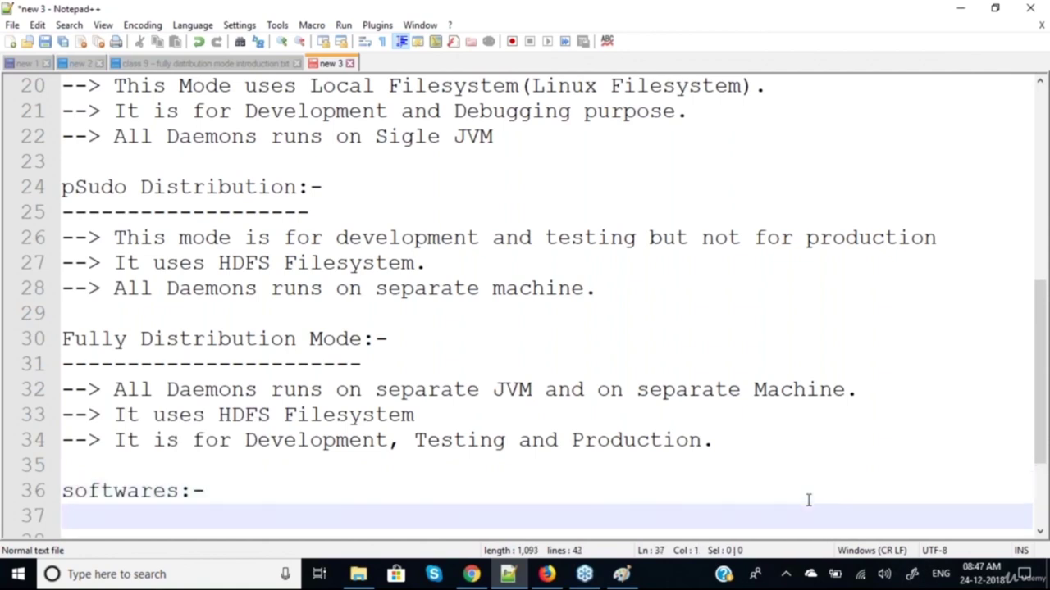
Enter '--> VMware Workstation' on line 37 under 'softwares:-', briefly checking the Paint diagram.
type("--> VMwa")
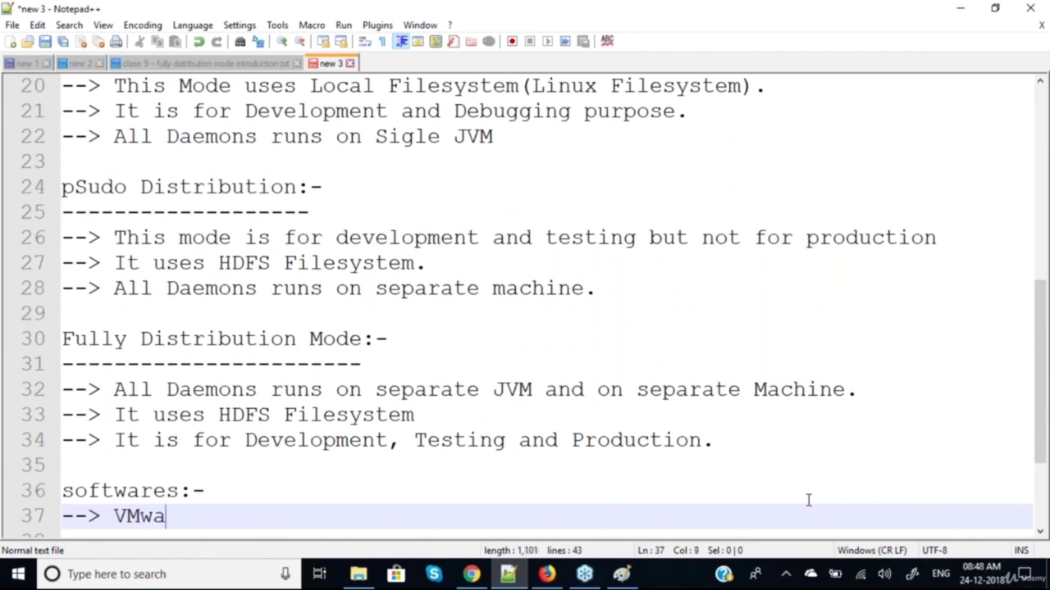
type("re Wo")
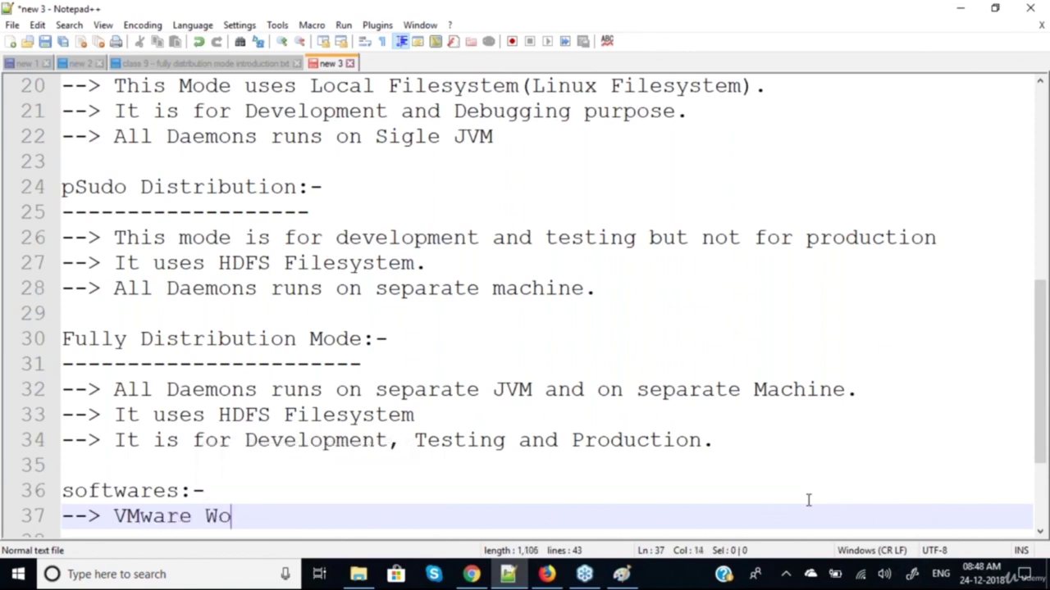
type("rkstation")
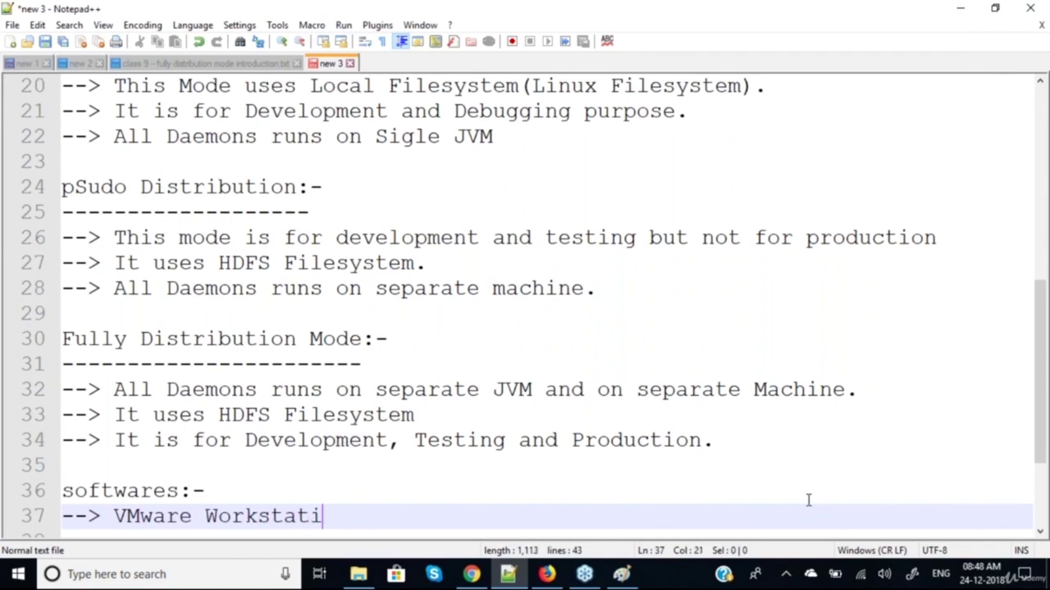
left_click(627, 576)
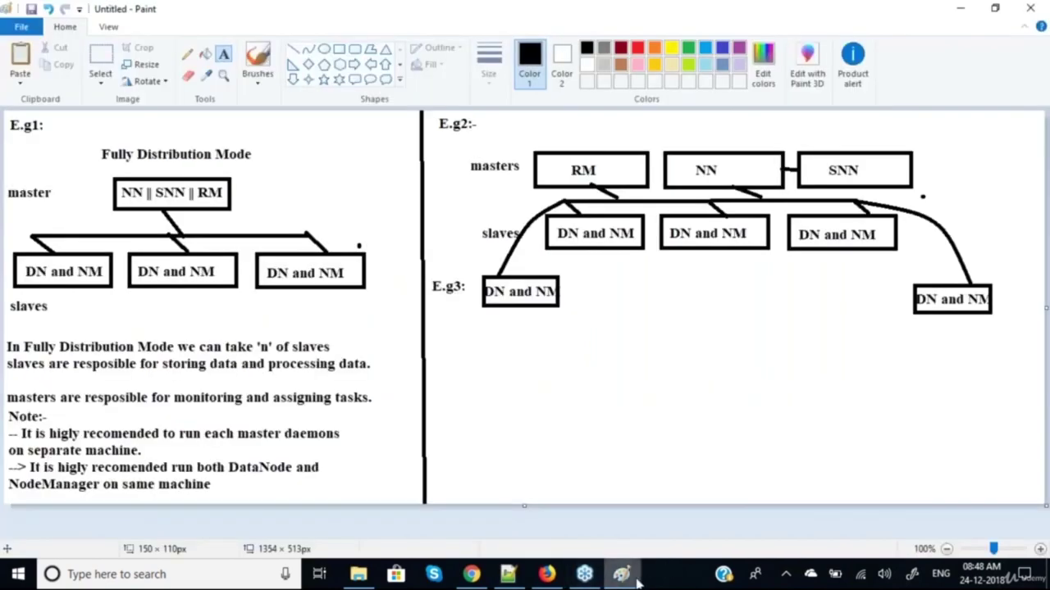
left_click(638, 579)
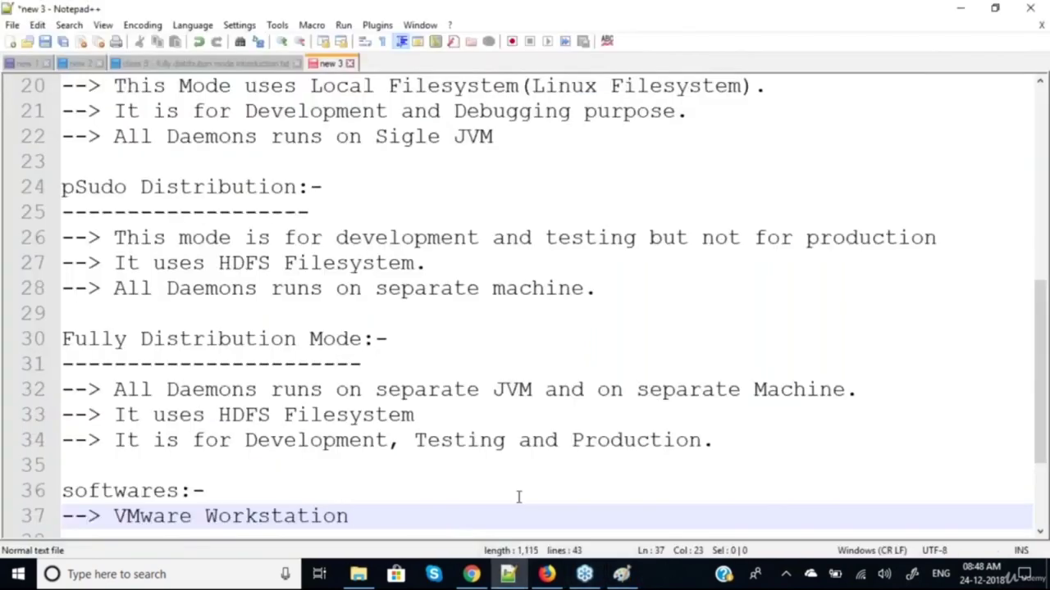
Add '--> Linux -- CentOS -- minimal version (command or terminal)' plus the 'install everything manually' note.
key("Return")
type("--> ")
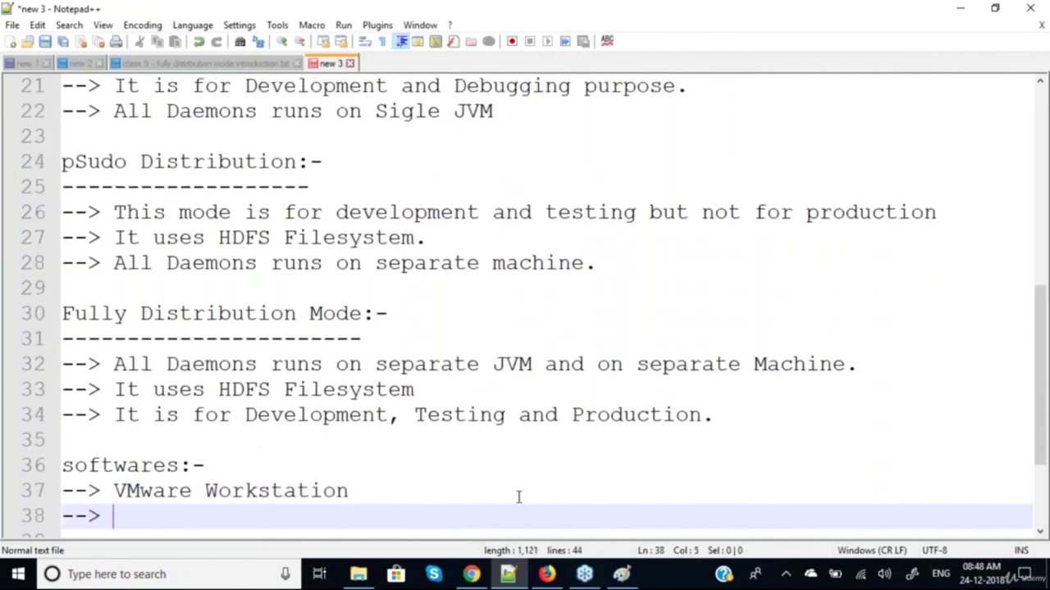
type("Linux")
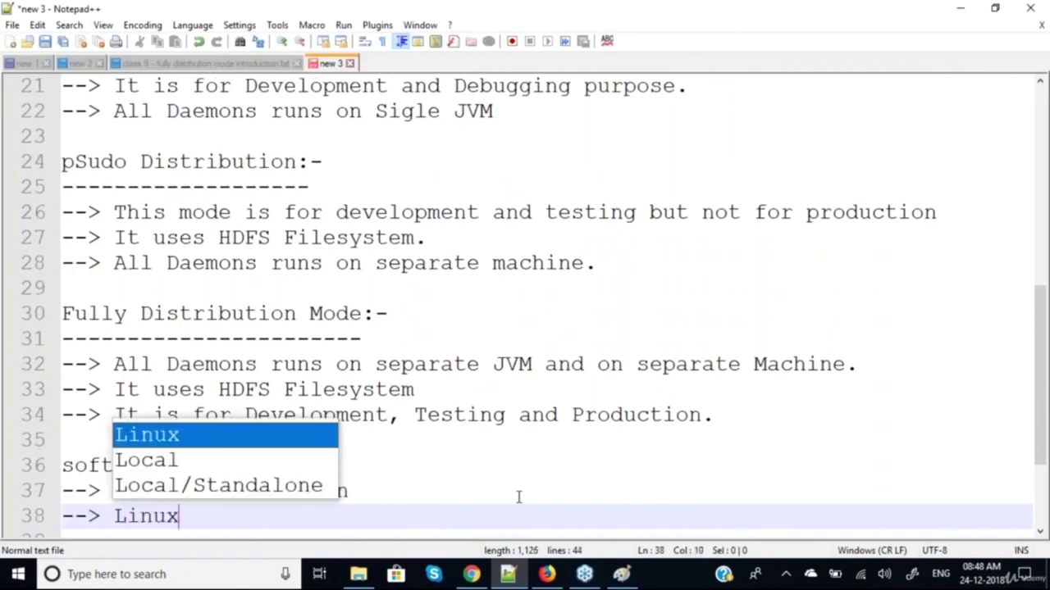
type(" -- C")
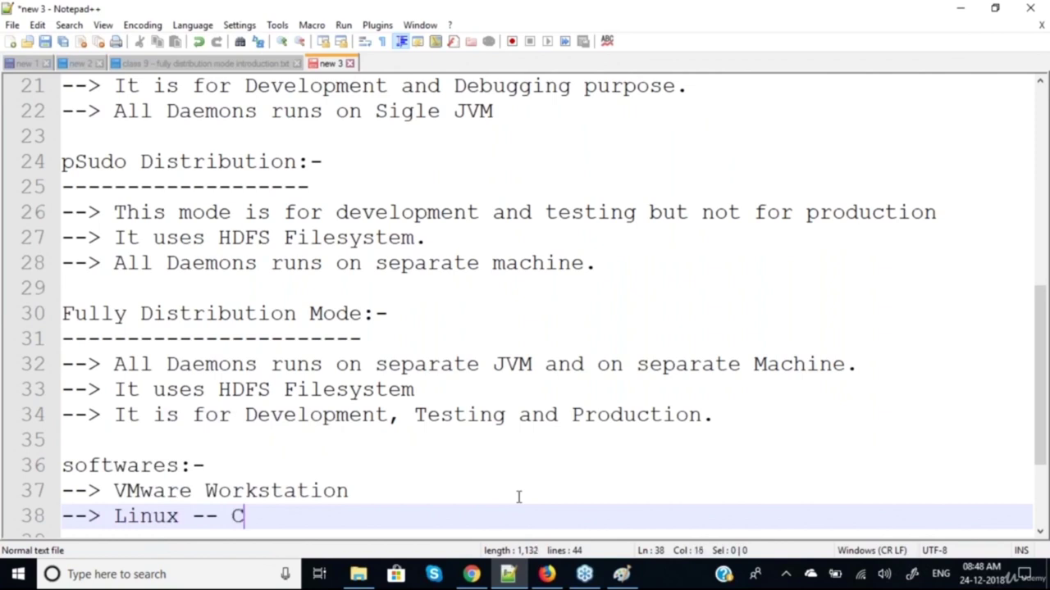
type("ento")
key("BackSpace")
type("OS -- ")
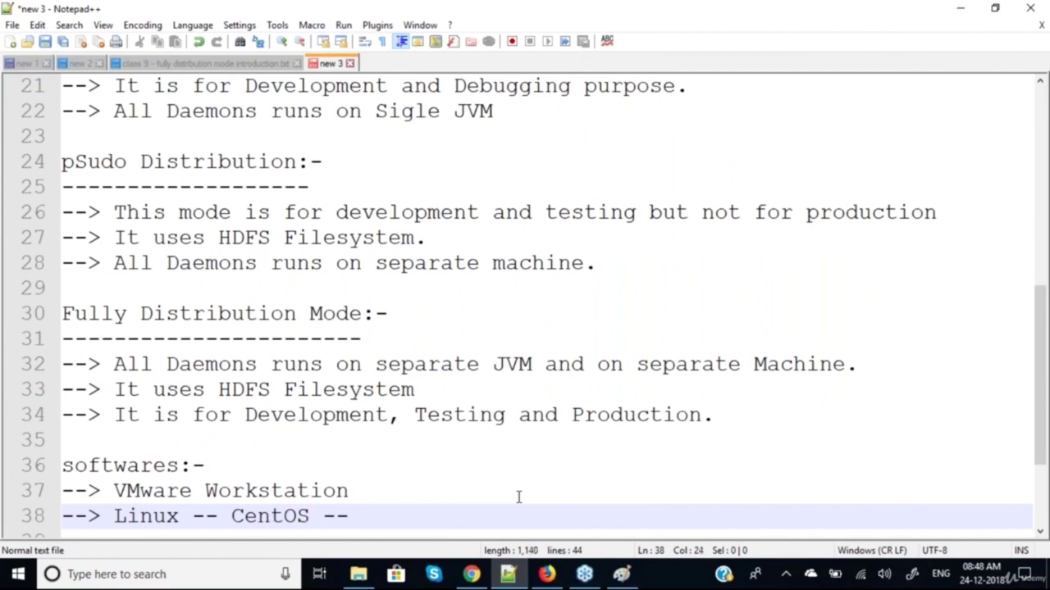
type("minima")
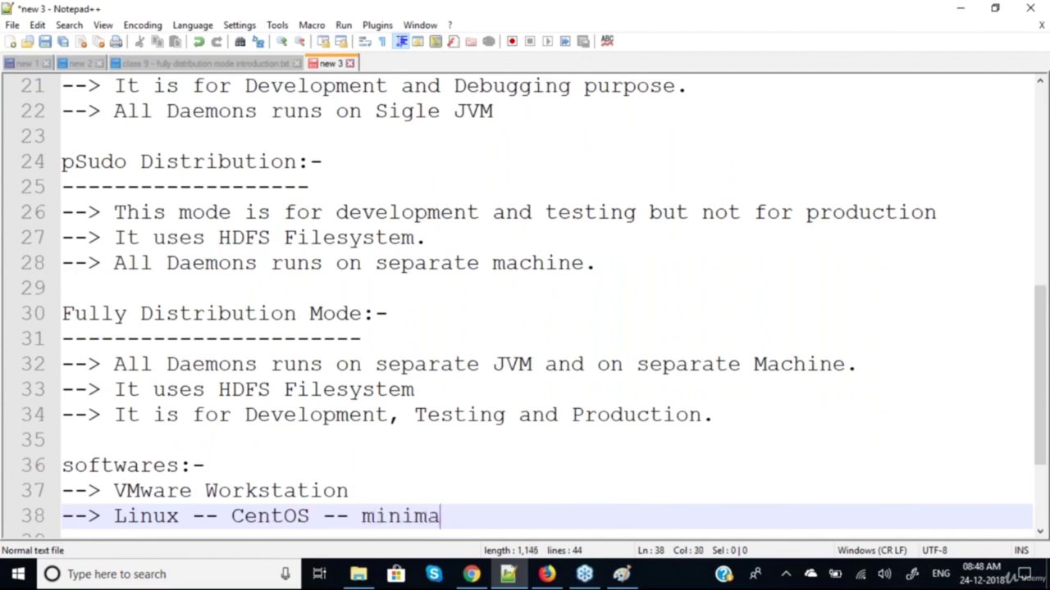
type("l versi")
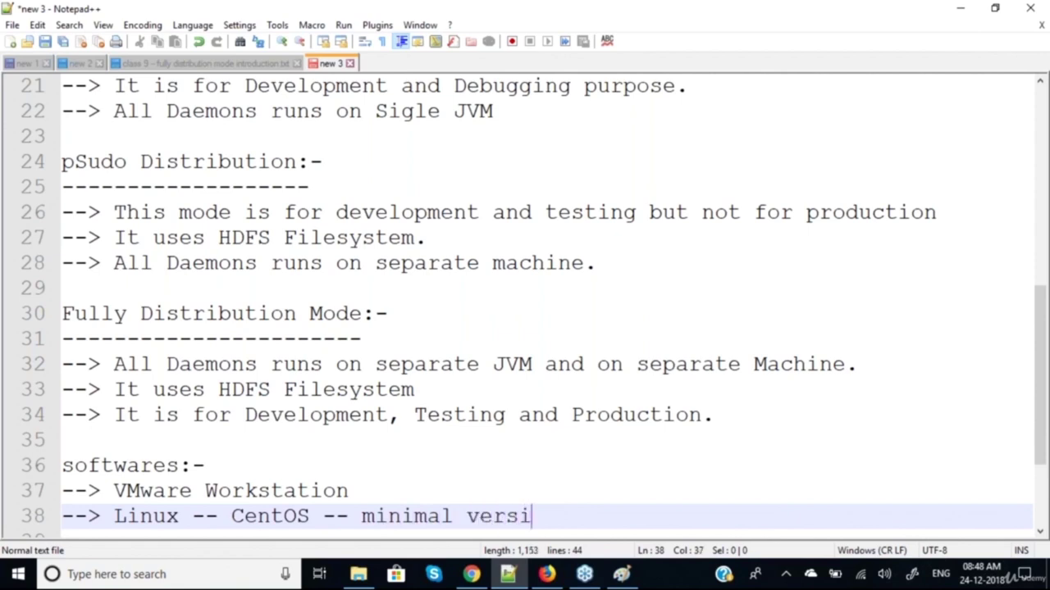
type("on (")
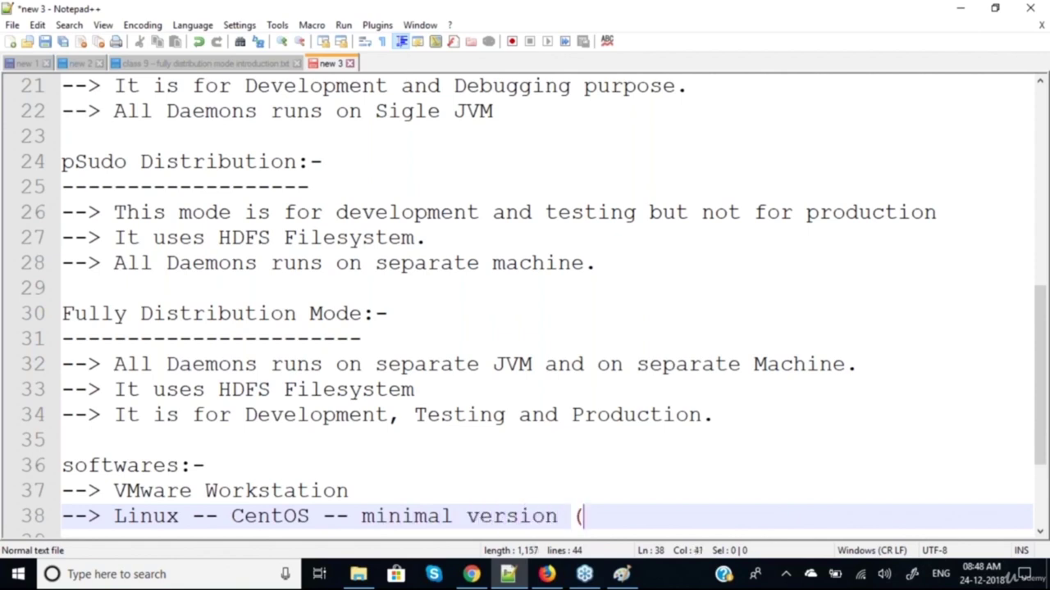
type("cmn")
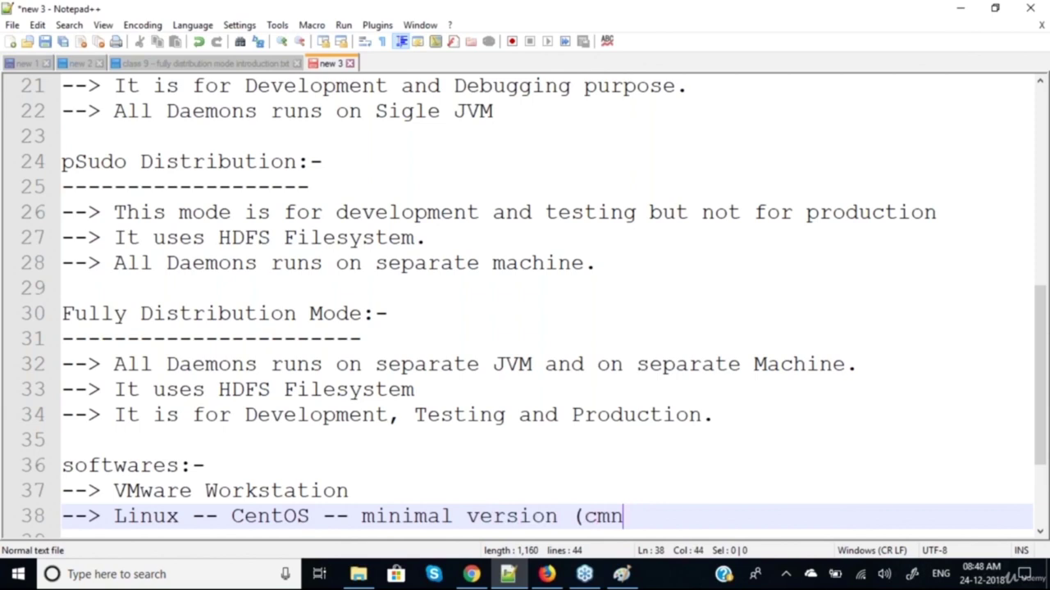
key("BackSpace")
key("BackSpace")
type("ommand ")
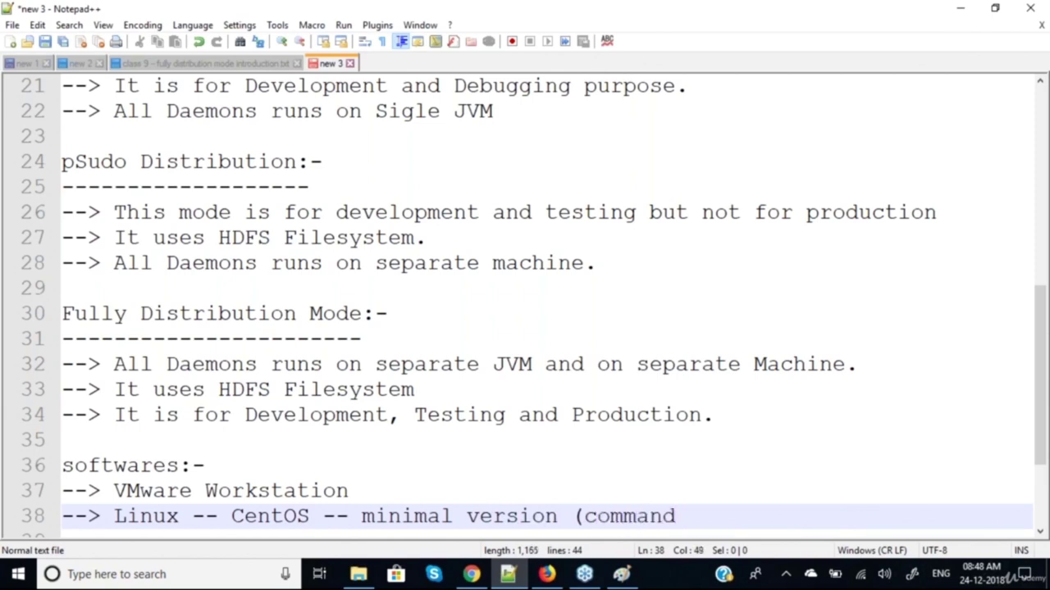
type("or termin")
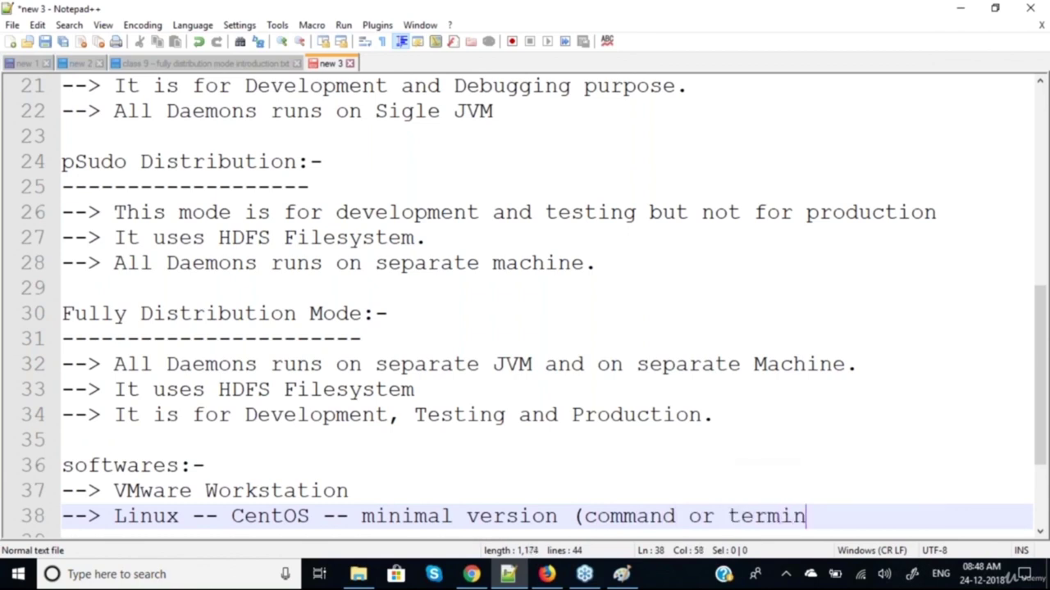
type("al)")
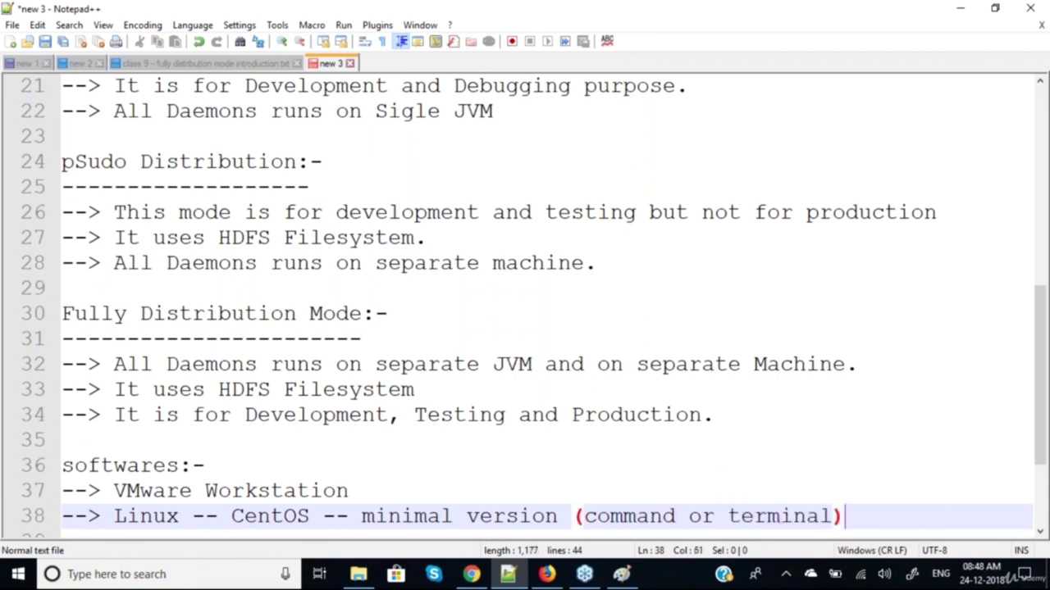
key("Return")
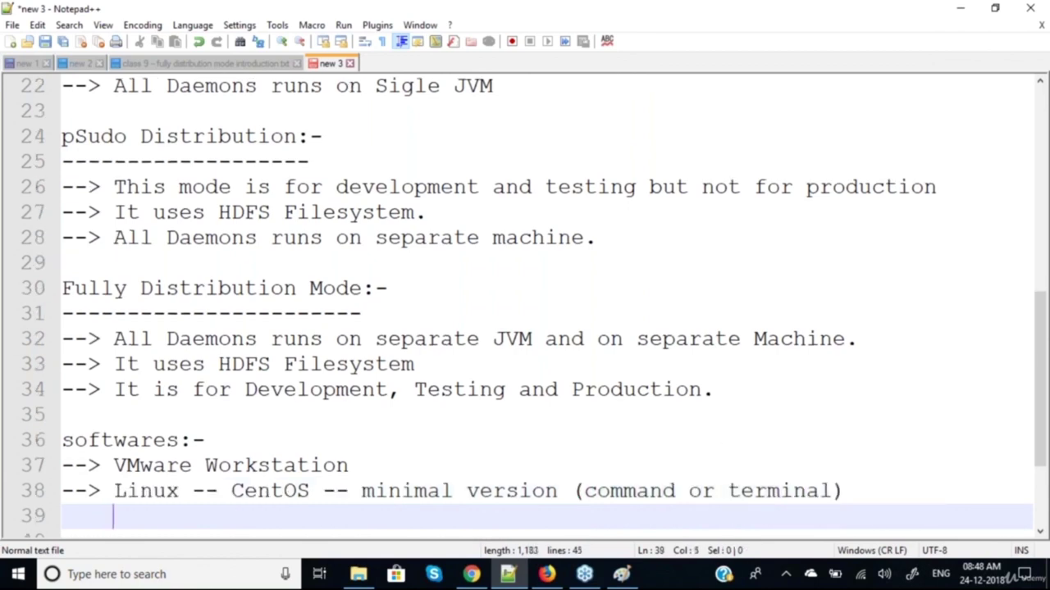
type("mini")
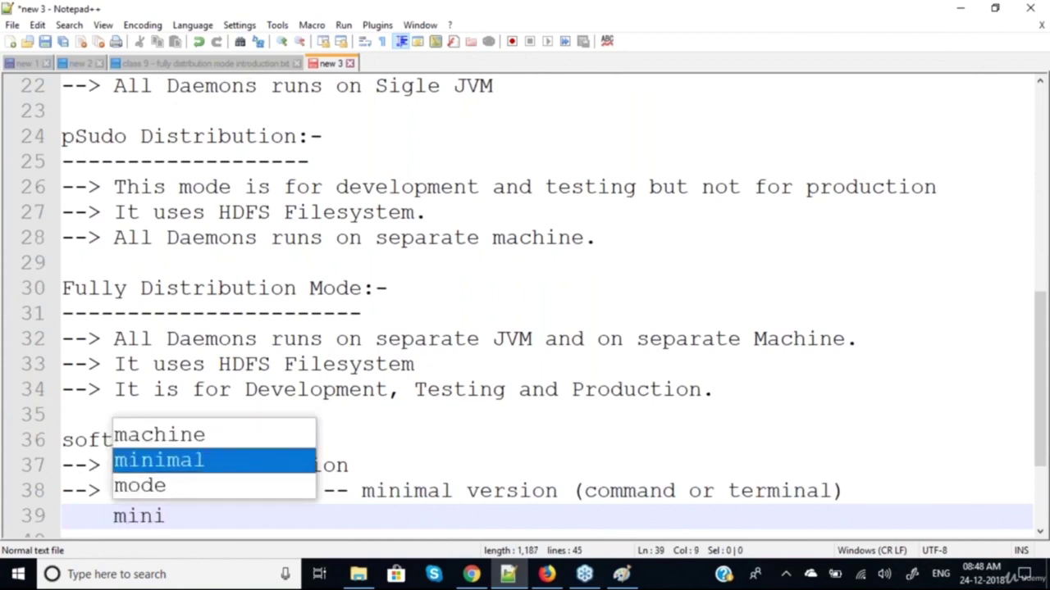
type("mal ")
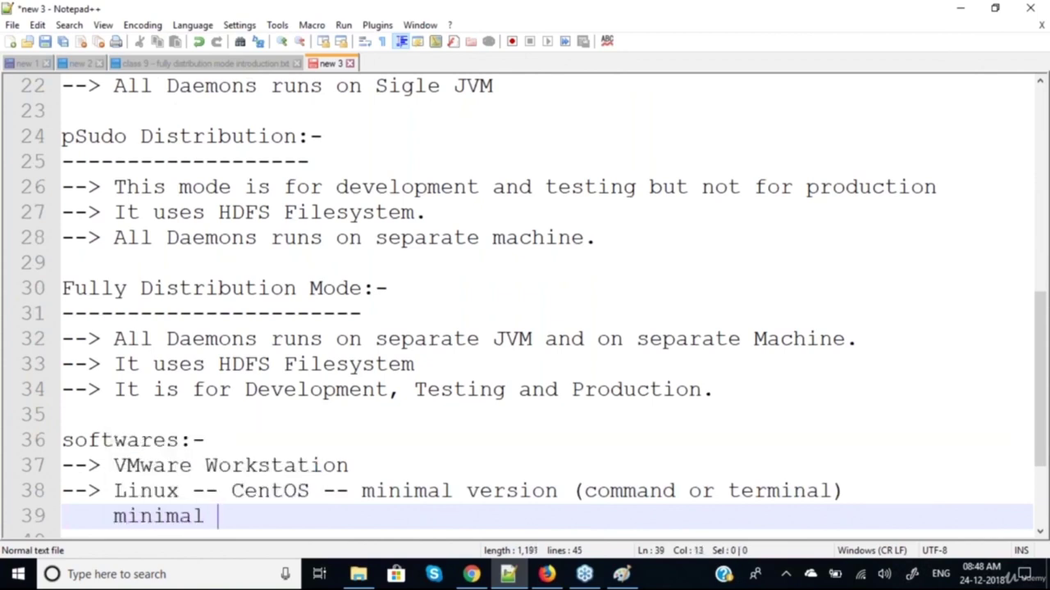
type("operat")
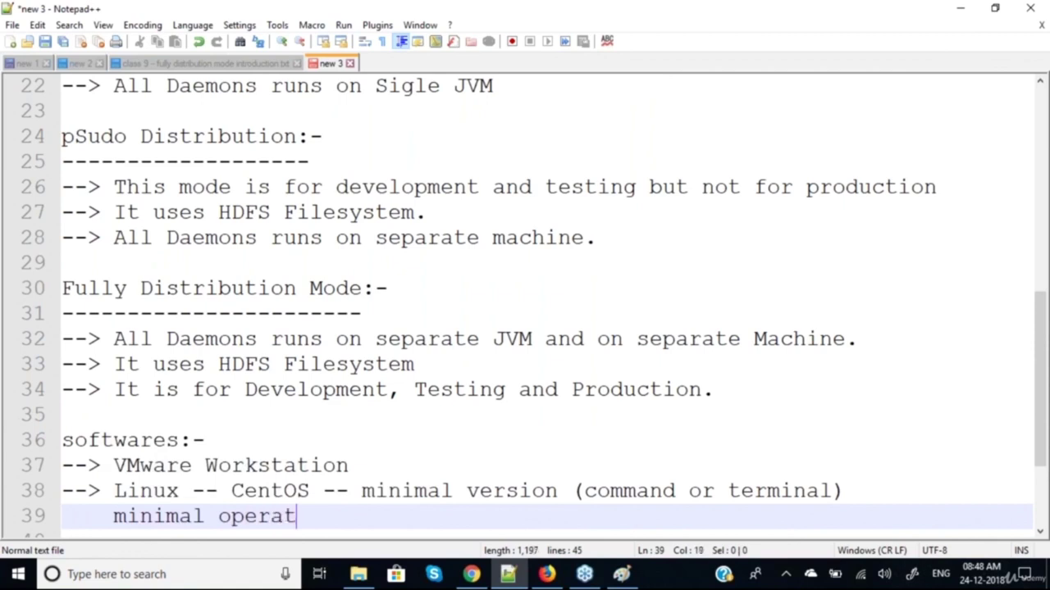
type("ing --")
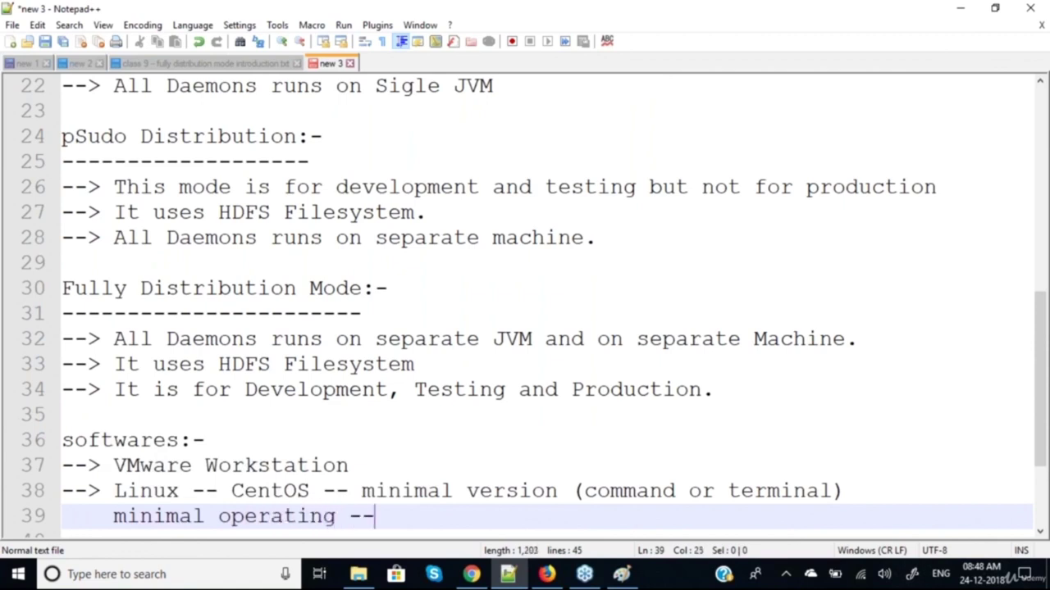
type(" we have ")
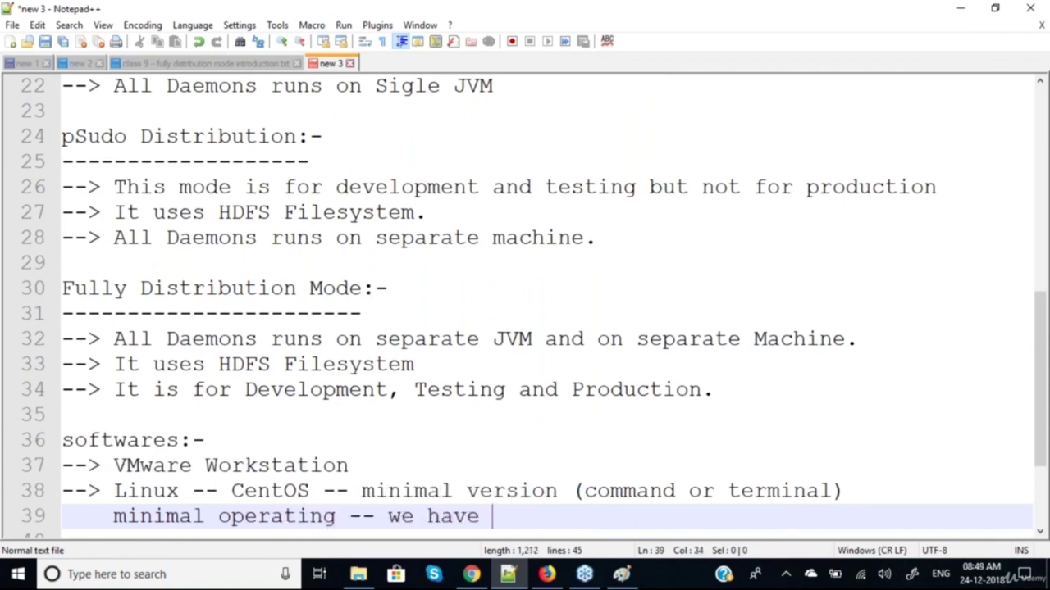
type("to install")
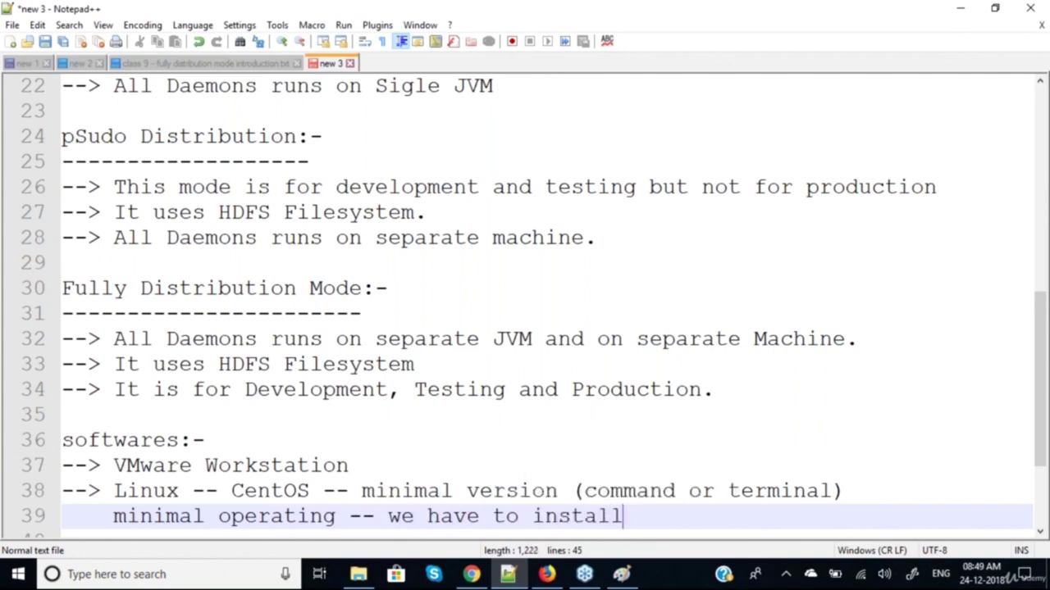
type(" every")
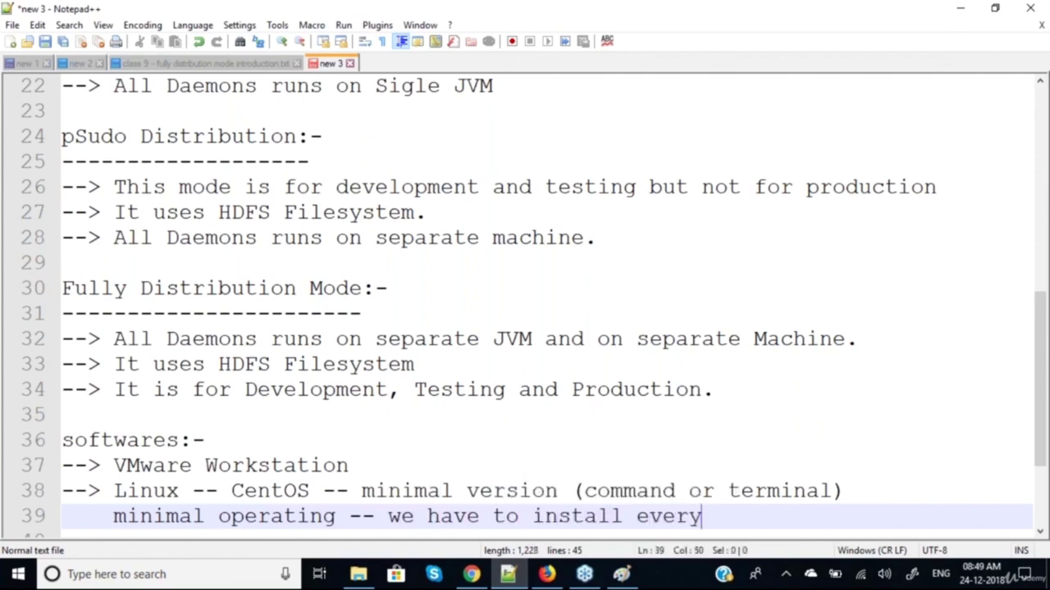
type("thing ma")
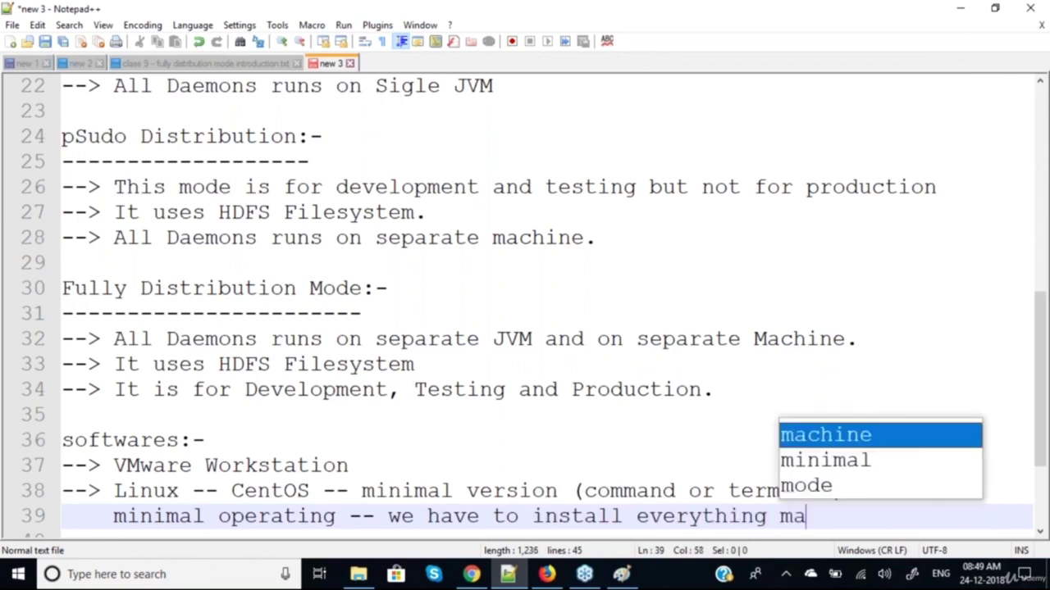
type("nually")
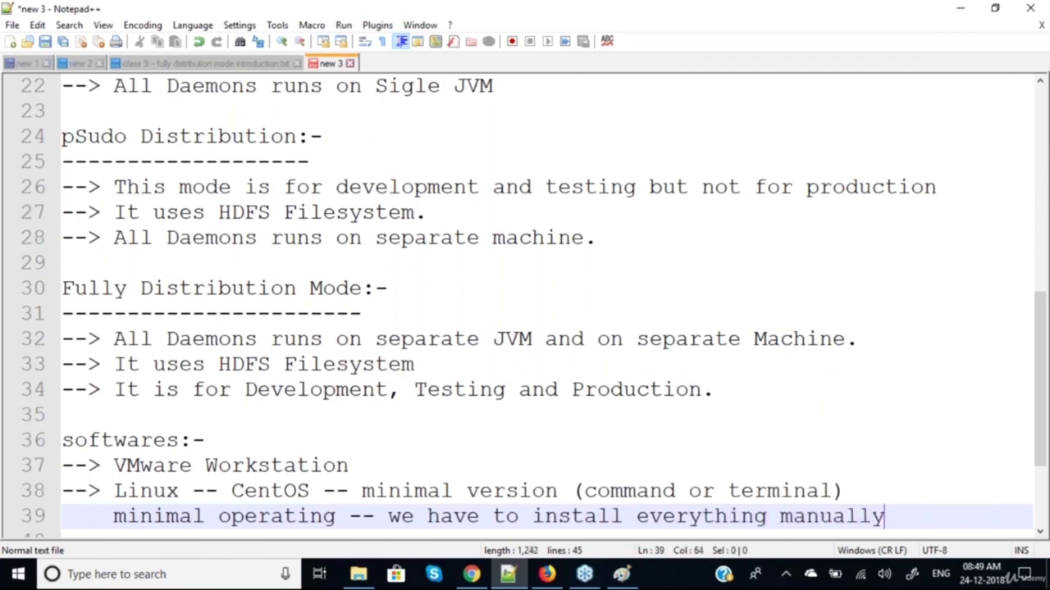
type(".")
Add '--> cloning feature of VMware.' and then '--> Linux Networking concepts' as list items.
key("Return")
type("--")
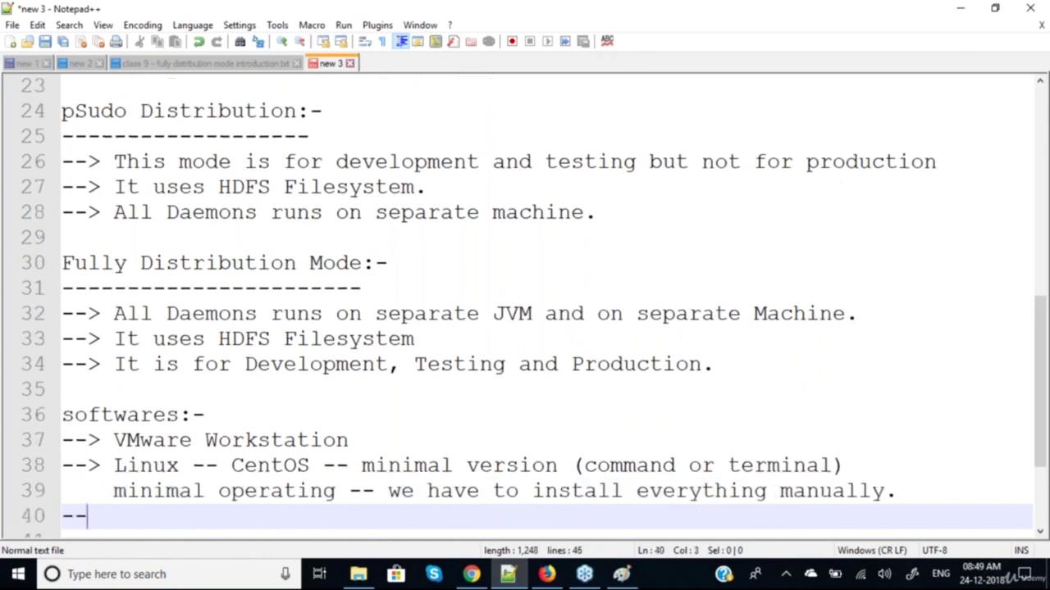
type("> cloning f")
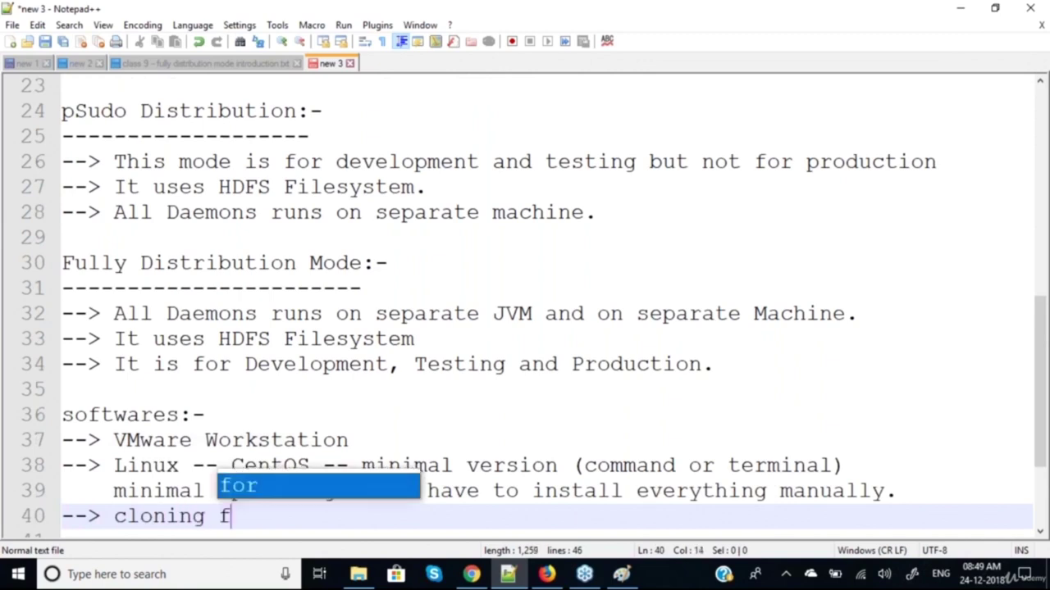
type("eature o")
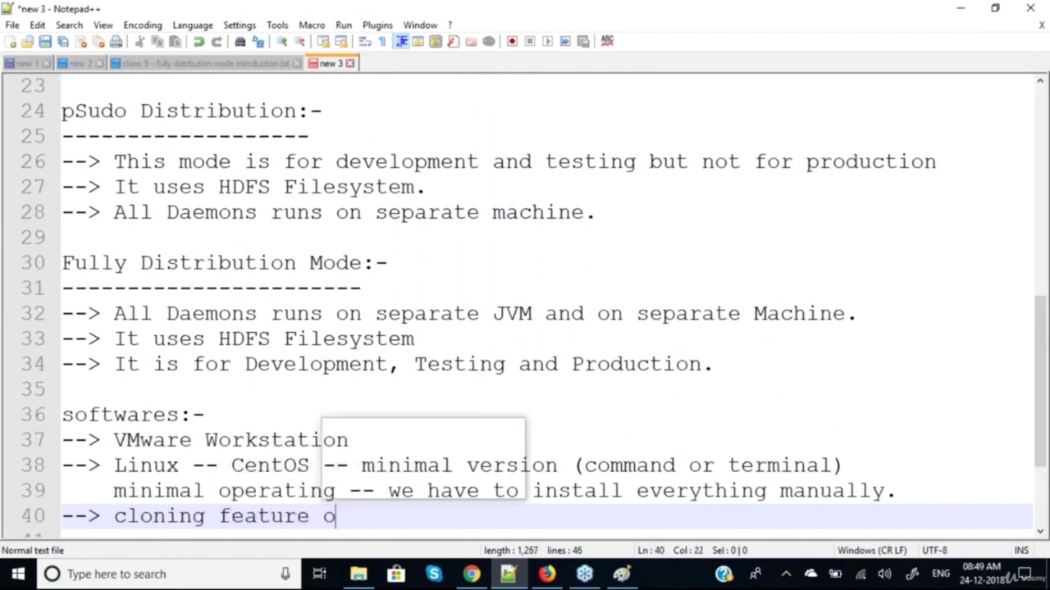
type("f V")
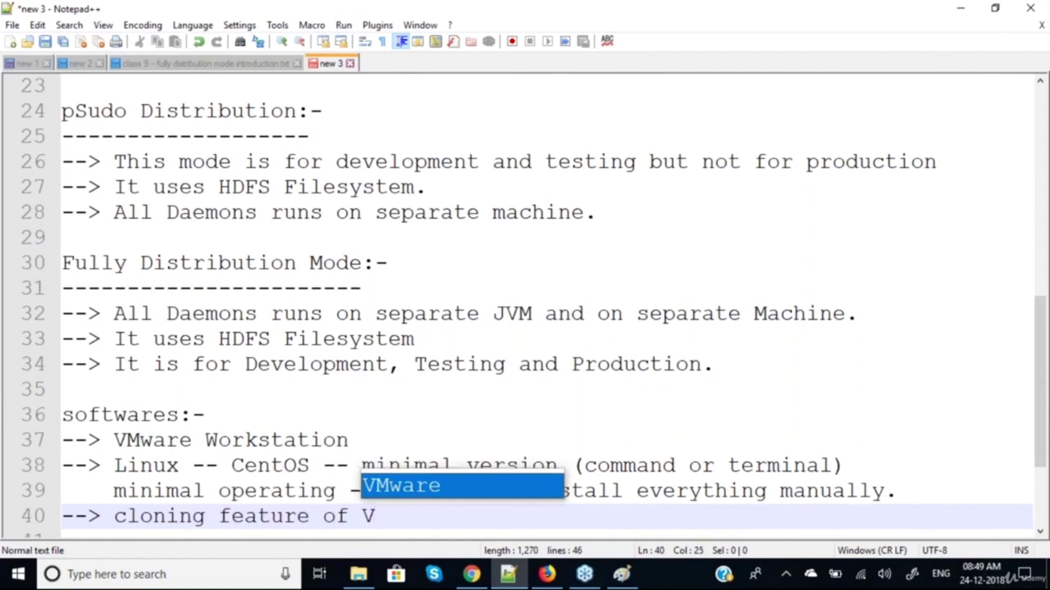
key("Return")
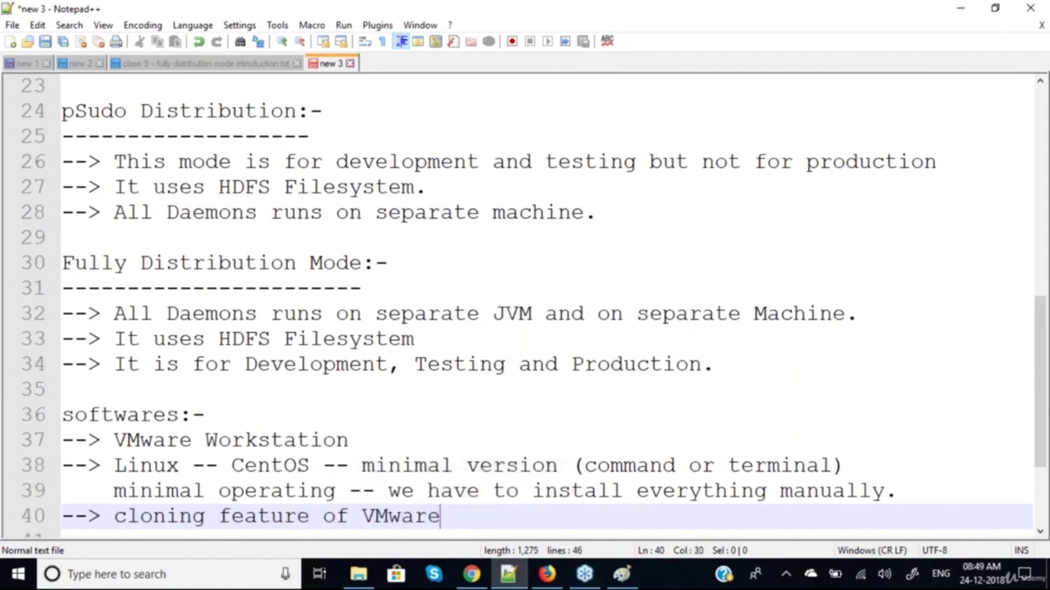
type(".")
key("Return")
type("--")
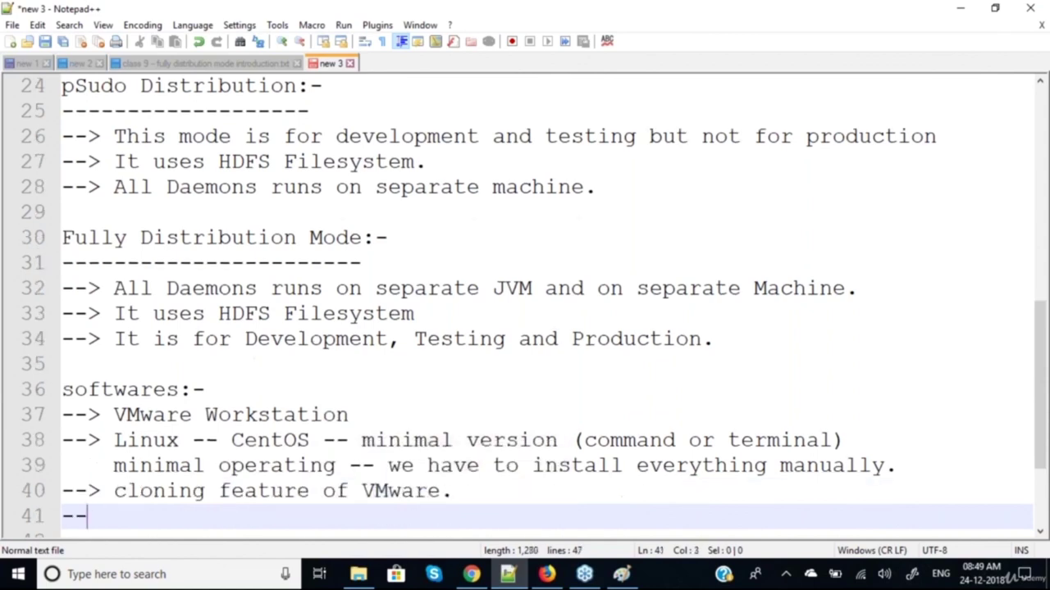
type("> Li")
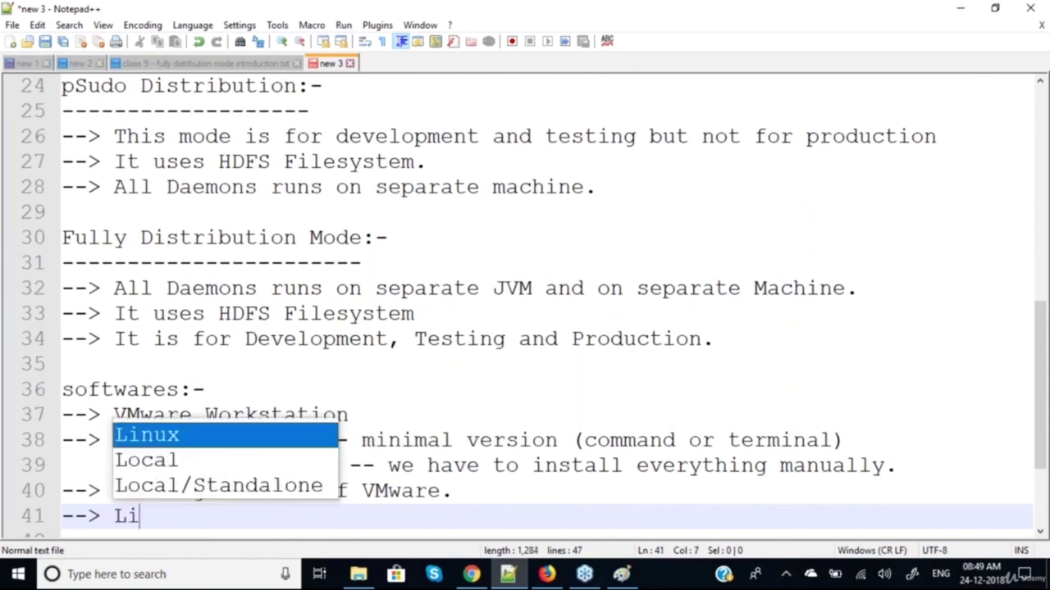
type("nux Net")
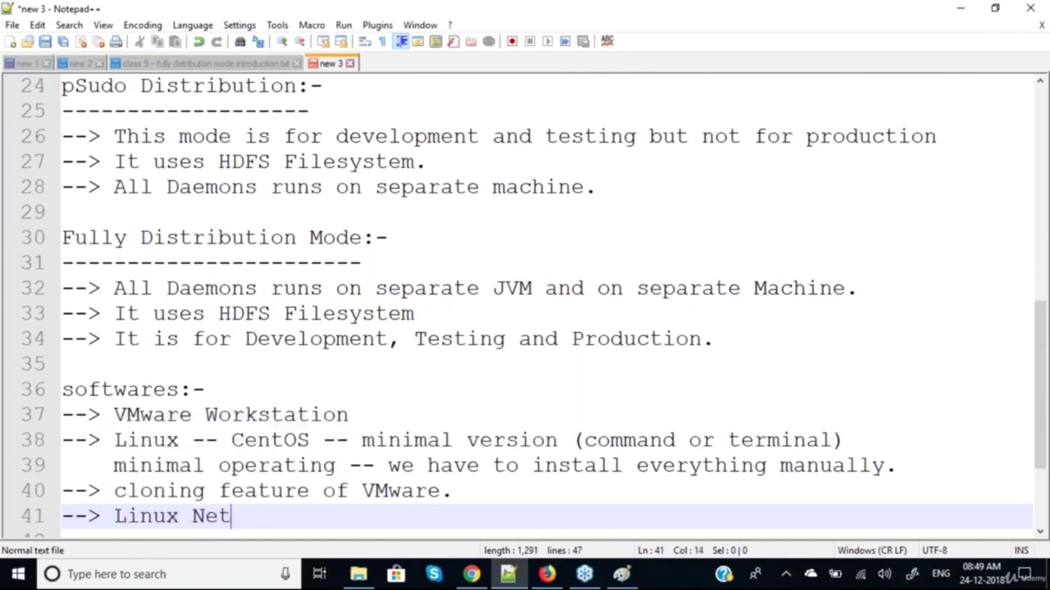
type("working")
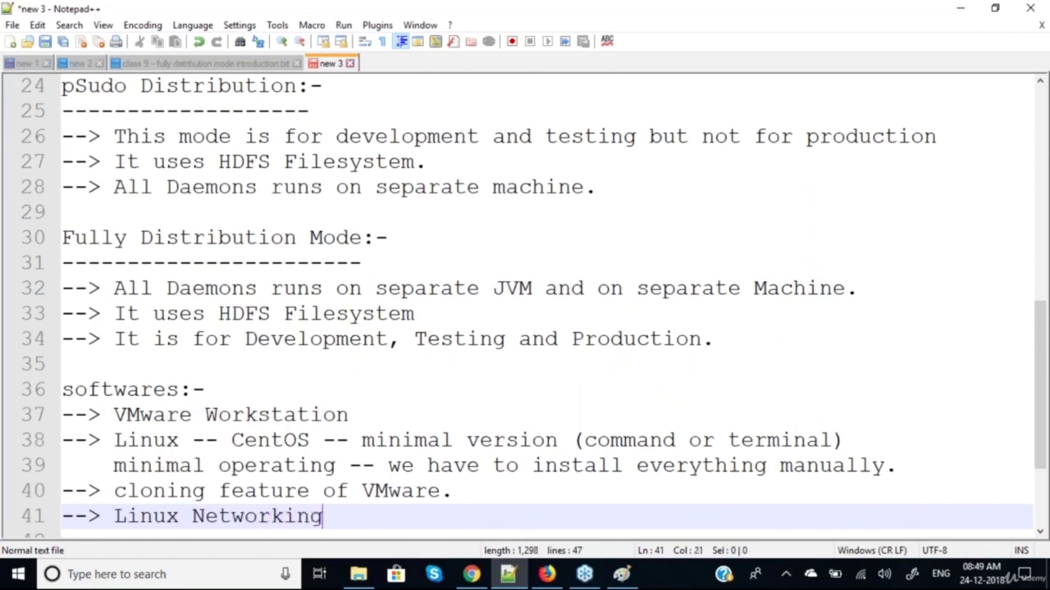
type(" concepts")
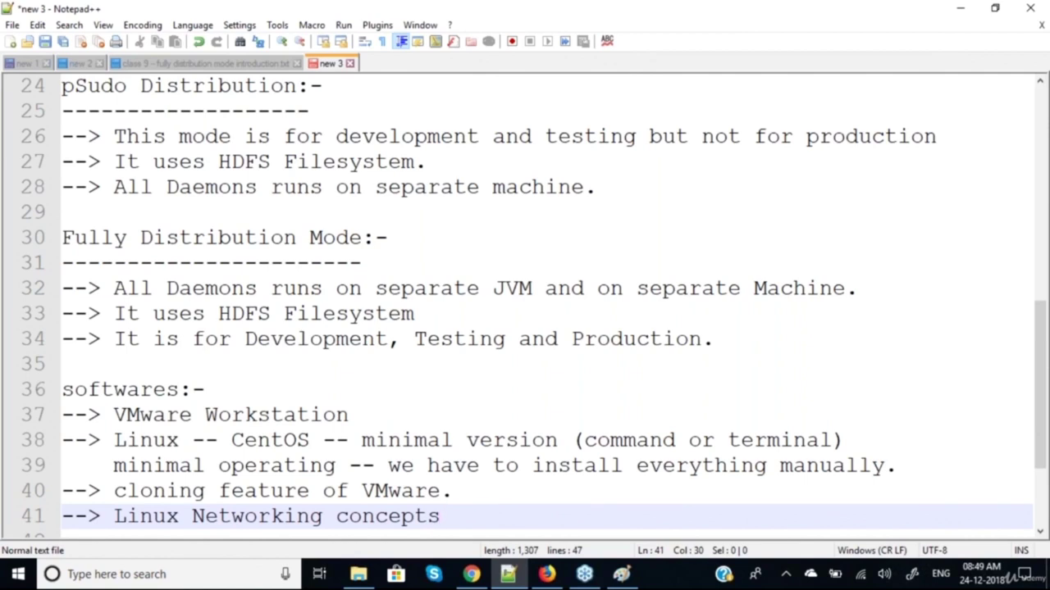
Append '--> We install Java' and '--> We install Hadoop' to the software list.
key("Return")
type("--> ")
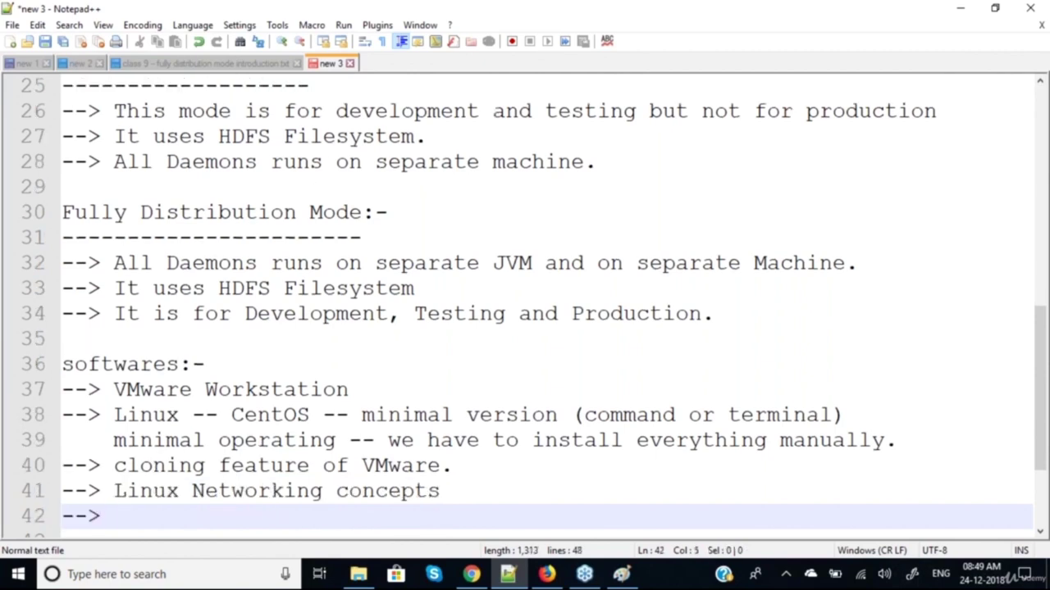
type("We instal")
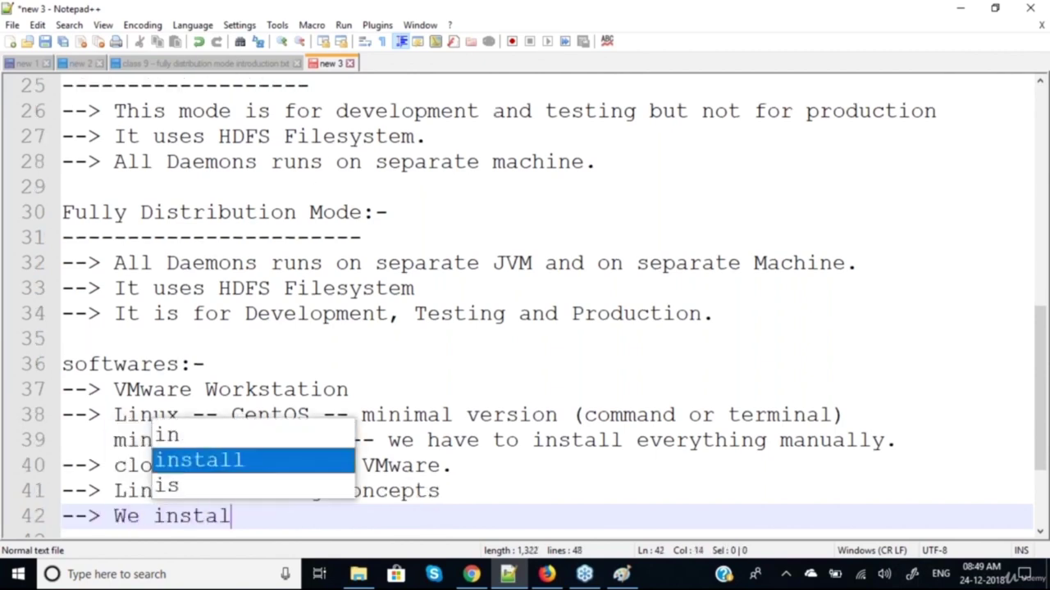
type("l Java")
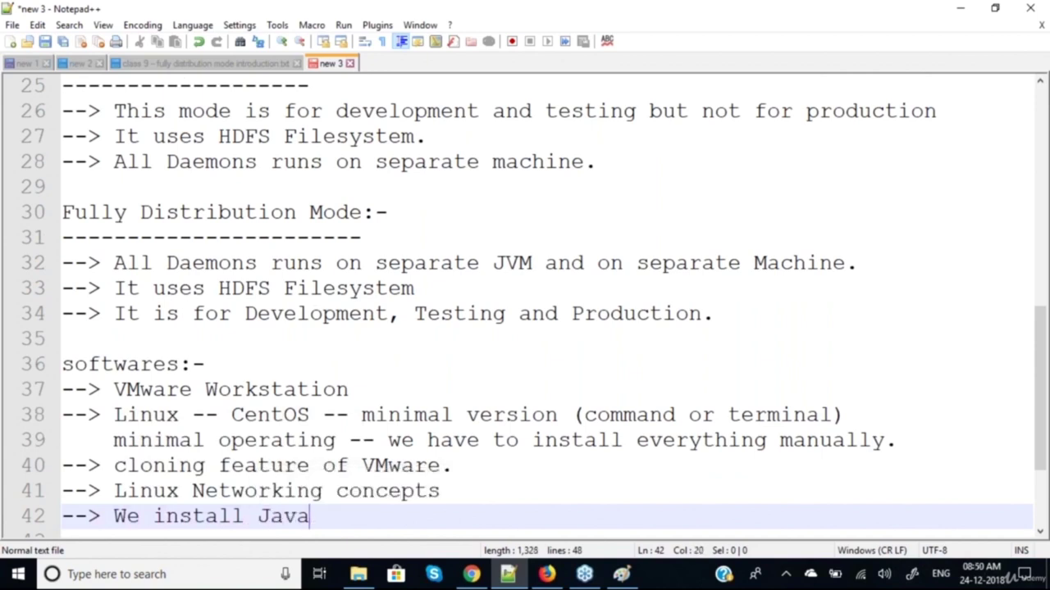
key("Return")
type("--> ")
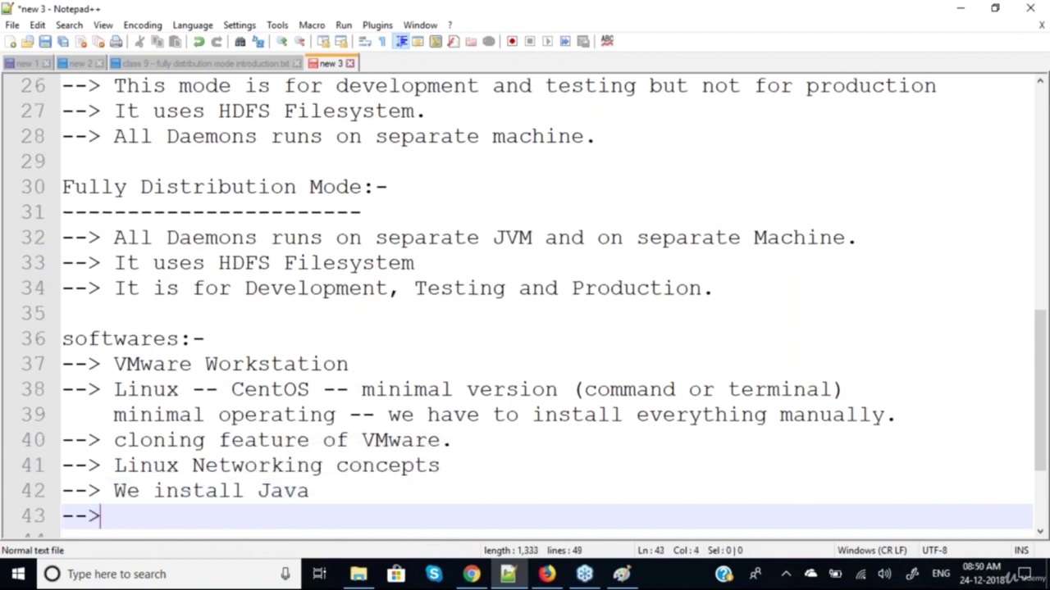
type("We")
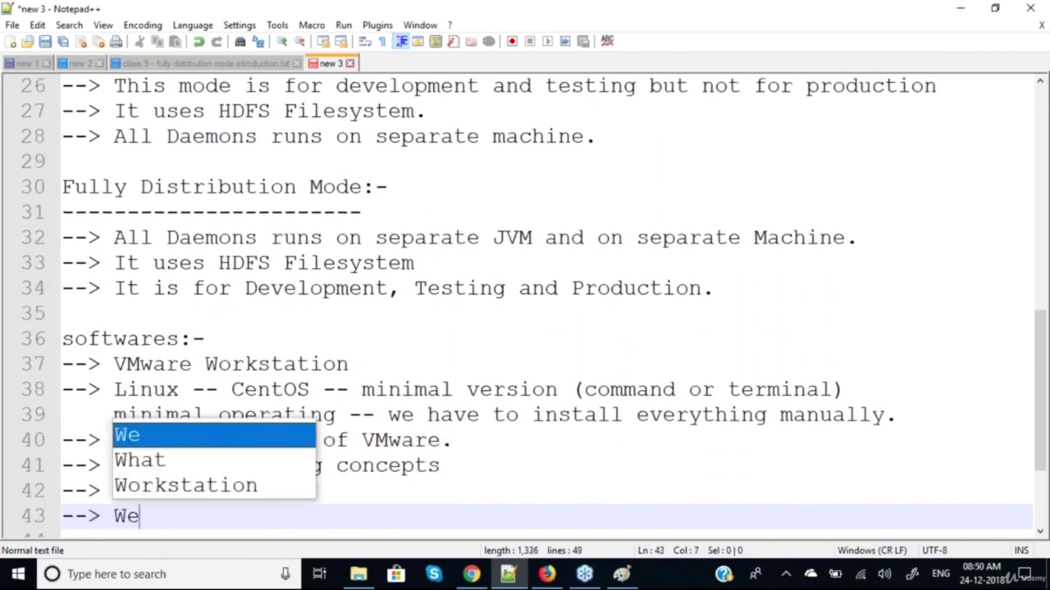
type(" install ")
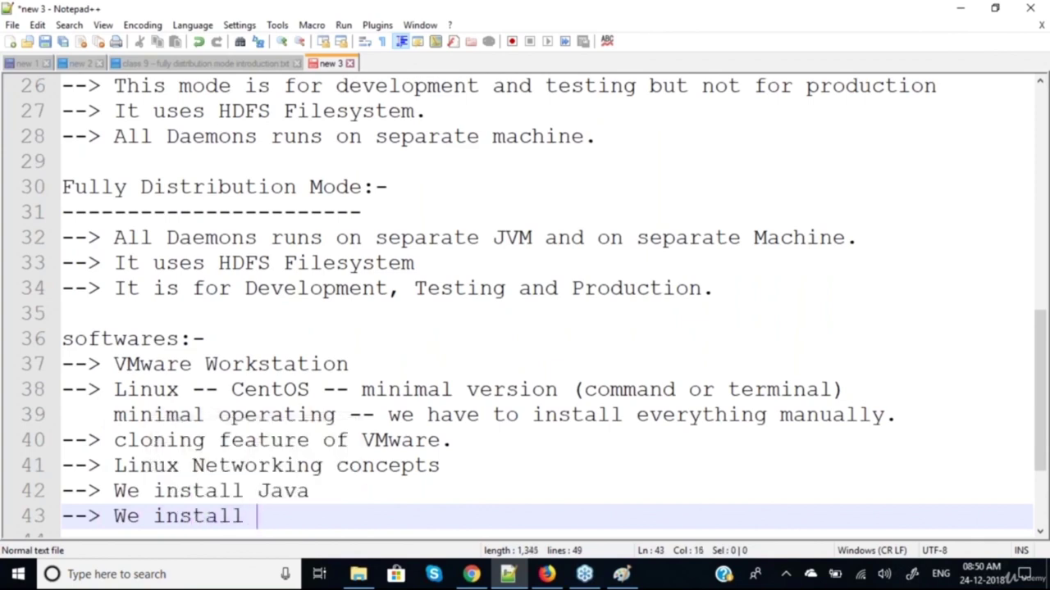
type("Hadoop")
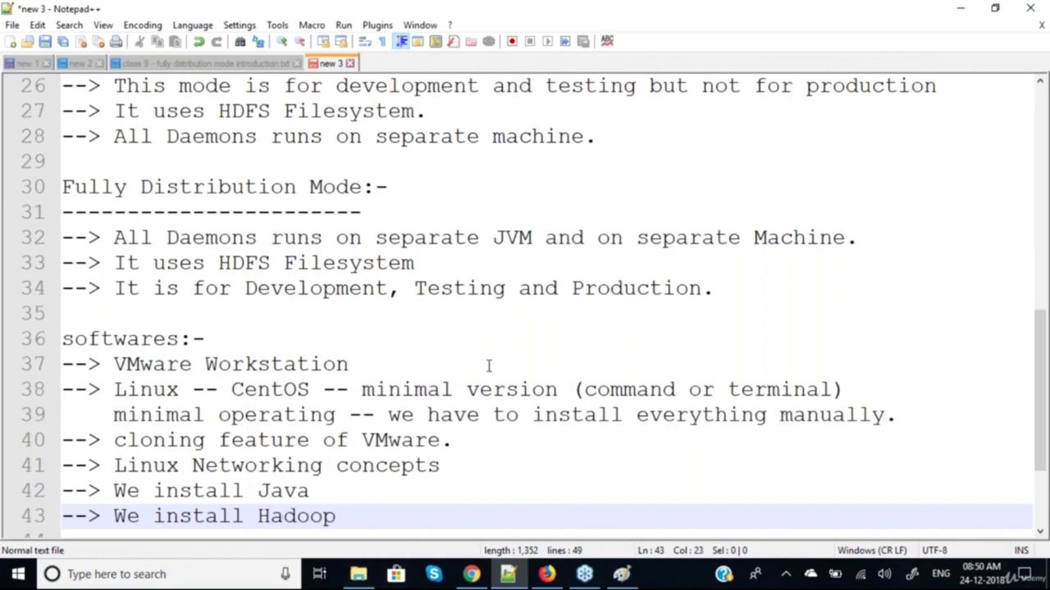
left_click(114, 465)
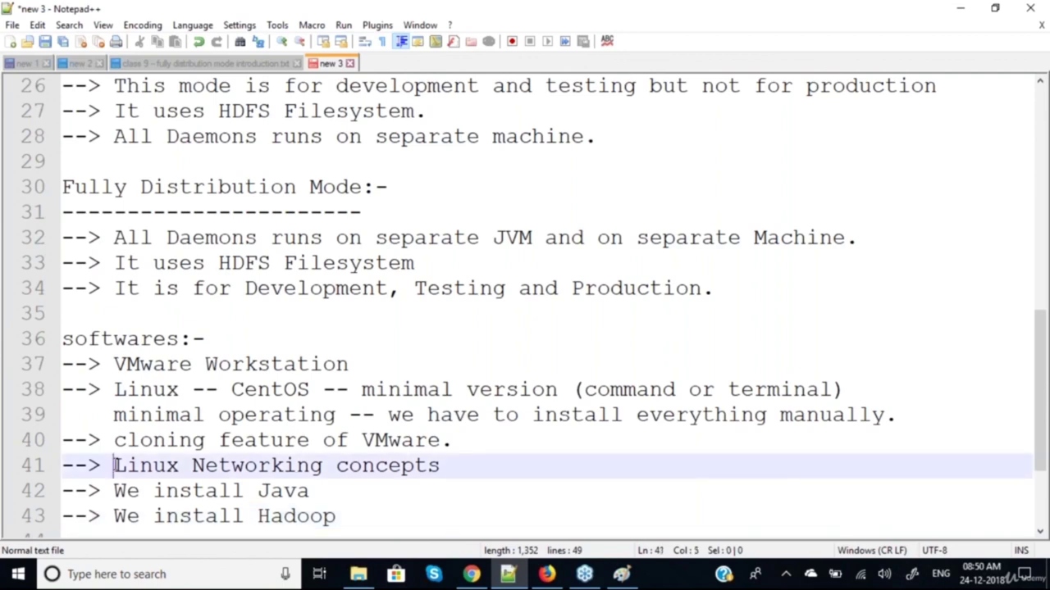
key("shift+End")
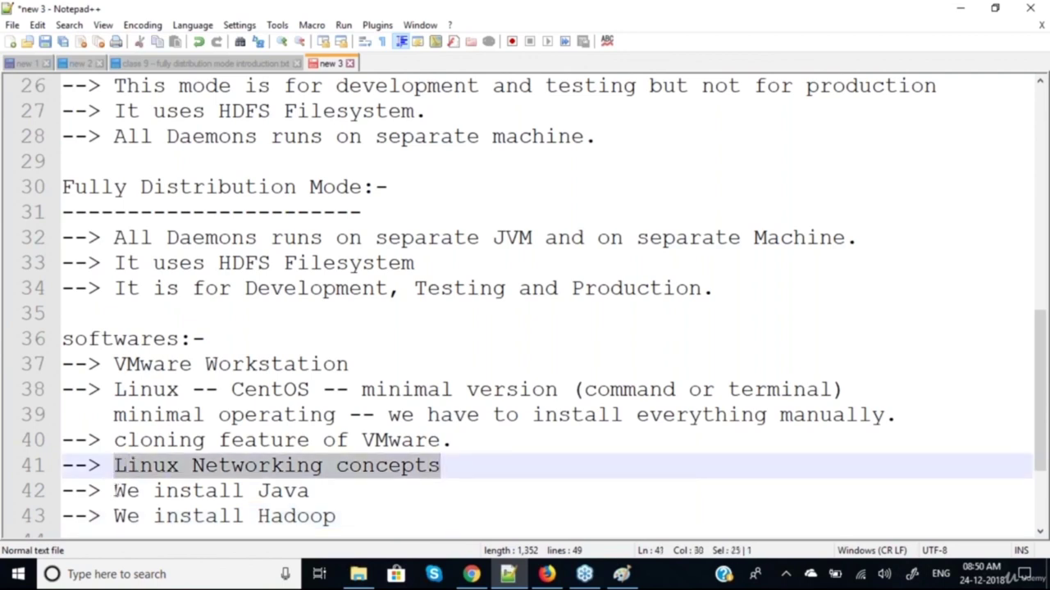
left_click(114, 491)
key("shift+End")
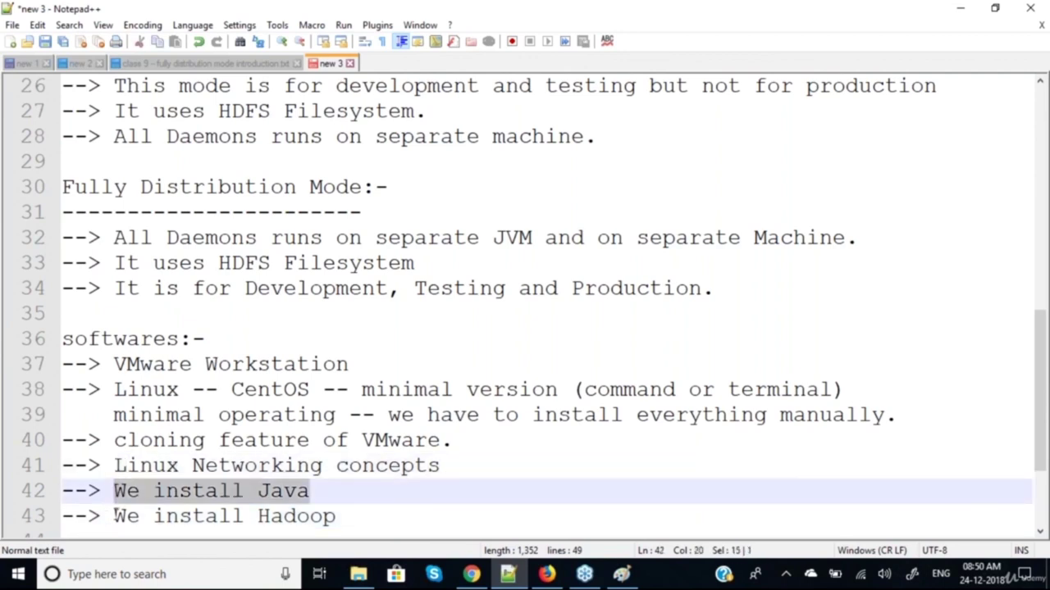
left_click(115, 516)
left_click_drag(114, 515, 338, 517)
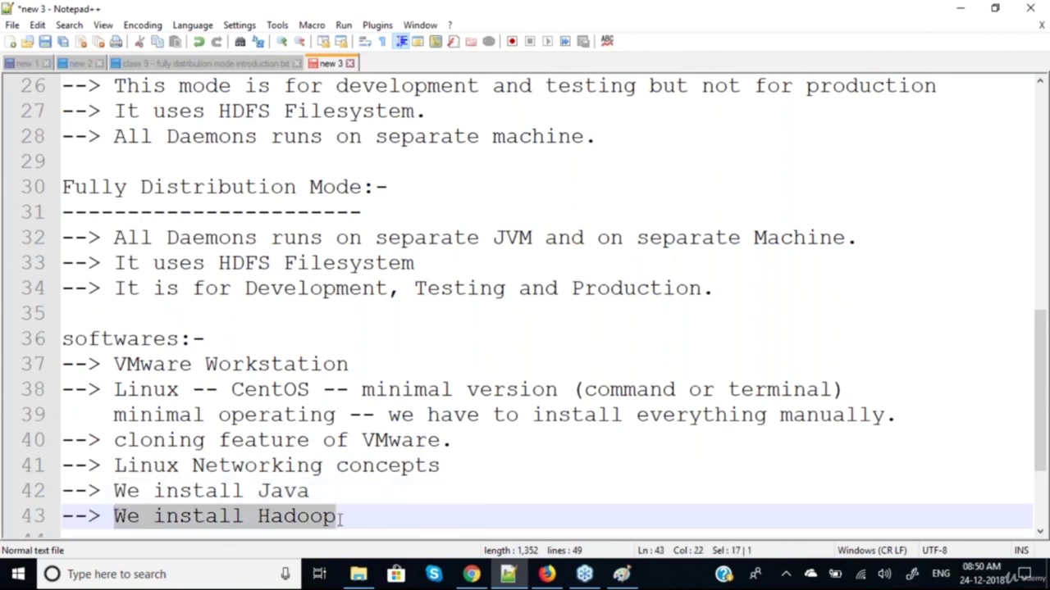
left_click(182, 440)
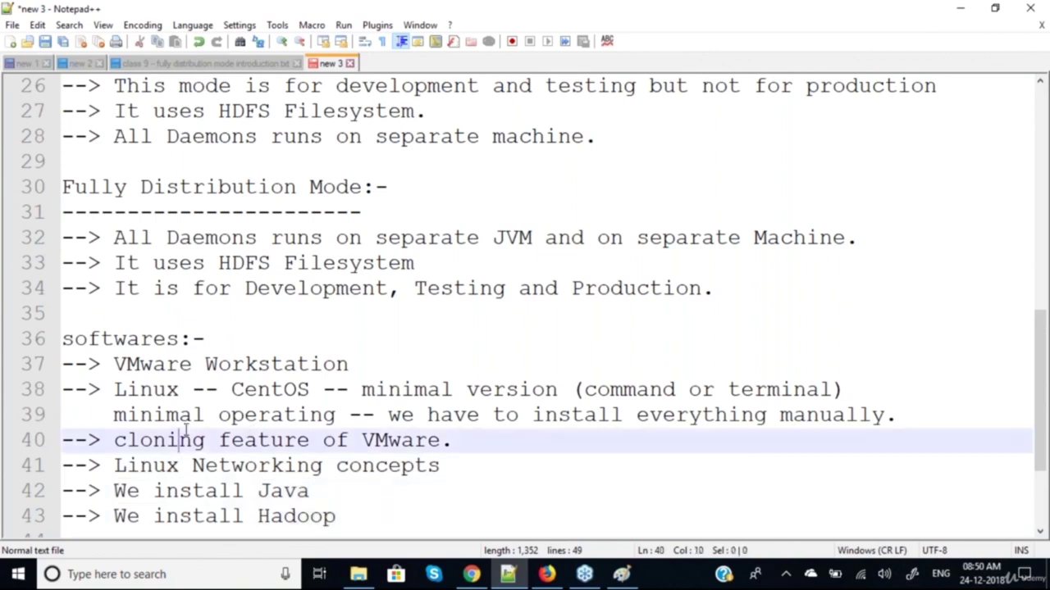
left_click_drag(186, 432, 259, 444)
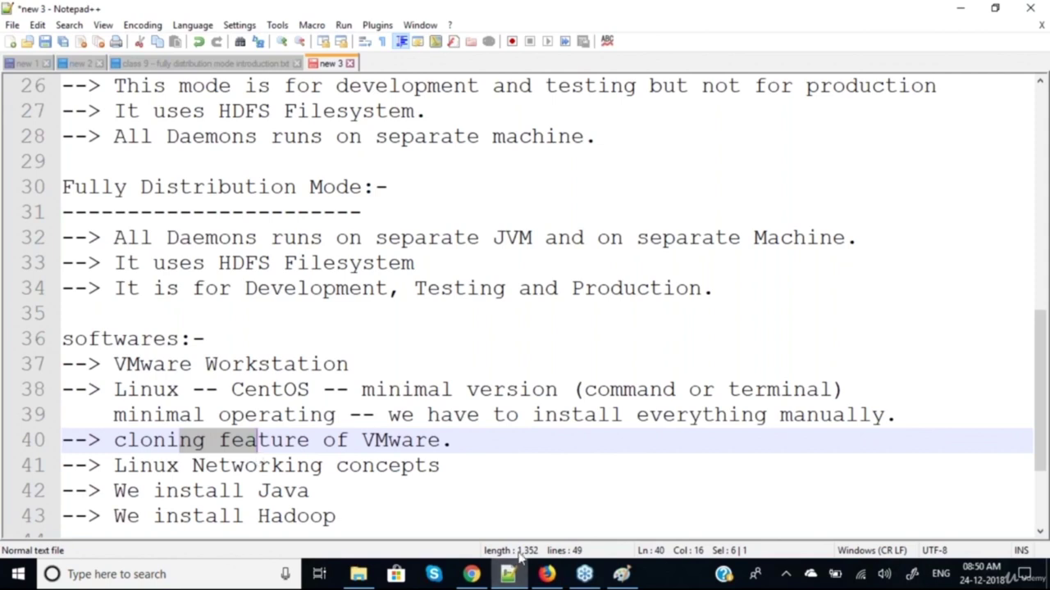
left_click(555, 579)
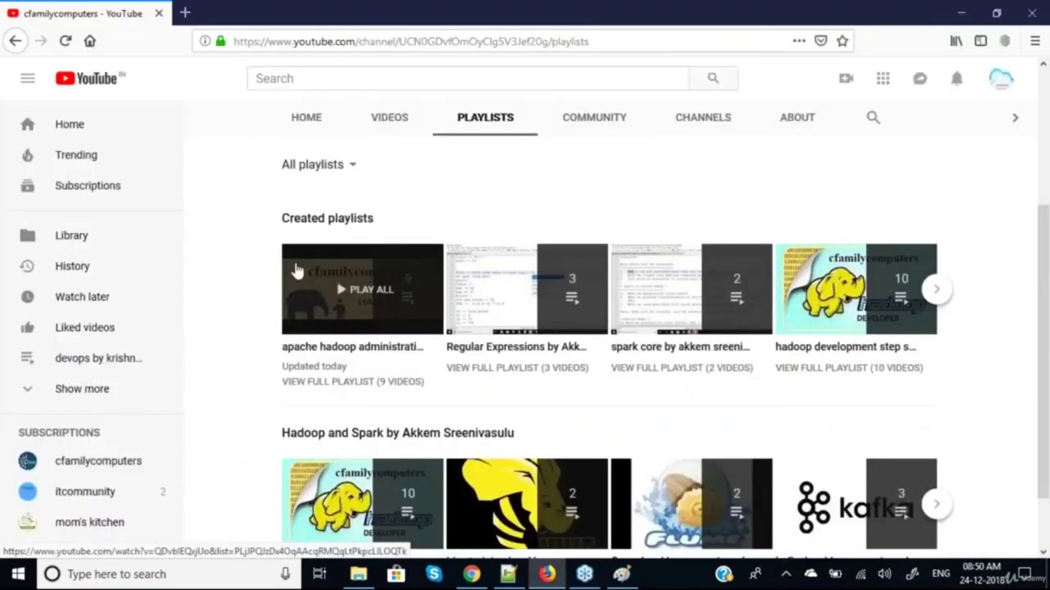
left_click(505, 576)
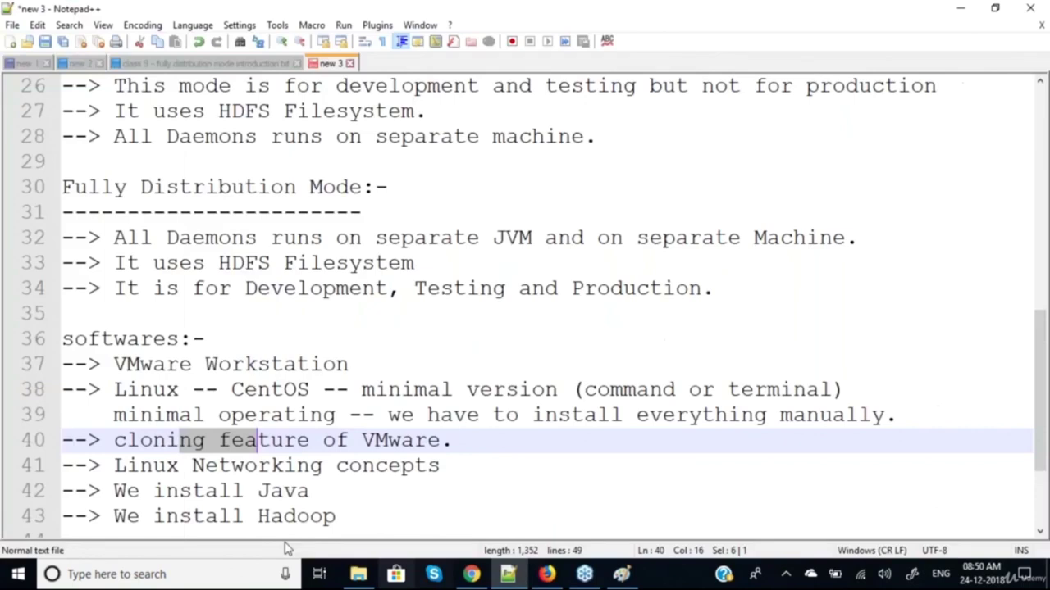
key("Down")
key("Down")
key("Down")
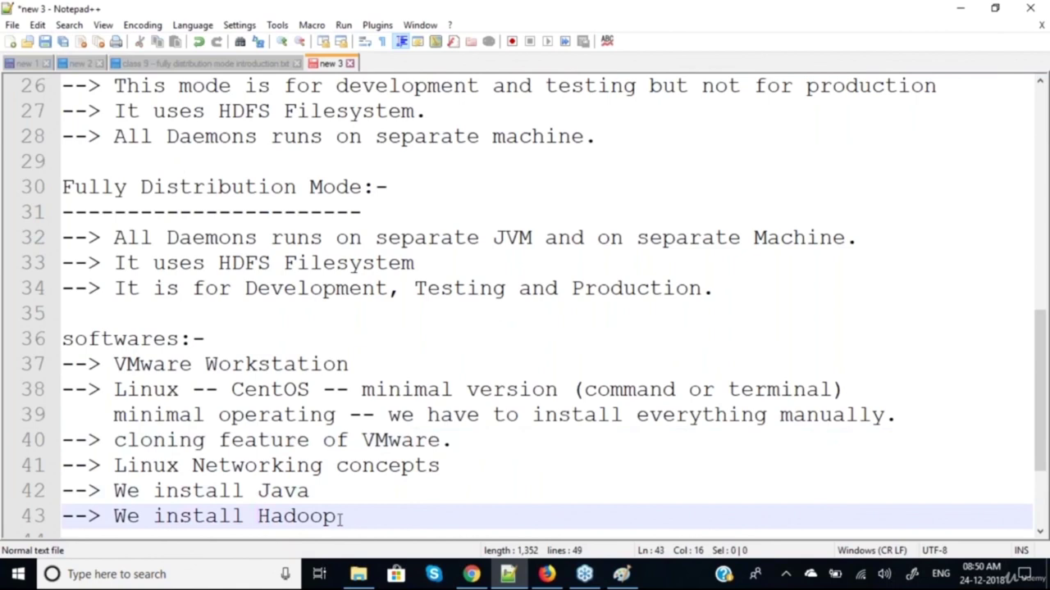
left_click(612, 467)
left_click_drag(363, 389, 562, 385)
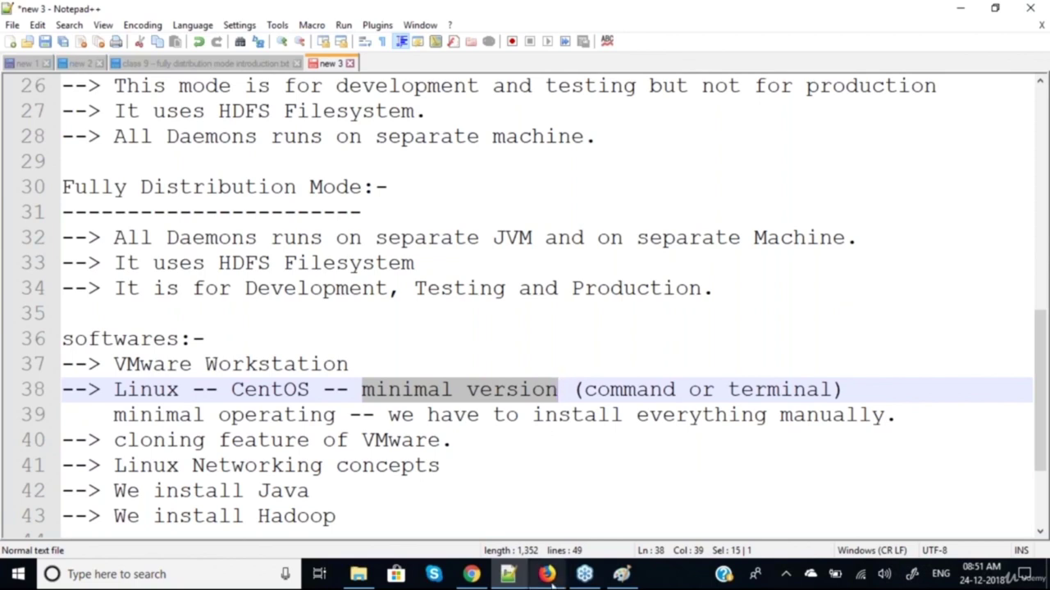
mouse_move(551, 579)
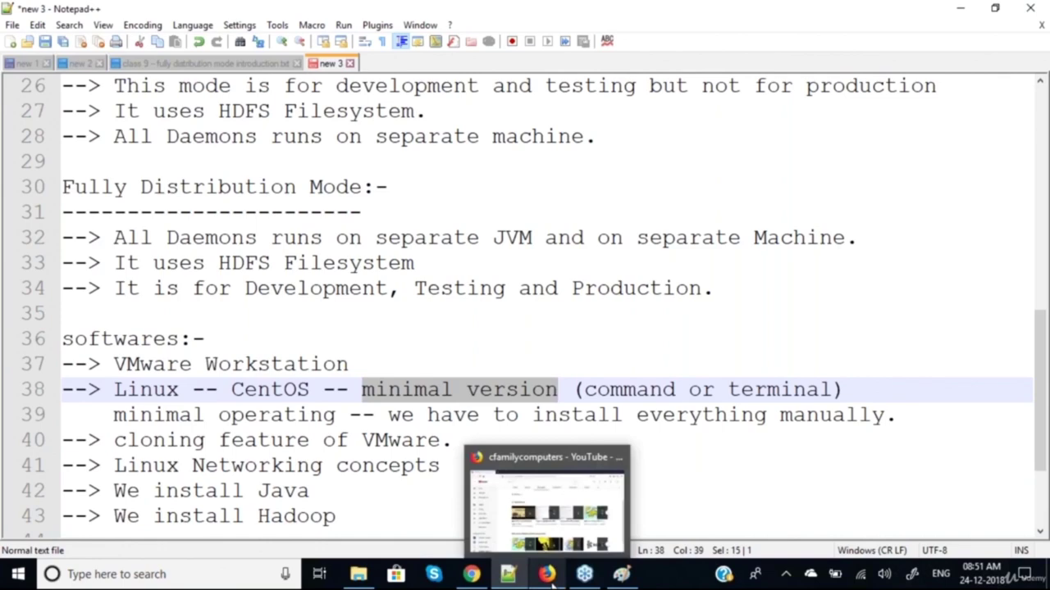
left_click(551, 579)
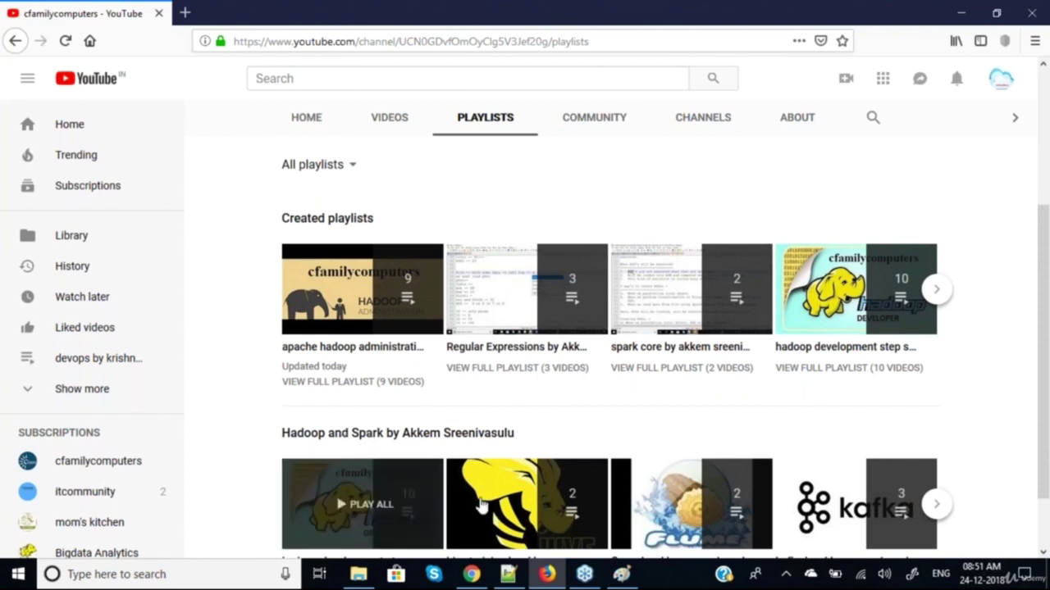
Switch from the YouTube playlists page back to the Notepad++ Hadoop notes.
left_click(508, 573)
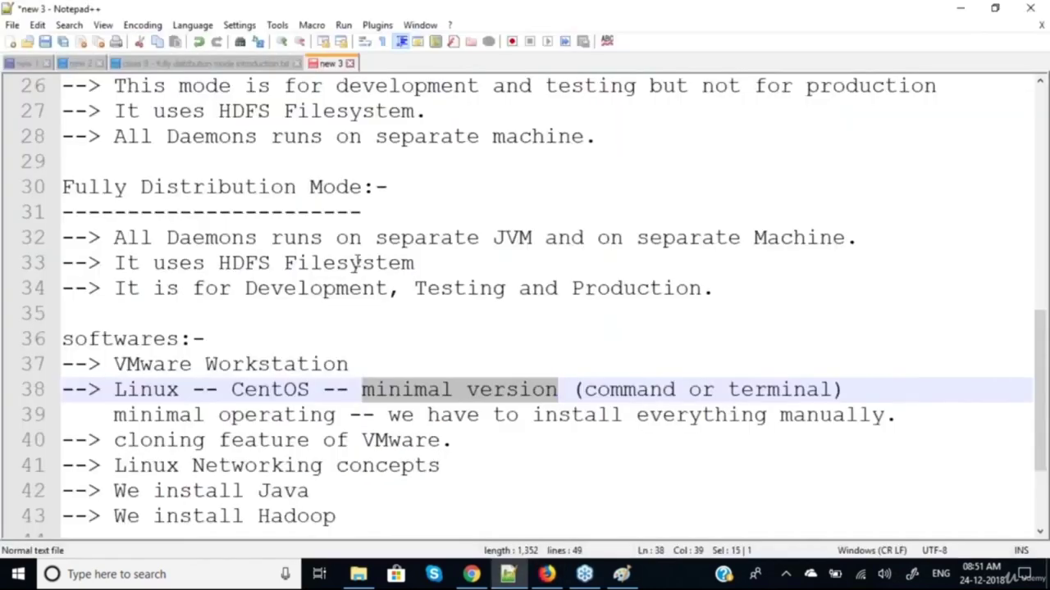
Add a line '15hrs -- cloudera hadoop admin' below the software list.
left_click(372, 515)
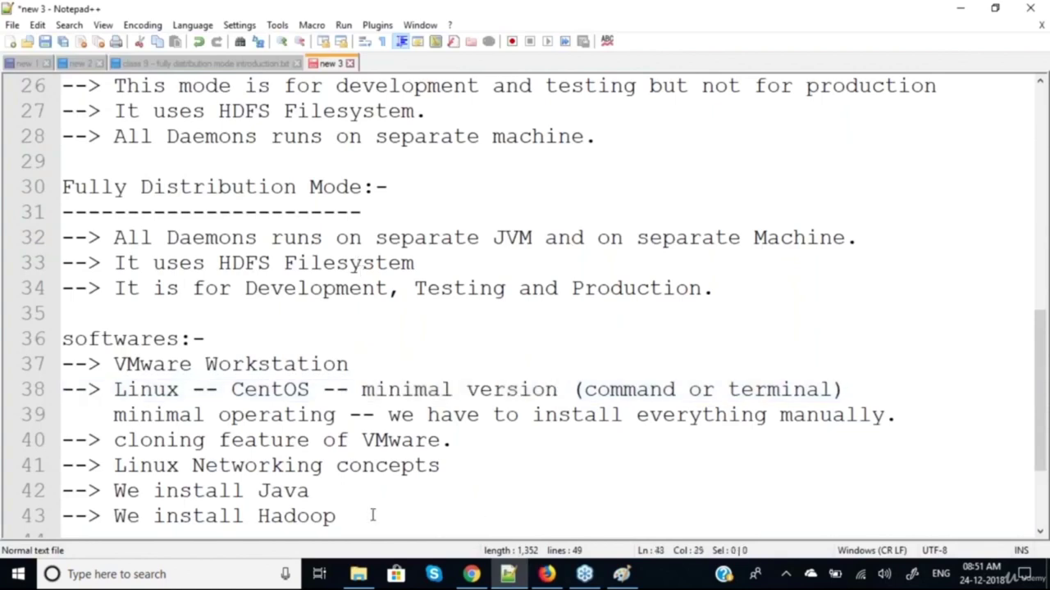
key("Return")
key("Return")
type("15")
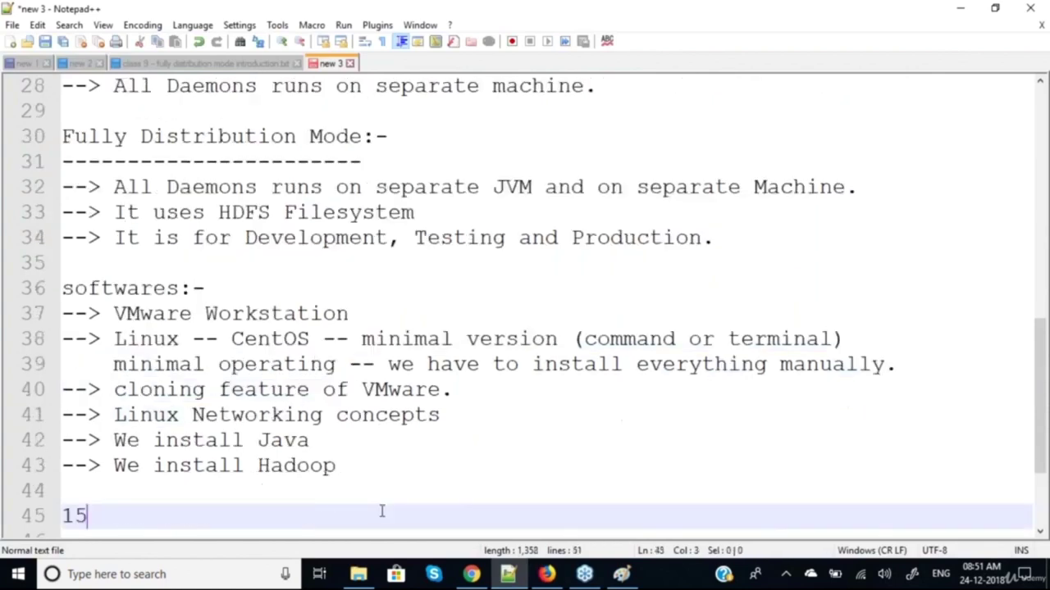
type("hrs -- ")
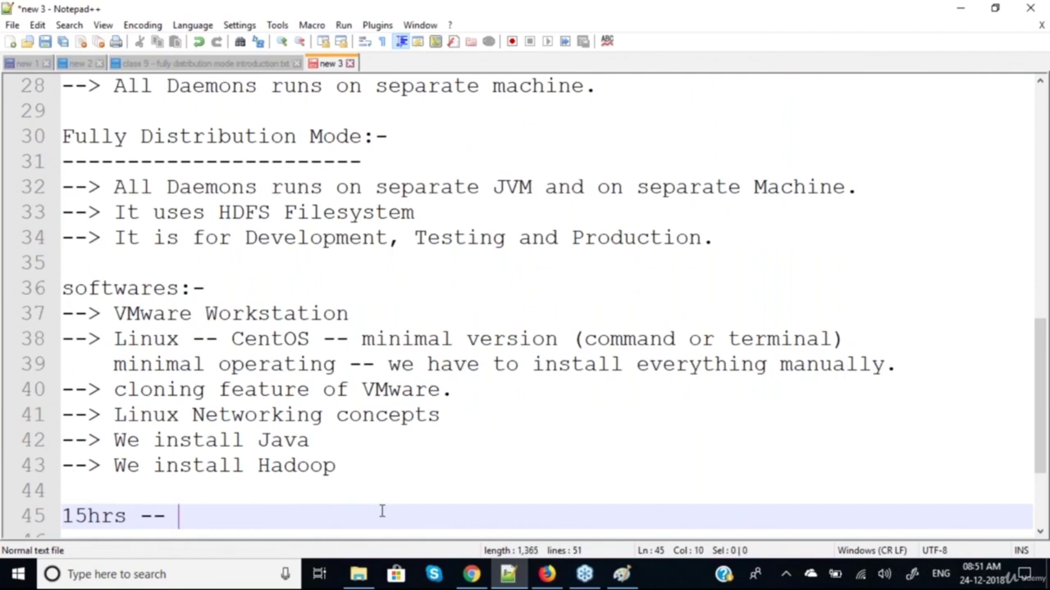
type("cloudera ")
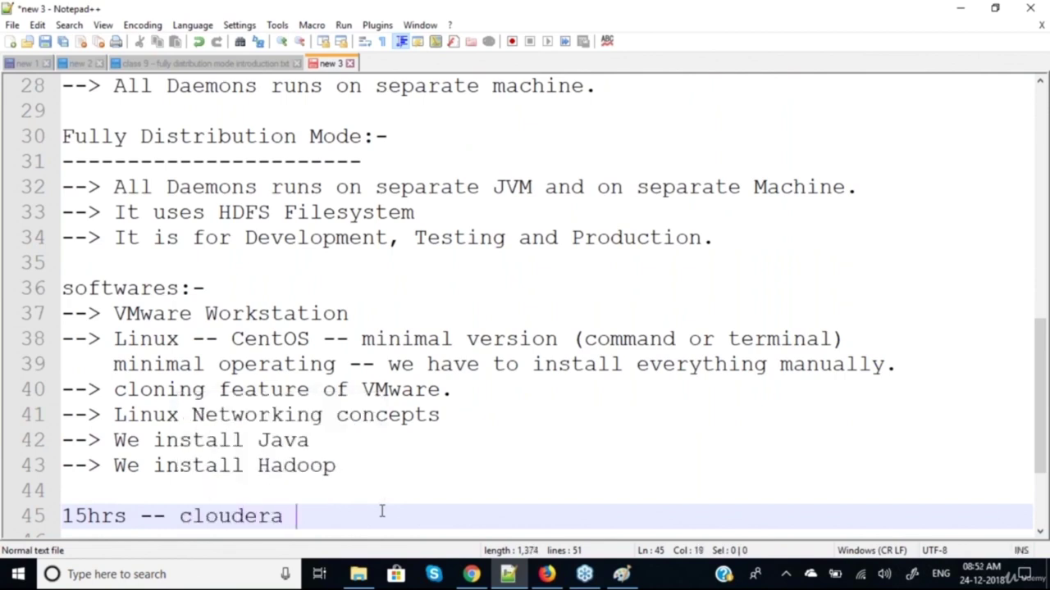
type("hadoop")
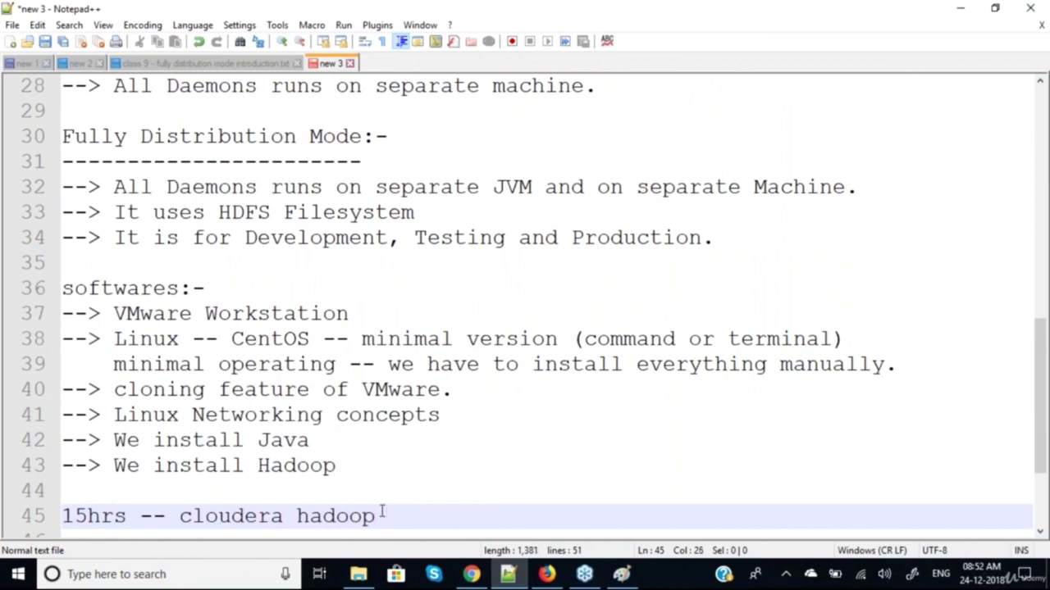
left_click_drag(126, 515, 46, 510)
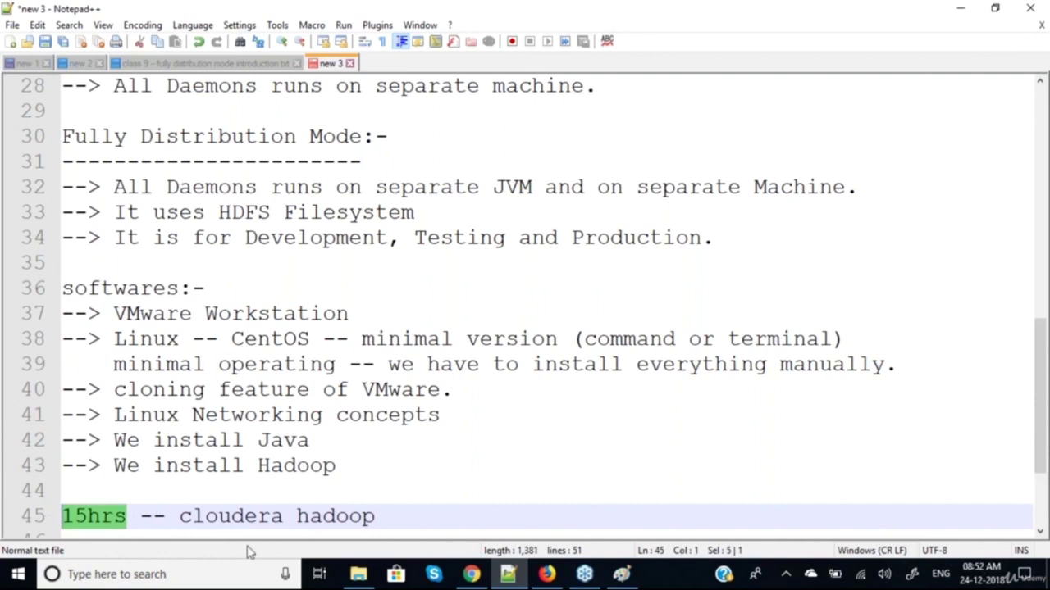
left_click(418, 518)
type("admin")
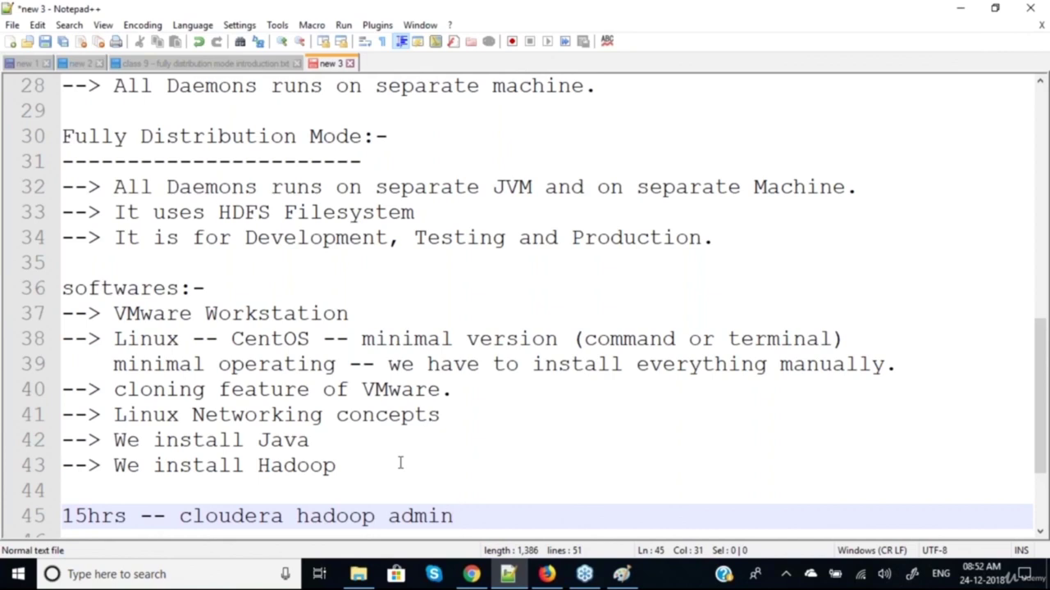
Change the hours on line 45 from 15 to 20.
left_click(64, 516)
mouse_move(64, 516)
left_mouse_down()
mouse_move(75, 516)
mouse_move(51, 519)
left_mouse_up()
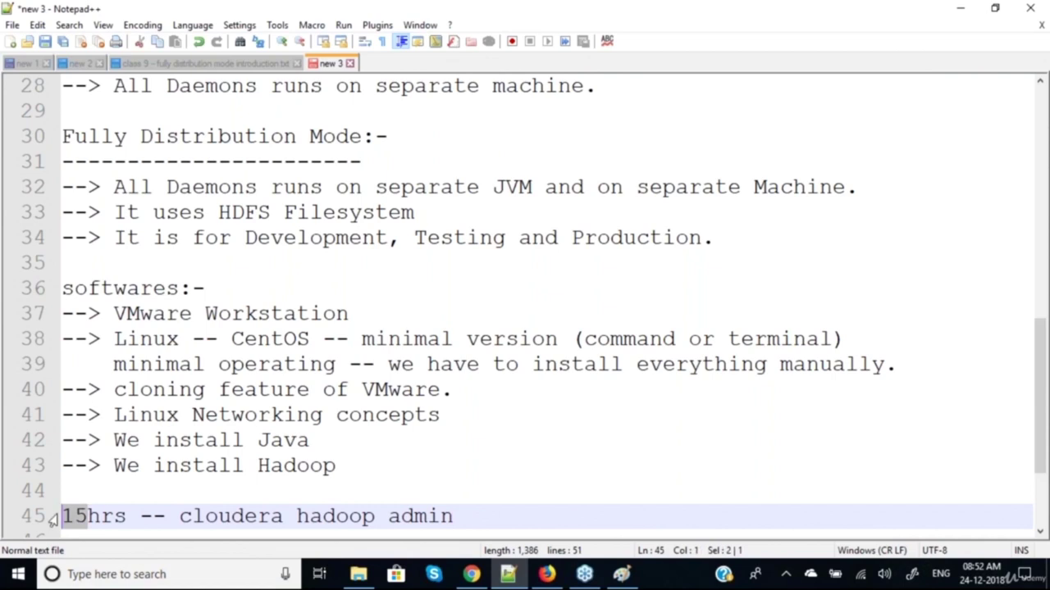
type("20")
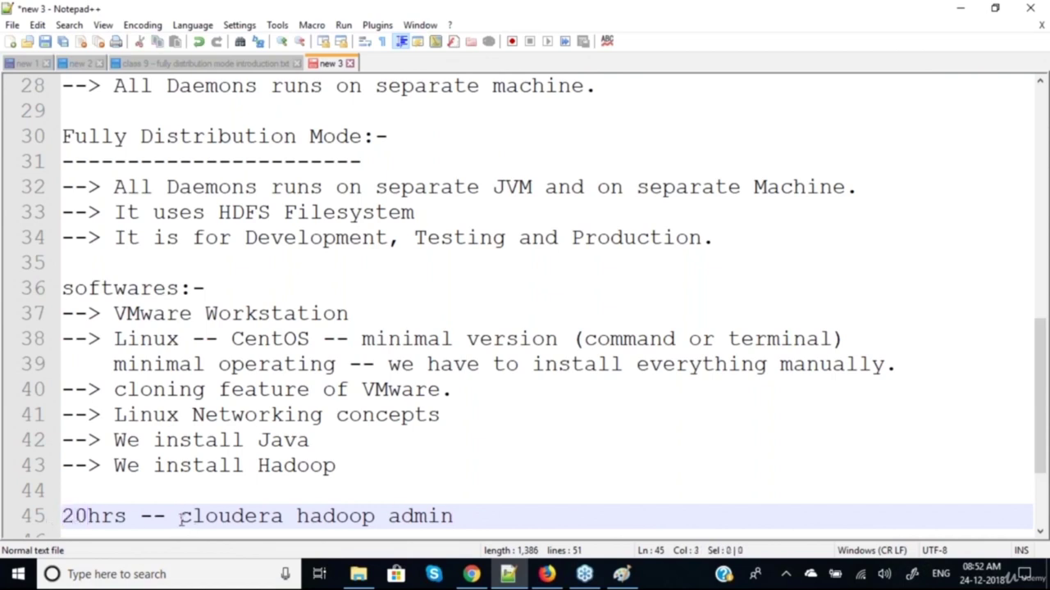
left_click_drag(181, 519, 455, 518)
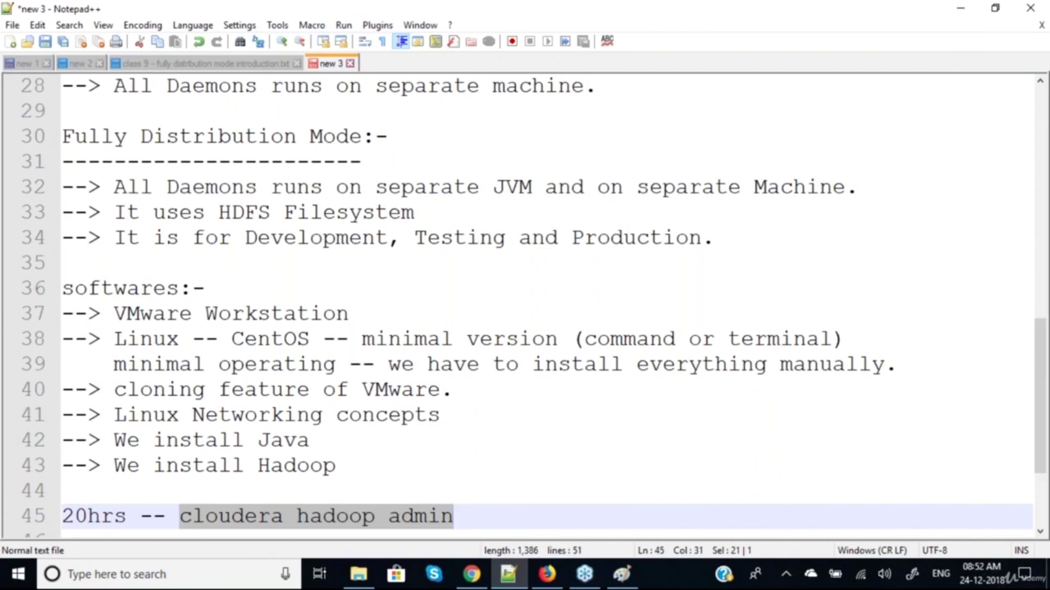
left_click(479, 517)
key("shift+Home")
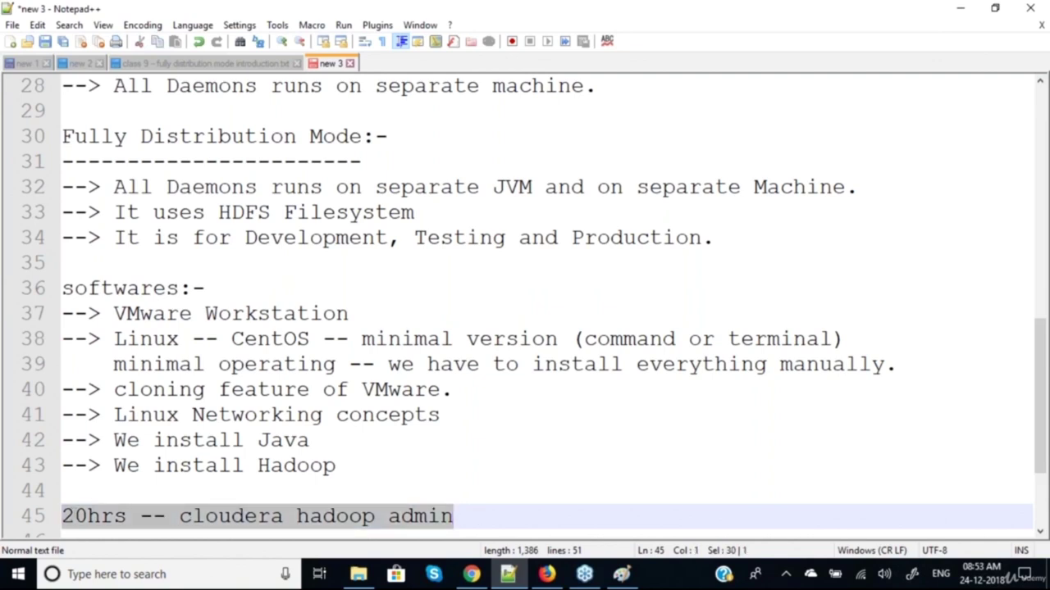
left_click(494, 518)
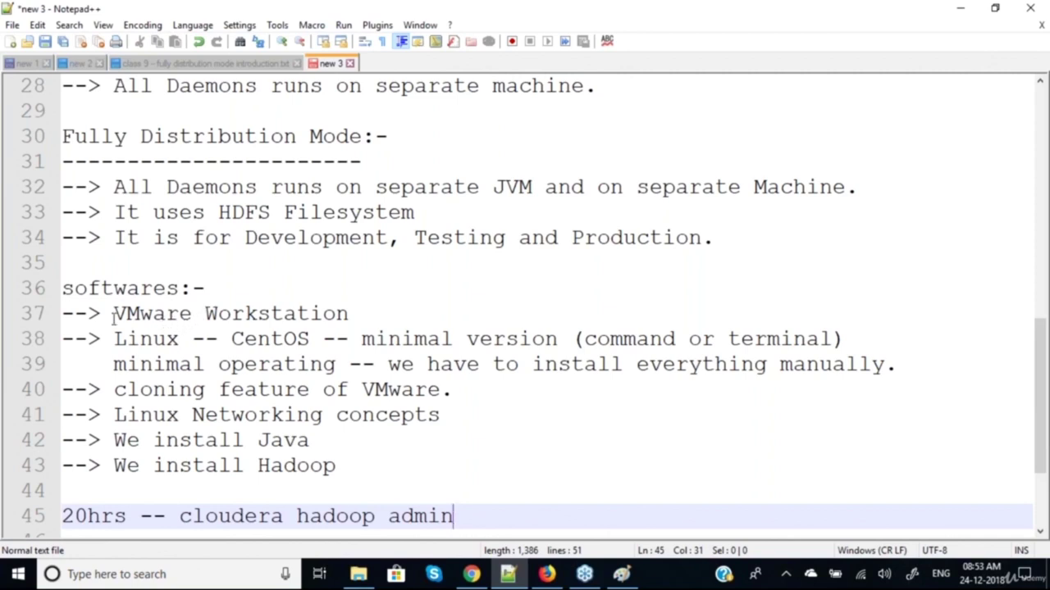
Move the Java and Hadoop install lines up below the CentOS minimal note.
left_click_drag(114, 313, 336, 315)
left_click_drag(205, 313, 397, 321)
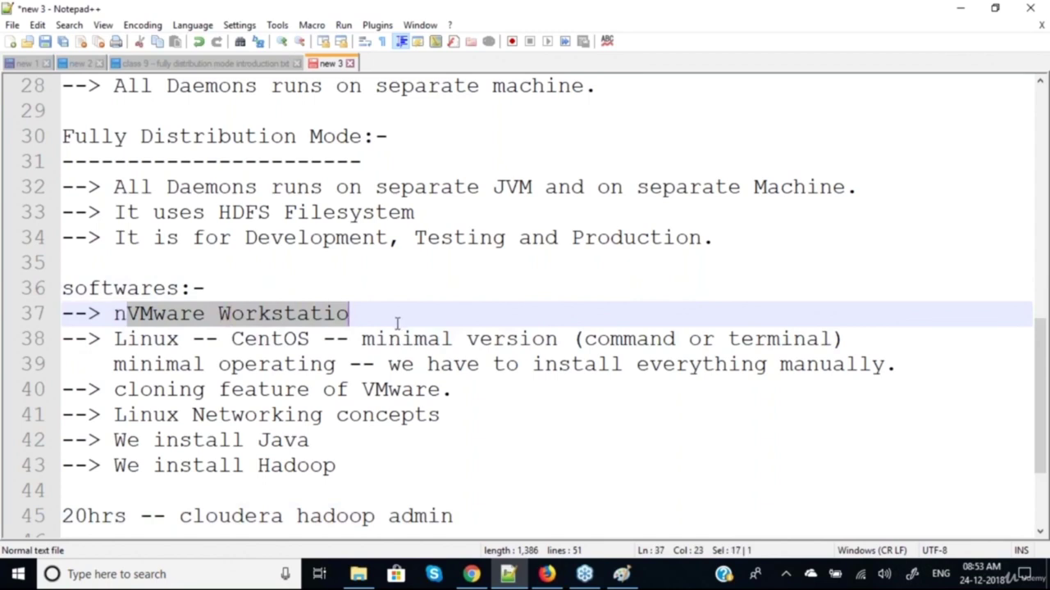
key("ctrl+z")
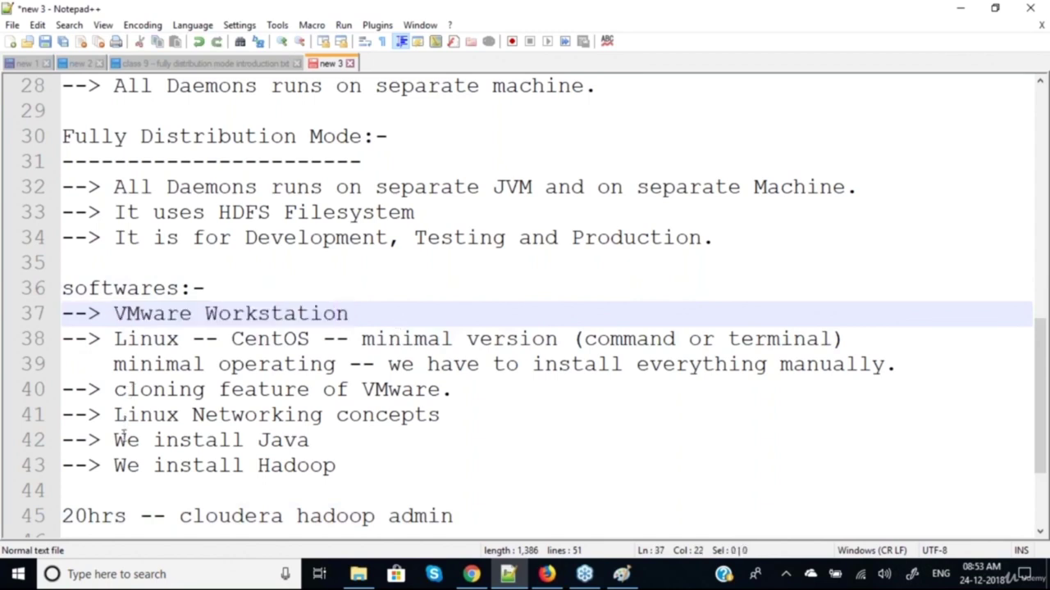
left_click(344, 465)
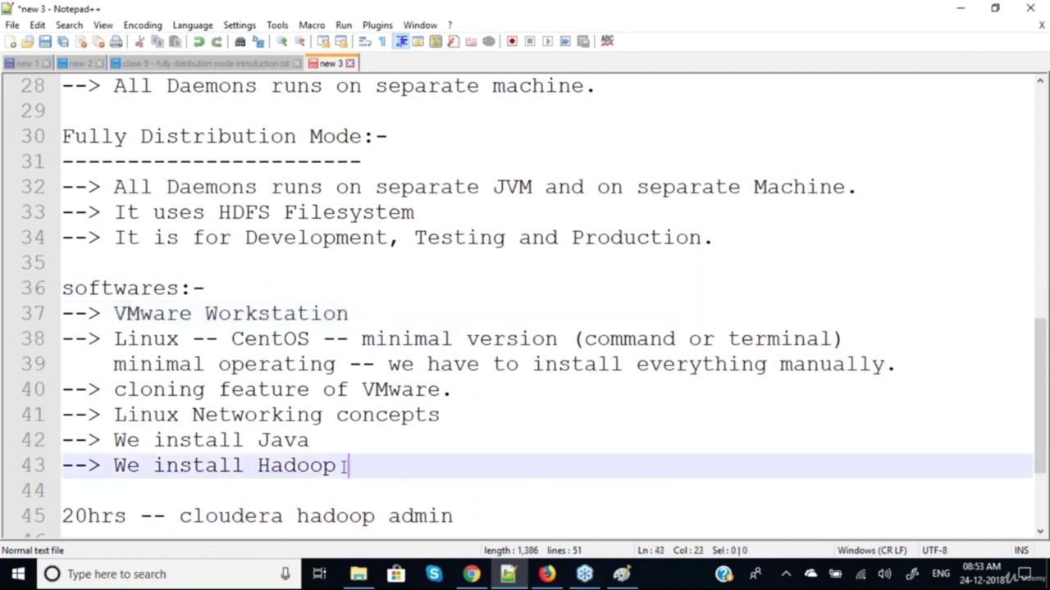
left_click_drag(344, 464, 39, 443)
key("ctrl+c")
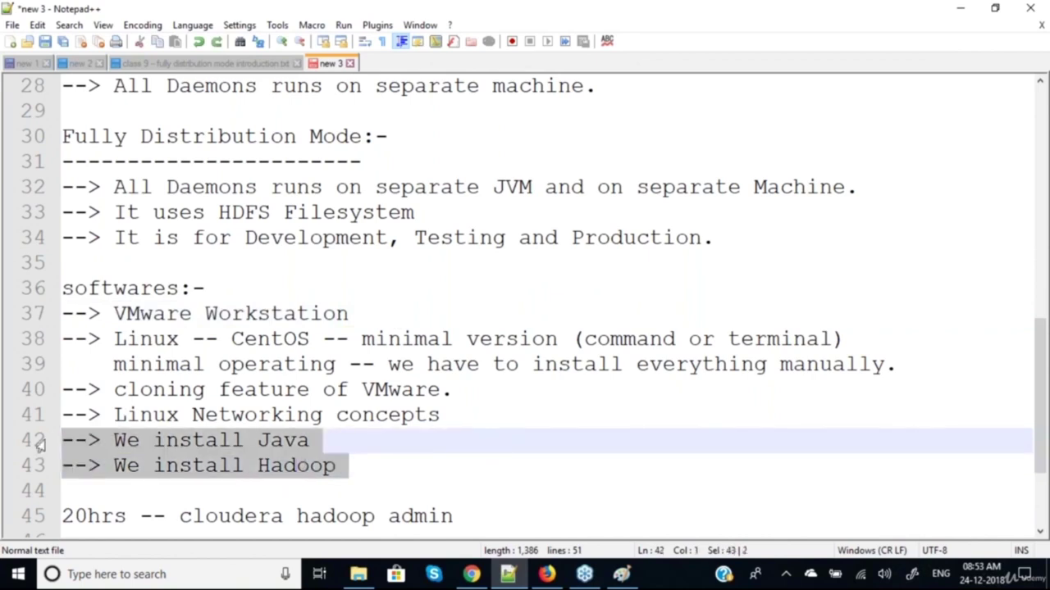
key("Delete")
left_click(923, 372)
key("Return")
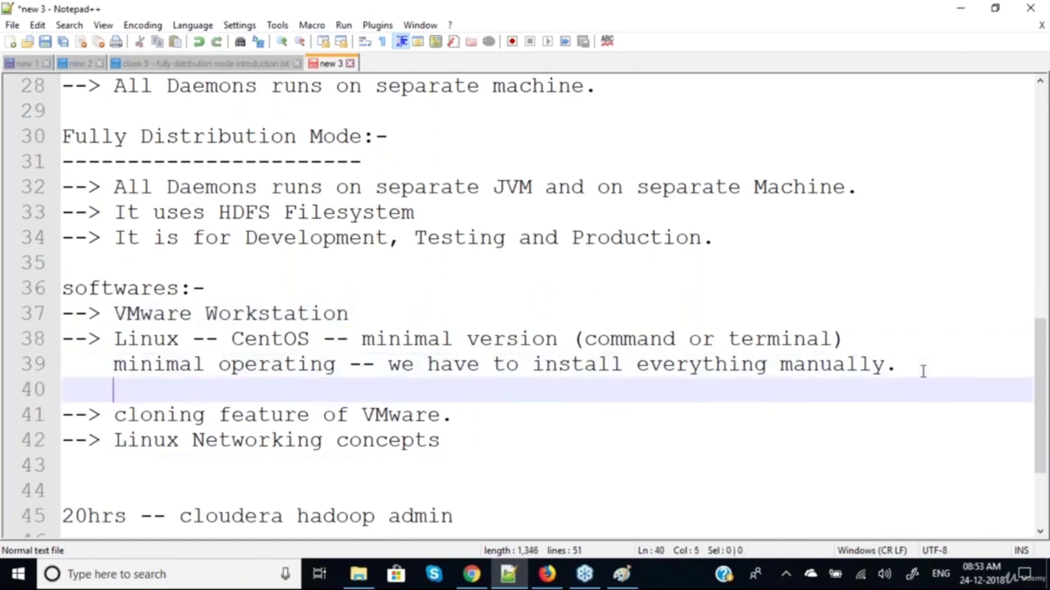
key("Home")
key("ctrl+v")
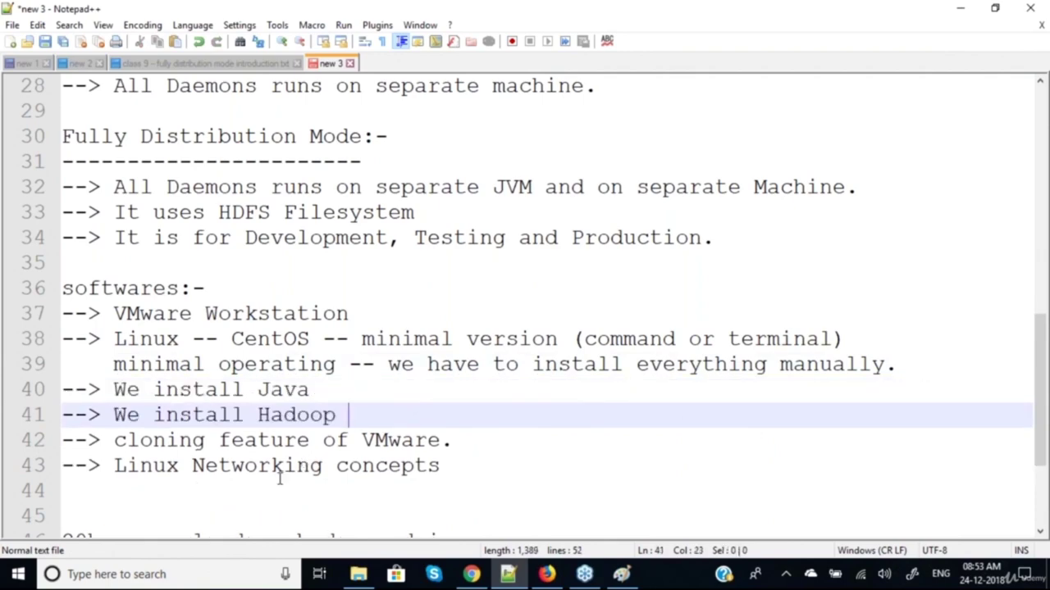
Delete the '20hrs -- cloudera hadoop admin' line.
scroll(455, 486, "down", 1)
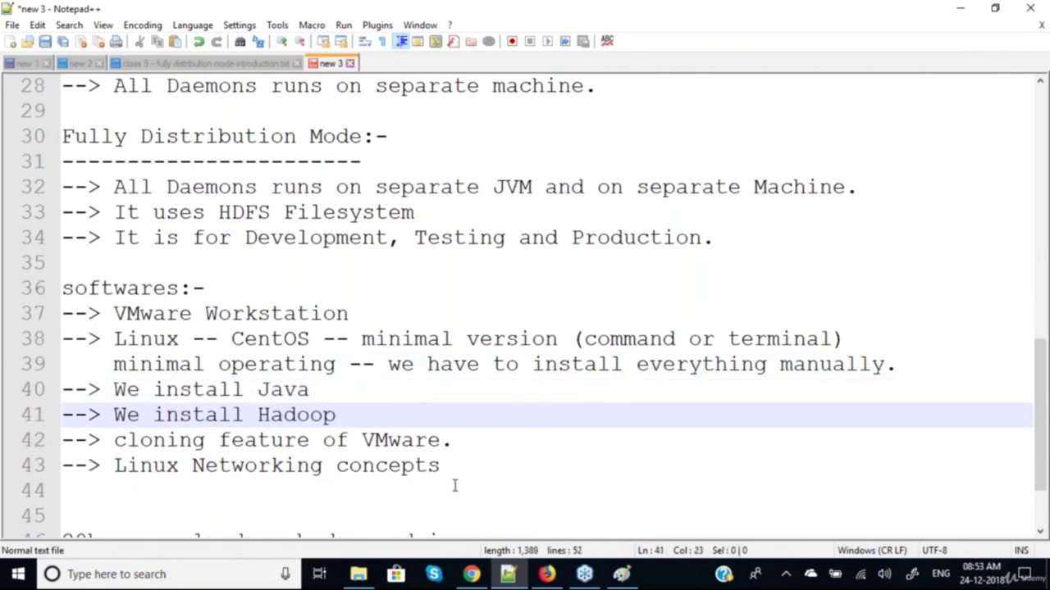
scroll(454, 487, "down", 2)
scroll(454, 487, "up", 3)
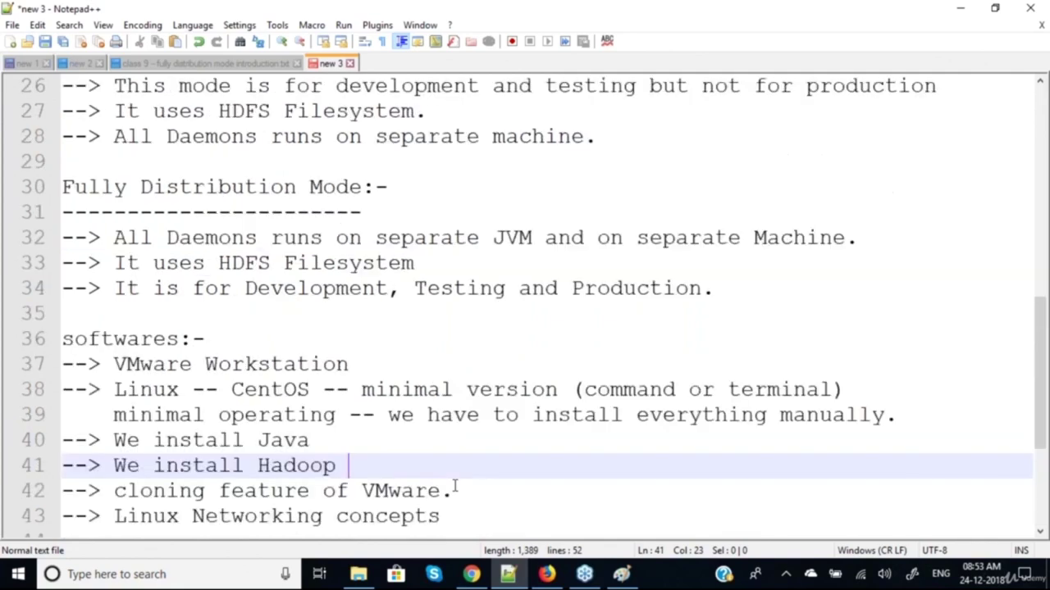
scroll(454, 486, "down", 3)
left_click_drag(464, 363, 11, 363)
key("BackSpace")
key("BackSpace")
key("BackSpace")
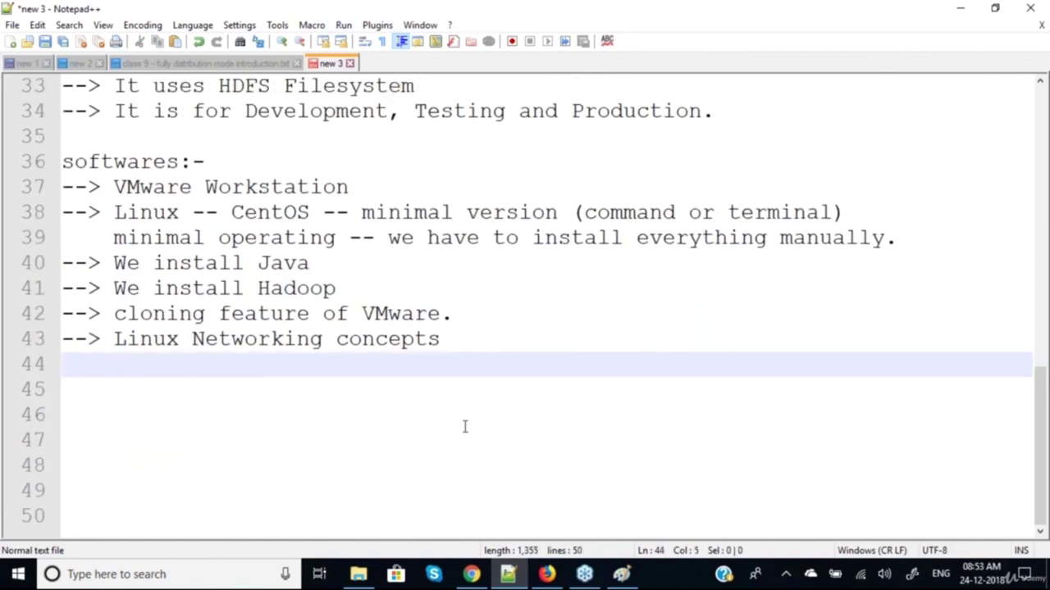
Add the contact e-mail address on a new line below the software list.
key("Home")
key("Return")
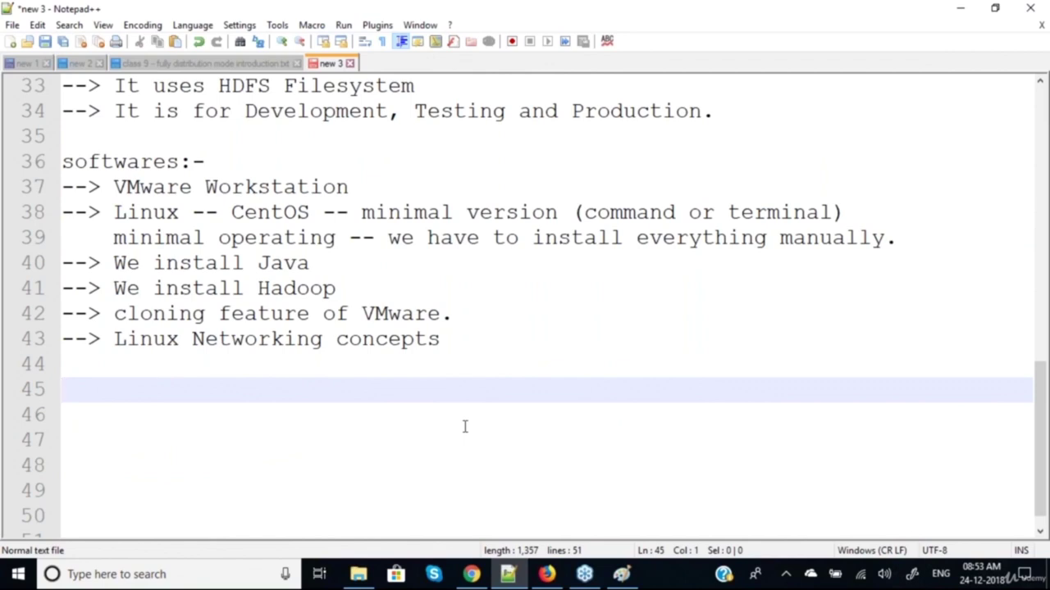
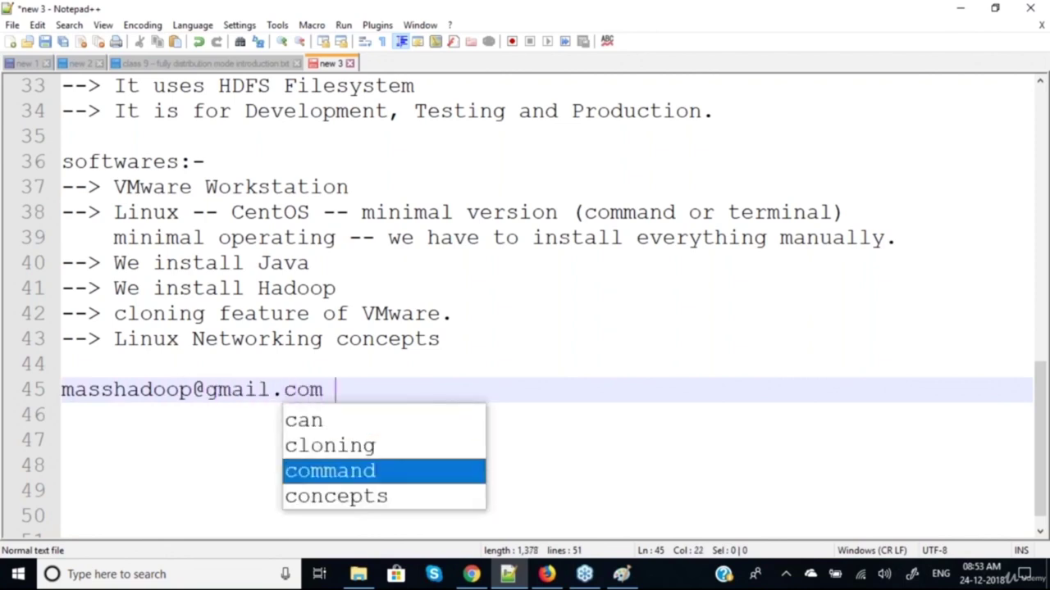
key("Escape")
key("Home")
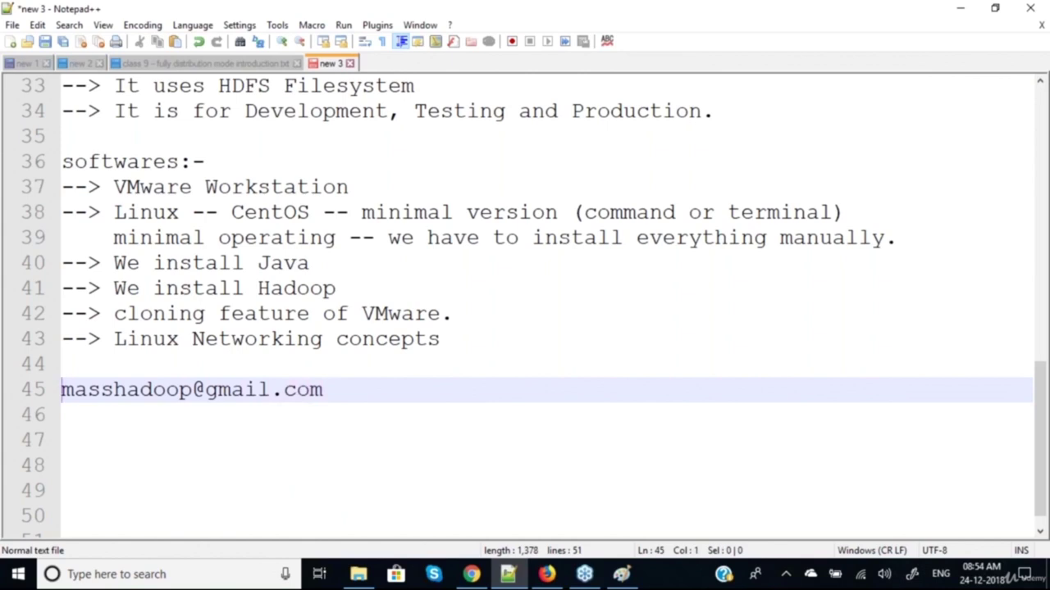
Add a 'contact:' line with the phone number marked '(whatsapp number)'.
key("End")
key("Return")
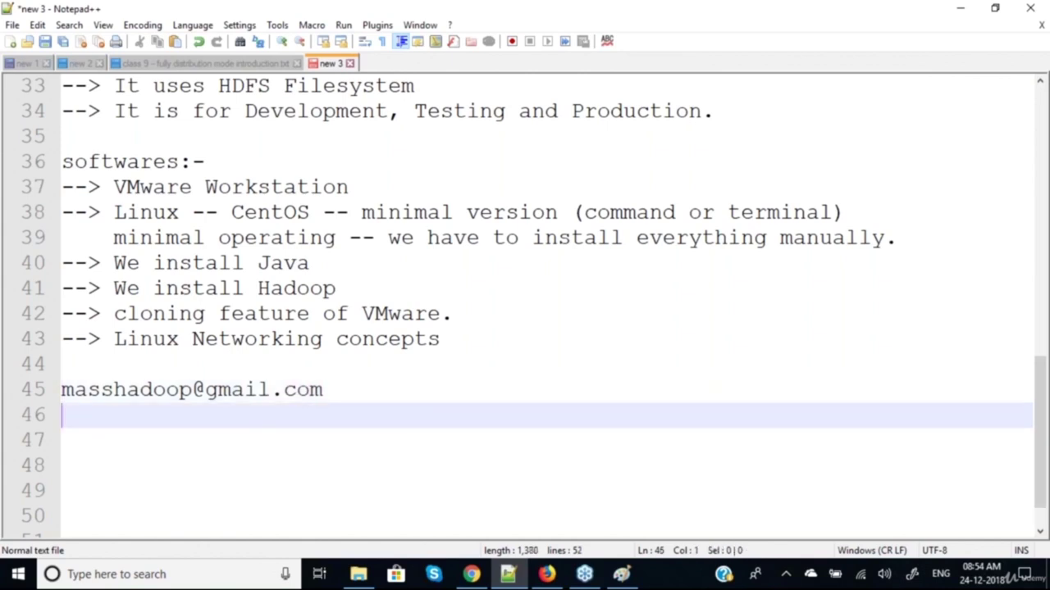
type("contac")
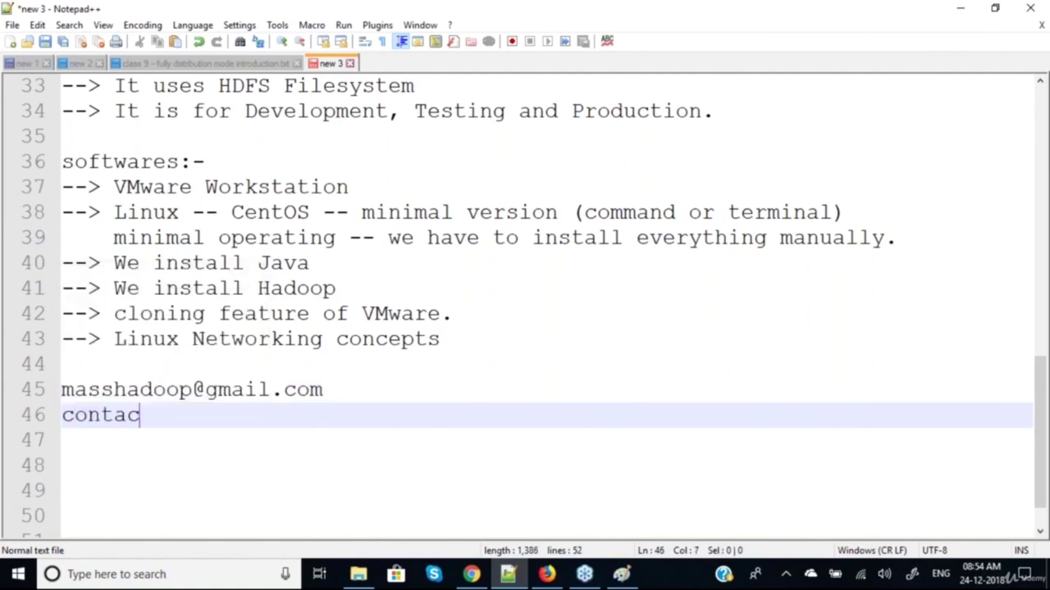
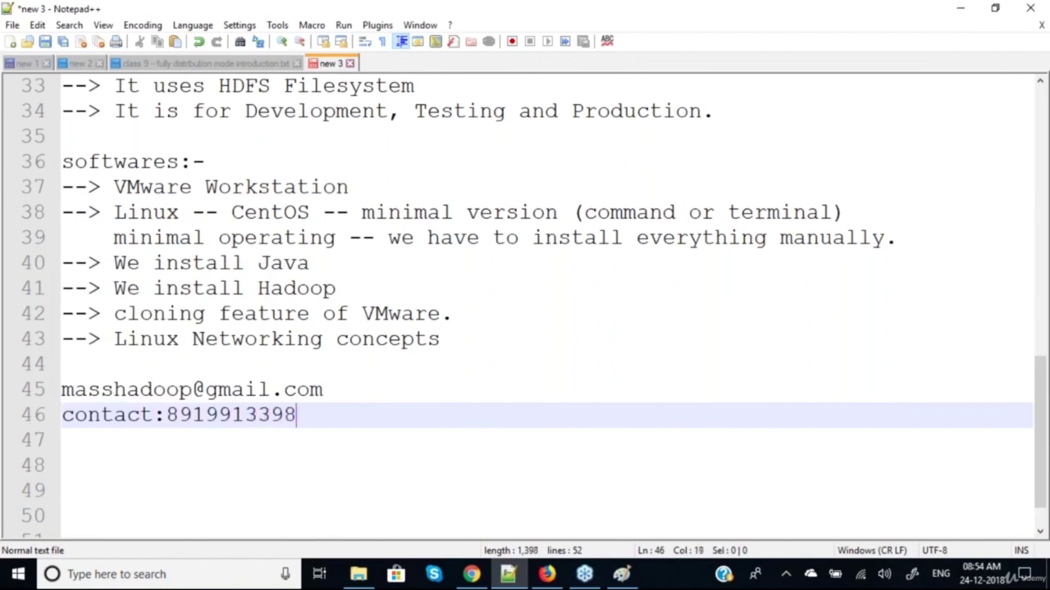
type("(whatsa")
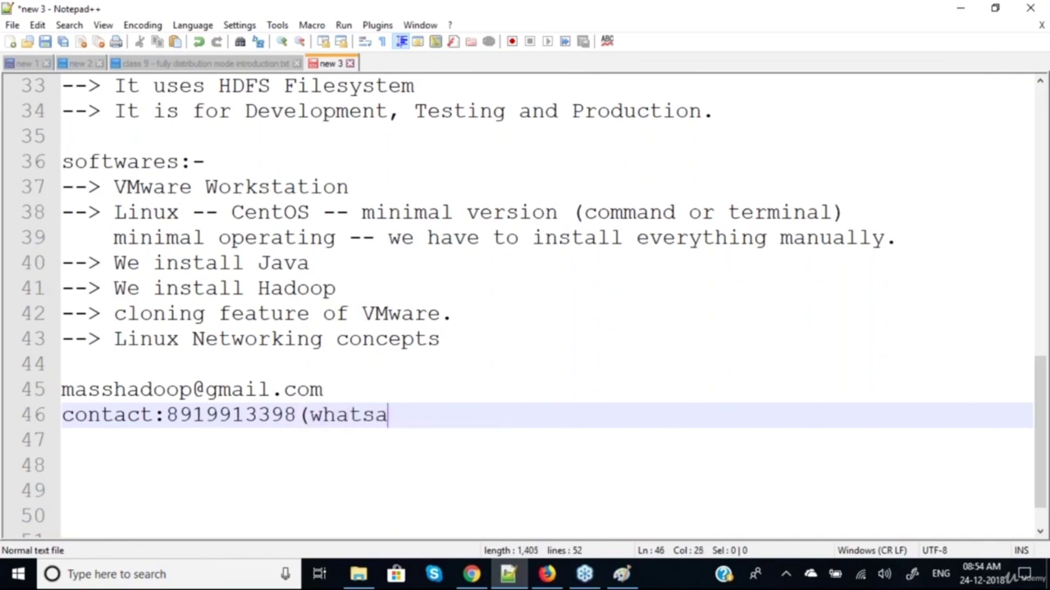
type("pp nu")
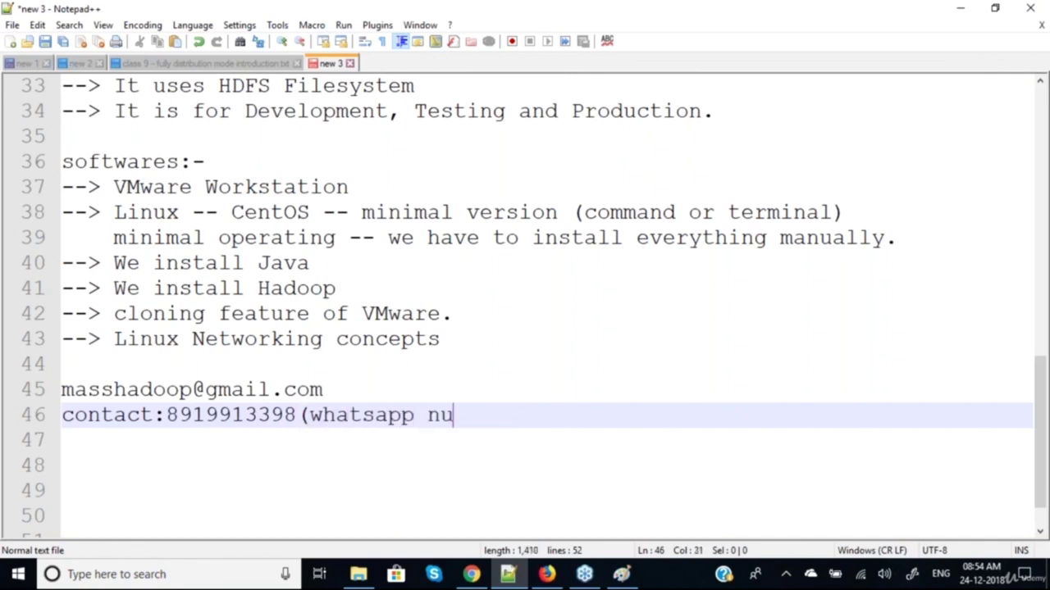
type("mber)")
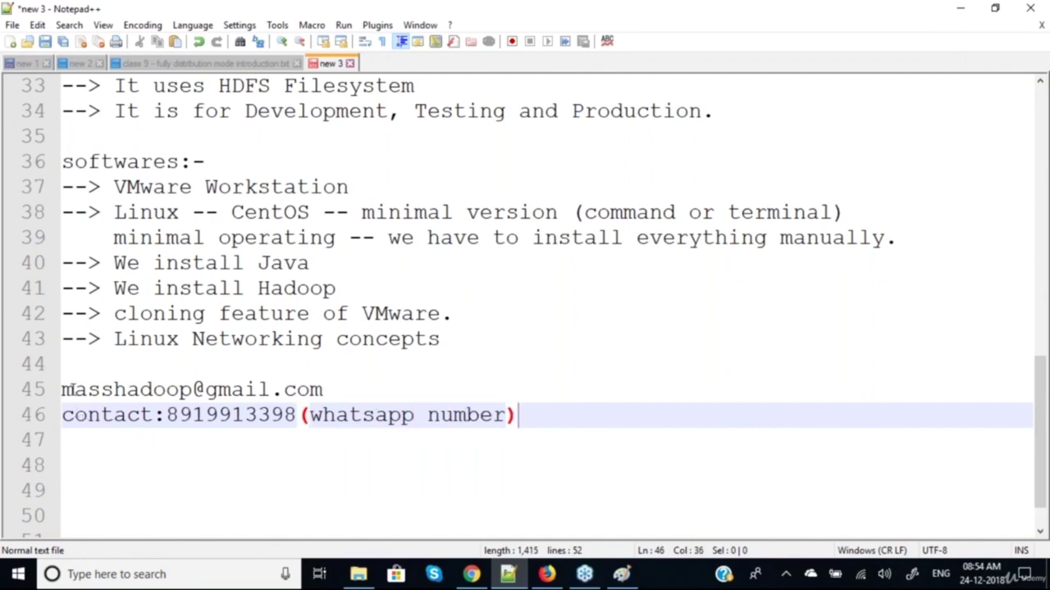
left_click(73, 391)
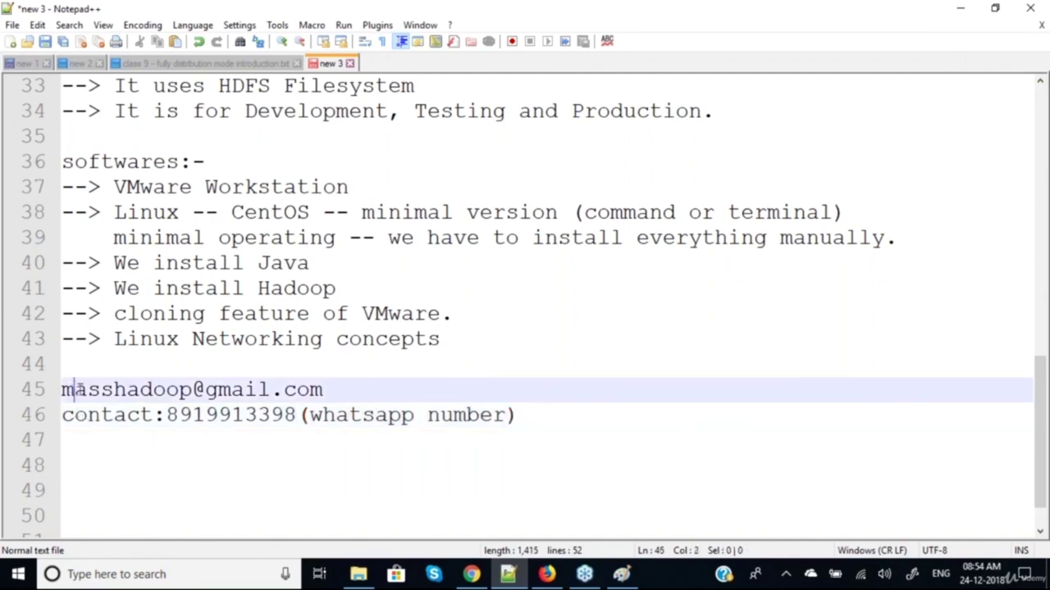
left_click_drag(73, 391, 337, 392)
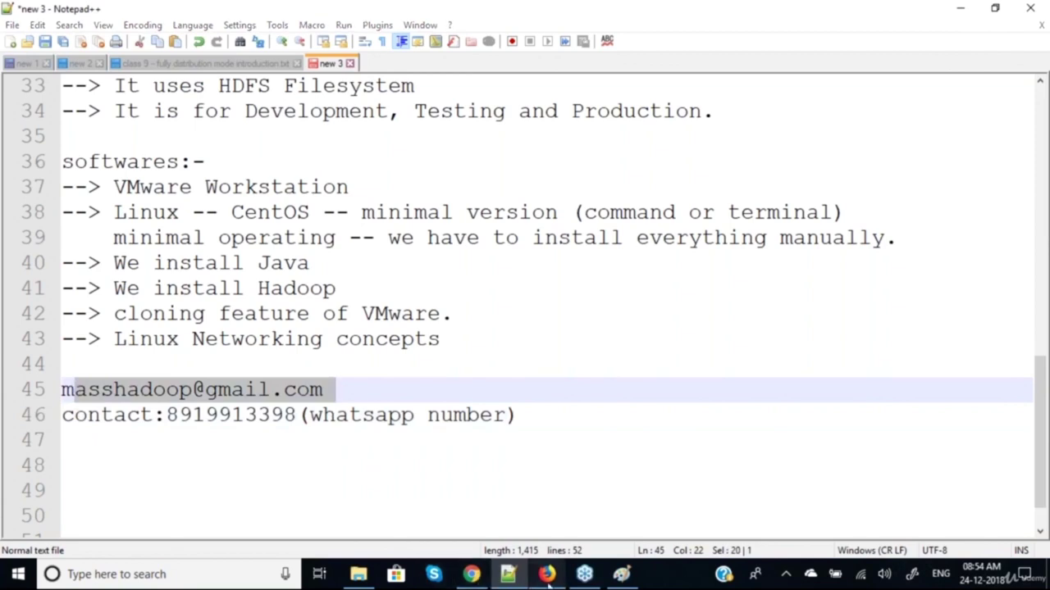
left_click(548, 576)
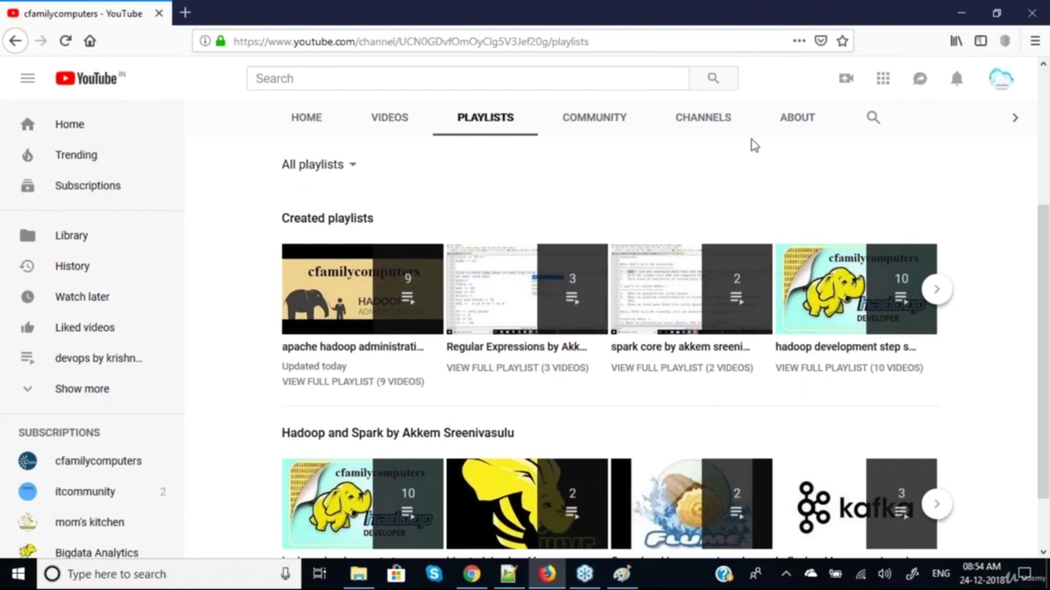
Back in Notepad++, enter '1. VMware Workstation' and '2. CentOS minimal ISO' as numbered lines.
mouse_move(356, 282)
left_click(961, 12)
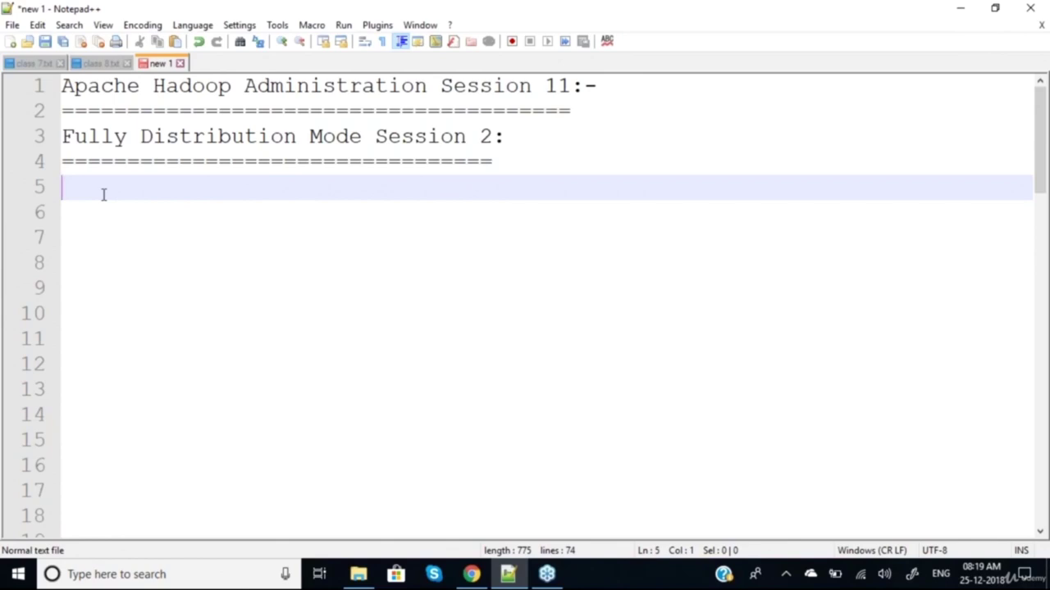
type("1. VM")
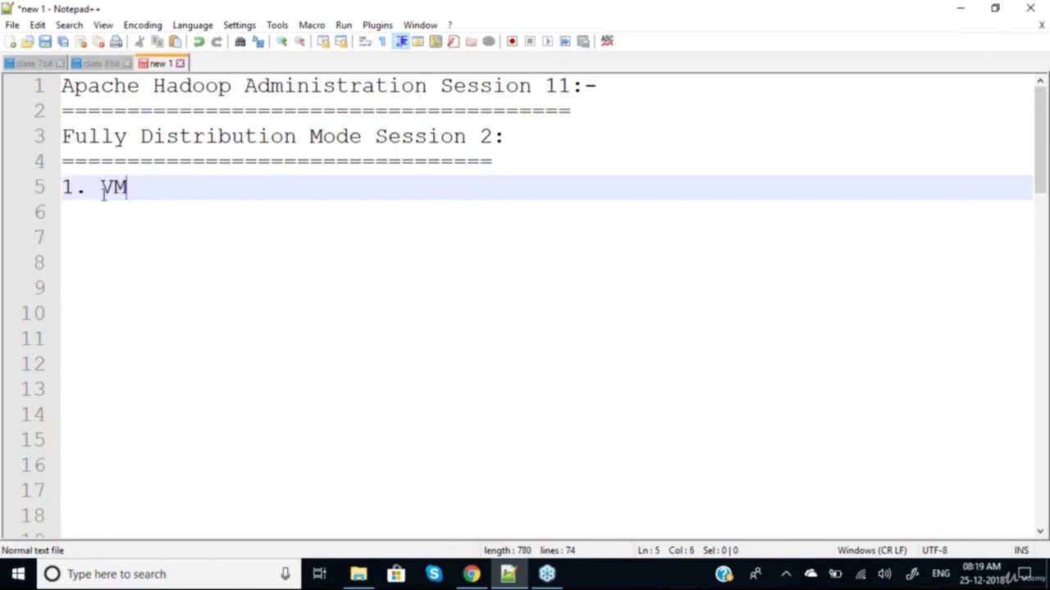
type("ware Wor")
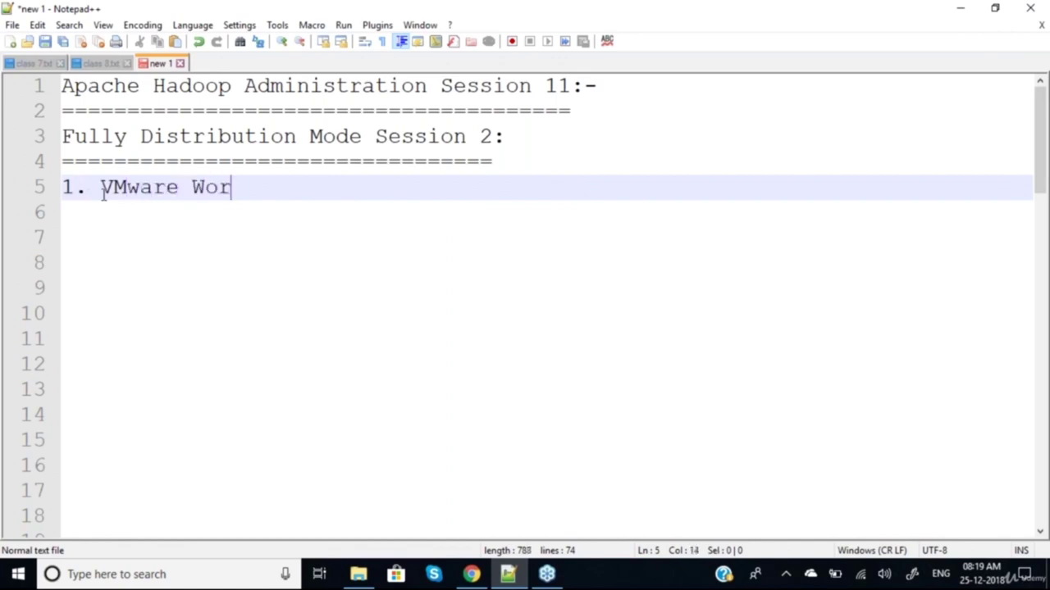
type("kstation")
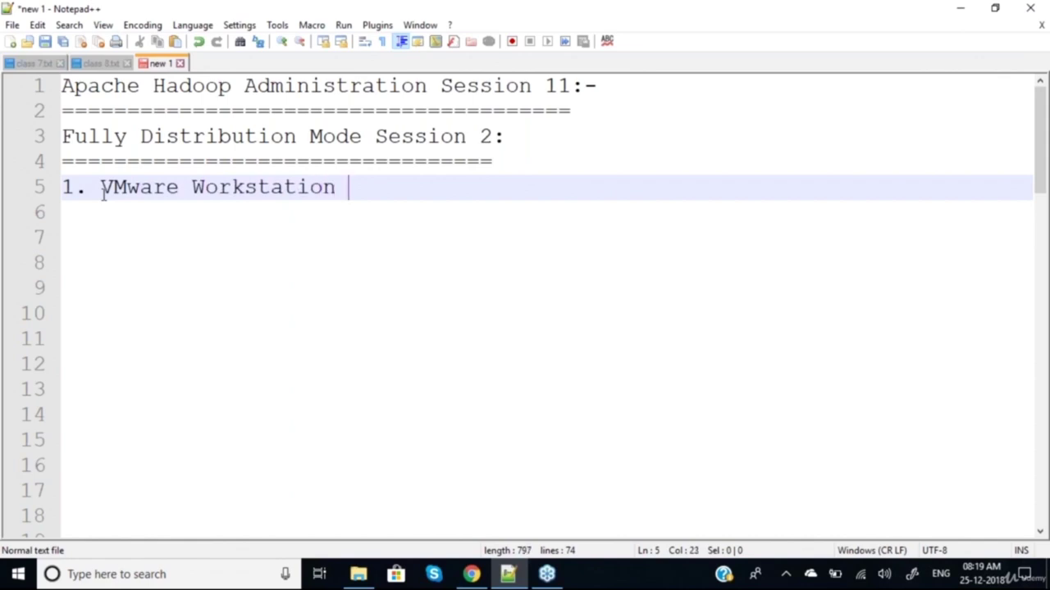
key("Return")
type("2. ")
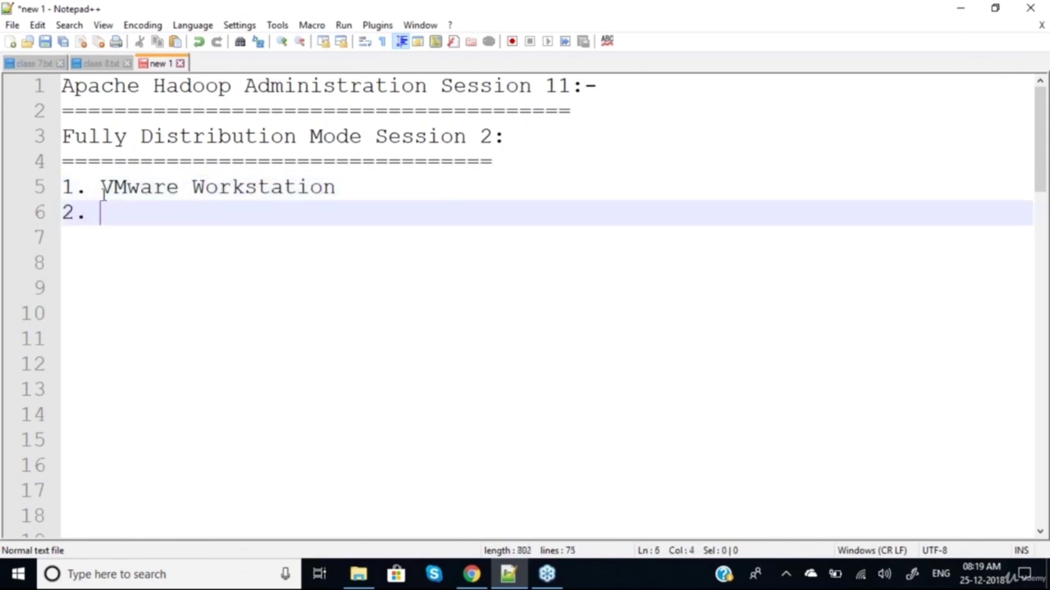
type("Cent")
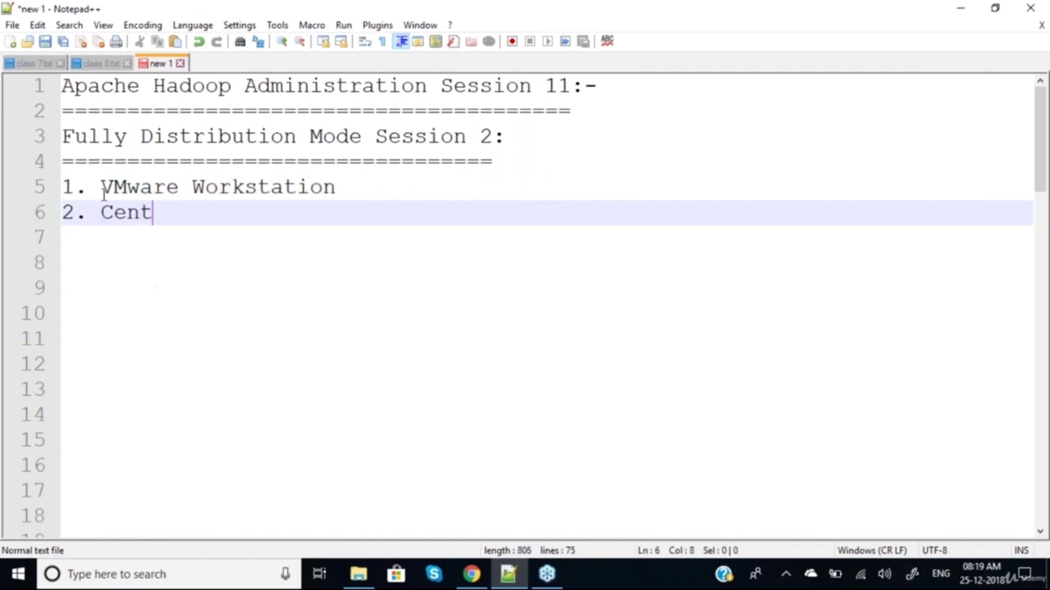
type("OS ")
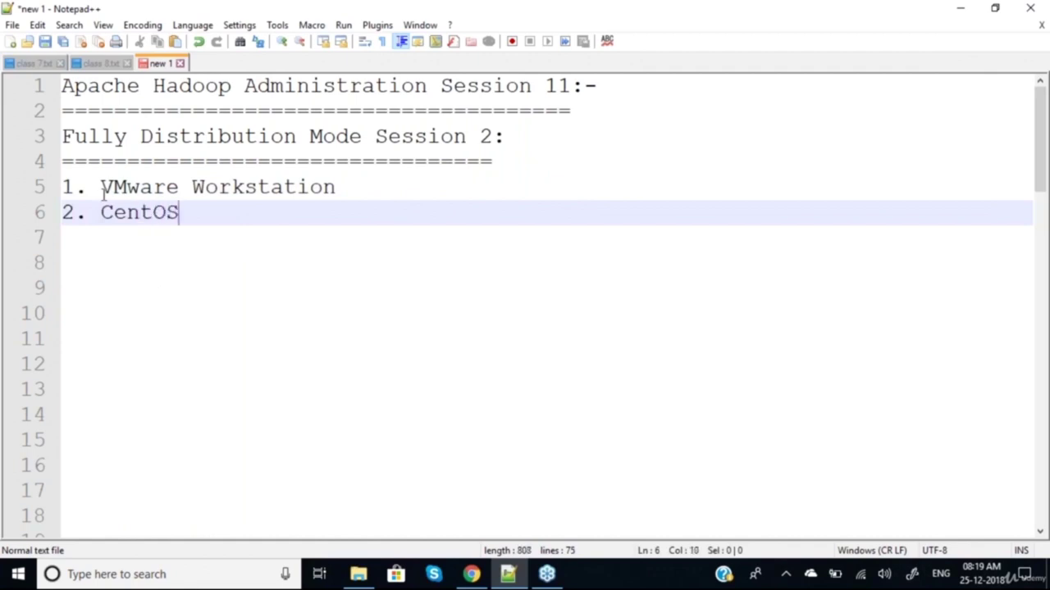
type("mini")
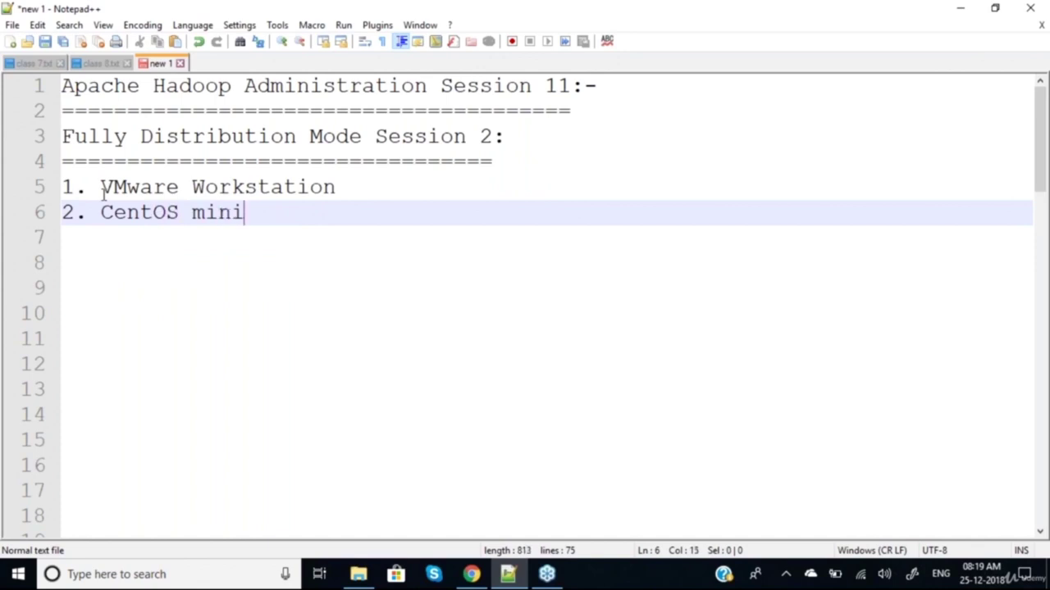
type("mal I")
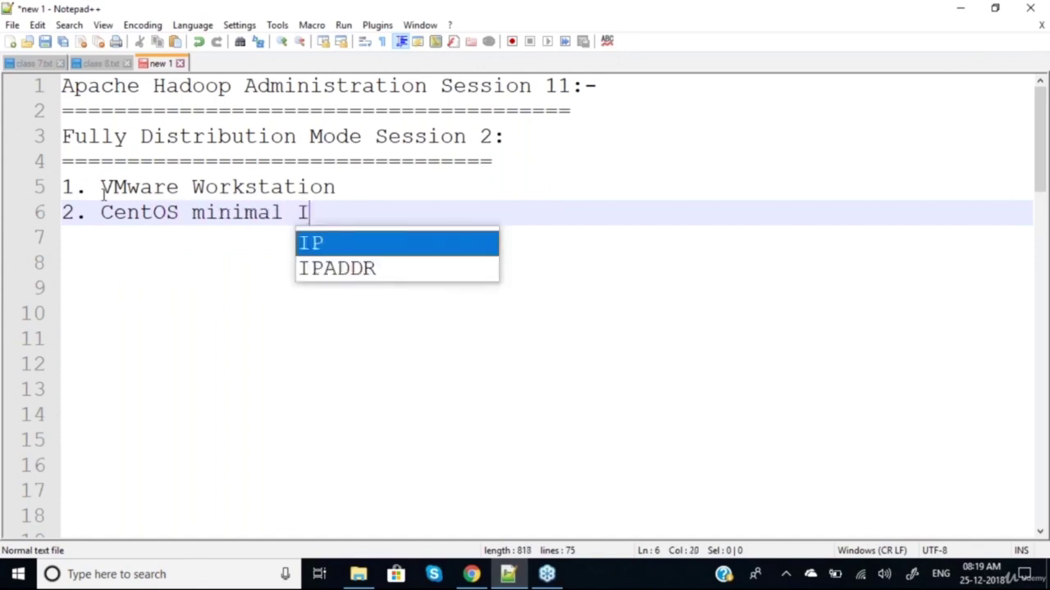
type("SO")
key("Return")
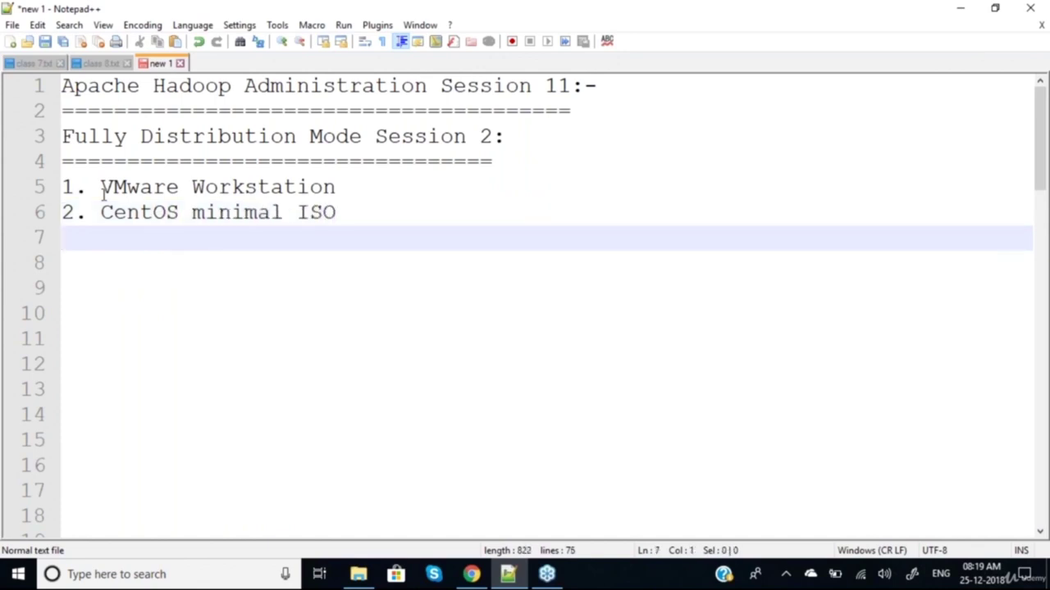
Add '3. Hadoop PreInstallation' with indented 'Java Installation' and 'SSH Installation' sub-items.
type("3.")
type("Hadoop")
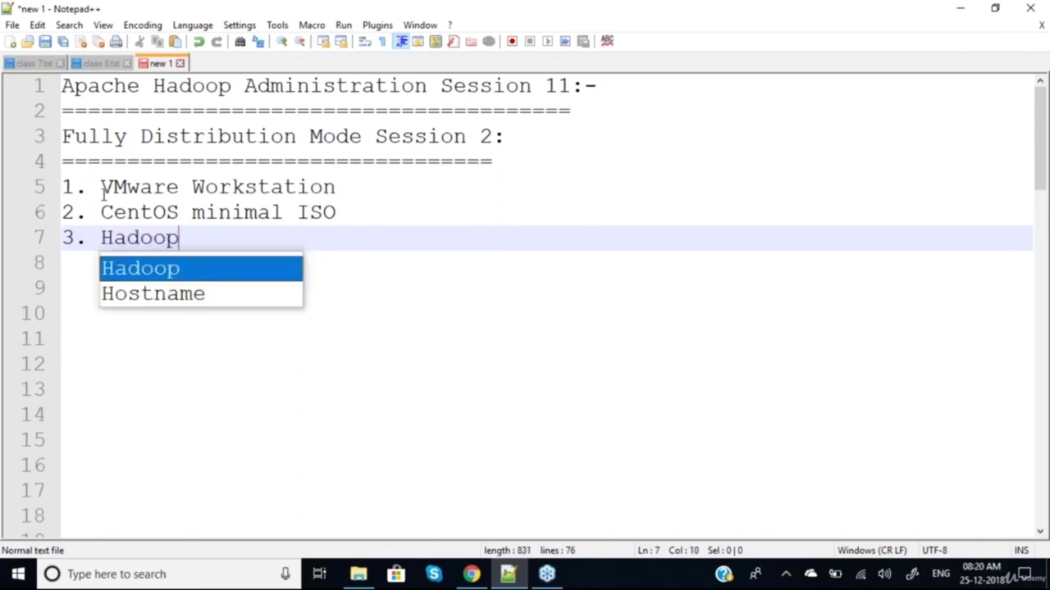
type(" Pre")
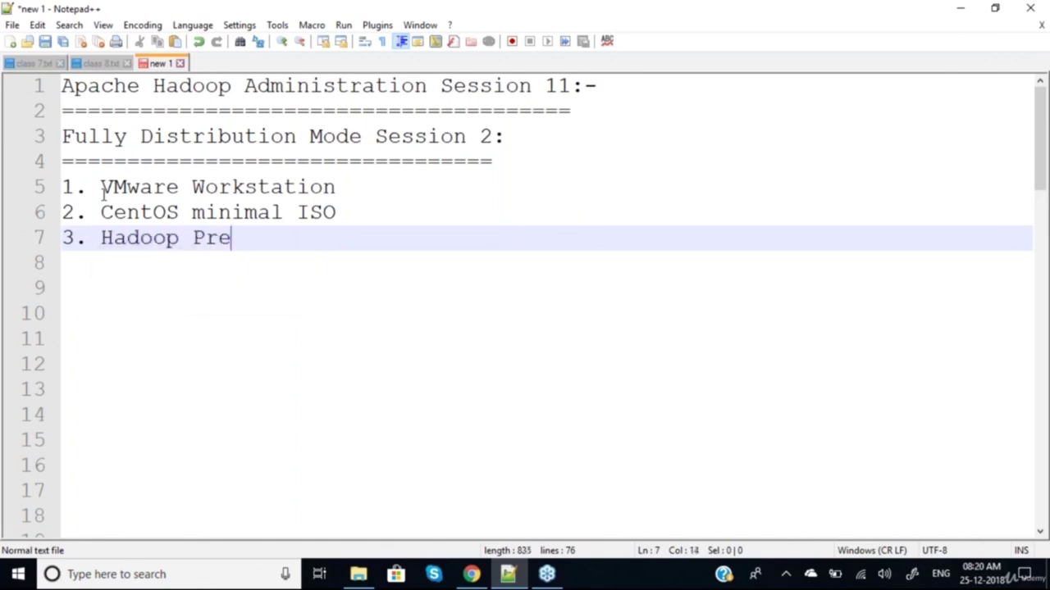
type("Installation")
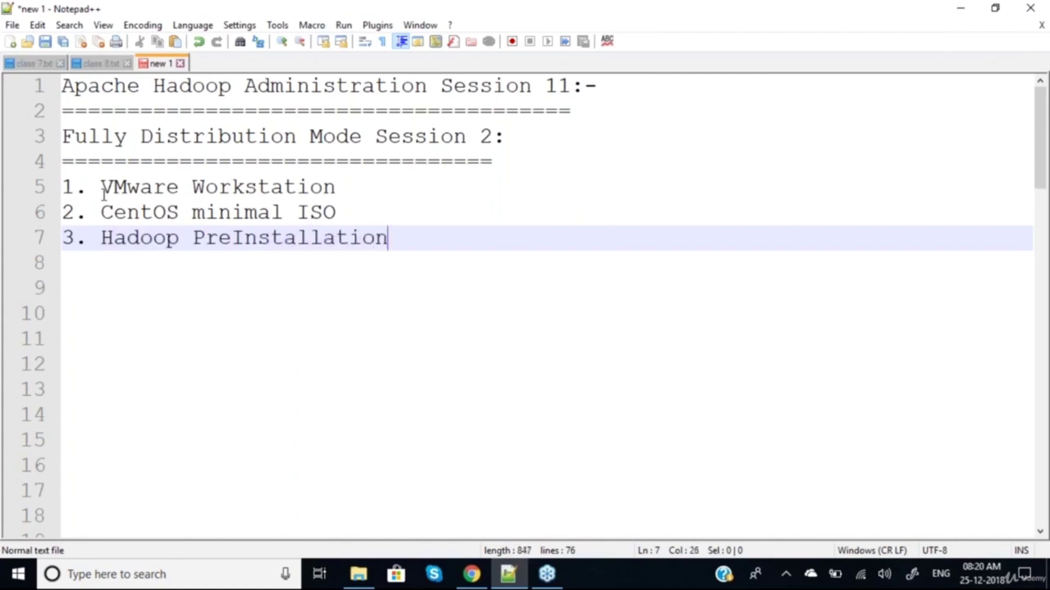
key("Return")
type("Jav")
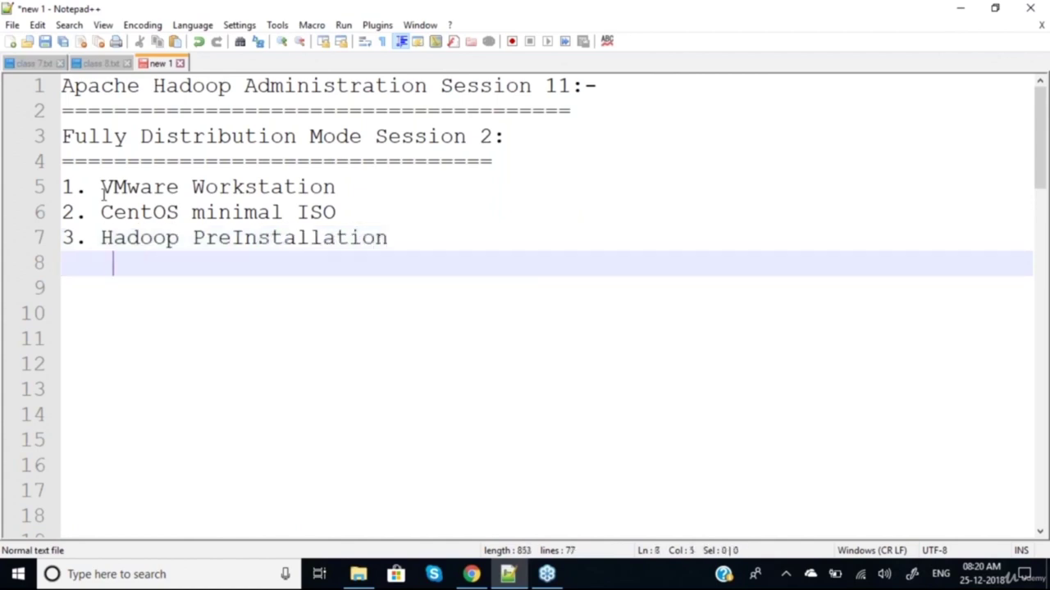
type("a ")
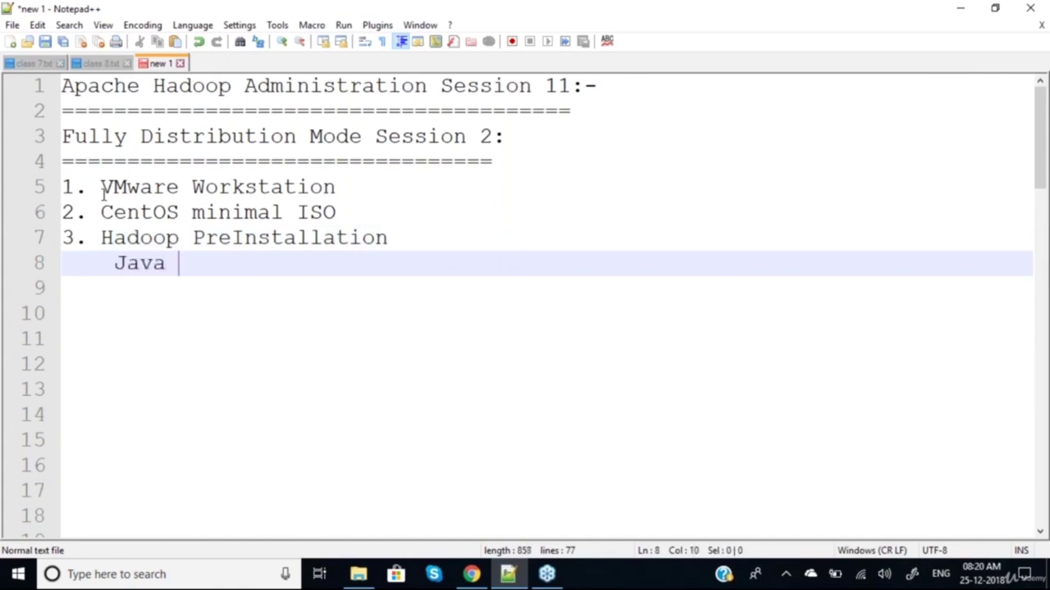
type("Installa")
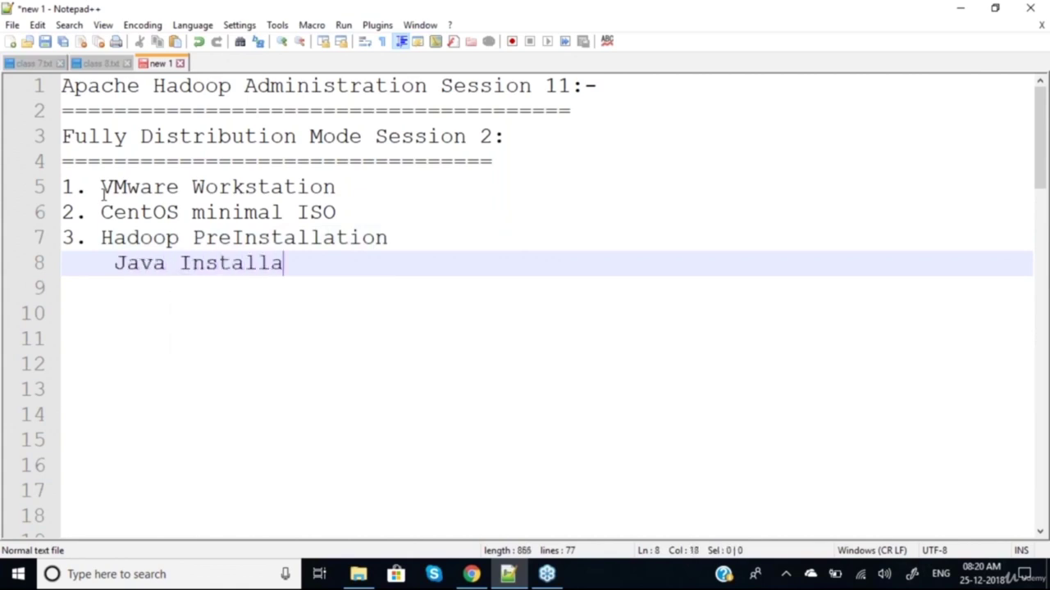
type("tion")
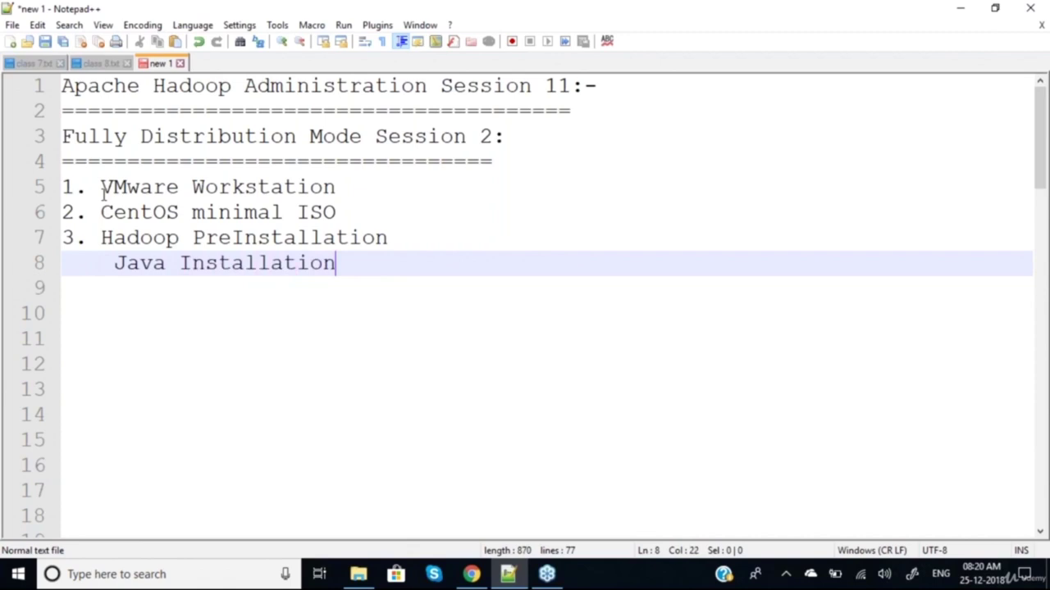
key("Return")
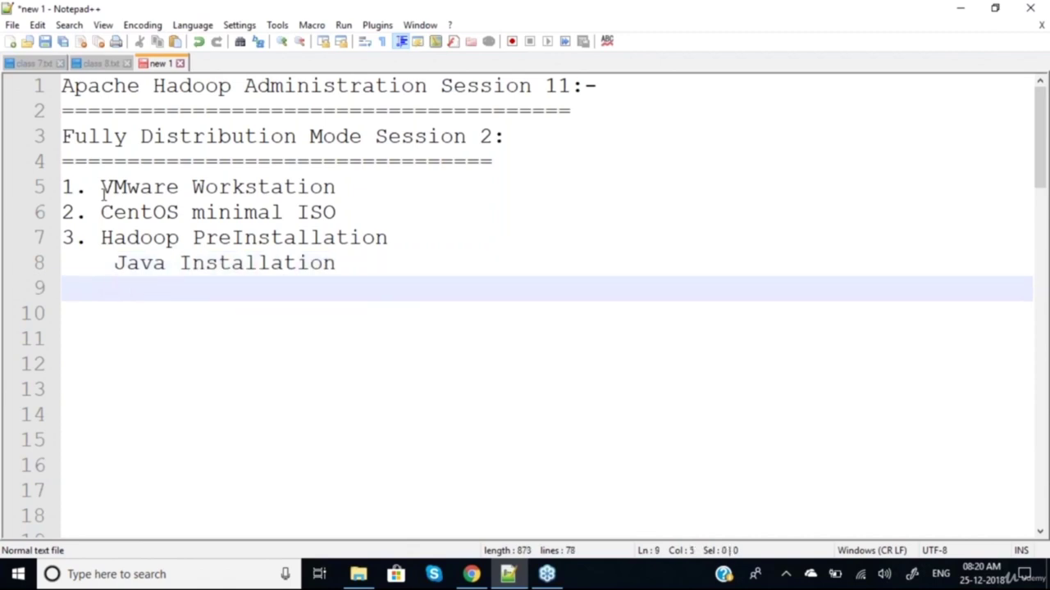
type("S")
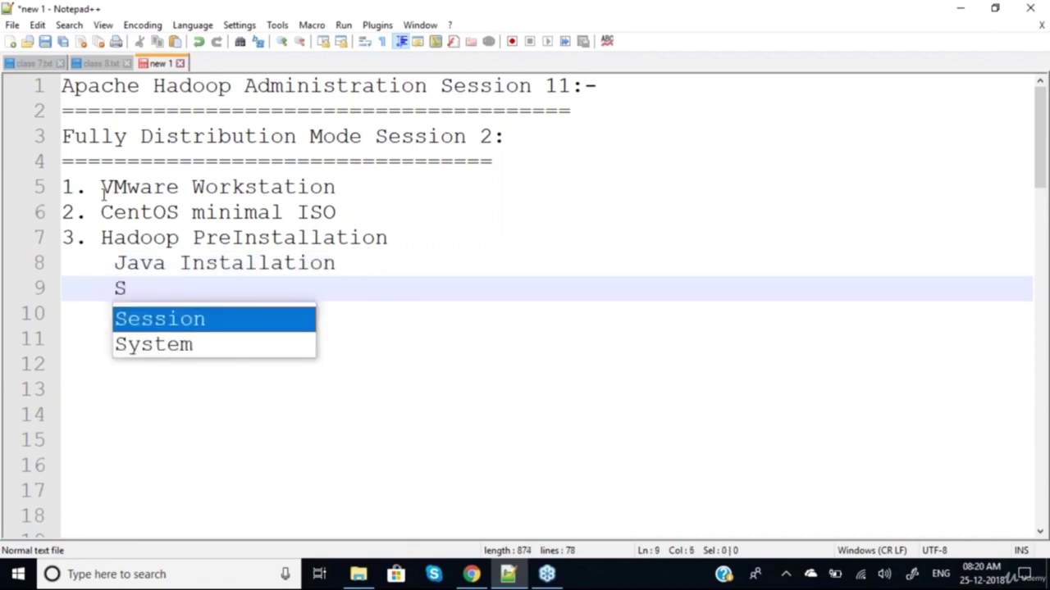
type("SH In")
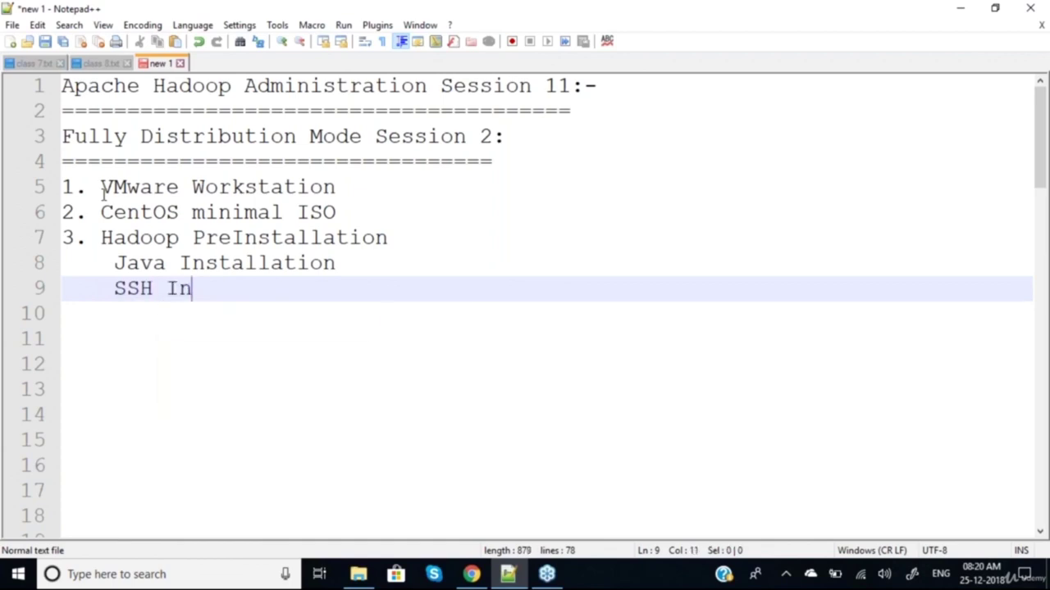
type("stallation")
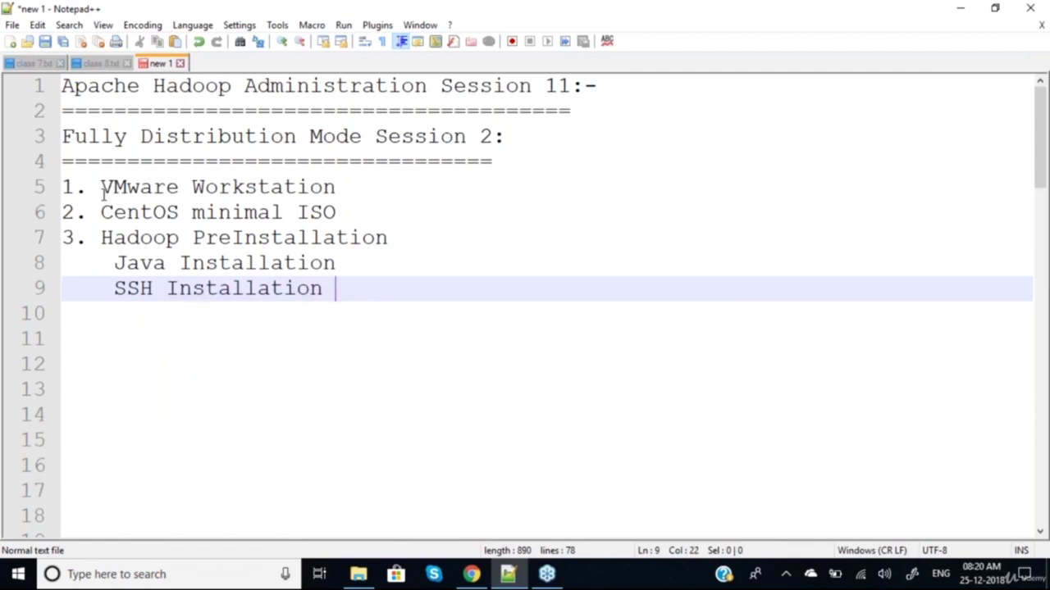
Add an unindented '4. Hadoop Installation' item and begin the next line.
key("Return")
key("BackSpace")
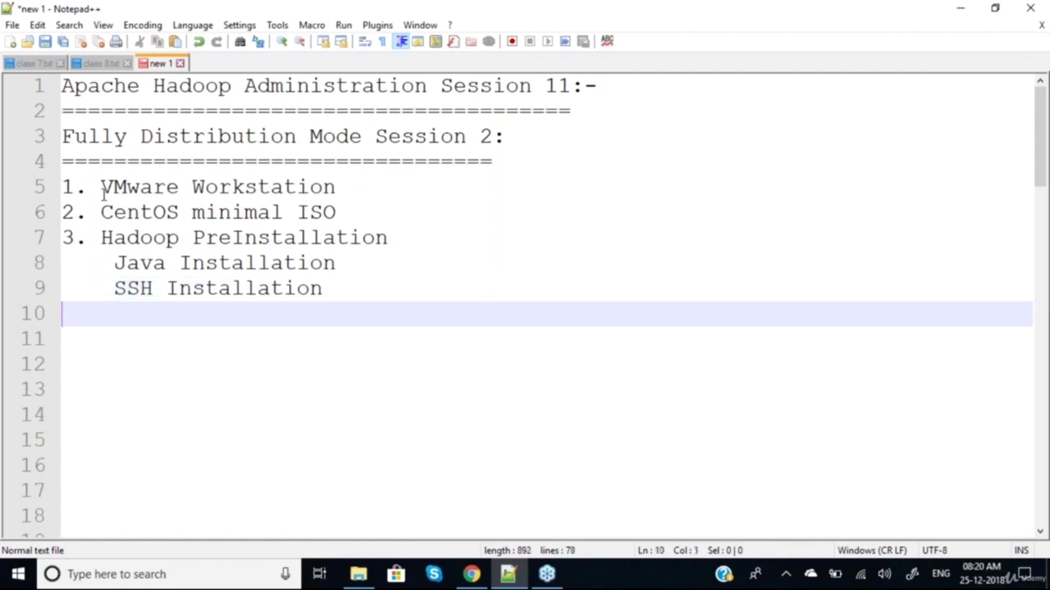
type("4. Hadoo")
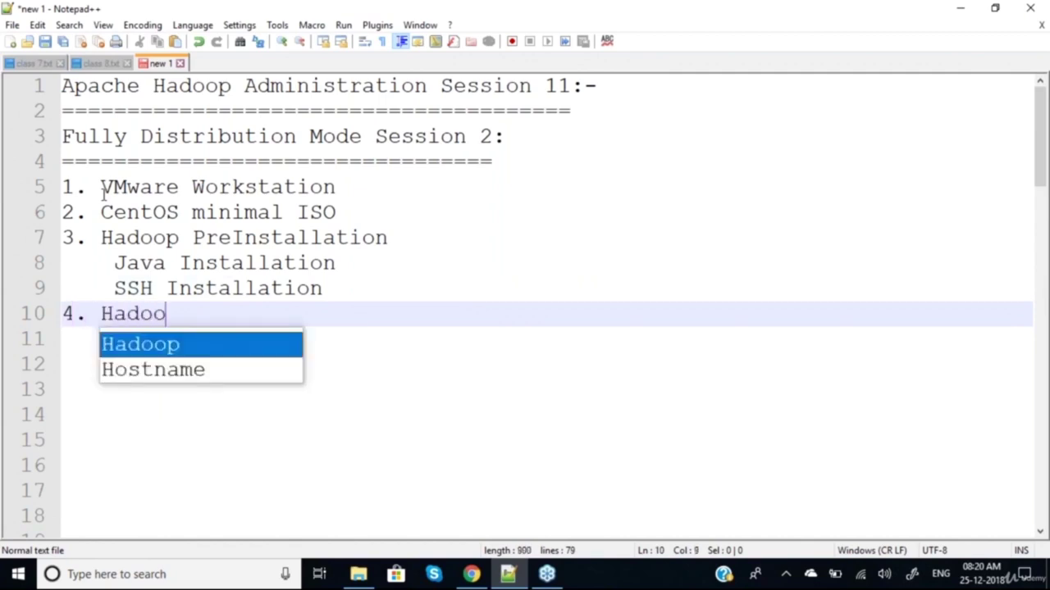
type("p Installa")
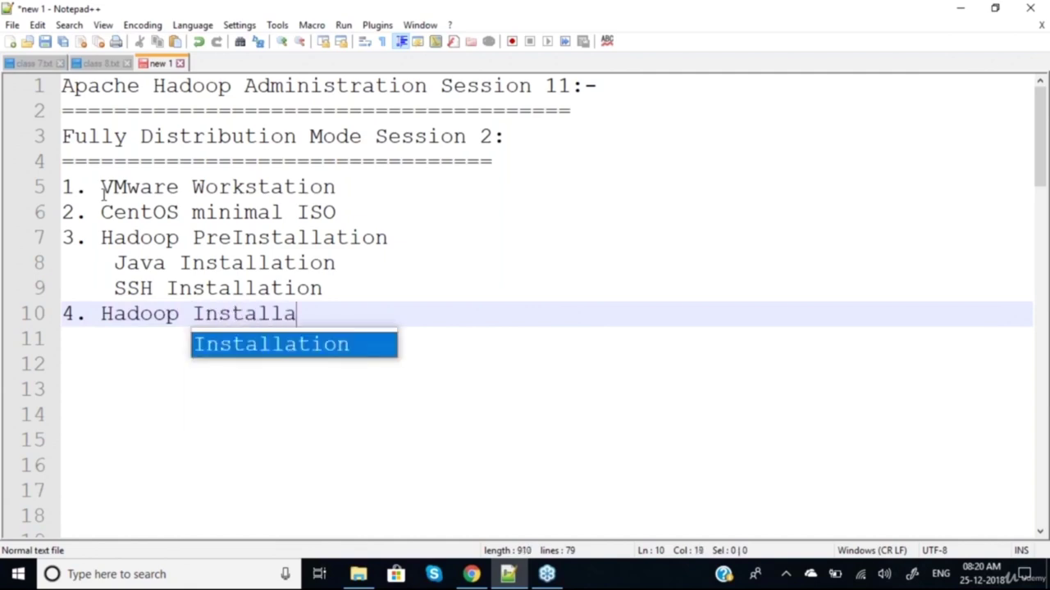
key("Return")
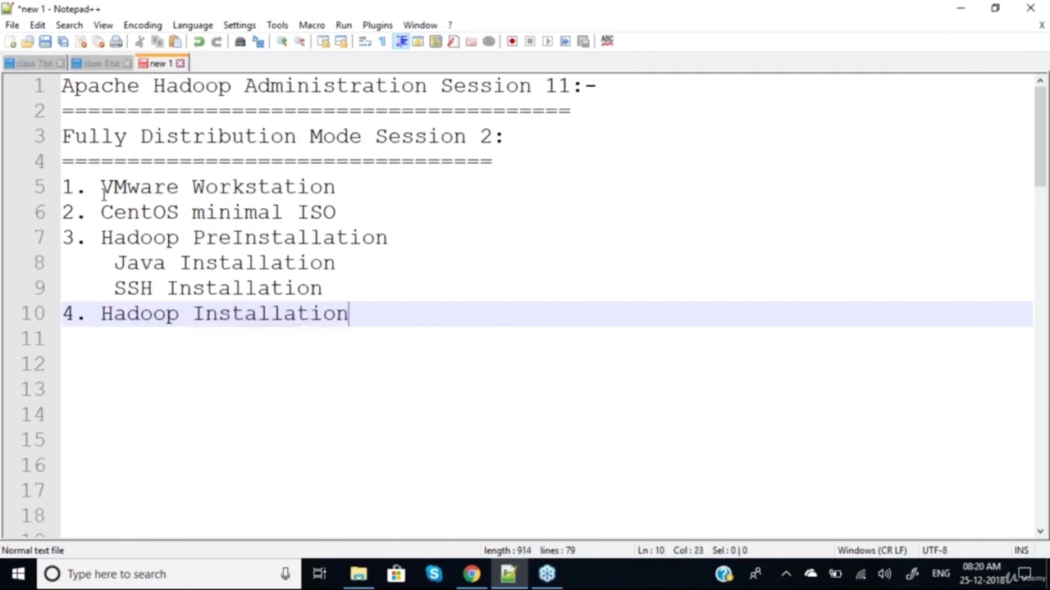
key("Return")
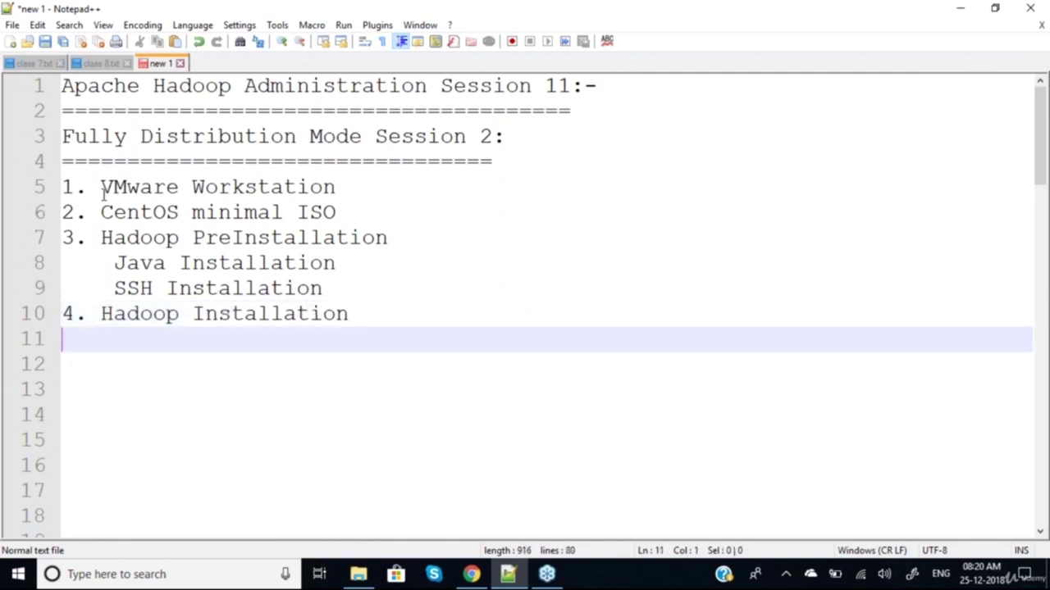
Complete item 5 Post-Installation, then add items 6 'We set Hostname and Static IP' and 7 'cloning'.
type("5. Post")
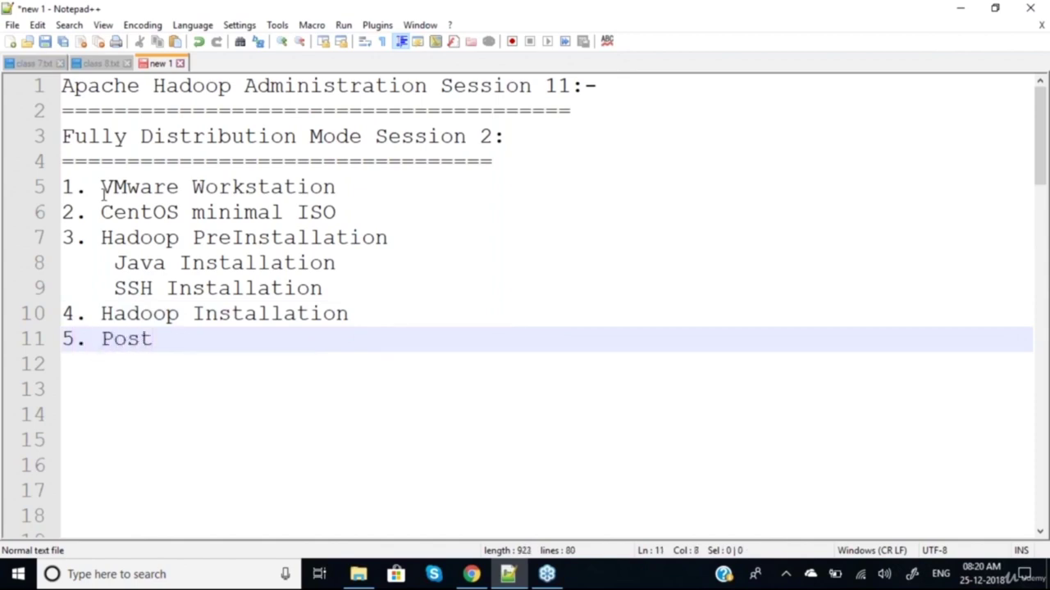
type("-Install")
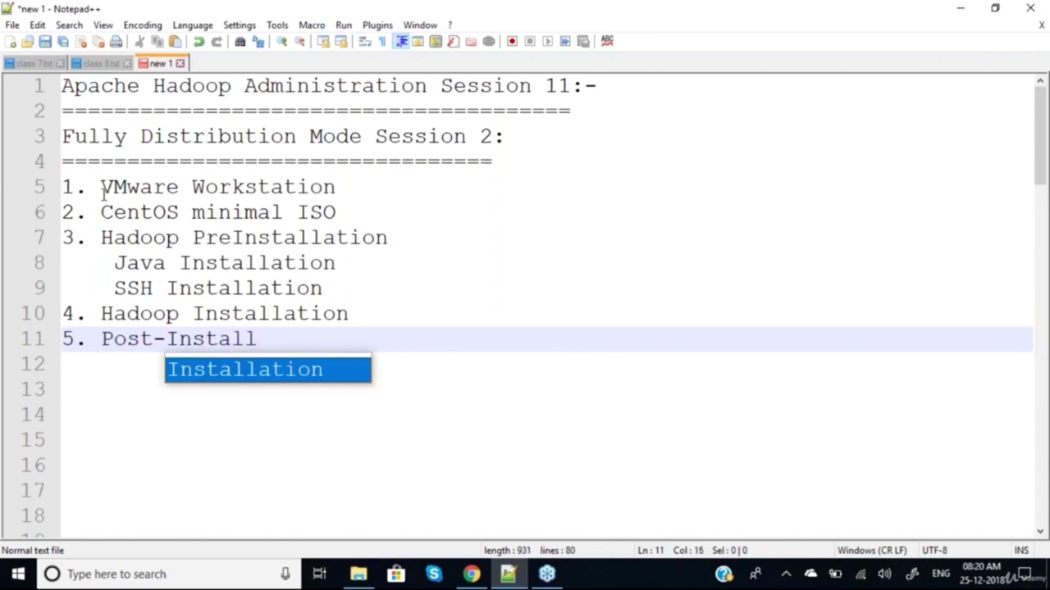
key("Return")
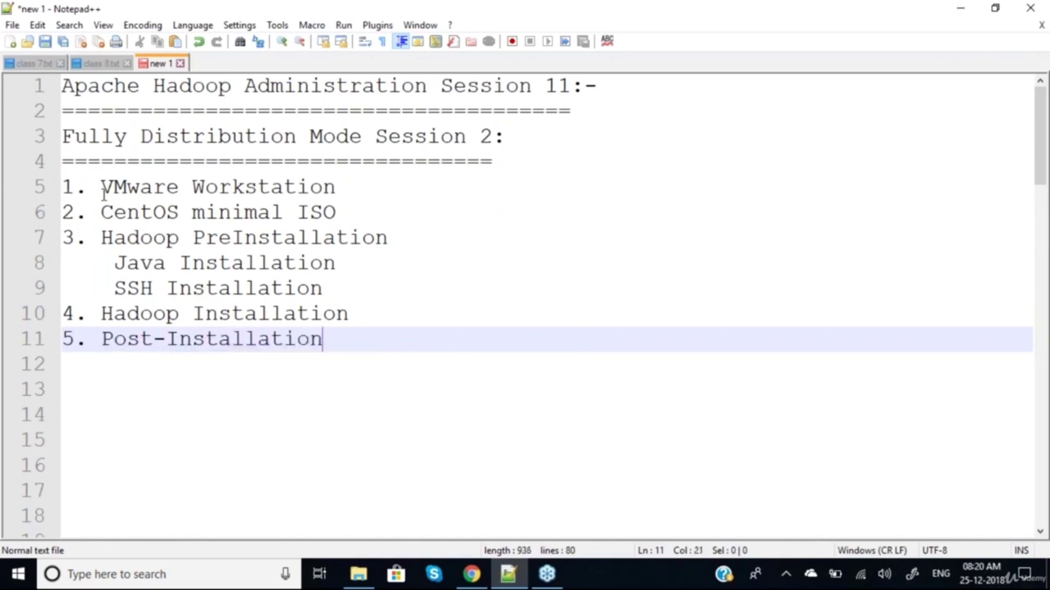
key("Return")
type("6")
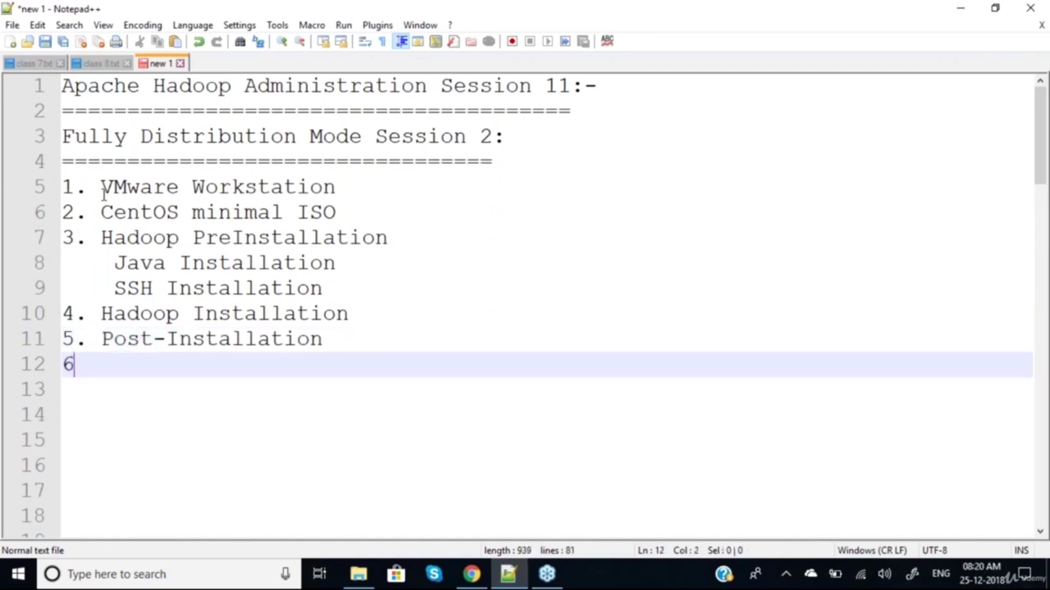
type(". cloning")
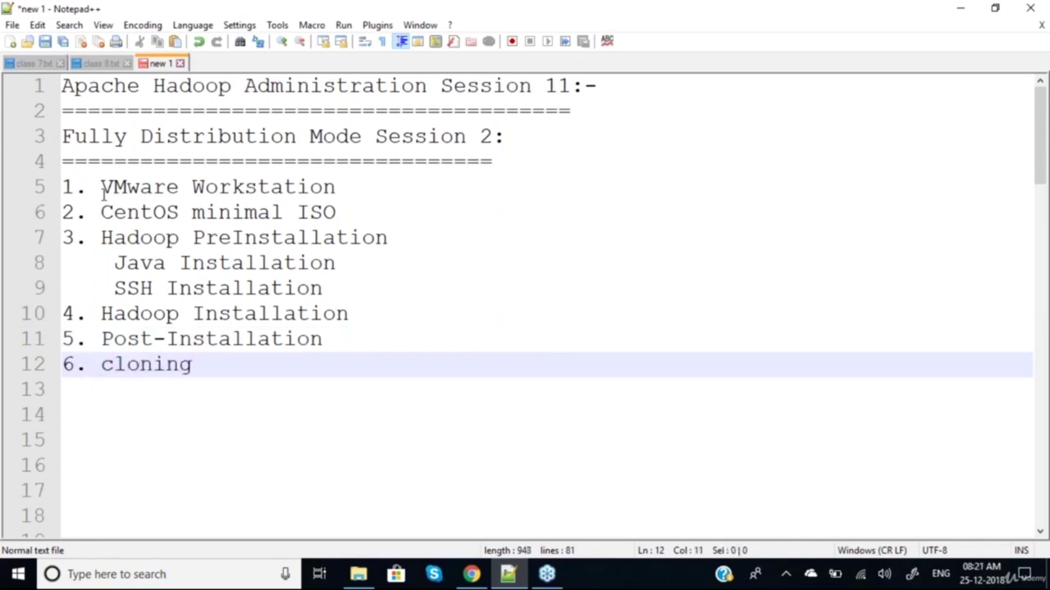
key("BackSpace")
key("BackSpace")
key("BackSpace")
key("BackSpace")
key("BackSpace")
key("BackSpace")
key("BackSpace")
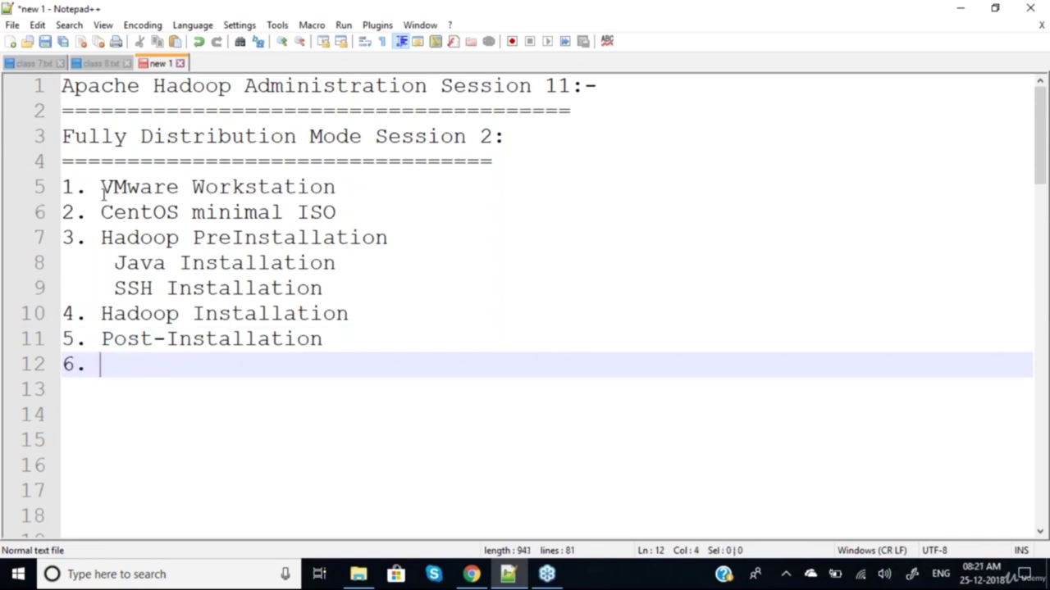
type("We s")
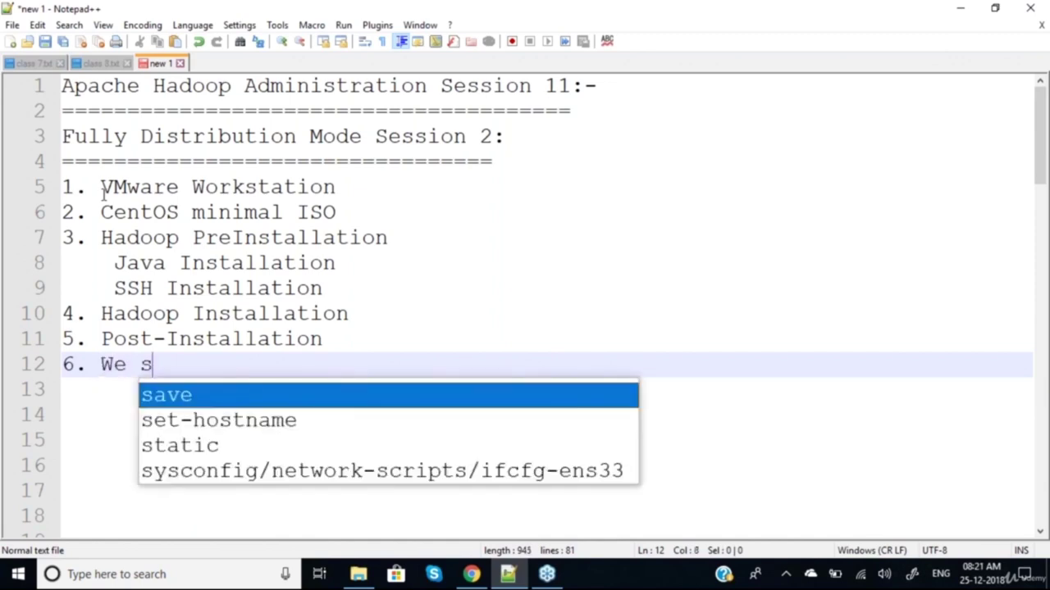
type("et Hos")
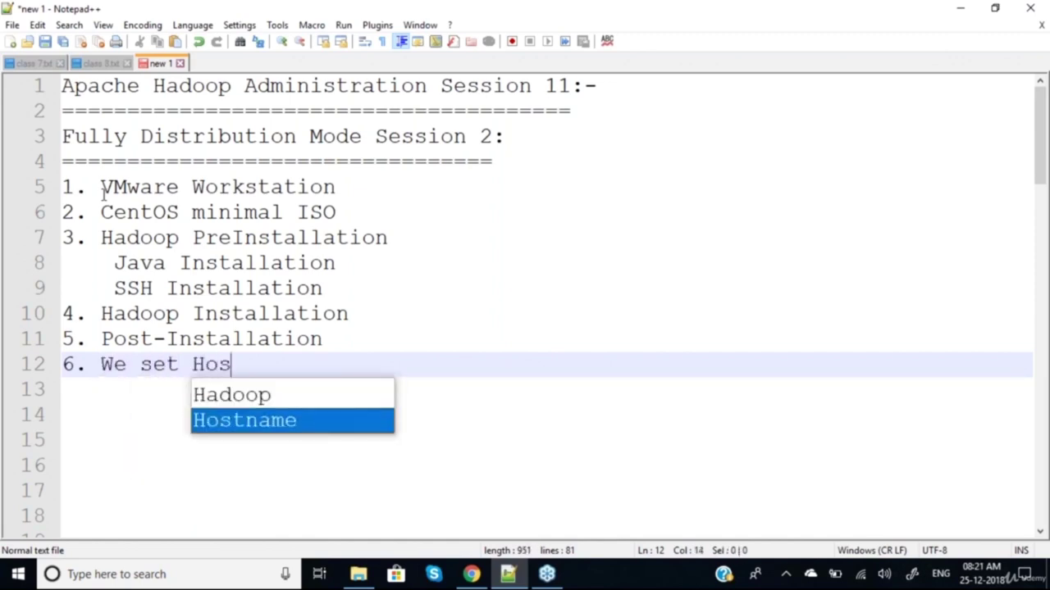
type("tname a")
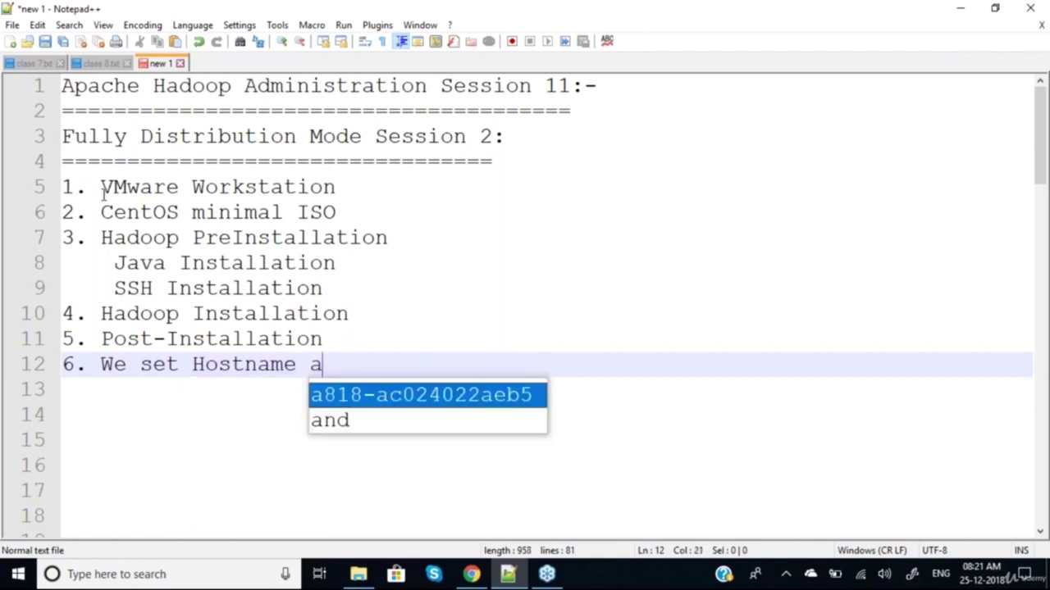
type("nd Sta")
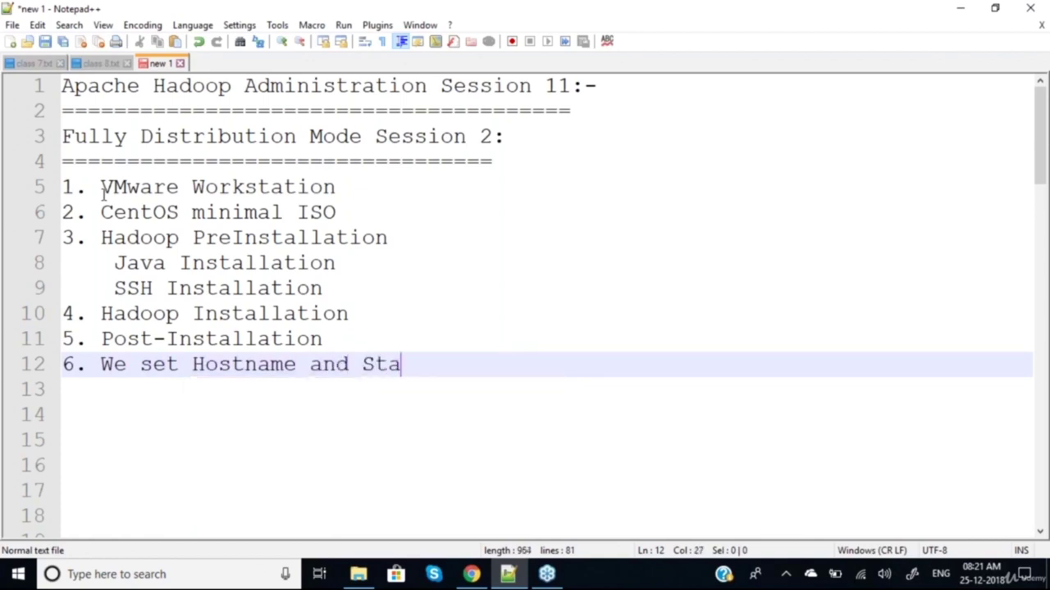
type("tic IP")
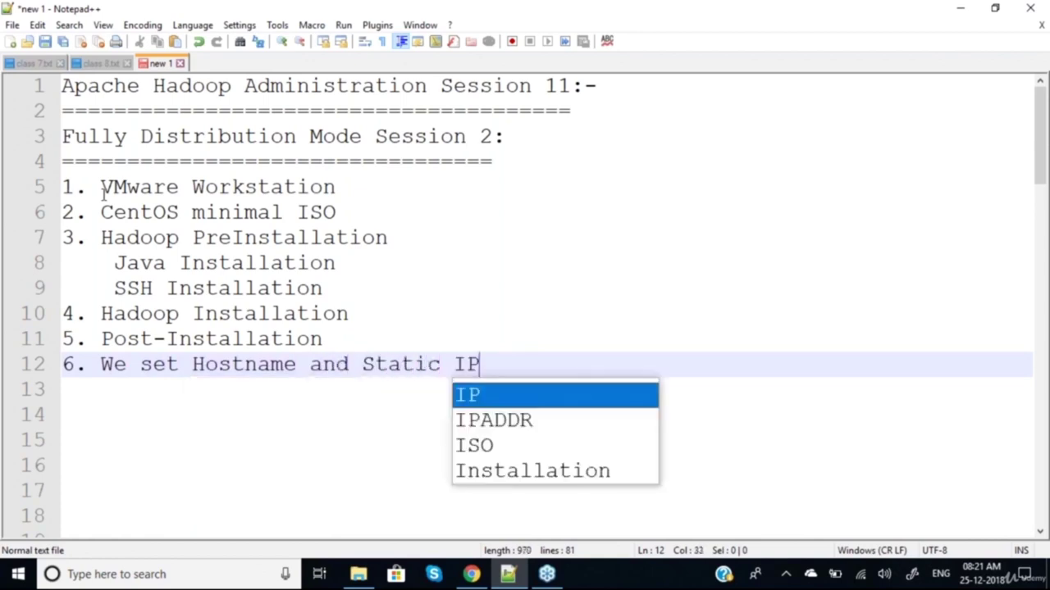
key("Return")
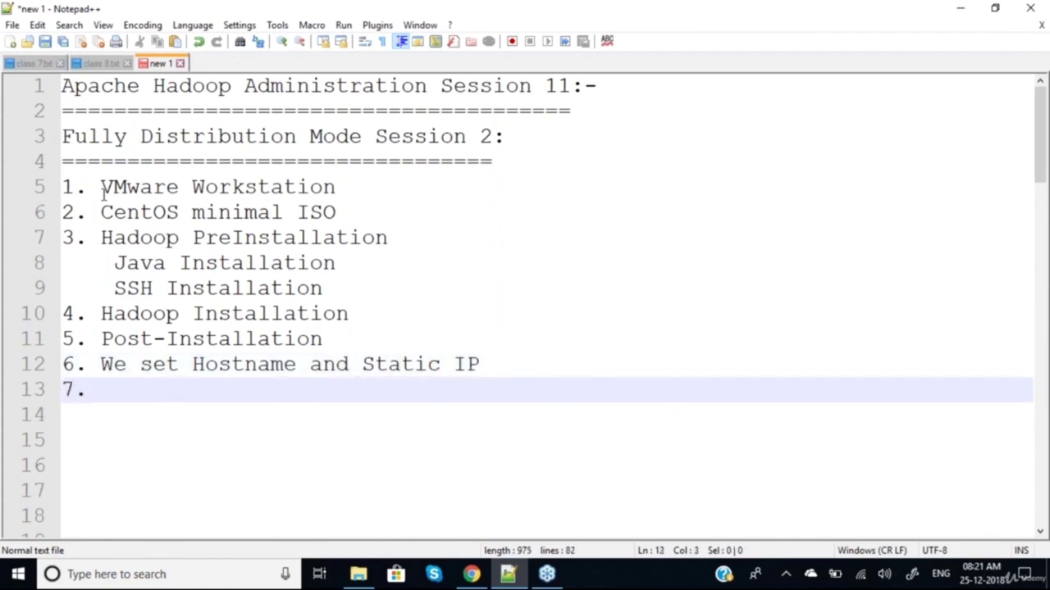
type("cloning")
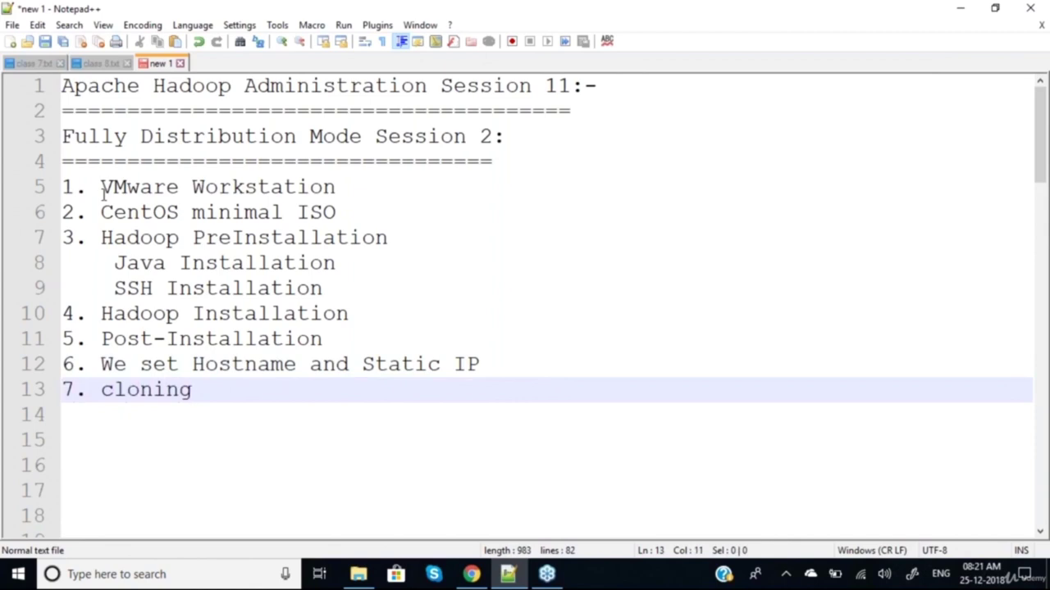
Insert a blank line below the line-4 underline, then remove it again.
left_click(518, 164)
key("Return")
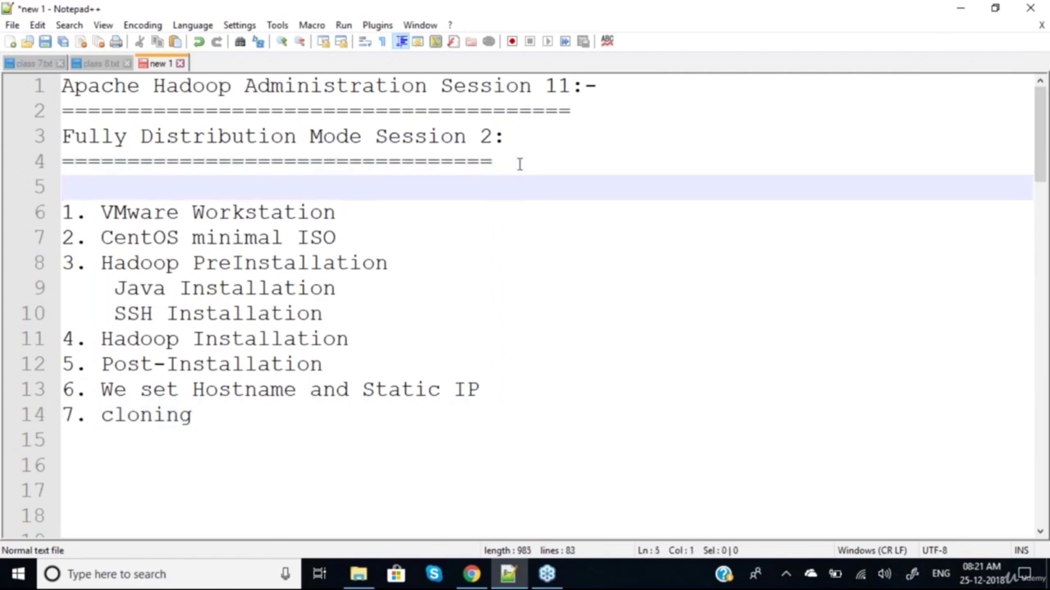
key("Delete")
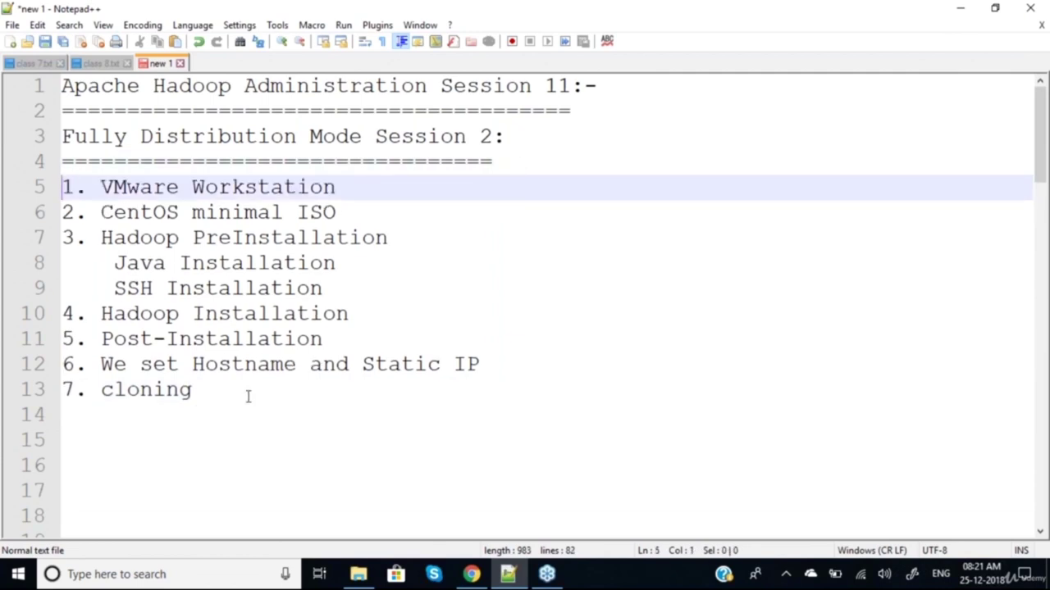
Copy lines 5–13 and paste them on line 15, replacing the '1.' placeholder after a blank line.
left_click_drag(218, 392, 22, 187)
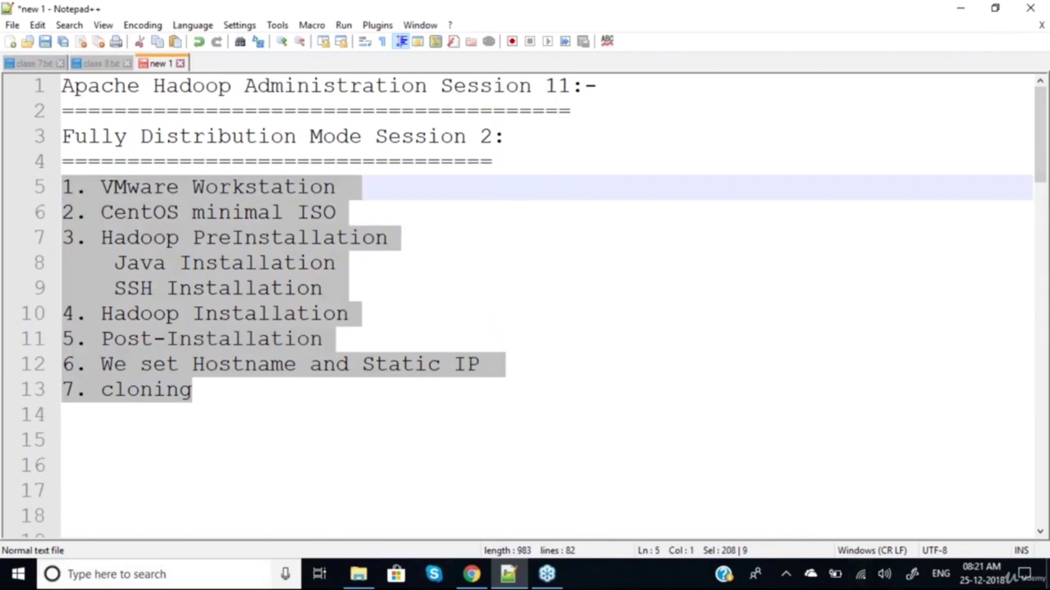
left_click(205, 400)
key("Return")
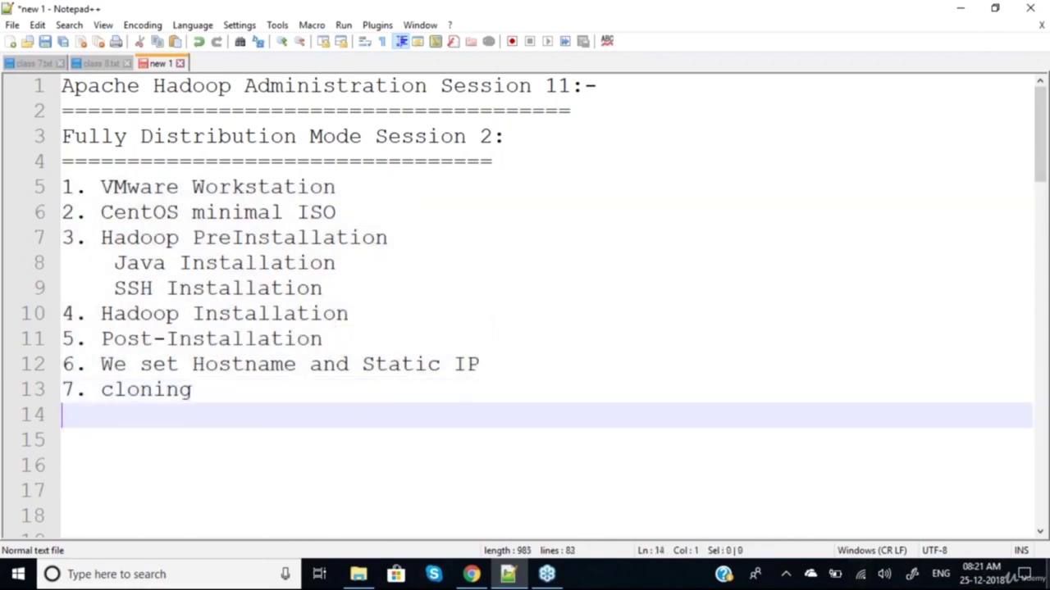
key("Return")
type("1.")
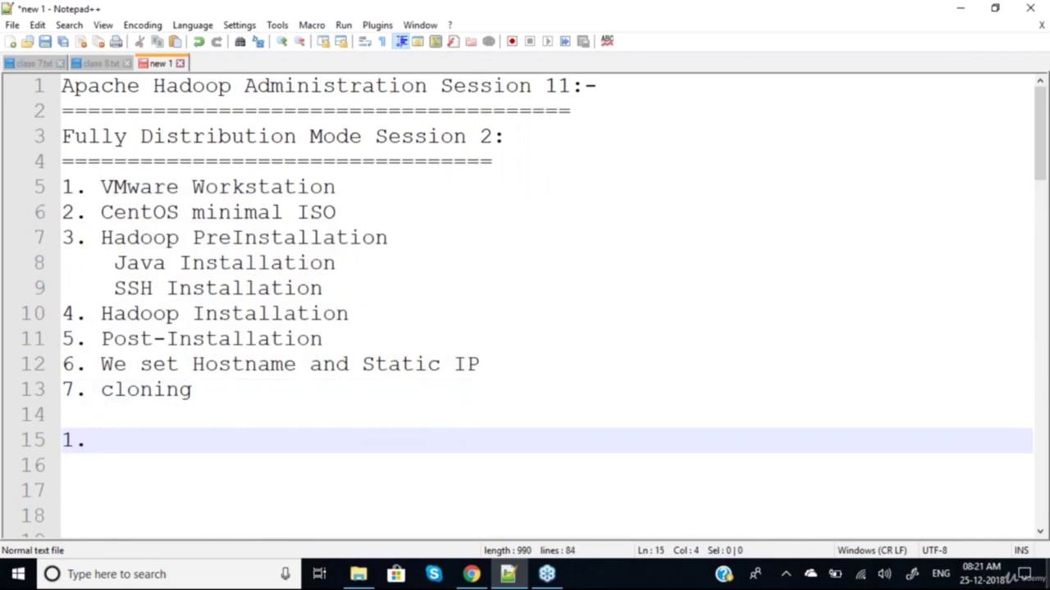
left_click(220, 391)
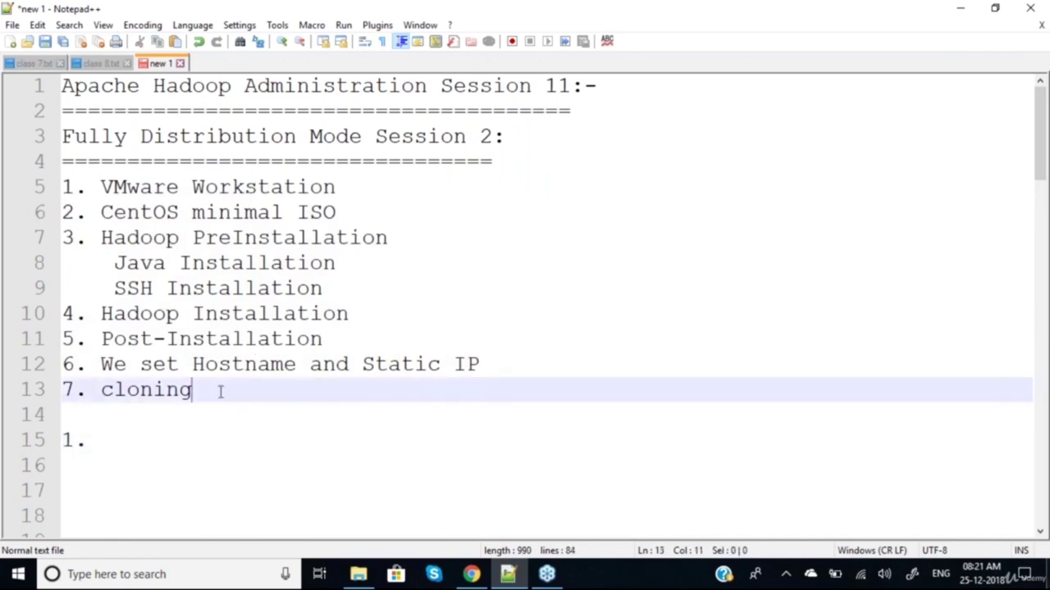
mouse_move(220, 391)
left_mouse_down()
mouse_move(12, 300)
mouse_move(16, 187)
left_mouse_up()
key("ctrl+c")
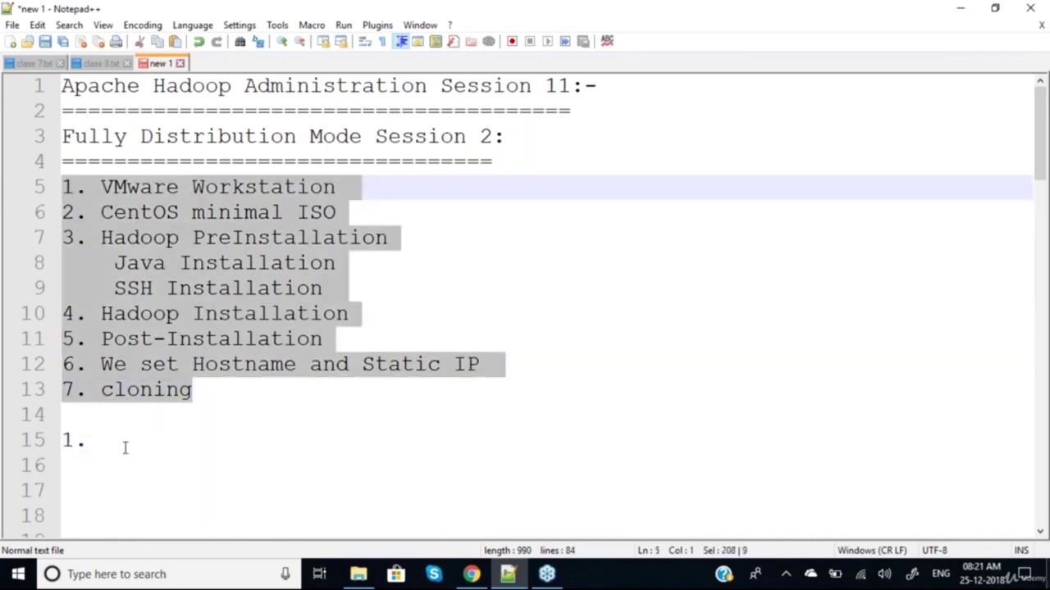
left_click(124, 447)
left_click_drag(121, 440, 62, 440)
left_click(85, 440)
key("ctrl+v")
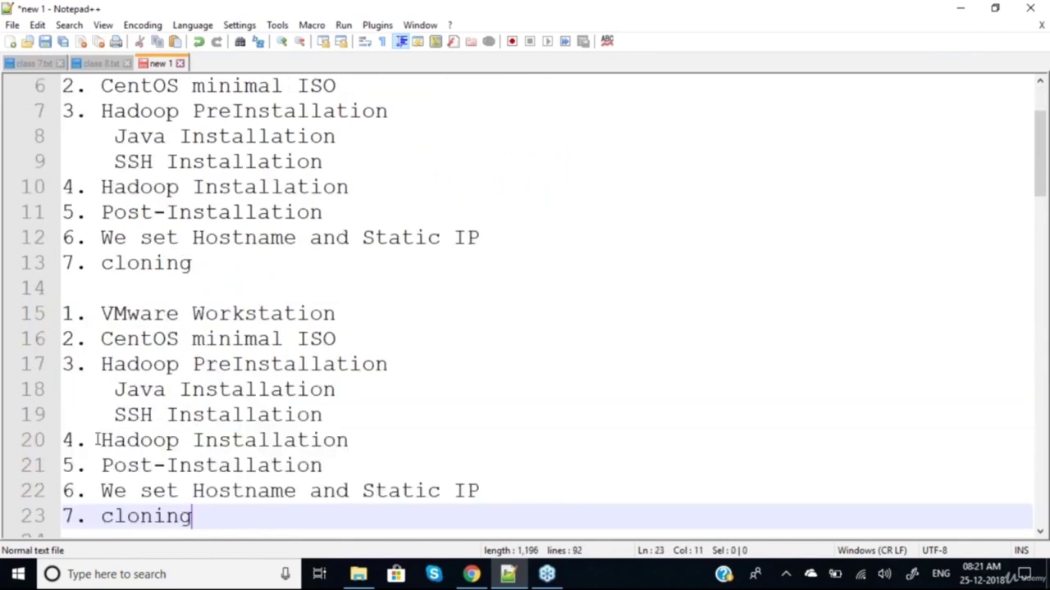
left_click(394, 314)
Append ':-' to the copied VMware Workstation item and add the note 'we can download and install vmWare wokstation.'.
type(":-")
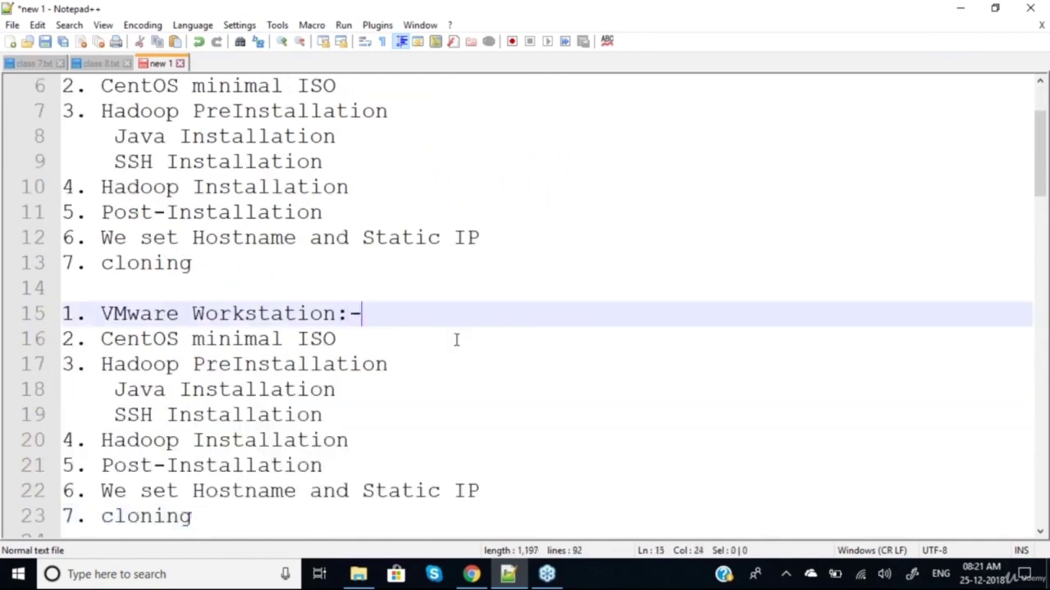
key("Return")
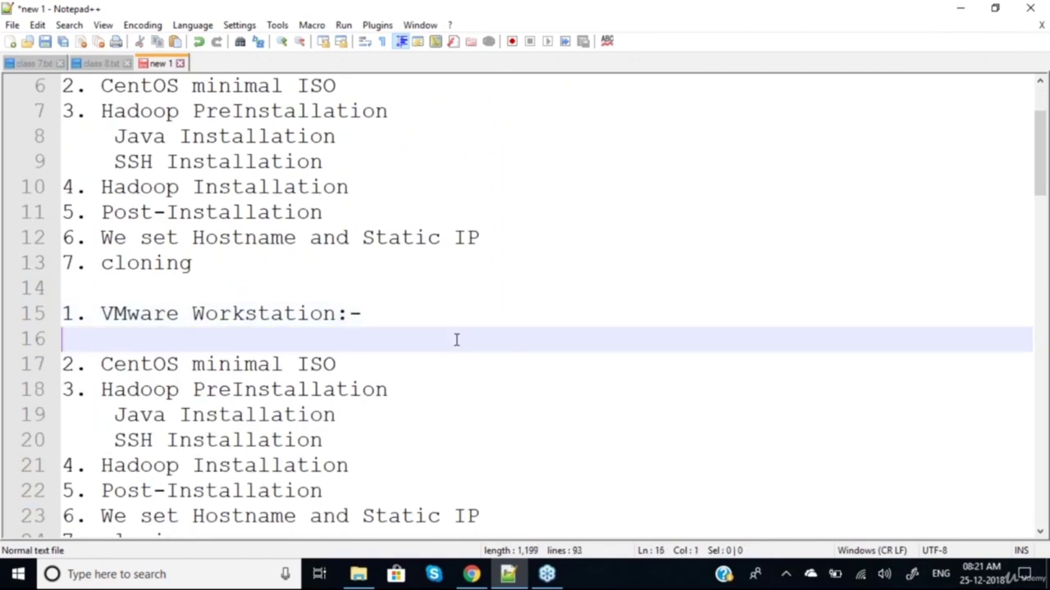
type("we can ")
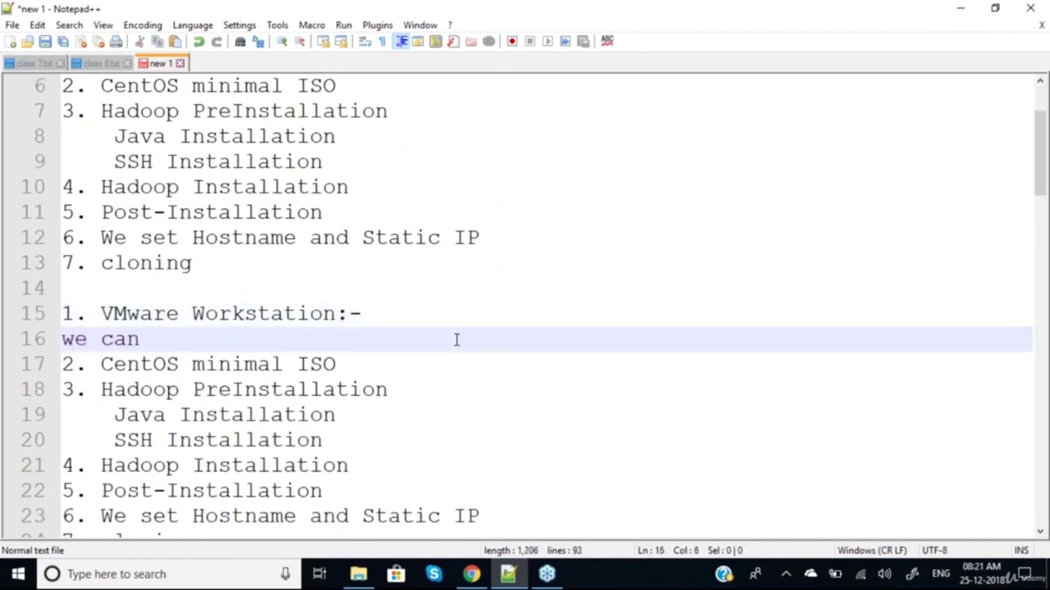
type("downloa")
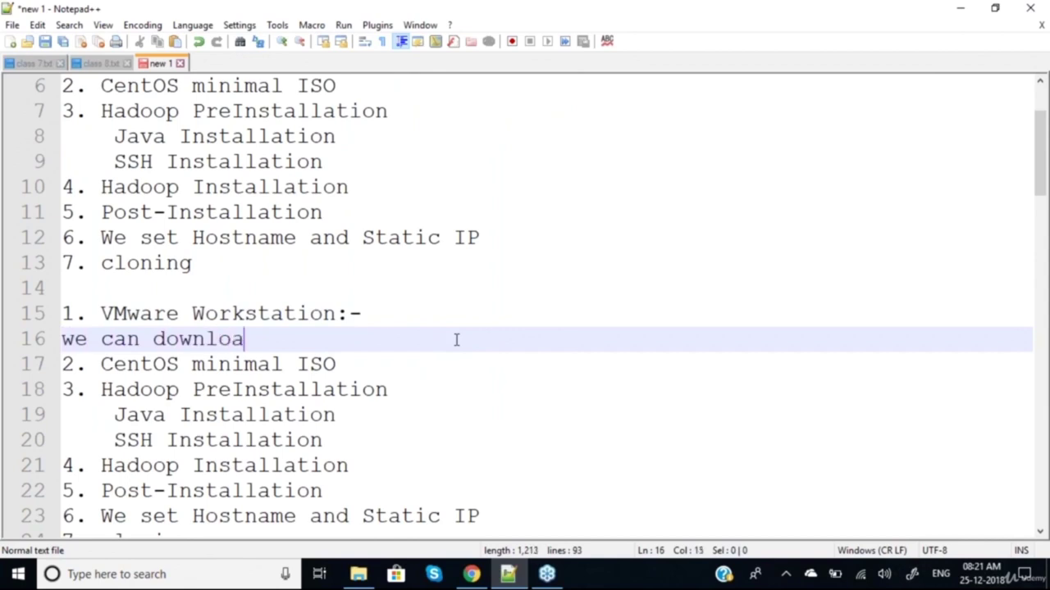
type("d and ")
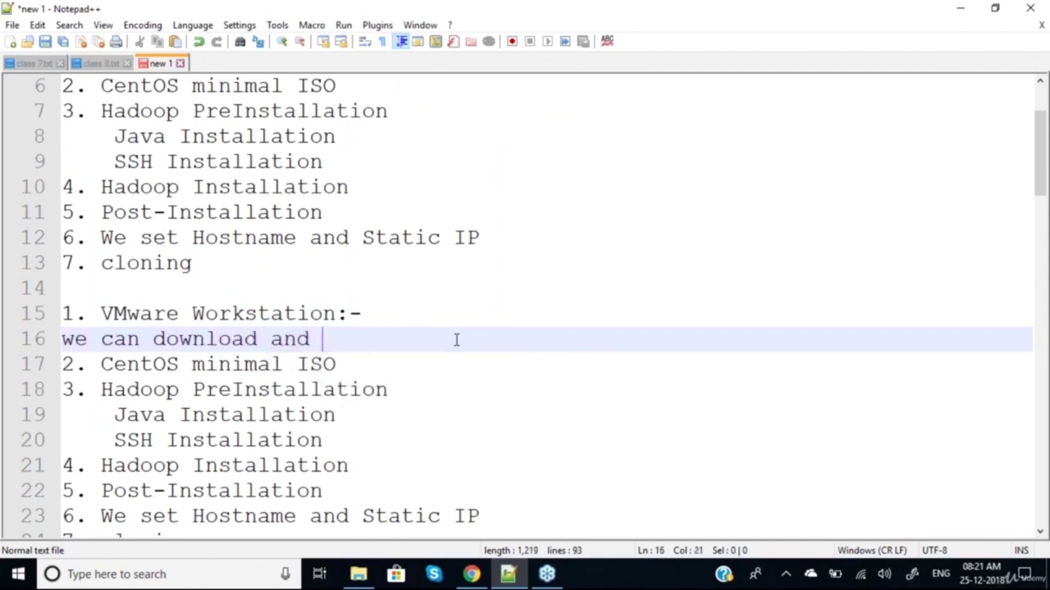
type("instal")
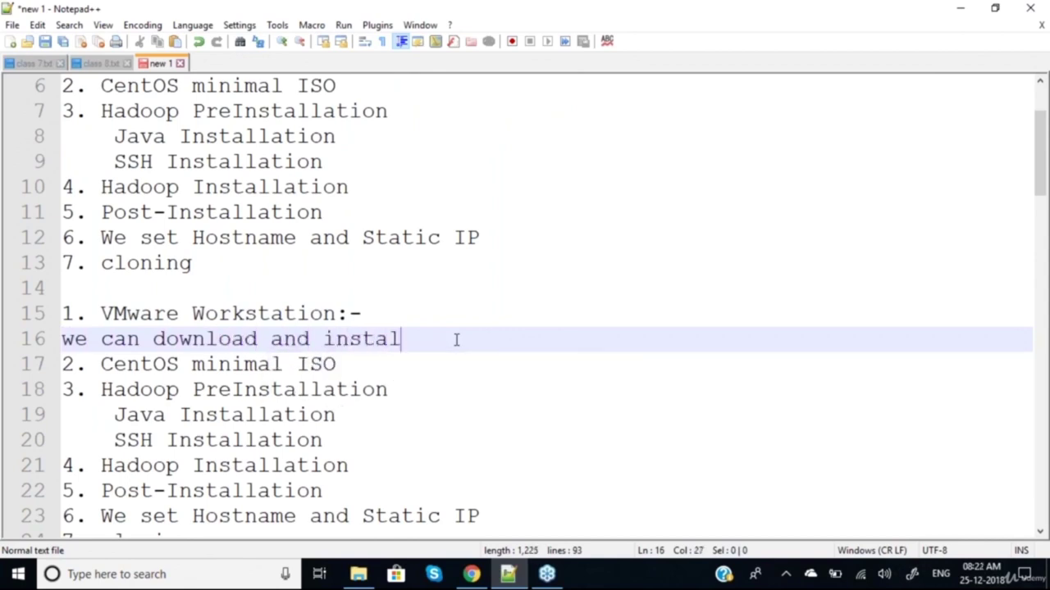
type("l vmWare")
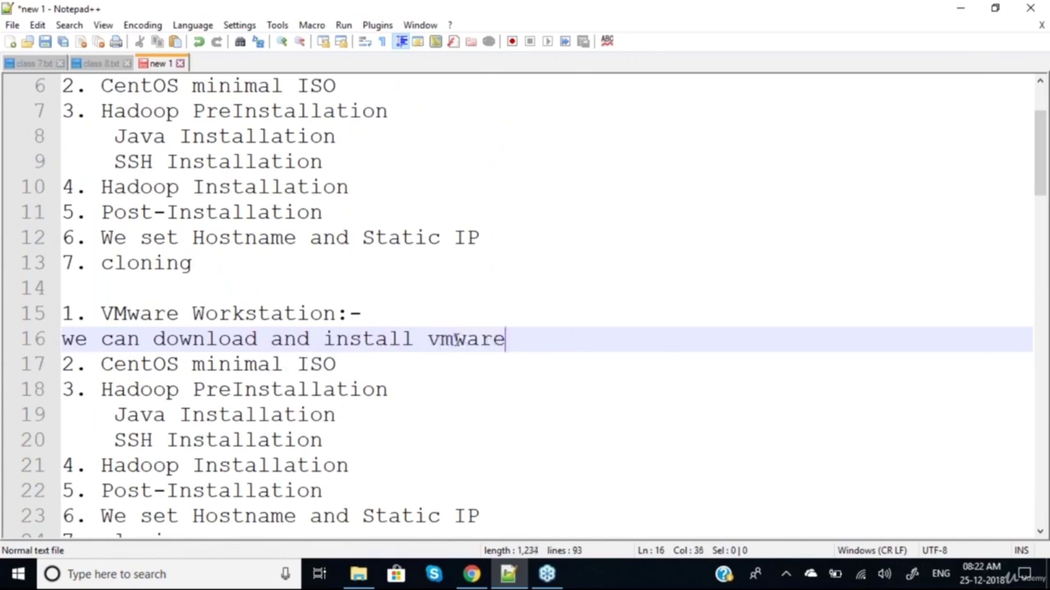
type(" woksta")
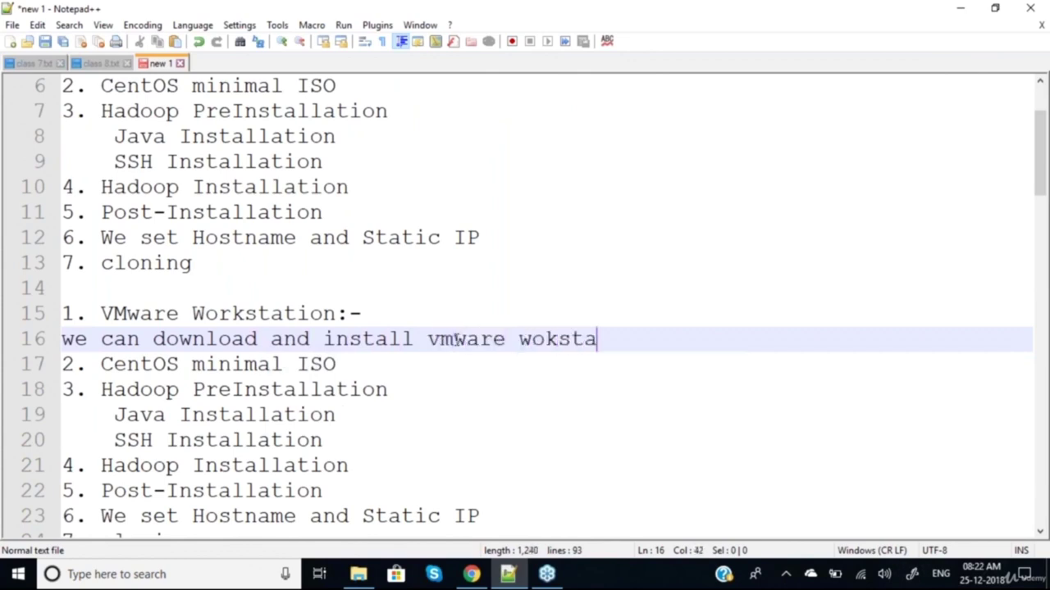
type("tion.")
key("Return")
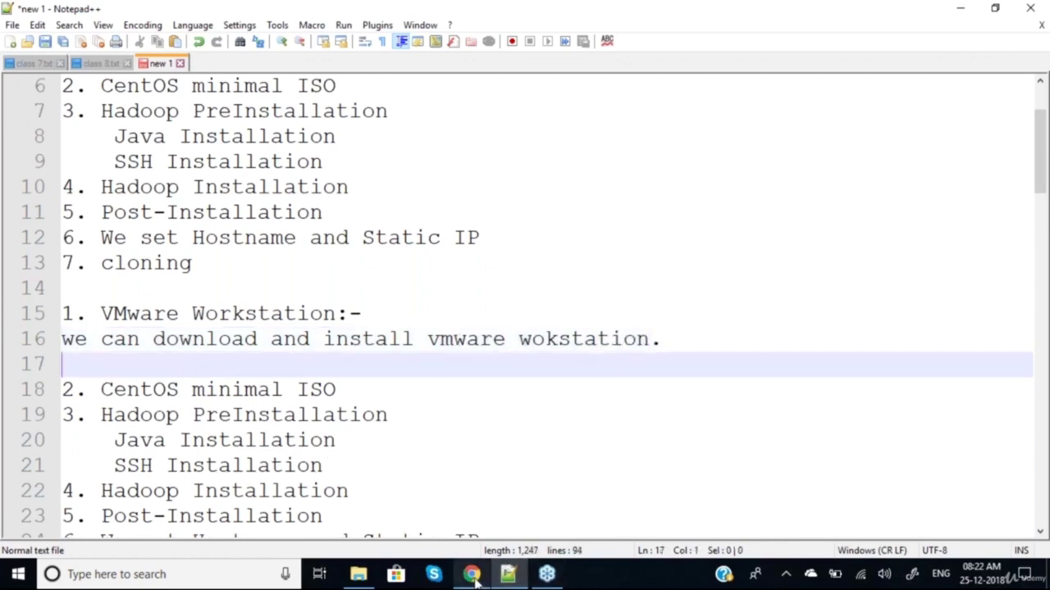
In a new Chrome tab, search Google for 'vmware workstation download'.
left_click(473, 576)
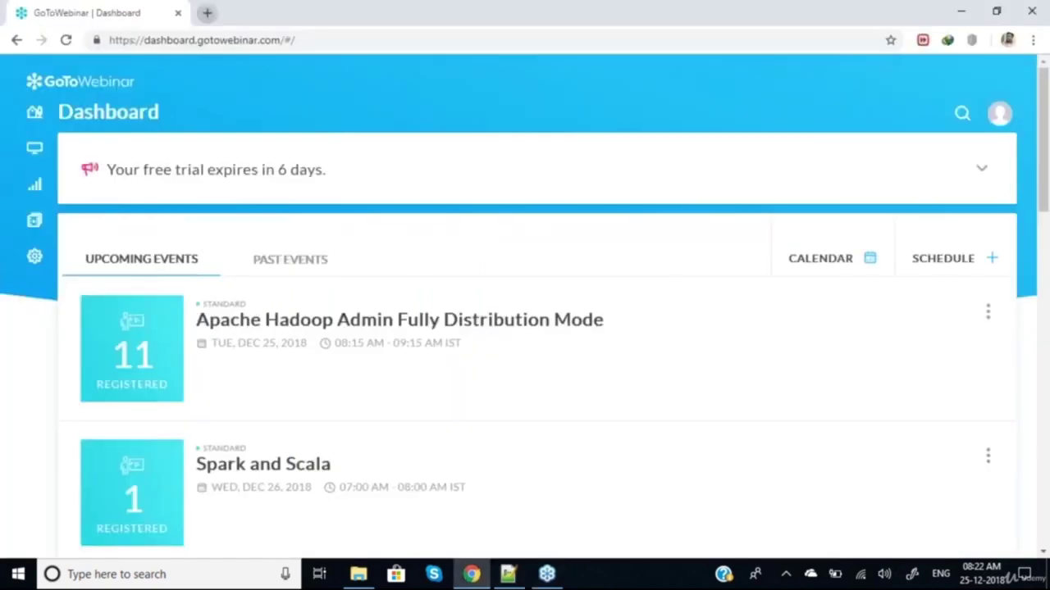
key("ctrl+t")
type("go")
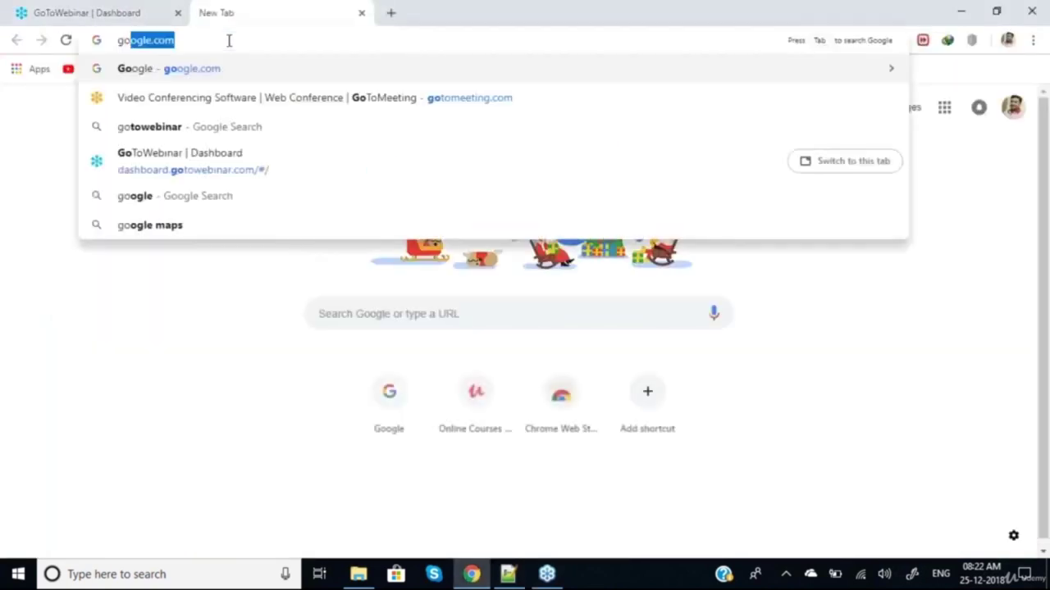
key("Return")
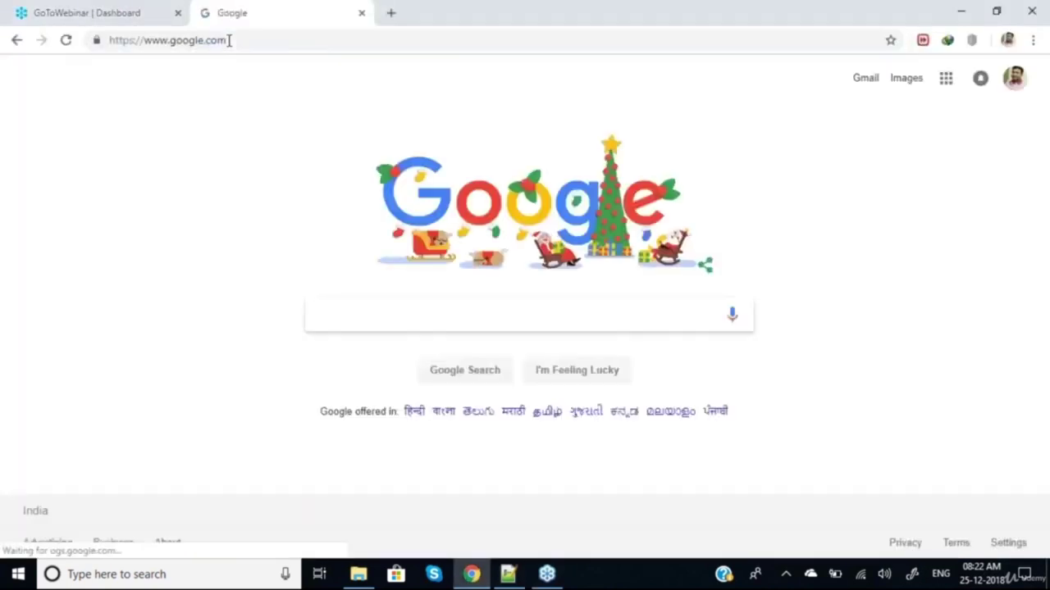
type("vmw")
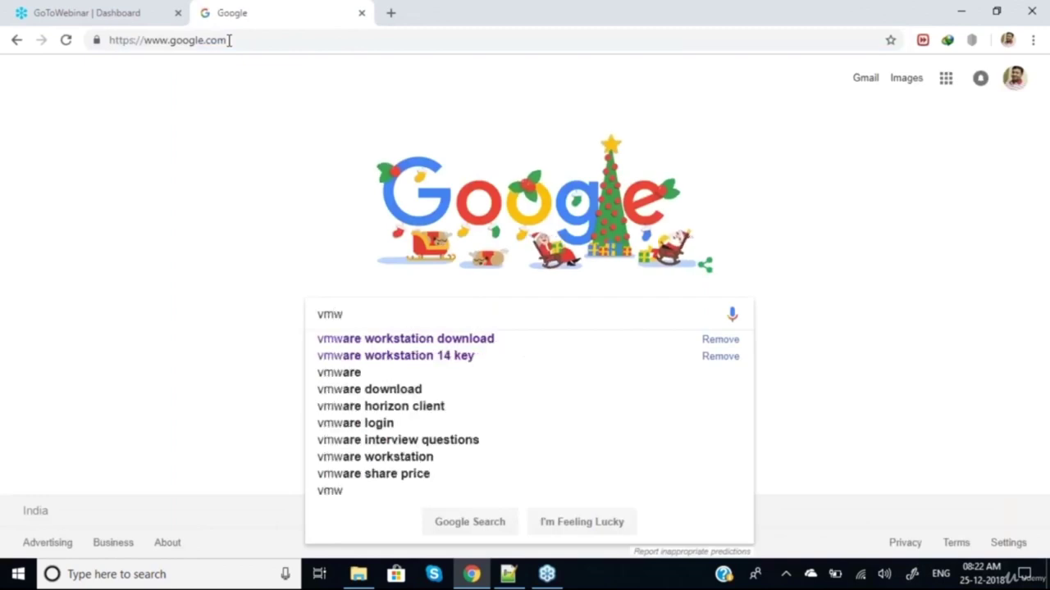
key("Down")
key("Return")
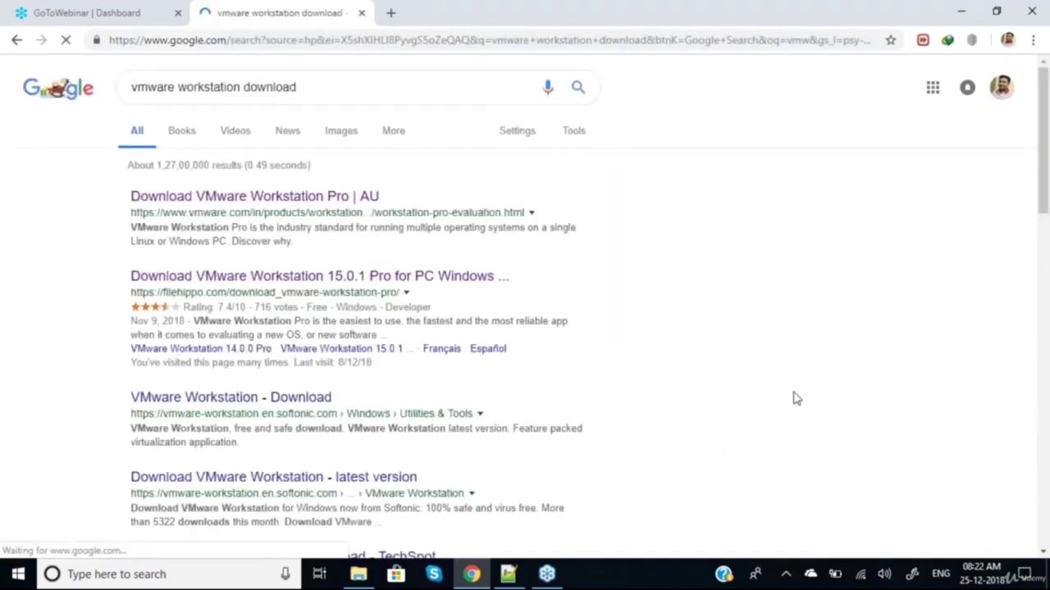
Open the official VMware and FileHippo results in new tabs and compare the two pages.
right_click(355, 199)
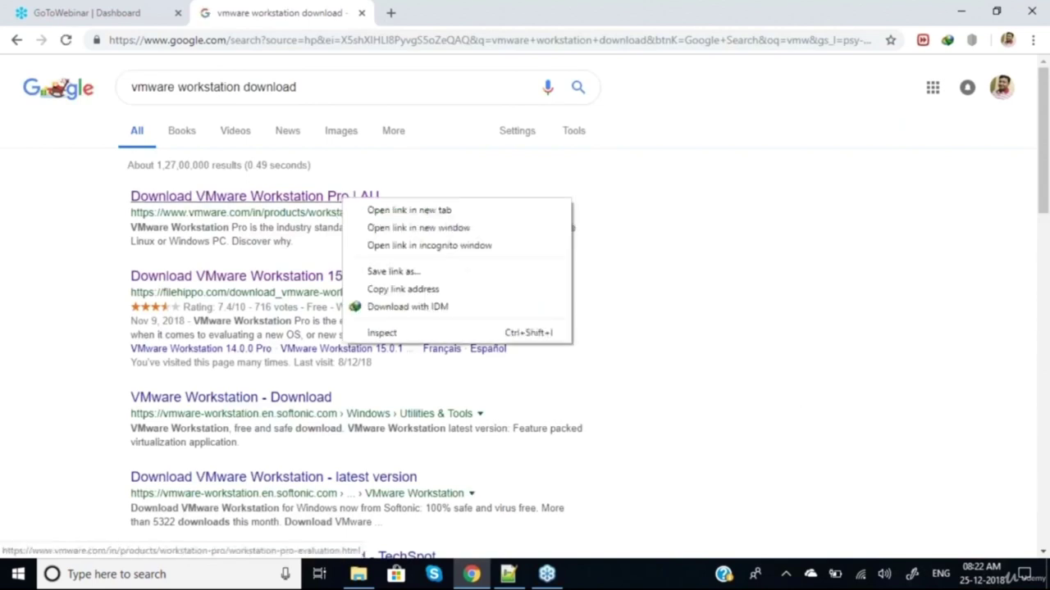
left_click(406, 209)
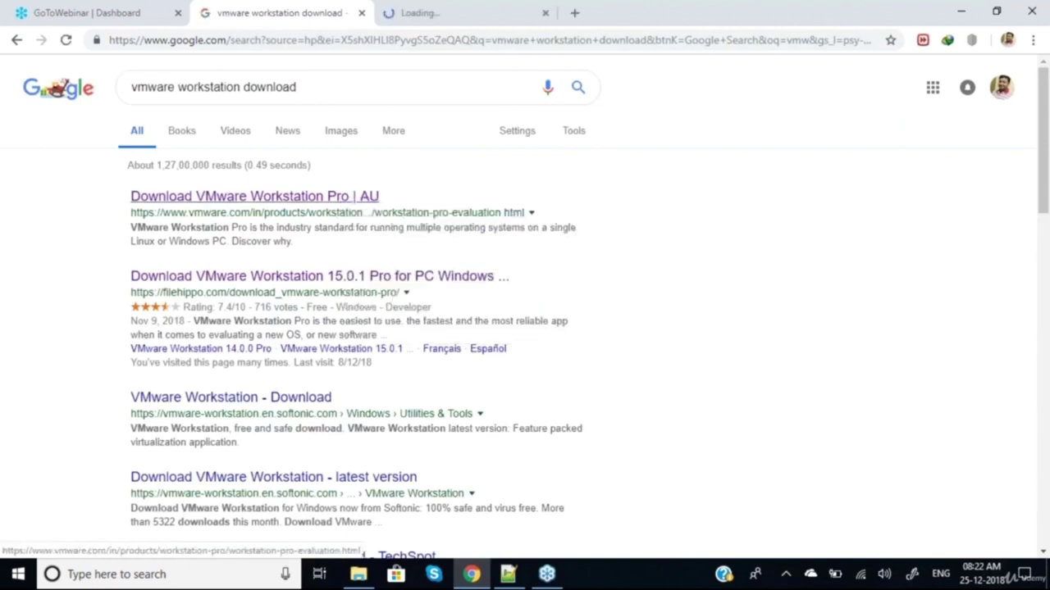
right_click(292, 285)
left_click(365, 291)
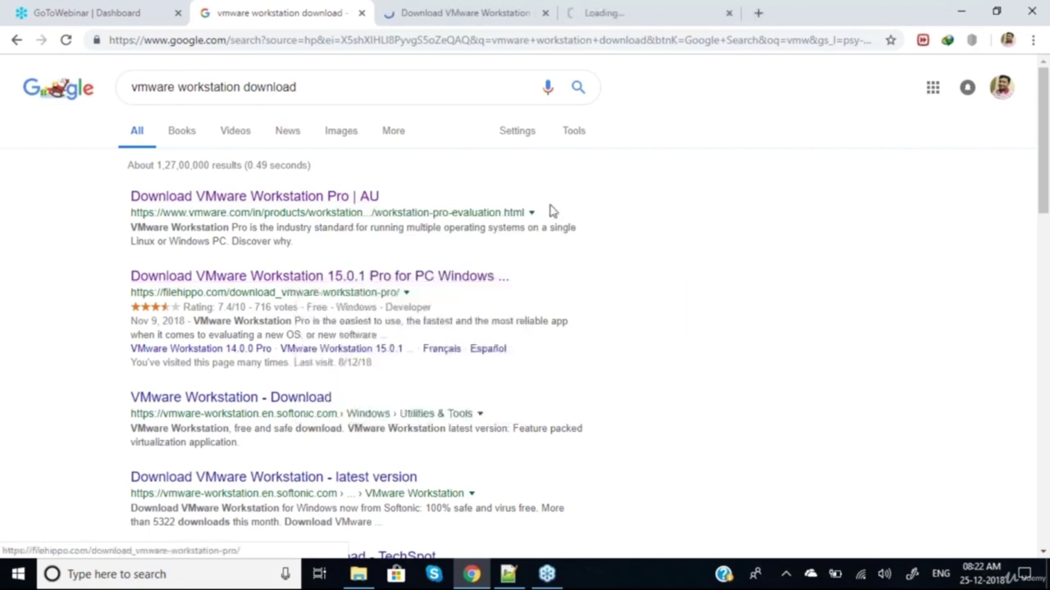
left_click(640, 12)
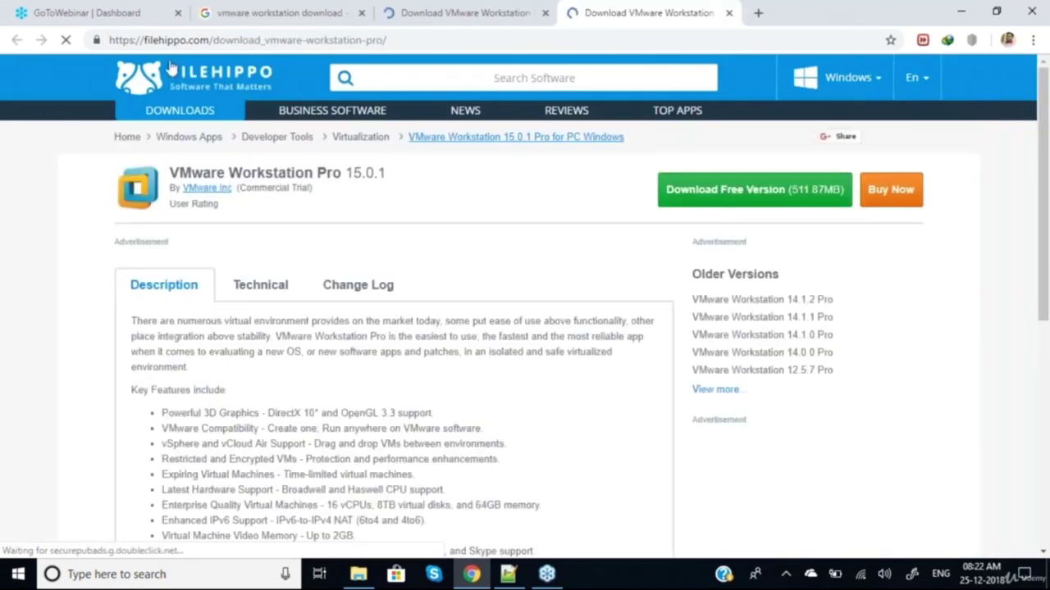
key("ctrl+shift+Tab")
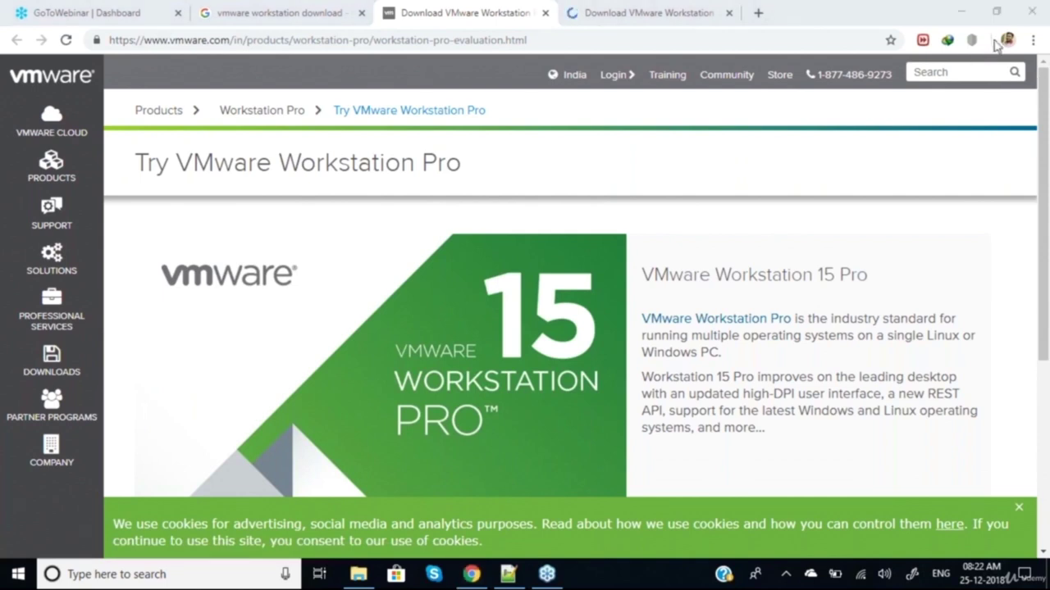
left_click(653, 10)
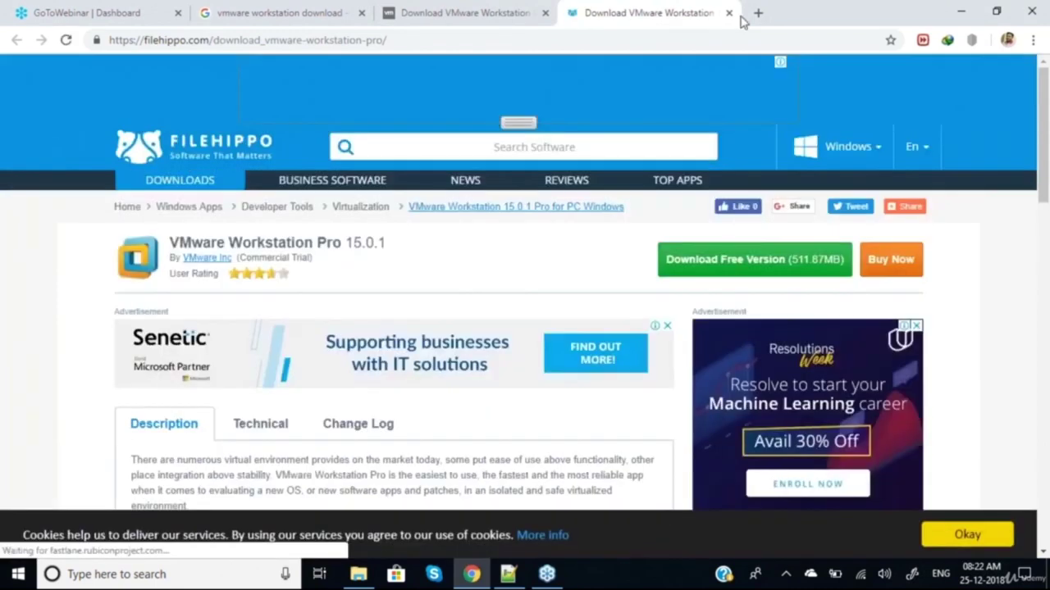
Close the FileHippo and VMware tabs and minimize both Chrome and Notepad++.
left_click(729, 14)
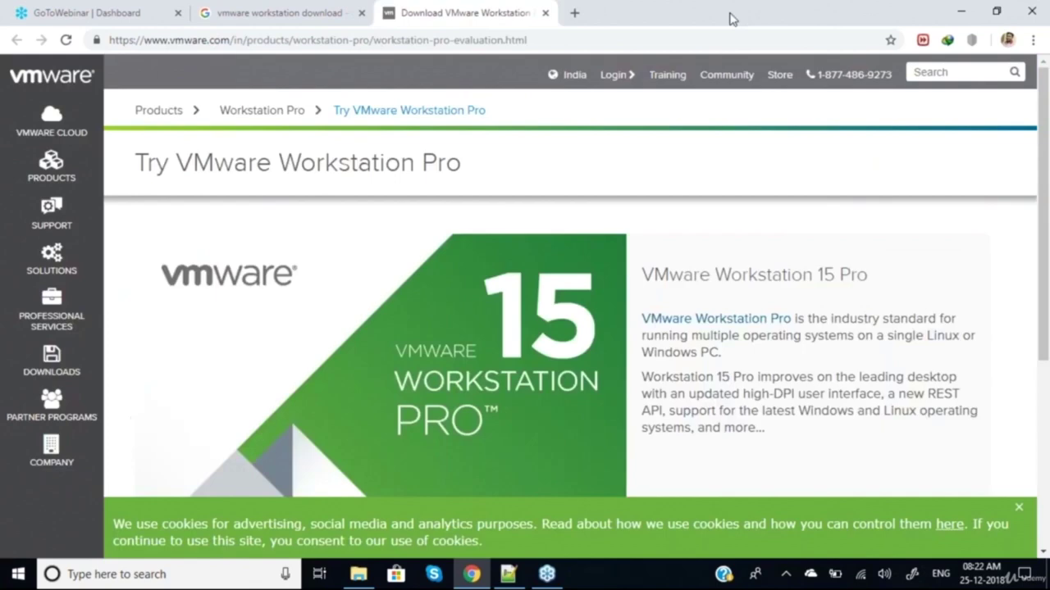
left_click(545, 14)
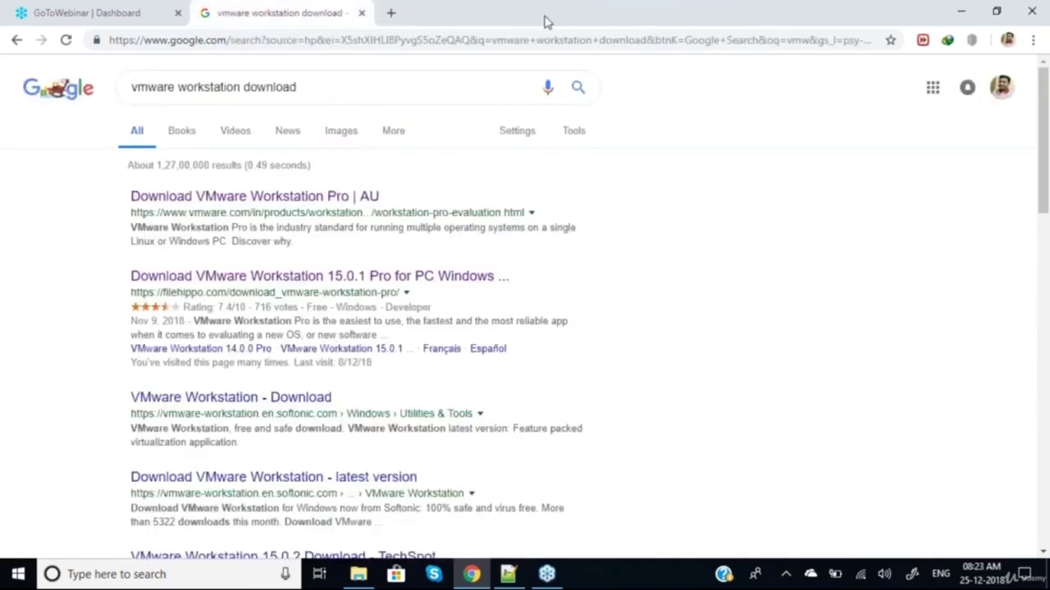
left_click(961, 12)
left_click(961, 11)
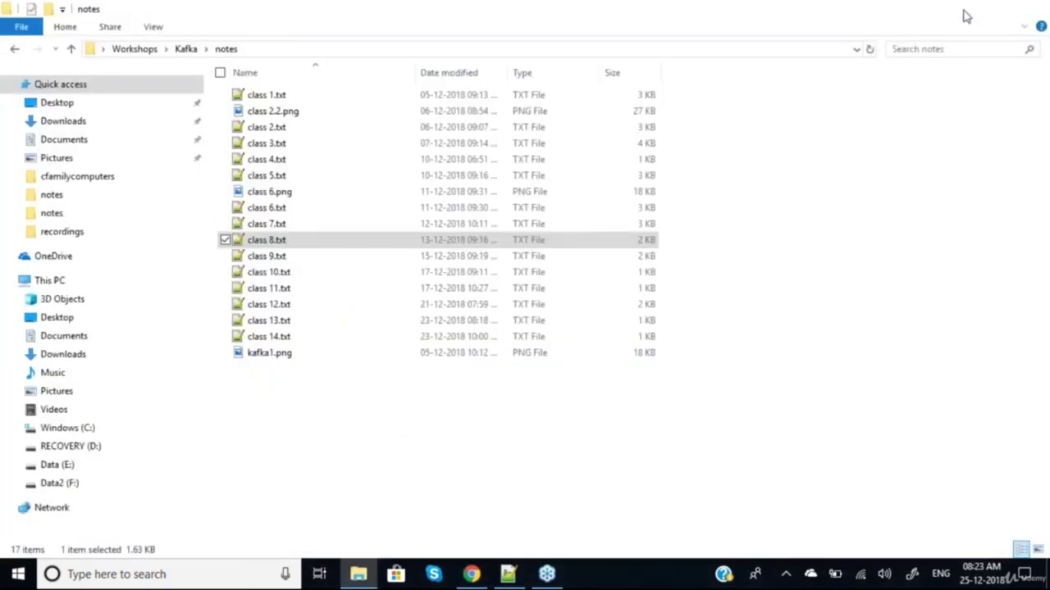
Minimize the notes folder and launch VMware Workstation from its desktop shortcut.
left_click(963, 12)
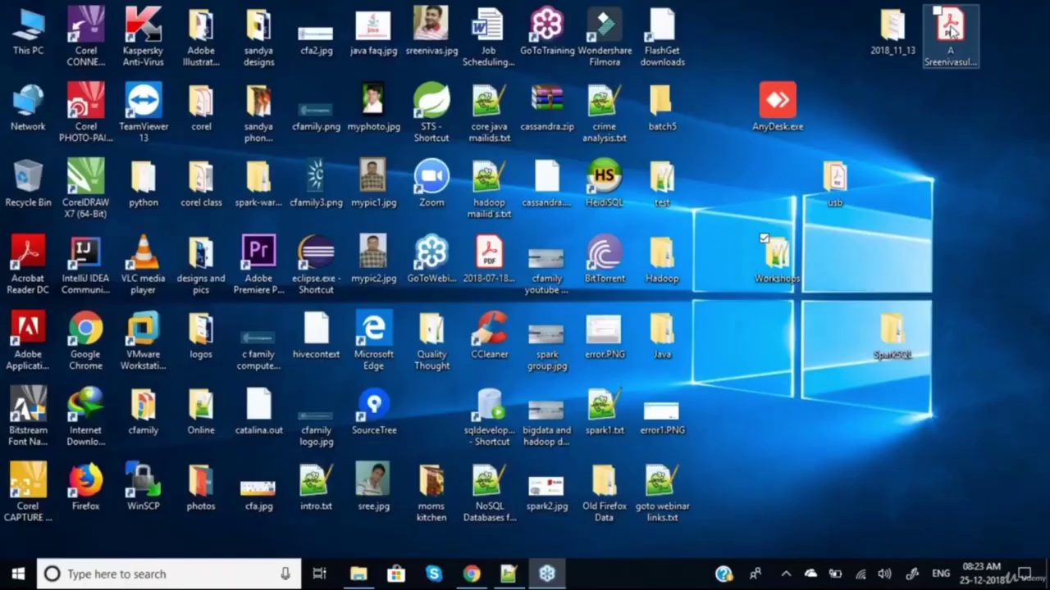
left_click(144, 331)
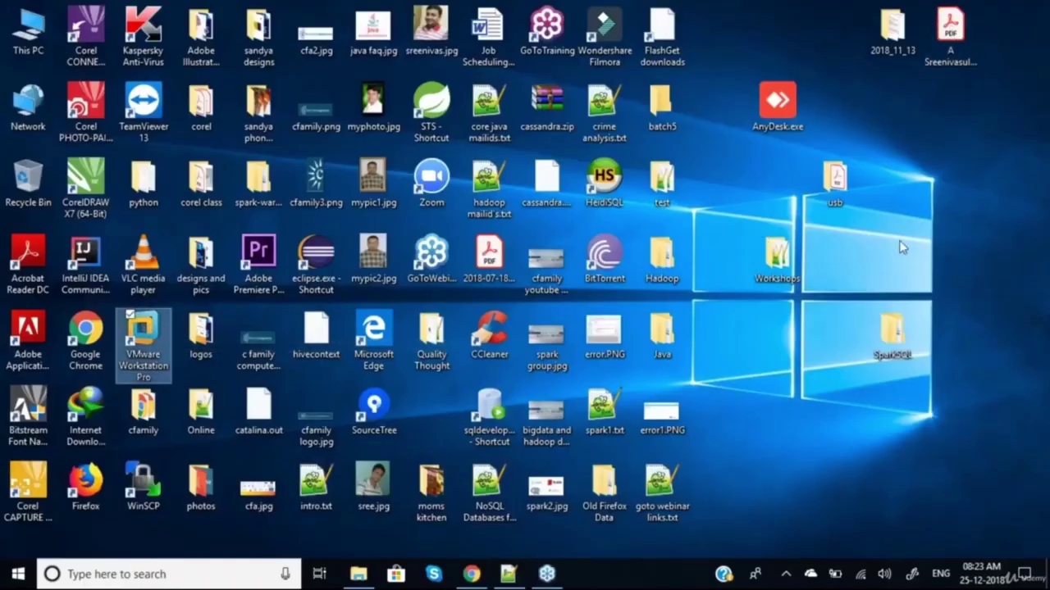
key("Return")
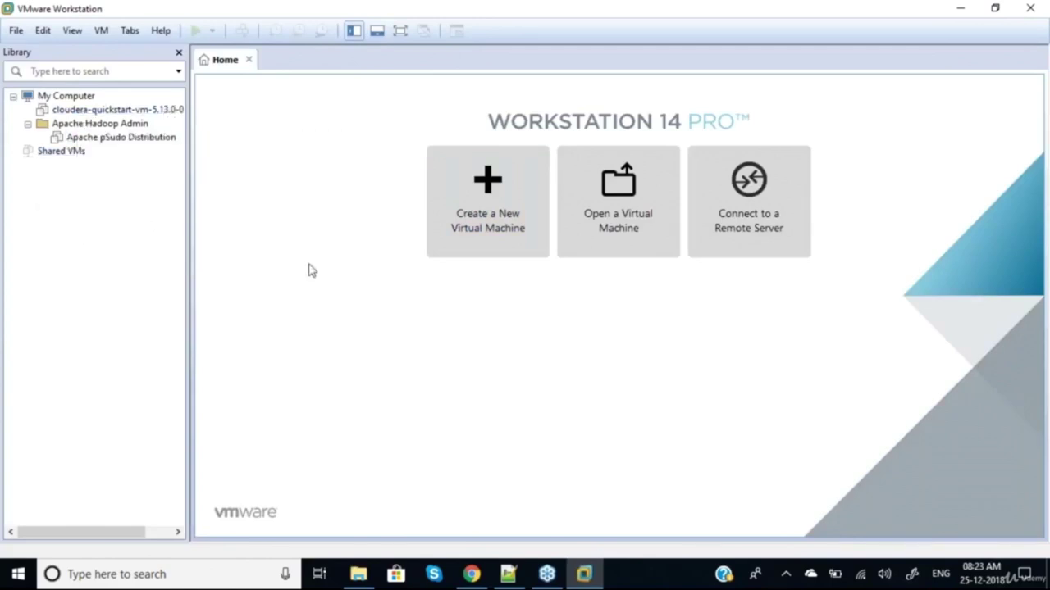
Minimize VMware Workstation and add a blank line under the CentOS minimal ISO step in the notes.
left_click(961, 11)
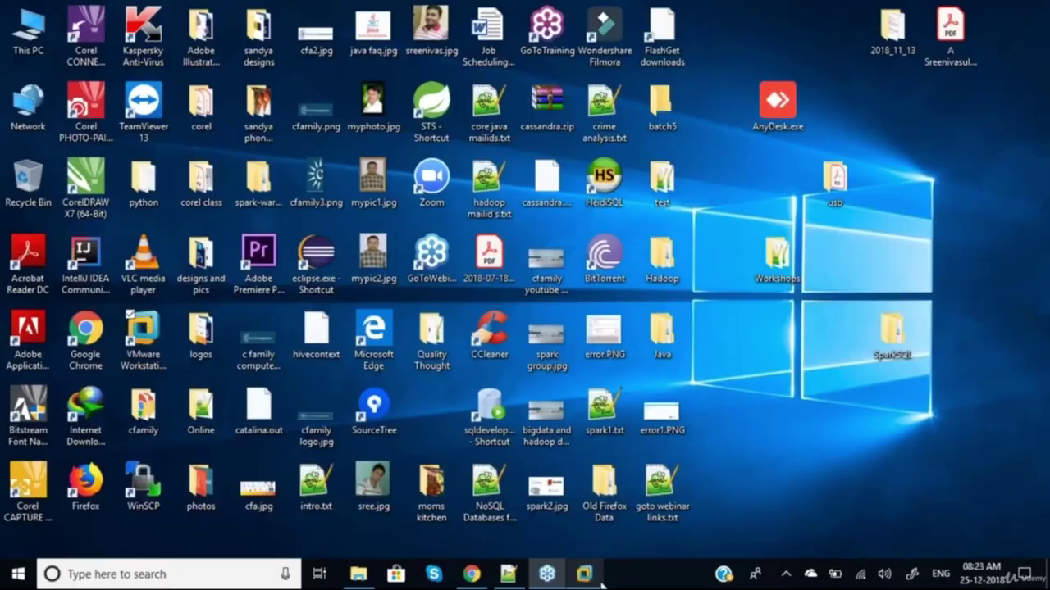
left_click(583, 574)
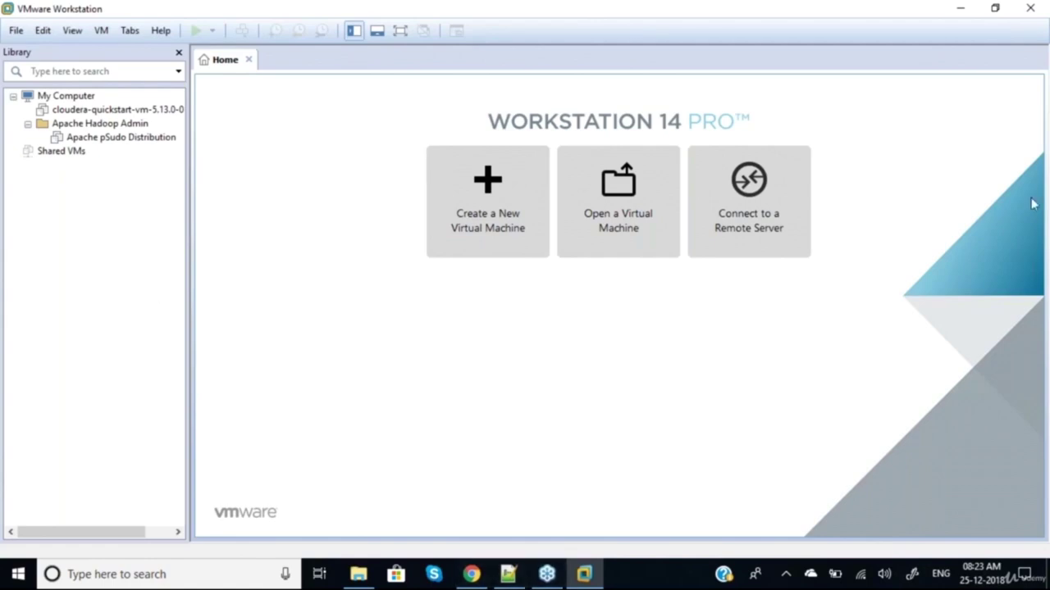
left_click(966, 9)
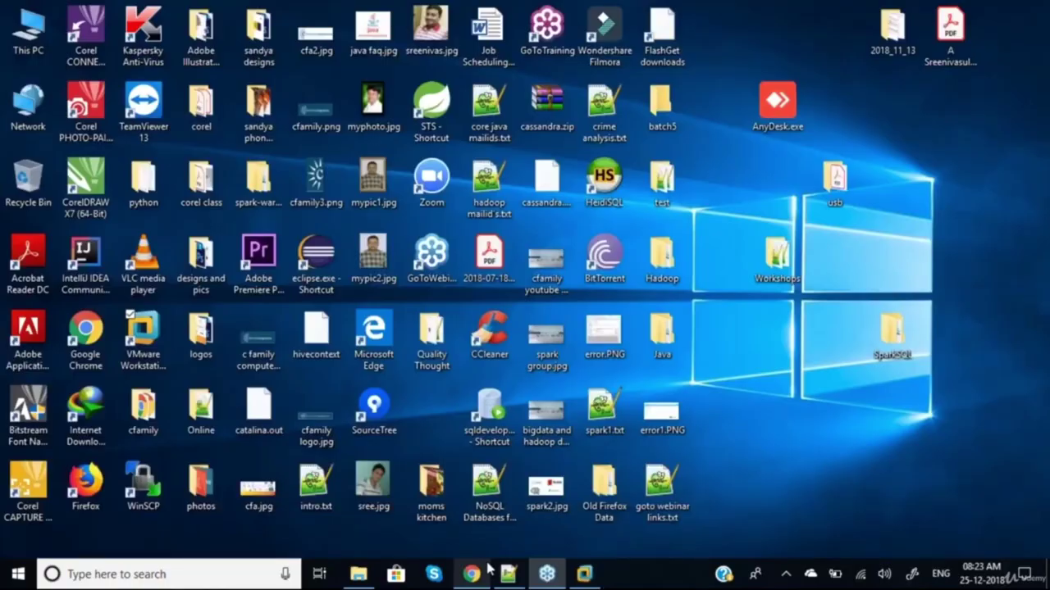
left_click(508, 574)
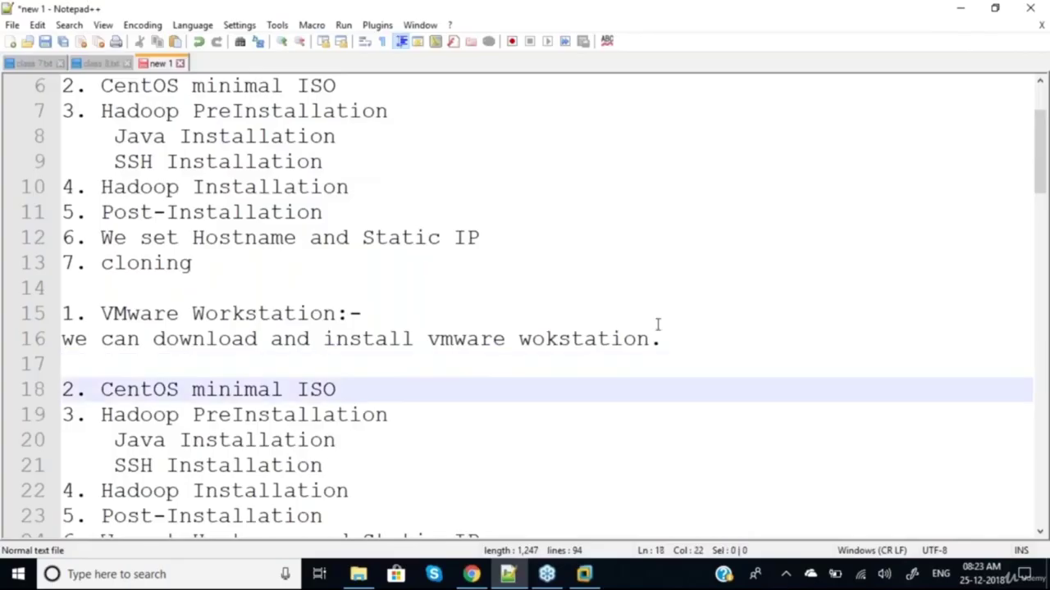
key("Return")
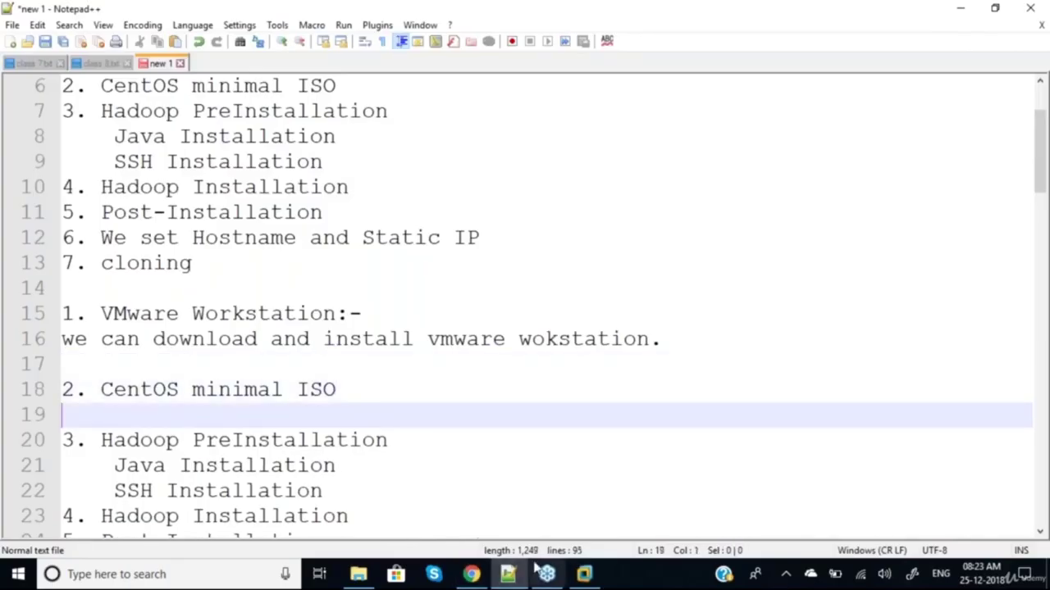
left_click(481, 578)
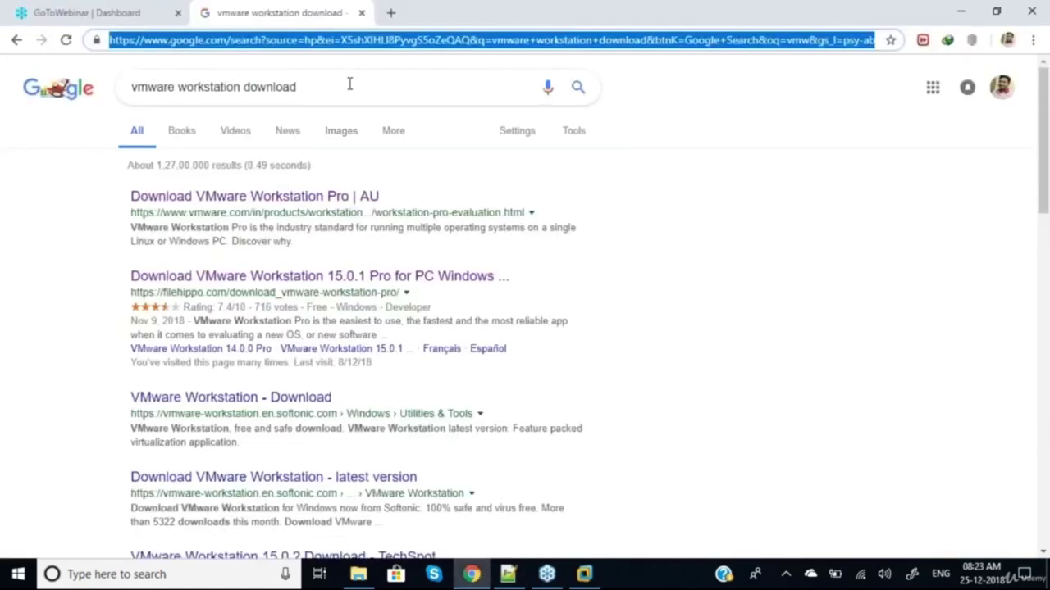
triple_click(349, 84)
type("centos")
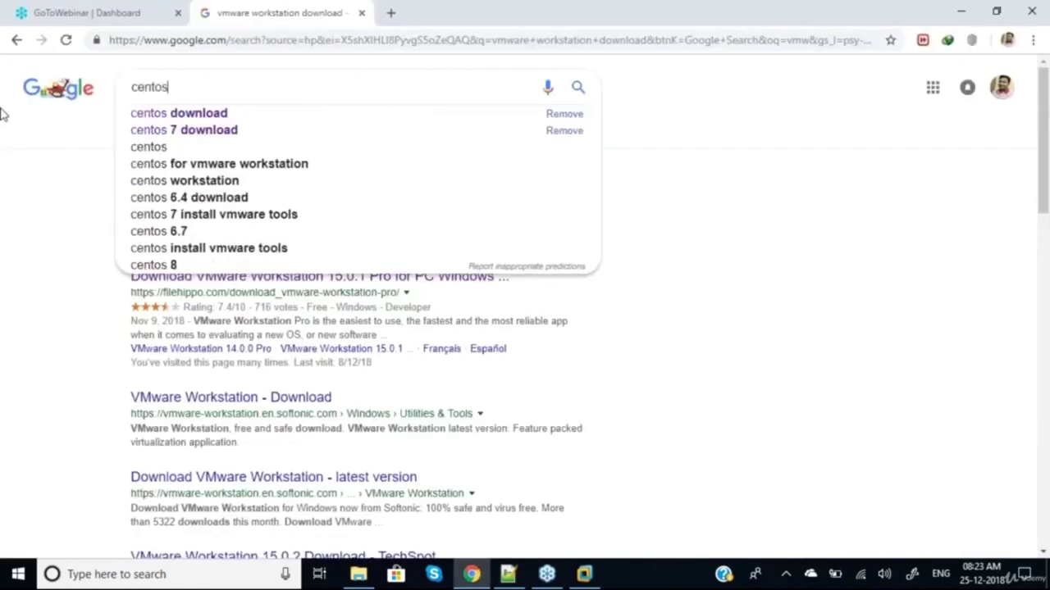
key("Down")
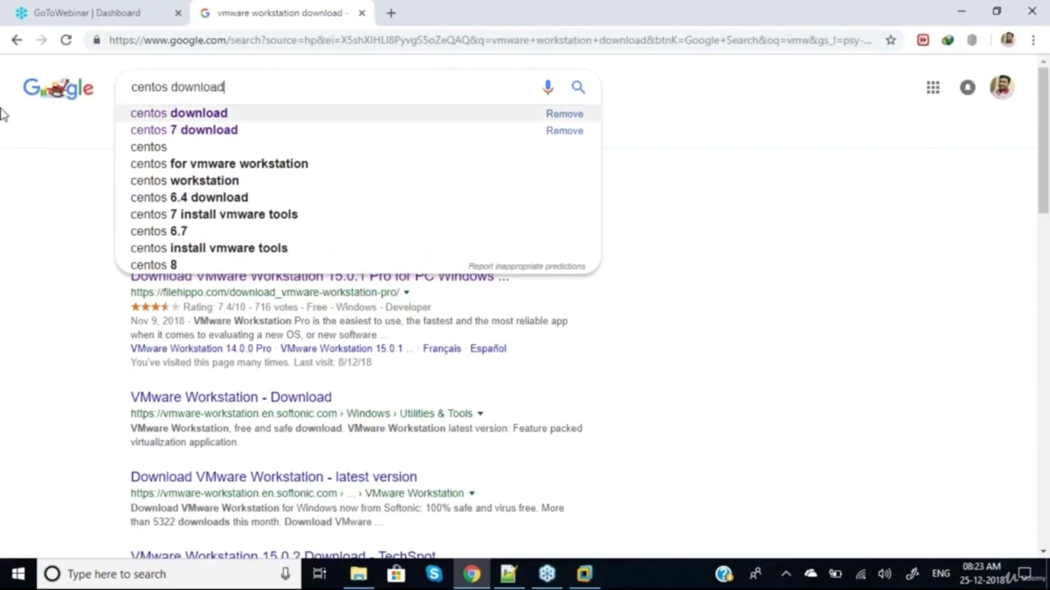
key("Return")
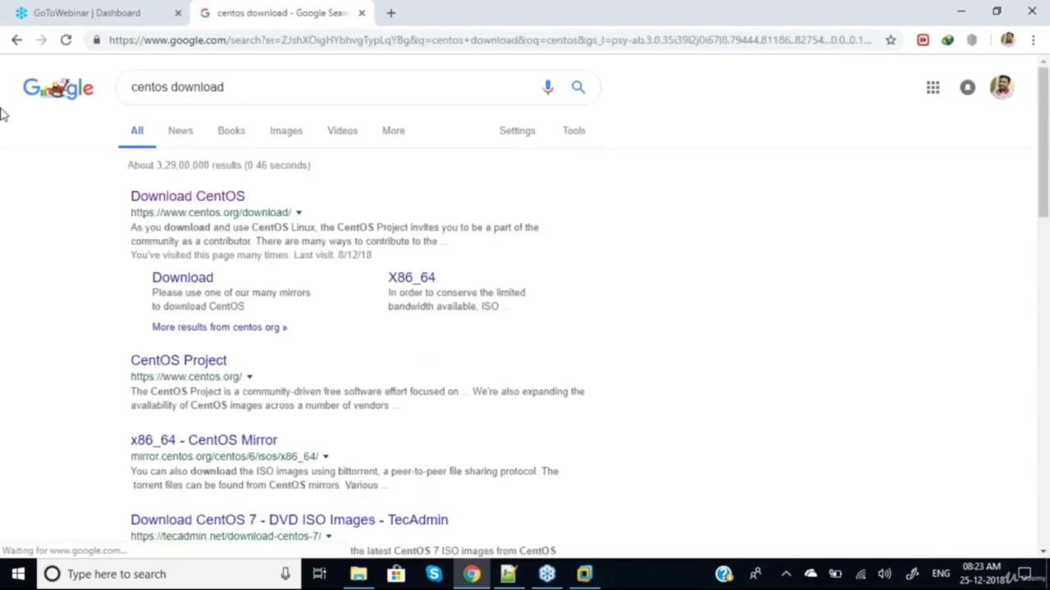
left_click(191, 203)
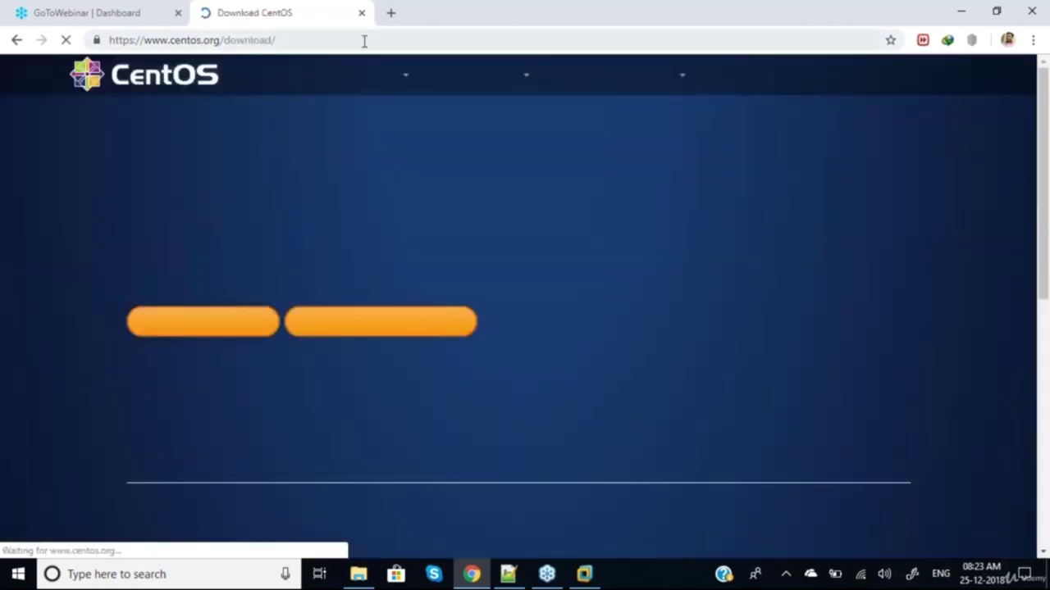
left_click(364, 41)
key("ctrl+c")
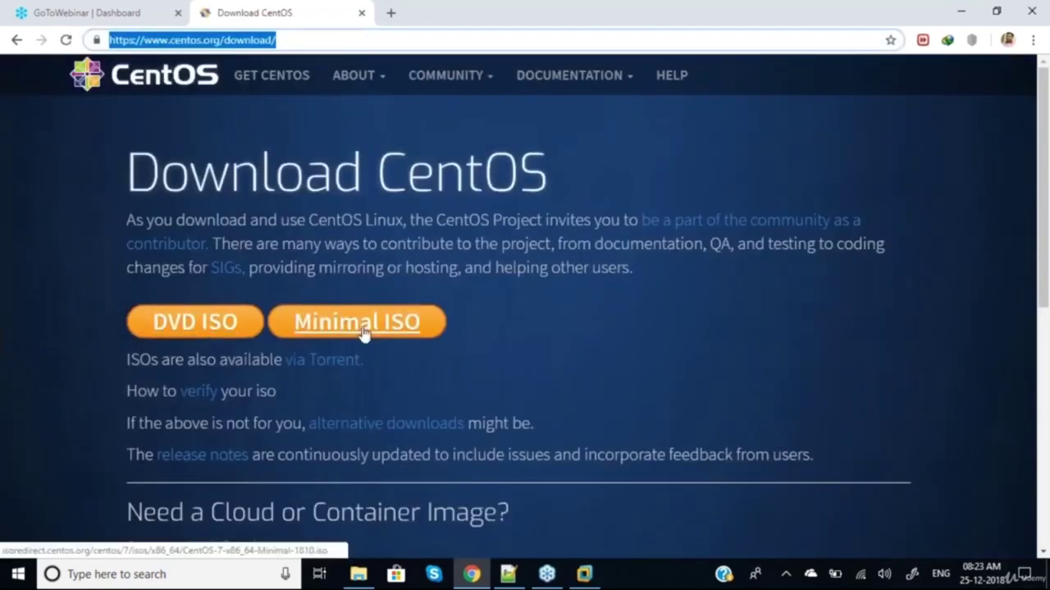
left_click(518, 580)
Paste the CentOS URL on line 19 and add 'a) DVD ISO' and 'b) Minimal ISO' lines below it.
key("ctrl+v")
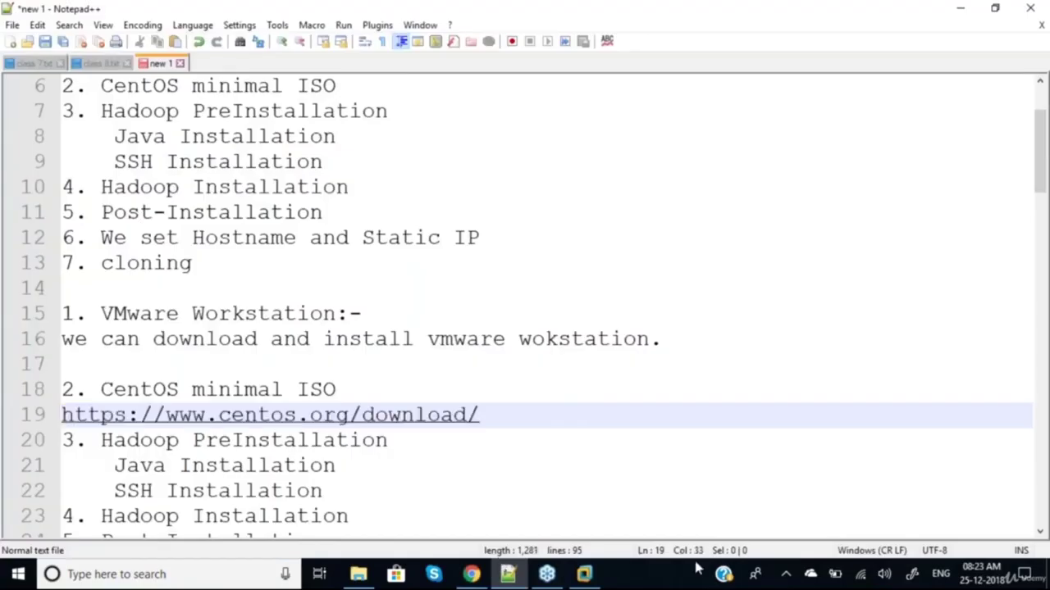
key("Return")
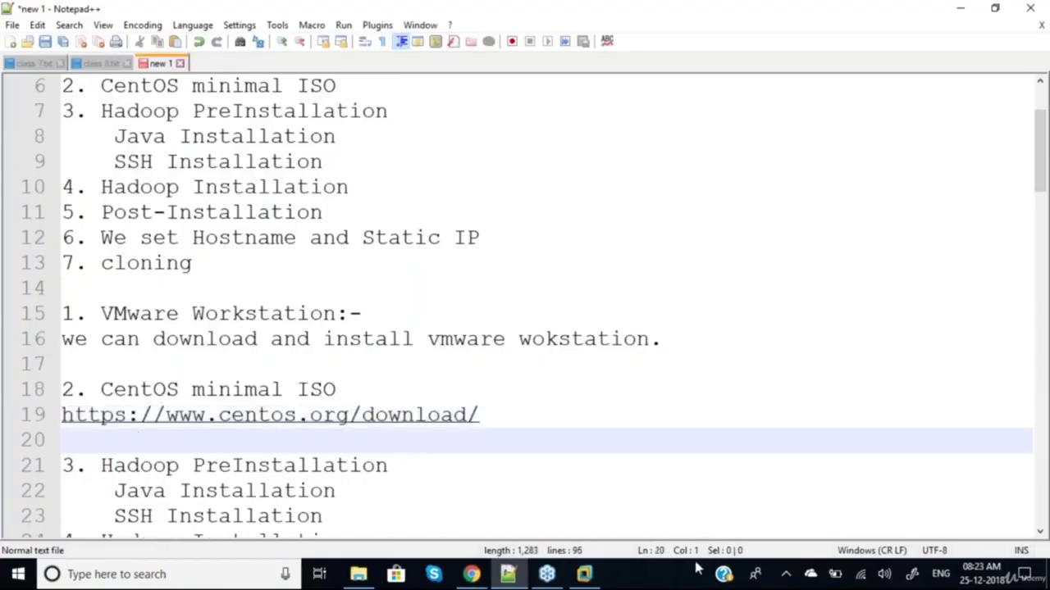
type("1")
key("BackSpace")
key("BackSpace")
type("a) DVD ")
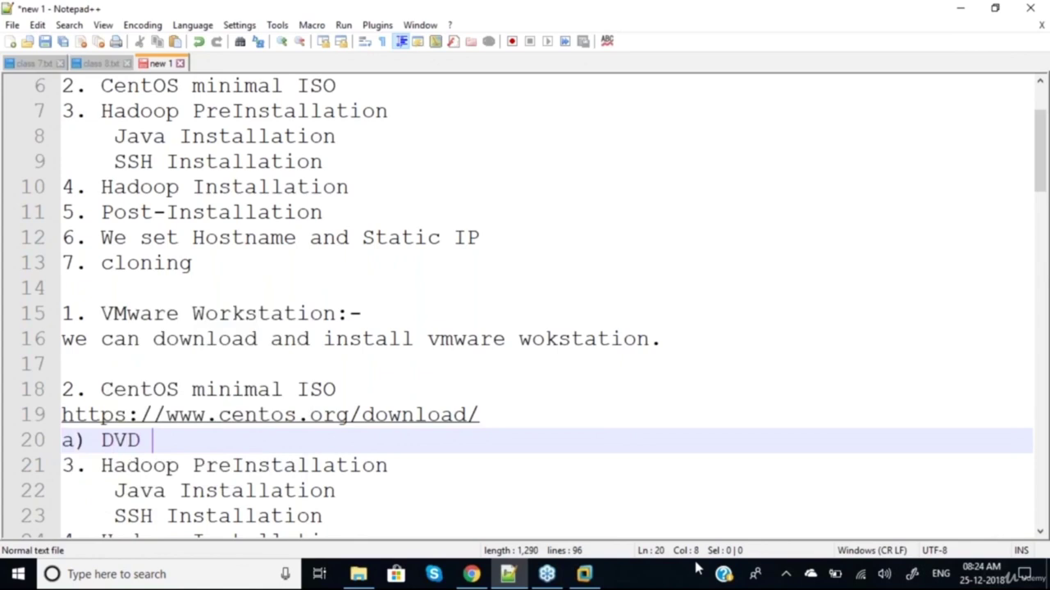
type("ISO")
key("Return")
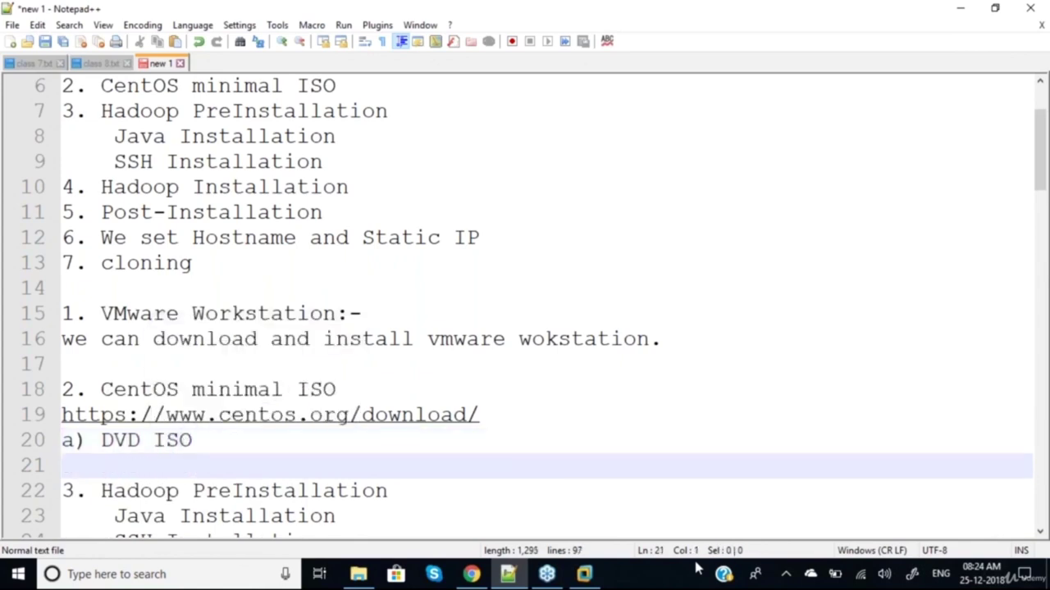
type("b) Min")
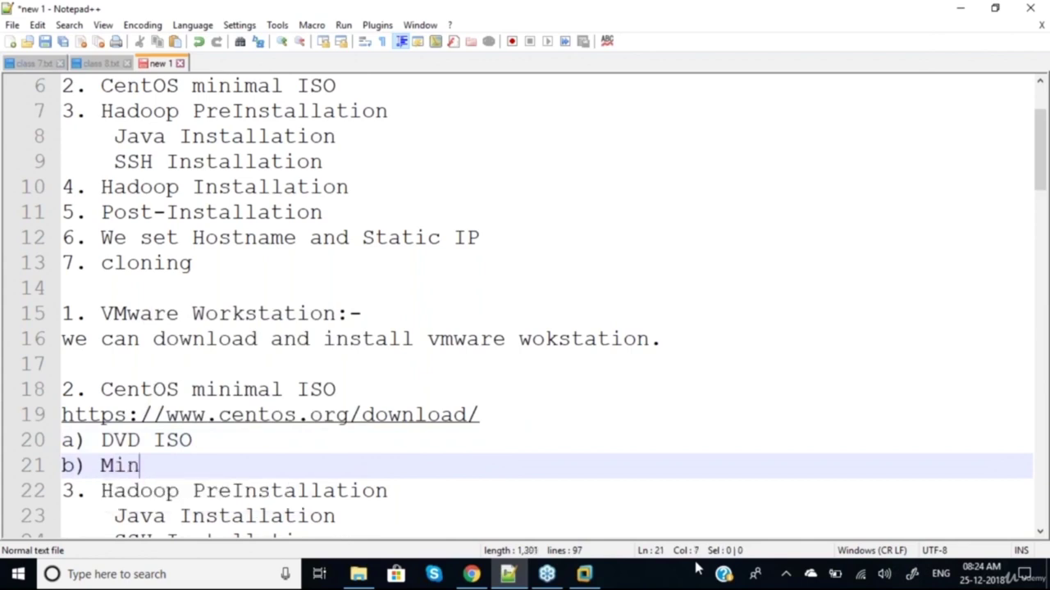
type("imal ISO")
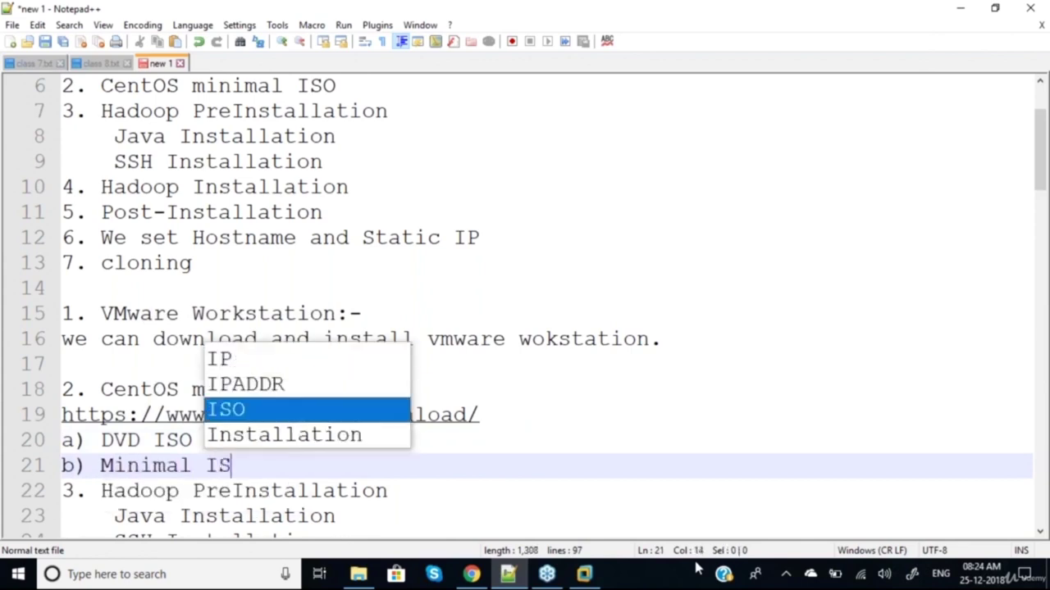
Give the ISO lines sizes '-- 4GB+' and '-- 700MB+', then add a 'Note:-' line.
left_click(223, 441)
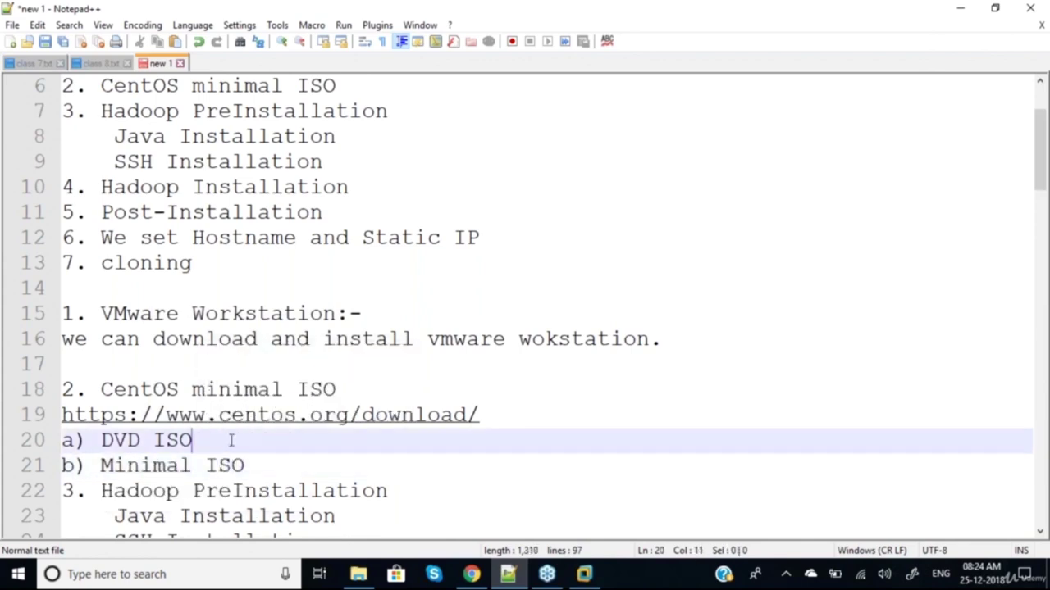
type("-->4GB +")
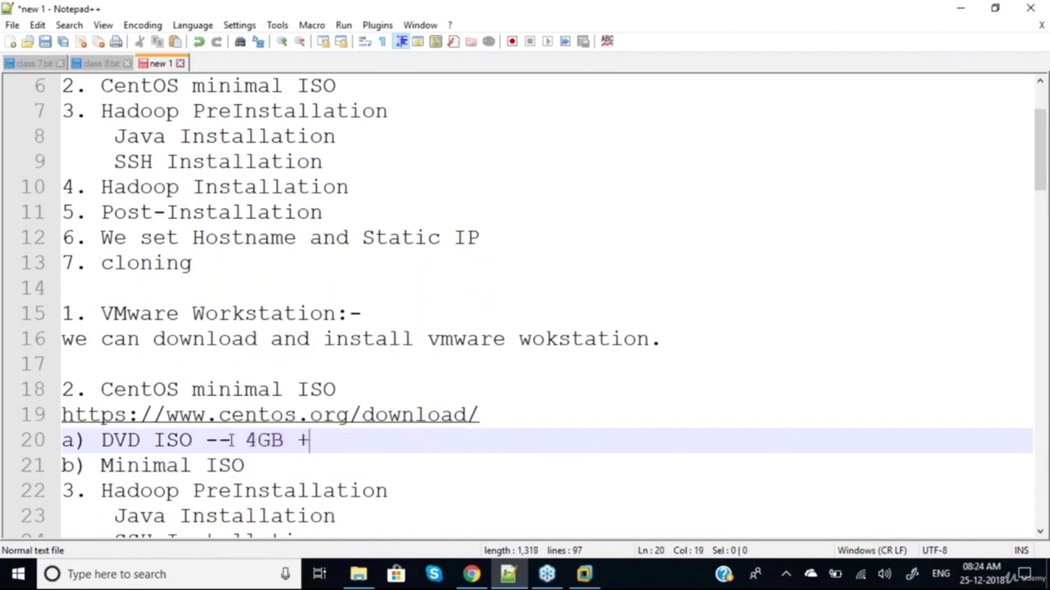
key("BackSpace")
key("BackSpace")
type("+")
left_click(275, 466)
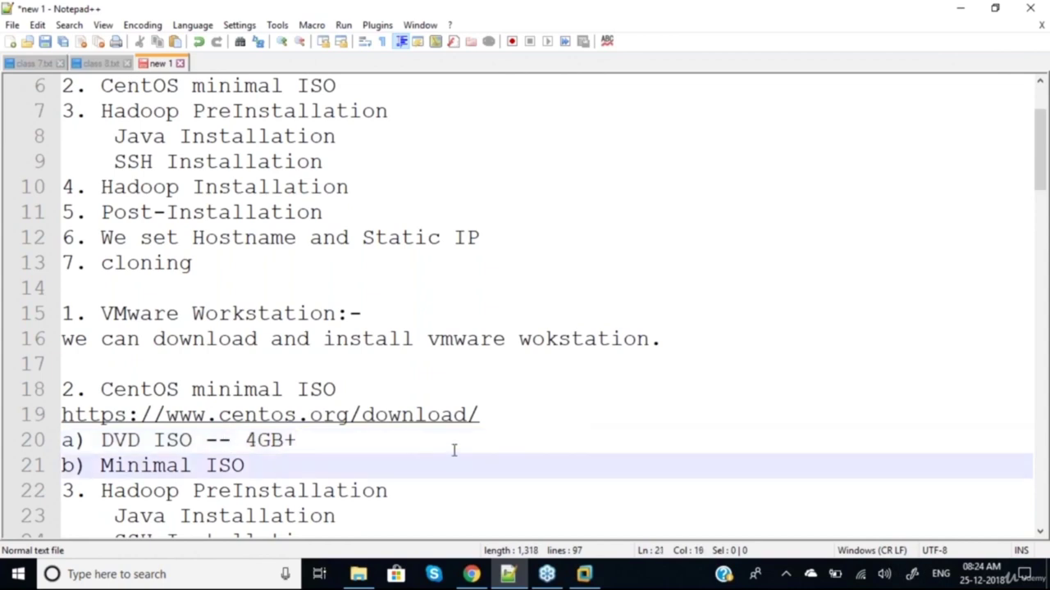
type("-- 700MB+")
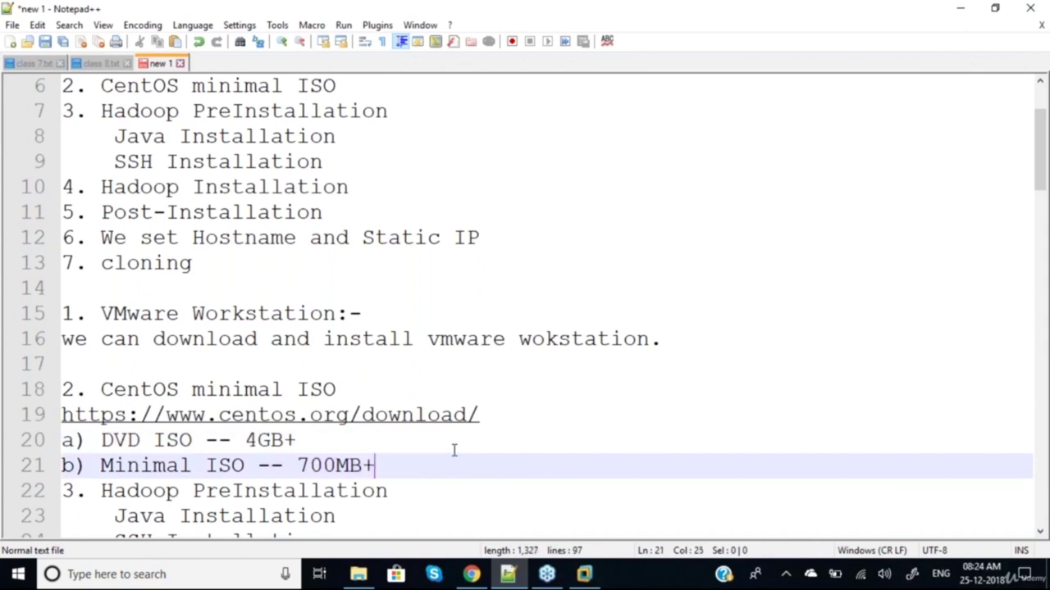
key("Return")
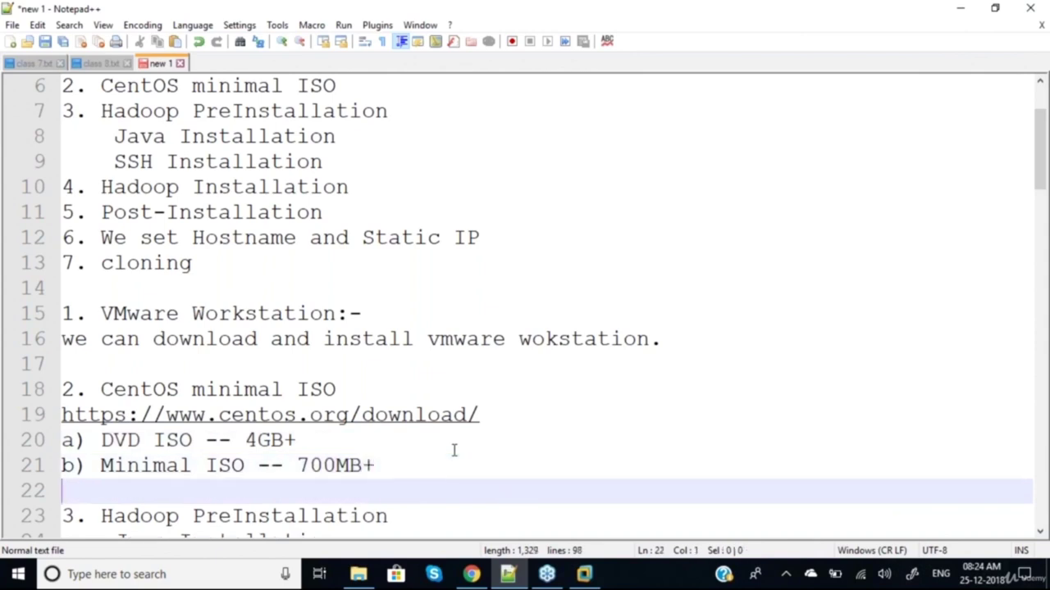
type("Note:-")
Under Note:-, write 'In realtime systems we use minimal iso.'.
key("Return")
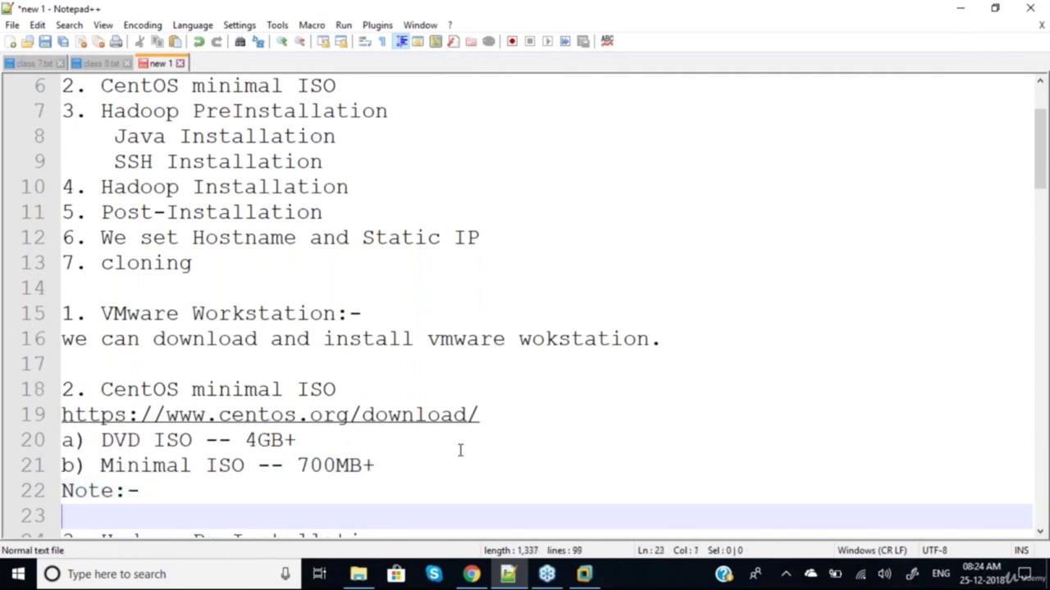
scroll(633, 477, "down", 1)
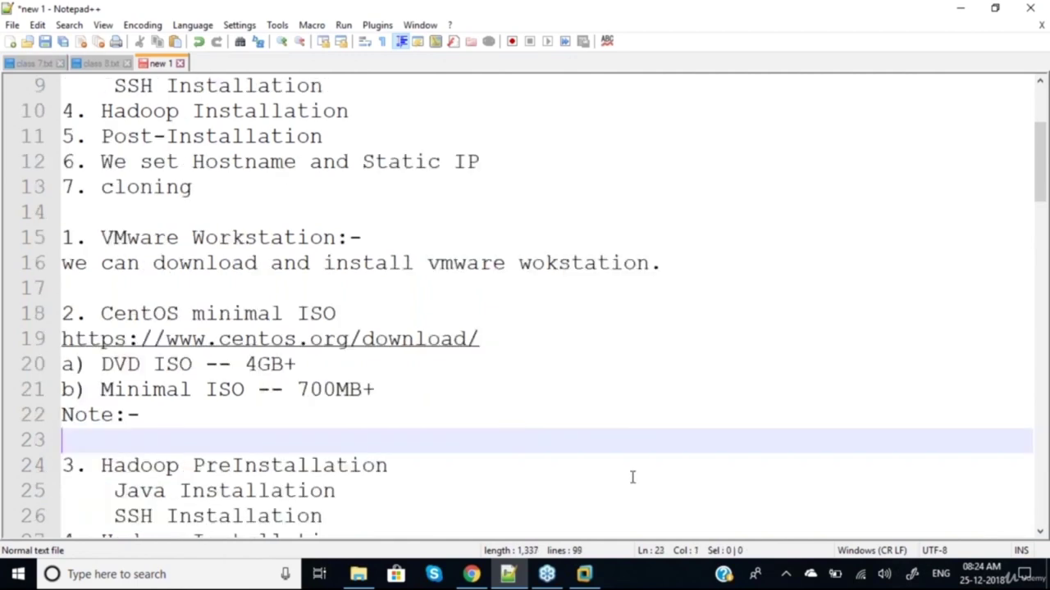
scroll(633, 477, "down", 2)
type("In")
type("realtime ")
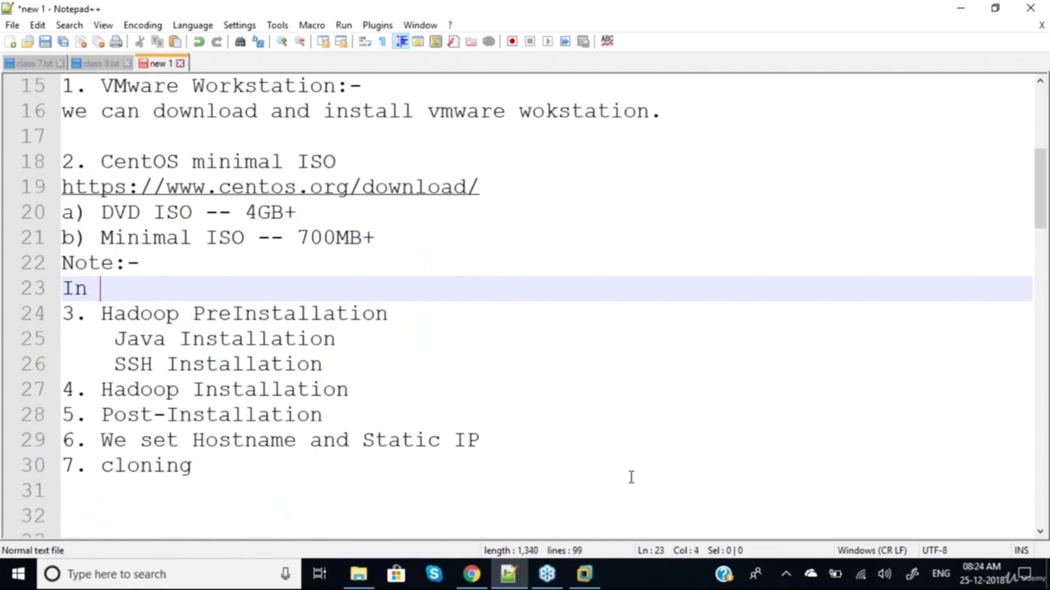
type("syste")
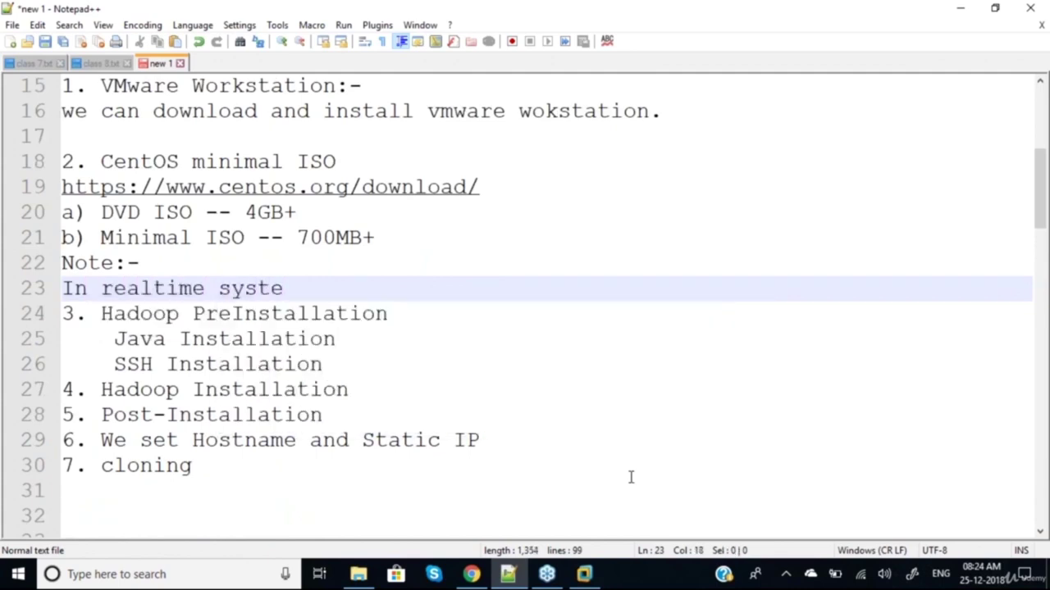
type("ms we use ")
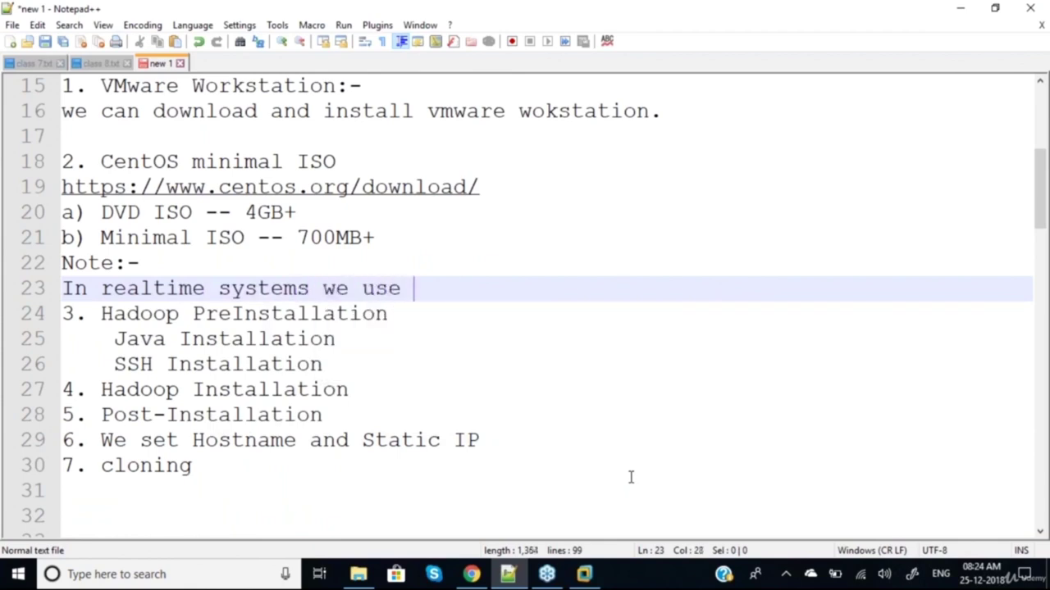
type("minimal")
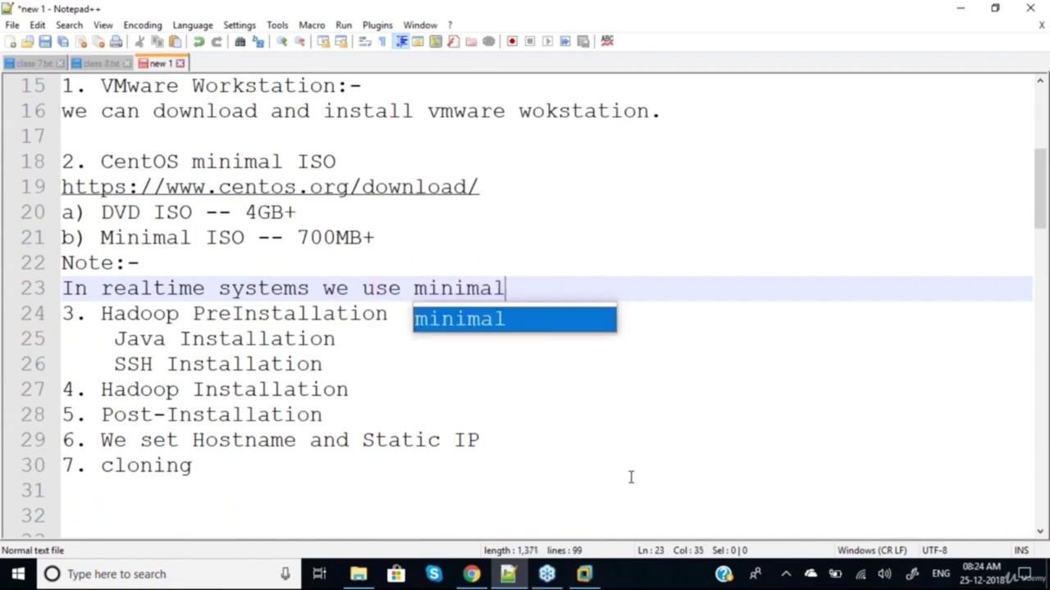
type(" iso")
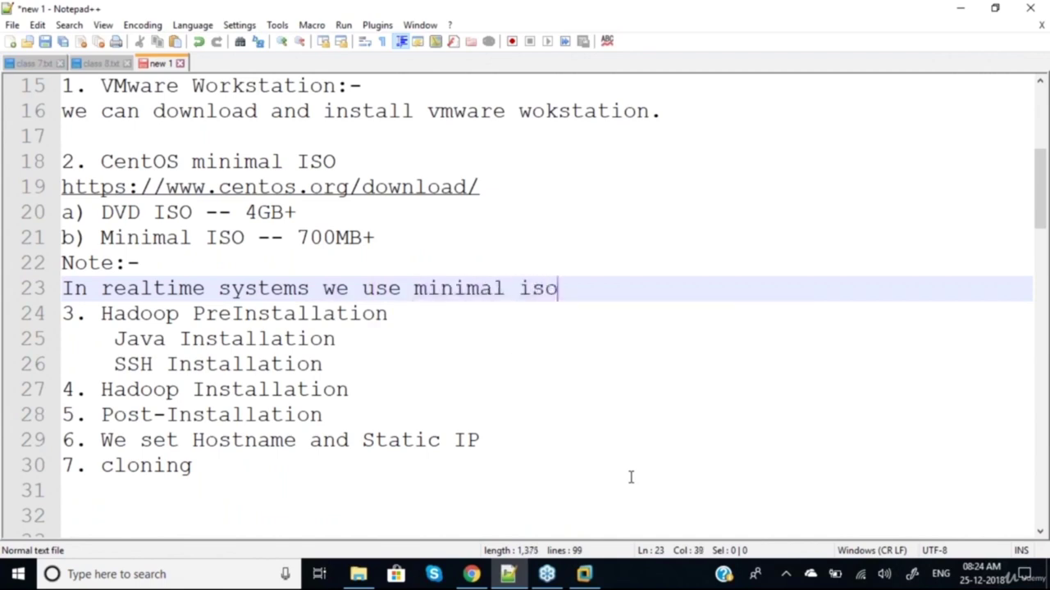
type(".")
key("Right")
Add 'If we use minimal ISO, we have install required s/ws manually using RPM or YUM' and a blank line.
key("Return")
type("If we")
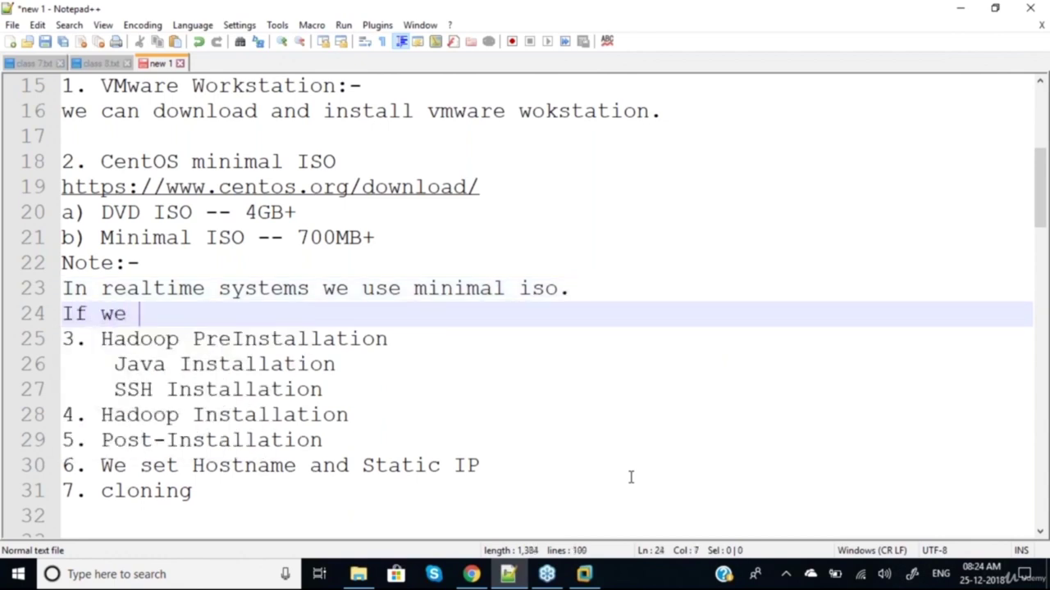
type(" use min")
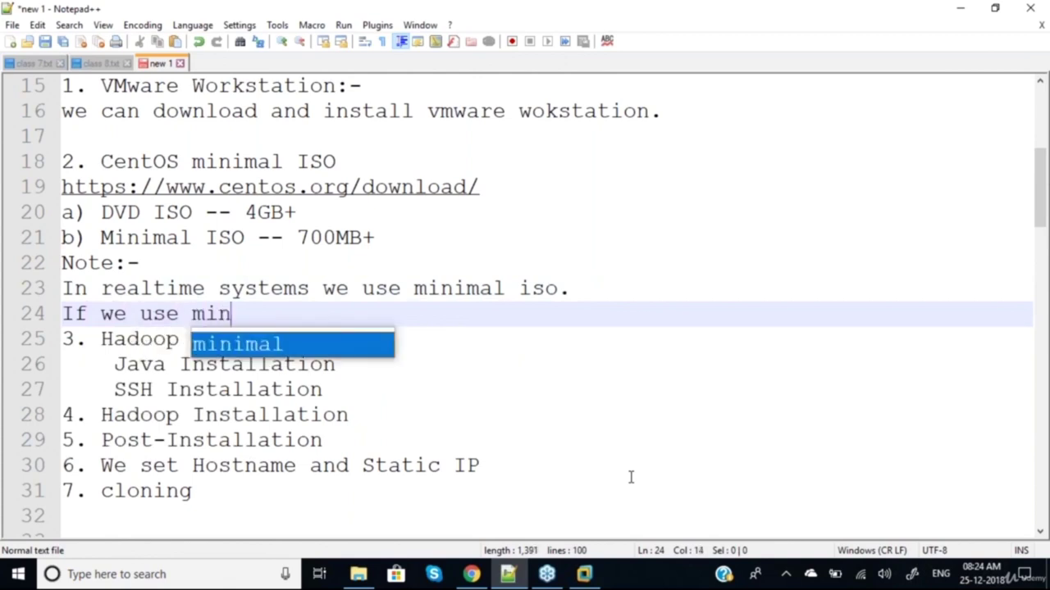
type("imal I")
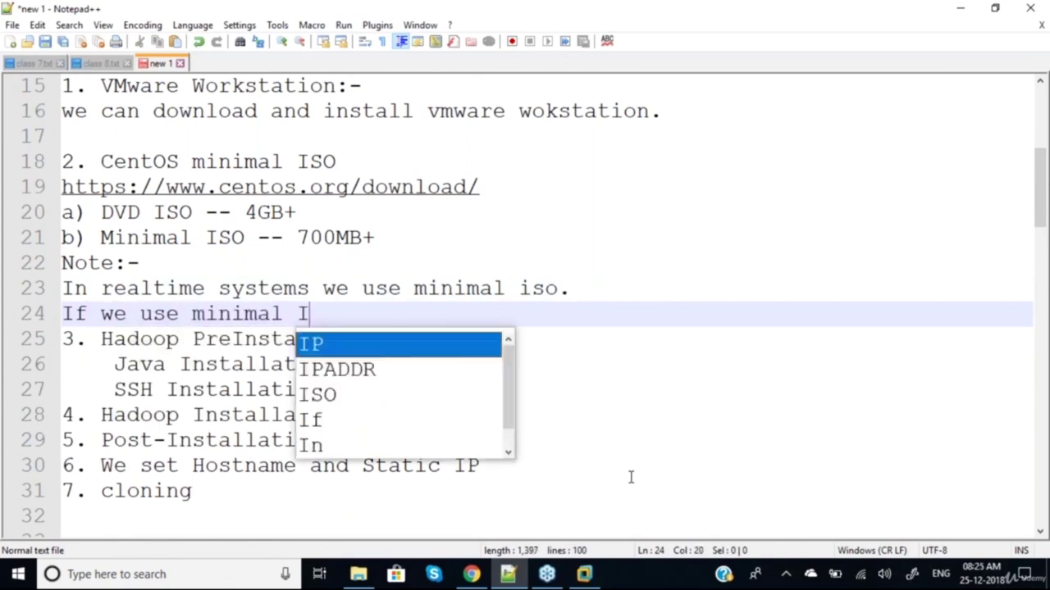
type("SO")
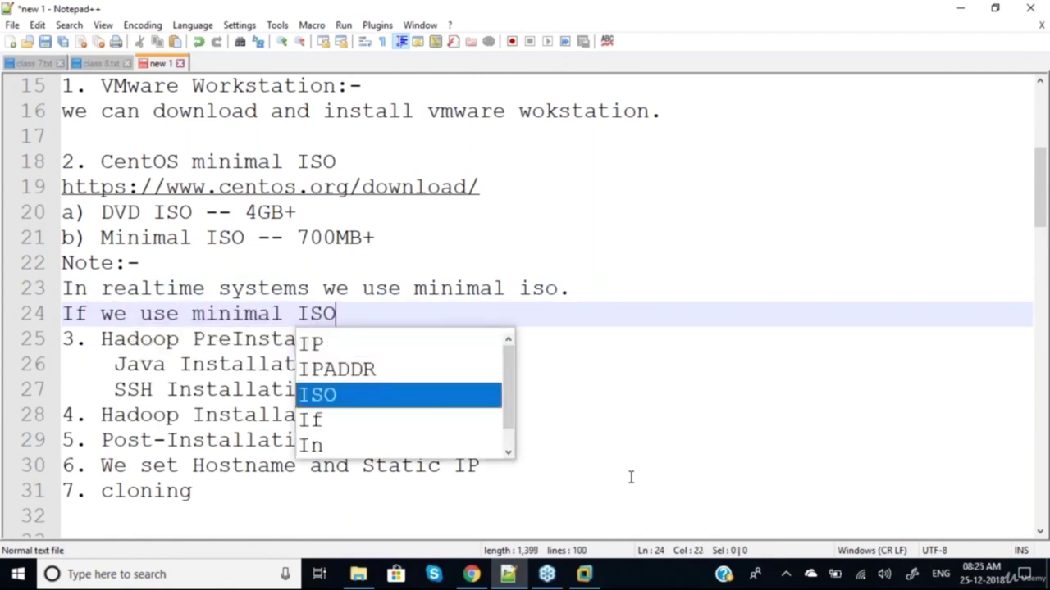
type(", w")
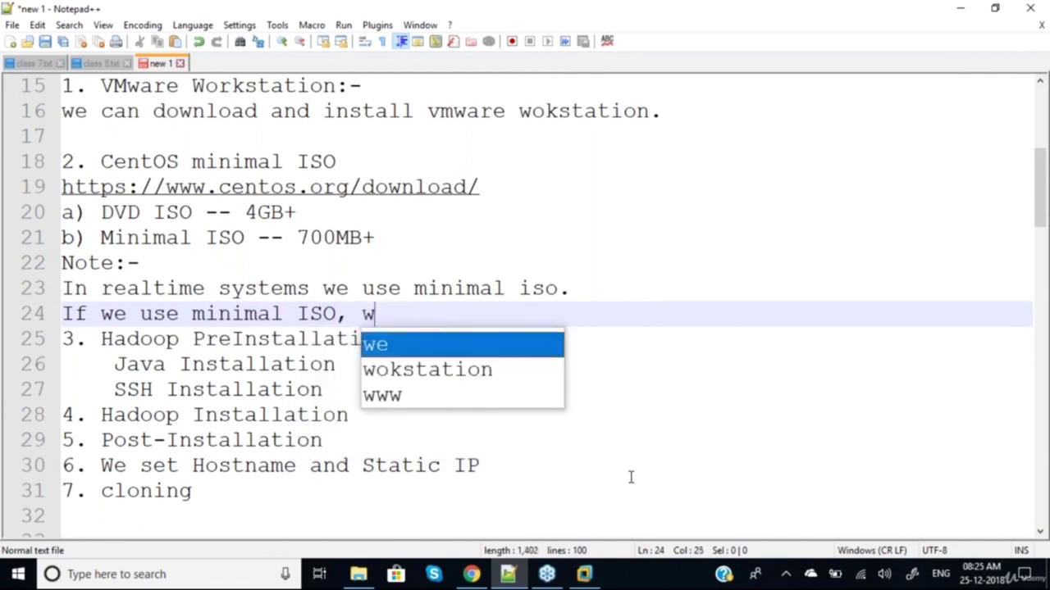
type("e have ")
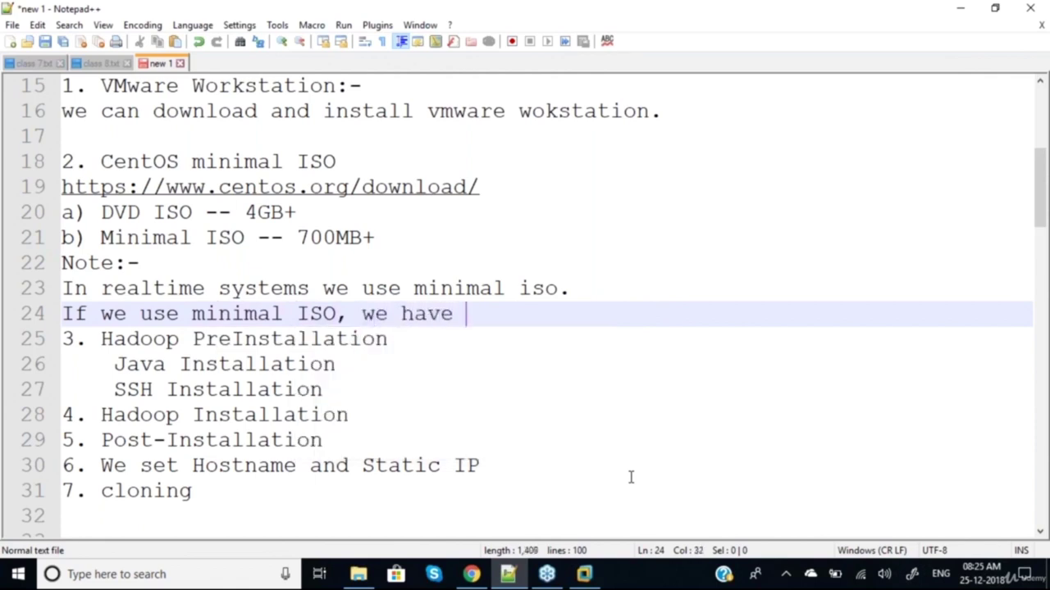
type("install")
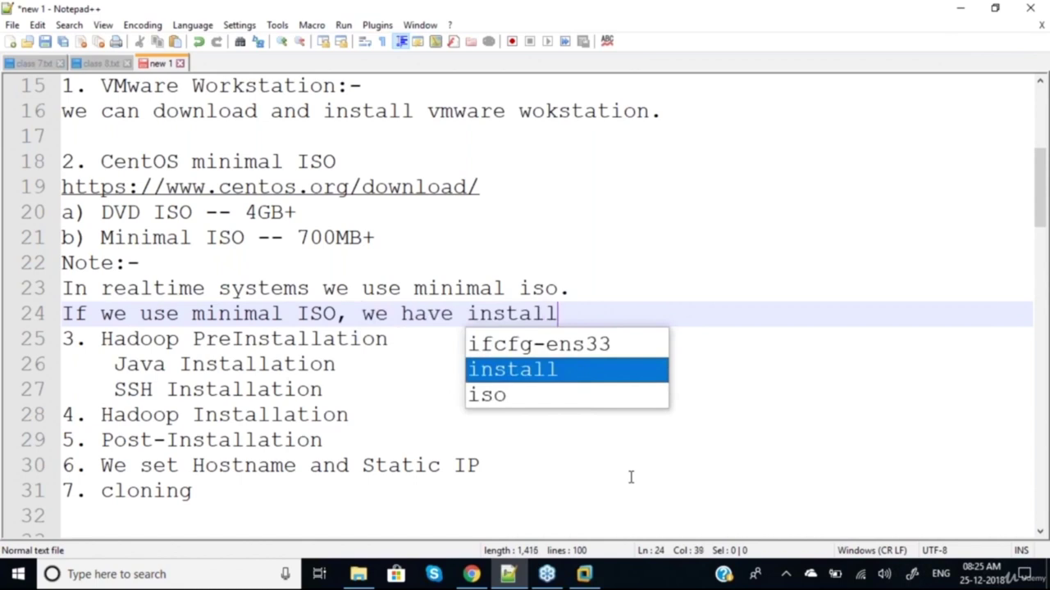
type(" required ")
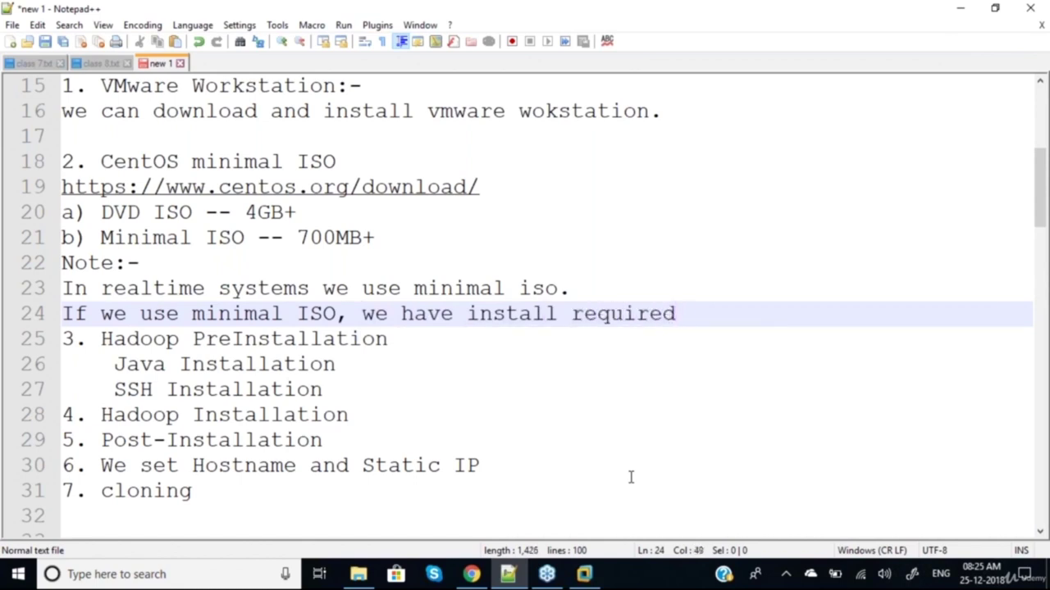
type("s/w")
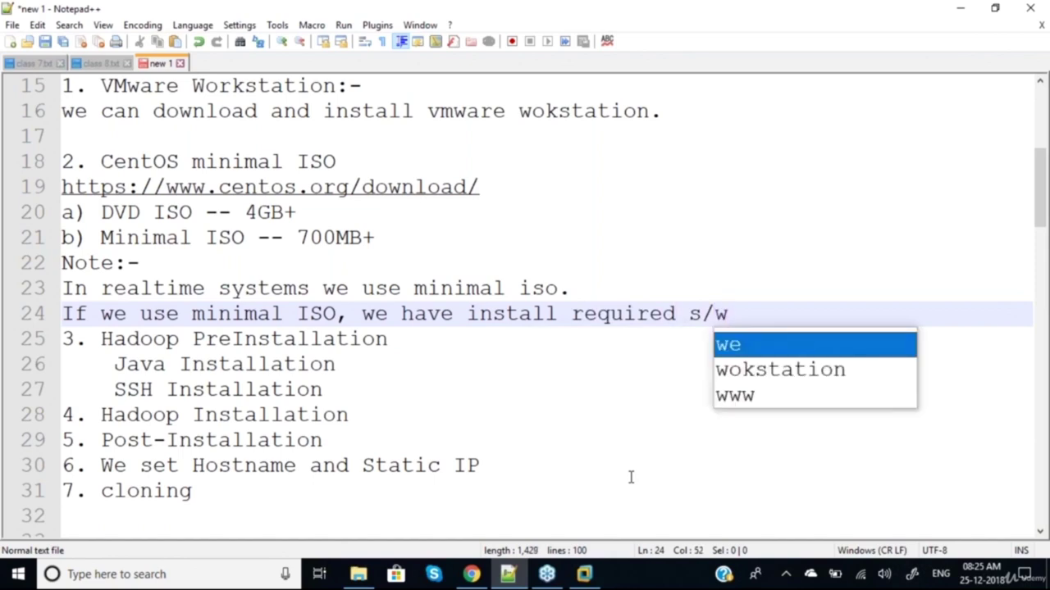
type("s ")
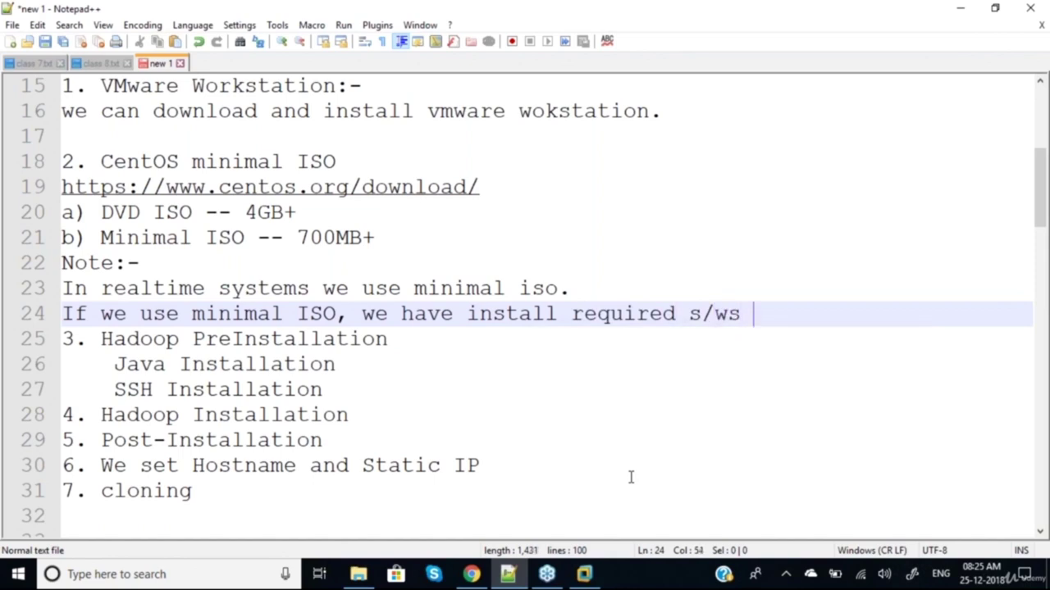
type("manuall")
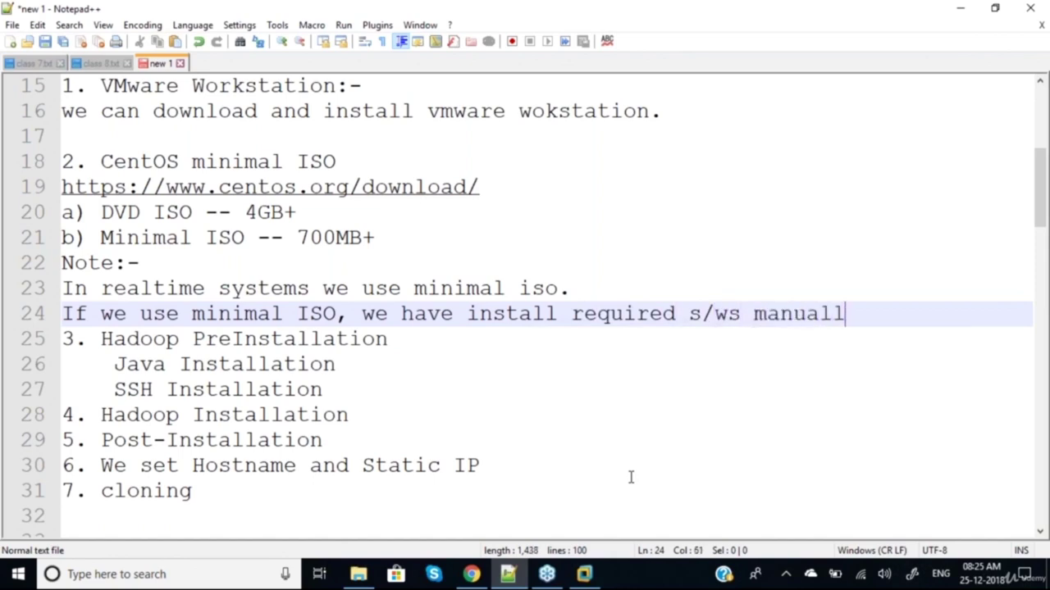
type("y")
key("Return")
key("BackSpace")
type("u")
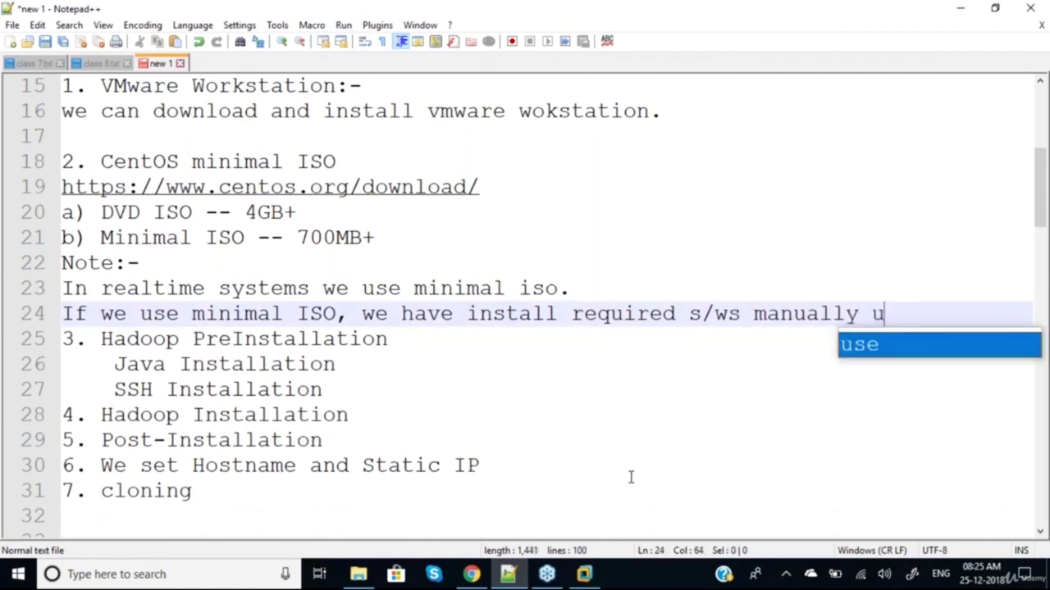
type("sing")
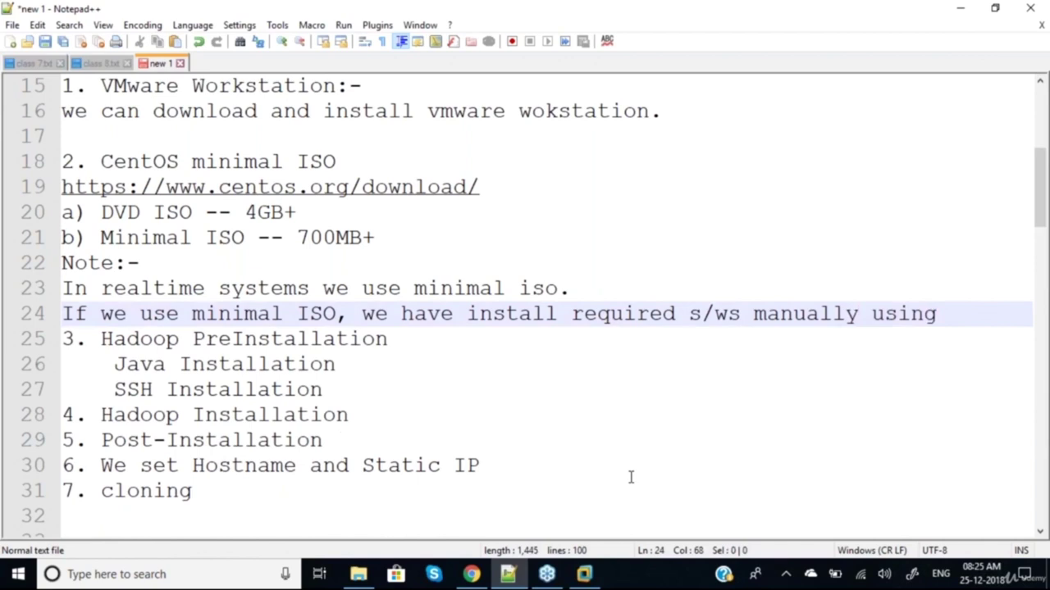
key("Return")
type("RP")
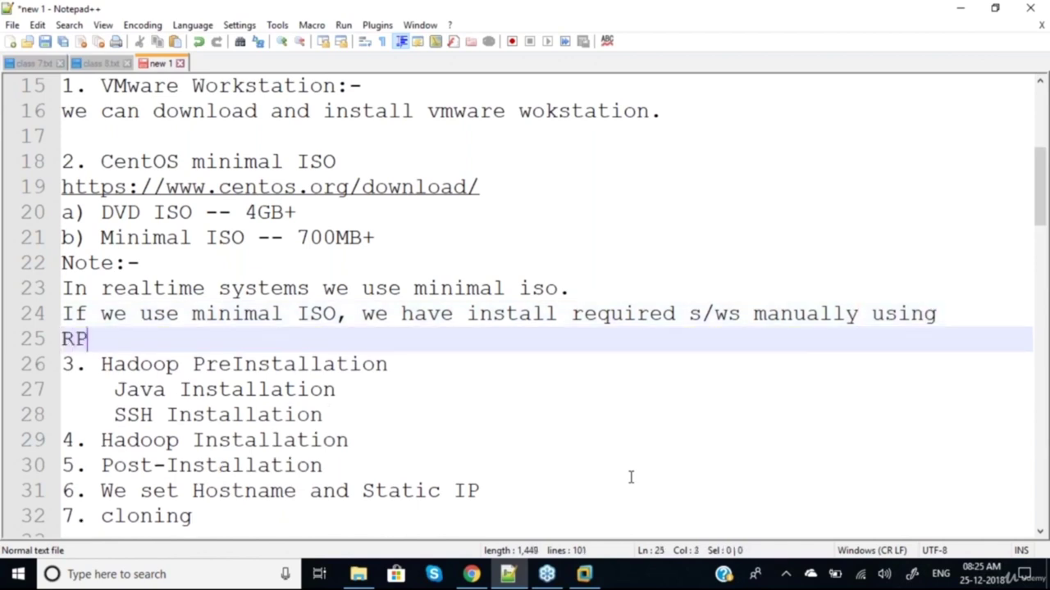
type("M or")
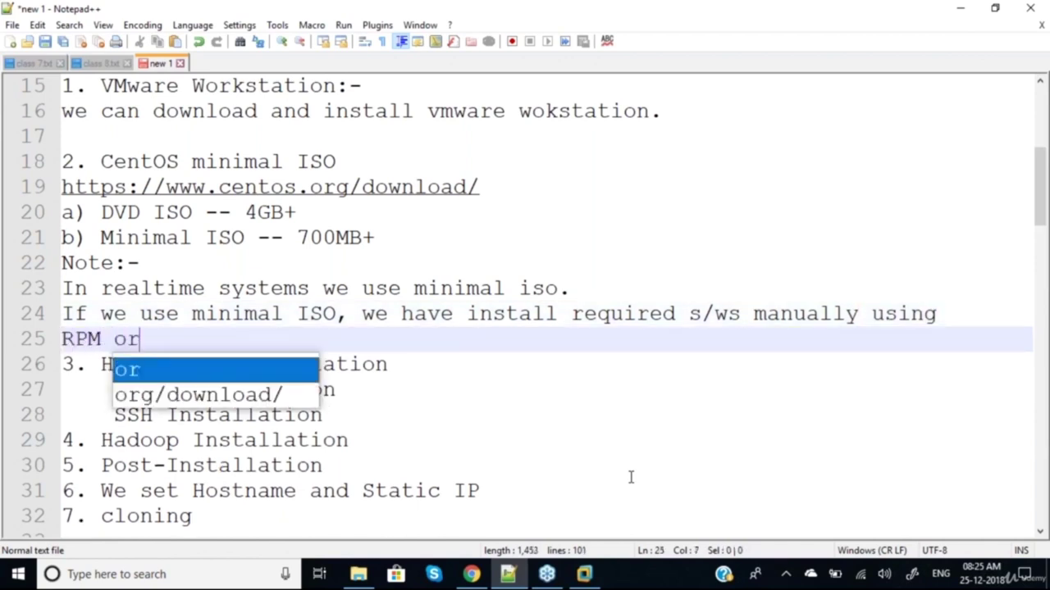
type(" YUM")
key("Return")
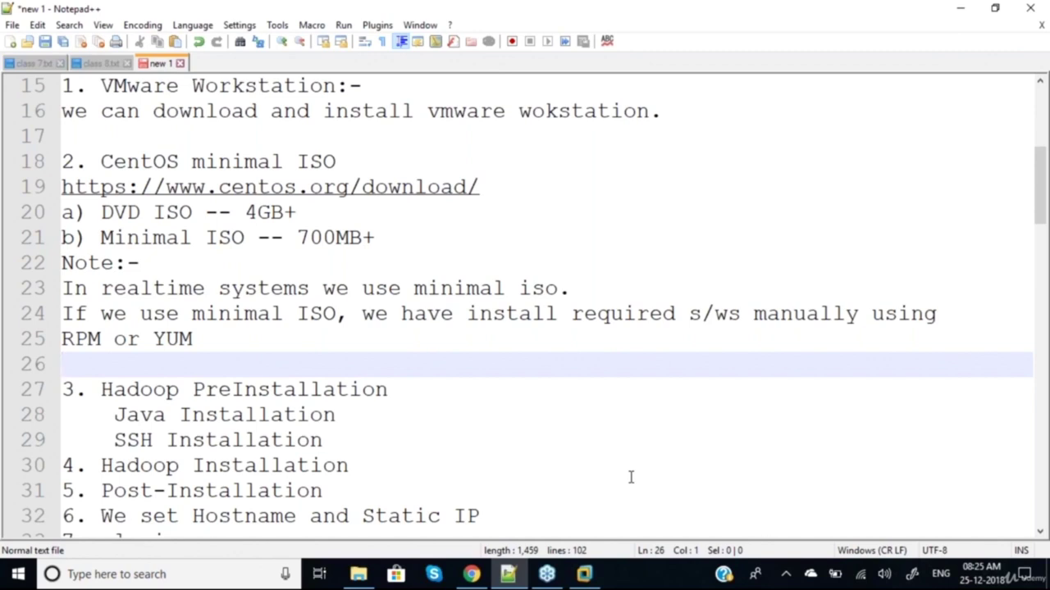
Highlight 'minimal iso.' in the notes, then download the CentOS 7 Minimal ISO from the estointernet mirror.
left_click(415, 287)
left_click_drag(415, 287, 570, 289)
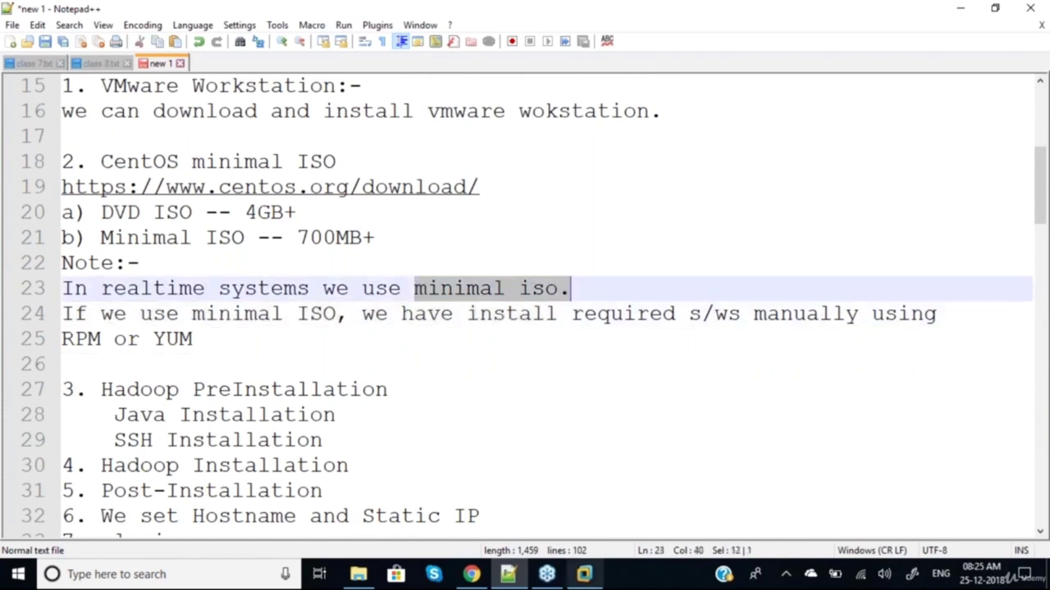
left_click(465, 577)
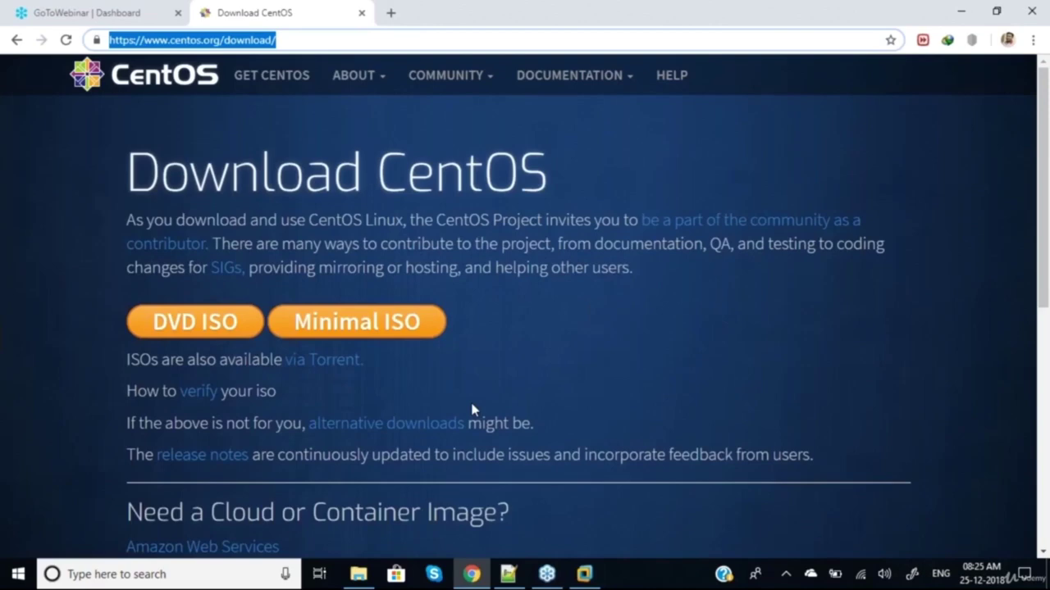
left_click(357, 322)
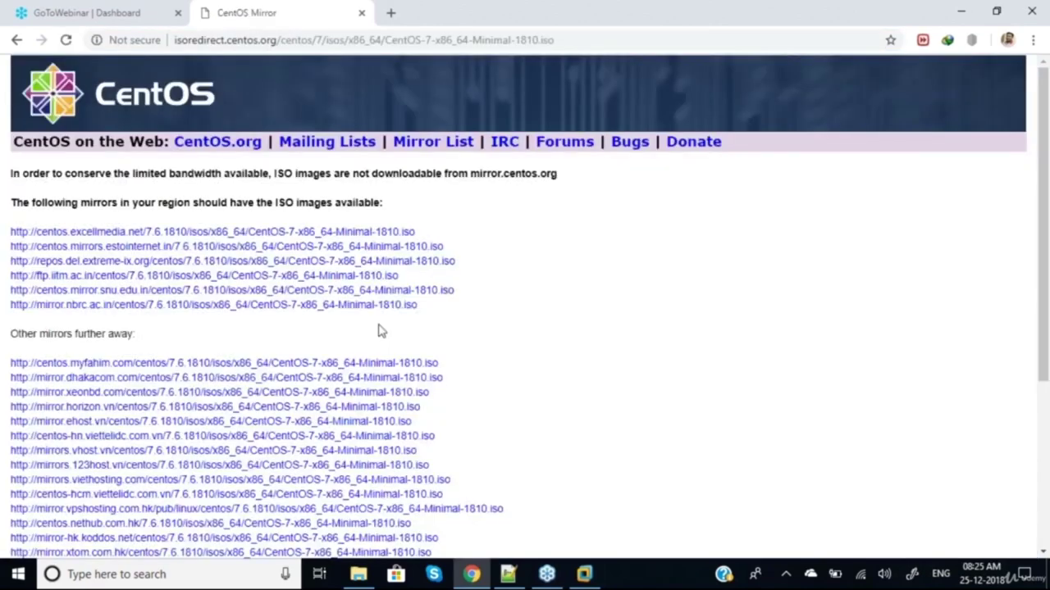
left_click(403, 248)
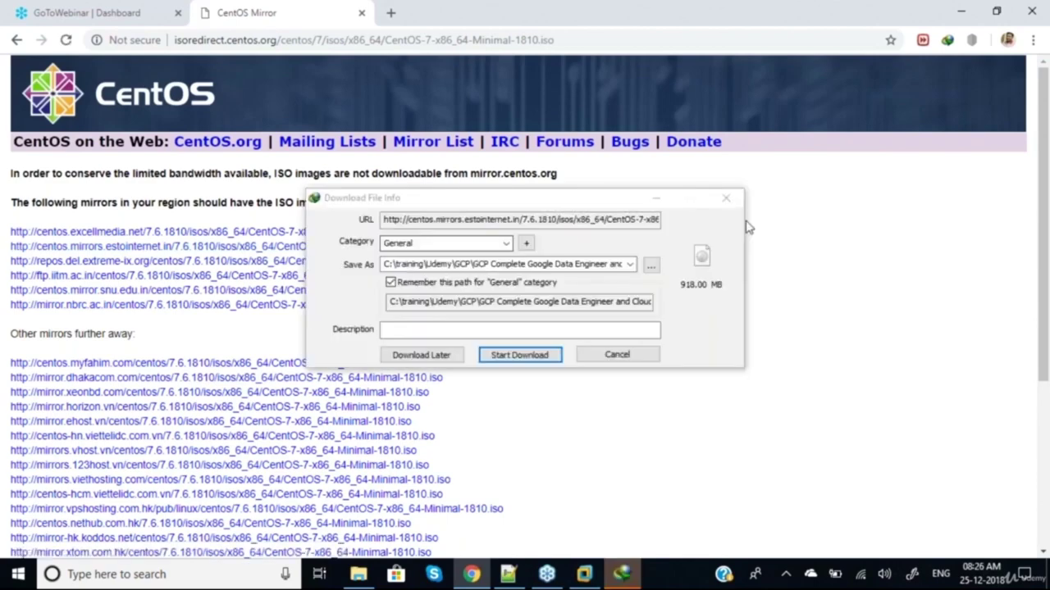
Save the CentOS ISO into Data2 (F:)\Softwares and start the download in IDM.
left_click(650, 265)
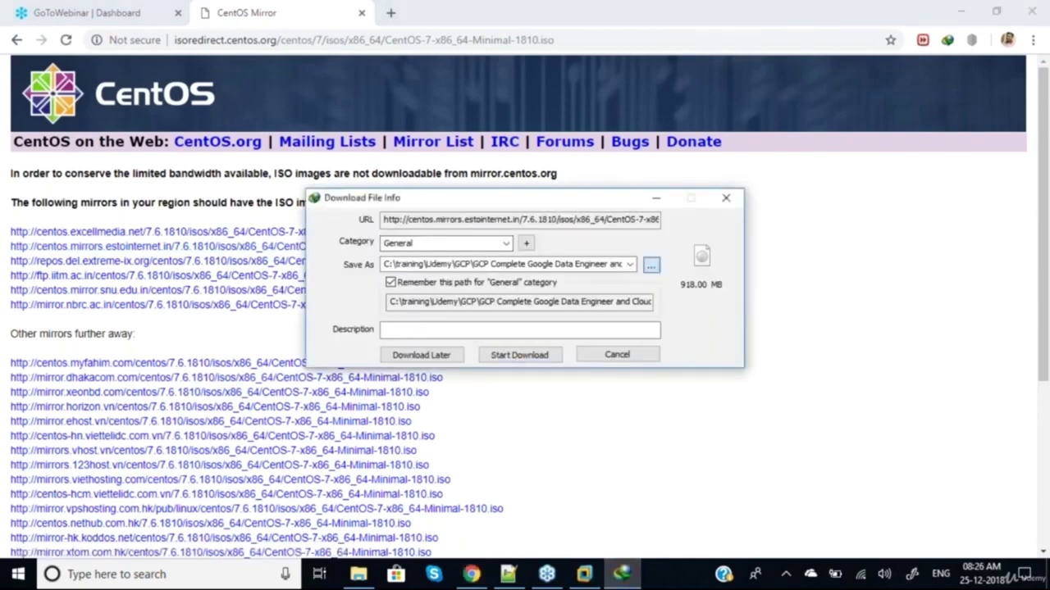
scroll(376, 310, "down", 2)
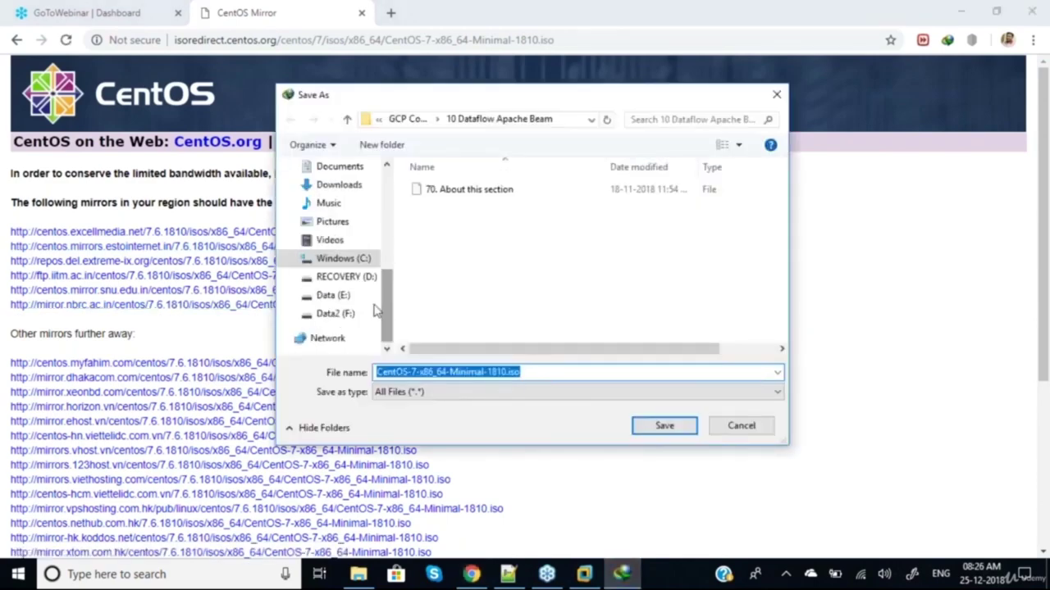
left_click(333, 295)
left_click(442, 274)
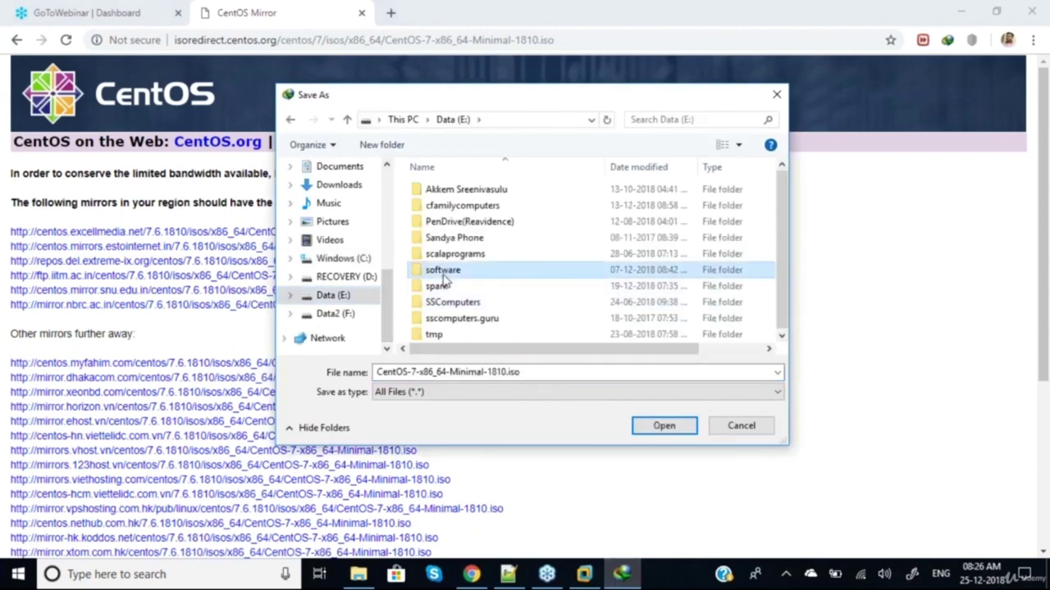
double_click(442, 275)
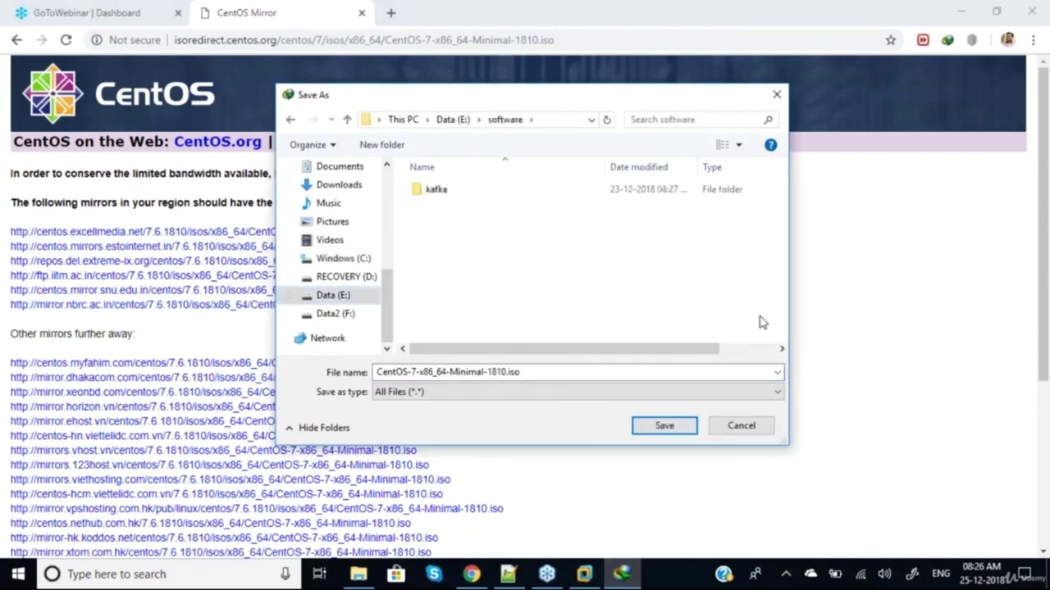
left_click(452, 119)
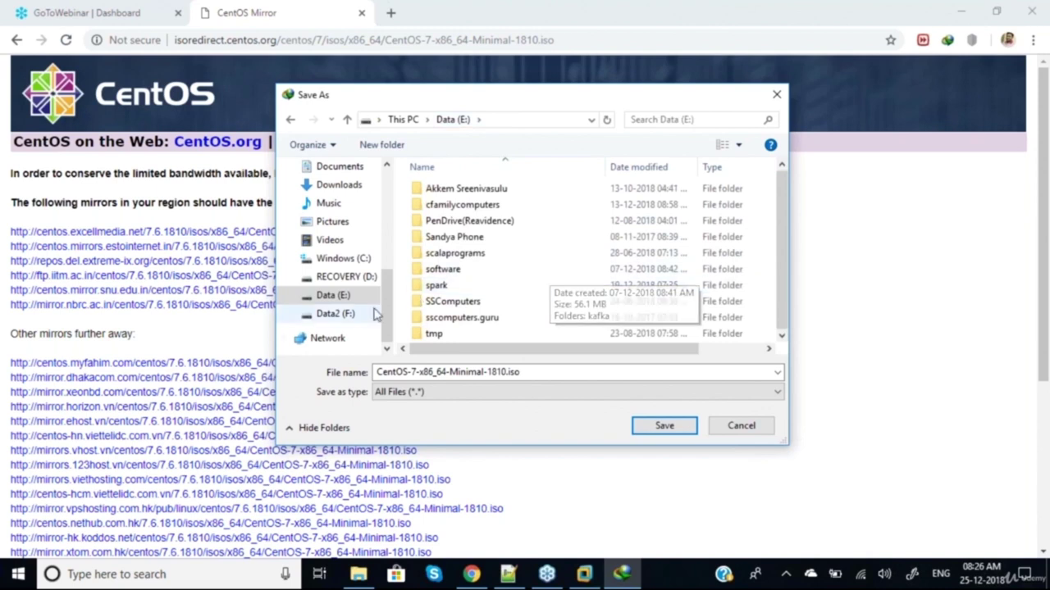
left_click(343, 314)
left_click(461, 305)
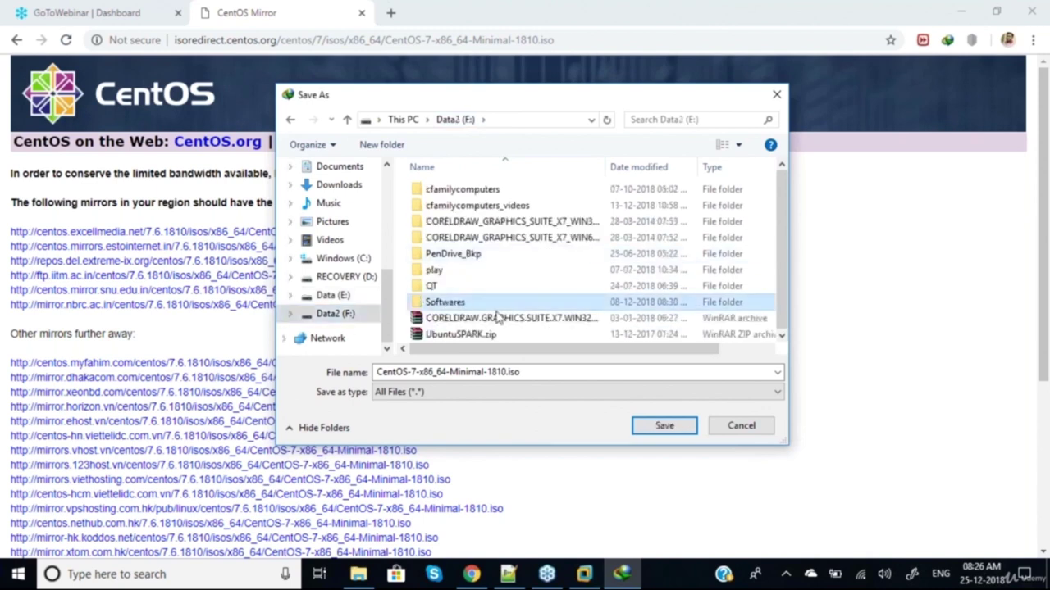
left_click(678, 431)
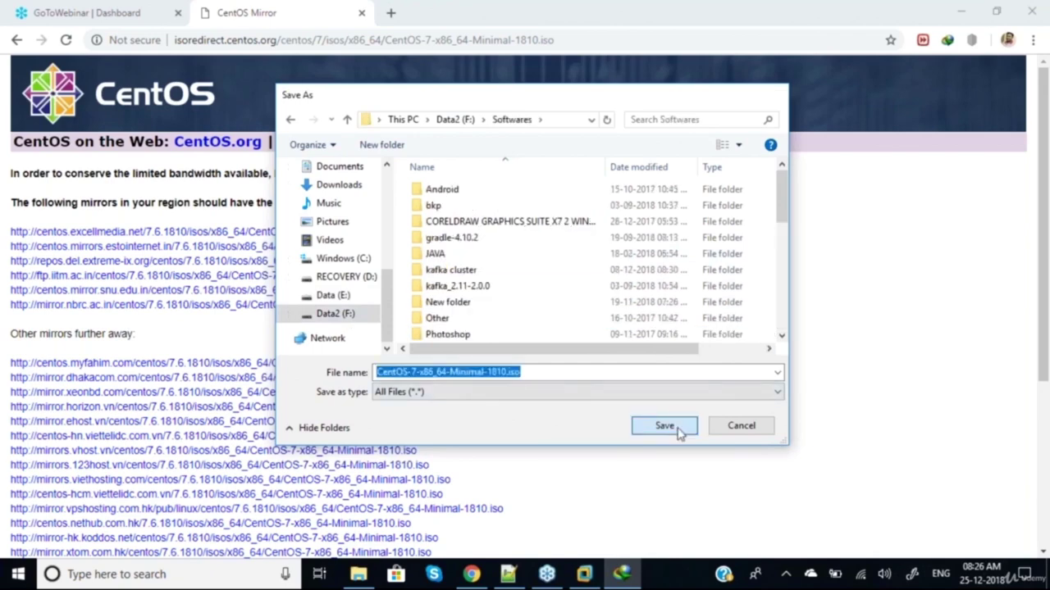
left_click(514, 355)
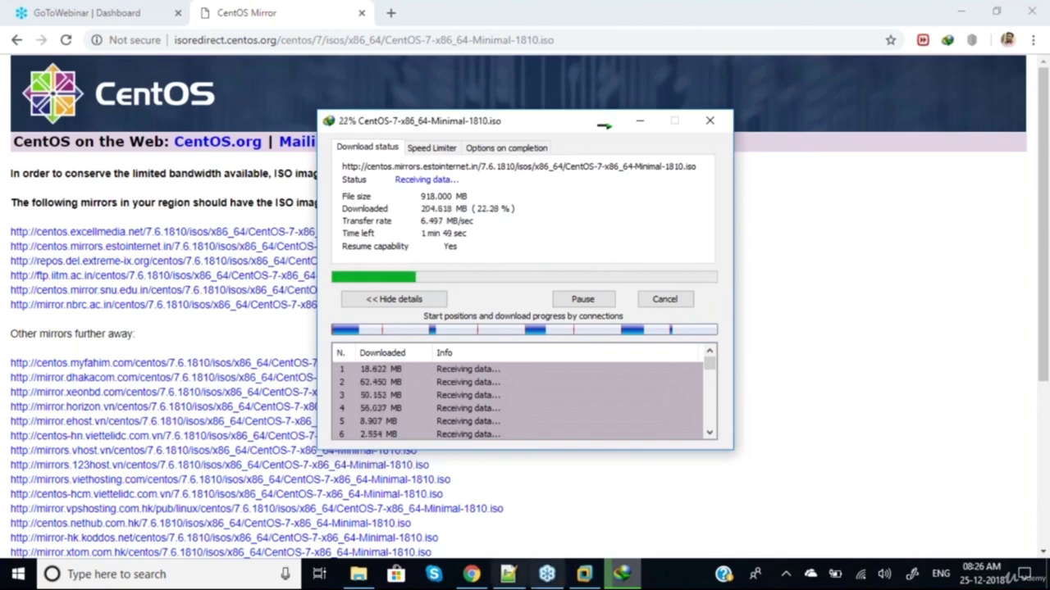
left_click(508, 574)
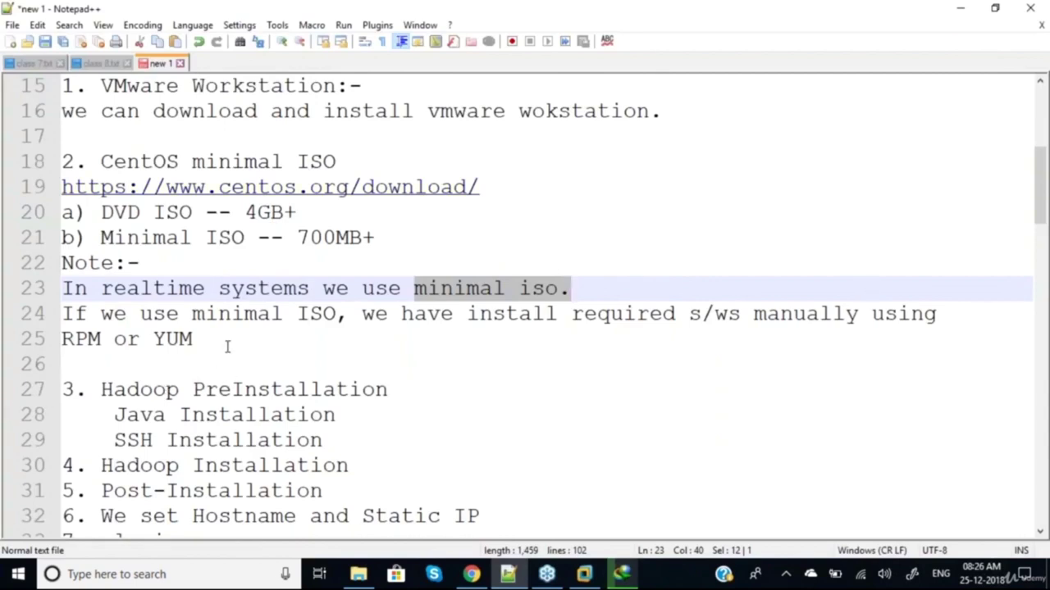
Add the item '3. Install Linux in VMware.' two lines below the RPM or YUM note.
left_click(227, 347)
key("Return")
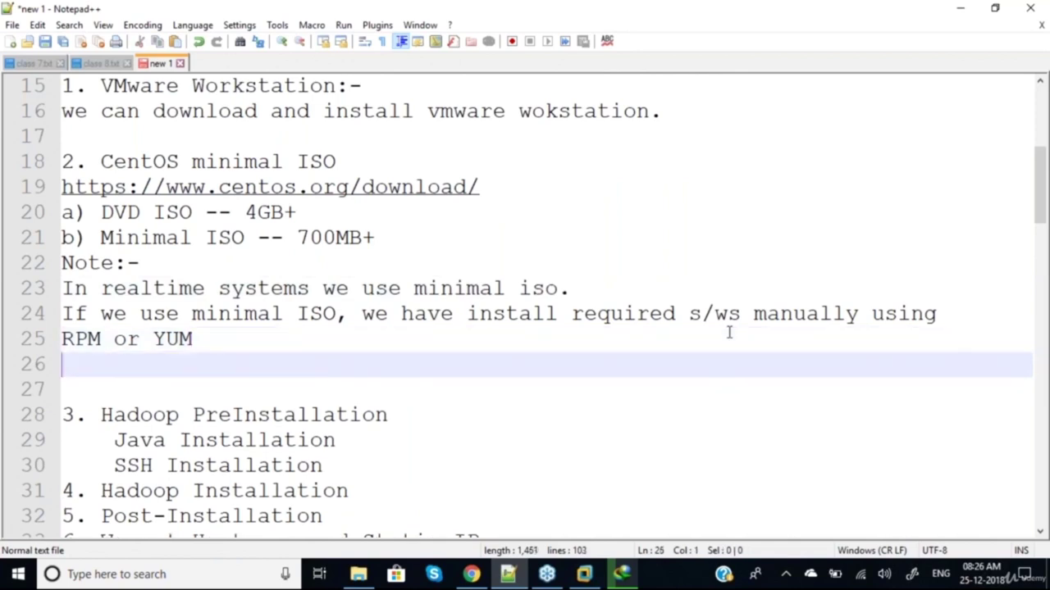
key("Return")
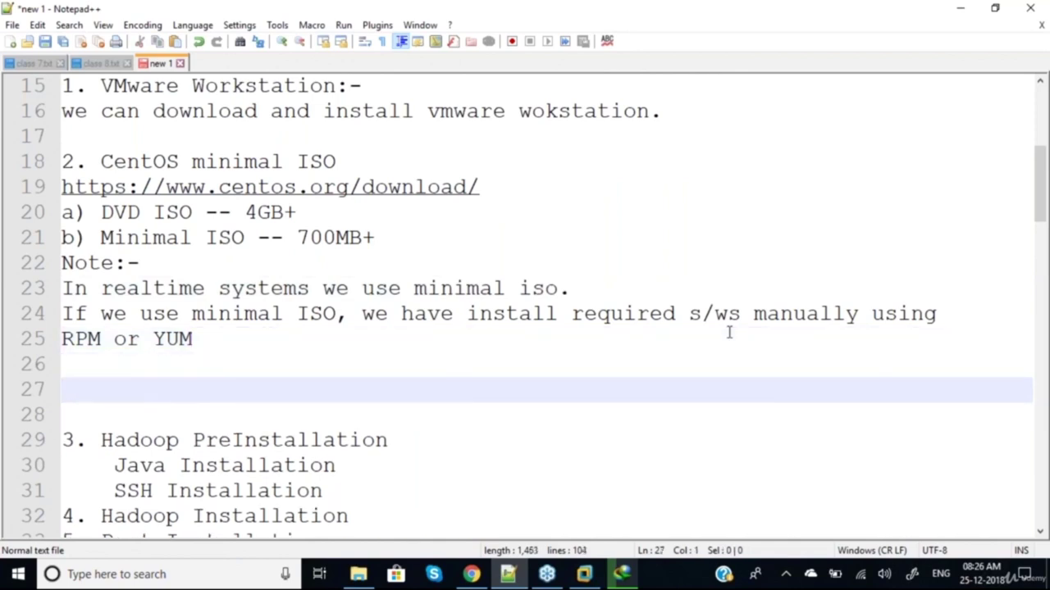
type("3. Inst")
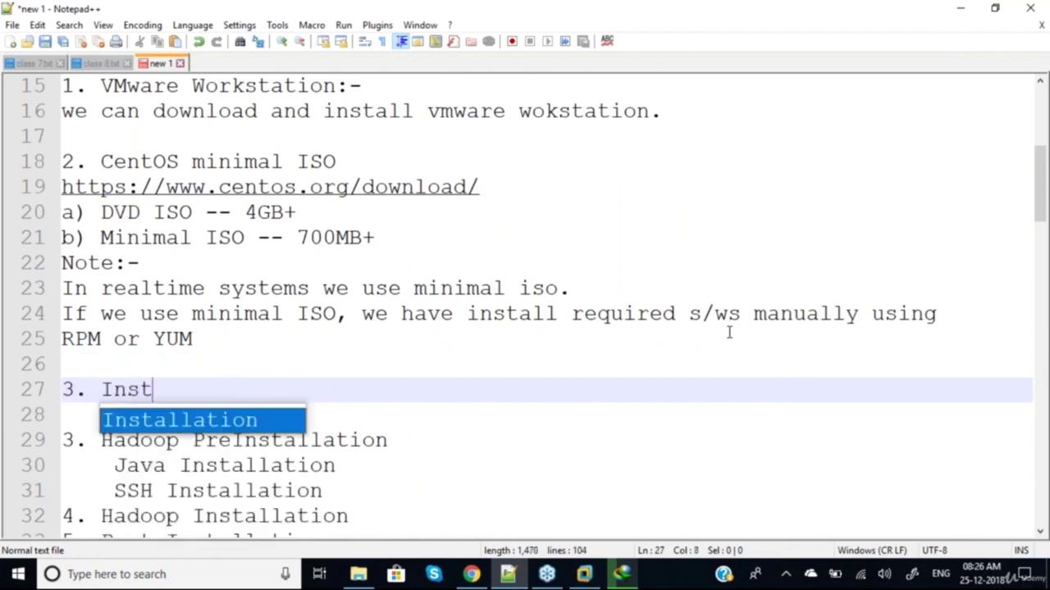
type("all L")
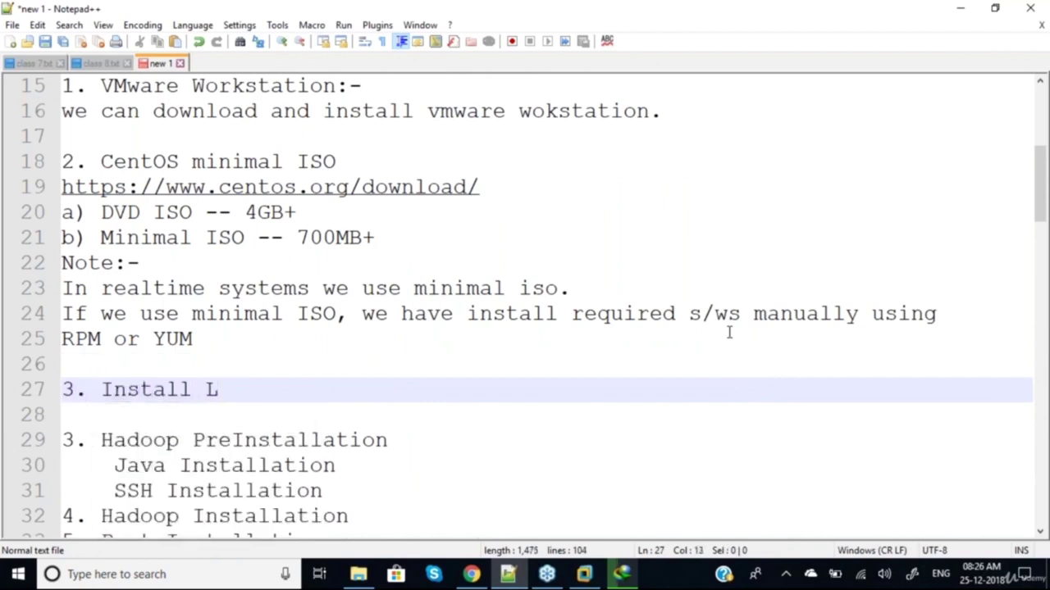
type("inux in ")
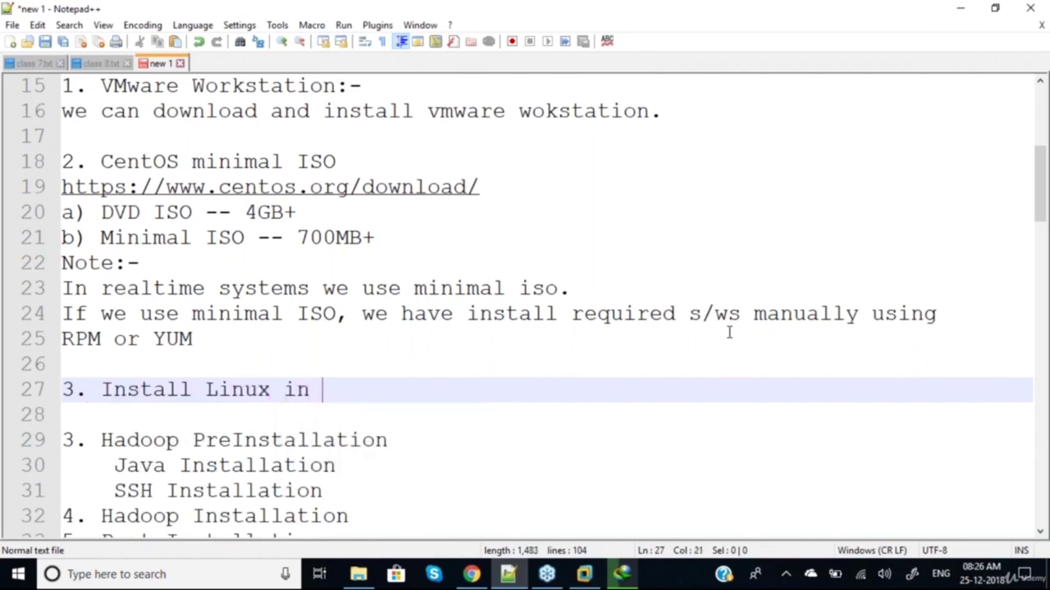
type("VMware")
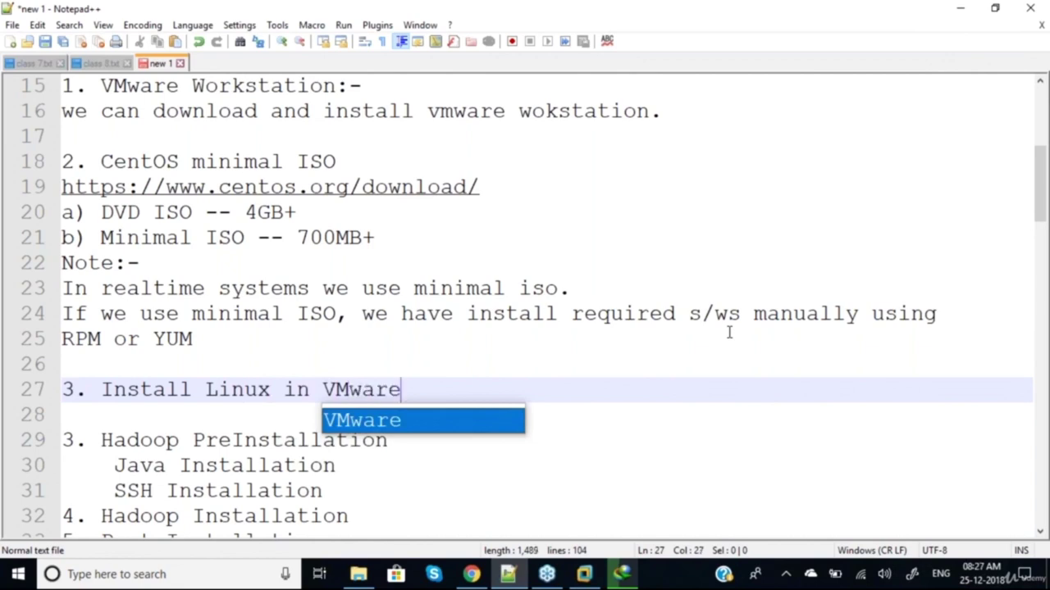
key("Escape")
type(".")
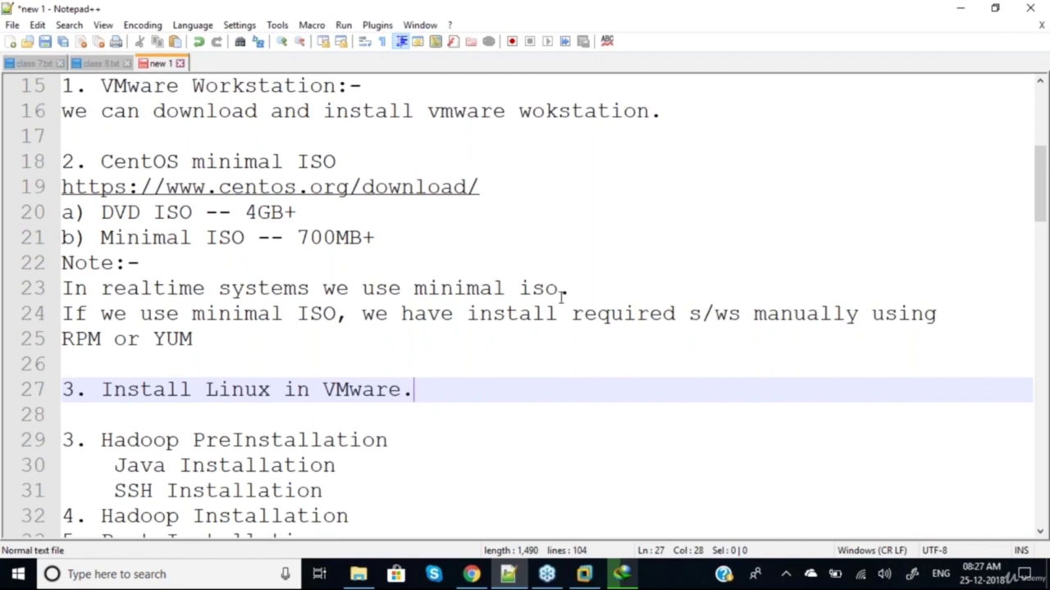
scroll(562, 297, "up", 1)
scroll(561, 297, "up", 4)
Turn the CentOS minimal ISO line under item 2 into sub-step 'a) Download CentOS minimal ISO'.
left_click(345, 212)
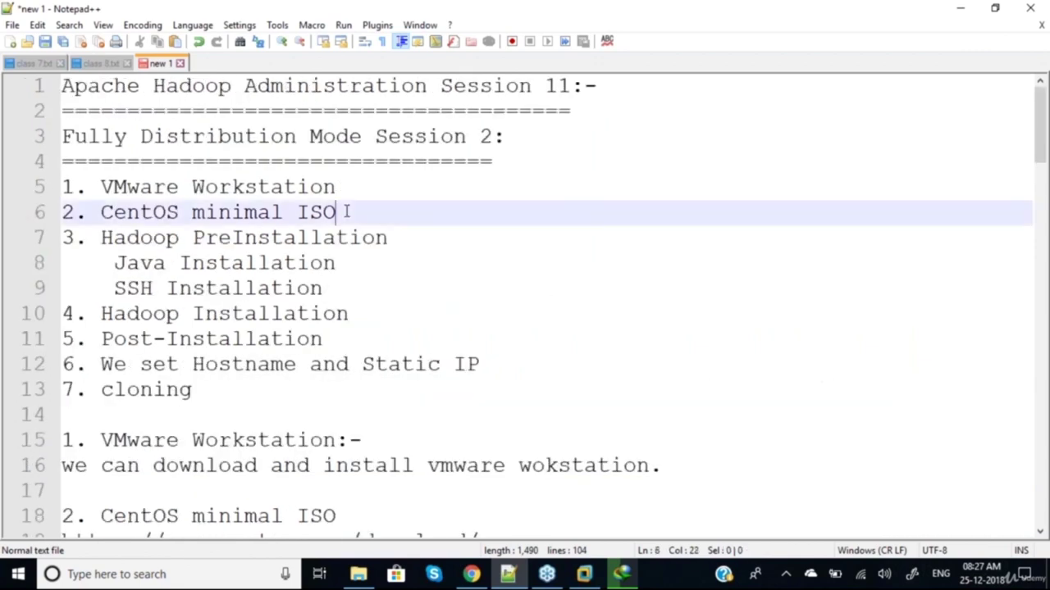
key("Return")
type("3.")
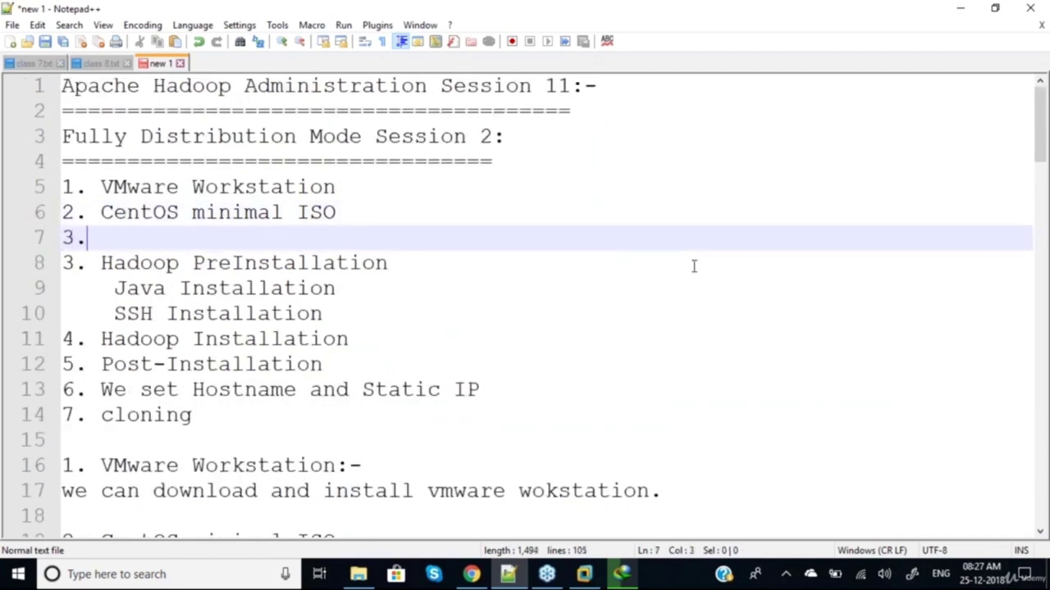
type(" Install")
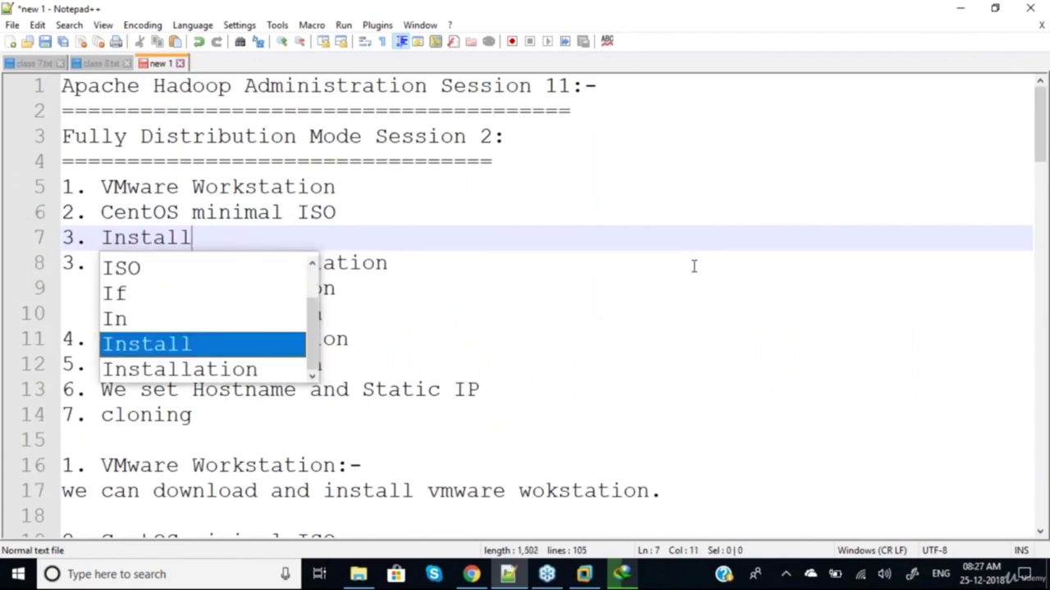
key("BackSpace")
key("BackSpace")
key("BackSpace")
key("BackSpace")
key("BackSpace")
key("BackSpace")
key("BackSpace")
key("BackSpace")
key("BackSpace")
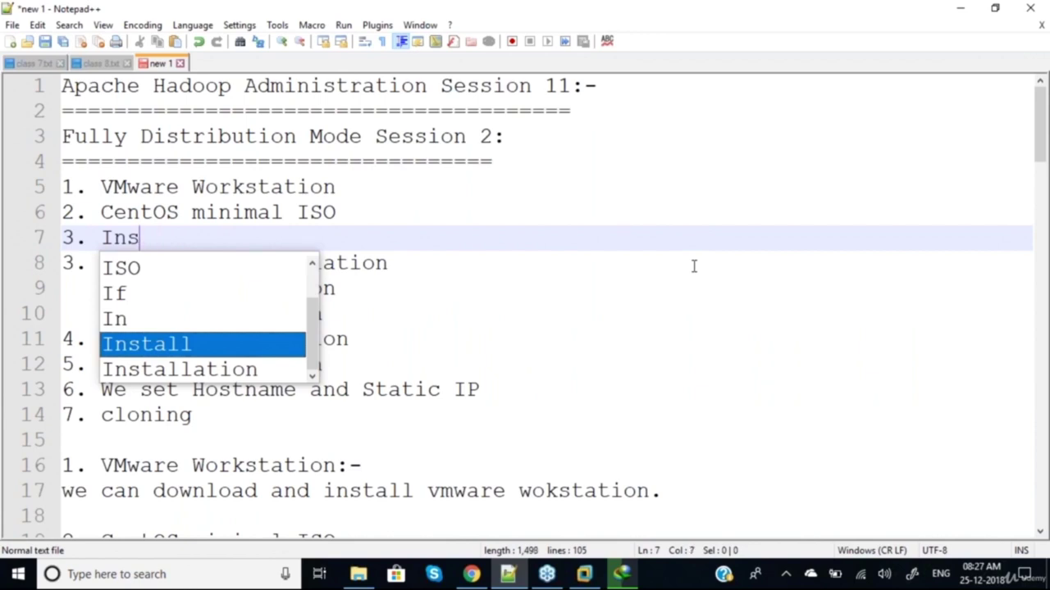
key("BackSpace")
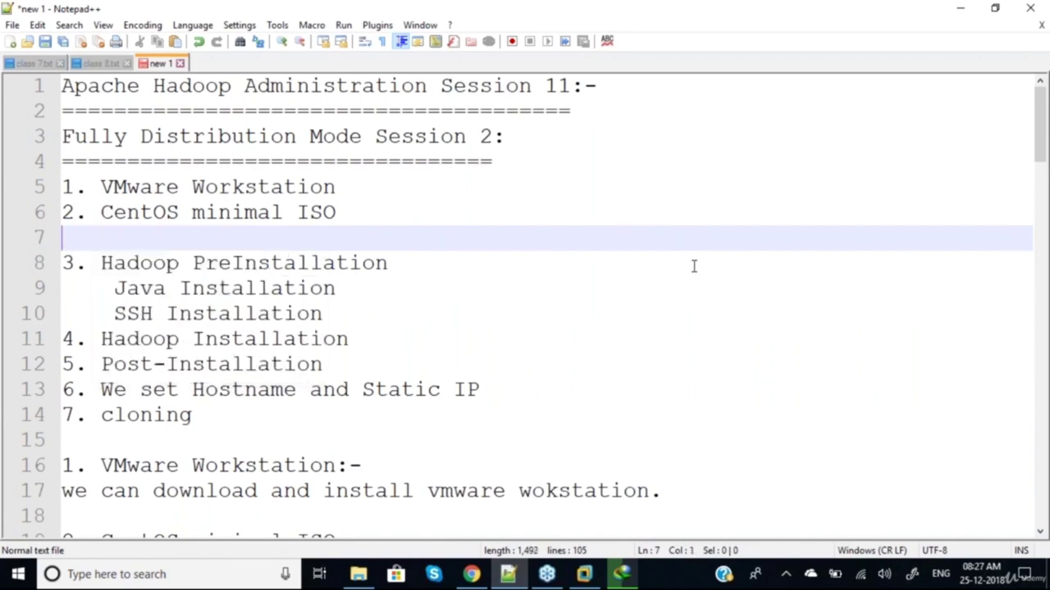
key("BackSpace")
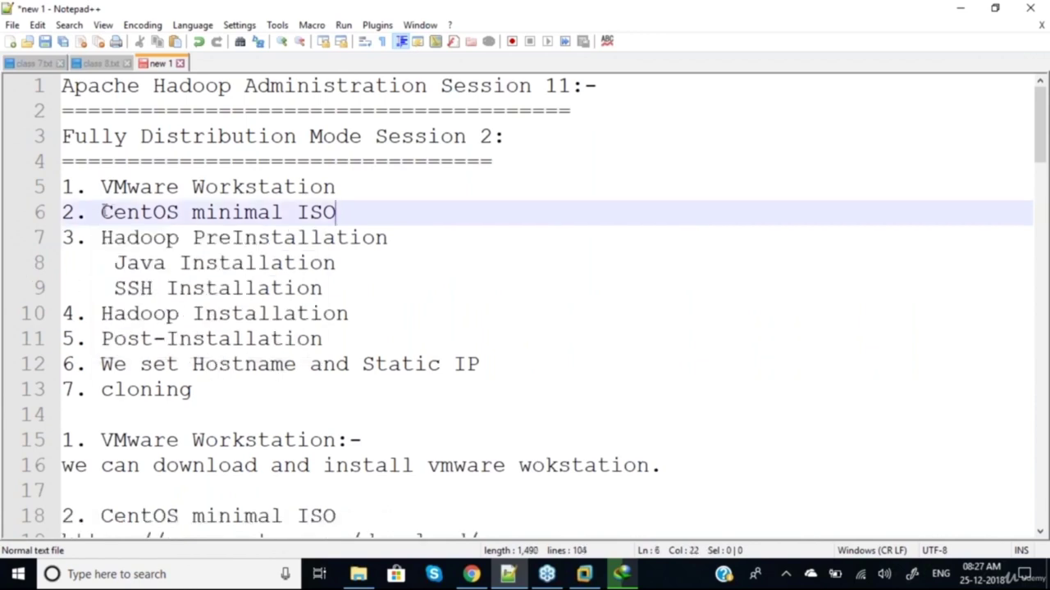
left_click(101, 213)
key("Return")
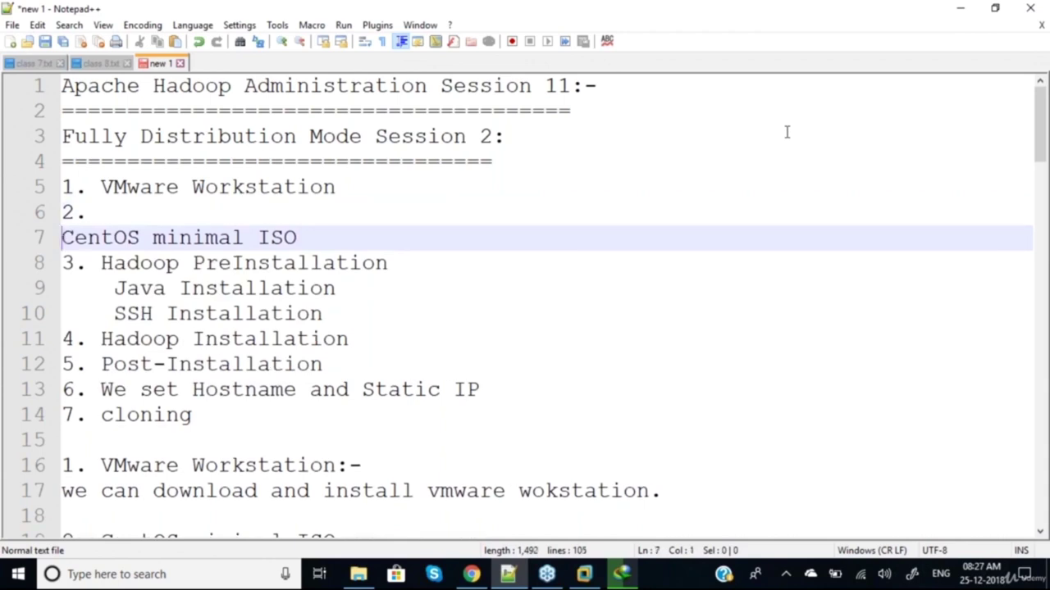
type("a) ")
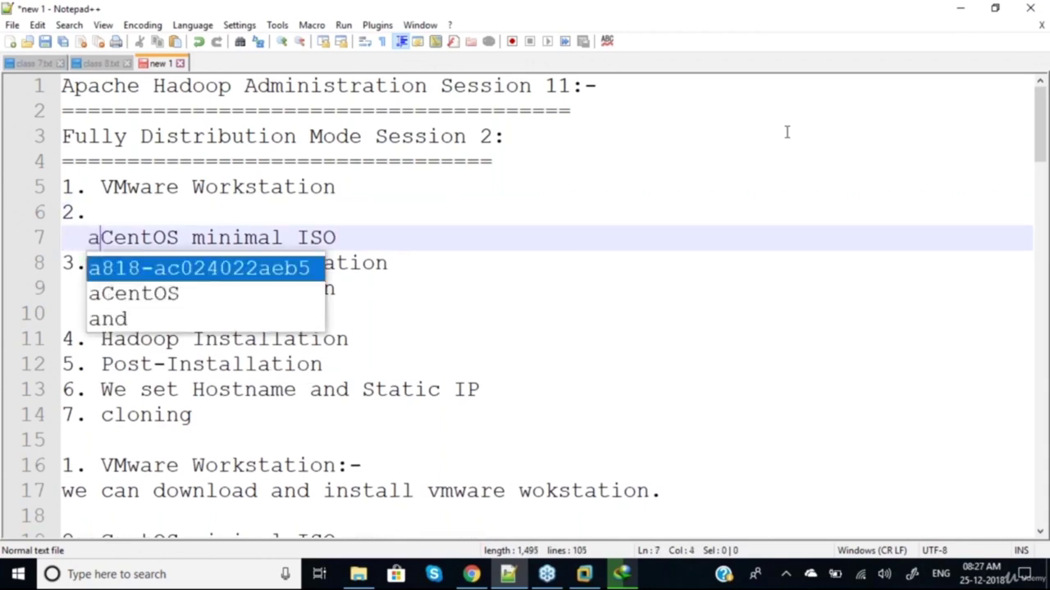
type("Downloa")
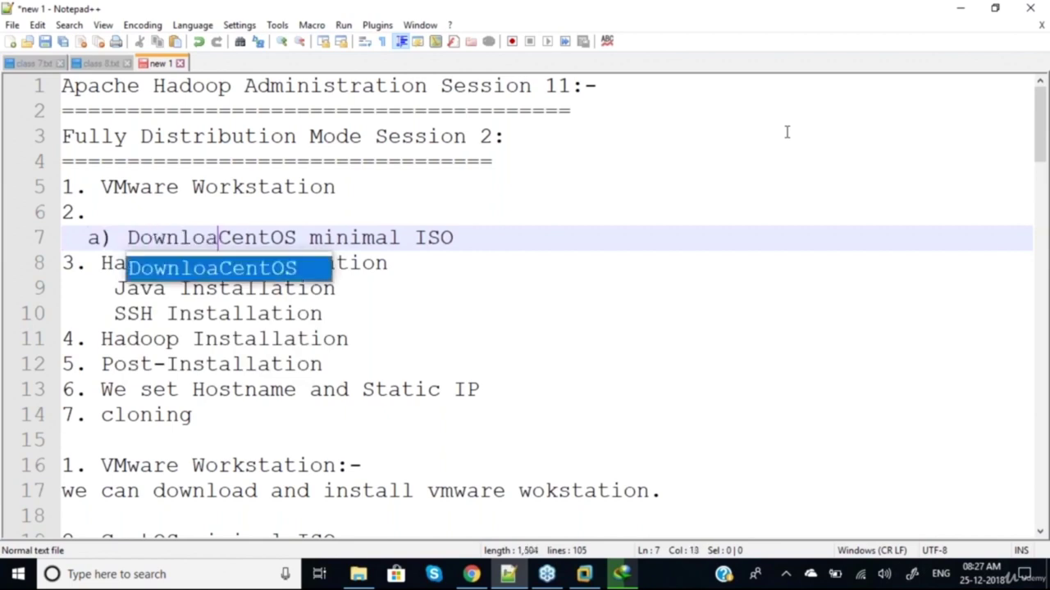
type("d")
Add sub-step 'b) Install CentOS' on the line below it.
left_click(506, 244)
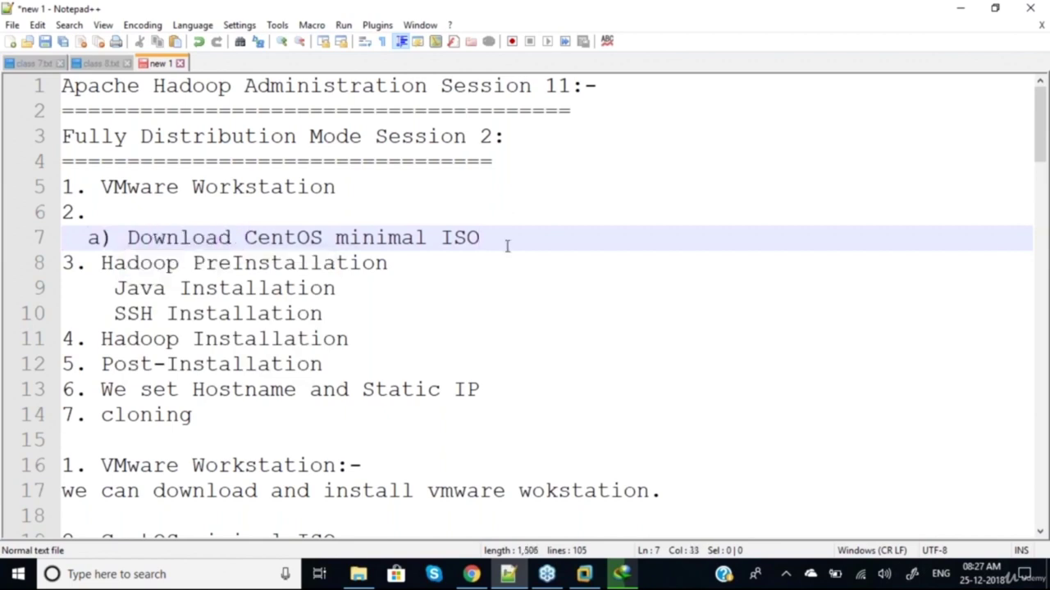
key("Return")
type("b")
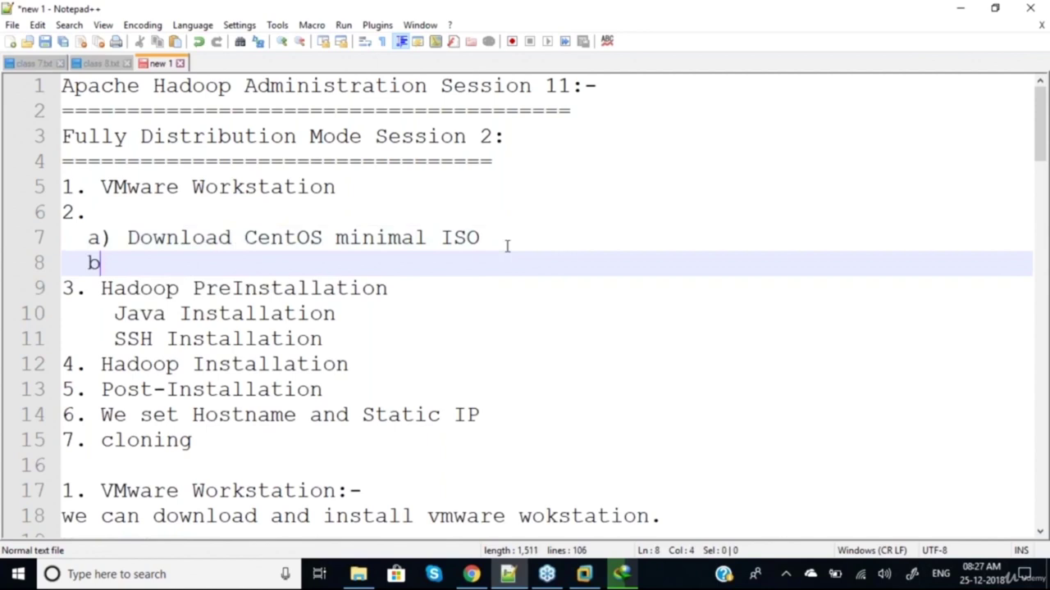
type(") Inst")
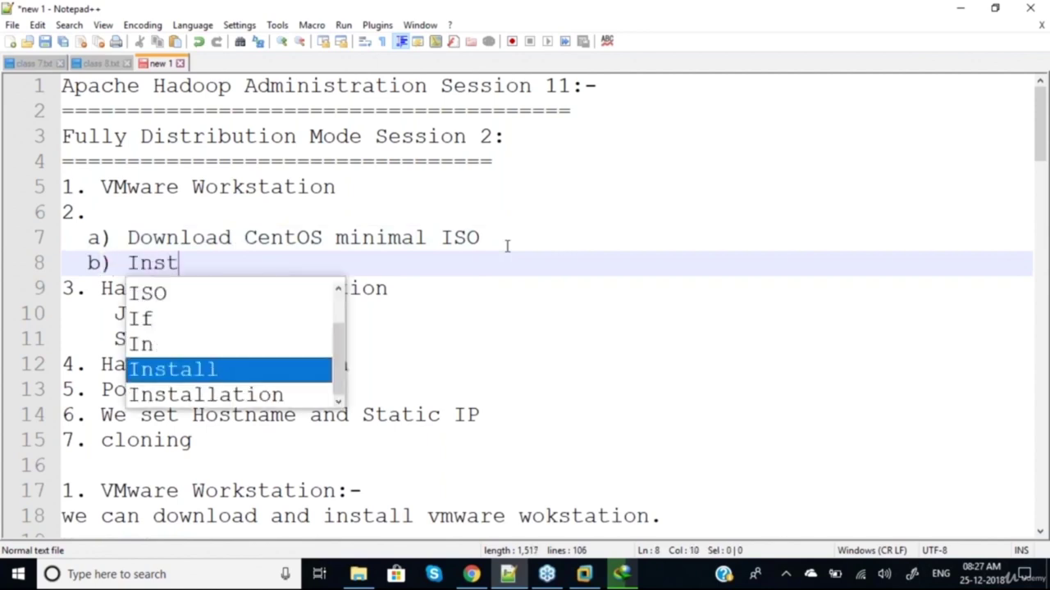
type("all C")
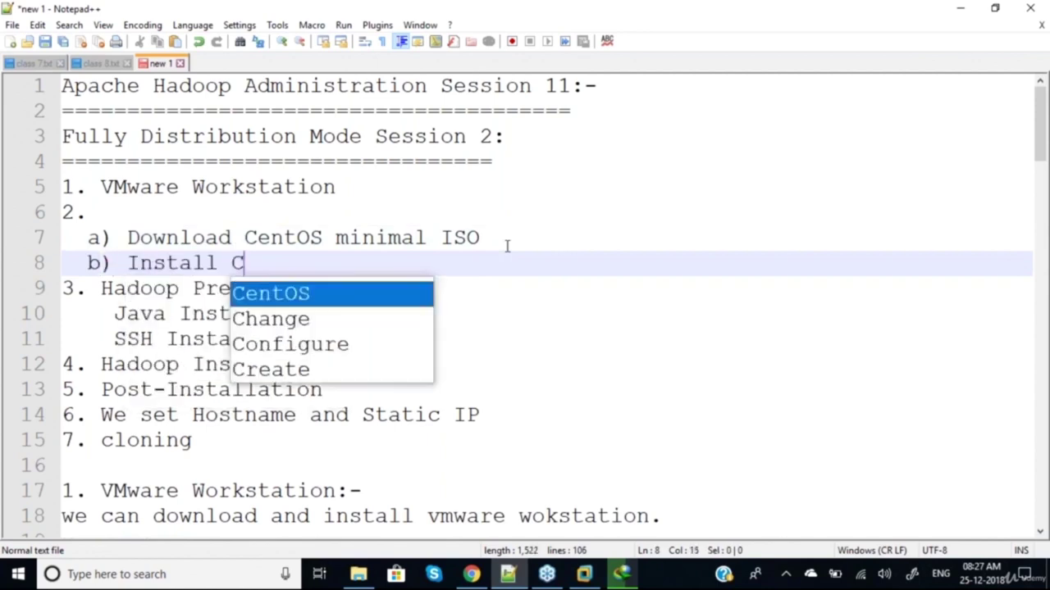
type("entOS")
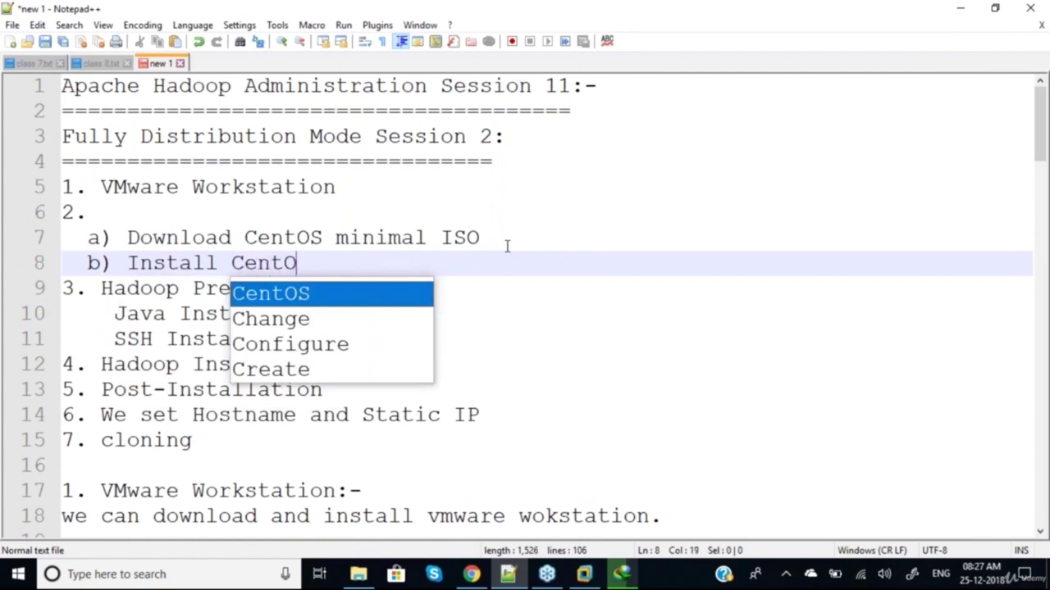
left_click(789, 327)
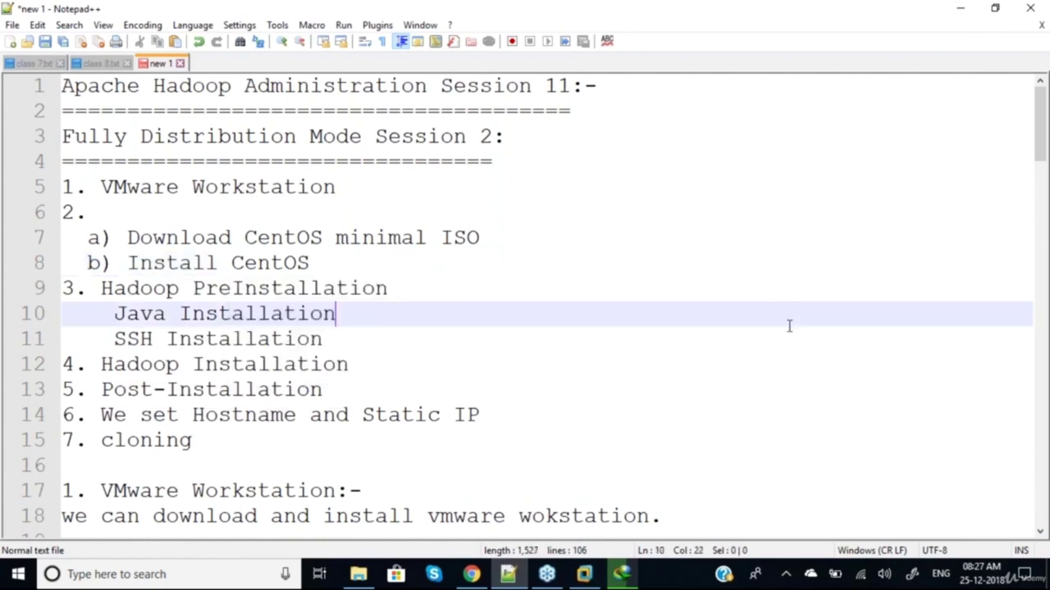
Move 'CentOS minimal ISO' on line 20 onto its own line labelled 'a)'.
scroll(786, 334, "down", 6)
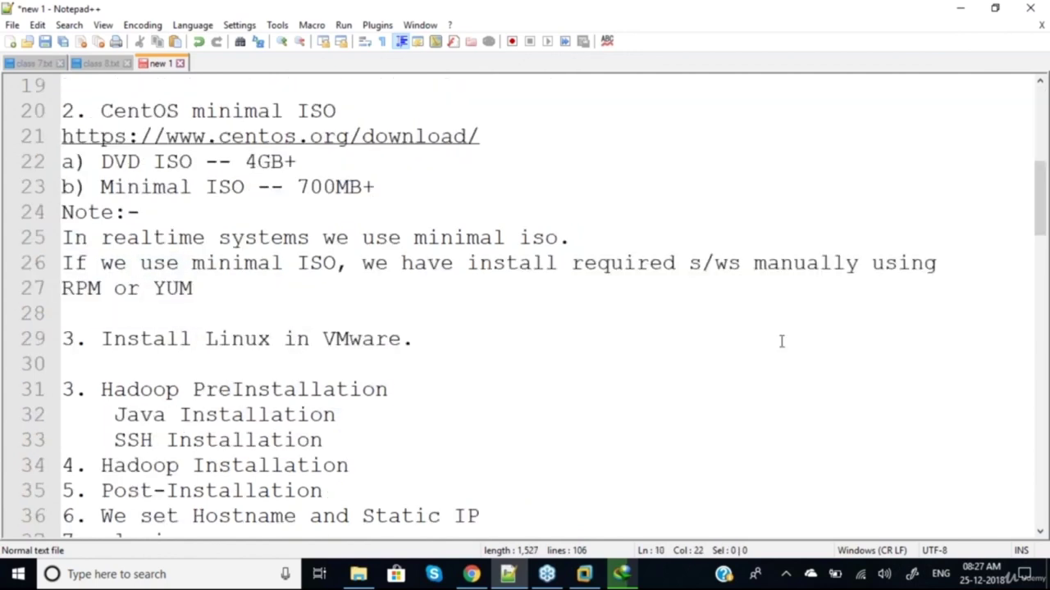
scroll(782, 342, "down", 2)
scroll(781, 341, "up", 3)
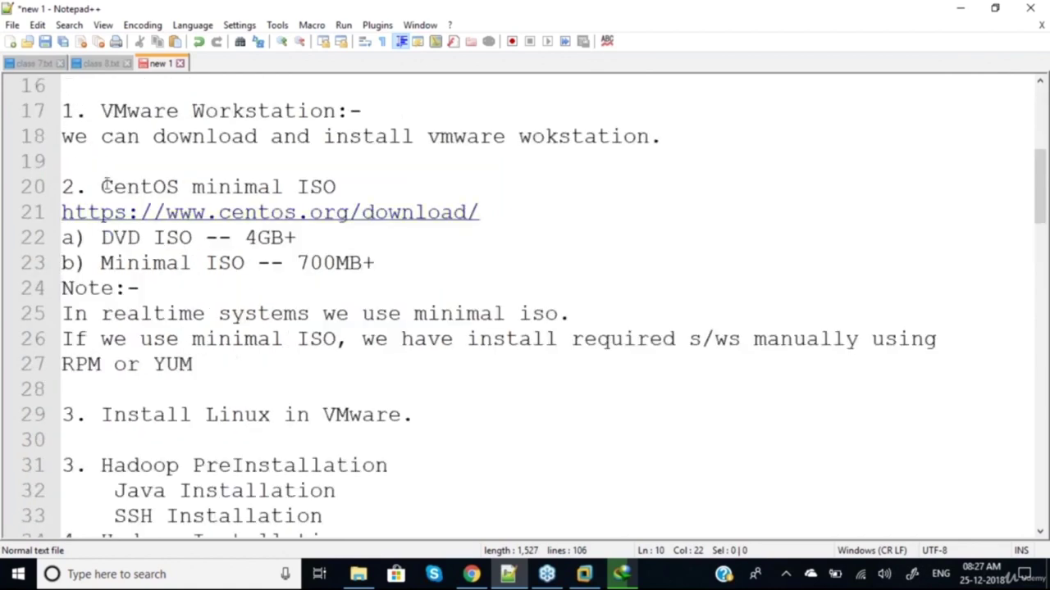
left_click(104, 187)
key("Return")
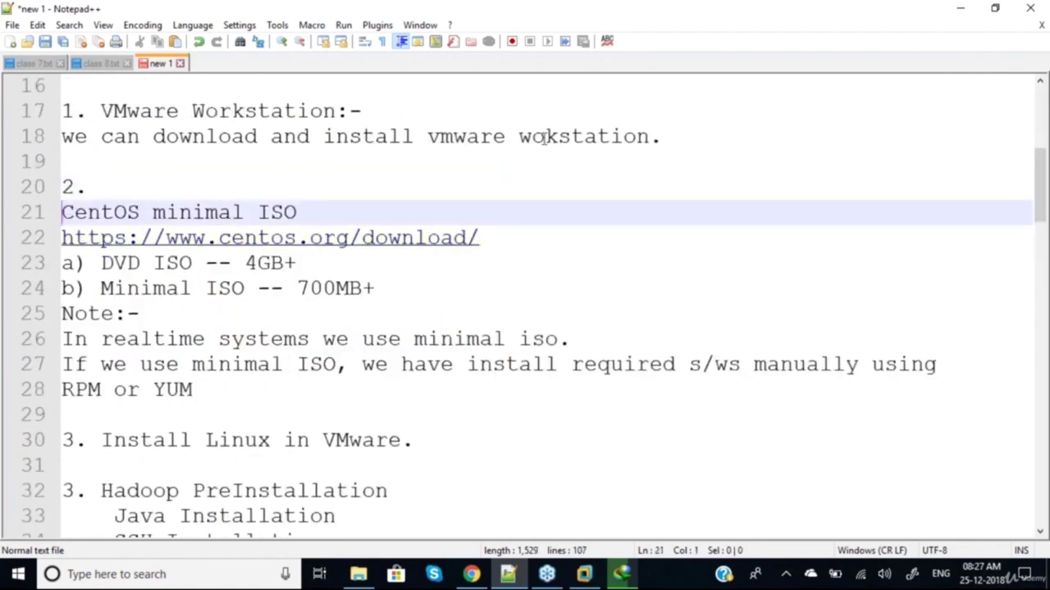
type("a)")
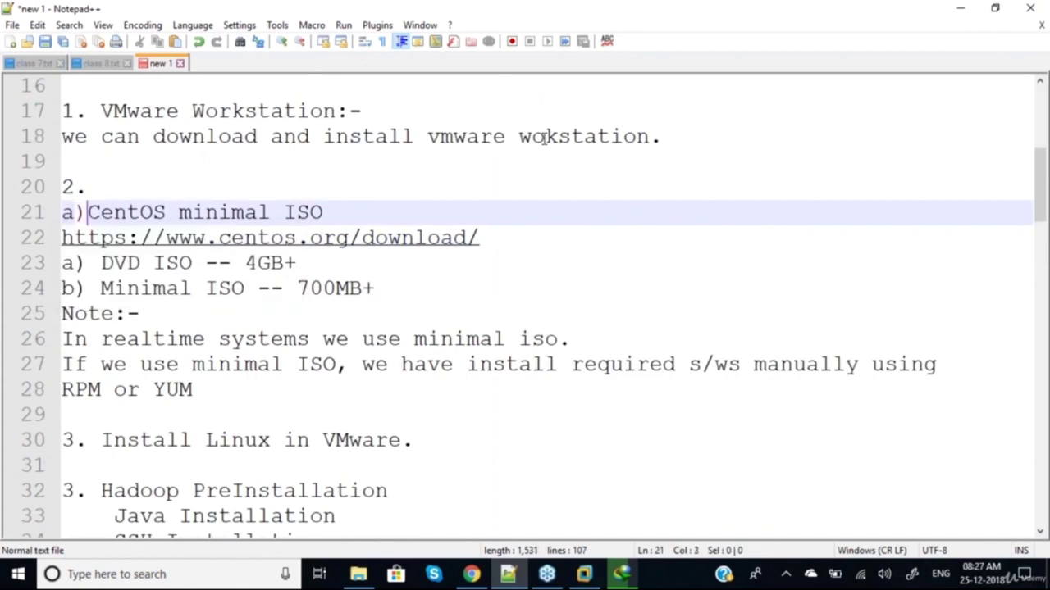
Relabel line 30 from '3.' to 'b) Install Linux in VMware.' and add a blank line after it.
left_click(71, 443)
key("BackSpace")
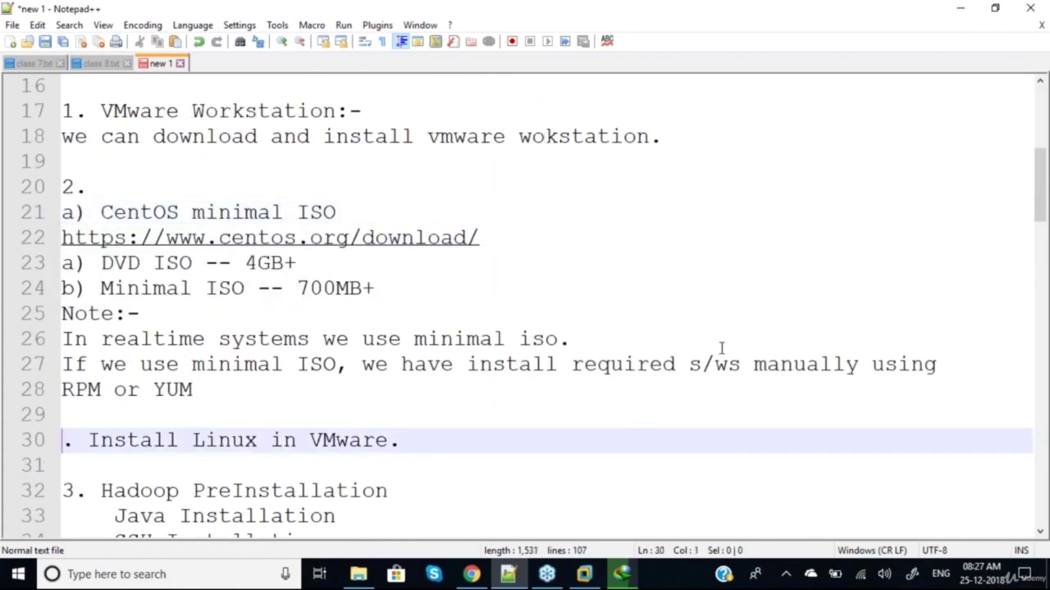
type("b")
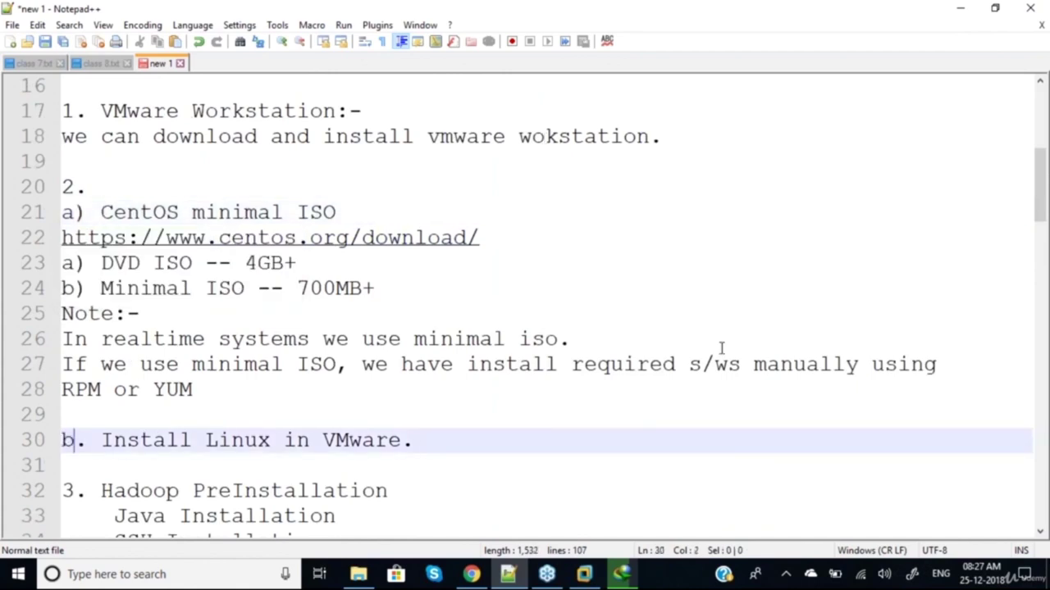
key("Delete")
type(")")
left_click(478, 433)
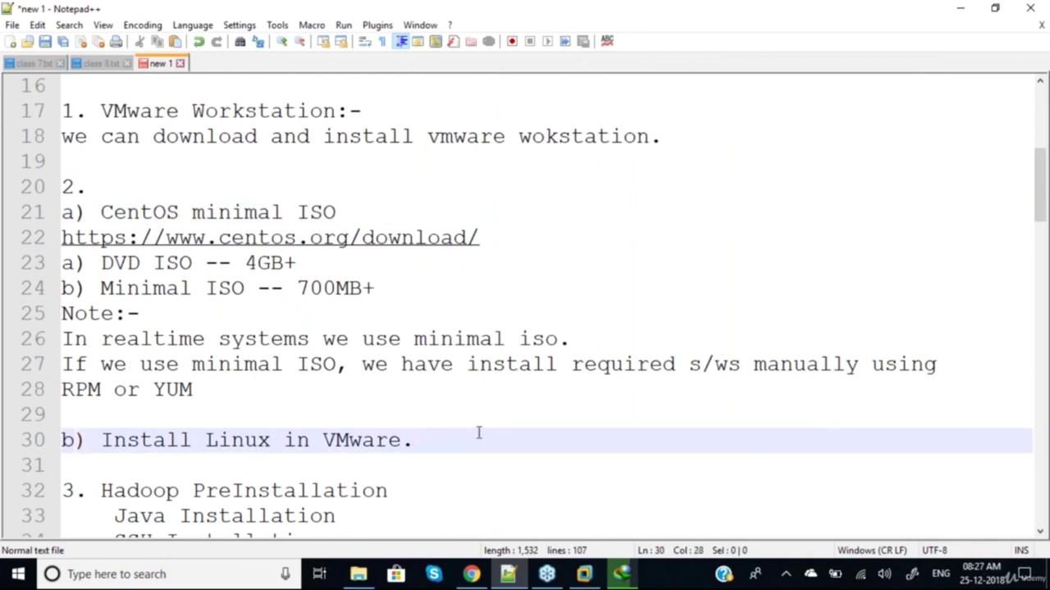
key("Return")
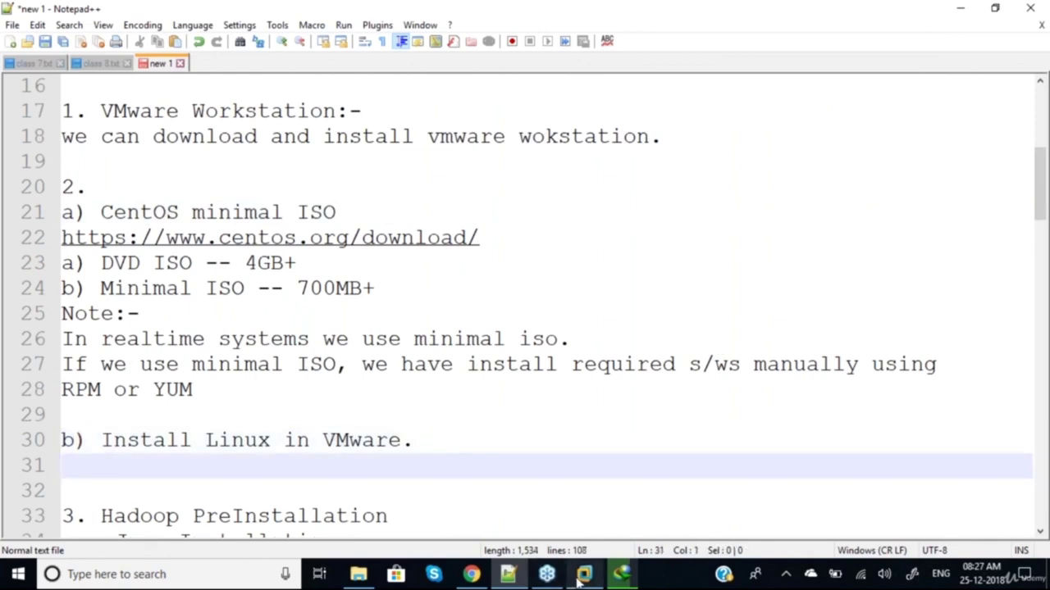
left_click(581, 577)
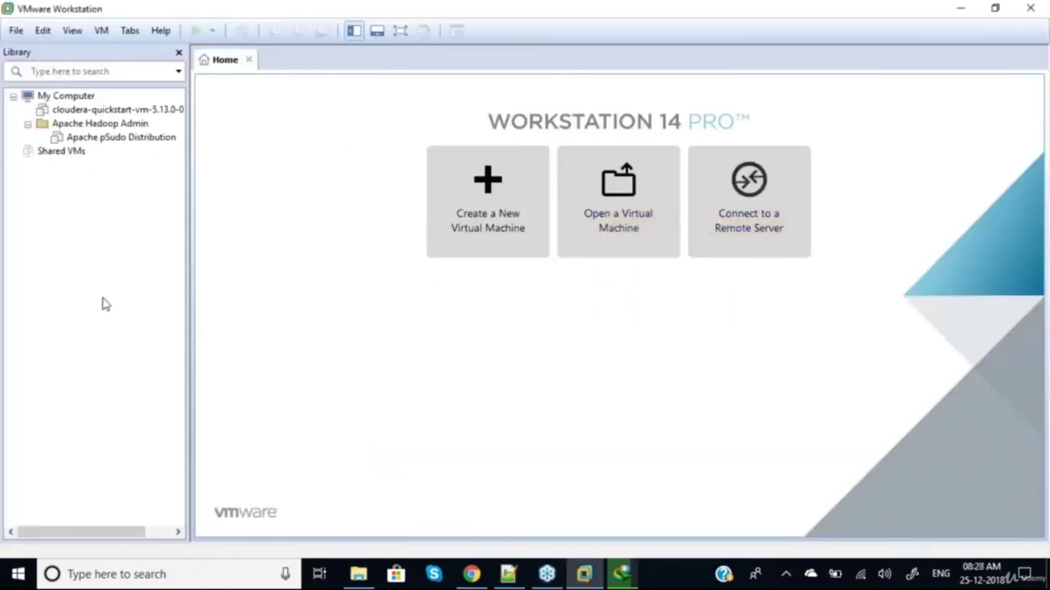
Create a Typical new virtual machine, installing the OS later, with CentOS 7 64-bit as guest.
right_click(54, 234)
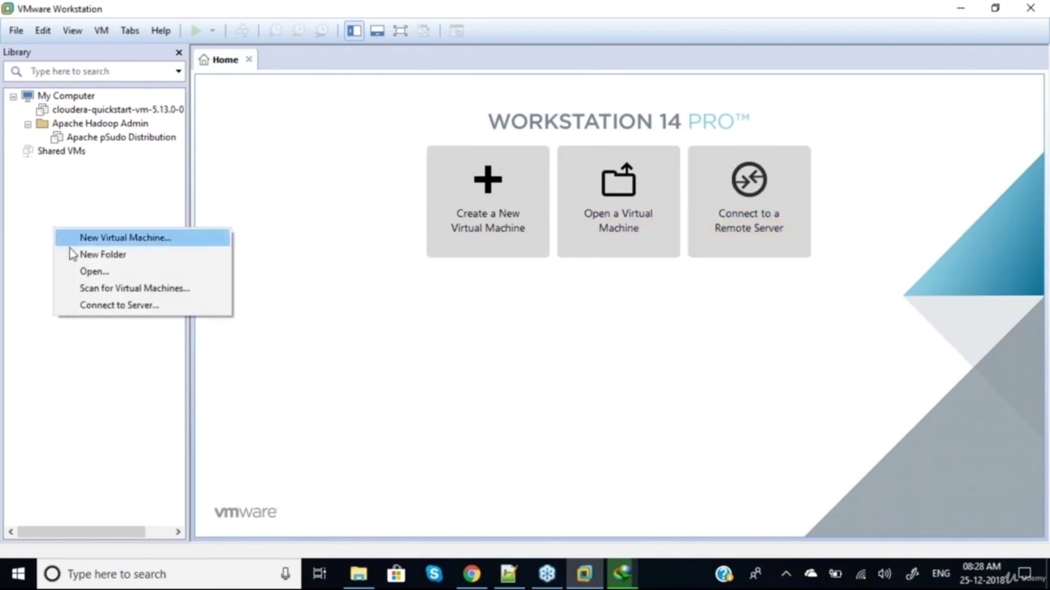
left_click(96, 238)
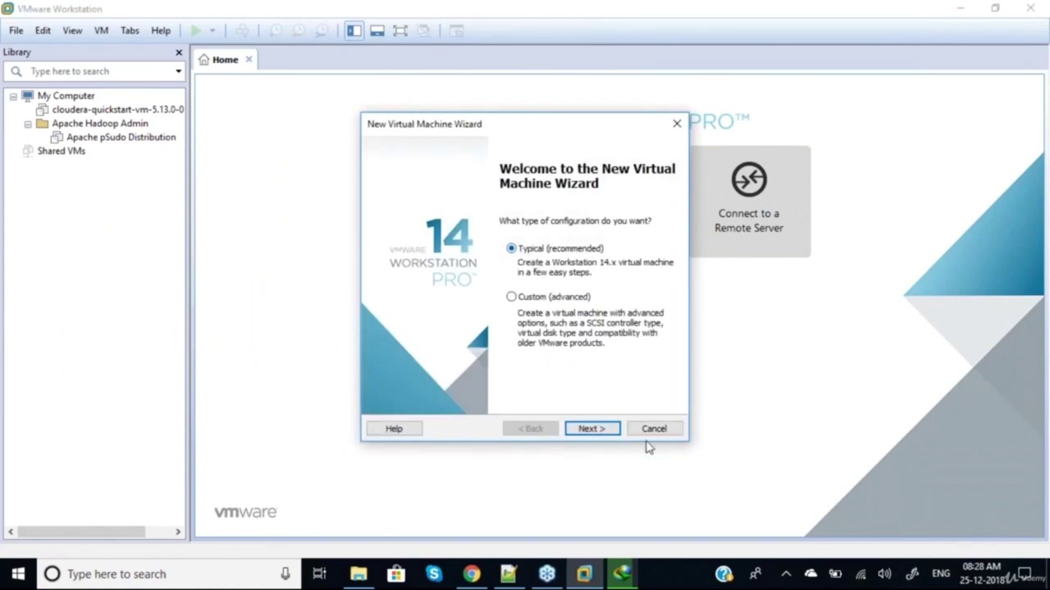
left_click(592, 429)
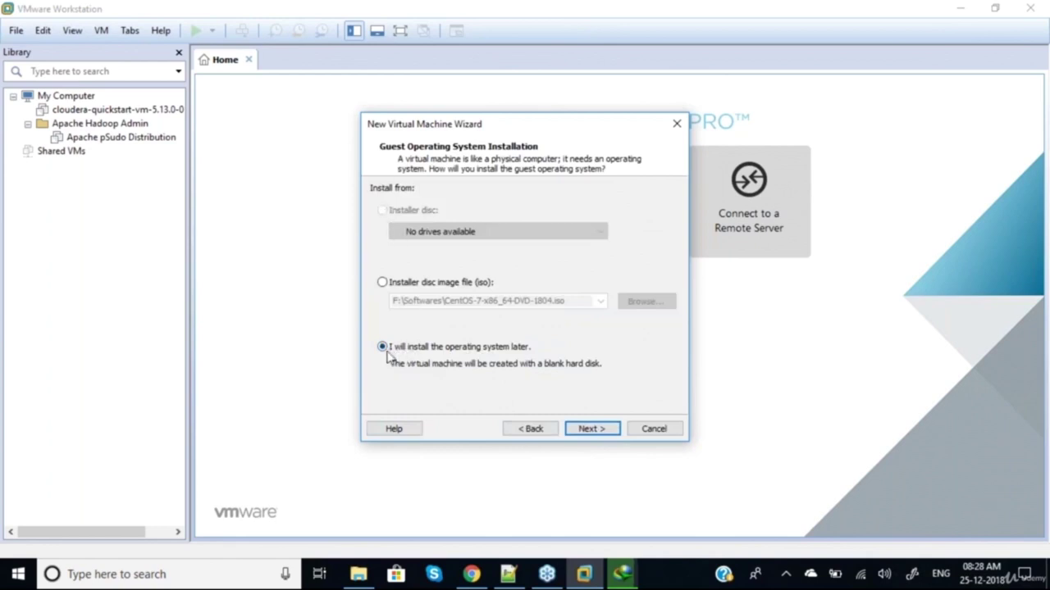
left_click(597, 430)
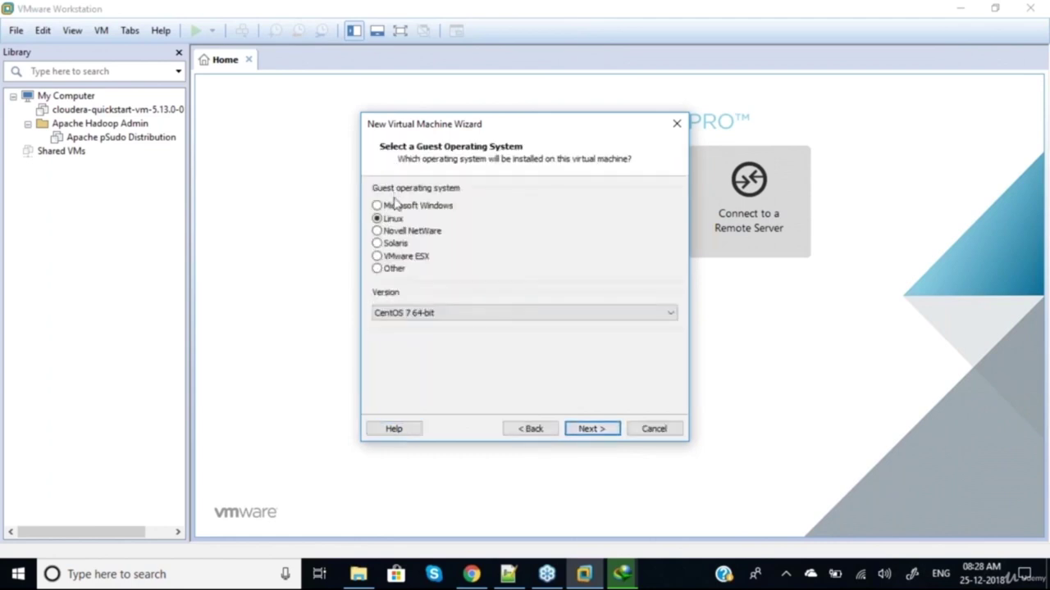
left_click(462, 314)
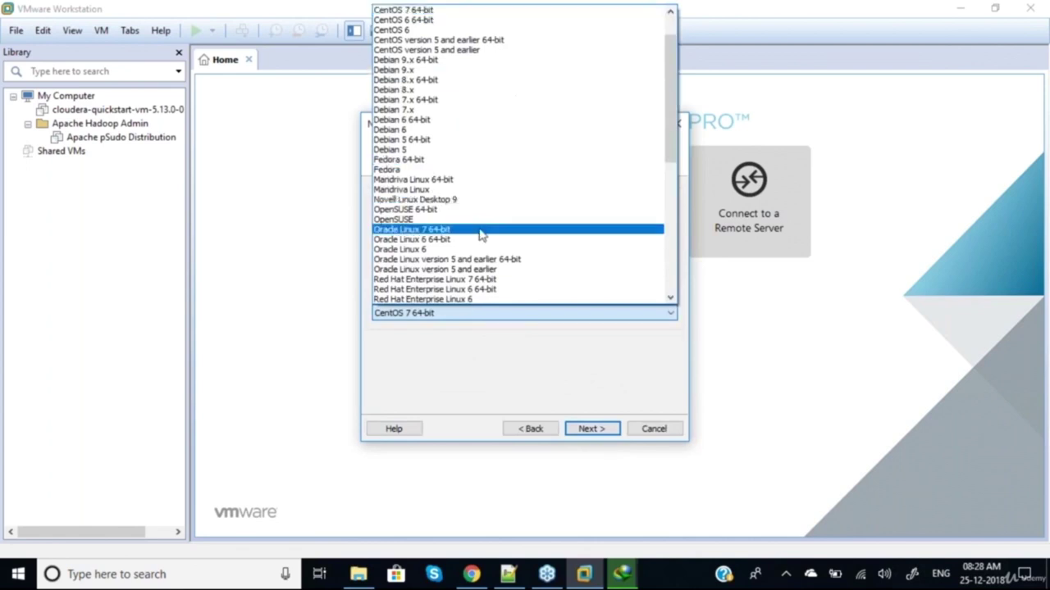
left_click(402, 12)
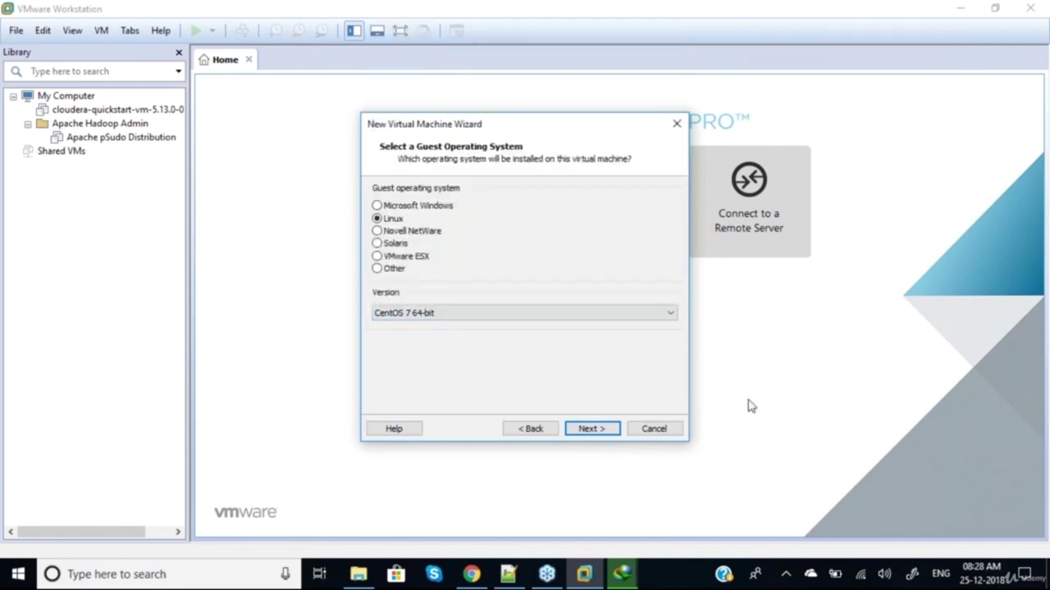
left_click(572, 432)
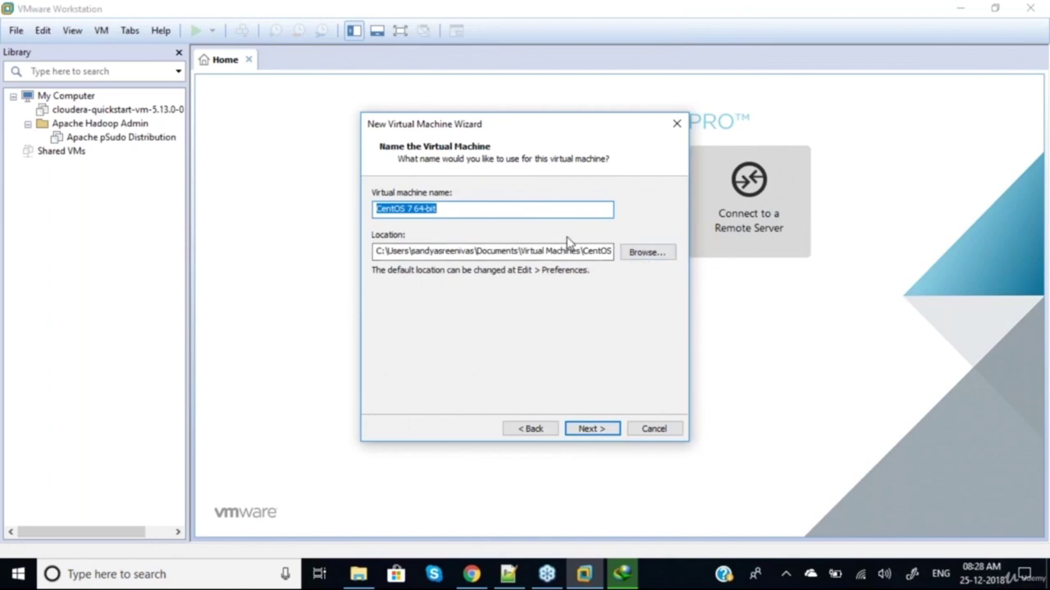
Name the VM 'base' and browse to F:\Softwares\VM\VMWare as the storage folder.
type("base")
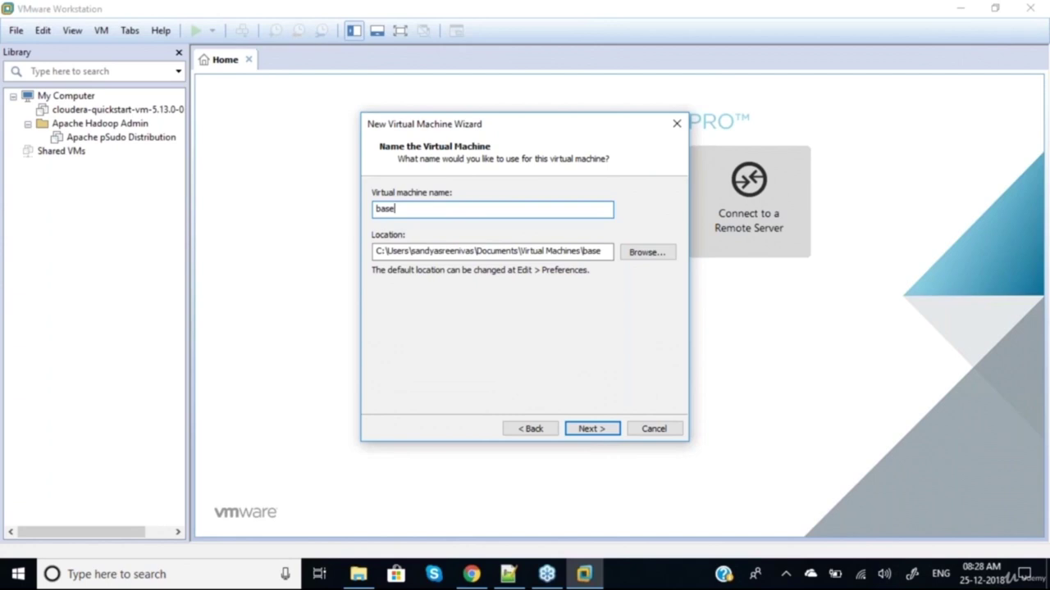
left_click(647, 252)
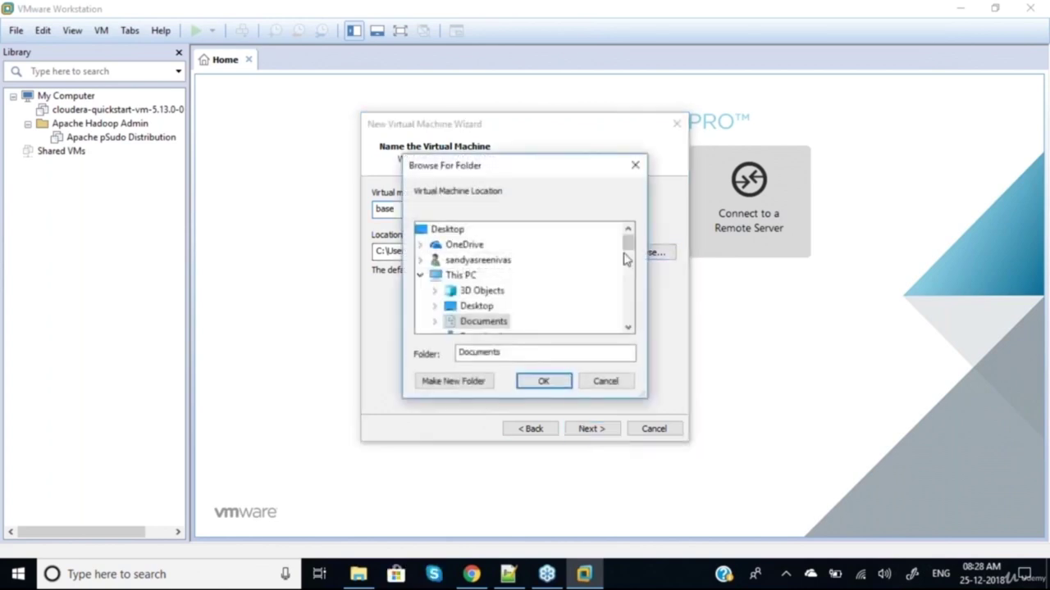
left_click_drag(629, 248, 631, 263)
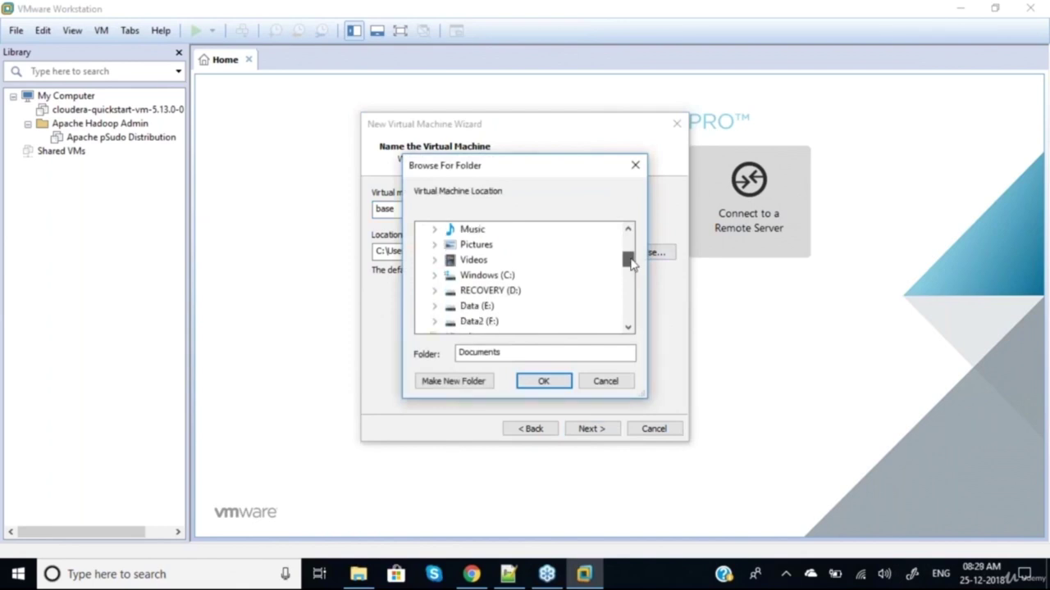
left_click_drag(631, 262, 632, 270)
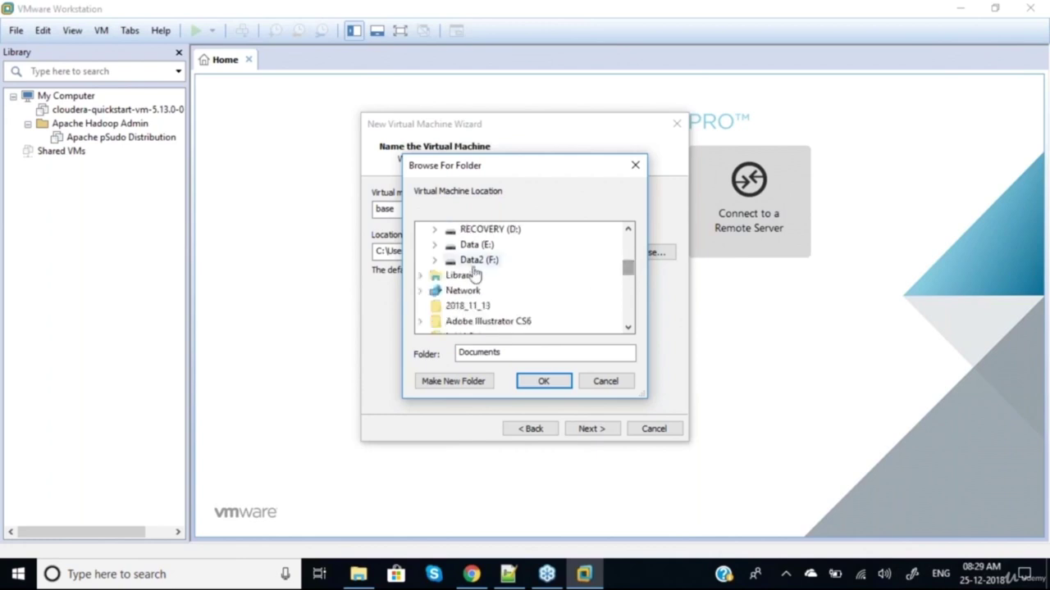
left_click(435, 261)
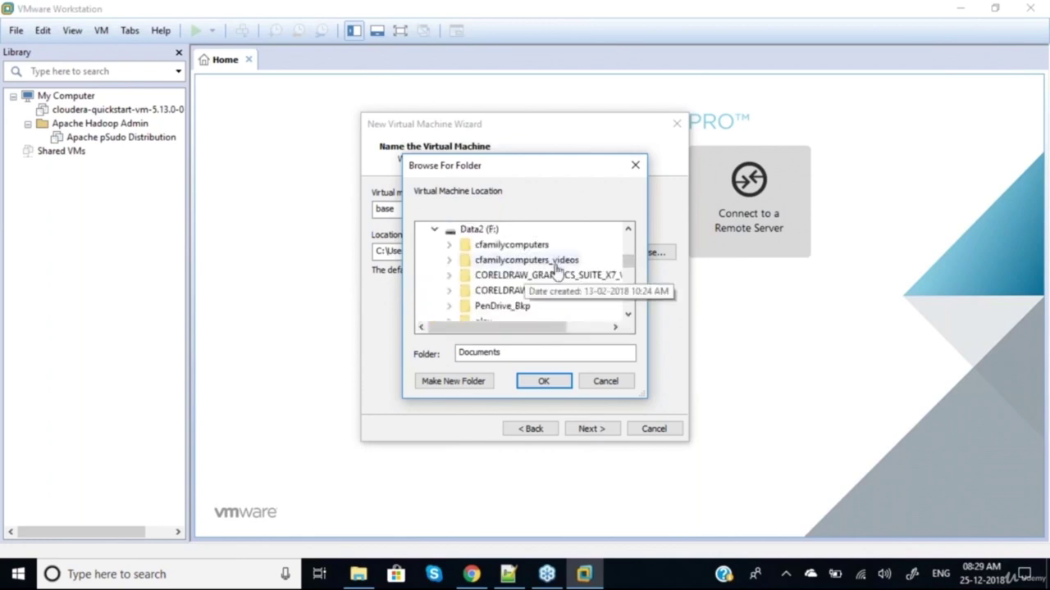
scroll(581, 283, "down", 3)
left_click(449, 260)
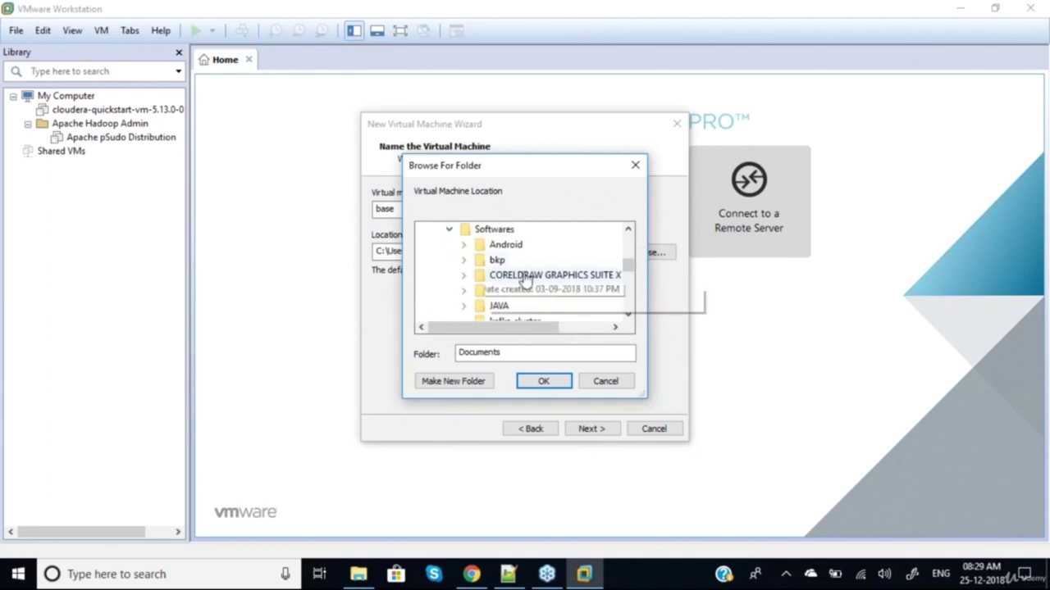
scroll(610, 260, "down", 3)
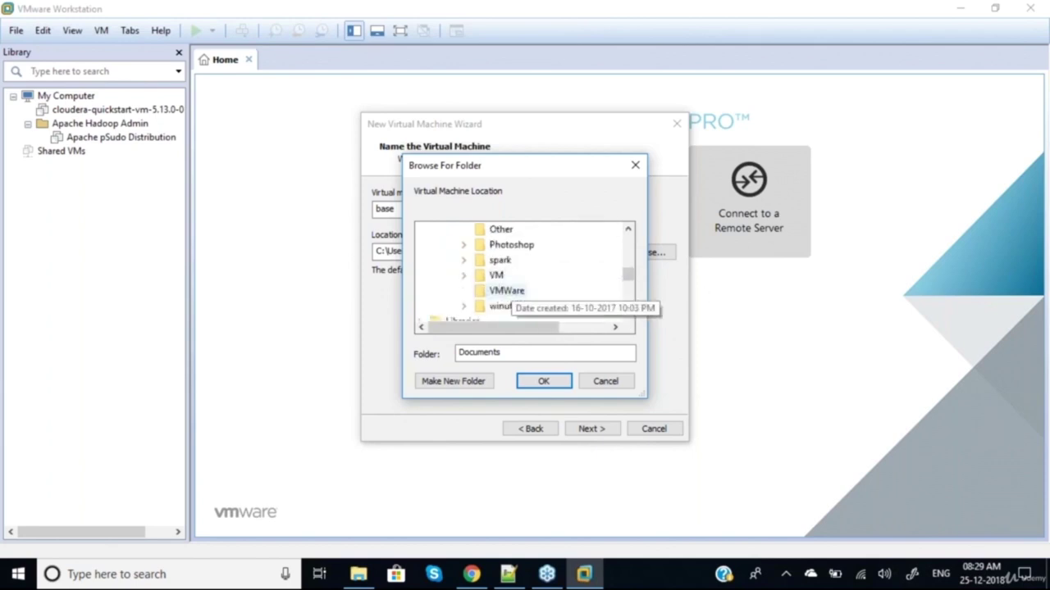
left_click(464, 291)
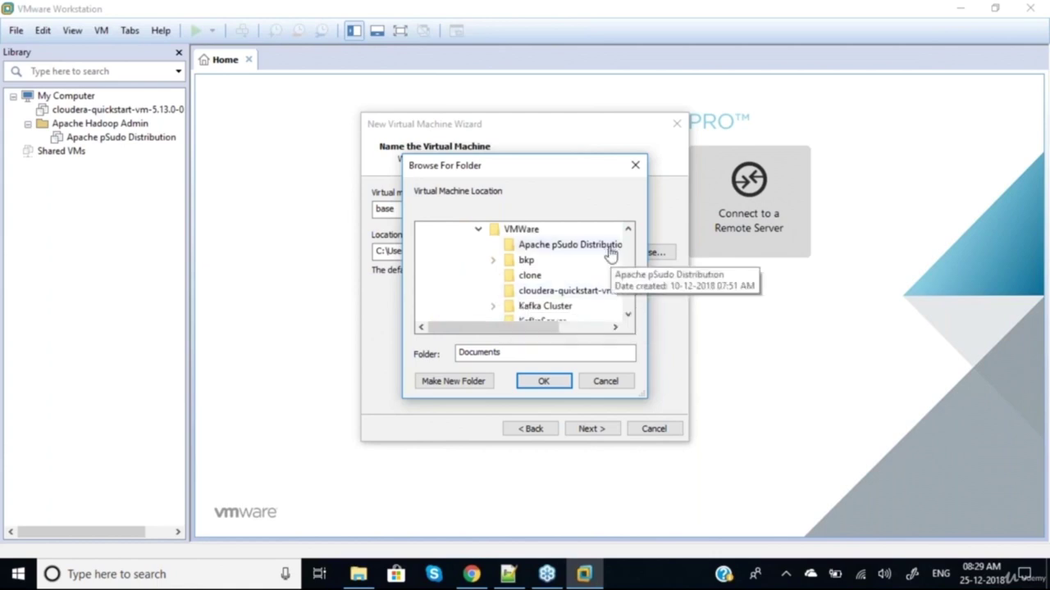
left_click(589, 299)
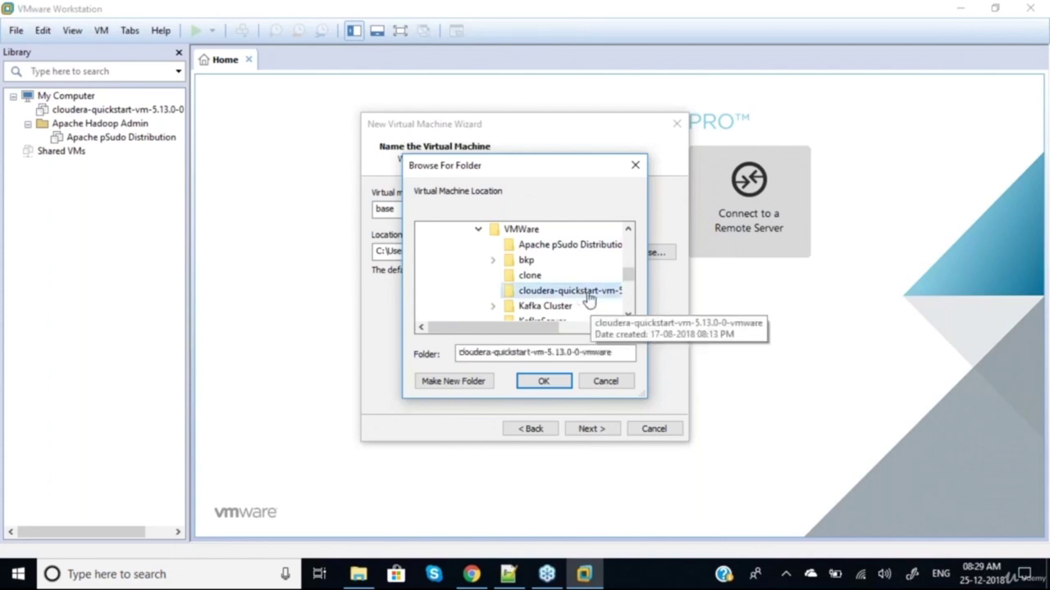
scroll(608, 314, "down", 1)
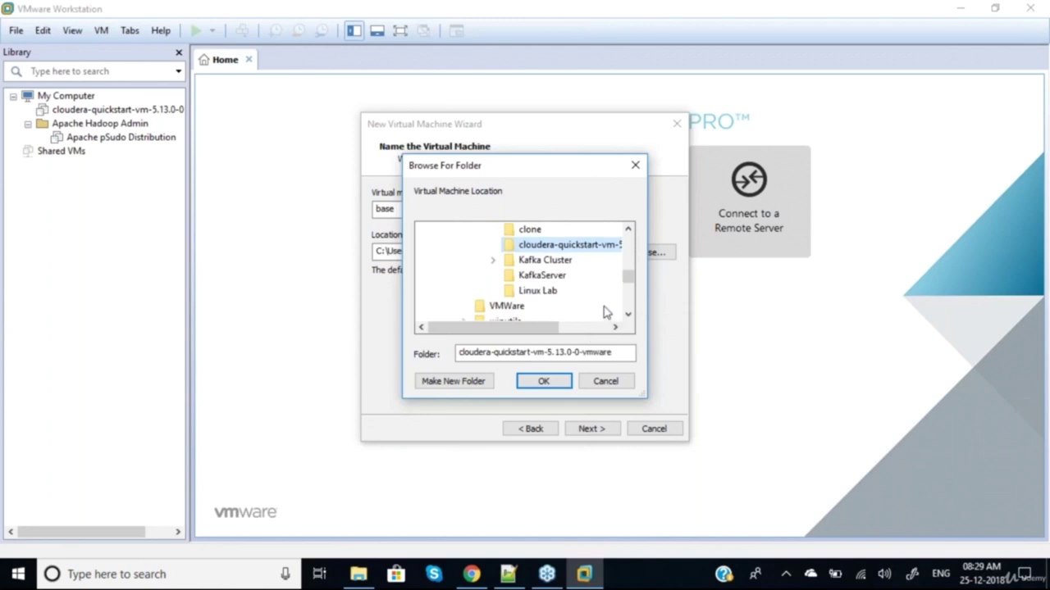
scroll(605, 311, "up", 2)
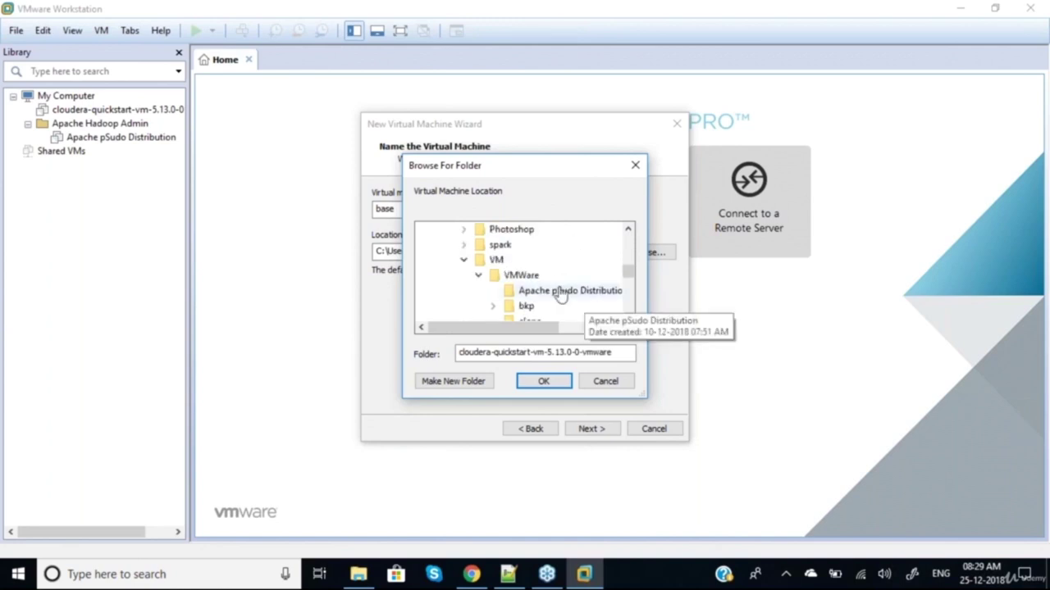
left_click(522, 275)
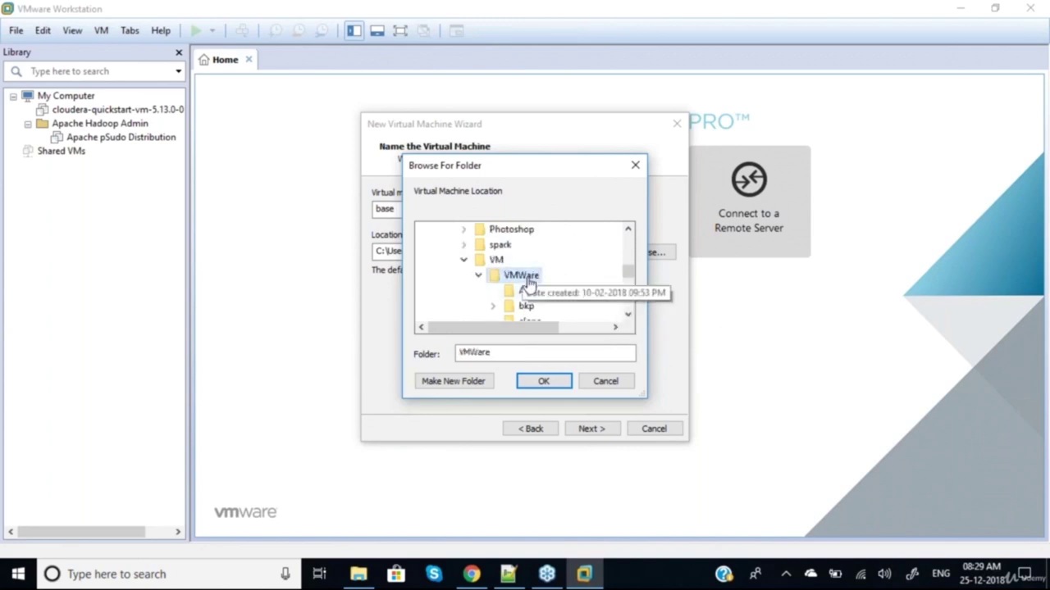
Make new folders 'apache hadoop' and inside it 'base', and use that as the location.
left_click(455, 384)
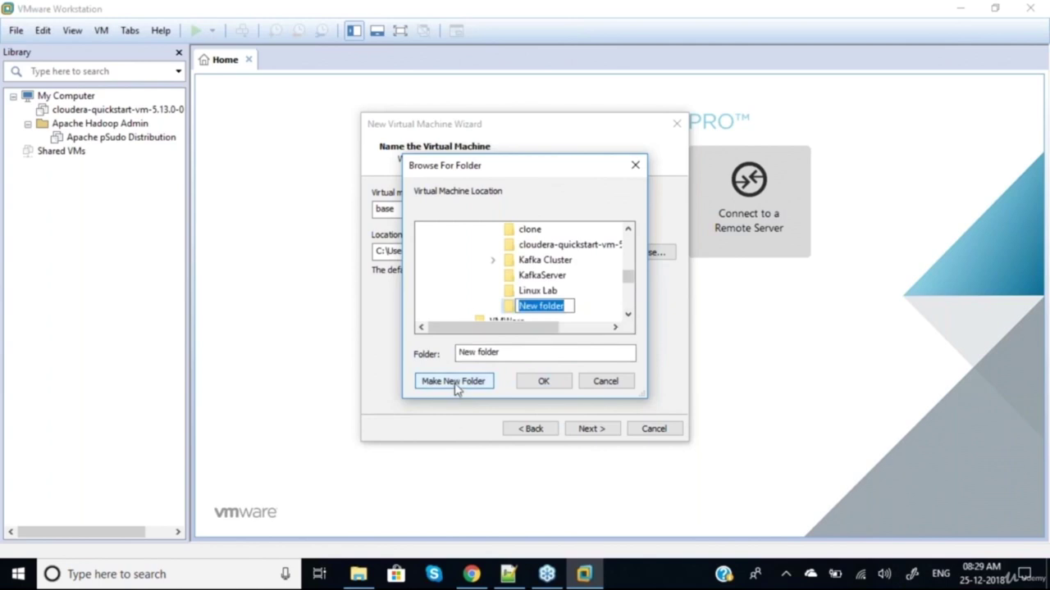
type("apach")
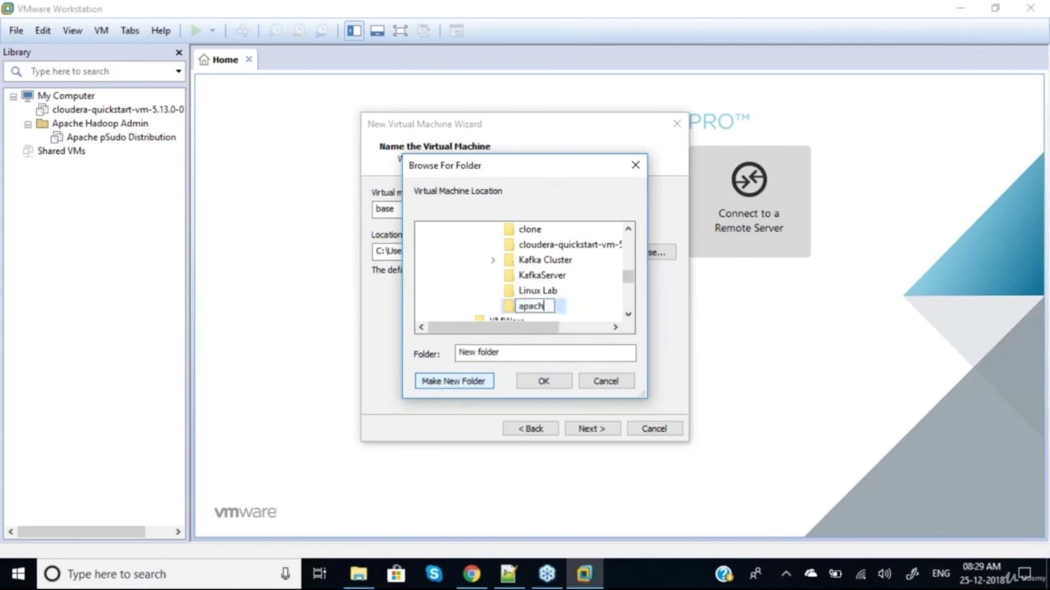
type("e hadoop")
left_click(591, 290)
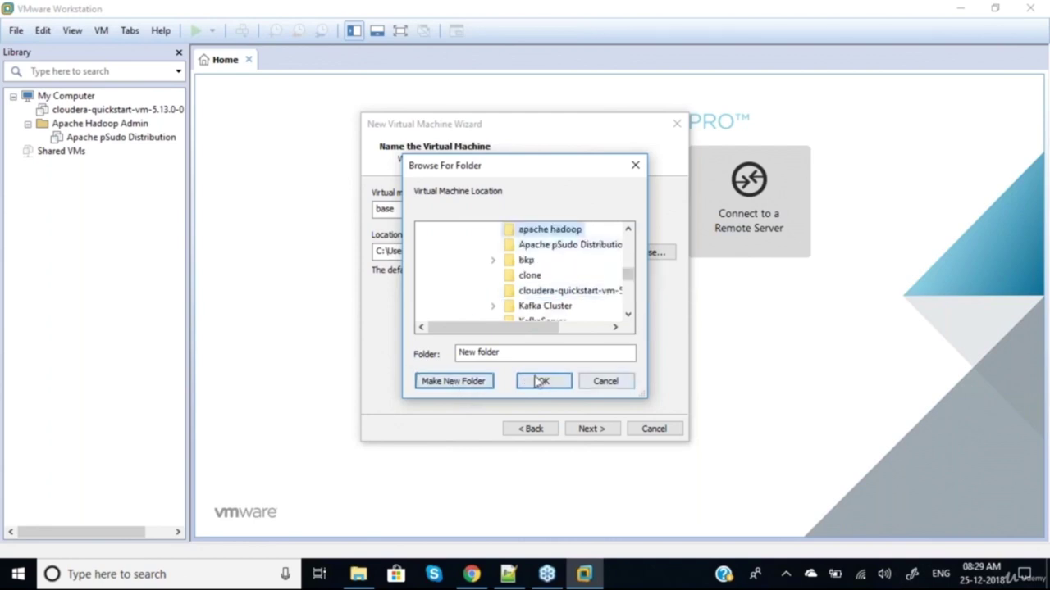
left_click(465, 385)
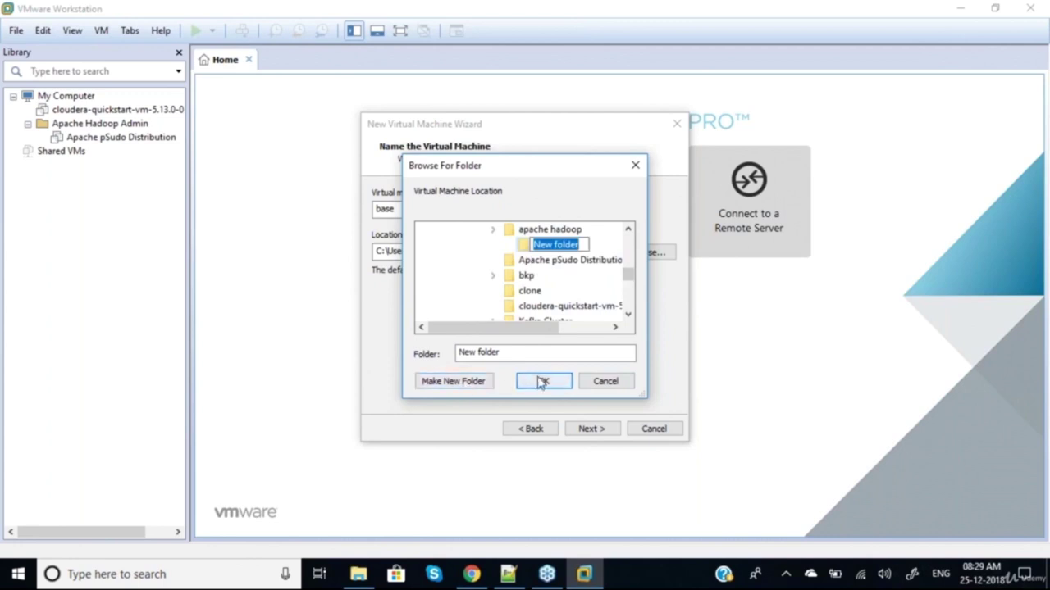
type("base")
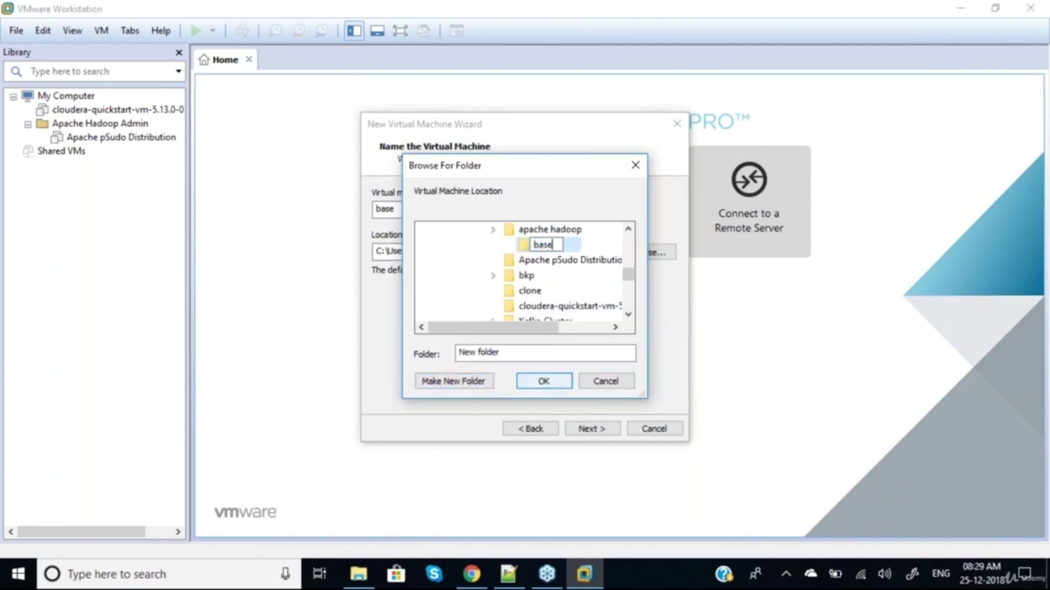
key("Return")
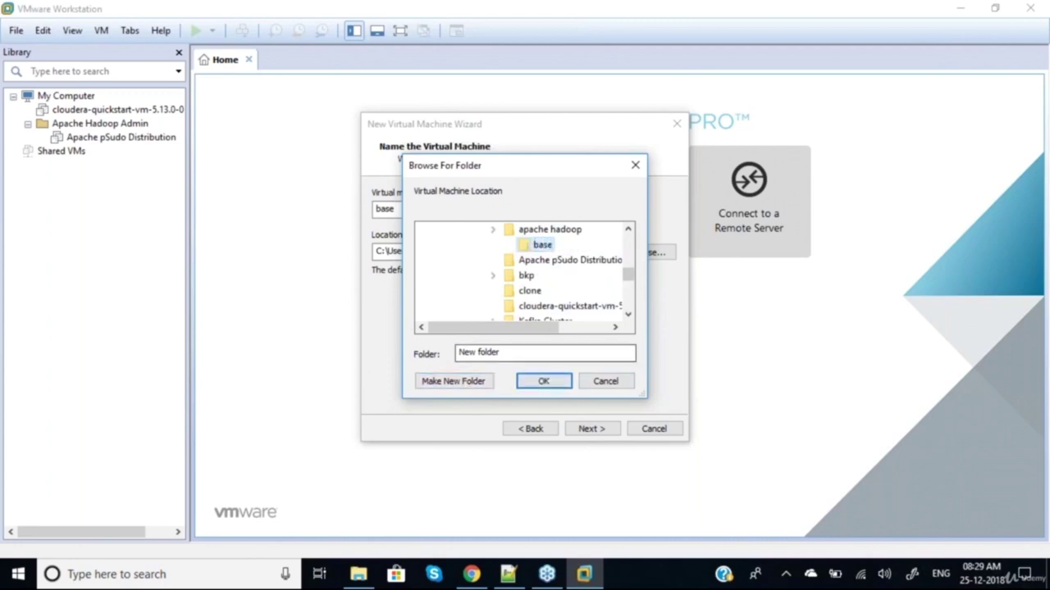
left_click(548, 383)
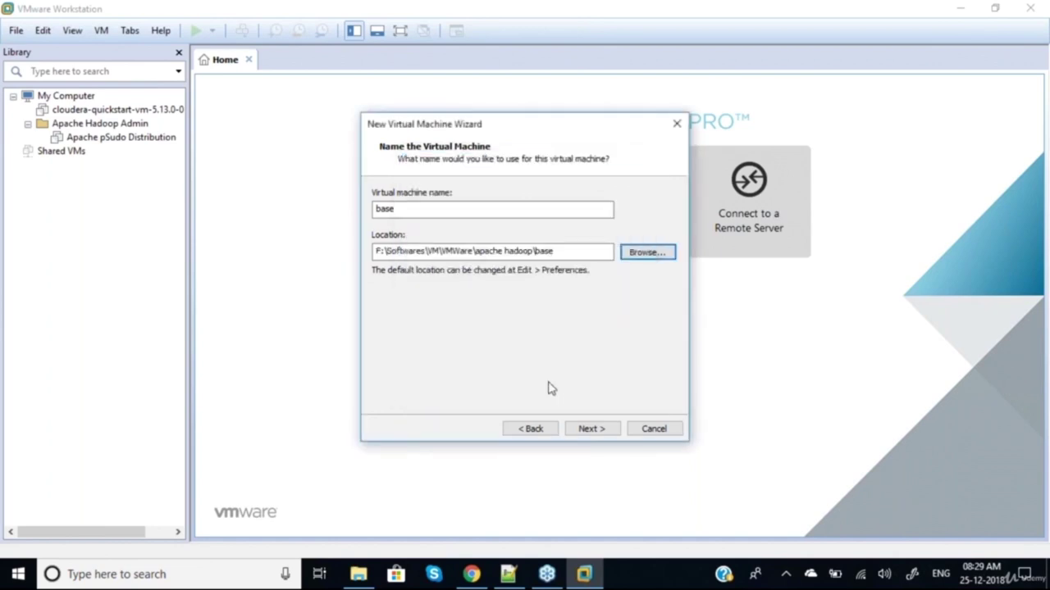
Accept the 20 GB split disk, leave the hardware unchanged, and finish creating 'base'.
left_click(589, 433)
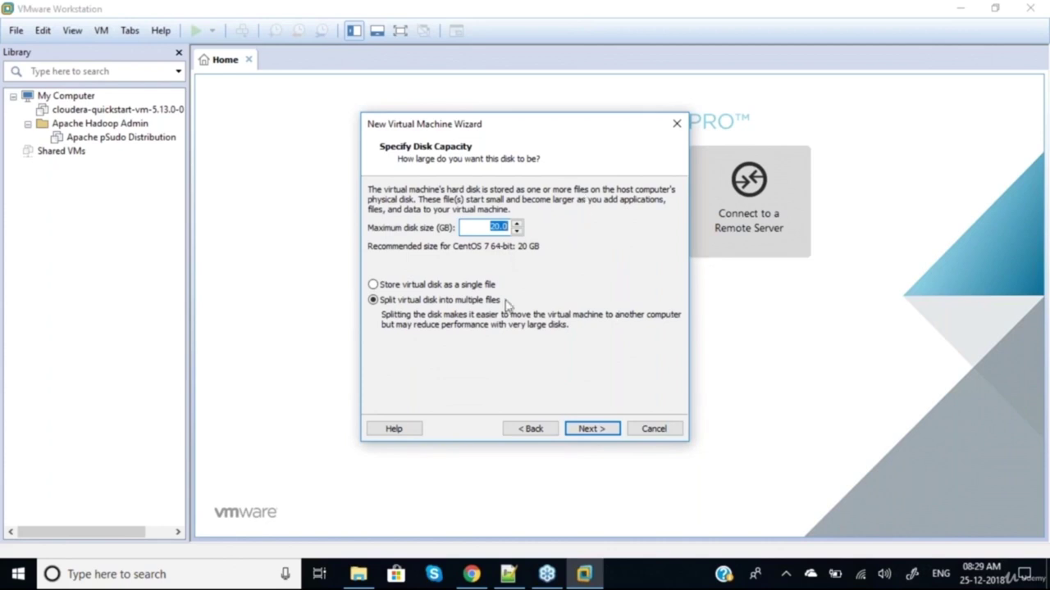
left_click(604, 432)
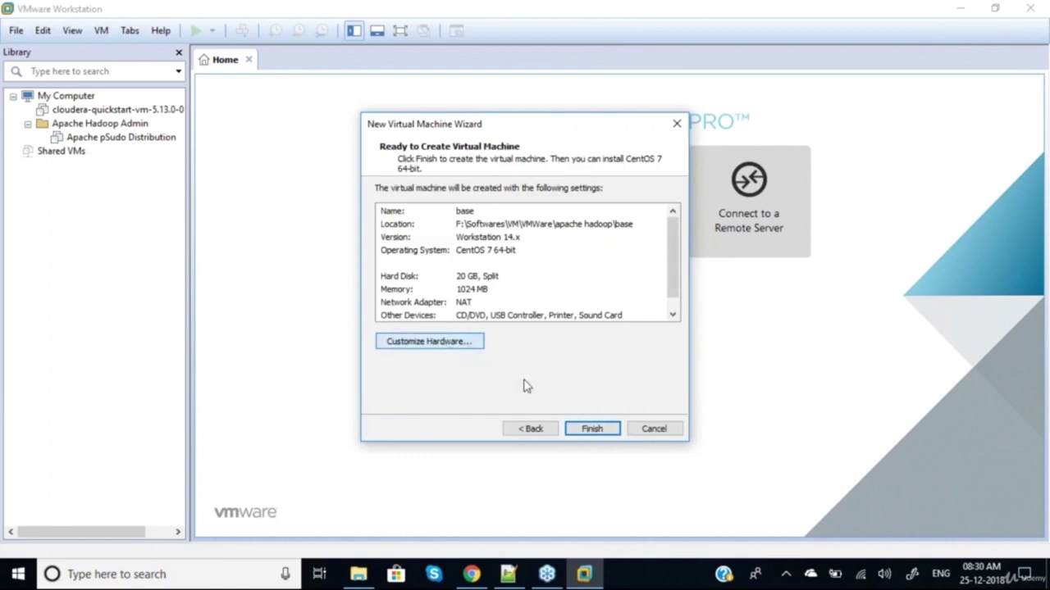
left_click(428, 341)
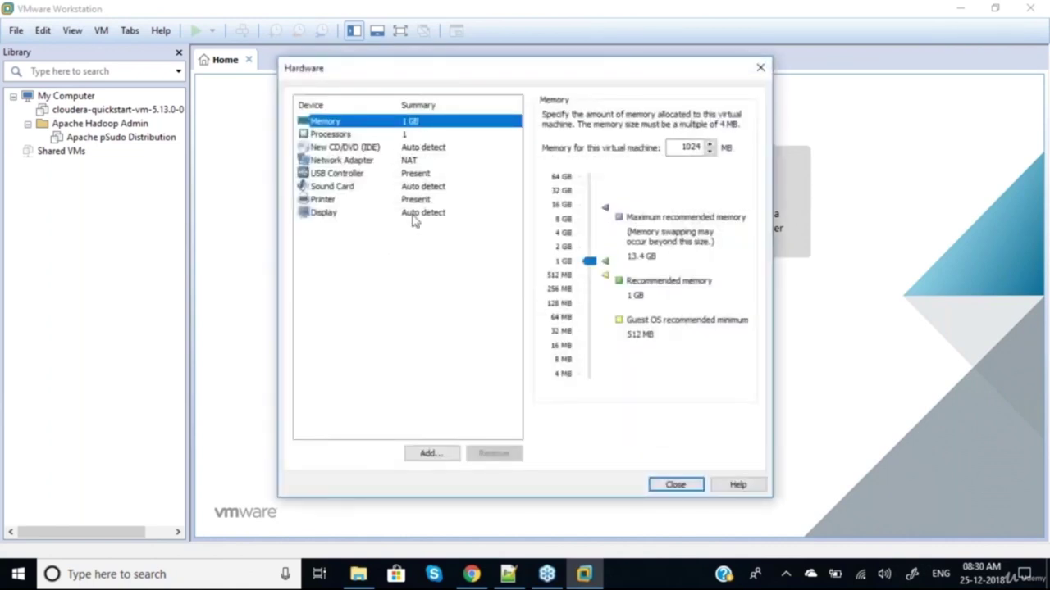
left_click(674, 485)
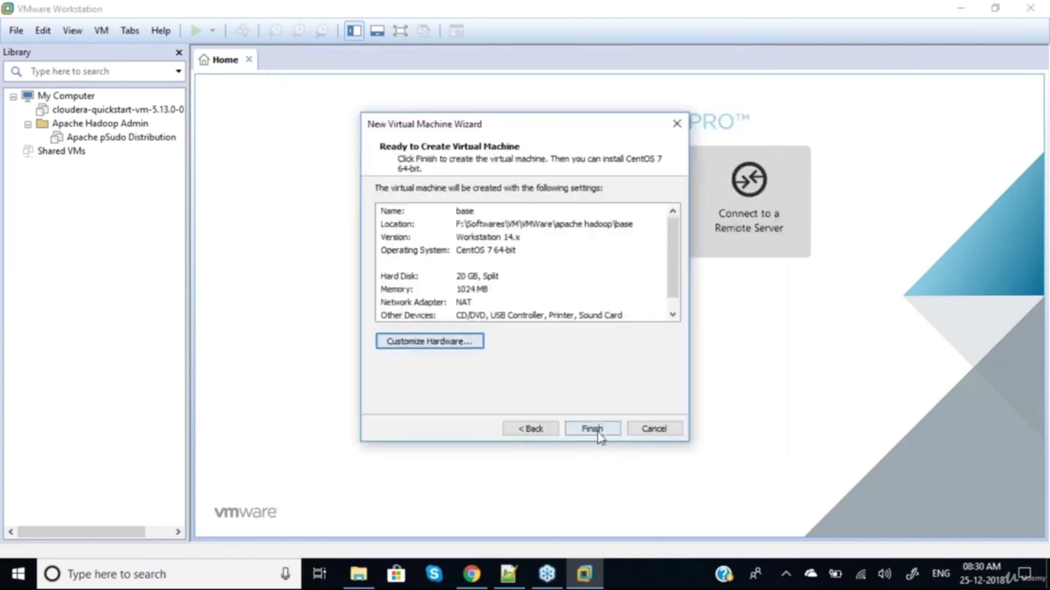
left_click(596, 435)
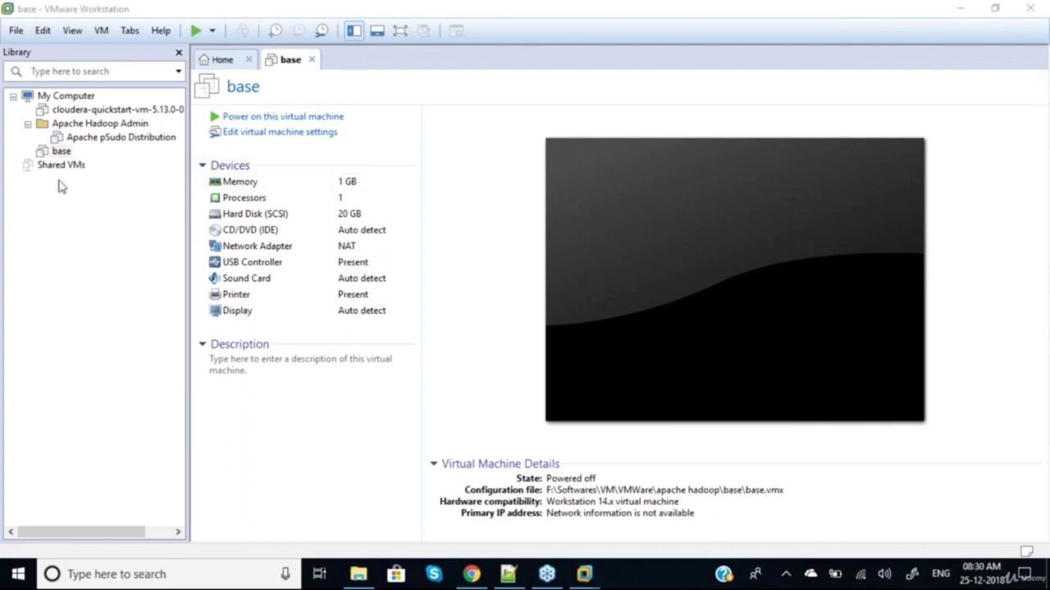
Drag 'base' into the Apache Hadoop Admin library folder and open its virtual machine settings.
left_click_drag(62, 154, 90, 127)
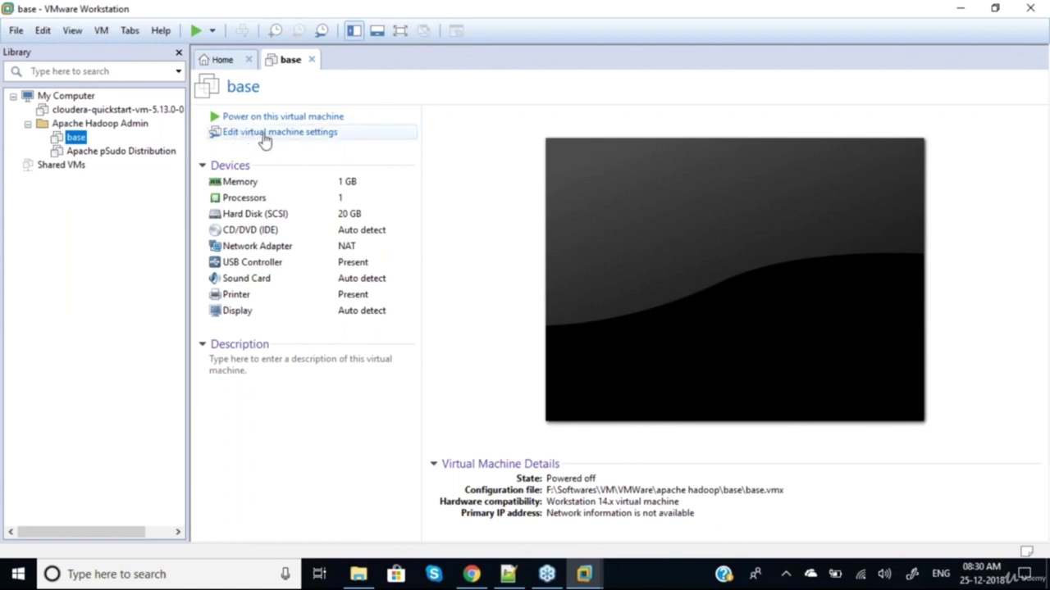
left_click(265, 139)
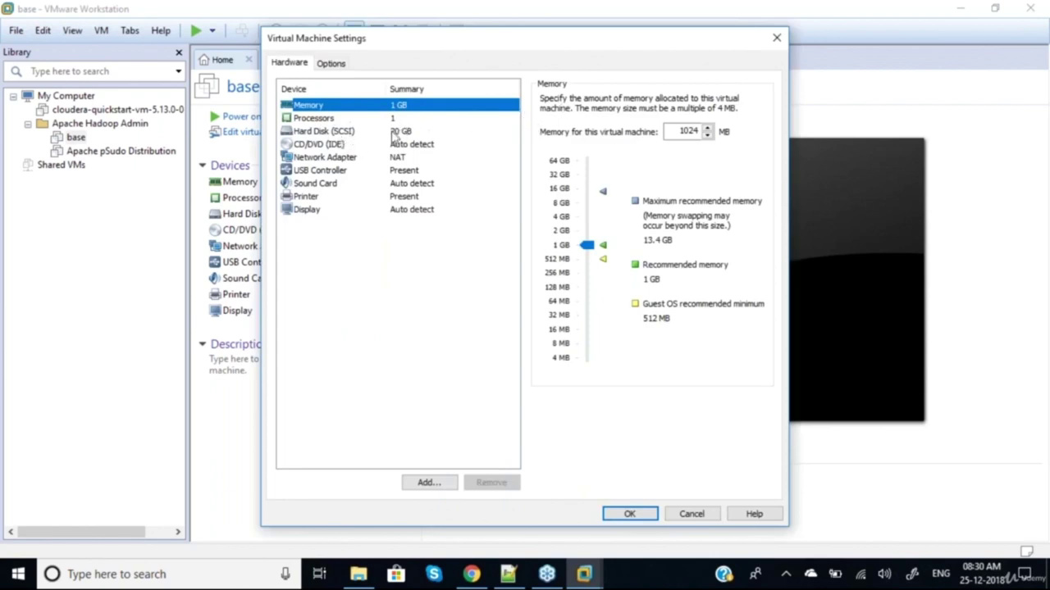
Point CD/DVD (IDE) at the ISO image F:\Softwares\CentOS-7-x86_64-Minimal-1810.iso.
left_click(318, 145)
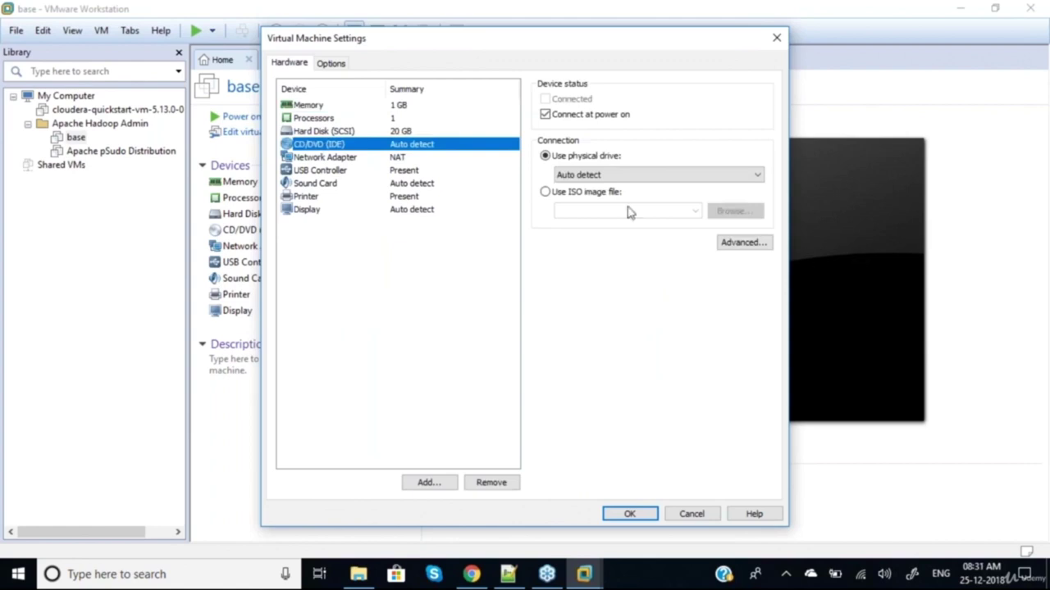
left_click(546, 193)
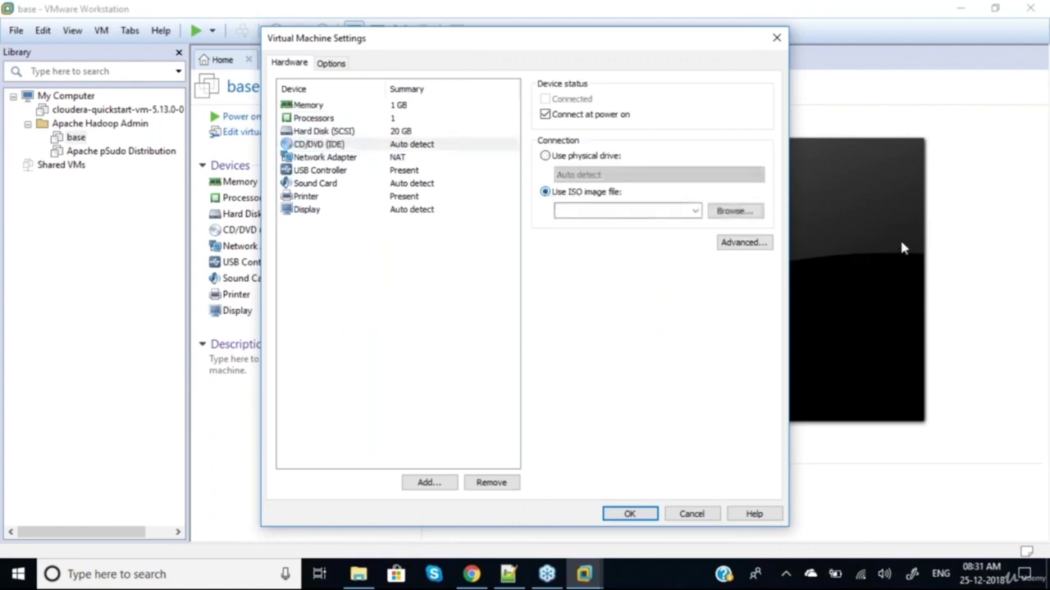
left_click(748, 215)
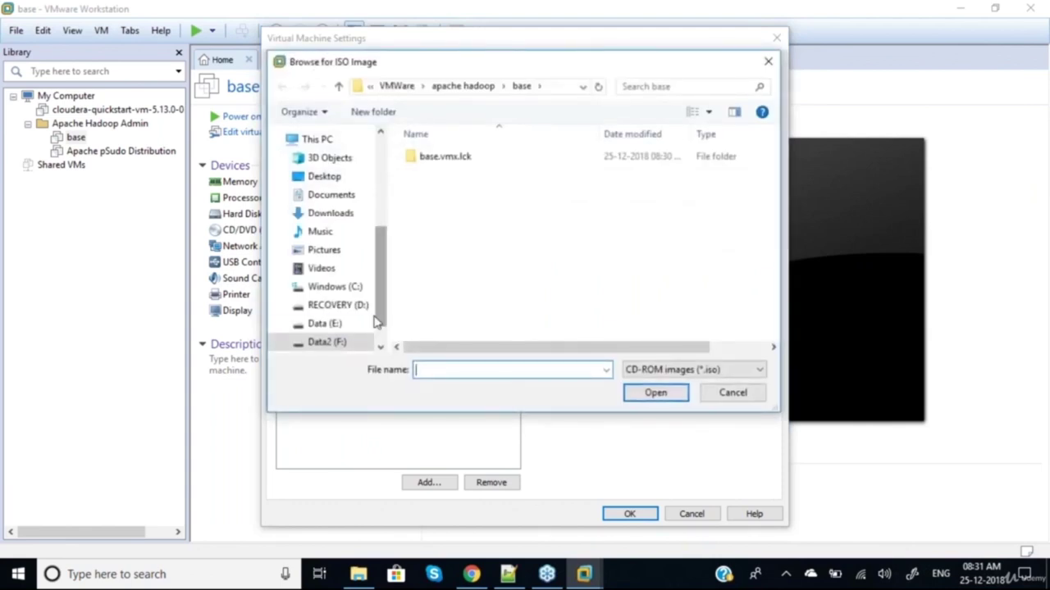
left_click(338, 343)
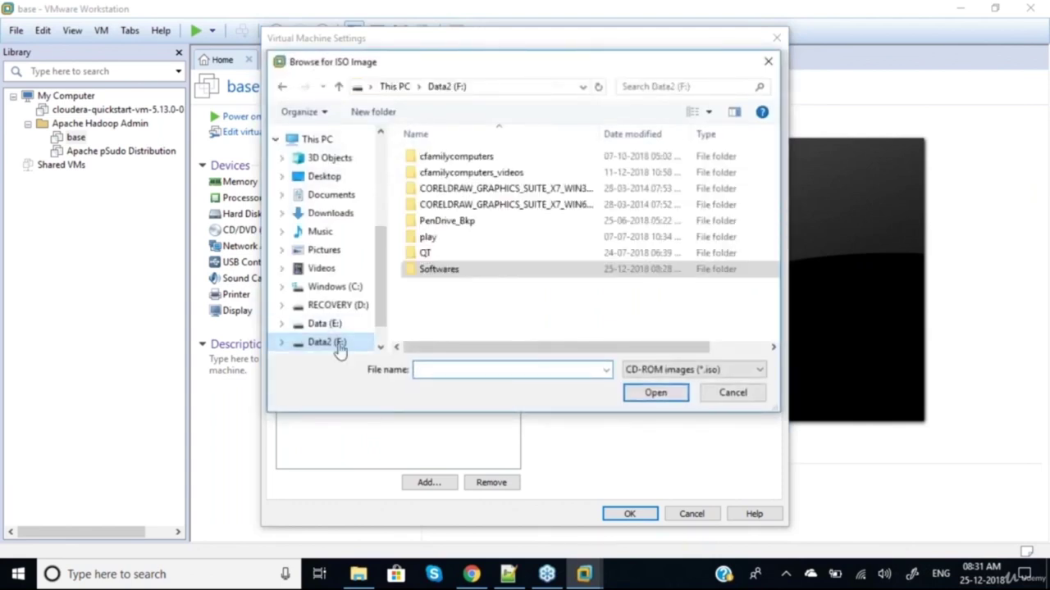
double_click(449, 270)
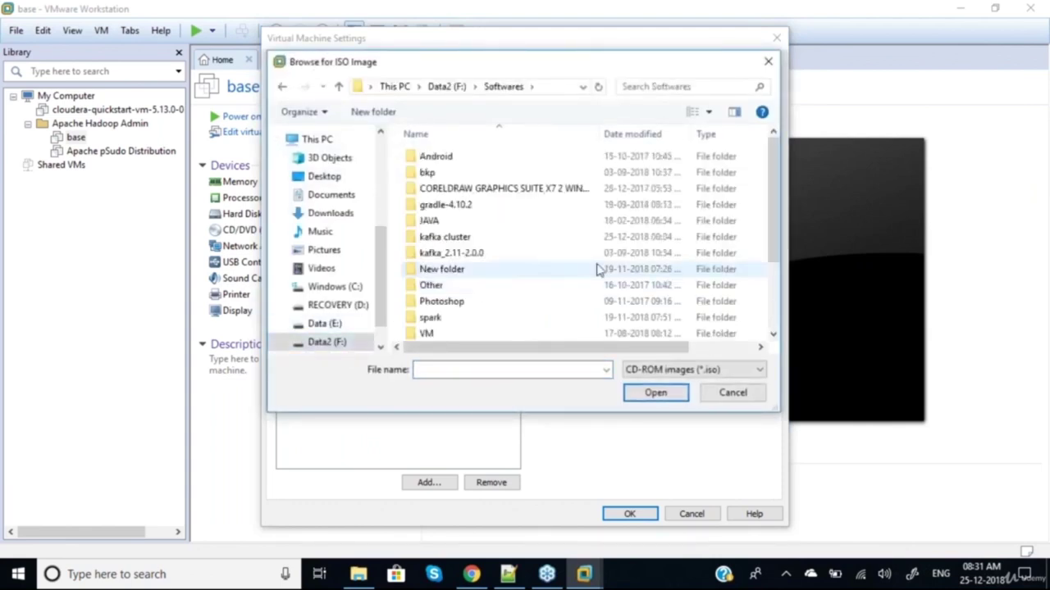
scroll(598, 271, "down", 2)
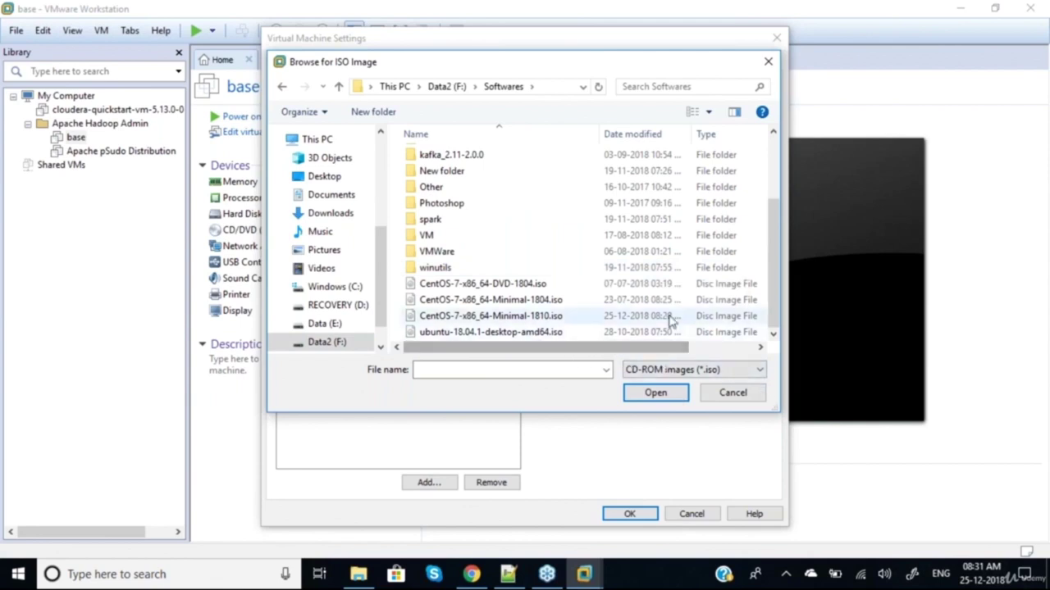
left_click(497, 317)
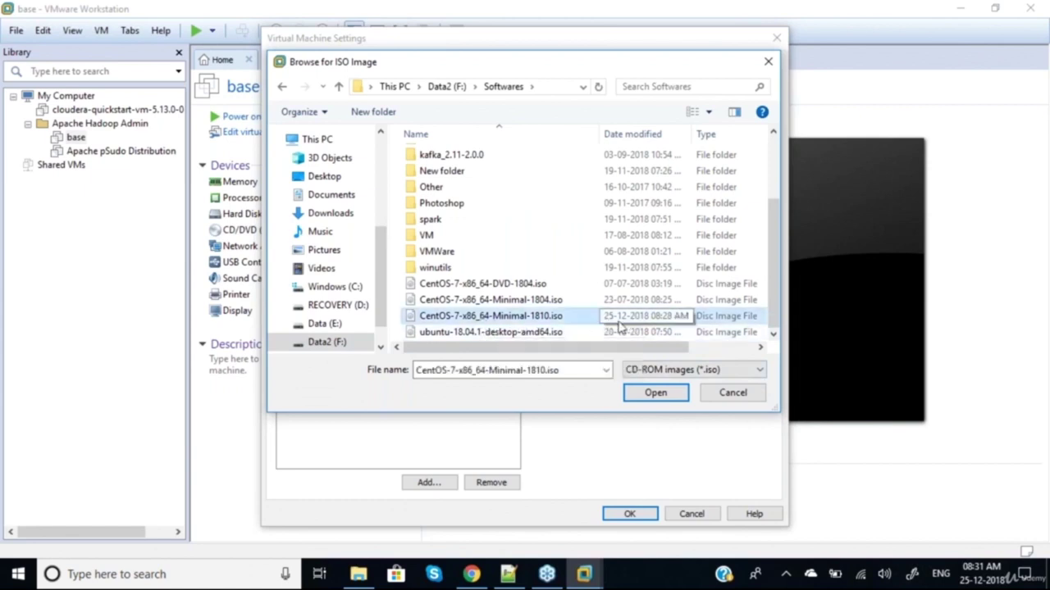
left_click(566, 318)
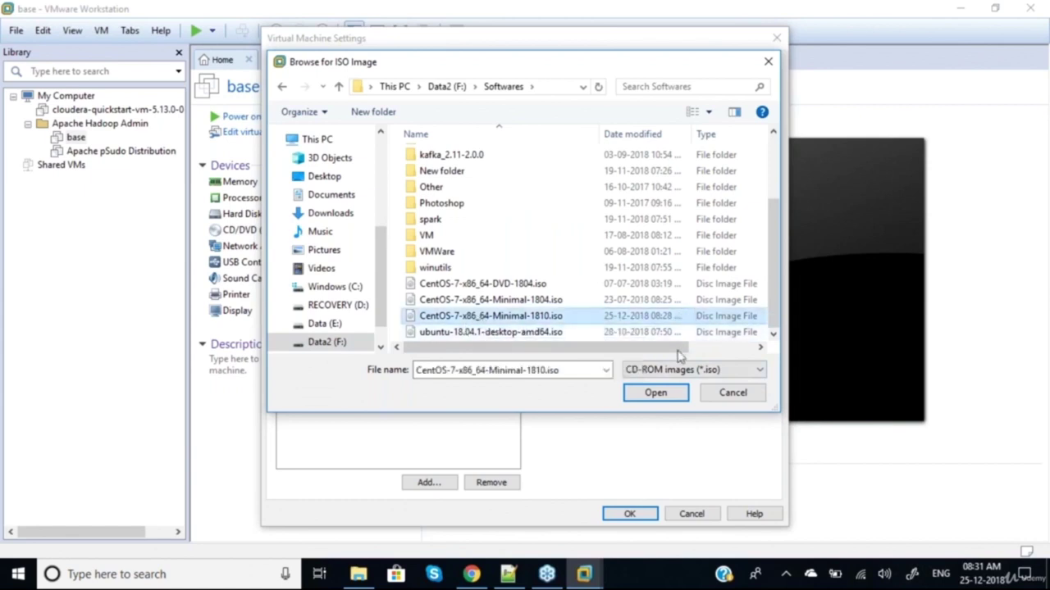
left_click(655, 395)
left_click(658, 396)
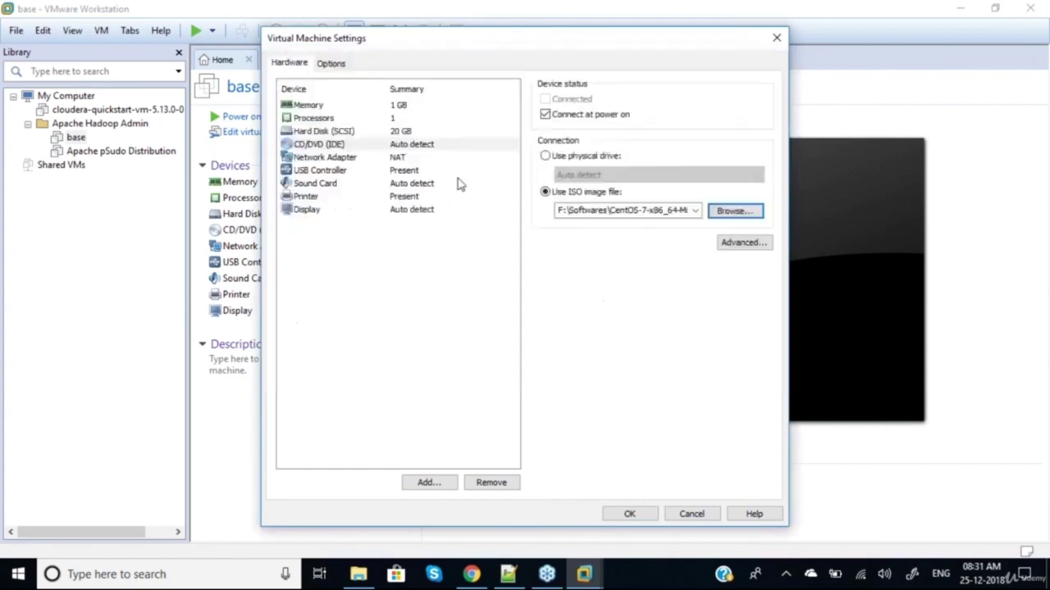
Set the base VM's Network Adapter to Bridged, save the settings, and power it on.
left_click(324, 158)
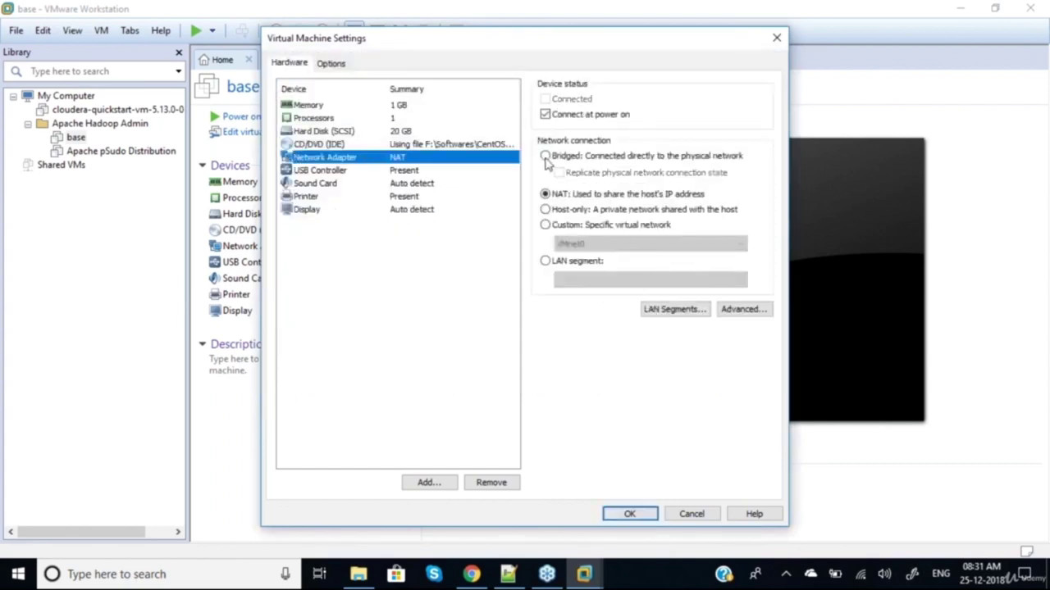
left_click(547, 158)
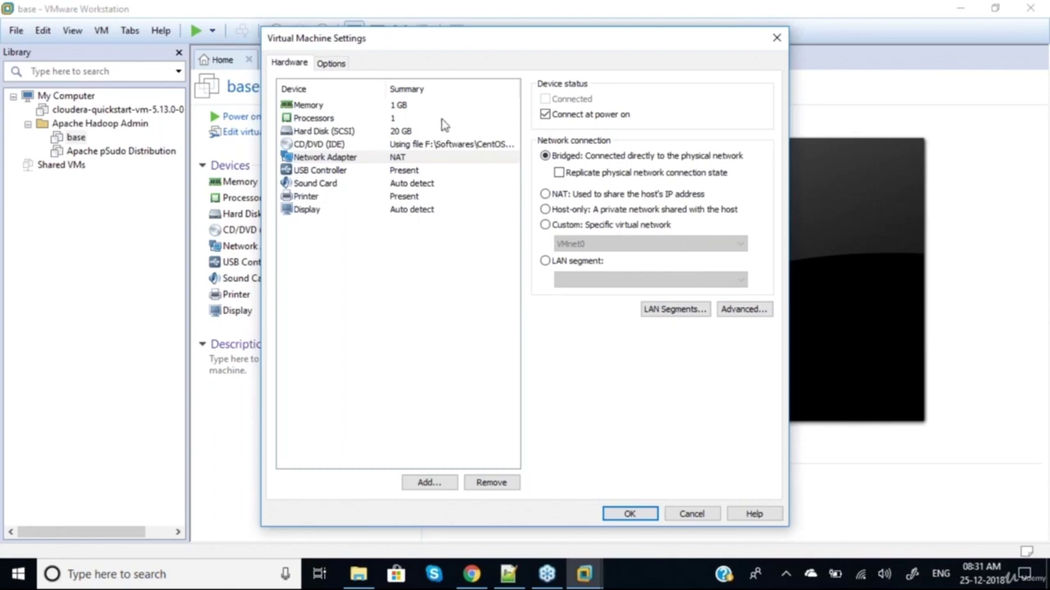
left_click(392, 108)
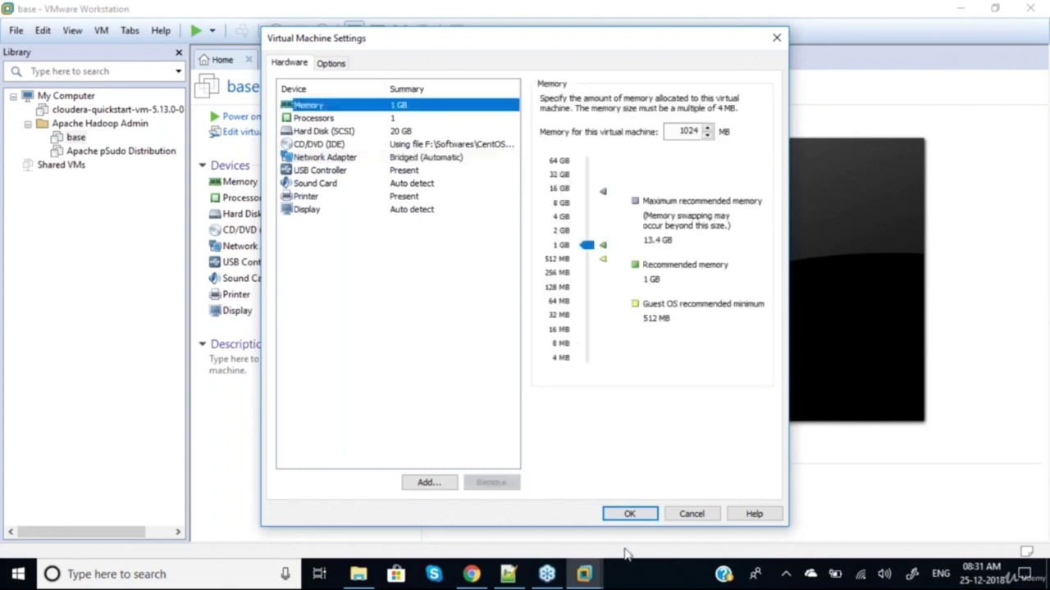
left_click(630, 514)
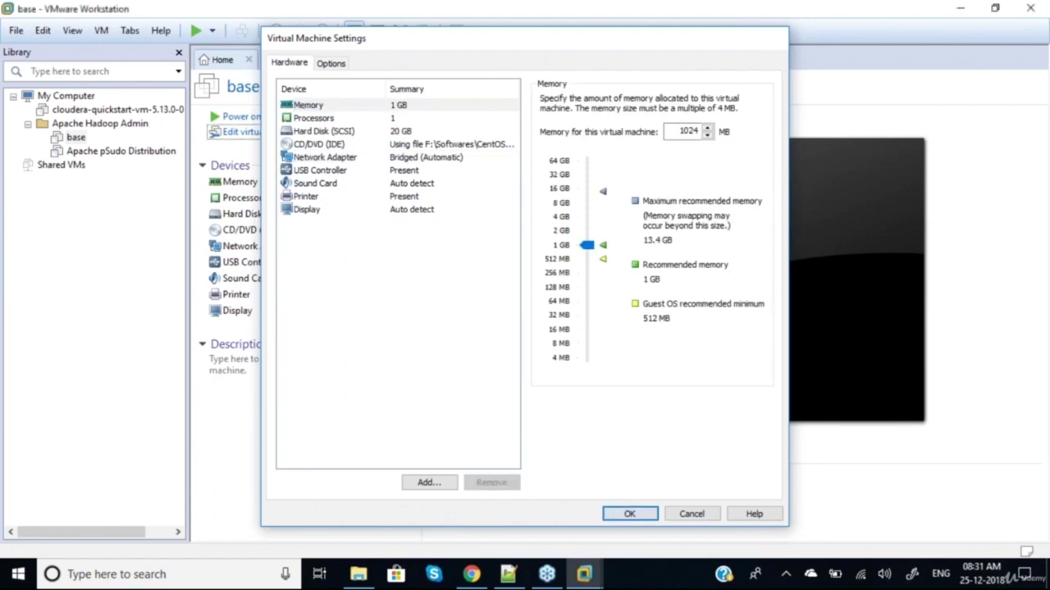
left_click(280, 117)
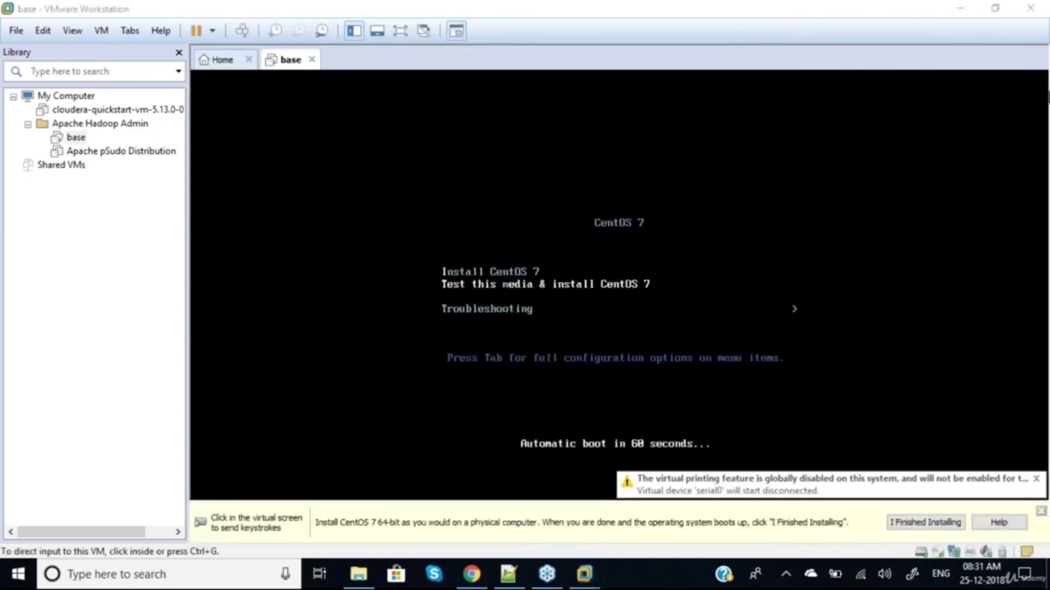
Choose 'Install CentOS 7' from the boot menu and continue with English (United States).
left_click(616, 264)
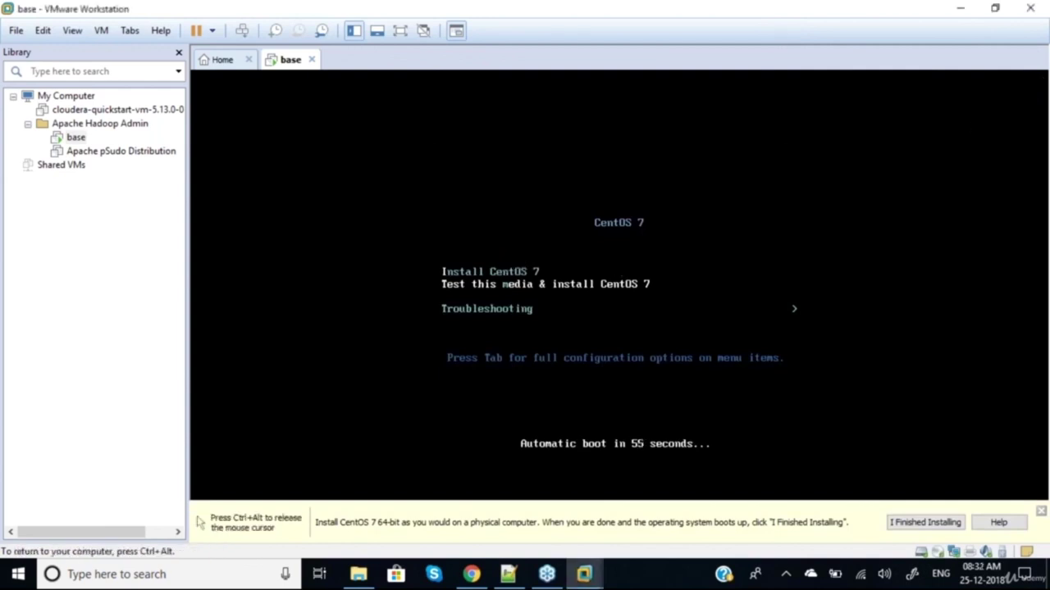
key("Up")
key("Return")
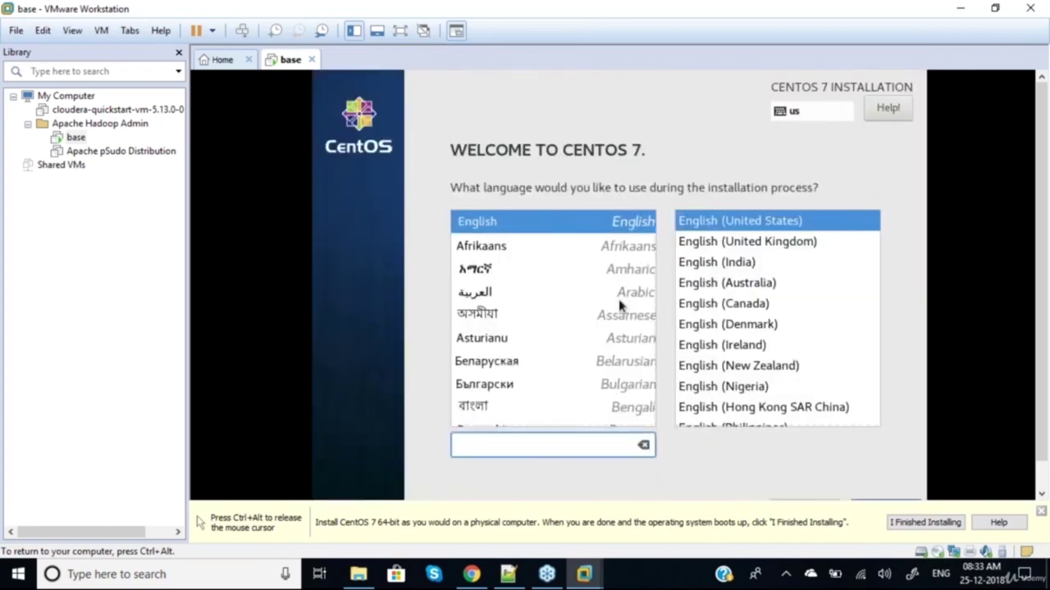
key("ctrl+alt")
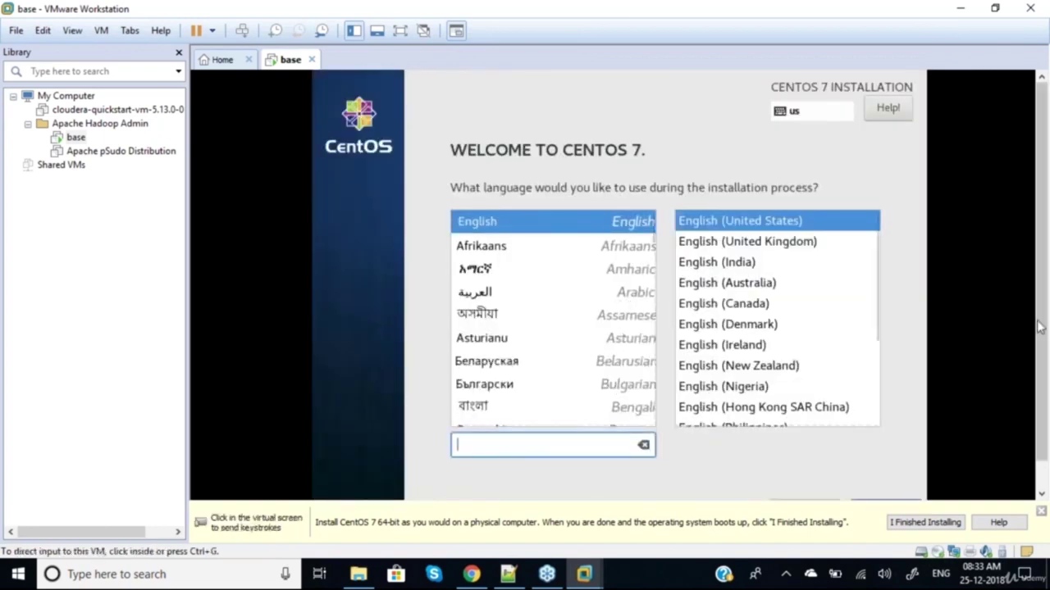
scroll(1040, 361, "down", 2)
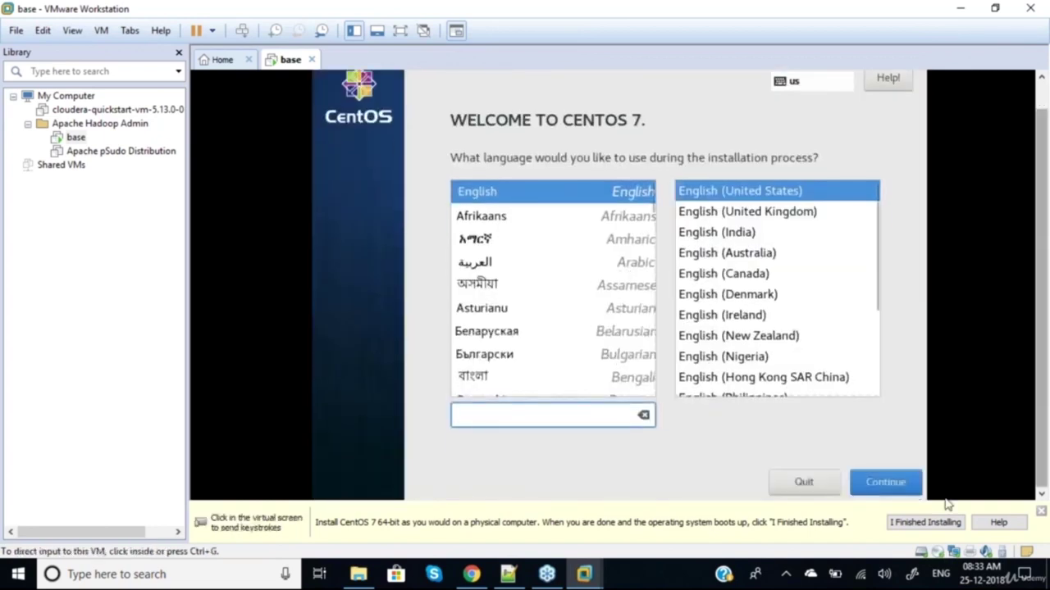
left_click(947, 497)
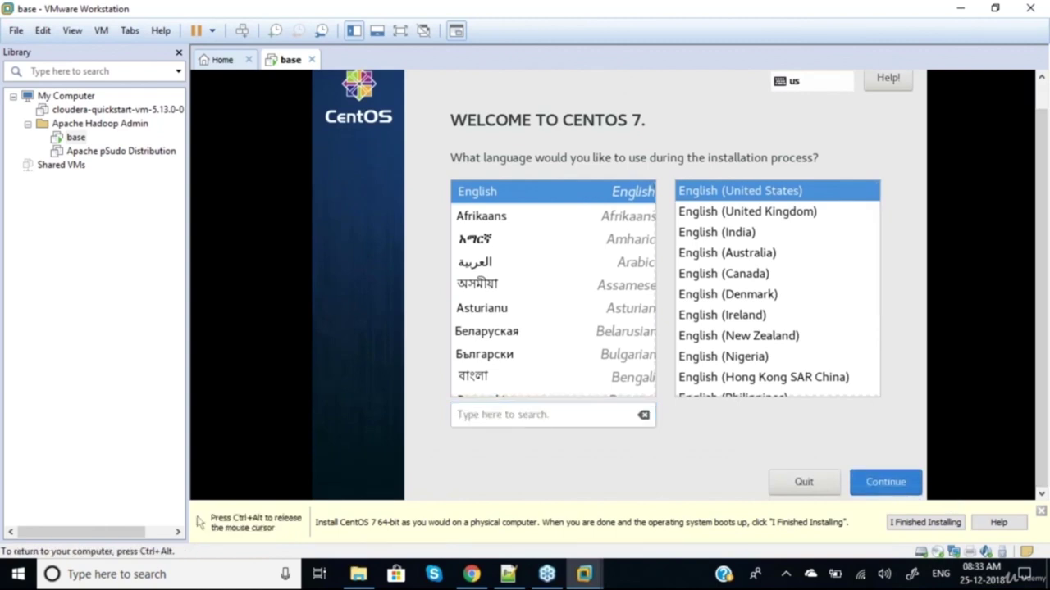
key("ctrl+alt")
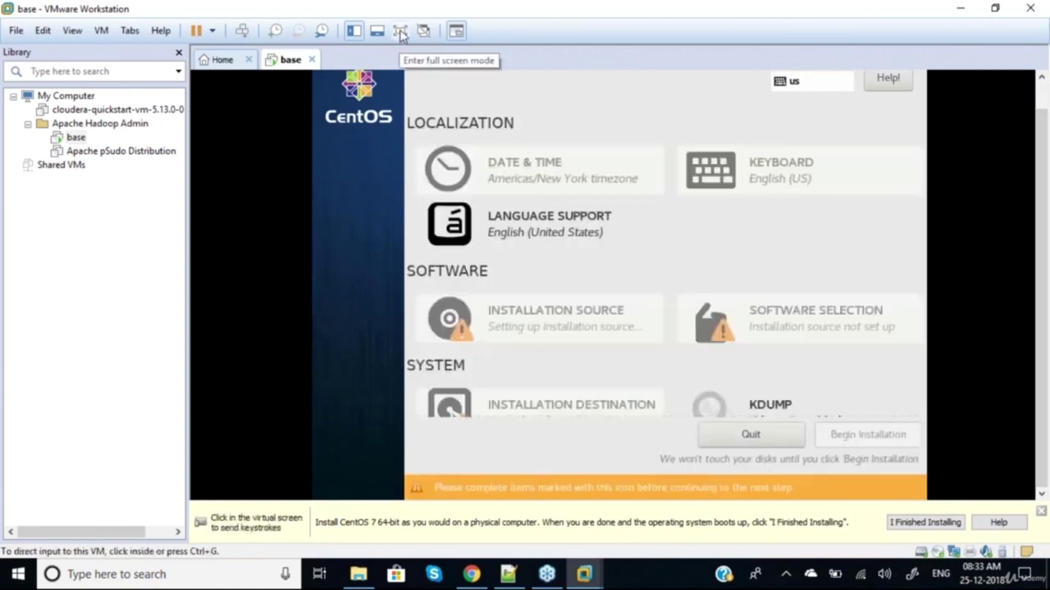
Switch the VM to full screen and set the installer time zone to Asia/Kolkata.
left_click(401, 33)
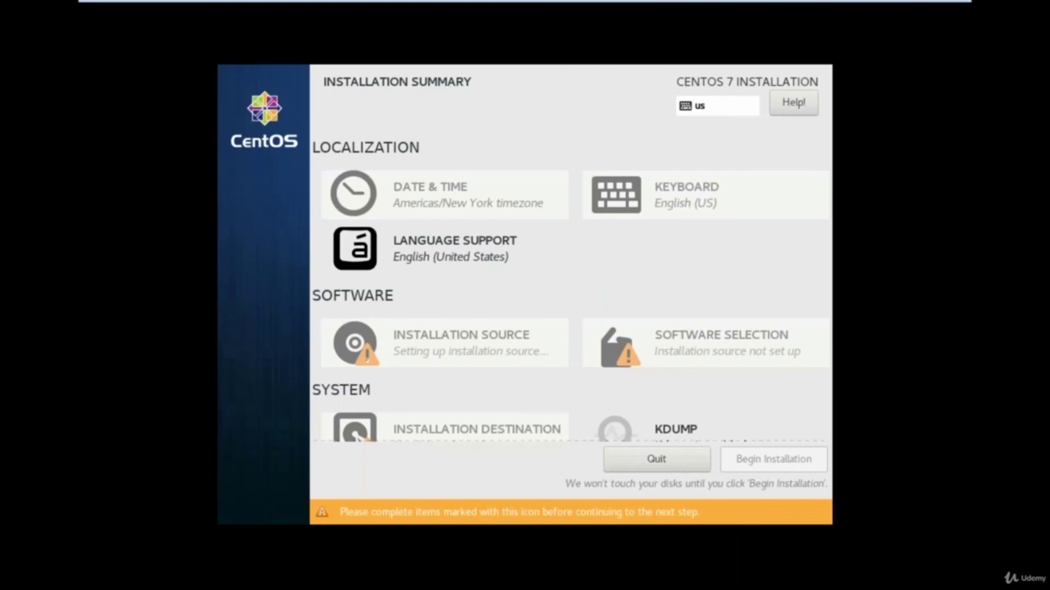
left_click(429, 194)
left_click(465, 214)
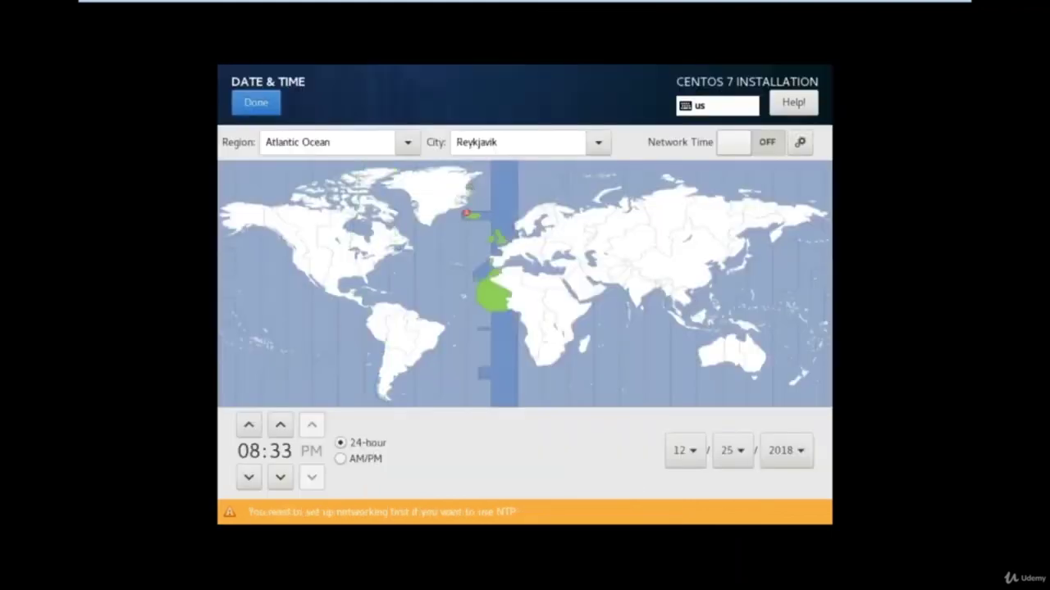
left_click(630, 268)
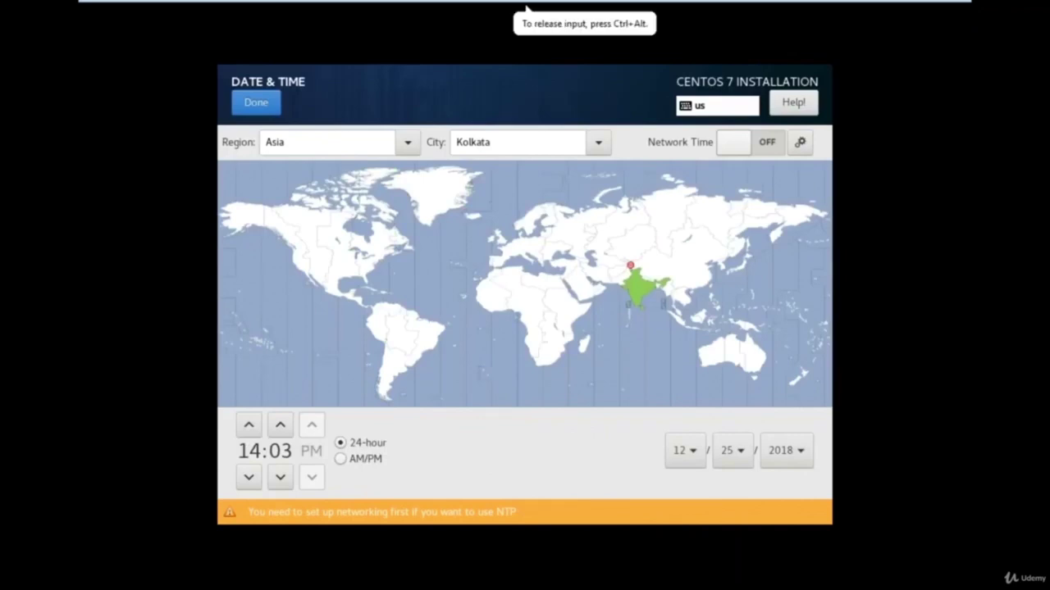
left_click(255, 103)
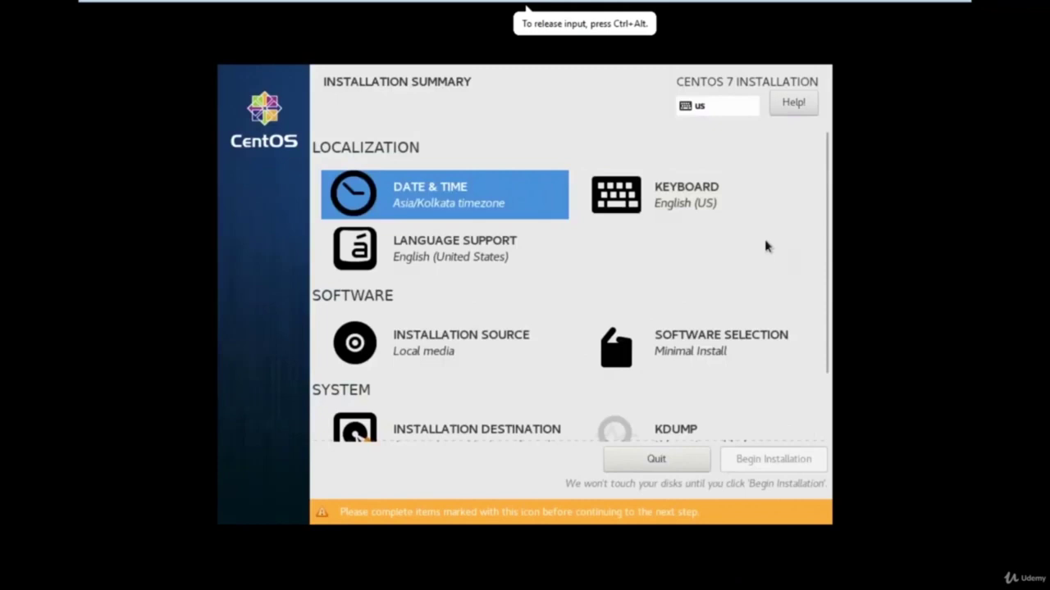
Keep Minimal Install and select the 20 GiB sda disk with automatic partitioning.
left_click(697, 343)
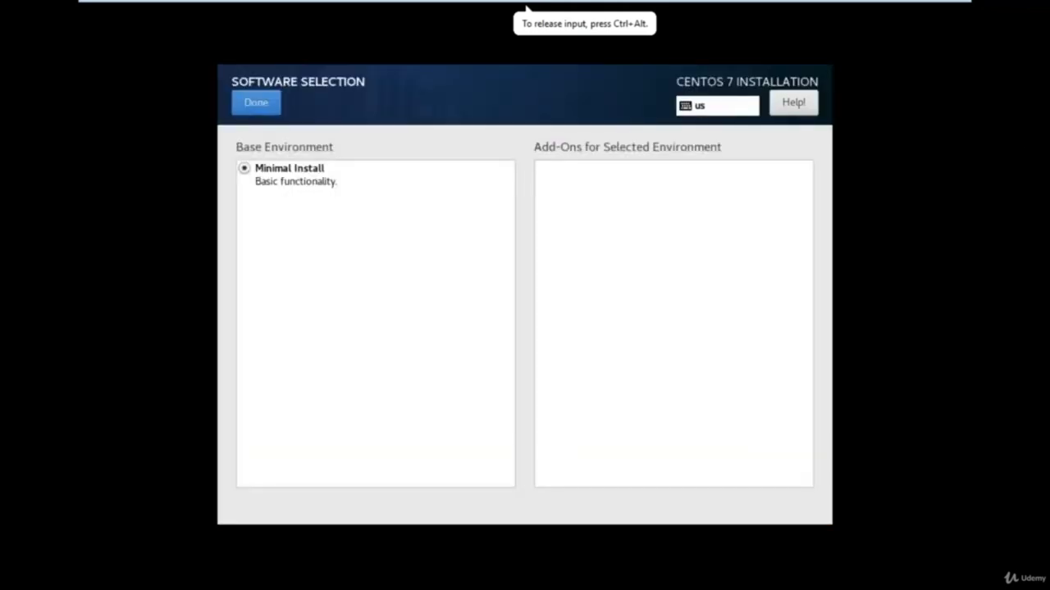
left_click(256, 102)
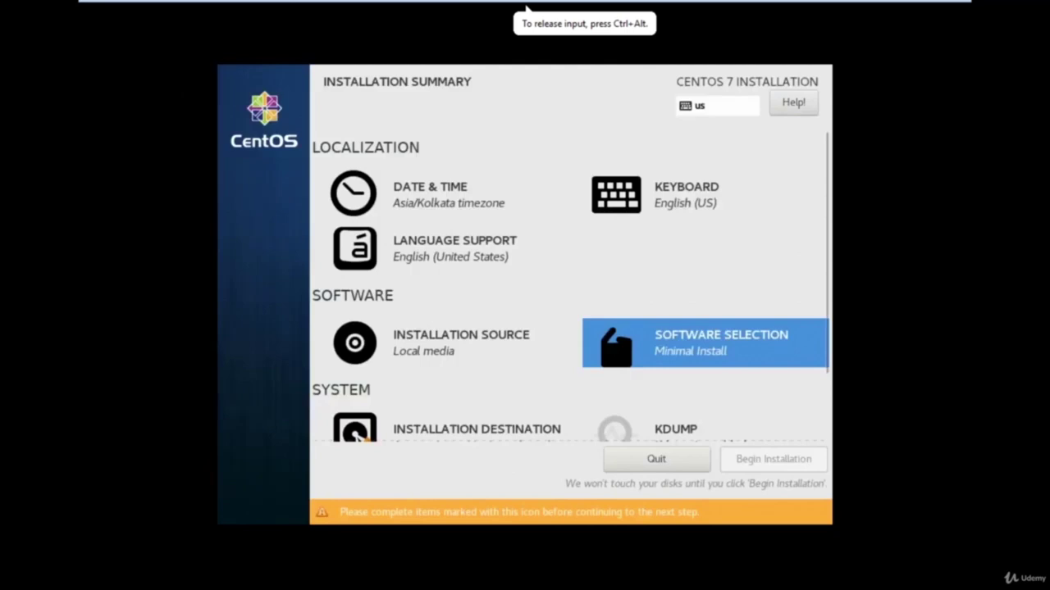
scroll(354, 434, "down", 1)
left_click(354, 393)
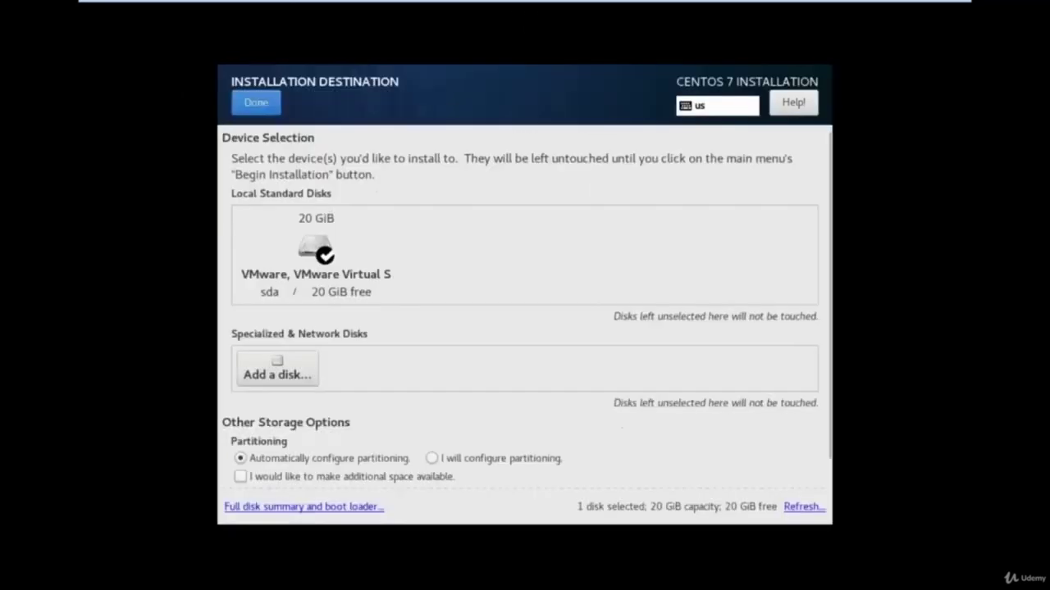
left_click(316, 255)
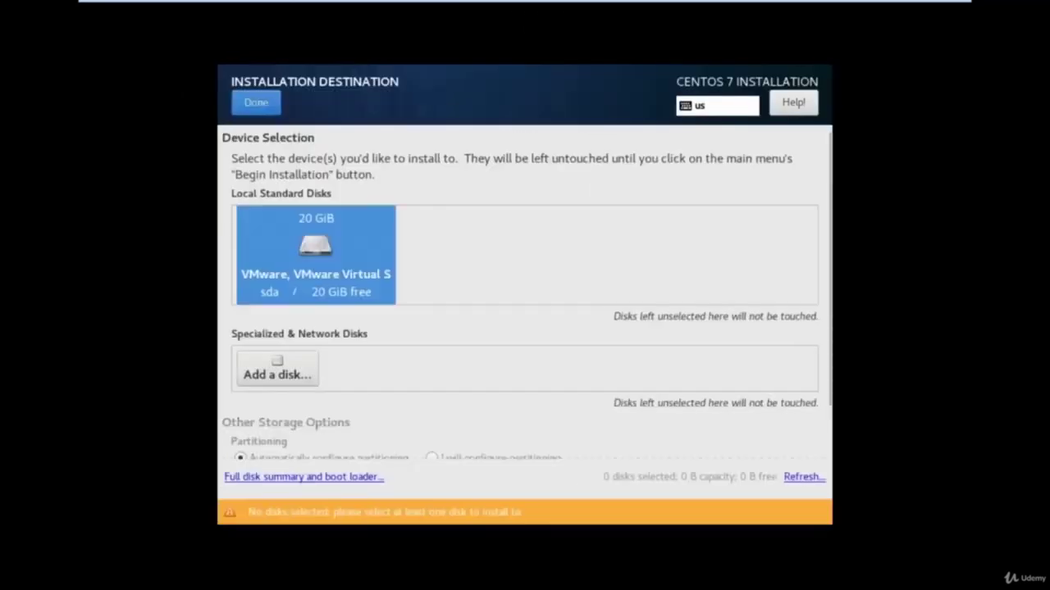
left_click(316, 255)
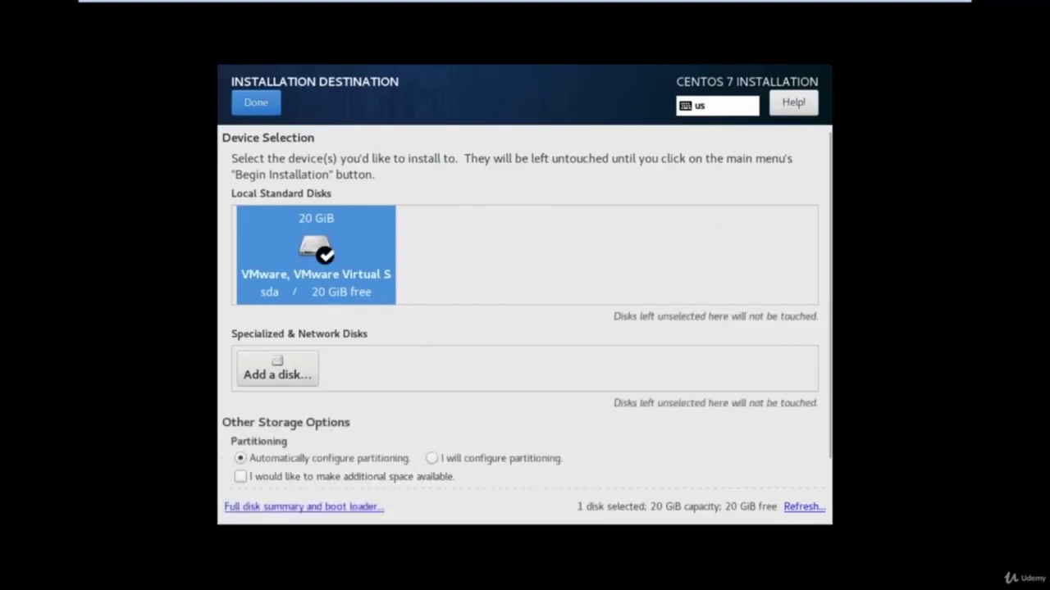
key("alt+d")
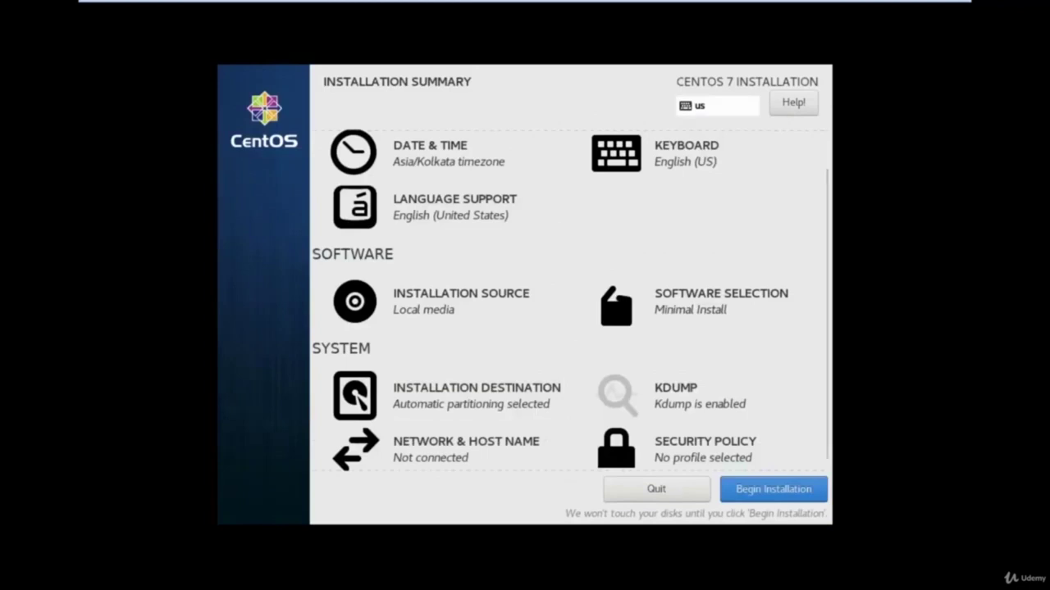
left_click(427, 447)
Switch Ethernet (ens33) on and begin the CentOS 7 installation.
key("space")
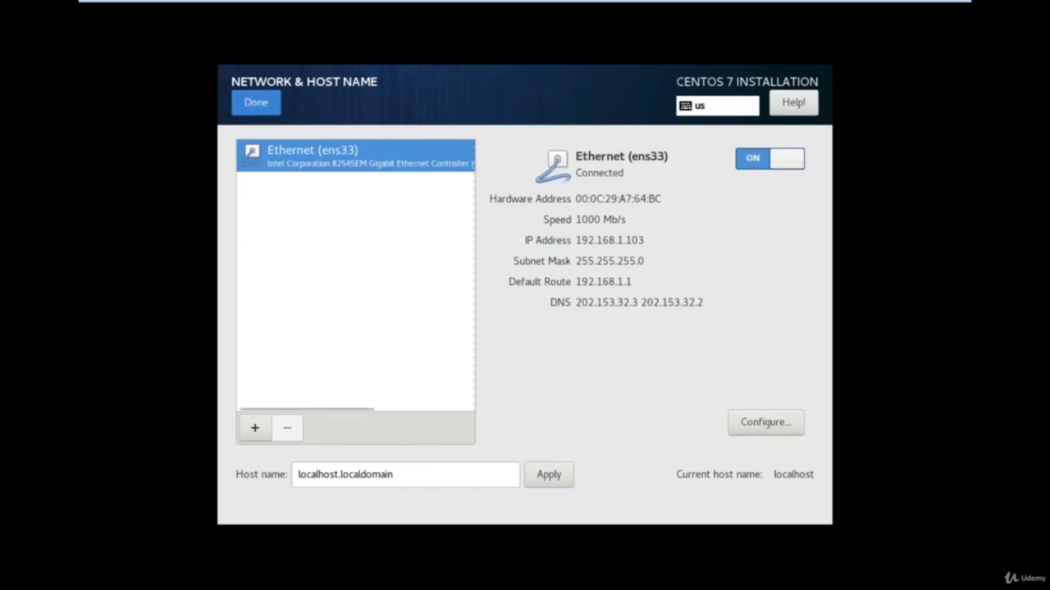
left_click(256, 102)
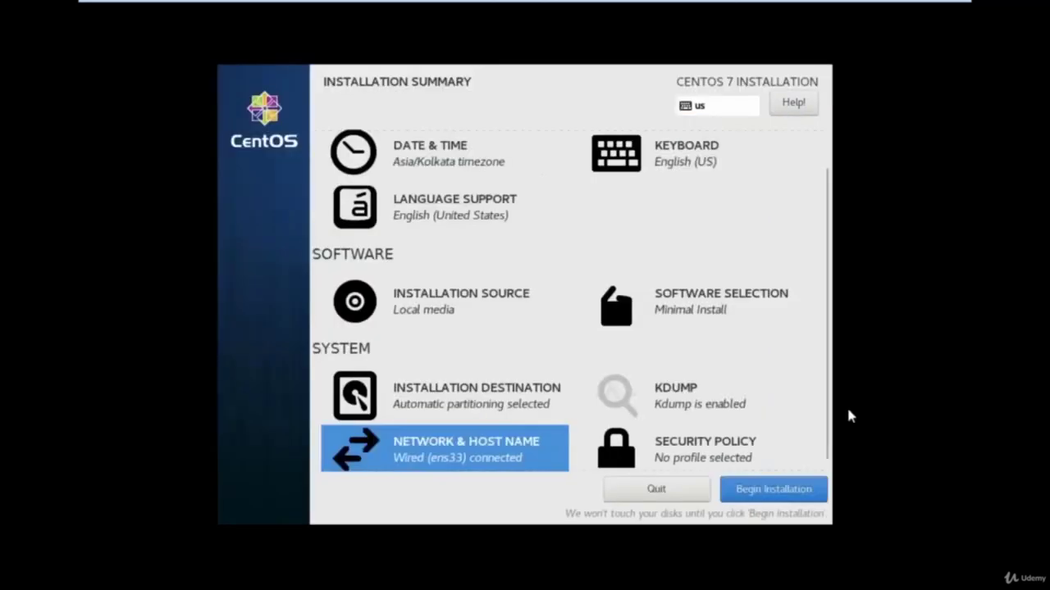
scroll(570, 304, "down", 1)
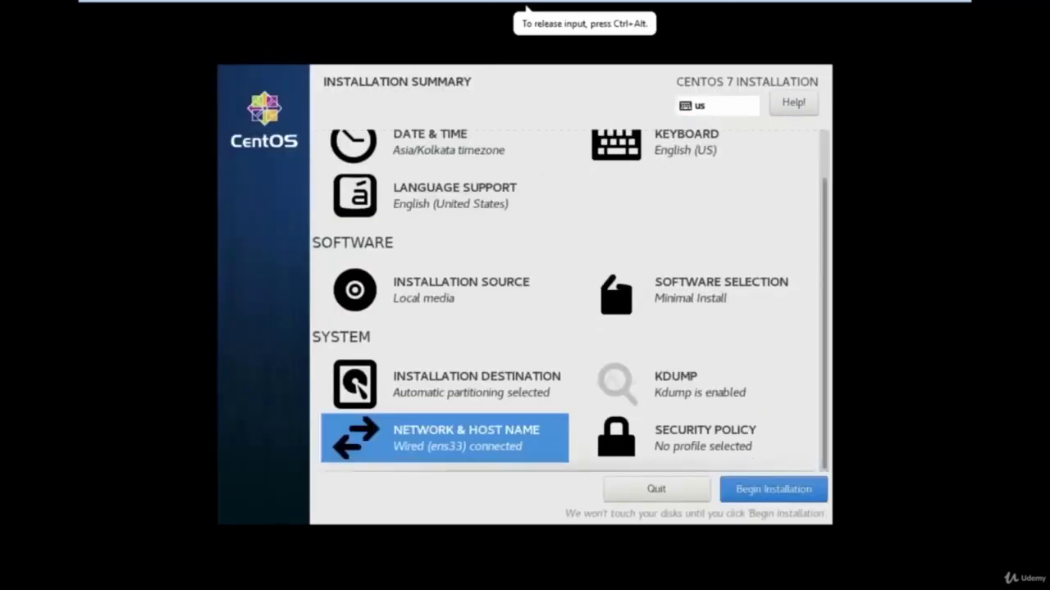
left_click(773, 489)
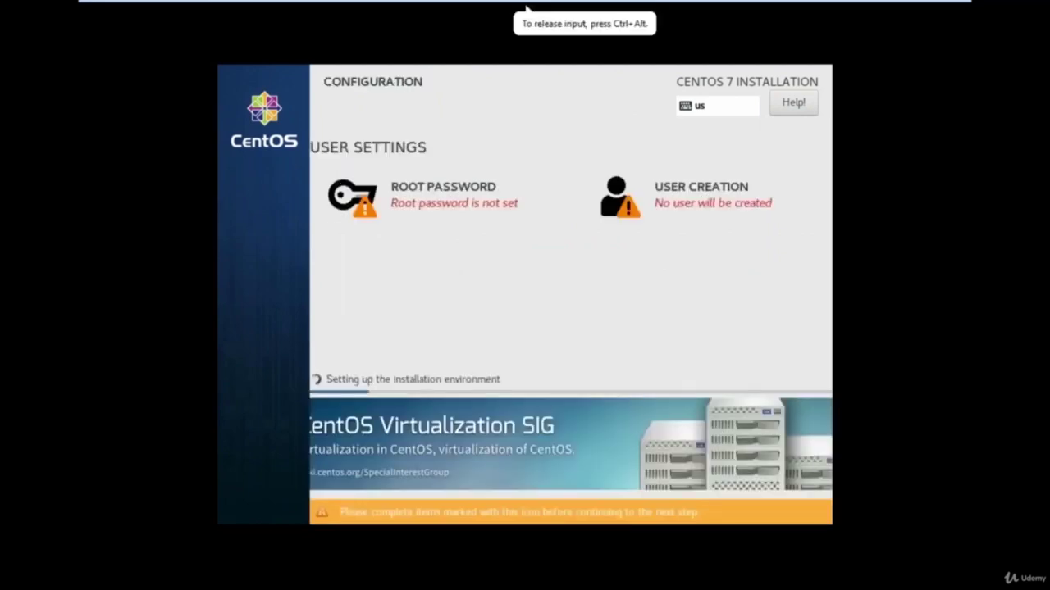
Set and confirm the root password, accepting the weak-password warning.
key("Return")
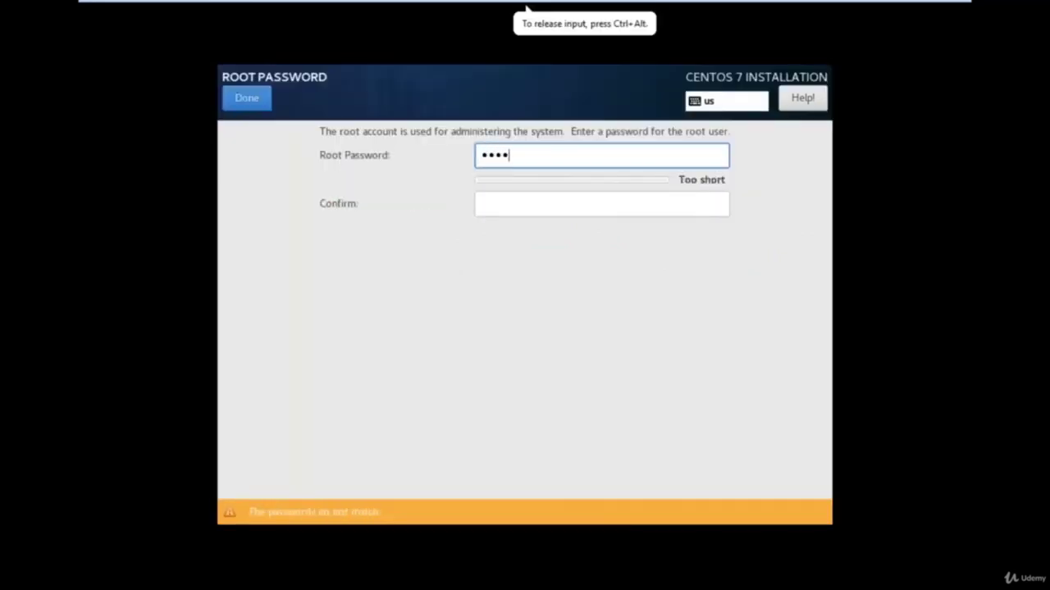
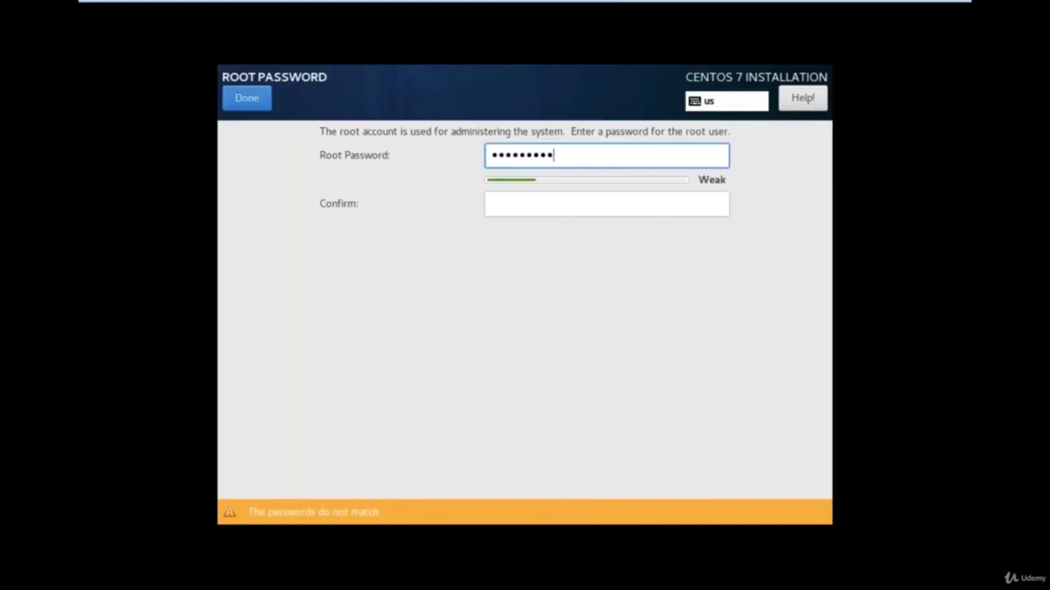
type("•••••••")
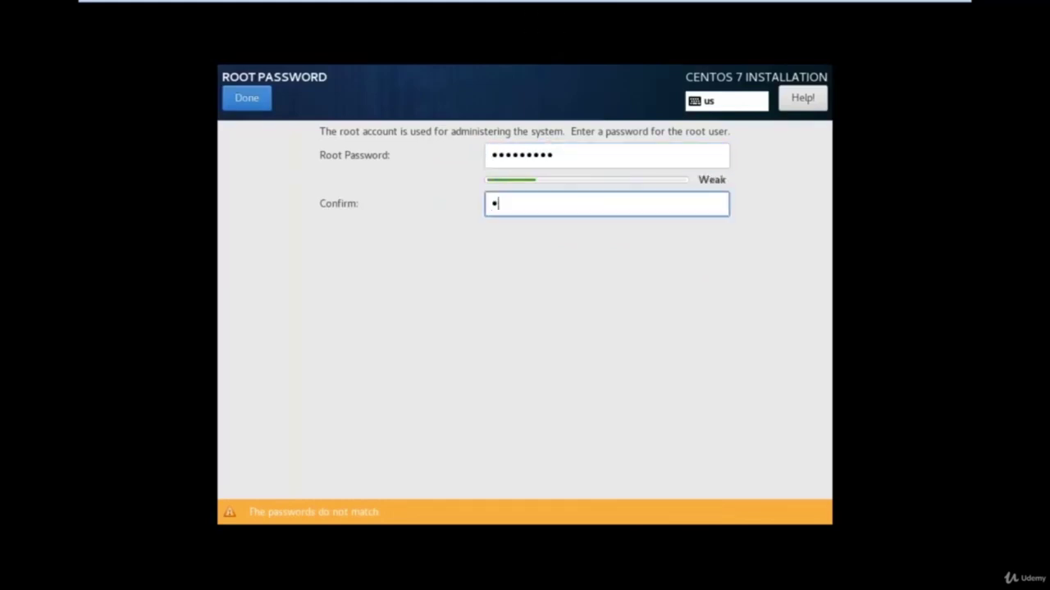
type("••")
key("Return")
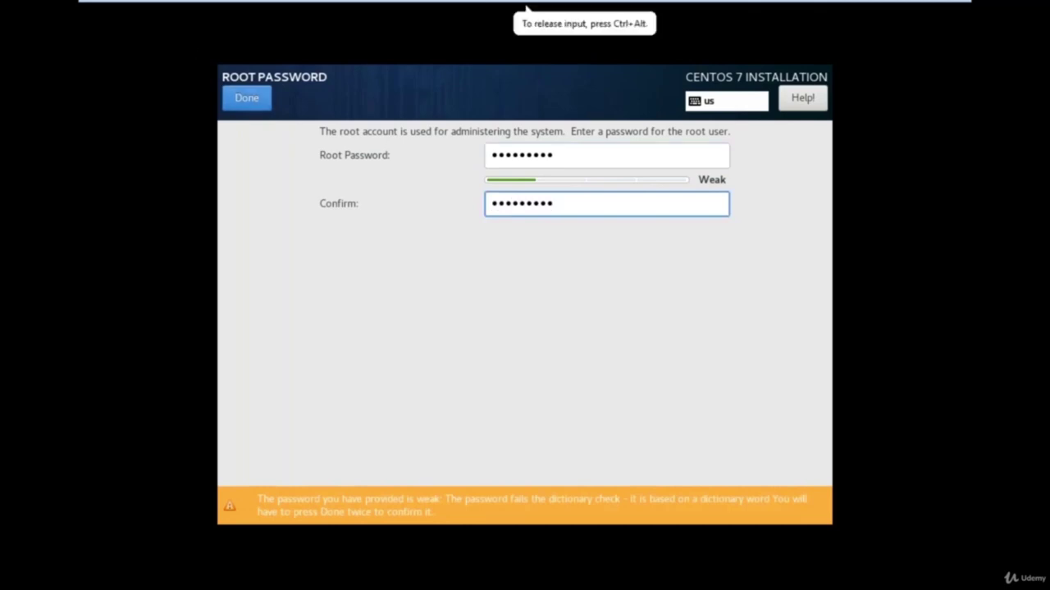
key("Return")
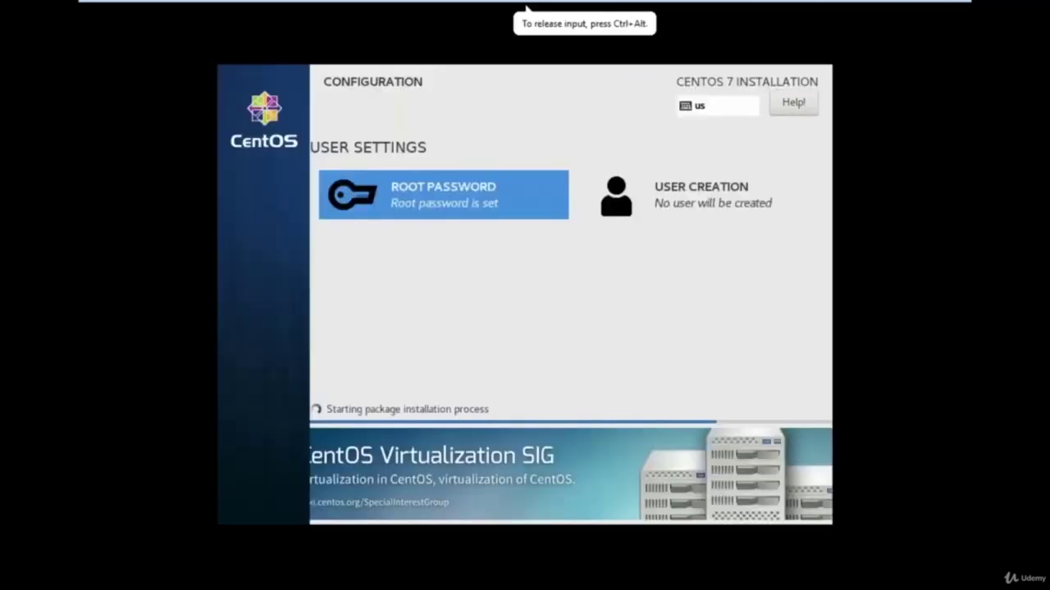
Create administrator user 'hdfs' with a confirmed password, accepting the weak-password warning.
left_click(648, 193)
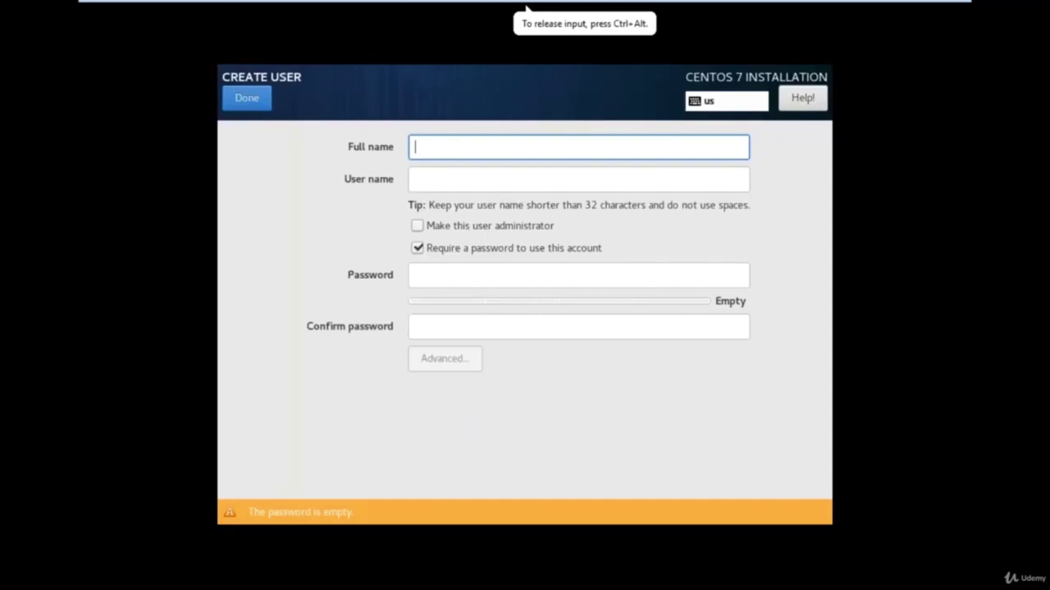
type("hdfs")
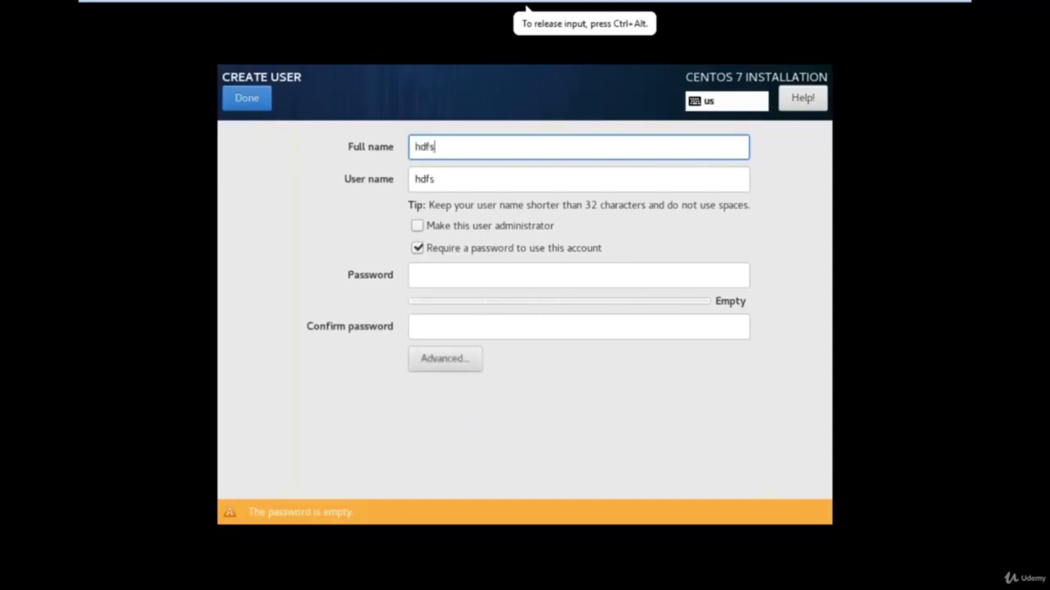
left_click(417, 226)
left_click(578, 274)
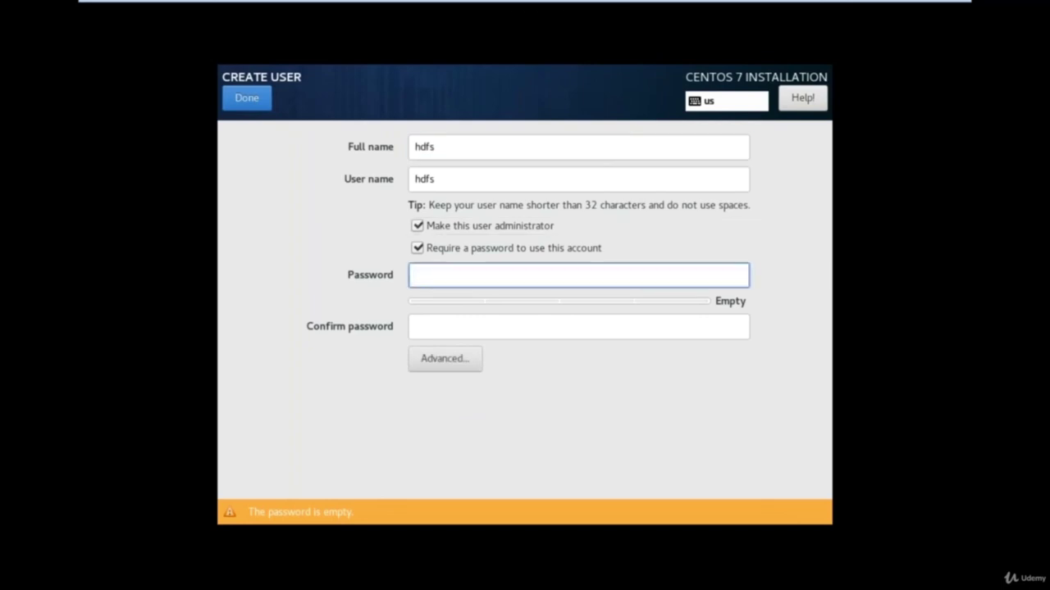
type("*******")
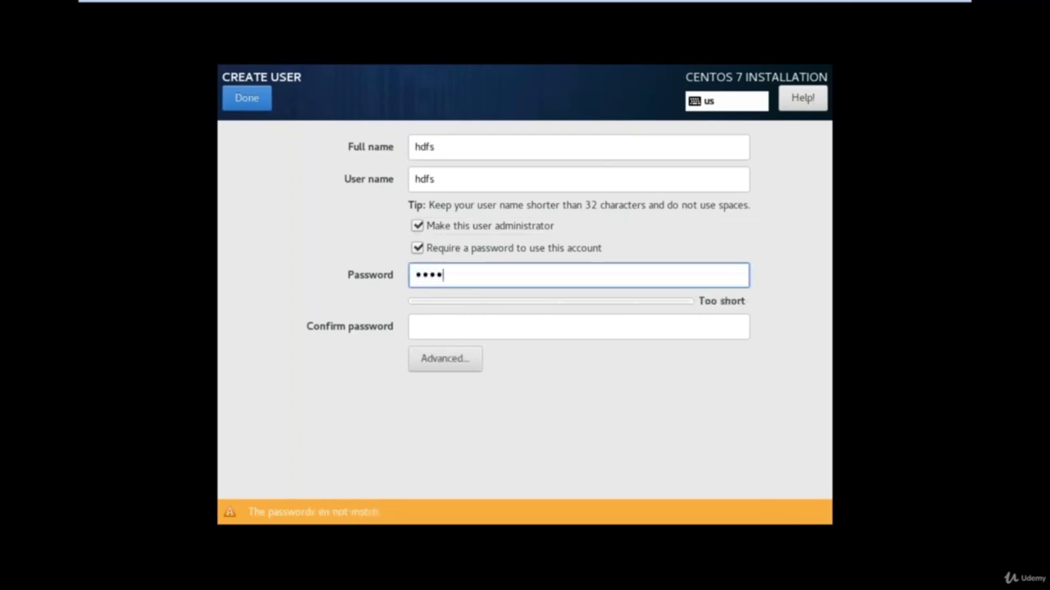
type("**")
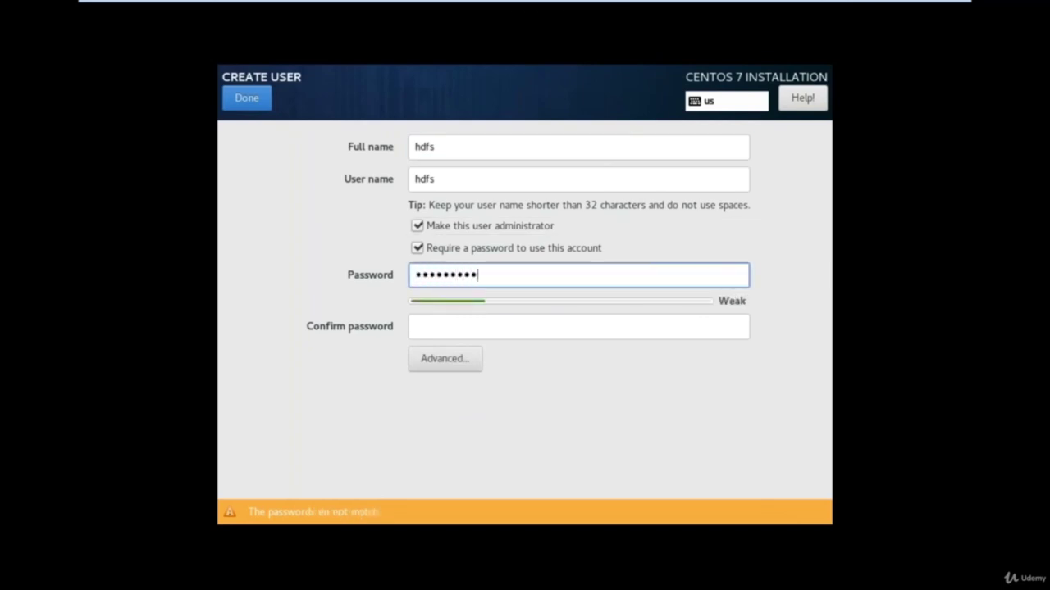
left_click(464, 331)
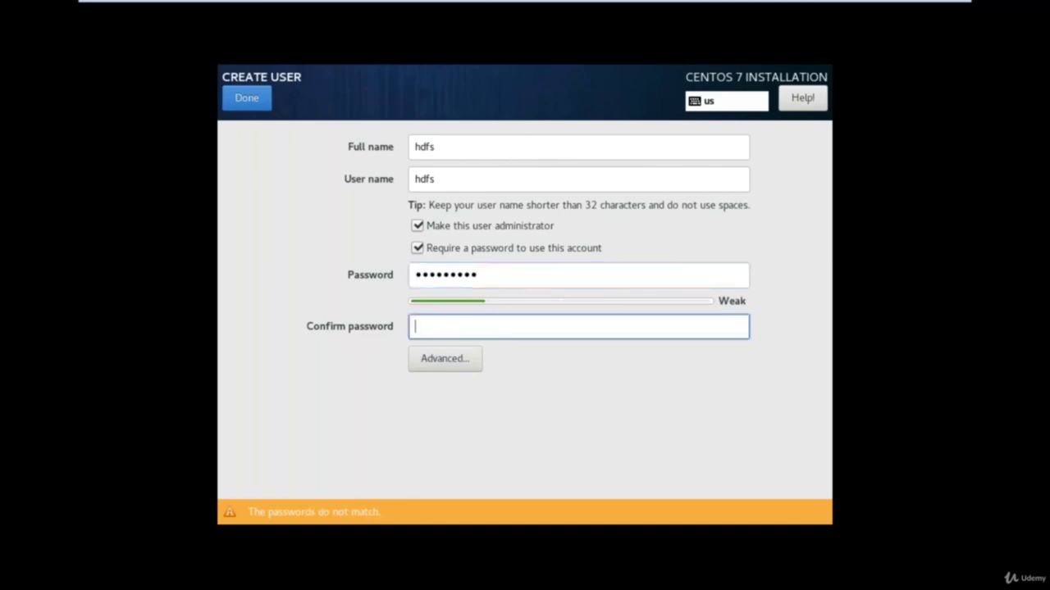
type("*********")
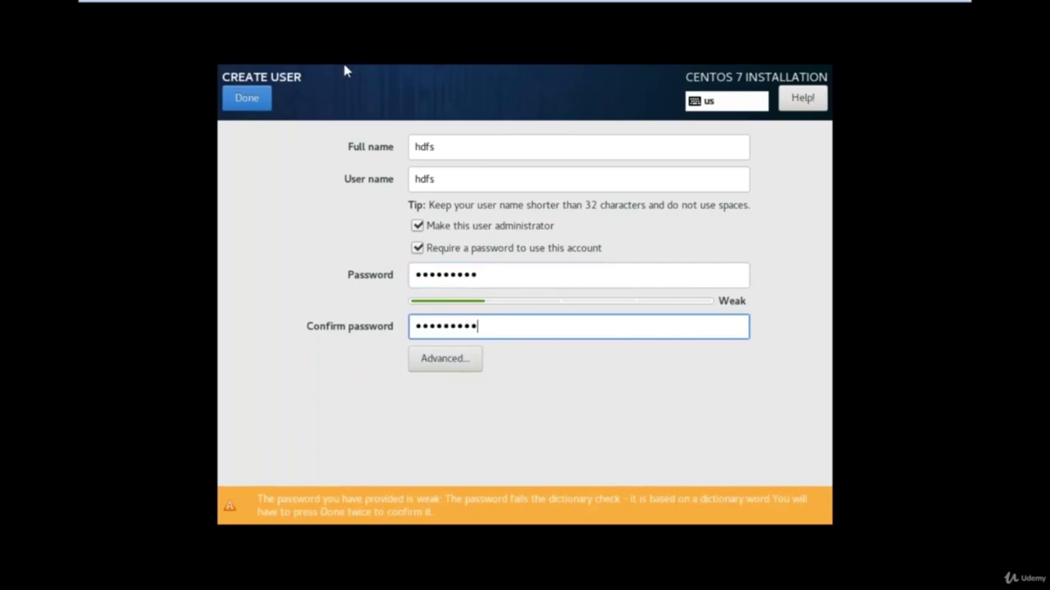
key("Return")
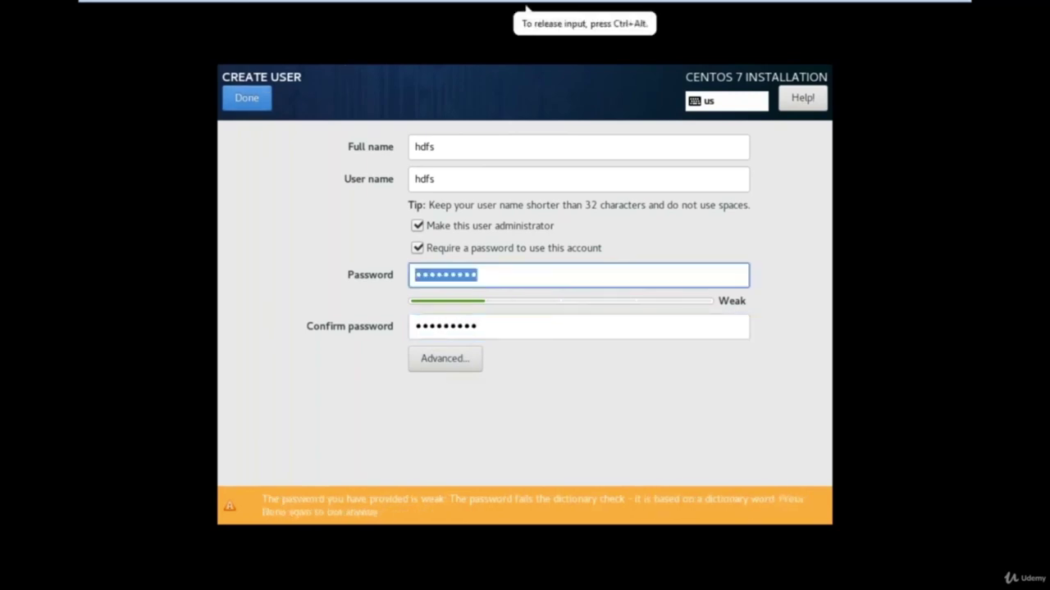
key("Return")
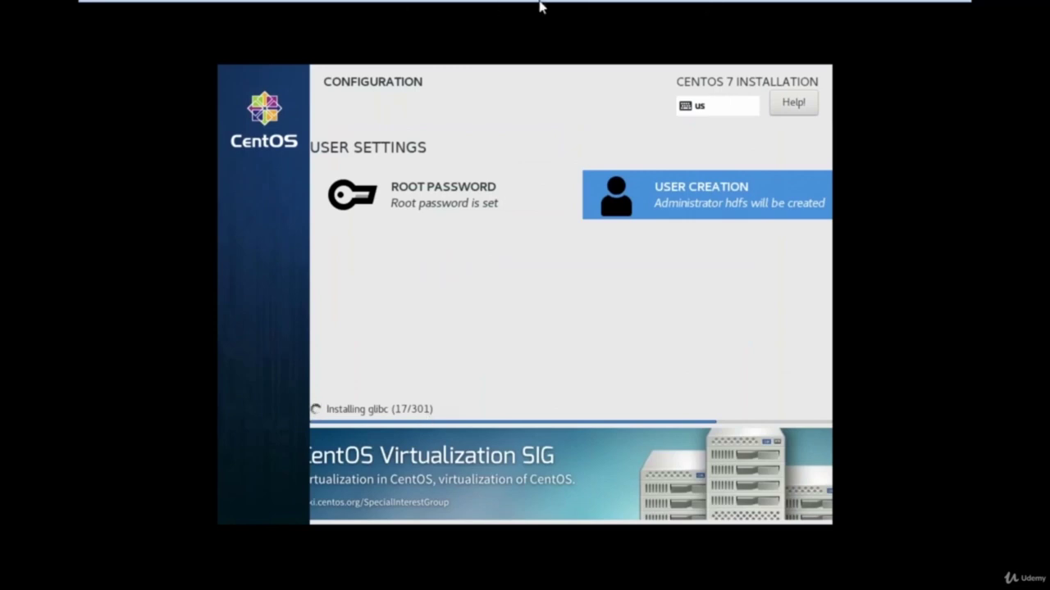
mouse_move(541, 3)
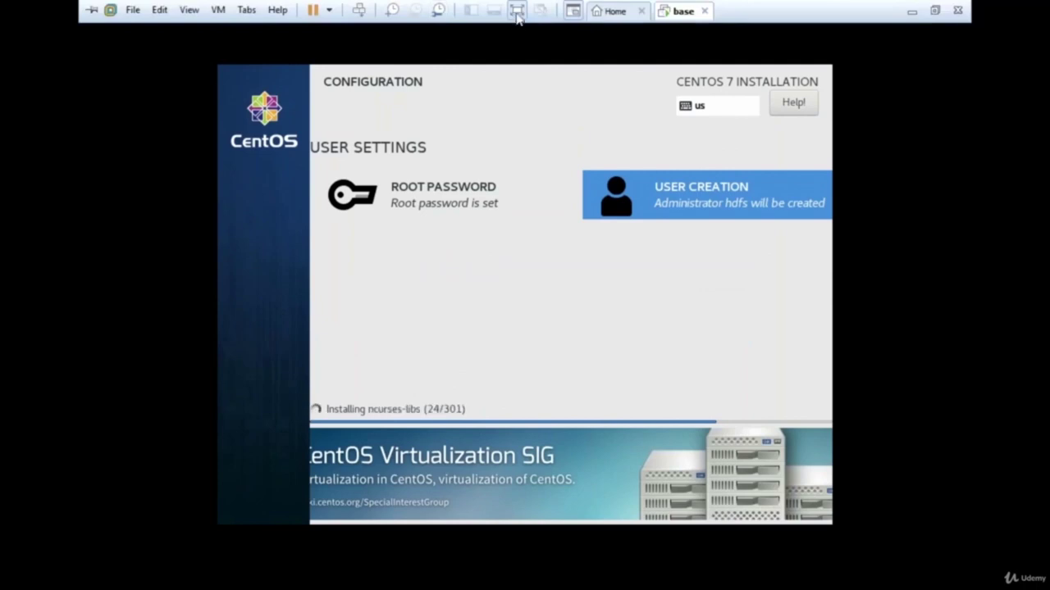
Exit full screen so the installing CentOS VM shows in the normal VMware window.
left_click(516, 12)
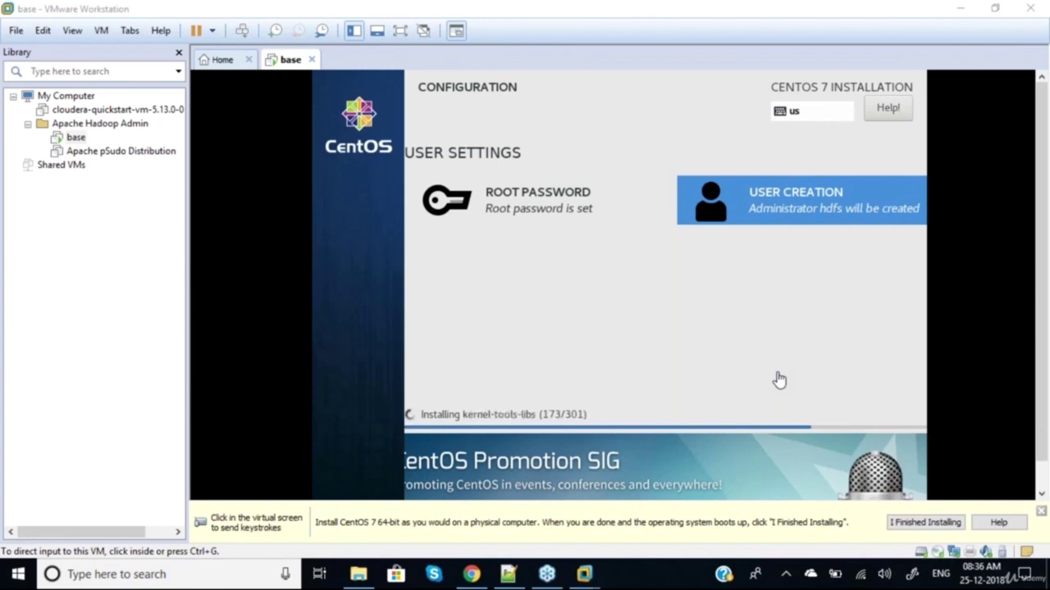
Add 'c) linux clinet (Putty)' as a new outline line below Install CentOS.
key("alt+Tab")
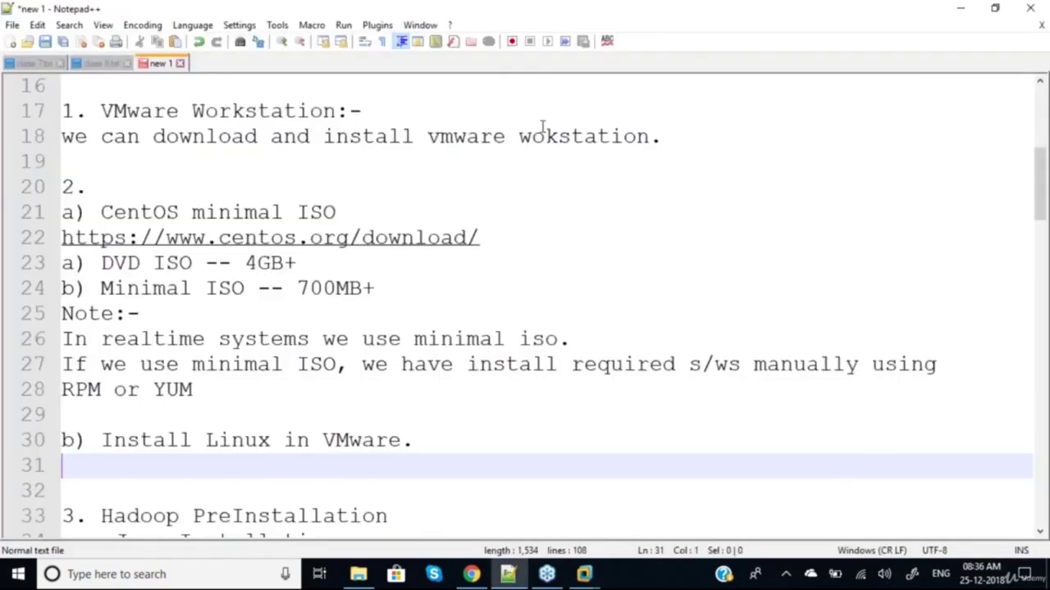
scroll(541, 125, "up", 3)
scroll(325, 270, "up", 2)
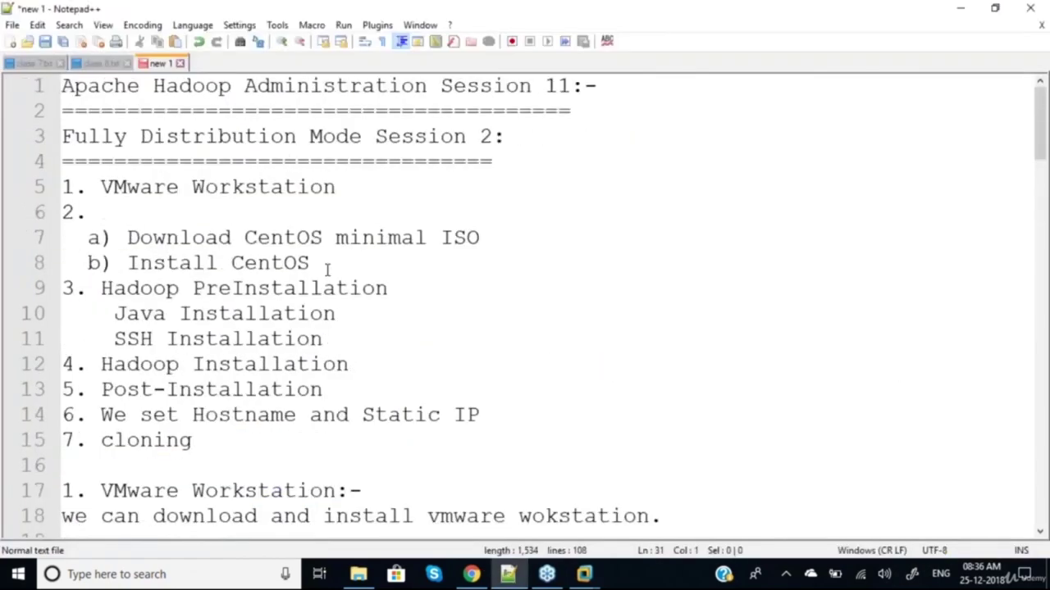
left_click(337, 266)
key("Return")
type("c)")
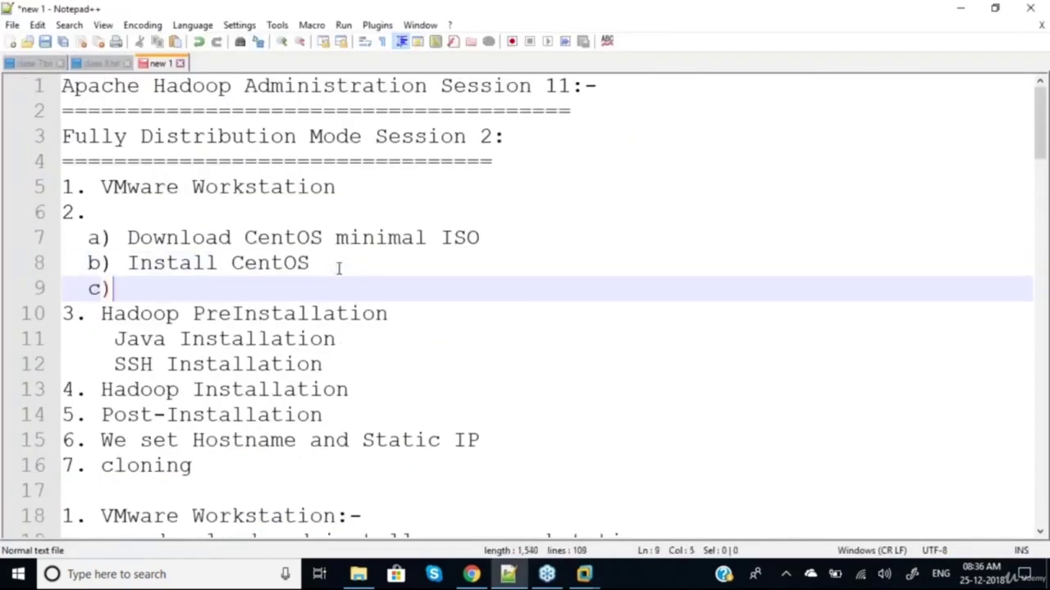
type(" linu")
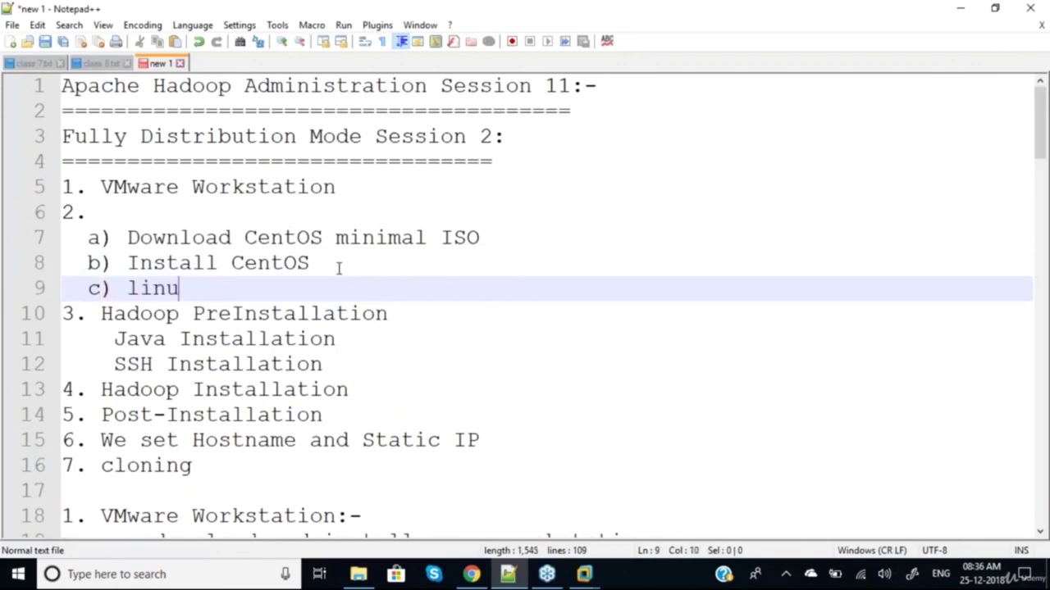
type("x clinet (")
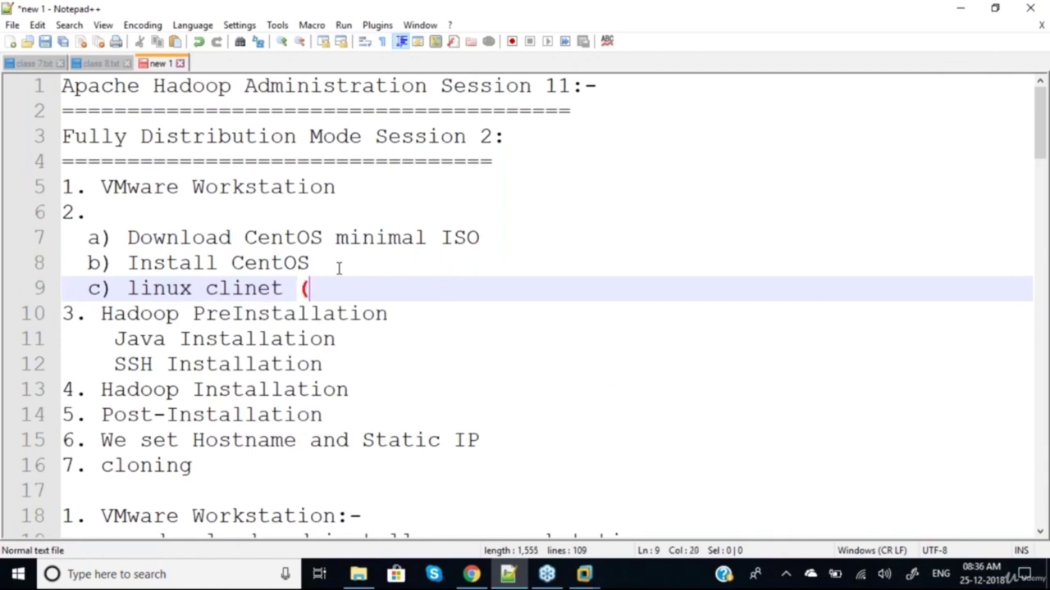
key("BackSpace")
type("Putty")
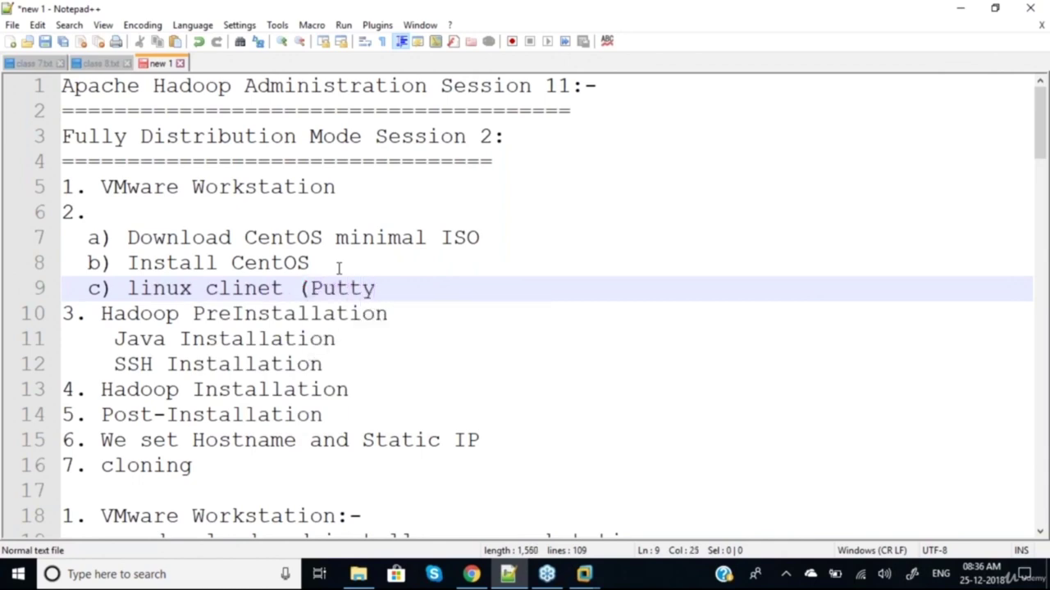
type(")")
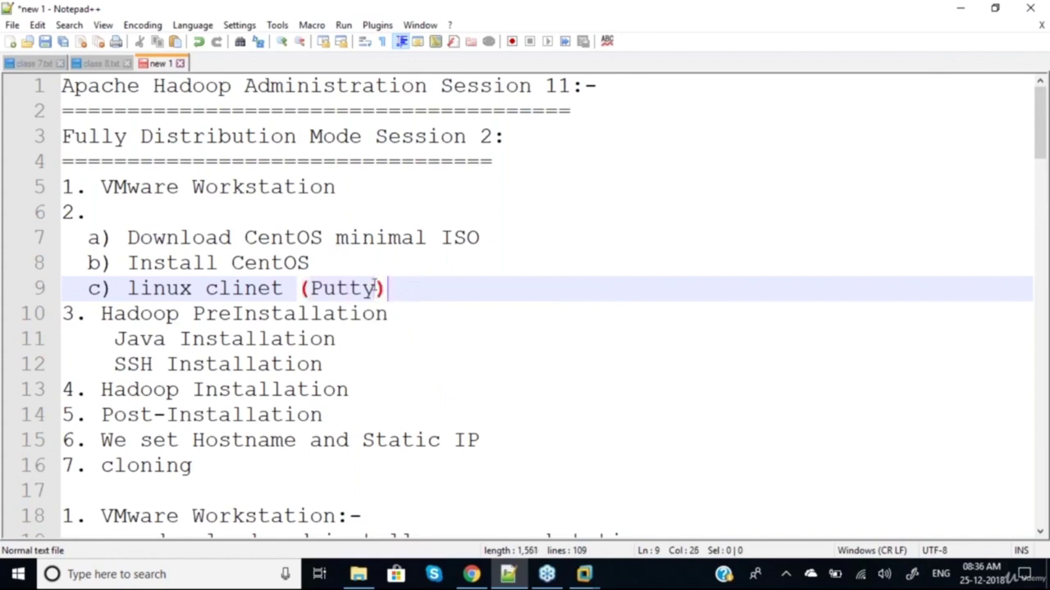
Copy that line and paste it below 'b) Install Linux in VMware.' in the detailed notes.
left_click_drag(384, 288, 88, 288)
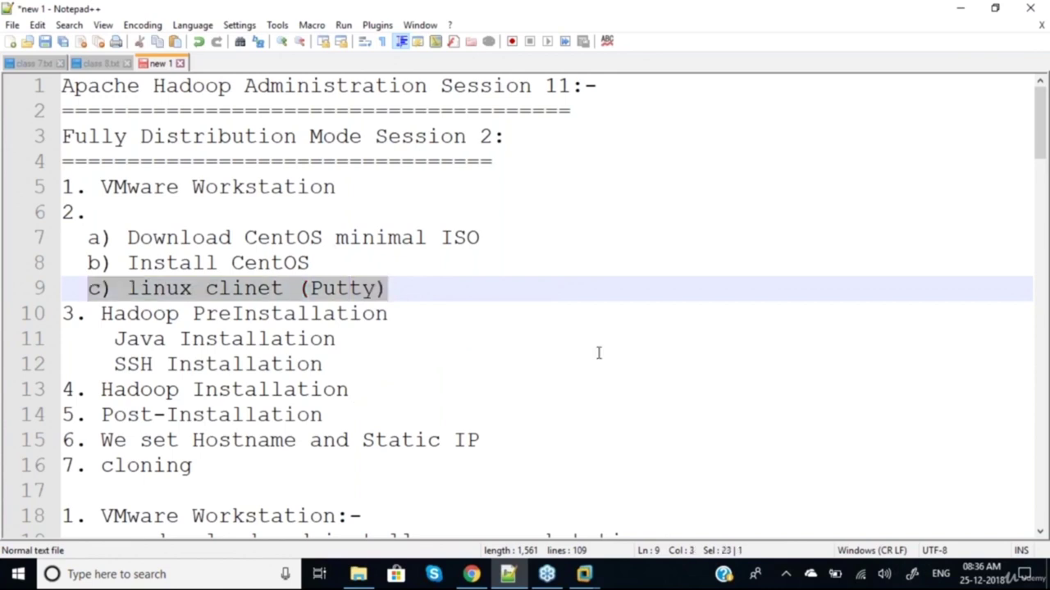
scroll(599, 353, "down", 2)
scroll(598, 355, "down", 4)
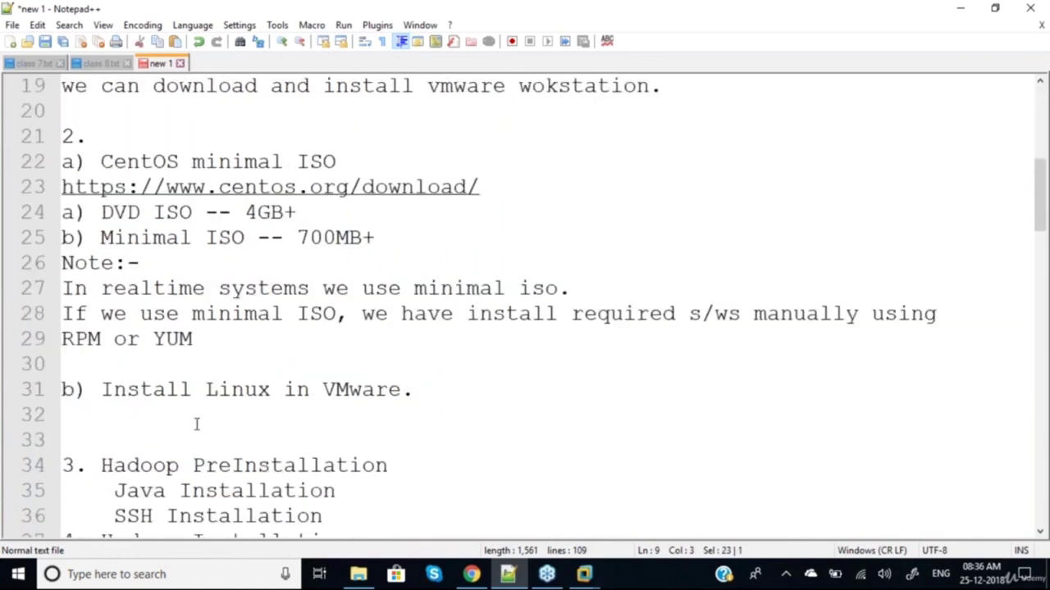
left_click(84, 430)
type("c) linux clinet (Putty)")
key("Return")
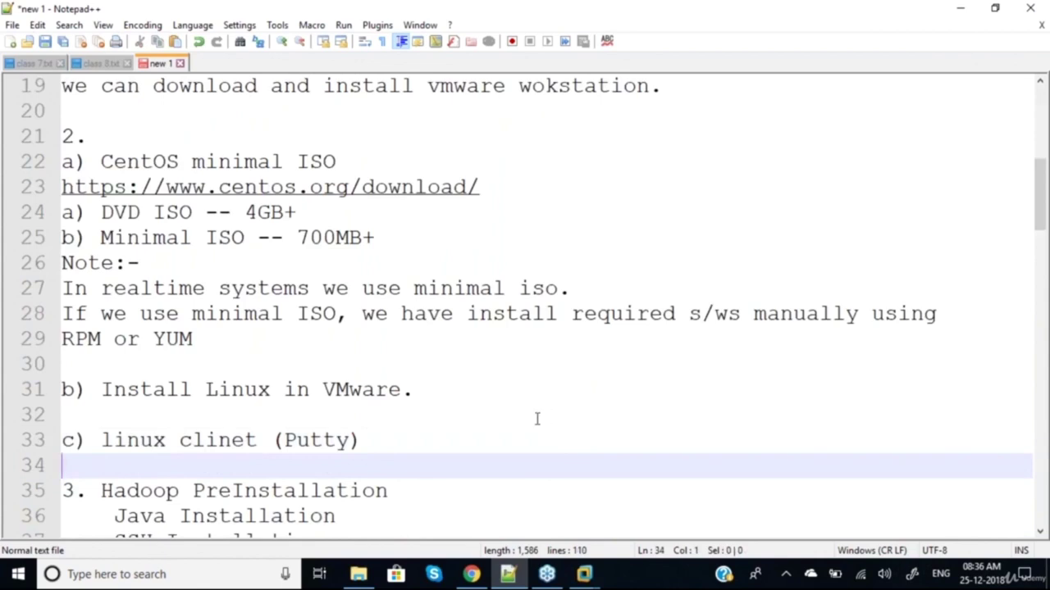
Search Google in Chrome for 'putty download'.
left_click(474, 576)
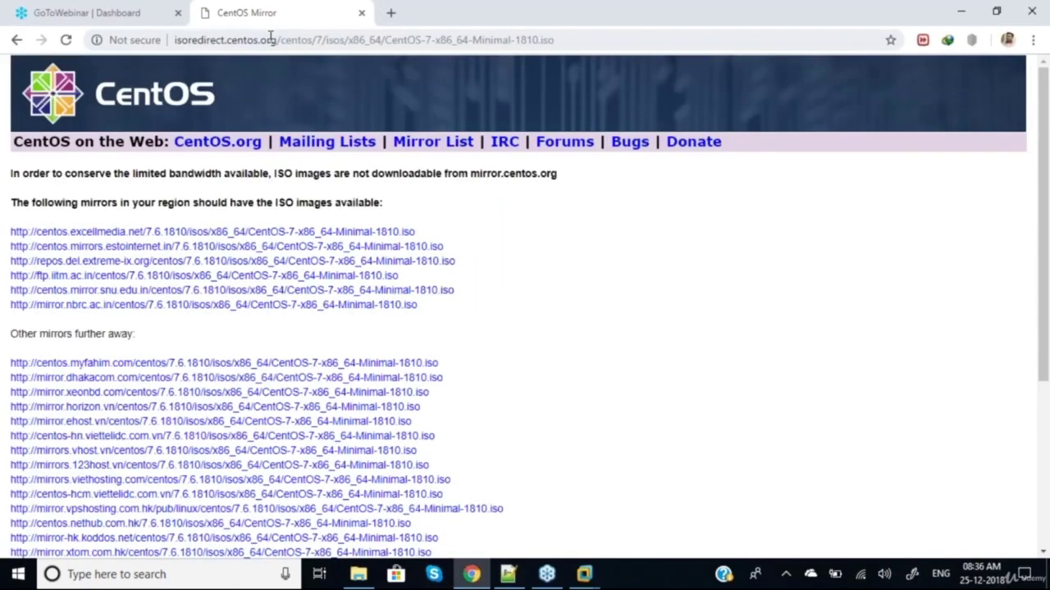
left_click(271, 40)
type("google.com")
key("Return")
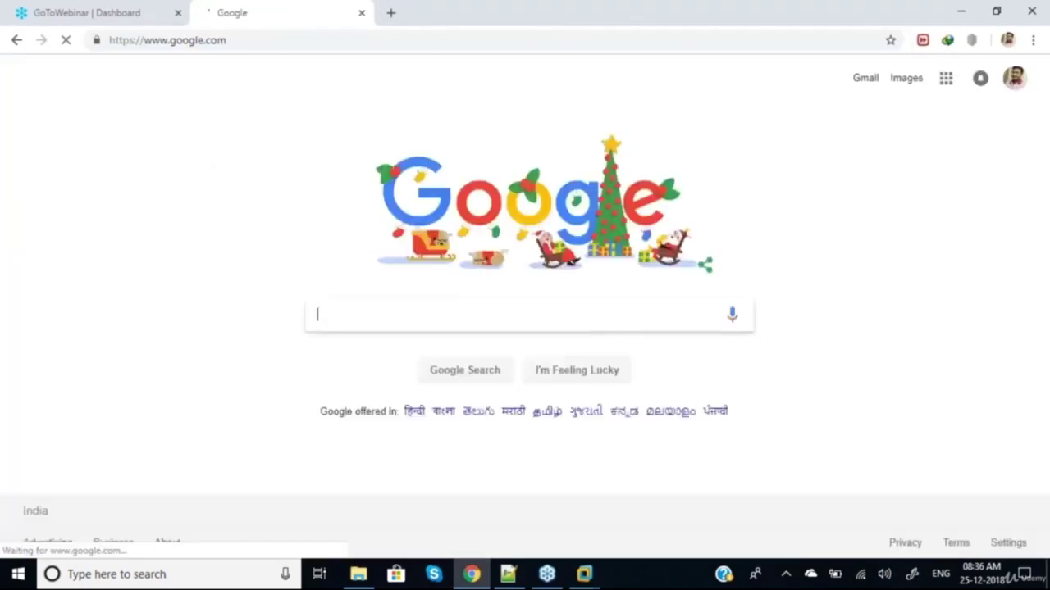
type("putt")
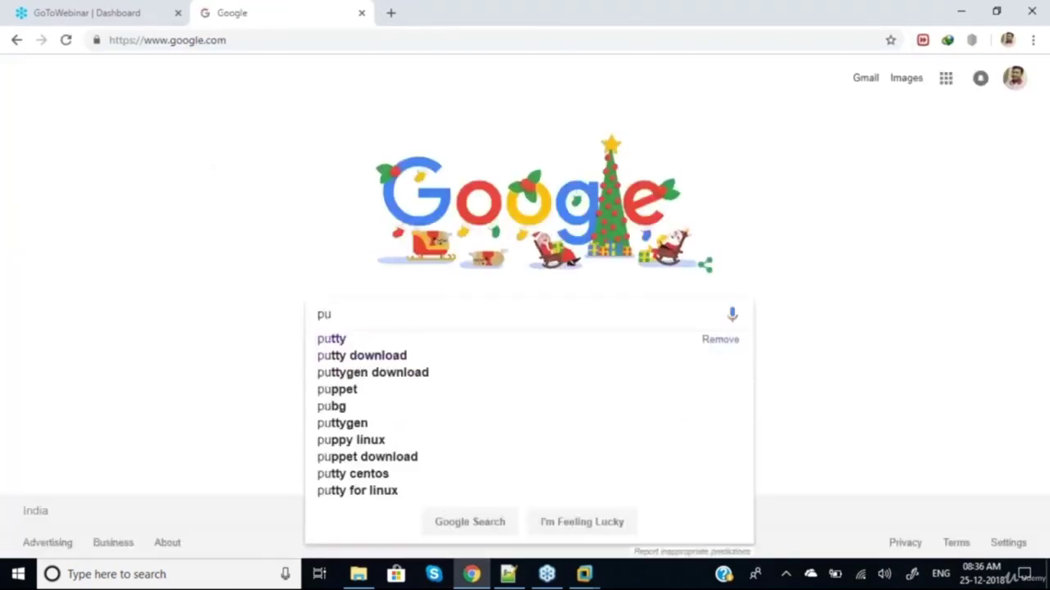
key("Down")
key("Down")
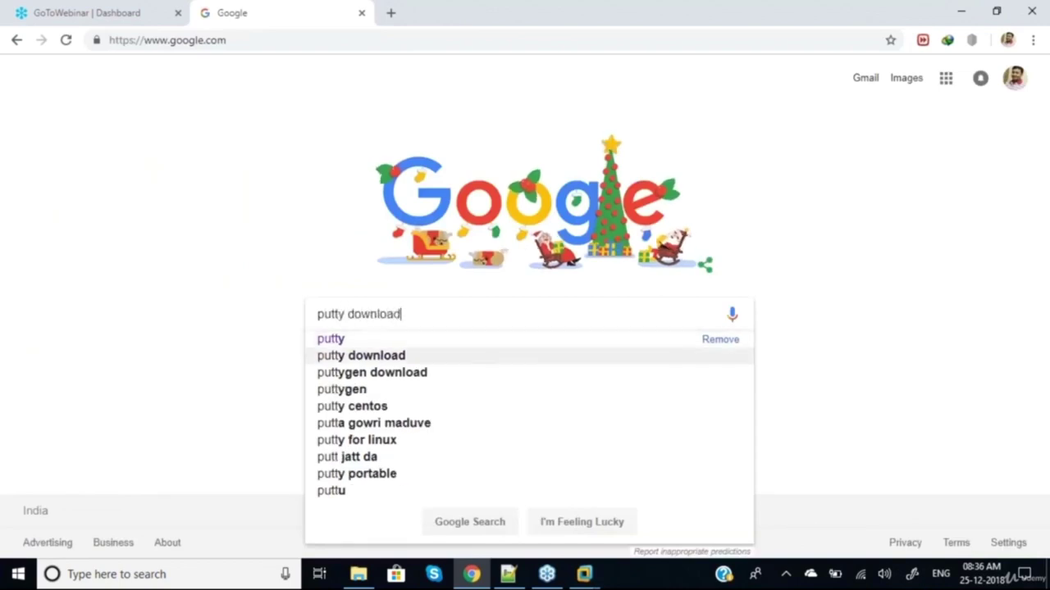
key("Return")
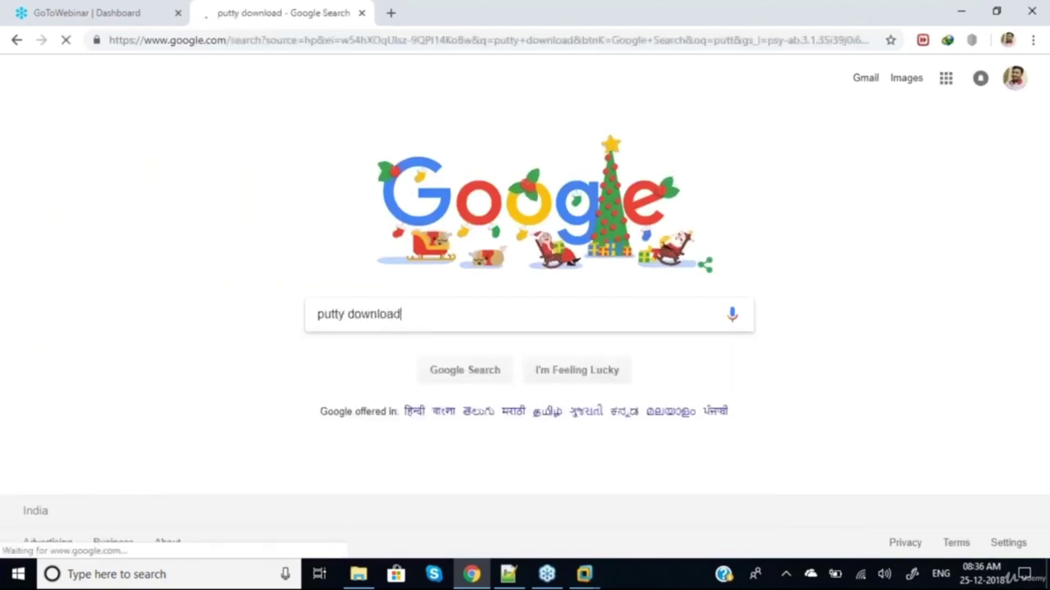
Open the putty.org result and go to the PuTTY 0.70 latest release download page.
left_click(398, 199)
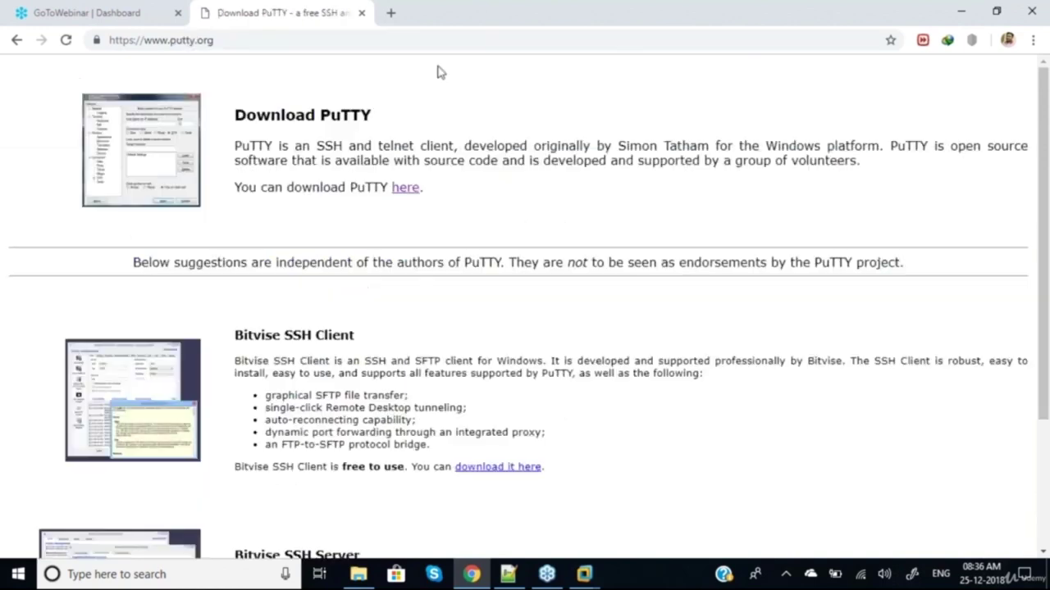
left_click(409, 194)
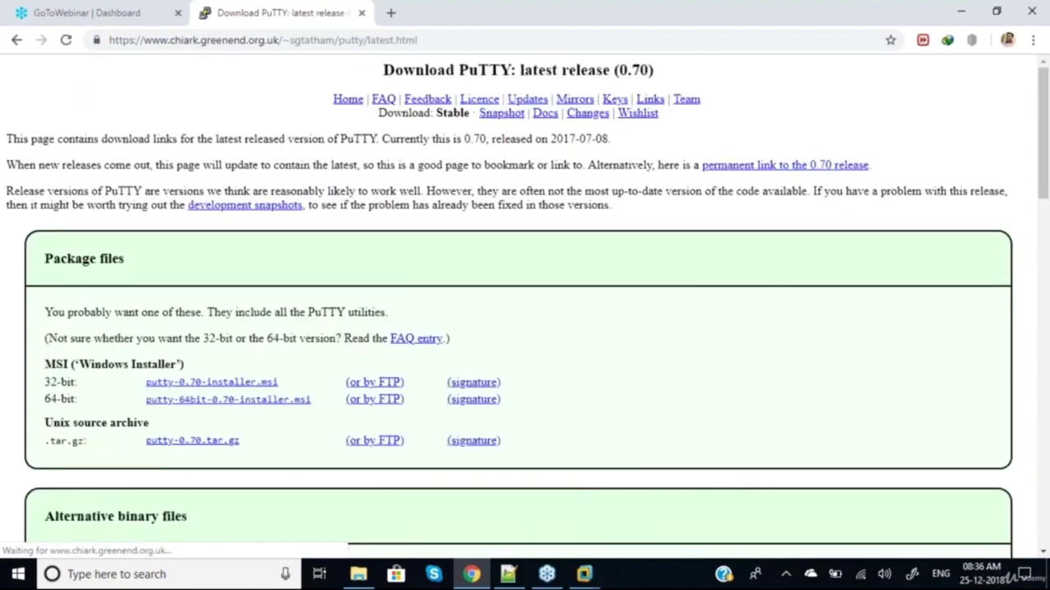
scroll(822, 241, "down", 1)
scroll(823, 241, "down", 1)
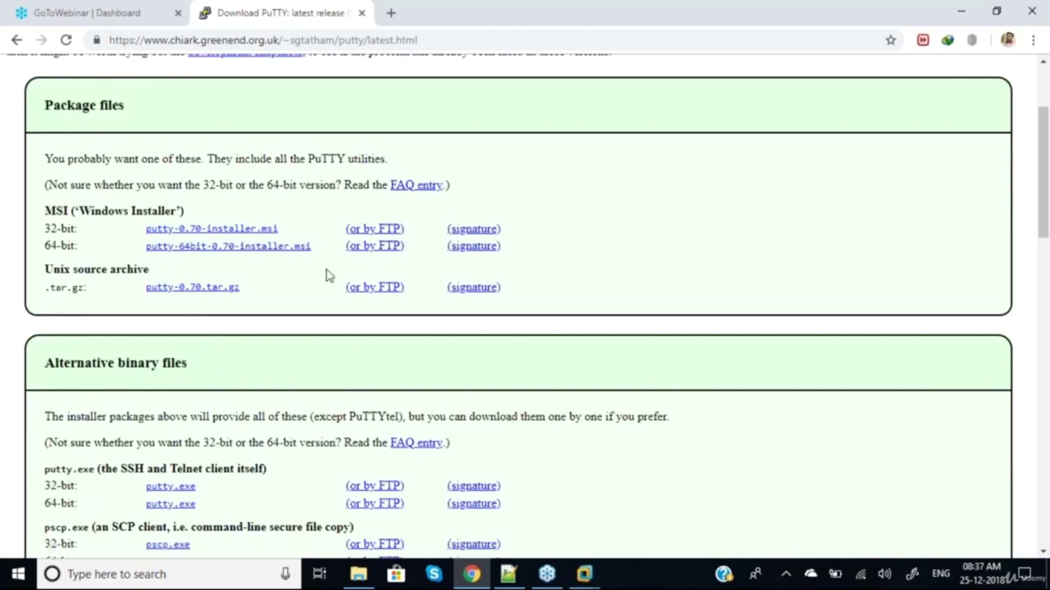
scroll(326, 275, "down", 2)
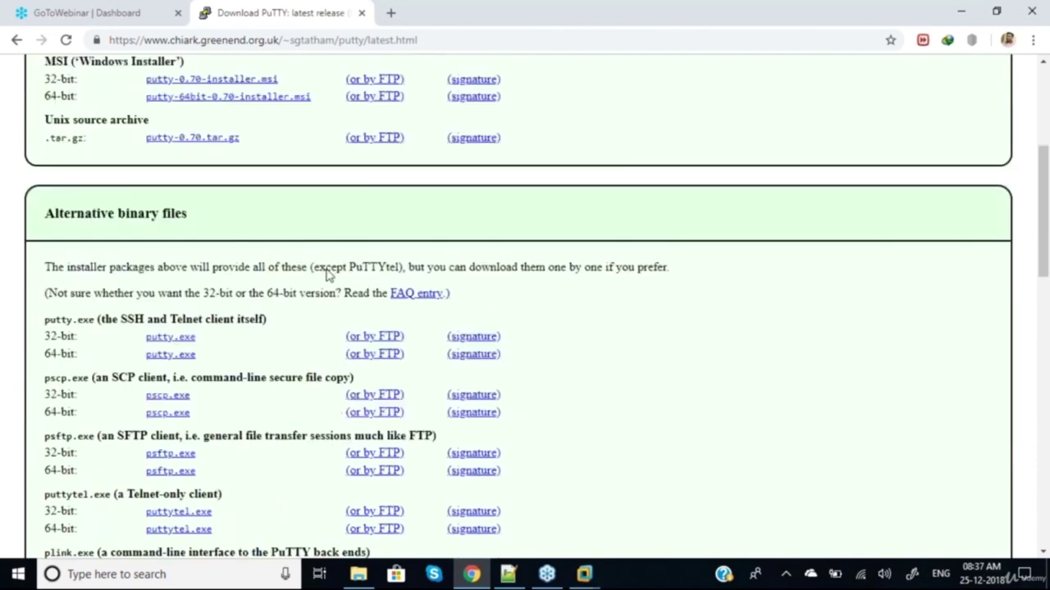
Start a 64-bit putty.exe download, then dismiss the prompt and close the Start menu.
left_click(169, 358)
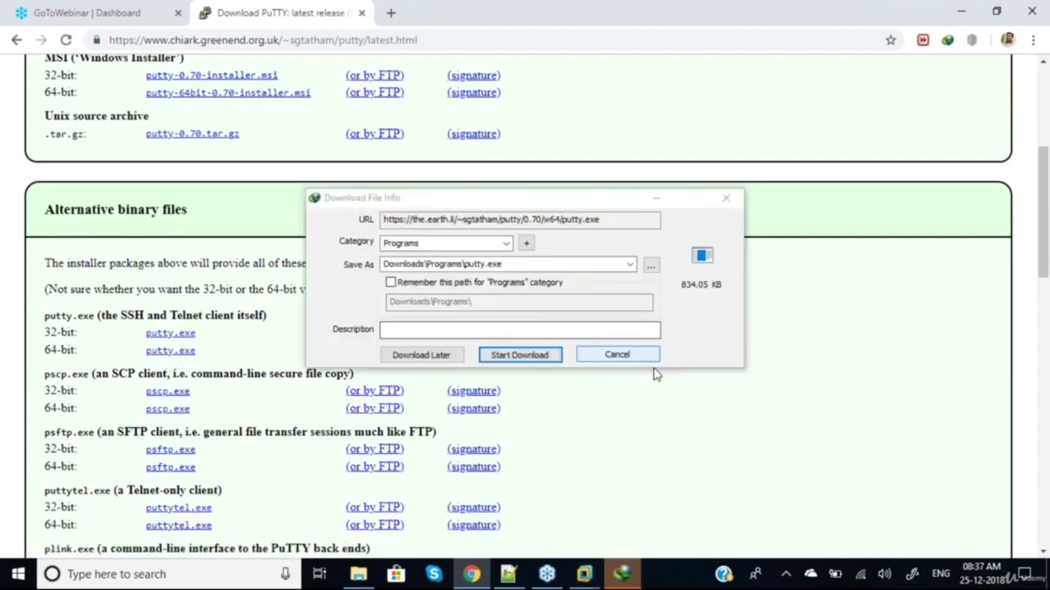
left_click(630, 356)
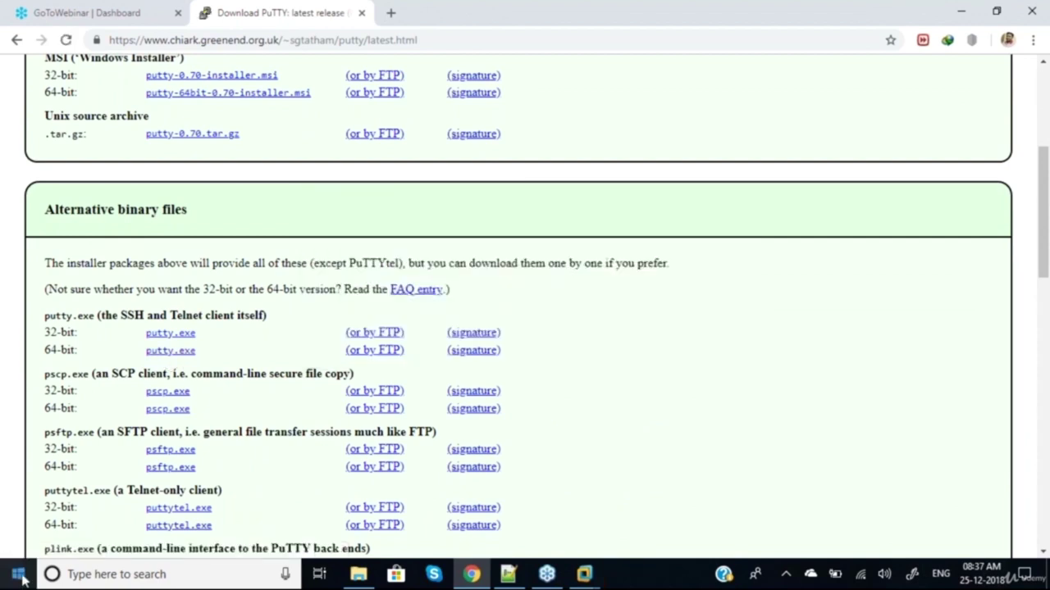
left_click(20, 578)
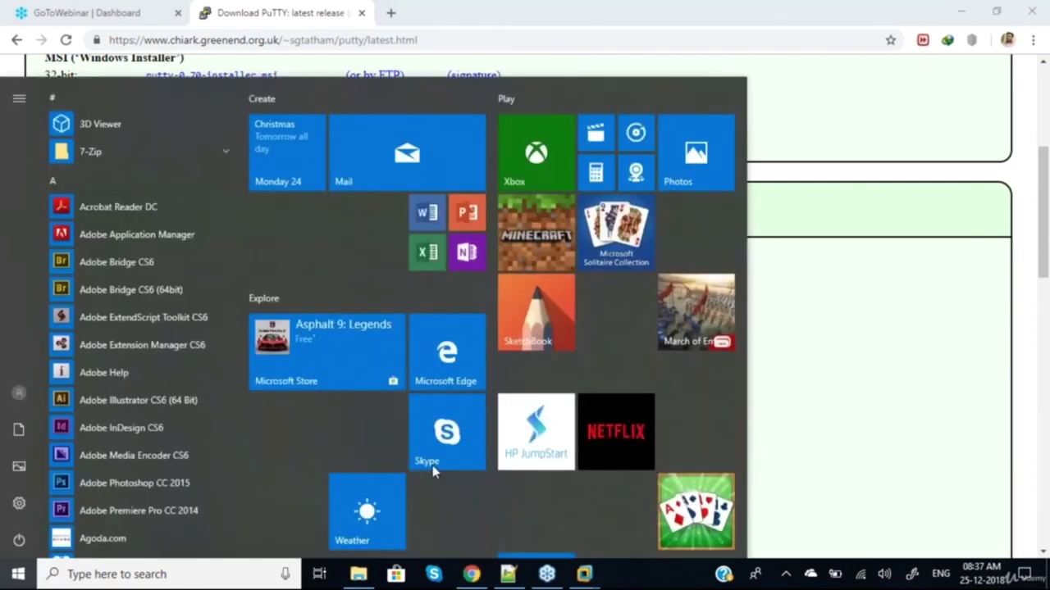
left_click(892, 119)
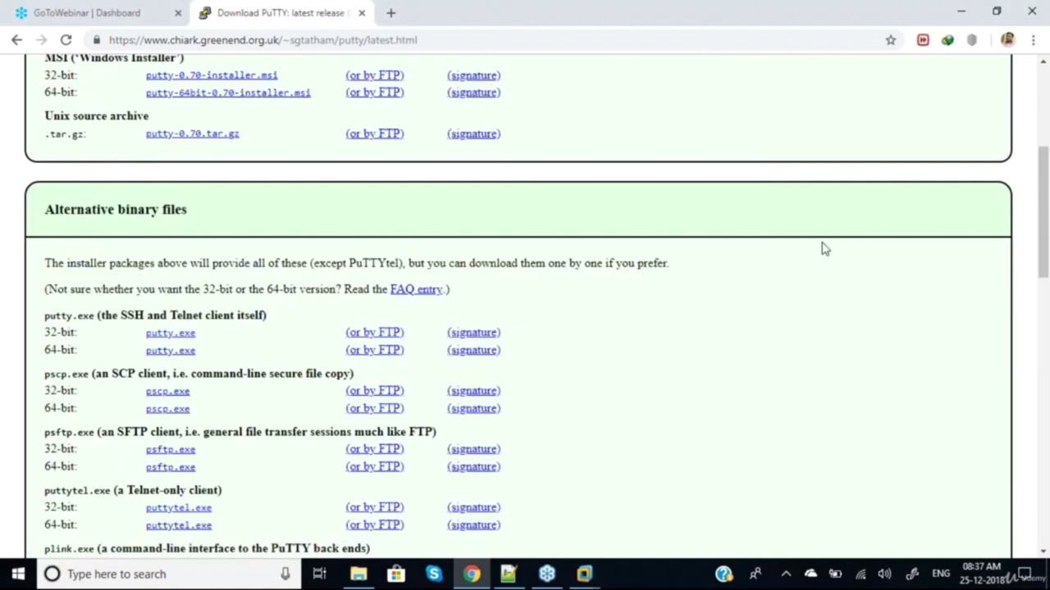
Download the 64-bit putty.exe into Data2 (F:) > Softwares via Internet Download Manager.
left_click(169, 353)
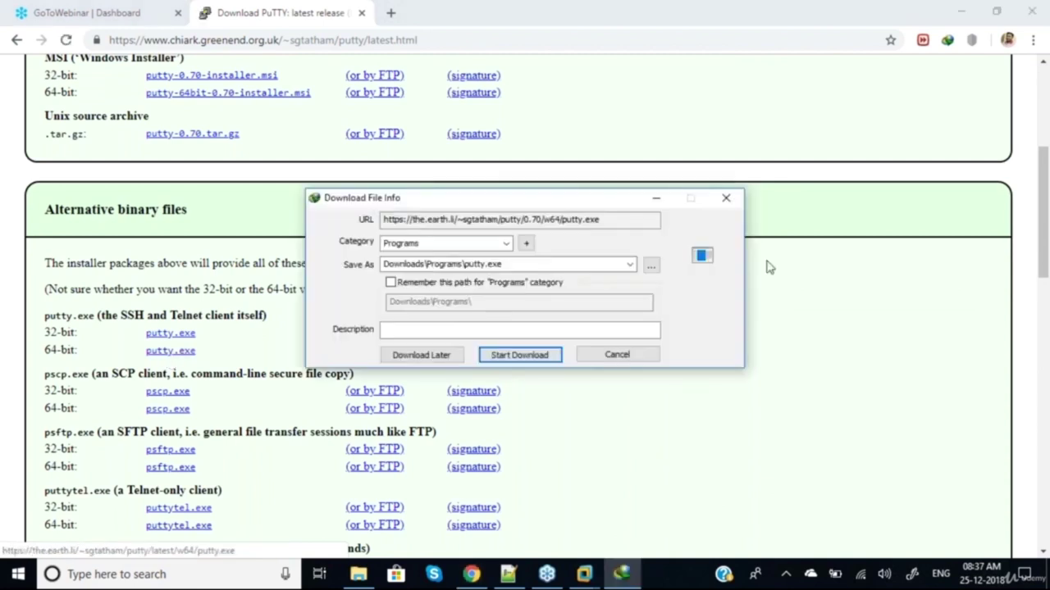
left_click(652, 266)
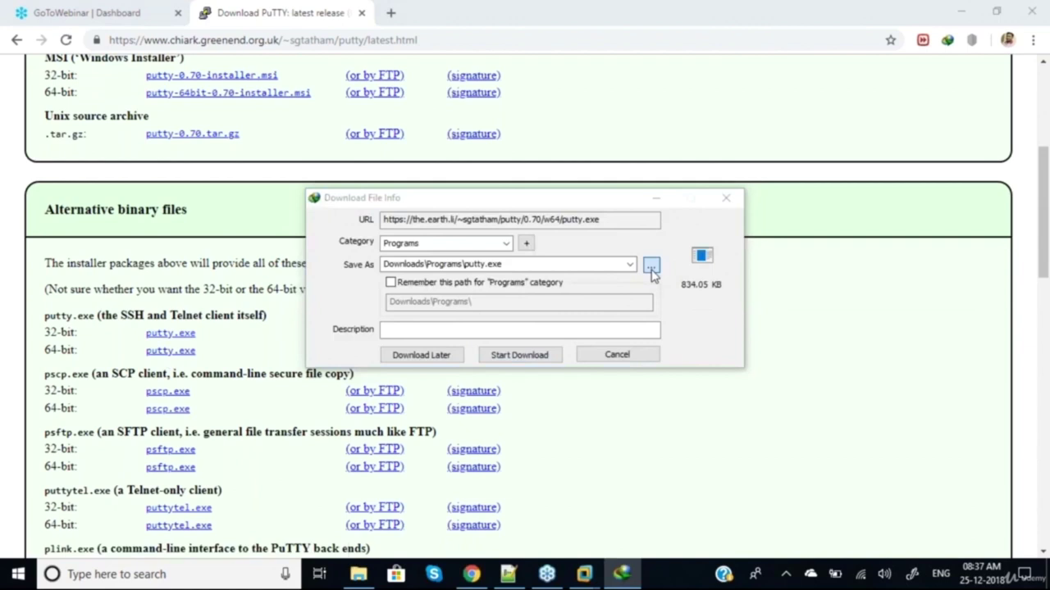
scroll(344, 278, "down", 1)
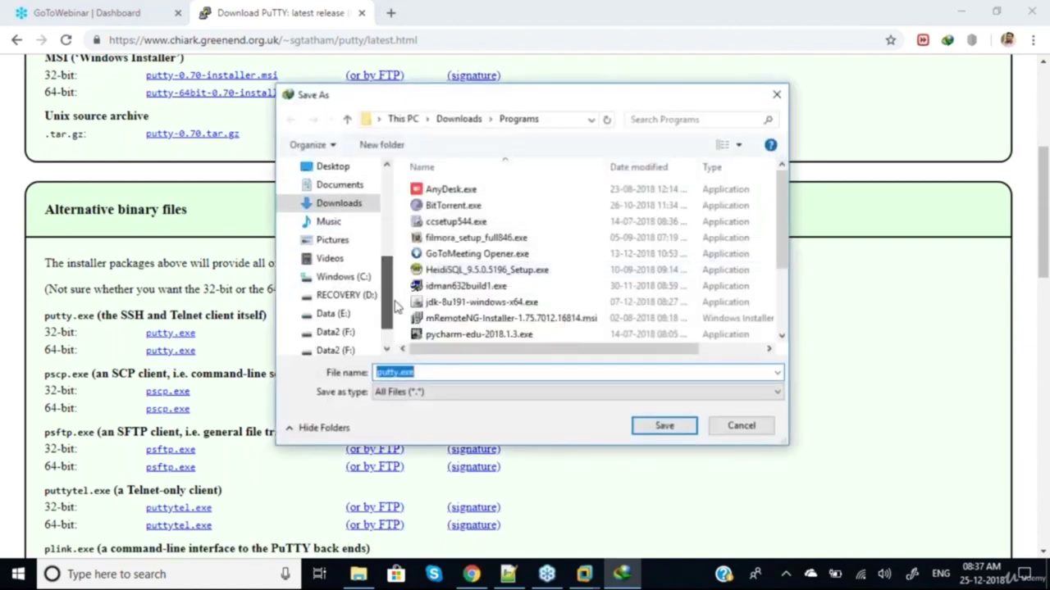
left_click(336, 314)
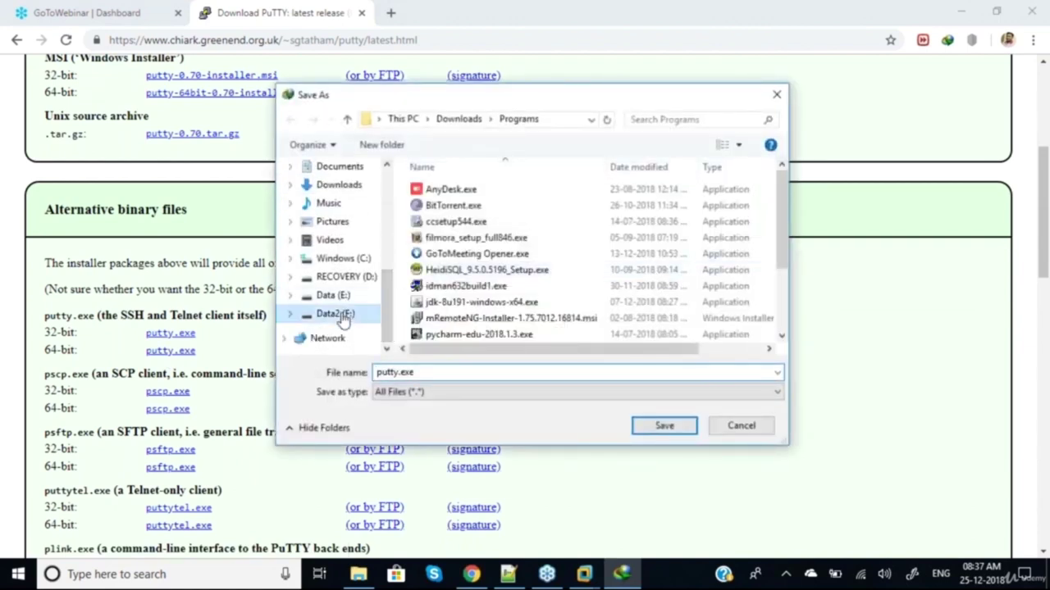
double_click(450, 302)
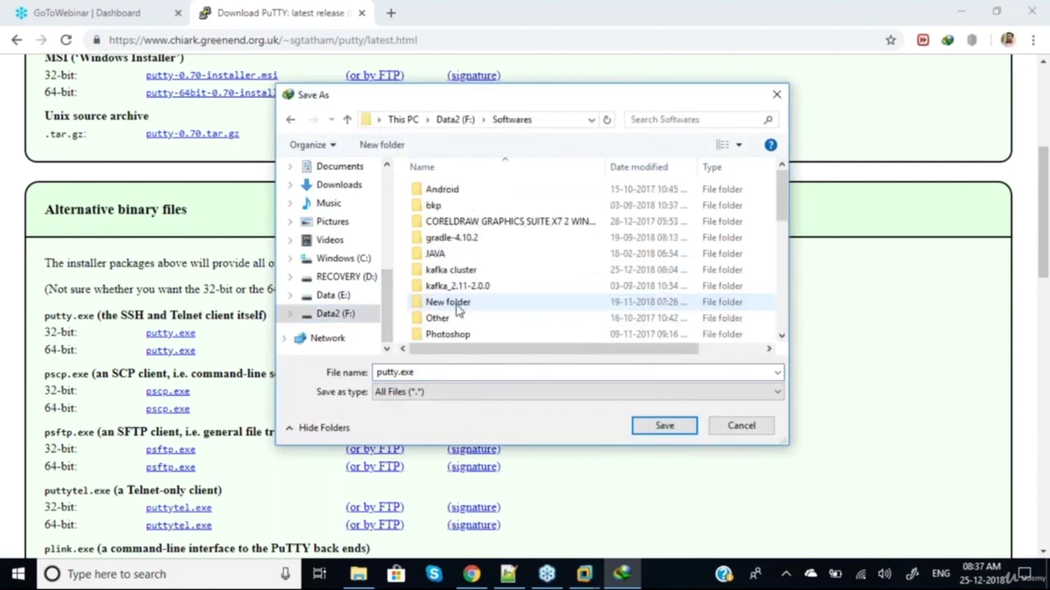
scroll(621, 282, "down", 4)
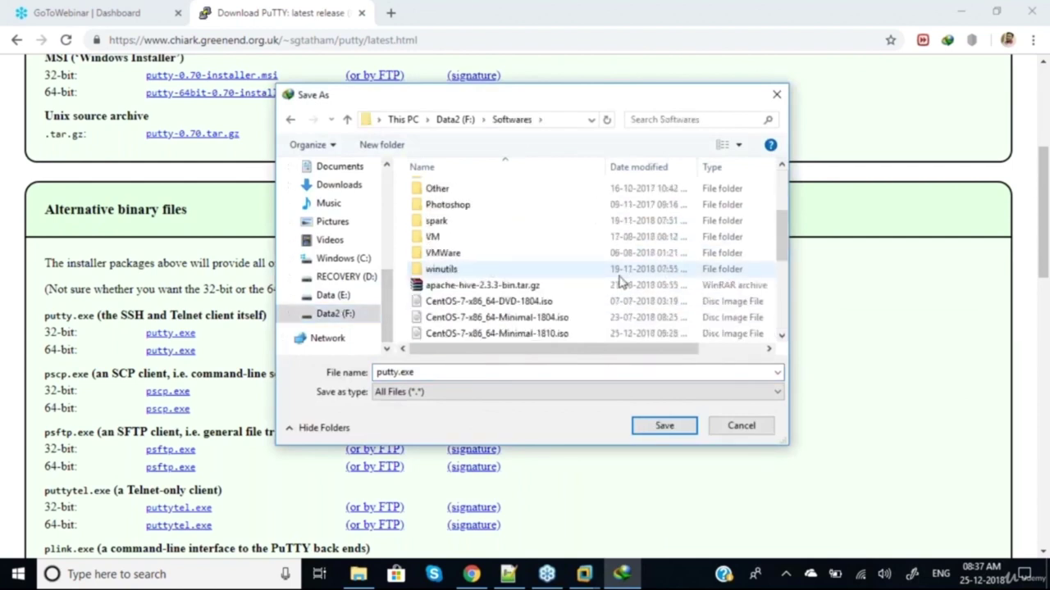
scroll(586, 320, "down", 3)
left_click(665, 426)
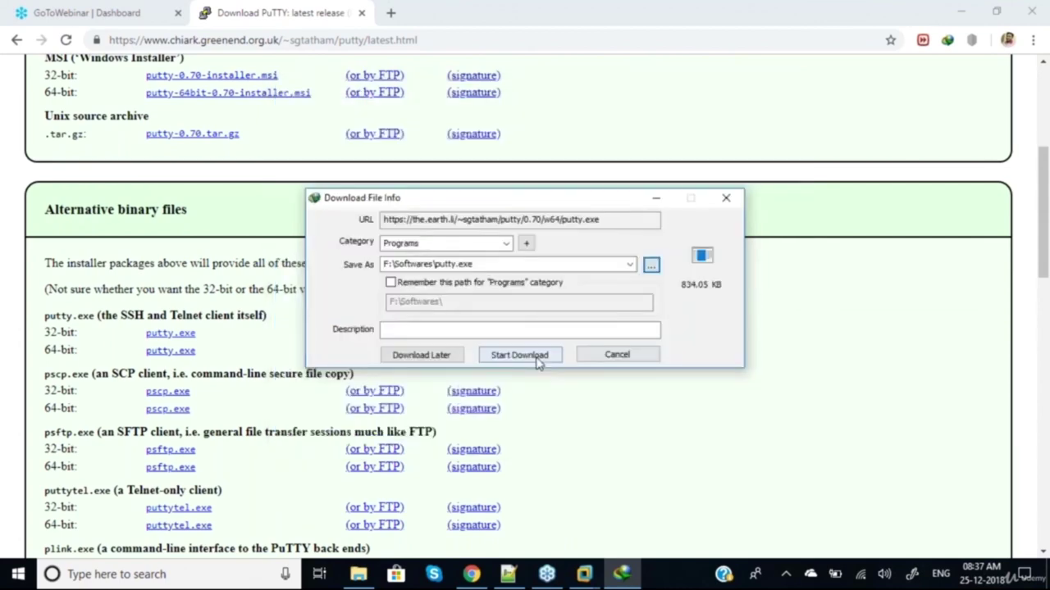
left_click(519, 355)
left_click(360, 574)
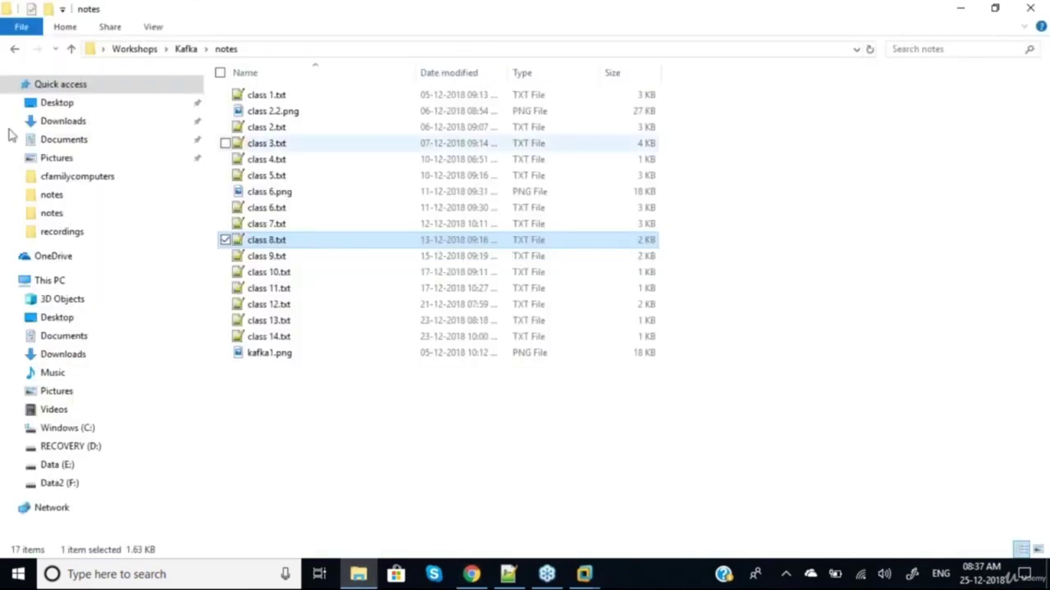
Send F:\Softwares\putty.exe to the Desktop as a shortcut, then close Explorer and minimize Chrome.
left_click(62, 485)
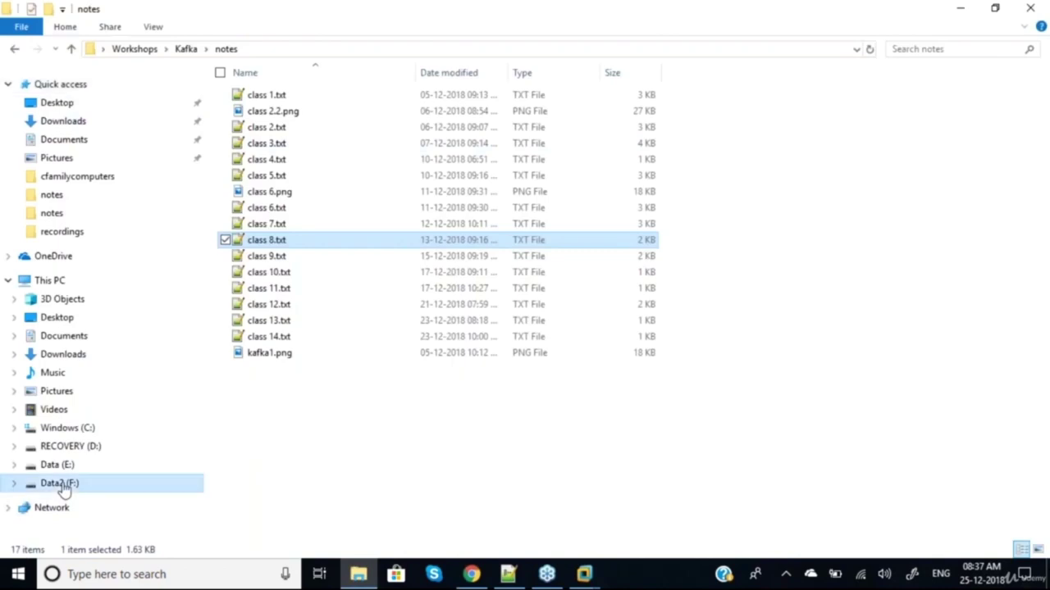
left_click(275, 212)
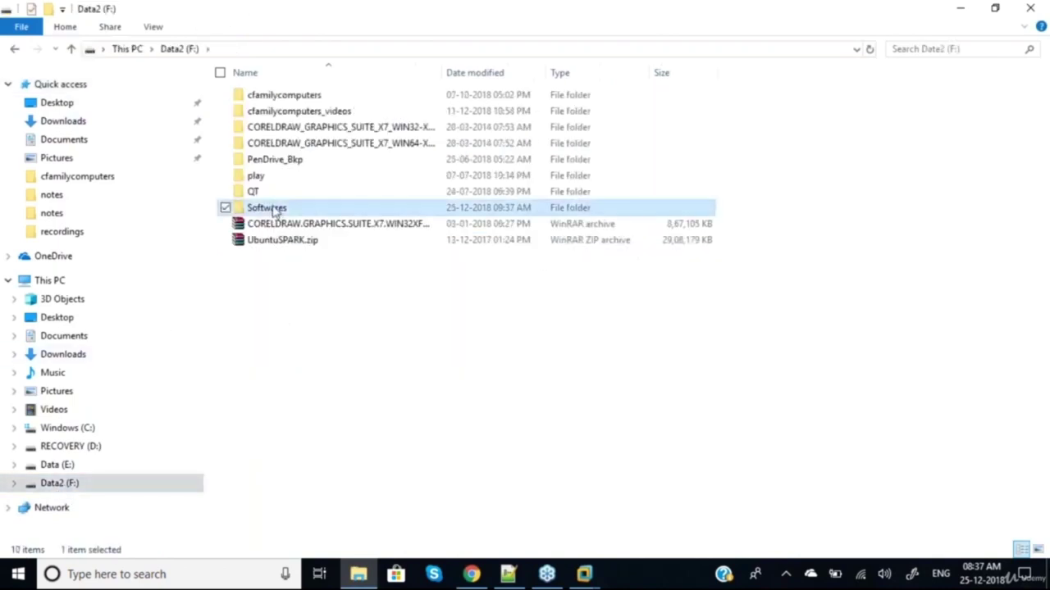
double_click(276, 212)
scroll(935, 359, "down", 2)
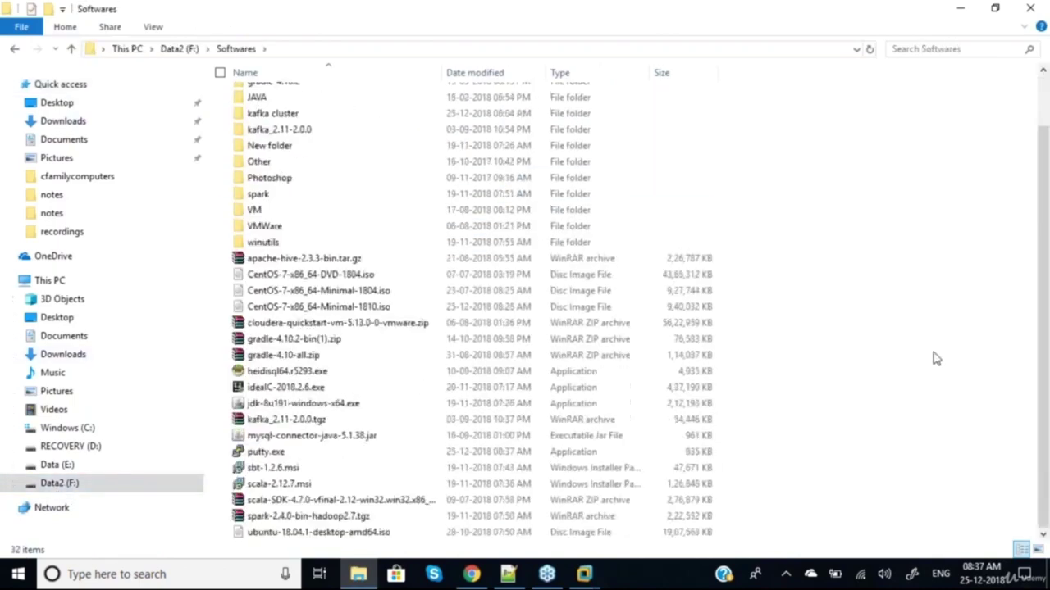
left_click(275, 457)
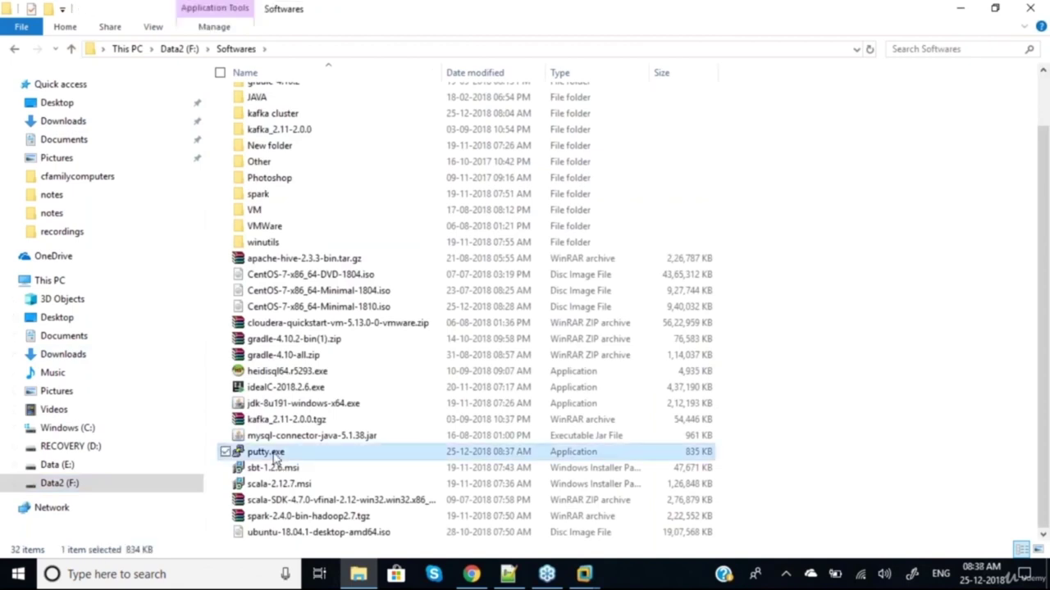
right_click(275, 458)
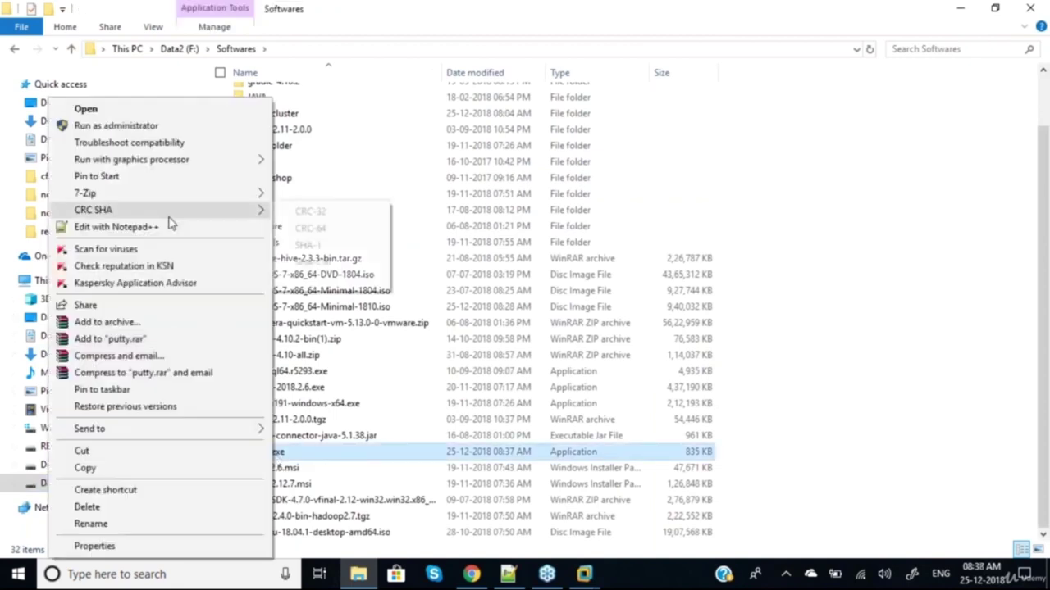
mouse_move(182, 193)
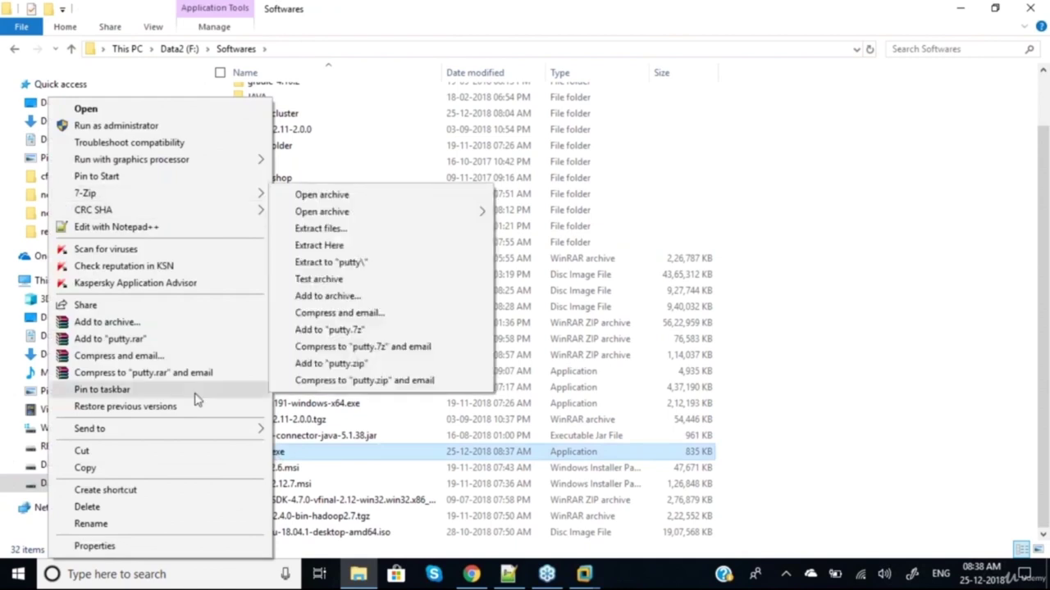
mouse_move(193, 428)
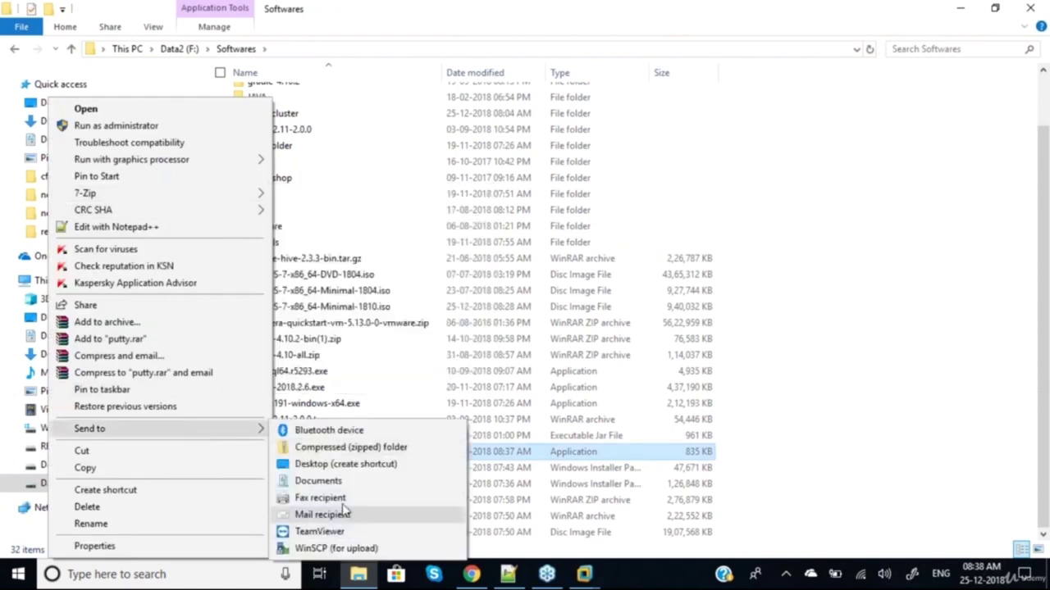
left_click(346, 465)
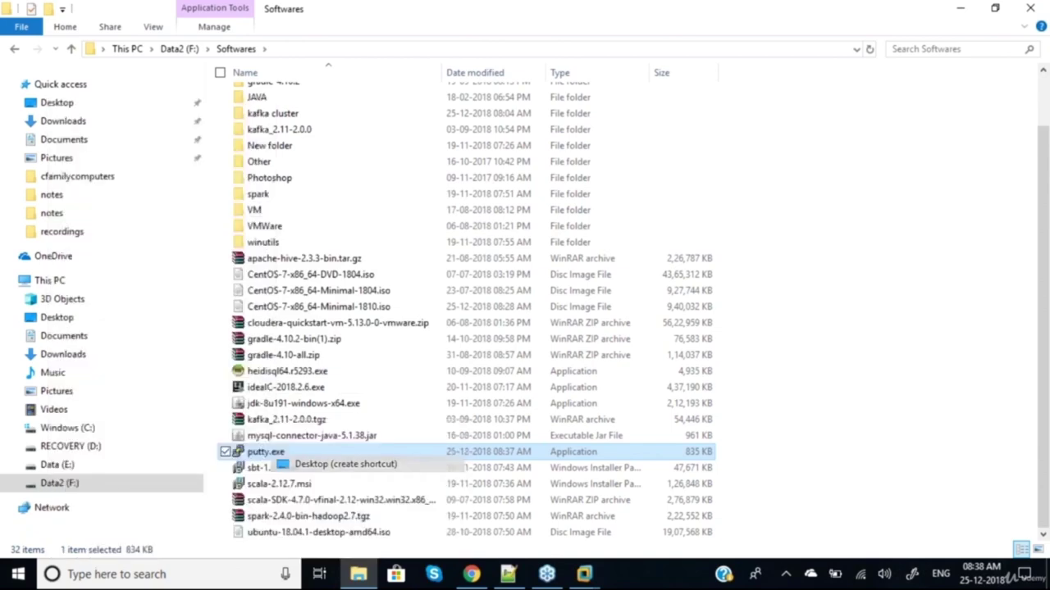
left_click(1033, 9)
left_click(966, 11)
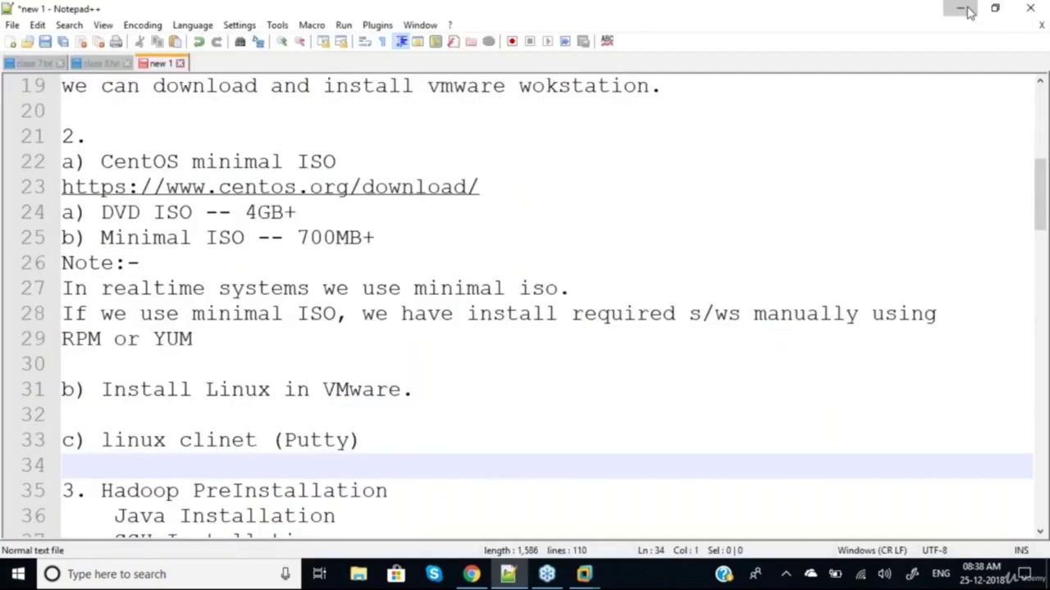
Launch PuTTY and delete the Kafka Zookeeper Server, Manager, MySQL and Repo, client and client2 sessions.
left_click(967, 12)
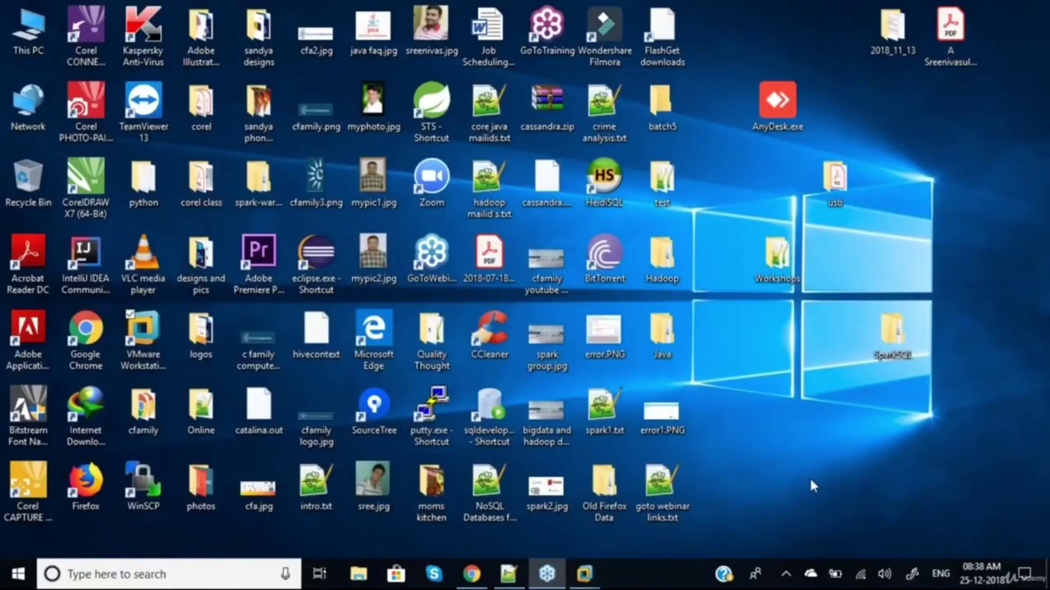
double_click(432, 404)
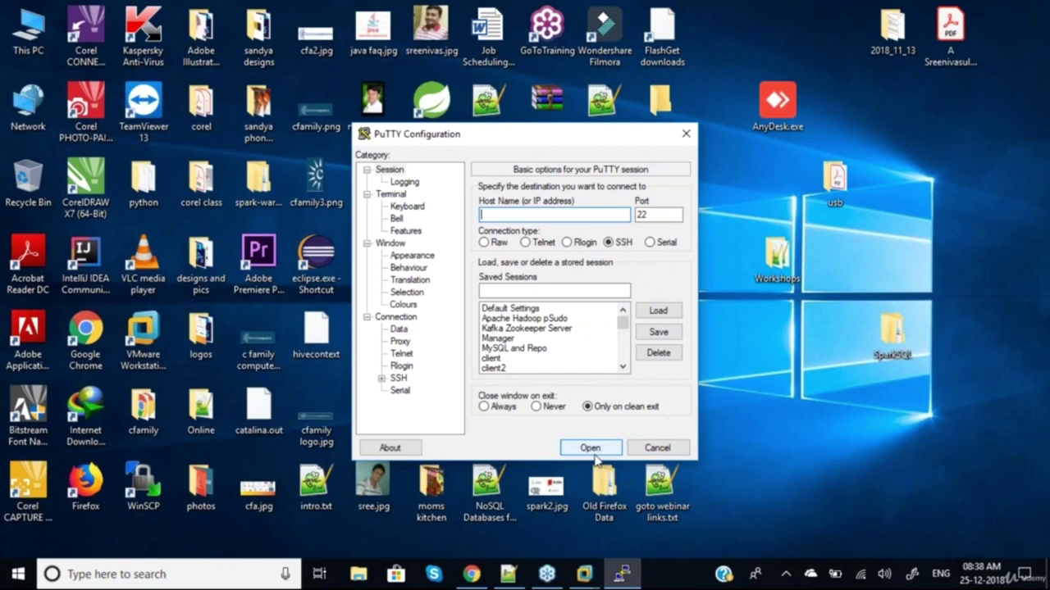
left_click(568, 329)
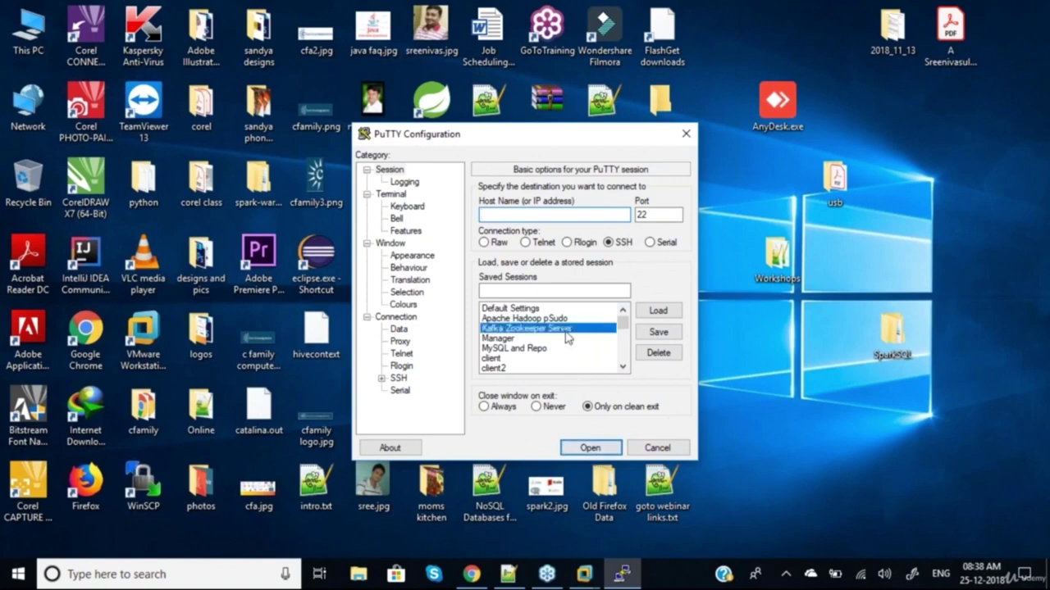
left_click(658, 353)
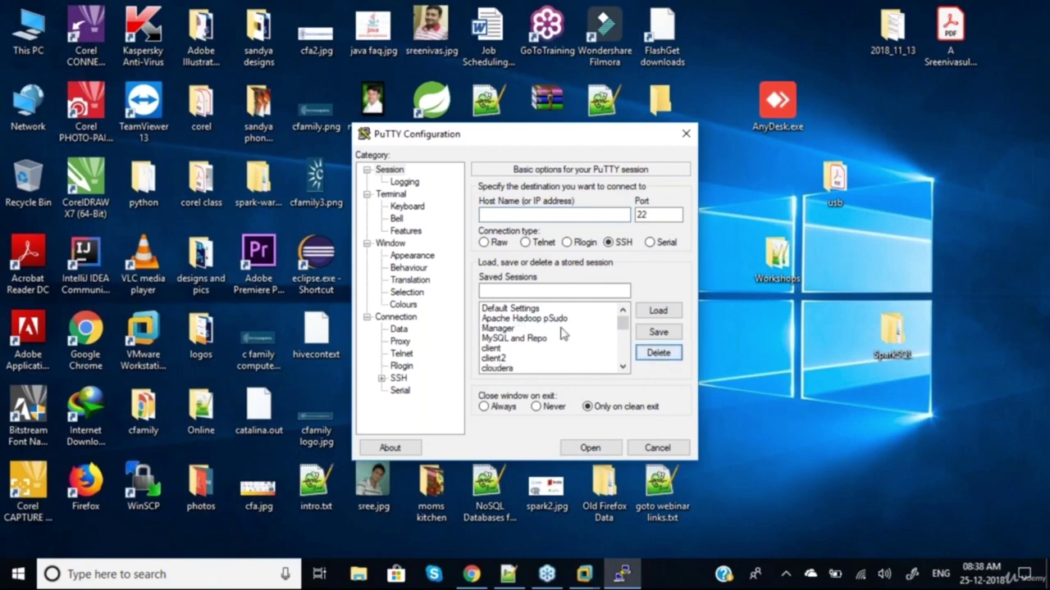
left_click(503, 329)
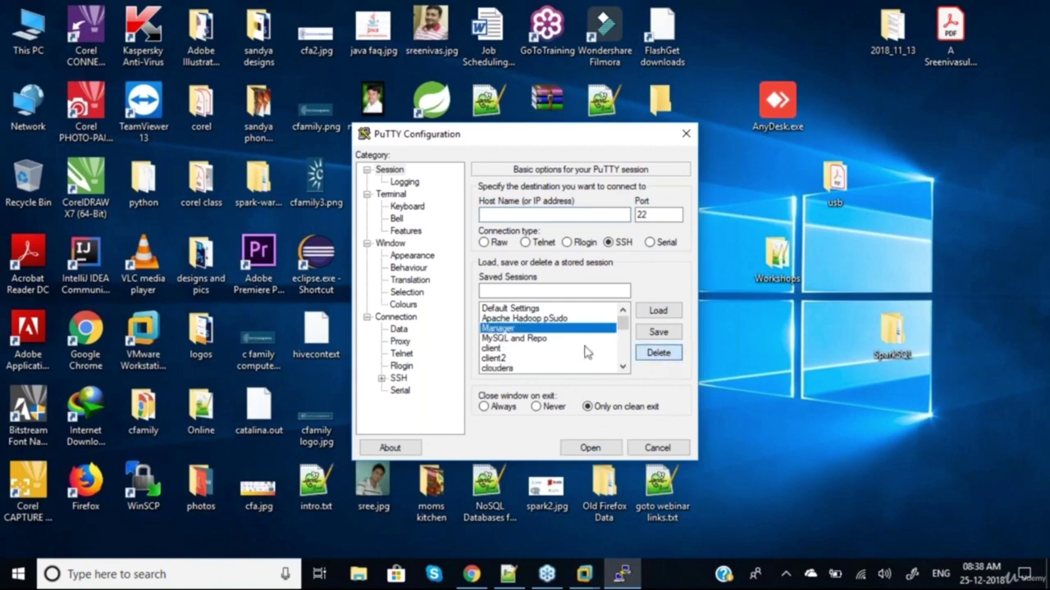
key("Delete")
left_click(533, 329)
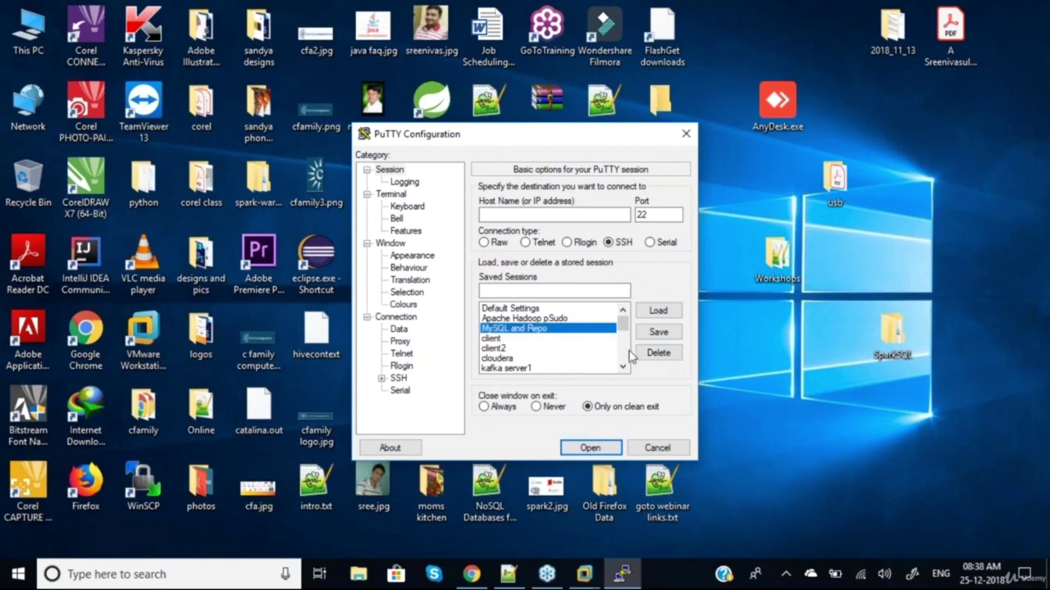
left_click(668, 360)
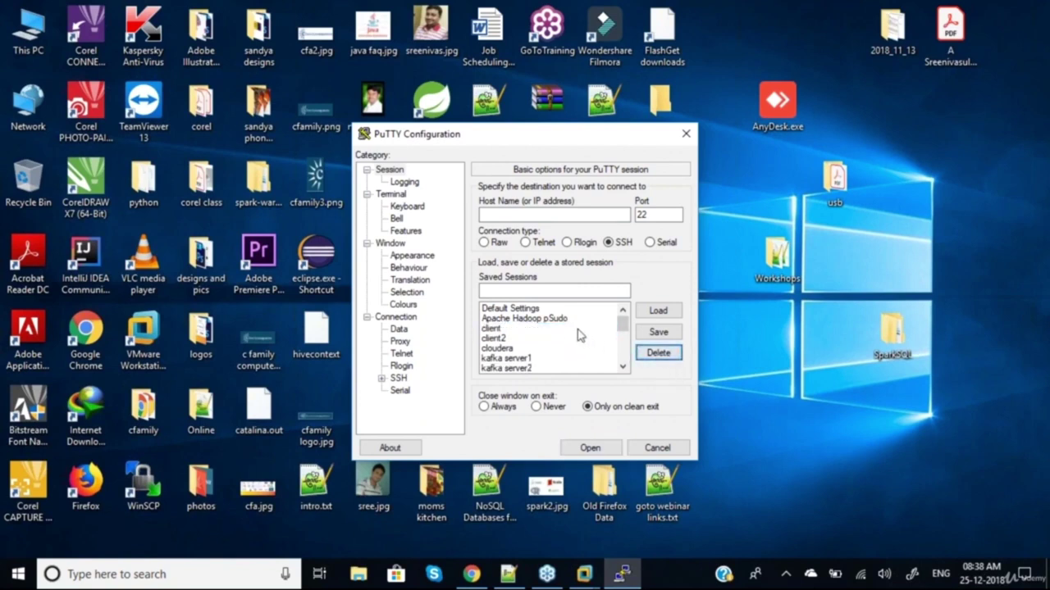
left_click(501, 328)
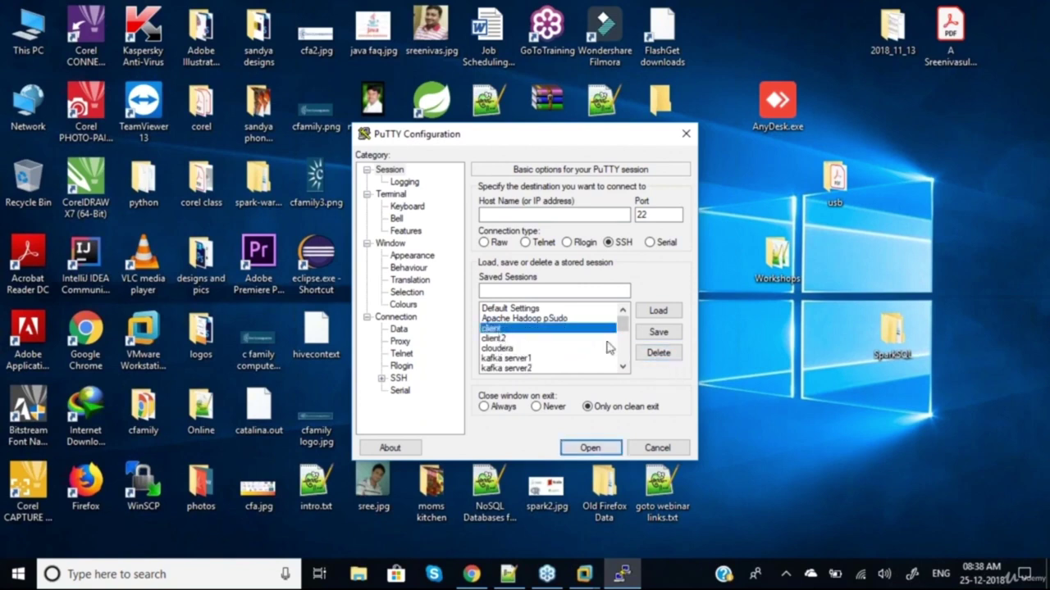
left_click(658, 356)
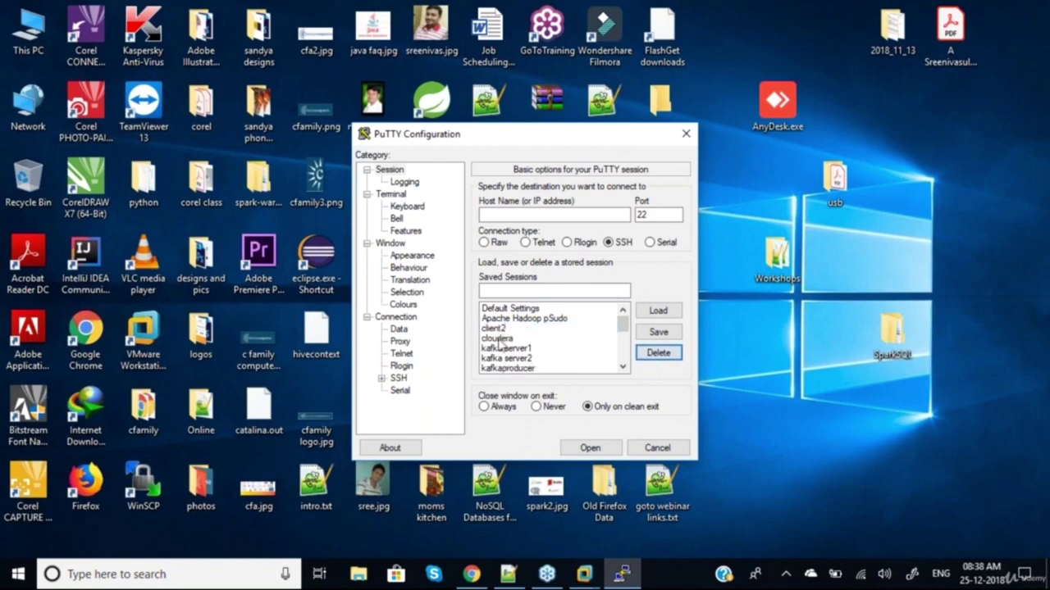
left_click(500, 330)
left_click(647, 358)
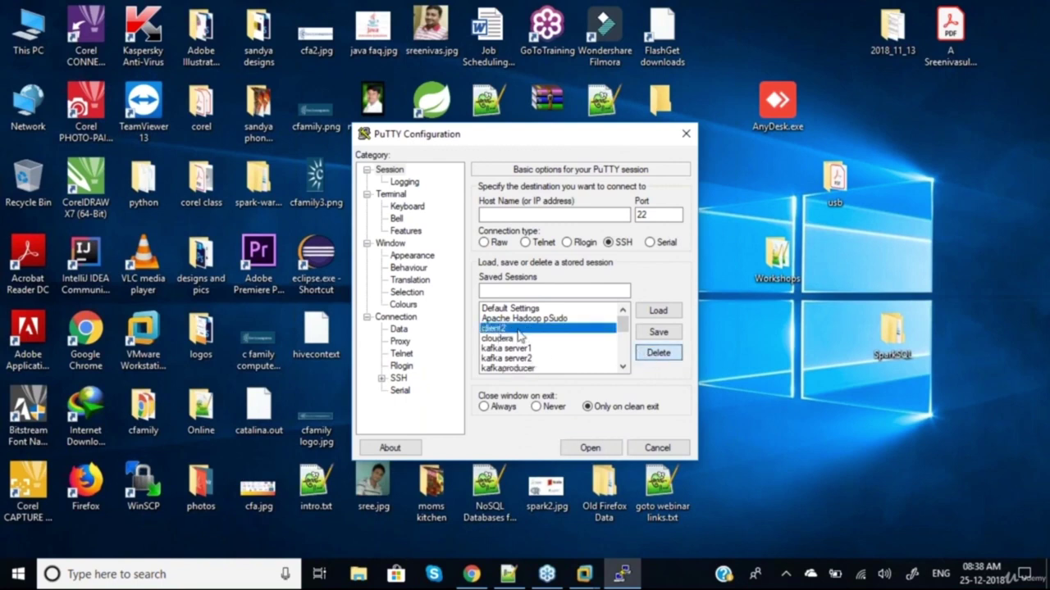
Check the base VM's CentOS installation progress, then release input and minimize VMware.
left_click(586, 576)
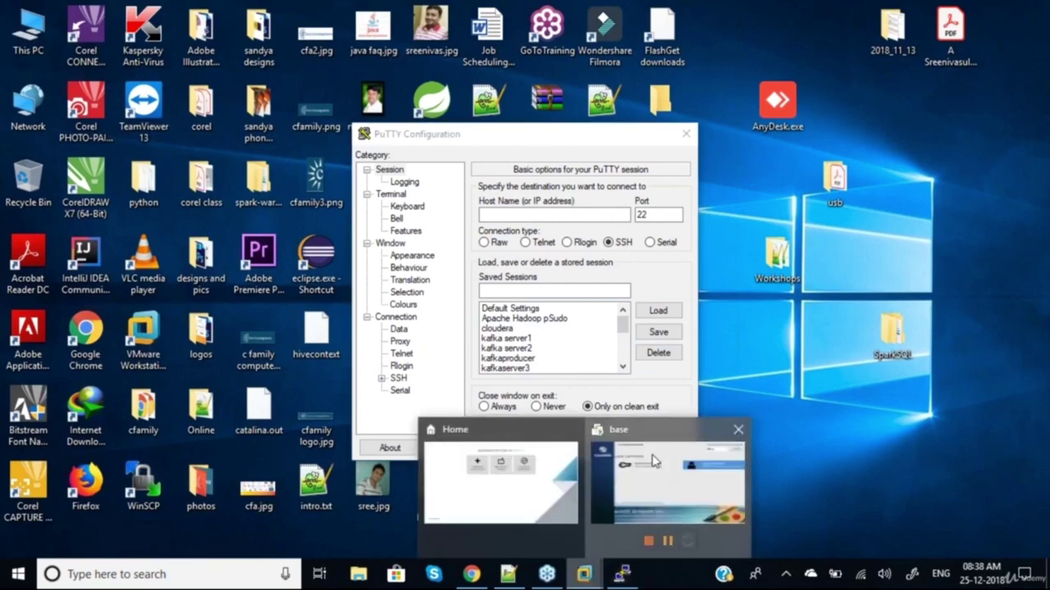
left_click(653, 462)
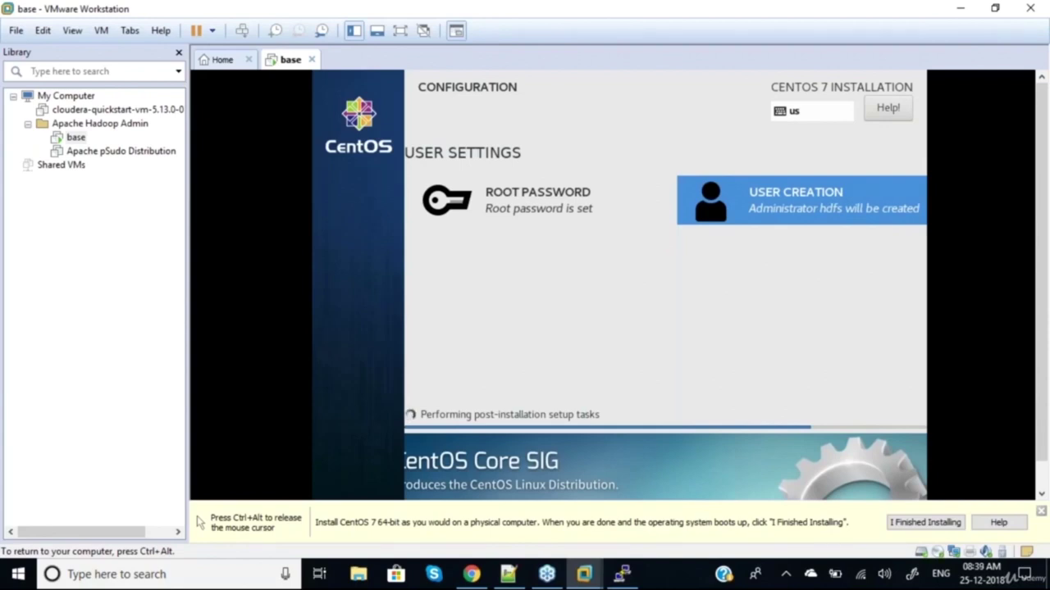
key("ctrl+alt")
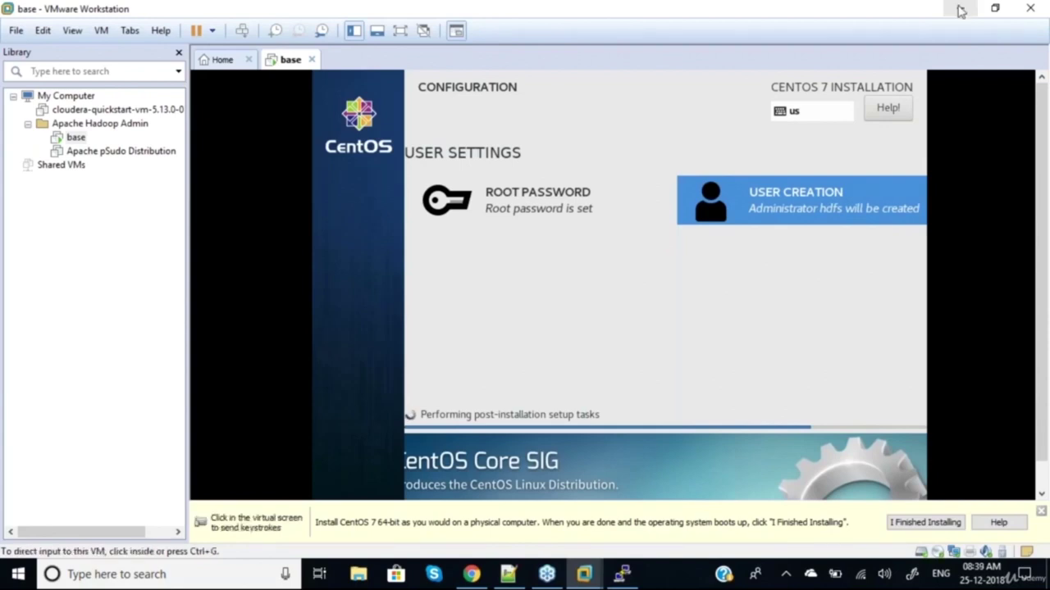
left_click(961, 10)
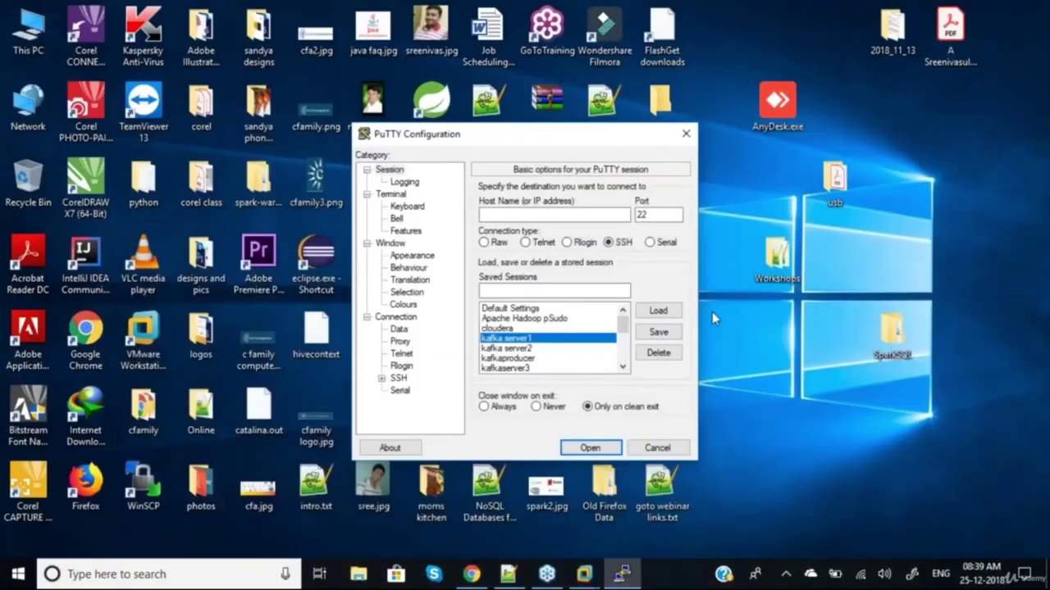
Delete the kafka server1, kafka server2, kafkaproducer, kafkaserver3, kafkaconsumer, master, master2 and node1 sessions.
left_click(507, 338)
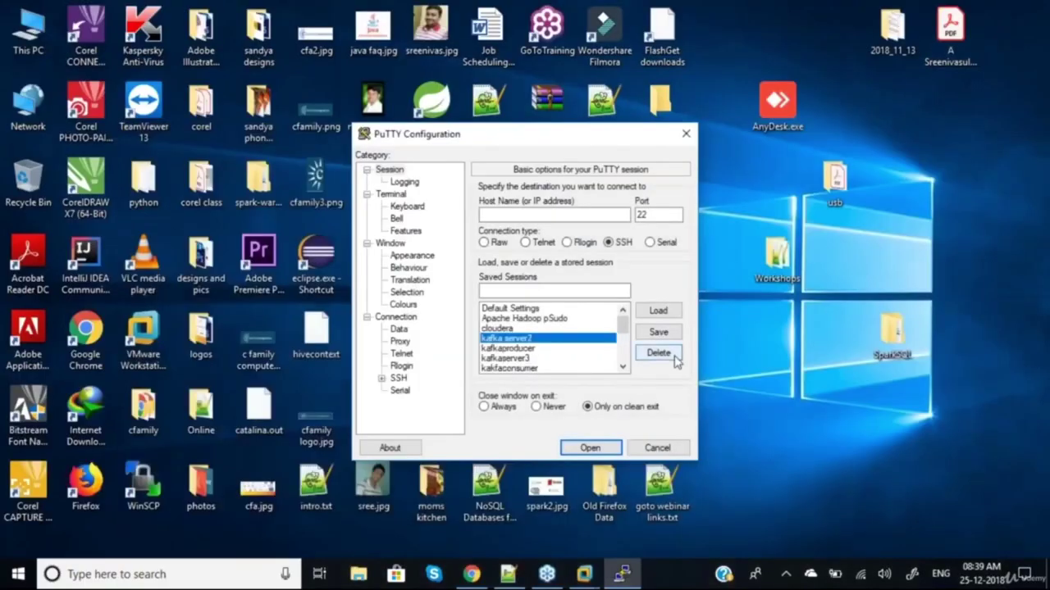
left_click(658, 353)
left_click(529, 339)
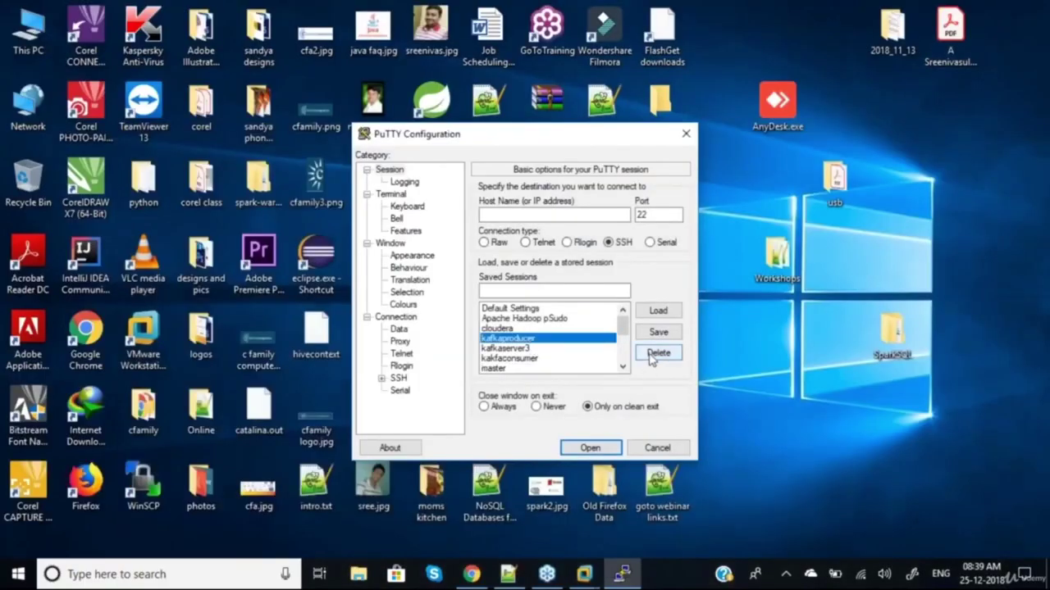
left_click(656, 353)
left_click(501, 341)
left_click(658, 354)
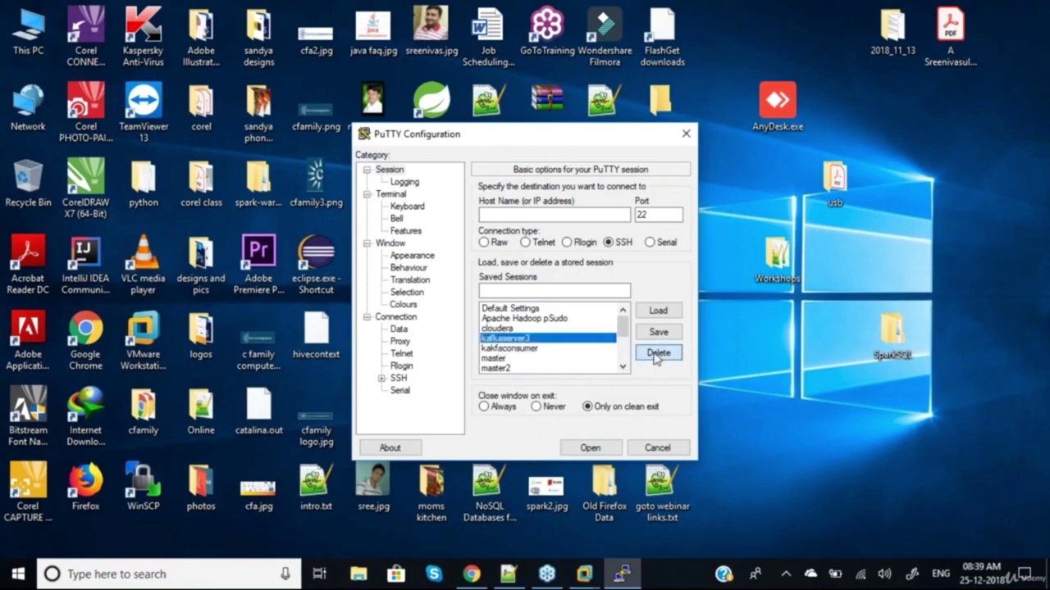
left_click(678, 364)
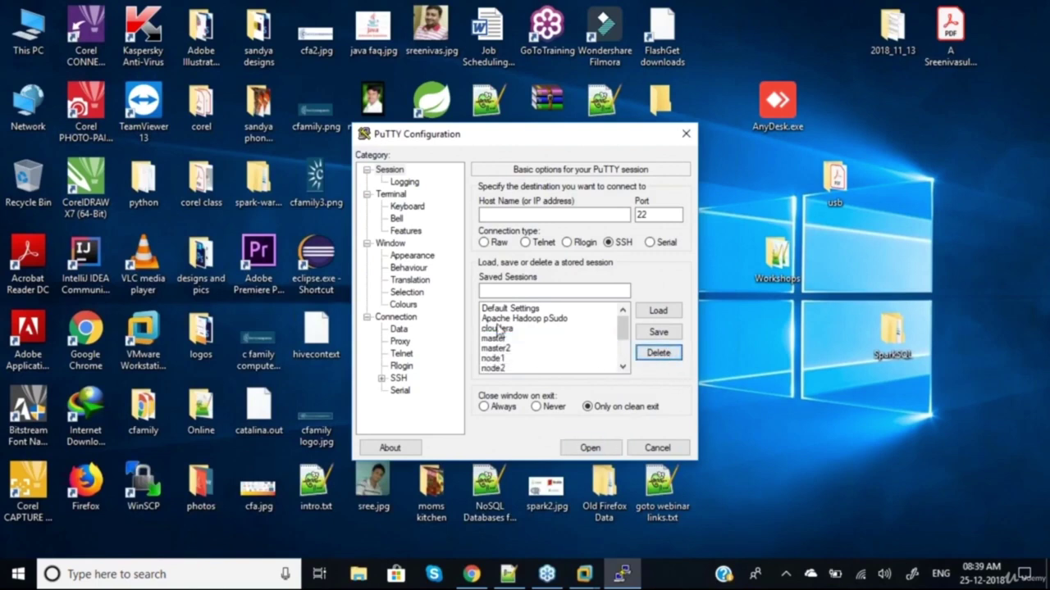
left_click(496, 339)
left_click(659, 354)
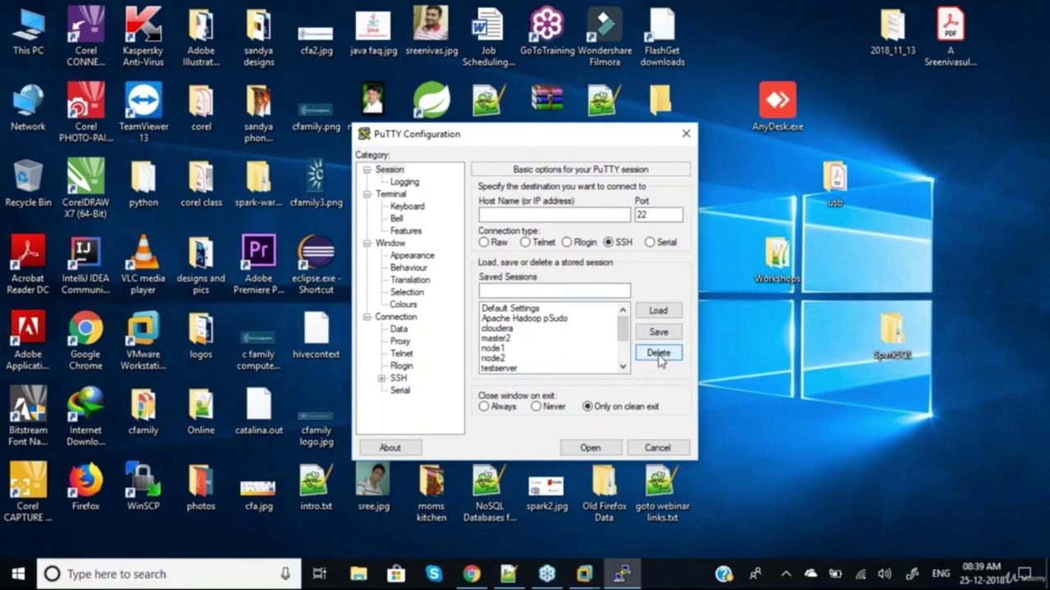
left_click(500, 339)
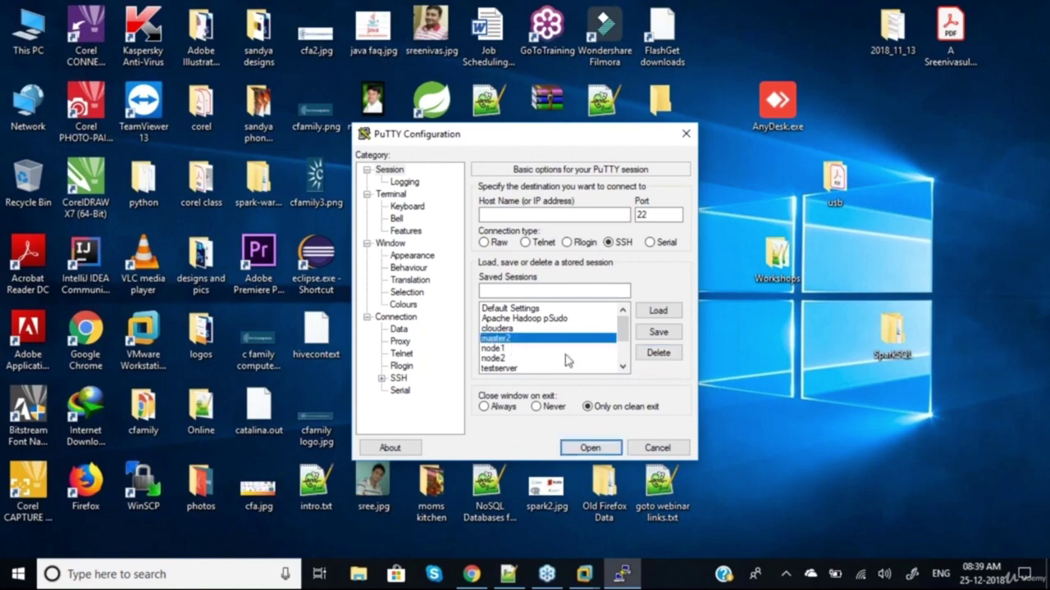
left_click(658, 353)
left_click(501, 339)
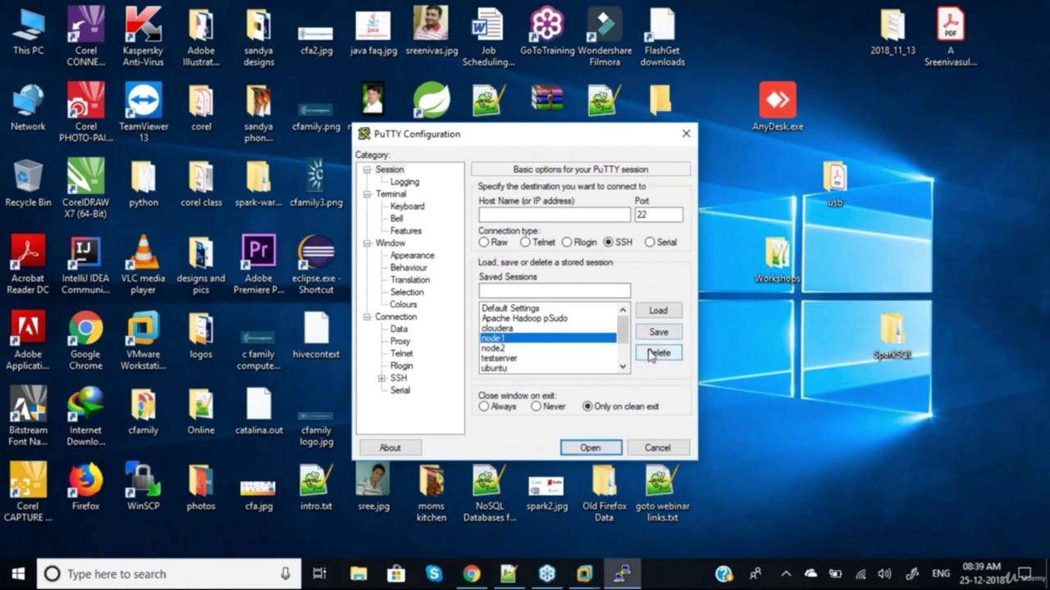
left_click(649, 354)
Delete the node2, testserver, ubuntu, worker1, worker3, zookeeper and worker2 sessions.
left_click(501, 339)
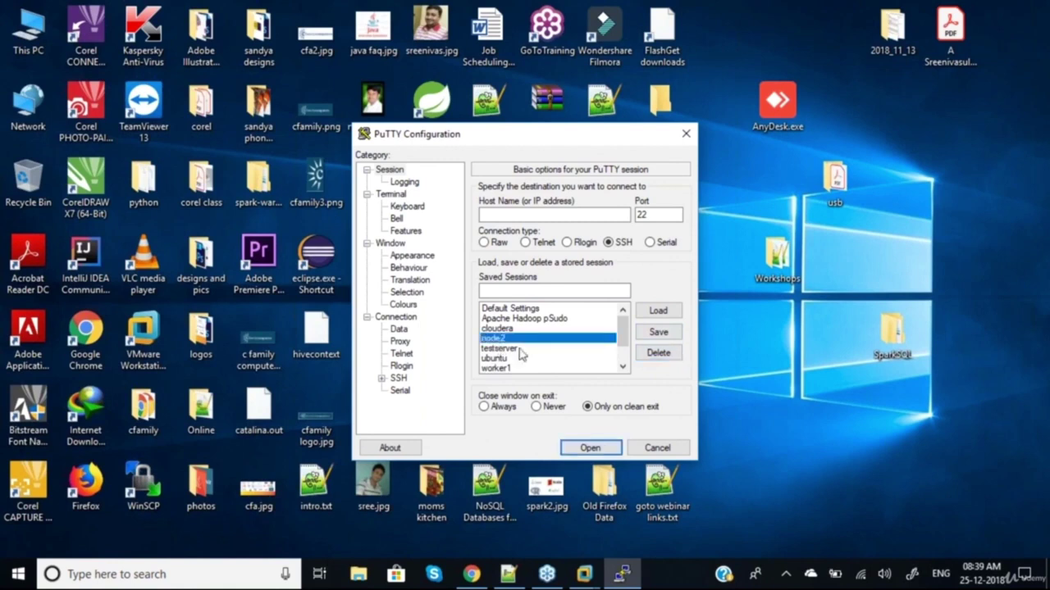
left_click(659, 354)
left_click(501, 339)
left_click(658, 353)
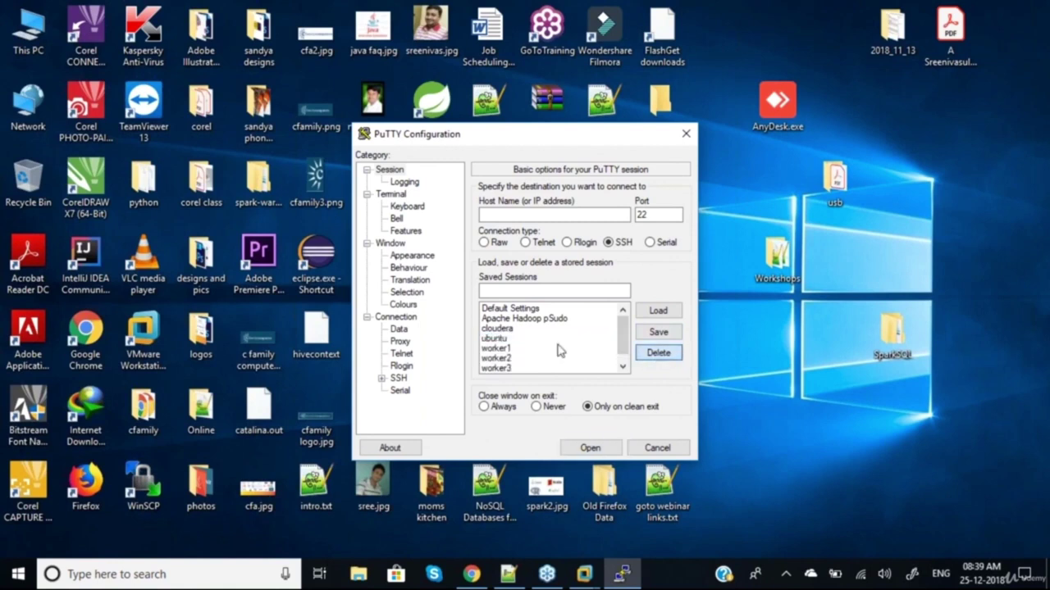
left_click(502, 340)
left_click(658, 354)
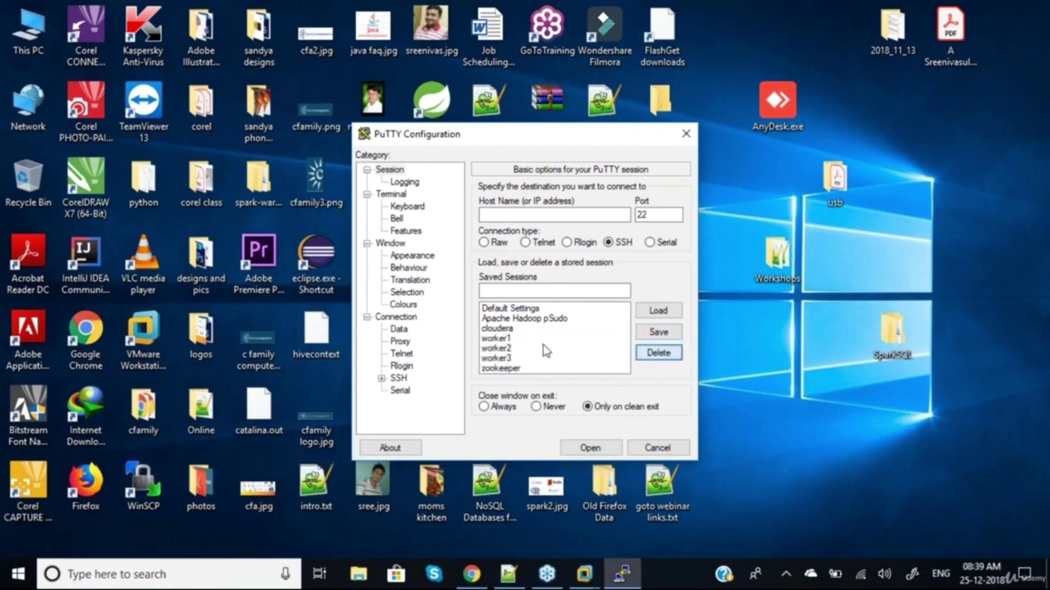
left_click(492, 338)
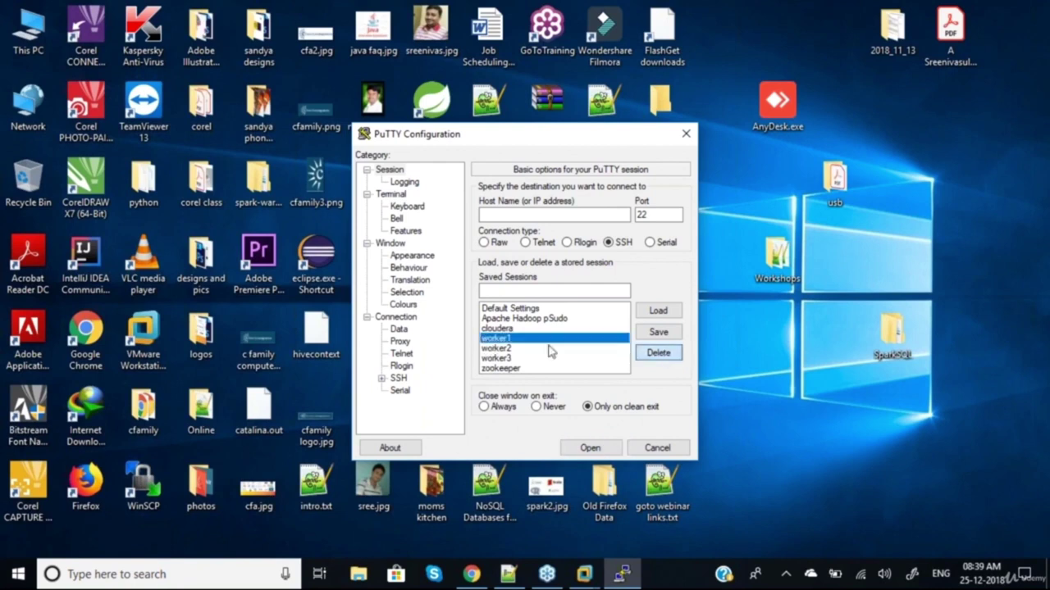
left_click(658, 354)
left_click(502, 349)
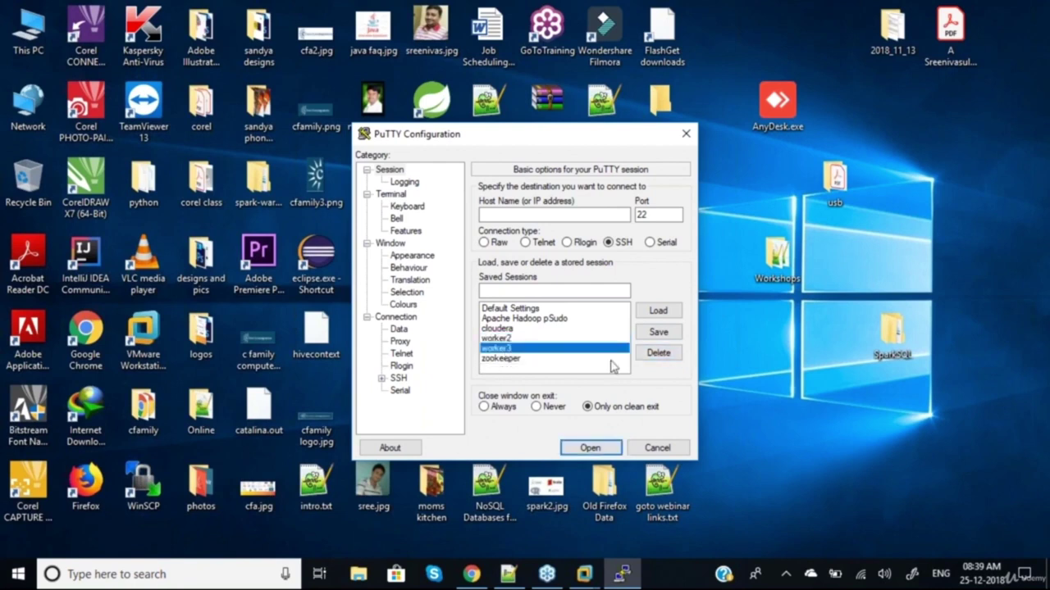
left_click(656, 361)
left_click(565, 349)
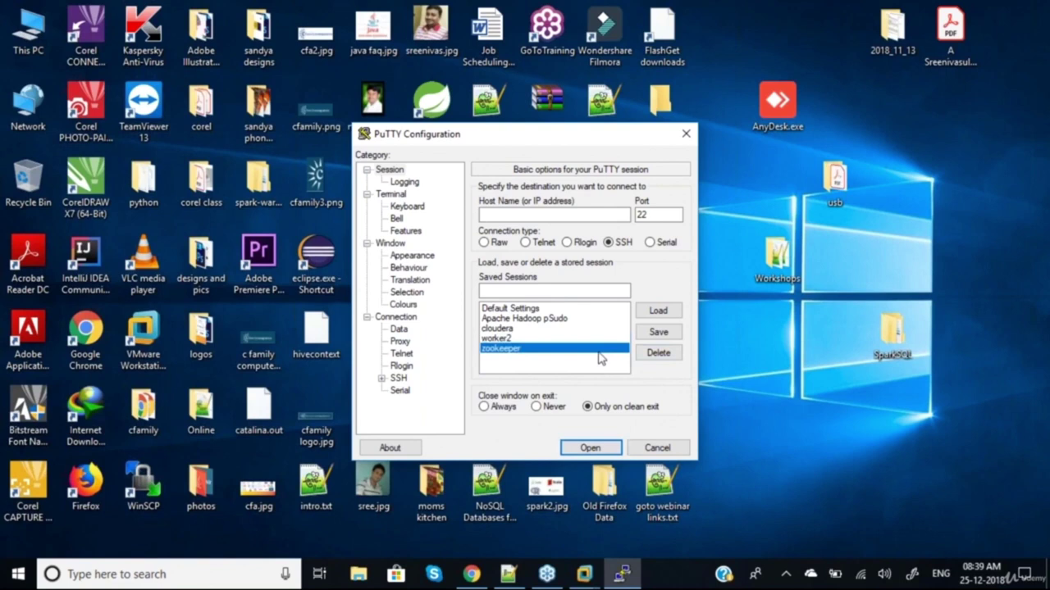
left_click(657, 353)
left_click(502, 338)
left_click(658, 352)
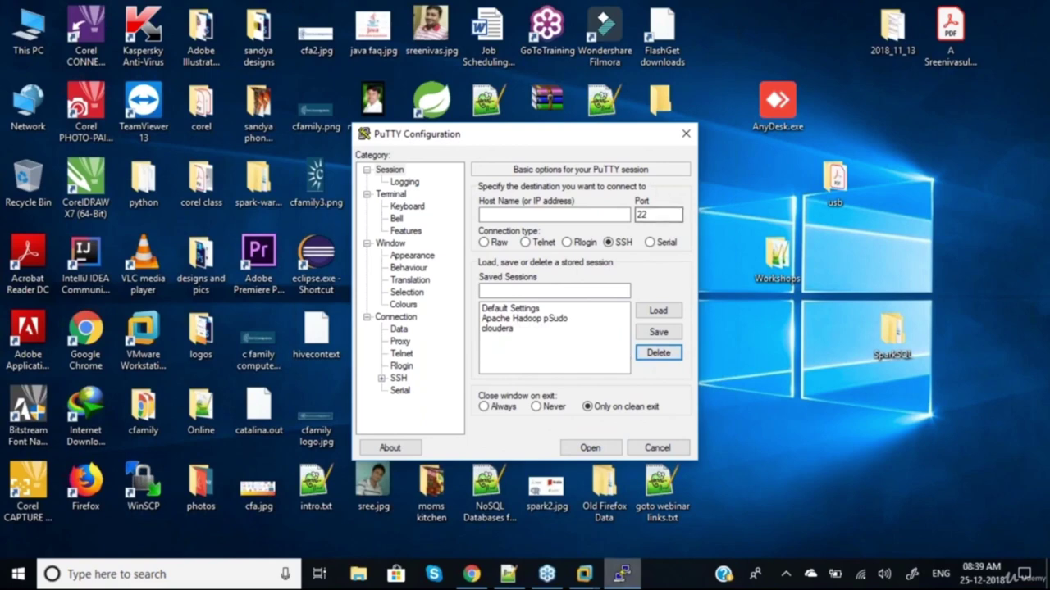
Bring the base VM forward to view CentOS 7's post-installation setup, then release input.
left_click(584, 577)
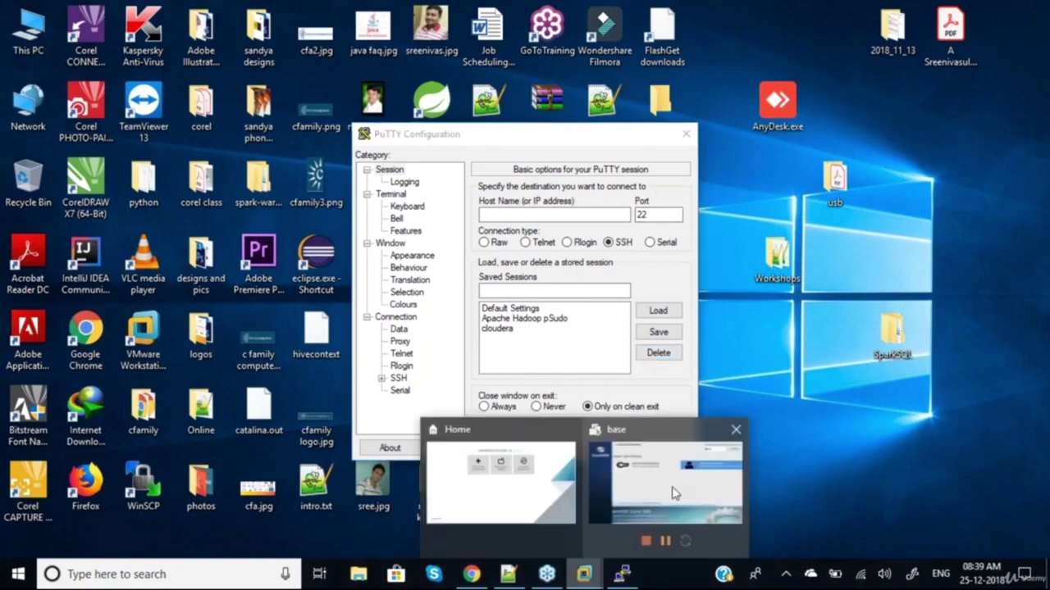
left_click(673, 493)
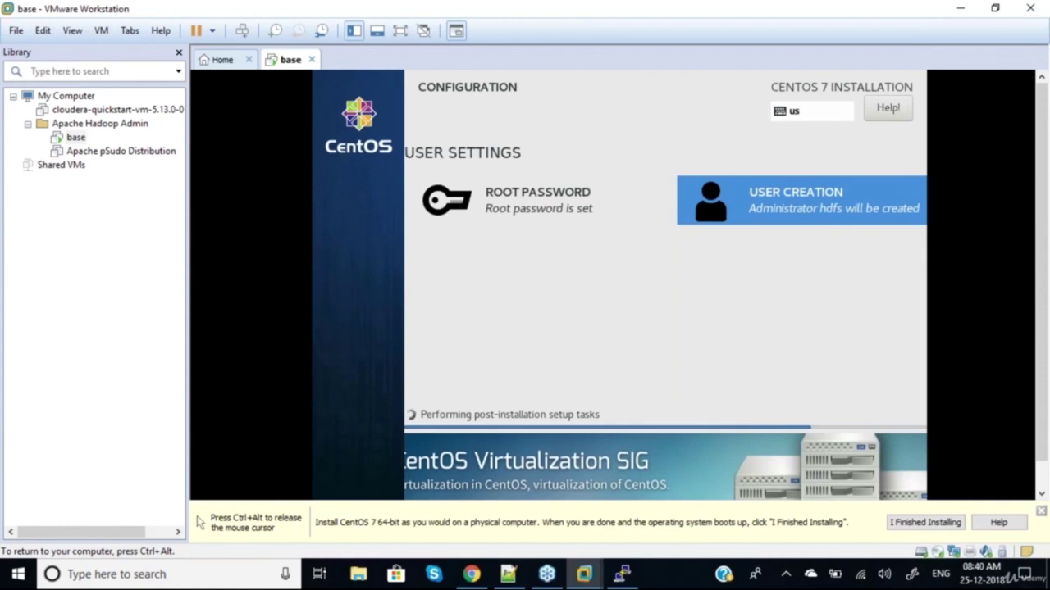
key("ctrl+alt")
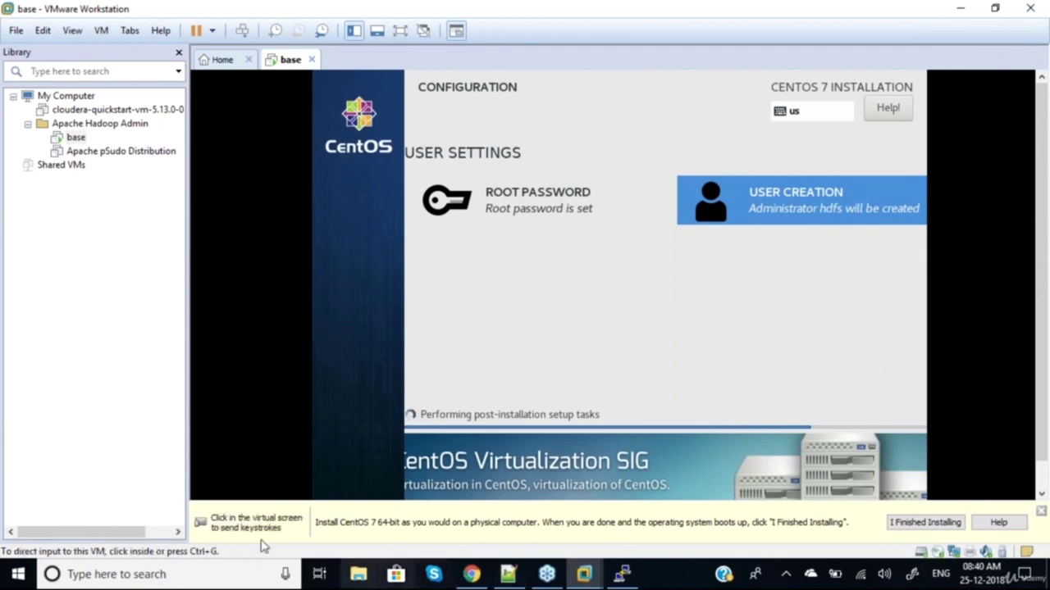
left_click(160, 576)
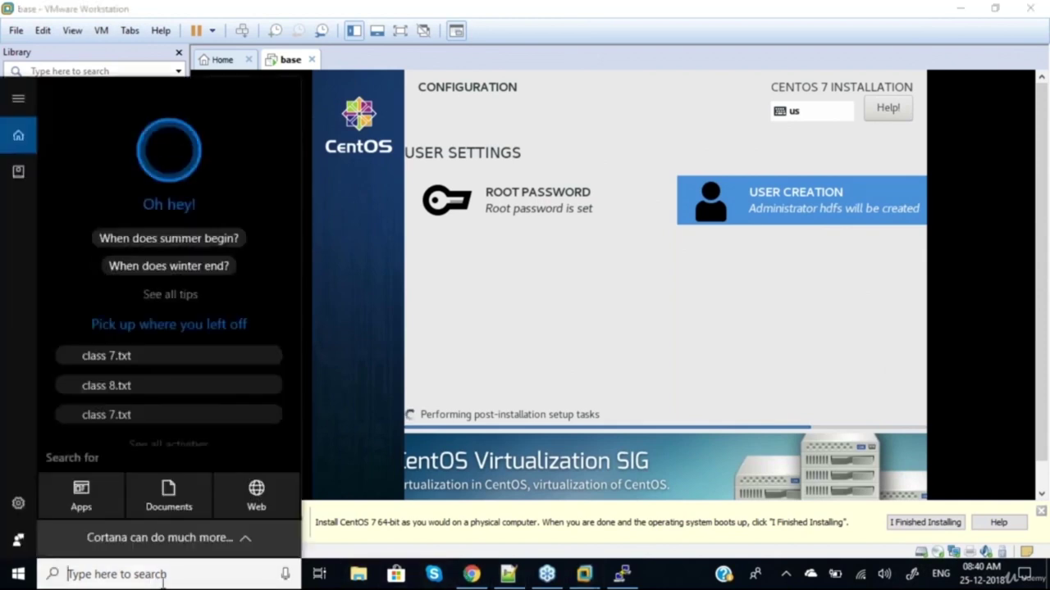
Open Paint and enlarge the canvas to fill the window.
type("pain")
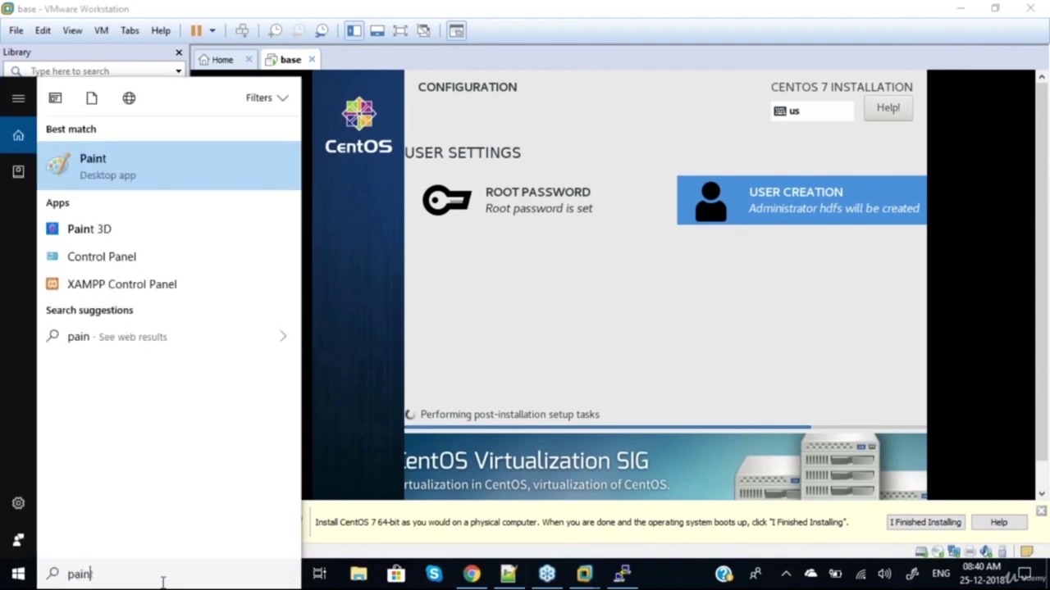
left_click(70, 151)
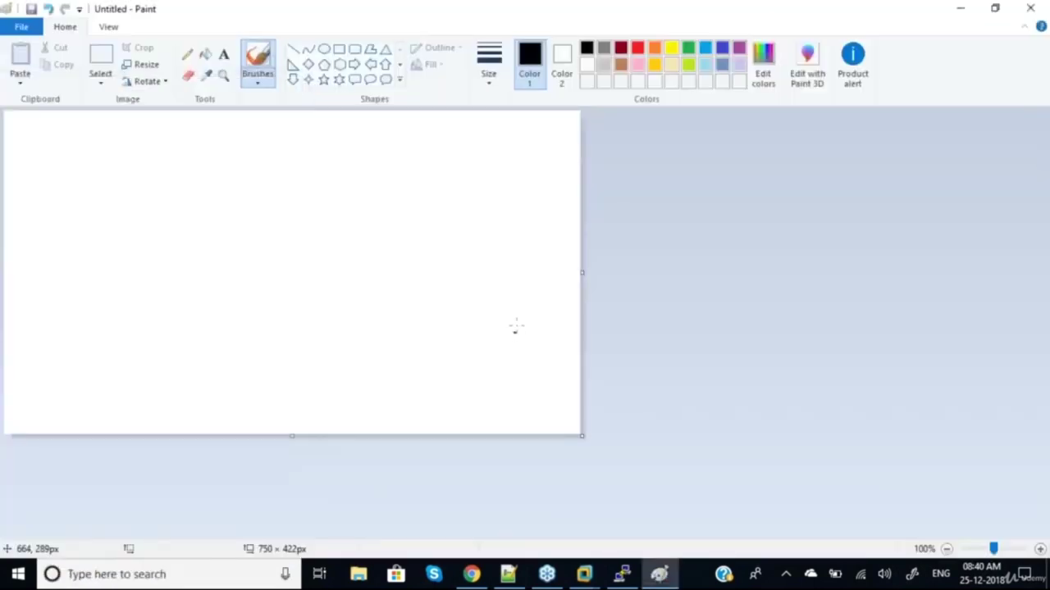
left_click_drag(585, 441, 1045, 535)
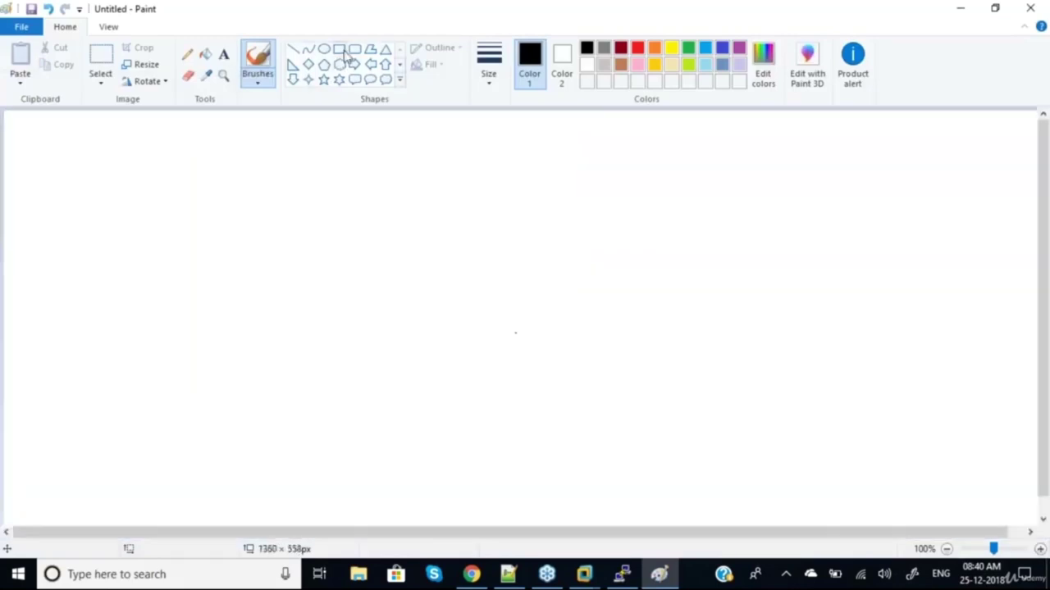
Draw a large rectangle and caption it 'Windows operating system' beneath.
left_click(339, 49)
mouse_move(319, 146)
left_mouse_down()
mouse_move(503, 250)
mouse_move(565, 326)
mouse_move(651, 396)
mouse_move(694, 472)
mouse_move(746, 483)
left_mouse_up()
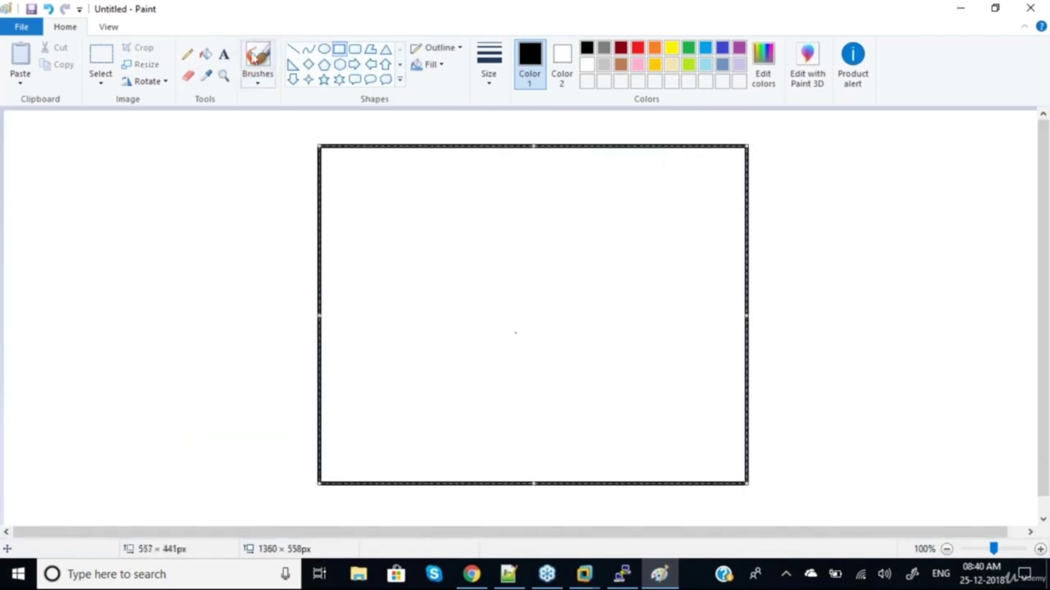
left_click(223, 54)
left_click_drag(431, 491, 671, 524)
type("Windows")
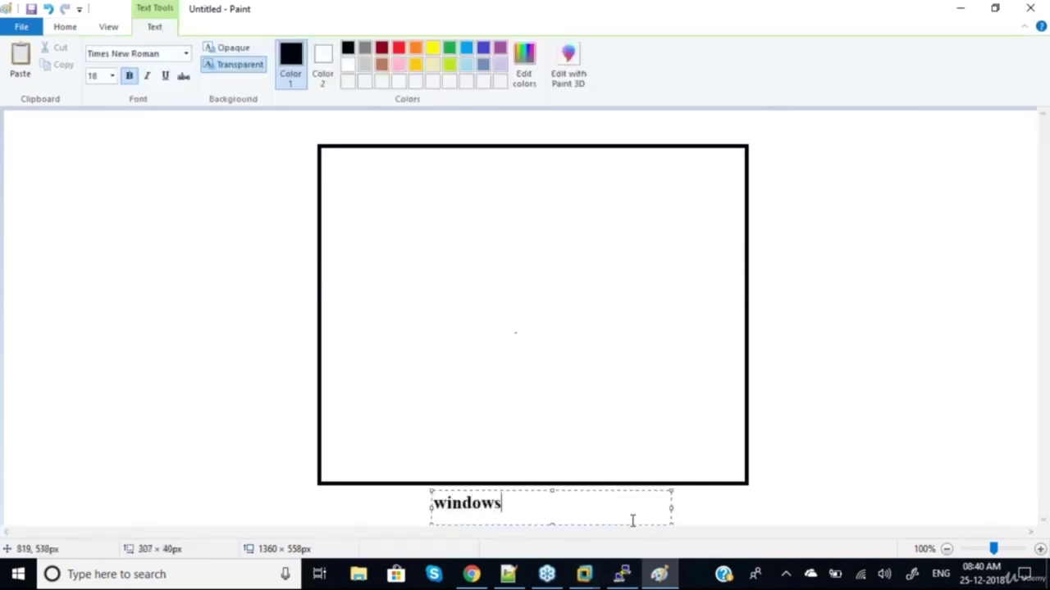
type(" operating system")
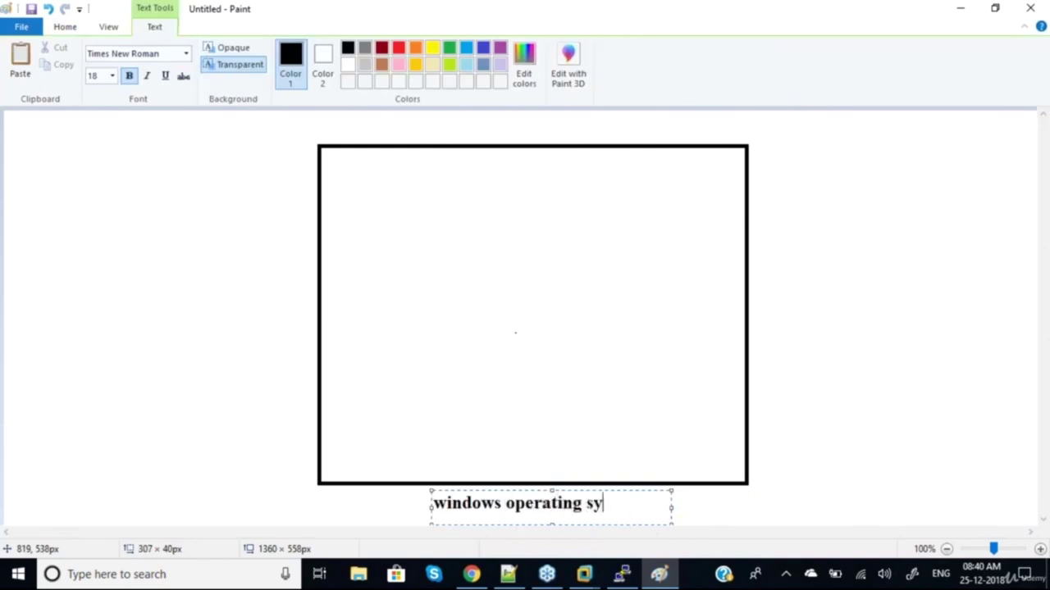
left_click(713, 322)
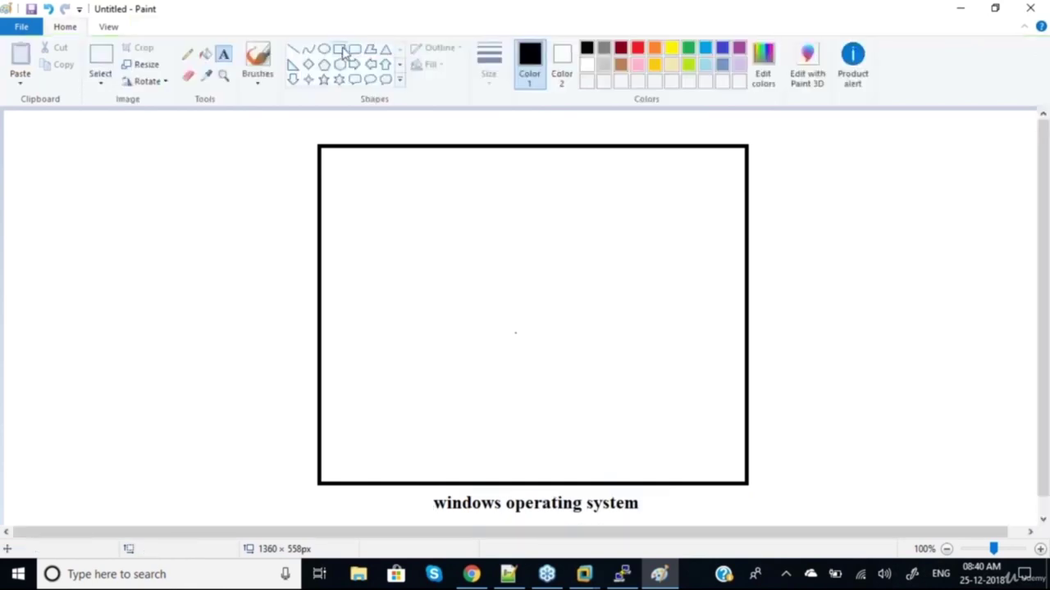
Draw a smaller rectangle in the big one's right side, label it 'VMware Workstation', and select 'Workstation' to reposition.
left_click(339, 48)
mouse_move(520, 169)
left_mouse_down()
mouse_move(663, 325)
mouse_move(707, 380)
mouse_move(727, 433)
mouse_move(732, 427)
left_mouse_up()
left_click(223, 54)
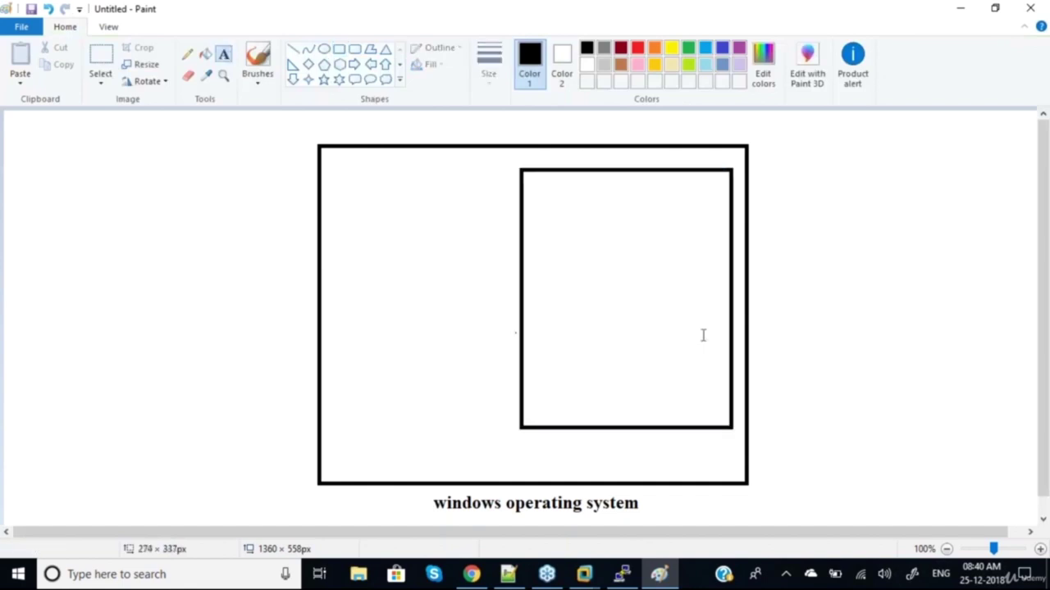
left_click_drag(535, 432, 705, 454)
type("VM")
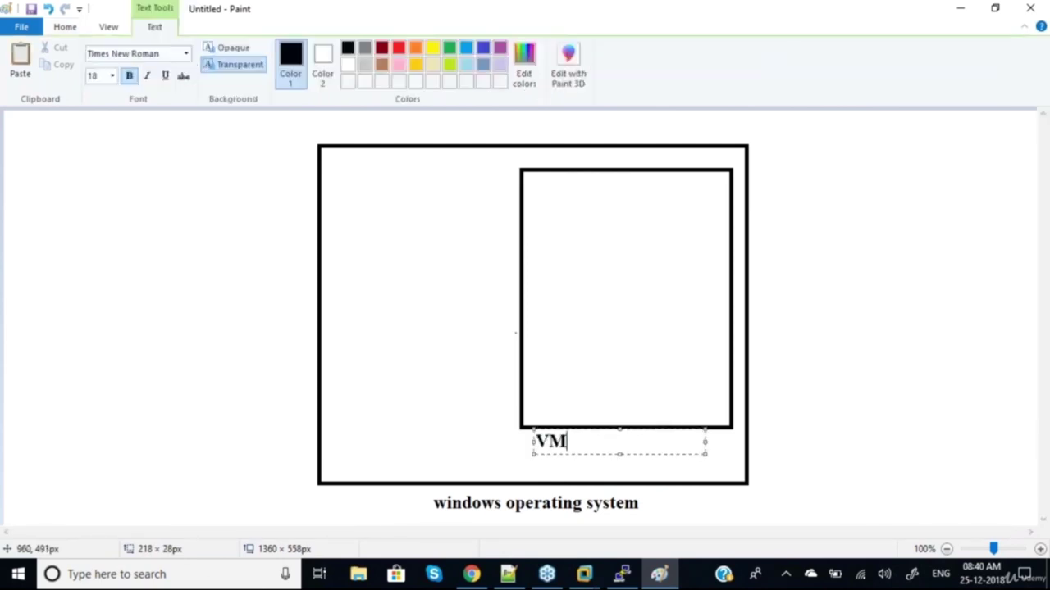
type("ware Wo")
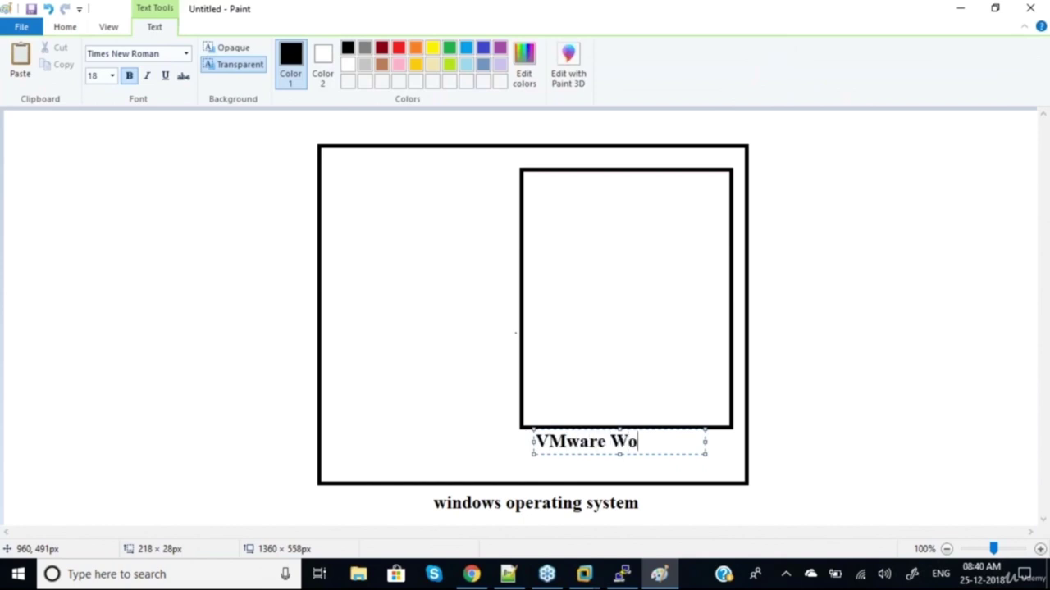
type("rkstation")
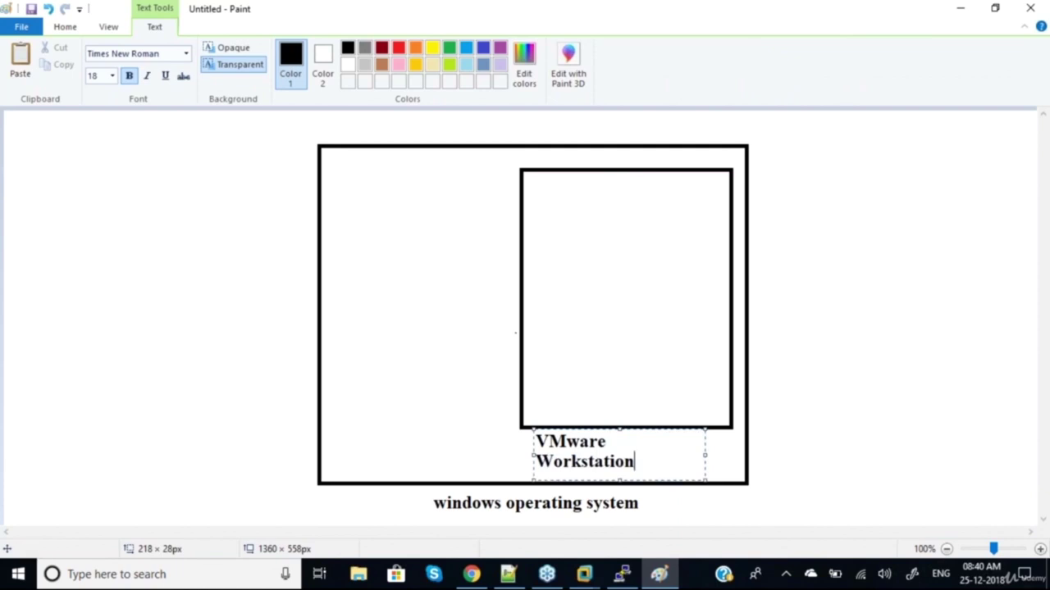
left_click_drag(706, 452, 733, 456)
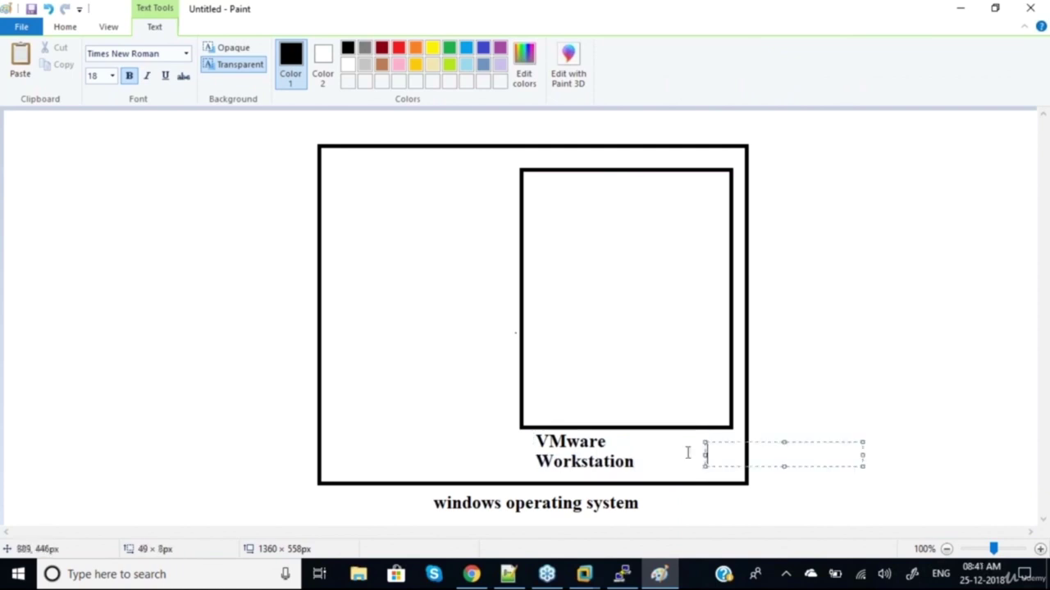
left_click(647, 249)
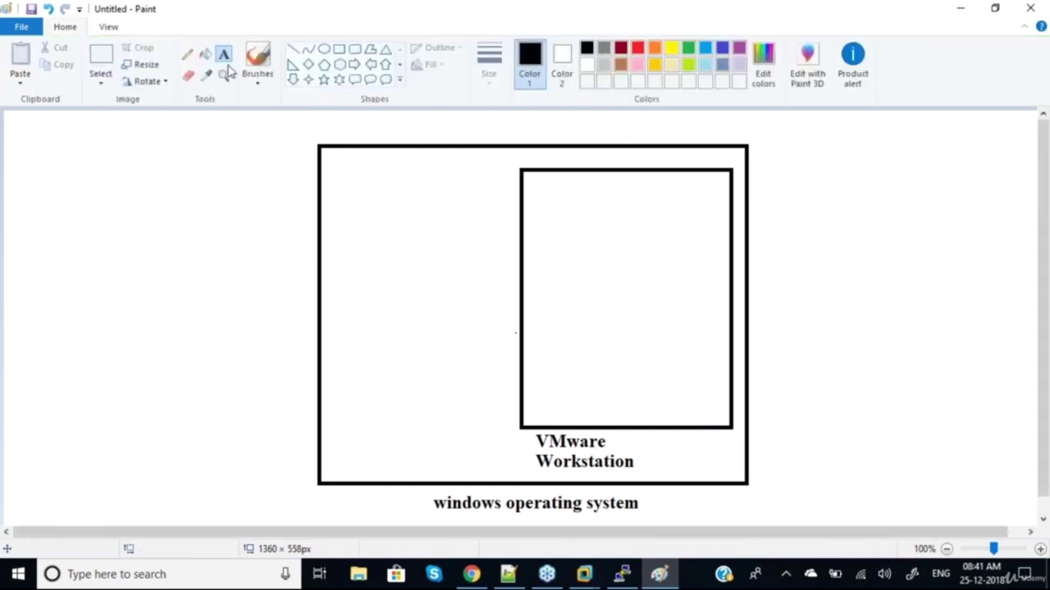
left_click(100, 56)
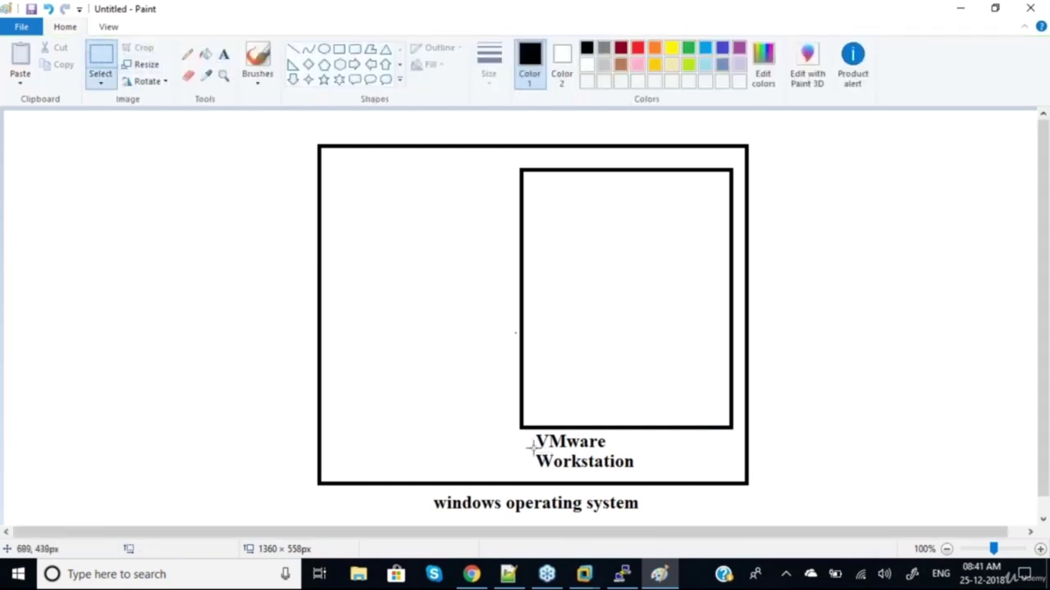
left_click_drag(534, 451, 681, 442)
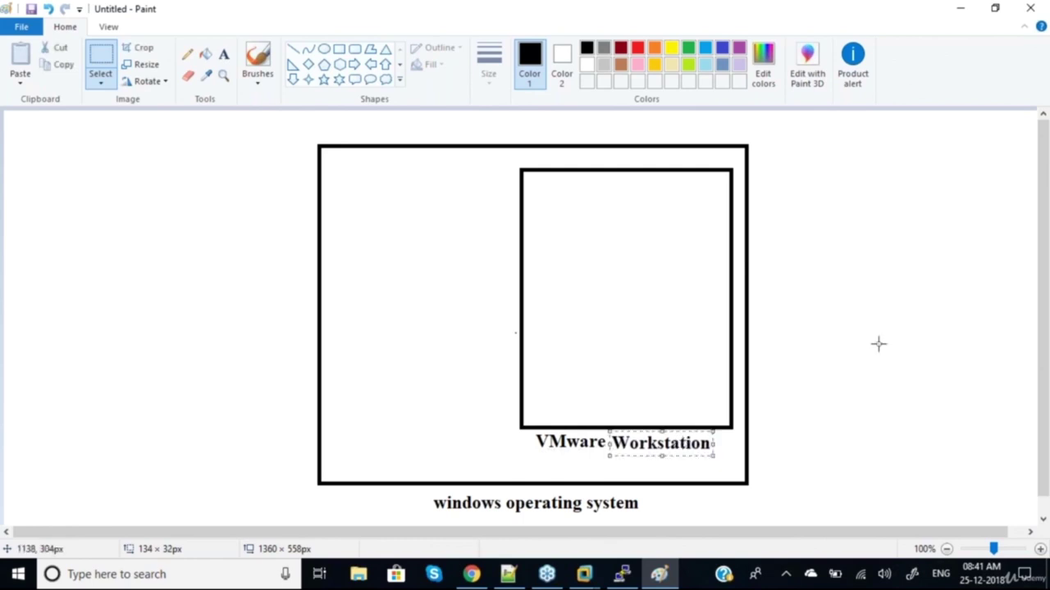
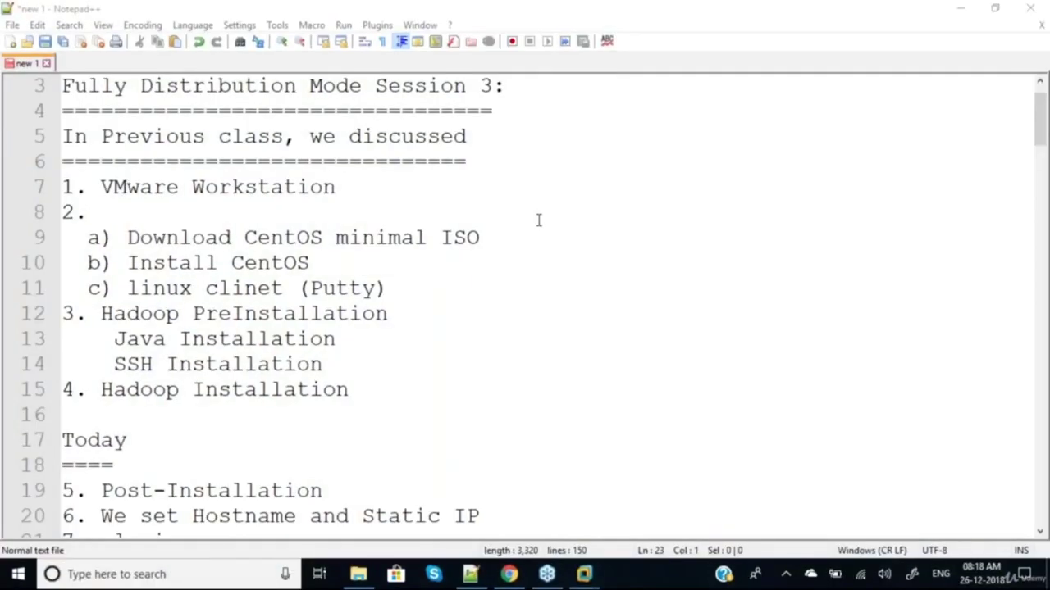
Highlight the 'In Previous class' heading, the VMware Workstation item and the CentOS minimal ISO download step.
scroll(537, 221, "up", 1)
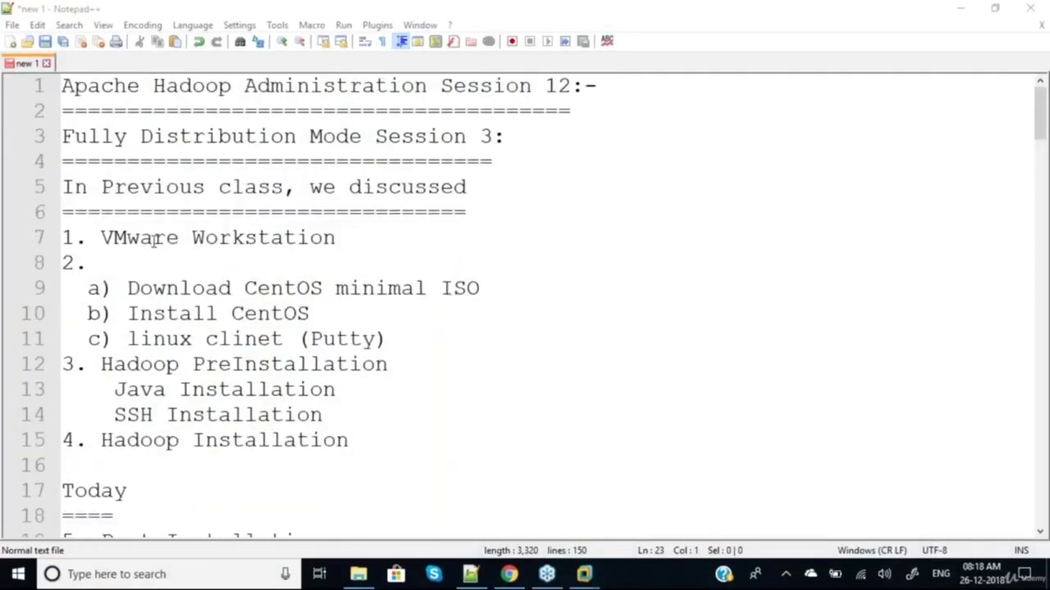
left_click(107, 189)
left_click_drag(108, 188, 244, 188)
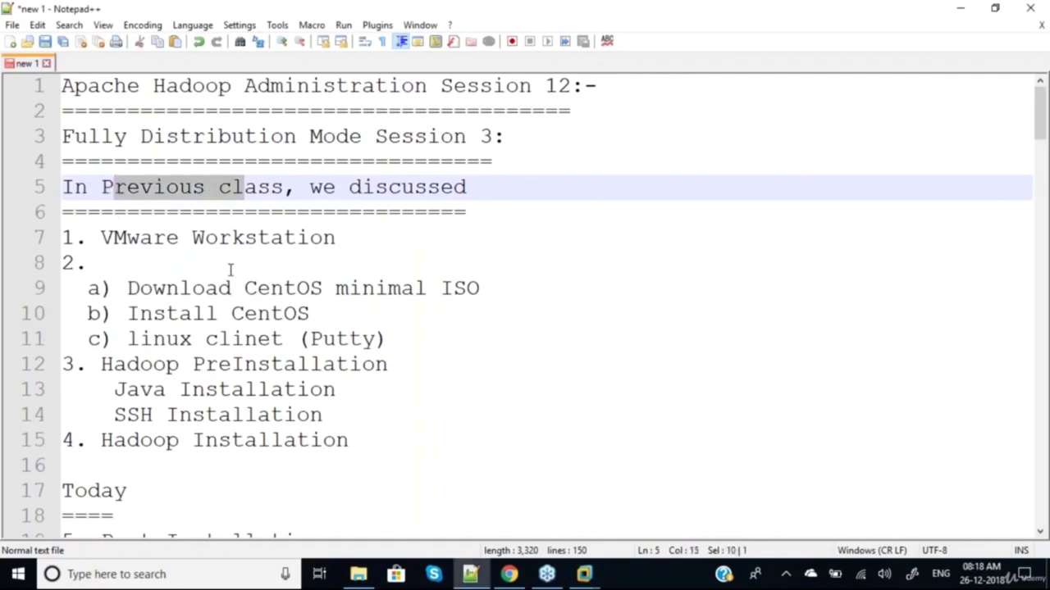
left_click(100, 237)
left_click_drag(100, 237, 337, 238)
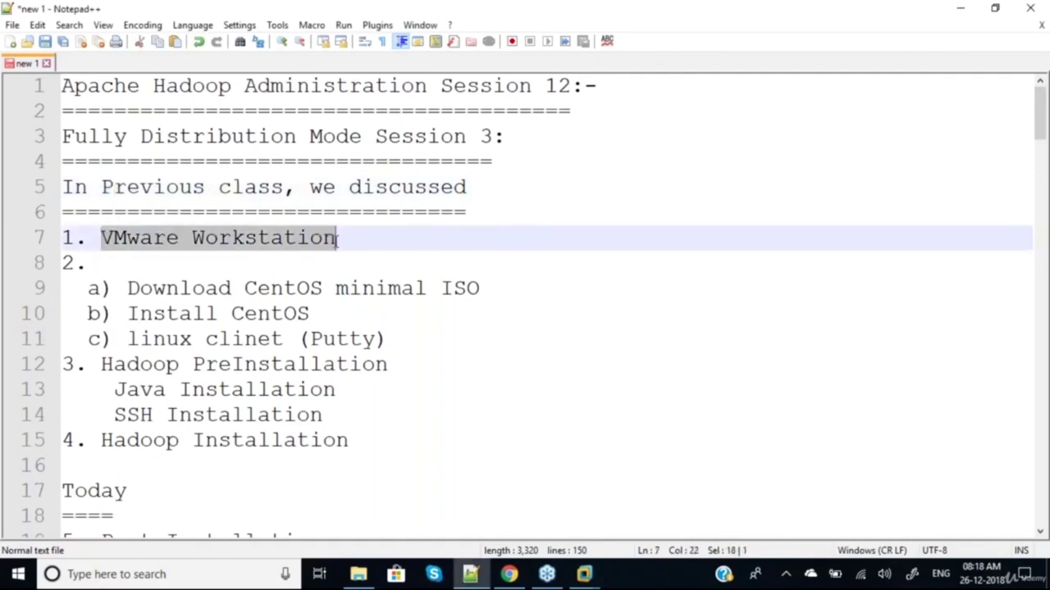
left_click(124, 288)
key("shift+Right")
key("shift+Right")
key("shift+Right")
key("shift+Right")
key("shift+Right")
key("shift+Right")
key("shift+Right")
key("shift+Right")
key("shift+Right")
key("shift+Right")
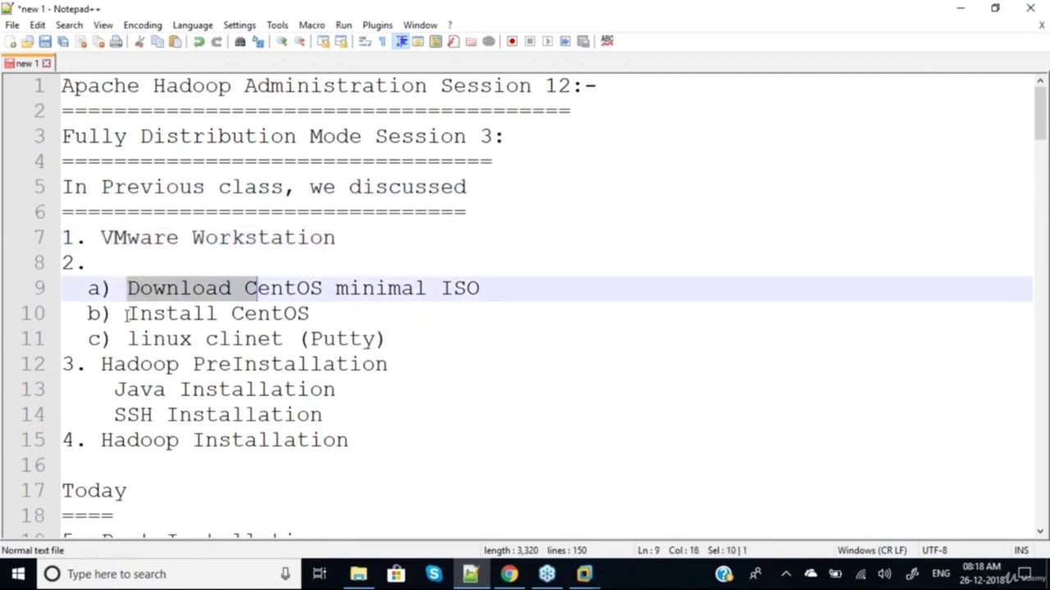
Highlight the Install CentOS, linux client, Hadoop PreInstallation, Java and SSH Installation items.
left_click(128, 315)
left_click_drag(128, 315, 318, 307)
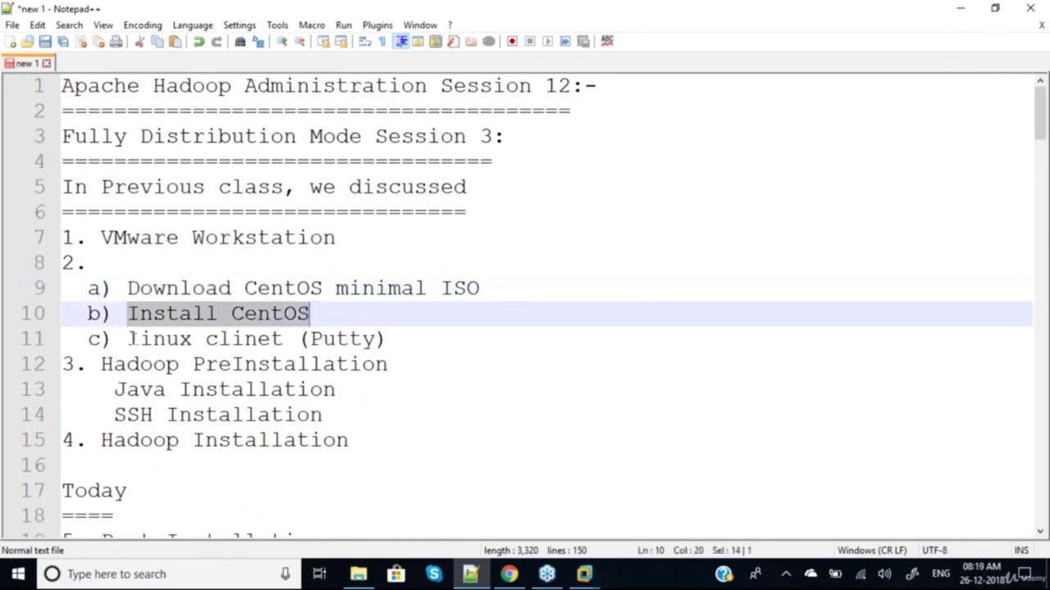
left_click_drag(129, 339, 289, 342)
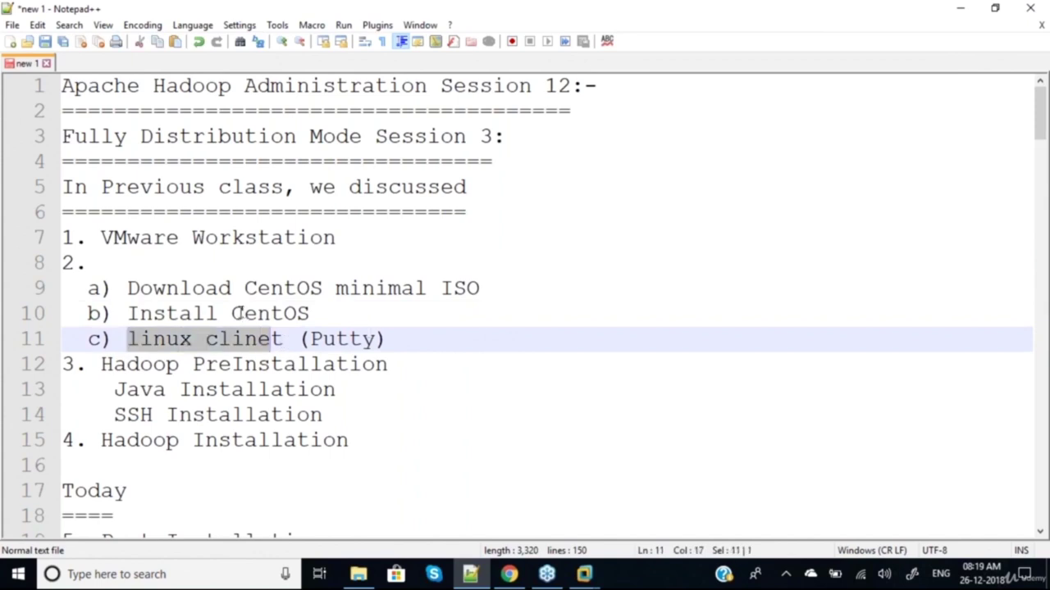
left_click_drag(237, 313, 336, 305)
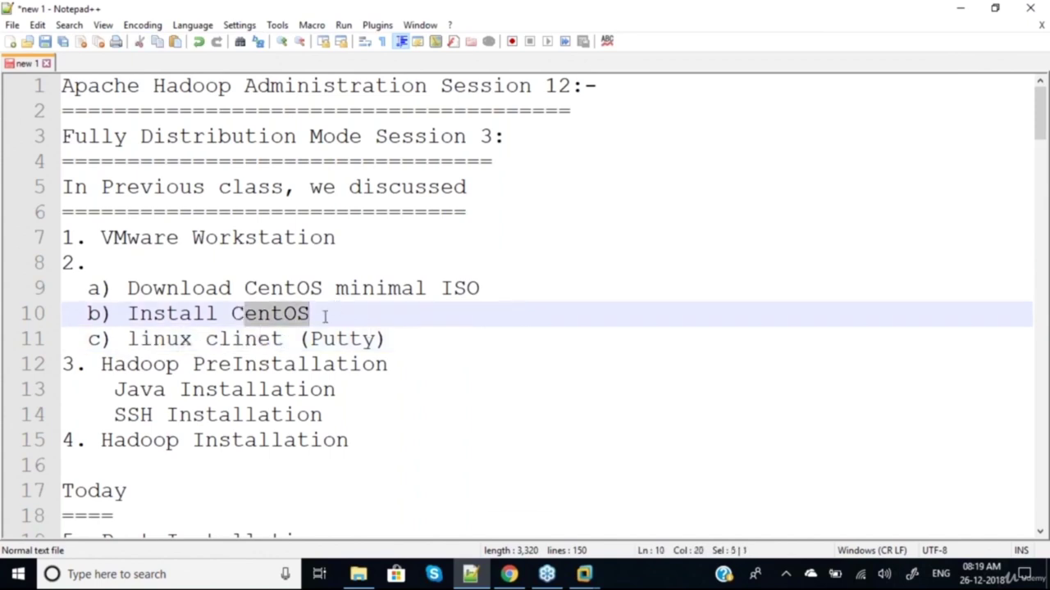
left_click(102, 364)
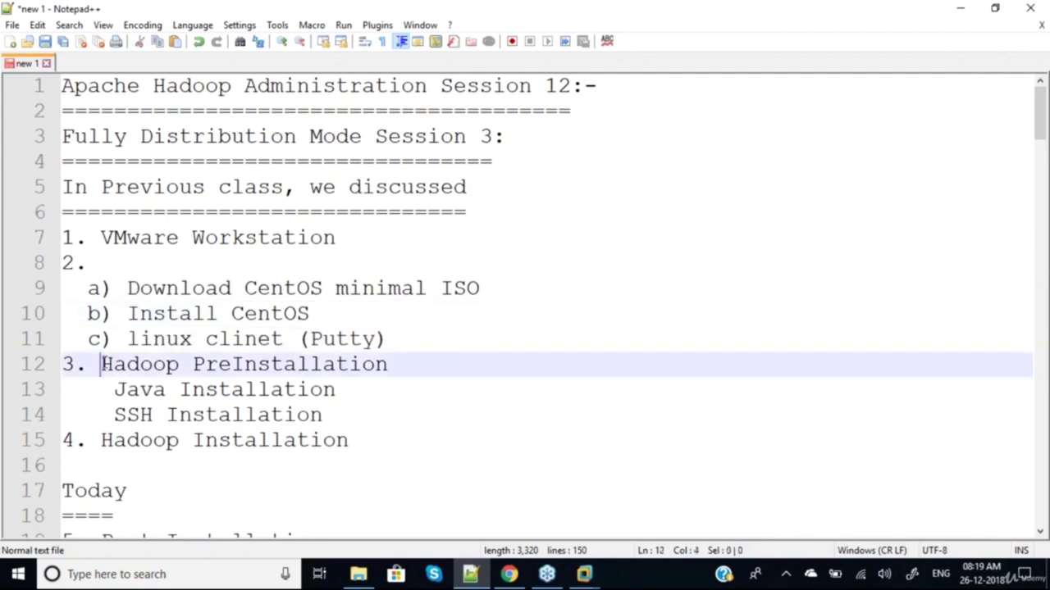
key("shift+End")
left_click(131, 389)
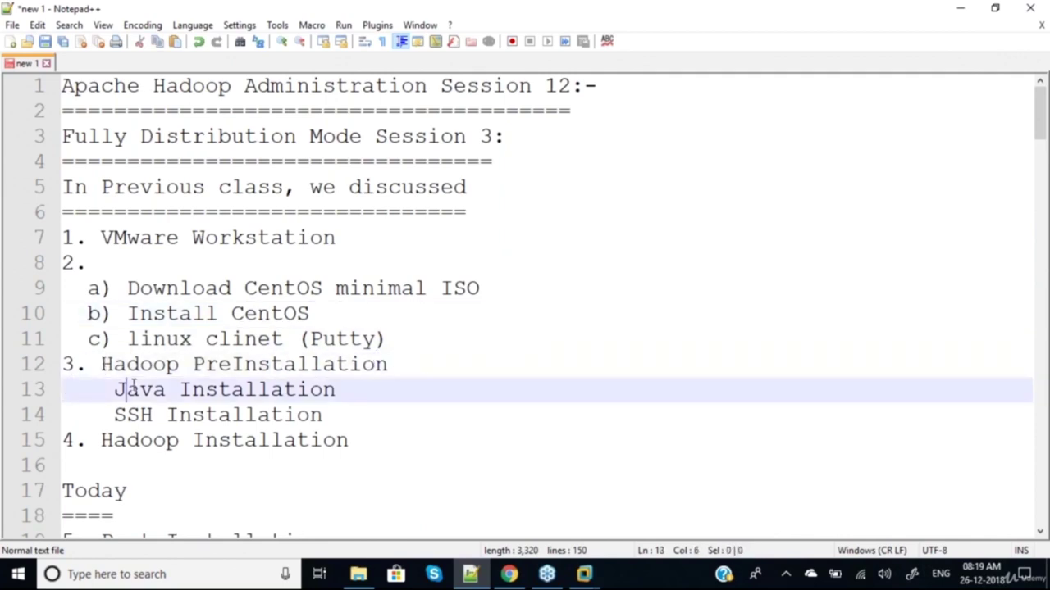
left_click_drag(114, 415, 363, 441)
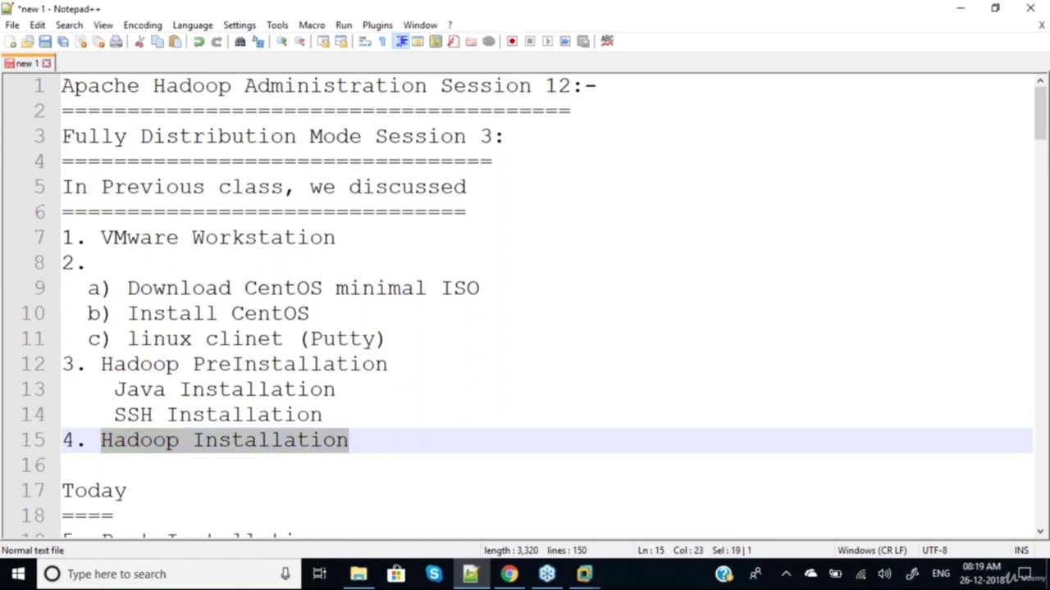
scroll(230, 450, "down", 1)
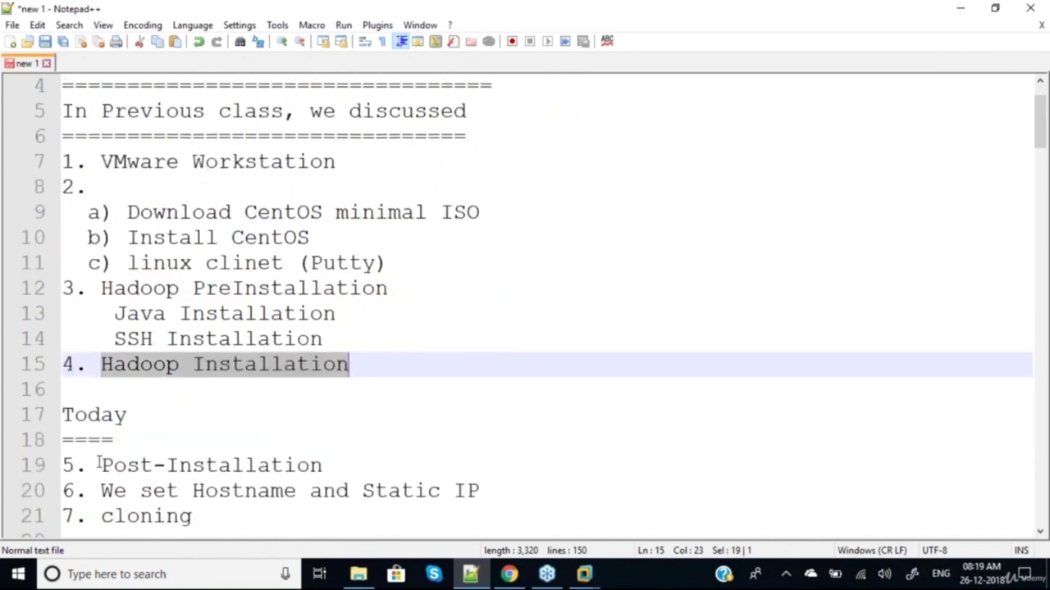
left_click(98, 465)
left_click_drag(99, 465, 351, 459)
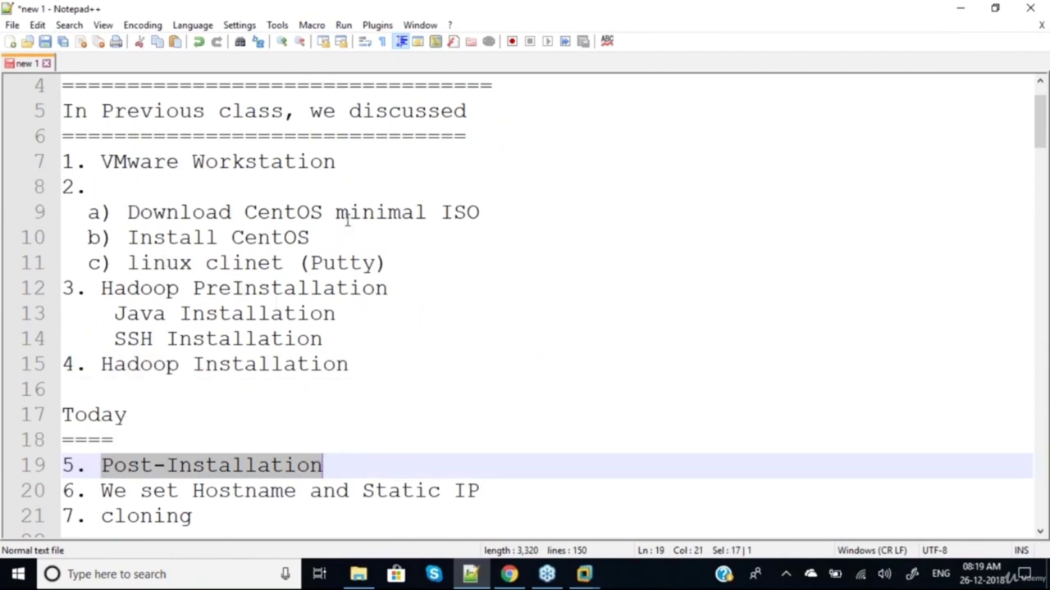
left_click_drag(331, 212, 487, 212)
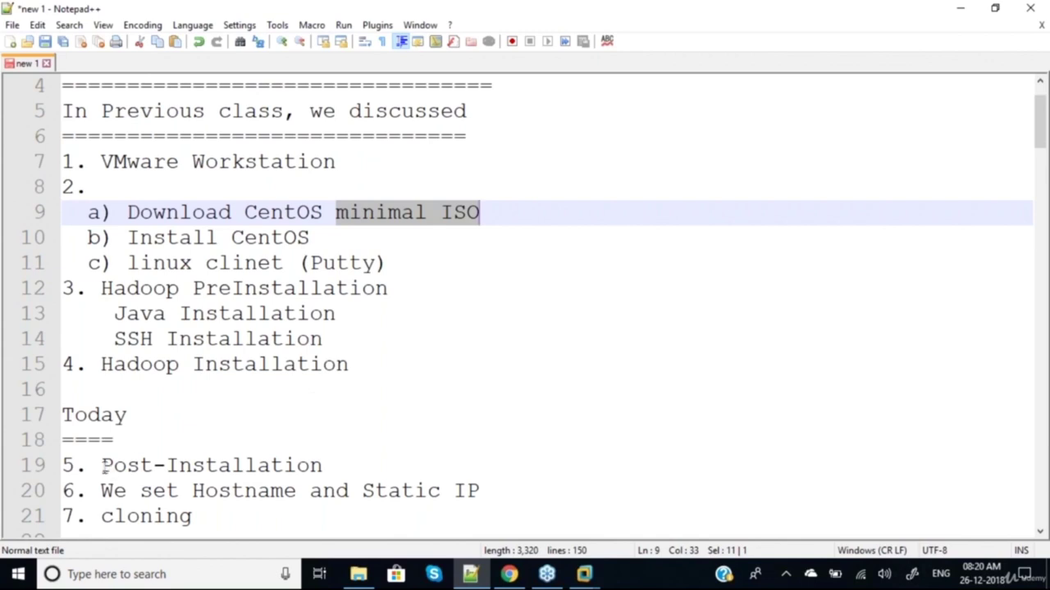
left_click_drag(101, 465, 369, 466)
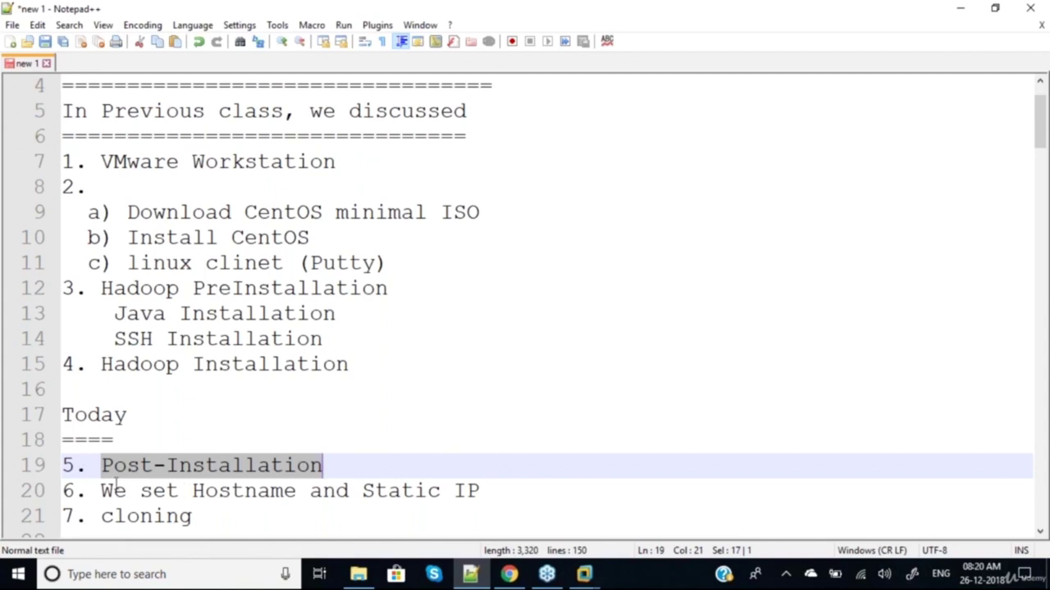
left_click(520, 491)
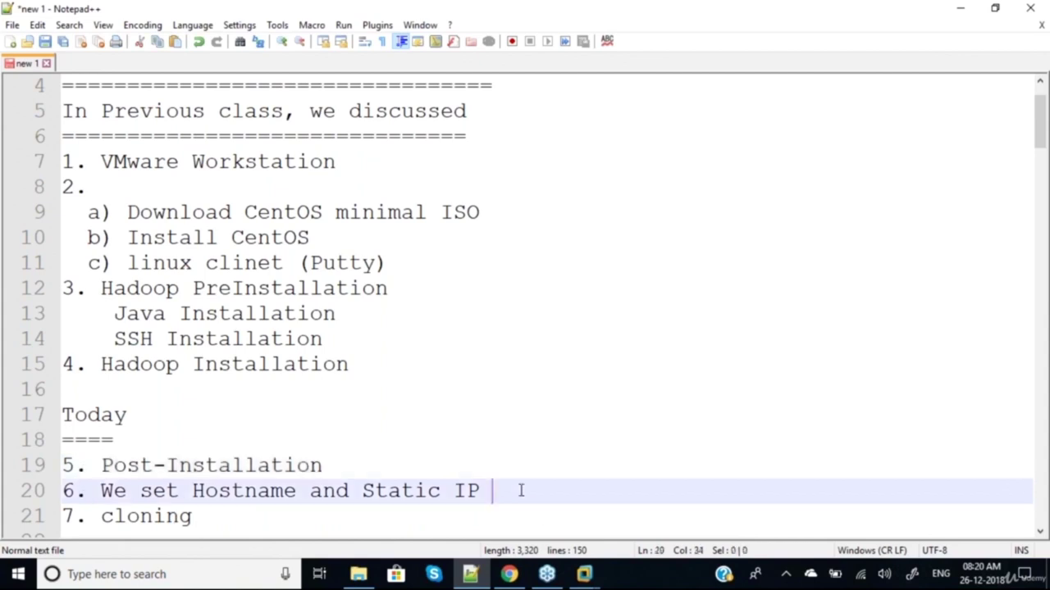
key("shift+Up")
key("shift+Home")
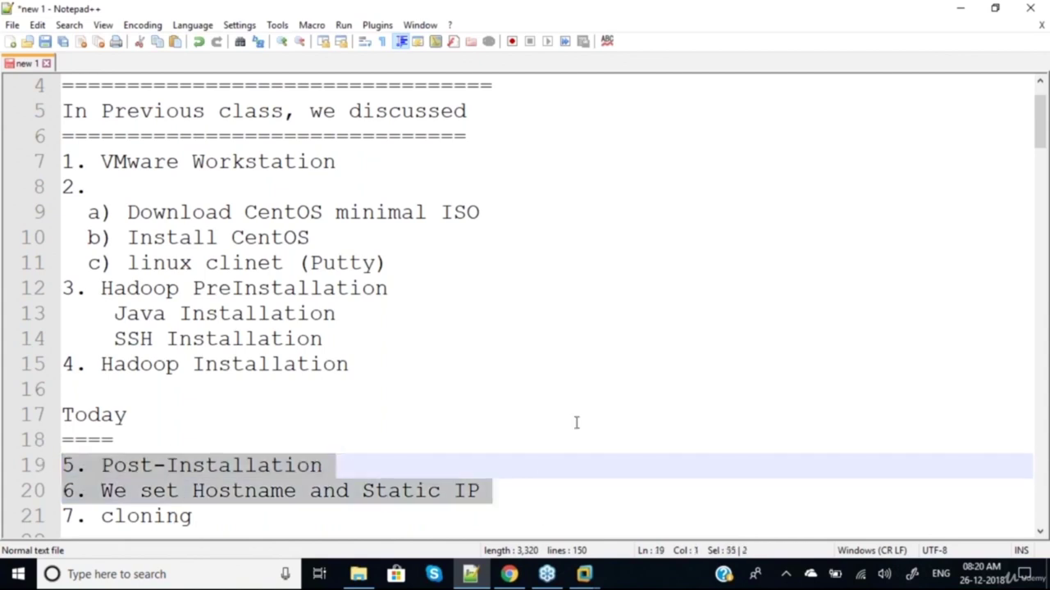
scroll(579, 425, "down", 2)
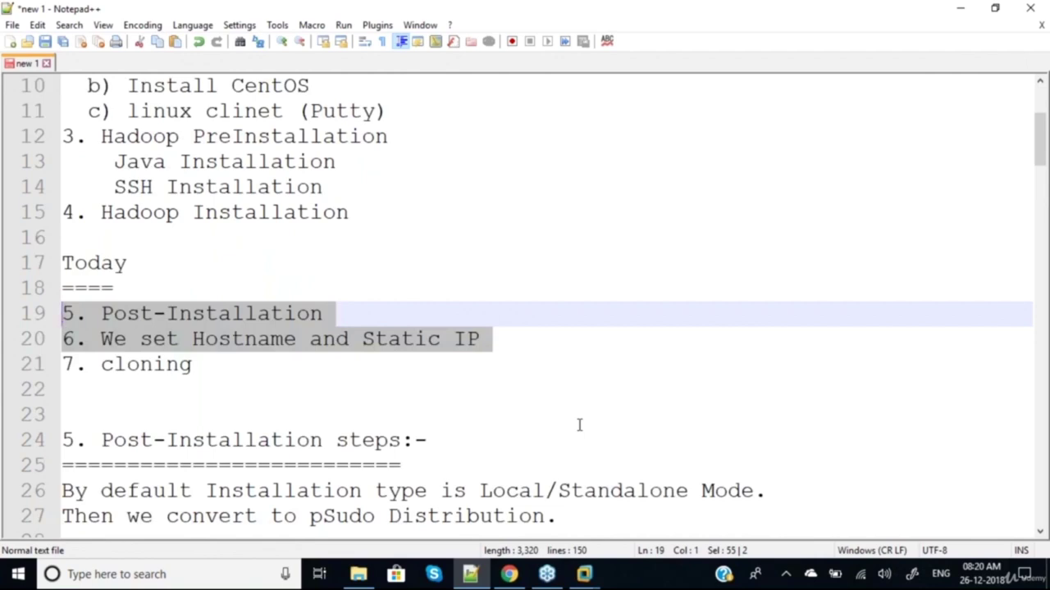
left_click_drag(481, 490, 794, 484)
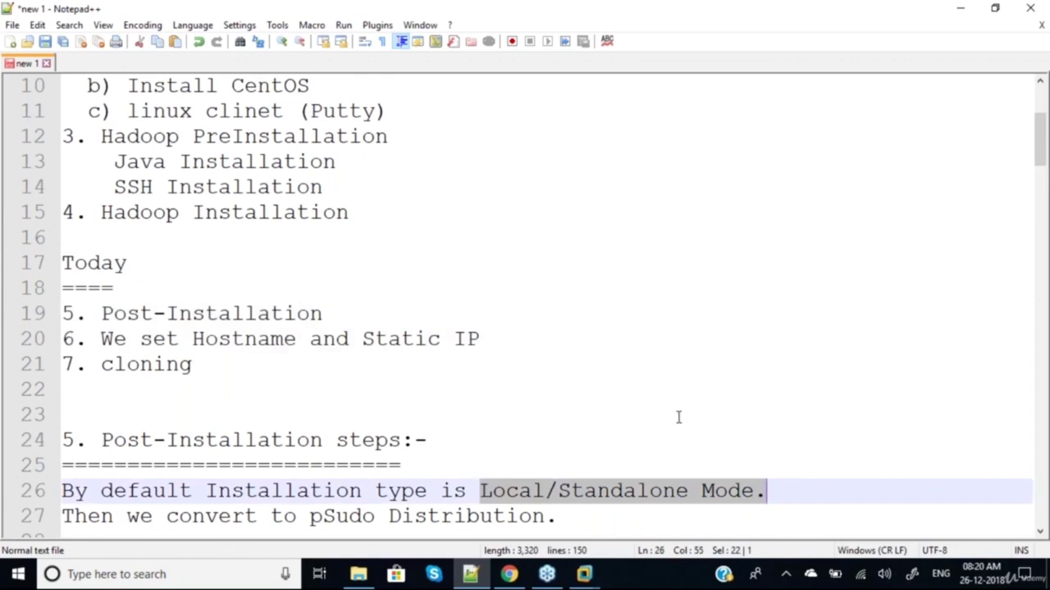
scroll(678, 418, "down", 1)
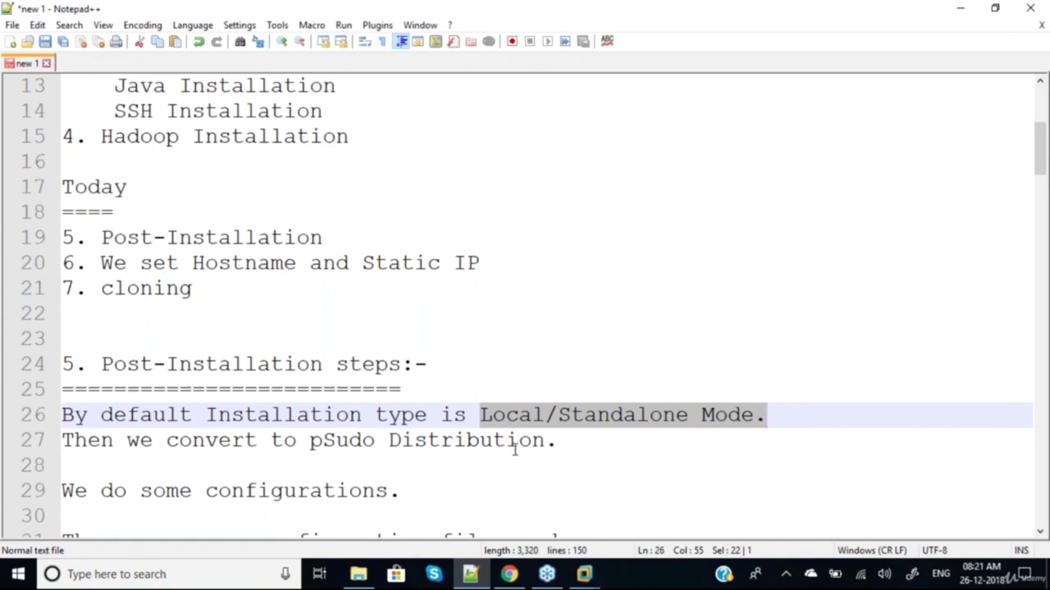
scroll(515, 449, "down", 1)
scroll(515, 448, "down", 1)
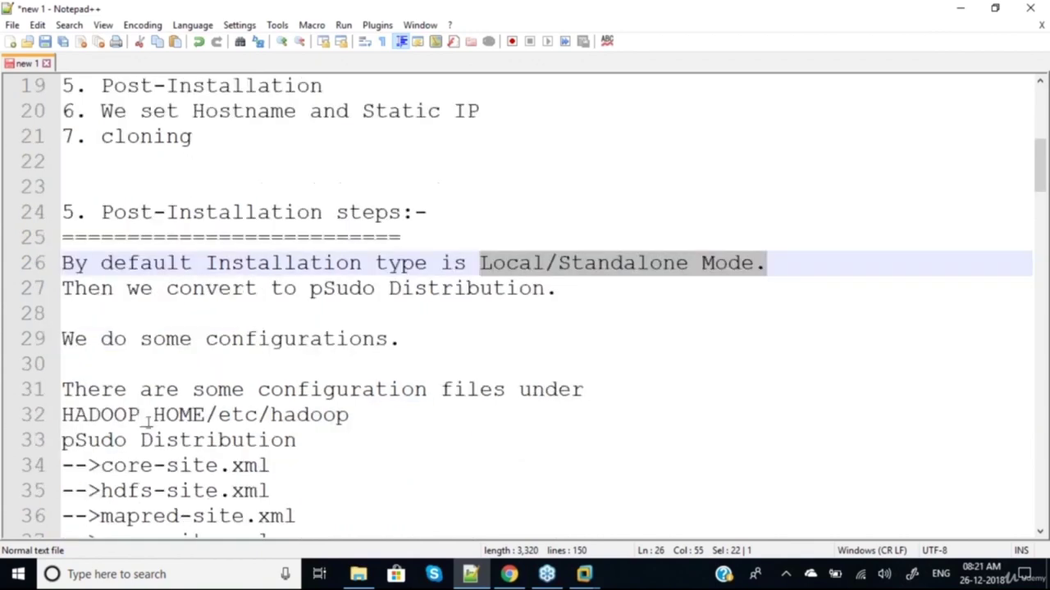
left_click(74, 414)
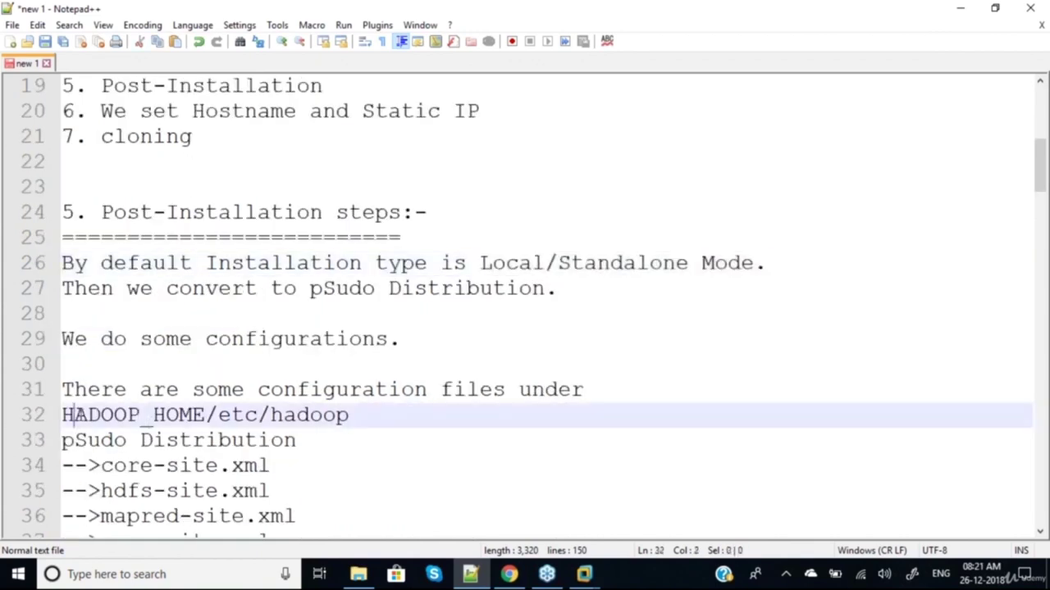
left_click_drag(74, 415, 140, 415)
left_click(231, 415)
left_click(273, 415)
double_click(275, 415)
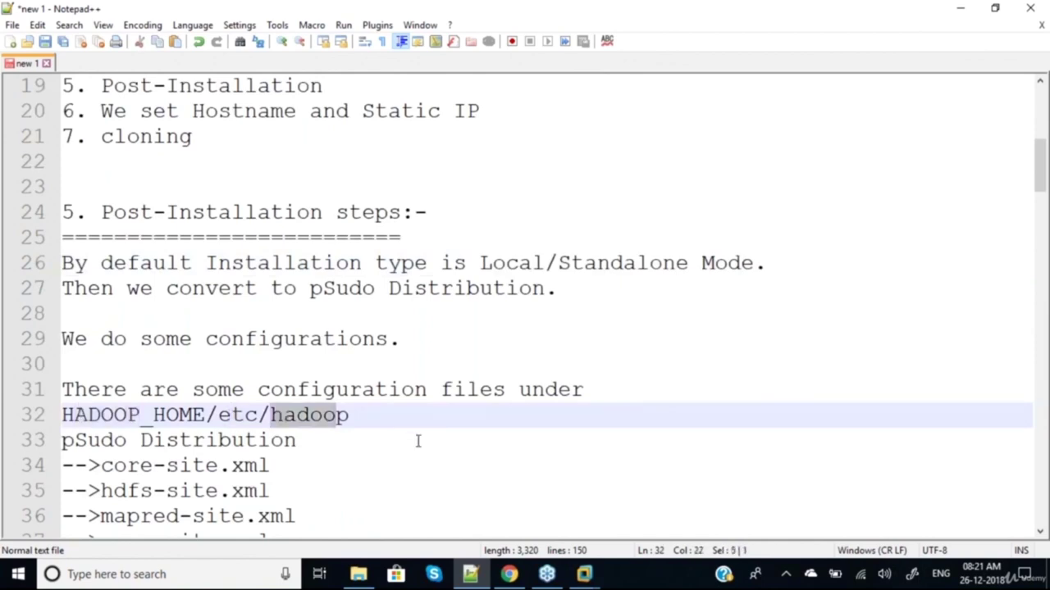
left_click(104, 466)
left_click_drag(103, 466, 271, 466)
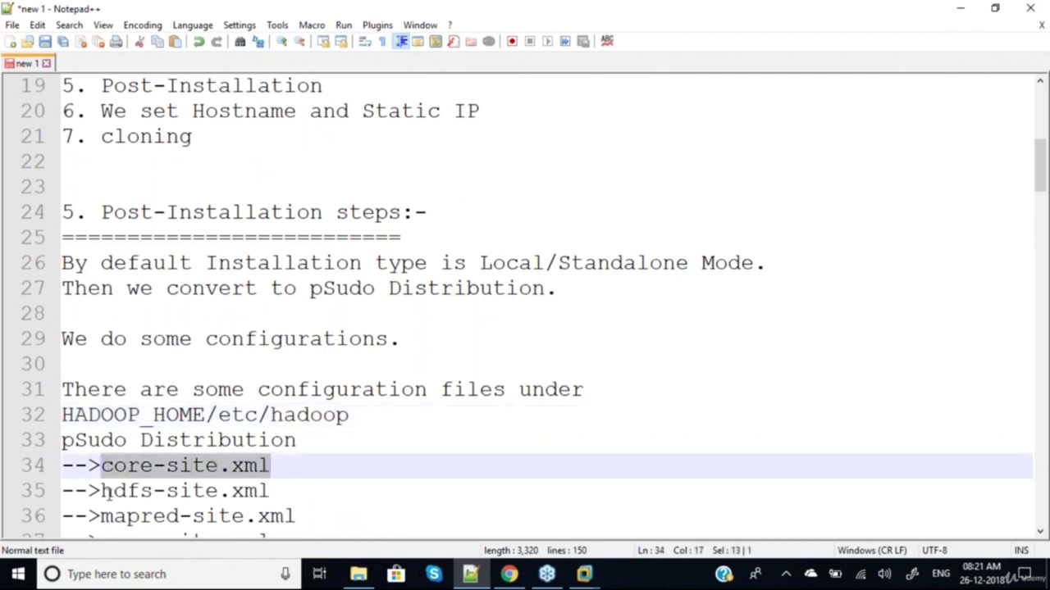
left_click_drag(99, 490, 278, 491)
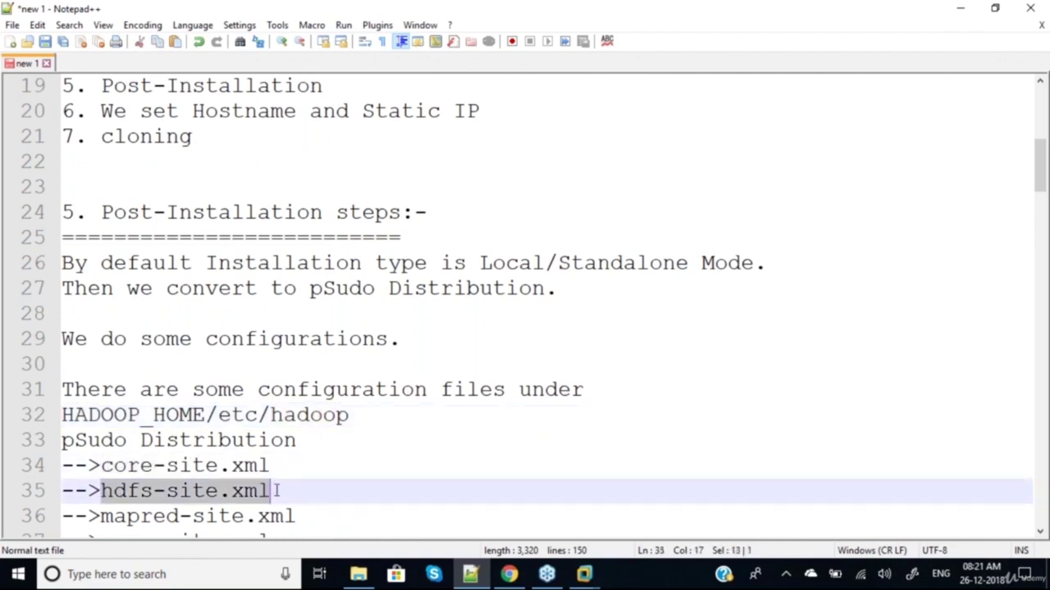
scroll(278, 490, "down", 1)
left_click(99, 440)
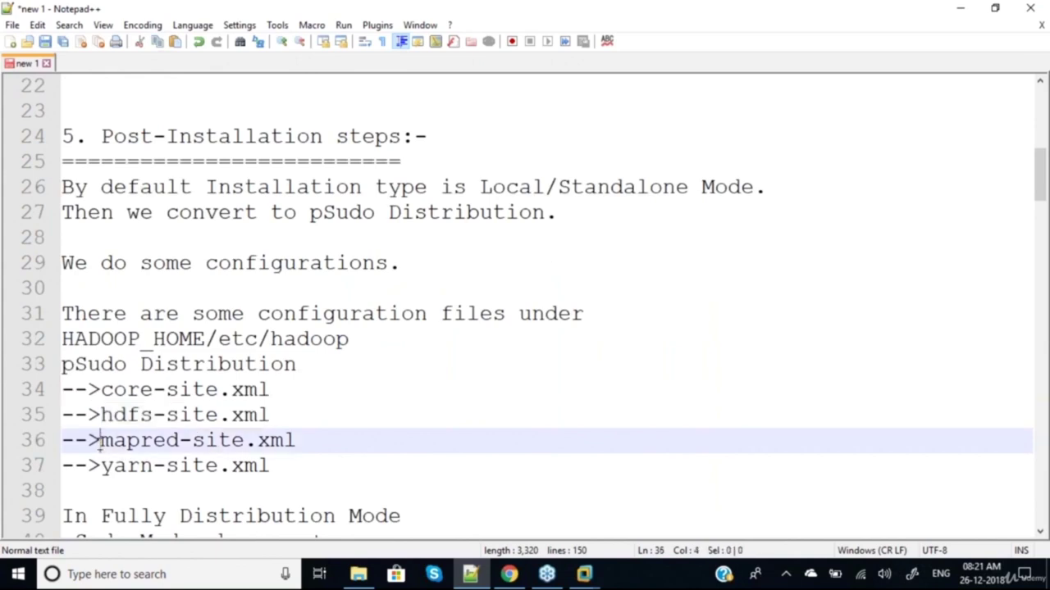
left_click_drag(99, 440, 310, 441)
left_click_drag(102, 467, 275, 466)
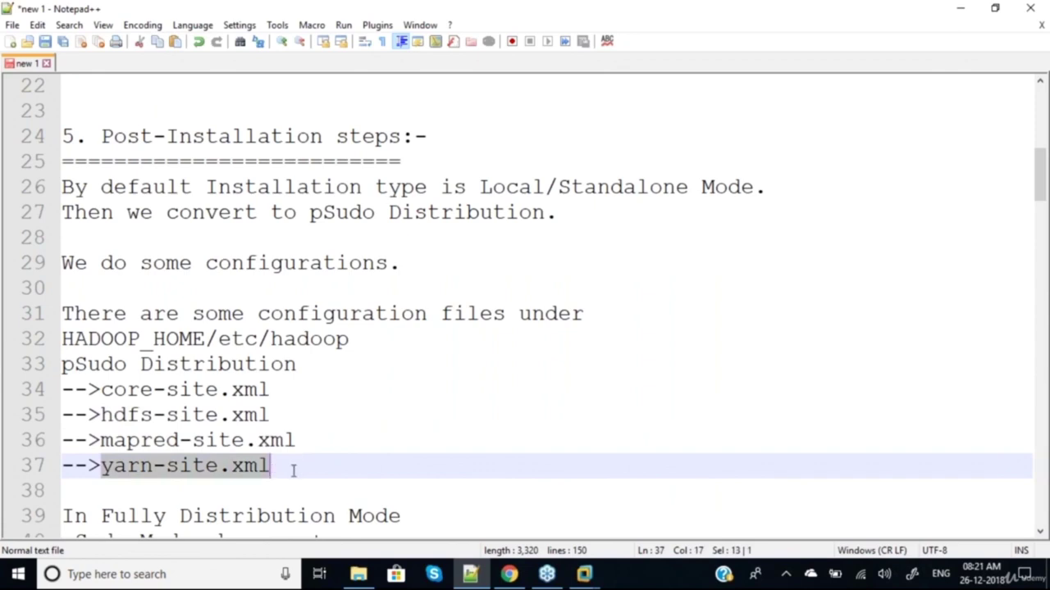
left_click(293, 470)
Add '--> masters' and '--> slaves' items below yarn-site.xml.
key("Return")
type("--> ")
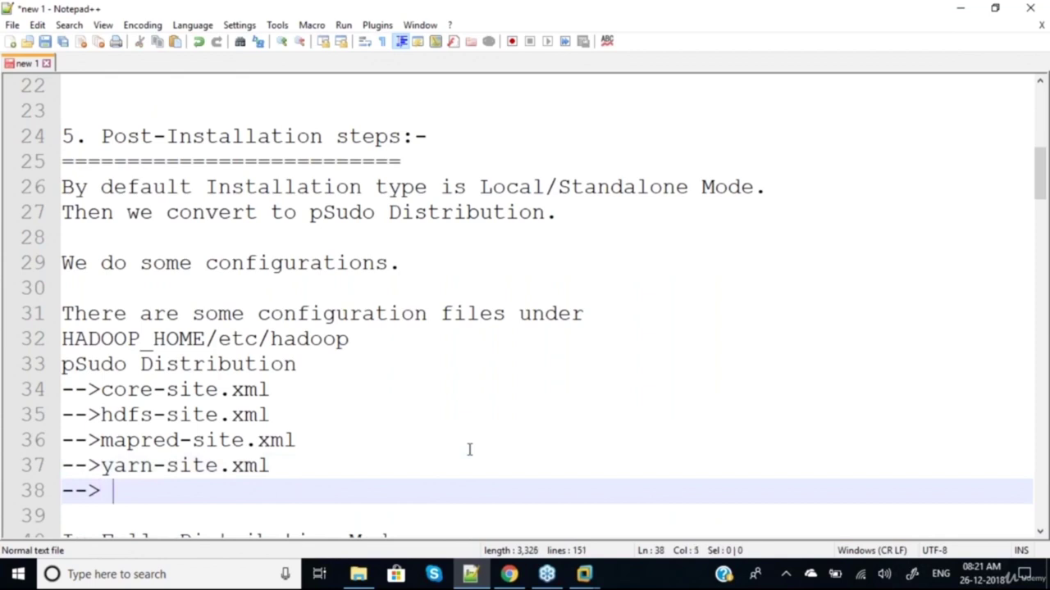
type("masters")
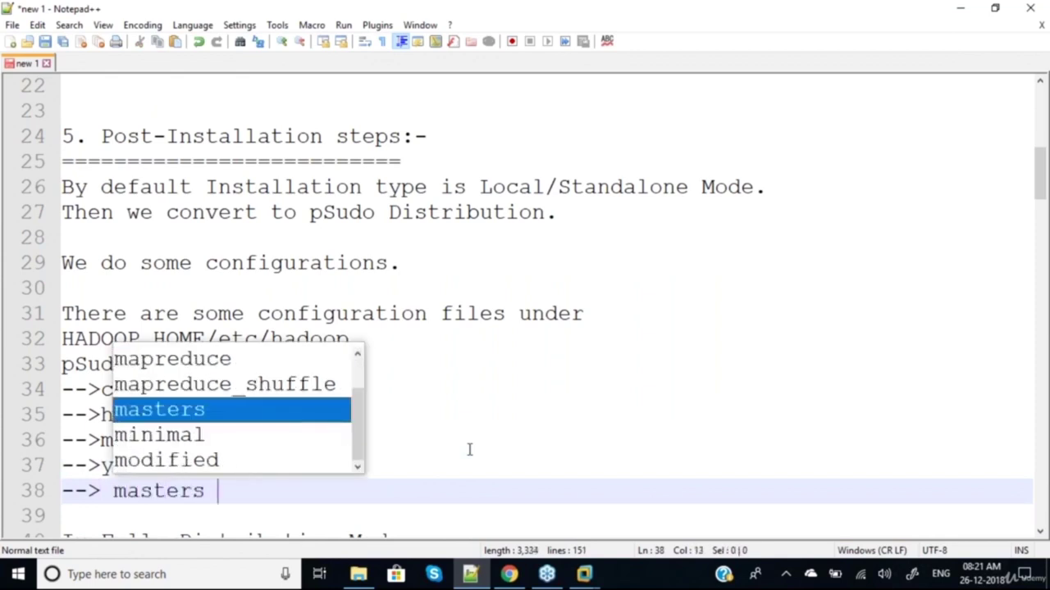
key("Return")
type("--> ")
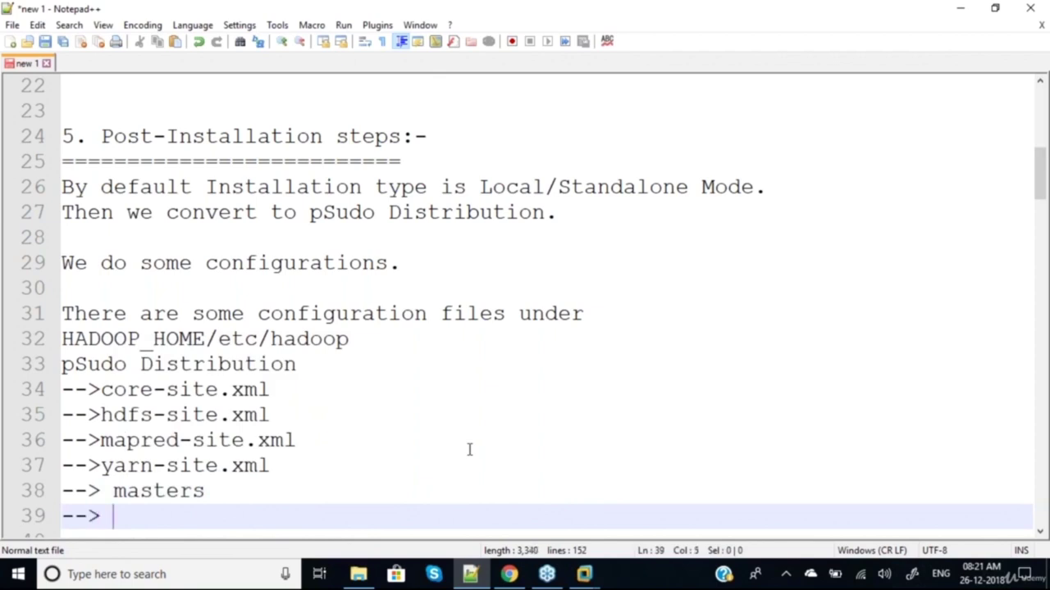
type("sl")
type("s")
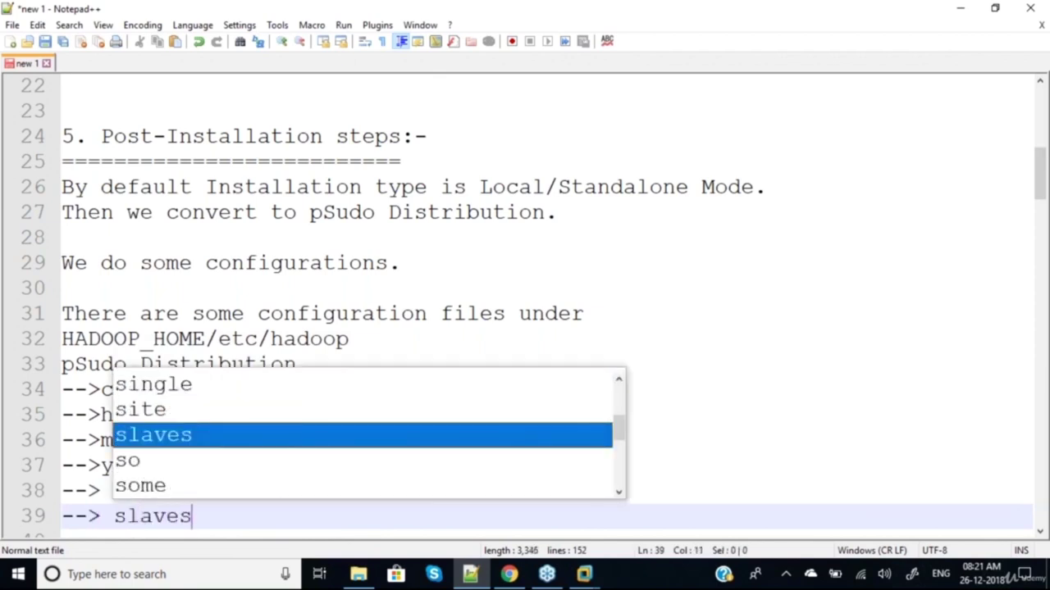
Insert a 'Fully Distribution Mode' heading after yarn-site.xml, separated by a blank line.
left_click(282, 464)
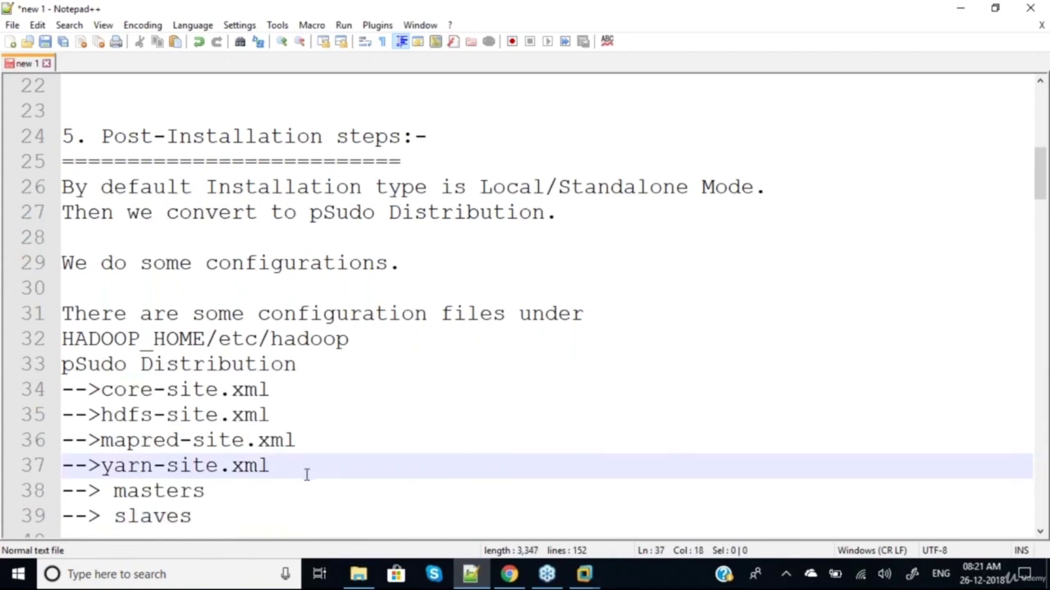
key("Return")
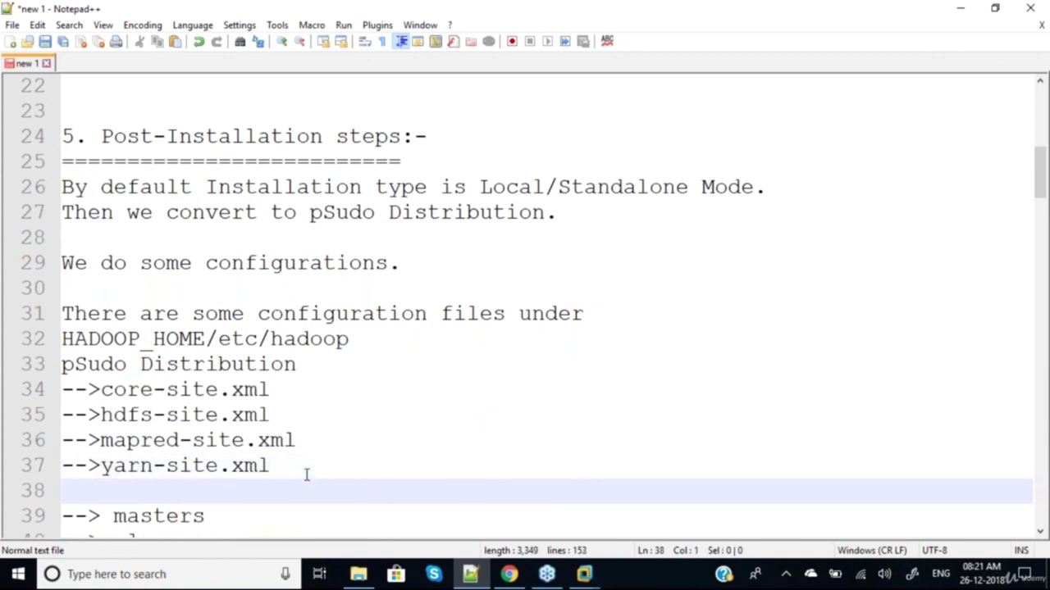
type("Fu")
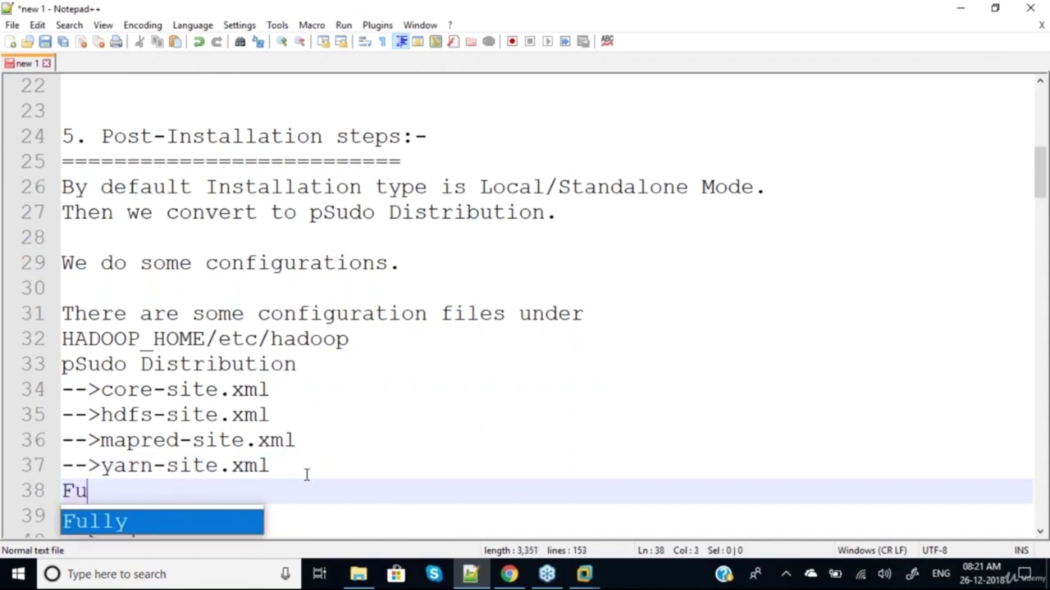
type("lly F")
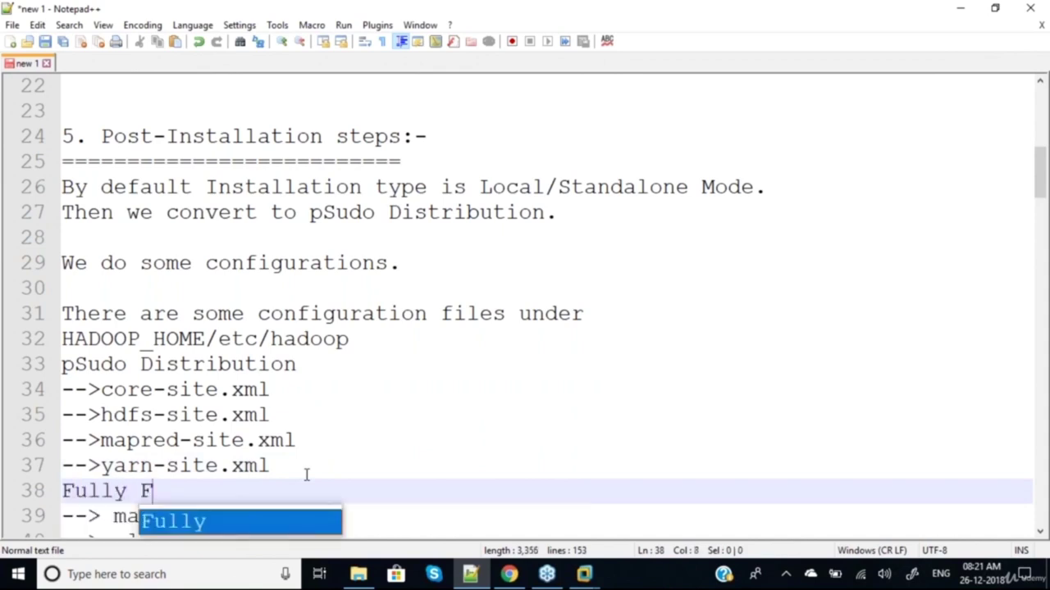
key("BackSpace")
type("D")
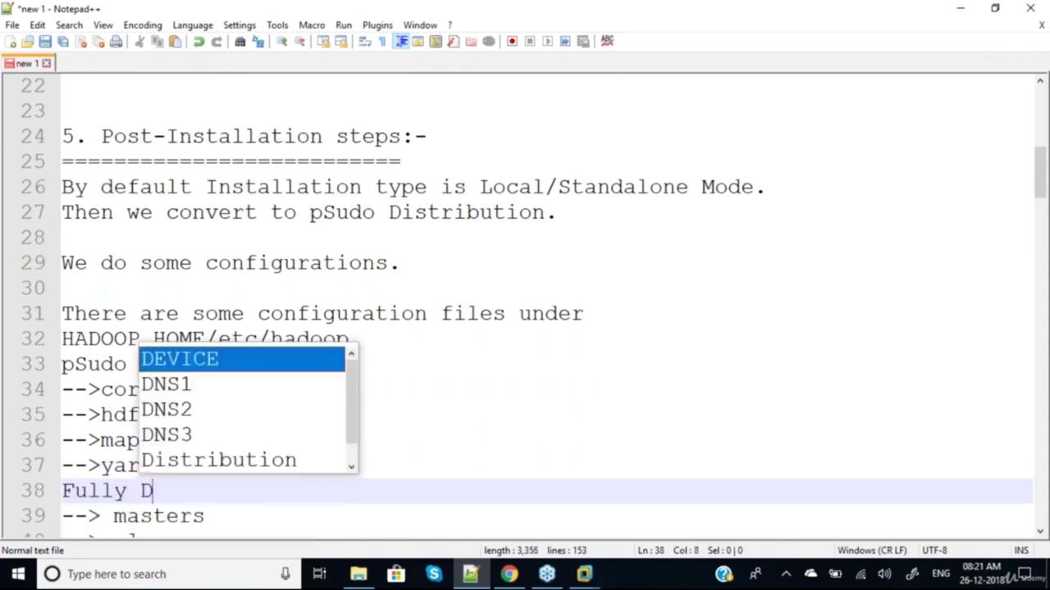
type("istribut")
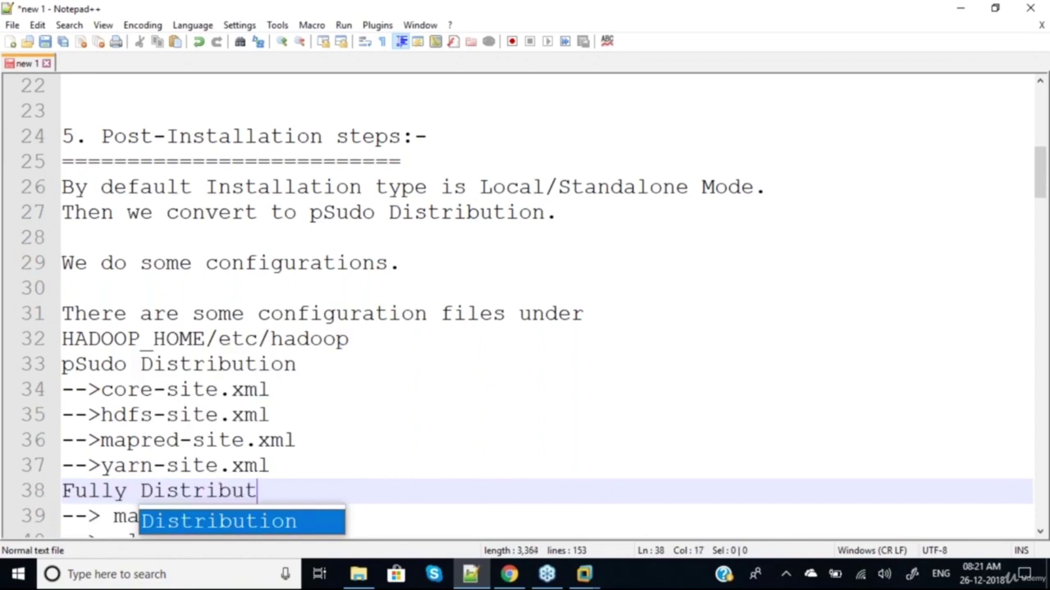
type("ion Mode")
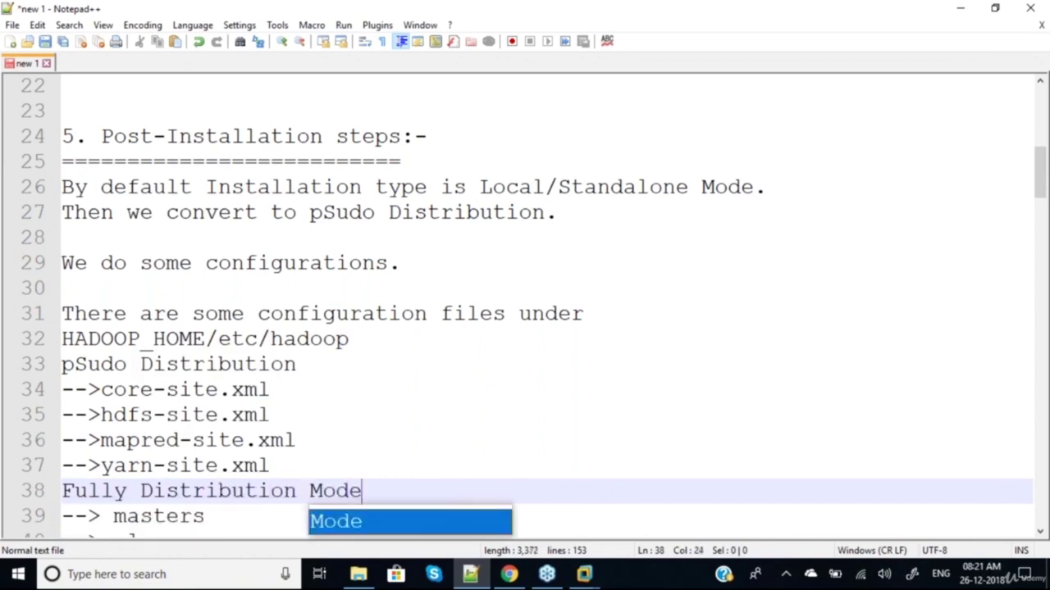
left_click_drag(272, 466, 62, 390)
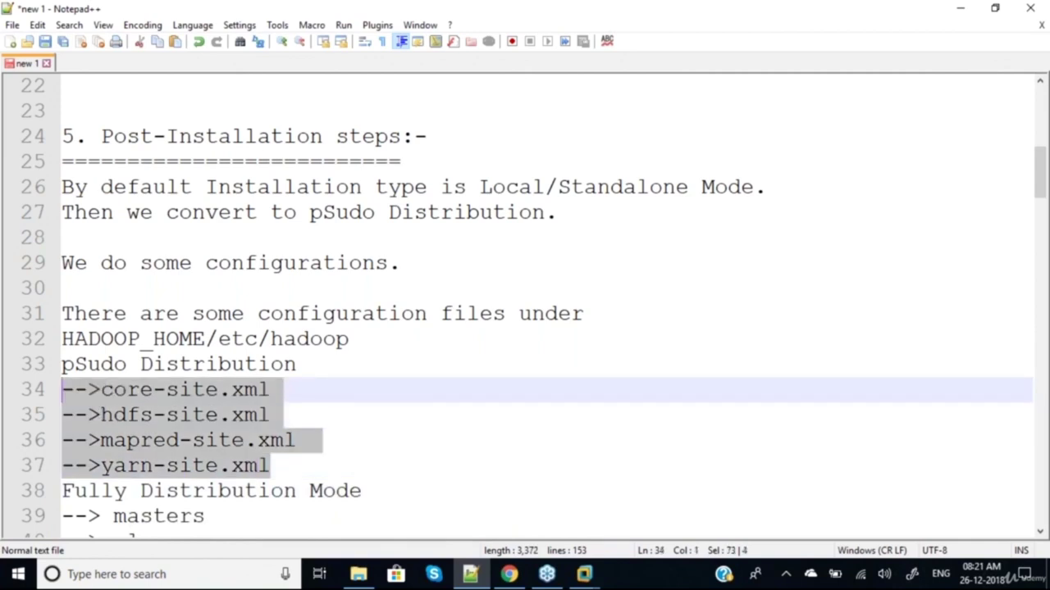
scroll(525, 303, "down", 1)
scroll(192, 391, "down", 1)
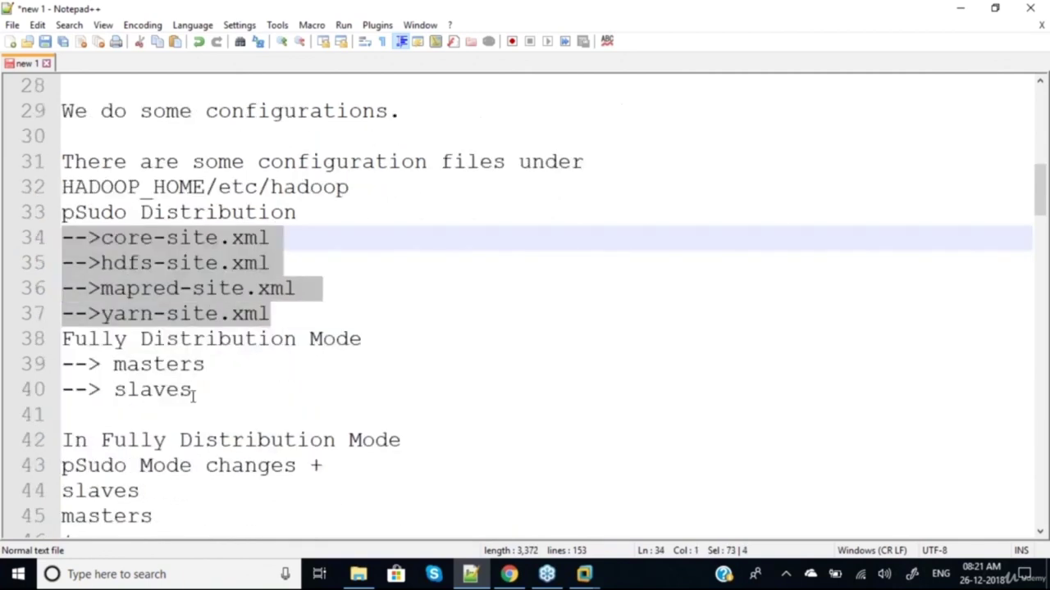
left_click_drag(192, 391, 50, 366)
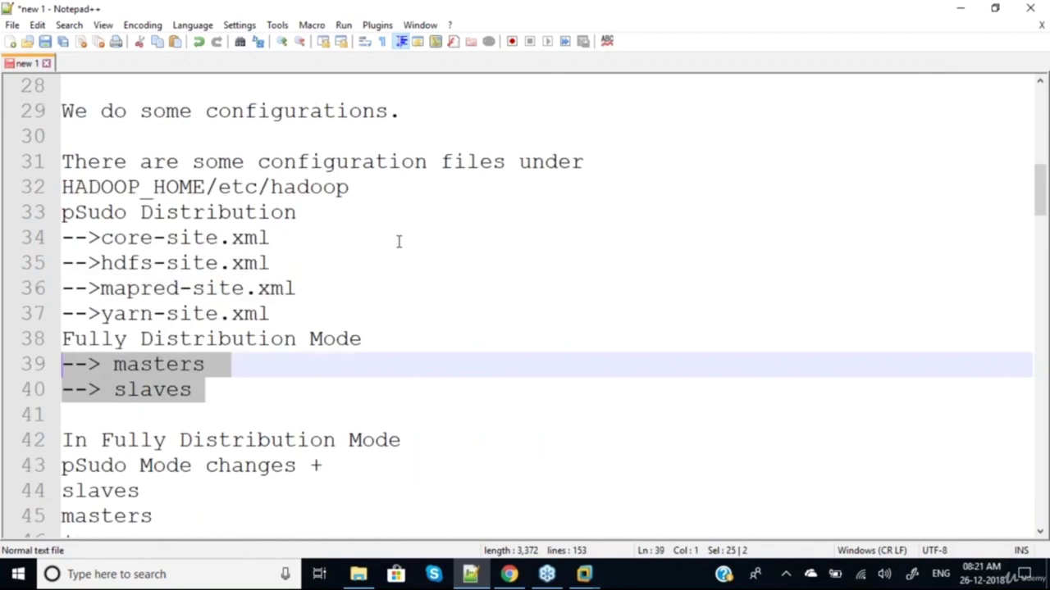
left_click(307, 312)
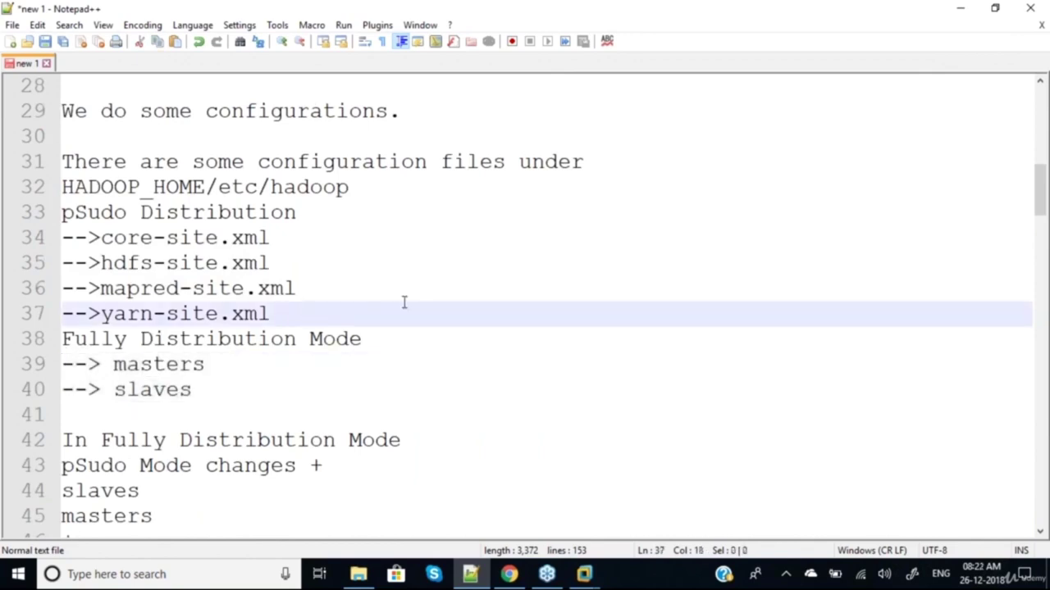
key("Return")
Start a new '--> /etc/hosts -- linux' item below slaves.
left_click(212, 416)
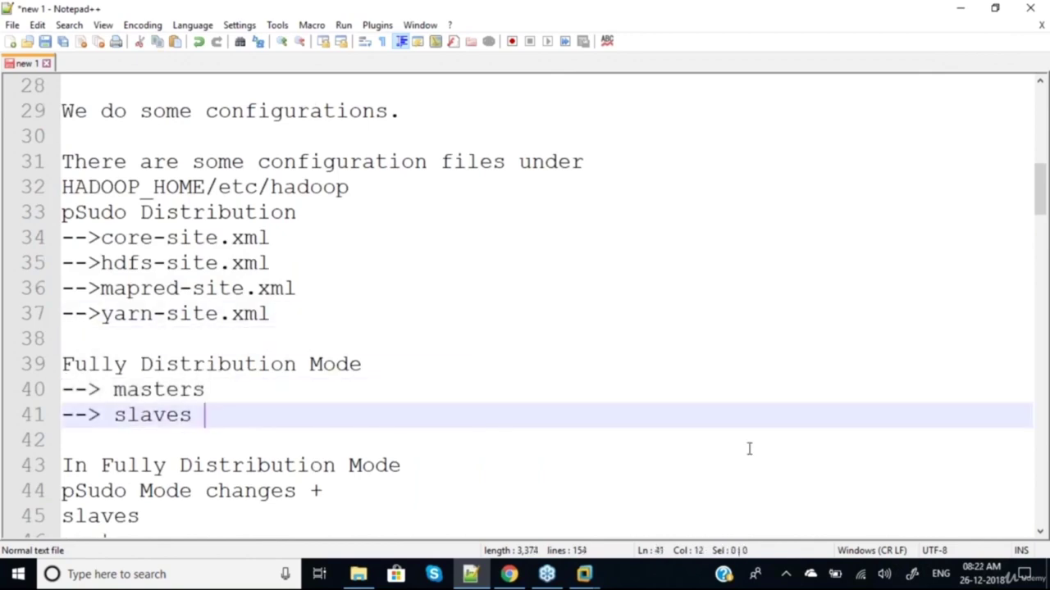
key("Return")
type("--")
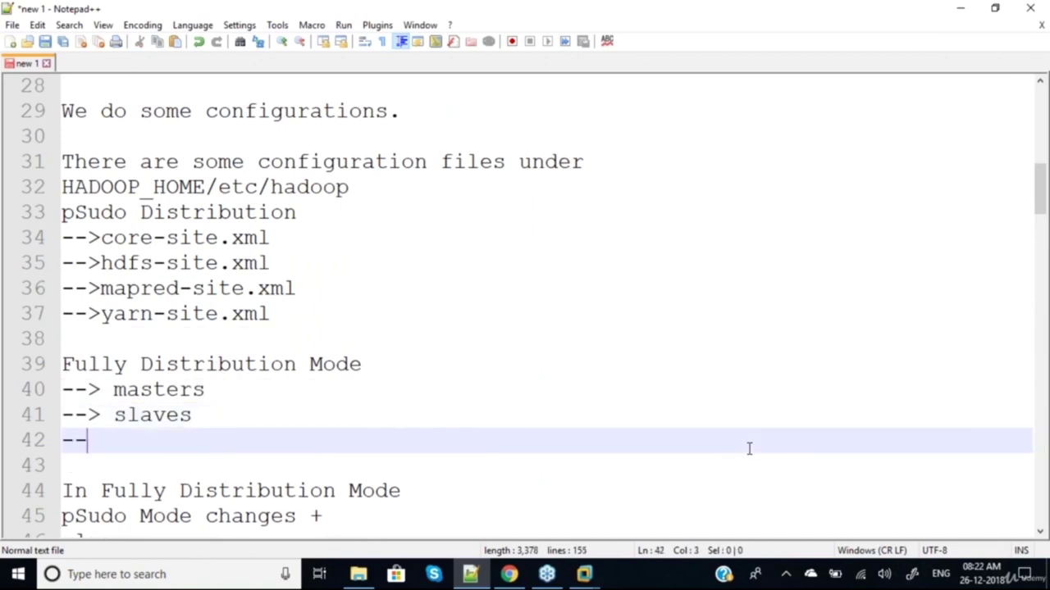
type("> /etc/hosts -- linux")
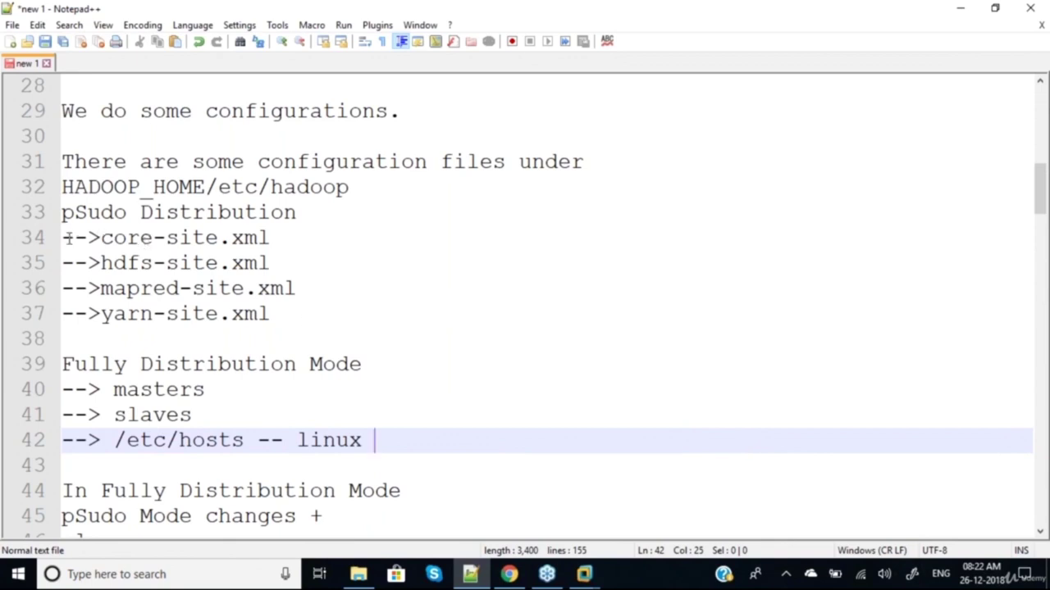
Review the core-site.xml notes, highlighting hdfs in the NameNode address and fs.default.name.
left_click_drag(65, 238, 270, 238)
scroll(362, 326, "down", 2)
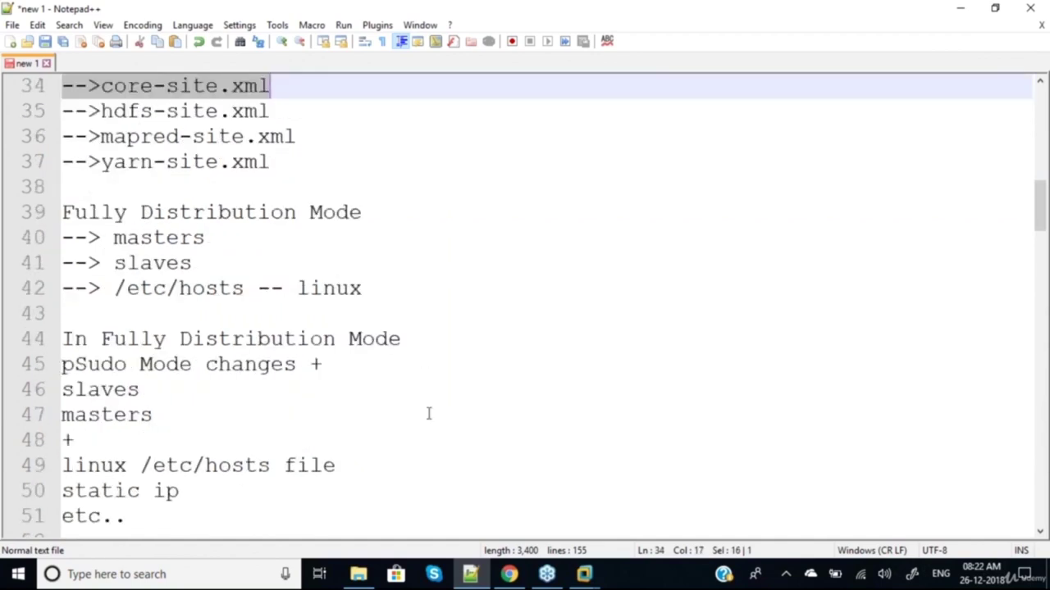
scroll(428, 413, "down", 1)
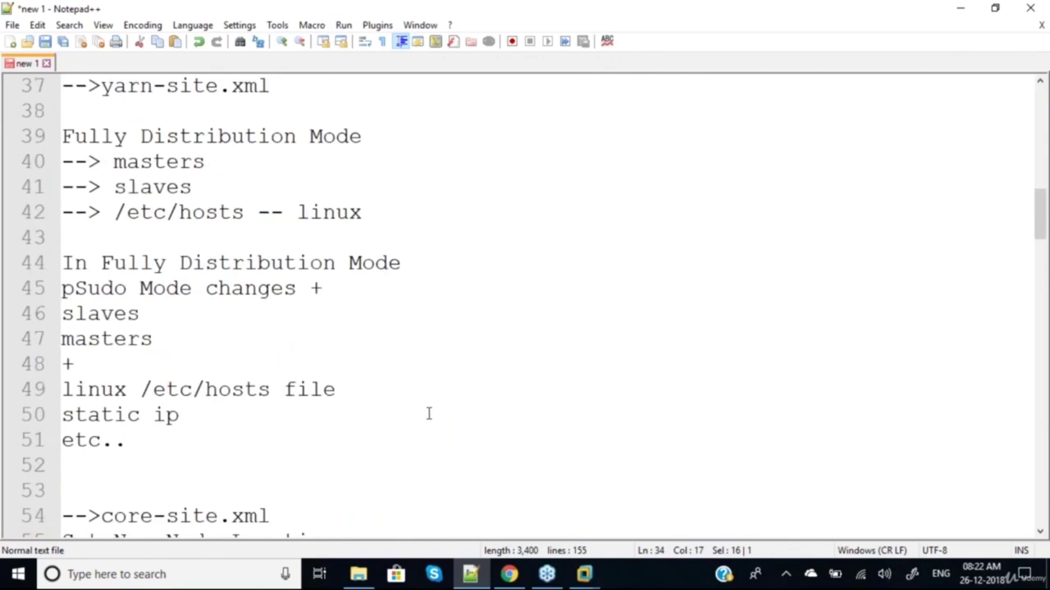
scroll(428, 413, "down", 3)
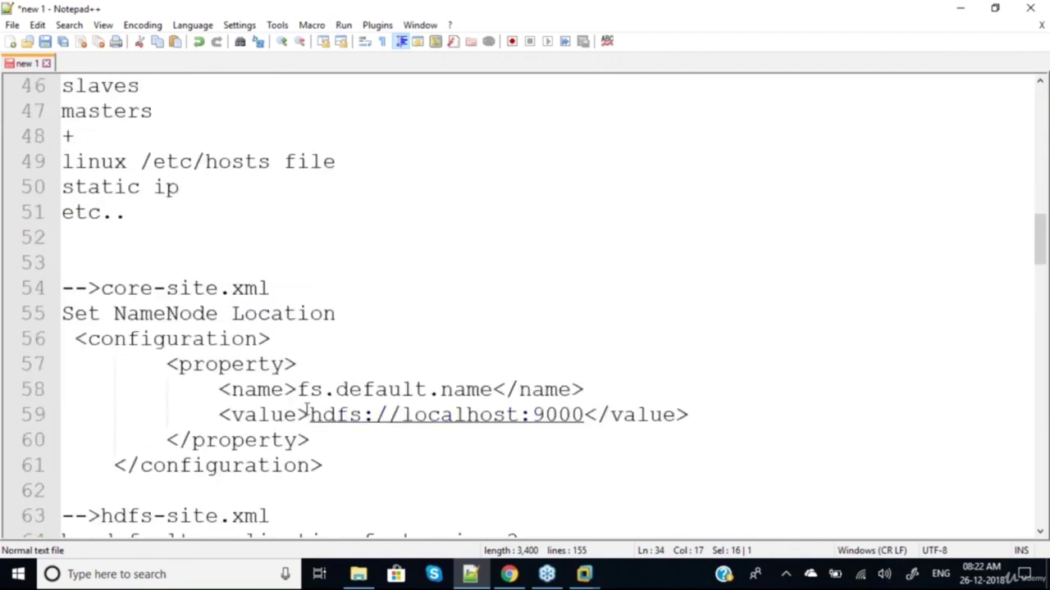
left_click_drag(309, 414, 366, 414)
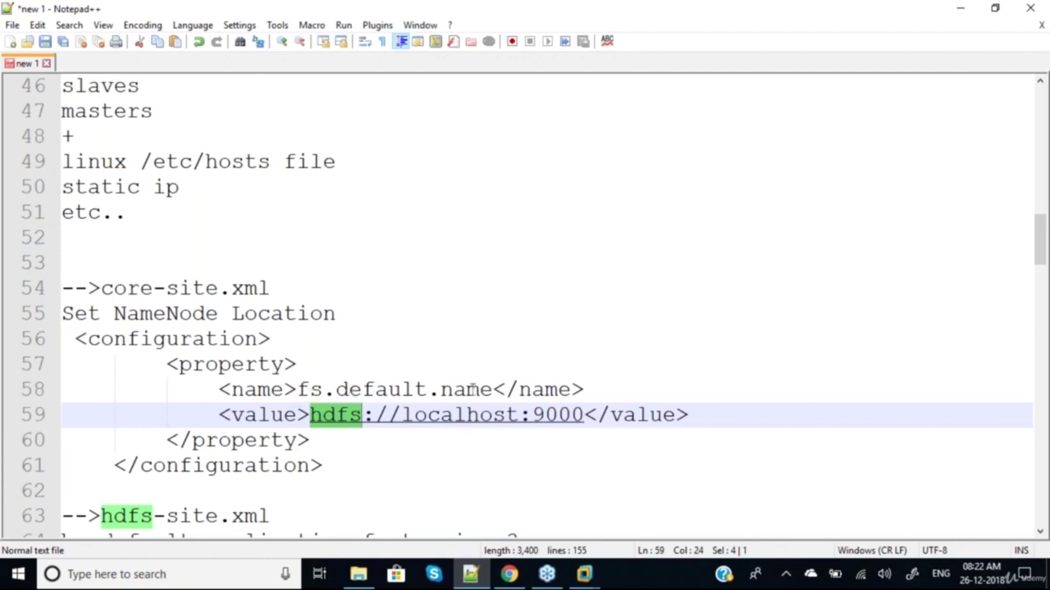
left_click(297, 390)
left_click_drag(297, 390, 493, 390)
left_click(389, 488)
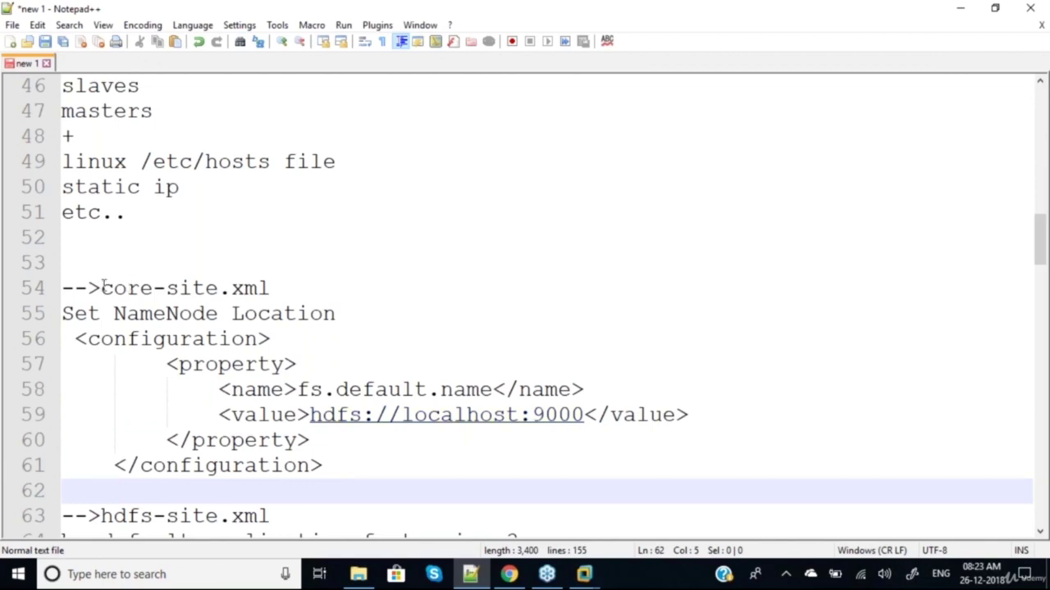
Bring the base CentOS 7 virtual machine's login console to the front in VMware Workstation.
left_click_drag(101, 288, 299, 288)
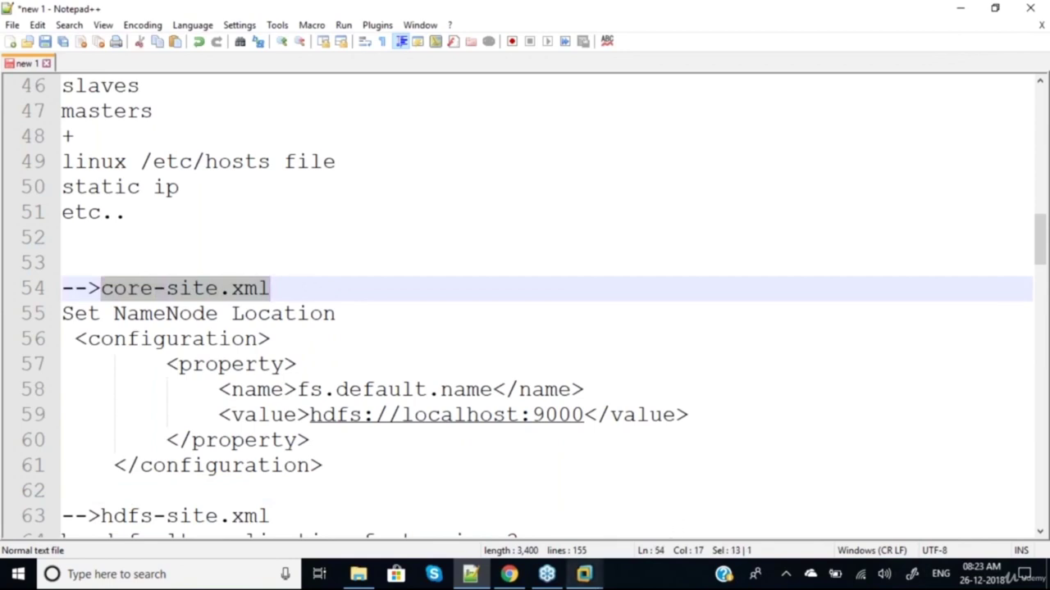
mouse_move(584, 574)
left_click(667, 481)
Log in to the base VM console as root.
left_click(492, 171)
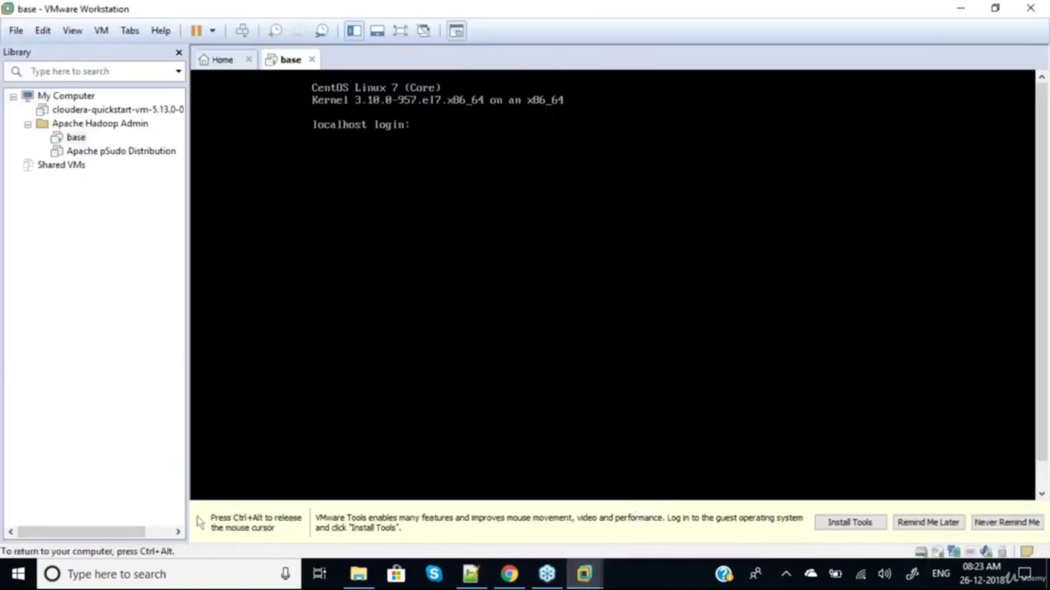
type("root")
key("ctrl+alt")
key("ctrl+g")
key("ctrl+alt")
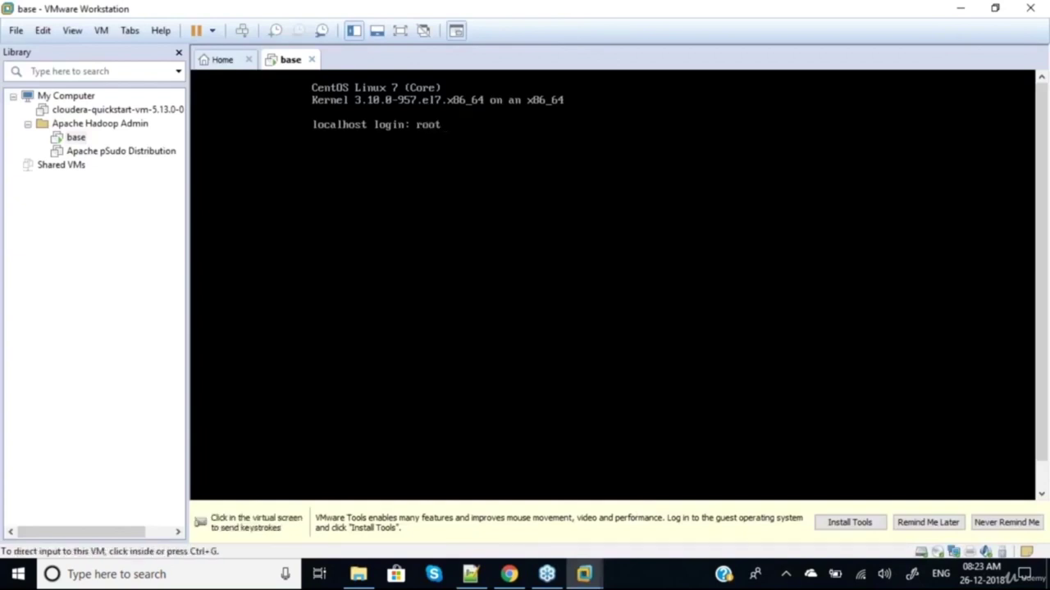
left_click(467, 131)
key("Return")
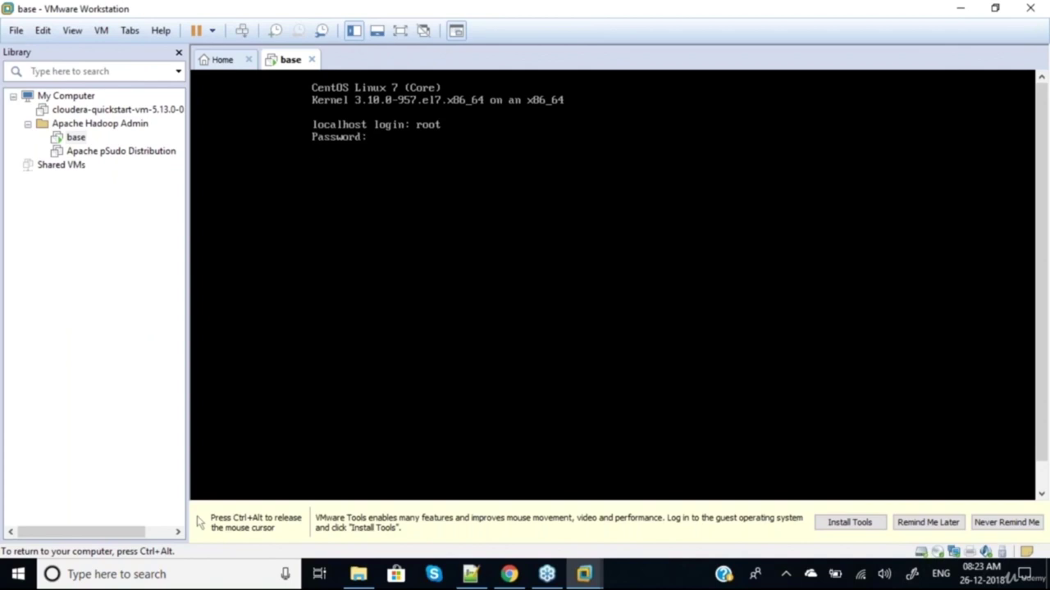
key("Return")
Run 'ip addr show' to confirm ens33 is at 192.168.1.103/24, then minimize VMware.
type("ip addr show")
key("Return")
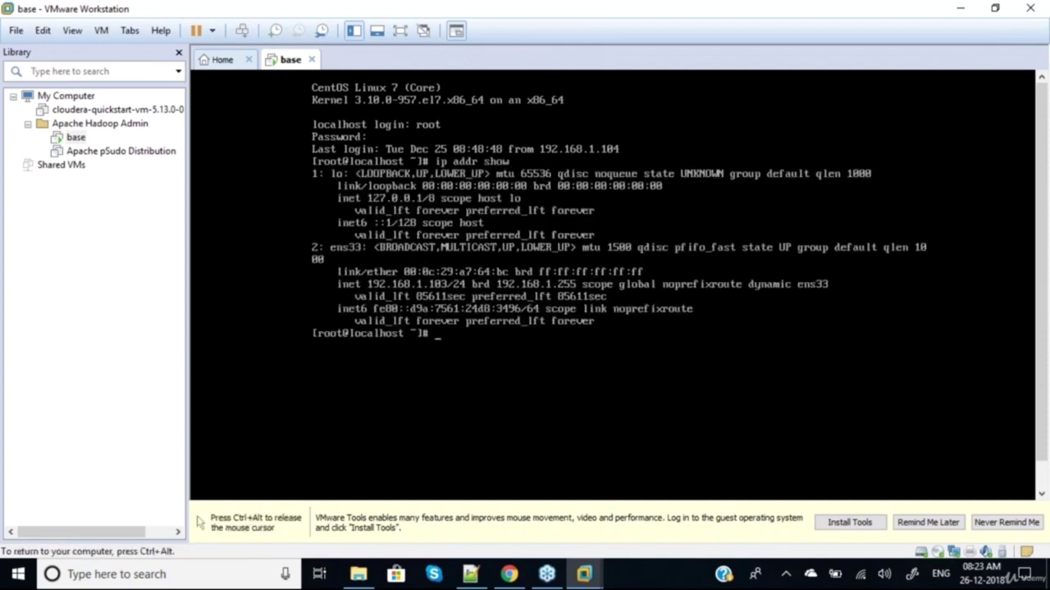
key("ctrl+alt")
left_click(959, 9)
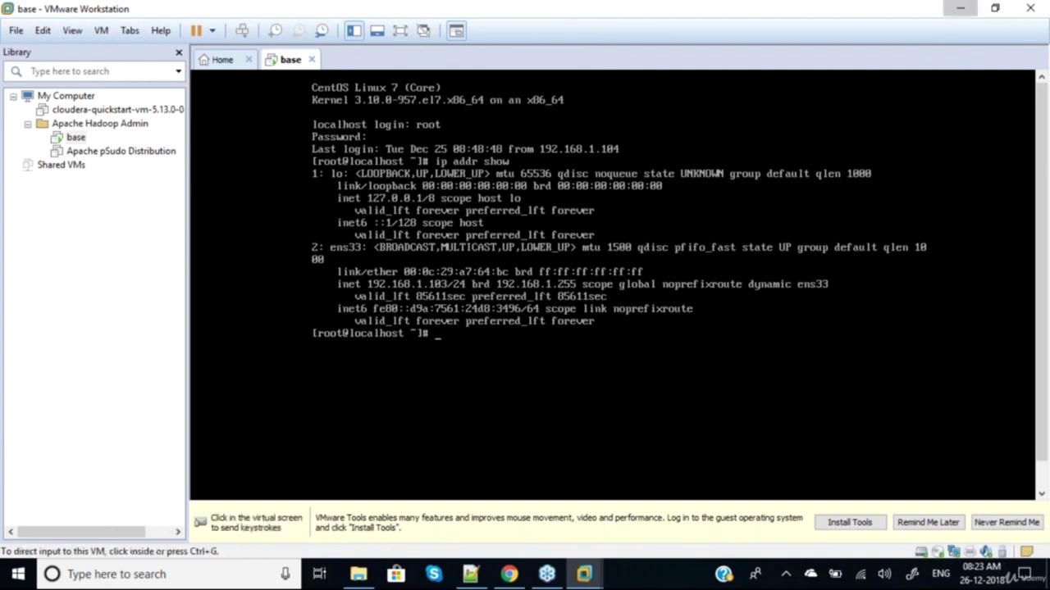
left_click(191, 573)
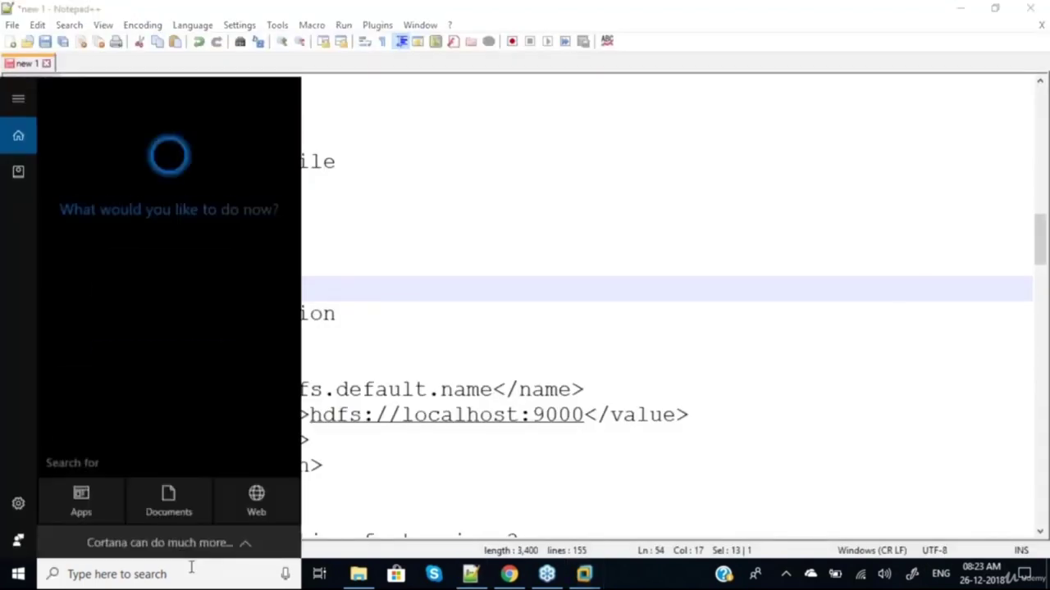
Launch PuTTY and enter host 192.168.1.103, rechecking the address on the VM console.
type("put")
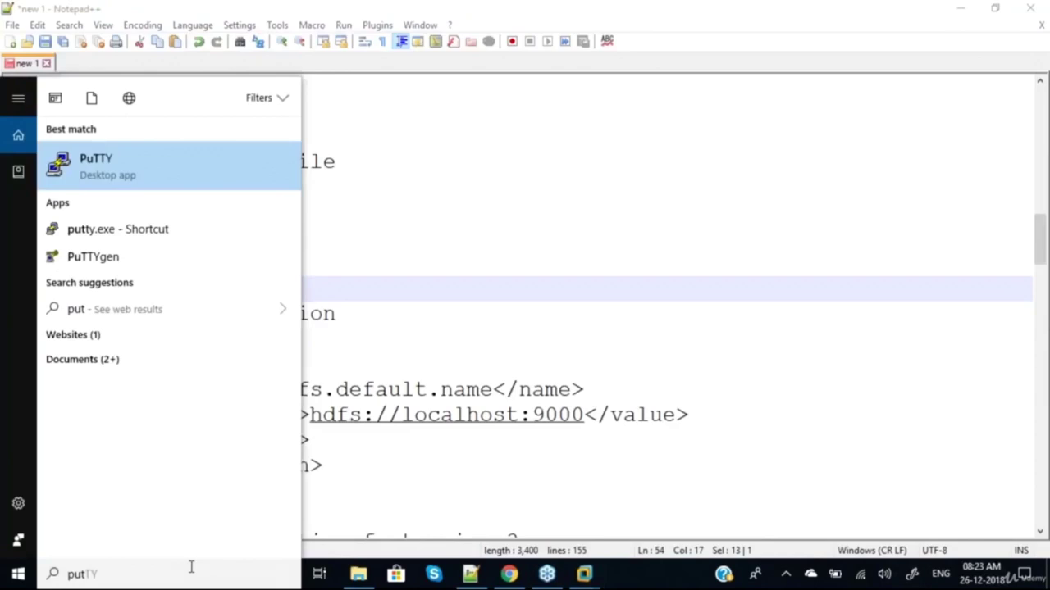
key("Return")
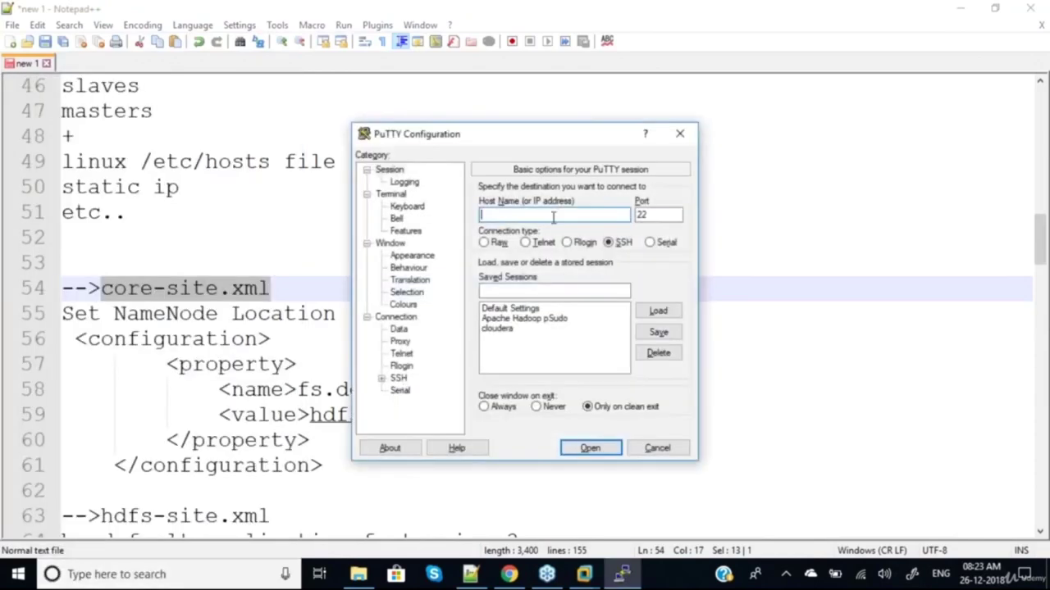
type("192.168.1.103")
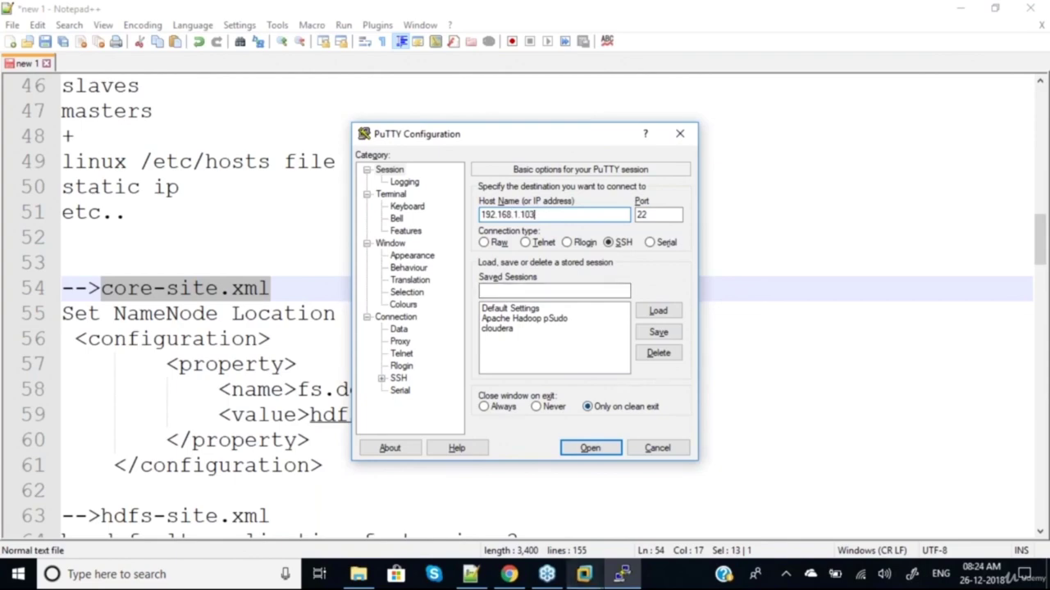
left_click(583, 574)
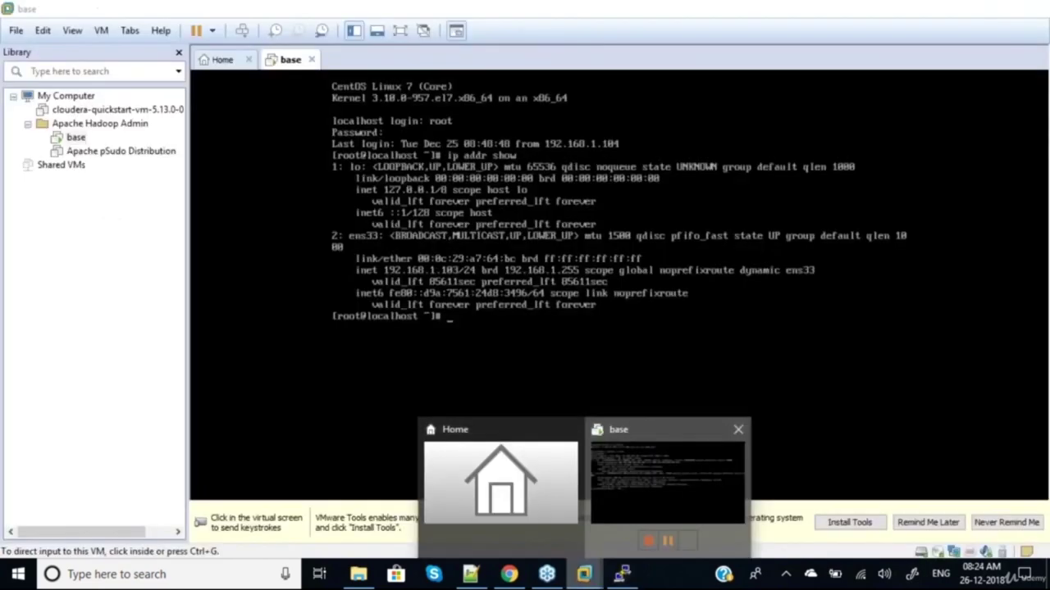
left_click(668, 483)
key("ctrl+alt")
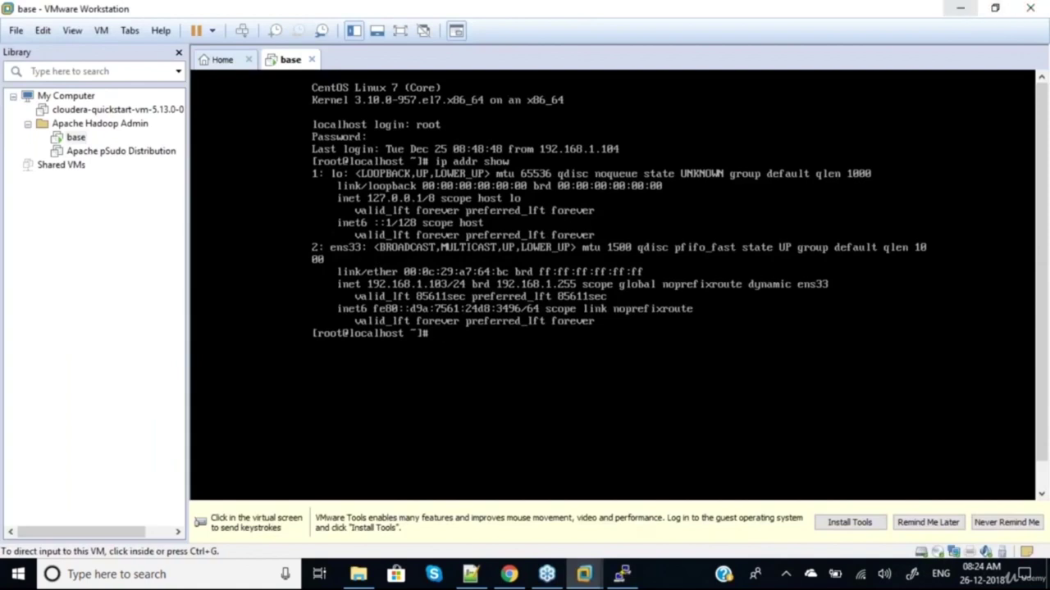
key("alt+Tab")
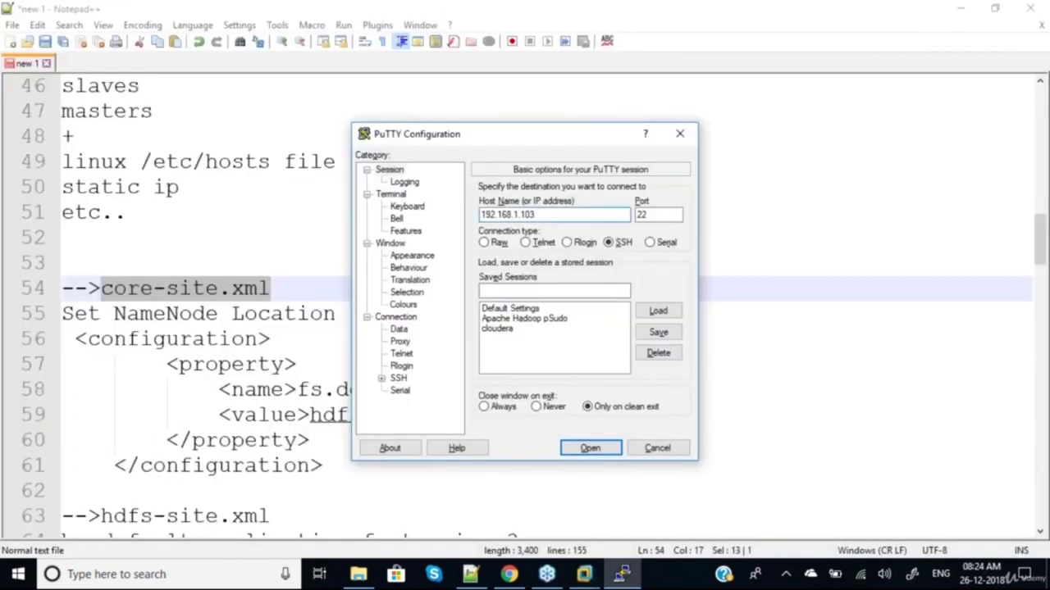
Save the PuTTY session as 'base' and open the SSH connection.
left_click(554, 293)
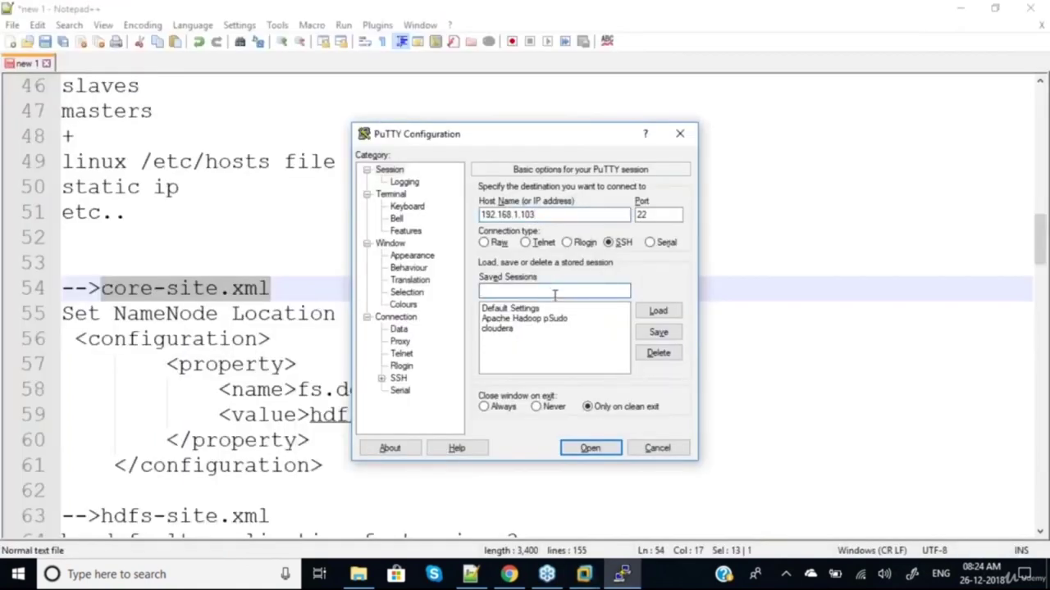
type("base")
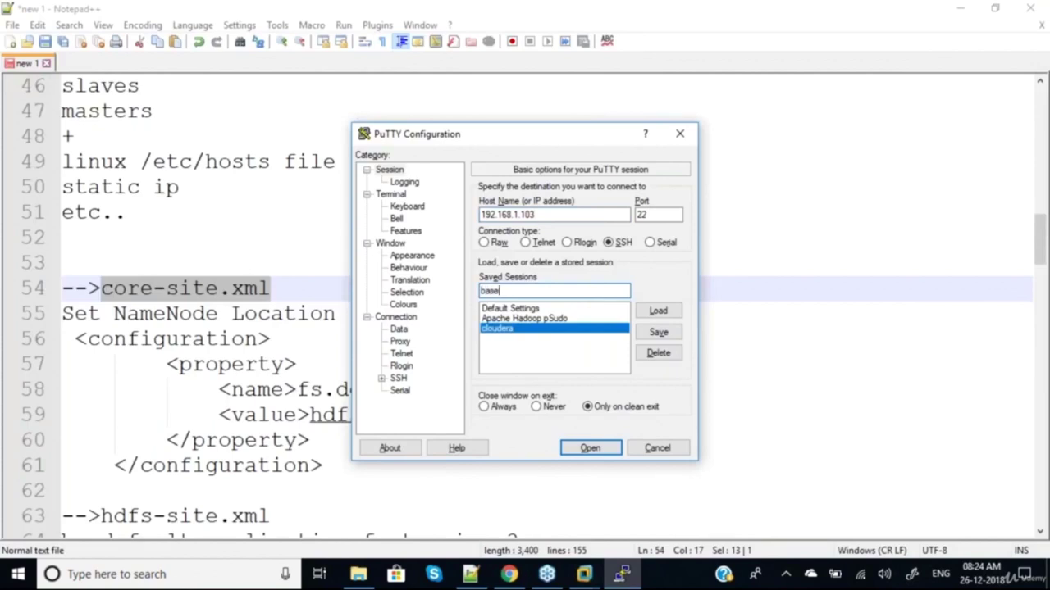
left_click(659, 332)
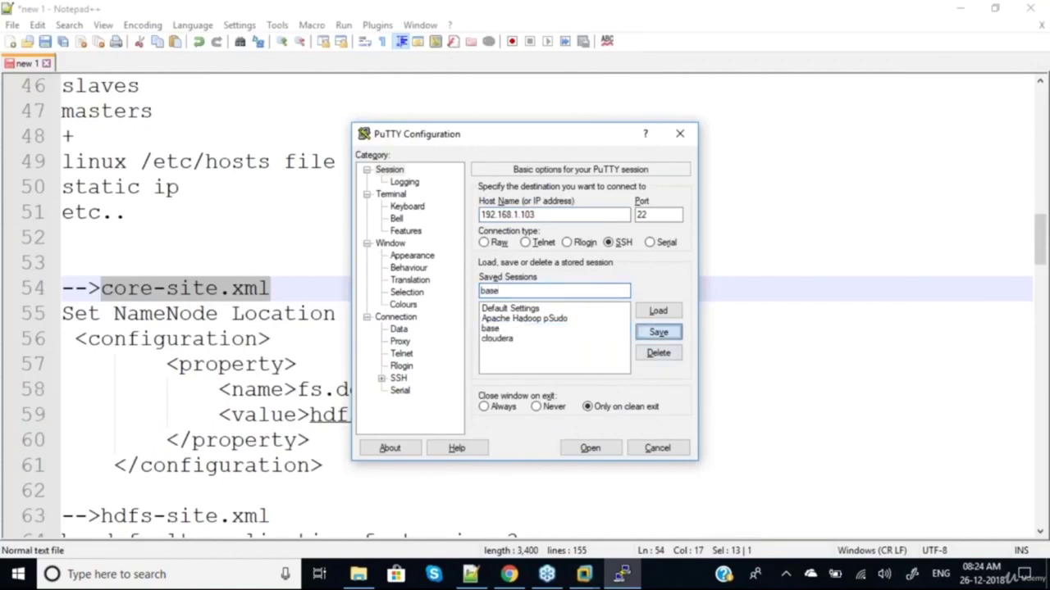
left_click(590, 447)
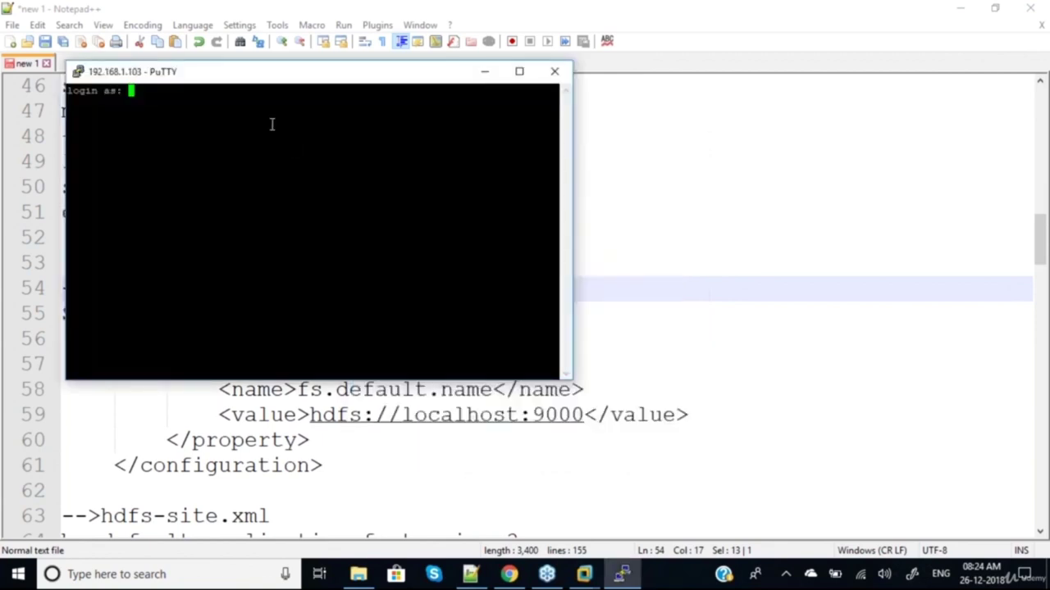
Log in to the SSH session as root and reposition the terminal window.
type("root")
key("Return")
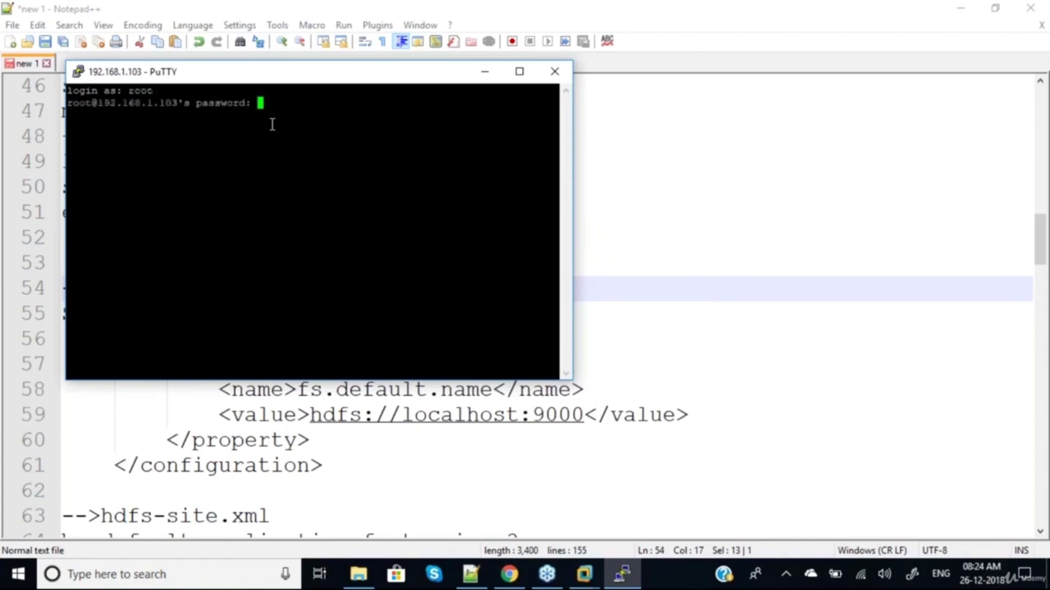
key("Return")
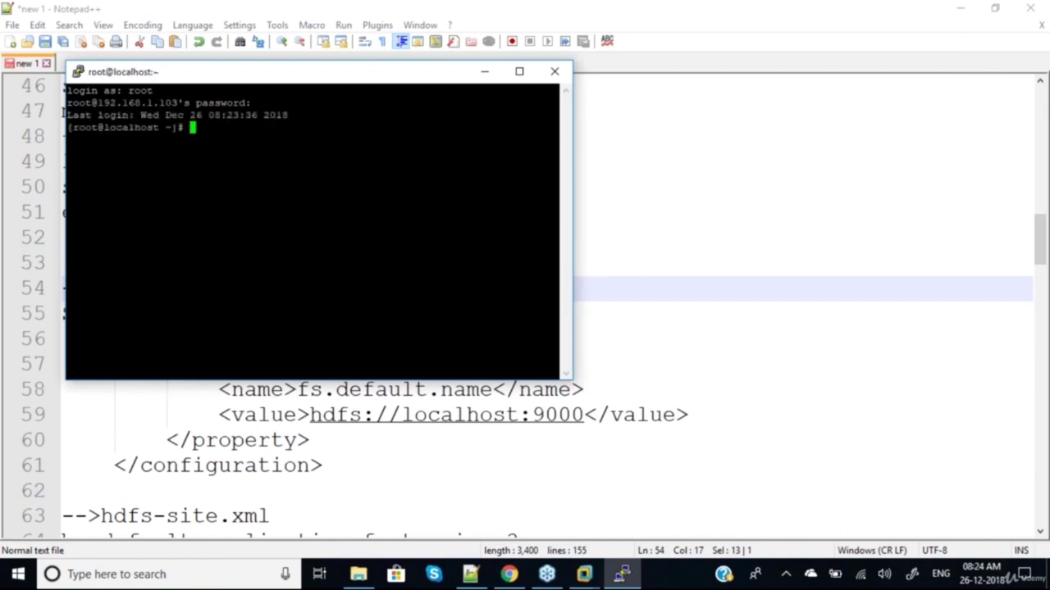
left_click_drag(246, 71, 226, 41)
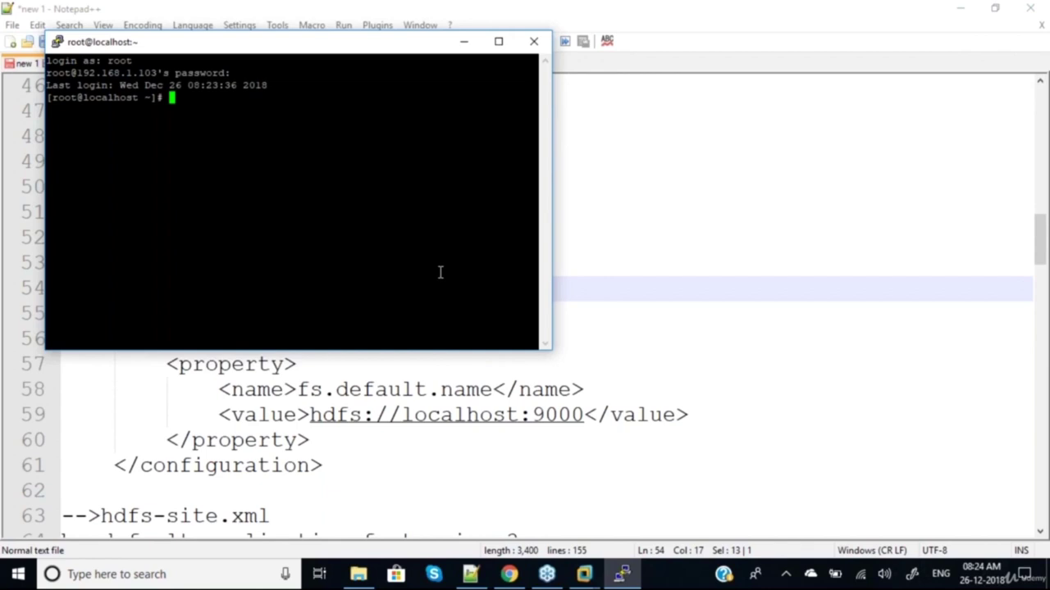
Switch to the hdfs user and list the files in /opt/hadoop/etc/hadoop/.
type("su hdfs")
key("Return")
type("cd")
type("/opt/")
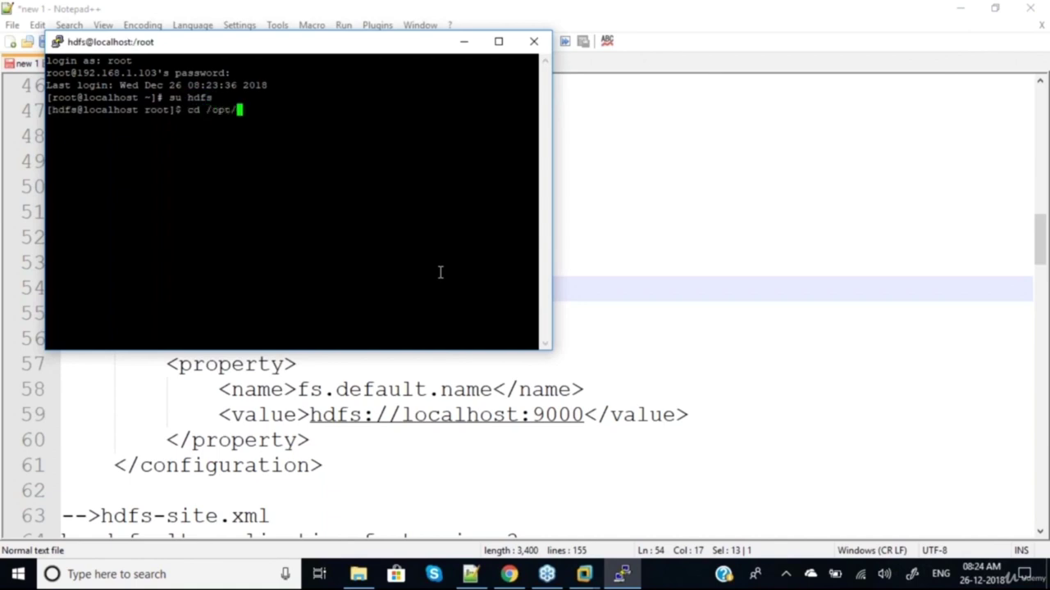
type("h")
key("Tab")
type("etc/hadoop/")
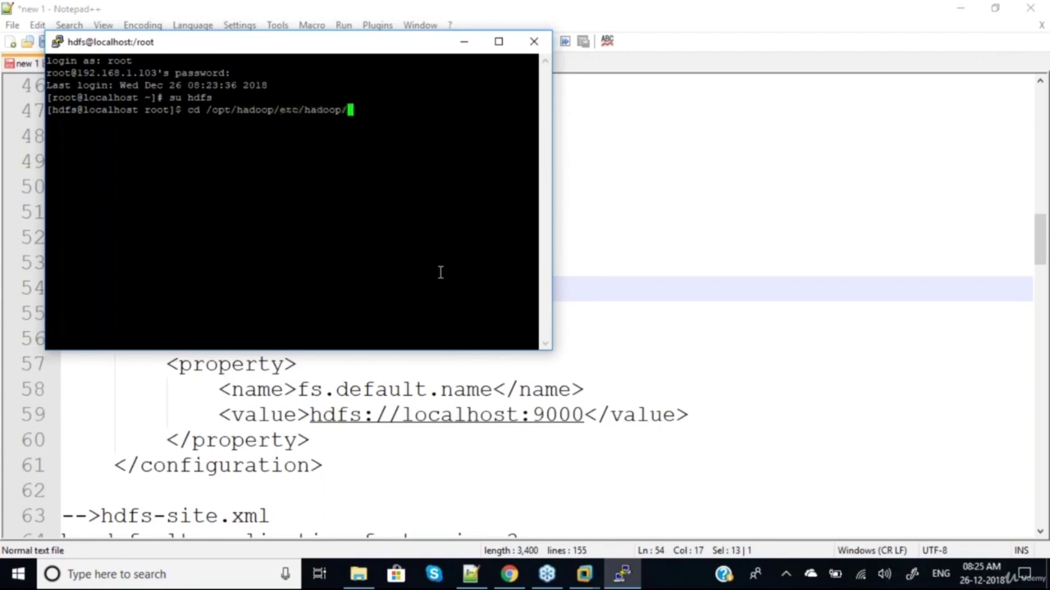
key("Return")
type("ls")
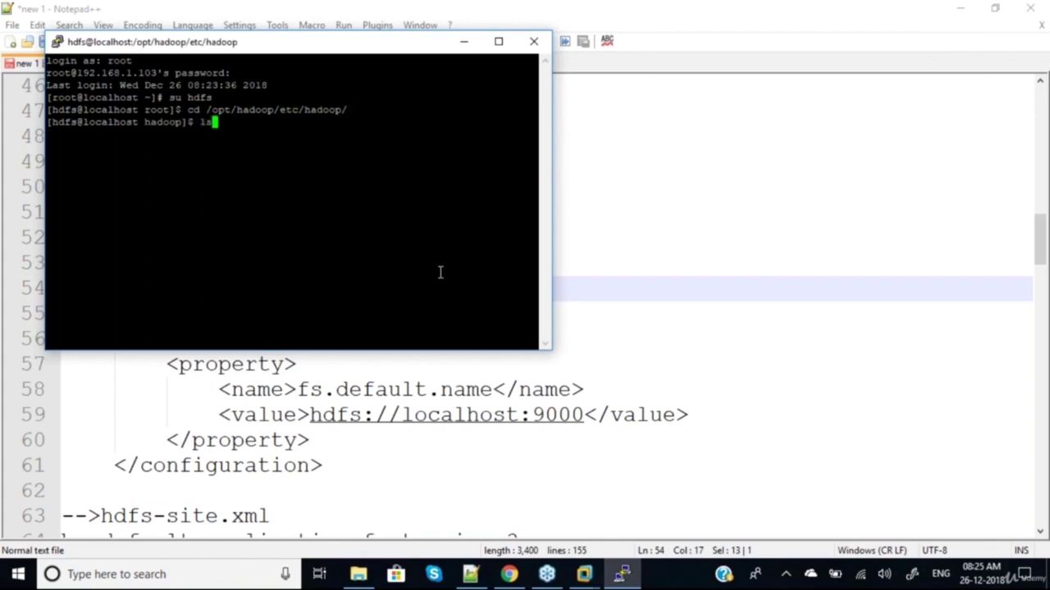
key("Return")
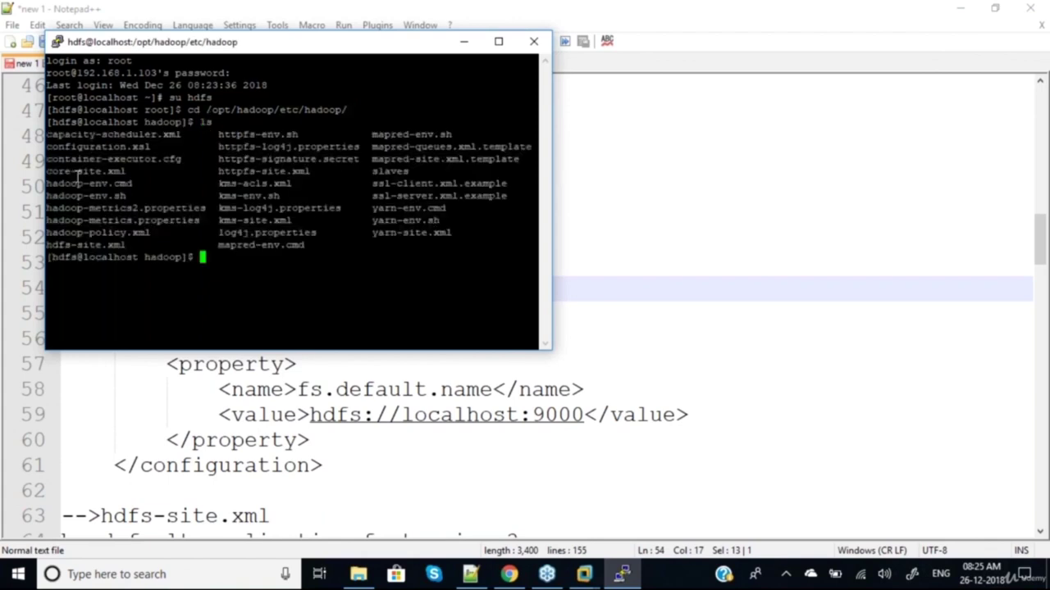
Open core-site.xml in the nano editor.
double_click(77, 172)
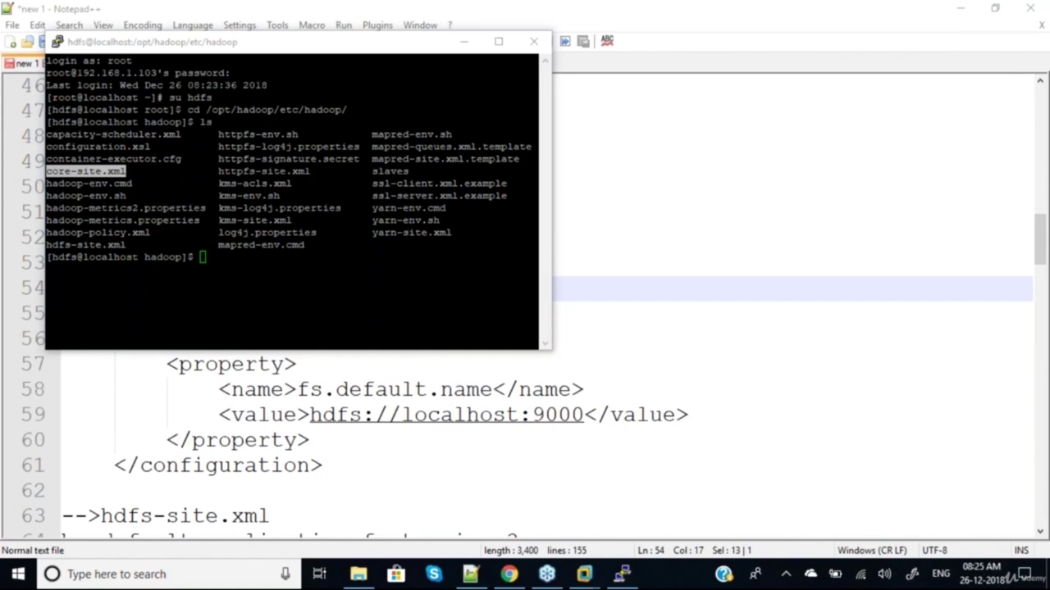
left_click(281, 282)
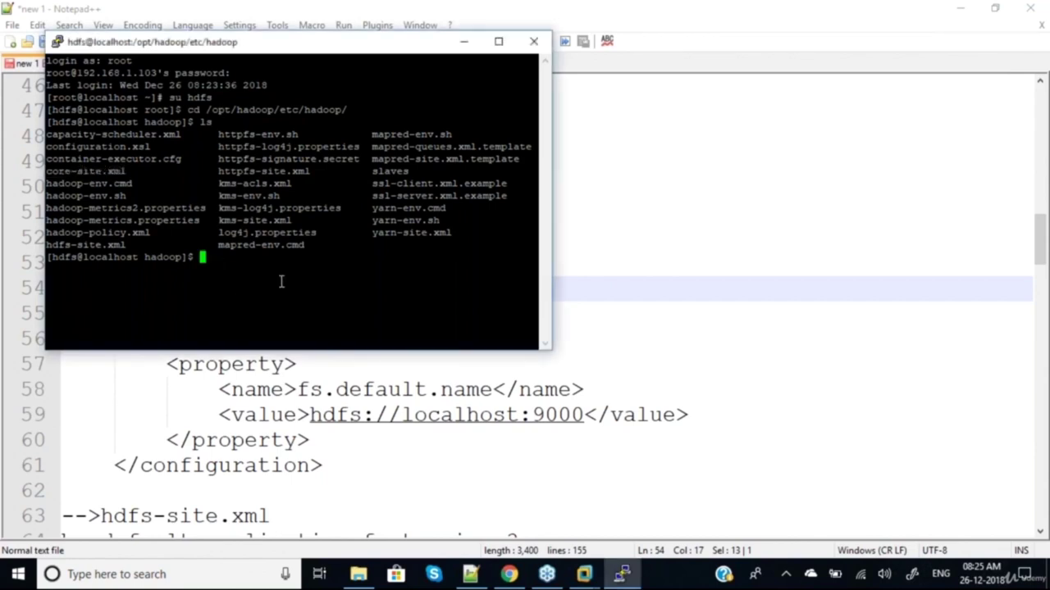
type("nano core")
key("Tab")
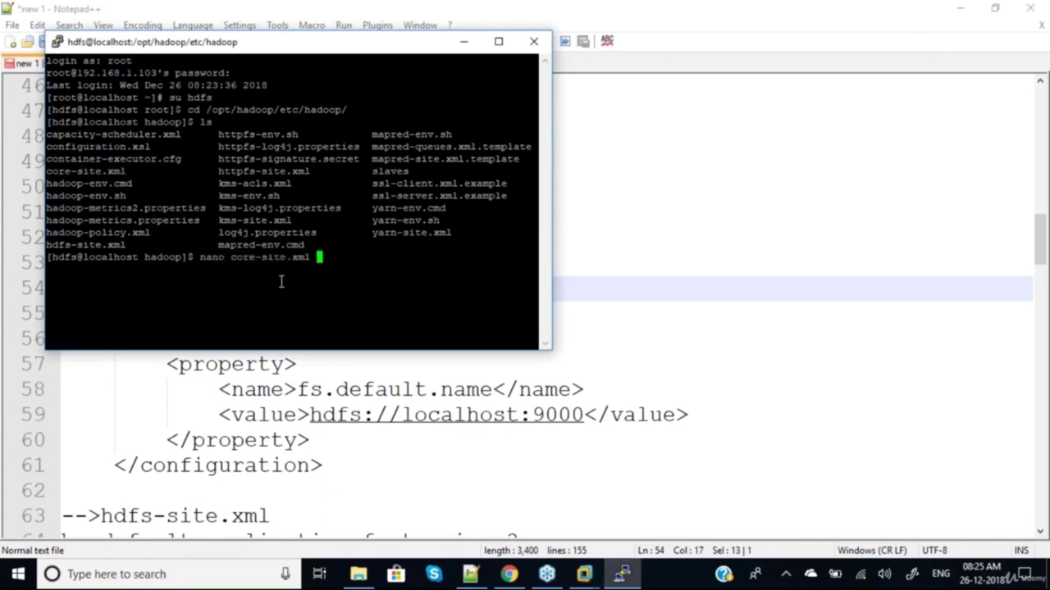
key("Return")
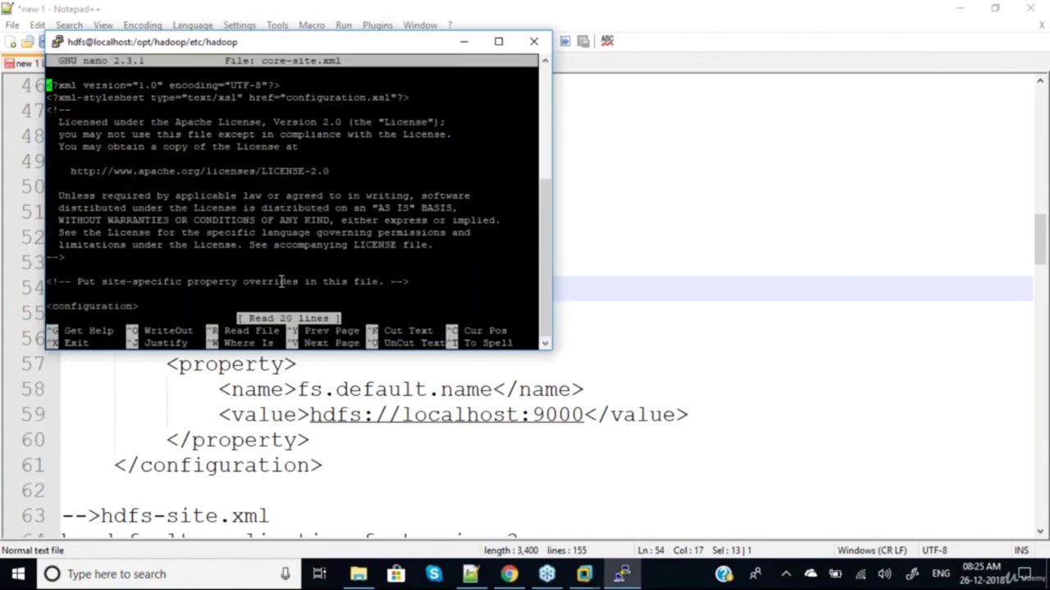
Delete the empty configuration tags in core-site.xml.
key("Down")
key("Down")
key("Down")
key("Down")
key("Down")
key("Down")
key("Down")
key("Down")
key("Down")
key("Down")
key("Down")
key("Down")
key("Down")
key("Down")
key("Down")
key("Down")
key("Down")
key("Down")
key("Delete")
key("Delete")
key("Delete")
key("Delete")
key("Delete")
key("Delete")
key("Delete")
key("Delete")
key("Delete")
key("Delete")
key("Delete")
key("Delete")
key("Delete")
key("Delete")
key("Delete")
key("Delete")
key("Delete")
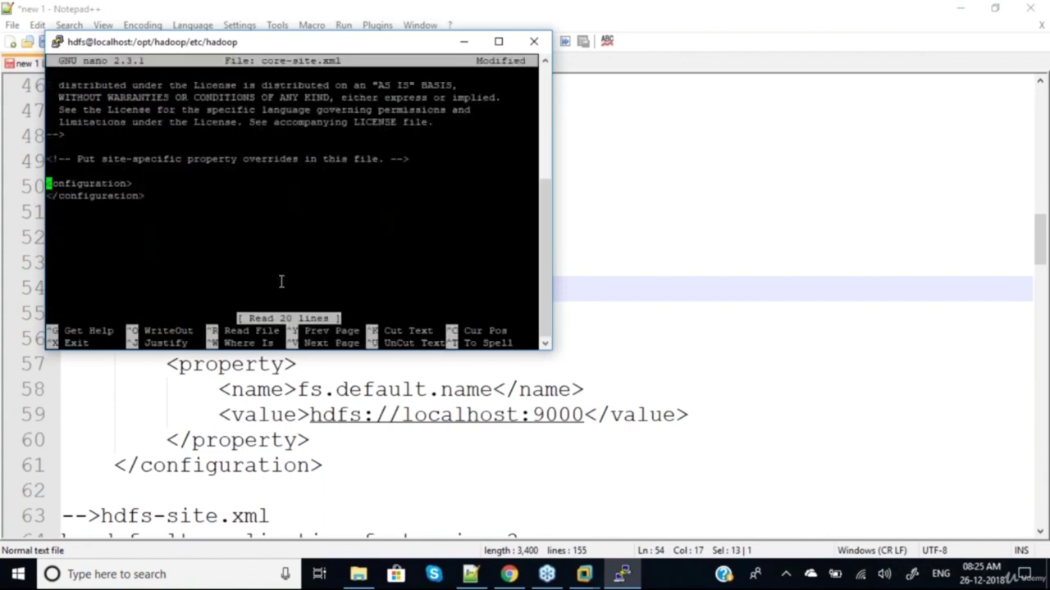
key("Delete")
key("Delete")
key("Delete")
key("Delete")
key("Delete")
key("Delete")
key("Delete")
key("Delete")
key("Delete")
key("Delete")
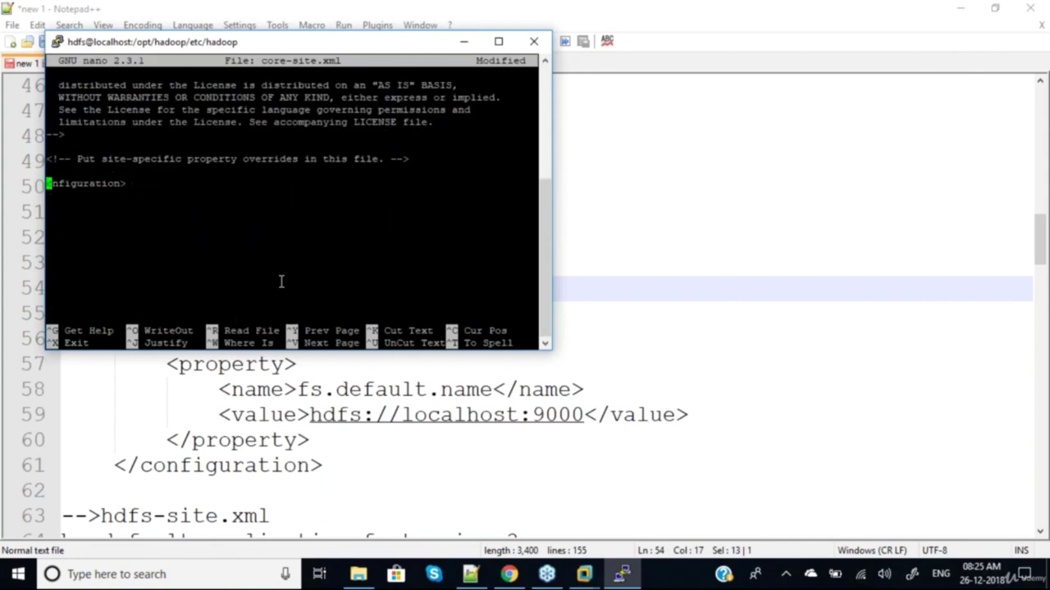
key("Delete")
key("Delete")
key("Delete")
key("Delete")
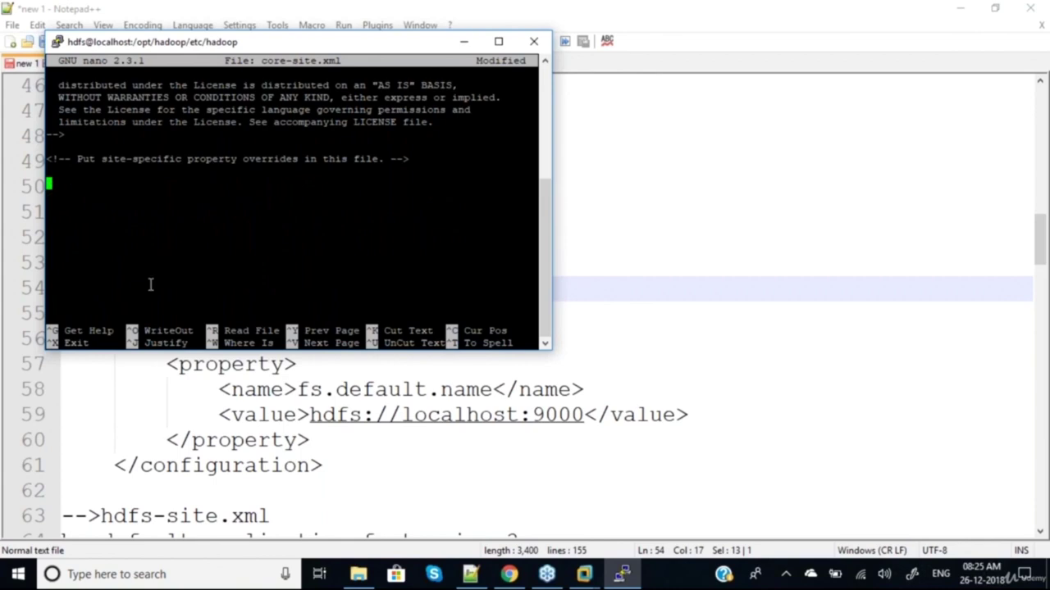
Select the core-site configuration block, lines 56–61, in the Notepad++ notes.
left_click(172, 421)
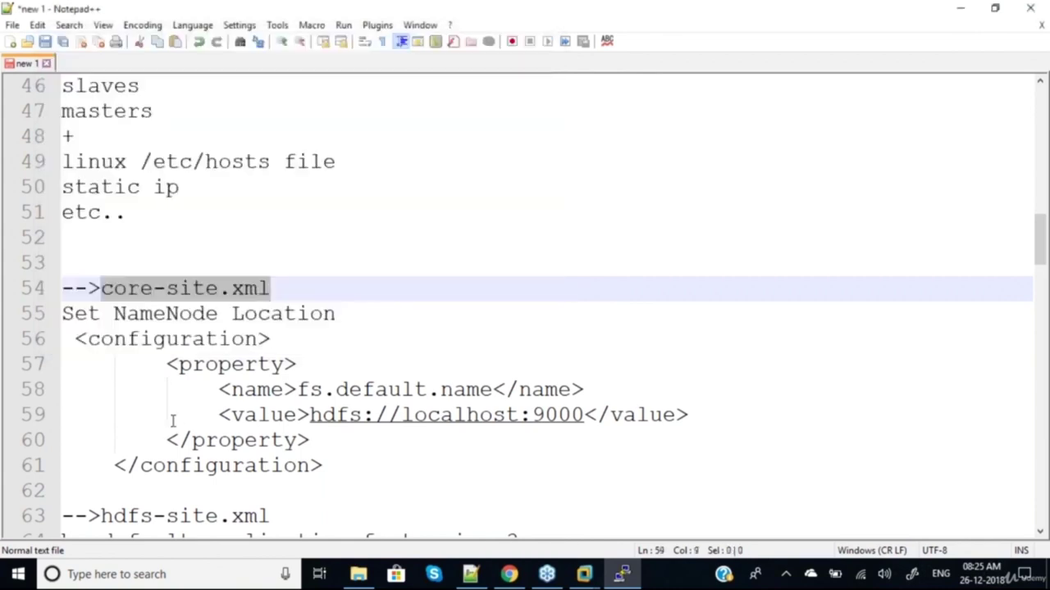
left_click(74, 340)
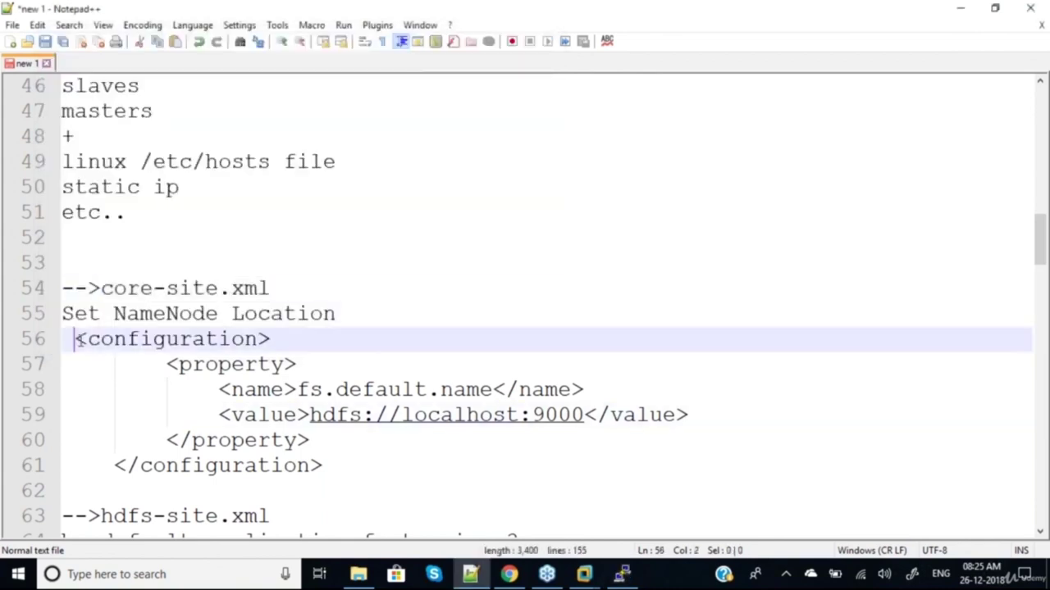
left_click(336, 465)
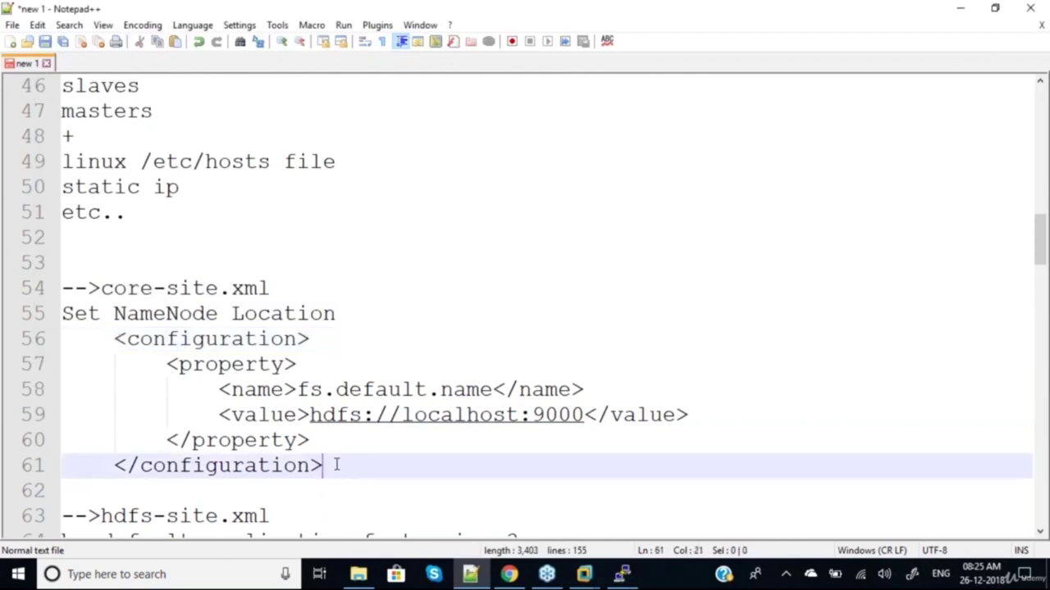
left_click_drag(336, 465, 38, 352)
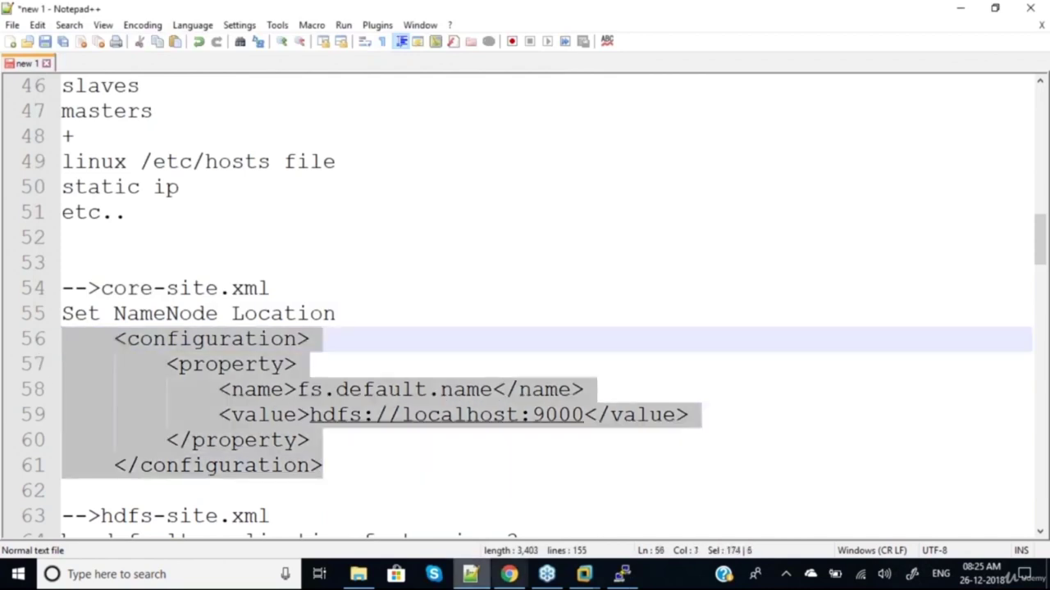
Save core-site.xml with fs.default.name set to hdfs://localhost:9000 and exit nano.
left_click(623, 574)
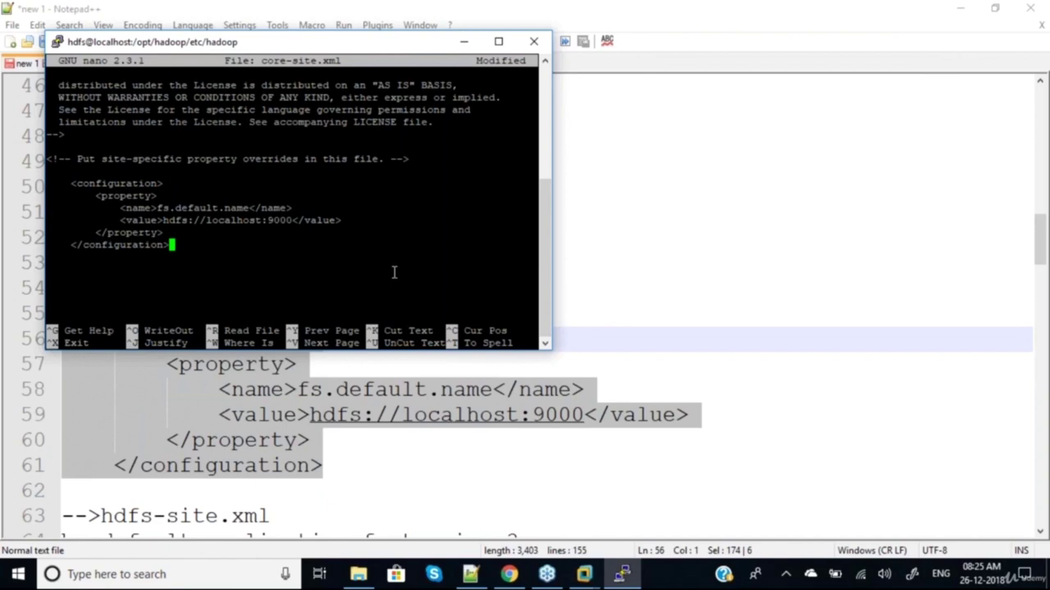
key("ctrl+x")
key("y")
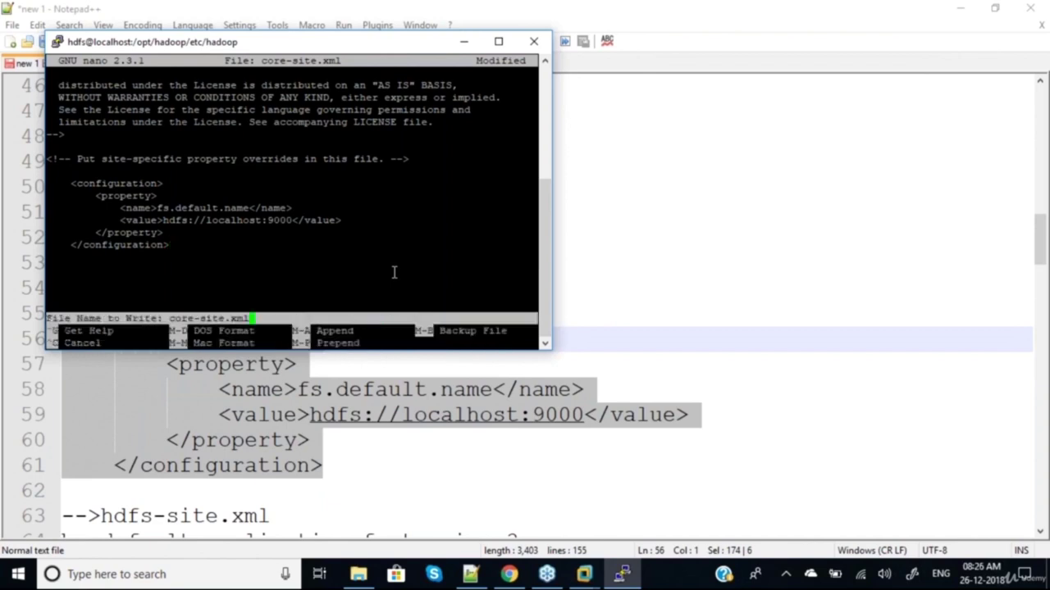
key("Return")
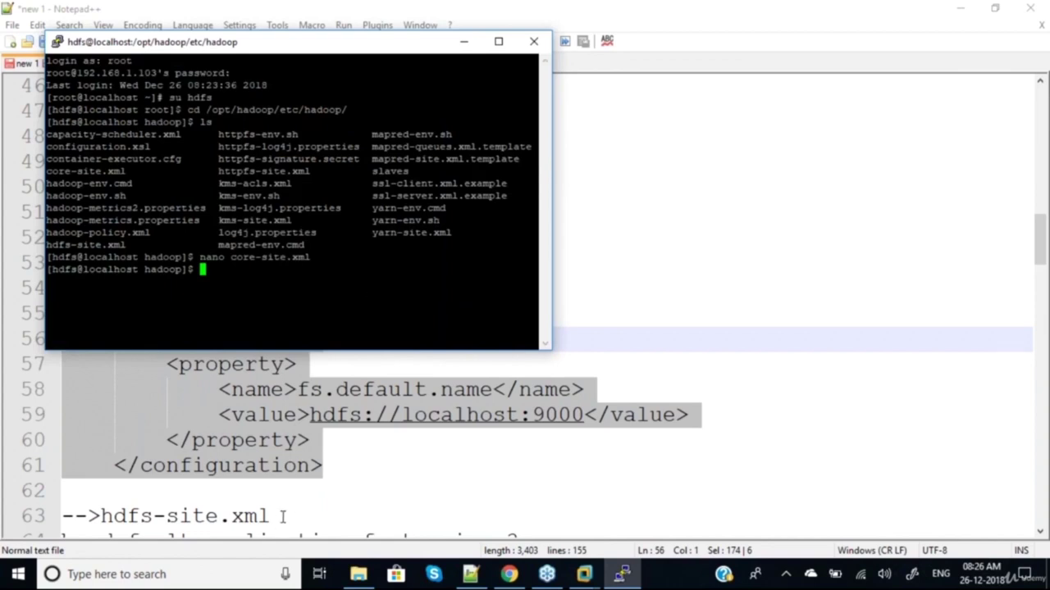
left_click(101, 516)
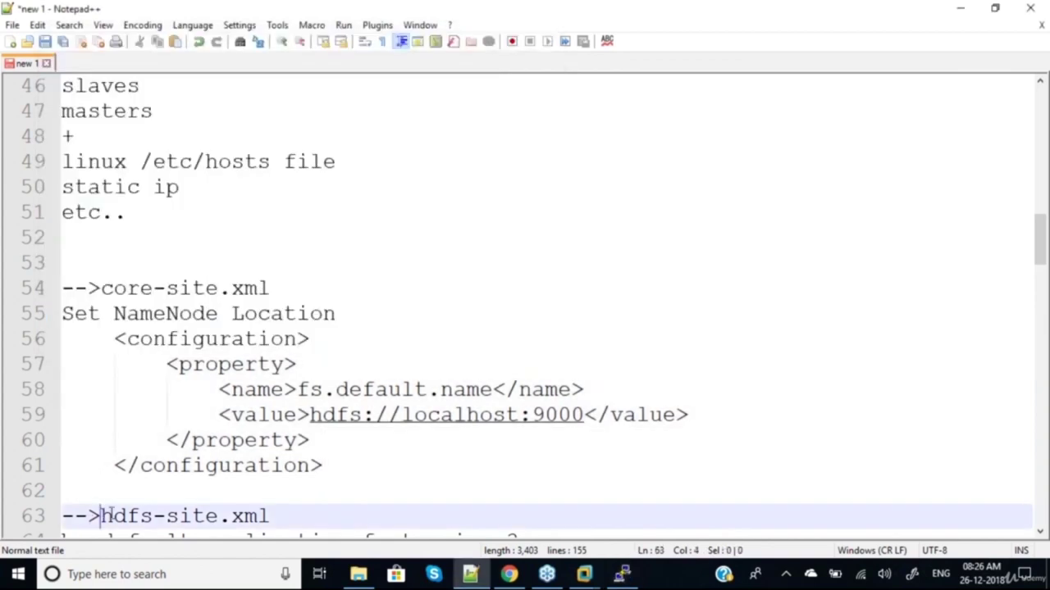
Review the default replication factor note and the dfs.replication value 1.
left_click_drag(101, 515, 270, 516)
scroll(499, 448, "down", 1)
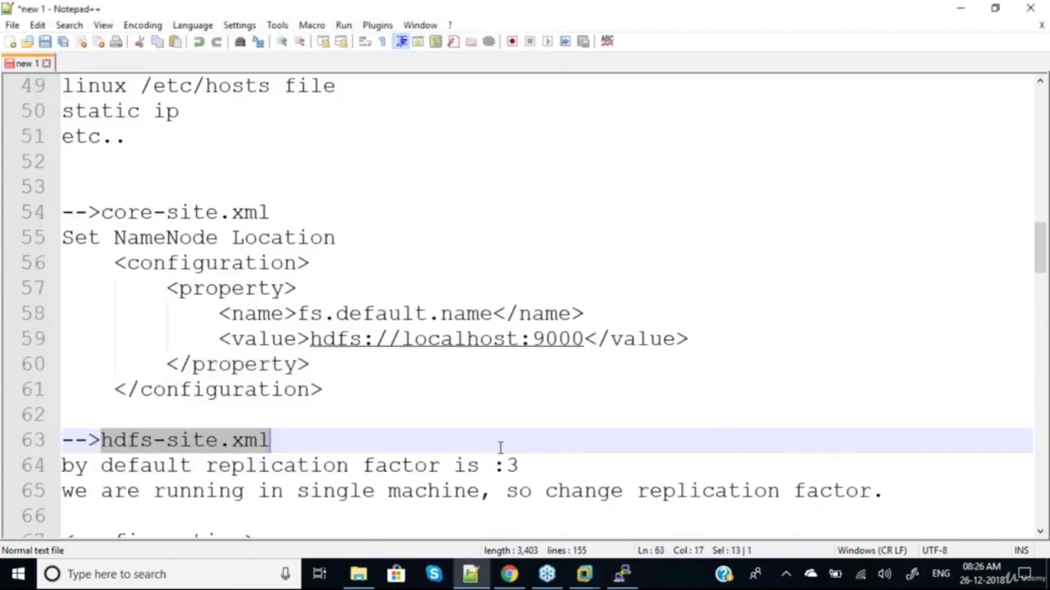
scroll(500, 447, "down", 1)
left_click_drag(101, 390, 551, 388)
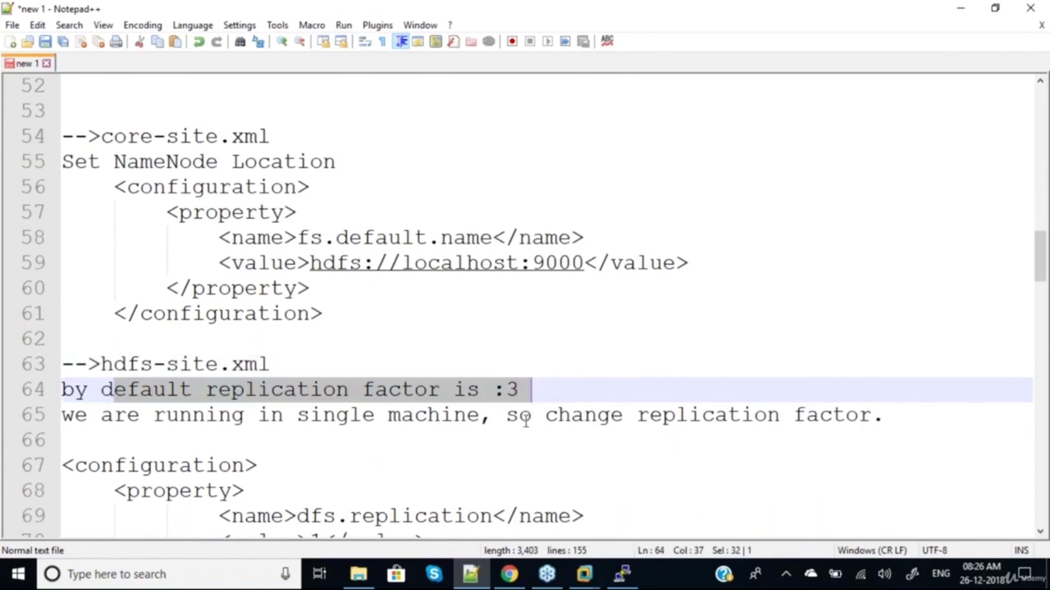
scroll(525, 420, "down", 1)
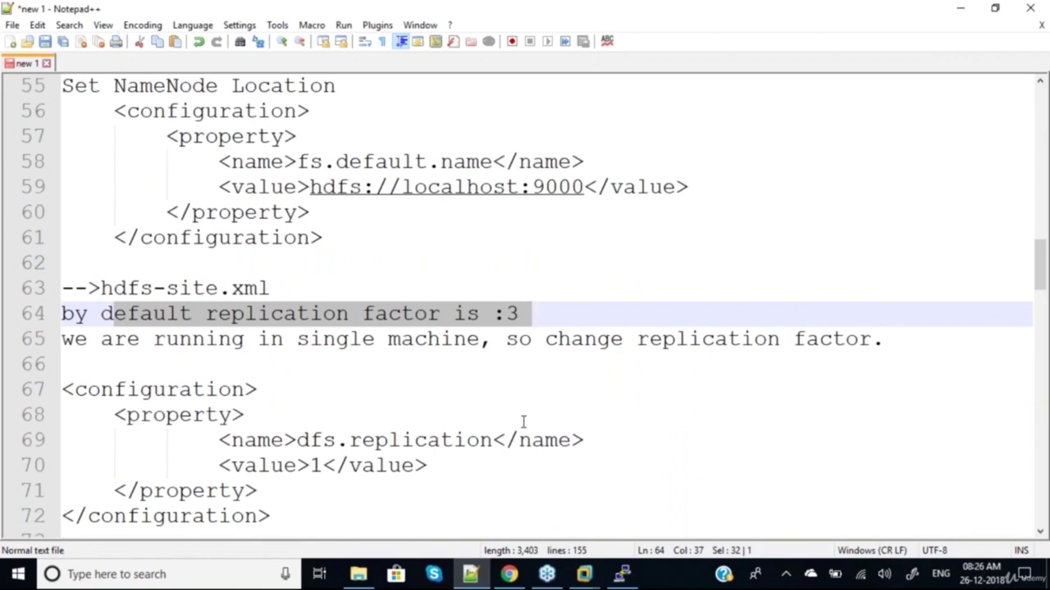
left_click(322, 465)
key("shift+Left")
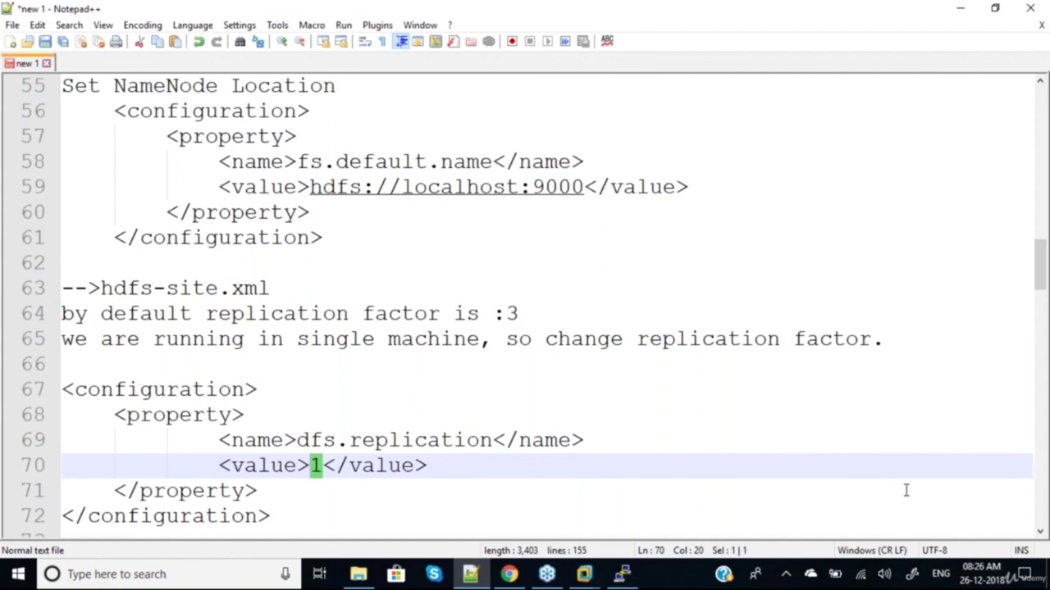
Copy the hdfs-site configuration block, lines 67–72.
left_click(63, 389)
left_click_drag(63, 389, 270, 517)
right_click(176, 73)
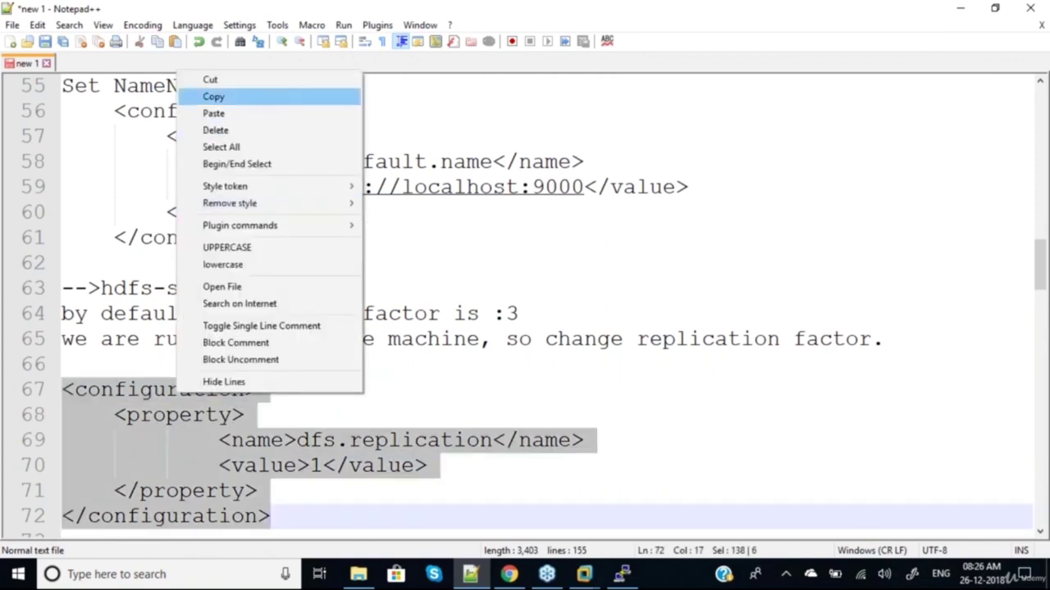
left_click(213, 96)
left_click(622, 574)
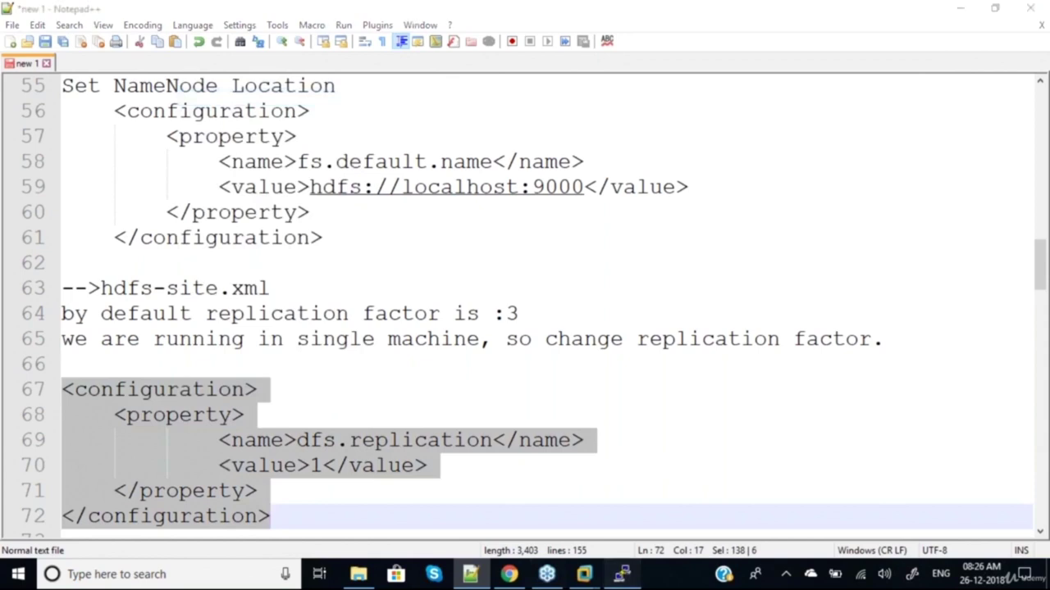
Open hdfs-site.xml in nano, clear the empty configuration tags and paste the copied block.
type("nano ")
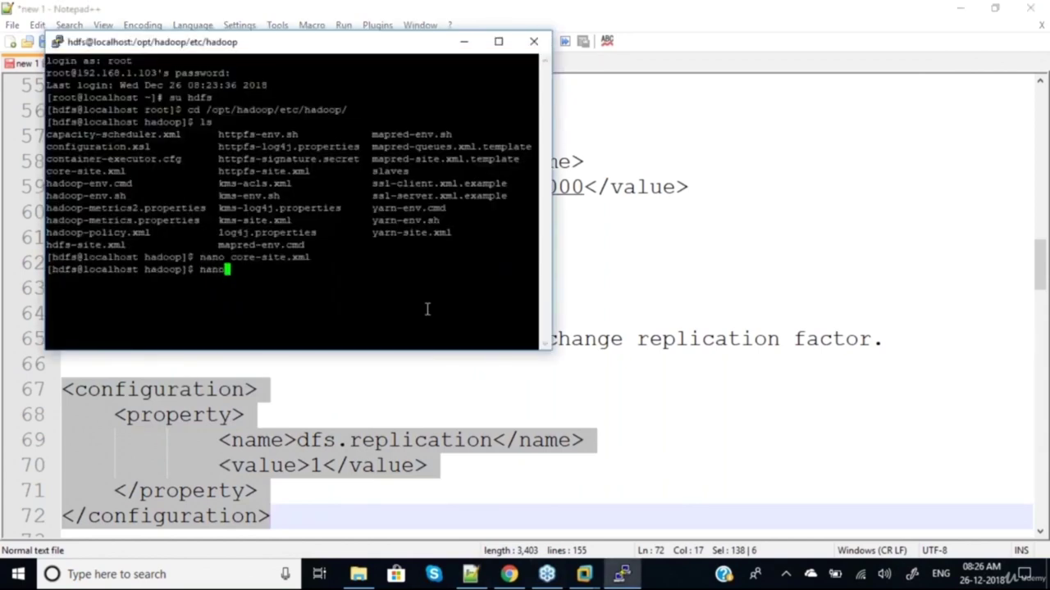
type("hdfs")
key("Tab")
key("Return")
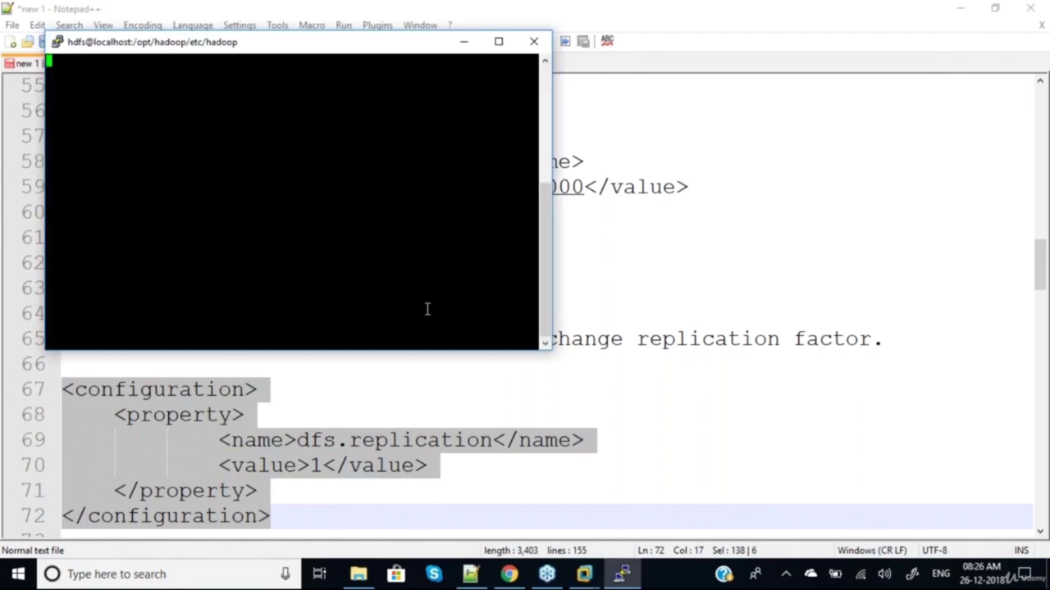
key("Down")
key("Down")
key("Down")
key("Down")
key("Down")
key("Down")
key("Down")
key("Down")
key("Down")
key("Down")
key("Down")
key("Down")
key("Down")
key("Down")
key("Down")
key("Down")
key("Down")
key("Down")
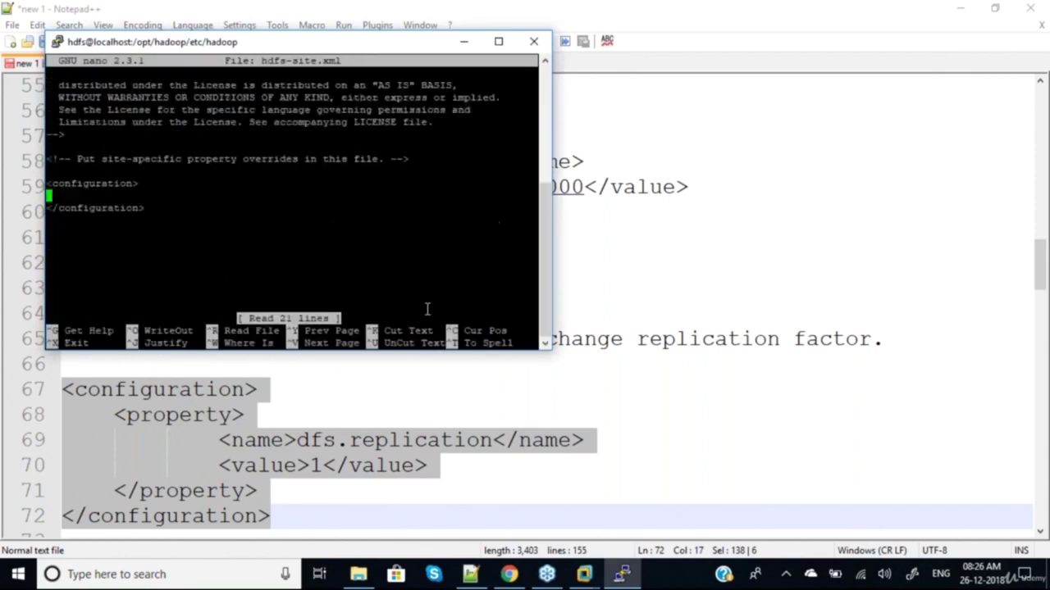
key("Delete")
key("Delete")
key("Delete")
key("Delete")
key("Delete")
key("Delete")
key("Delete")
key("Delete")
key("Delete")
key("Delete")
key("Delete")
key("Delete")
key("Delete")
key("Delete")
key("Delete")
key("Delete")
key("Delete")
key("Delete")
key("Delete")
key("Delete")
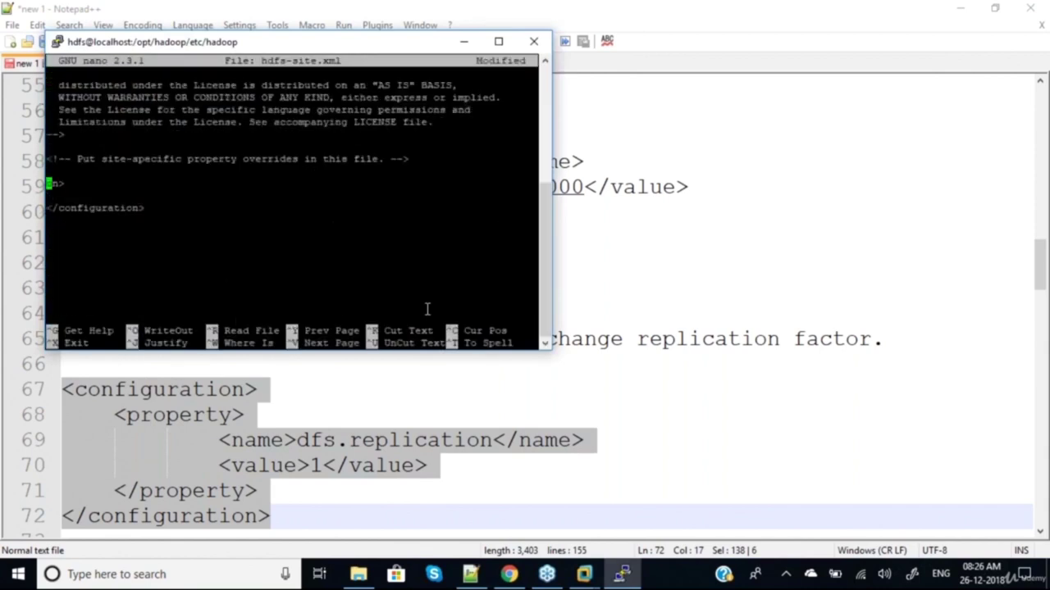
key("Delete")
key("Delete")
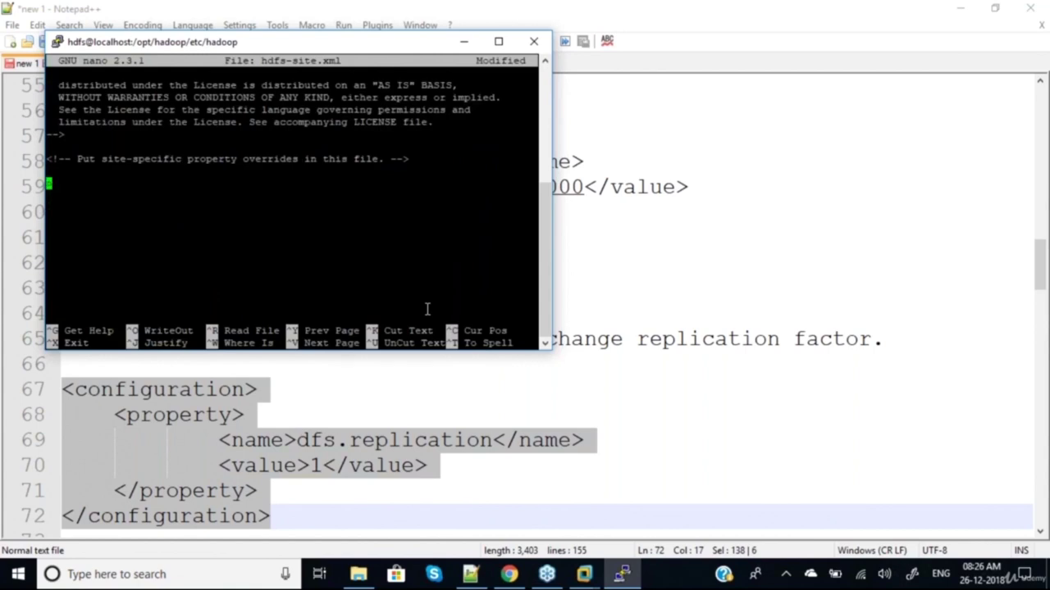
right_click(175, 230)
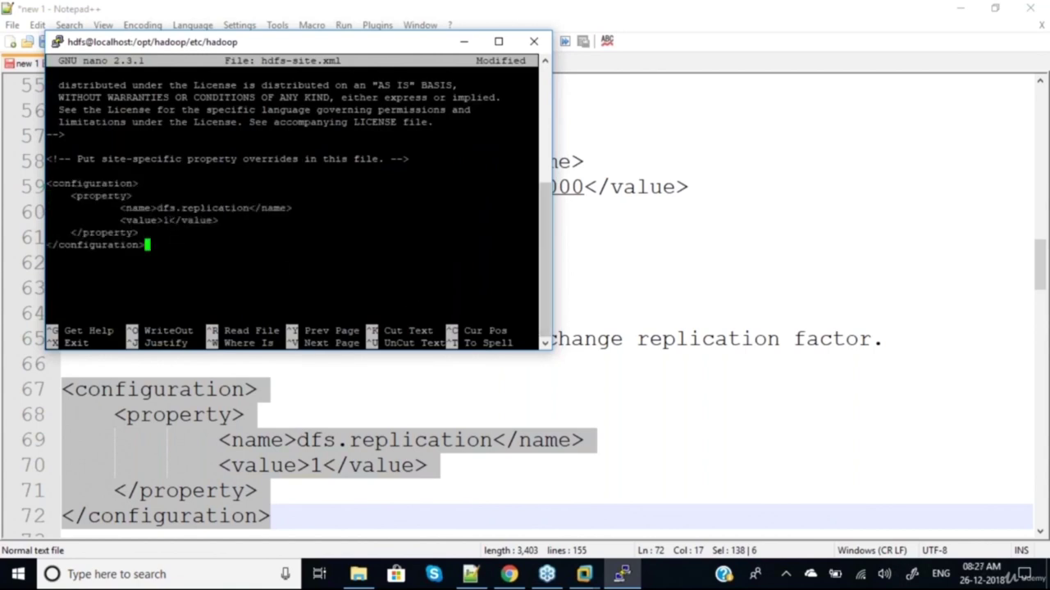
Change the dfs.replication value to 3 and save hdfs-site.xml.
key("Up")
key("Up")
key("Right")
key("Right")
key("Right")
key("Right")
key("Delete")
type("3")
key("ctrl+x")
key("y")
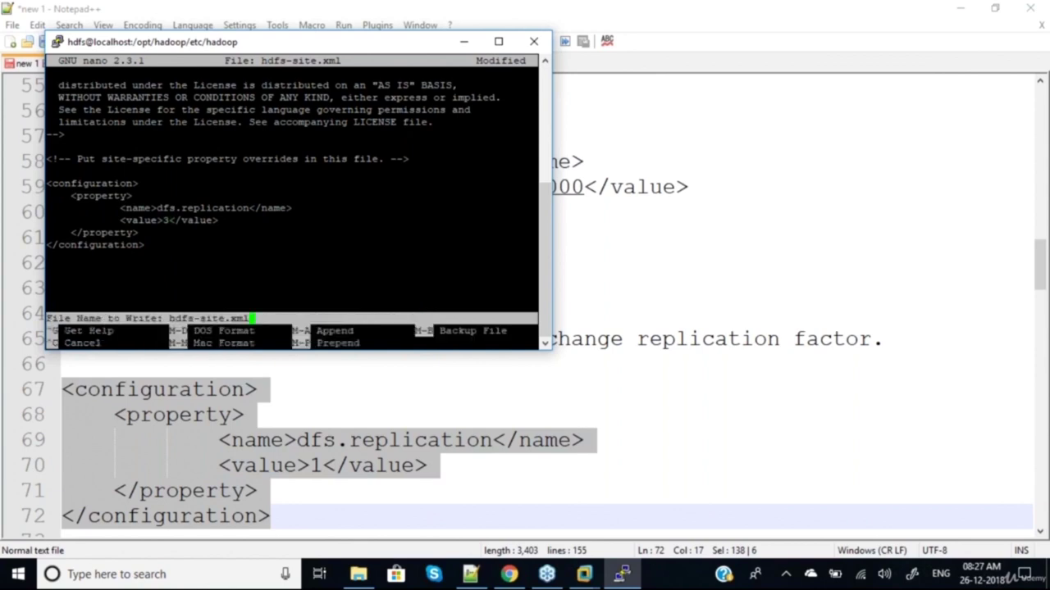
key("Return")
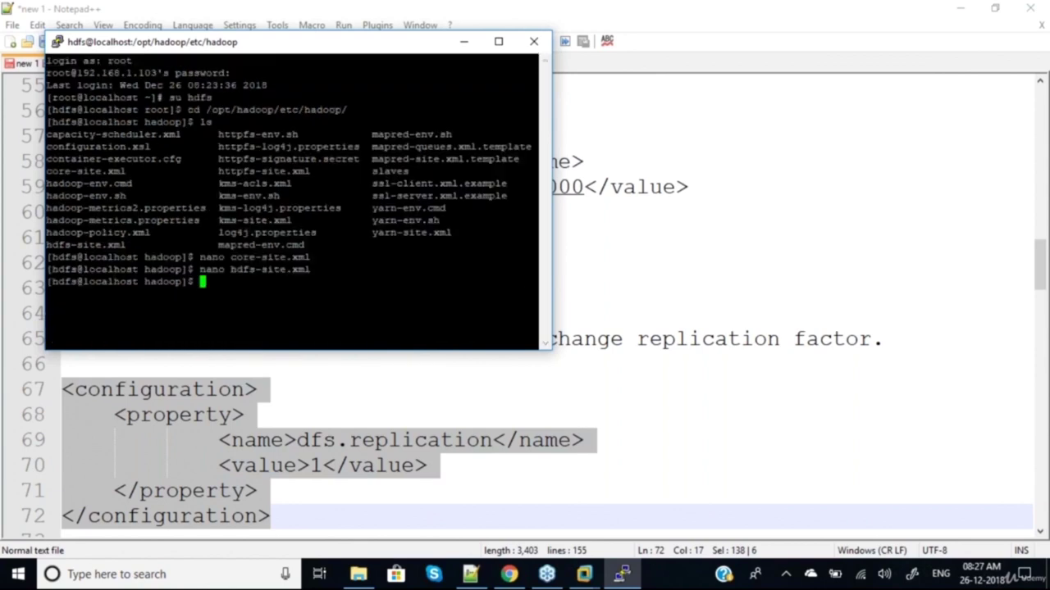
key("alt+Tab")
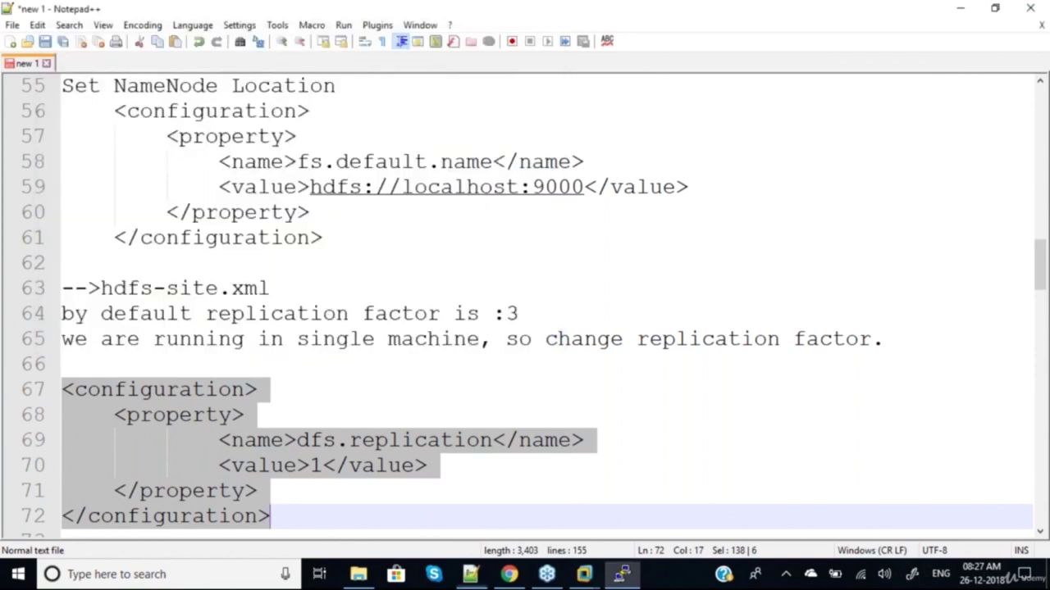
Edit line 70 of the notes to read <value>3</value>.
left_click(321, 465)
key("BackSpace")
type("3")
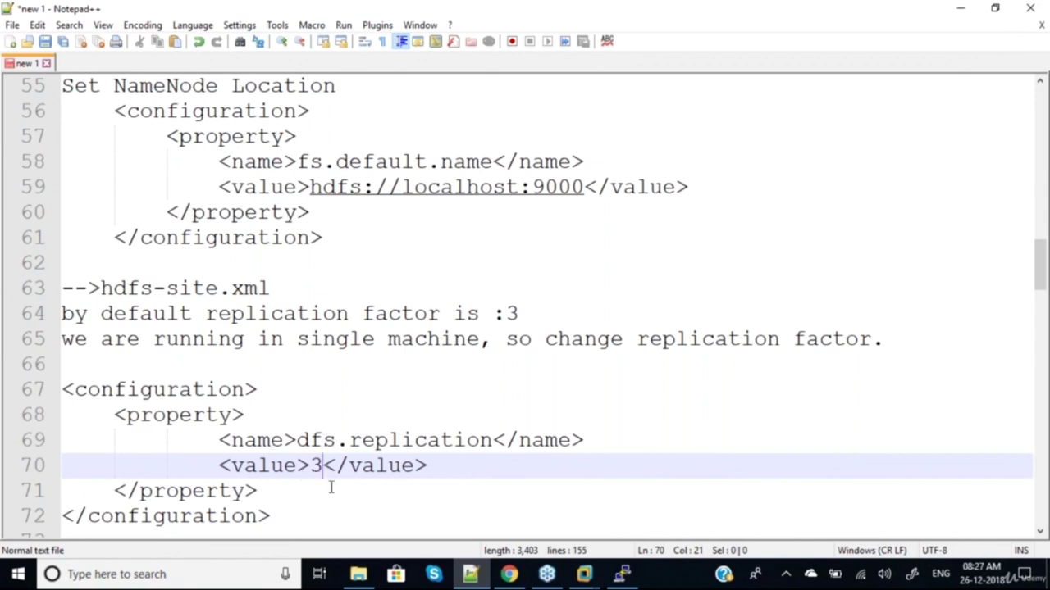
Scroll to the mapred-site.xml notes and highlight the heading plus Hadoop 1.x, MR1 and JobTracker on line 75.
scroll(331, 487, "down", 1)
scroll(331, 488, "down", 1)
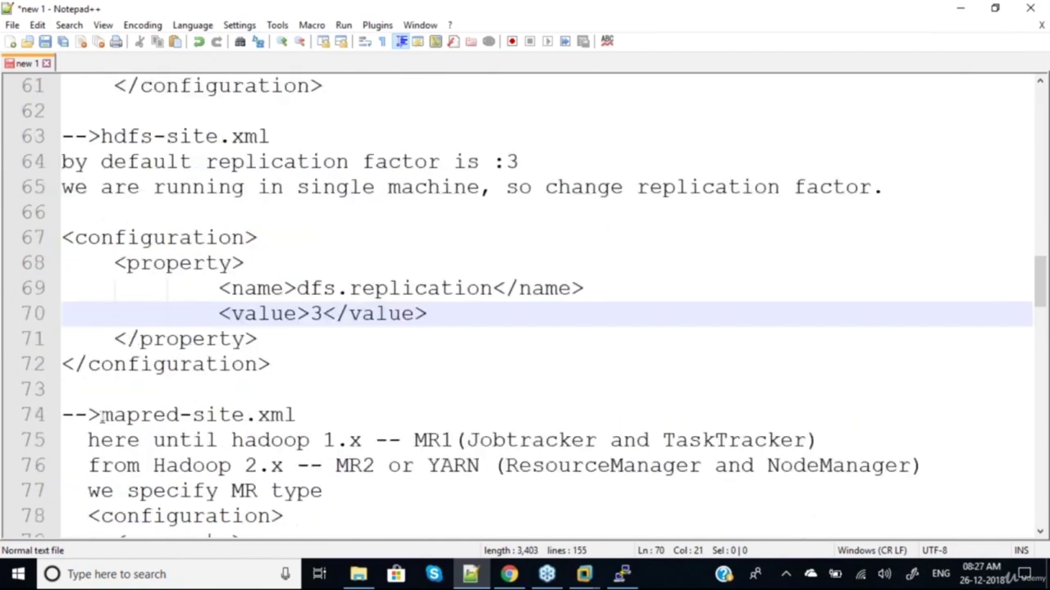
left_click(101, 414)
key("shift+End")
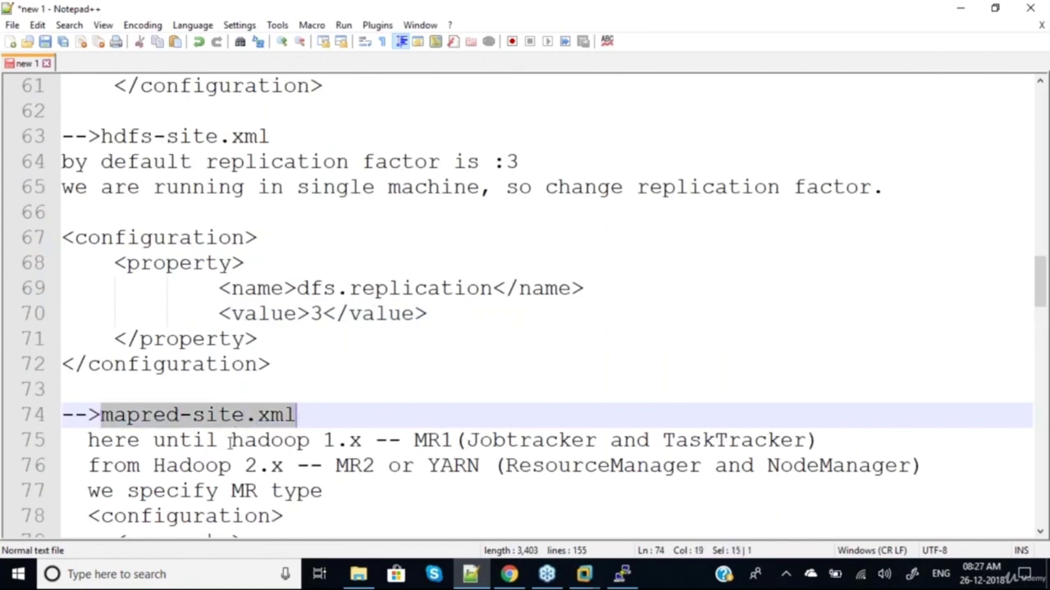
left_click_drag(231, 440, 466, 441)
left_click(412, 440)
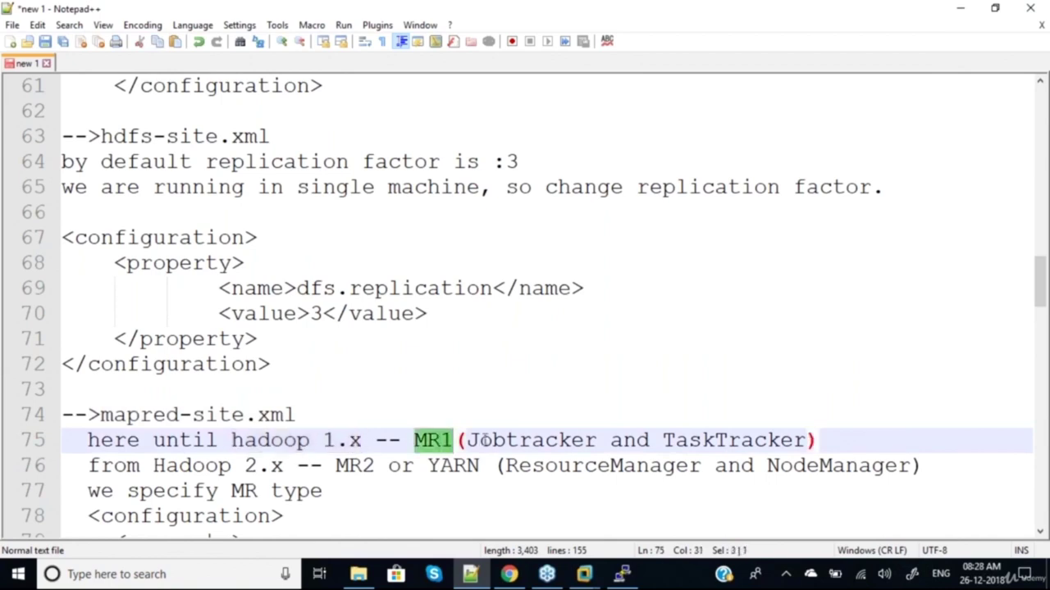
left_click(468, 440)
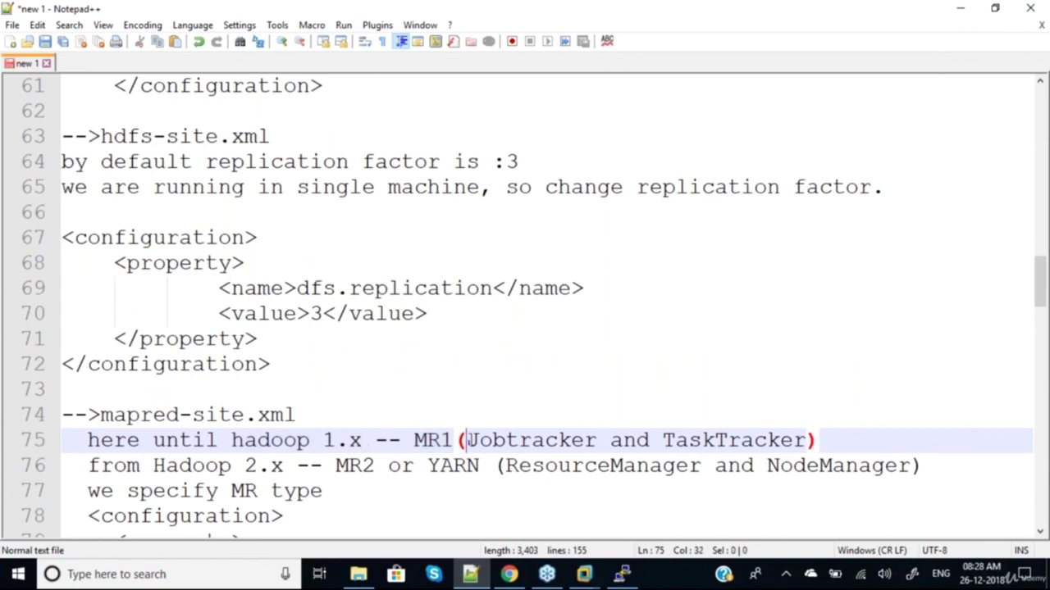
left_click_drag(469, 441, 794, 440)
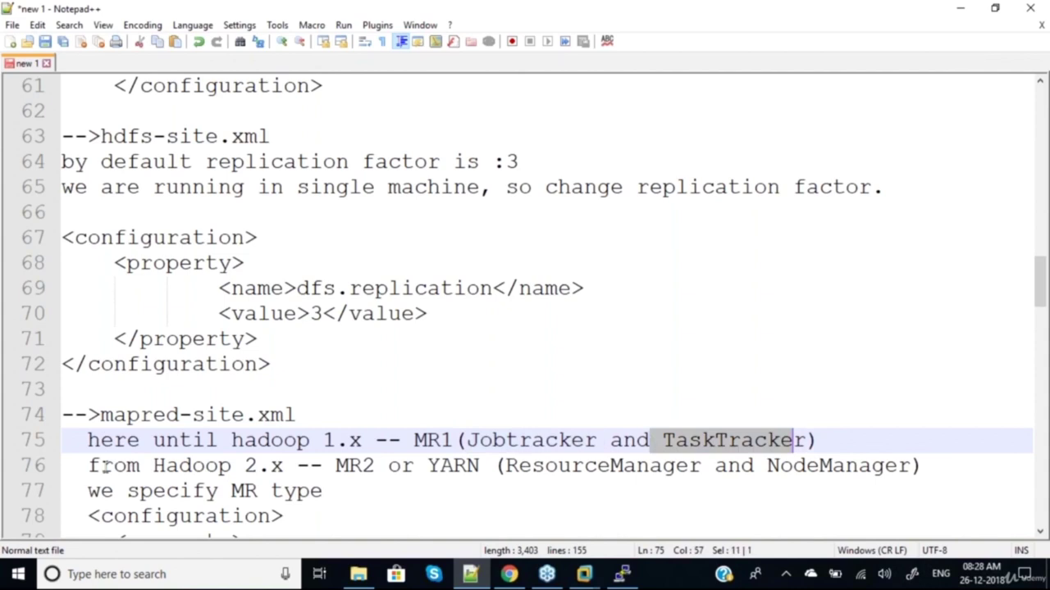
Highlight JobTracker on line 75, then ResourceManager, NodeManager and YARN on line 76.
left_click(102, 466)
left_click(468, 441)
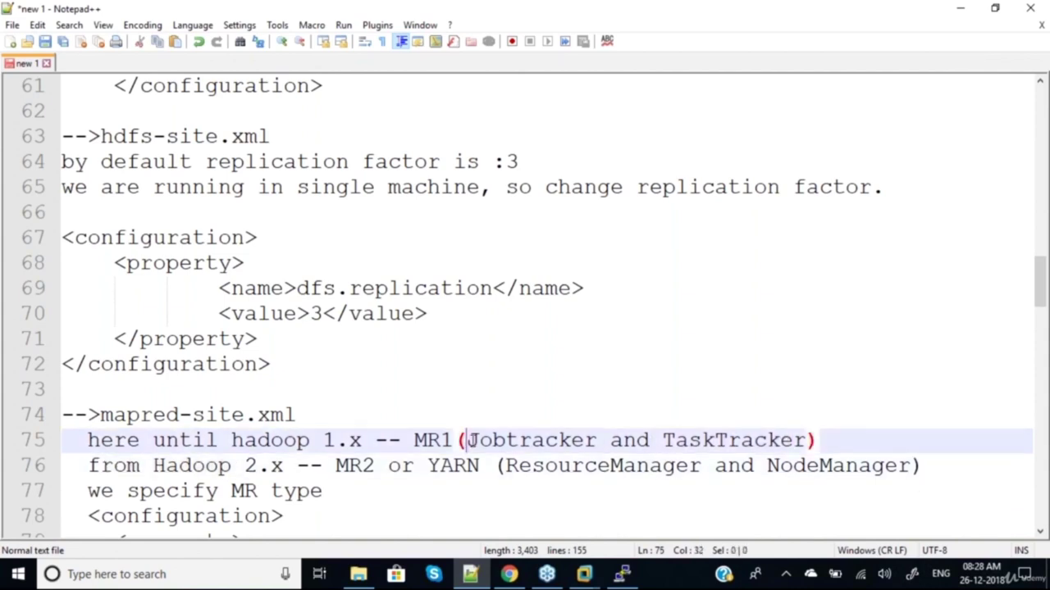
left_click_drag(467, 440, 572, 440)
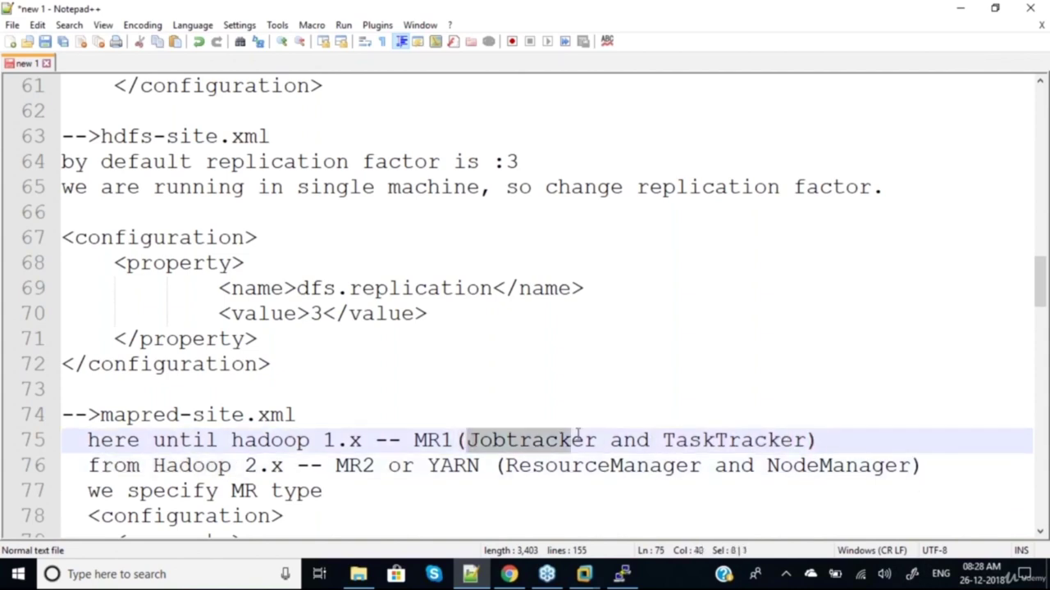
left_click(504, 464)
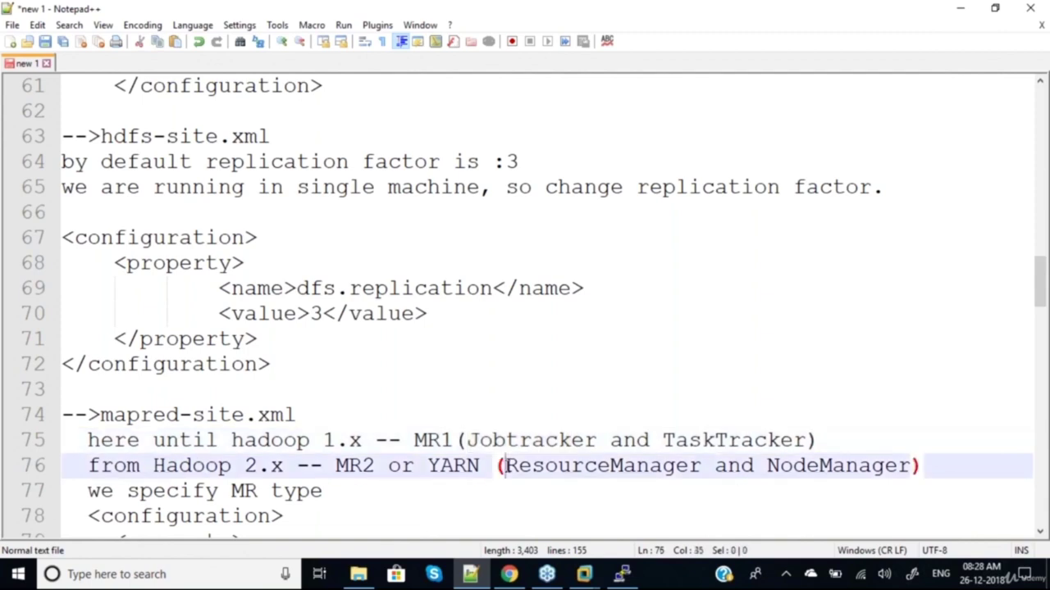
left_click_drag(504, 465, 691, 465)
left_click_drag(771, 465, 910, 465)
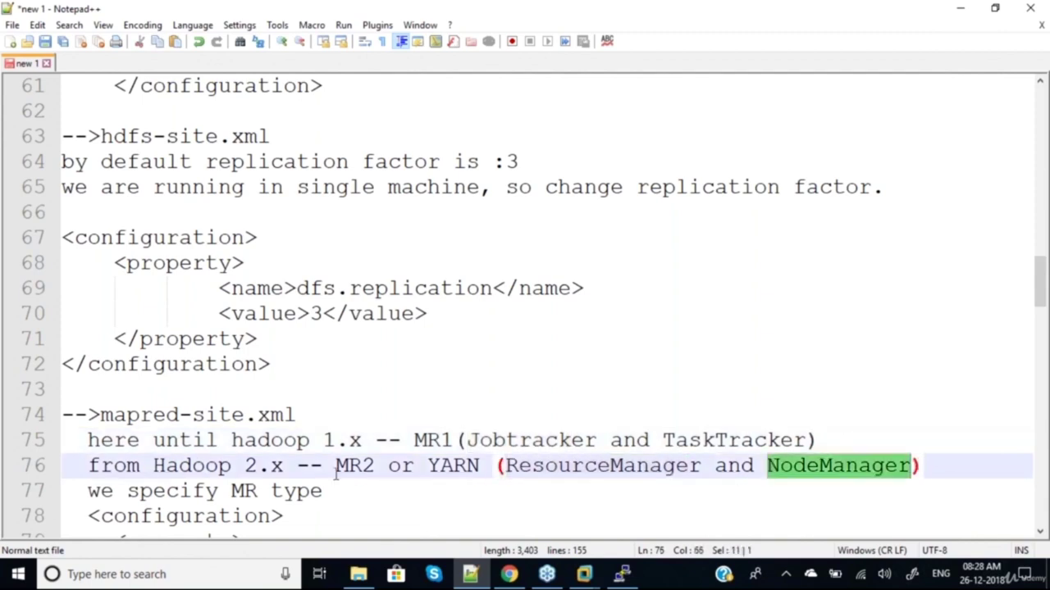
left_click(428, 464)
left_click_drag(428, 465, 479, 465)
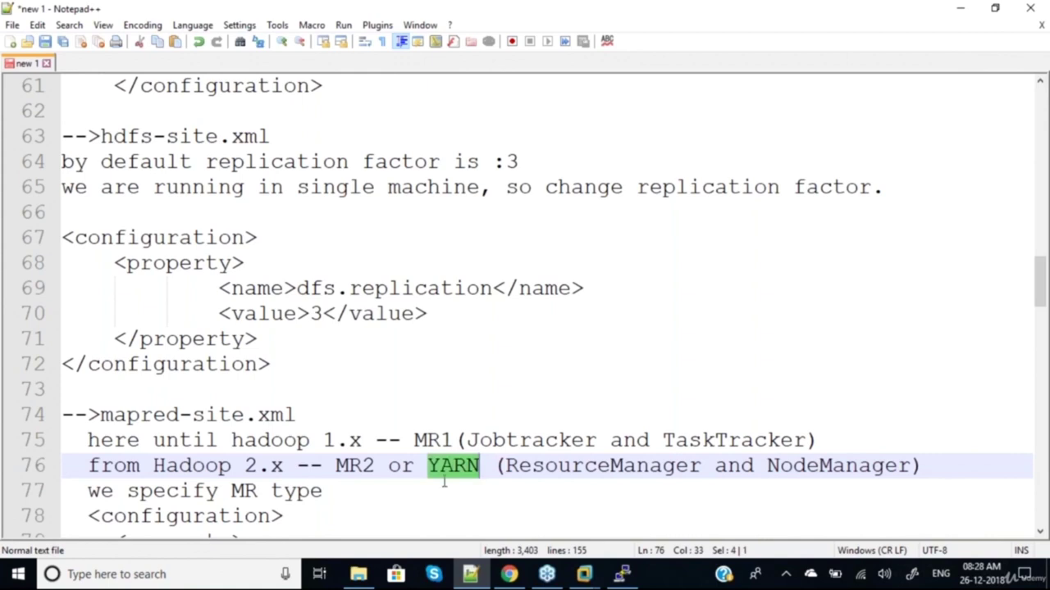
Highlight the mapred-site.xml heading on line 74 and switch back to the PuTTY terminal.
scroll(444, 483, "down", 2)
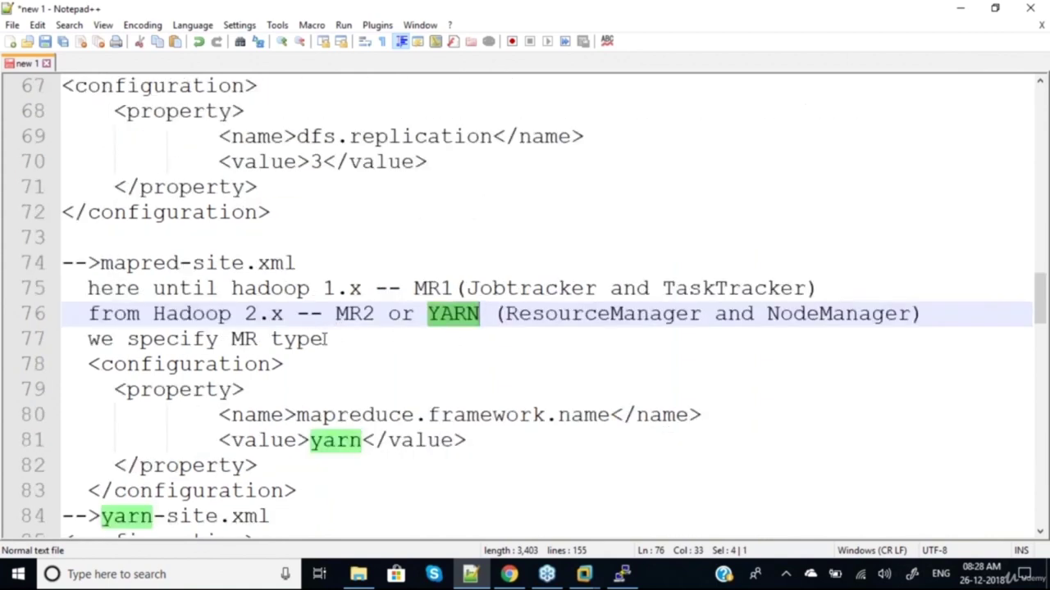
left_click(100, 263)
left_click_drag(100, 263, 295, 263)
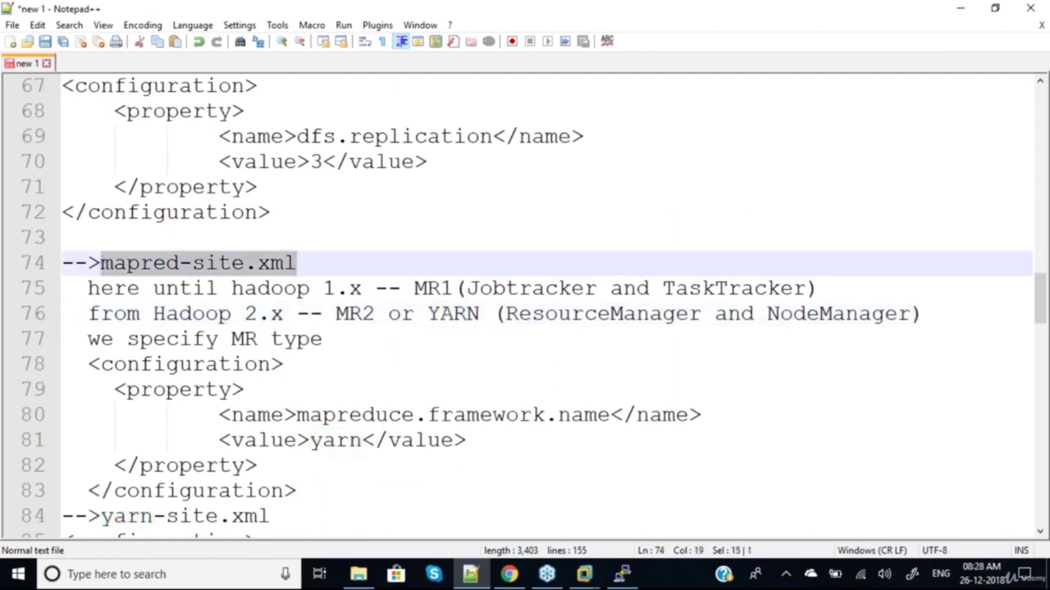
key("alt+Tab")
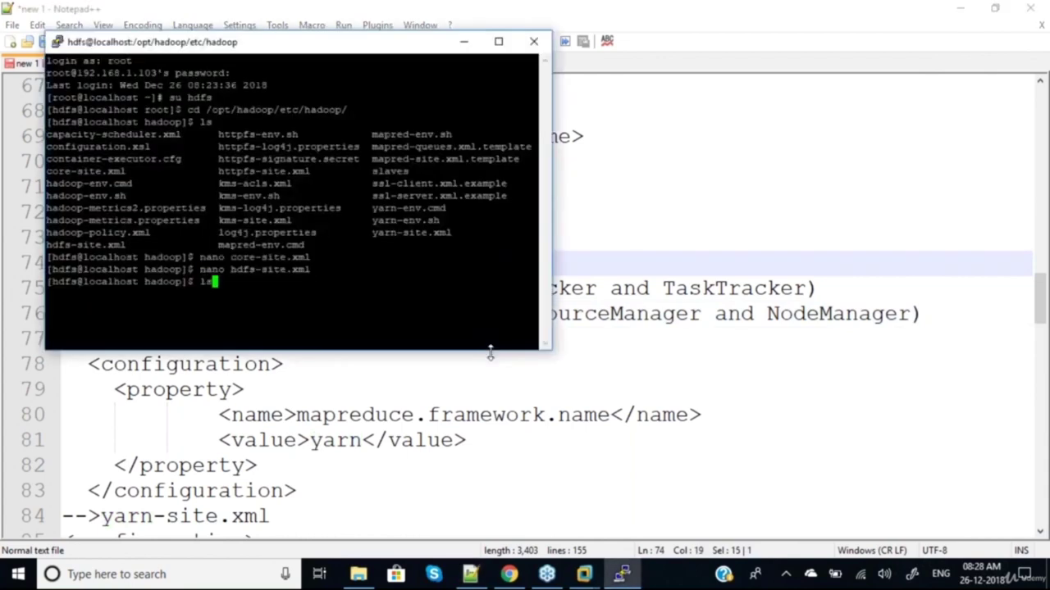
List the configuration folder and copy mapred-site.xml.template to mapred-site.xml with cp.
key("Return")
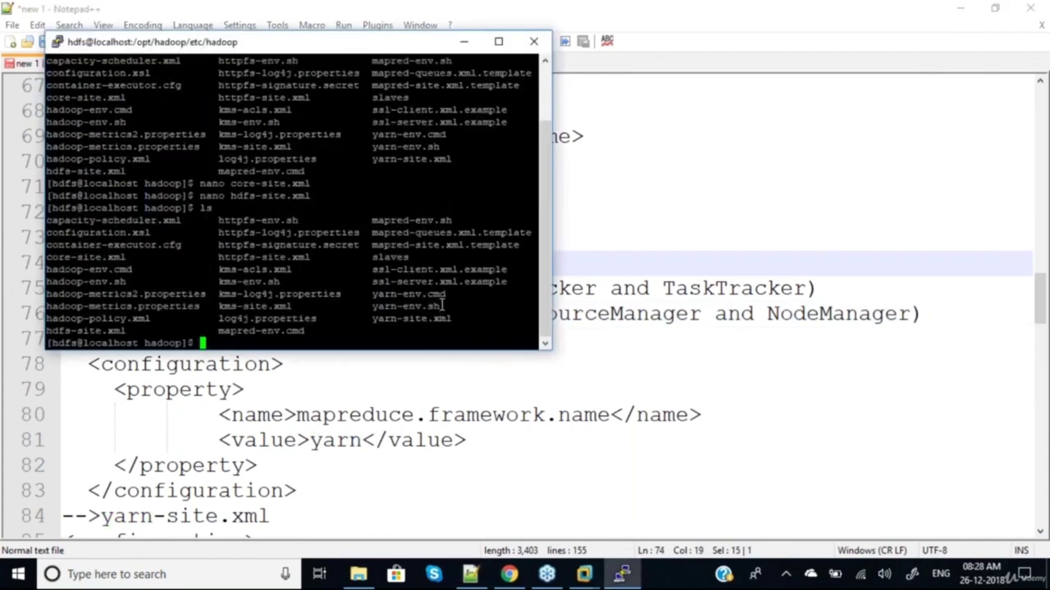
mouse_move(372, 243)
left_mouse_down()
mouse_move(542, 238)
mouse_move(46, 244)
mouse_move(521, 245)
left_mouse_up()
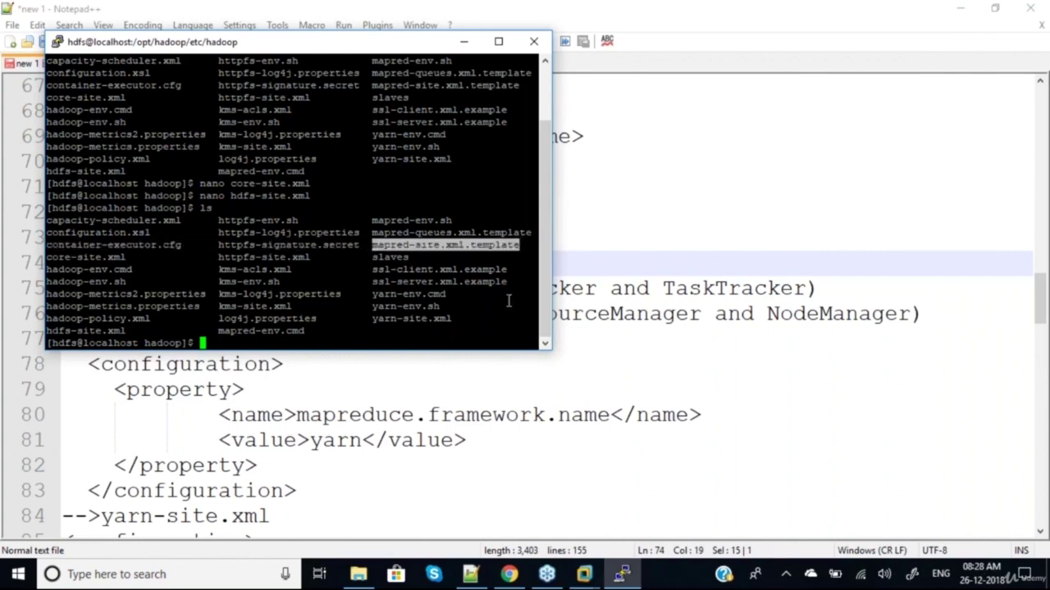
type("cp mapred-s")
key("Tab")
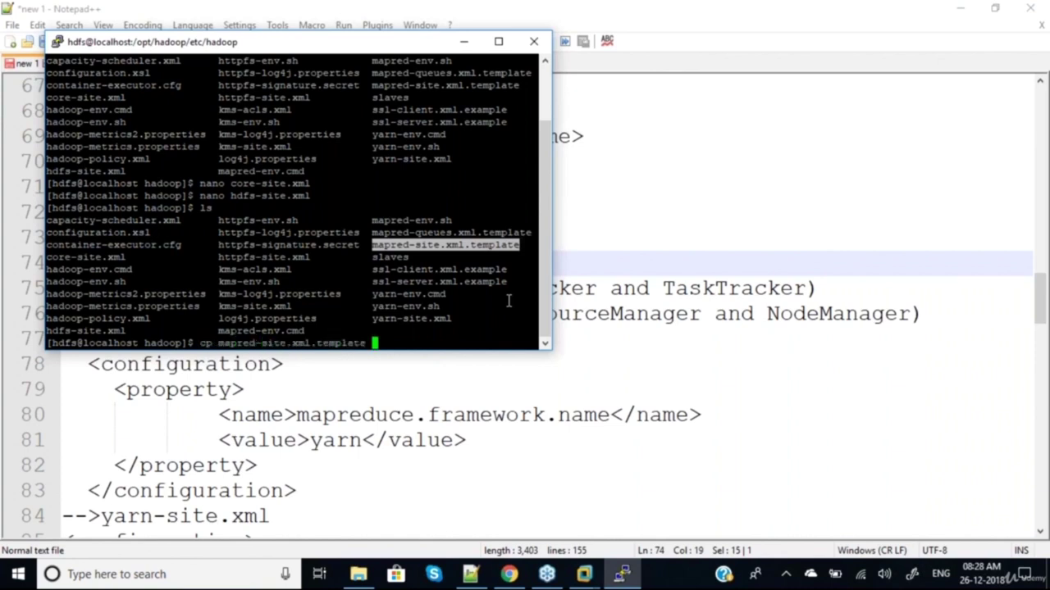
type("mapred-")
type("re")
key("BackSpace")
key("BackSpace")
type("s")
key("Tab")
key("BackSpace")
key("BackSpace")
key("BackSpace")
key("BackSpace")
key("BackSpace")
key("BackSpace")
key("BackSpace")
key("BackSpace")
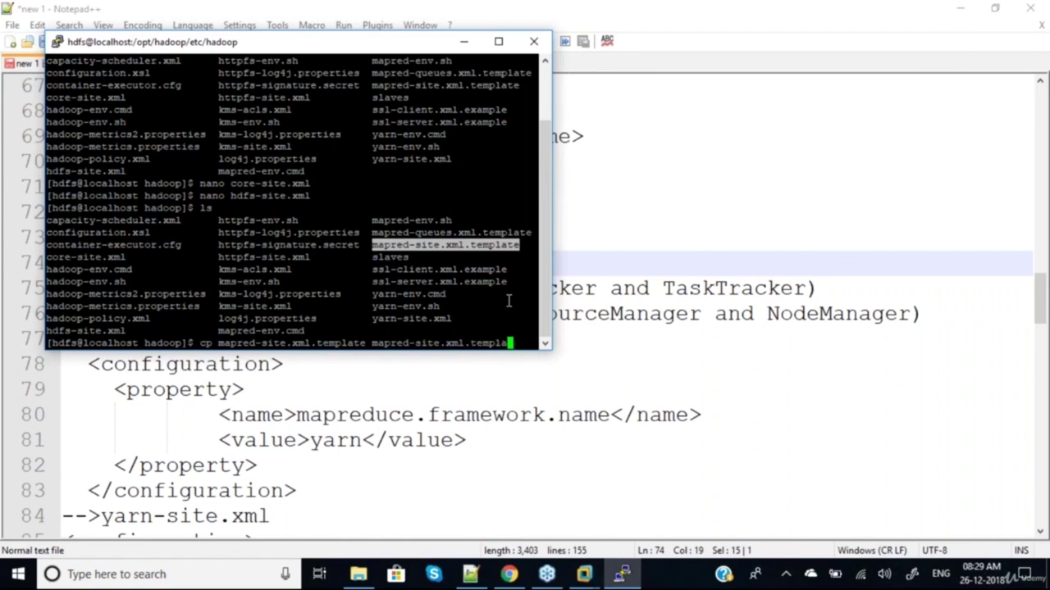
key("BackSpace")
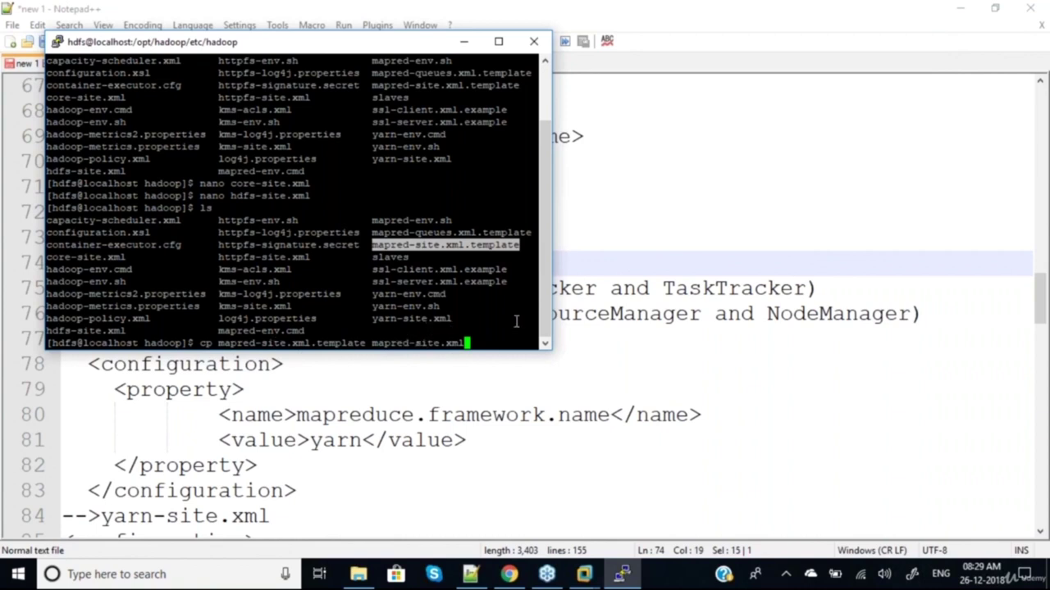
key("Return")
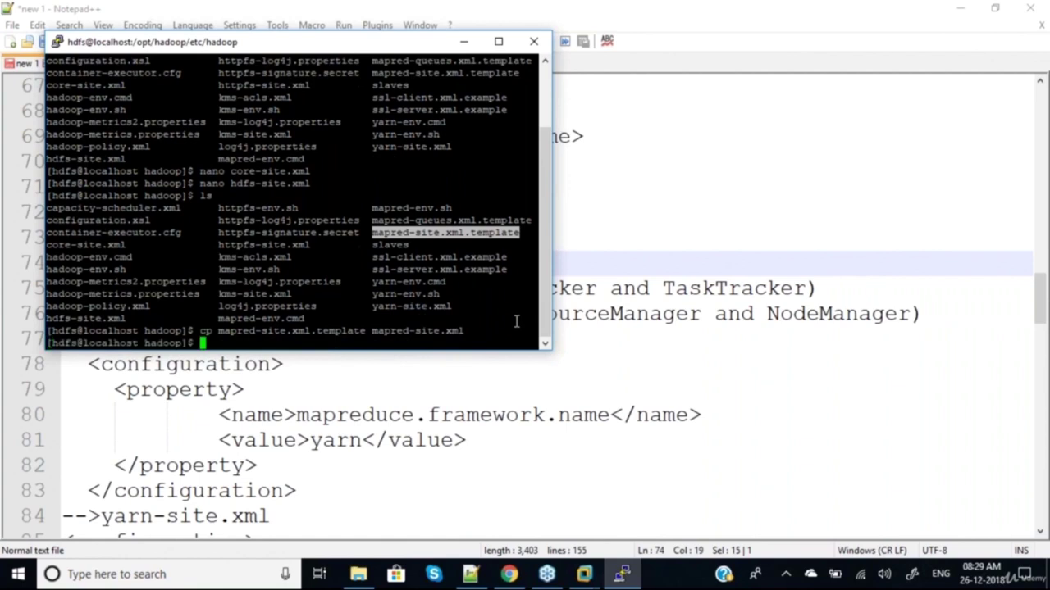
Check mapred-site.xml with ls -l, confirming its owner and group are both hdfs.
type("ls -l ma")
key("Tab")
type("s")
key("Tab")
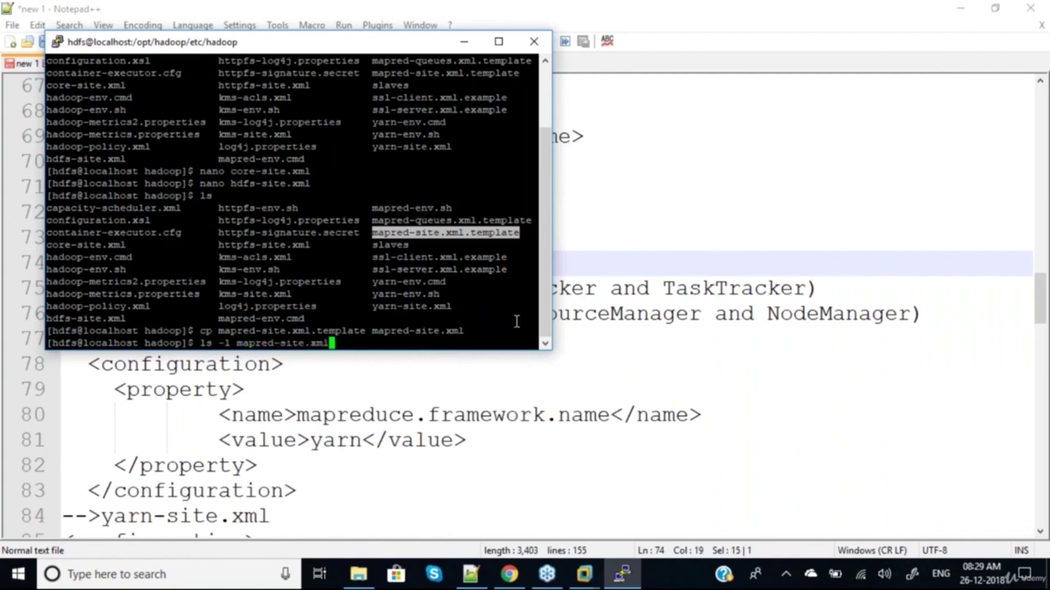
key("Return")
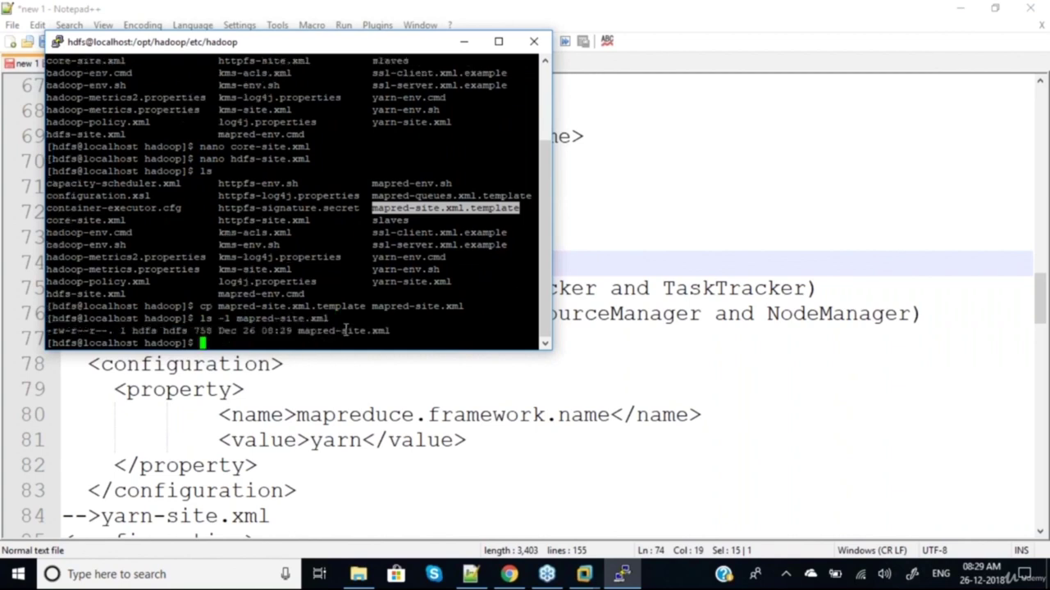
left_click_drag(299, 331, 389, 330)
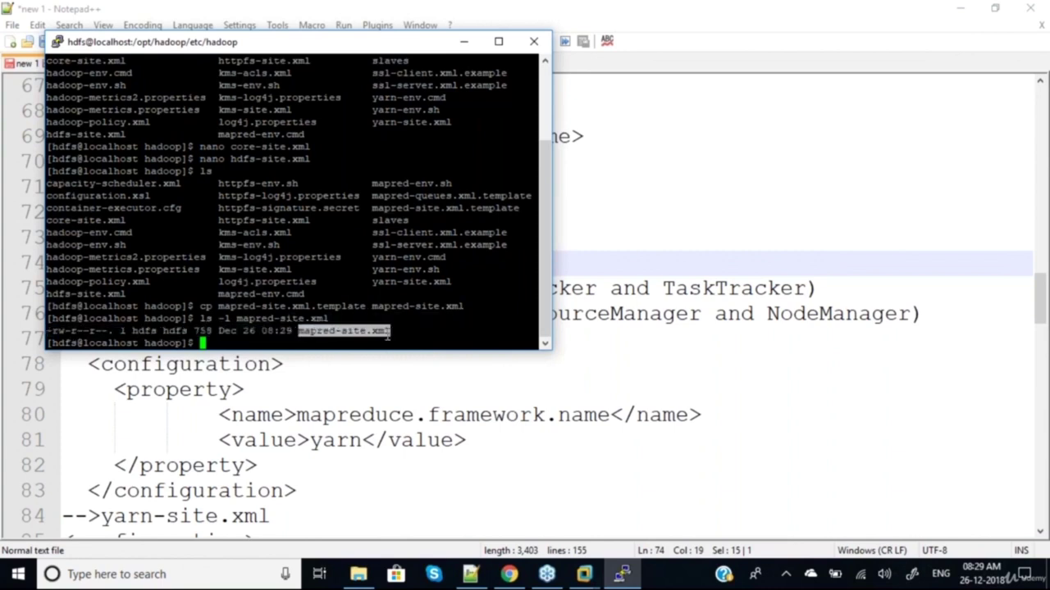
double_click(144, 330)
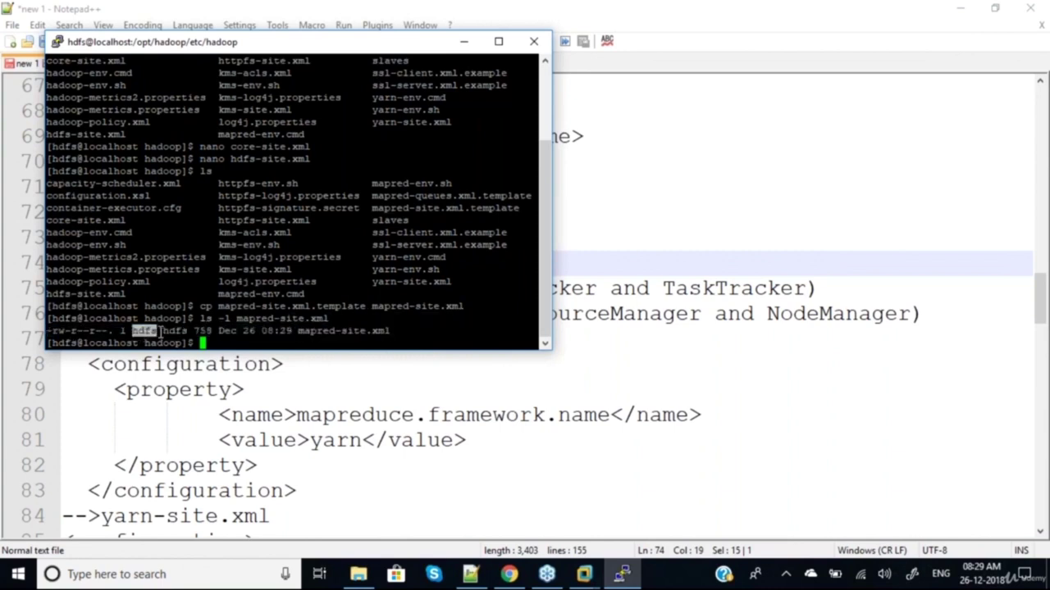
double_click(176, 330)
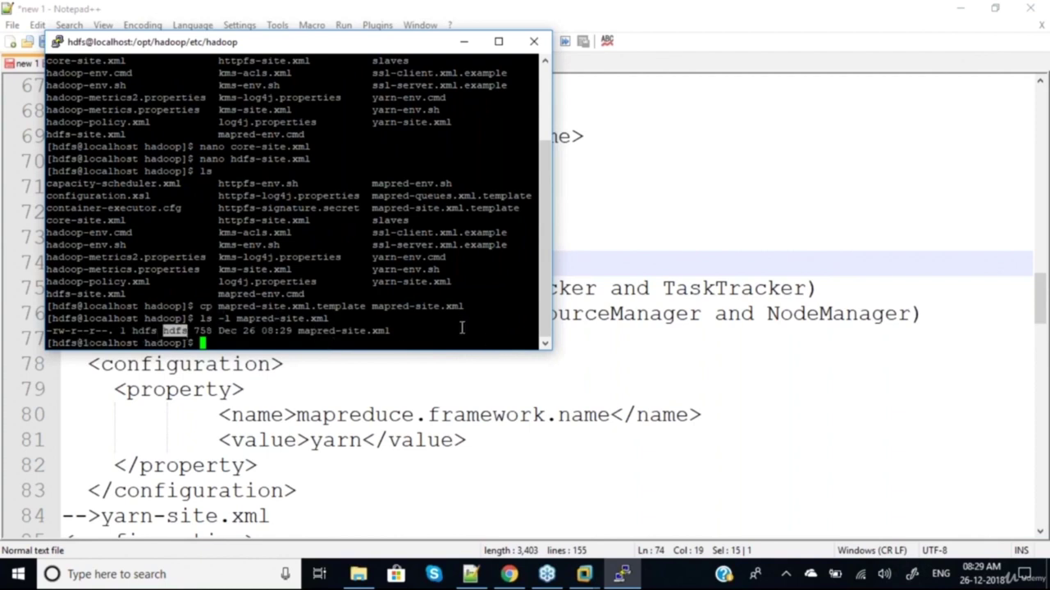
type("nano map")
Open mapred-site.xml in nano and delete its empty configuration block.
key("Tab")
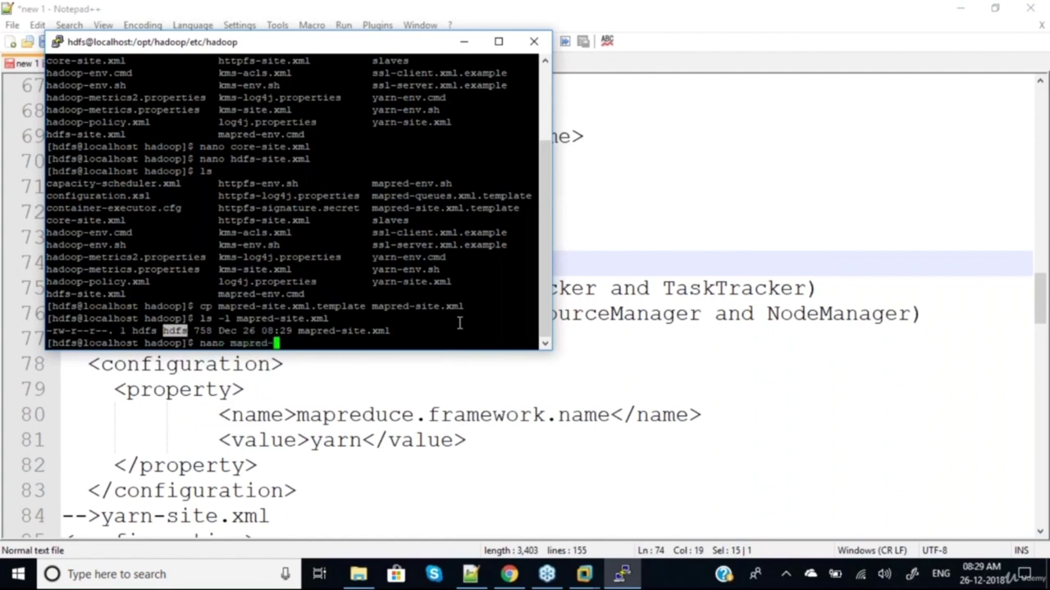
type("s")
key("Tab")
key("Return")
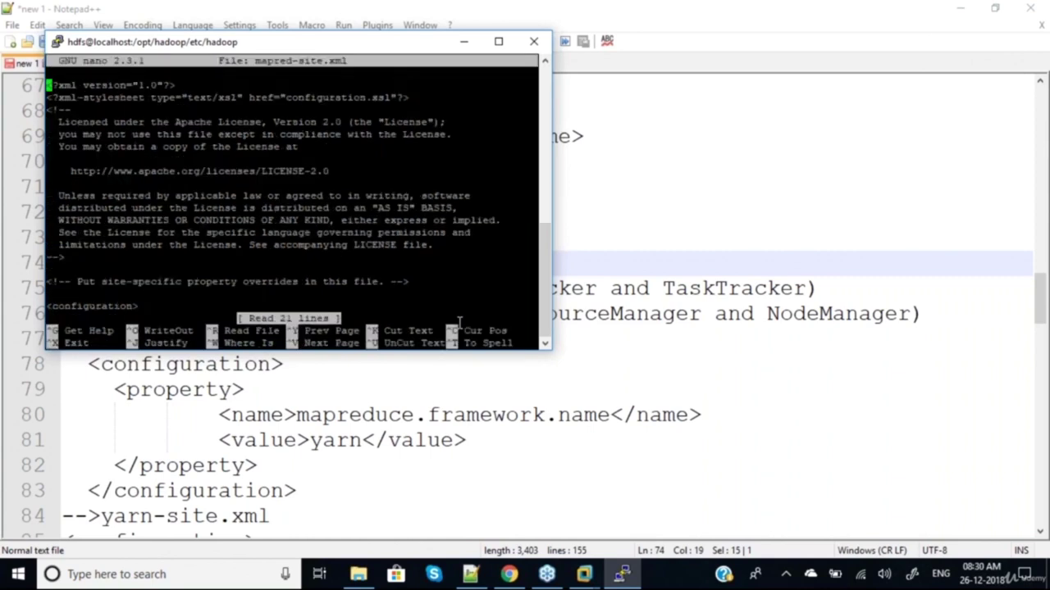
key("Down")
key("Down")
key("Down")
key("Down")
key("Down")
key("Down")
key("Down")
key("Down")
key("Down")
key("Down")
key("Down")
key("Down")
key("Down")
key("Down")
key("Down")
key("Down")
key("Down")
key("Down")
key("Delete")
key("Delete")
key("Delete")
key("Delete")
key("Delete")
key("Delete")
key("Delete")
key("Delete")
key("Delete")
key("Delete")
key("Delete")
key("Delete")
key("Delete")
key("Delete")
key("Delete")
key("Delete")
key("Delete")
key("Delete")
key("Delete")
key("Delete")
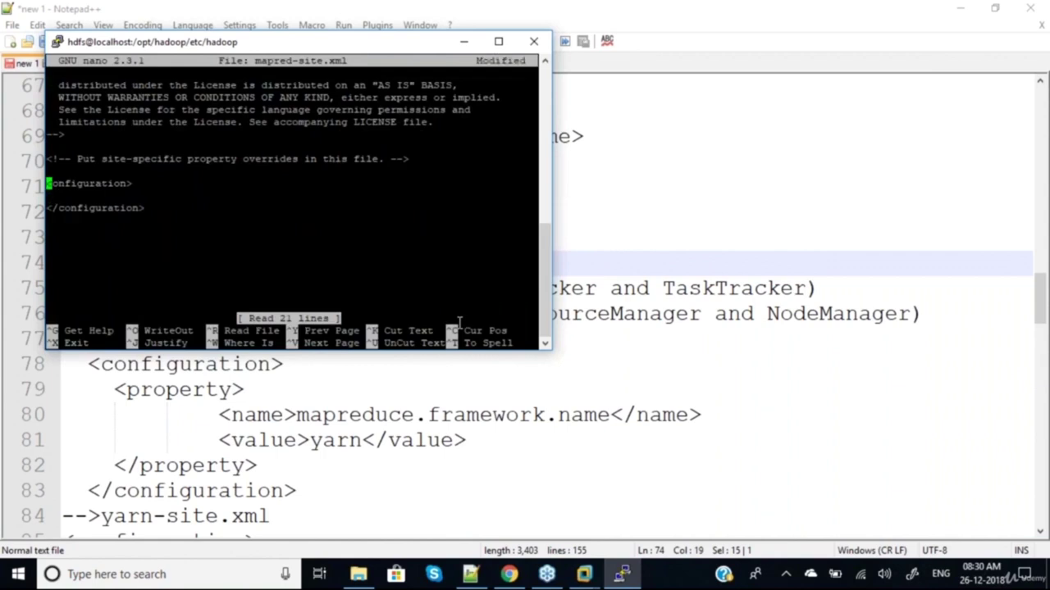
key("Delete")
key("Delete")
key("Delete")
key("Delete")
key("Delete")
key("Delete")
key("Delete")
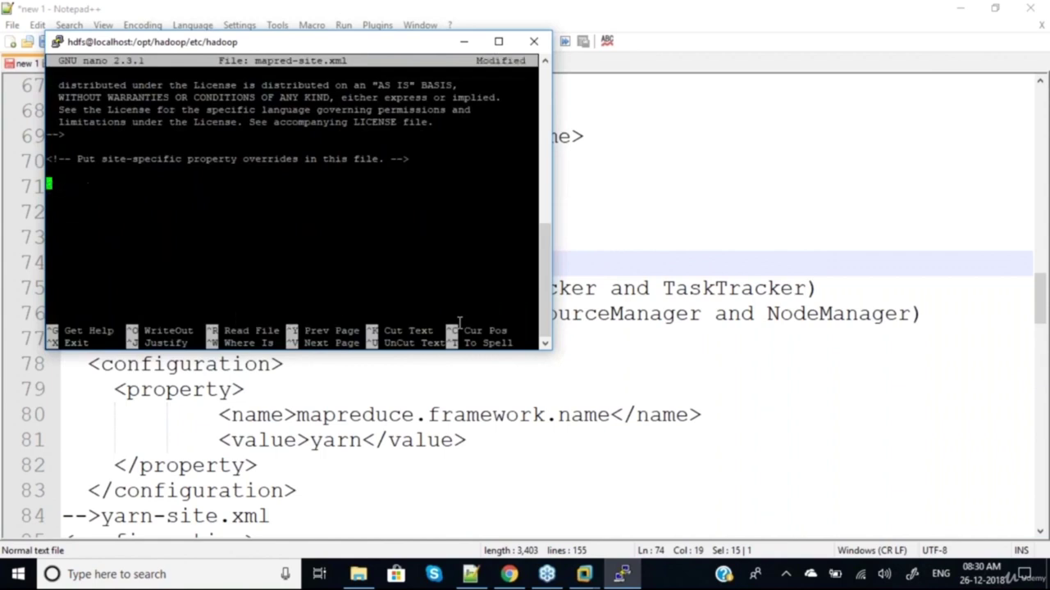
Paste the mapred configuration block from notes lines 78–83 into mapred-site.xml and save it.
key("alt+Tab")
left_click(368, 381)
left_click_drag(88, 364, 6, 369)
key("ctrl+c")
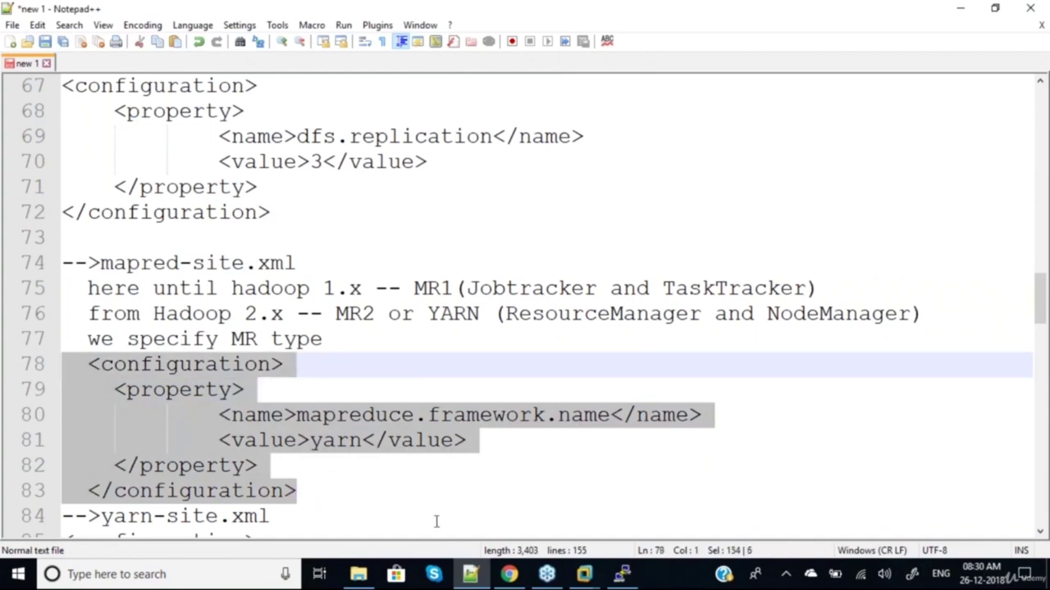
left_click(621, 574)
right_click(164, 203)
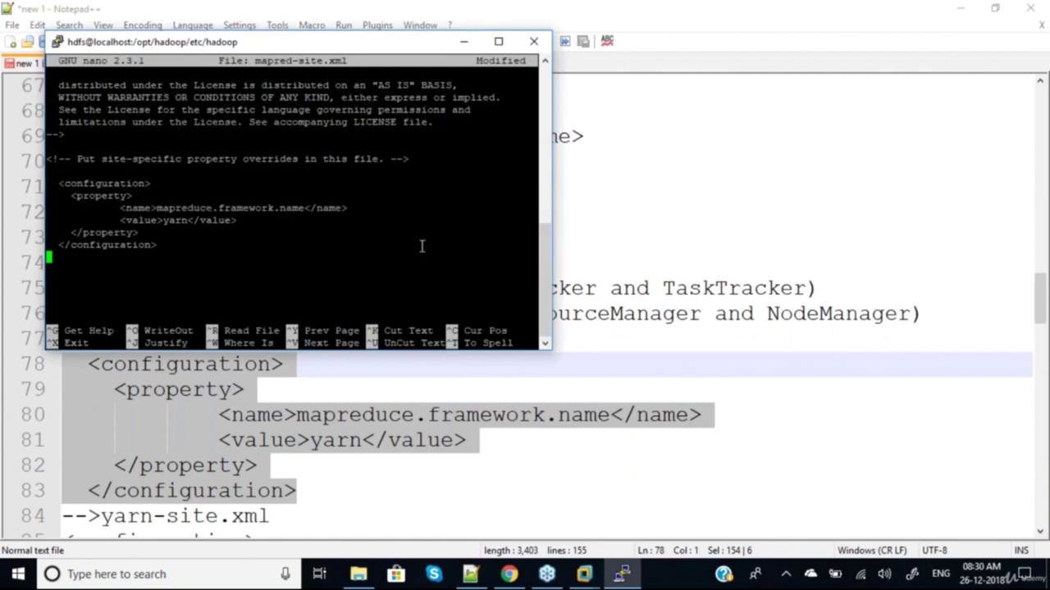
key("ctrl+x")
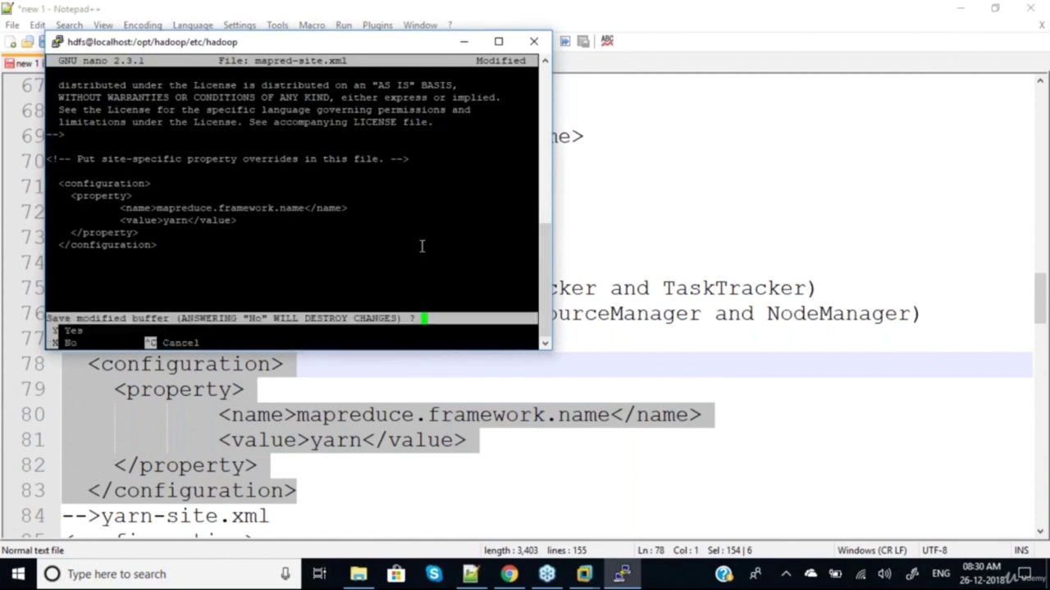
key("y")
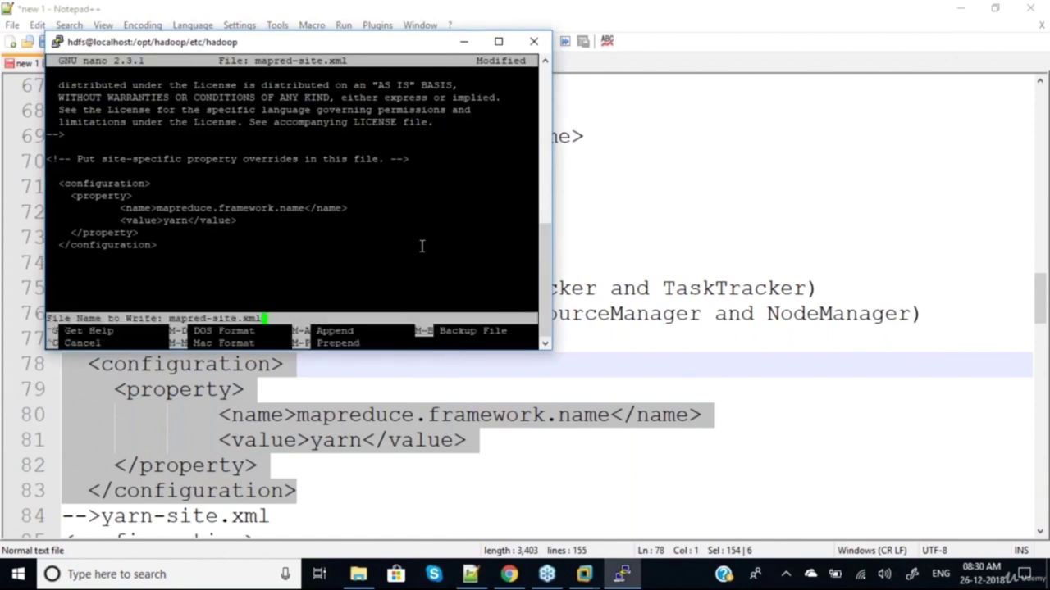
key("Return")
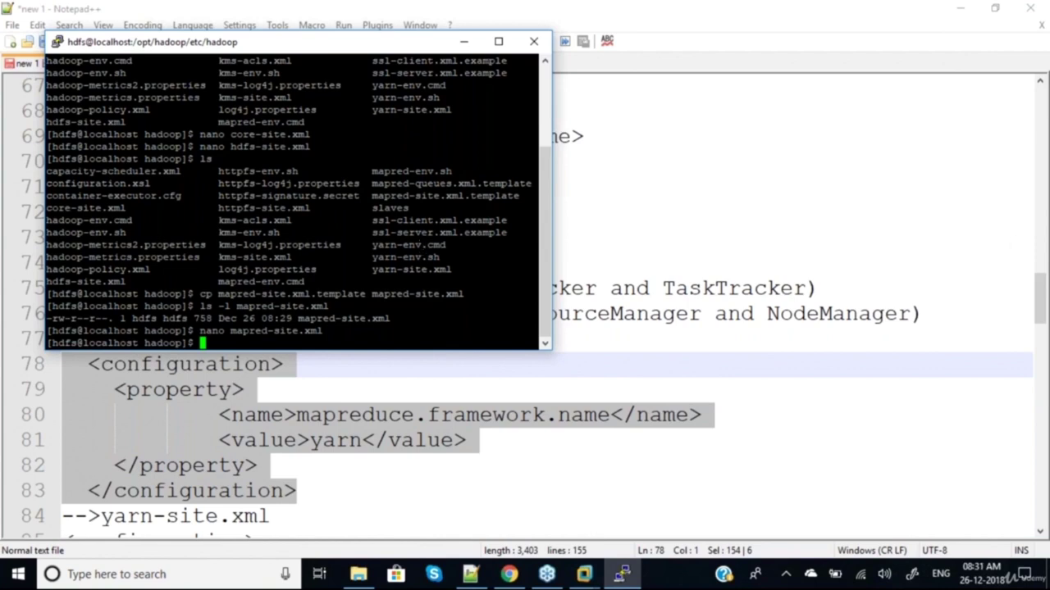
left_click(1032, 250)
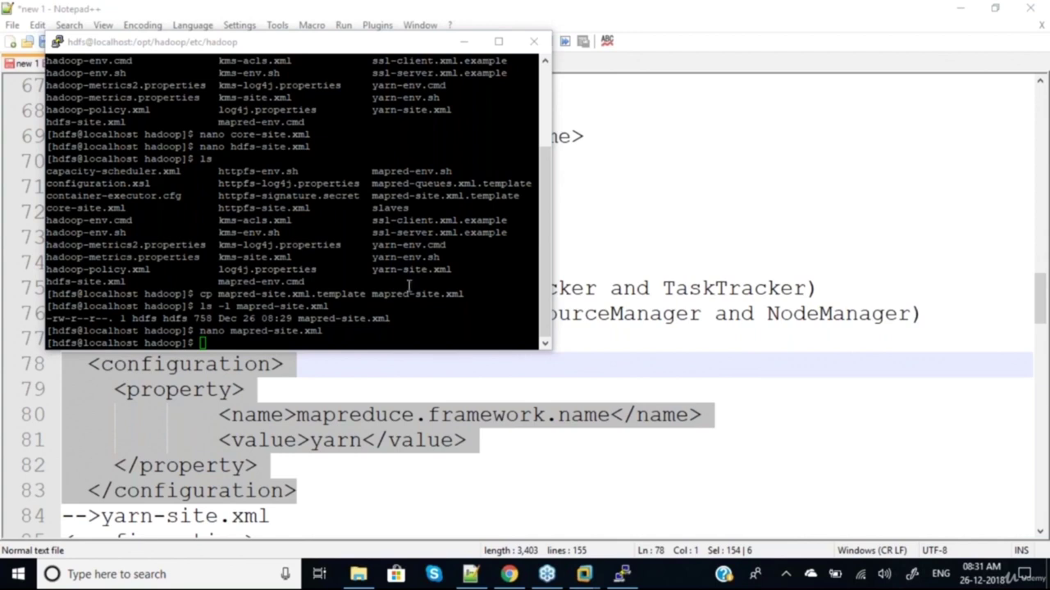
left_click(284, 515)
Open yarn-site.xml in nano and delete its existing configuration lines.
left_click(100, 515)
left_click(270, 516, "shift")
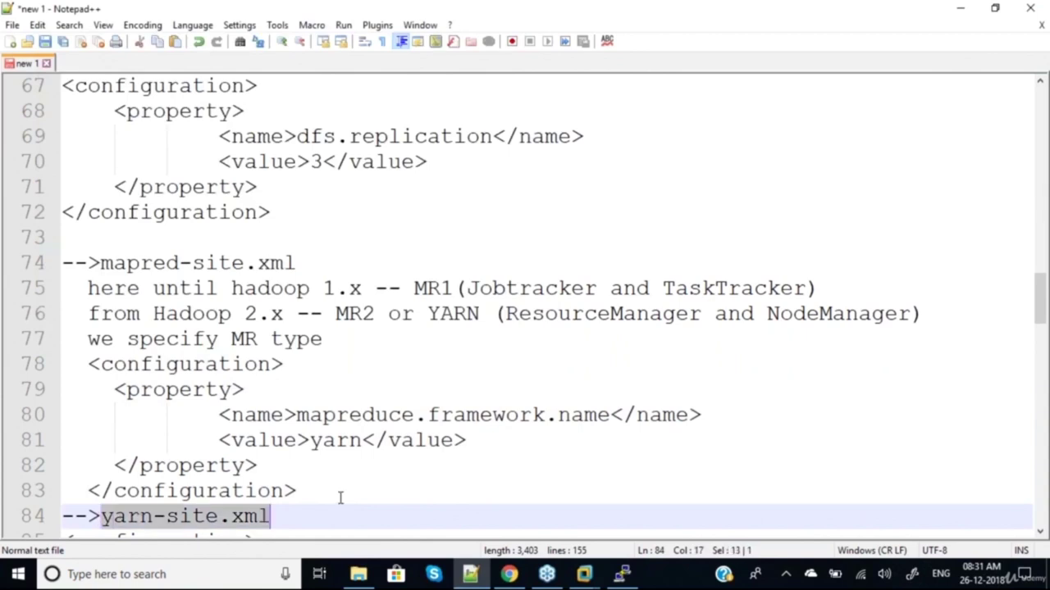
scroll(340, 496, "down", 1)
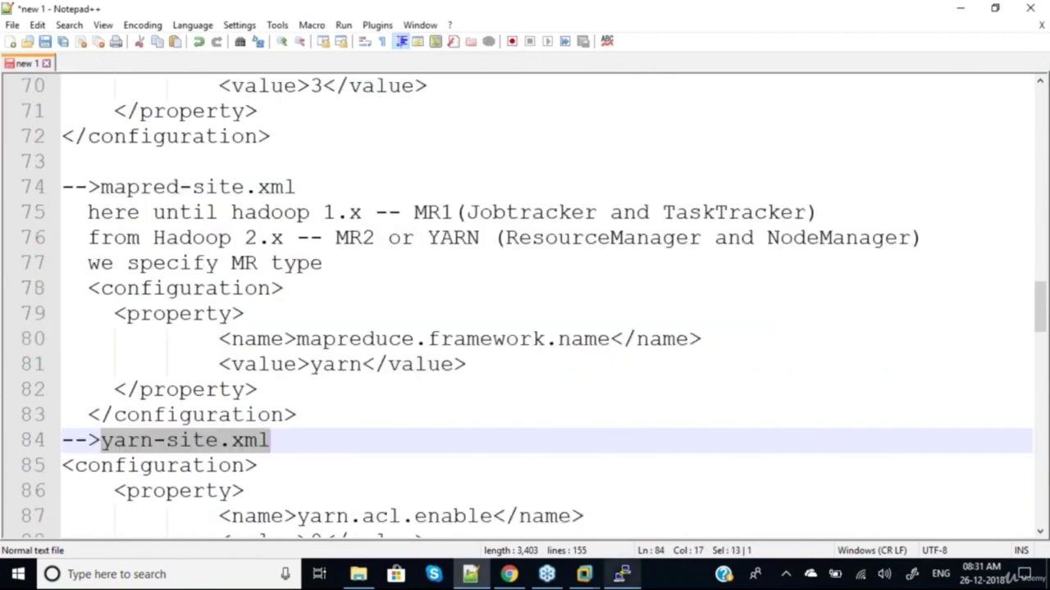
left_click(622, 574)
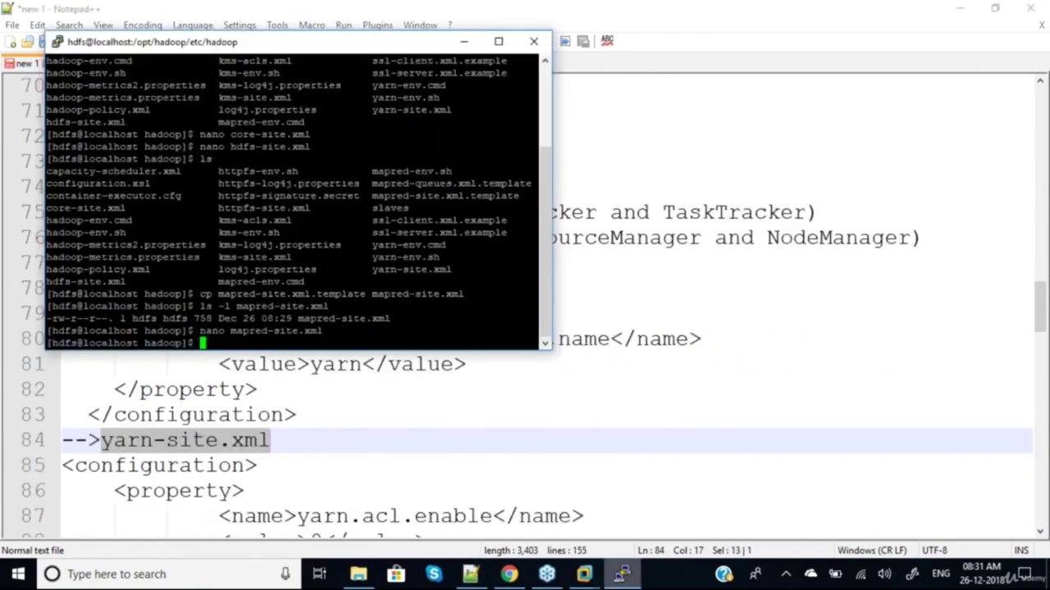
type("nano yarn-s")
key("Tab")
key("Return")
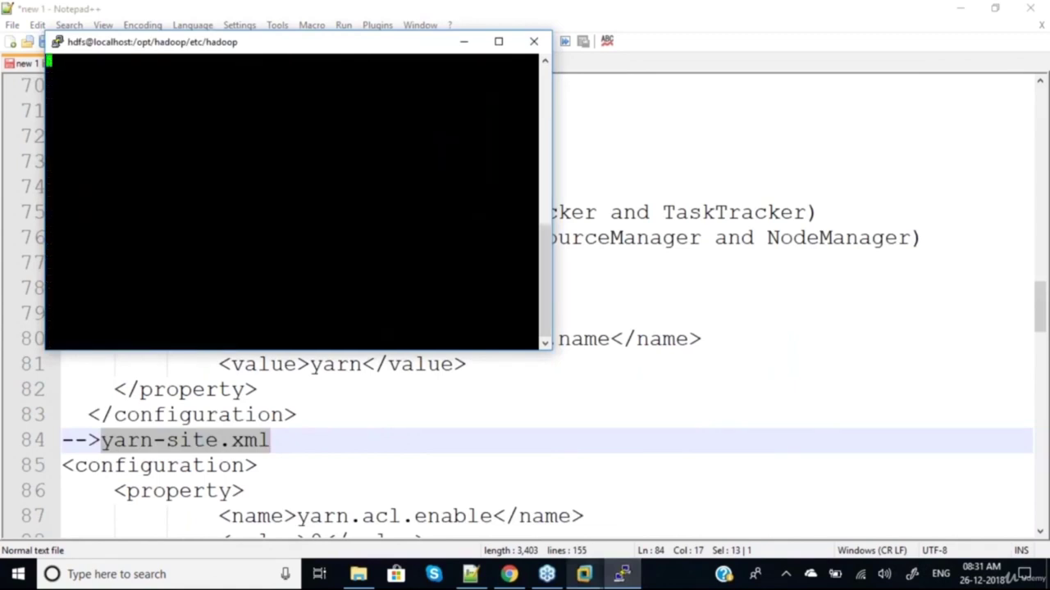
key("Down")
key("Down")
key("Down")
key("Down")
key("Down")
key("Down")
key("Down")
key("Down")
key("Down")
key("Down")
key("Down")
key("Down")
key("Down")
key("Down")
key("Down")
key("Down")
key("Down")
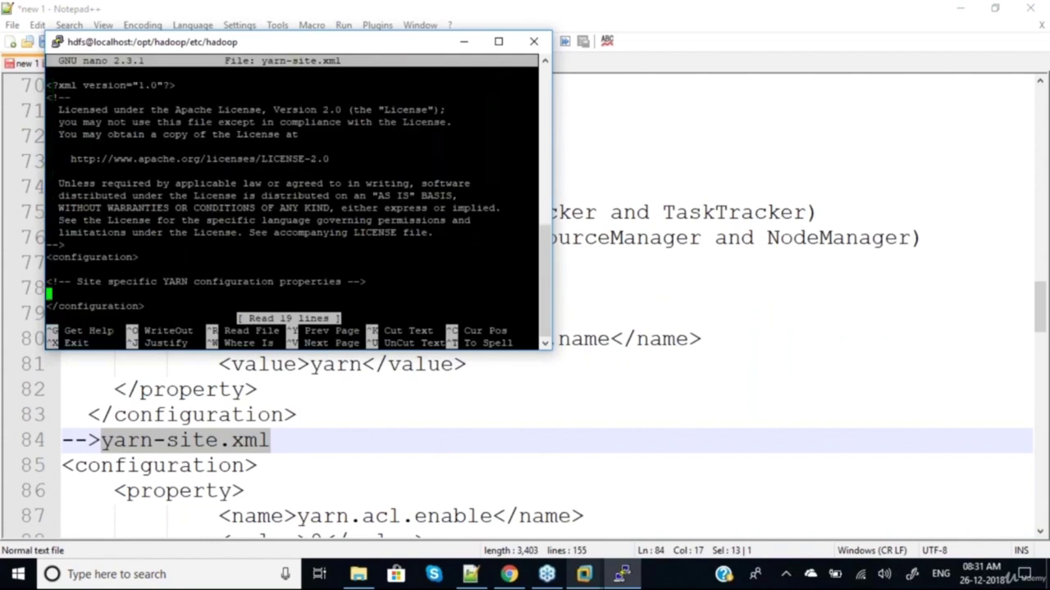
key("Down")
key("Down")
key("Delete")
key("Delete")
key("Delete")
key("Delete")
key("Delete")
key("Delete")
key("Delete")
key("Delete")
key("Delete")
key("Delete")
key("Delete")
key("Delete")
key("Delete")
key("Delete")
key("Delete")
key("Delete")
key("Delete")
key("Delete")
key("Delete")
key("Delete")
key("Delete")
key("Delete")
key("Delete")
key("Delete")
key("Delete")
key("Delete")
key("Delete")
key("Delete")
key("Delete")
key("Delete")
key("Delete")
key("Delete")
key("Delete")
key("Delete")
key("Delete")
key("Delete")
key("Delete")
key("Delete")
key("Delete")
key("Delete")
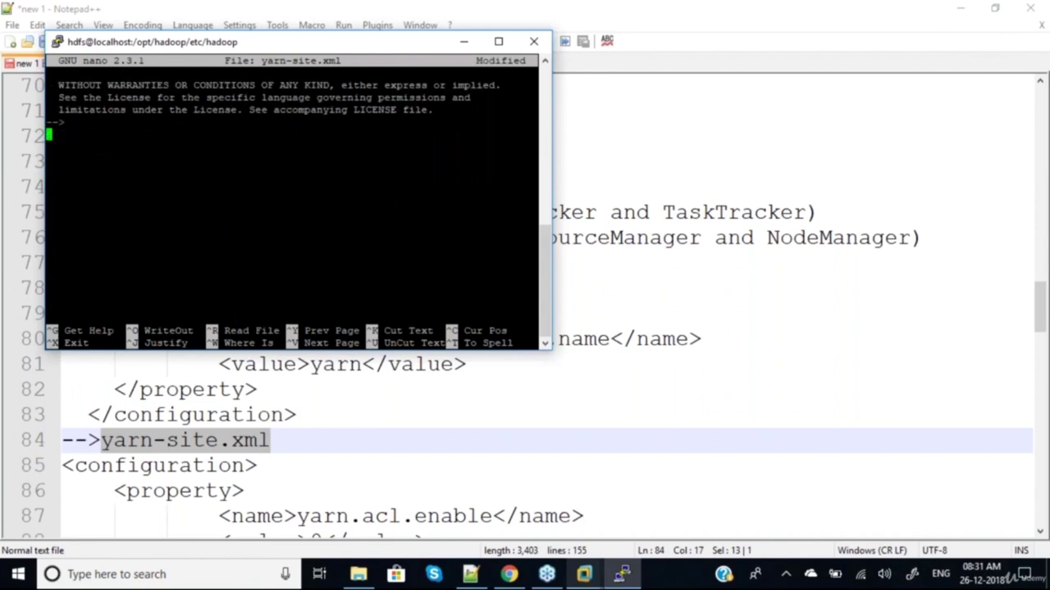
Copy the yarn block from the notes into yarn-site.xml, highlighting the resourcemanager hostname localhost.
left_click(622, 574)
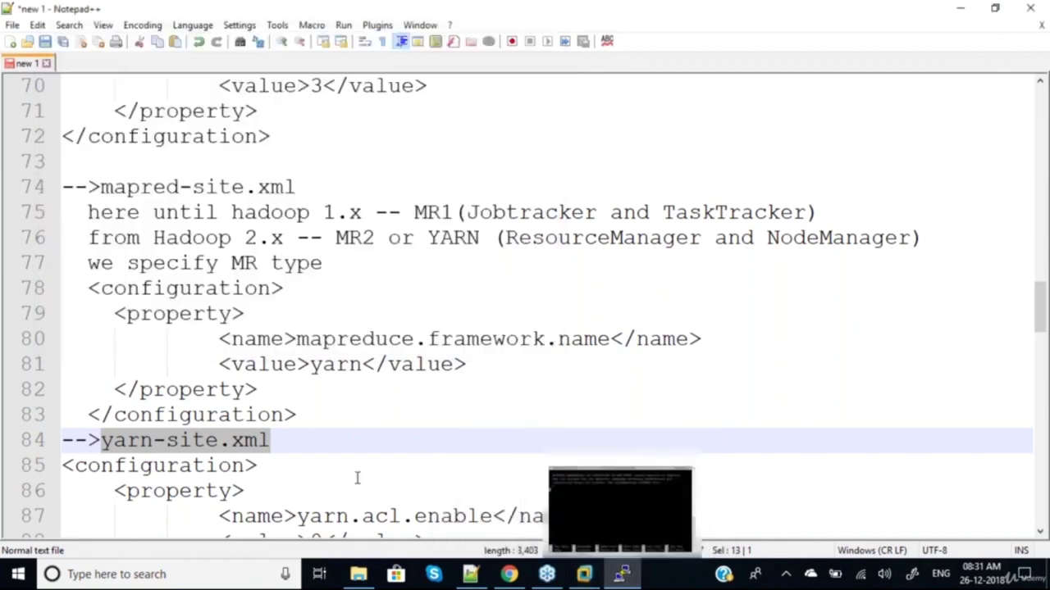
left_click(356, 477)
left_click_drag(68, 468, 270, 263)
right_click(209, 263)
left_click(395, 438)
left_click(622, 574)
right_click(294, 269)
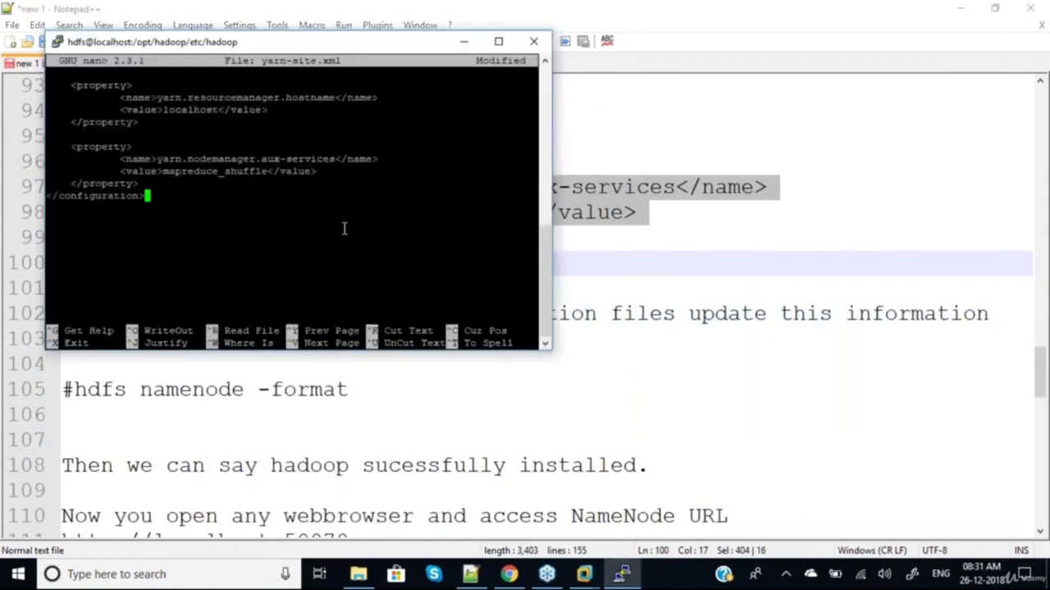
scroll(344, 228, "up", 4)
scroll(344, 229, "up", 4)
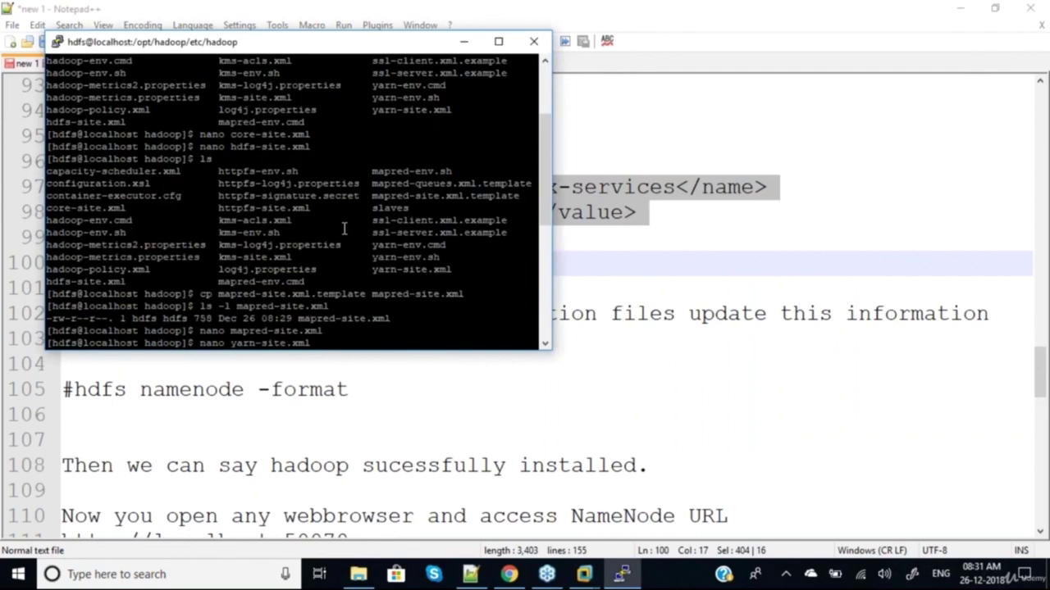
scroll(345, 228, "down", 4)
left_click_drag(230, 244, 329, 243)
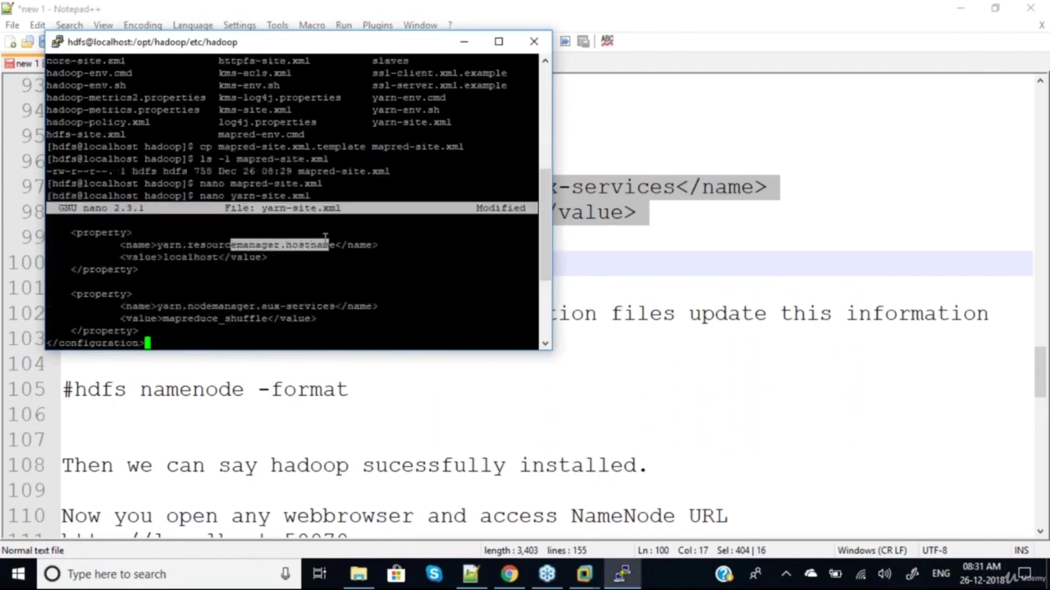
double_click(185, 257)
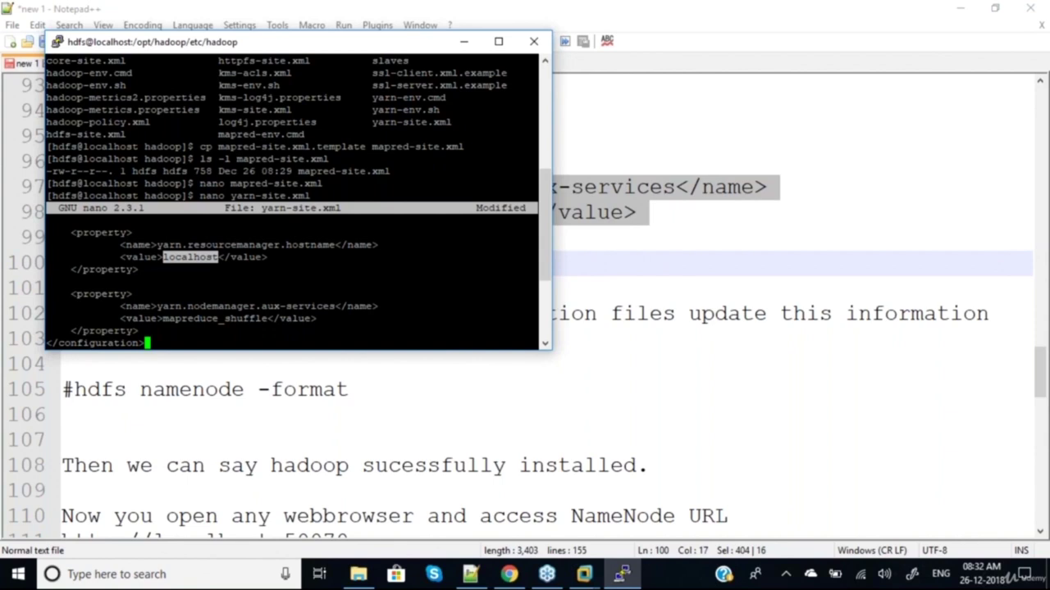
Launch Paint, draw a rectangle and label it 'single' above it.
left_click(134, 573)
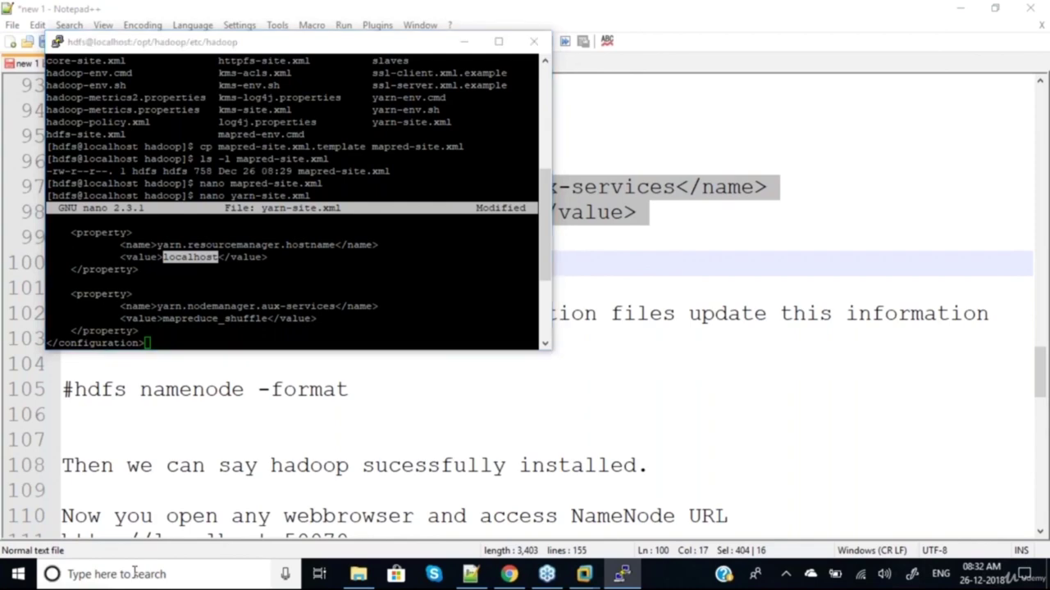
type("paint")
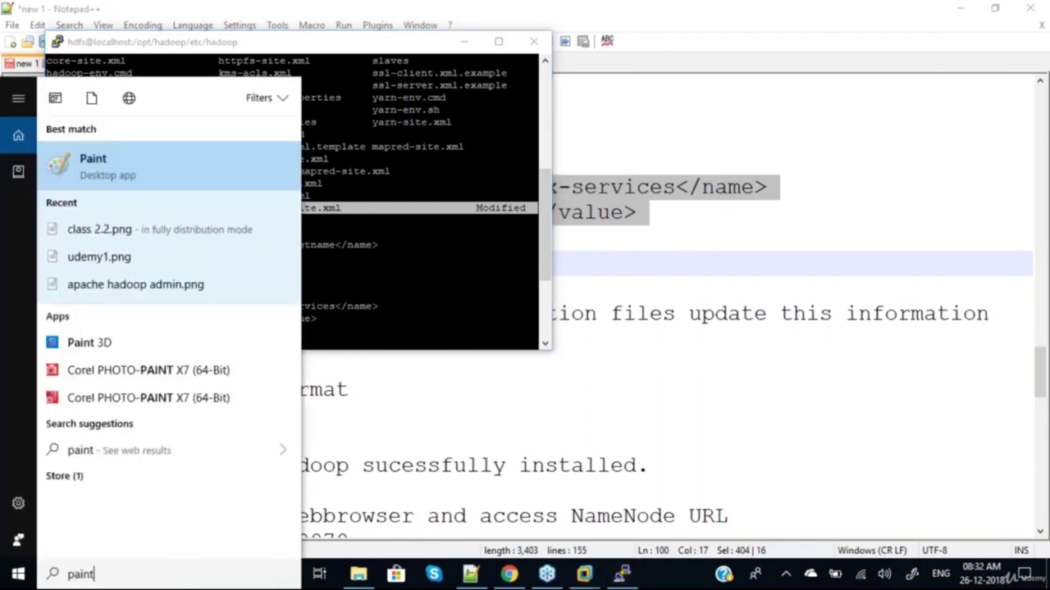
key("Return")
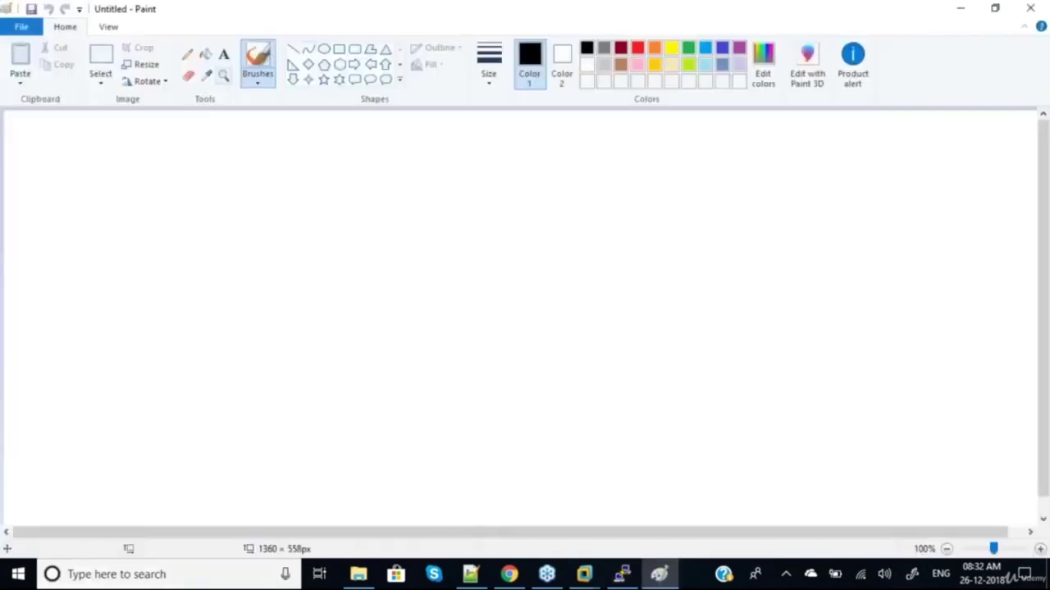
left_click_drag(99, 218, 318, 352)
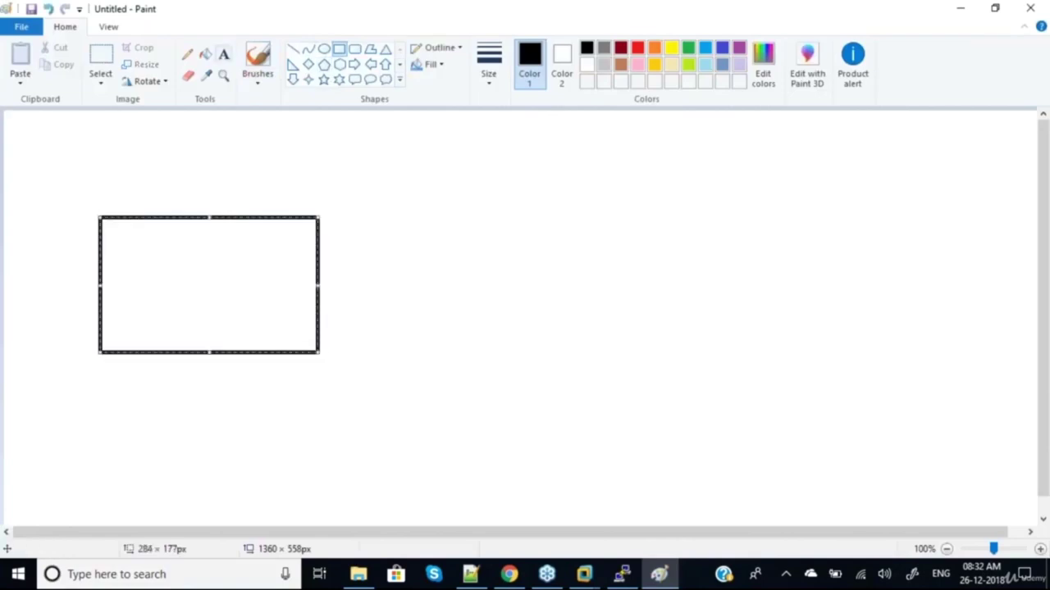
left_click(224, 54)
left_click_drag(127, 195, 312, 216)
type("single")
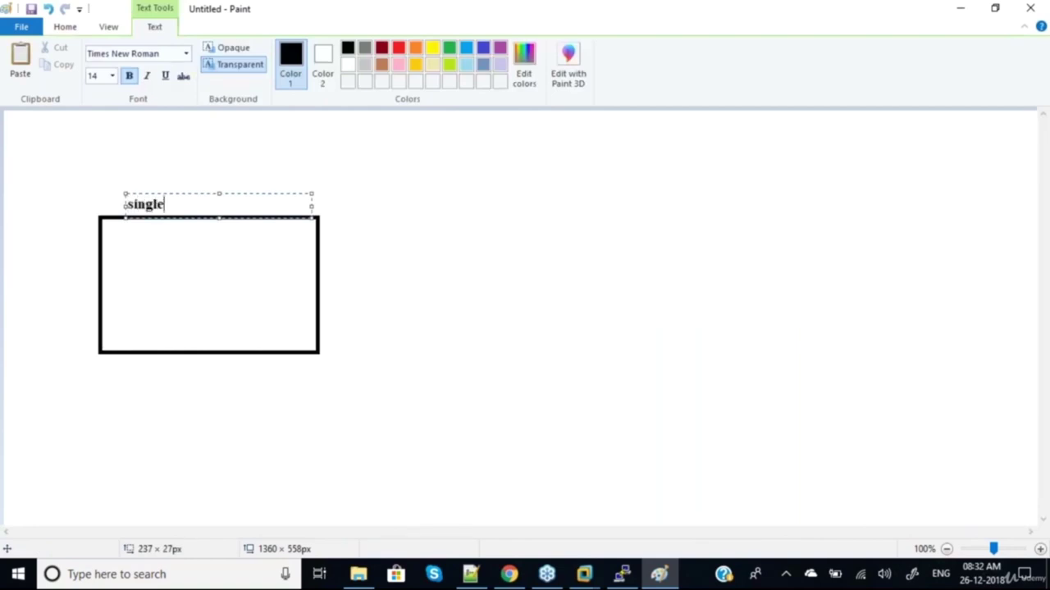
left_click(167, 274)
List the daemons NN, SNN, DN, RM and NM inside the rectangle, one per line.
left_click_drag(122, 230, 316, 340)
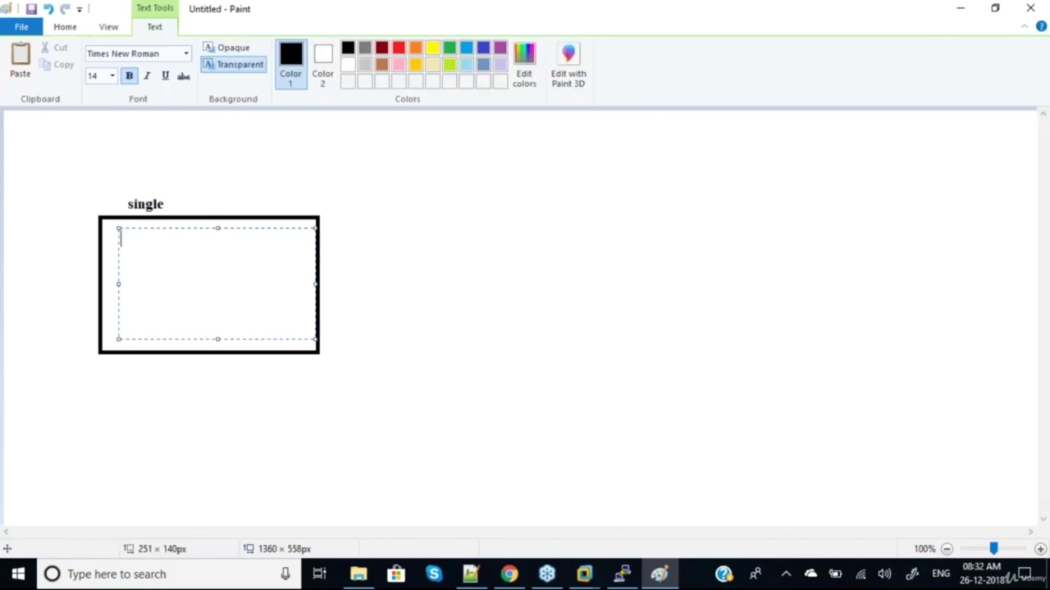
type("NN")
key("Return")
type("SNN")
key("Return")
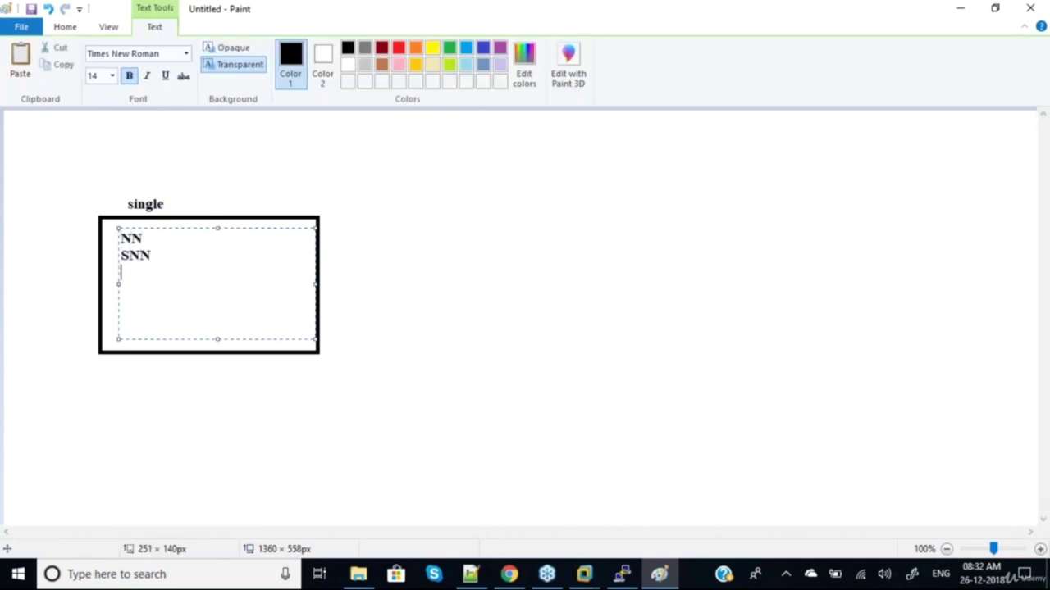
type("DN")
key("Return")
type("RM")
key("Return")
type("NM")
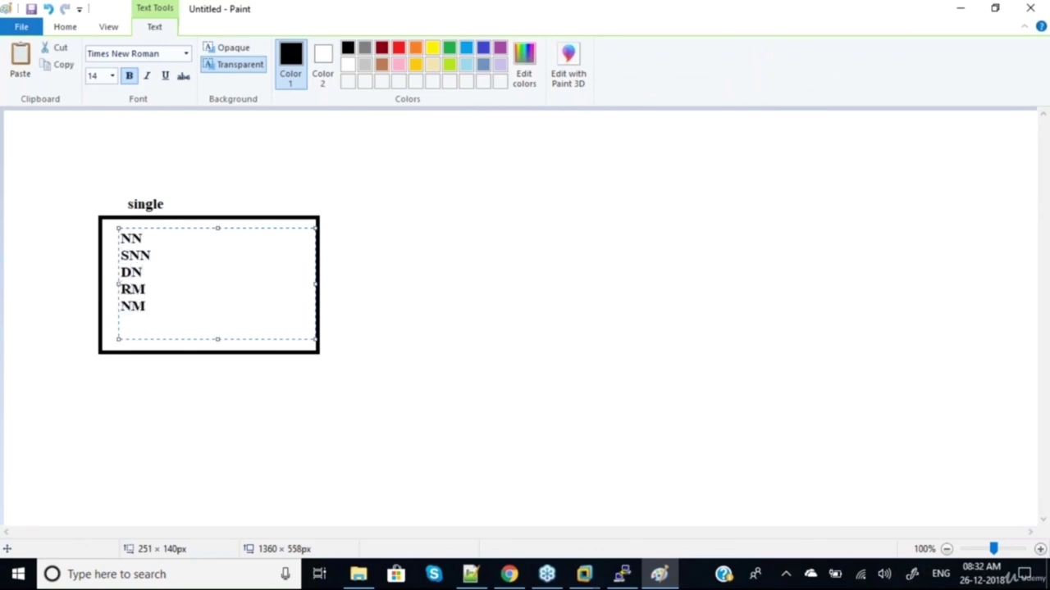
left_click_drag(146, 289, 120, 292)
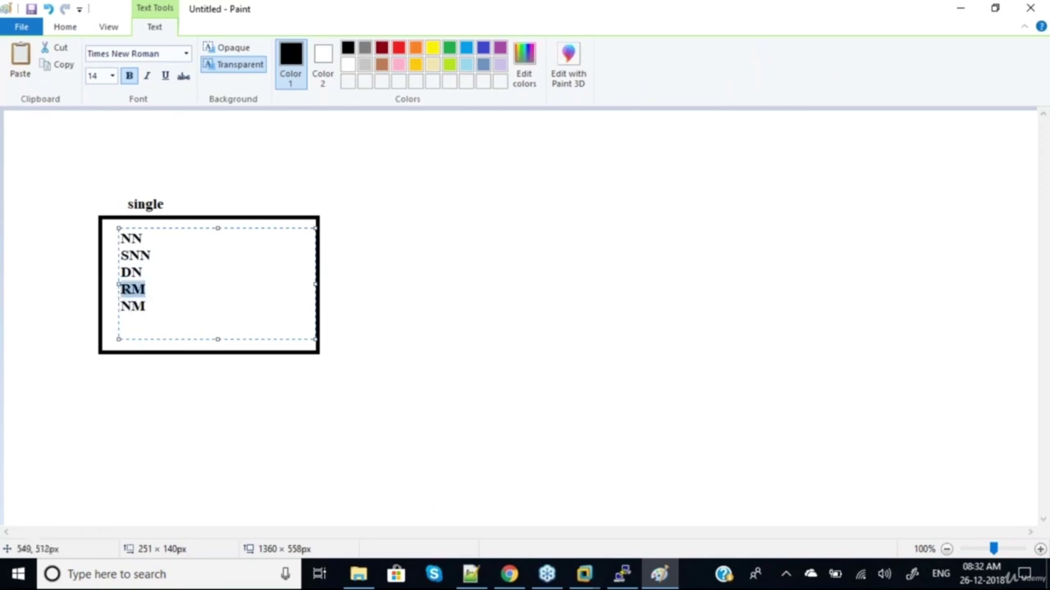
Draw four boxes: a wide one near the top and three small ones below it.
left_click(623, 574)
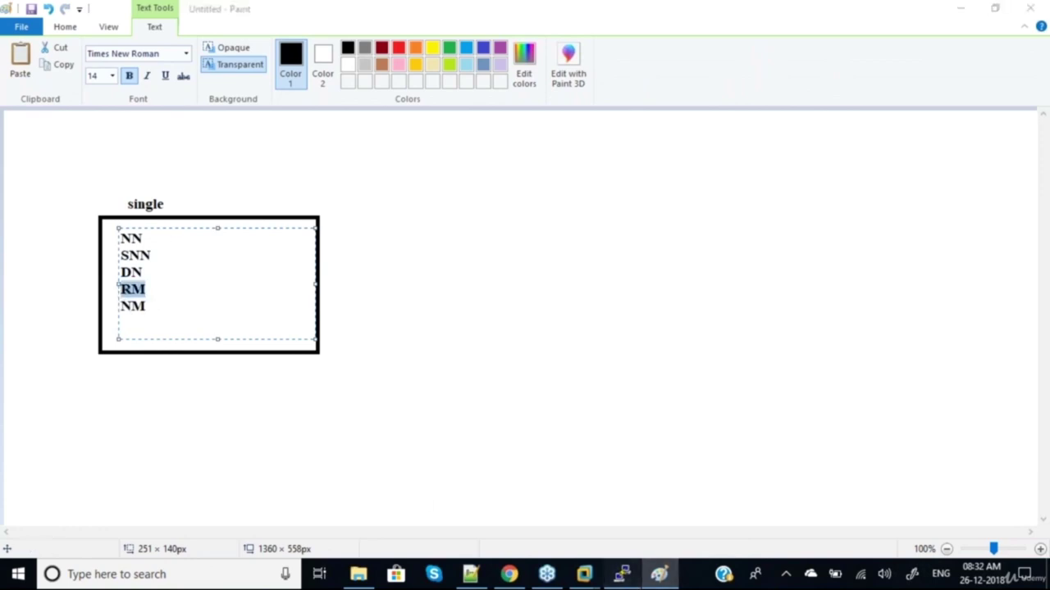
left_click(674, 275)
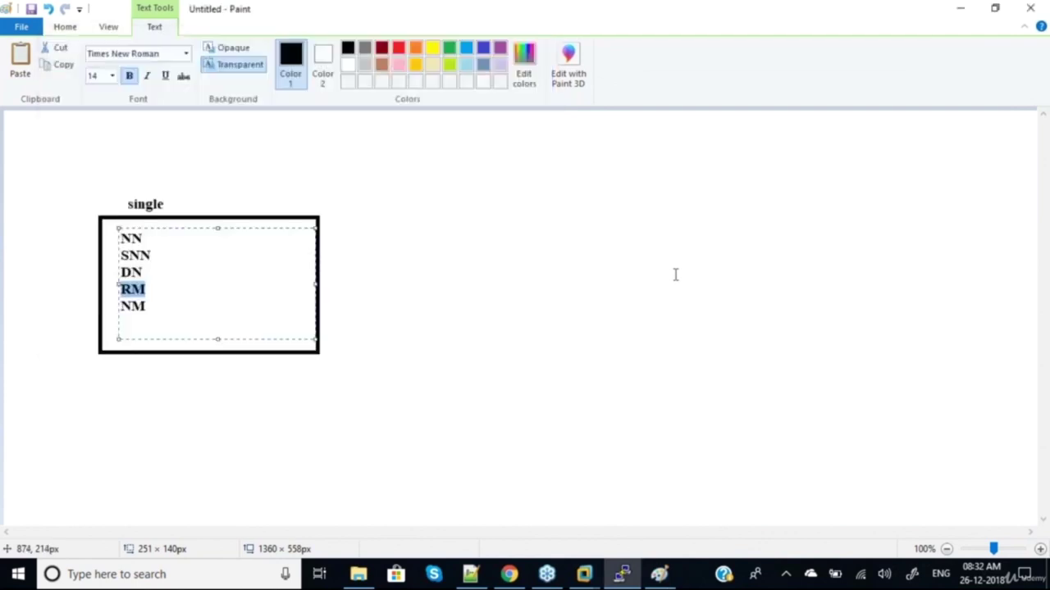
left_click(675, 275)
left_click(339, 49)
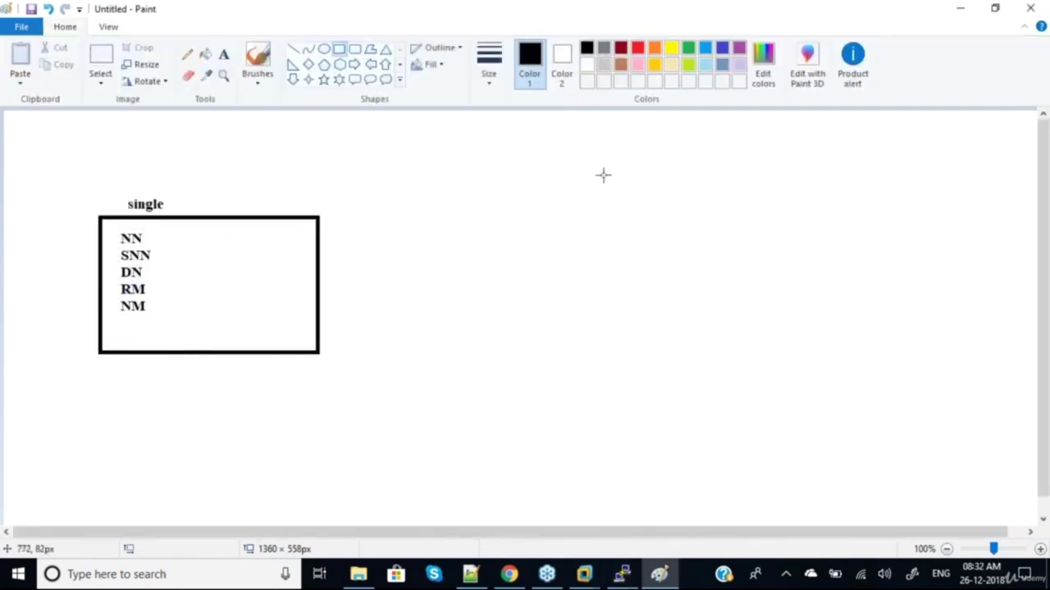
left_click_drag(450, 175, 578, 214)
left_click_drag(359, 296, 431, 333)
left_click_drag(454, 295, 518, 332)
left_click(553, 295)
left_click_drag(553, 295, 629, 331)
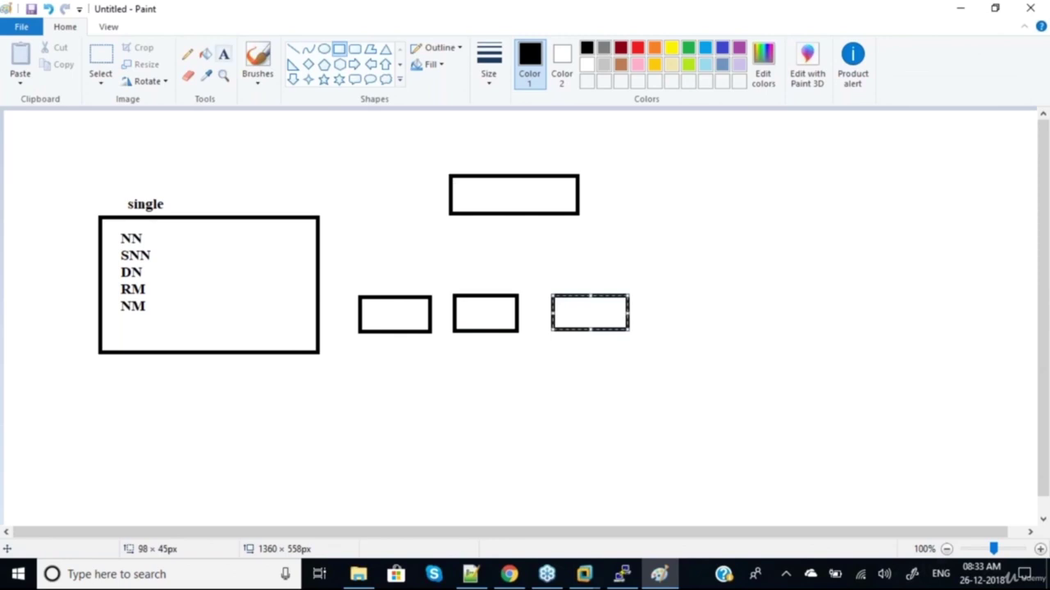
Label the top box RM|NN|SNN and add a text area across the three small boxes.
left_click(223, 54)
left_click_drag(459, 188, 599, 195)
type("RM|")
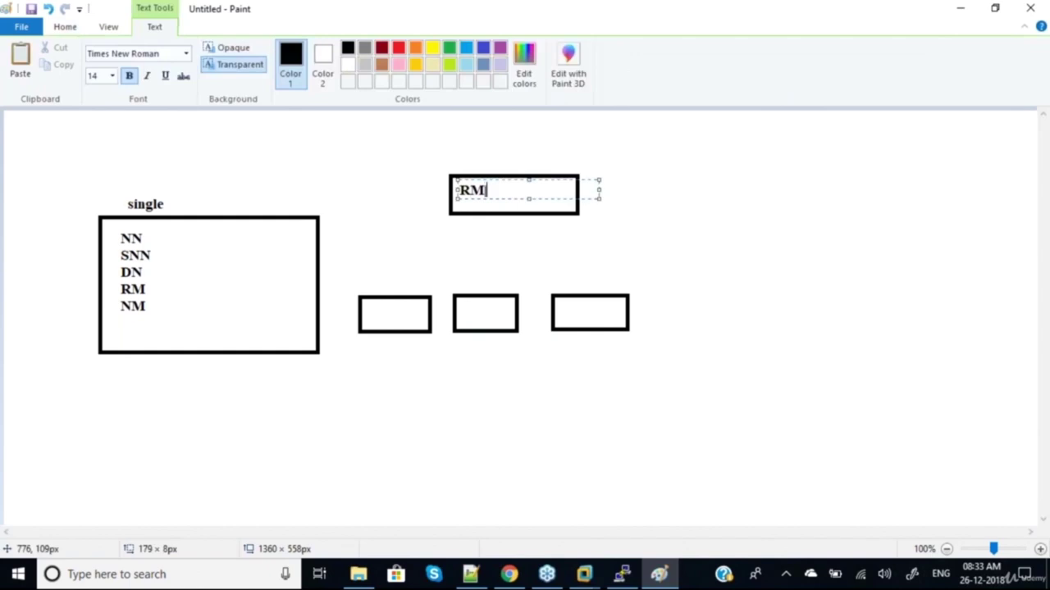
type("NN|SNN")
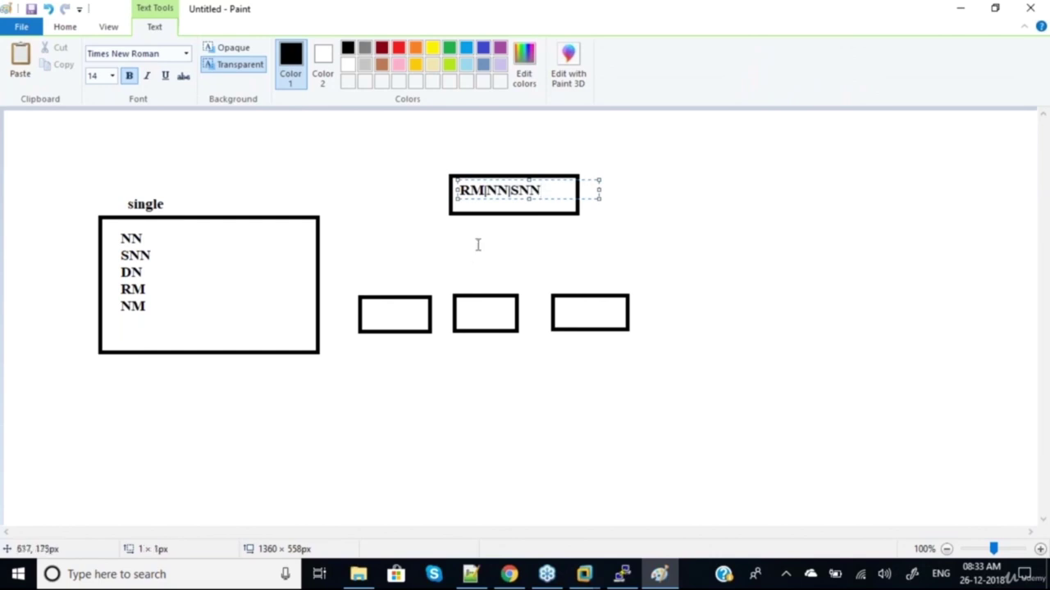
left_click(478, 244)
left_click_drag(373, 304, 598, 321)
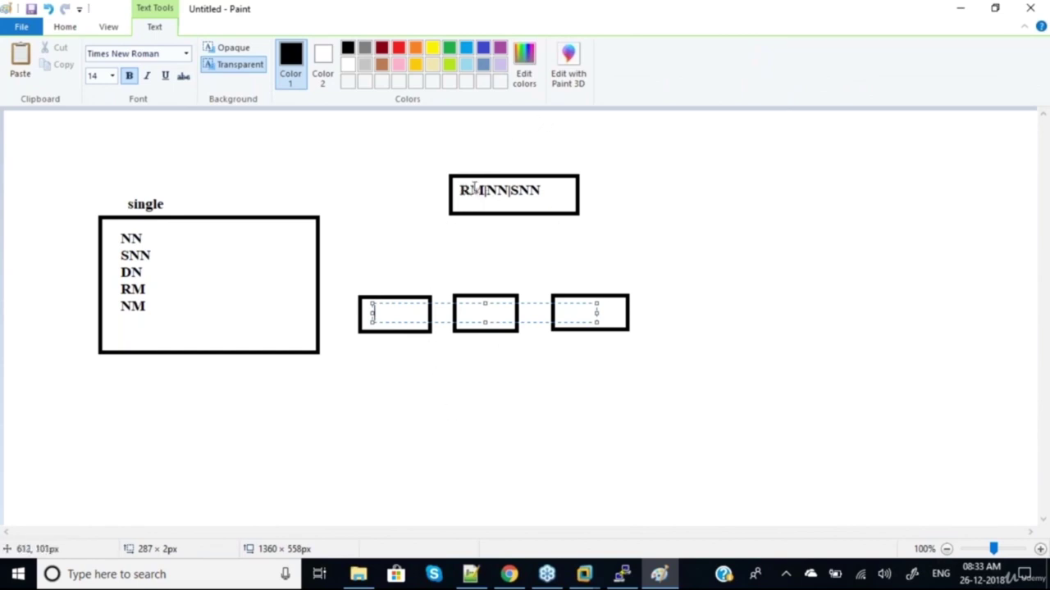
left_click(622, 574)
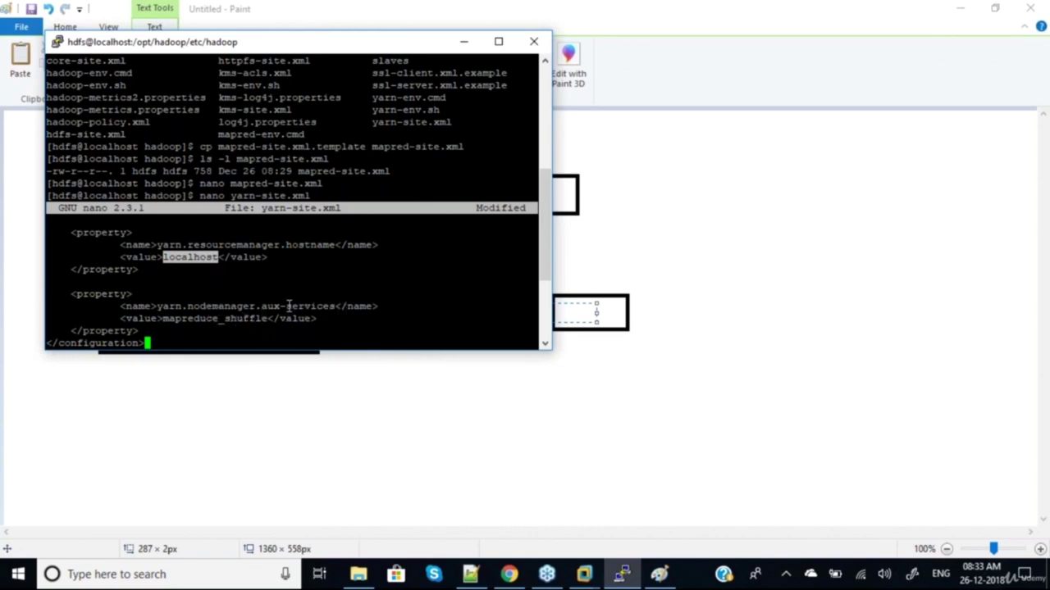
Save yarn-site.xml with Ctrl+O and exit nano to the shell.
scroll(335, 315, "down", 4)
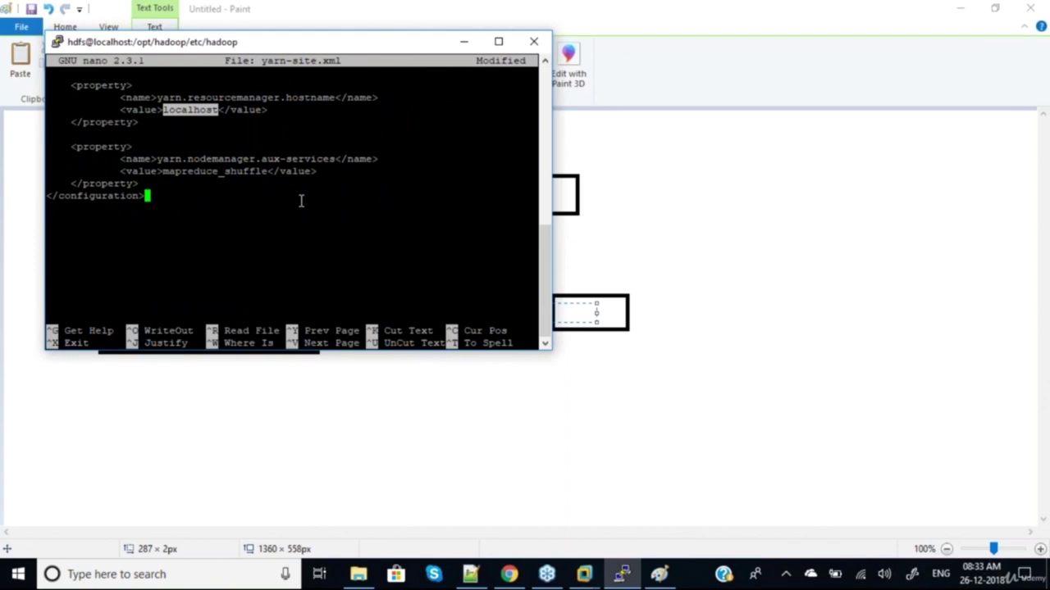
key("ctrl+o")
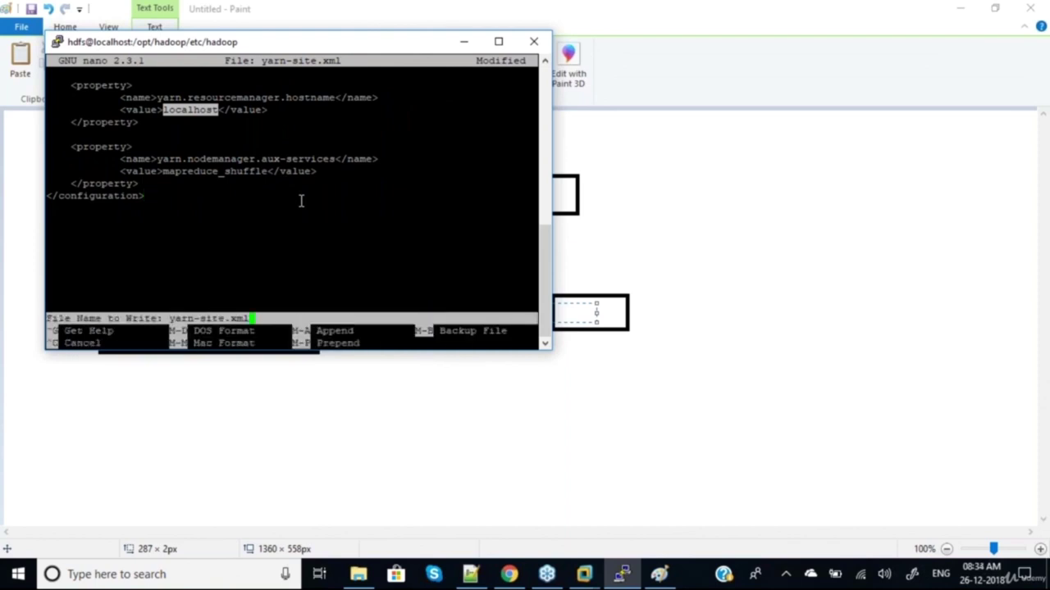
key("Return")
key("ctrl+x")
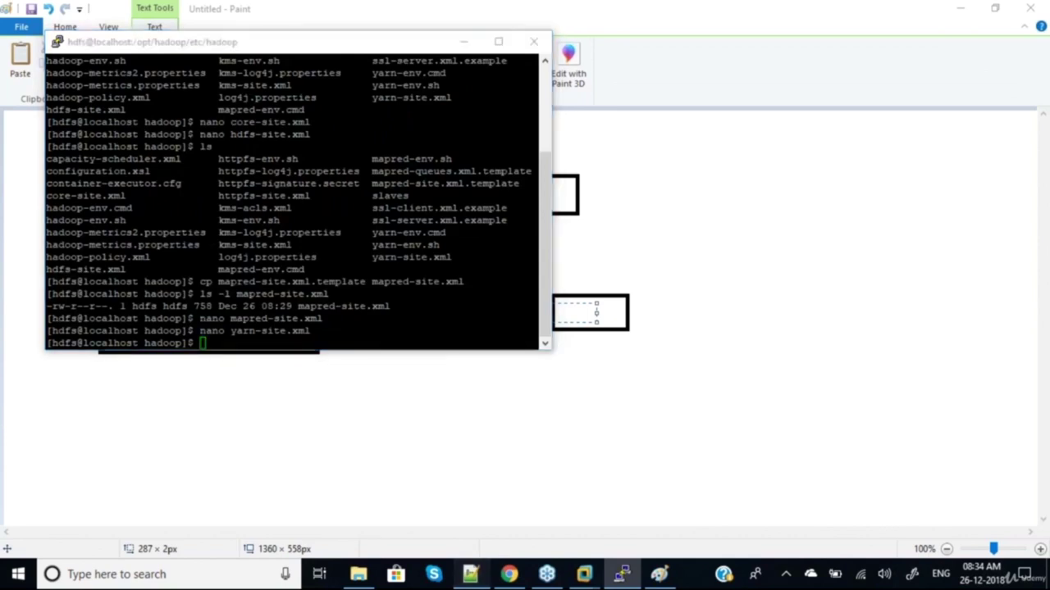
Copy the hdfs namenode -format command from line 105 of the Notepad++ notes.
left_click(470, 574)
scroll(514, 310, "up", 2)
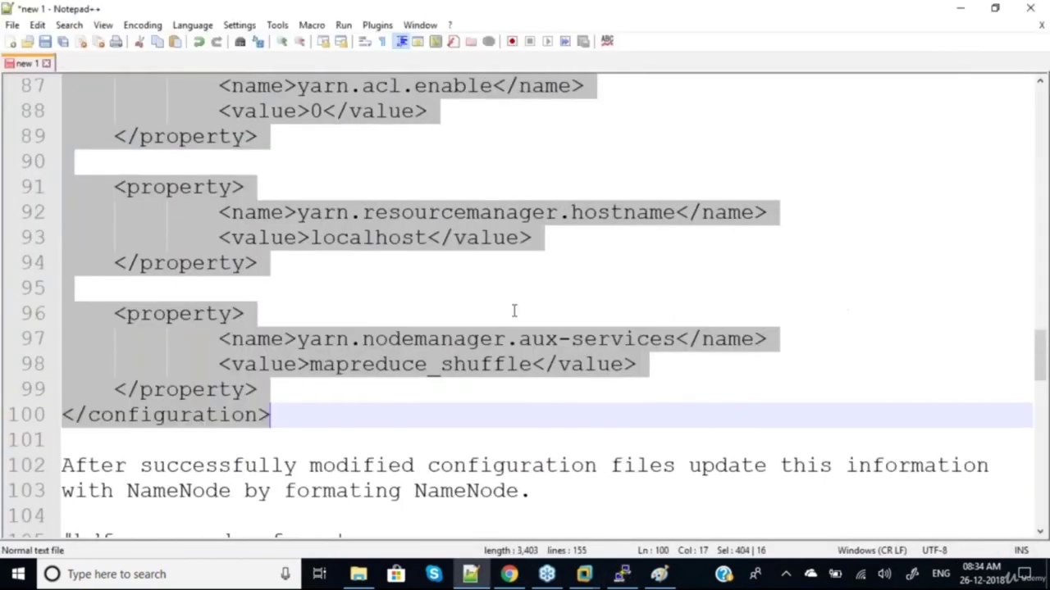
scroll(514, 310, "up", 3)
scroll(514, 310, "down", 3)
scroll(514, 310, "down", 1)
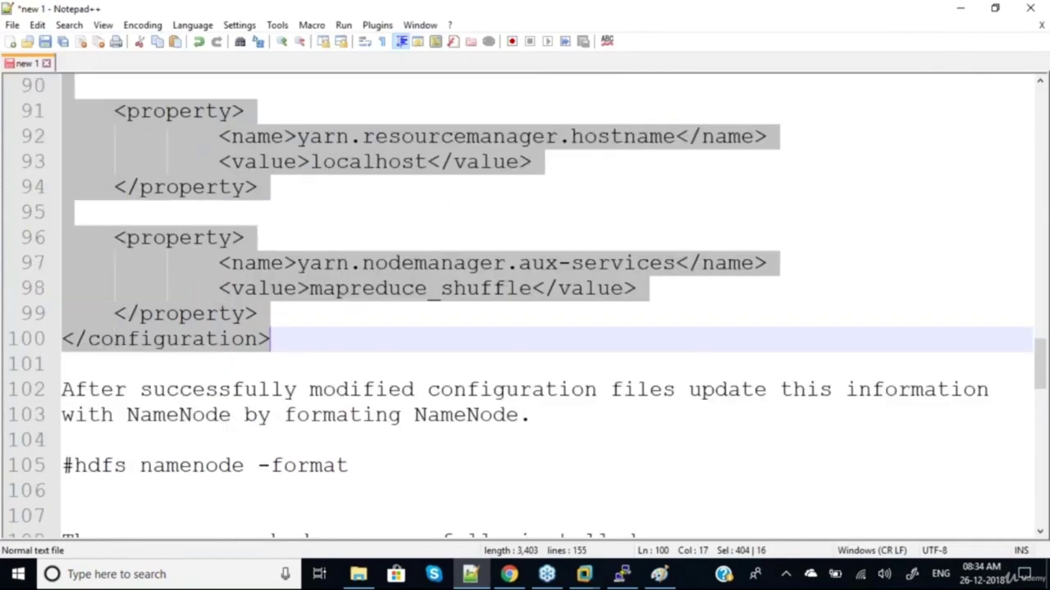
left_click(72, 465)
left_click_drag(72, 465, 359, 465)
right_click(296, 146)
left_click(328, 171)
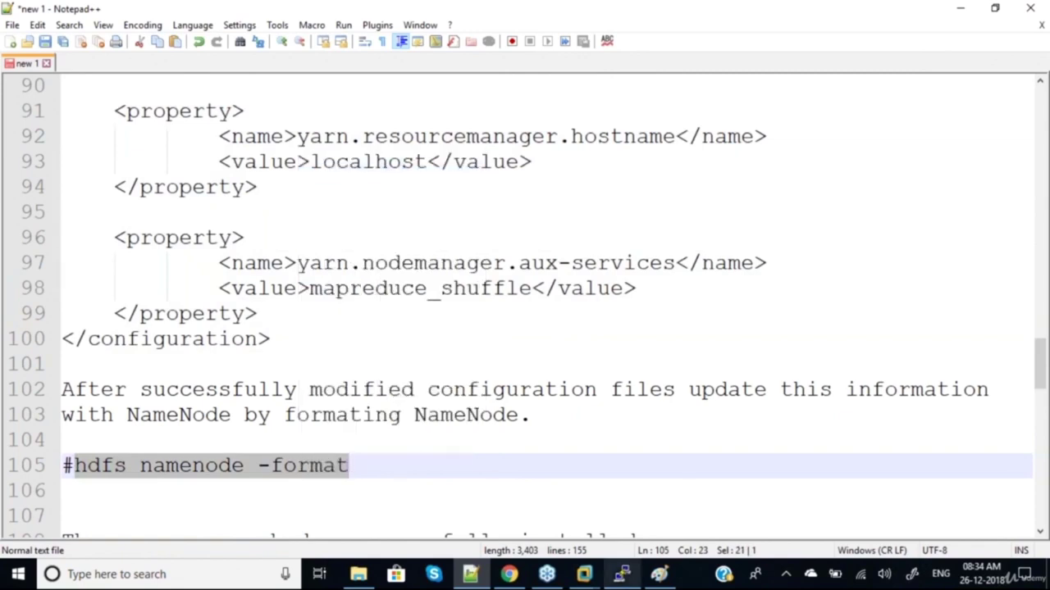
mouse_move(621, 574)
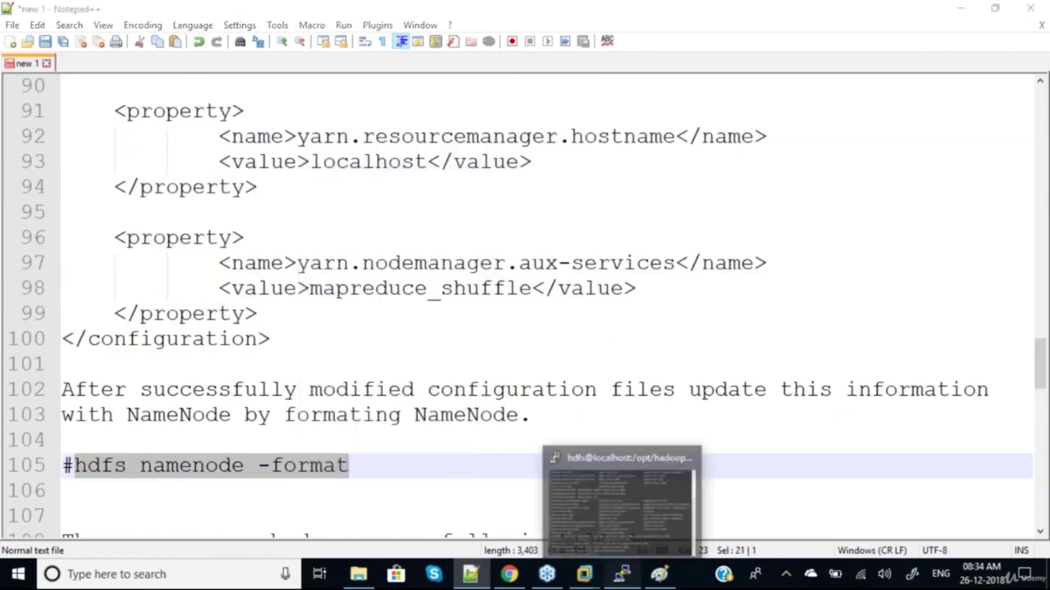
Run hdfs namenode -format so /tmp/hadoop-hdfs/dfs/name is reported successfully formatted.
left_click(621, 574)
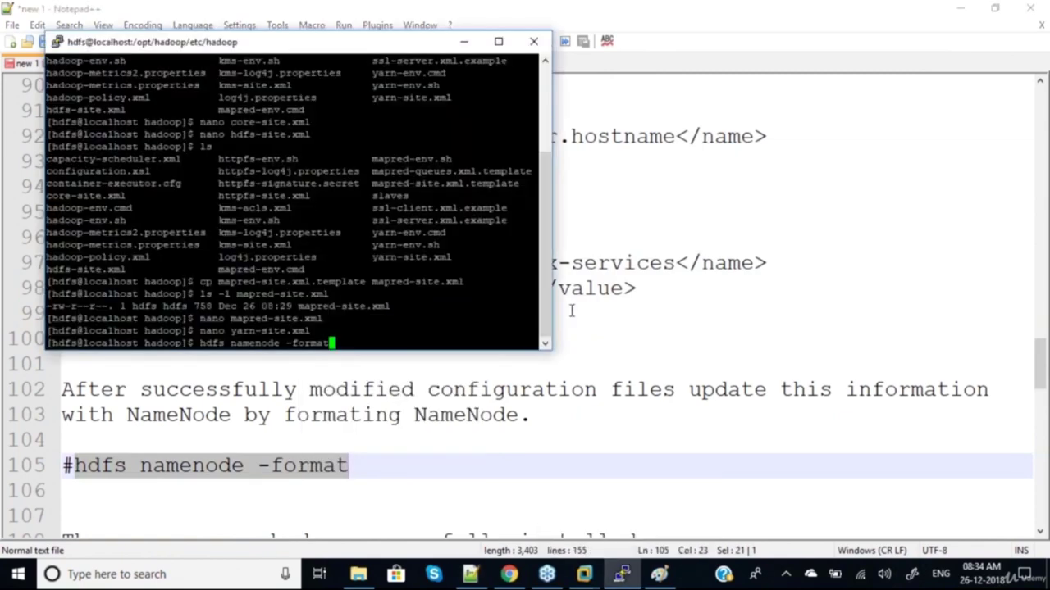
key("Return")
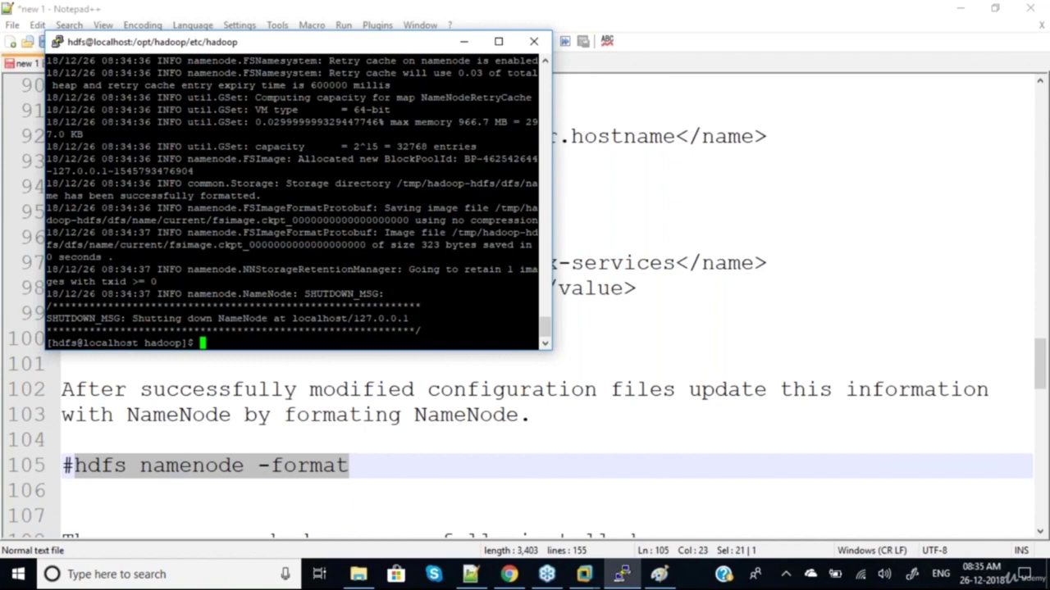
left_click(950, 214)
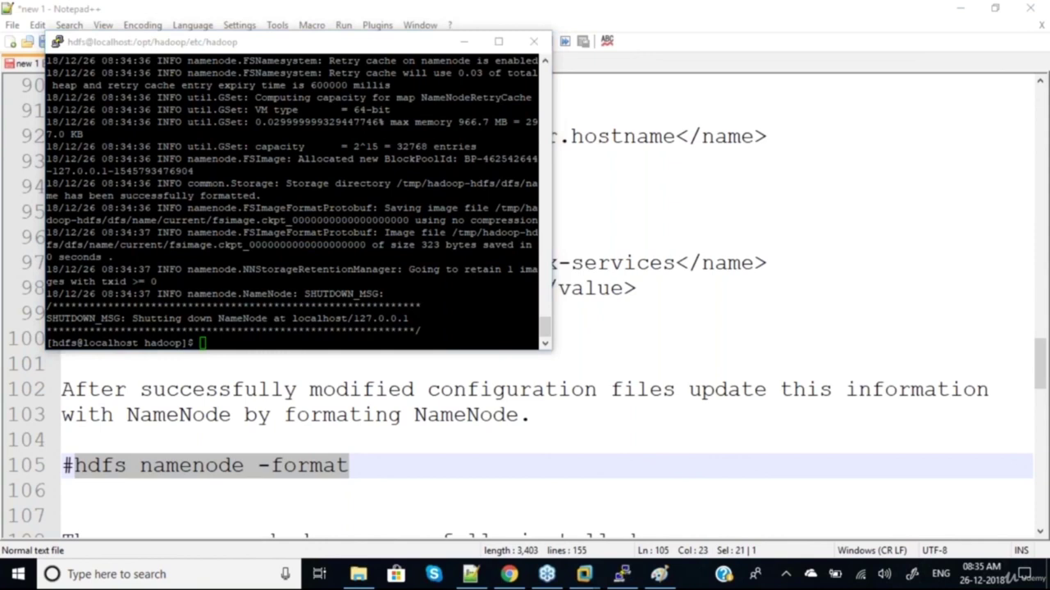
Run ip addr show to find ens33's address 192.168.1.103/24.
left_click(351, 341)
type("i")
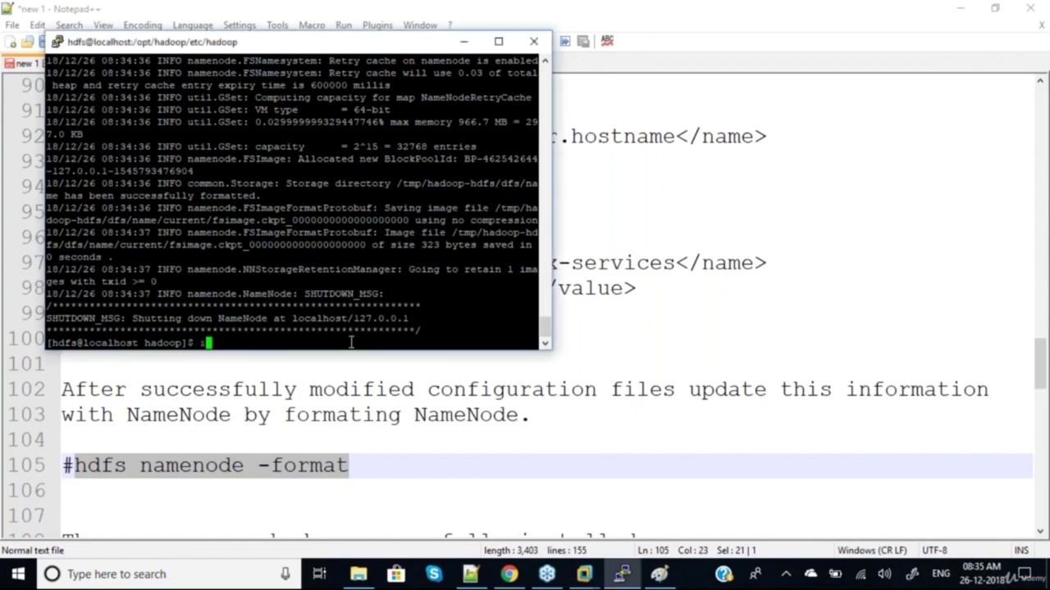
type("p addr show")
key("Return")
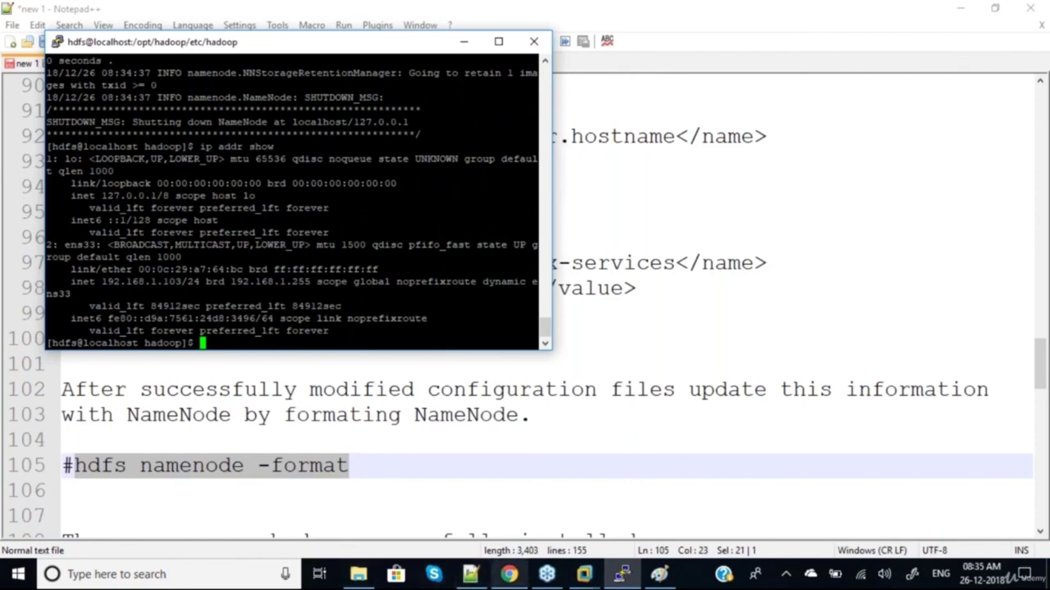
left_click(500, 574)
Load 192.168.1.103:50070 in a new Chrome tab to reach the NameNode web UI.
key("ctrl+t")
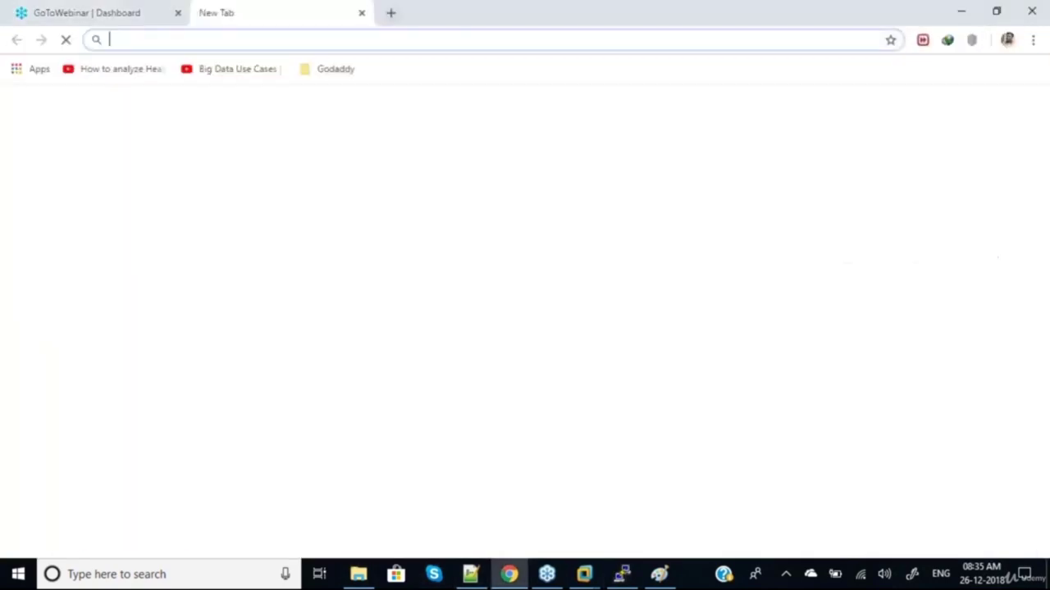
type("1")
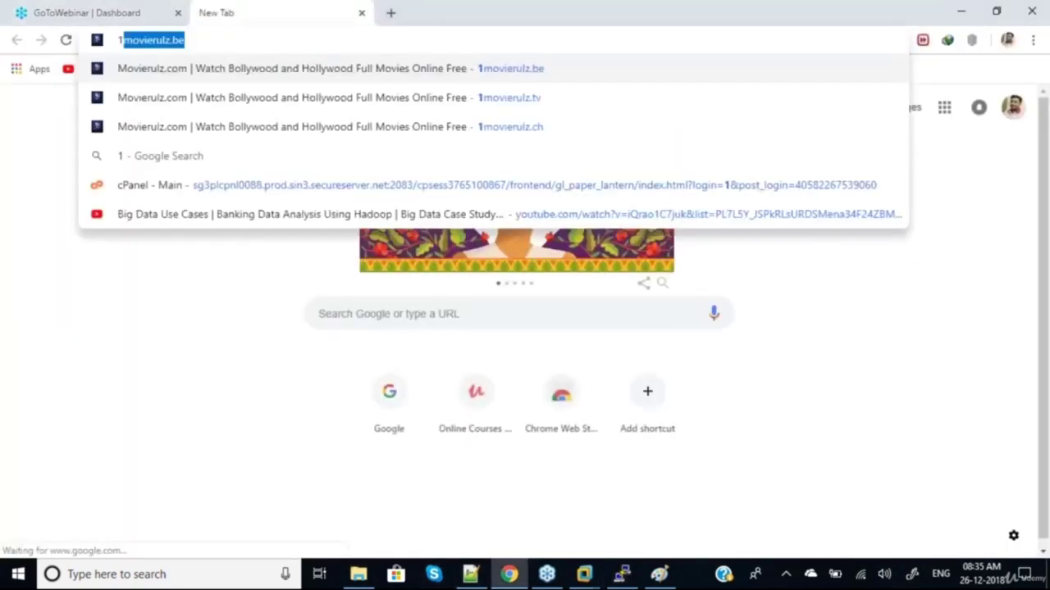
type("92.168.1.10")
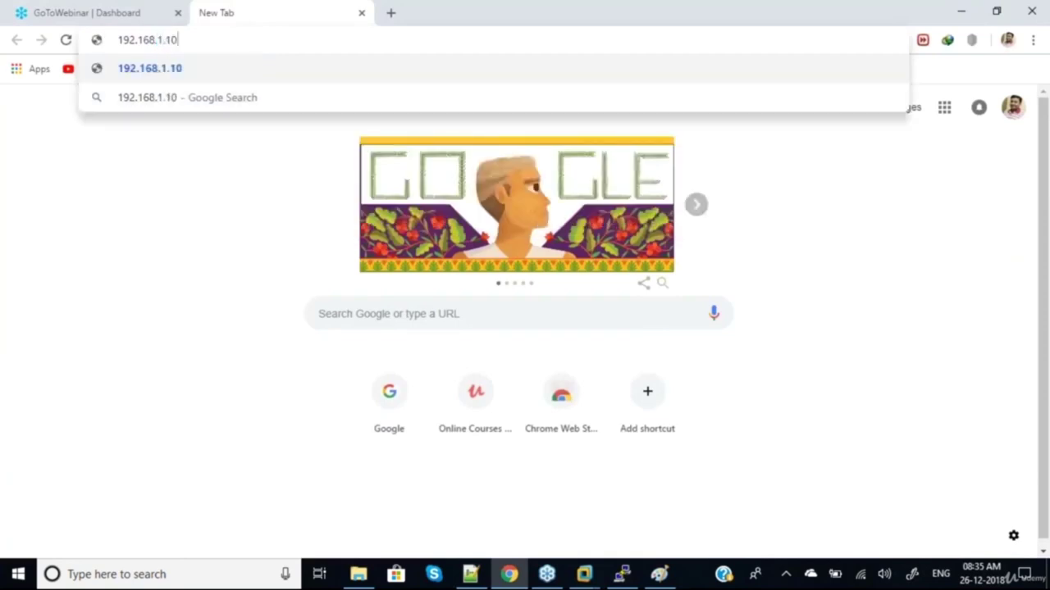
type("3:")
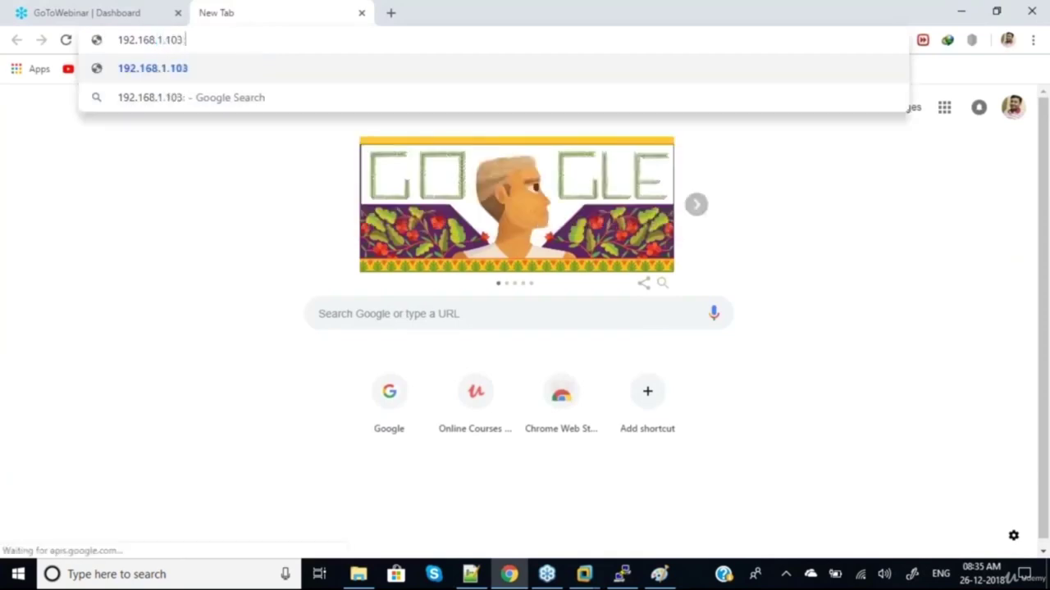
type("50070")
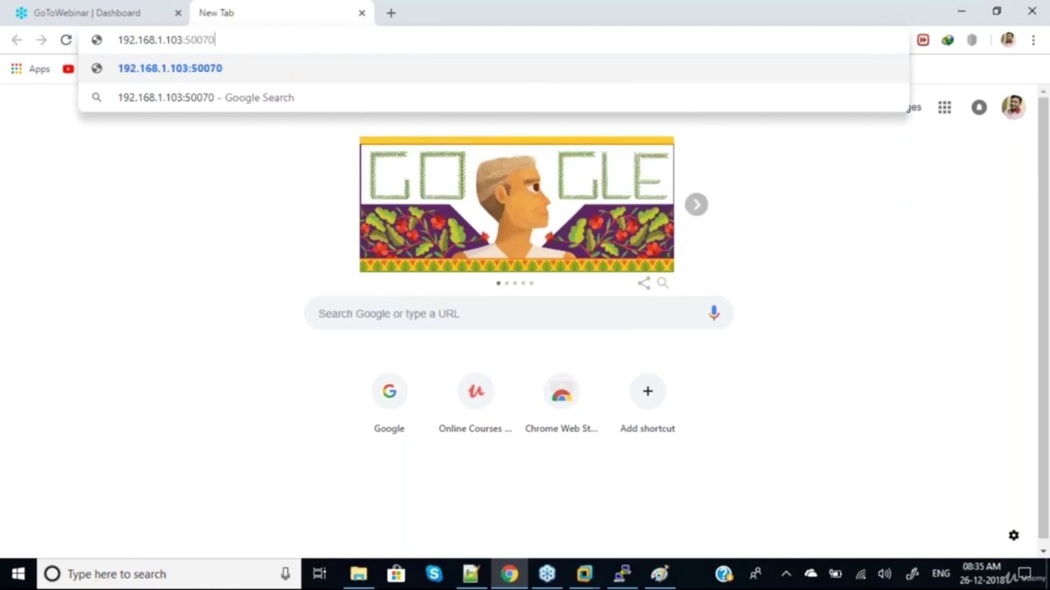
key("Return")
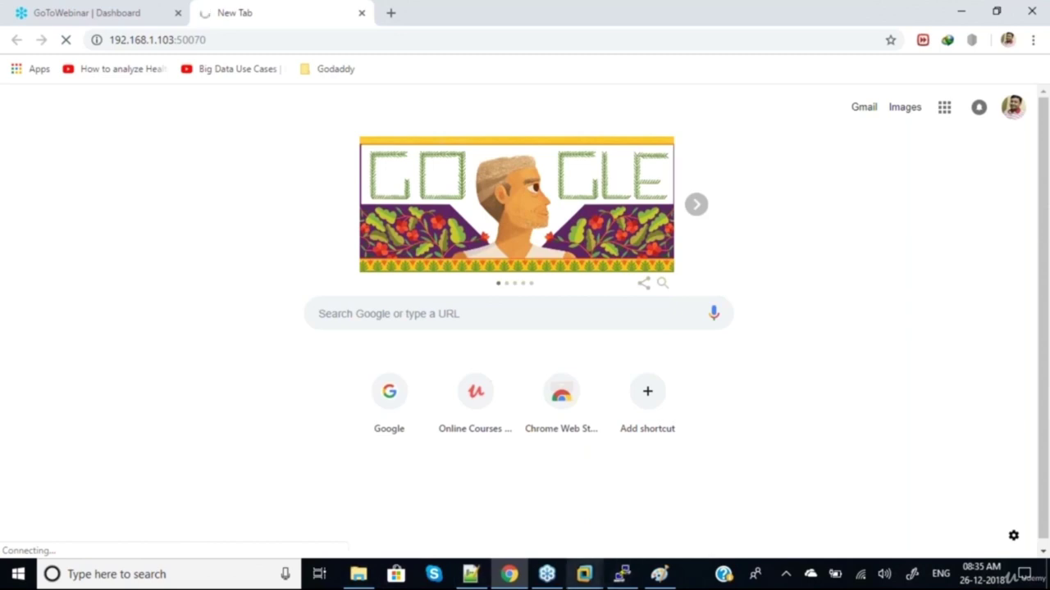
left_click(623, 574)
Run start-all.sh to start the Hadoop daemons, accepting the new host key with 'yes'.
type("s")
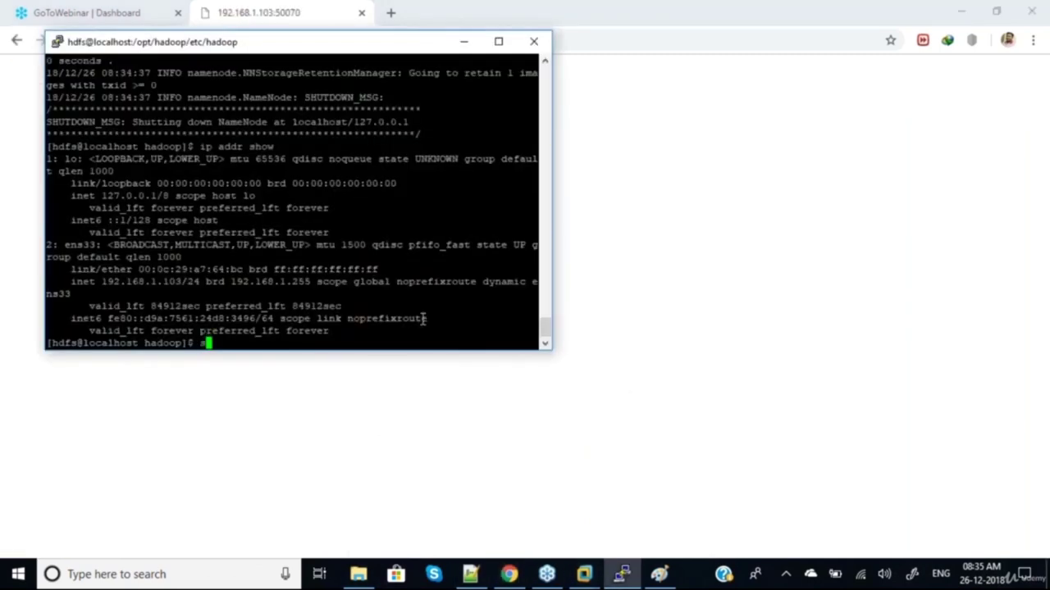
type("tart-all.sh")
key("Return")
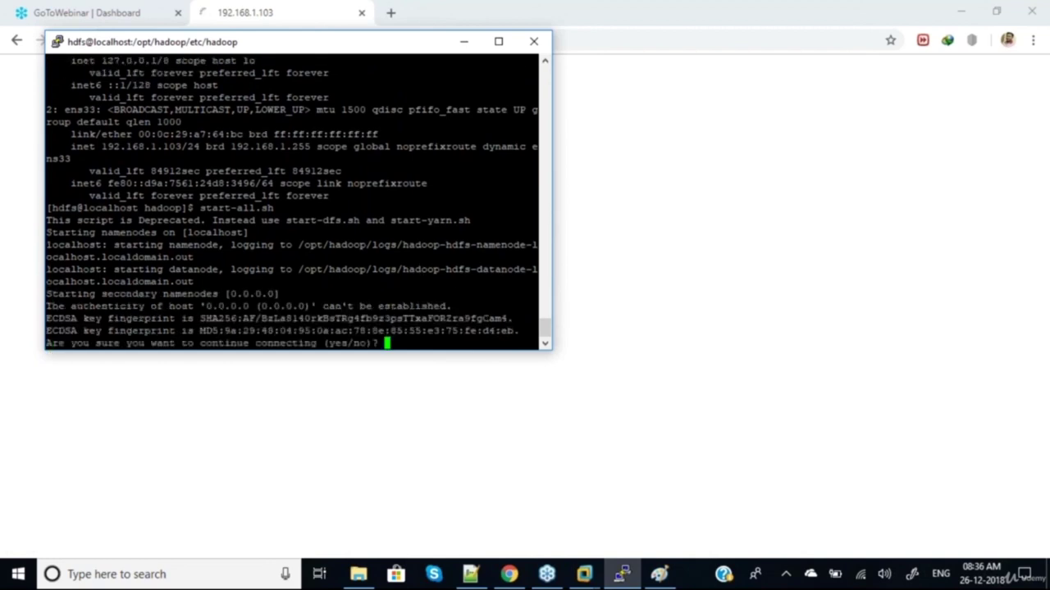
type("yes")
key("Return")
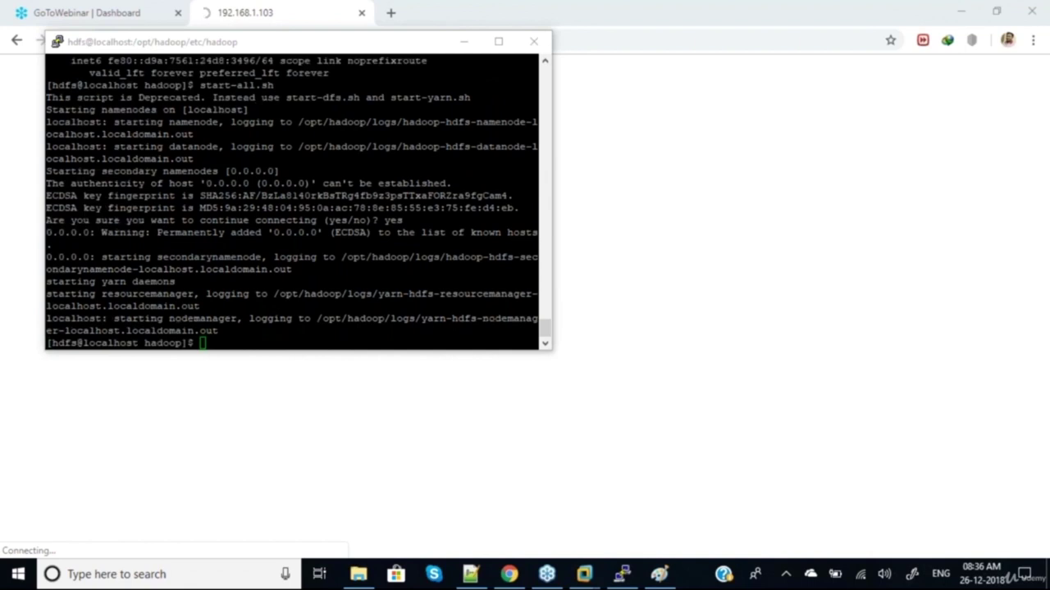
Run jps to confirm all five Hadoop daemons are running, then return to Chrome.
left_click(283, 342)
type("jps")
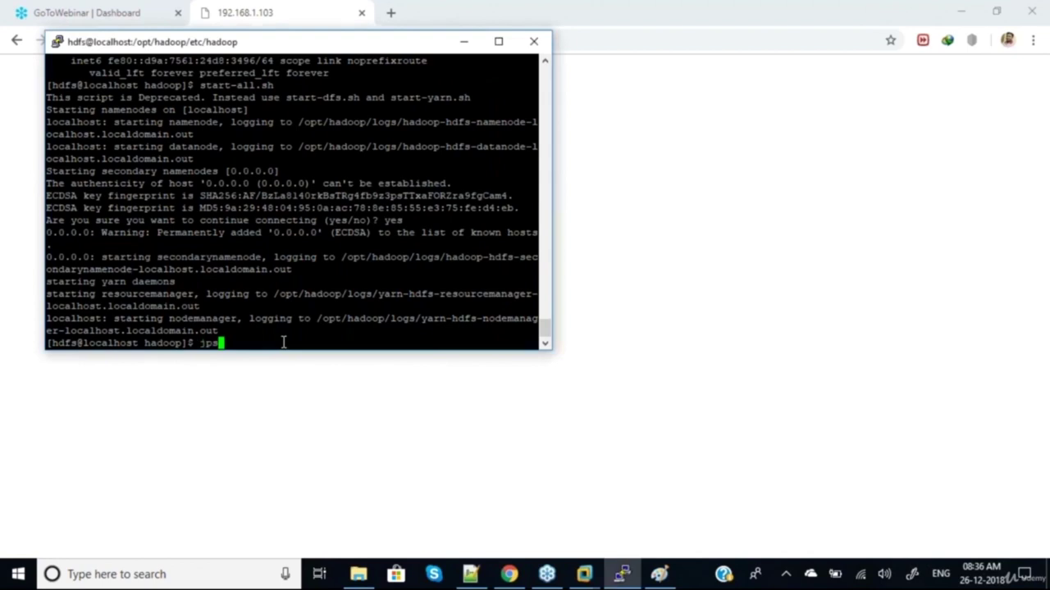
key("Return")
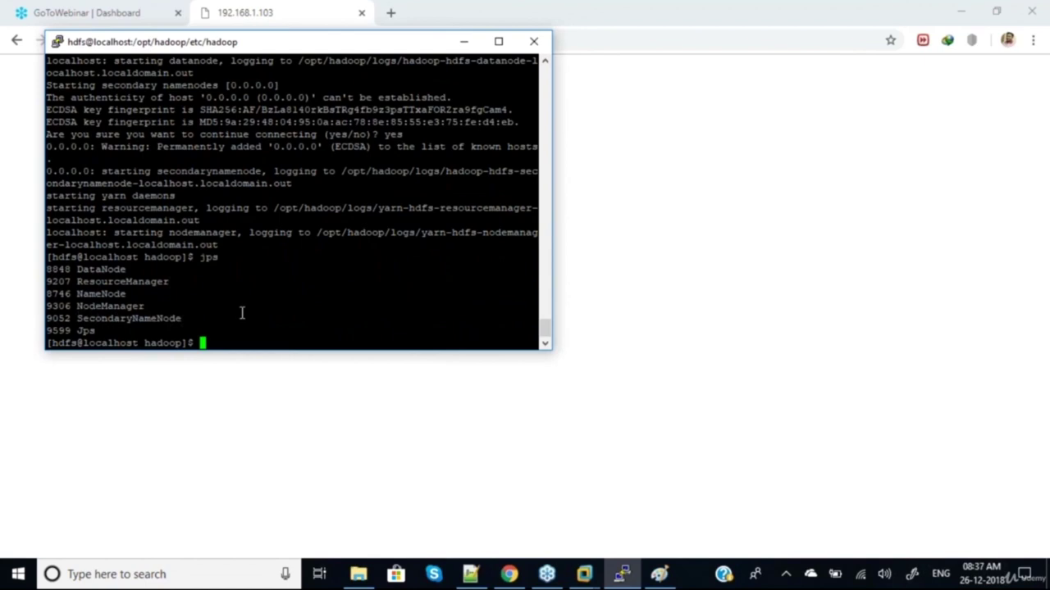
key("alt+Tab")
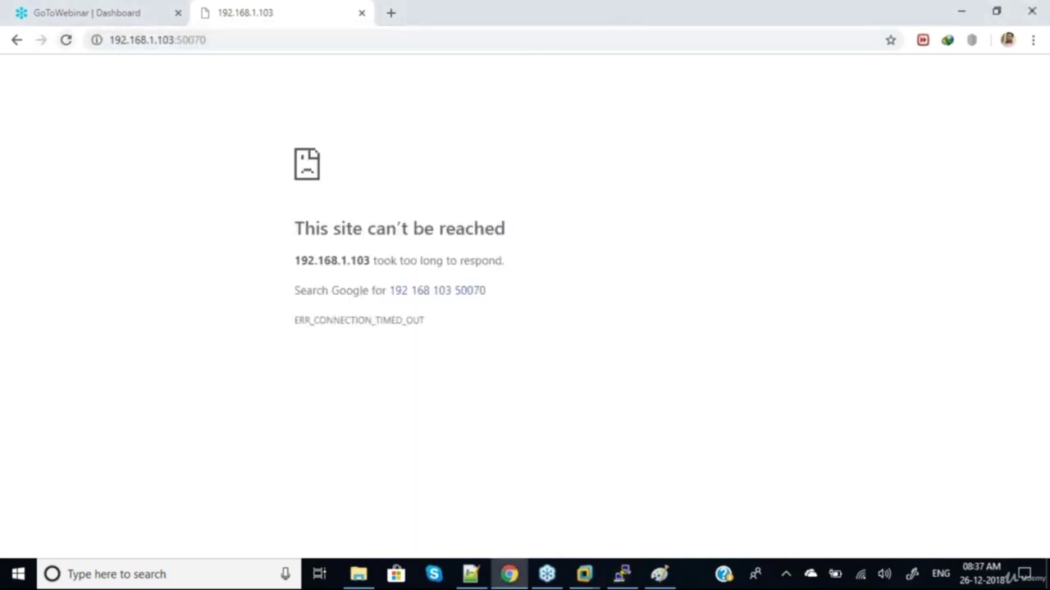
left_click(65, 39)
On line 124 of the Hadoop notes, add a 'Networking:-' heading and 'Linux is secured, we cannot access directly.'.
left_click(469, 574)
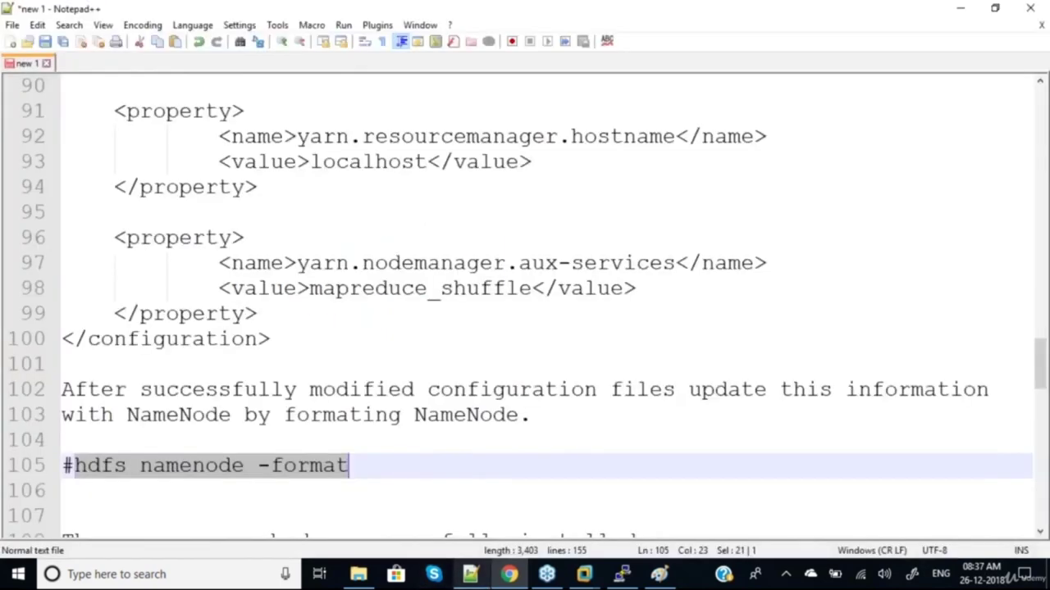
scroll(518, 432, "down", 5)
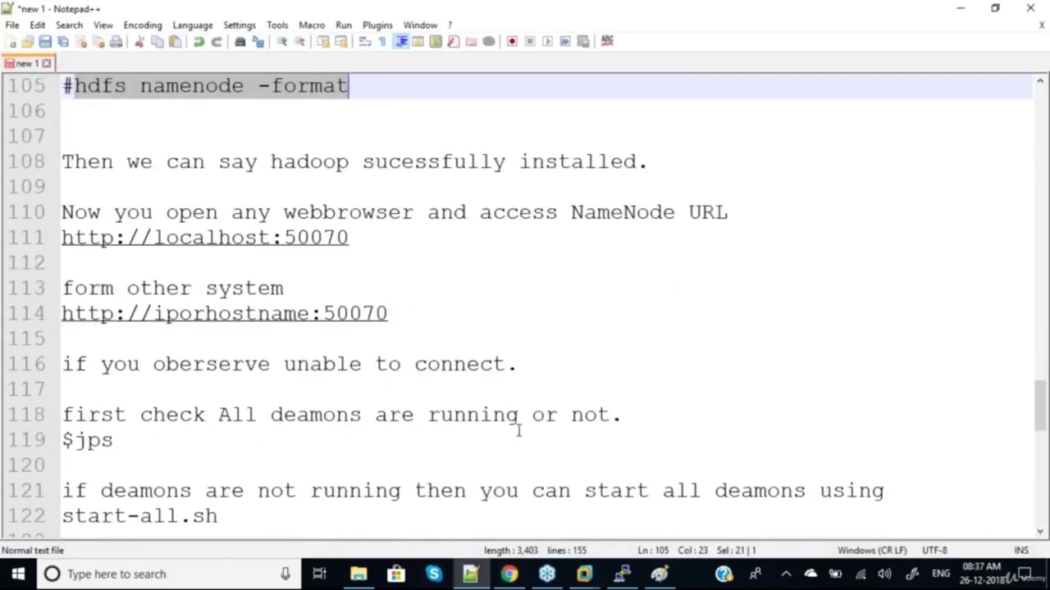
scroll(518, 431, "down", 4)
scroll(518, 430, "up", 2)
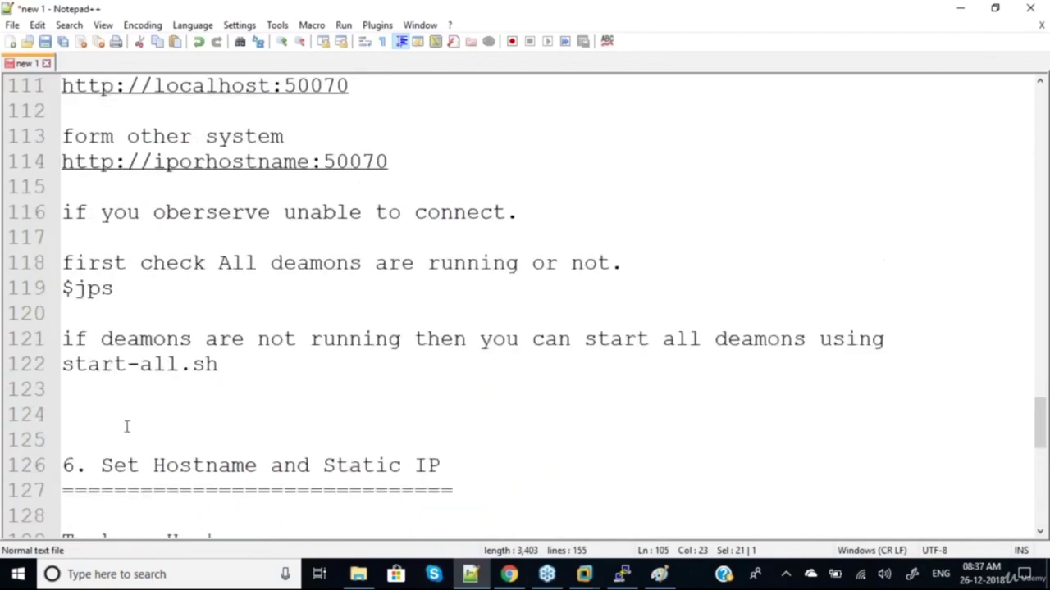
left_click(509, 420)
type("Netw")
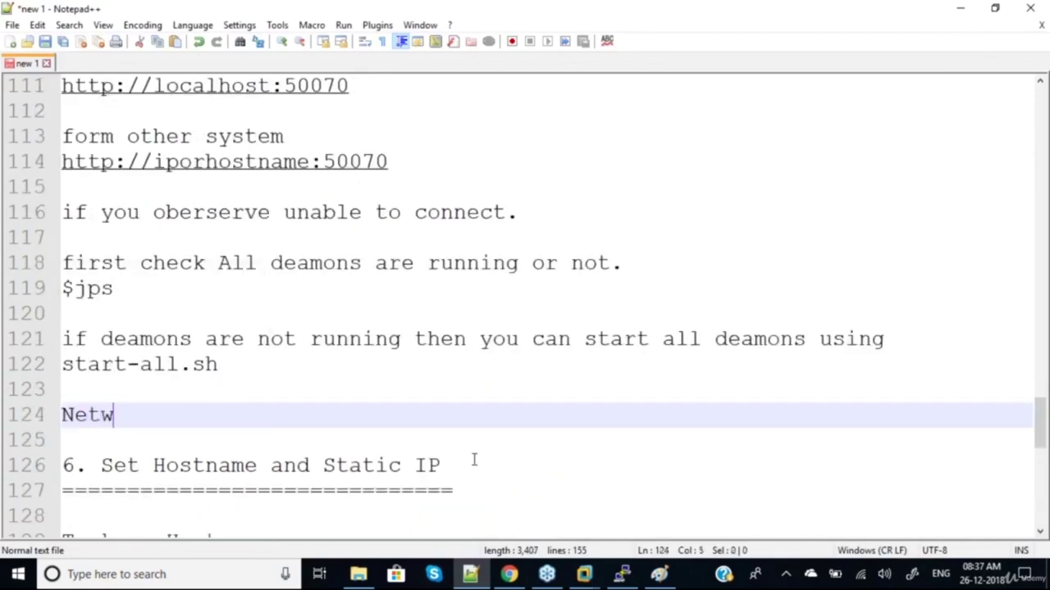
type("orking:-")
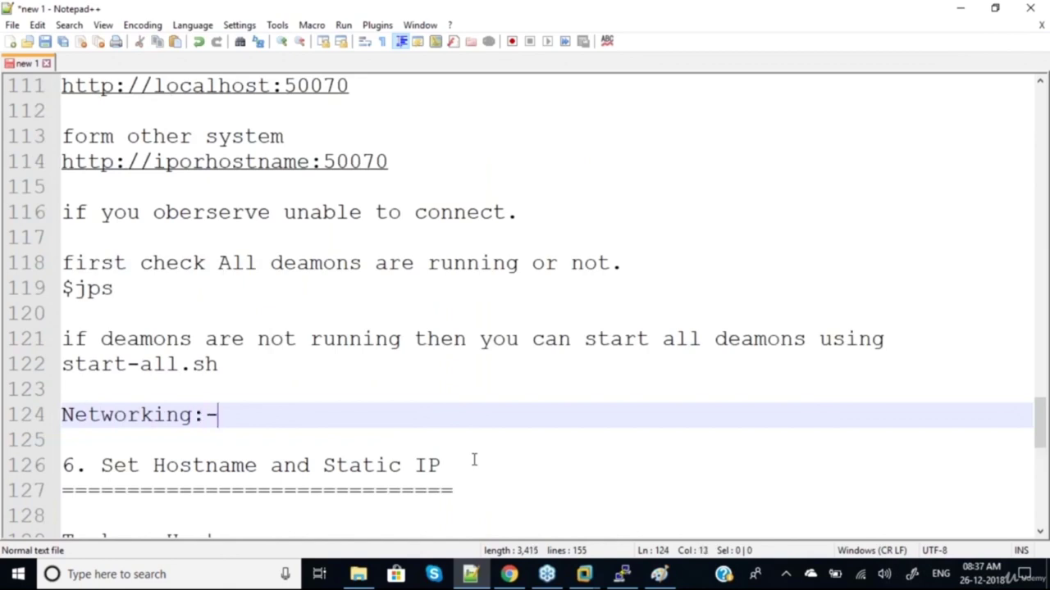
key("Return")
type("Linux ")
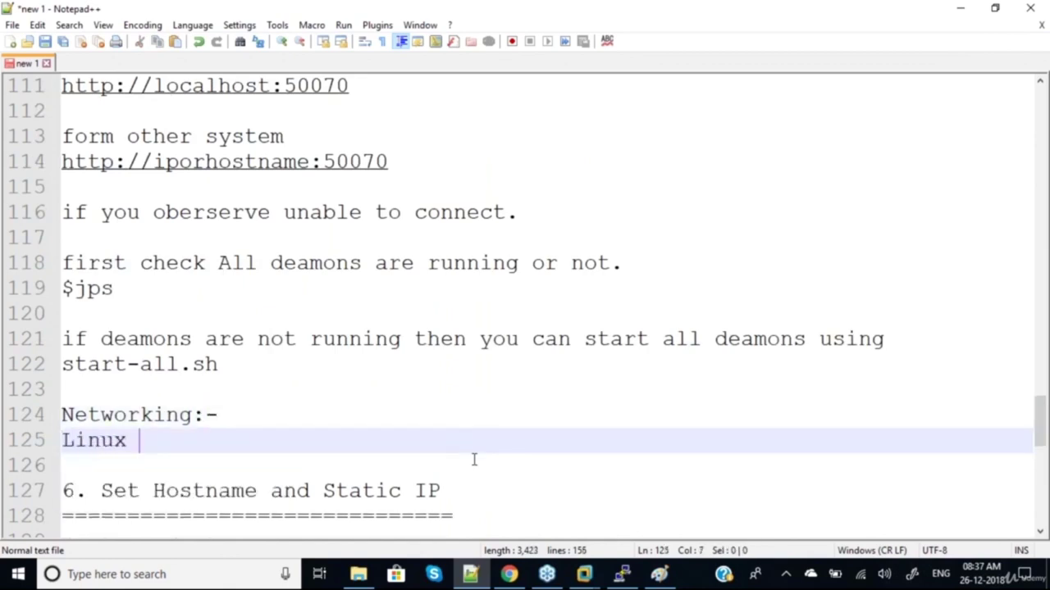
type("is sec")
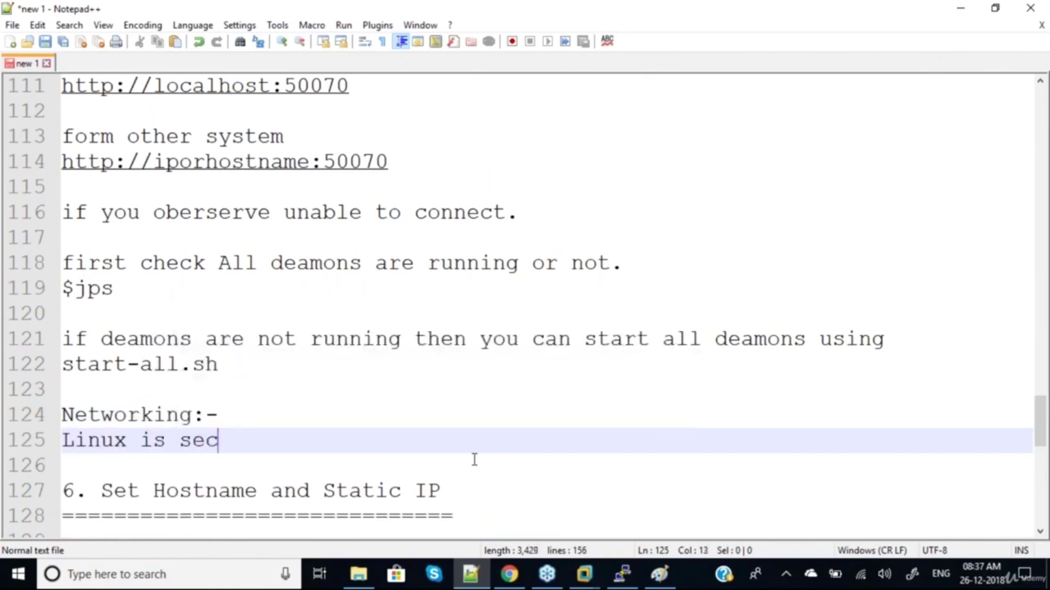
type("ured,")
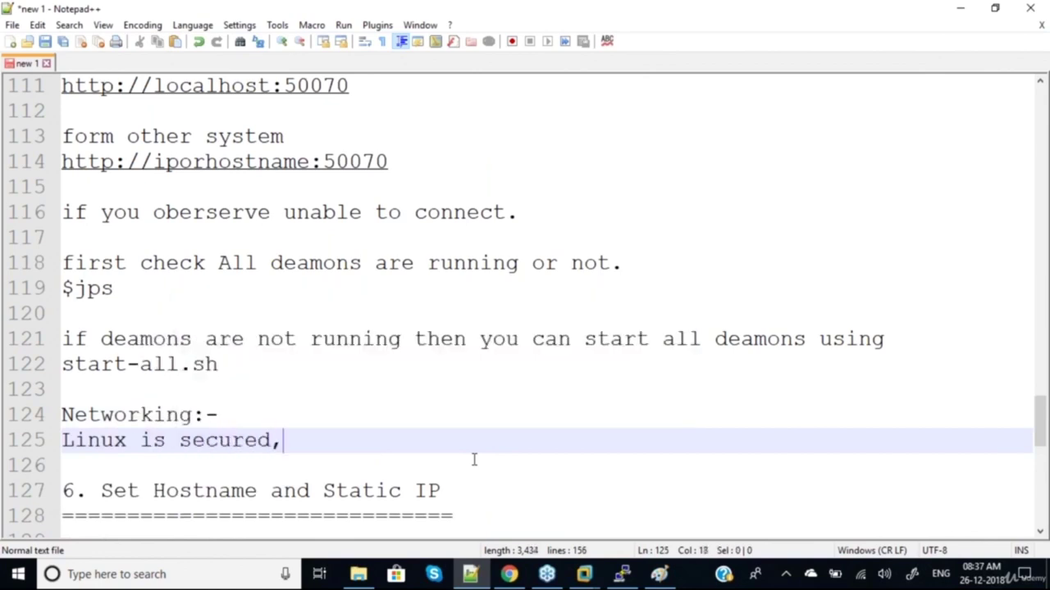
type(" we can")
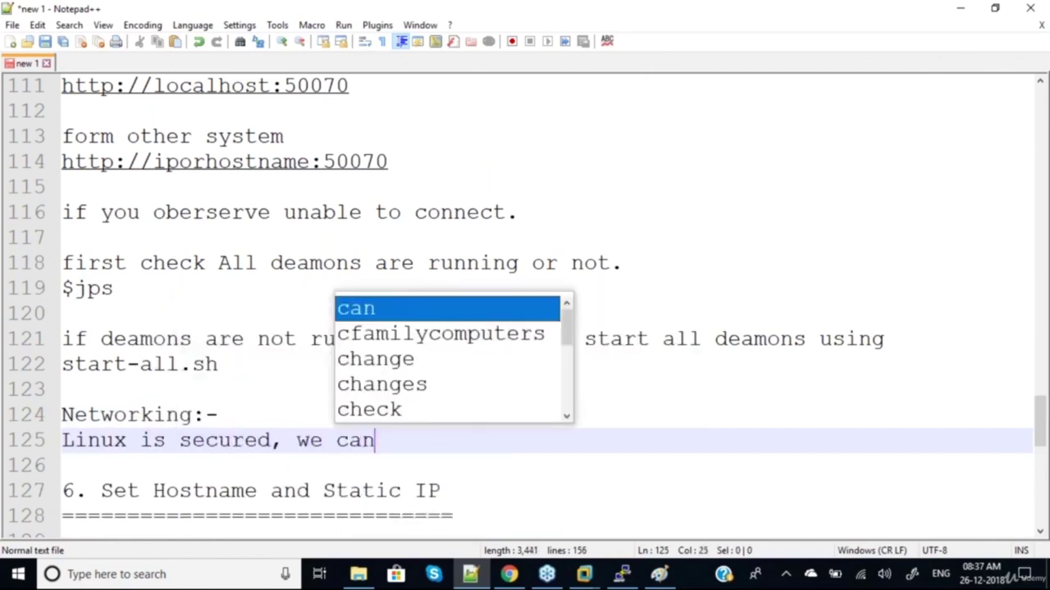
type("not ")
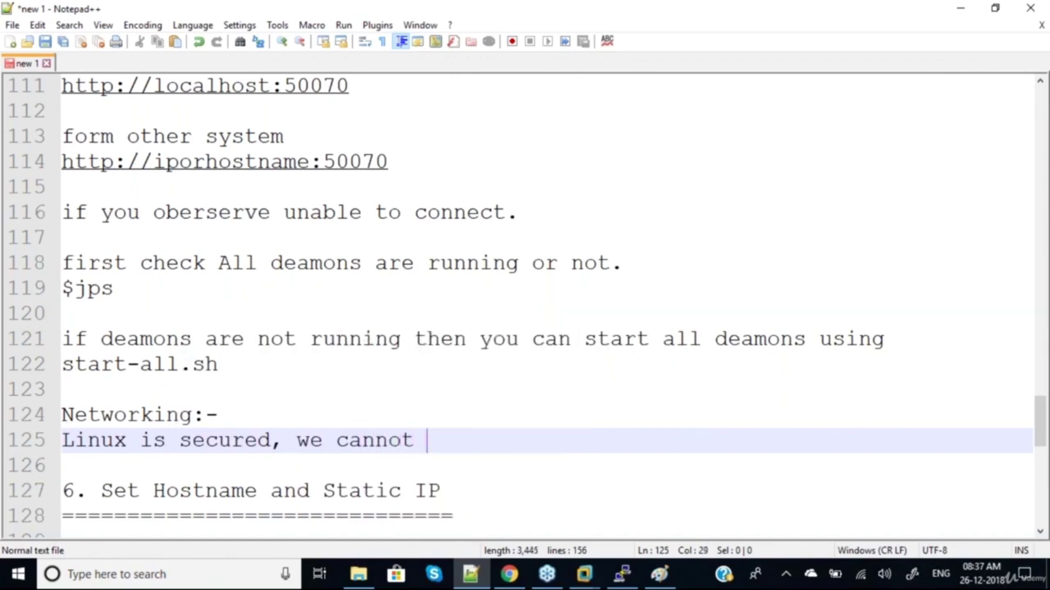
type("acce")
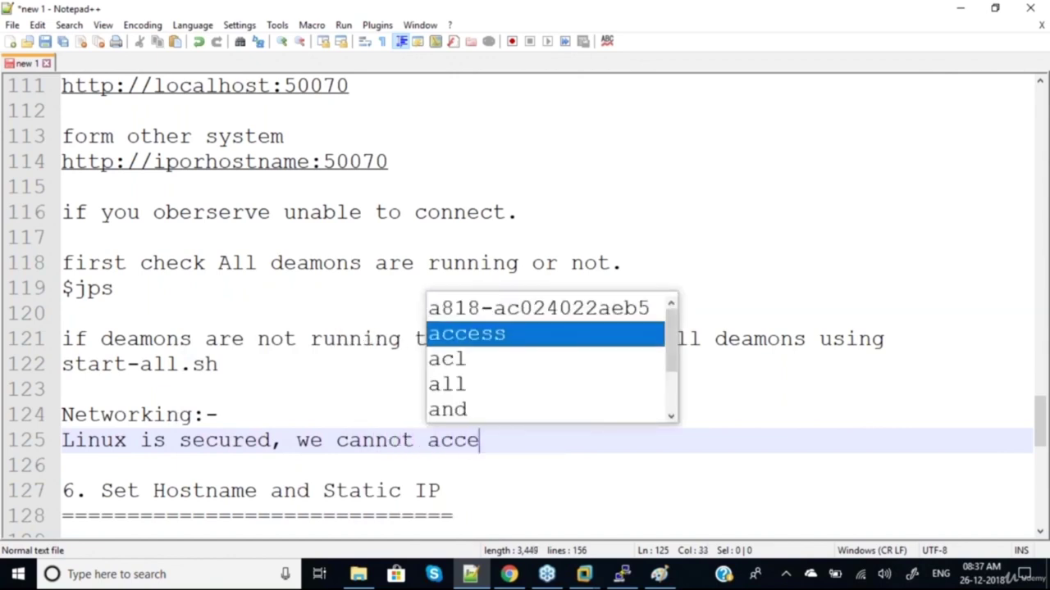
type("ss ")
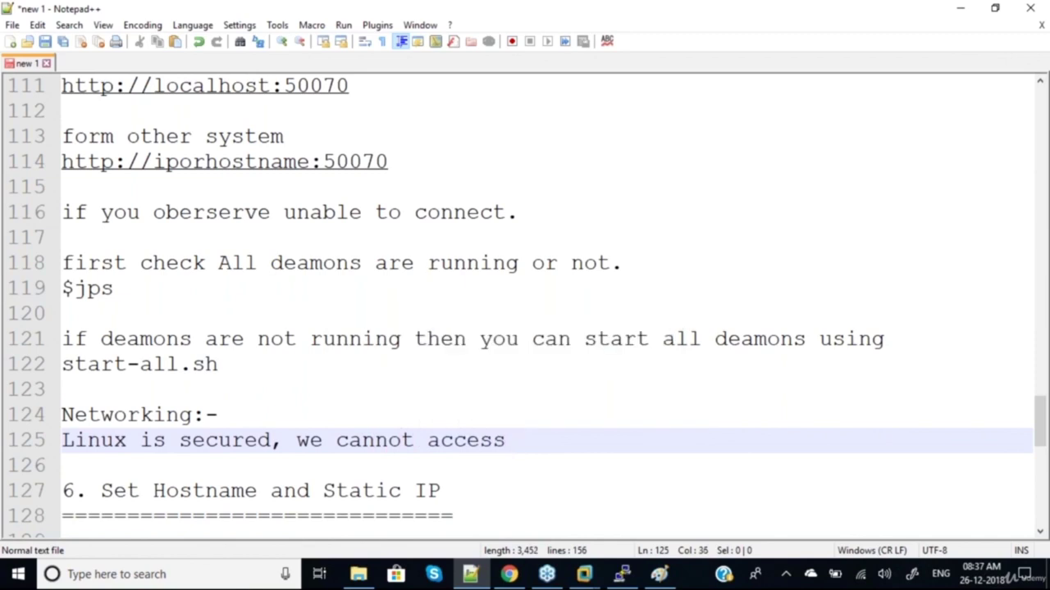
type("direc")
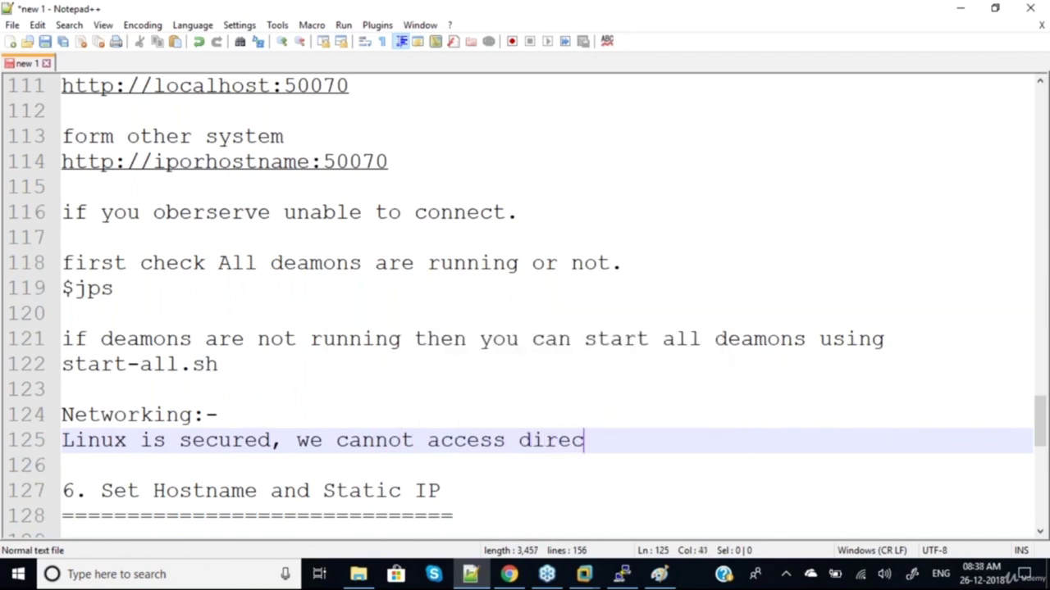
type("tly.")
key("Return")
key("Return")
Add 'we have to enable port number to access or we stop firewalls.' and select its key phrases.
type("we have")
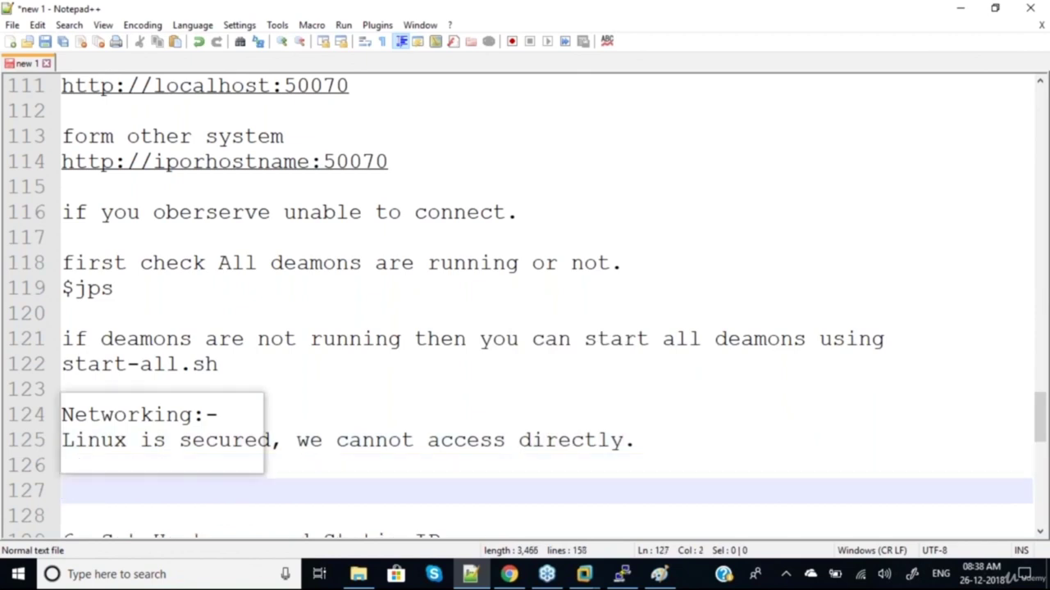
type(" to e")
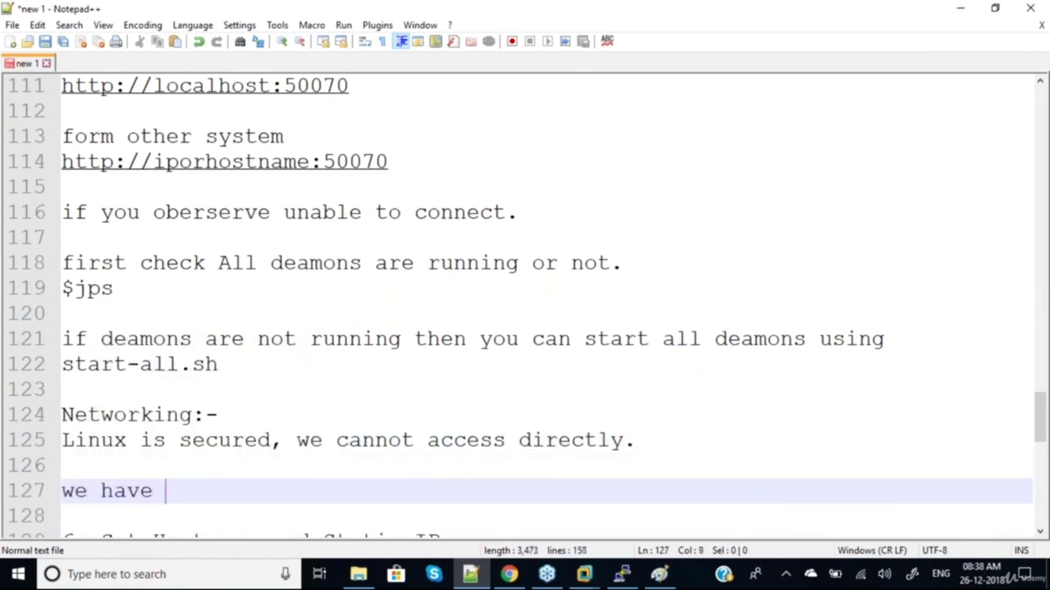
type("na")
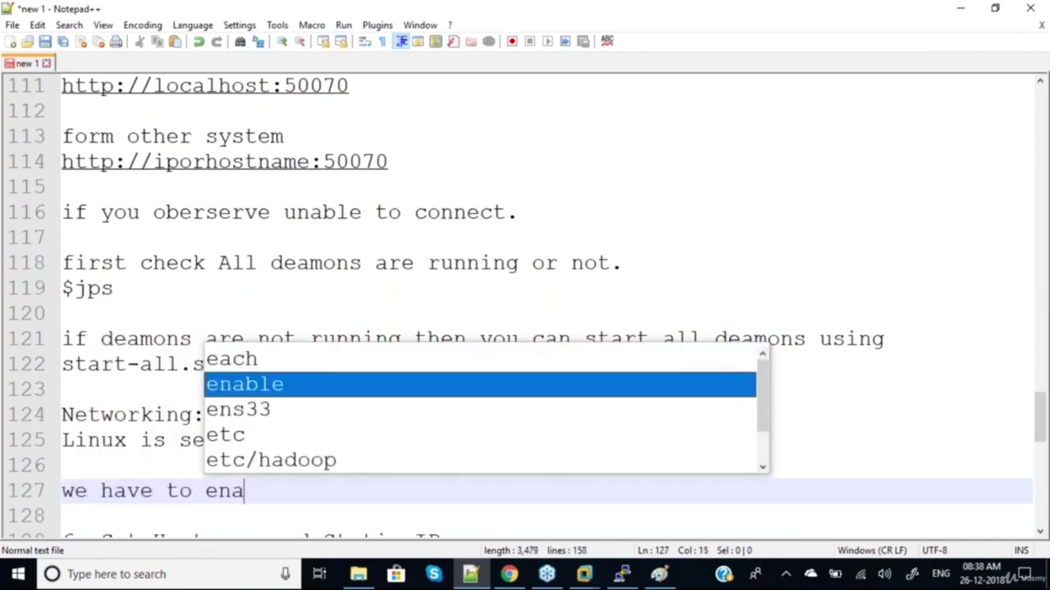
type("ble p")
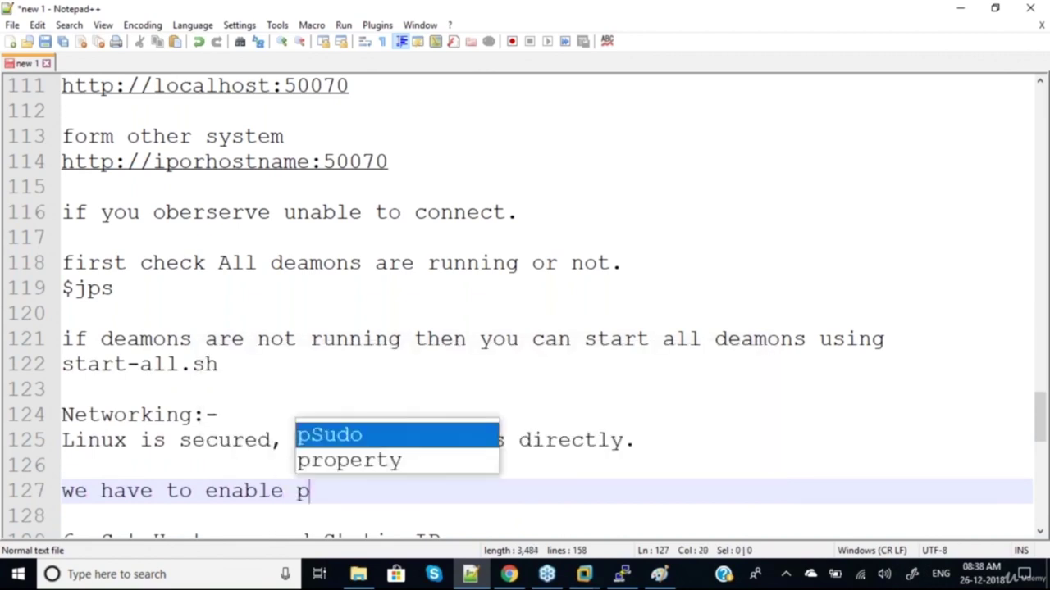
type("ort number")
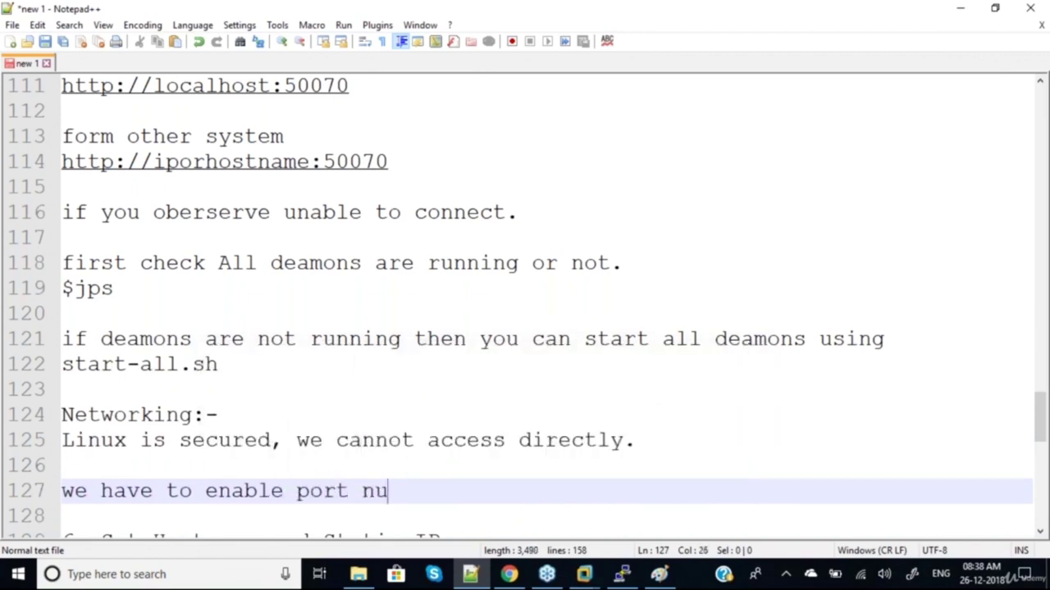
type("to ")
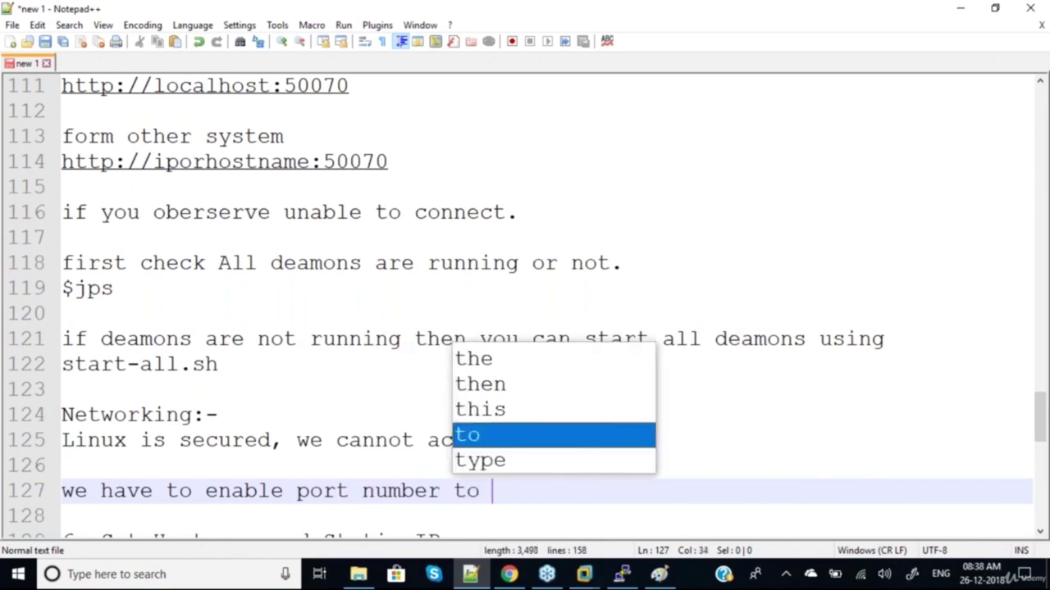
type("access")
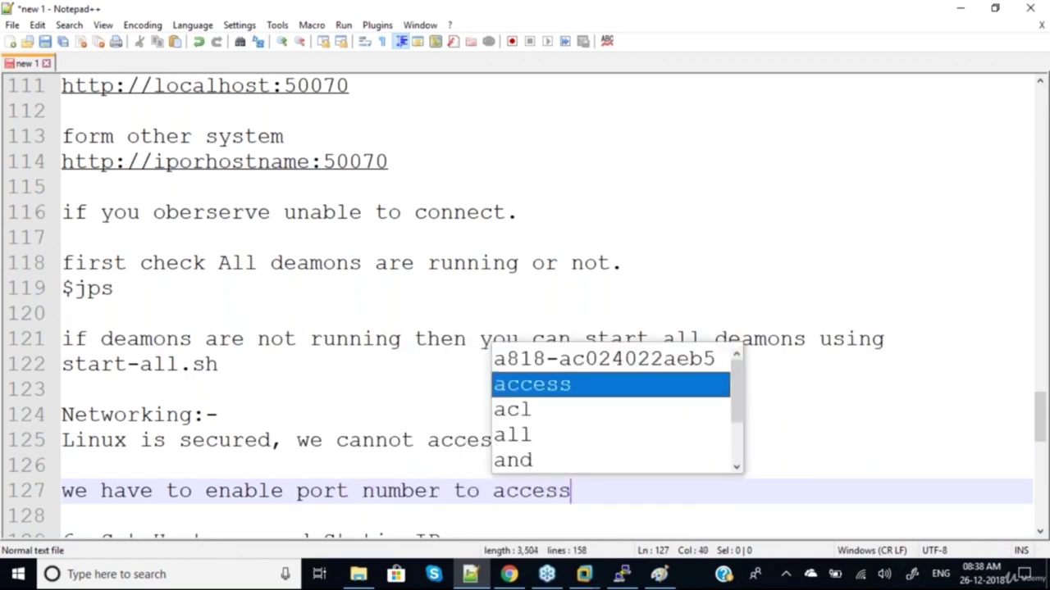
type(" or we ")
type("stop f")
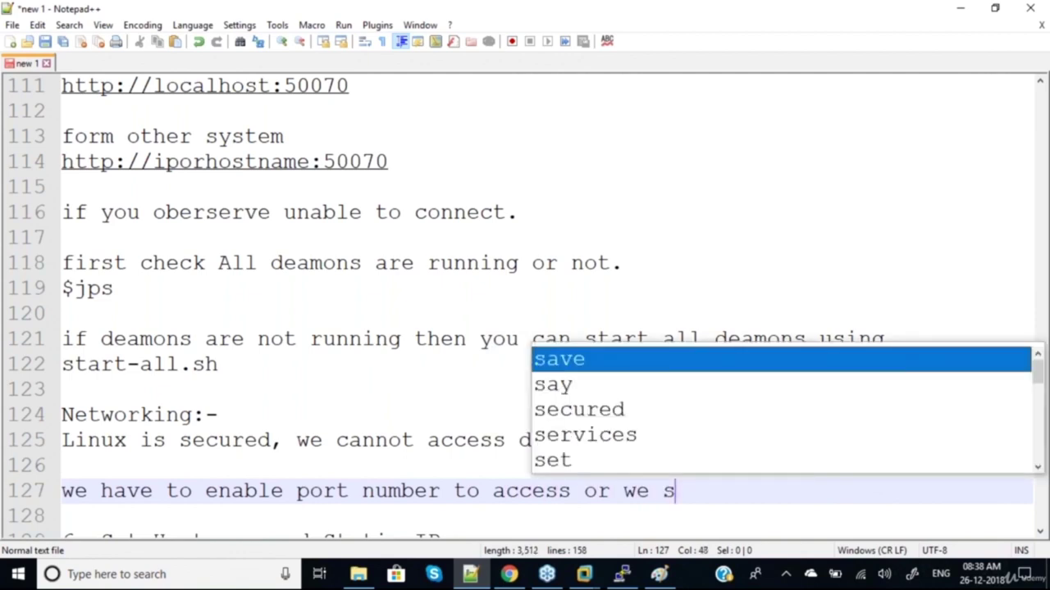
type("i")
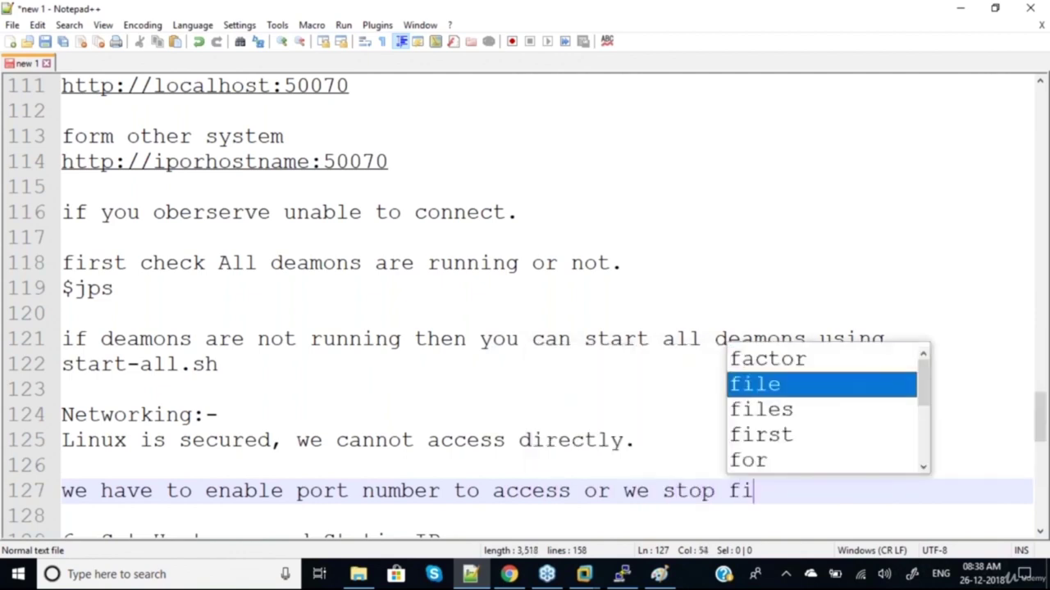
type("rewalls.")
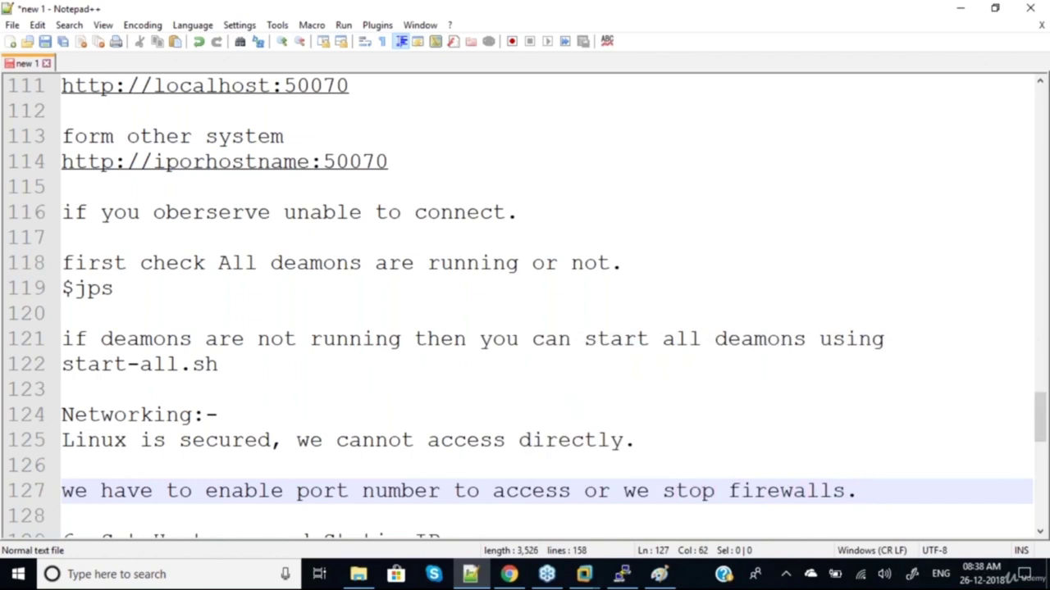
left_click(731, 491)
left_click_drag(730, 490, 845, 490)
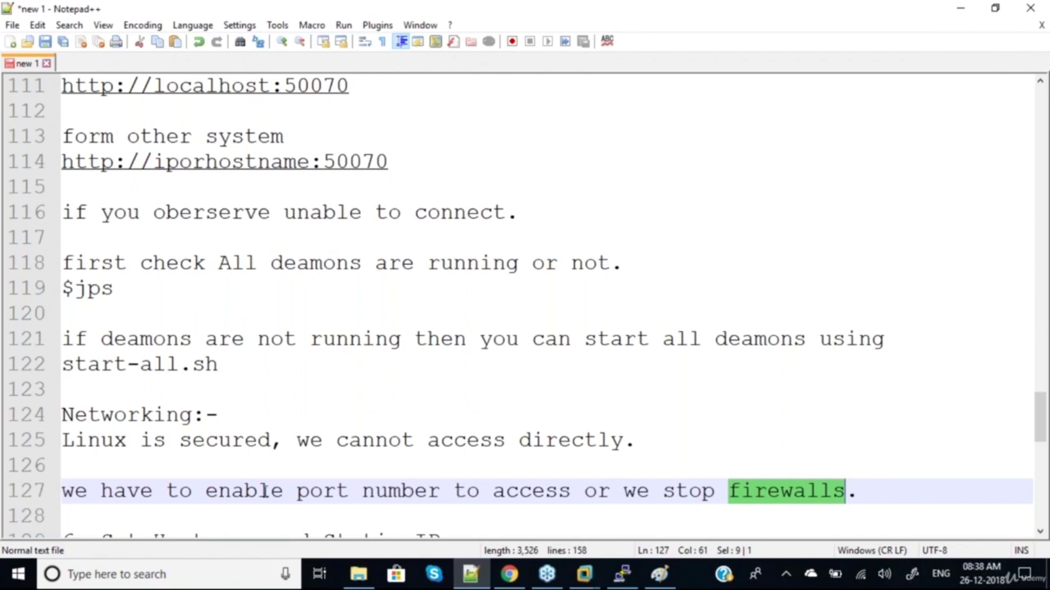
left_click(216, 492)
left_click_drag(217, 492, 427, 492)
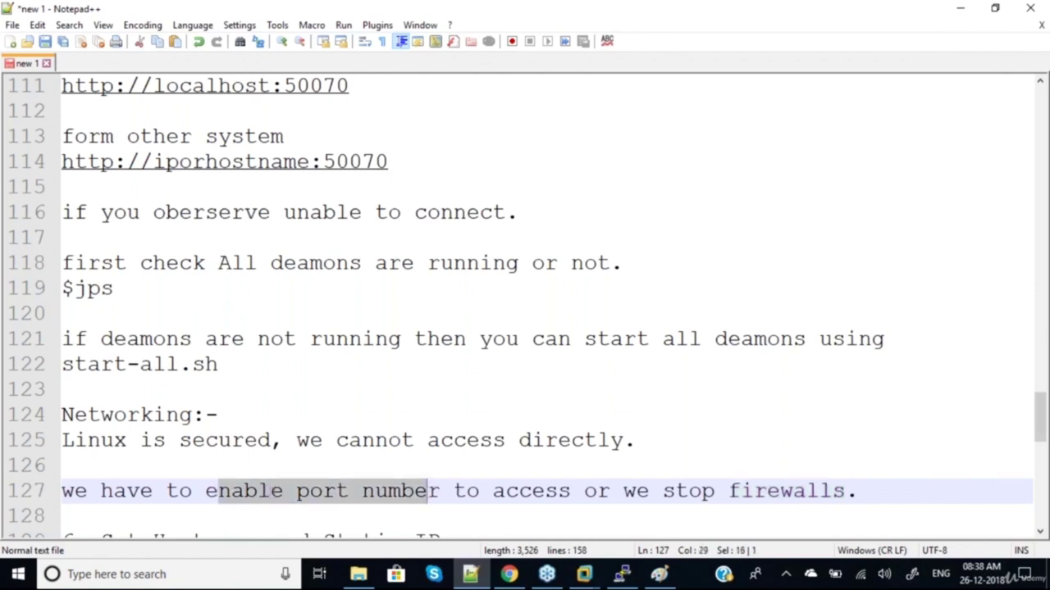
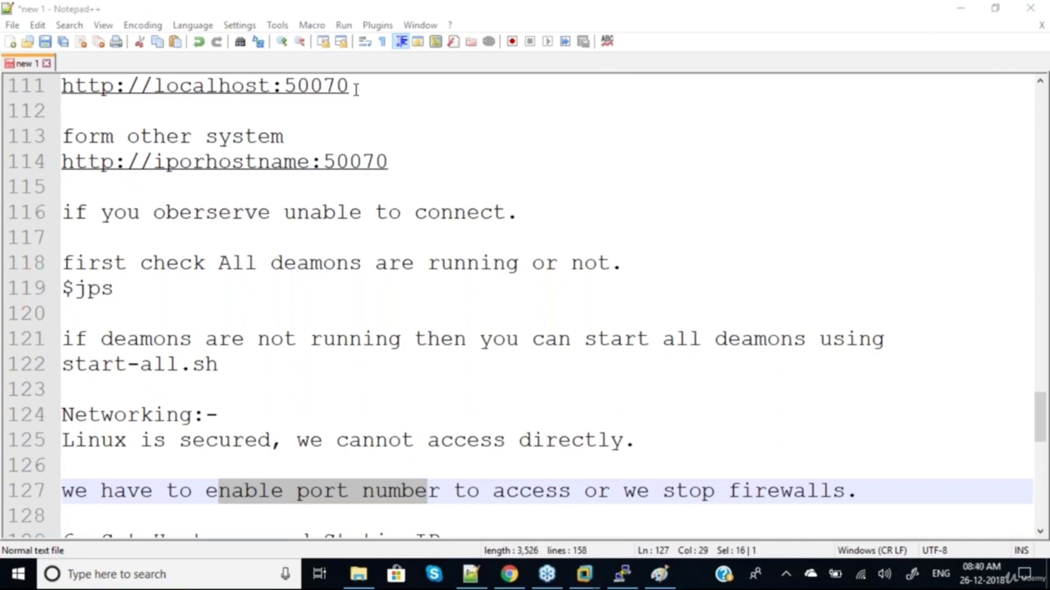
Below the firewall note on line 127, add the line 'How to enable port numer in linux?'.
left_click(868, 498)
key("Return")
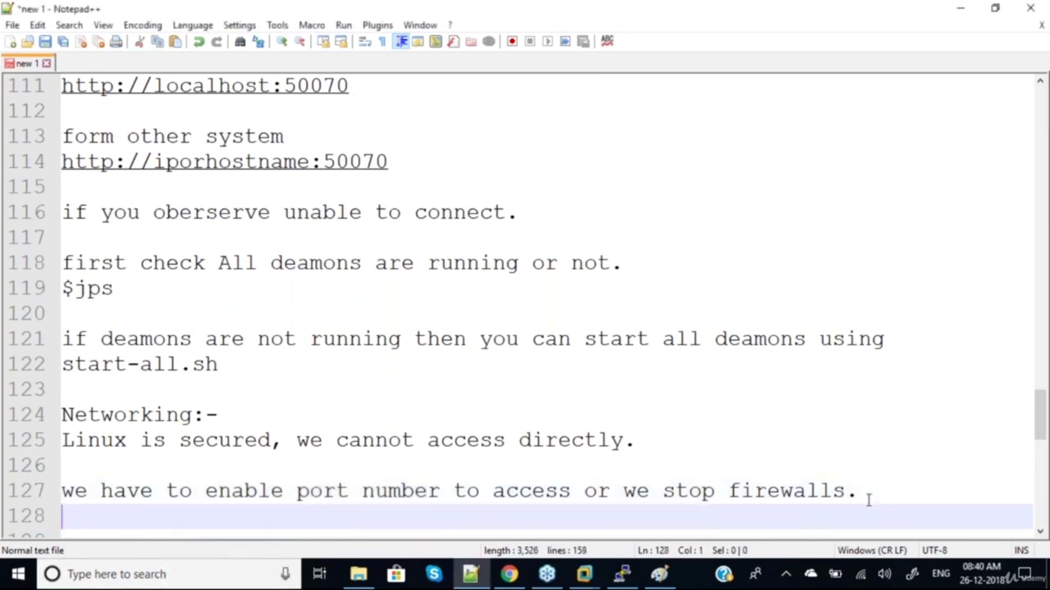
key("Return")
type("How to ")
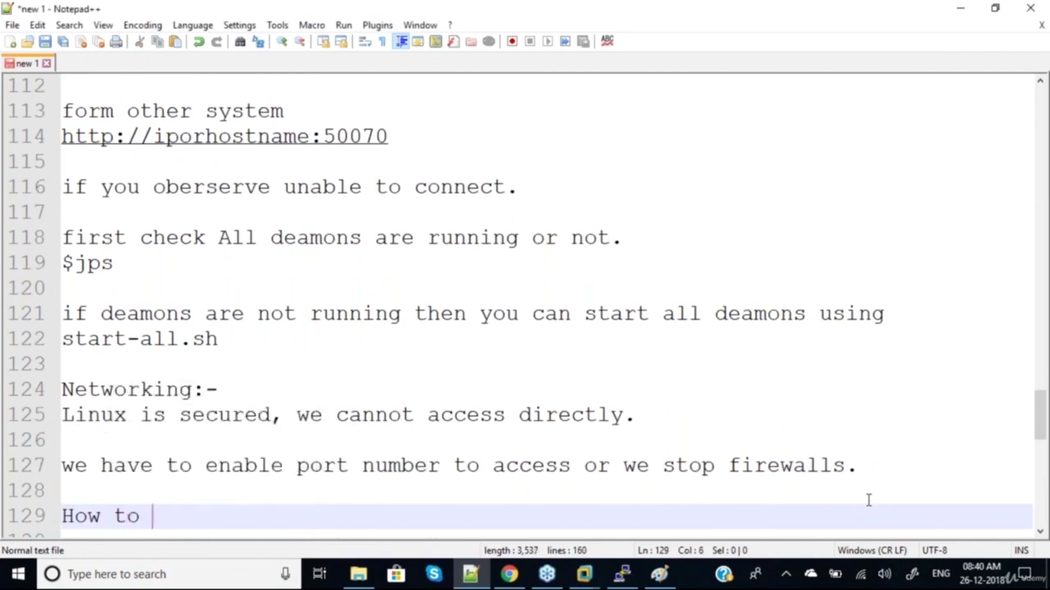
type("enable port numer i")
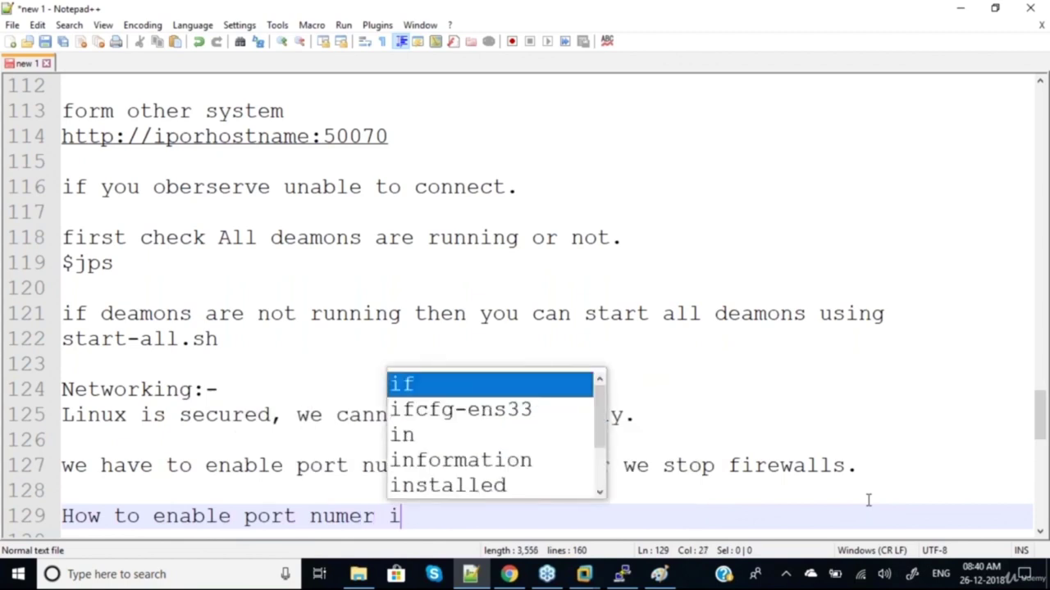
type("n linux?")
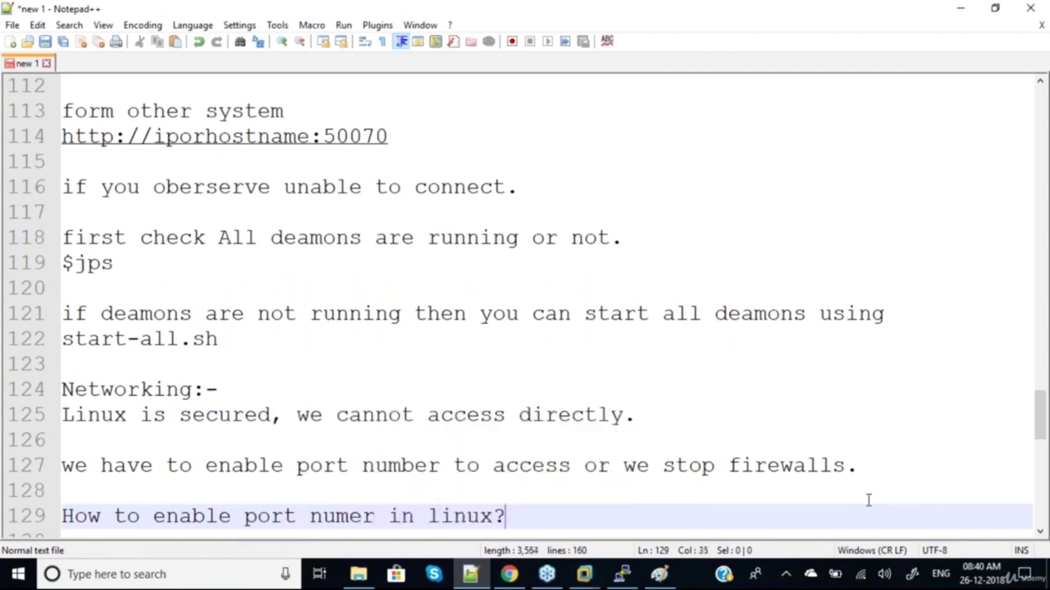
key("Return")
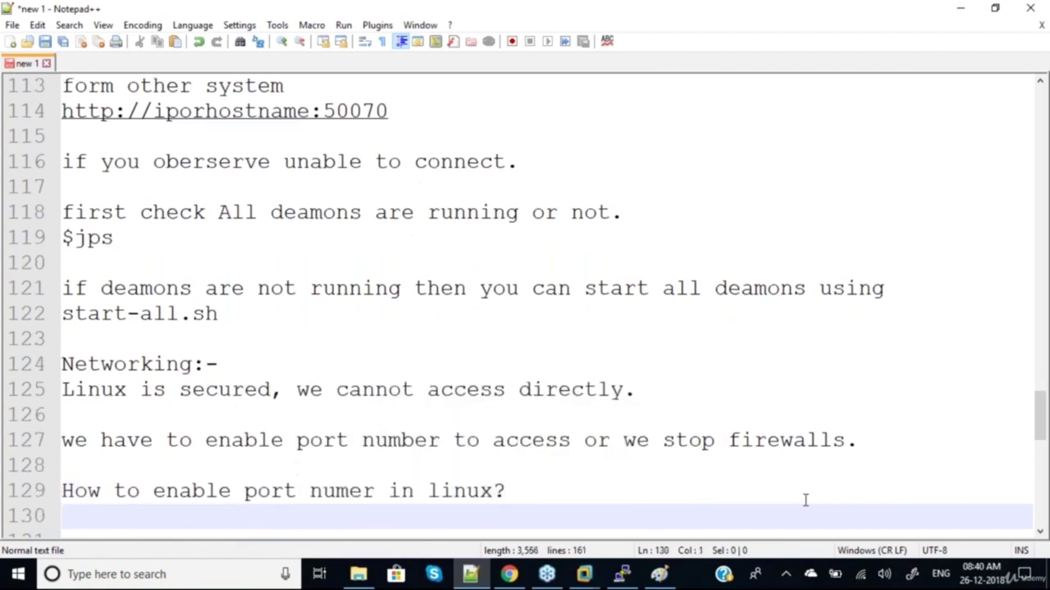
Google 'how to enable port in centos 7' and open the Stack Overflow result.
key("alt+Tab")
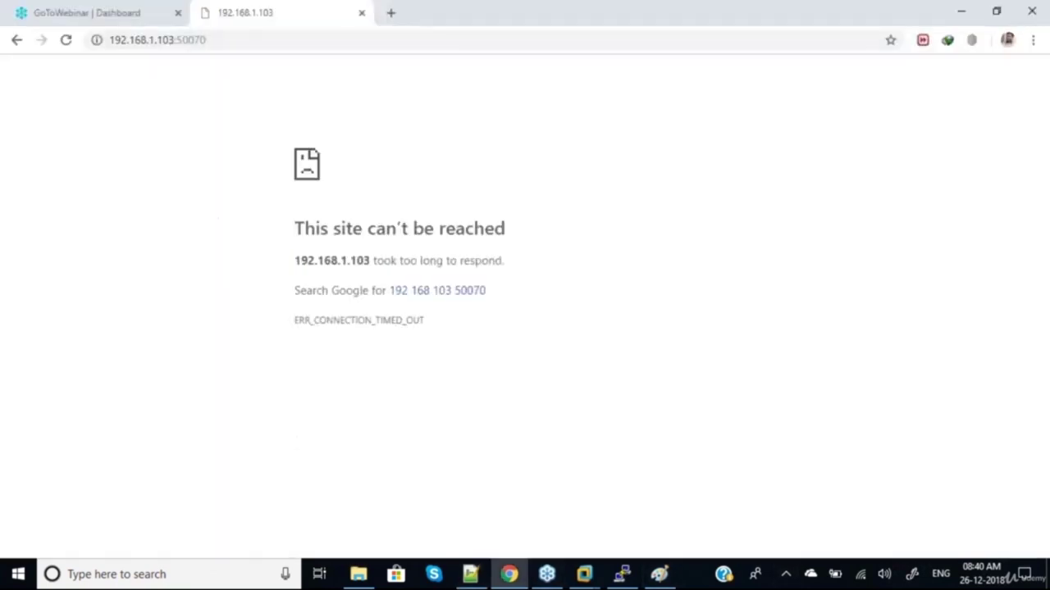
left_click(391, 12)
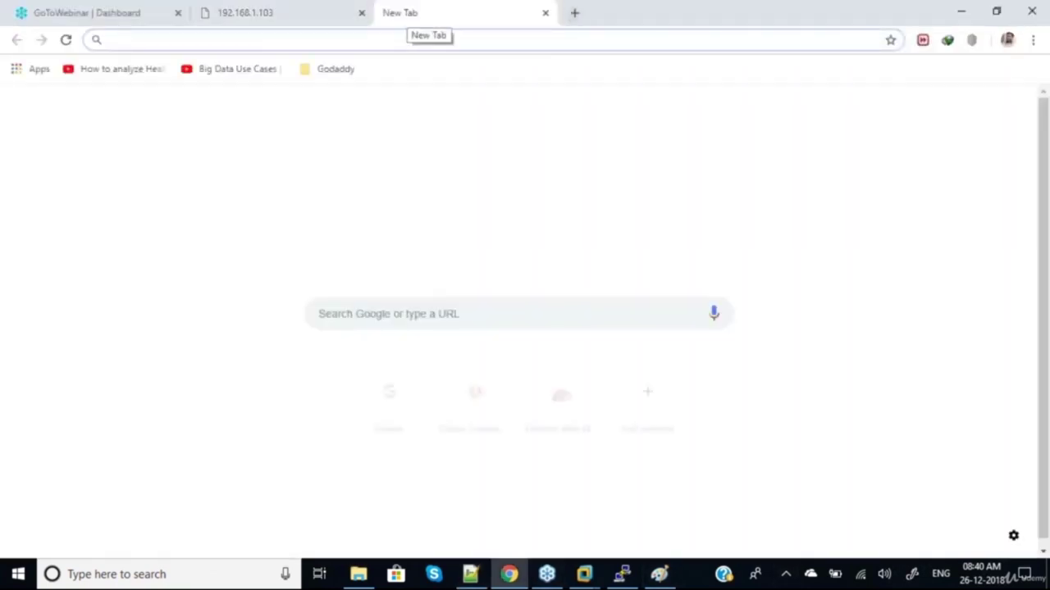
type("g")
key("Return")
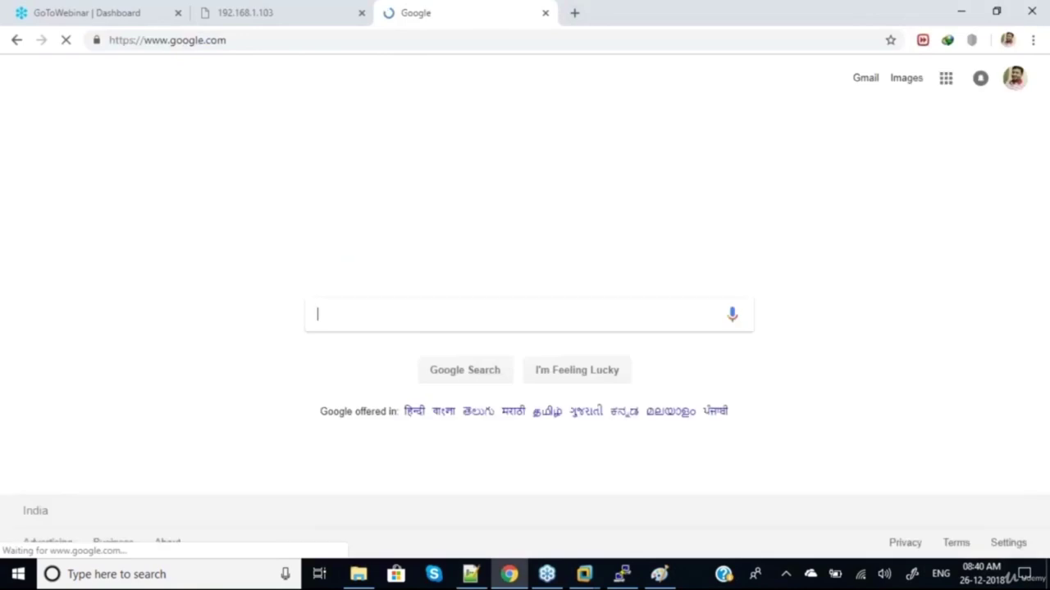
type("ho")
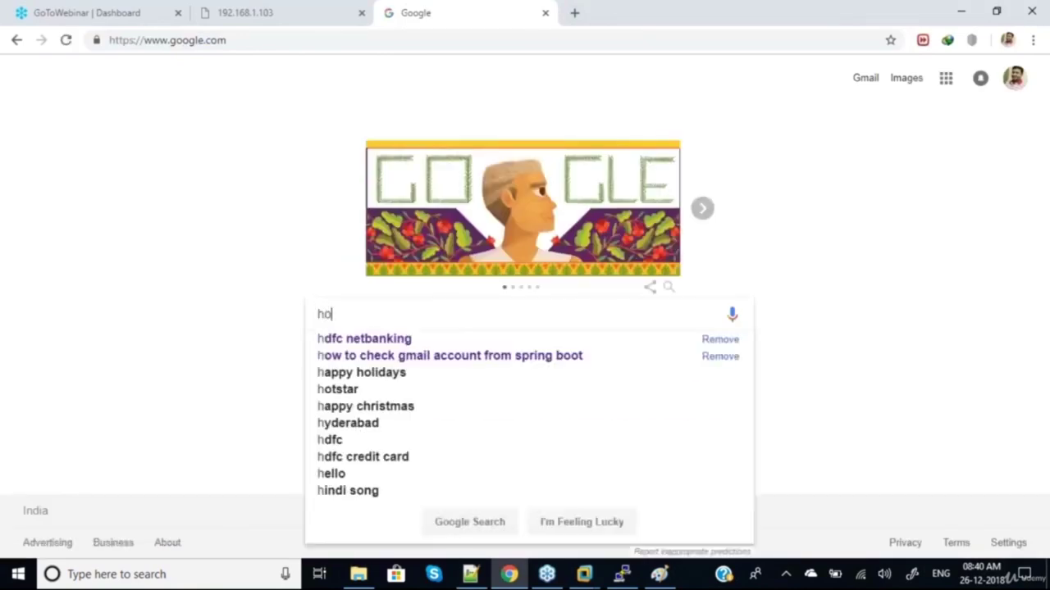
type("w to ena")
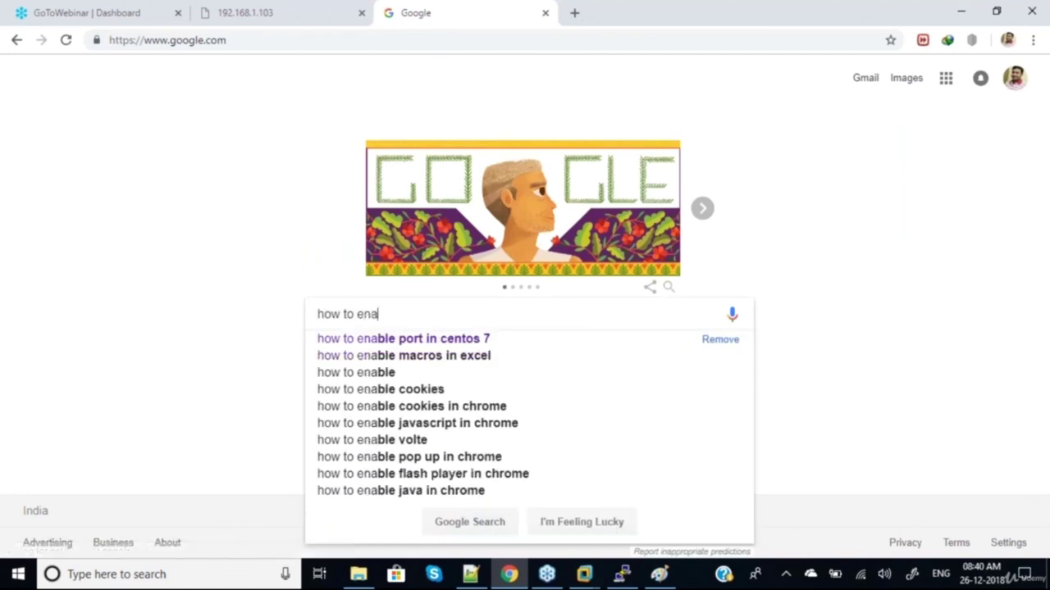
key("Down")
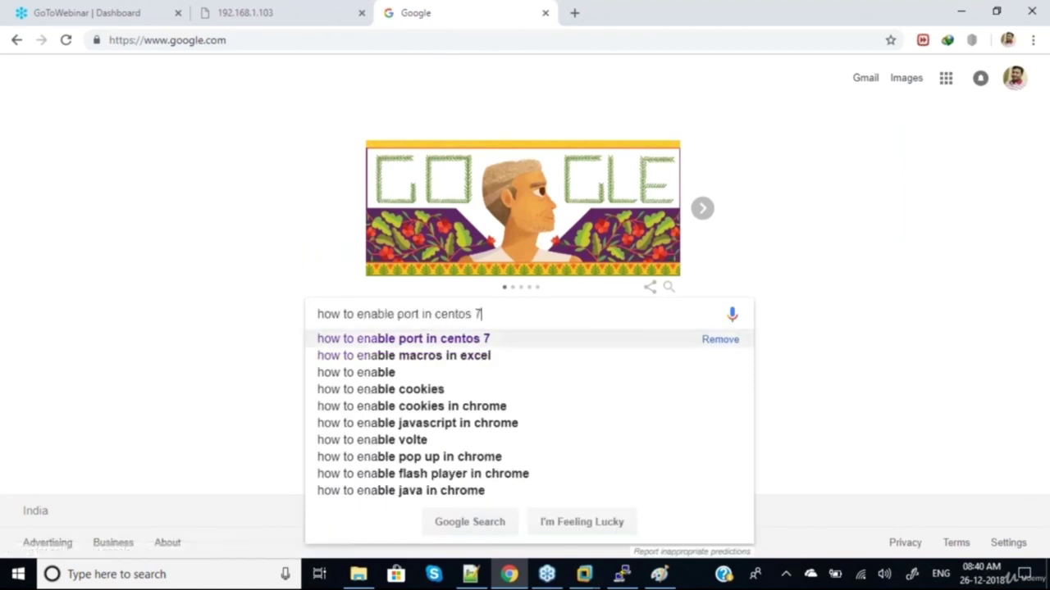
key("Return")
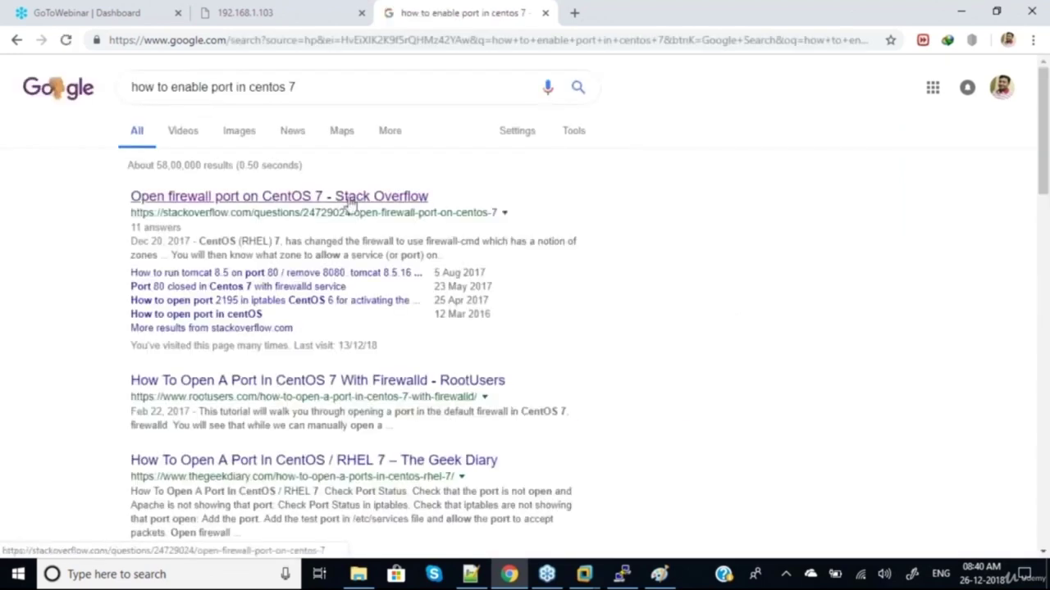
left_click(348, 204)
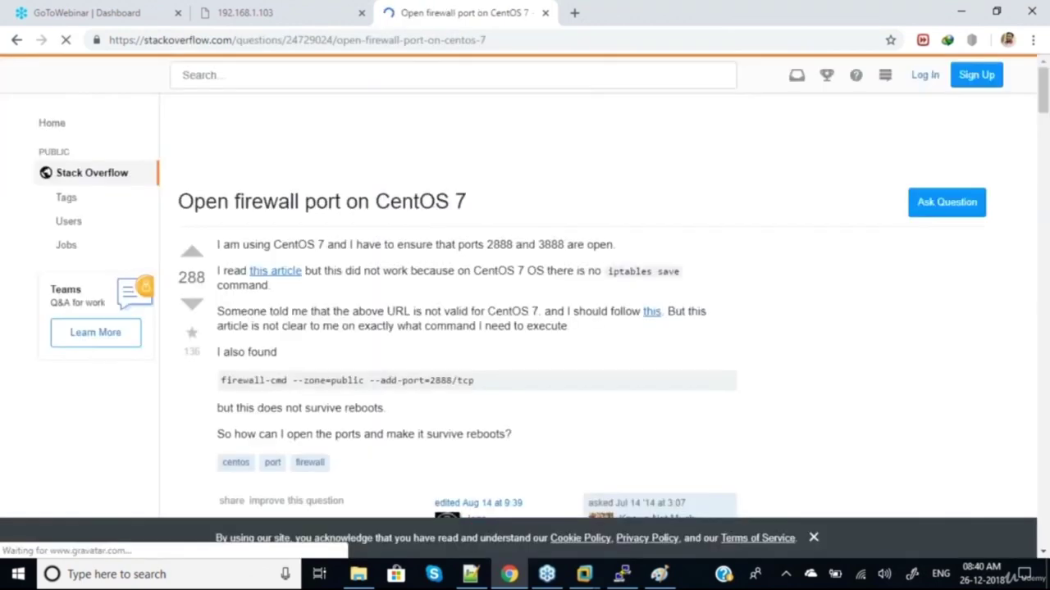
Copy 'firewall-cmd --zone=public --add-port=2888/tcp --permanent' from the answer into line 130 of the notes.
scroll(525, 303, "down", 2)
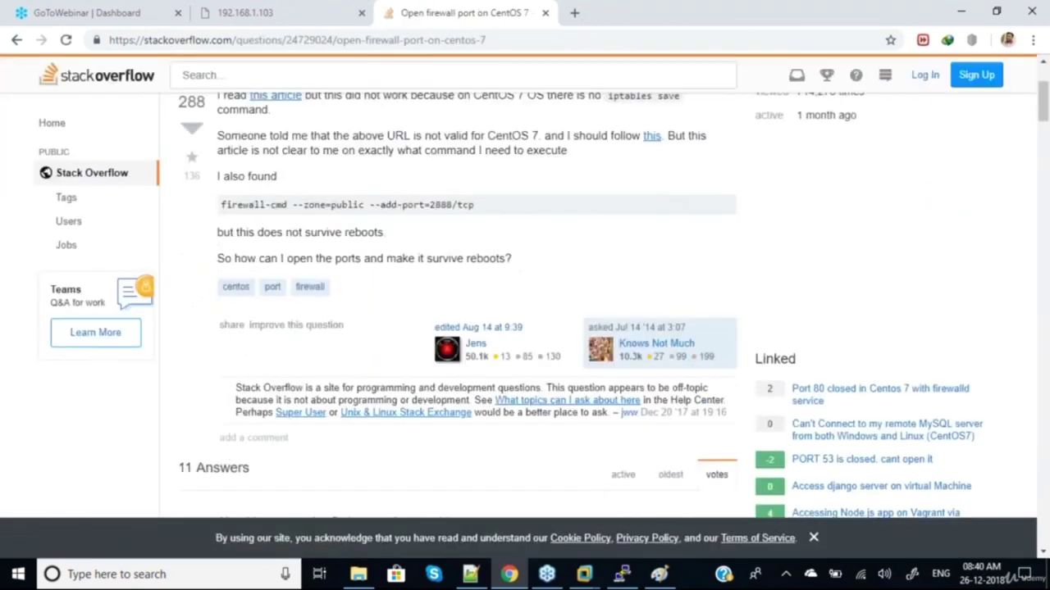
scroll(738, 215, "down", 3)
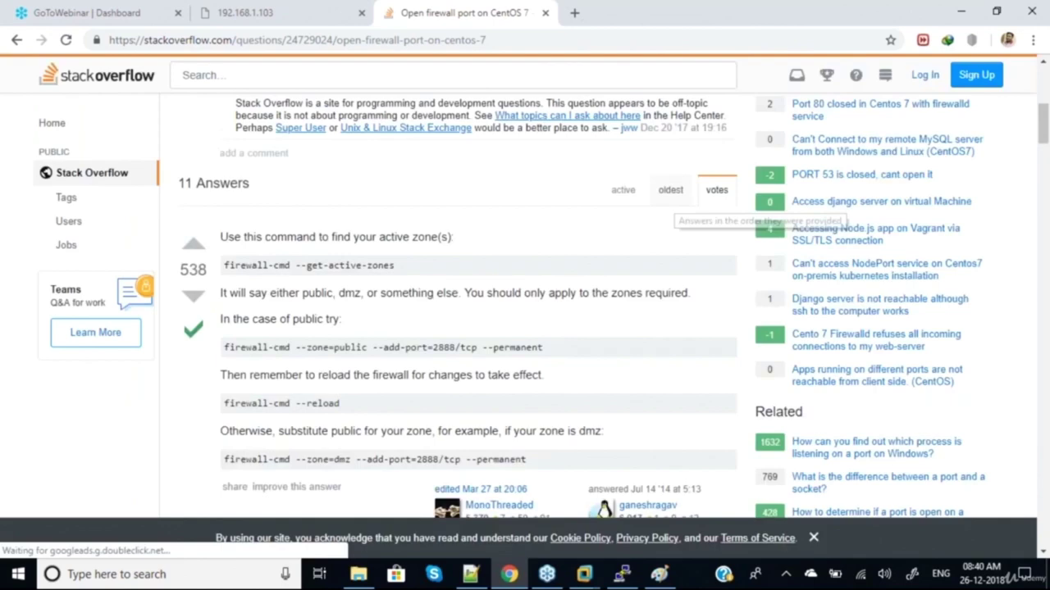
scroll(738, 215, "down", 1)
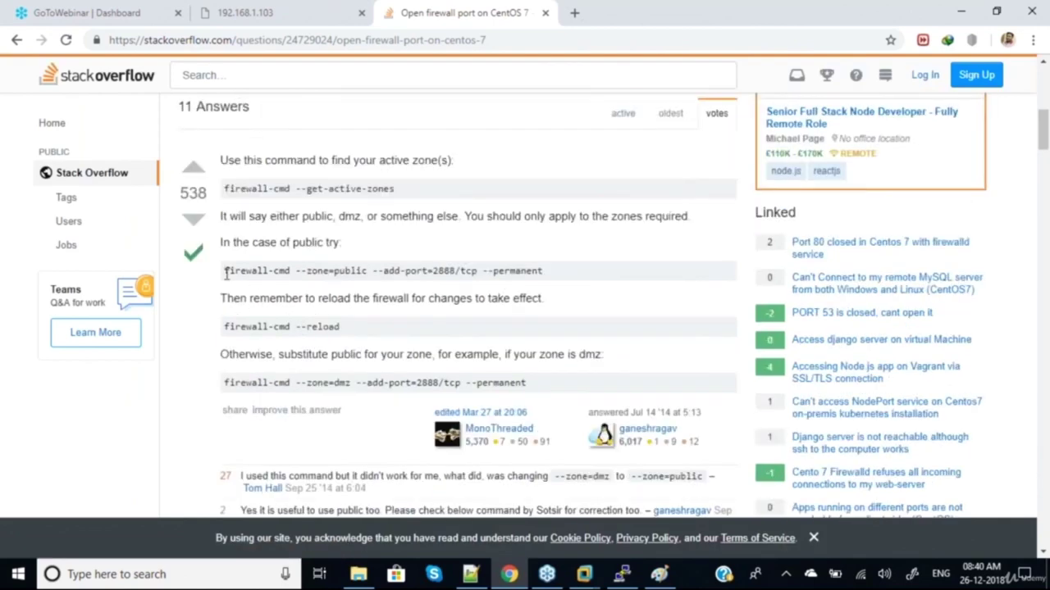
left_click_drag(225, 271, 541, 270)
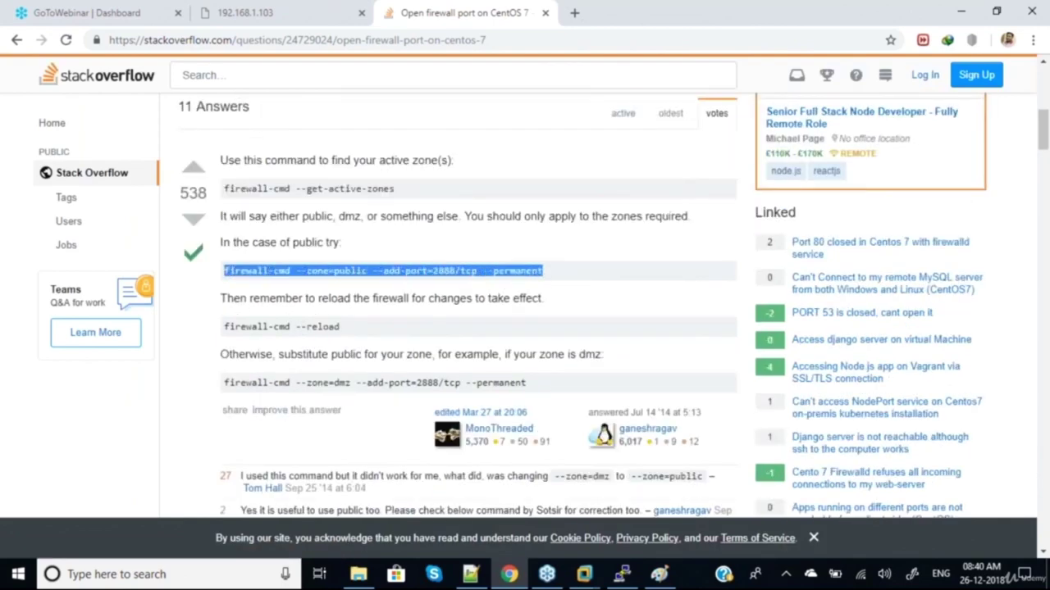
right_click(536, 272)
left_click(570, 279)
key("alt+Tab")
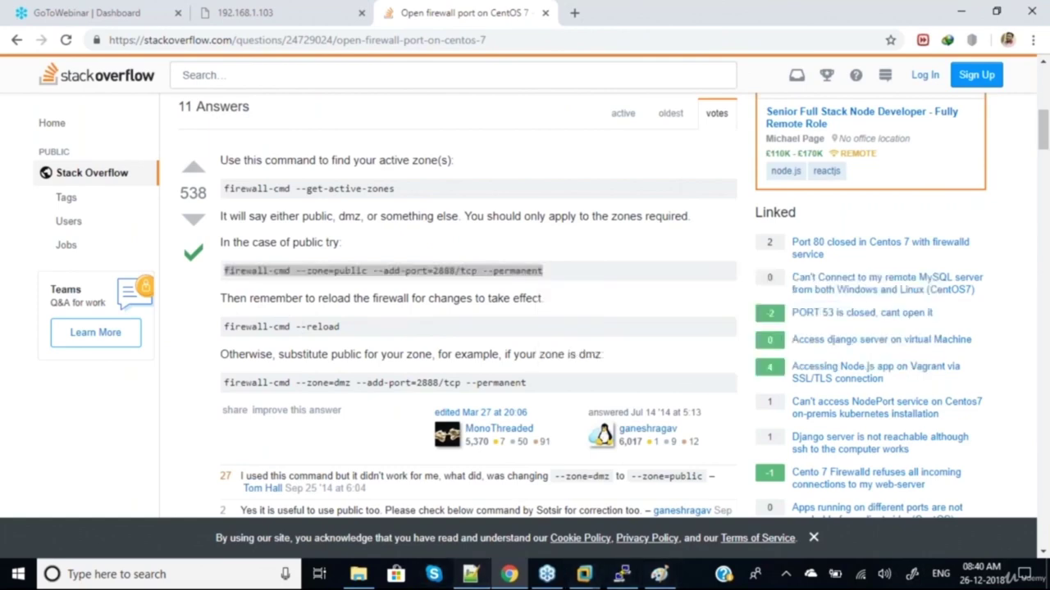
key("ctrl+v")
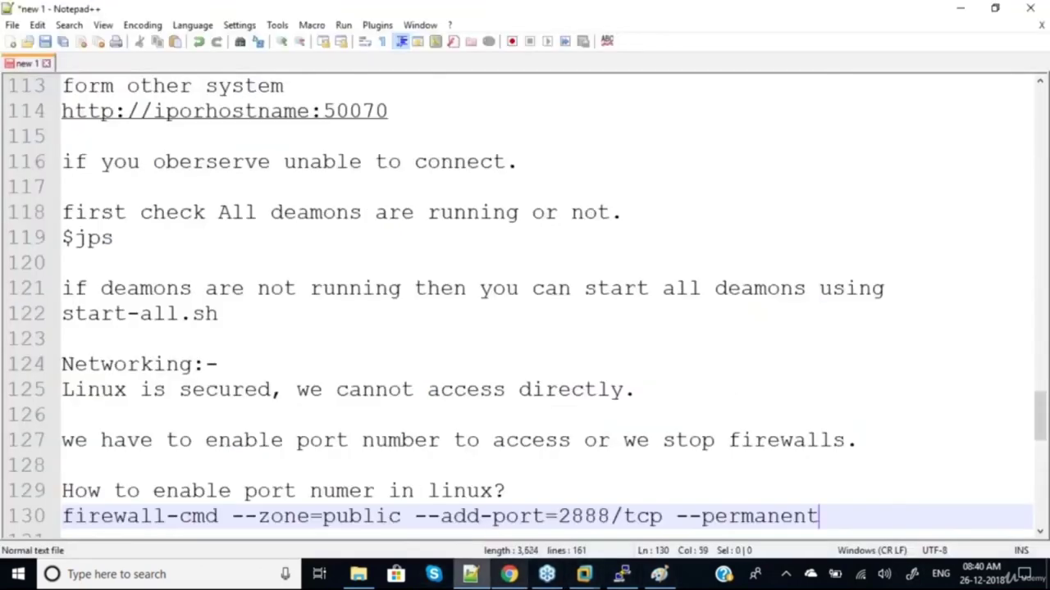
Copy 'firewall-cmd --reload' from the browser onto line 131 of the notes.
key("alt+Tab")
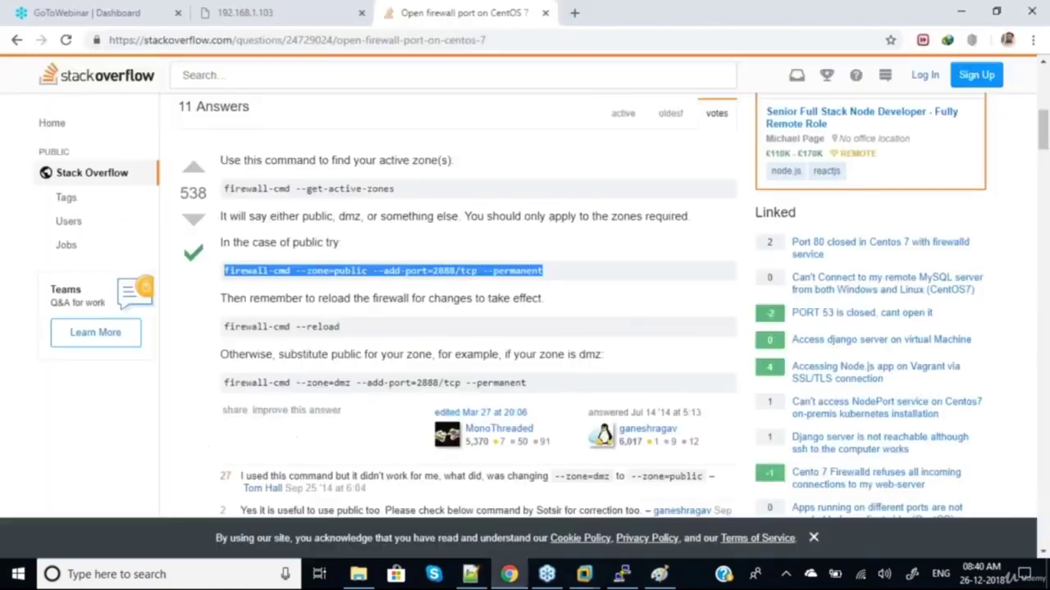
left_click_drag(225, 326, 339, 327)
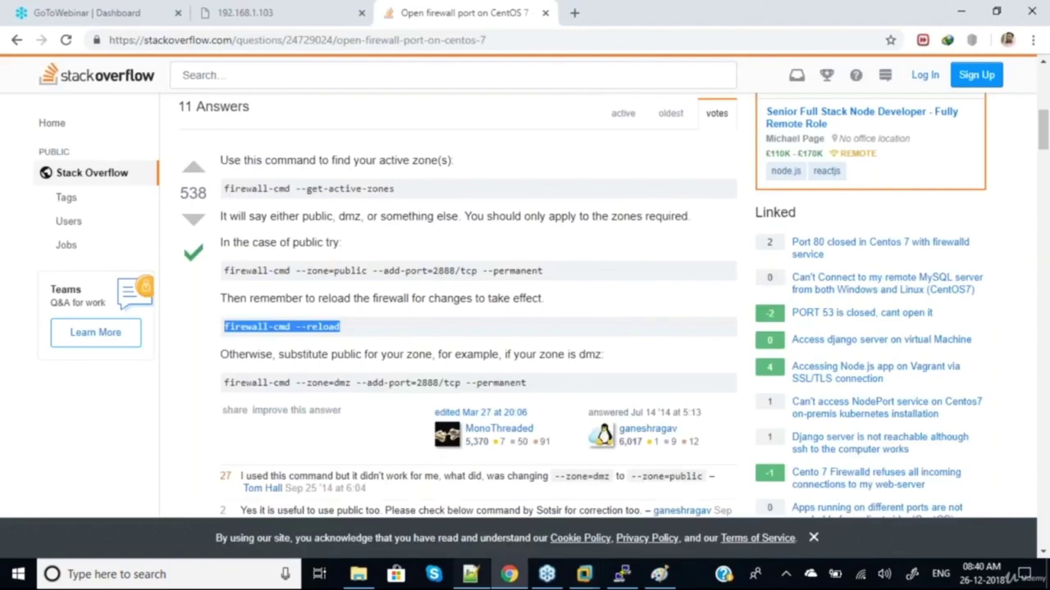
key("alt+Tab")
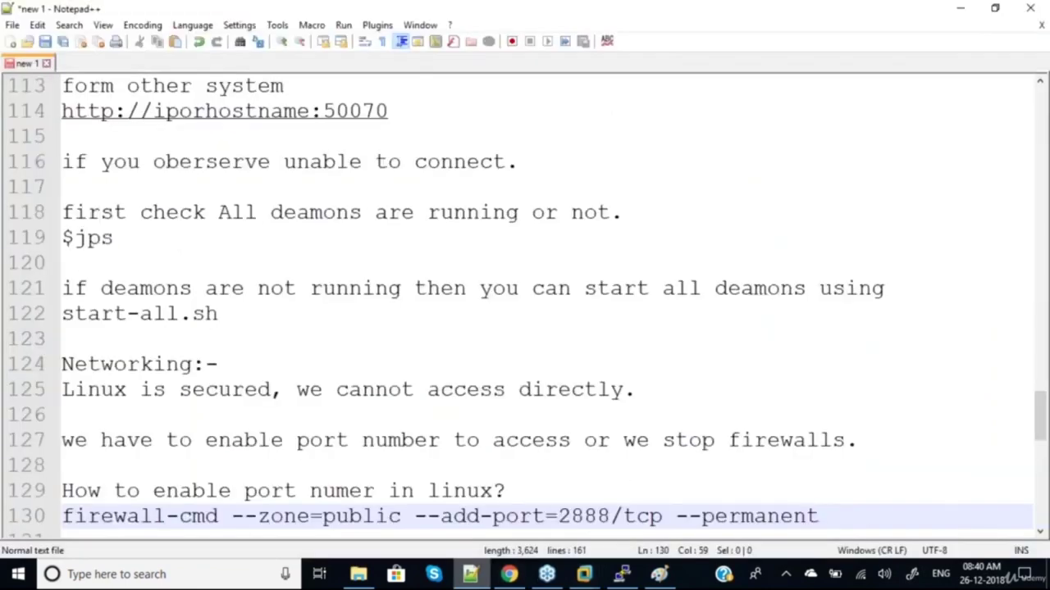
key("Return")
key("ctrl+v")
Change the port on line 130 from 2888 to 50070 and add blank lines below.
scroll(769, 512, "down", 1)
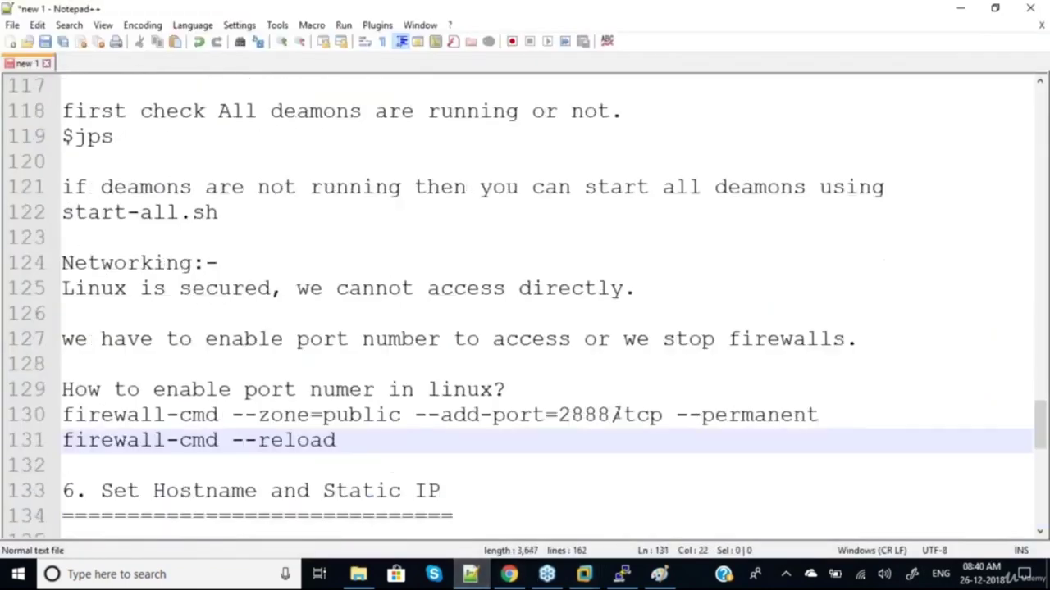
left_click(608, 415)
key("BackSpace")
key("BackSpace")
key("BackSpace")
key("BackSpace")
type("50070")
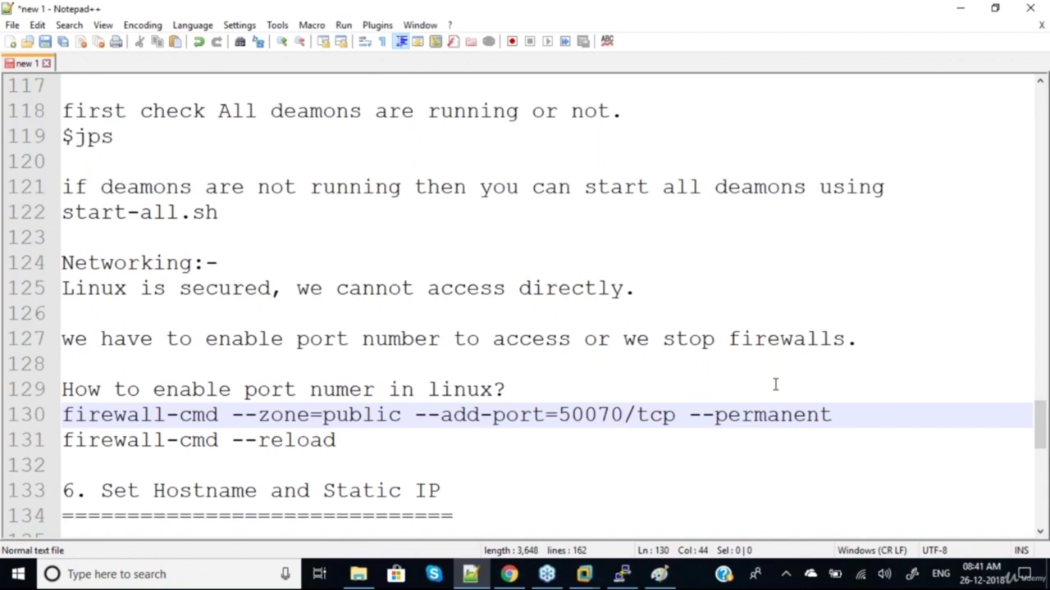
left_click(373, 440)
key("Return")
key("Return")
Type 'AWS -- Security Group: secgrp1' with 'we enable required port number' on the next line.
type("AWS -")
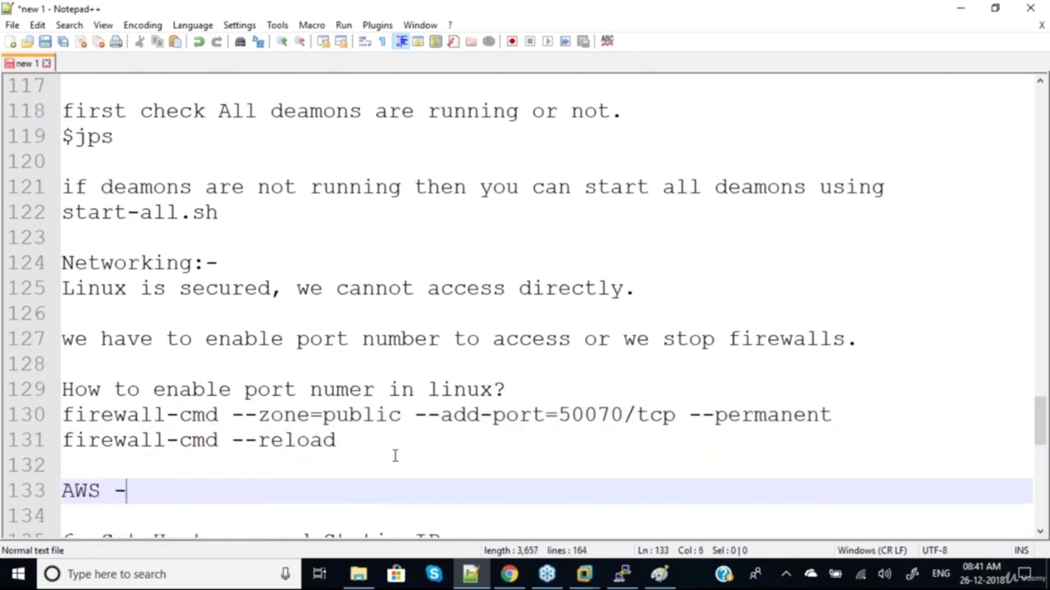
type("- Se")
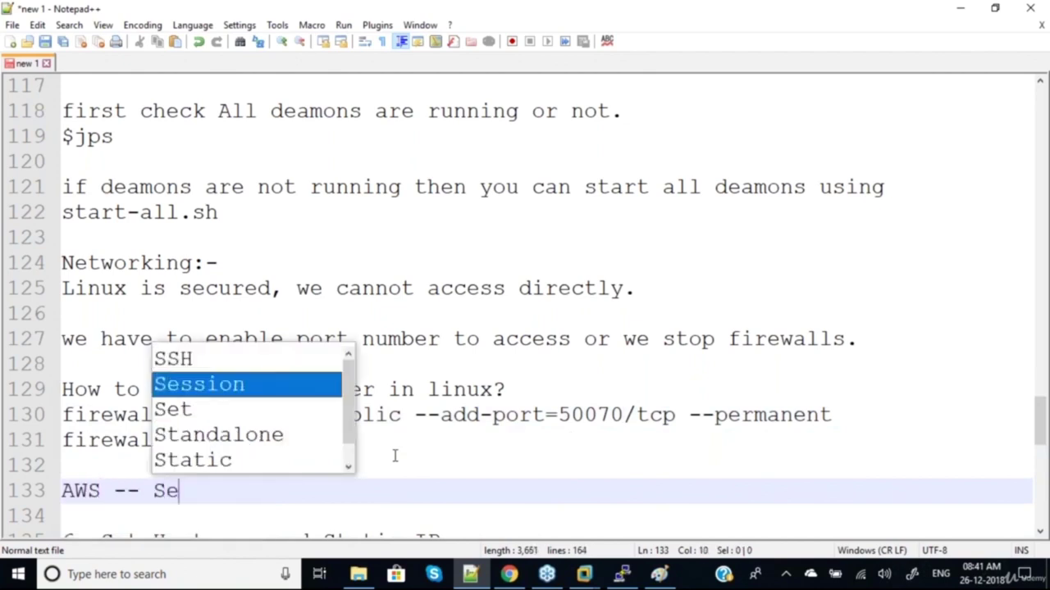
type("curity ")
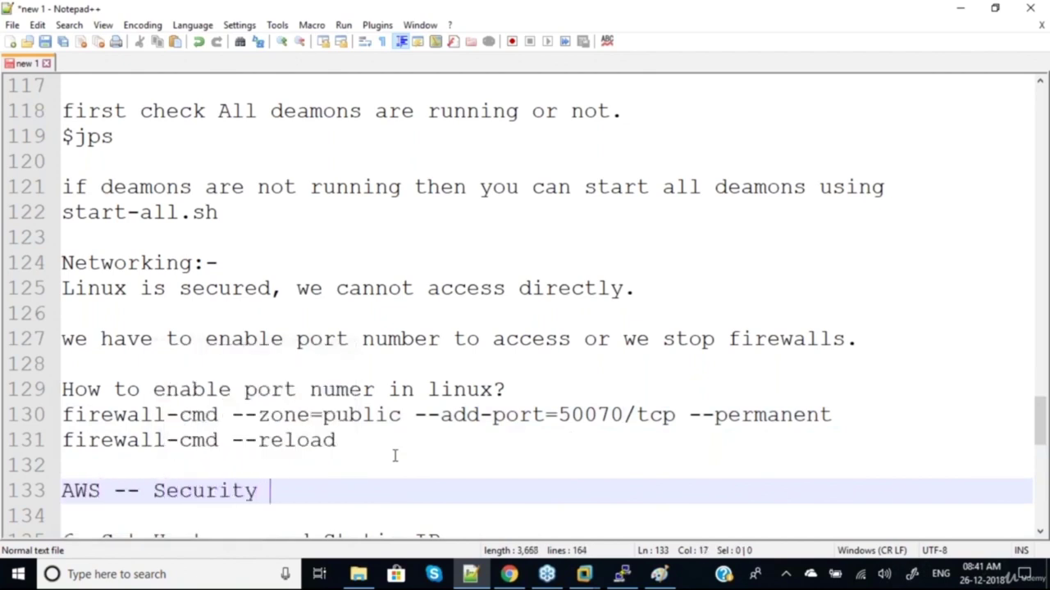
type("Group: ")
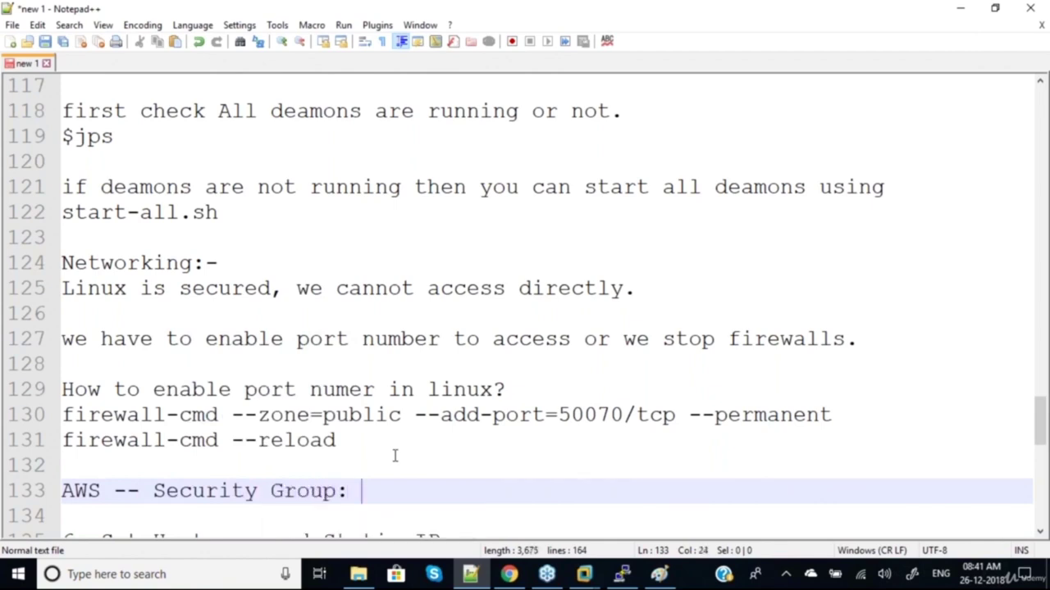
type("secgrp1")
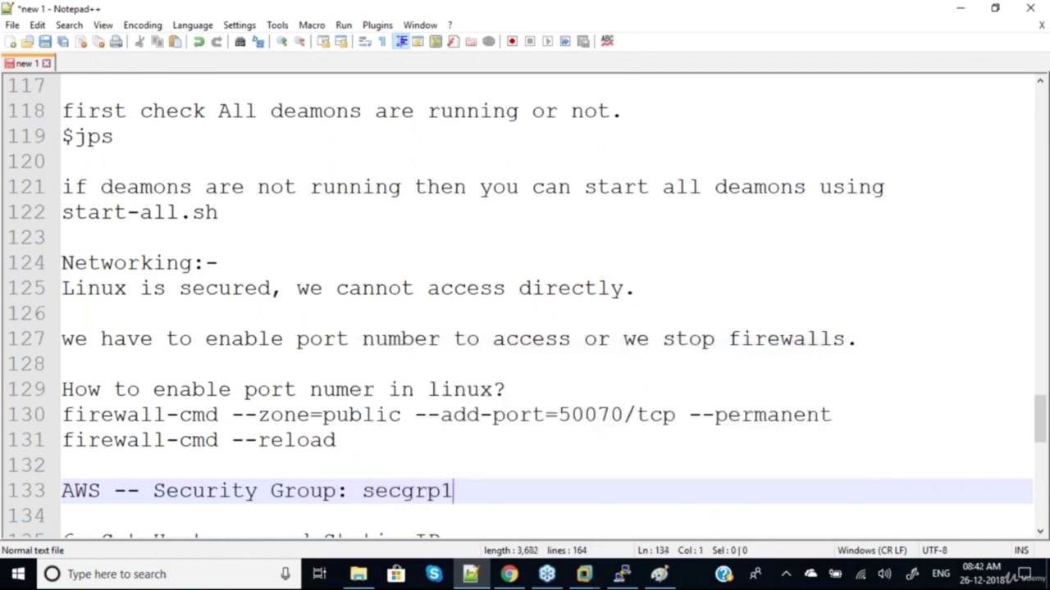
key("Return")
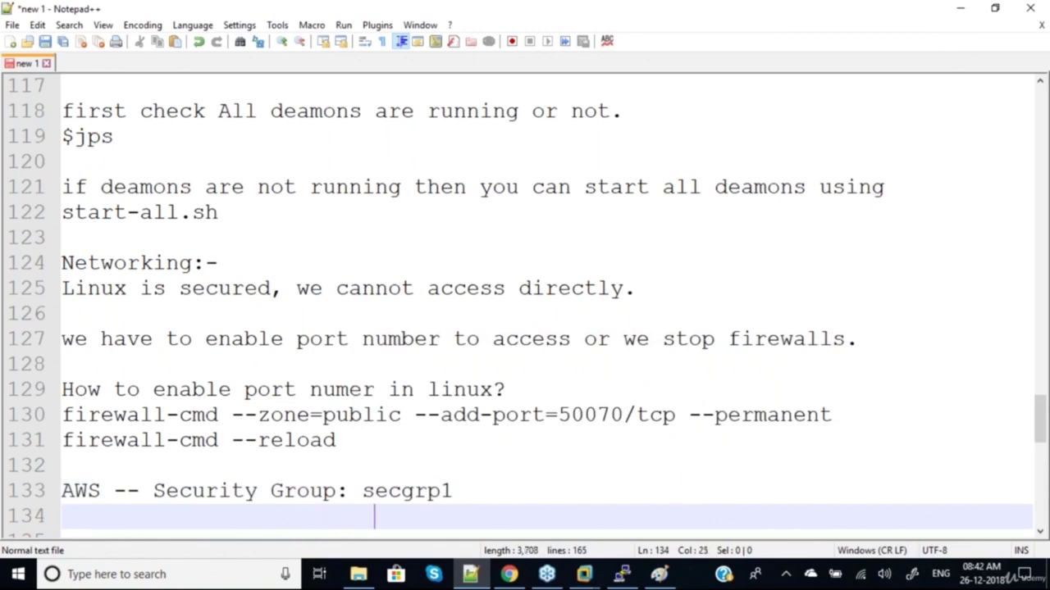
type("we enable")
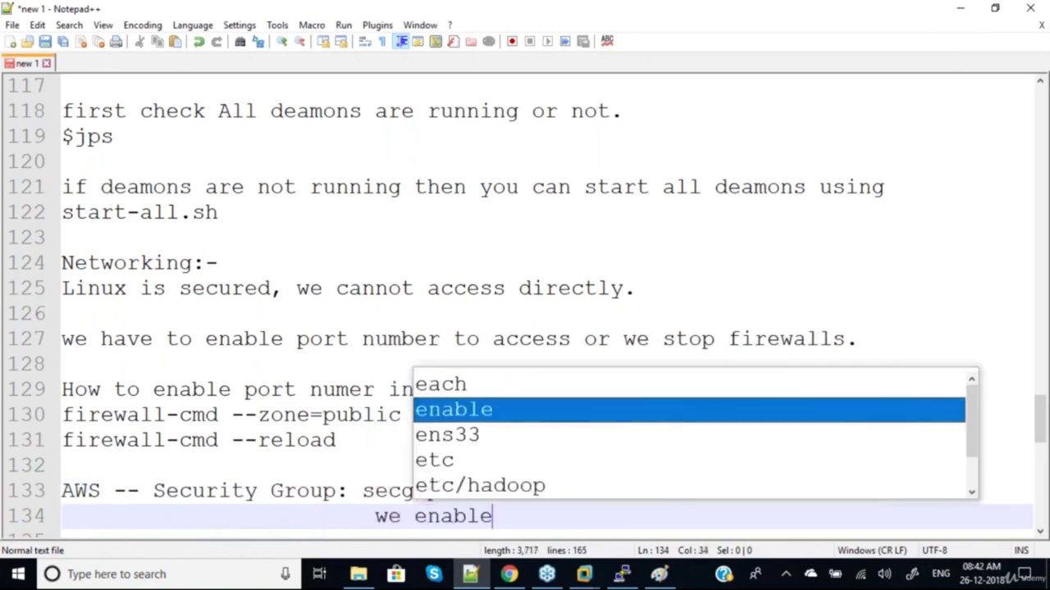
type(" all")
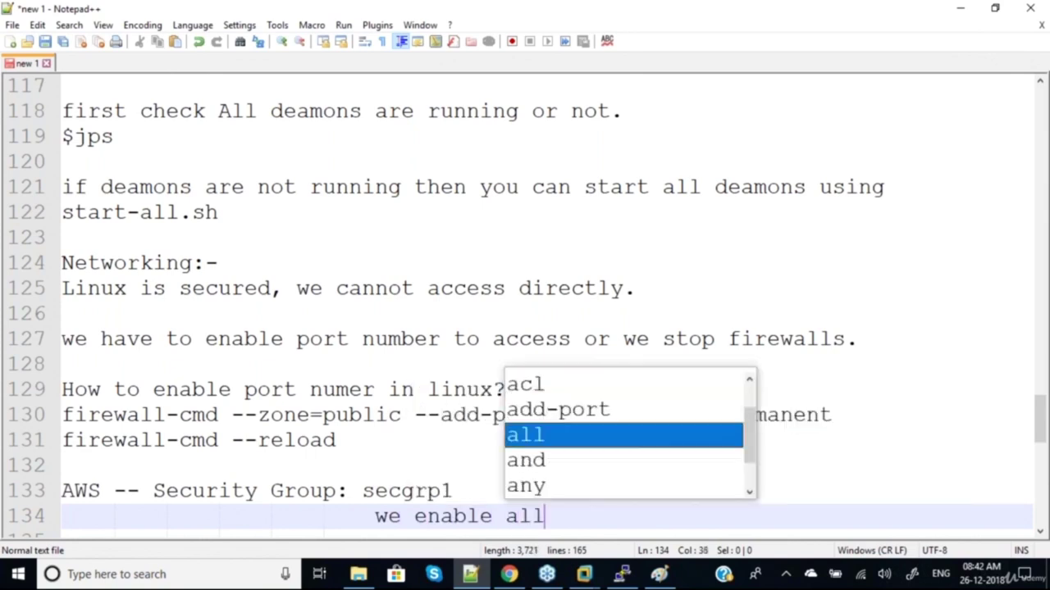
key("BackSpace")
key("BackSpace")
key("BackSpace")
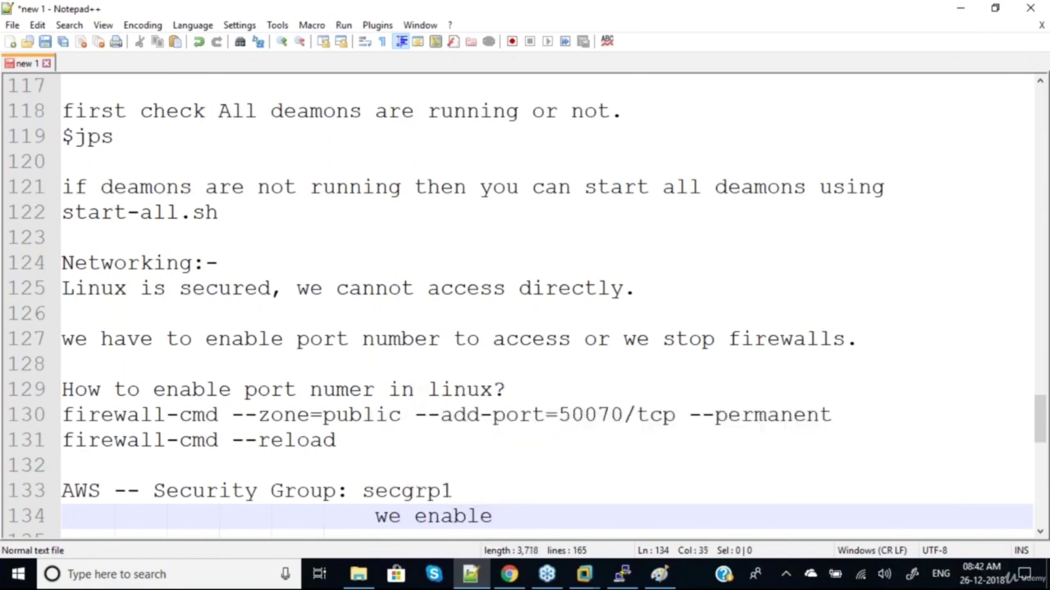
type("required p")
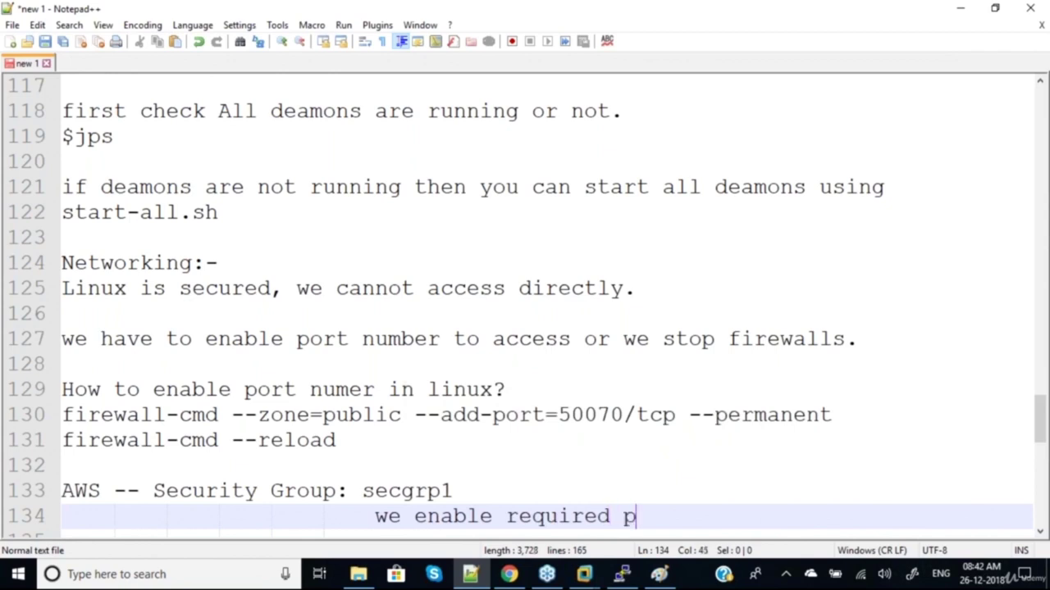
type("ort n")
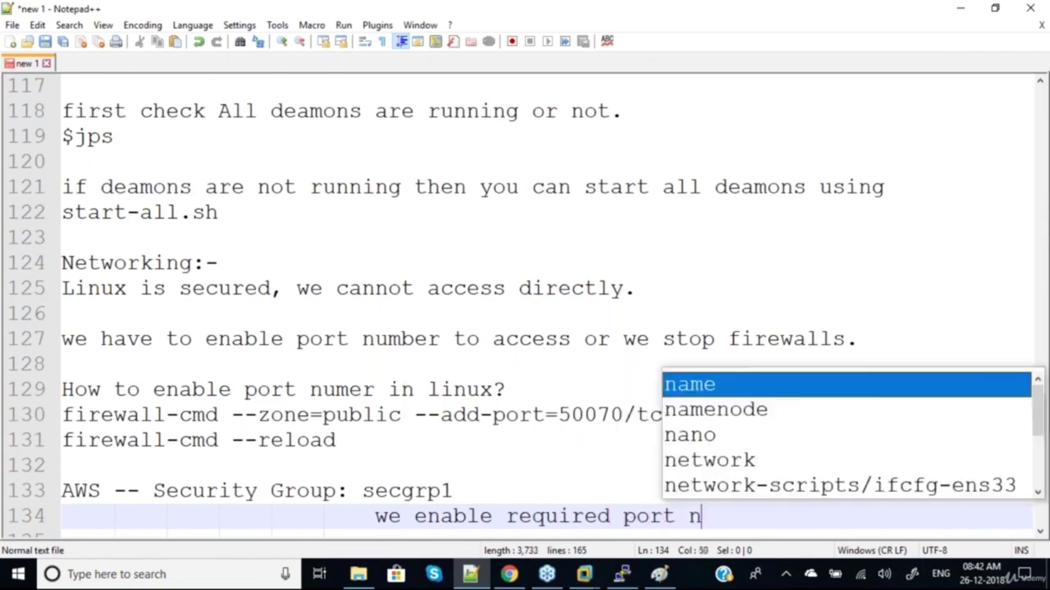
type("umber")
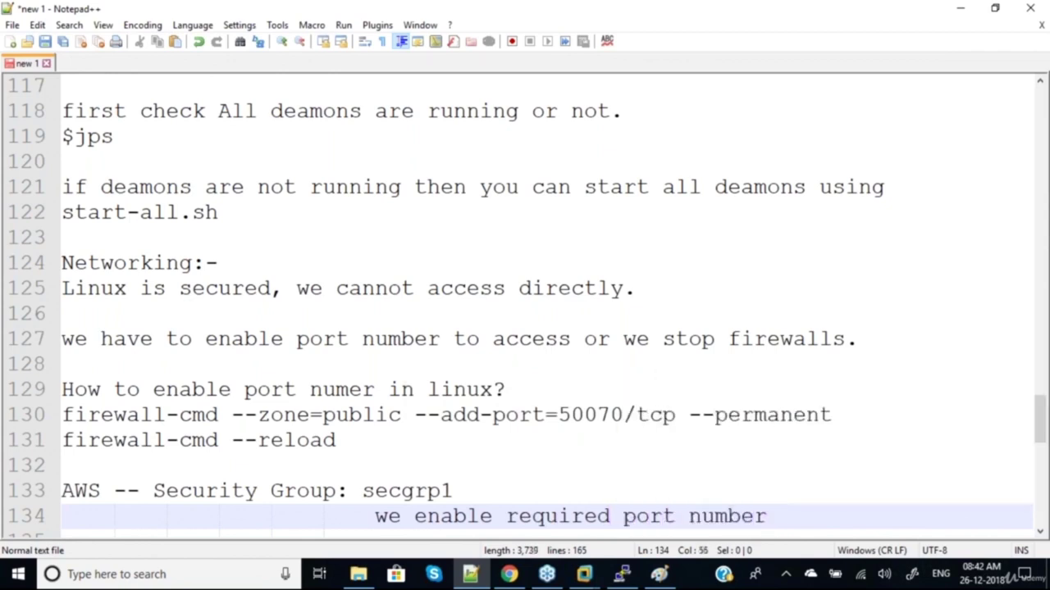
Select and copy the add-port firewall command on line 130.
left_click(65, 407)
left_click_drag(65, 410, 377, 444)
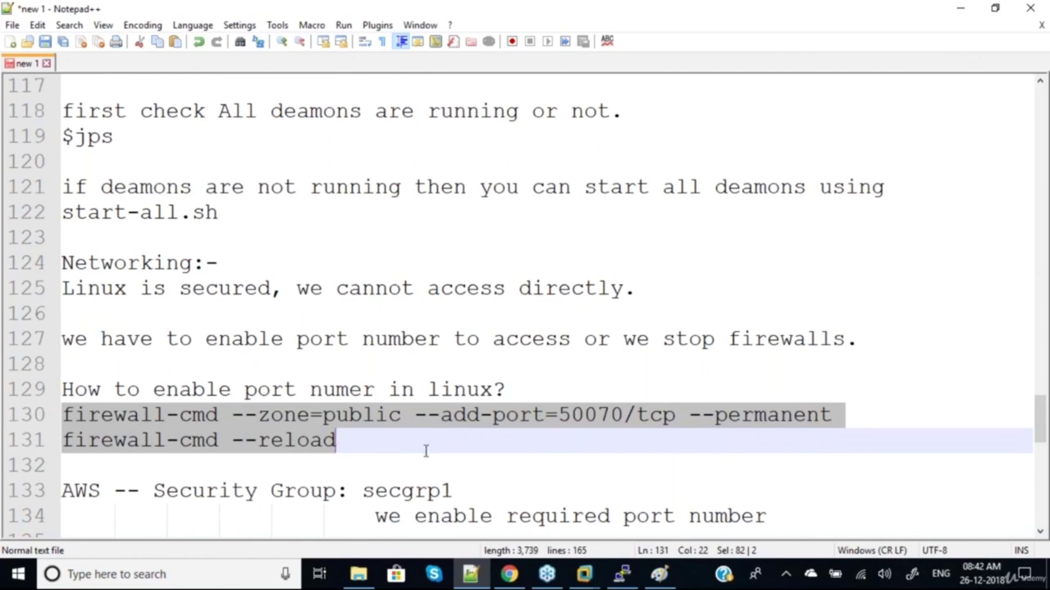
left_click(311, 477)
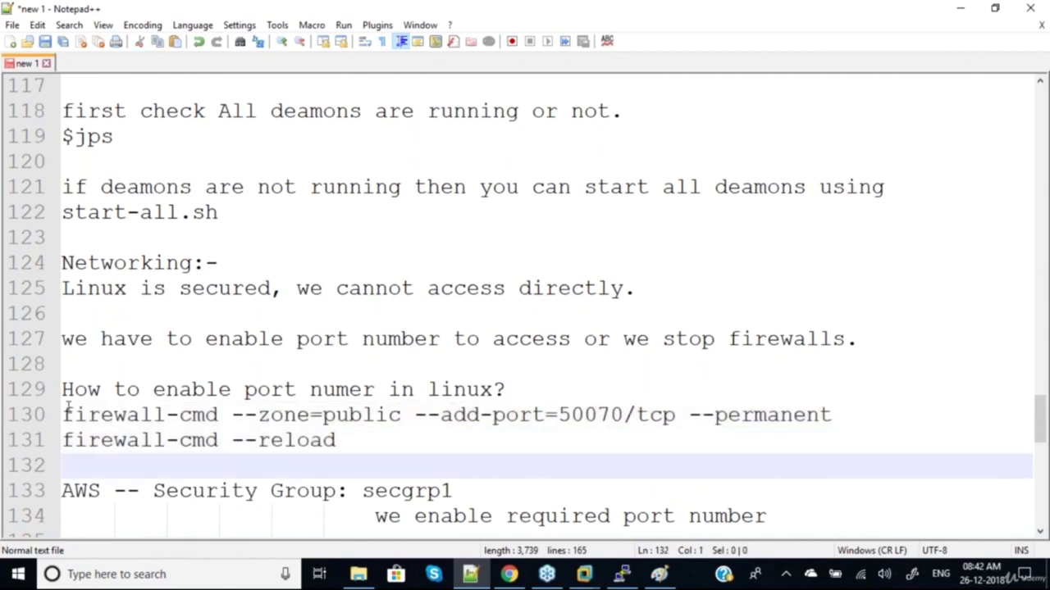
key("Up")
key("Up")
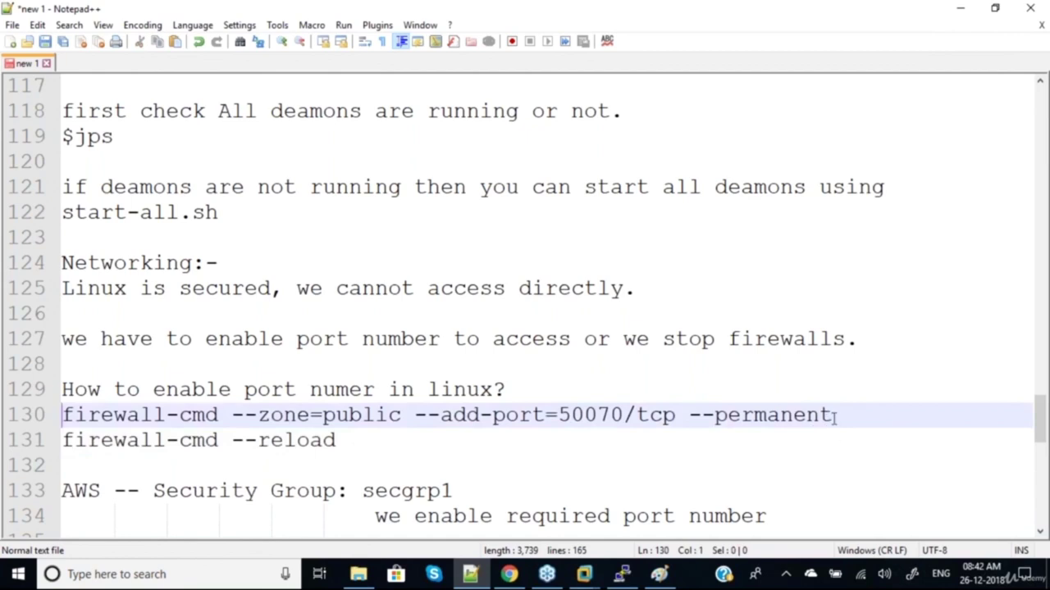
left_click(835, 416, "shift")
key("ctrl+c")
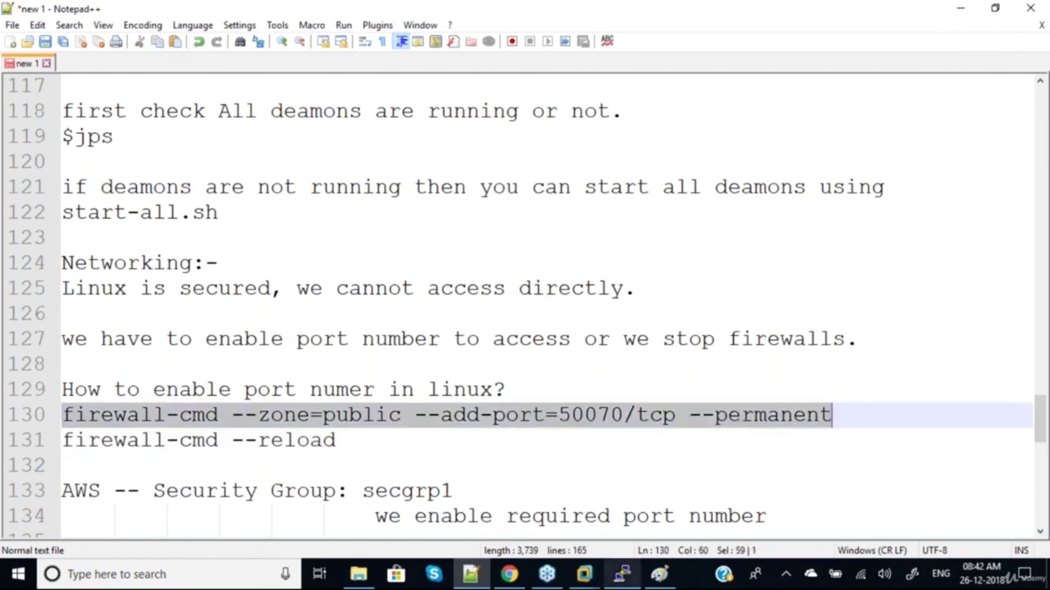
key("alt+Tab")
Clear the terminal and run the pasted add-port 50070/tcp firewall command with sudo.
type("cle")
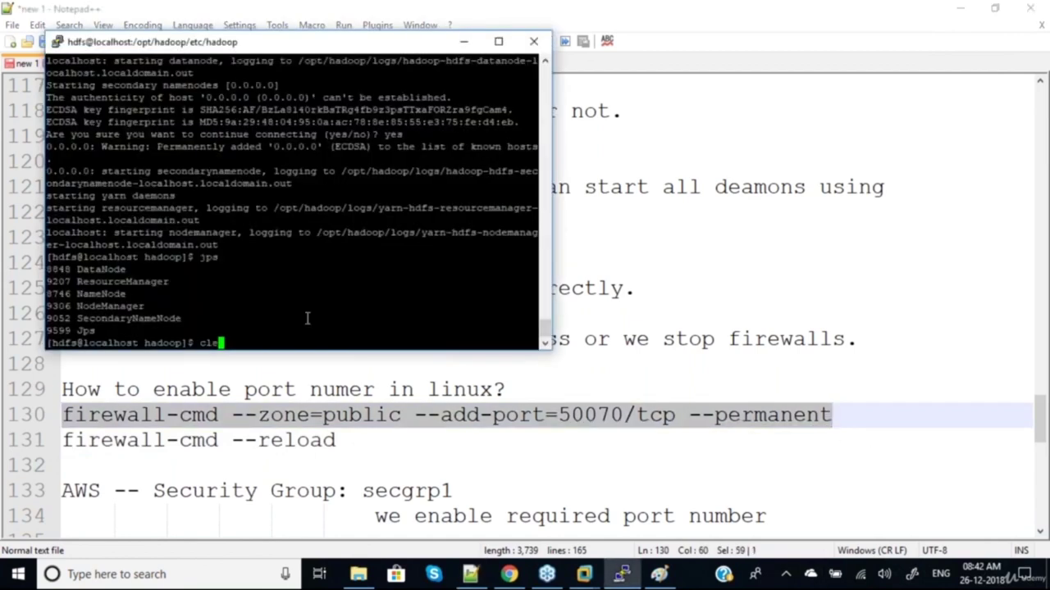
type("ar")
key("Return")
right_click(347, 136)
key("Return")
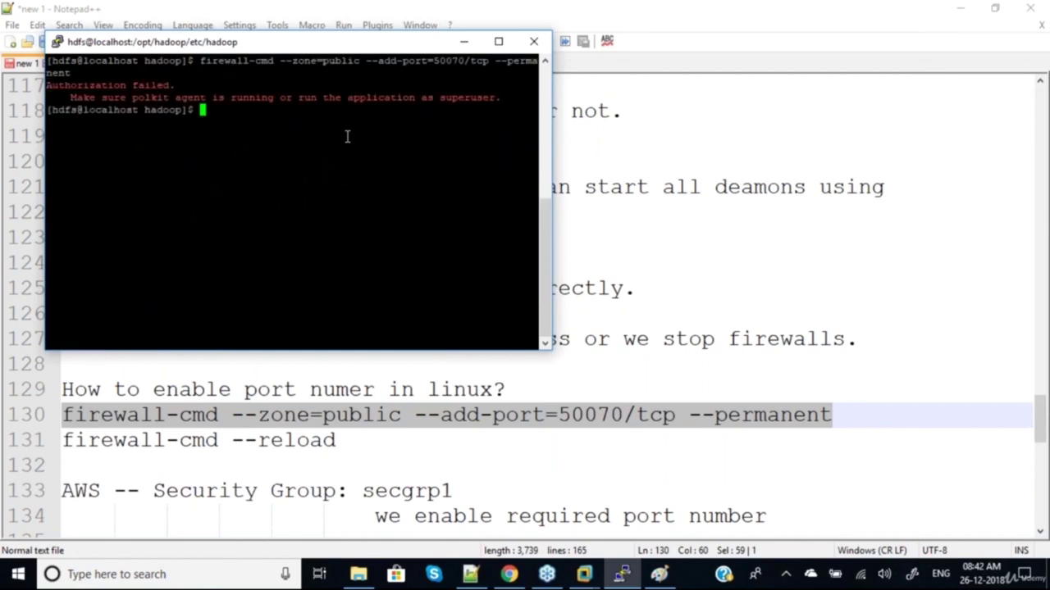
right_click(347, 136)
key("Left")
key("Left")
key("Left")
key("Left")
key("Left")
key("Left")
key("Left")
key("Left")
key("Left")
key("Left")
key("Left")
key("Left")
key("Left")
key("Left")
key("Left")
key("Left")
key("Left")
key("Left")
key("Left")
key("Left")
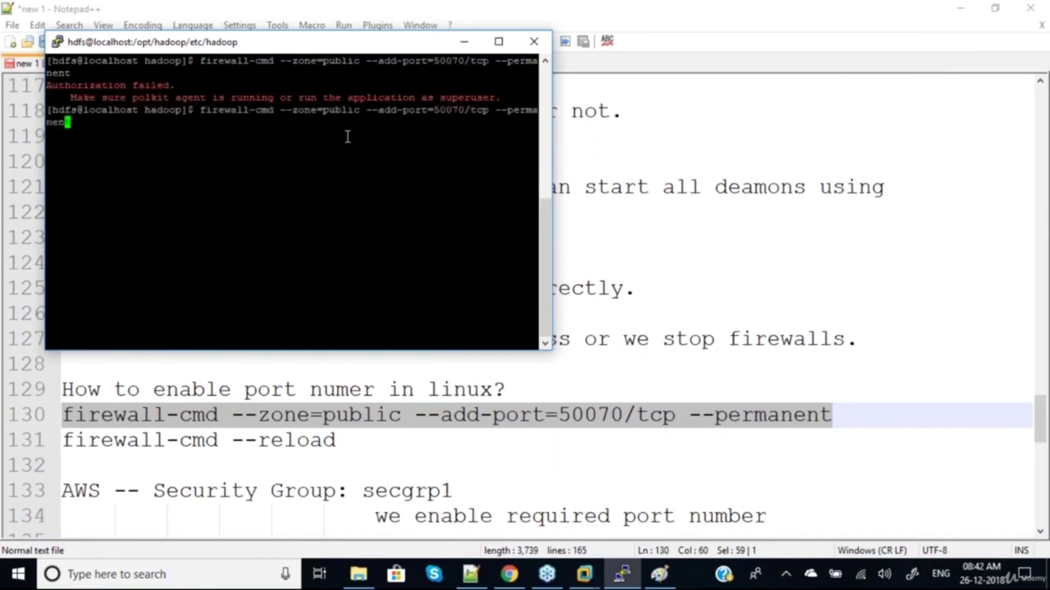
key("Left")
key("Left")
key("Left")
key("Left")
key("Left")
key("Left")
key("Left")
key("Left")
key("Left")
key("Left")
key("Left")
key("Left")
key("Left")
key("Left")
key("Left")
key("Left")
key("Left")
key("Left")
key("Left")
key("Left")
type("sudo")
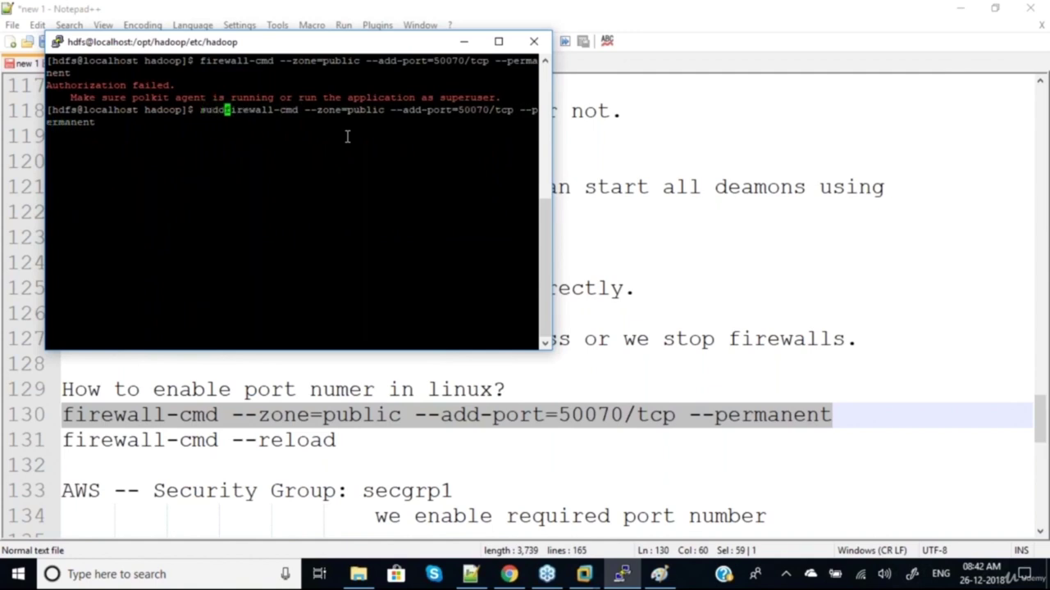
key("Return")
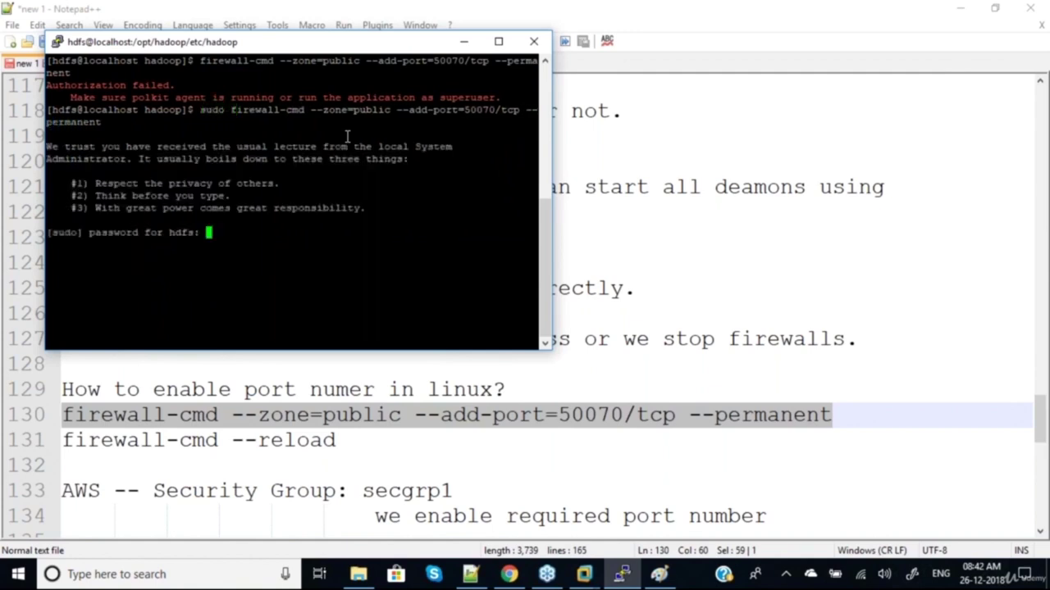
key("Return")
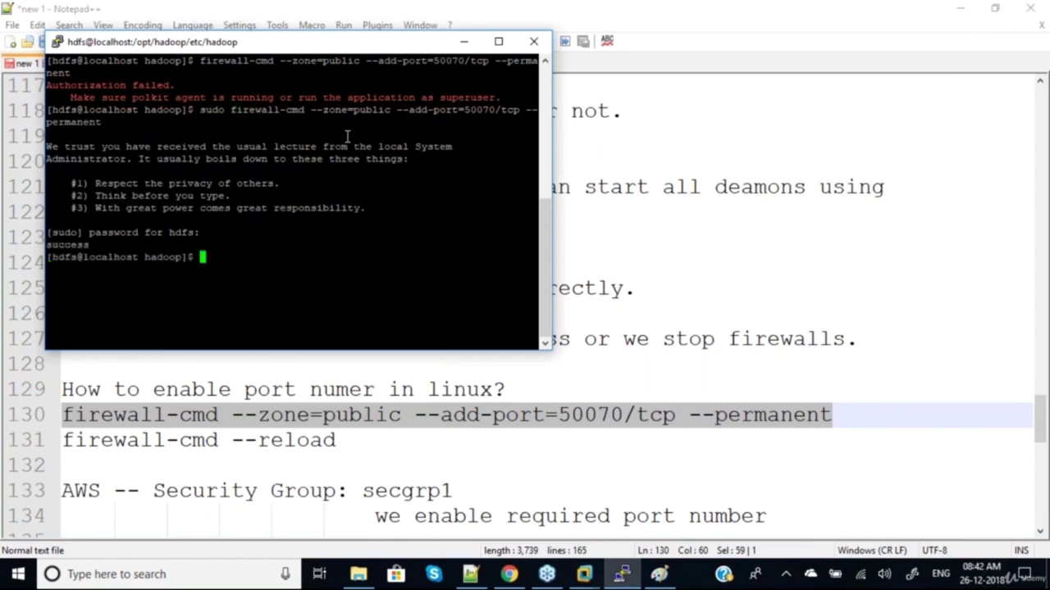
Run 'sudo firewall-cmd --reload' to apply the firewall change.
key("Up")
key("BackSpace")
key("BackSpace")
key("BackSpace")
key("BackSpace")
key("BackSpace")
key("BackSpace")
key("BackSpace")
key("BackSpace")
key("BackSpace")
key("BackSpace")
key("BackSpace")
key("BackSpace")
key("BackSpace")
key("BackSpace")
key("BackSpace")
key("BackSpace")
key("BackSpace")
key("BackSpace")
key("BackSpace")
key("BackSpace")
key("BackSpace")
key("BackSpace")
key("BackSpace")
key("BackSpace")
key("BackSpace")
key("BackSpace")
key("BackSpace")
key("BackSpace")
key("BackSpace")
key("BackSpace")
key("BackSpace")
type("reload")
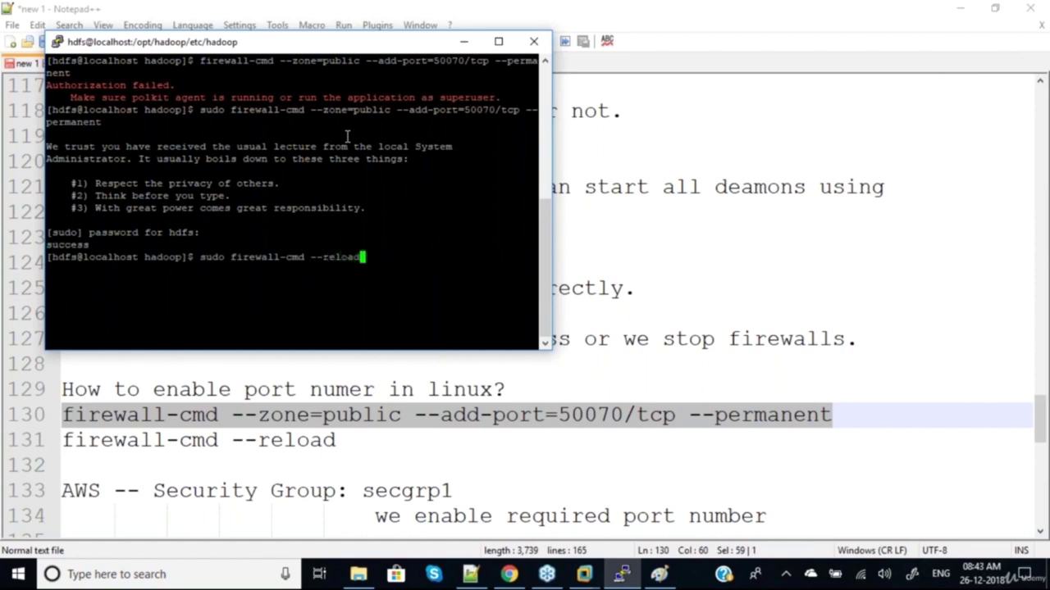
key("Return")
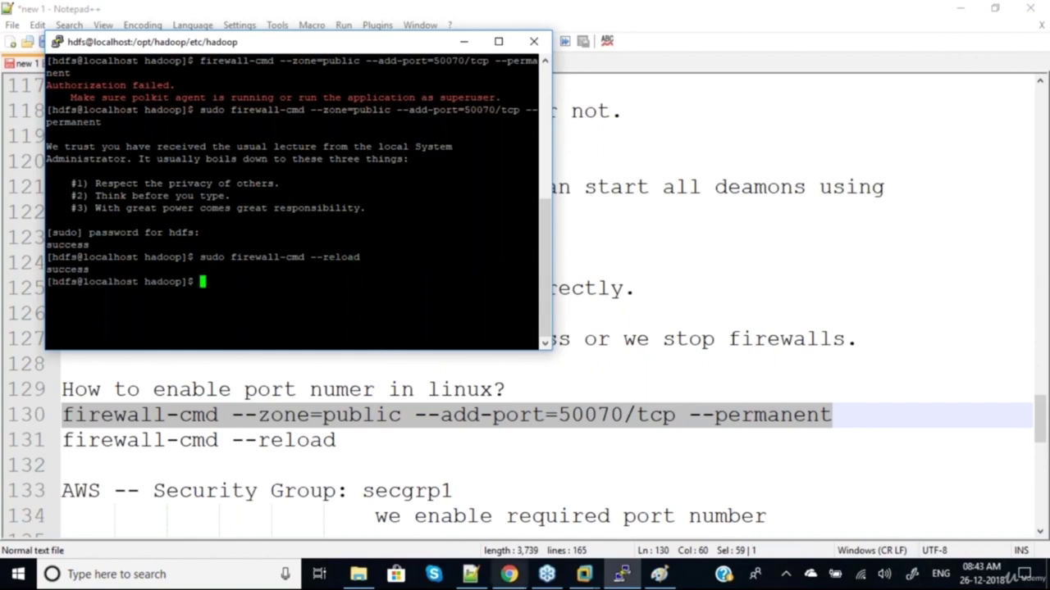
left_click(508, 574)
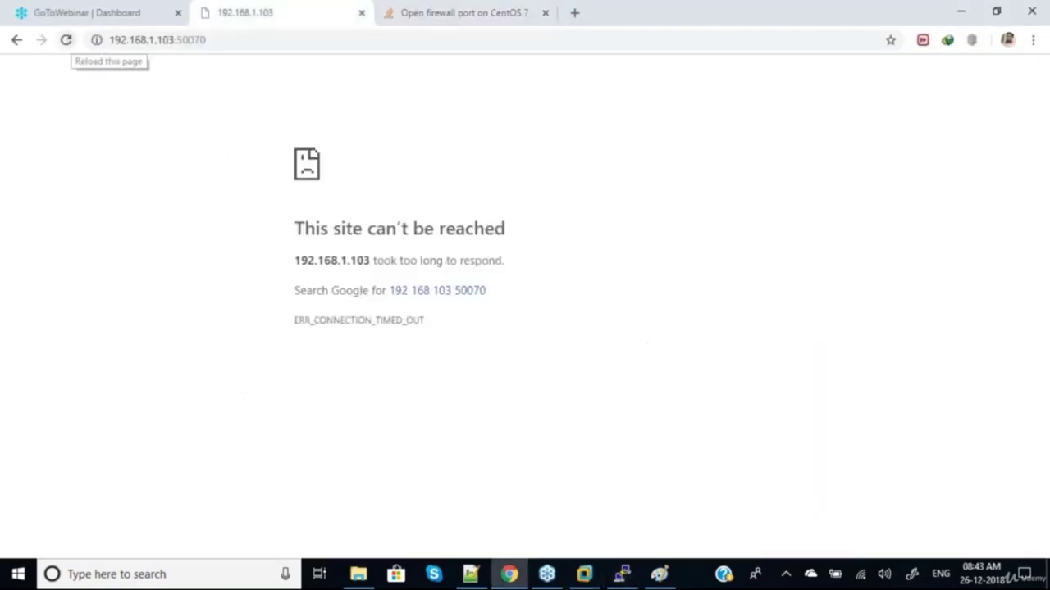
Reload the NameNode page on port 50070 and check the Summary for 1 live node and 16.99 GB capacity.
left_click(65, 40)
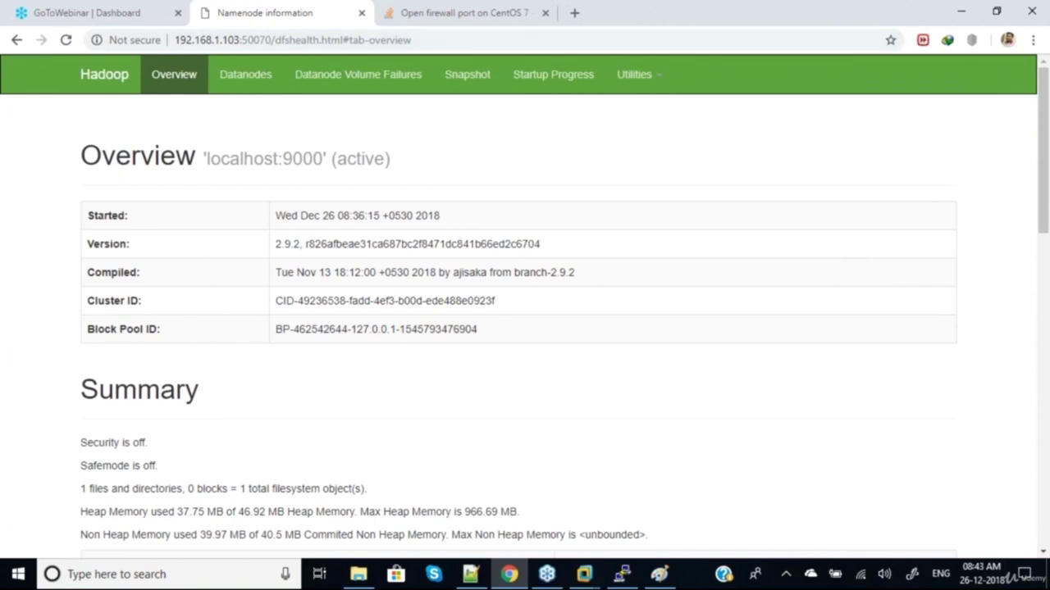
scroll(524, 329, "down", 2)
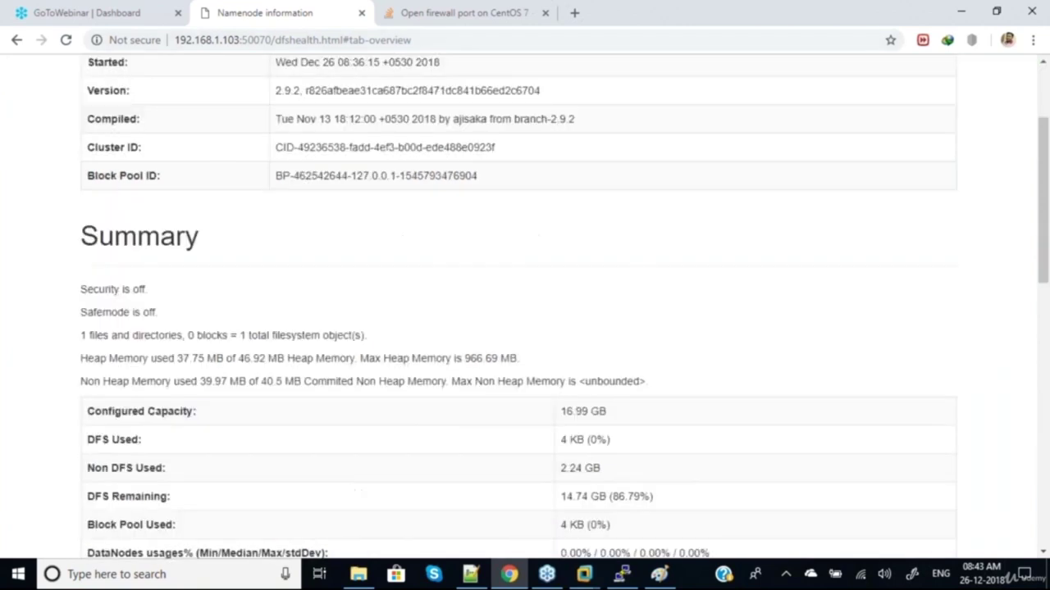
scroll(106, 359, "down", 3)
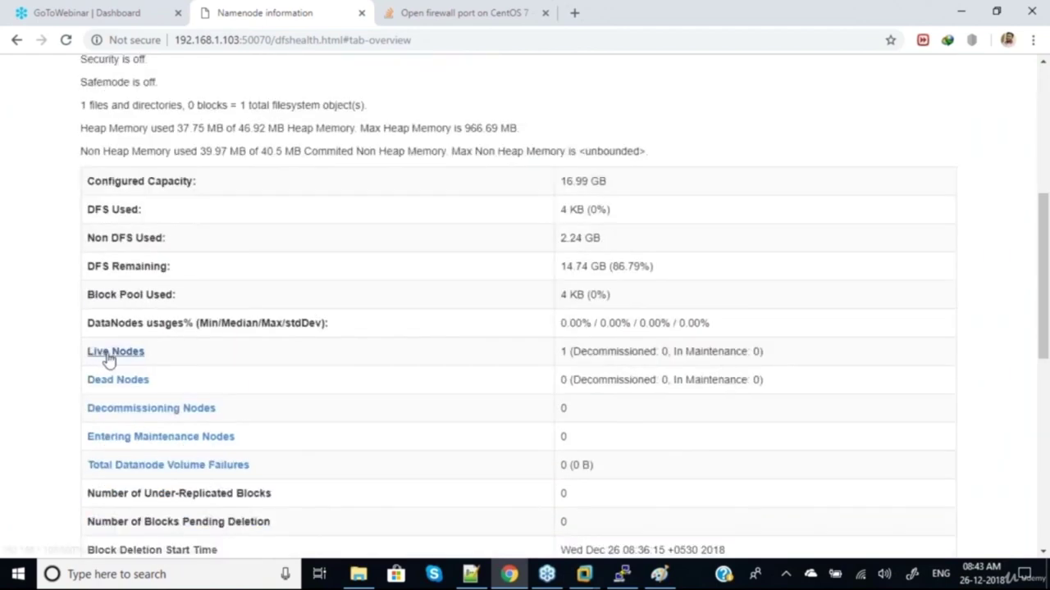
double_click(562, 351)
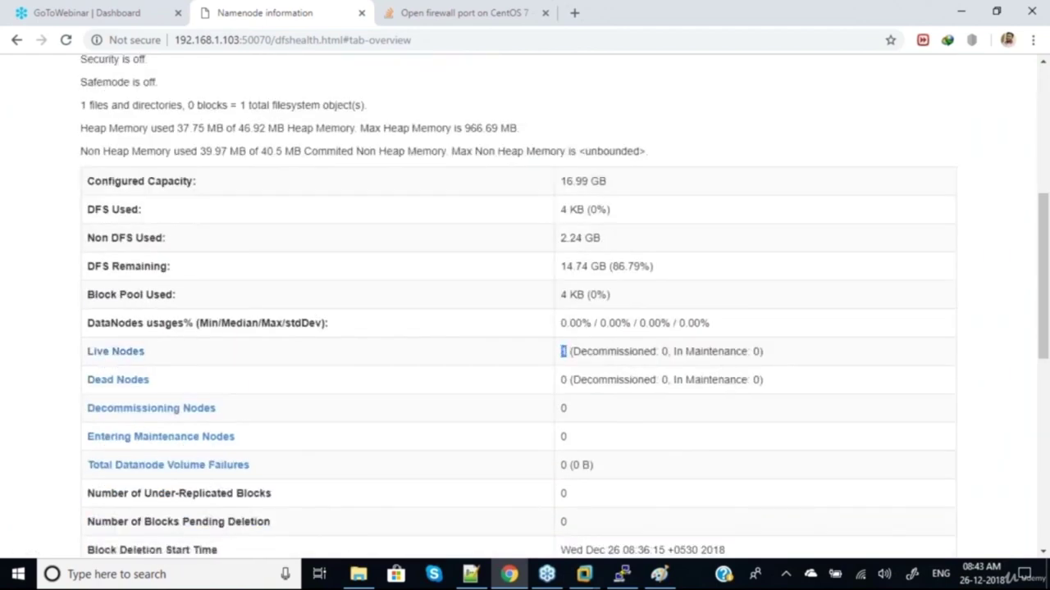
scroll(563, 351, "down", 2)
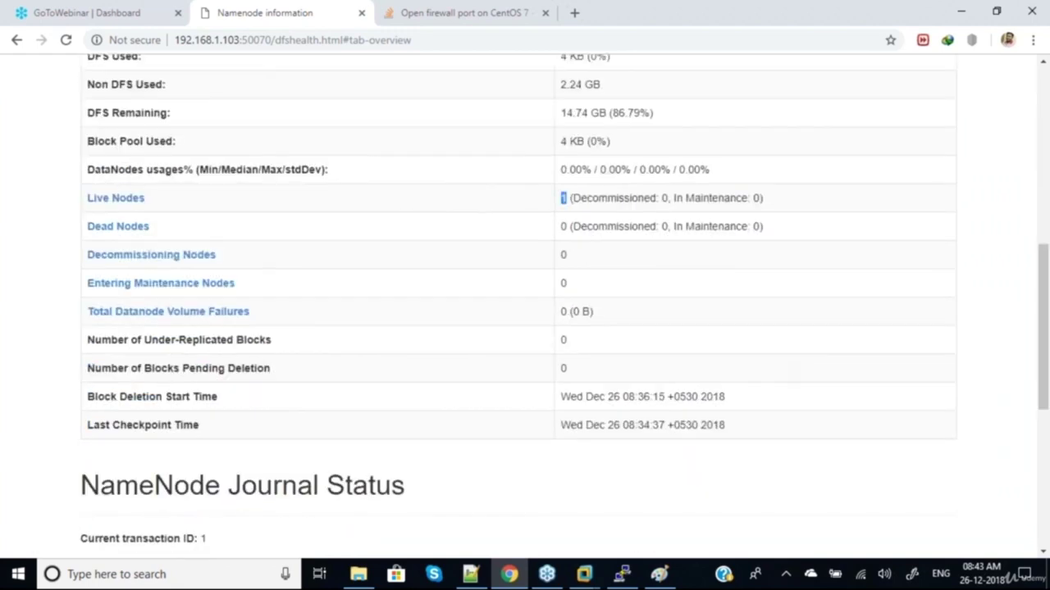
scroll(562, 351, "up", 1)
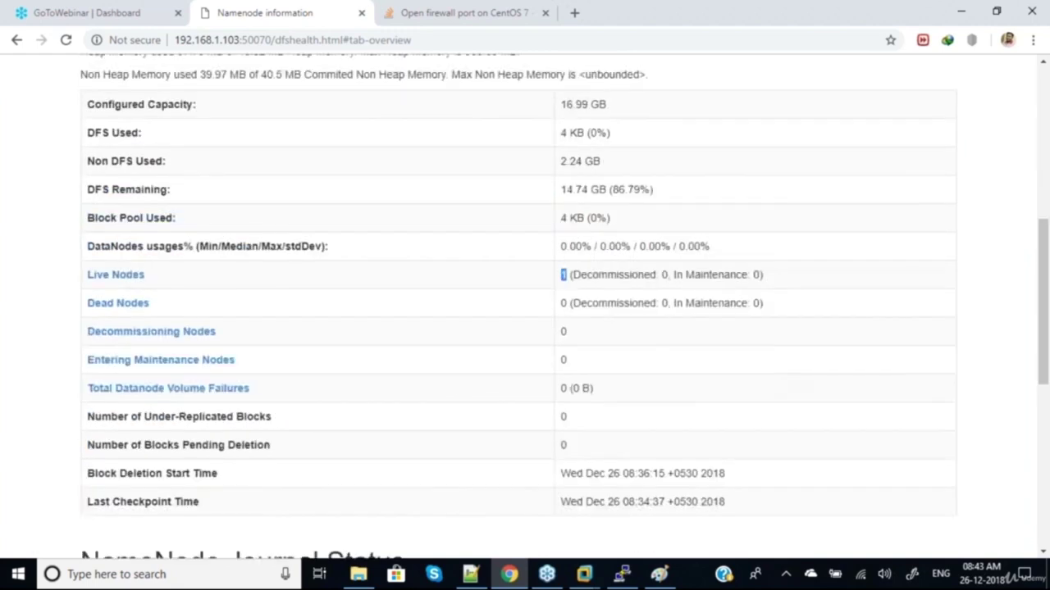
scroll(607, 182, "up", 1)
left_click_drag(607, 181, 560, 181)
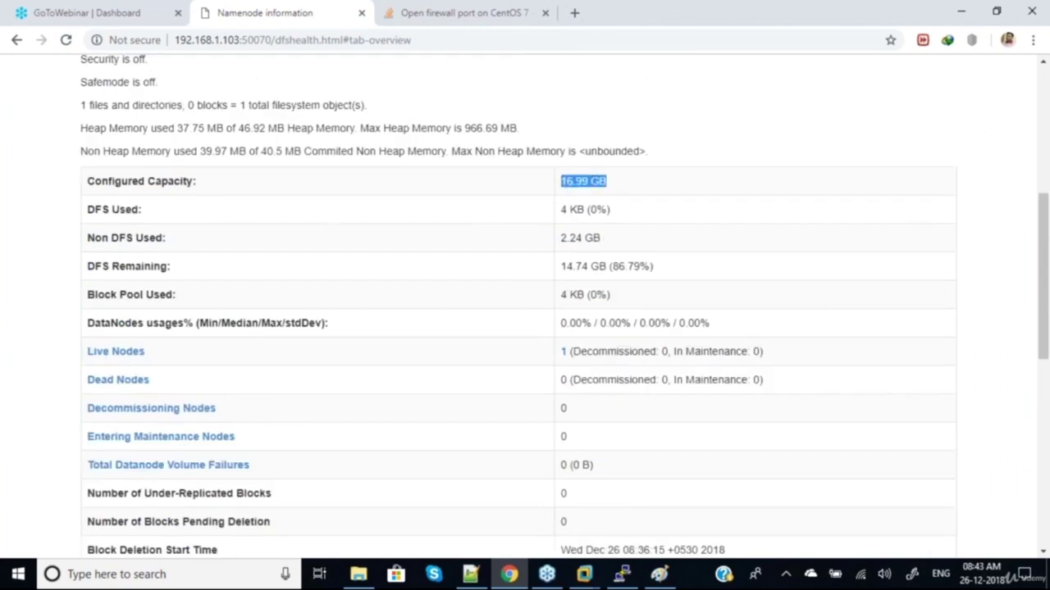
scroll(525, 304, "down", 1)
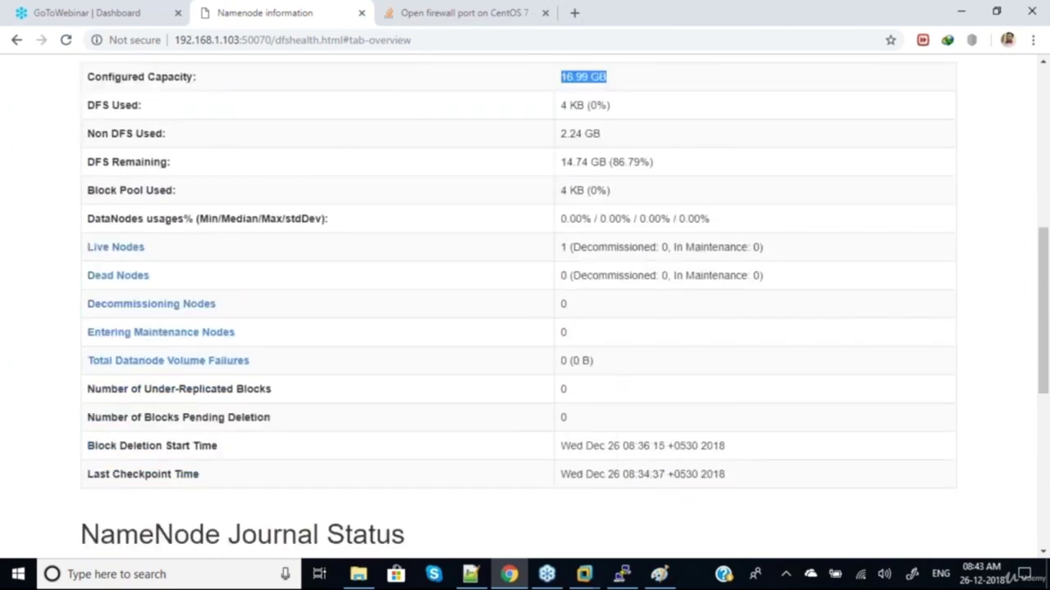
scroll(525, 304, "down", 3)
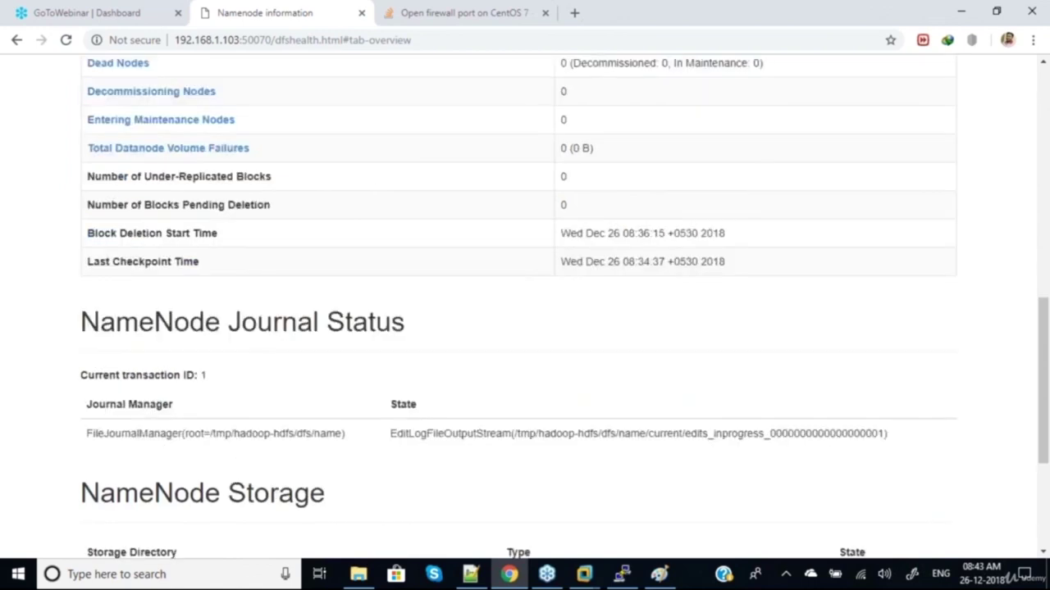
scroll(525, 303, "down", 3)
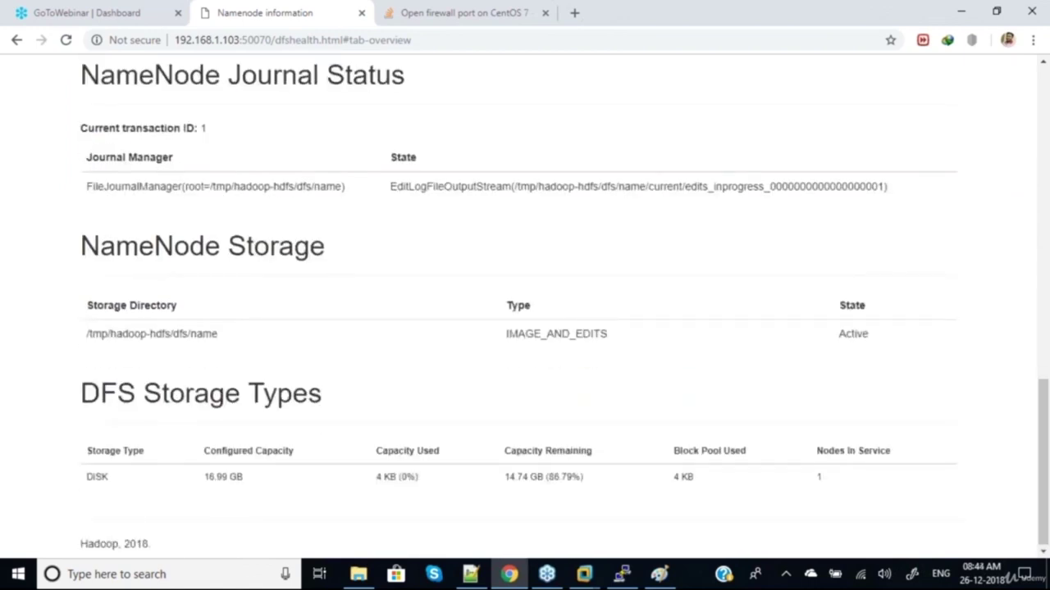
scroll(525, 303, "up", 9)
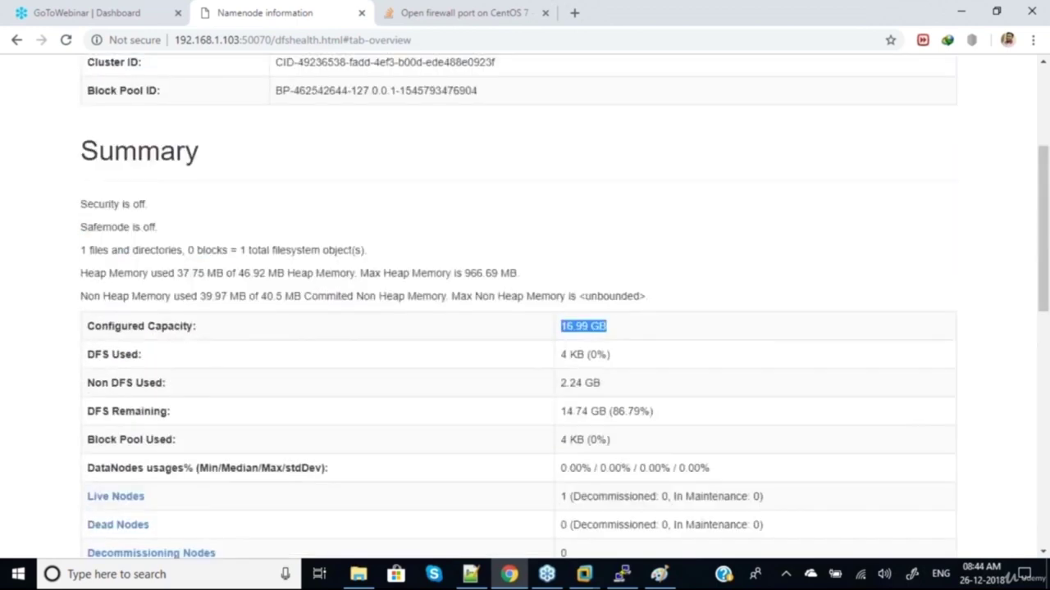
scroll(525, 303, "up", 3)
left_click(635, 74)
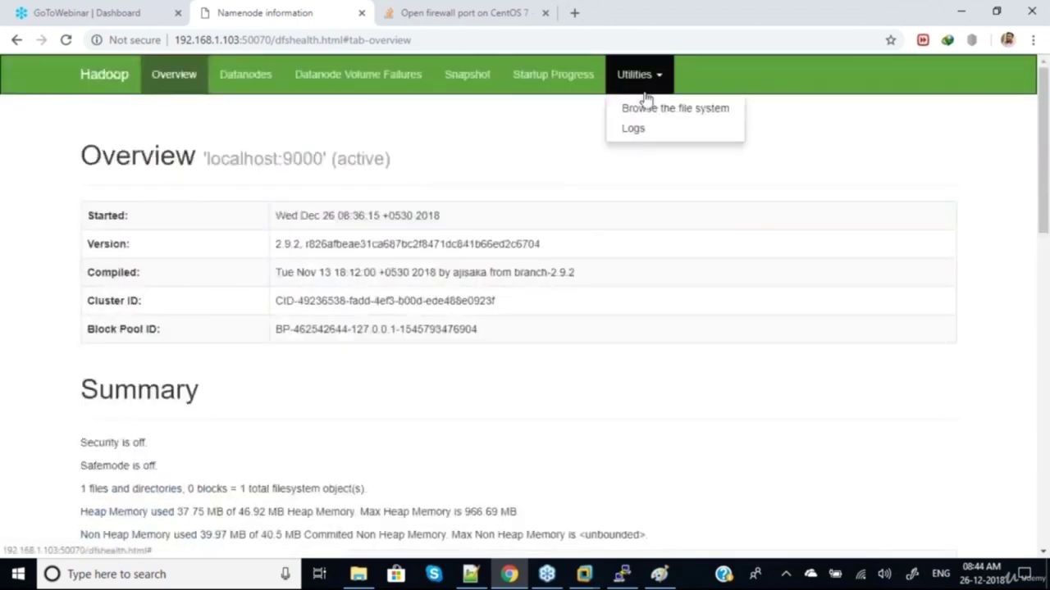
Browse the empty HDFS root directory, then go back to the Notepad++ notes and create a new document.
left_click(653, 109)
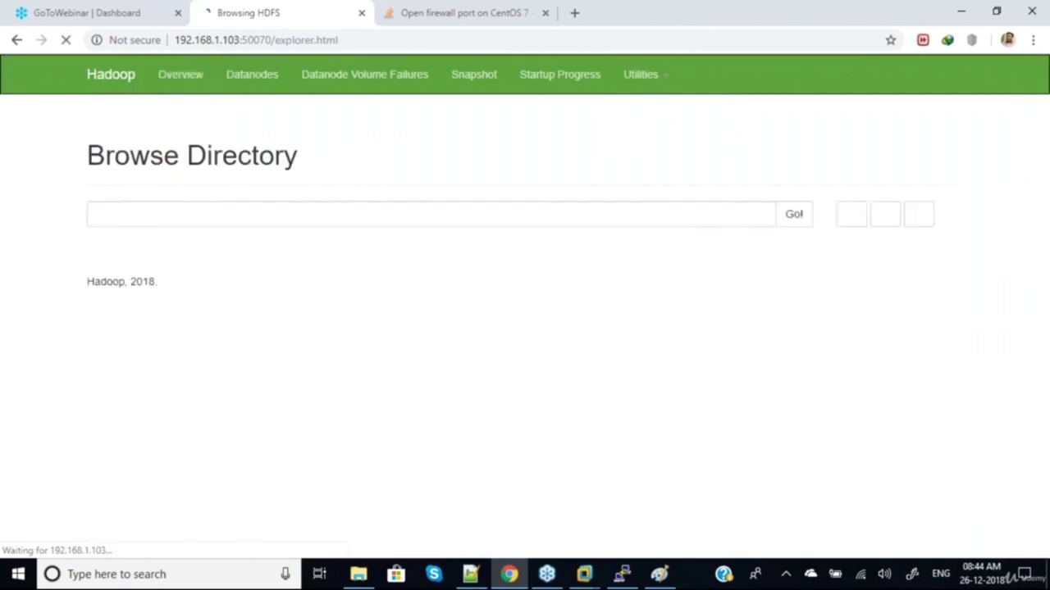
double_click(124, 216)
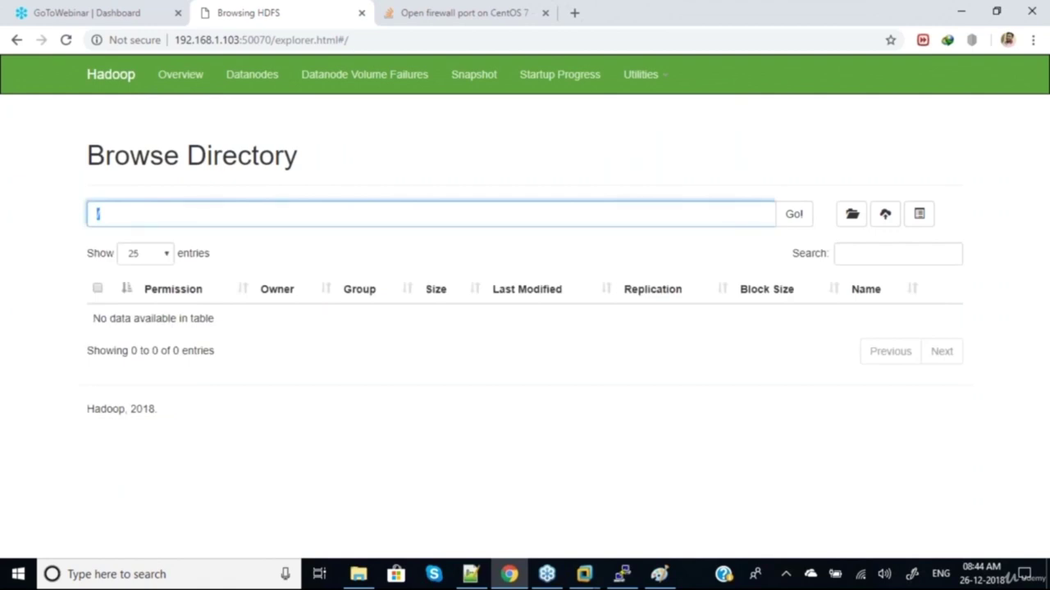
left_click(469, 574)
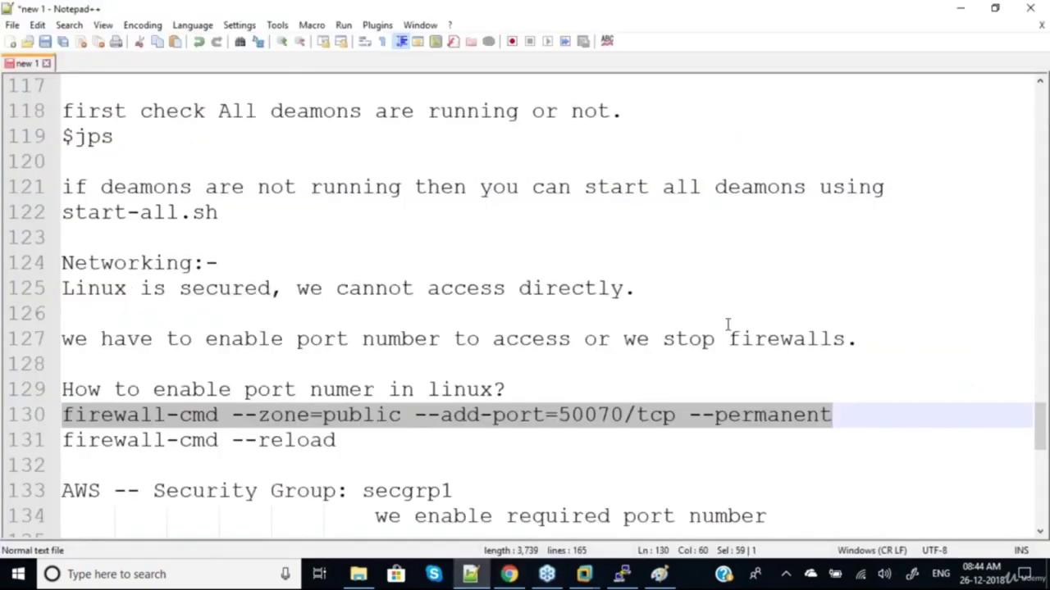
scroll(727, 325, "down", 1)
scroll(727, 325, "down", 1)
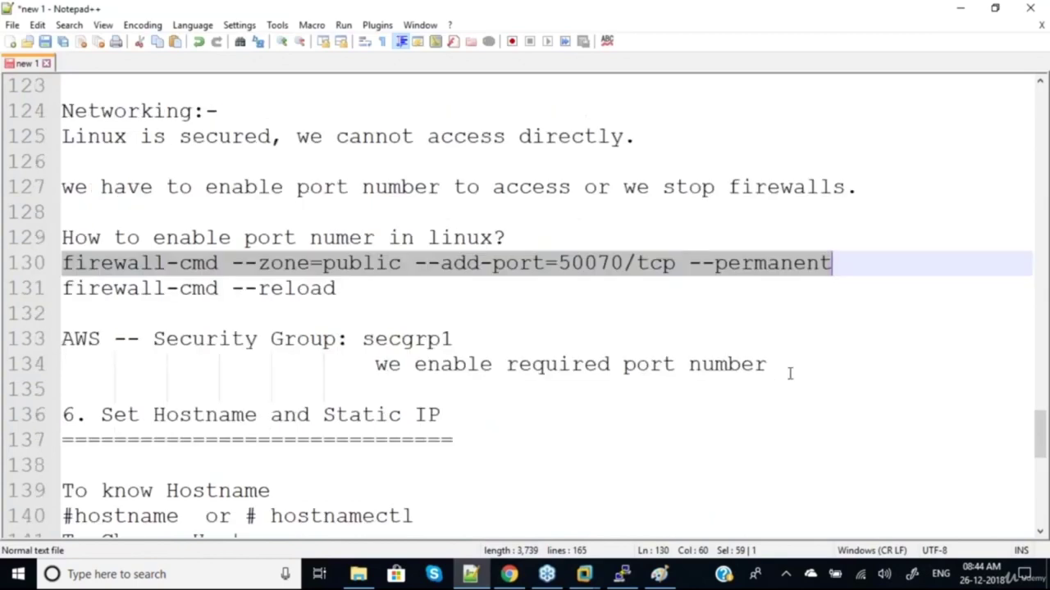
key("ctrl+n")
Enter 'Fully Distribution Mode:-' underlined with '=', then 'base --- java,hadoop,ssh,configurations,etc..'.
type("F")
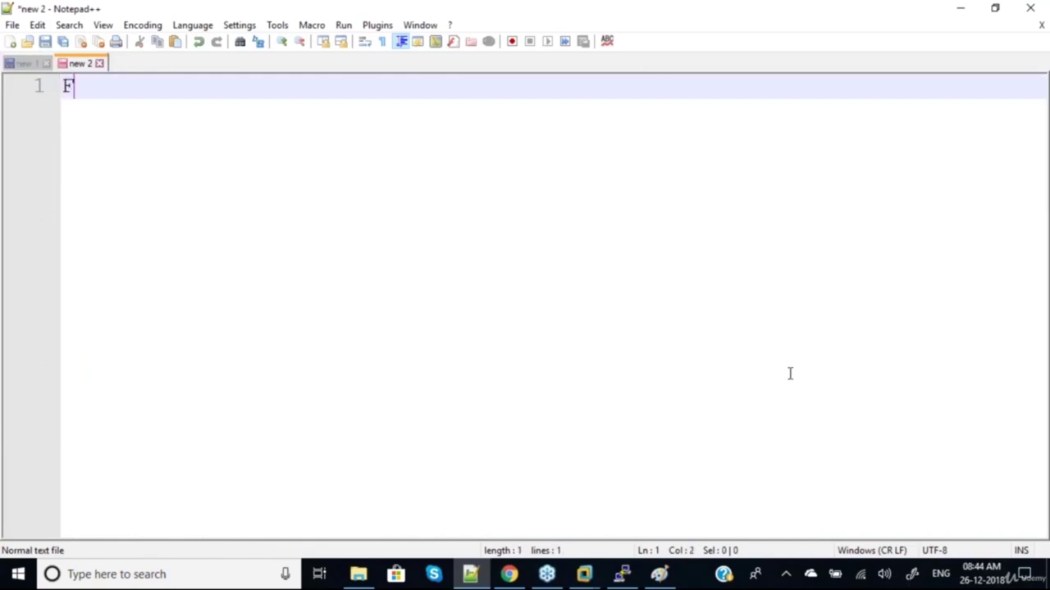
type("ully ")
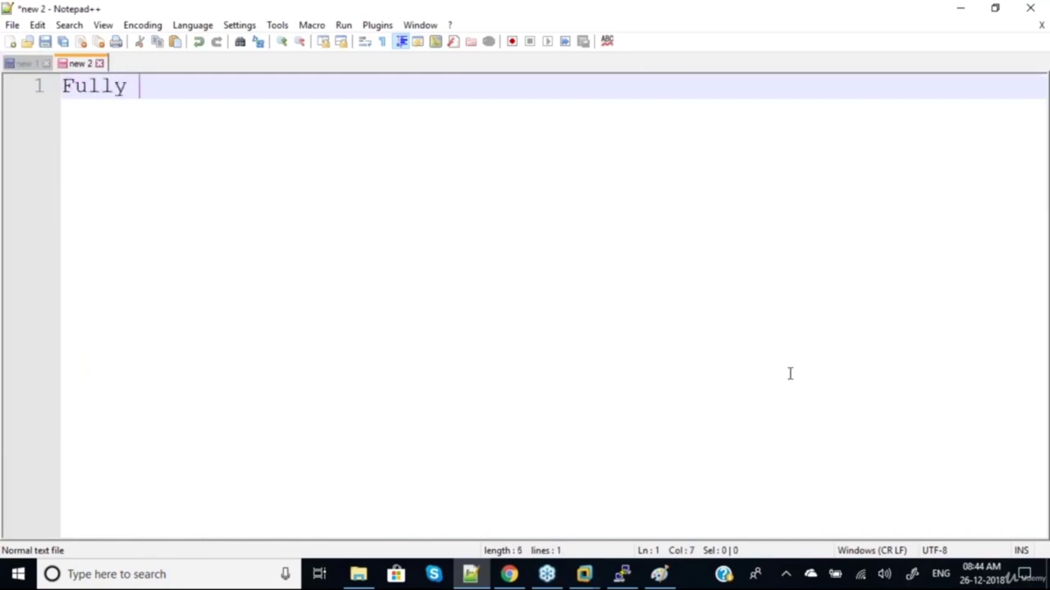
type("Distribu")
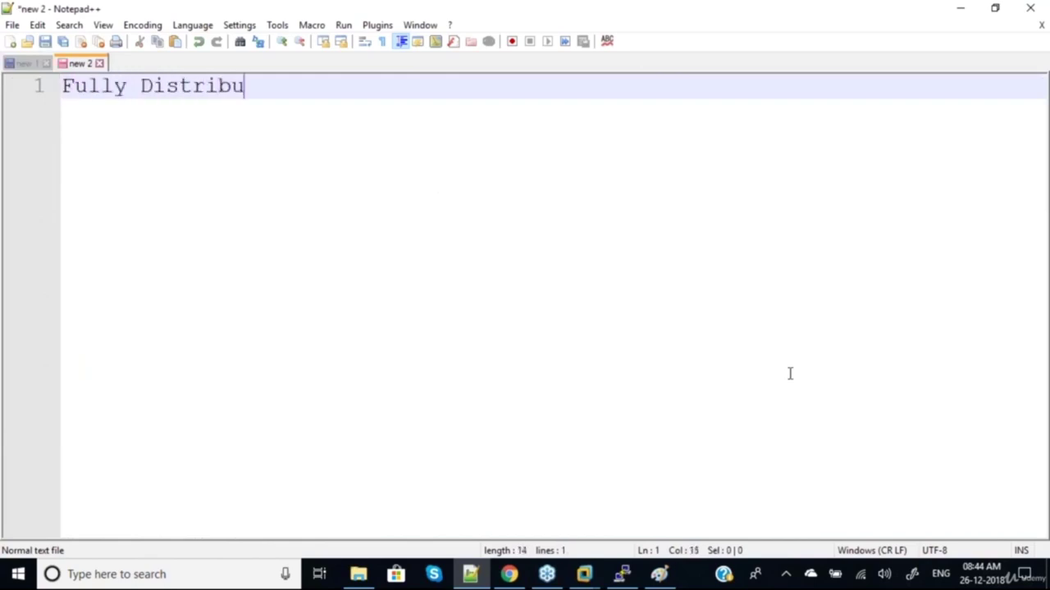
type("tion M")
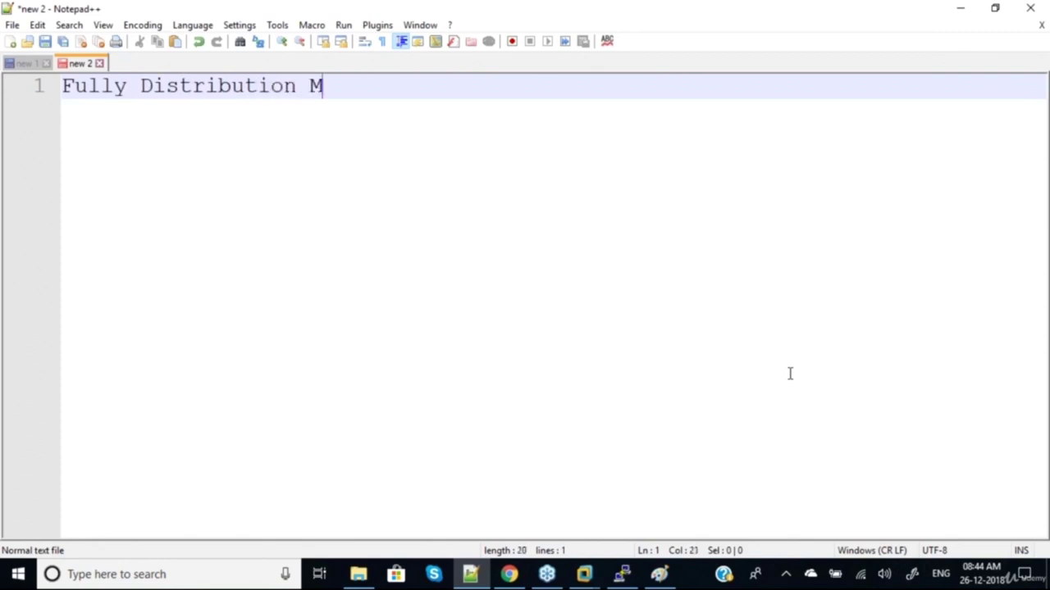
type("ode:-")
key("Return")
type("=")
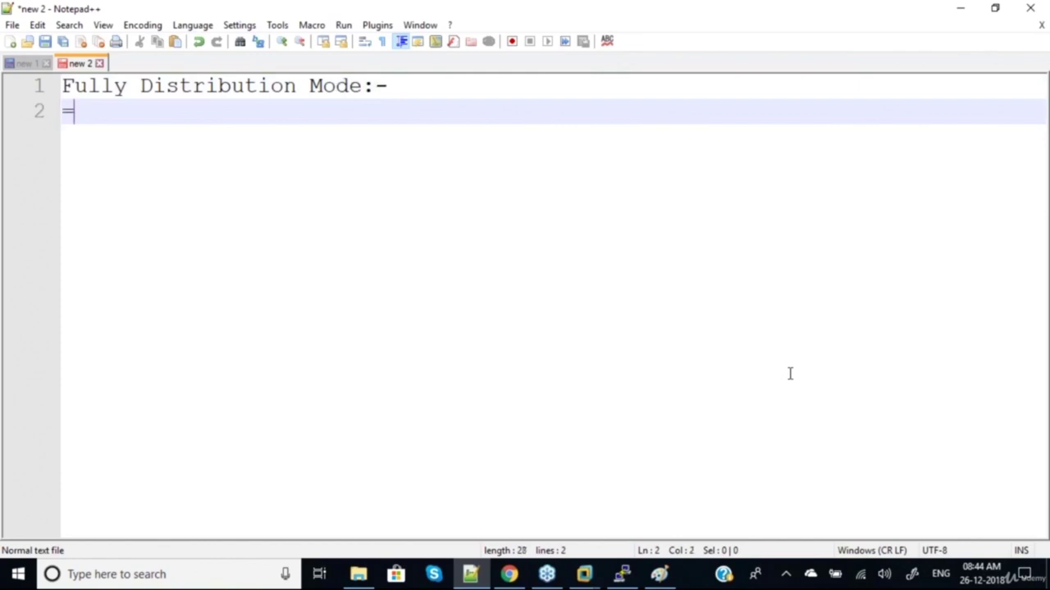
type("======================")
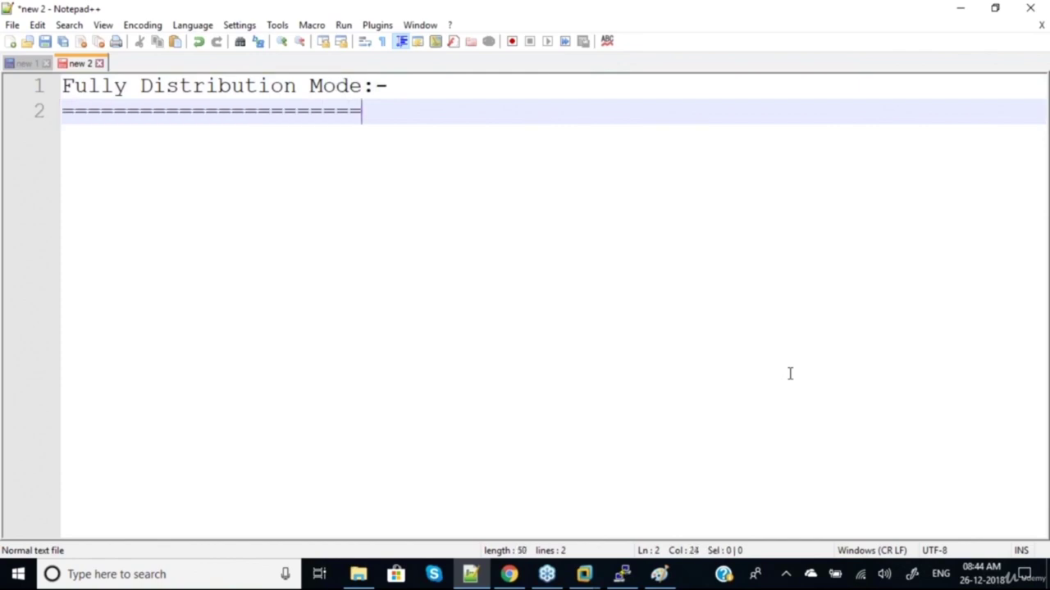
key("Return")
type("base ")
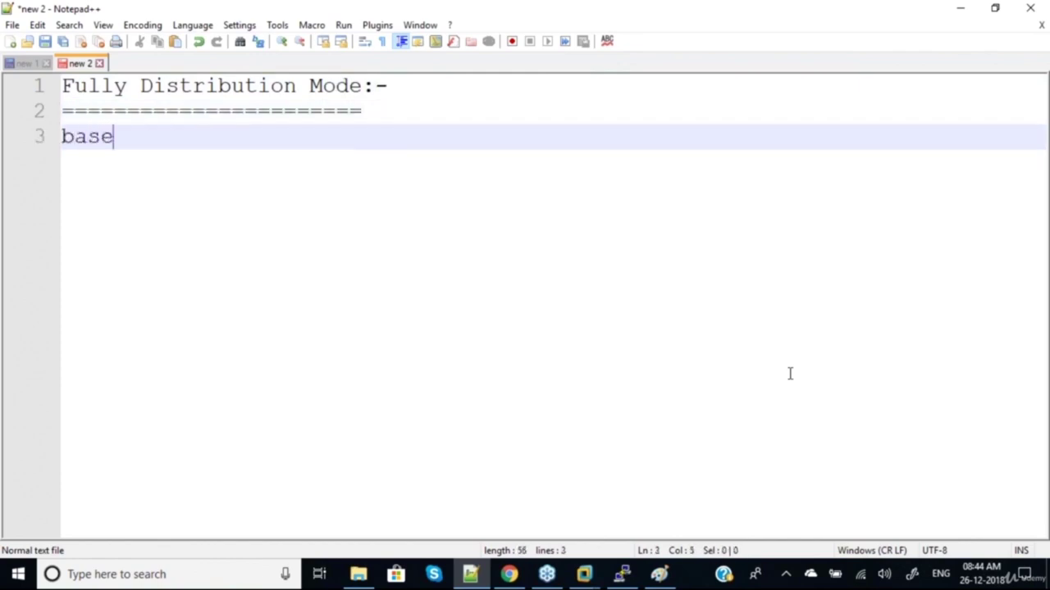
type("--- ")
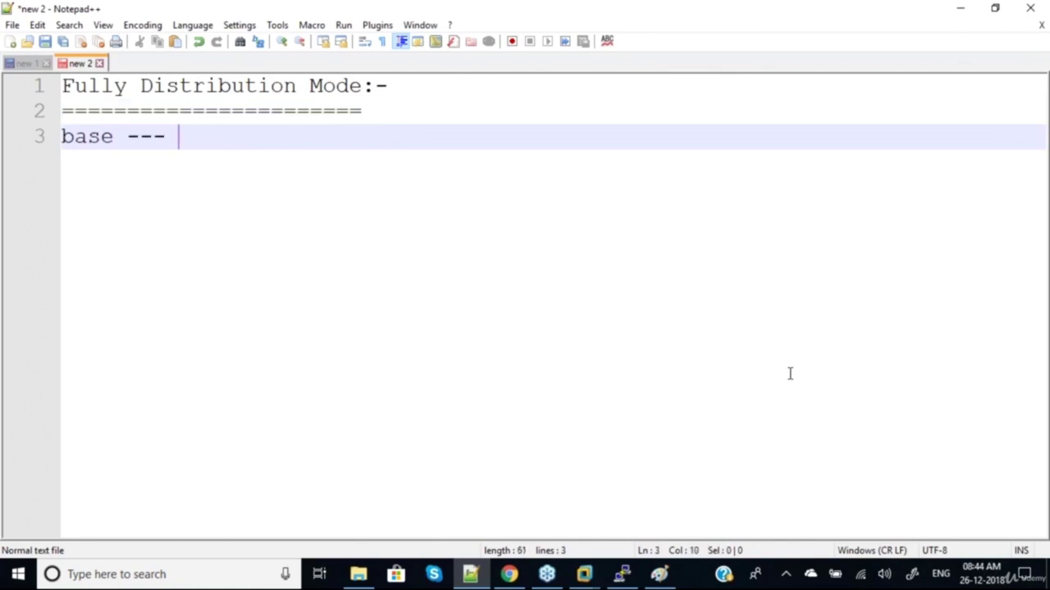
type("java,had")
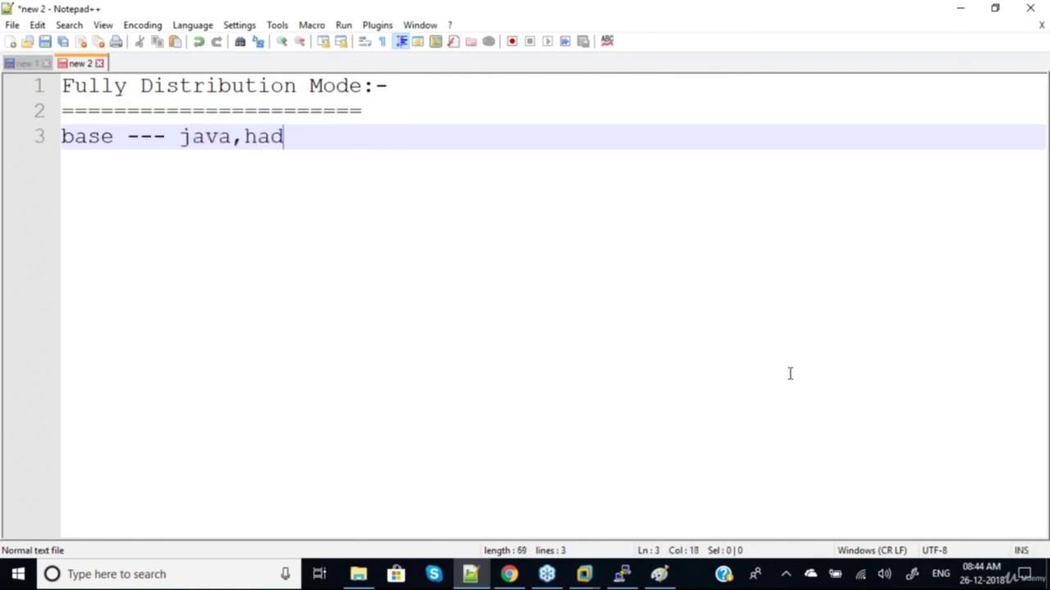
type("oop,ssh")
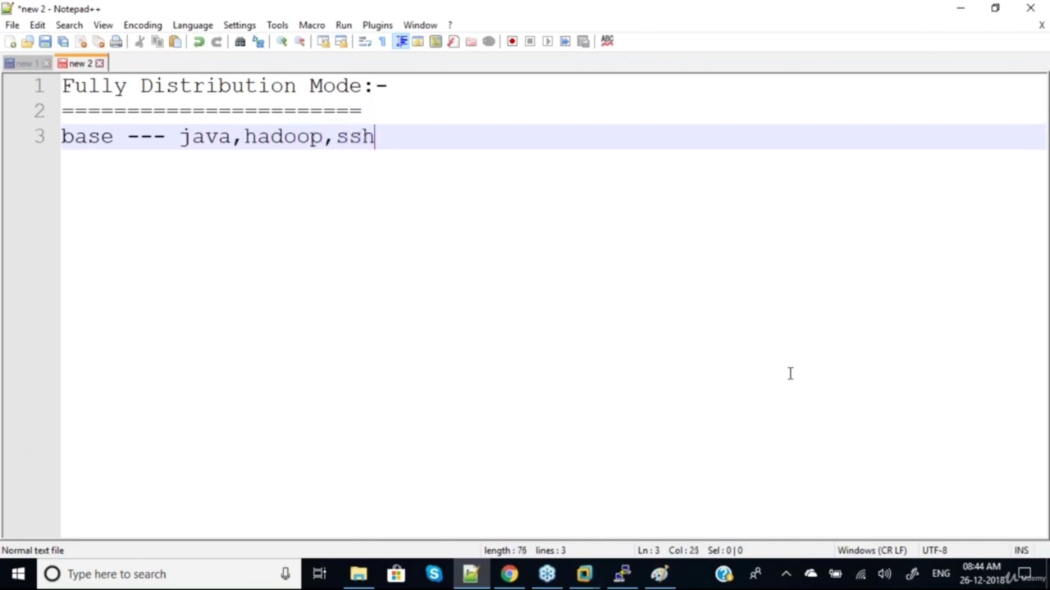
type(",con")
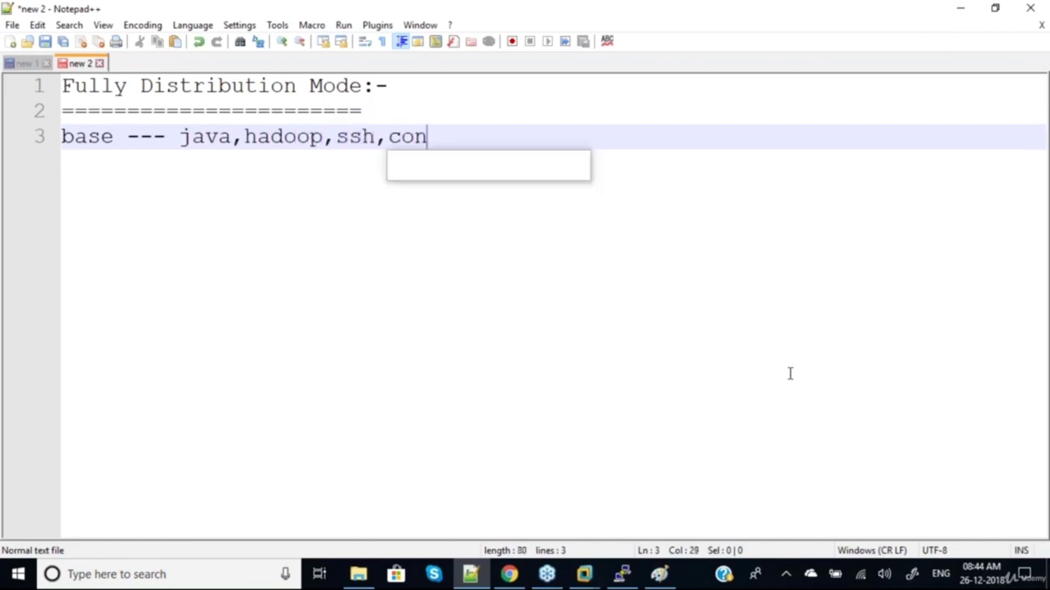
type("fig")
type("ations")
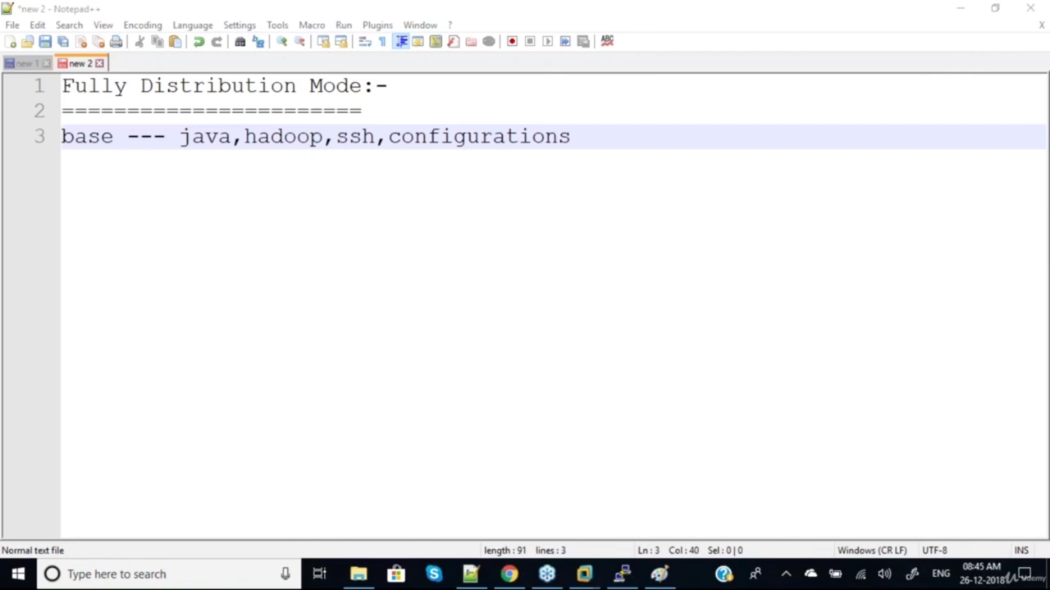
left_click(606, 141)
type(",e")
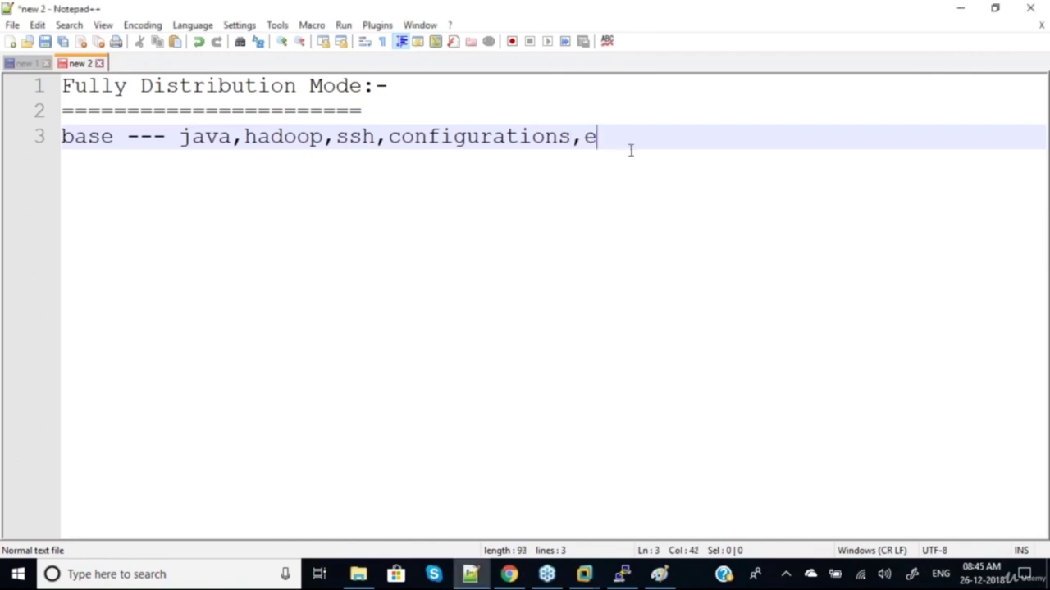
type("tc..")
key("Return")
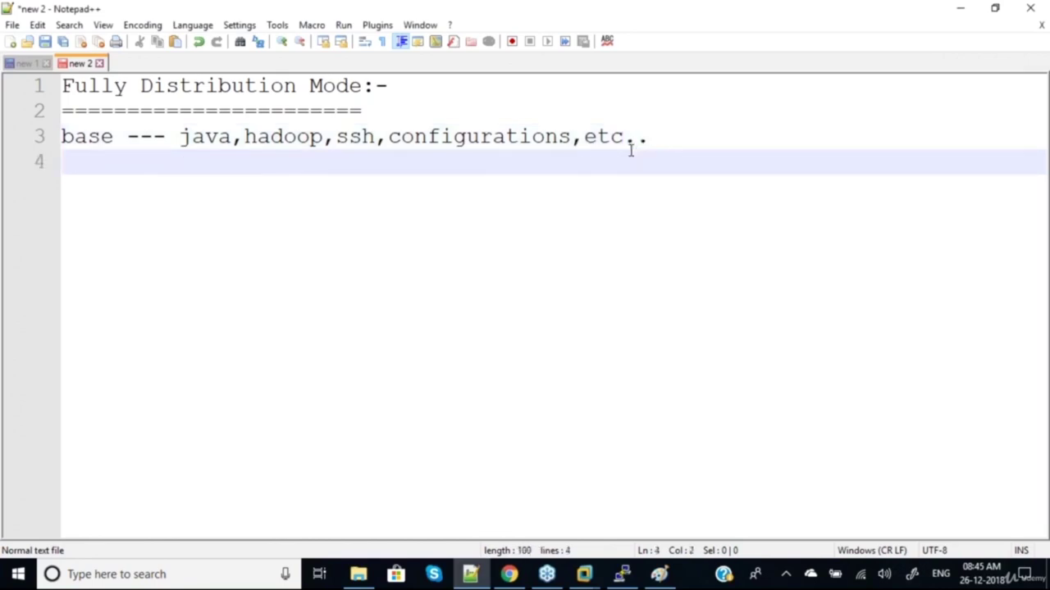
key("Return")
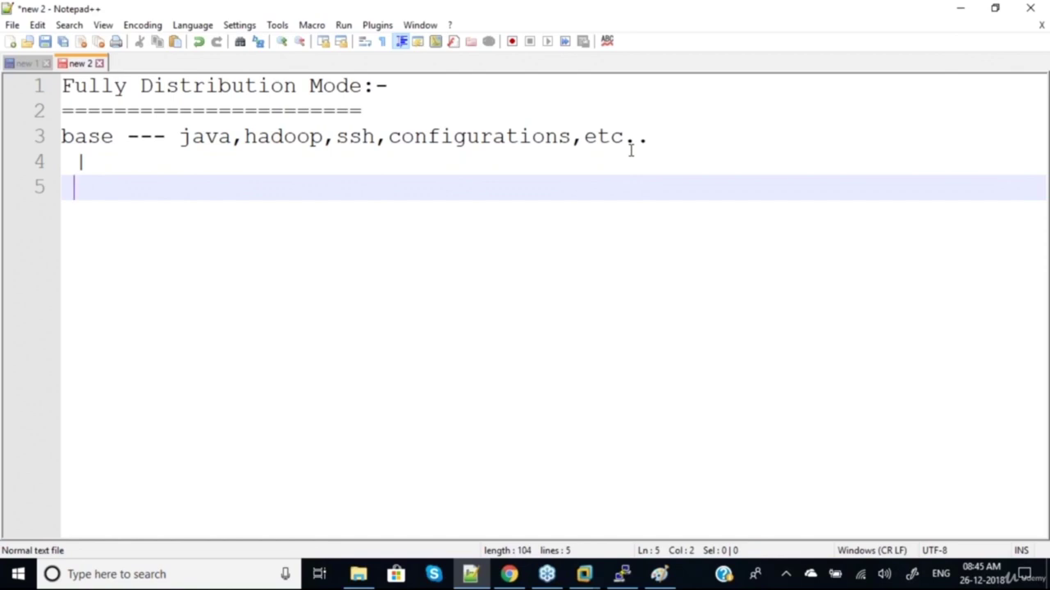
Write 'we are going clone one master and 3 slaves' on line 5 and highlight 'master and 3 slaves'.
type("master an")
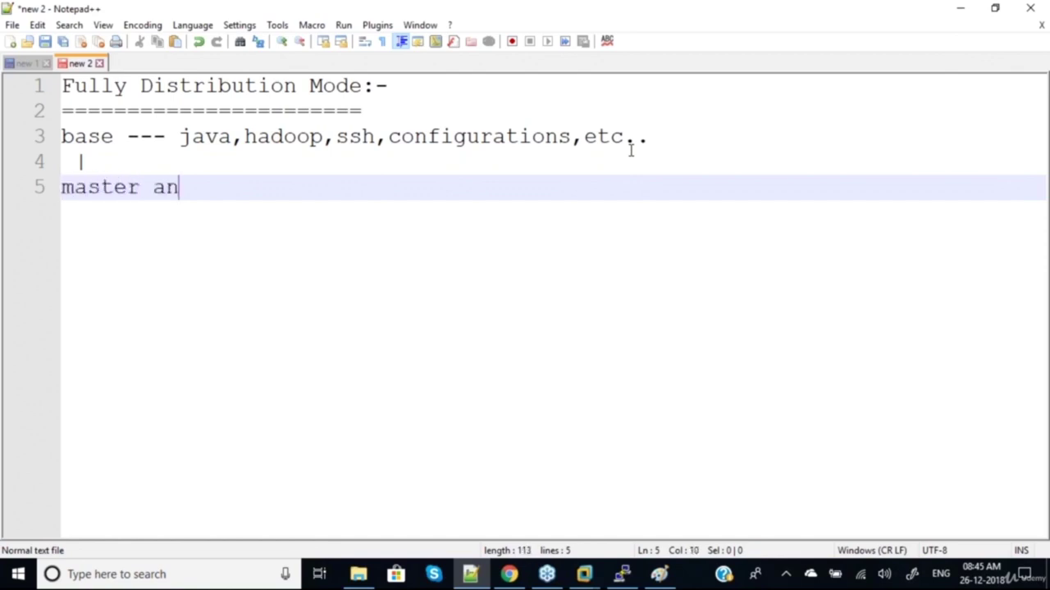
type("d 3 slaves")
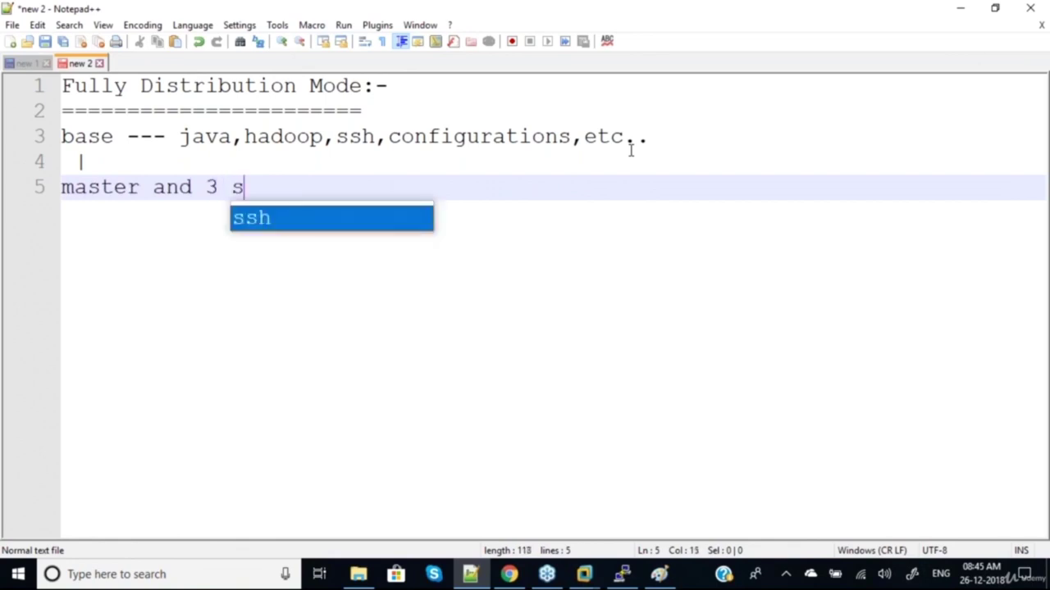
key("Left")
key("Left")
key("Left")
key("Left")
key("Left")
key("Left")
key("Left")
key("Left")
key("Left")
key("Left")
key("Left")
key("Left")
key("Up")
key("Right")
type("we are ")
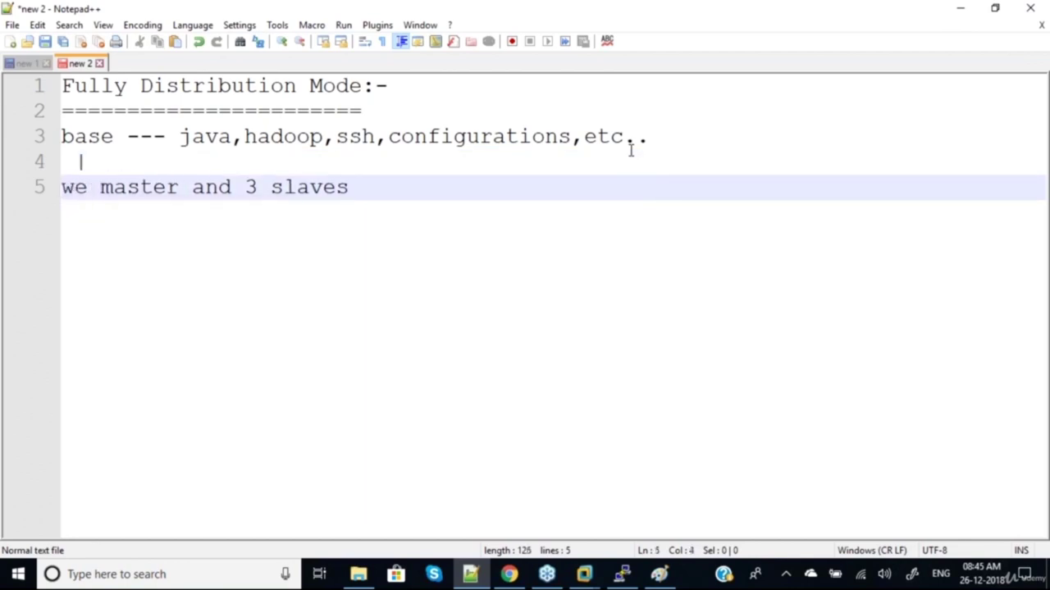
type("going ")
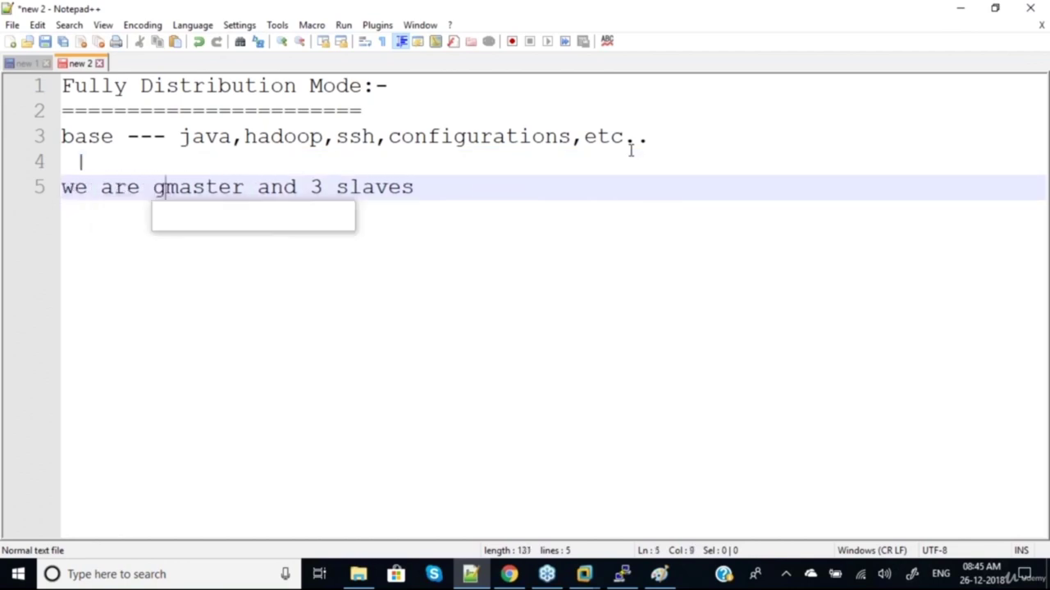
type("clone ")
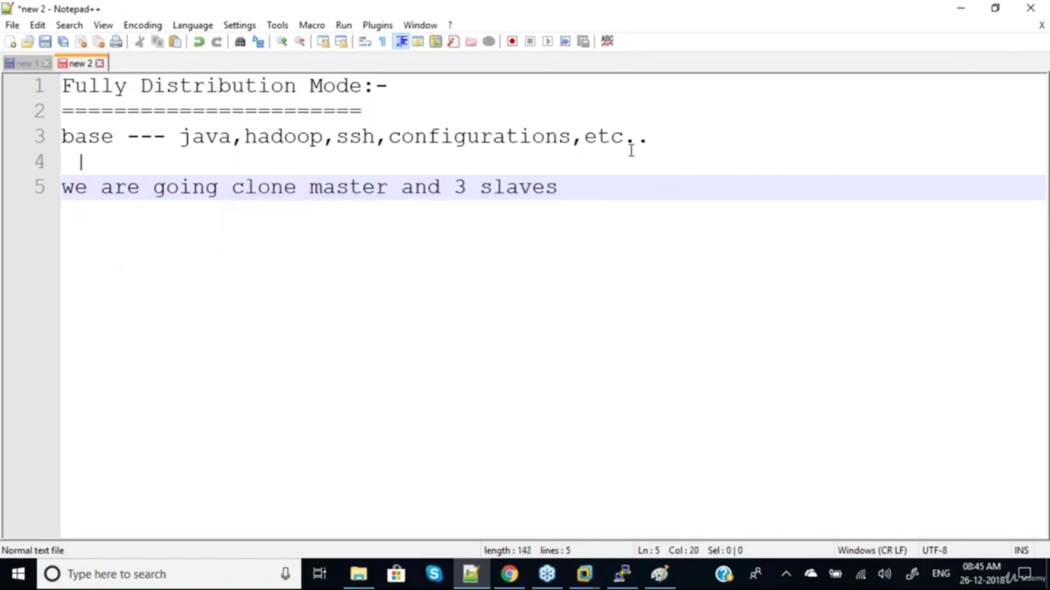
type("one")
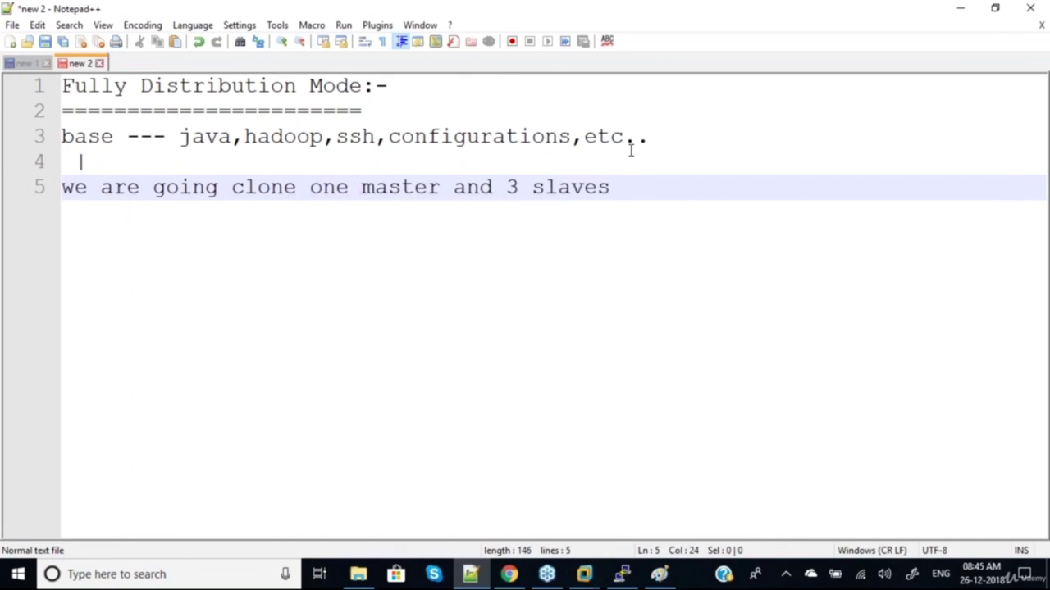
left_click_drag(362, 187, 610, 187)
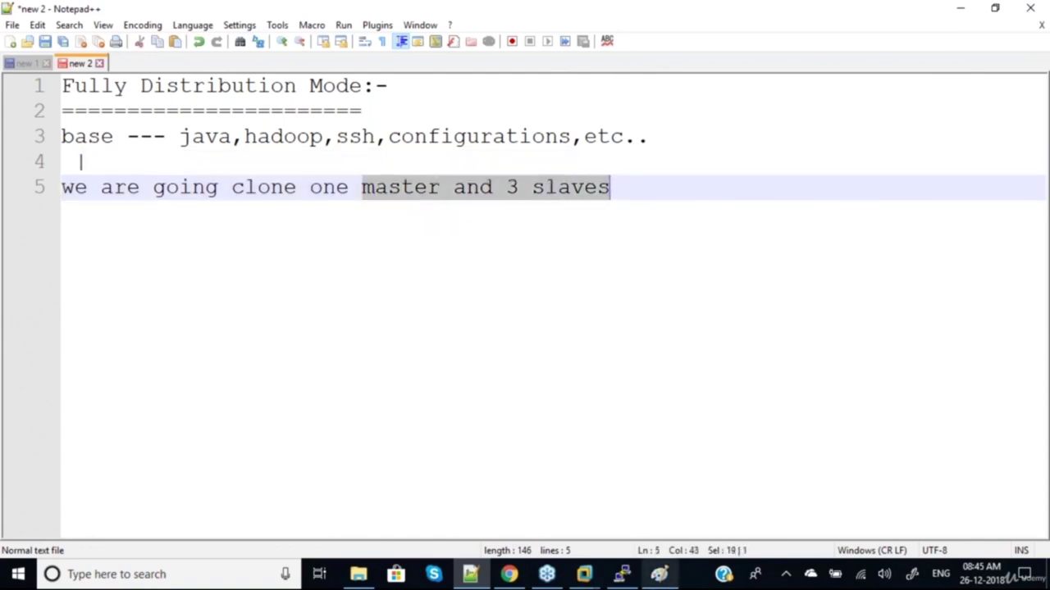
key("alt+Tab")
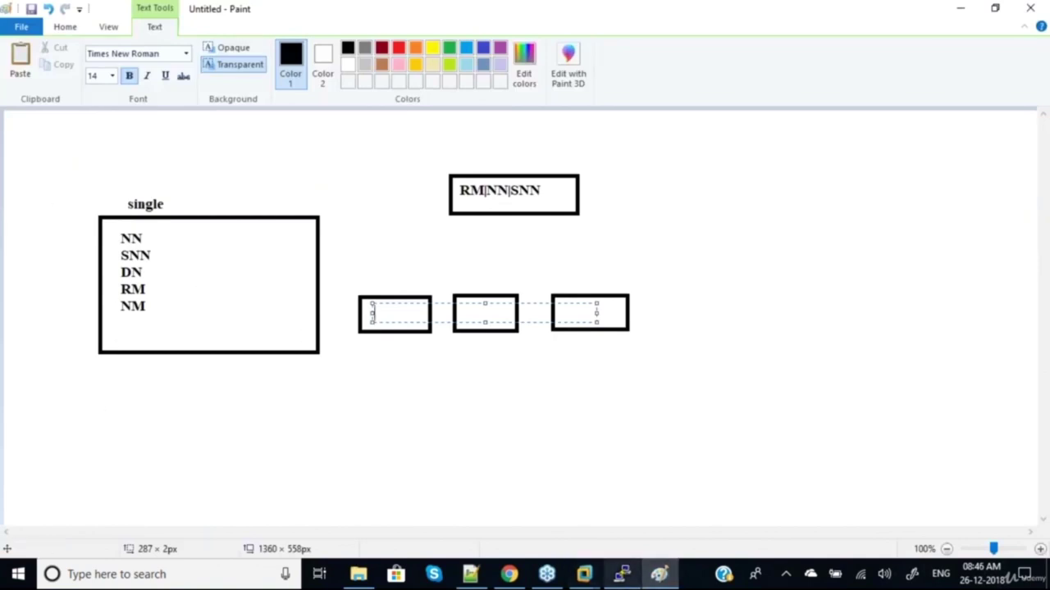
Commit the text box on the Paint cluster diagram and return to the Notepad++ notes.
left_click(622, 574)
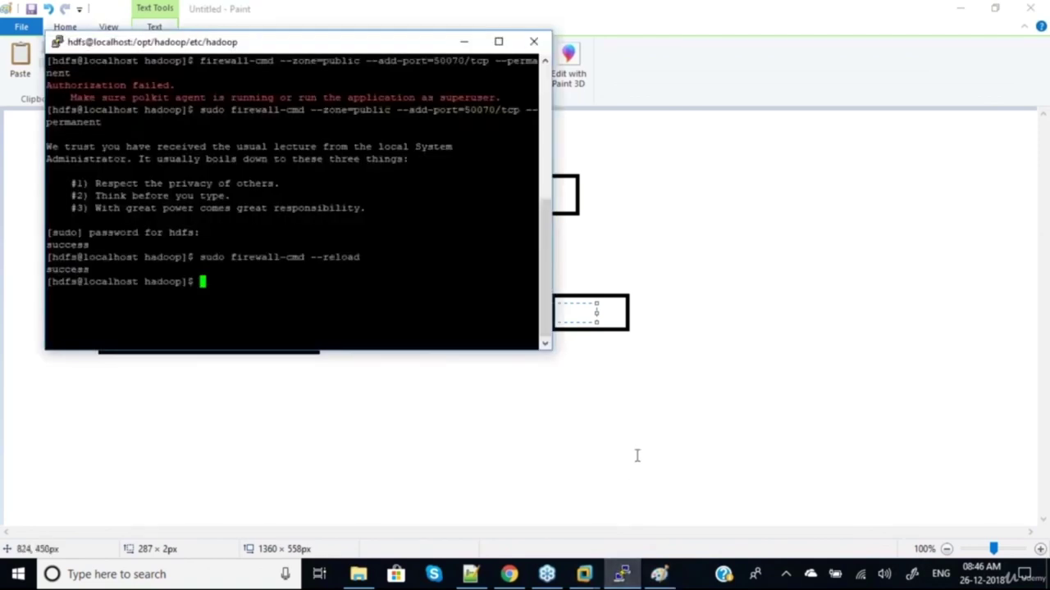
left_click(637, 455)
left_click(637, 455)
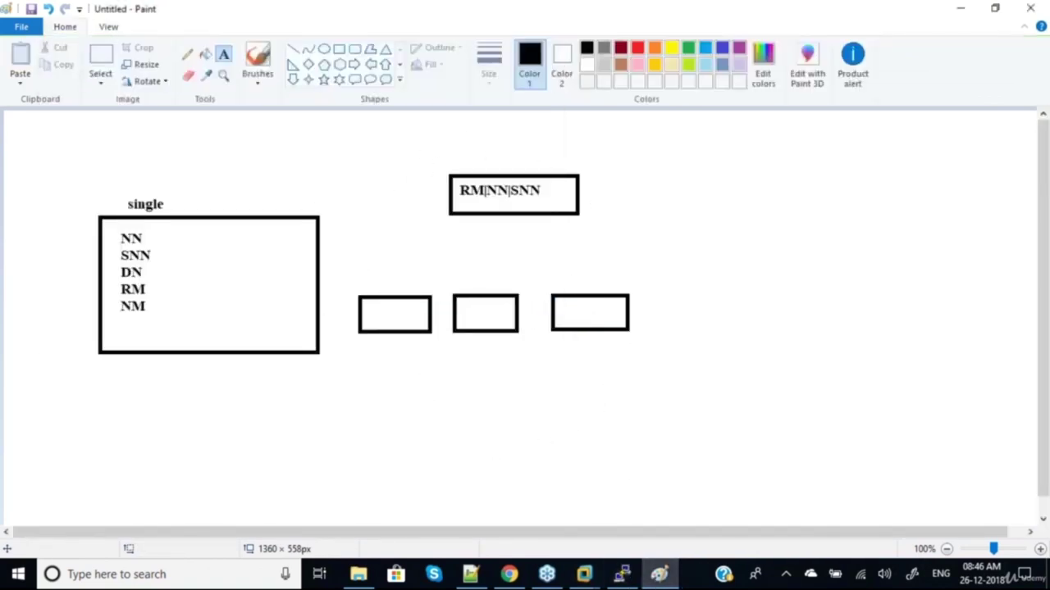
left_click(470, 574)
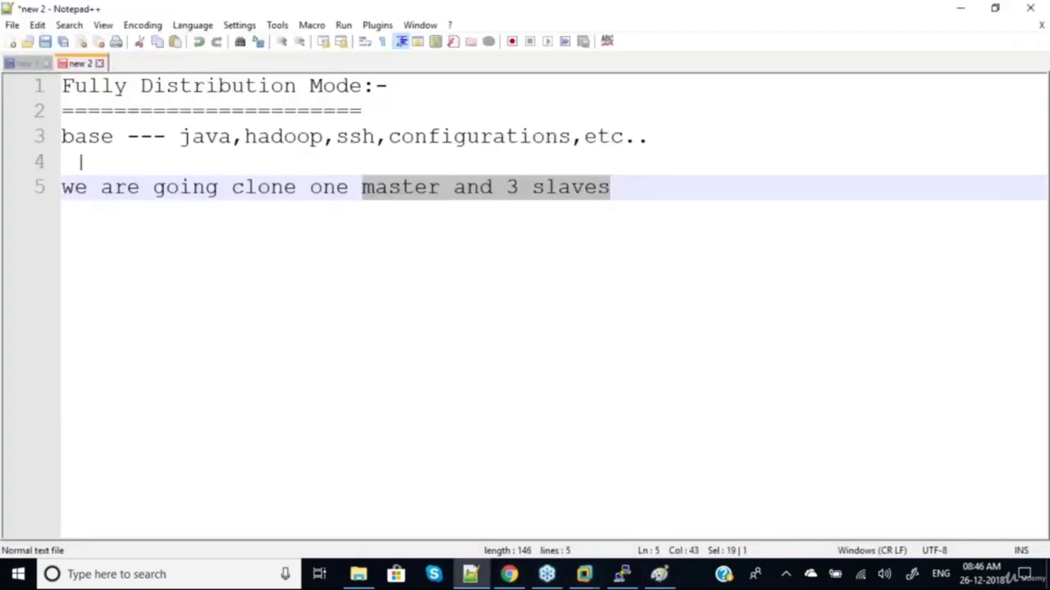
Reselect the 'master and 3 slaves' phrase and the base line in the cloning notes.
left_click_drag(621, 187, 366, 190)
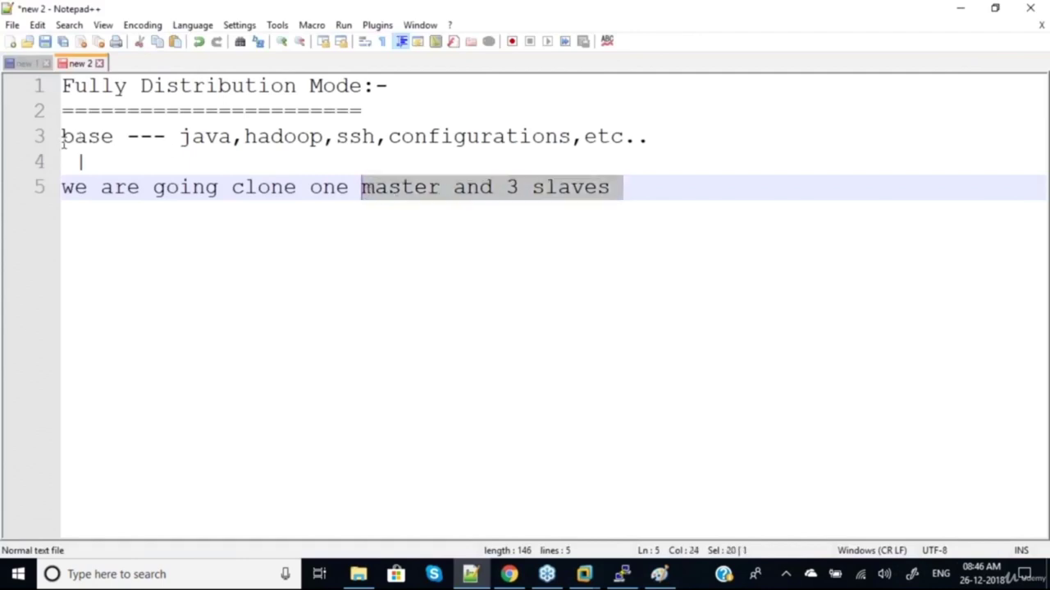
left_click_drag(63, 138, 664, 135)
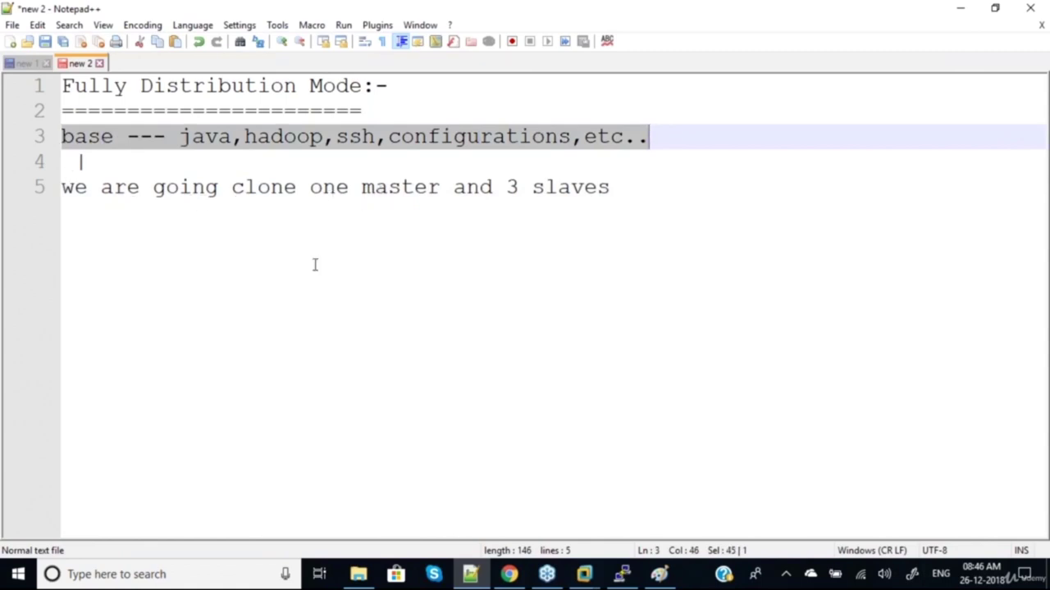
key("ctrl+End")
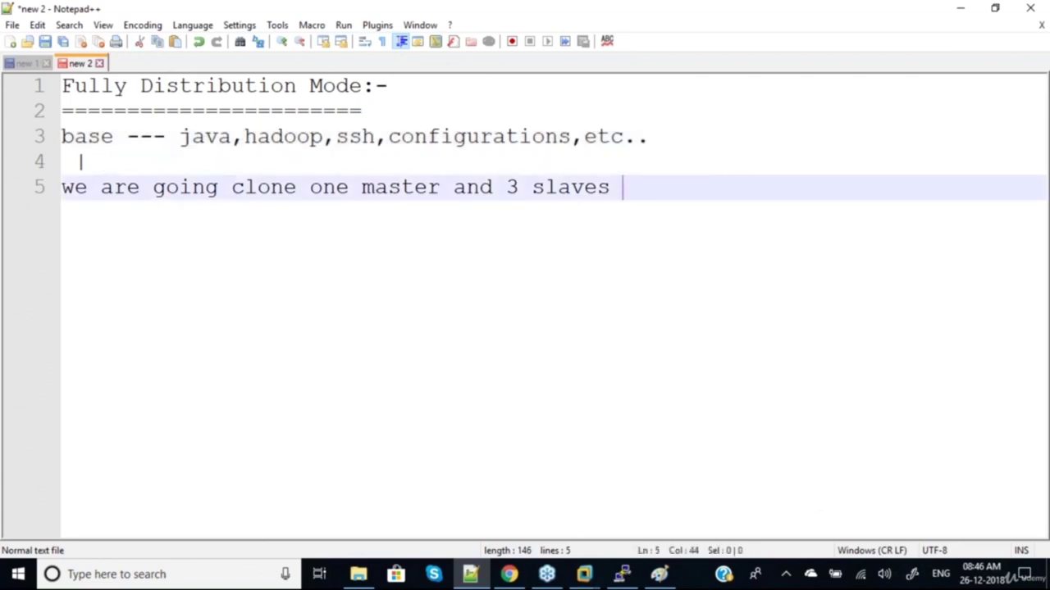
Glance at the cluster diagram in Paint, then switch to the main Hadoop notes document.
mouse_move(621, 574)
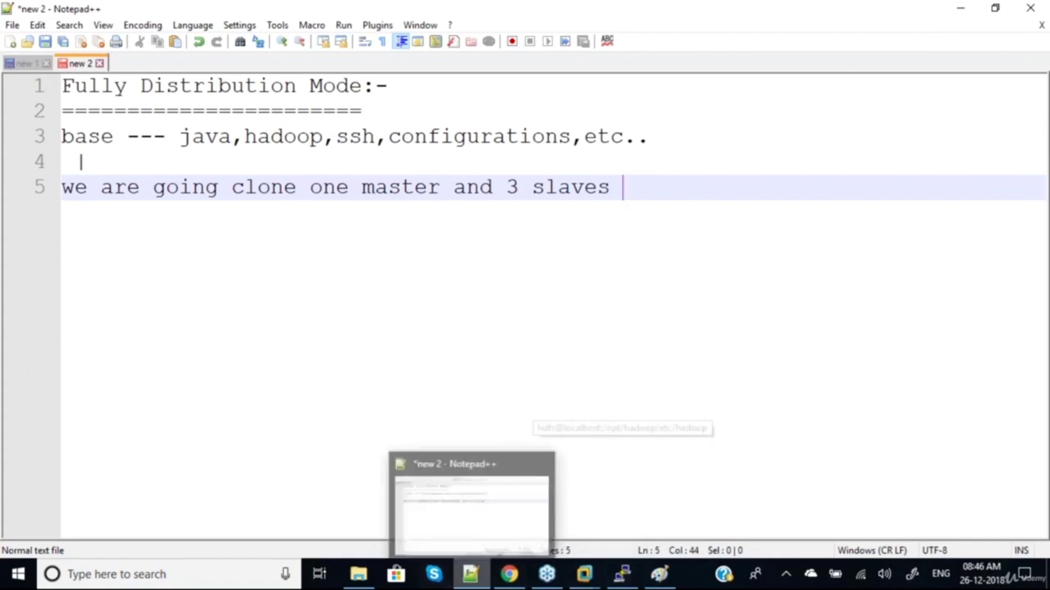
left_click(470, 574)
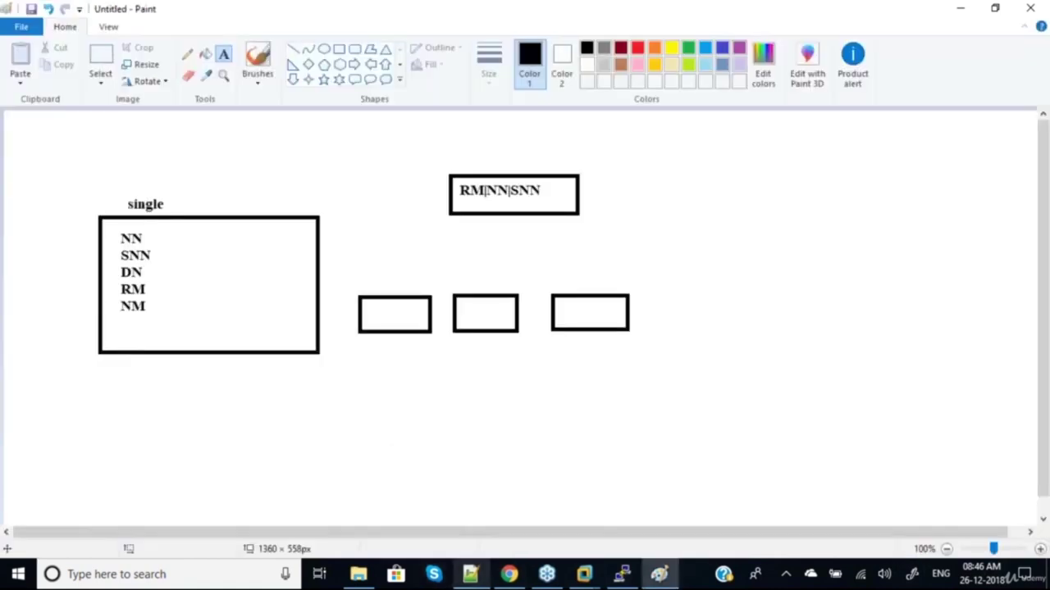
left_click(660, 574)
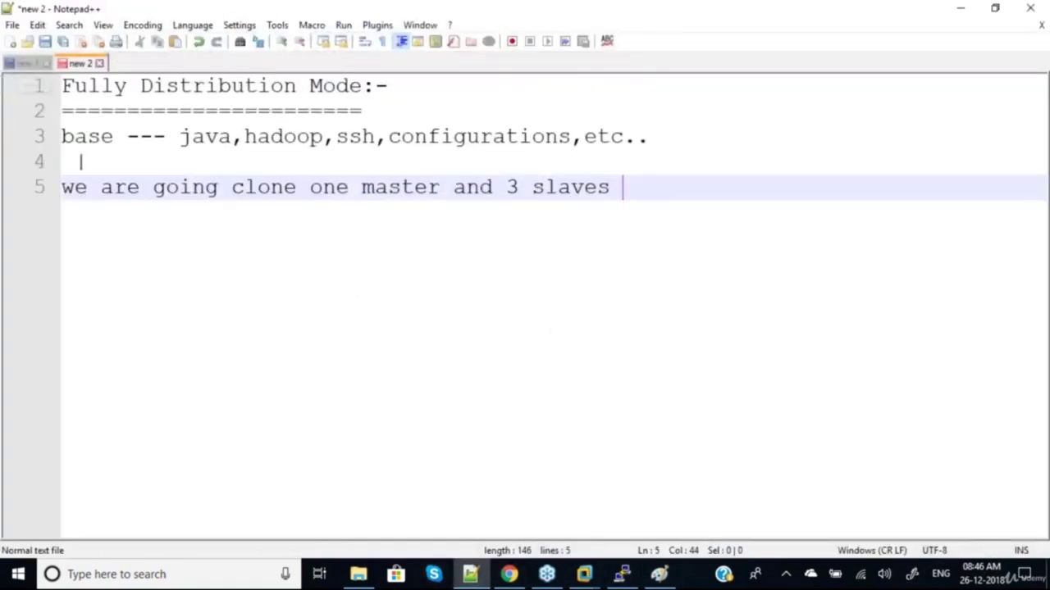
key("ctrl+Tab")
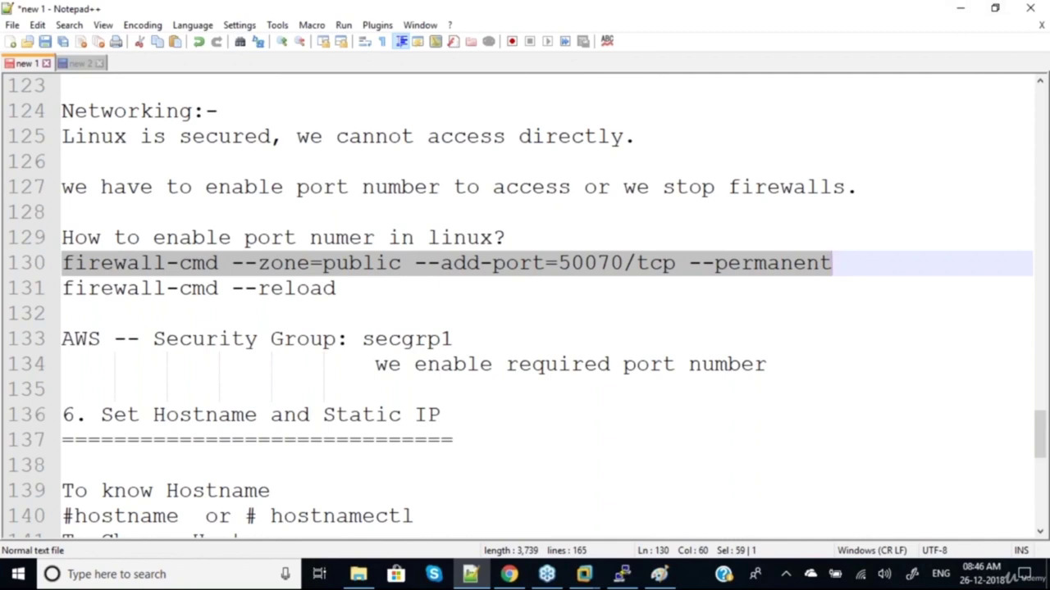
Delete the empty line 138 under the Set Hostname / Static IP heading.
key("alt+Tab")
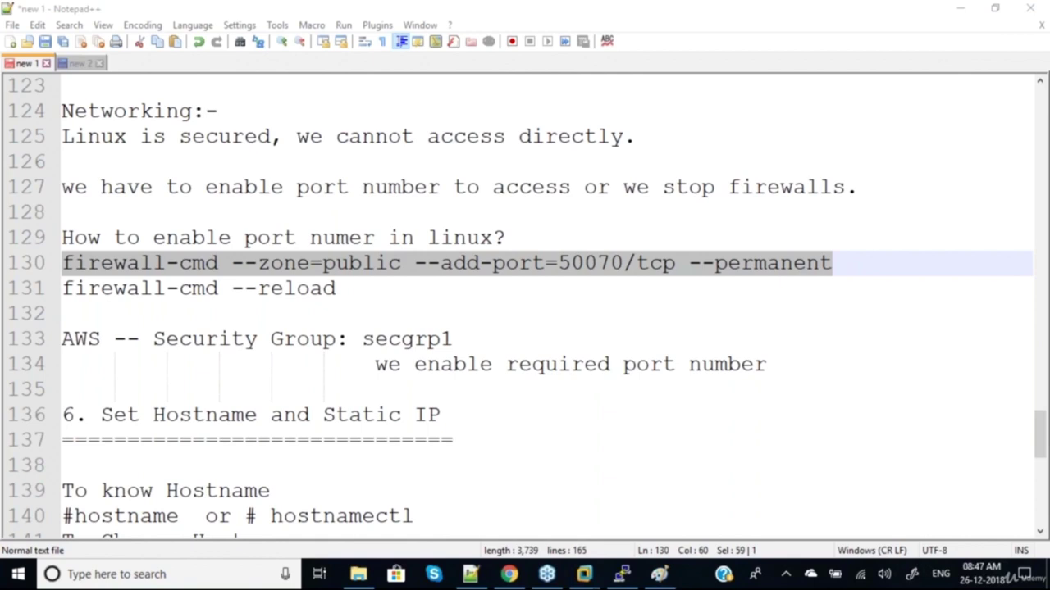
left_click(101, 415)
left_click_drag(101, 414, 218, 416)
left_click_drag(323, 415, 464, 413)
scroll(461, 413, "down", 1)
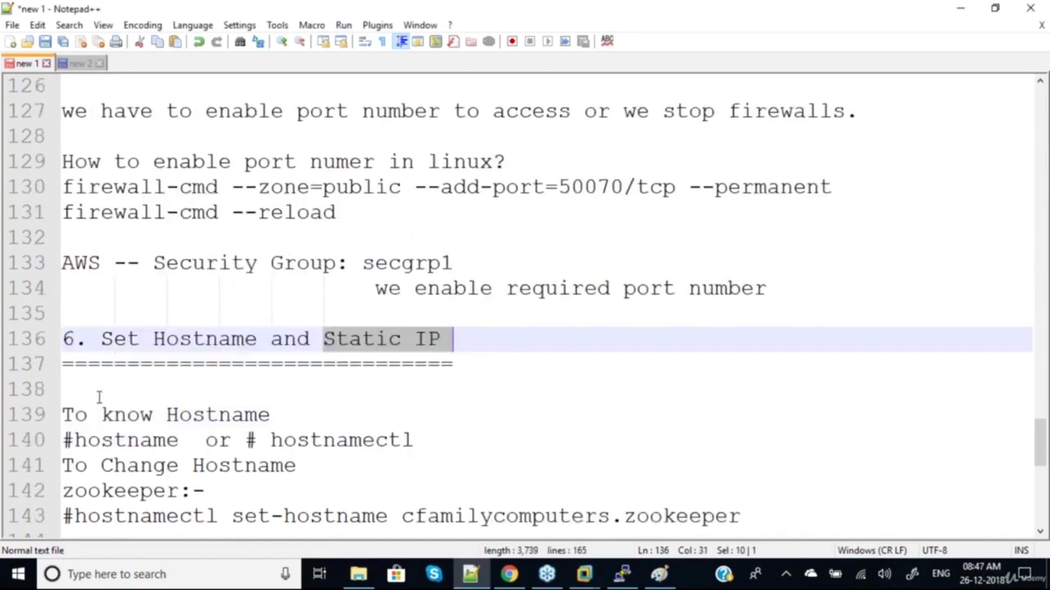
left_click(83, 391)
key("Delete")
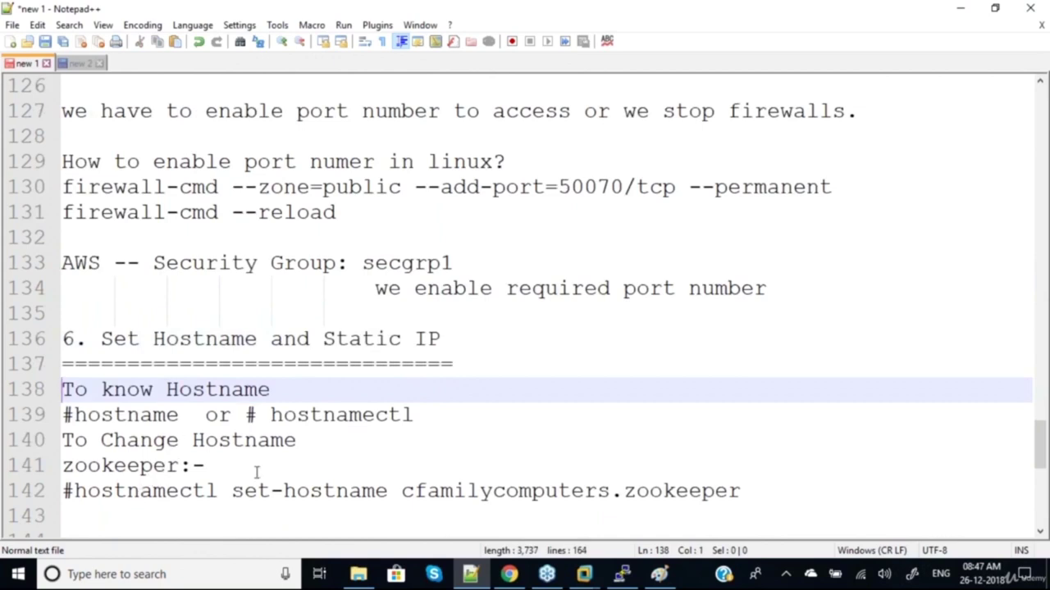
Replace 'zookeeper' with 'base' in the line 141 label and the line 142 hostnamectl command.
scroll(256, 473, "down", 1)
left_click_drag(743, 415, 86, 418)
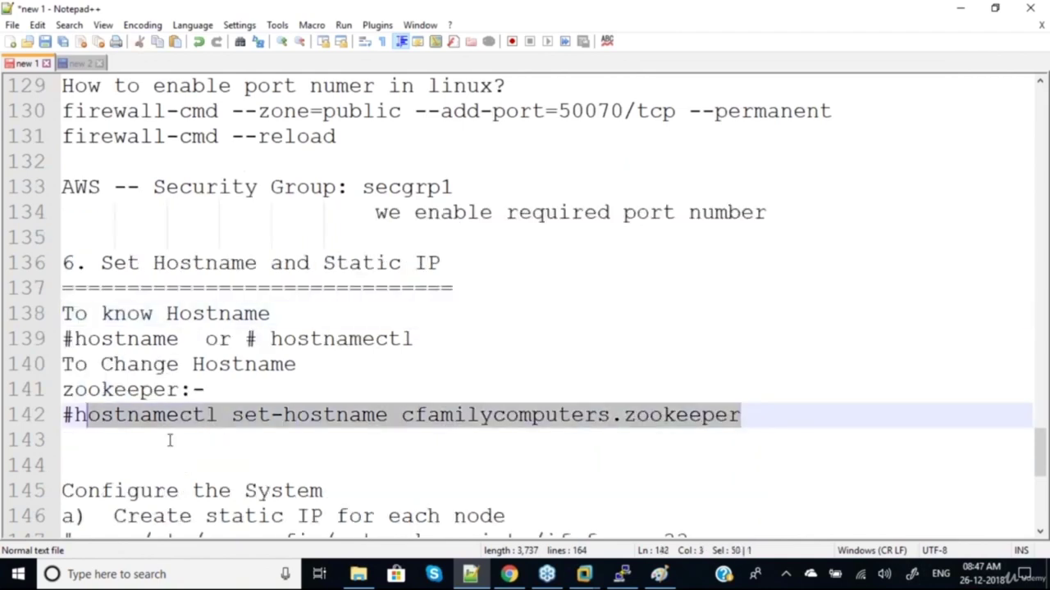
left_click(155, 390)
double_click(154, 390)
type("base")
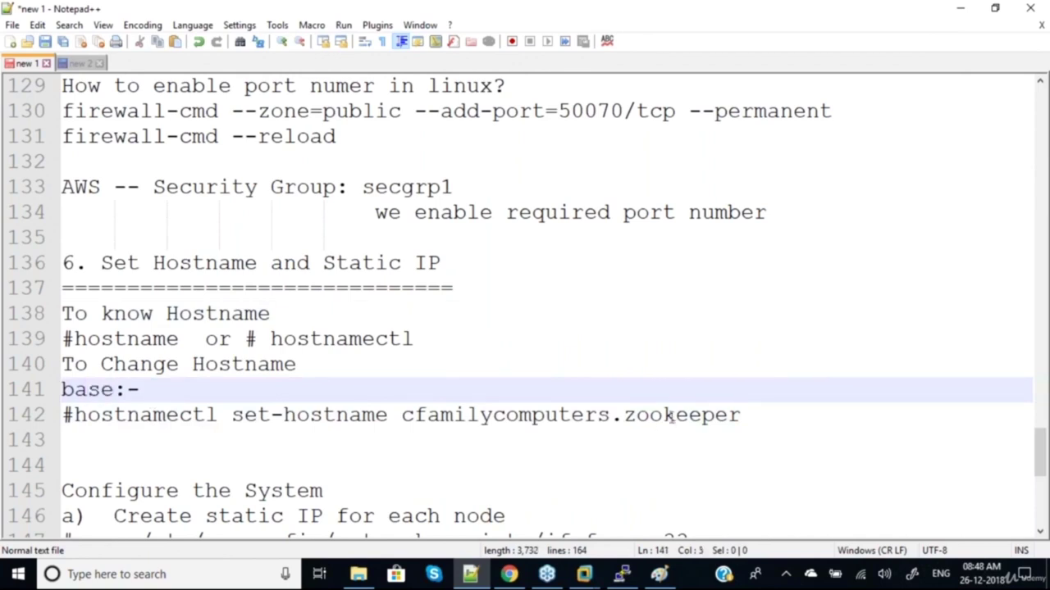
left_click(674, 415)
double_click(674, 414)
type("b")
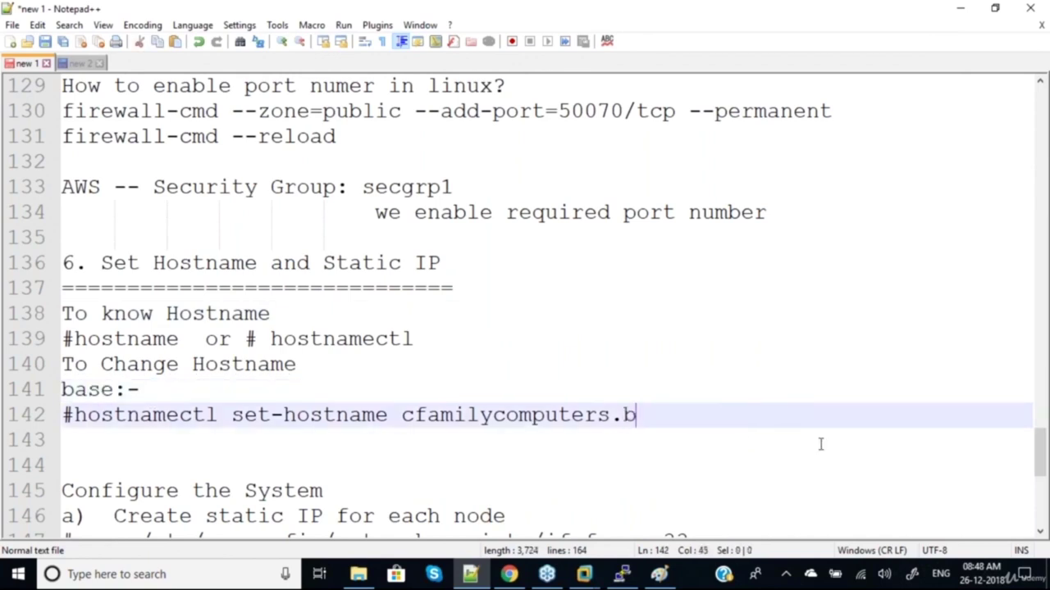
type("ase")
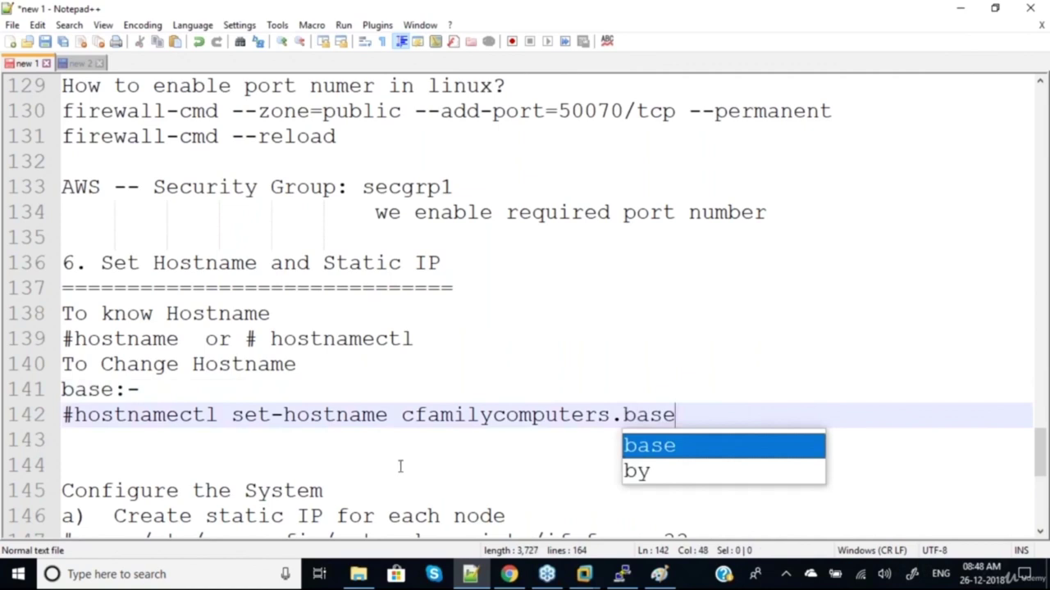
left_click(400, 466)
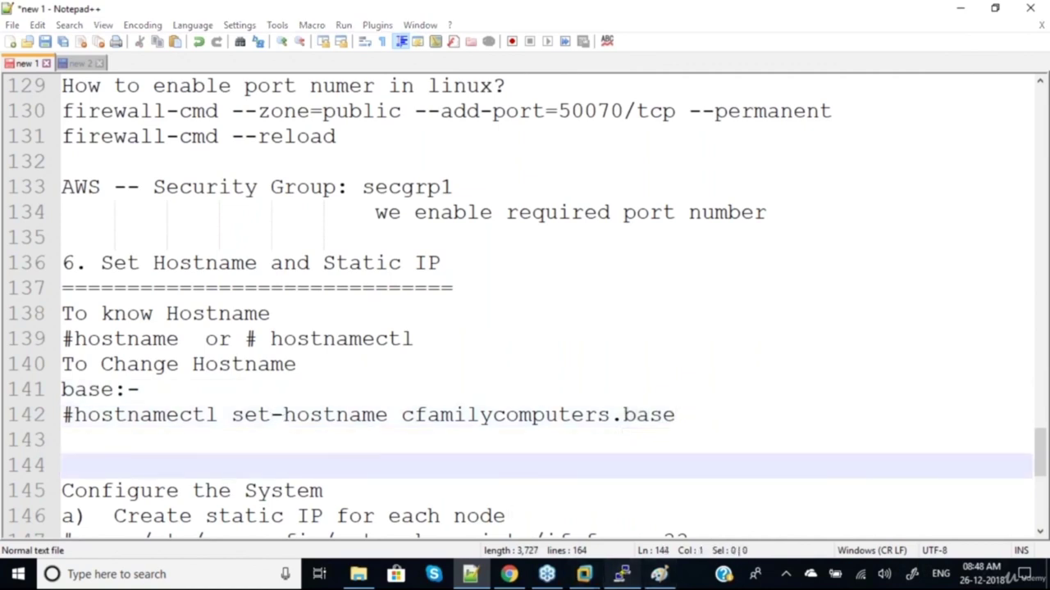
Check the current hostname, localhost.localdomain, with hostname and hostnamectl.
left_click(622, 575)
type("h")
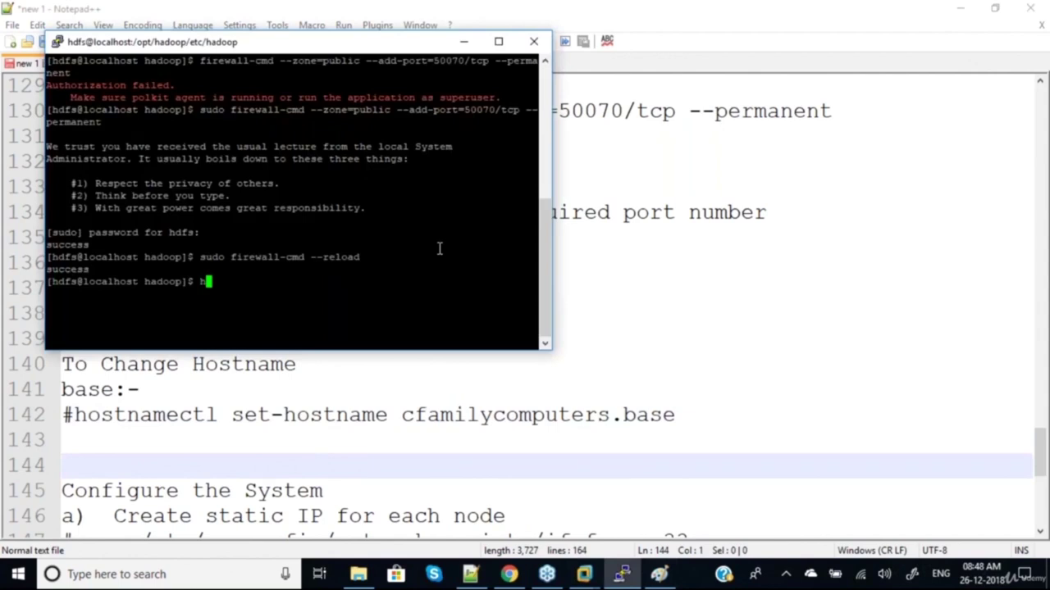
type("os")
type("tname")
key("Return")
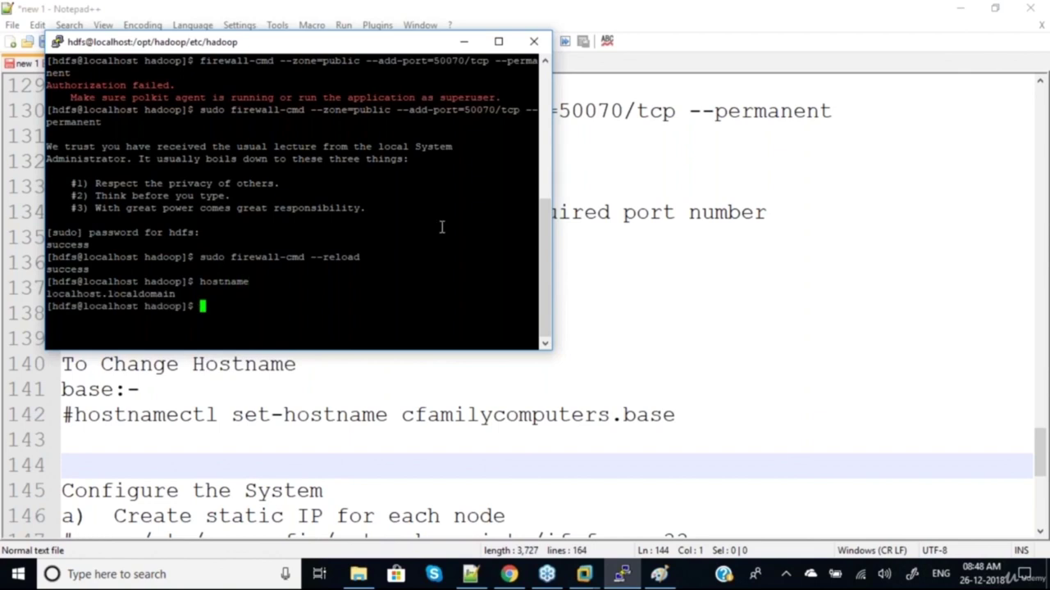
left_click_drag(287, 41, 713, 111)
type("hostnamectl")
key("Return")
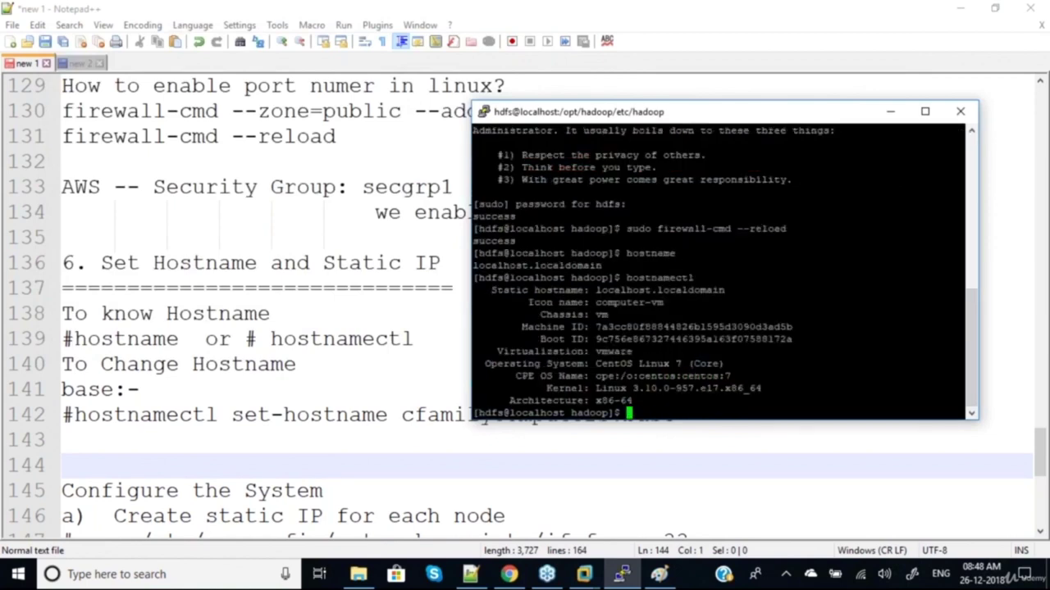
left_click_drag(615, 266, 474, 266)
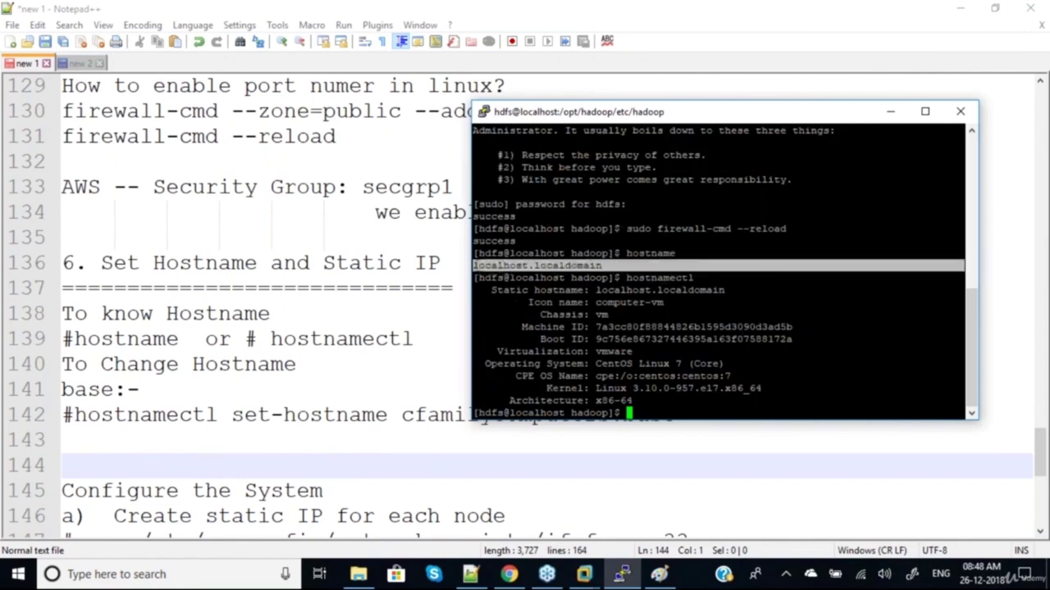
left_click(657, 399)
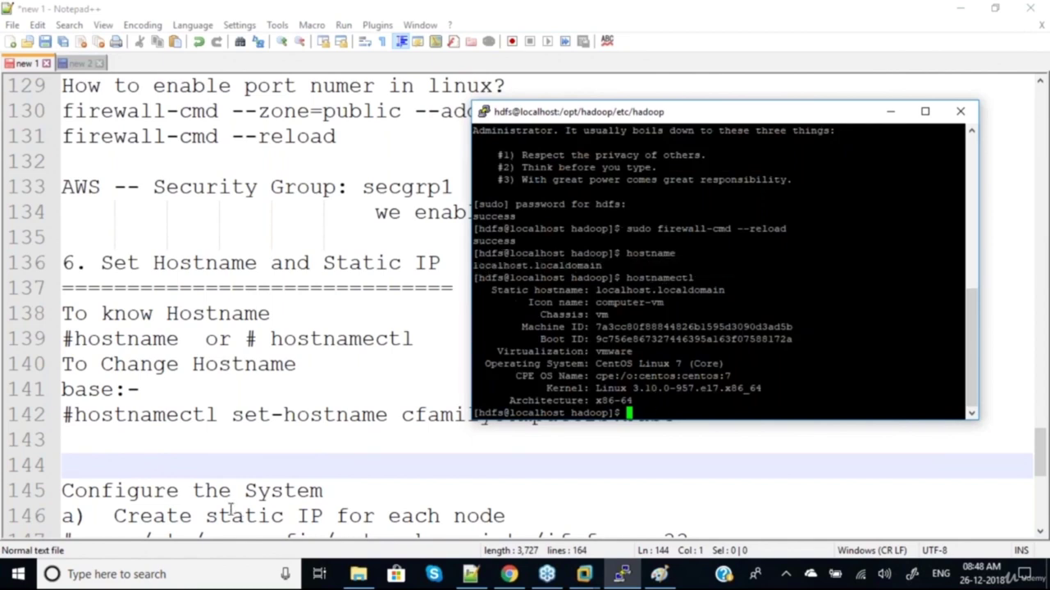
Copy the set-hostname command from line 142 of the Hadoop notes.
left_click(255, 454)
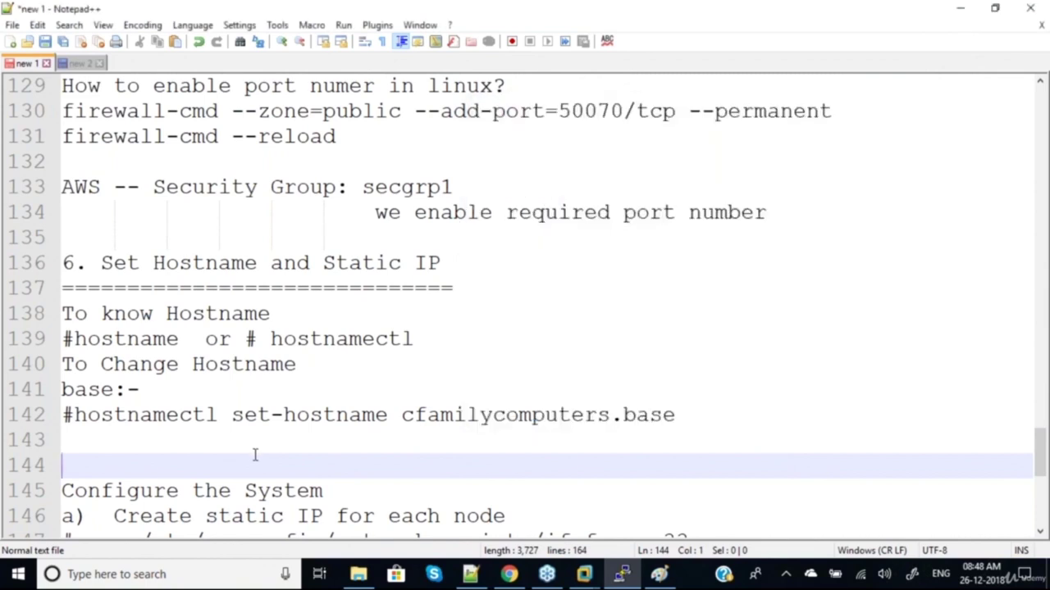
left_click(73, 415)
left_click_drag(74, 415, 676, 418)
key("ctrl+c")
right_click(595, 427)
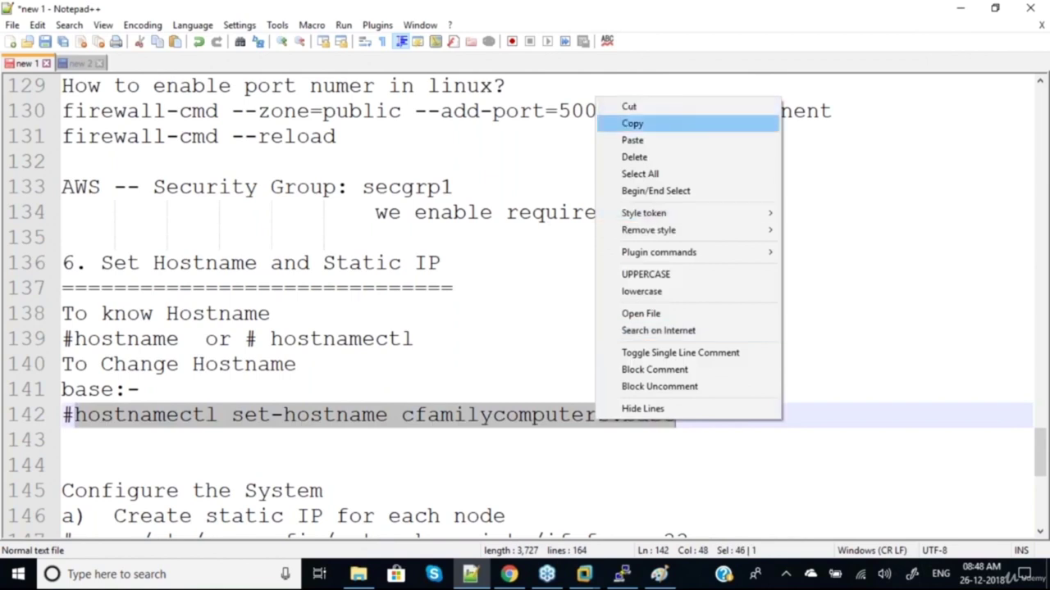
left_click(647, 124)
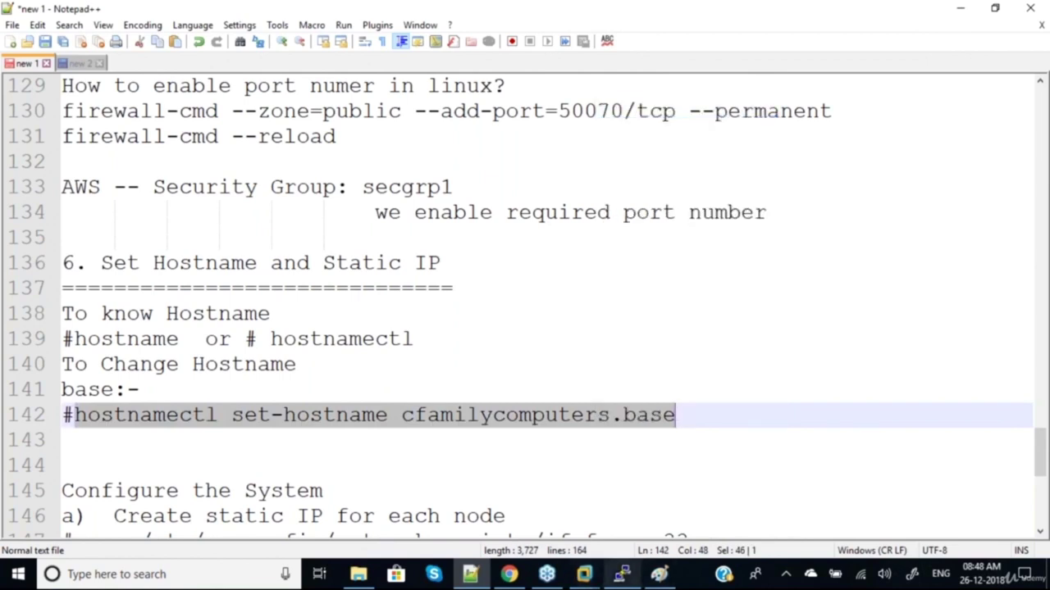
Run sudo hostnamectl set-hostname cfamilycomputers.base, enter the password, and verify with hostname.
left_click(622, 574)
type("sudo hostnamectl set-hostname cfamilycomputers.base")
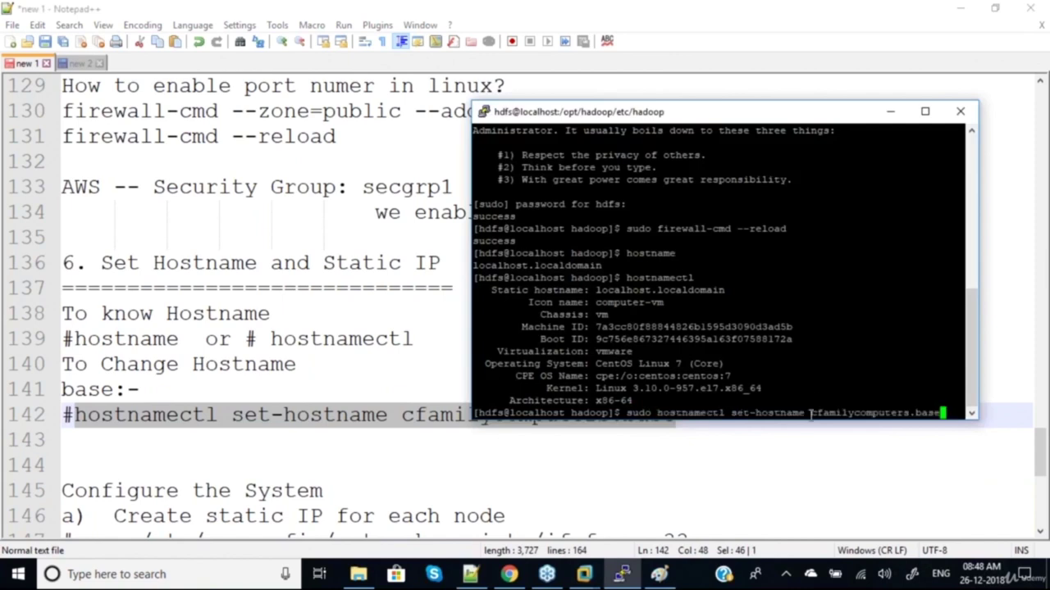
right_click(813, 410)
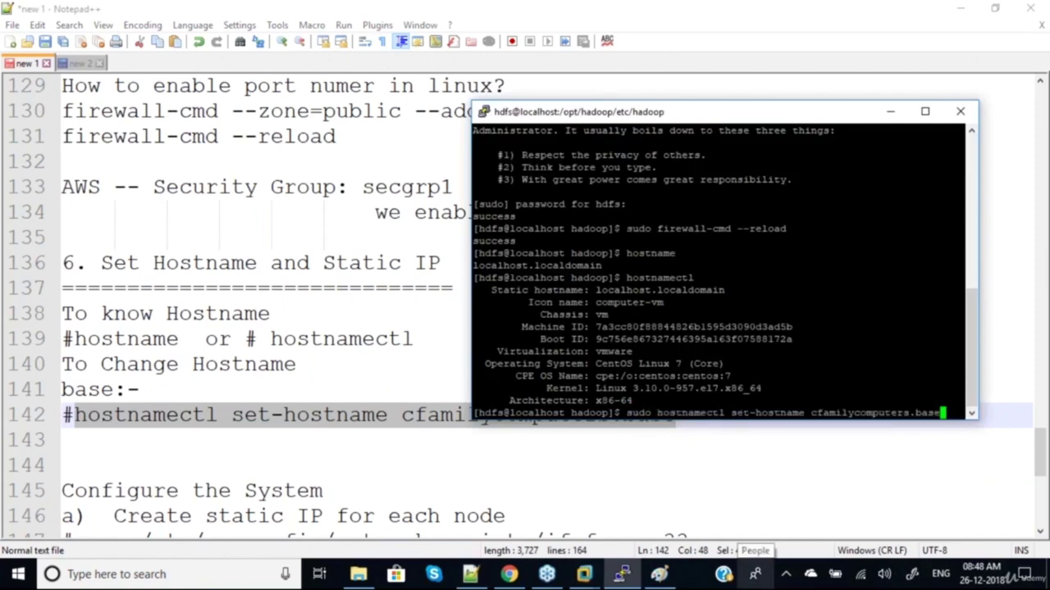
key("Return")
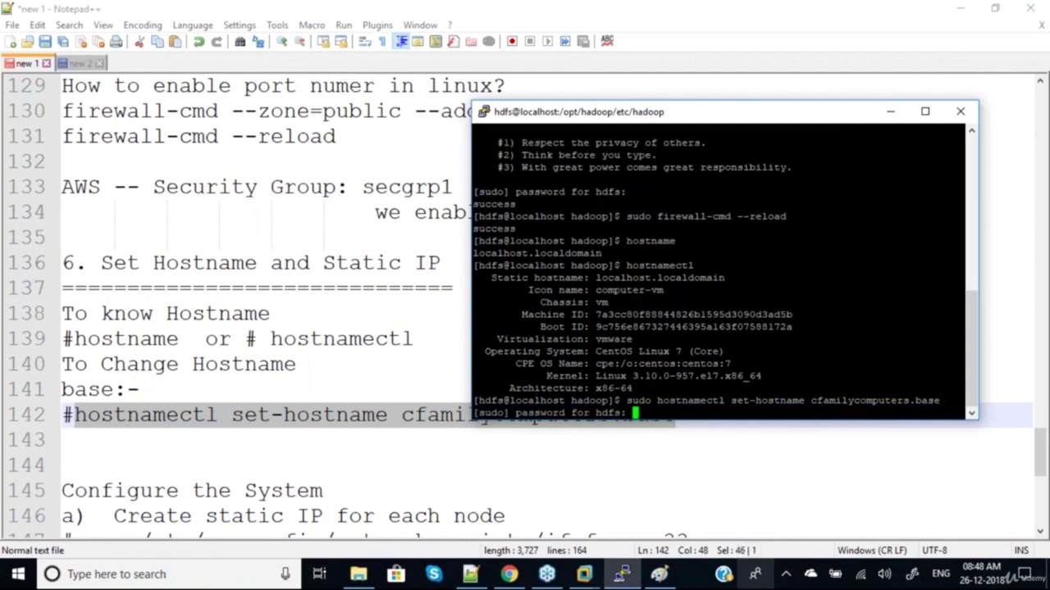
key("Return")
key("Up")
key("Up")
key("BackSpace")
key("BackSpace")
key("BackSpace")
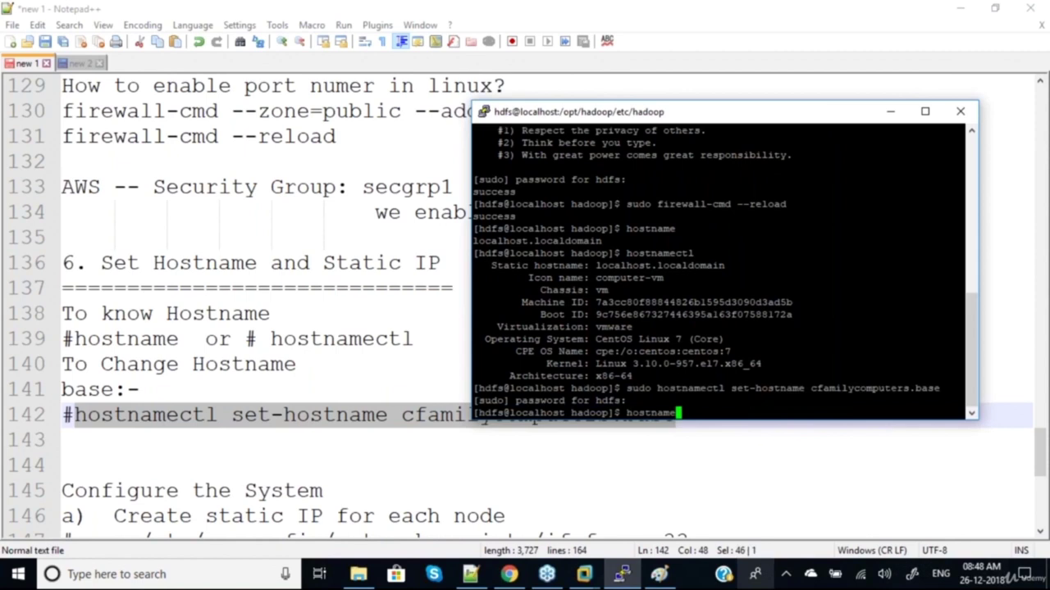
key("Return")
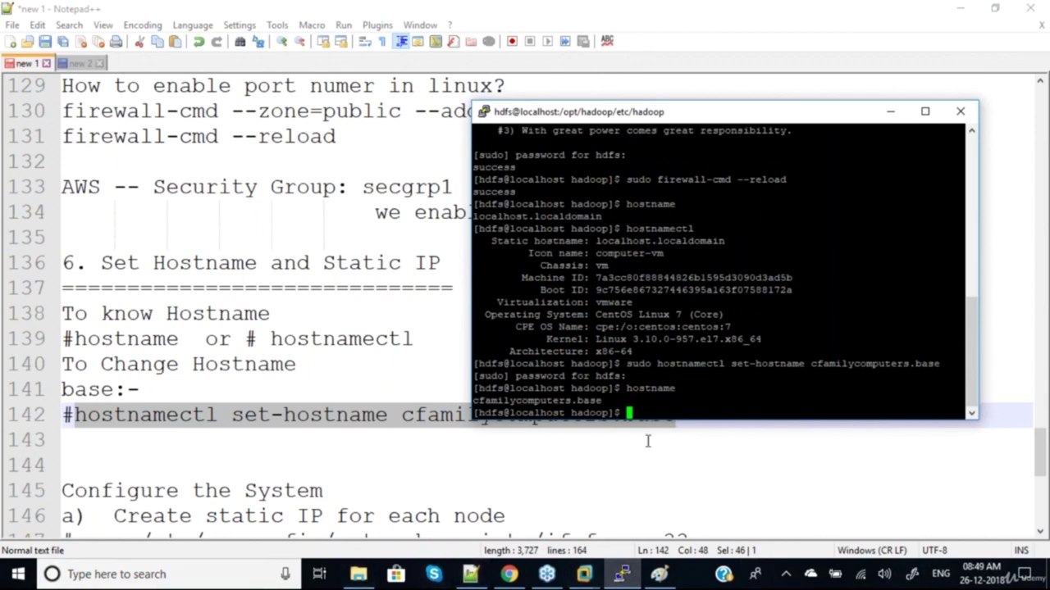
left_click_drag(656, 111, 453, 65)
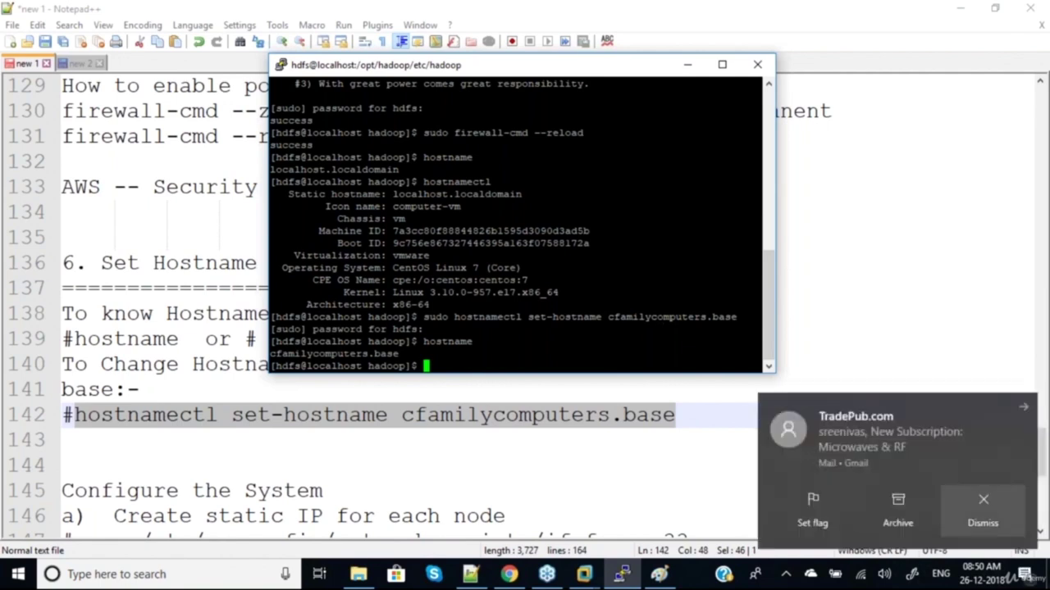
left_click(983, 509)
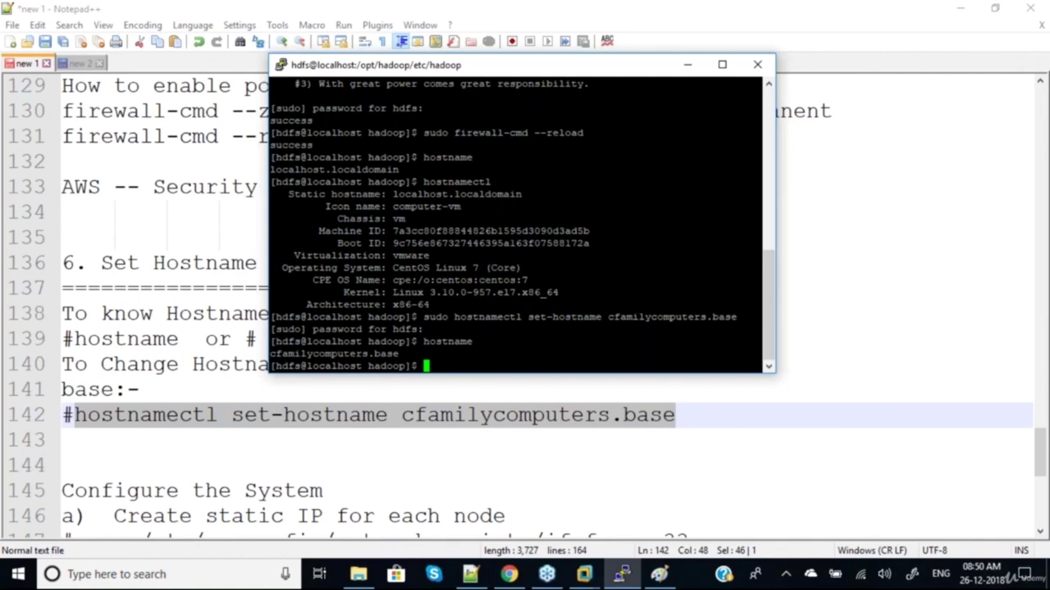
Copy the ifcfg-ens33 config file path from line 147 of the notes.
left_click(782, 453)
scroll(781, 453, "down", 1)
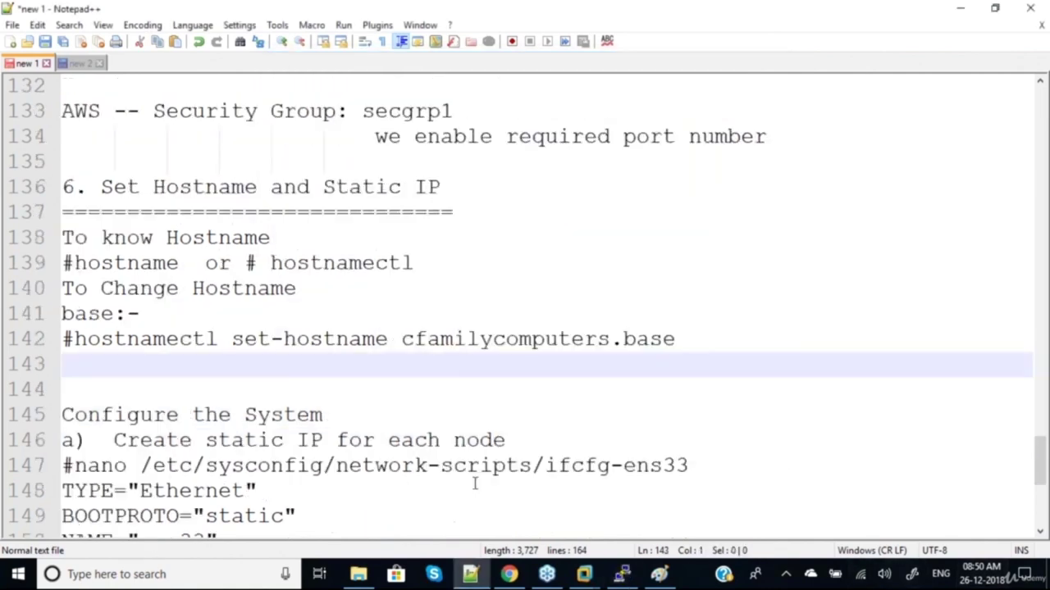
left_click_drag(546, 465, 558, 465)
left_click_drag(140, 465, 678, 466)
right_click(677, 467)
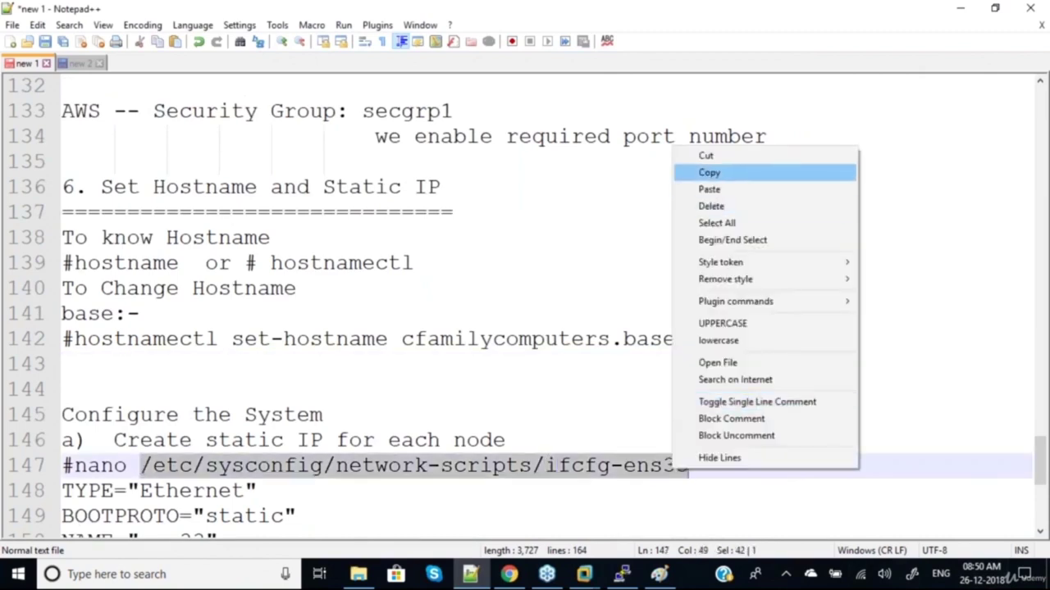
left_click(733, 173)
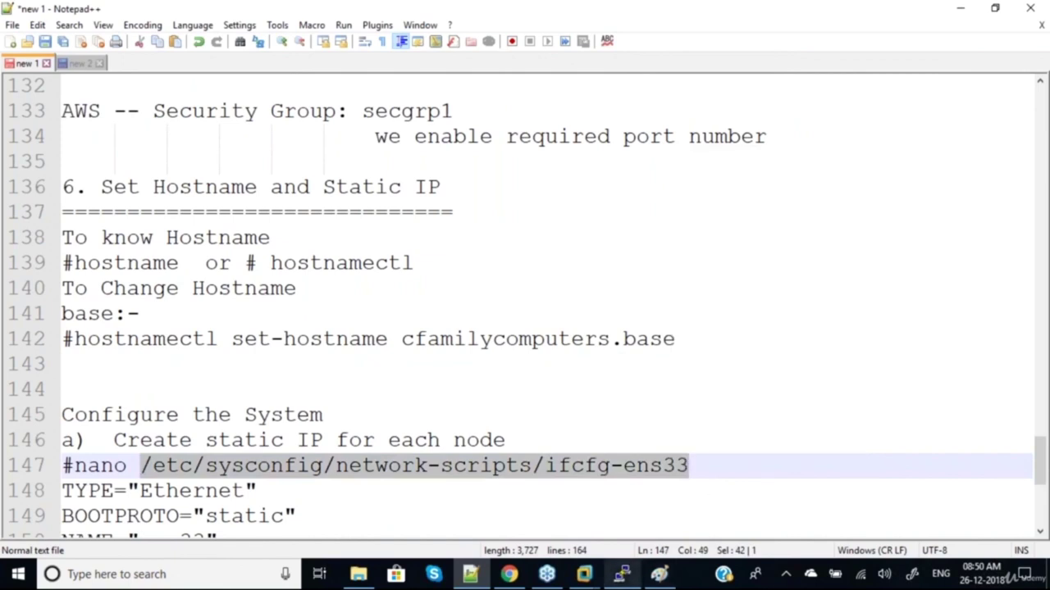
Change directory to /etc/sysconfig/network-scripts and list files, locating ifcfg-ens33.
key("alt+Tab")
type("cd")
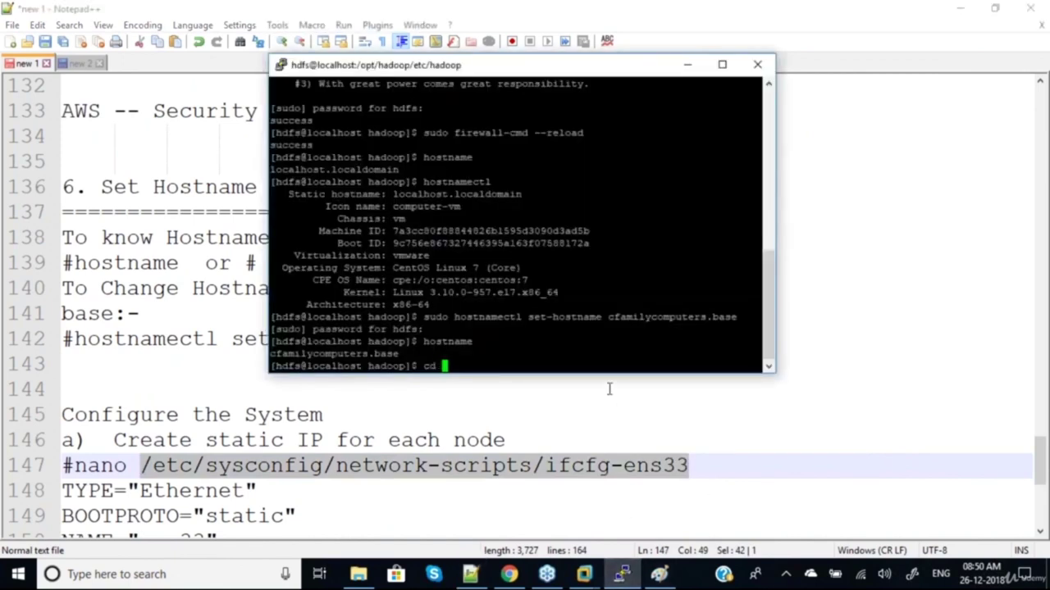
right_click(614, 367)
key("BackSpace")
key("BackSpace")
key("BackSpace")
key("BackSpace")
key("BackSpace")
key("BackSpace")
key("BackSpace")
key("BackSpace")
key("BackSpace")
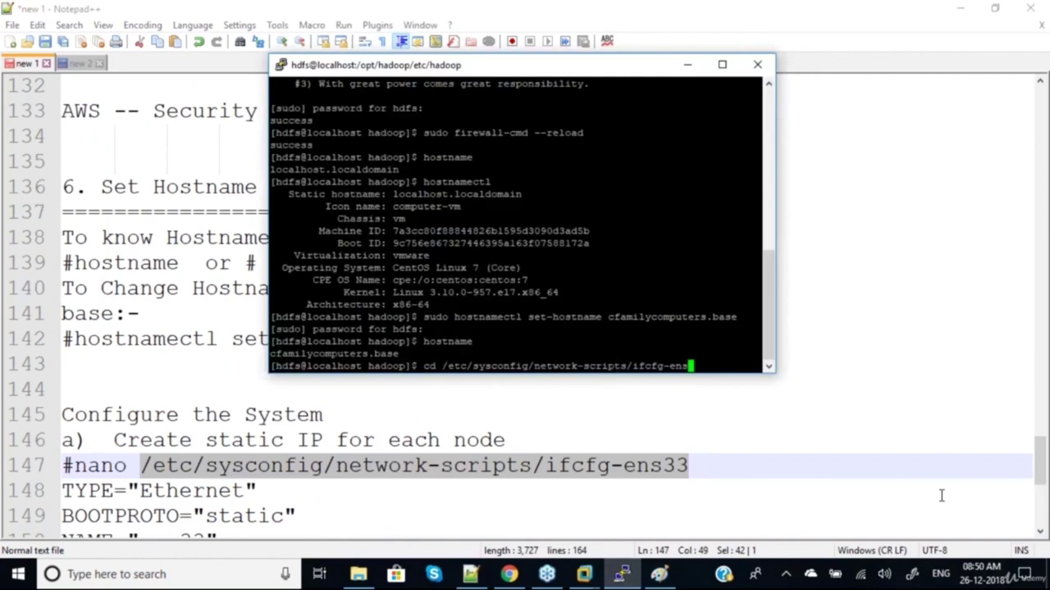
key("BackSpace")
key("BackSpace")
key("Return")
type("ls")
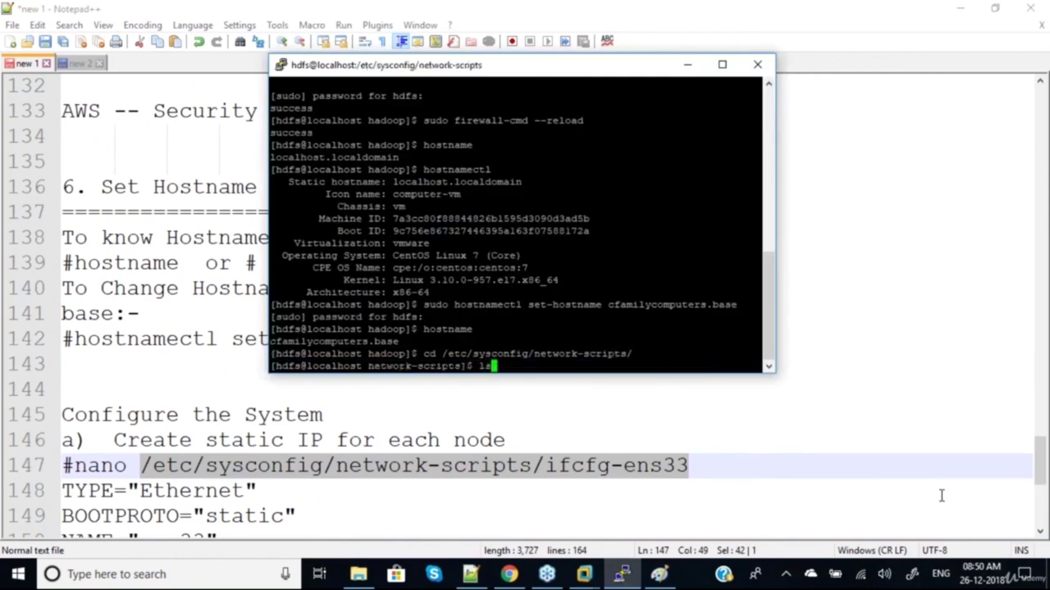
key("Return")
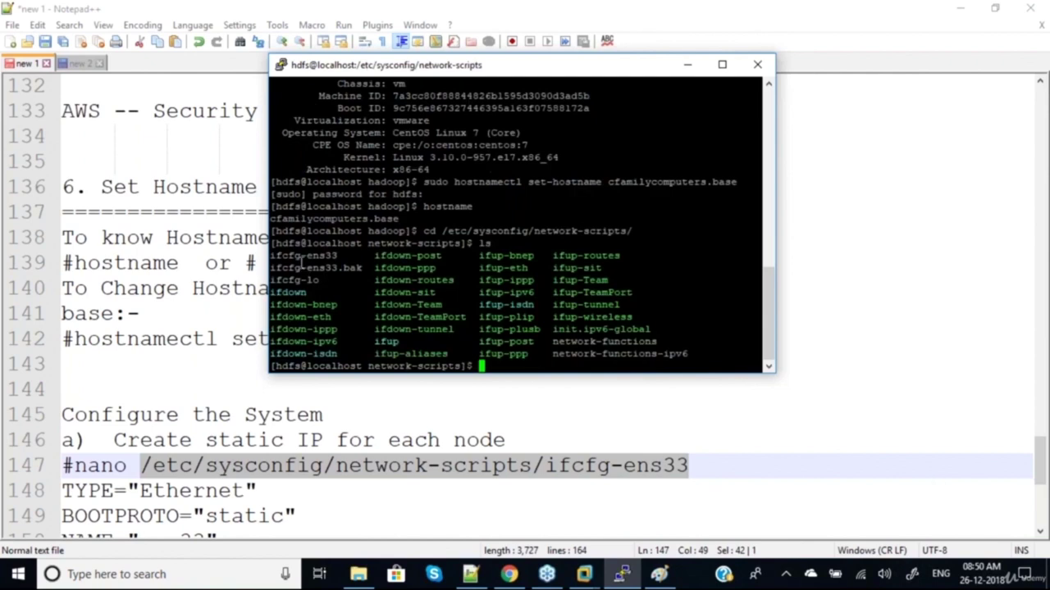
left_click_drag(279, 257, 338, 255)
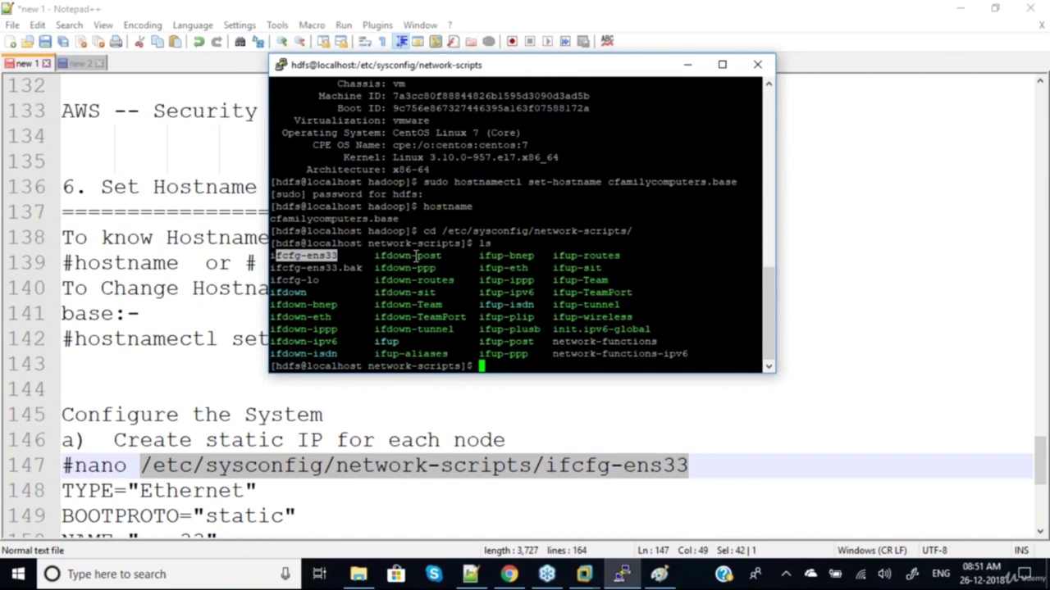
Copy the nano command from line 147 and start a sudo command in the terminal.
left_click(75, 466)
left_click_drag(76, 465, 689, 465)
right_click(689, 466)
left_click(710, 170)
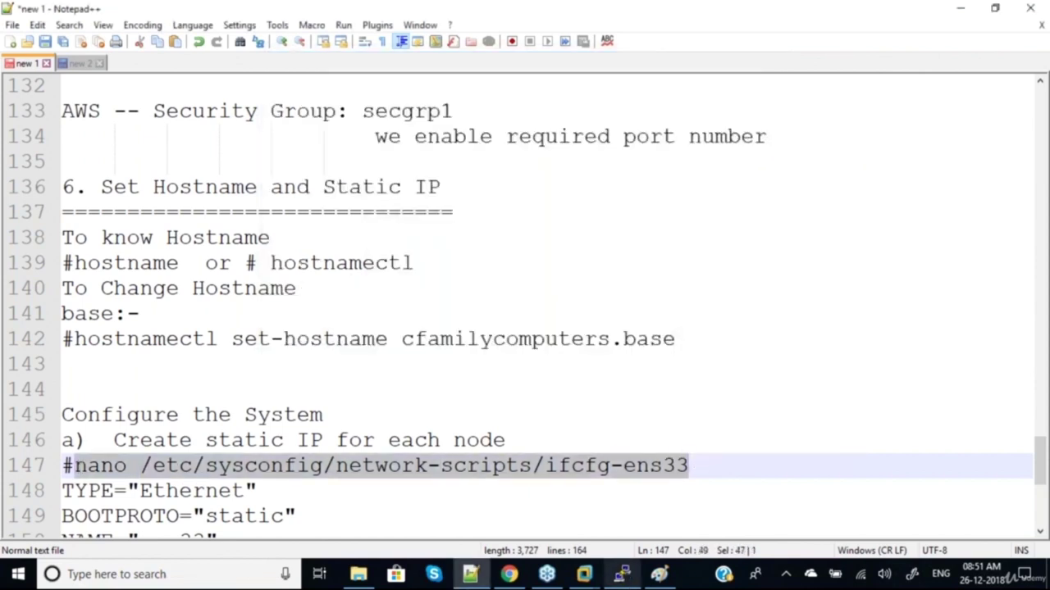
key("alt+Tab")
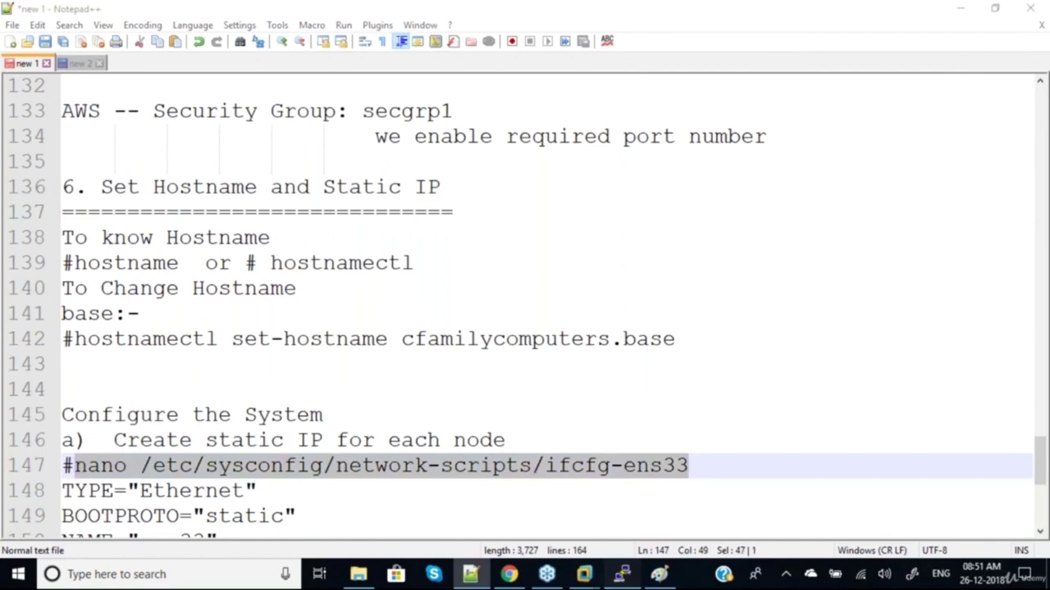
type("sudo")
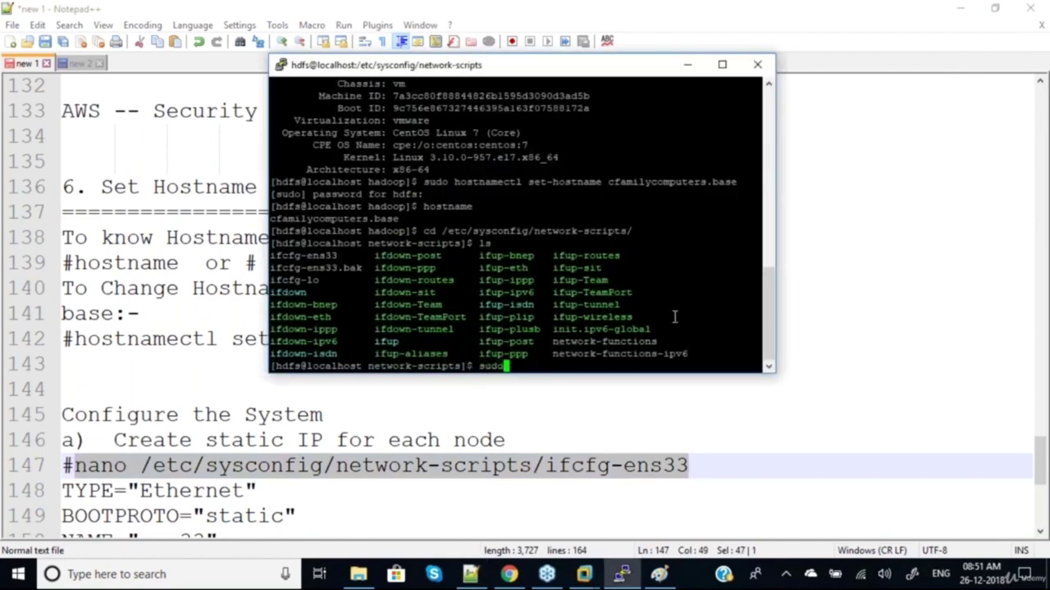
Open ifcfg-ens33 with sudo nano and delete all 16 of its existing lines.
right_click(644, 361)
key("Return")
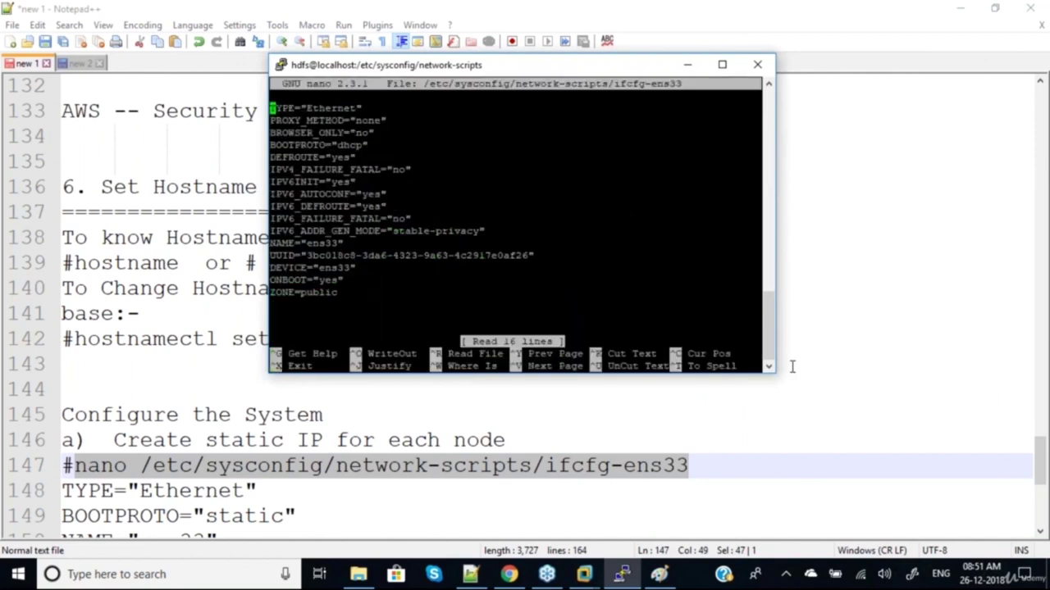
key("Delete")
key("Delete")
key("Delete")
key("Delete")
key("Delete")
key("Delete")
key("Delete")
key("Delete")
key("Delete")
key("Delete")
key("Delete")
key("Delete")
key("Delete")
key("Delete")
key("Delete")
key("Delete")
key("Delete")
key("Delete")
key("Delete")
key("Delete")
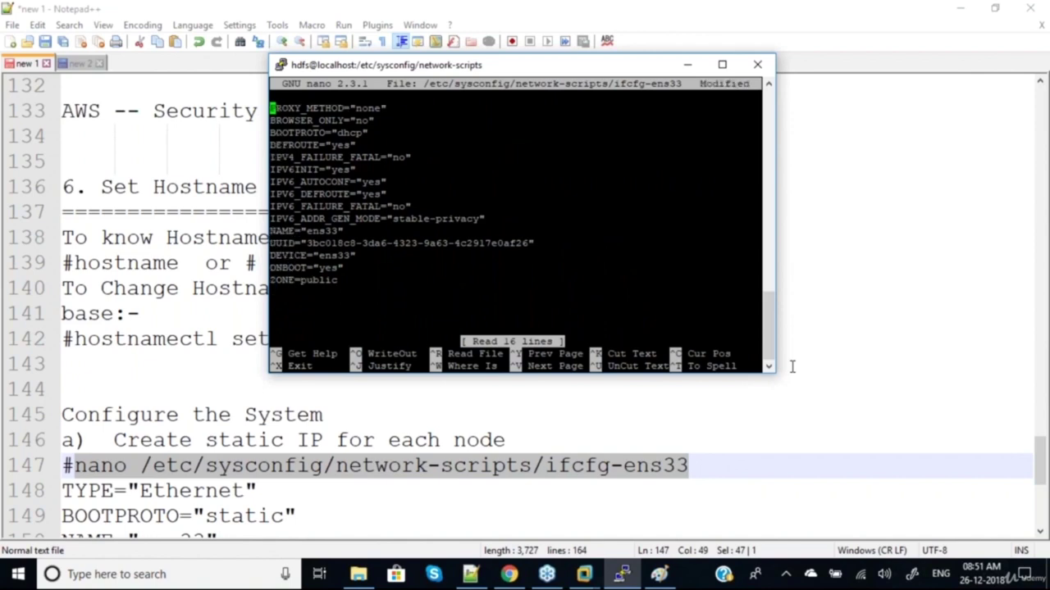
key("Delete")
key("Delete")
key("Delete")
key("Delete")
key("Delete")
key("Delete")
key("Delete")
key("Delete")
key("Delete")
key("Delete")
key("Delete")
key("Delete")
key("Delete")
key("Delete")
key("Delete")
key("Delete")
key("Delete")
key("Delete")
key("Delete")
key("Delete")
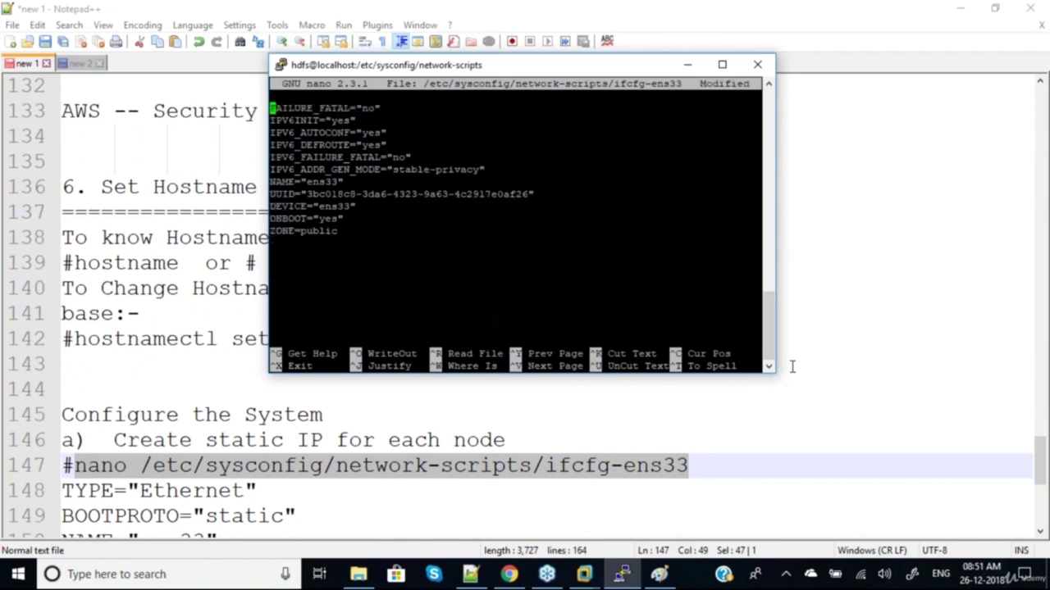
key("Delete")
key("Delete")
key("Delete")
key("Delete")
key("Delete")
key("Delete")
key("Delete")
key("Delete")
key("Delete")
key("Delete")
key("Delete")
key("Delete")
key("Delete")
key("Delete")
key("Delete")
key("Delete")
key("Delete")
key("Delete")
key("Delete")
key("Delete")
key("Delete")
key("Delete")
key("Delete")
key("Delete")
key("Delete")
key("Delete")
key("Delete")
key("Delete")
key("Delete")
key("Delete")
key("Delete")
key("Delete")
key("Delete")
key("Delete")
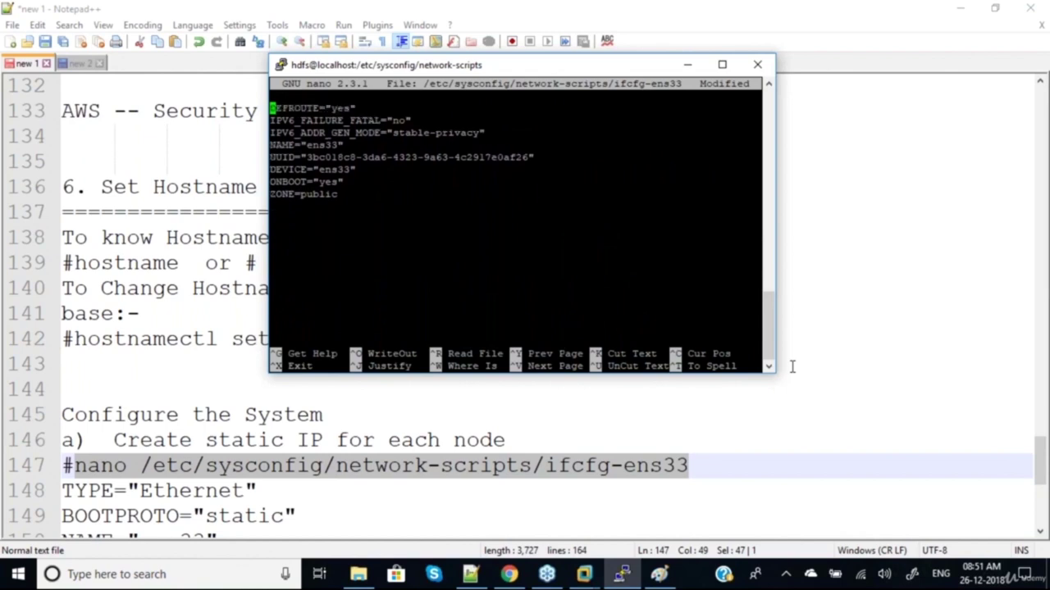
key("Delete")
key("Delete")
key("Delete")
key("Delete")
key("Delete")
key("Delete")
key("Delete")
key("Delete")
key("Delete")
key("Delete")
key("Delete")
key("Delete")
key("Delete")
key("Delete")
key("Delete")
key("Delete")
key("Delete")
key("Delete")
key("Delete")
key("Delete")
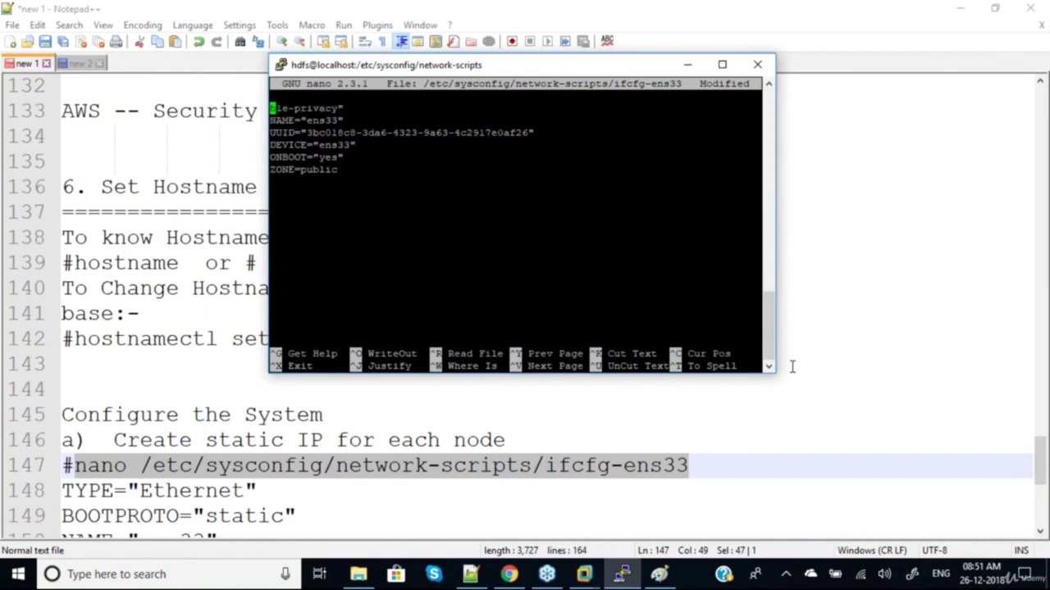
key("Delete")
key("Delete")
key("Delete")
key("Delete")
key("Delete")
key("Delete")
key("Delete")
key("Delete")
key("Delete")
key("Delete")
key("Delete")
key("Delete")
key("Delete")
key("Delete")
key("Delete")
key("Delete")
key("Delete")
key("Delete")
key("Delete")
key("Delete")
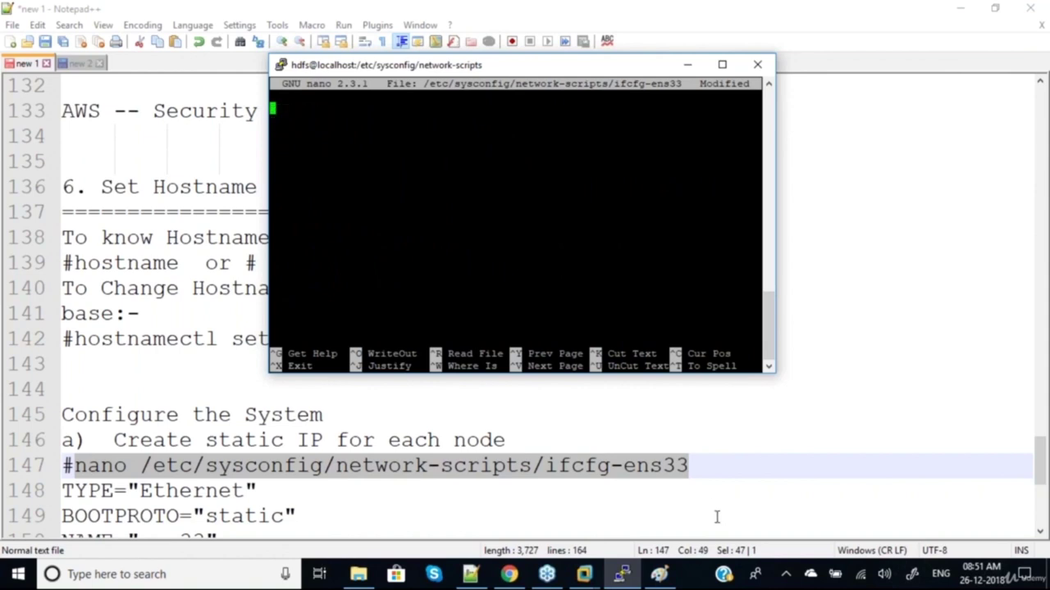
scroll(716, 517, "down", 1)
Copy the static network config block, TYPE through DNS3, from lines 148–159 of the notes.
scroll(711, 512, "down", 1)
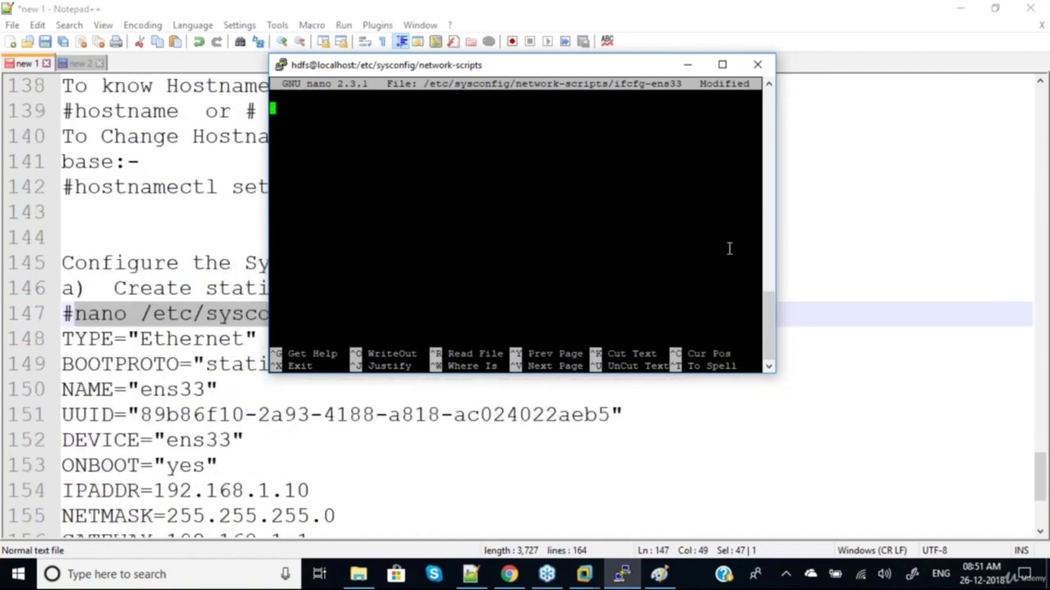
left_click(705, 440)
left_click(63, 339)
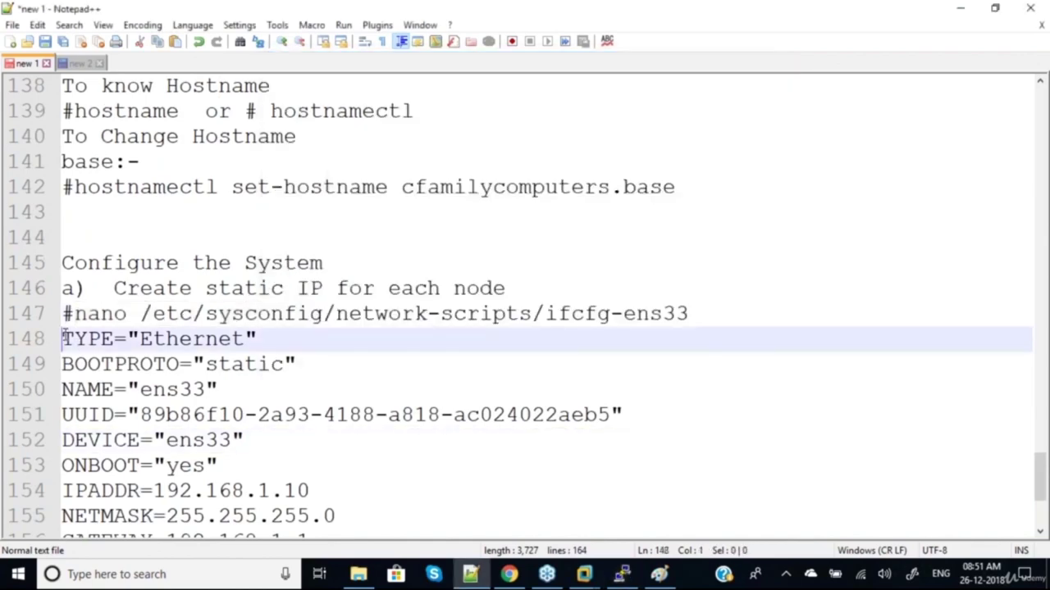
left_click_drag(63, 339, 262, 403)
right_click(216, 112)
left_click(246, 140)
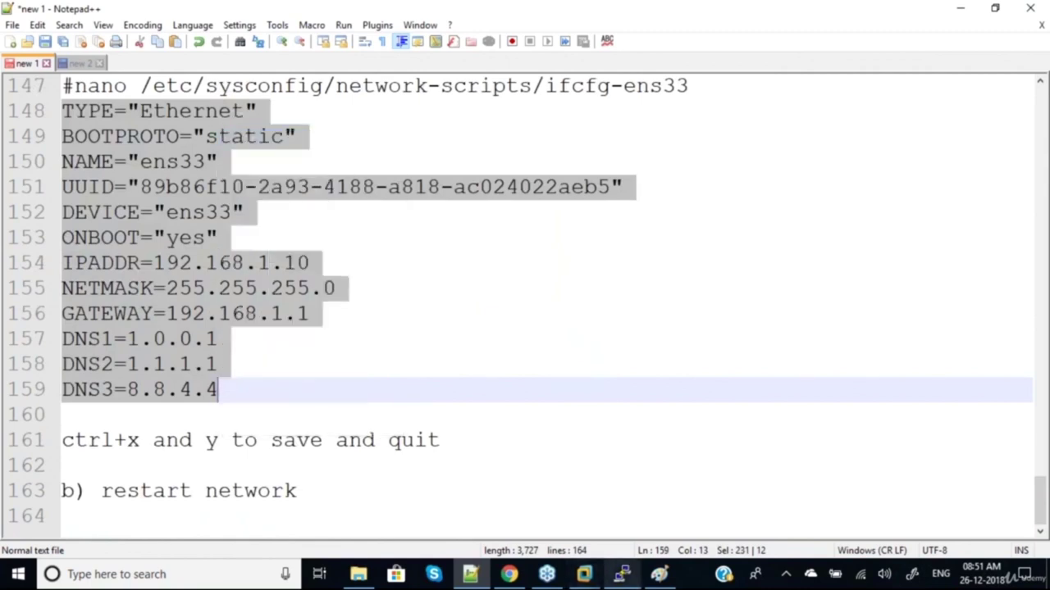
Paste the block into ifcfg-ens33, change IPADDR to 192.168.1.103, and save the file.
key("alt+Tab")
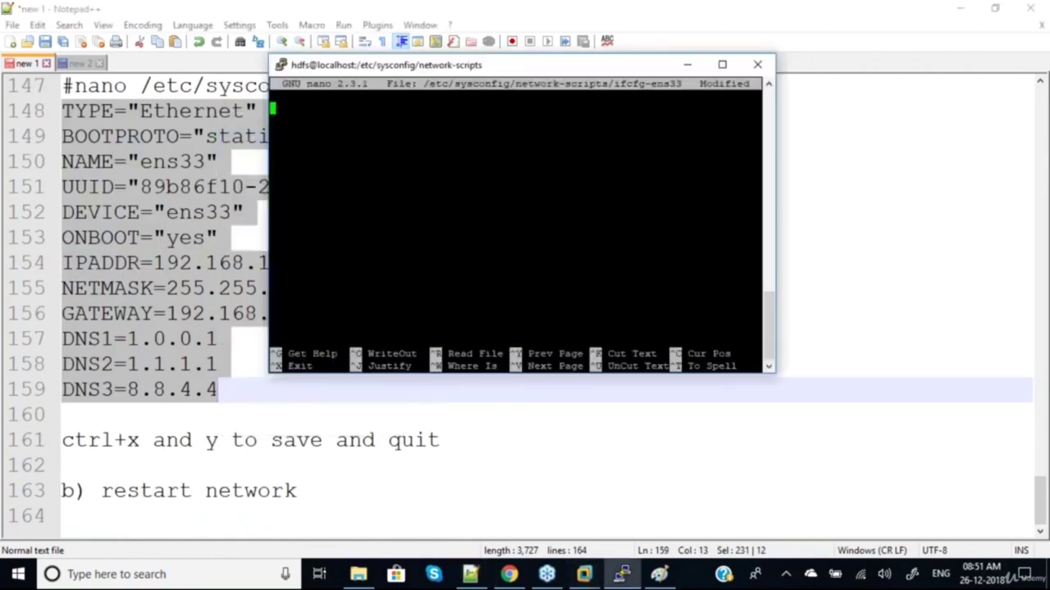
left_click_drag(369, 65, 516, 224)
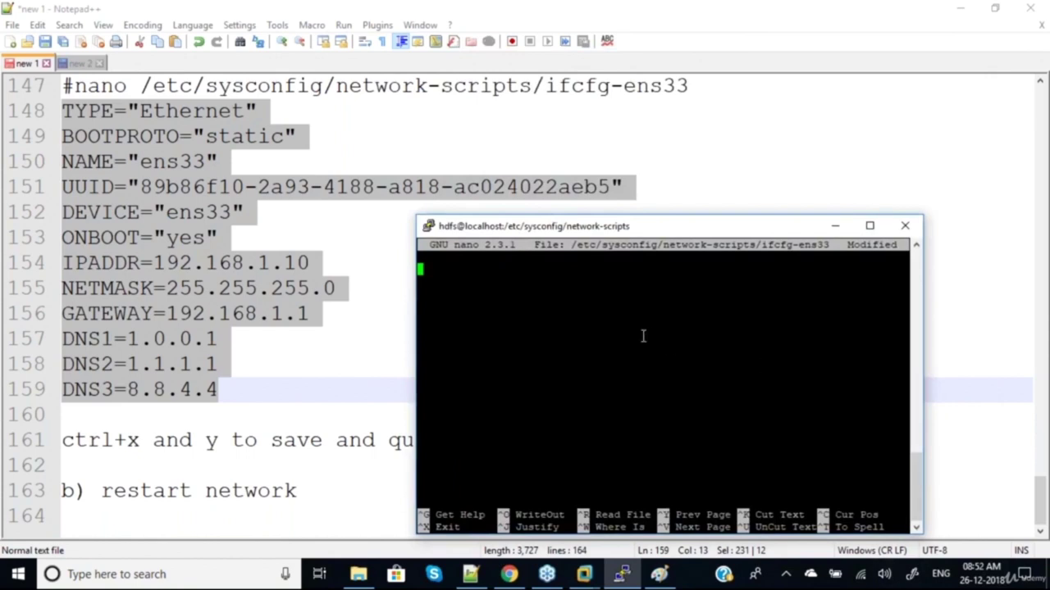
right_click(746, 363)
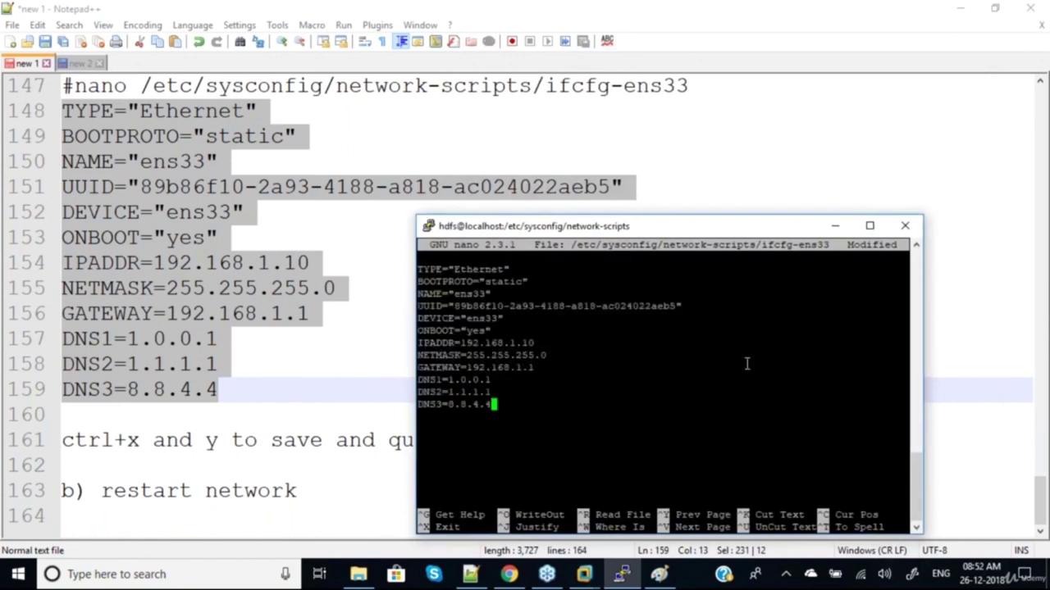
key("Up")
key("Up")
key("Up")
key("Up")
key("Up")
key("Right")
key("Right")
key("Right")
key("Right")
key("Right")
key("Right")
key("Right")
type("3")
key("Down")
key("Down")
key("Down")
key("Down")
key("Down")
key("ctrl+x")
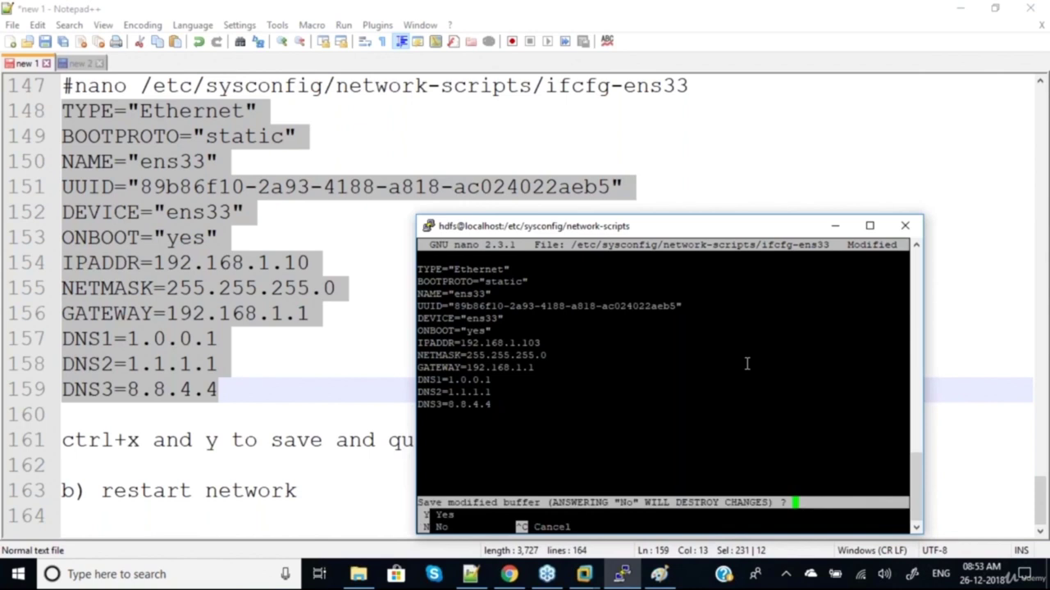
key("y")
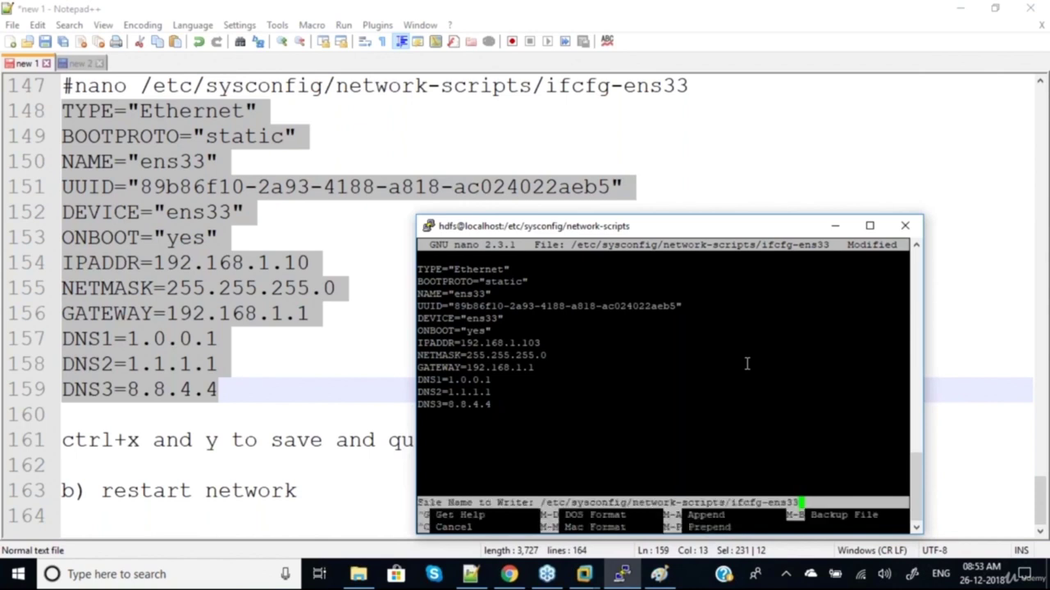
key("Return")
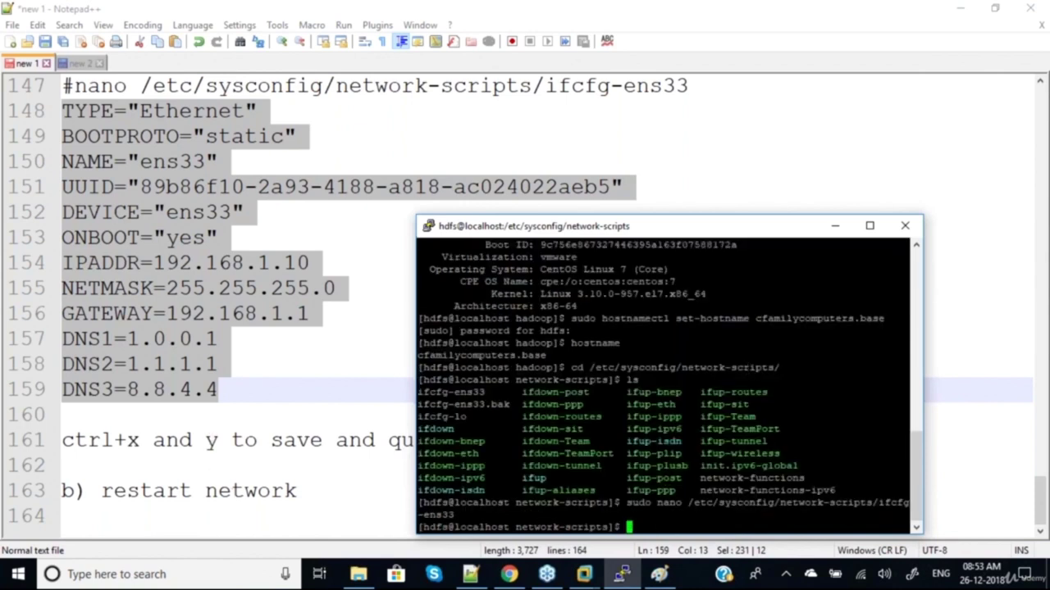
key("alt+Tab")
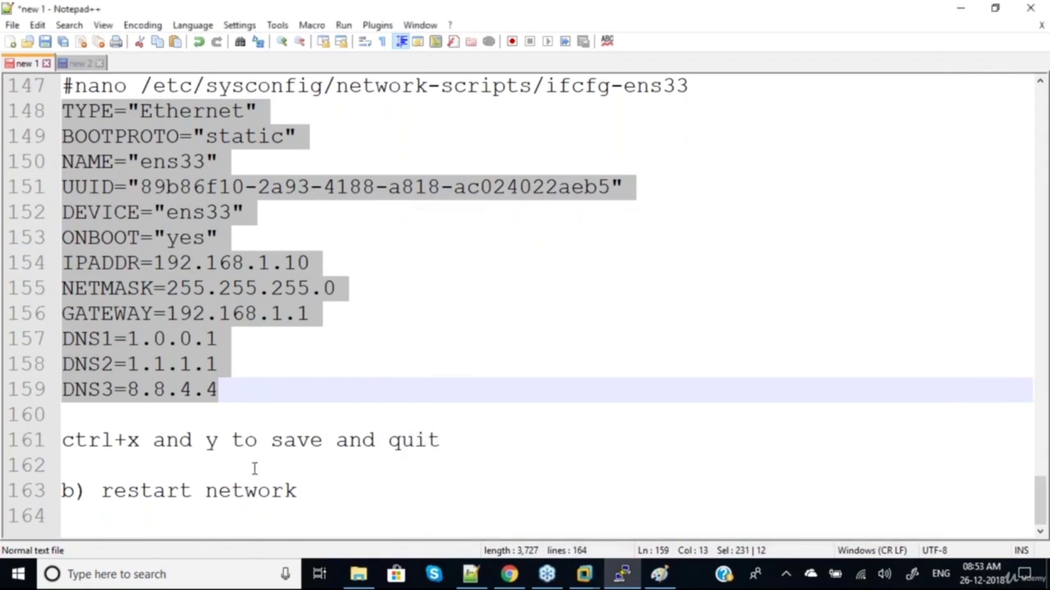
Run systemctl restart network and authenticate with the account password.
left_click(253, 468)
left_click(620, 574)
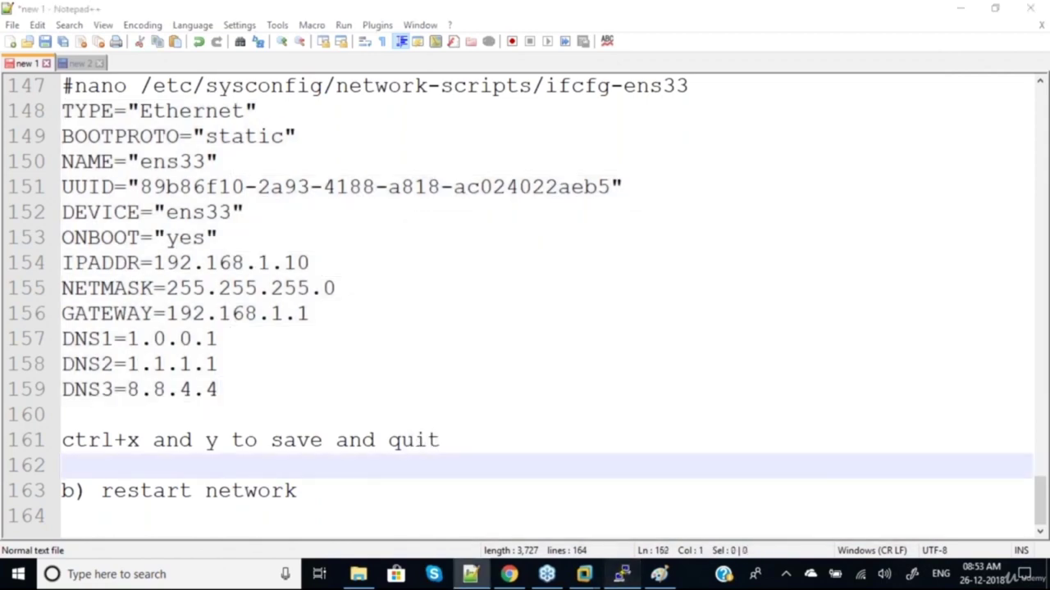
left_click_drag(631, 527, 671, 526)
left_click(671, 527)
type("systemctl")
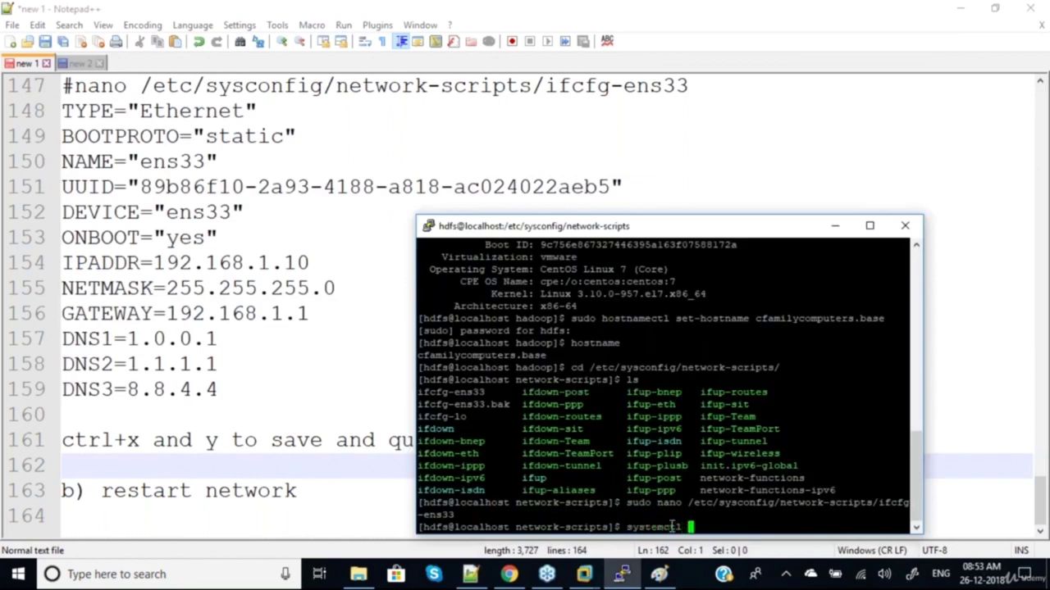
type(" network")
key("Left")
key("Left")
key("Left")
key("Left")
key("Left")
key("Left")
key("Left")
type("restart")
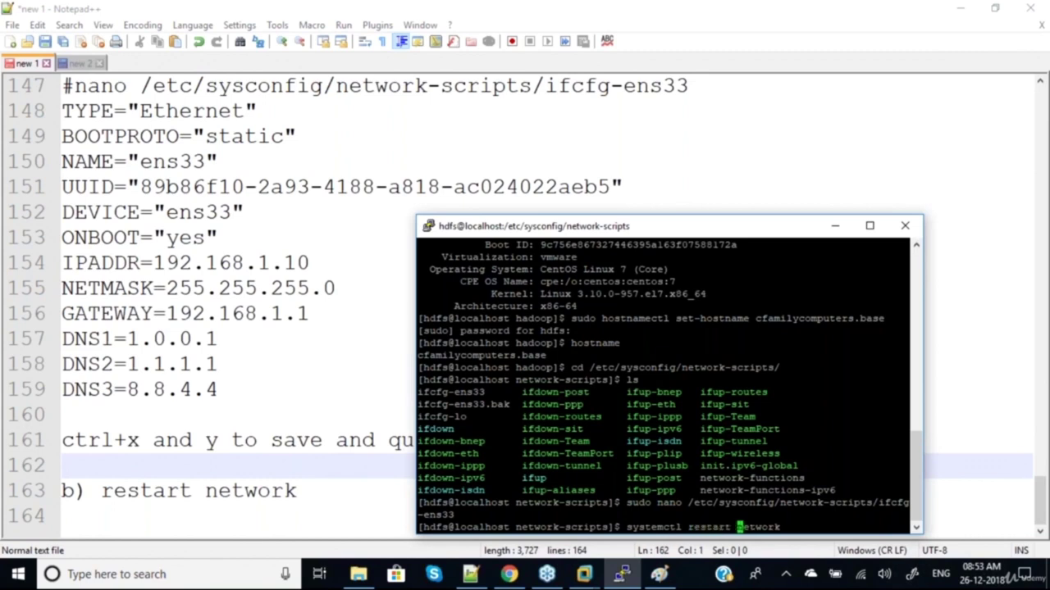
key("Return")
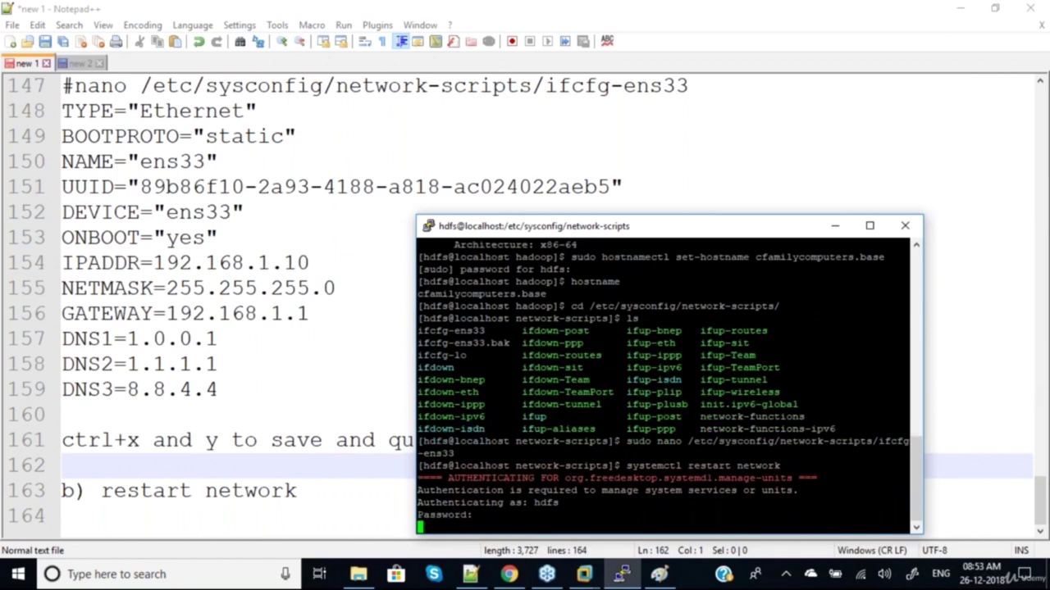
key("Return")
Rerun the network restart command prefixed with sudo.
key("Up")
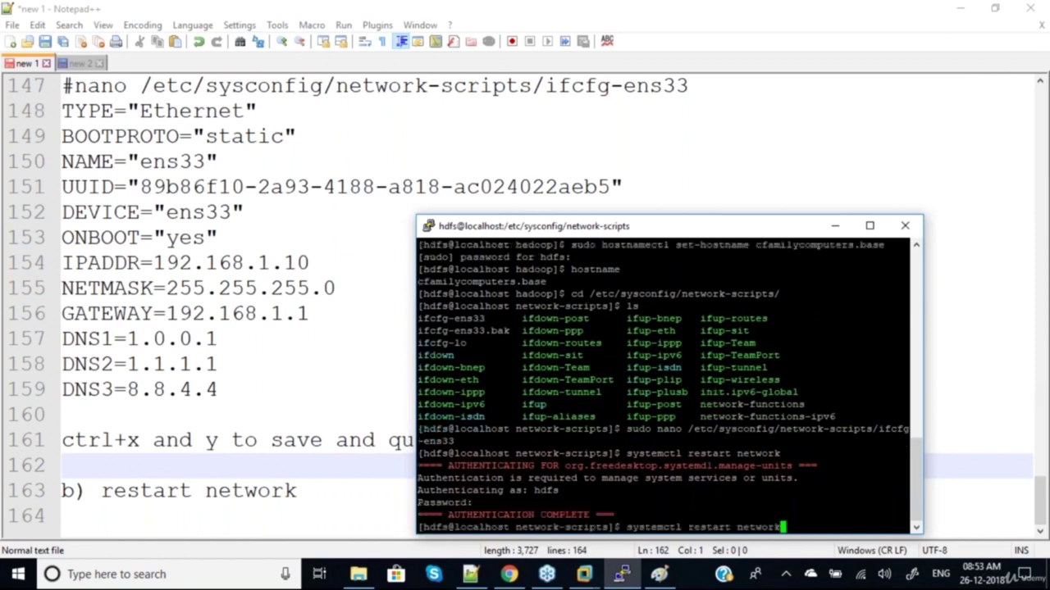
key("Left")
key("Left")
key("Left")
key("Left")
key("Left")
key("Left")
key("Left")
key("Left")
key("Left")
key("Left")
key("Left")
key("Left")
key("Left")
key("Left")
key("Left")
key("Left")
key("Left")
key("Left")
key("Left")
key("Left")
type("sudo")
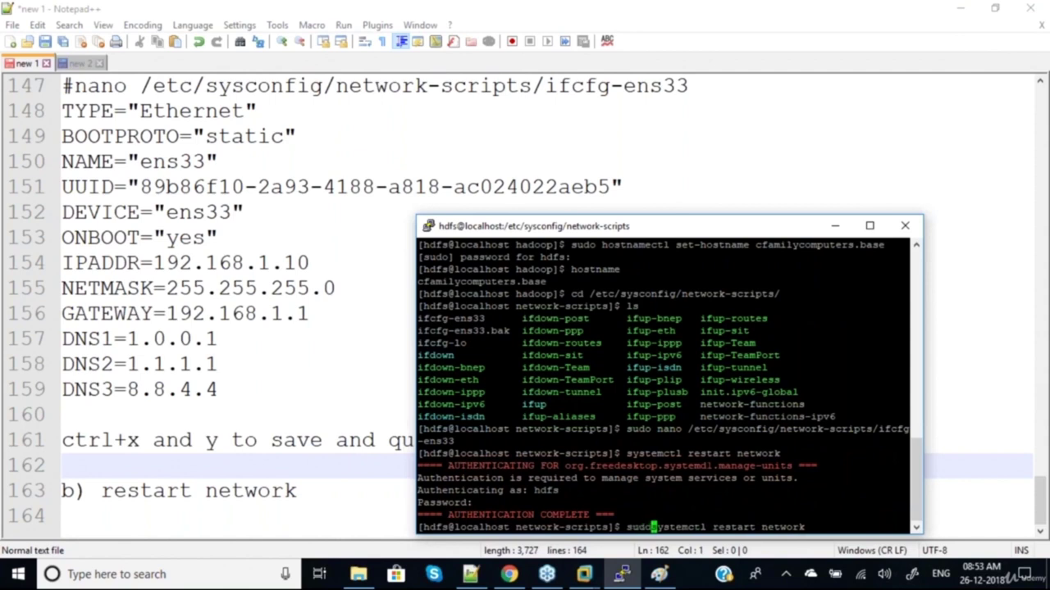
key("Return")
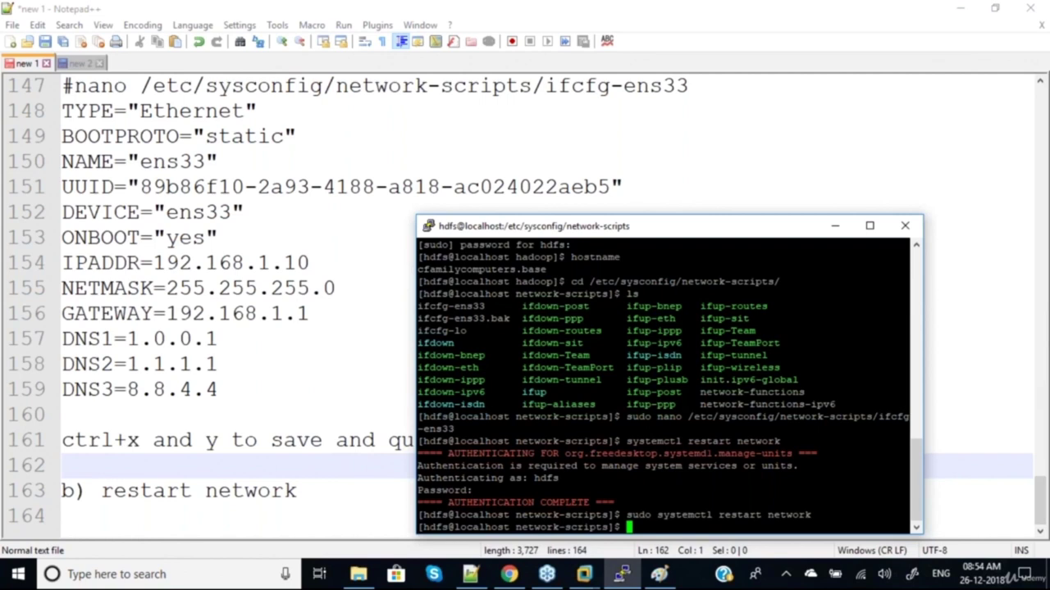
type("ping www.cfam")
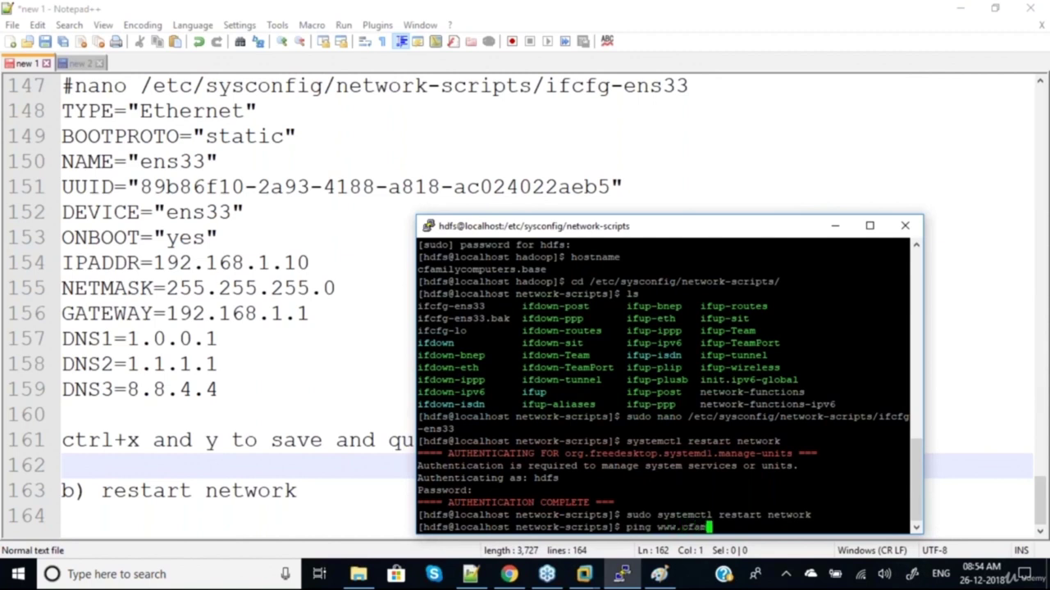
type("ilycomputers.")
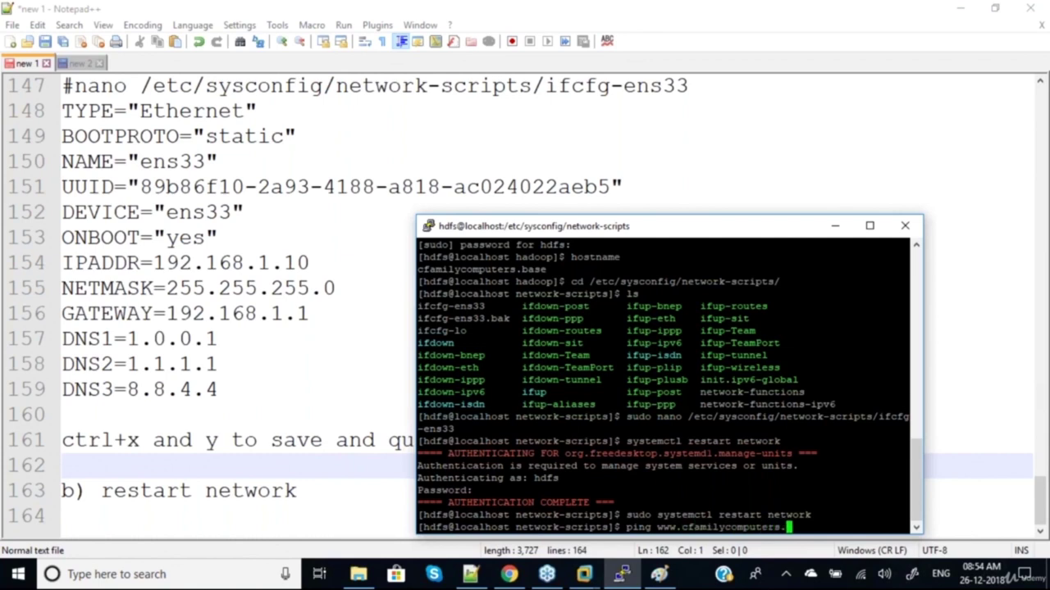
type("com")
key("Return")
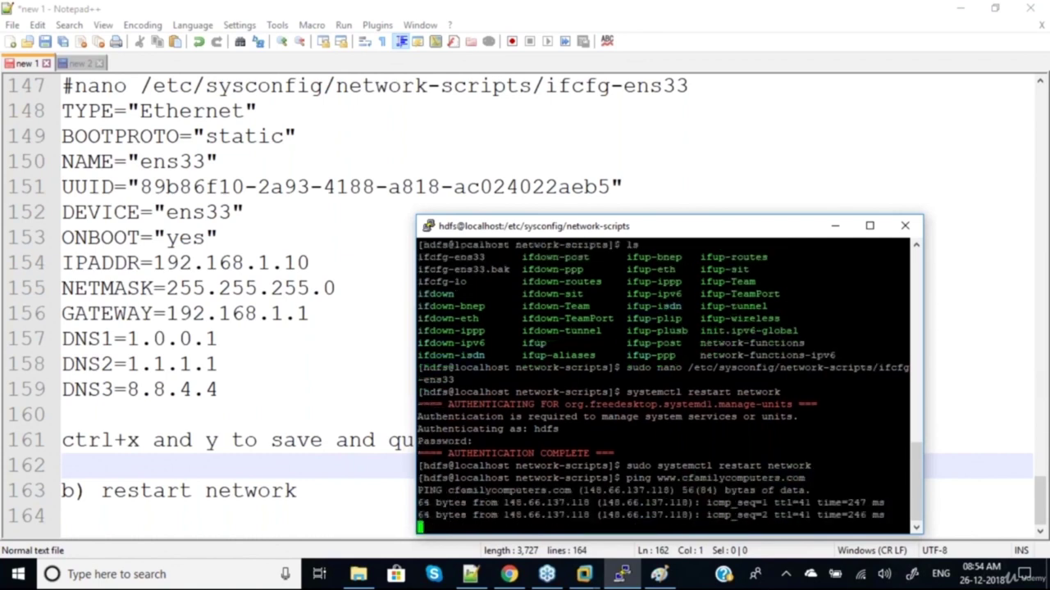
key("ctrl+c")
key("Up")
key("BackSpace")
key("BackSpace")
key("BackSpace")
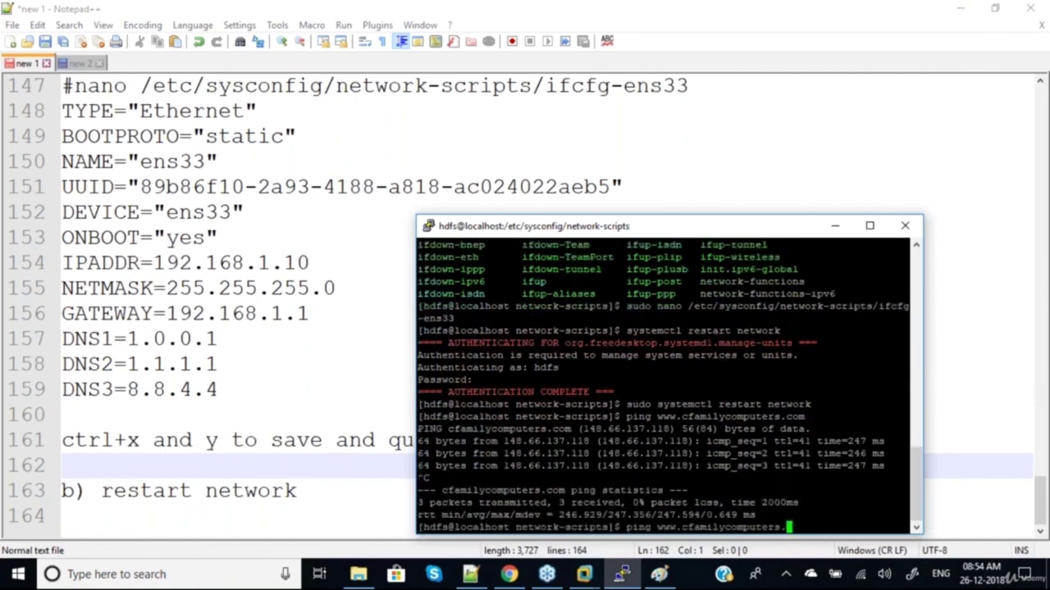
type("guru")
key("Return")
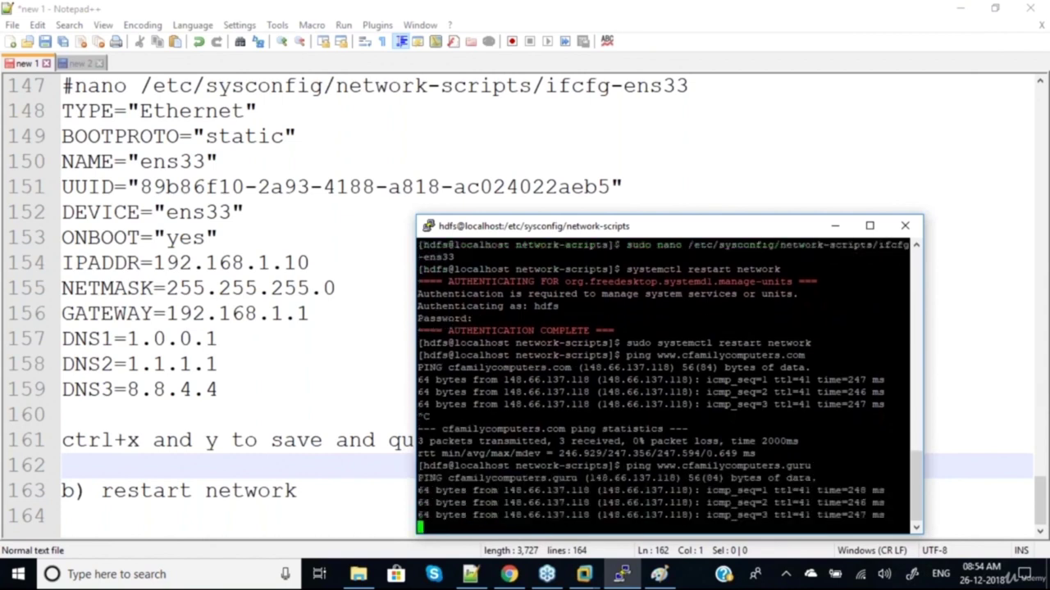
key("ctrl+c")
key("Up")
key("BackSpace")
key("BackSpace")
key("BackSpace")
key("BackSpace")
key("BackSpace")
key("BackSpace")
key("BackSpace")
key("BackSpace")
key("BackSpace")
key("BackSpace")
key("BackSpace")
key("BackSpace")
key("BackSpace")
key("BackSpace")
key("BackSpace")
key("BackSpace")
key("BackSpace")
key("BackSpace")
key("BackSpace")
key("BackSpace")
key("BackSpace")
type("youtub")
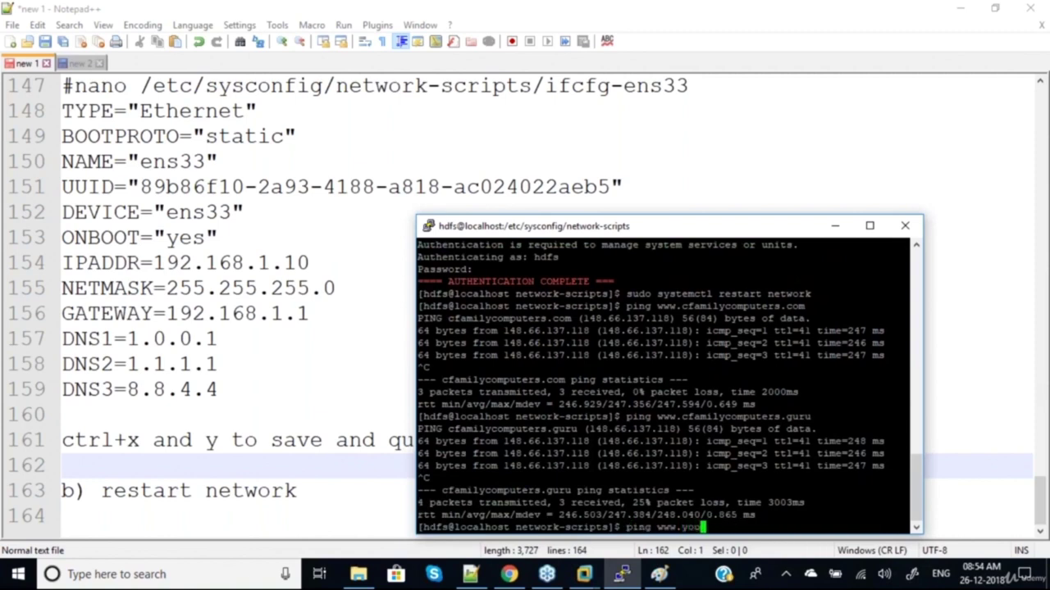
type("e.com")
key("Return")
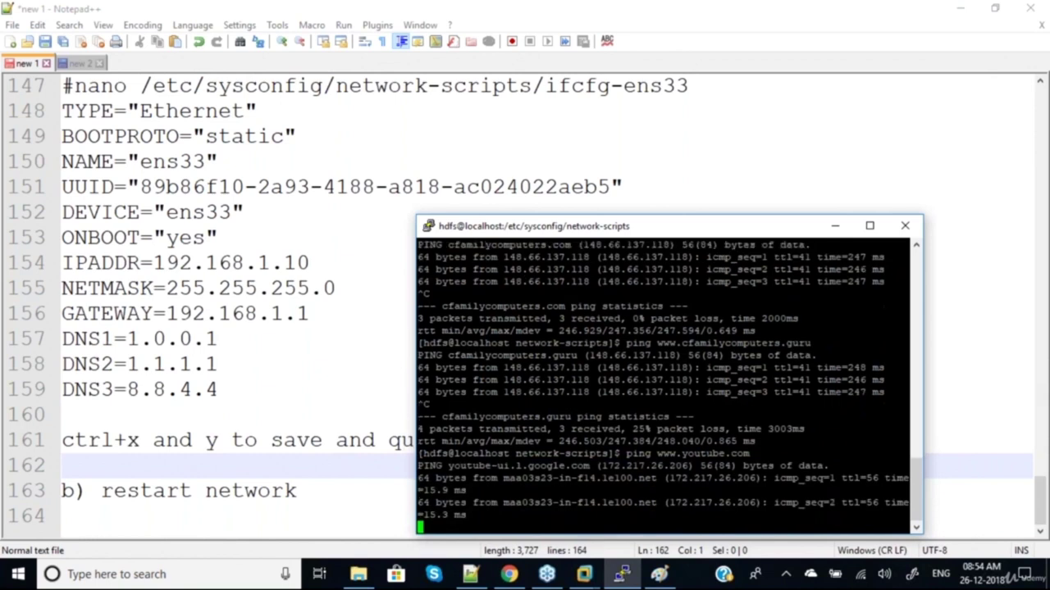
key("ctrl+c")
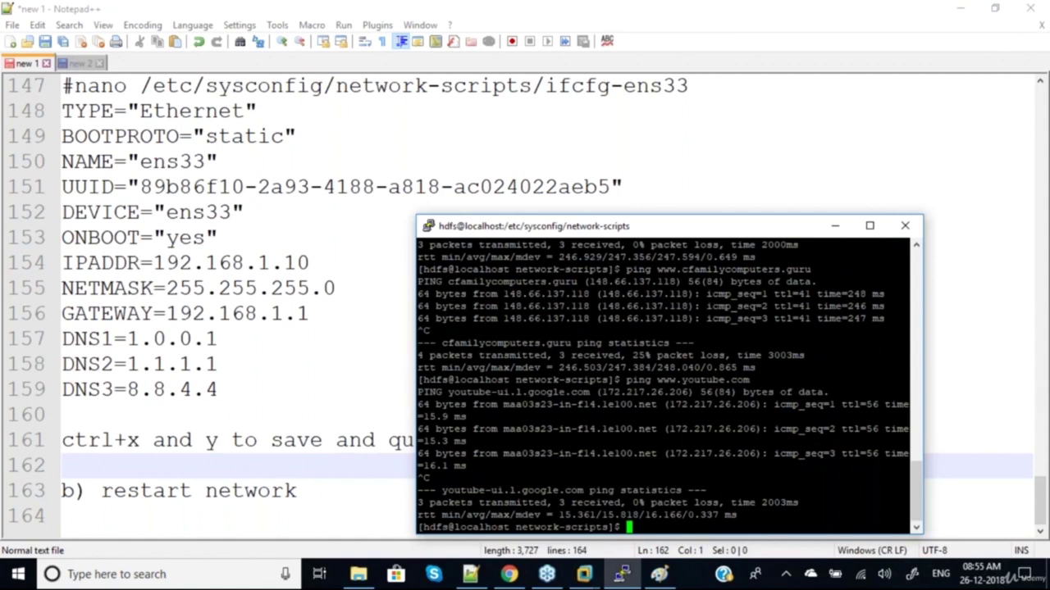
Scroll up and select the '7. cloning' entry on line 21 of the notes.
left_click(170, 515)
scroll(608, 390, "up", 4)
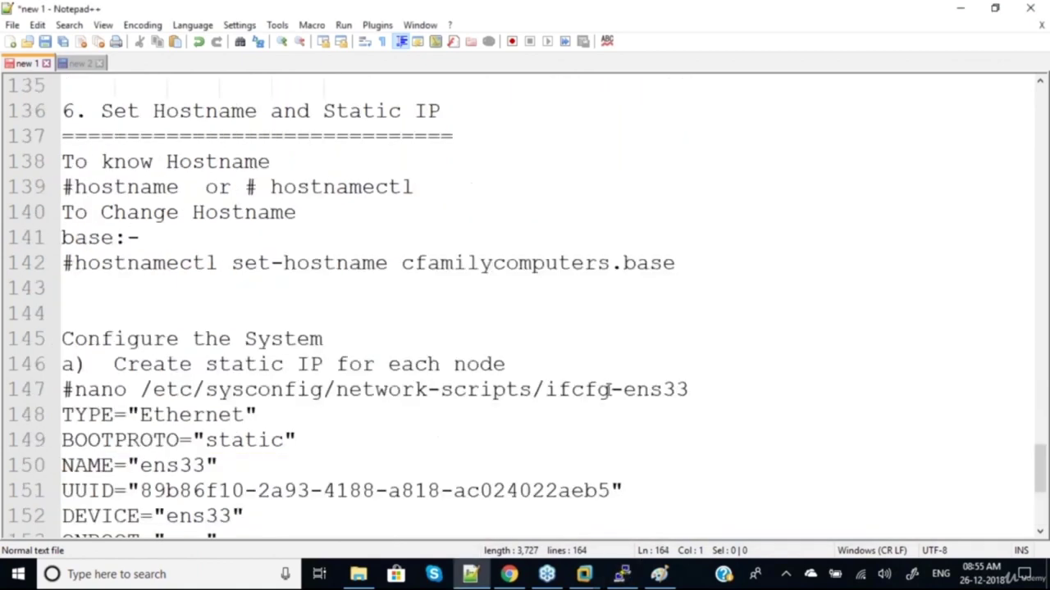
scroll(608, 389, "up", 6)
scroll(609, 382, "up", 11)
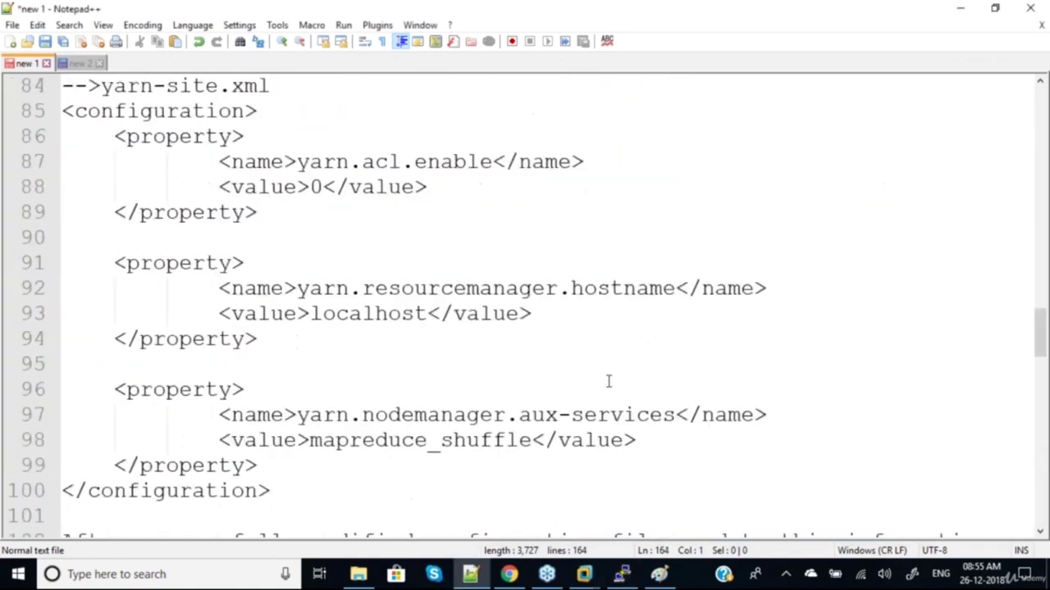
scroll(609, 381, "up", 7)
scroll(609, 381, "up", 8)
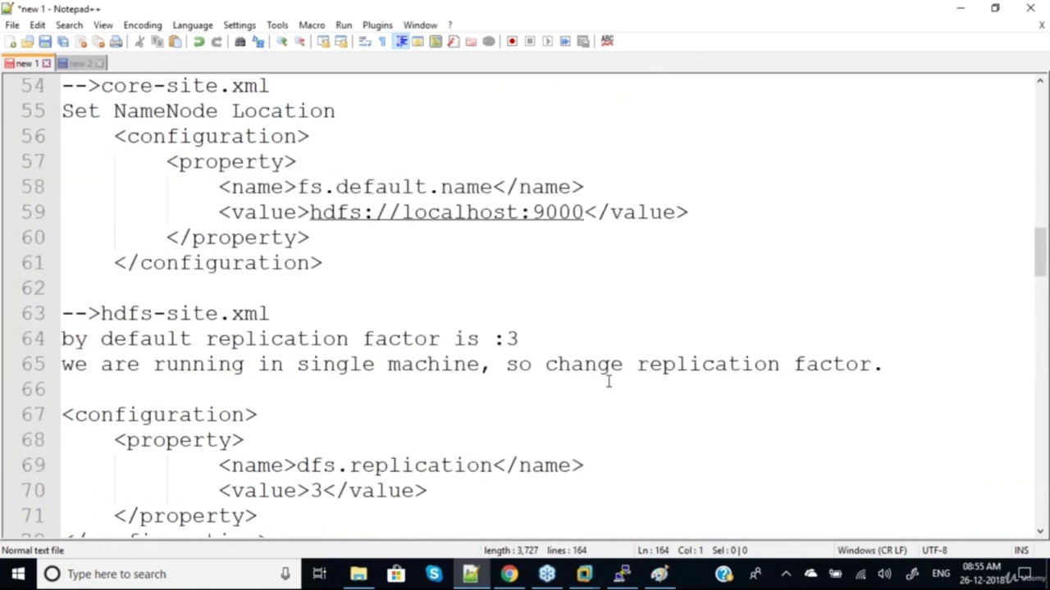
scroll(608, 381, "up", 9)
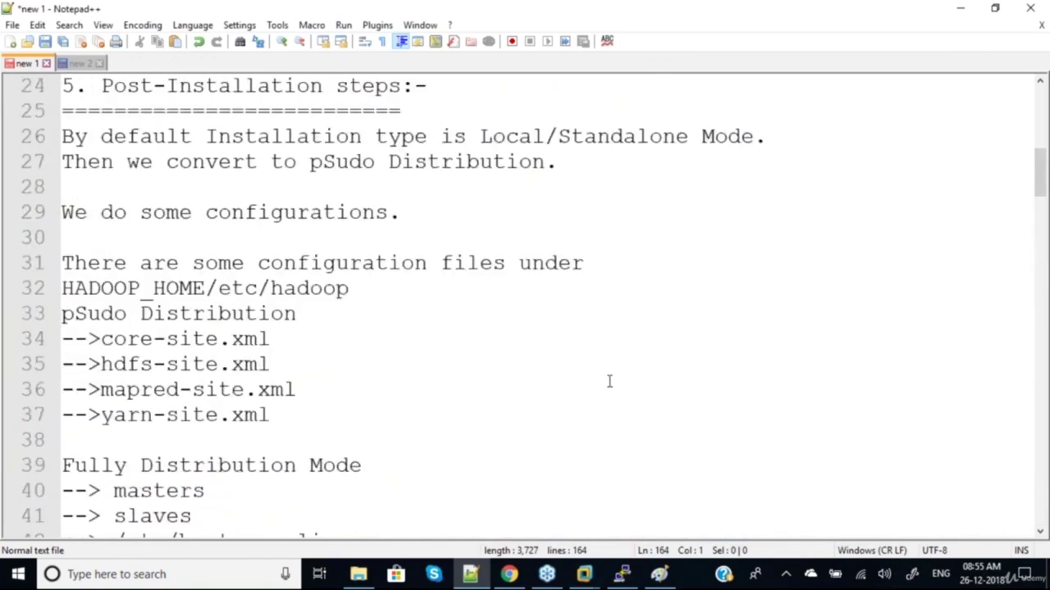
left_click(198, 315)
key("shift+Home")
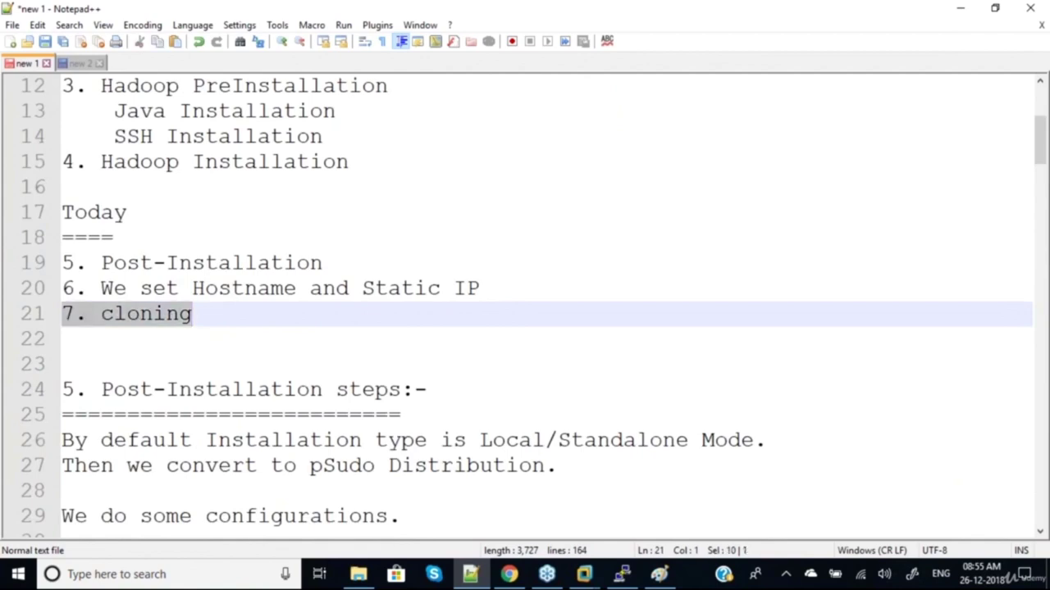
Add a '7. cloning' heading below line 164 at the end of the notes.
scroll(497, 474, "down", 1)
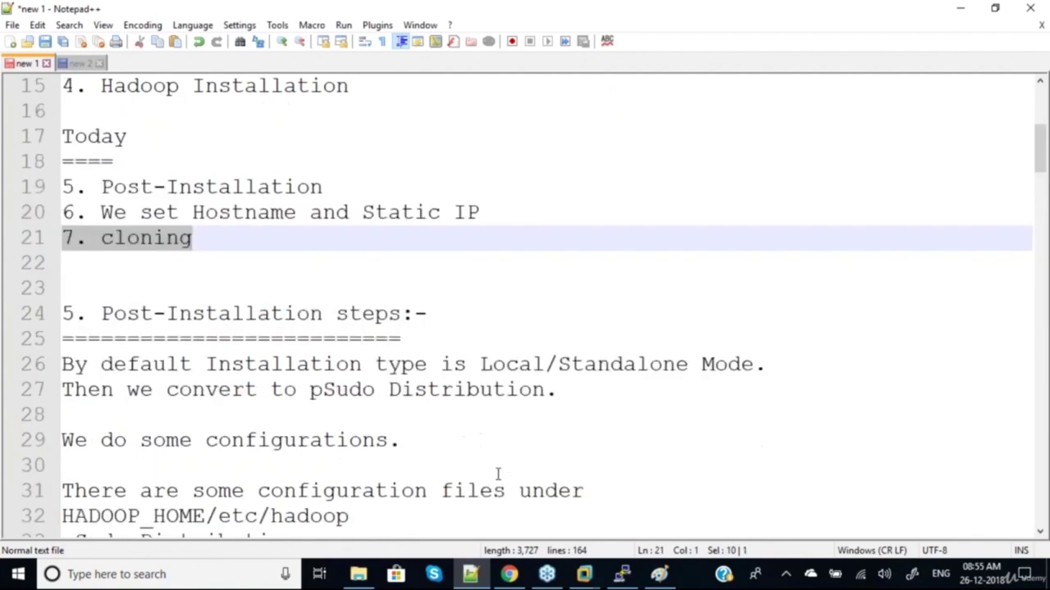
scroll(498, 474, "down", 10)
scroll(489, 457, "down", 13)
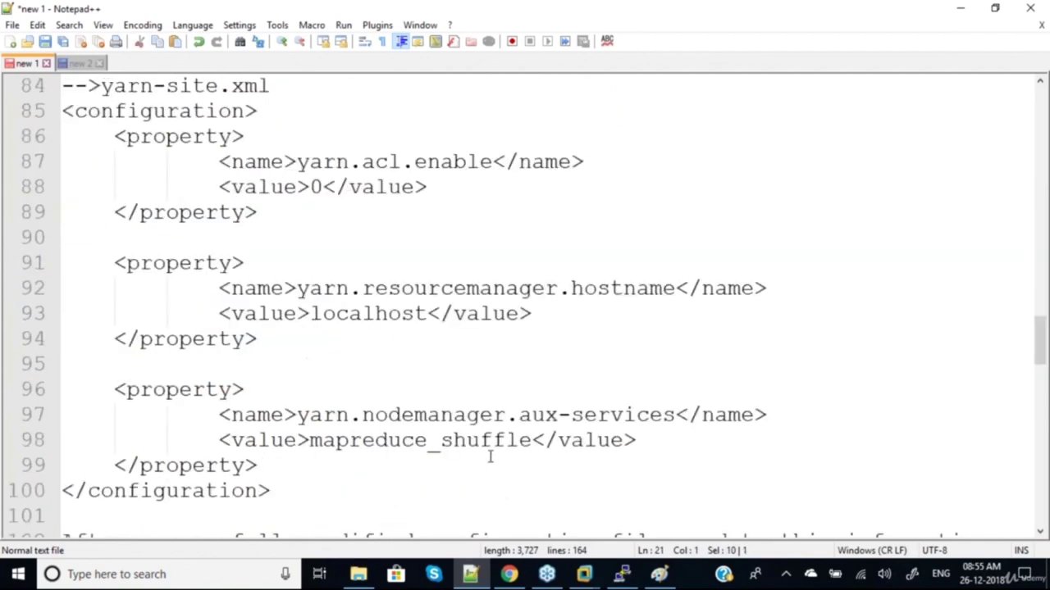
scroll(490, 456, "down", 20)
left_click(71, 518)
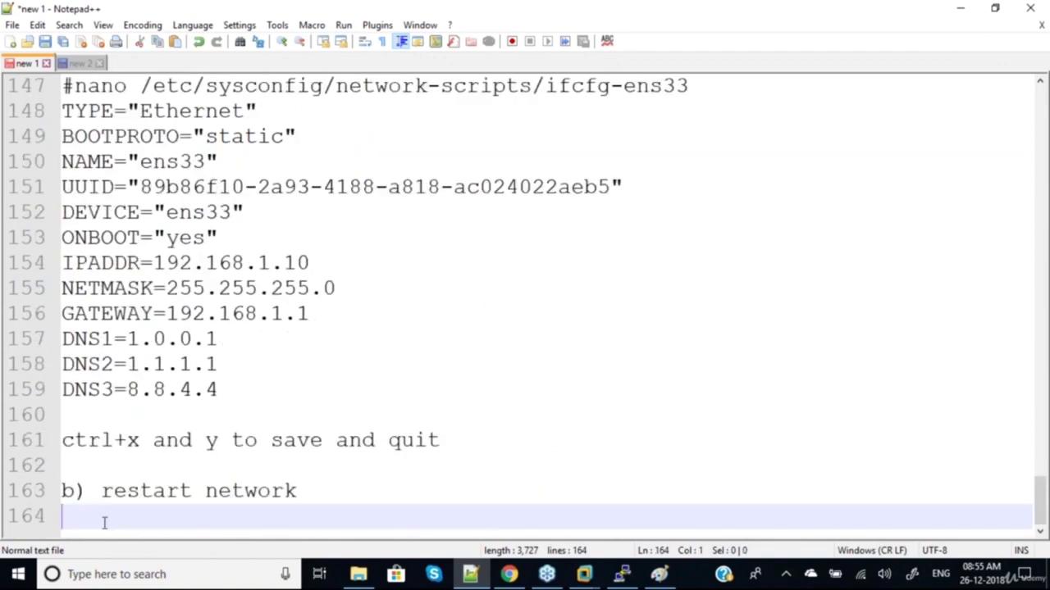
key("Return")
key("Return")
type("7. cloning")
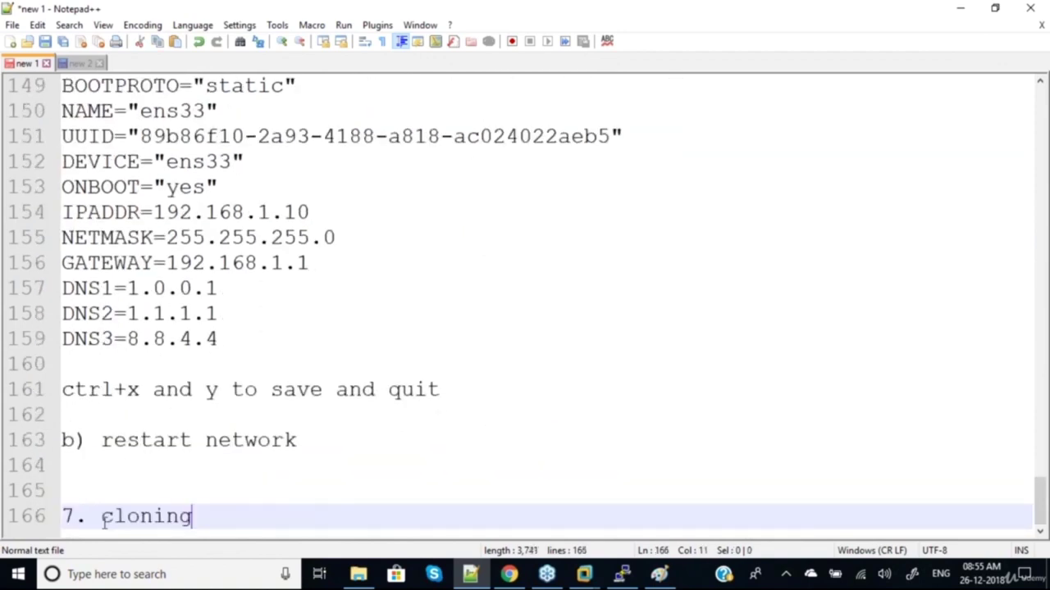
key("Return")
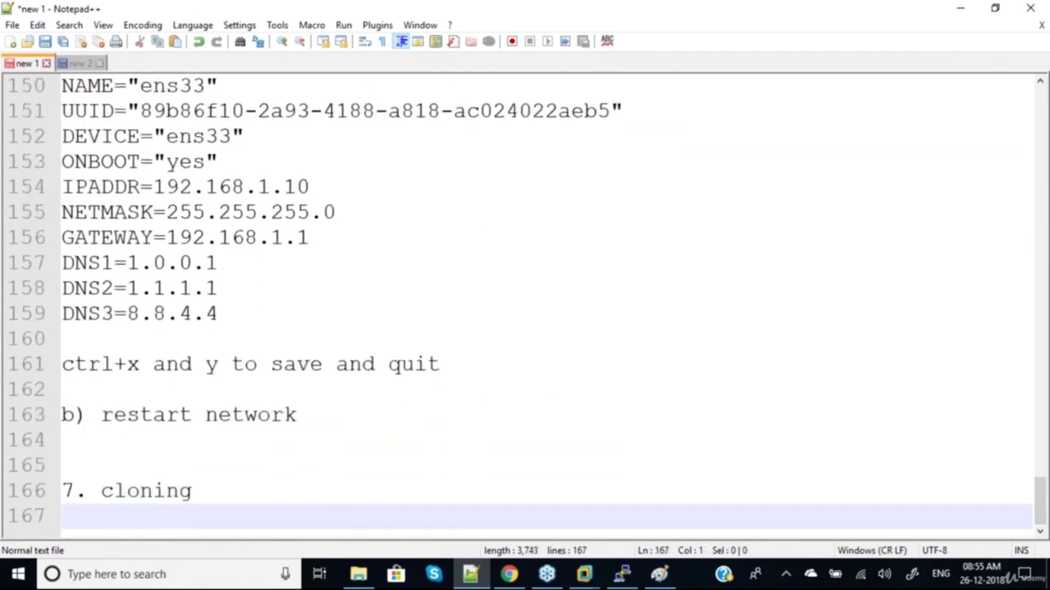
Select all five lines of the Fully Distribution Mode notes in the 'new 2' document.
left_click(80, 64)
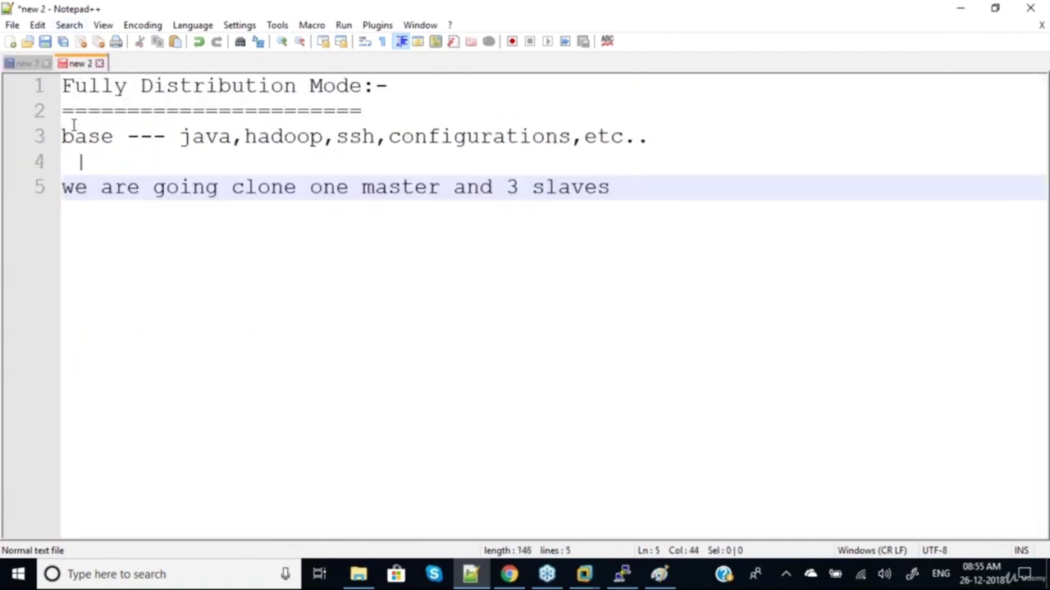
left_click(65, 88)
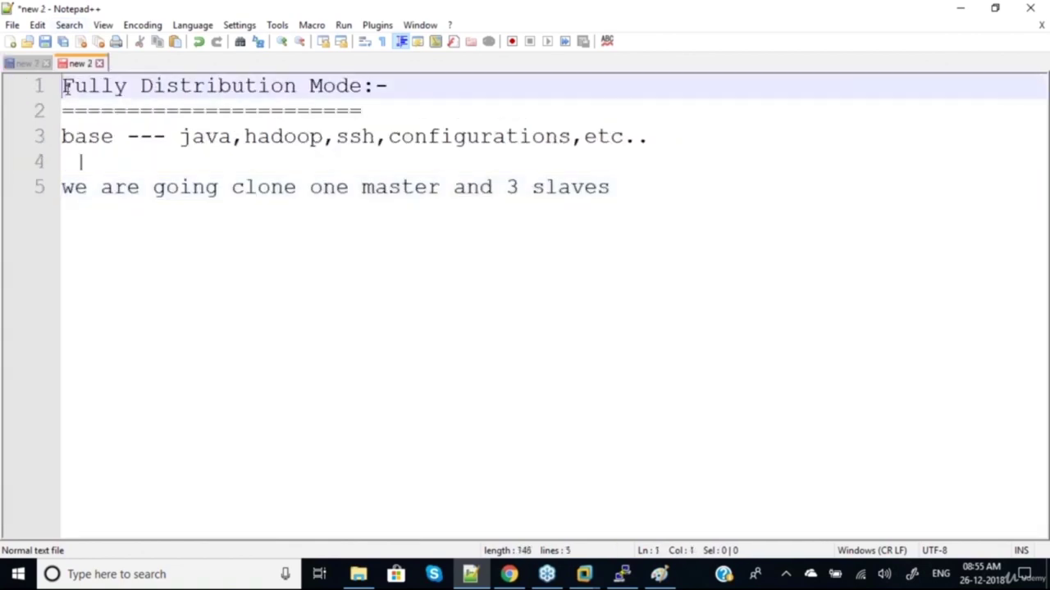
left_click_drag(65, 89, 642, 182)
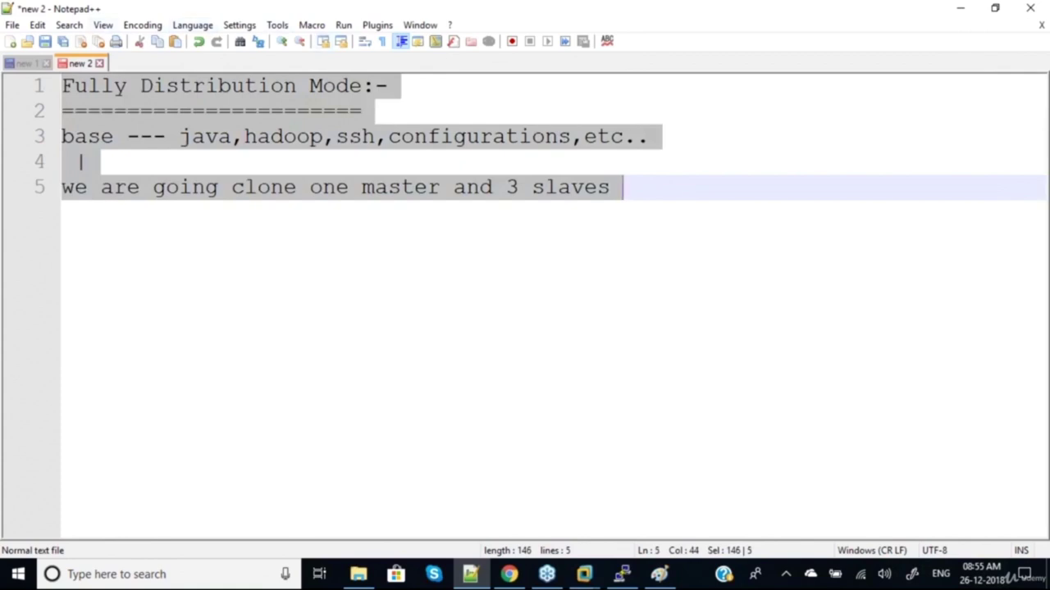
Paste the Fully Distribution Mode notes under '7. cloning' in new 1, highlighting 'one', '3 slaves' and 'base'.
left_click(25, 63)
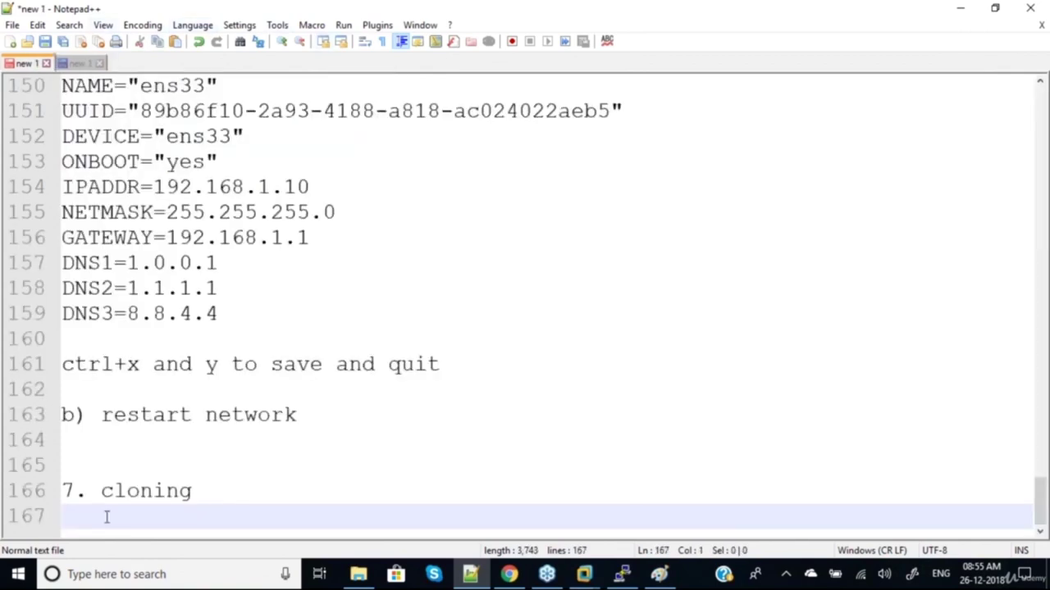
key("ctrl+v")
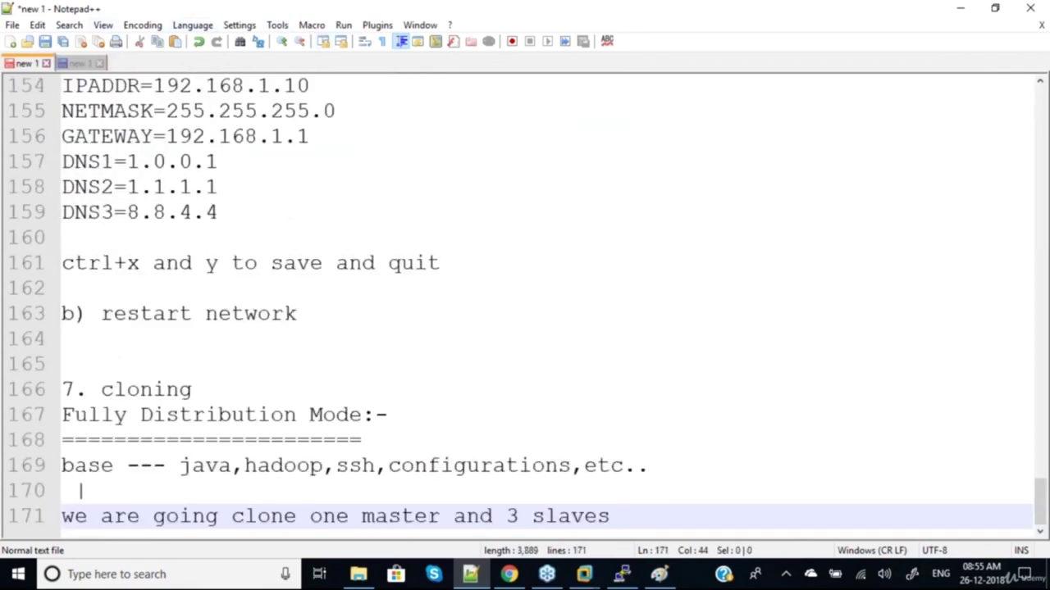
left_click_drag(310, 517, 428, 517)
left_click_drag(506, 516, 598, 516)
left_click(584, 574)
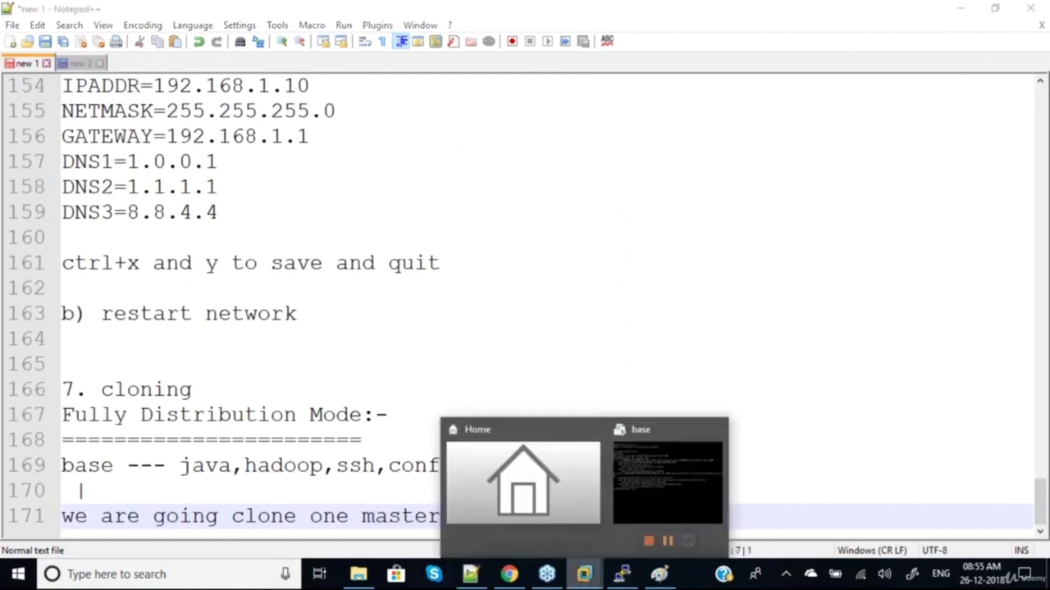
left_click(171, 533)
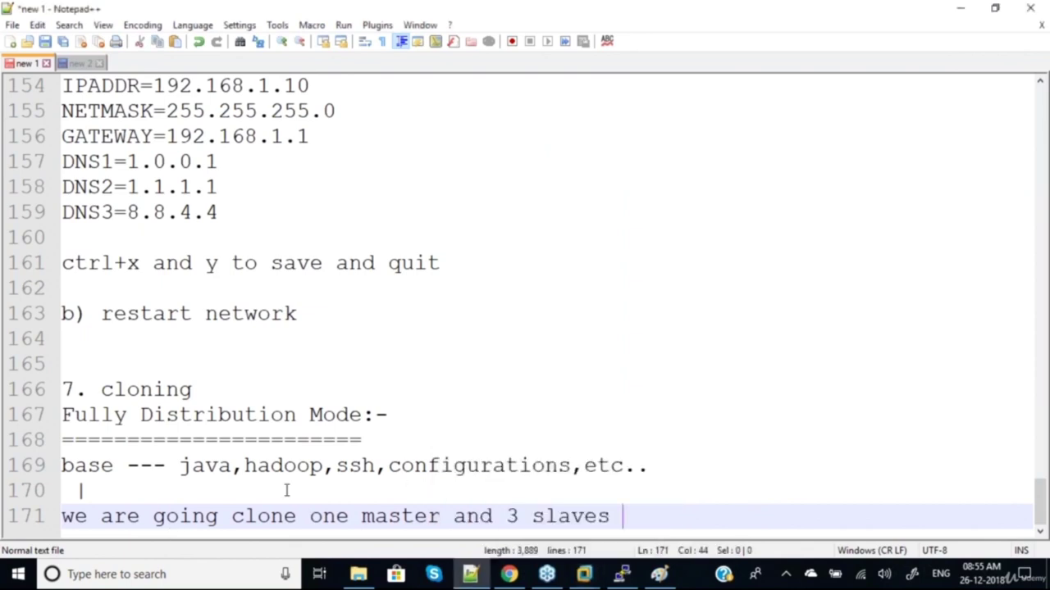
left_click_drag(115, 465, 62, 465)
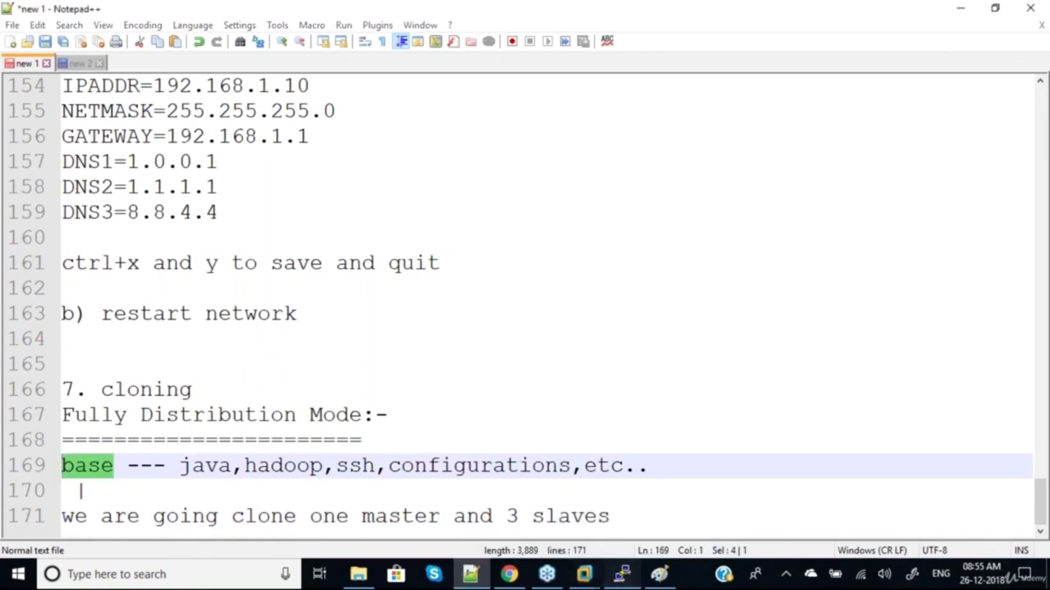
Close the PuTTY session with confirmation, returning to the end of line 171.
left_click(622, 574)
left_click(905, 225)
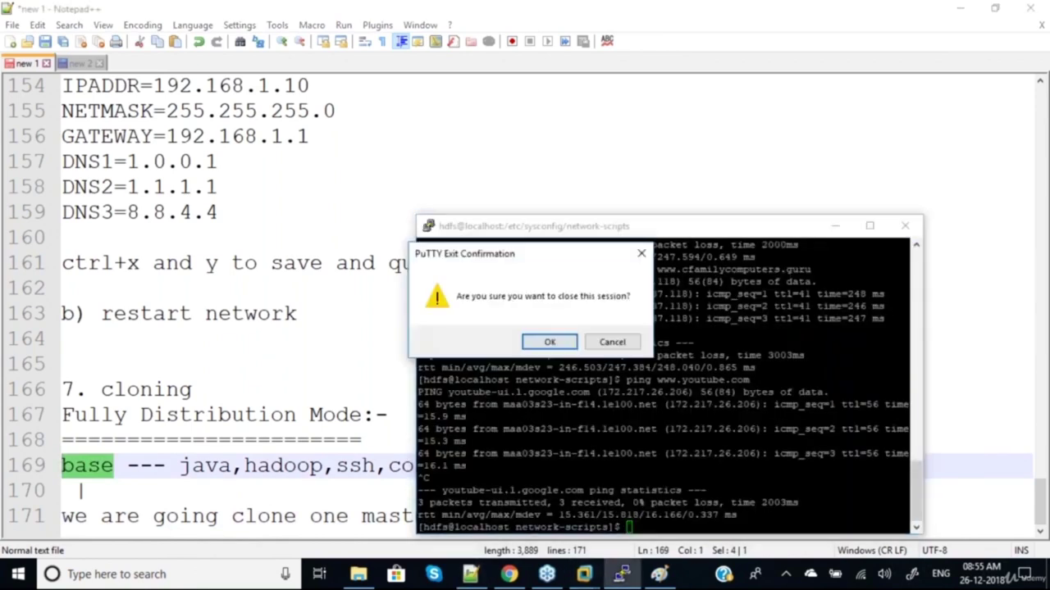
left_click(541, 343)
left_click(657, 513)
Add 'To clone stop base machine and create clones.' on line 173 and select that line.
key("Return")
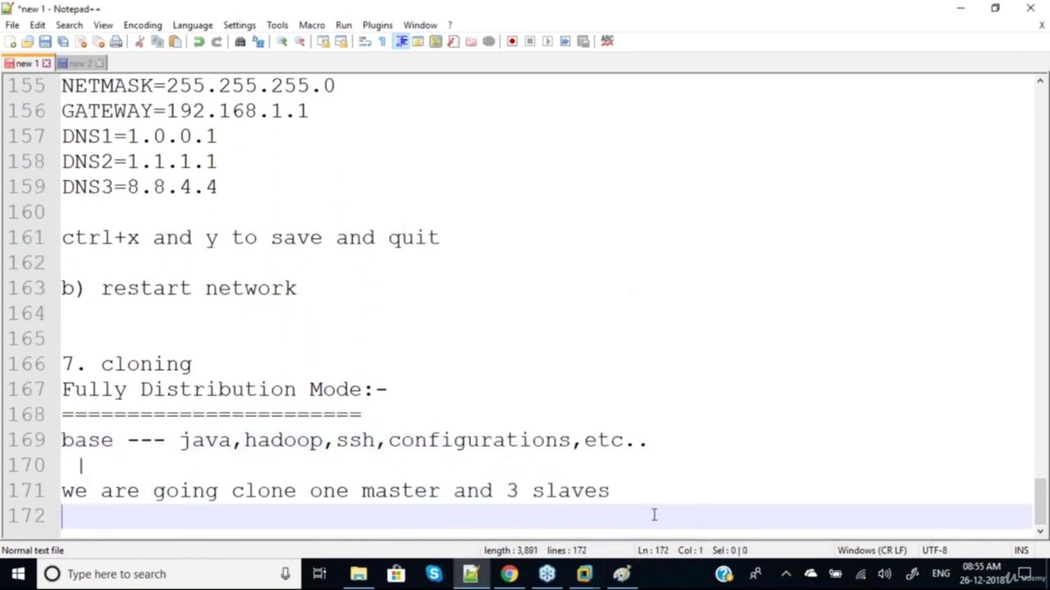
key("Return")
type("To clon")
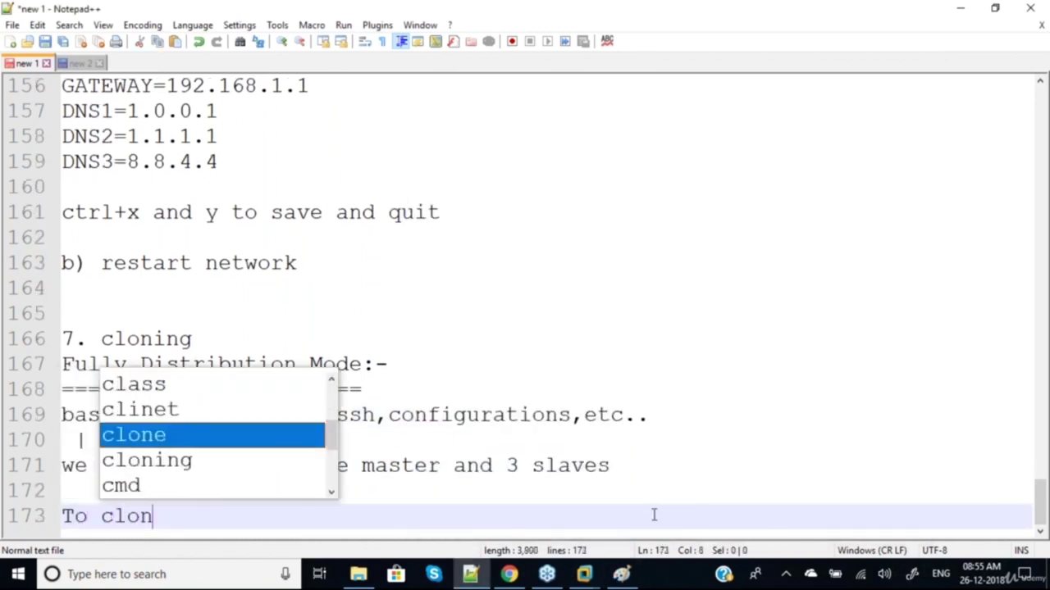
type("e stop ")
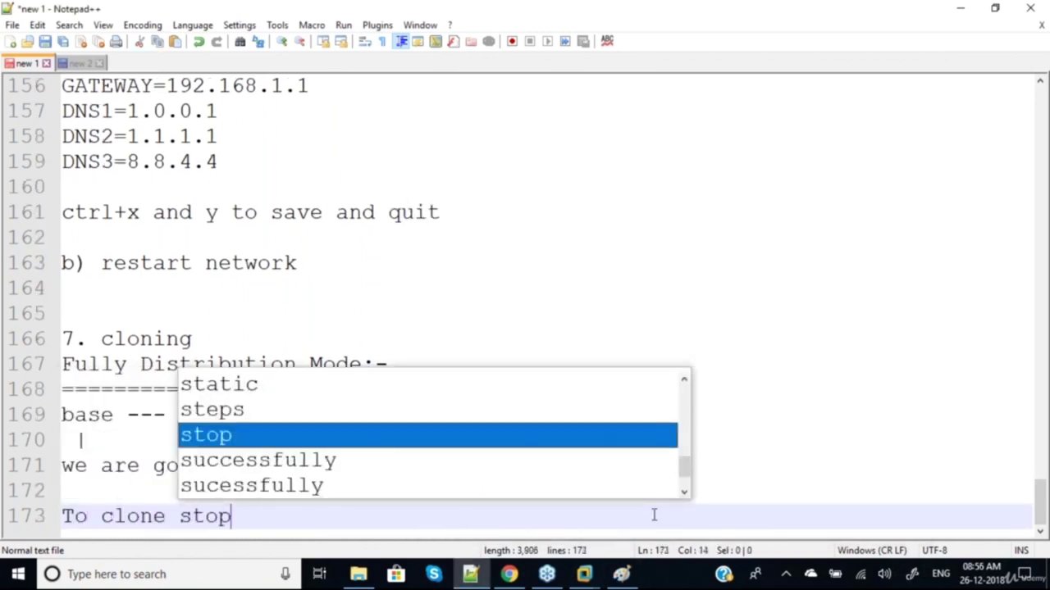
type("base")
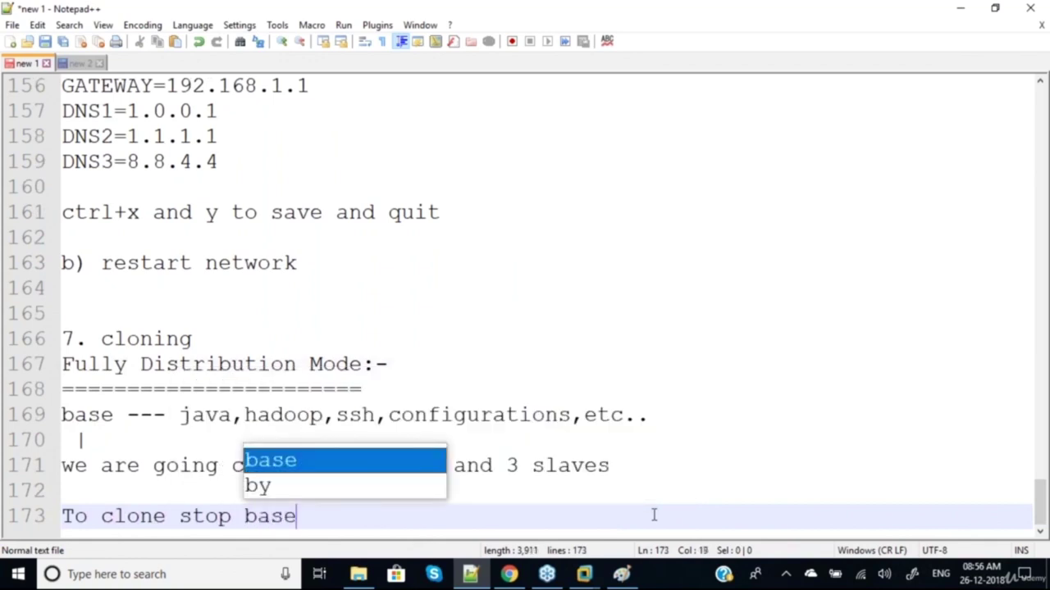
type(" machi")
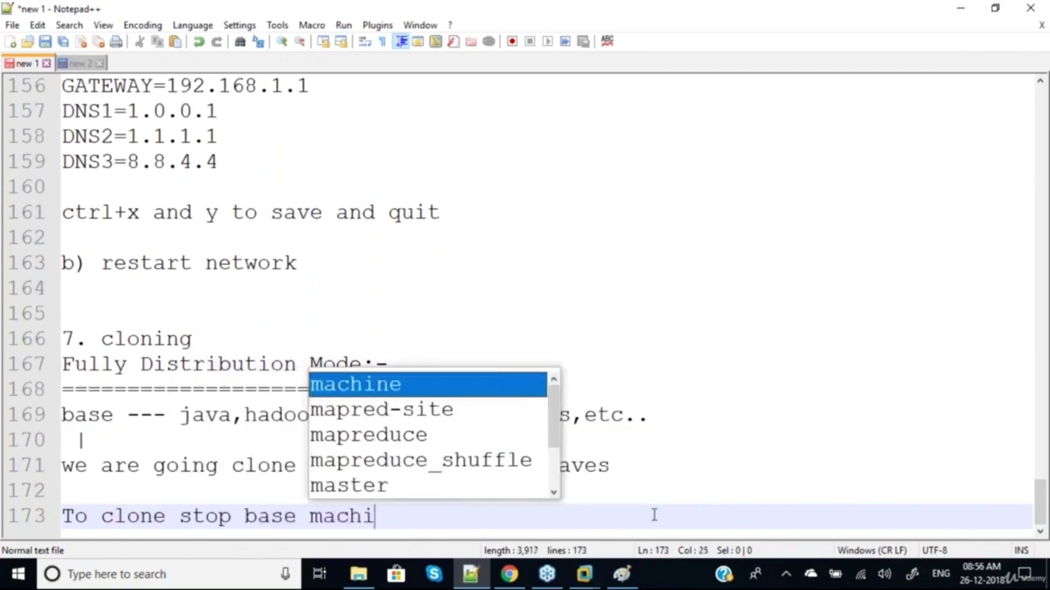
type("ne ")
type("and ")
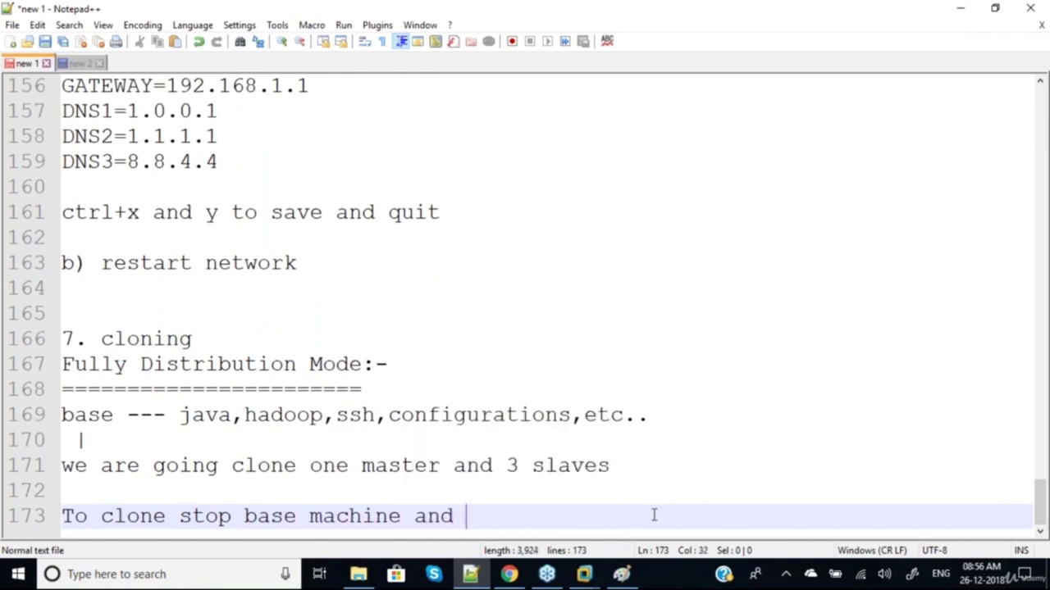
type("creat")
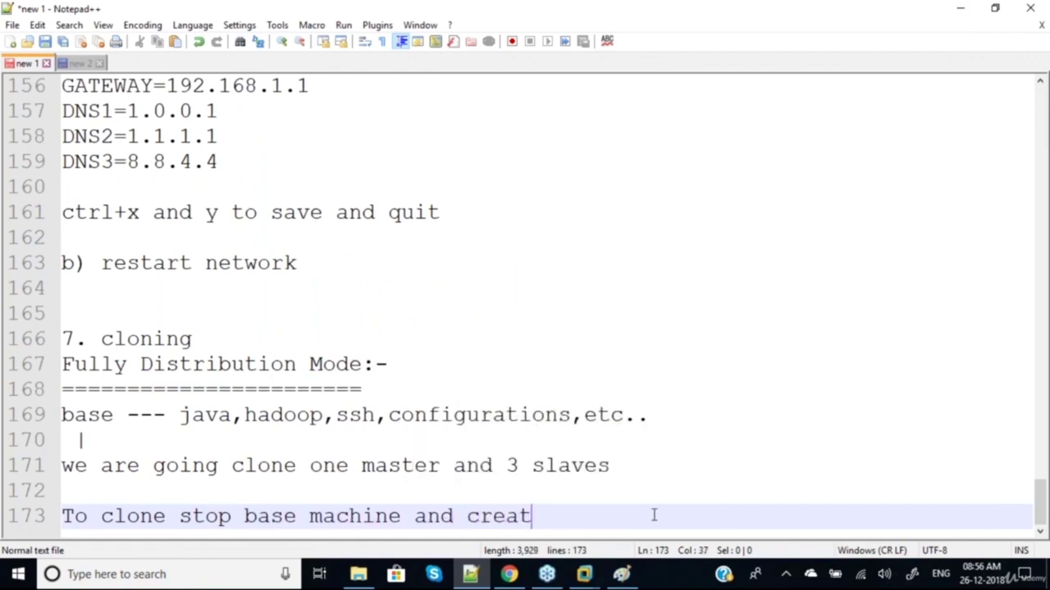
type("e clones.")
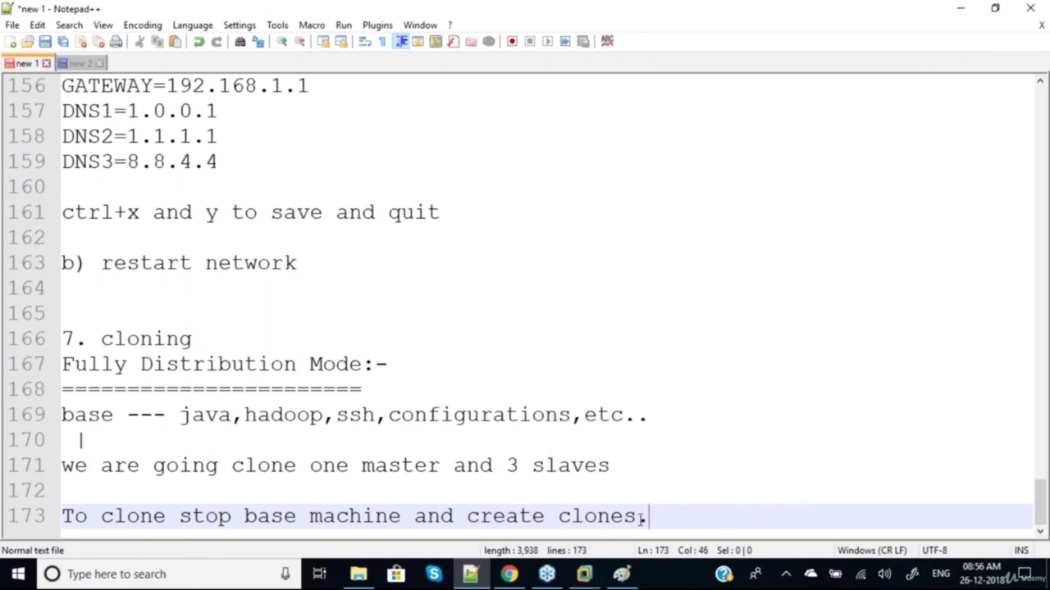
left_click(54, 516)
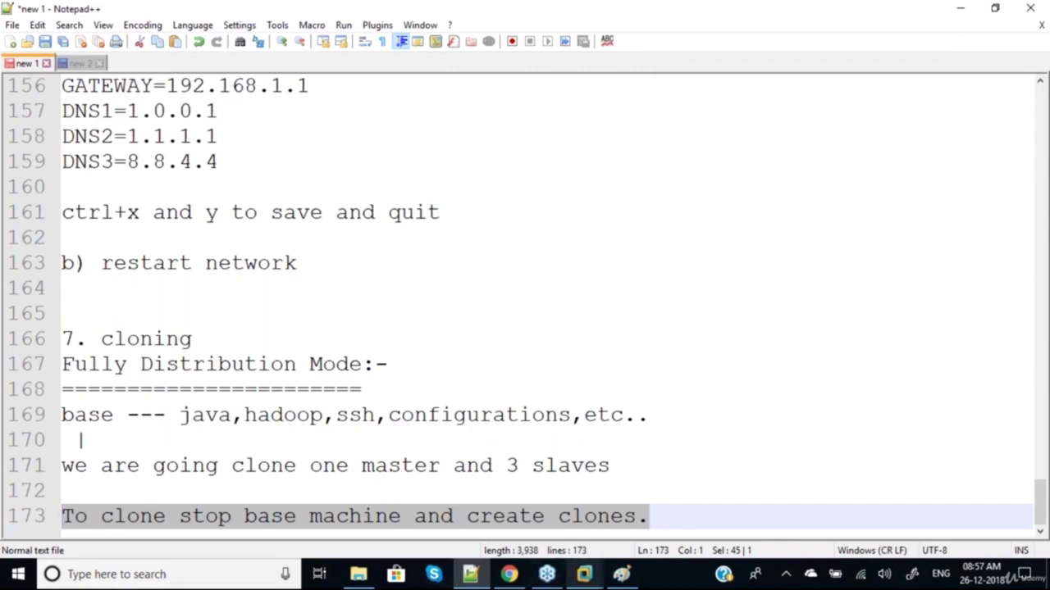
Power off the base virtual machine from its Library context menu, confirming Power Off.
left_click(584, 574)
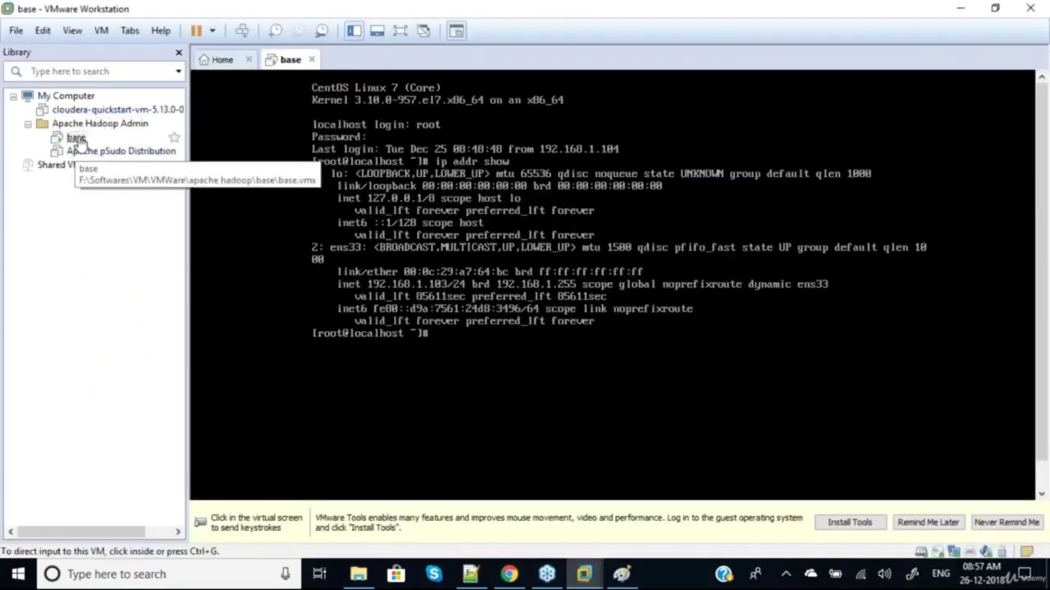
right_click(79, 139)
mouse_move(164, 224)
left_click(279, 314)
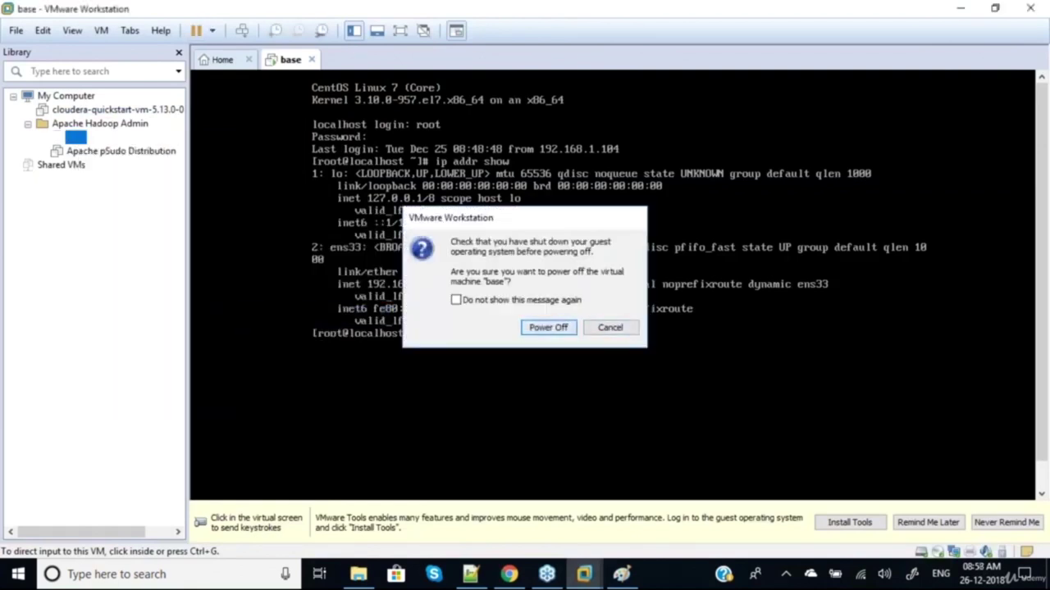
key("Return")
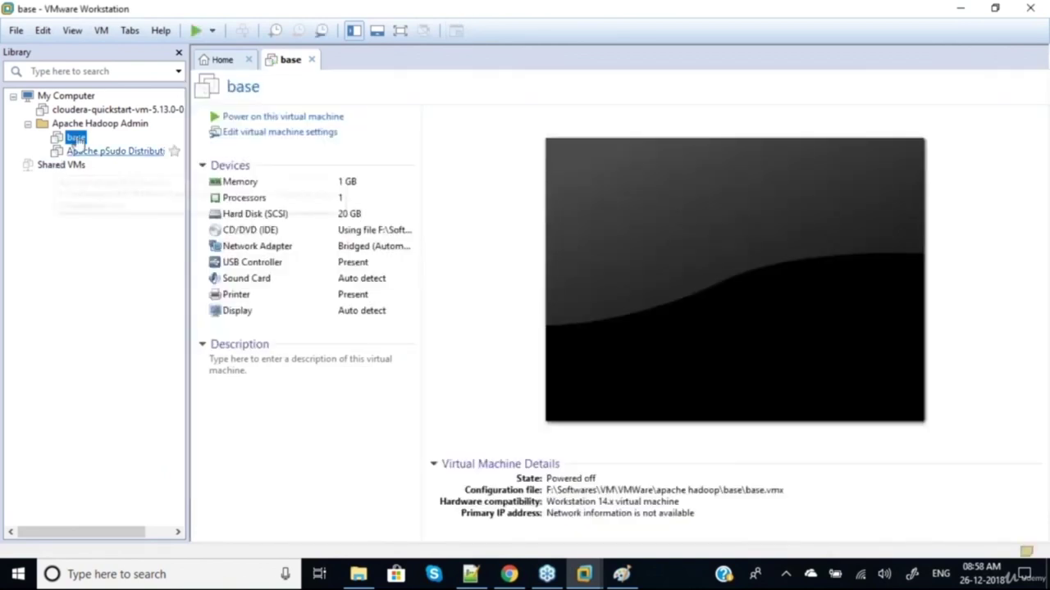
right_click(78, 141)
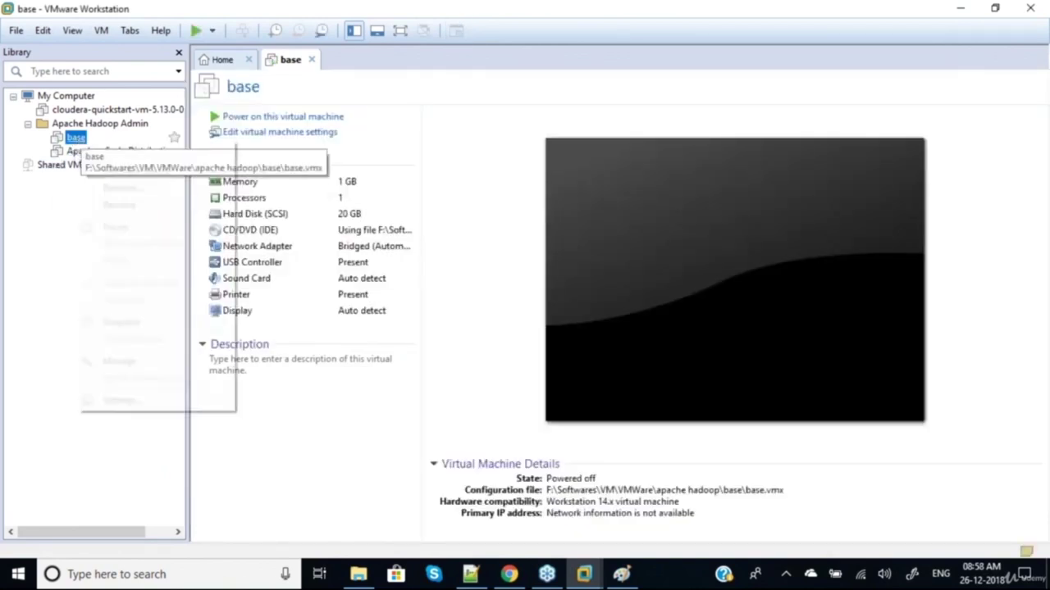
mouse_move(155, 361)
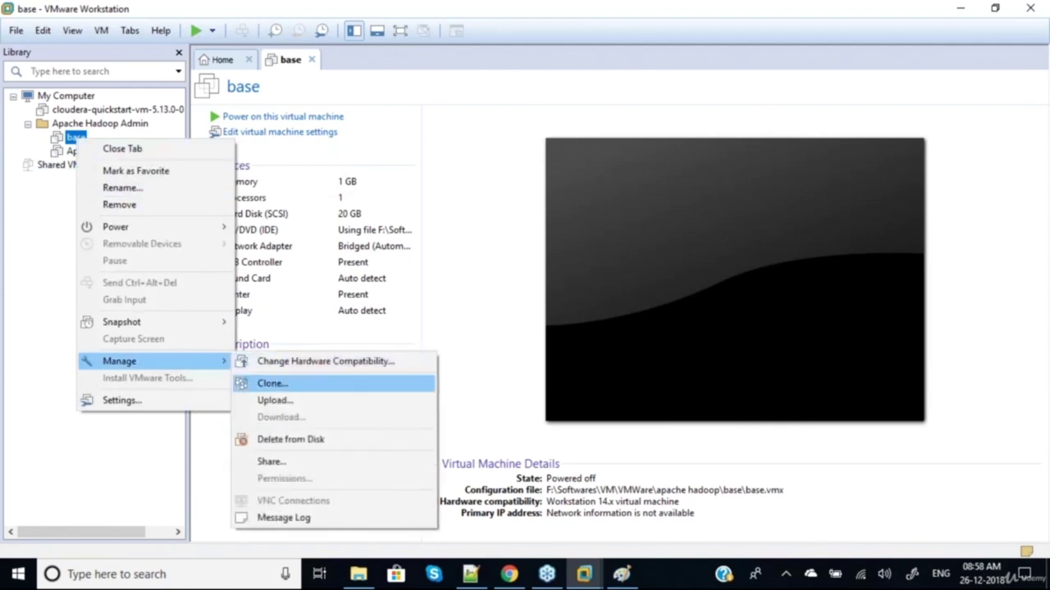
Clone base from its current state as a full clone in the Clone Virtual Machine Wizard.
left_click(272, 383)
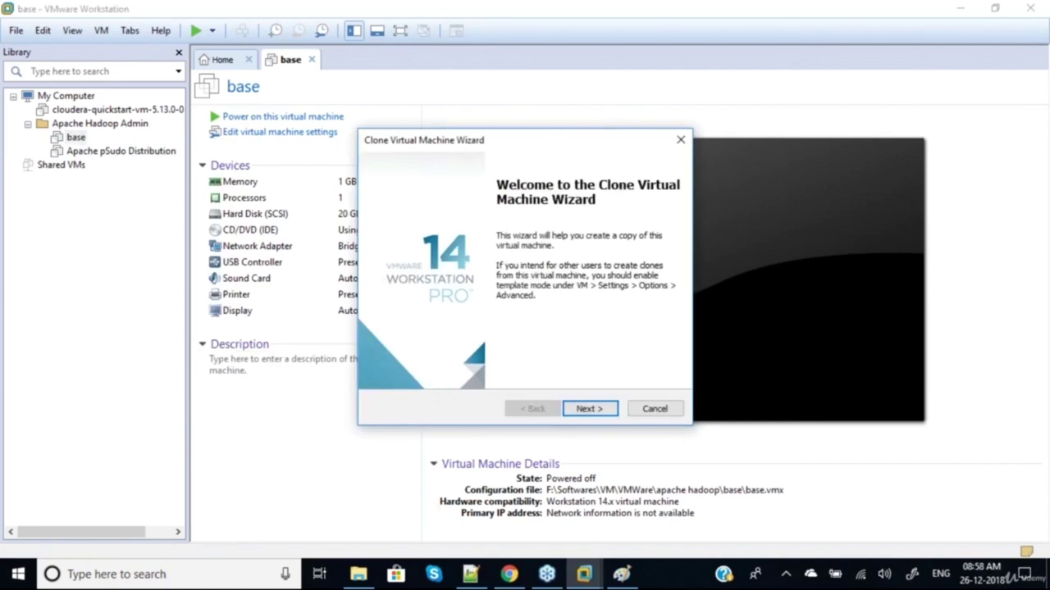
key("Return")
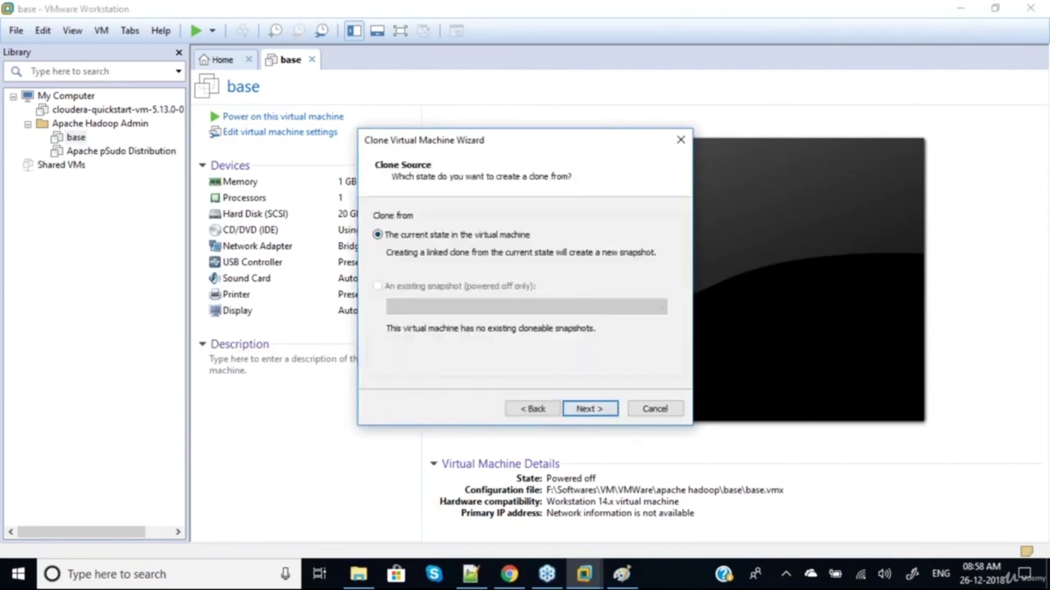
key("Return")
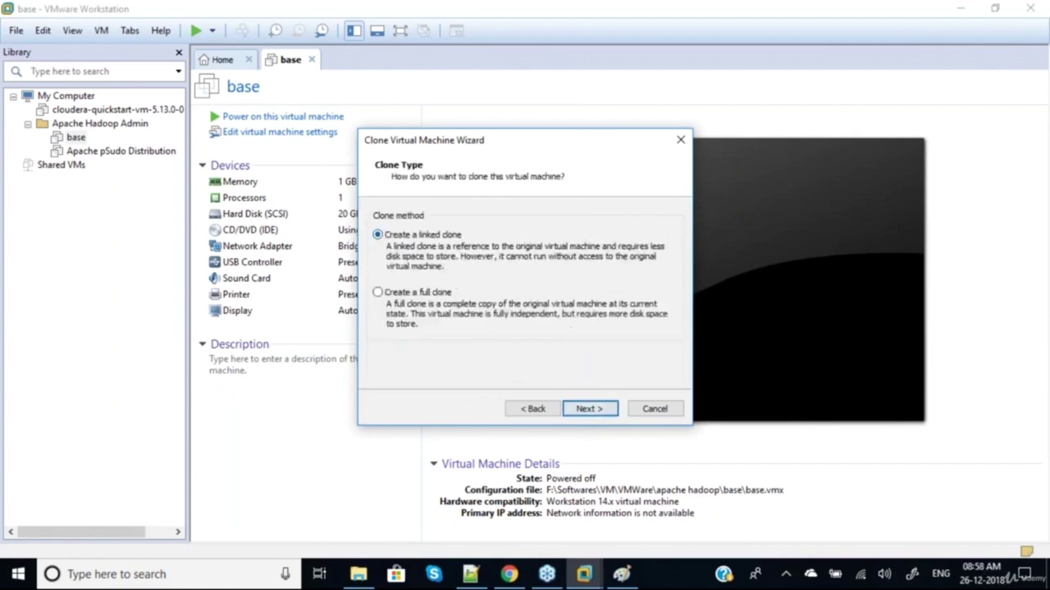
key("Down")
key("Return")
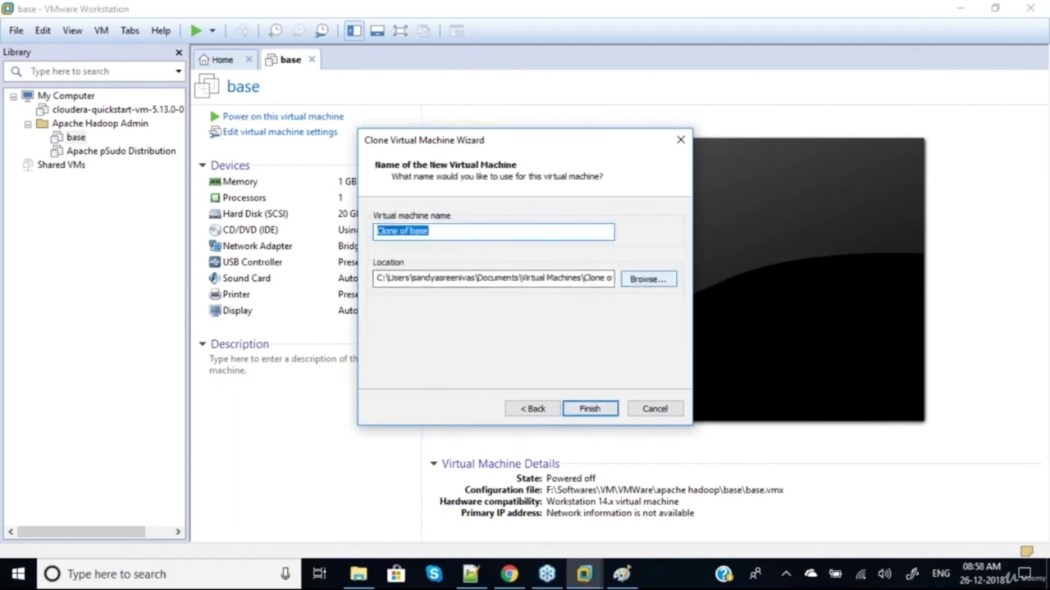
left_click(648, 279)
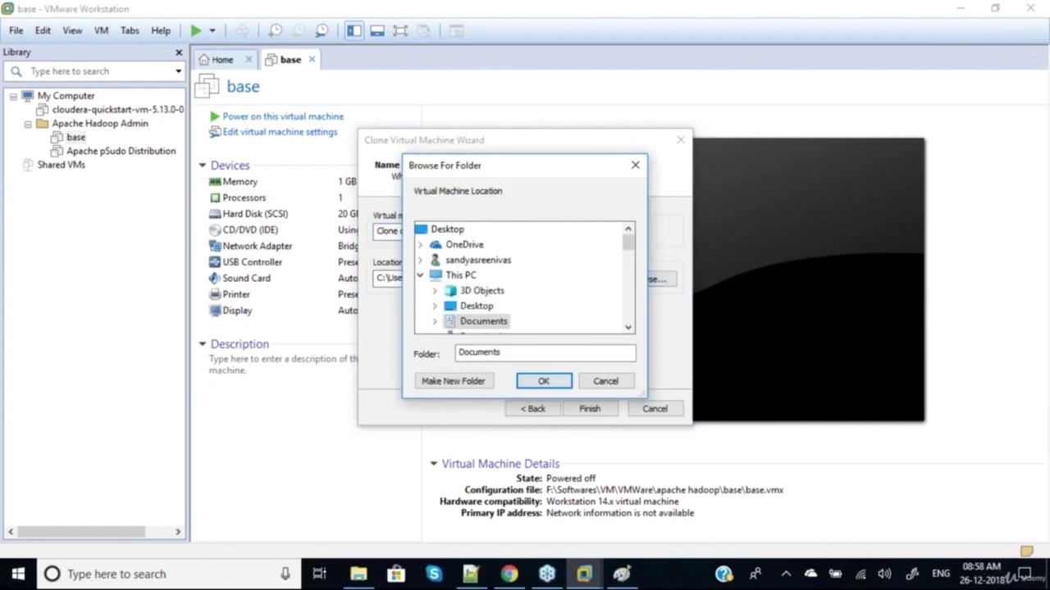
Browse to F:\Softwares\VM\VMWare\apache hadoop as the parent folder for the clone.
scroll(525, 275, "down", 10)
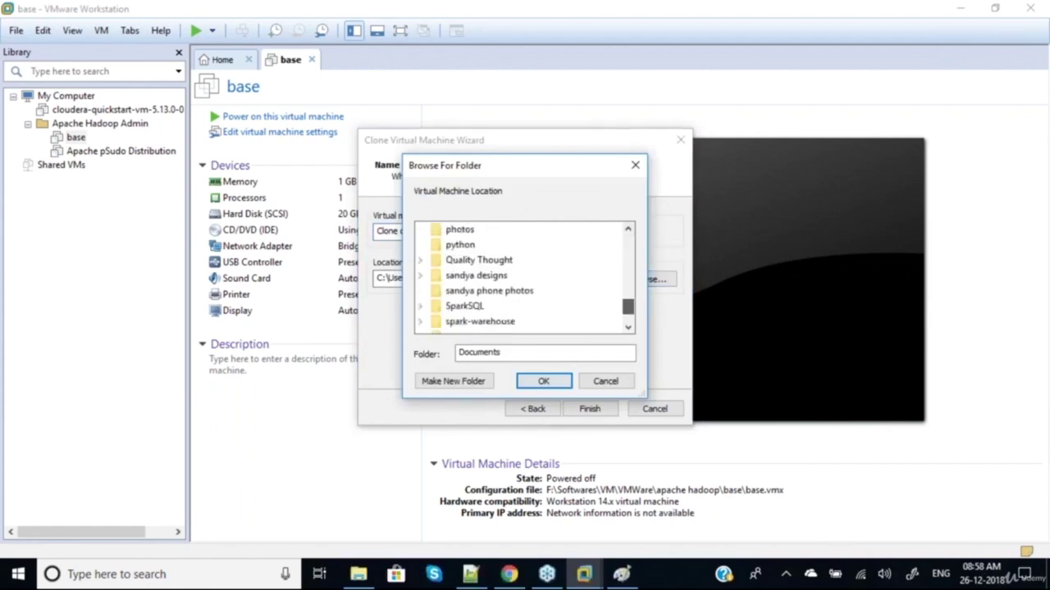
scroll(525, 275, "up", 10)
scroll(525, 275, "down", 3)
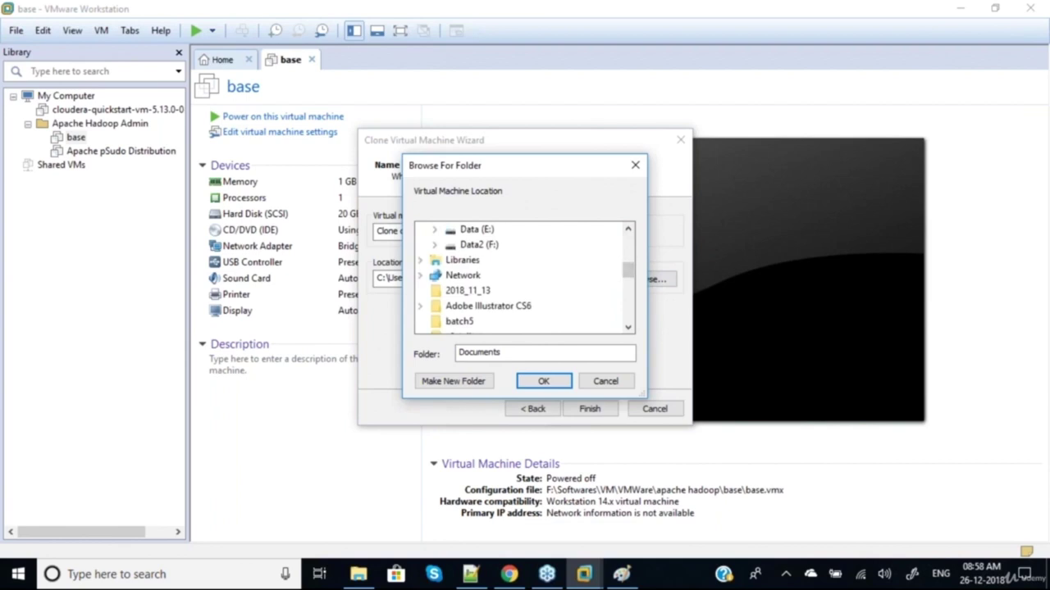
left_click(434, 244)
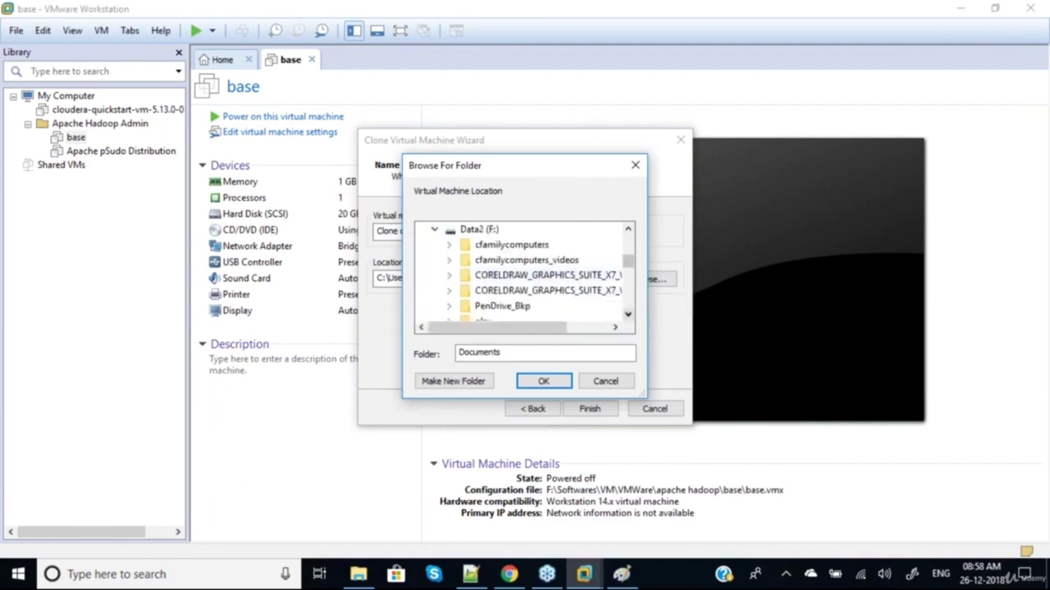
scroll(525, 275, "down", 2)
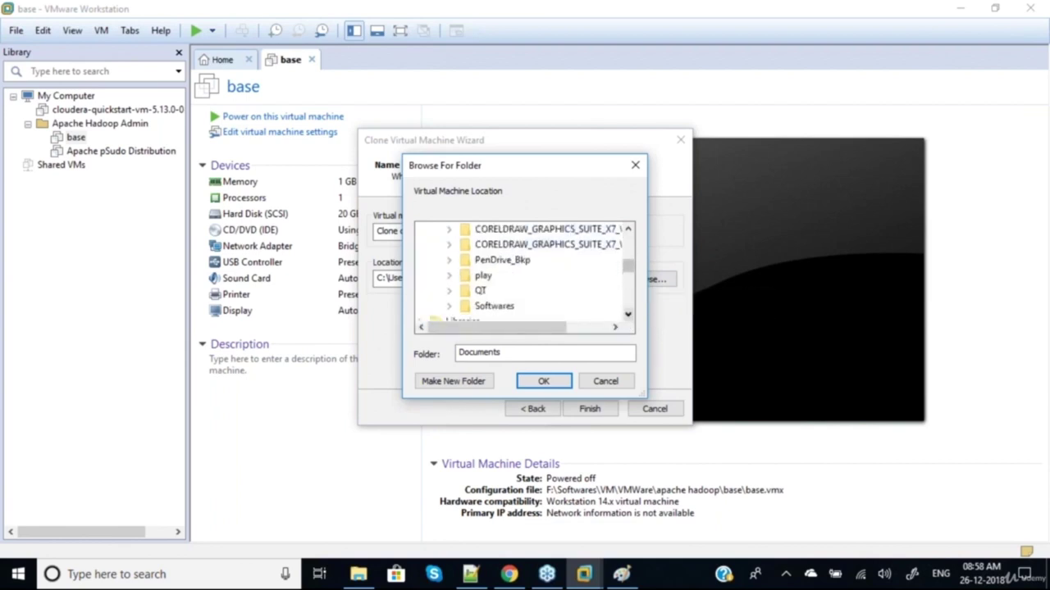
left_click(448, 290)
scroll(449, 290, "down", 1)
scroll(525, 274, "down", 2)
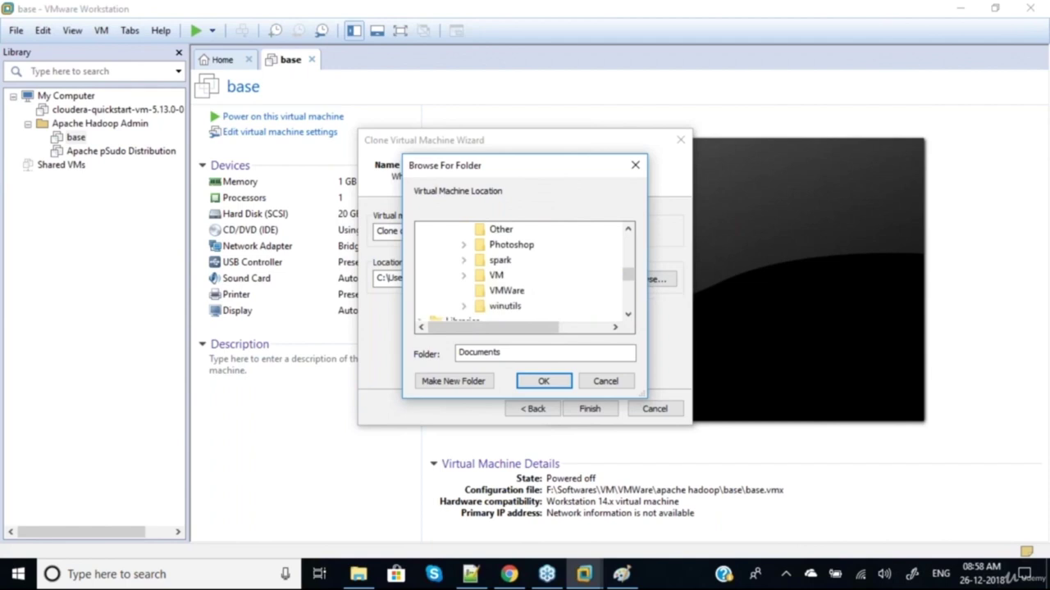
left_click(464, 291)
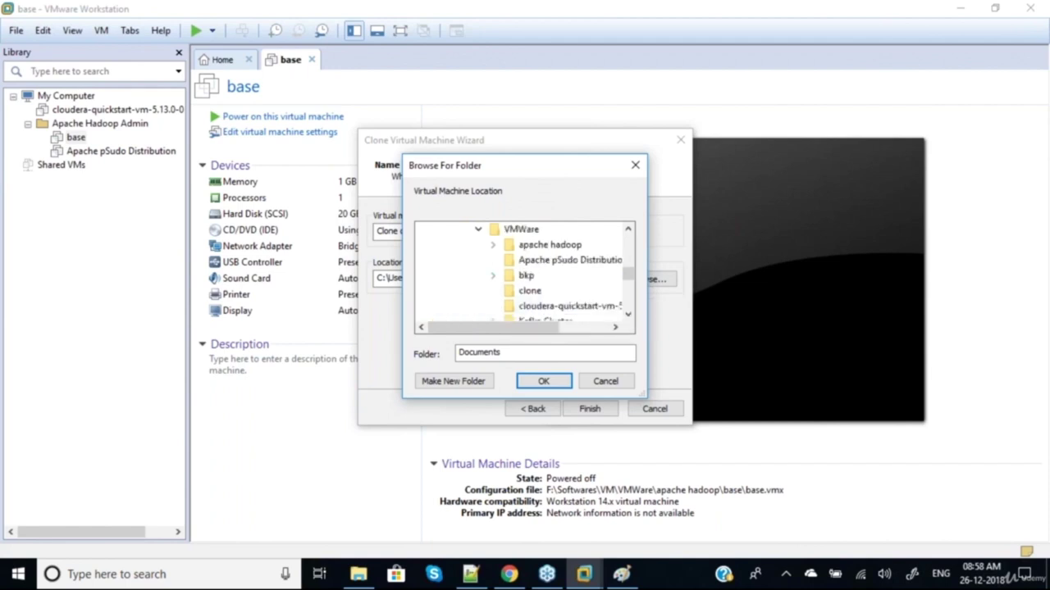
left_click(522, 247)
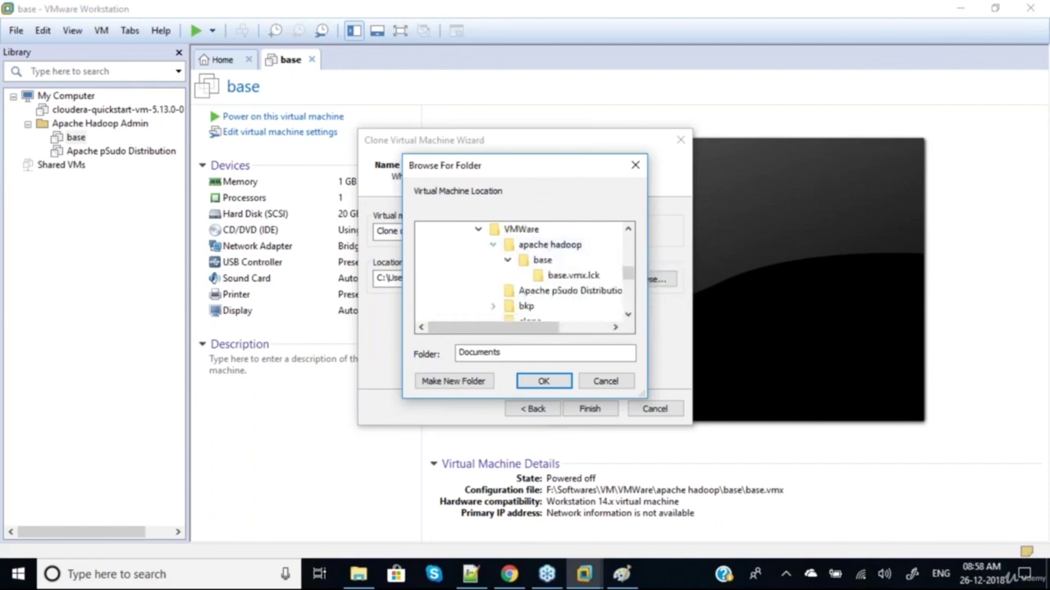
left_click(557, 244)
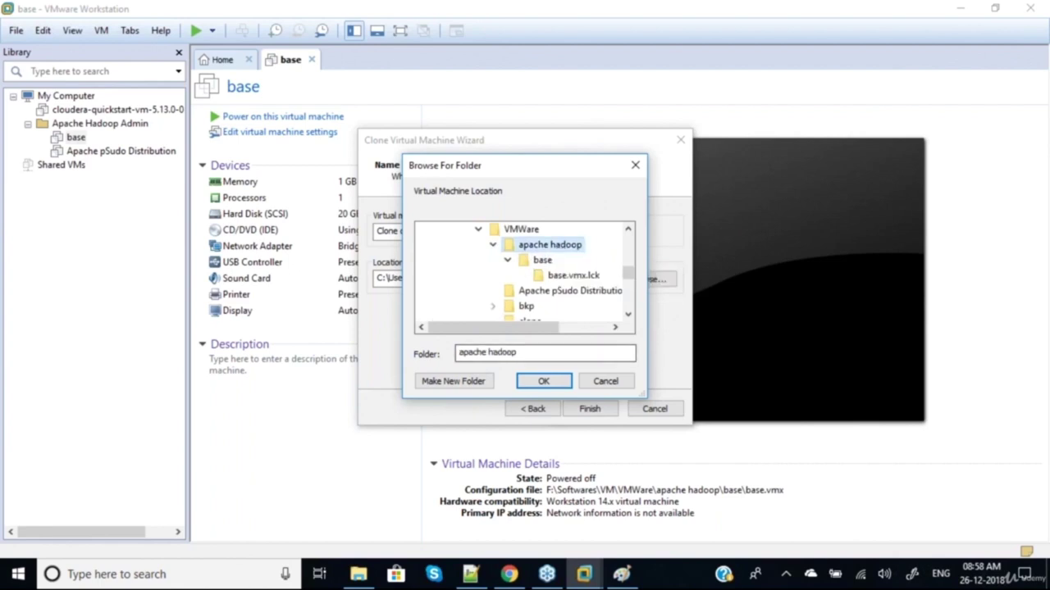
Create a new folder named 'master' there and set it as the clone location.
left_click(452, 381)
type("master")
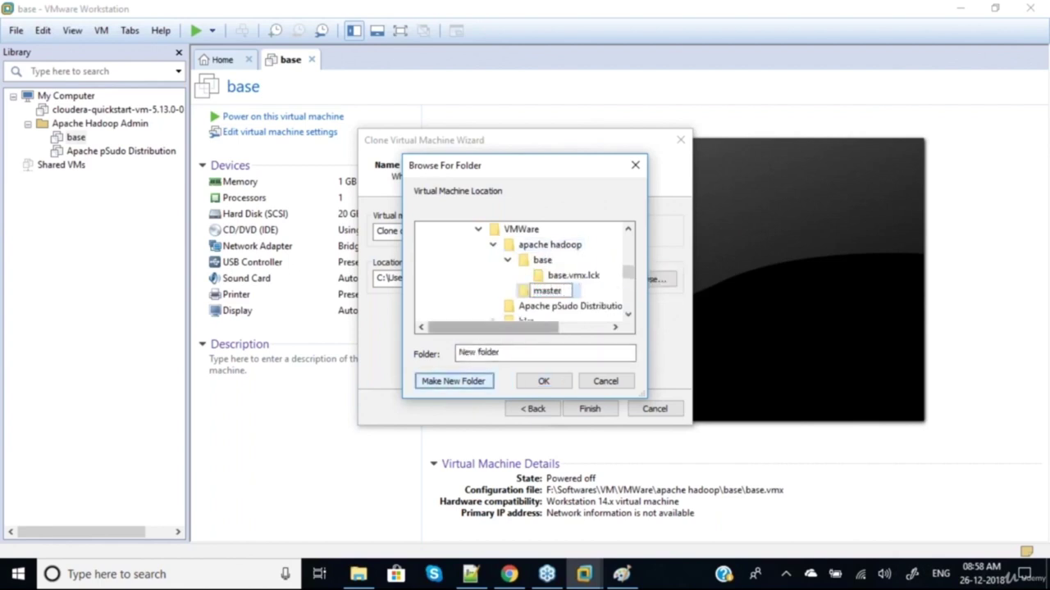
left_click(525, 300)
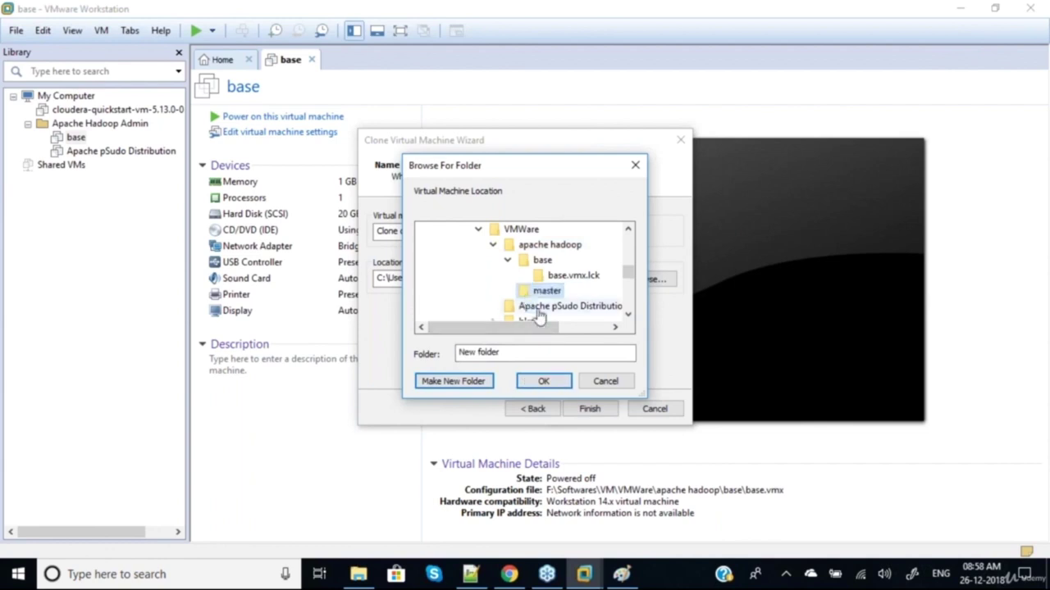
left_click(543, 381)
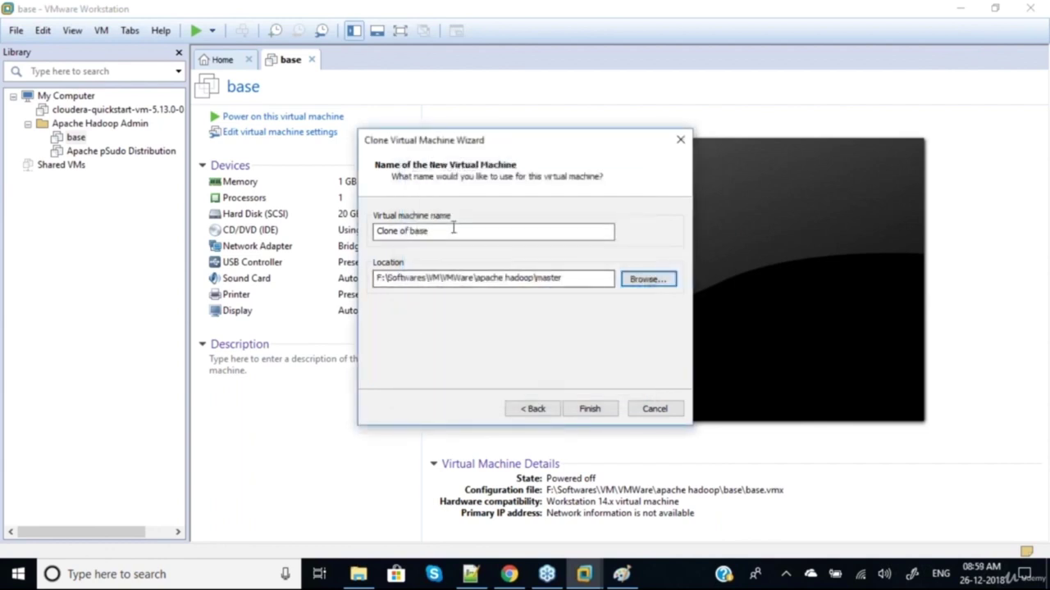
Replace the name 'Clone of base' with master1 and finish the wizard to start cloning.
left_click_drag(457, 234, 336, 230)
type("master")
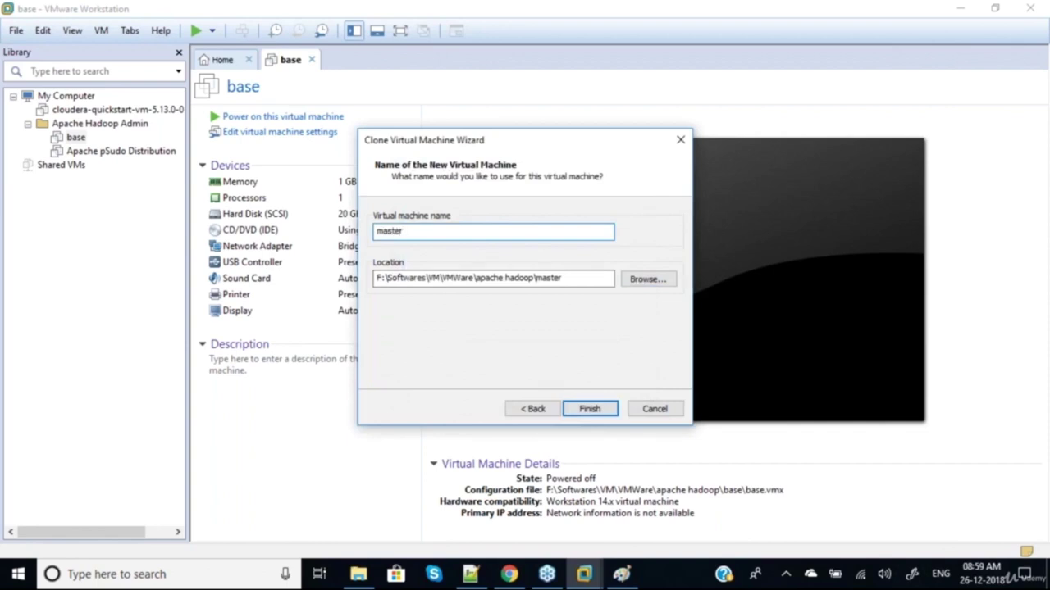
type("1")
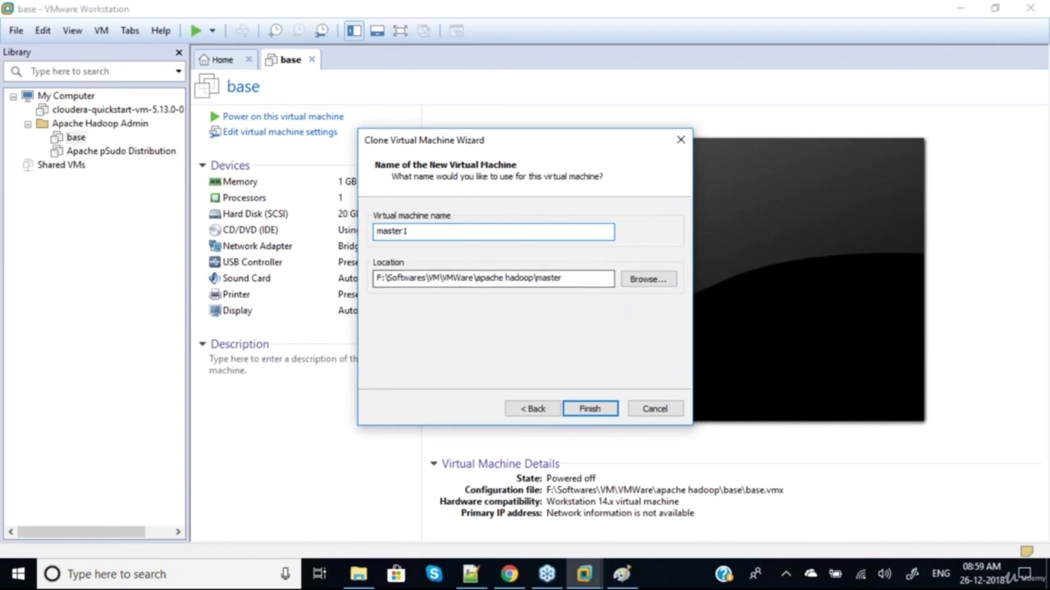
key("Return")
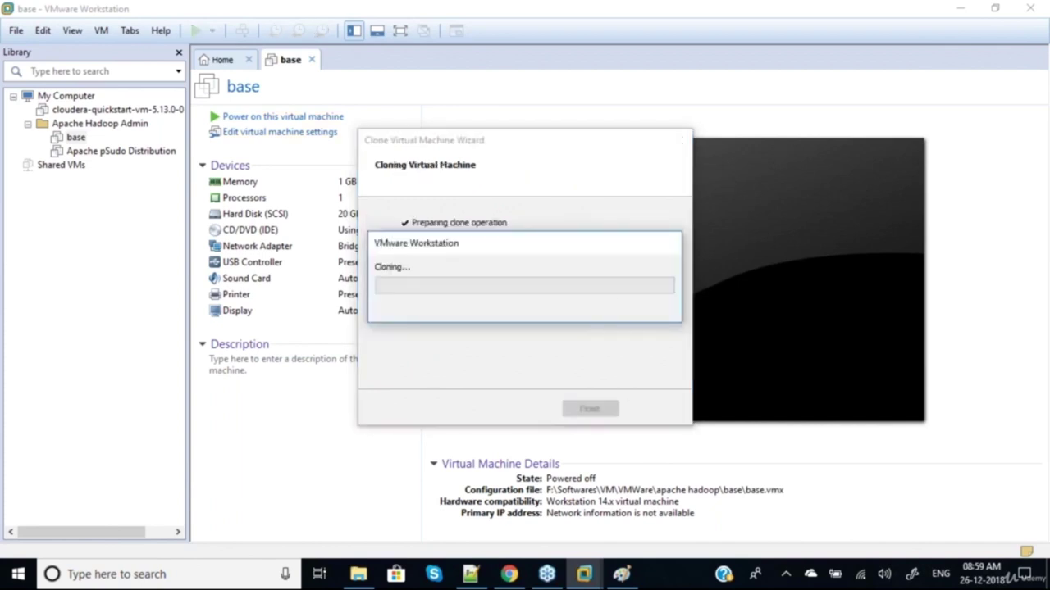
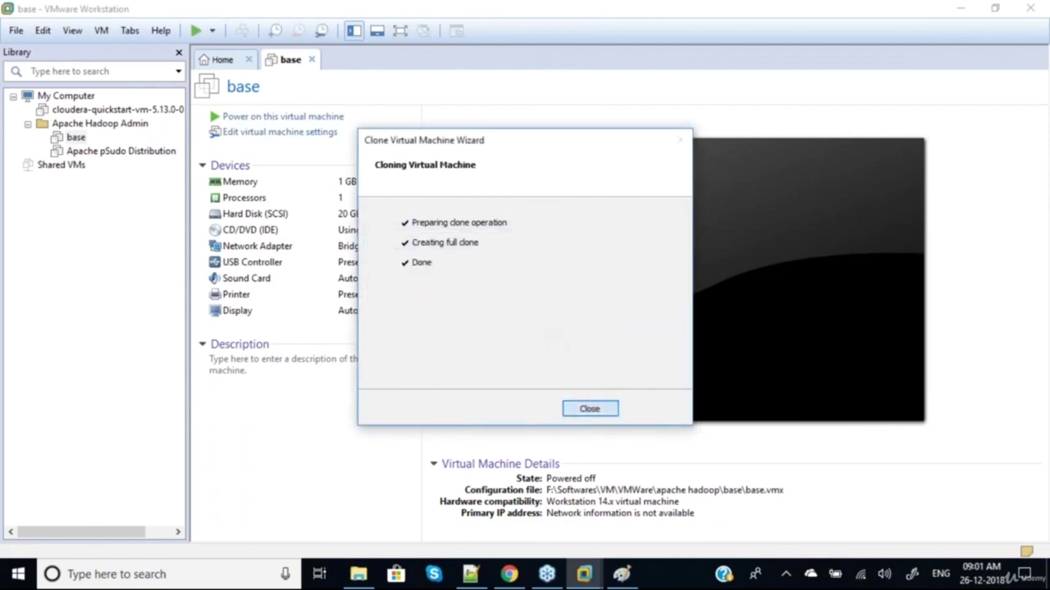
Start a full clone of the base virtual machine and name it slave1.
key("Return")
right_click(84, 140)
mouse_move(123, 361)
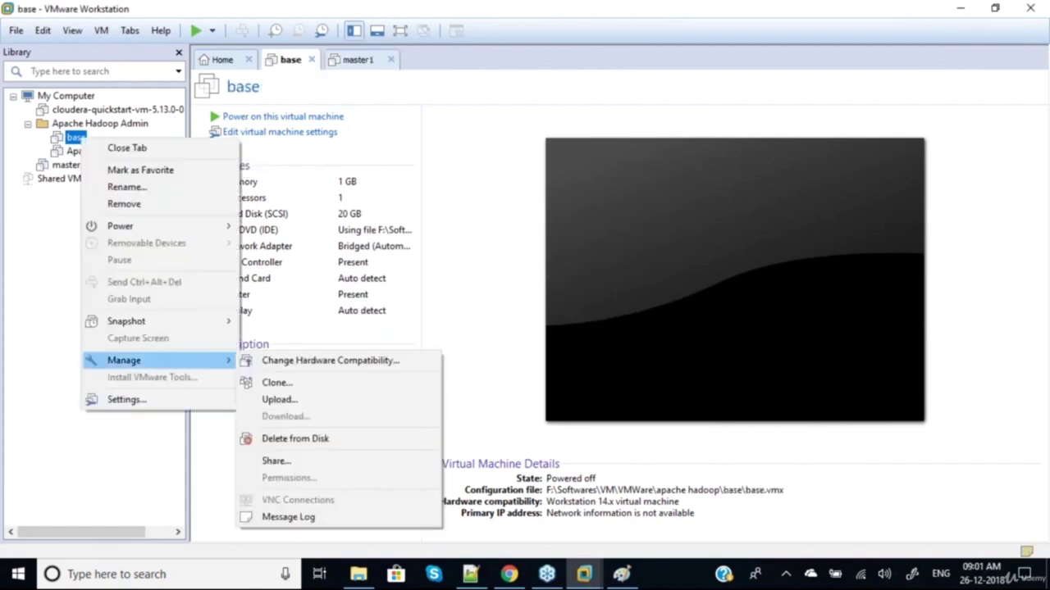
left_click(277, 382)
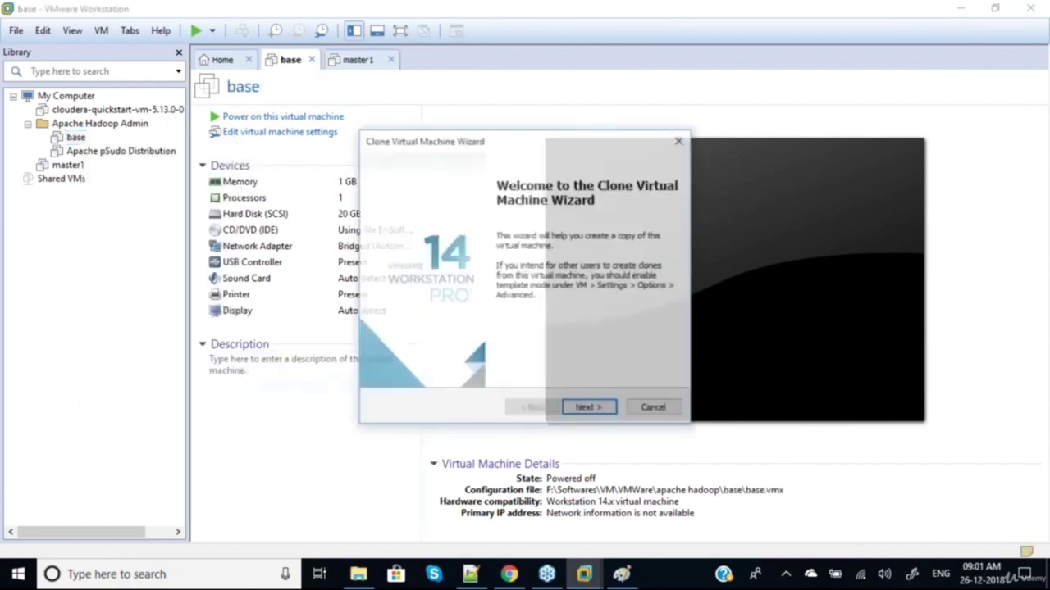
left_click(590, 408)
key("Return")
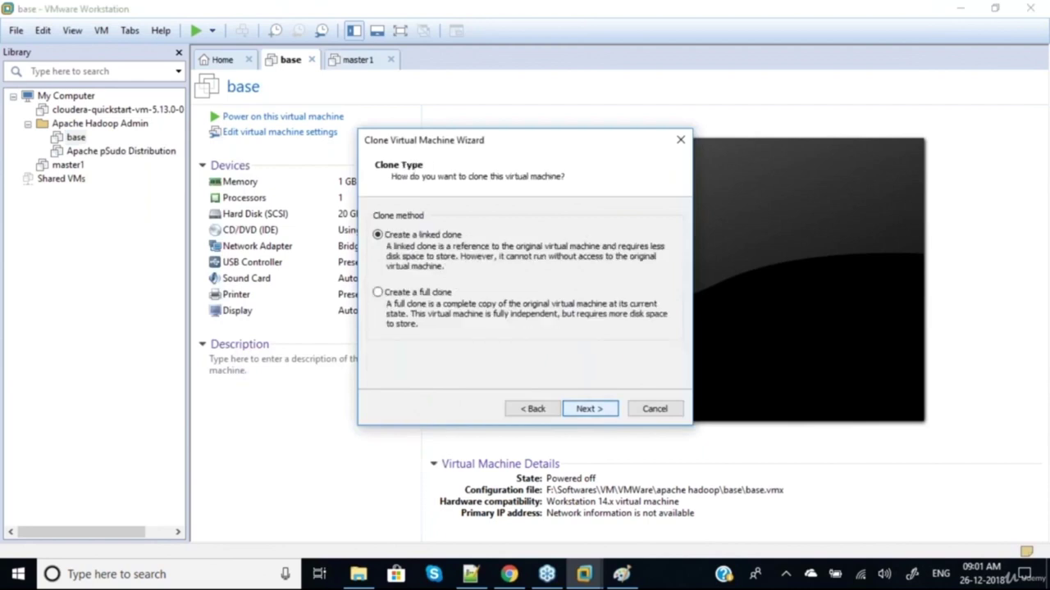
key("Down")
key("Return")
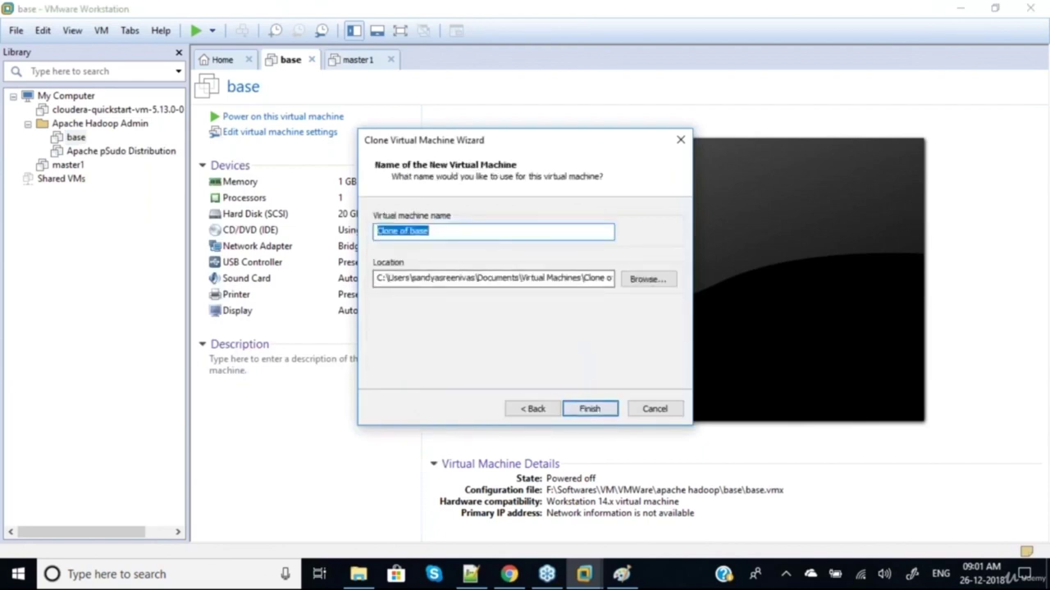
type("slave")
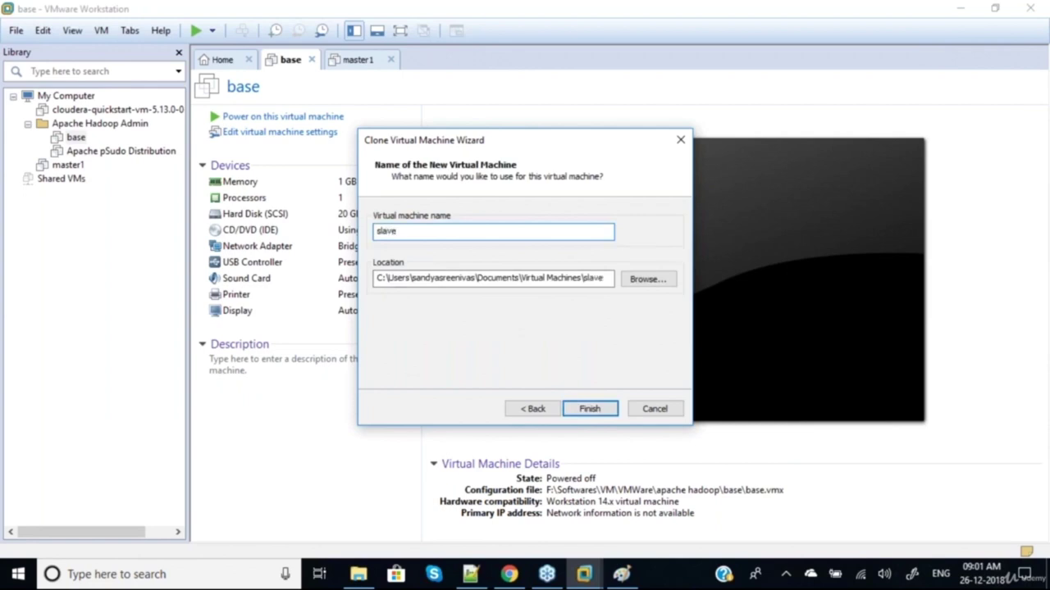
type("1")
key("ctrl+a")
Browse via Data2 (F:), Softwares and VMWare to the apache hadoop folder.
left_click(648, 279)
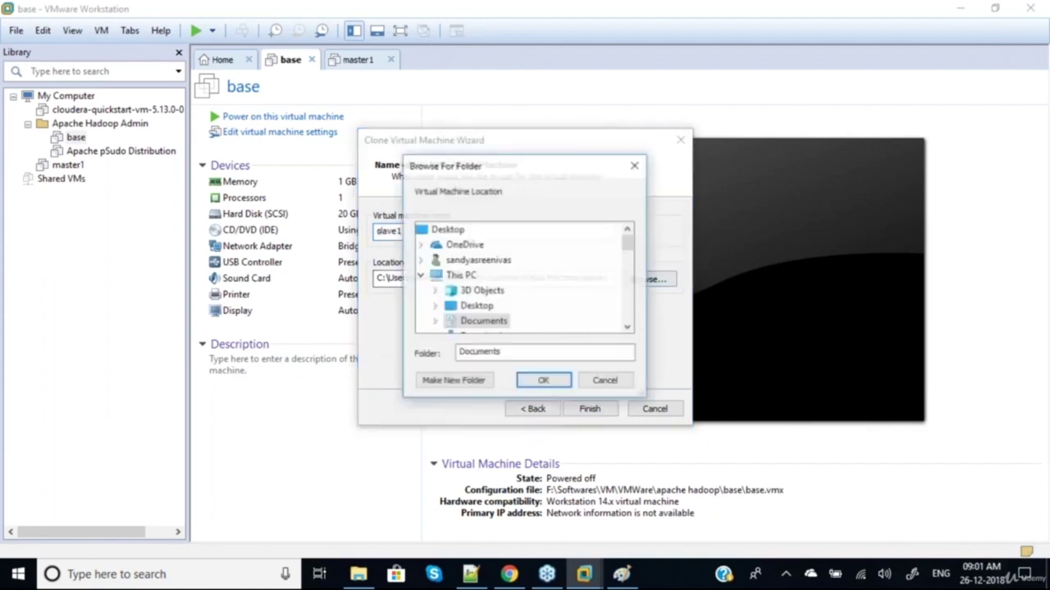
left_click(629, 327)
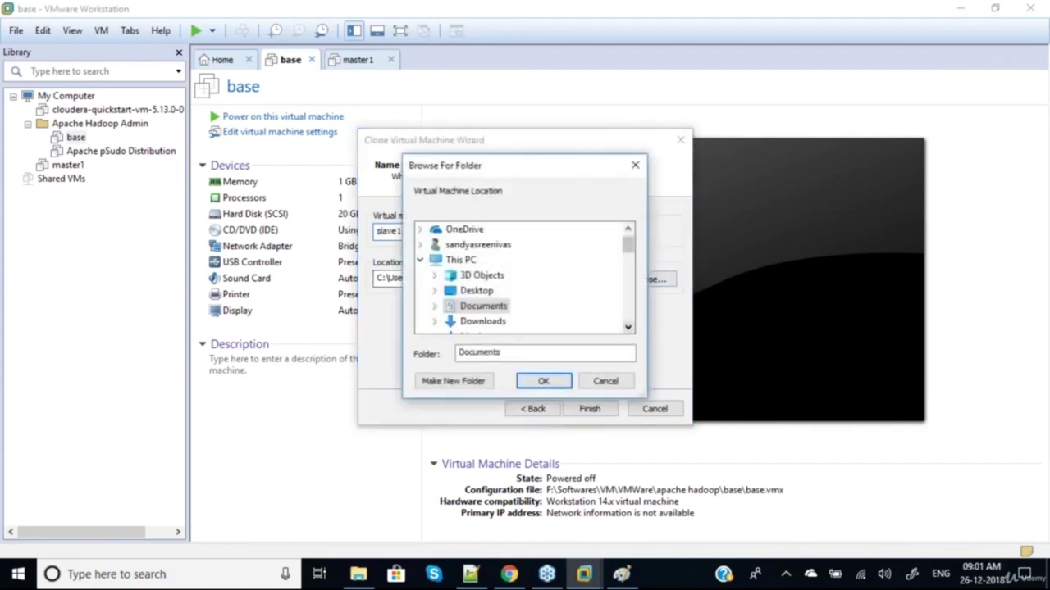
left_click(628, 327)
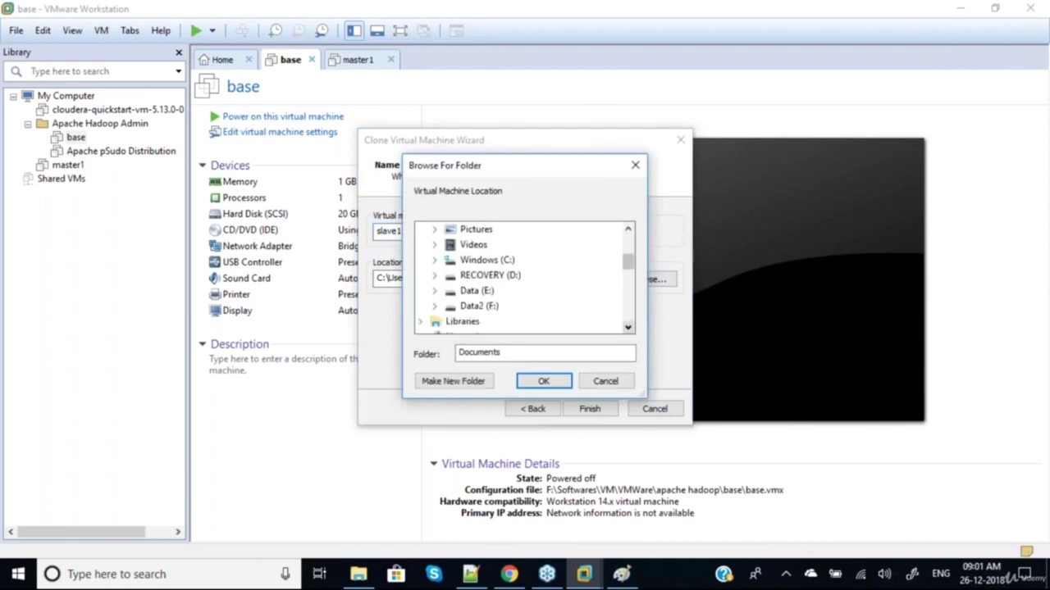
left_click(433, 290)
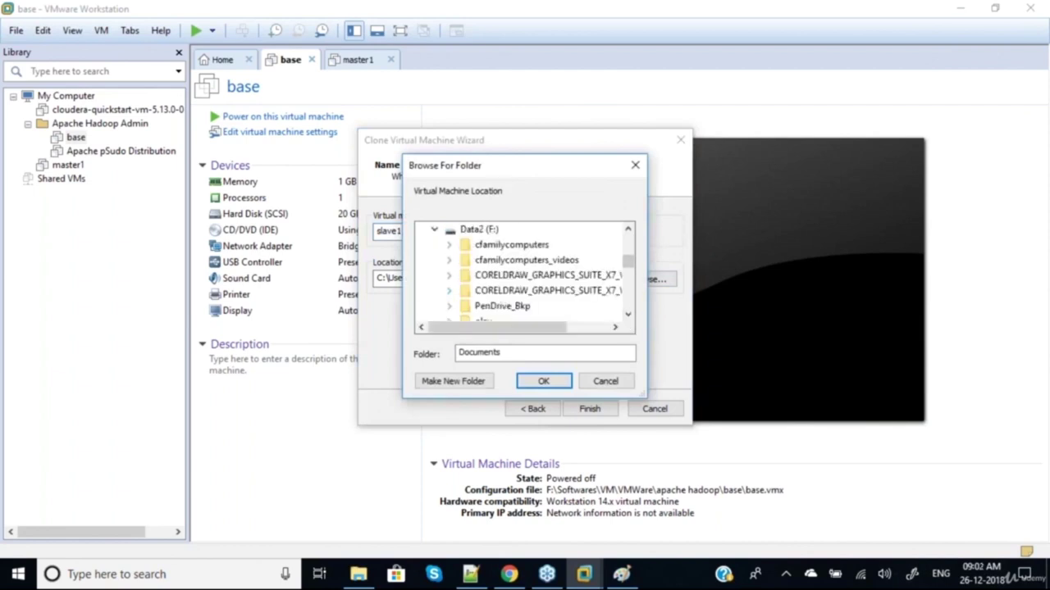
scroll(525, 274, "down", 4)
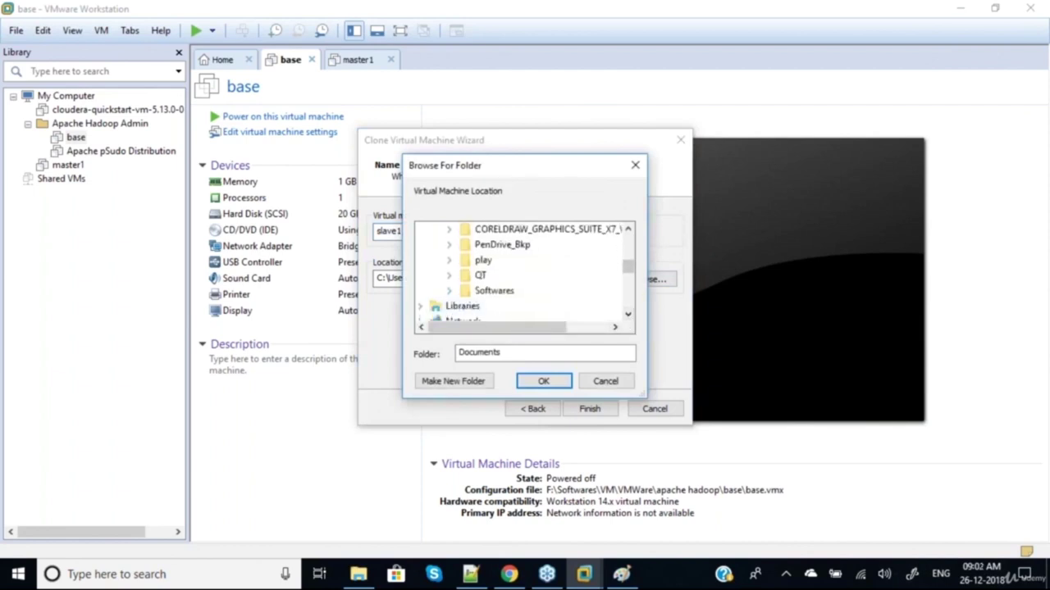
left_click(449, 290)
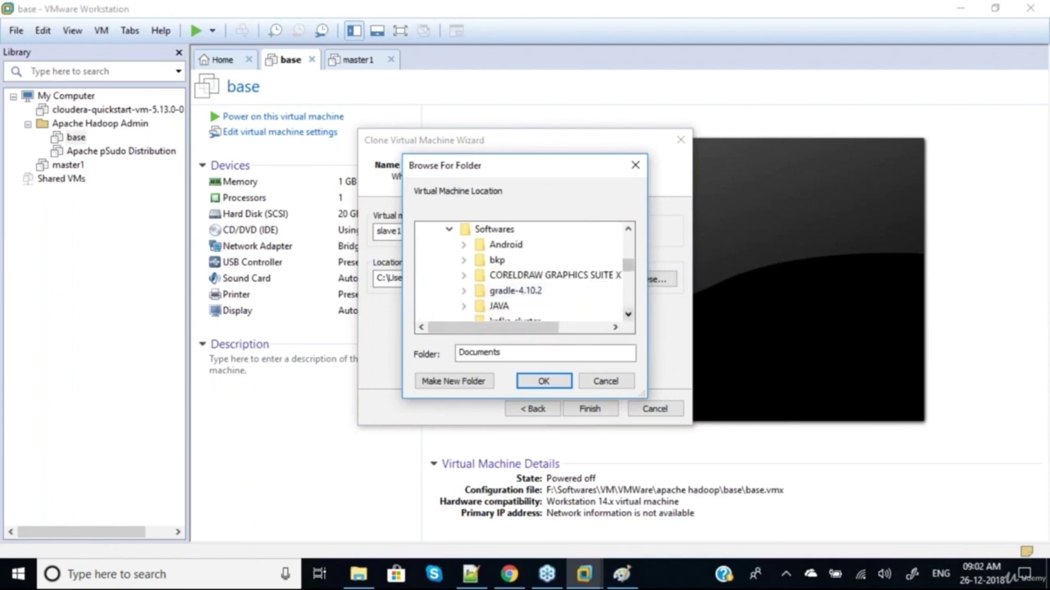
scroll(525, 275, "down", 5)
scroll(525, 274, "down", 1)
double_click(506, 290)
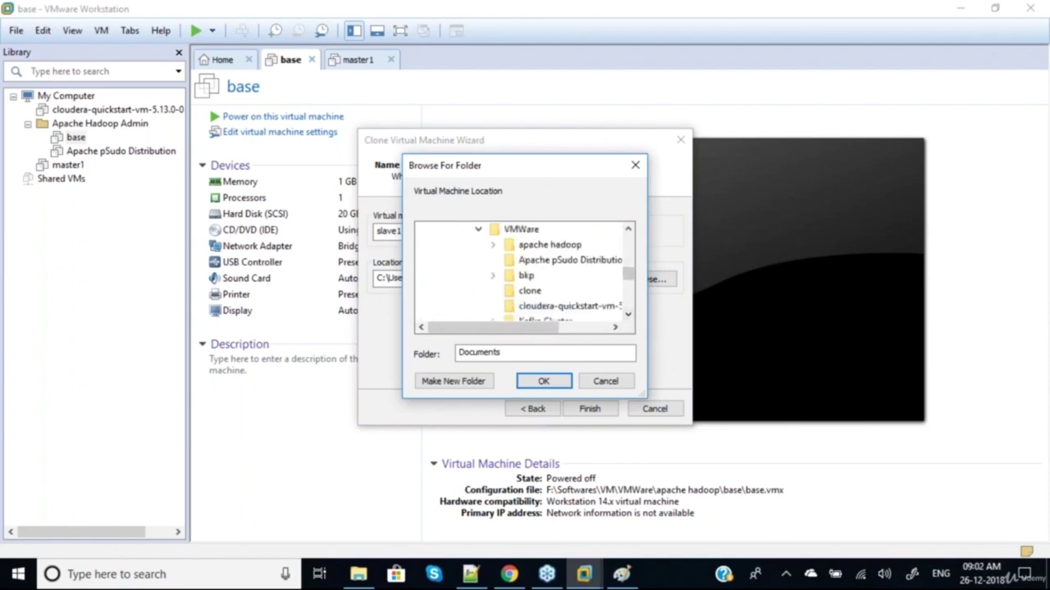
double_click(549, 244)
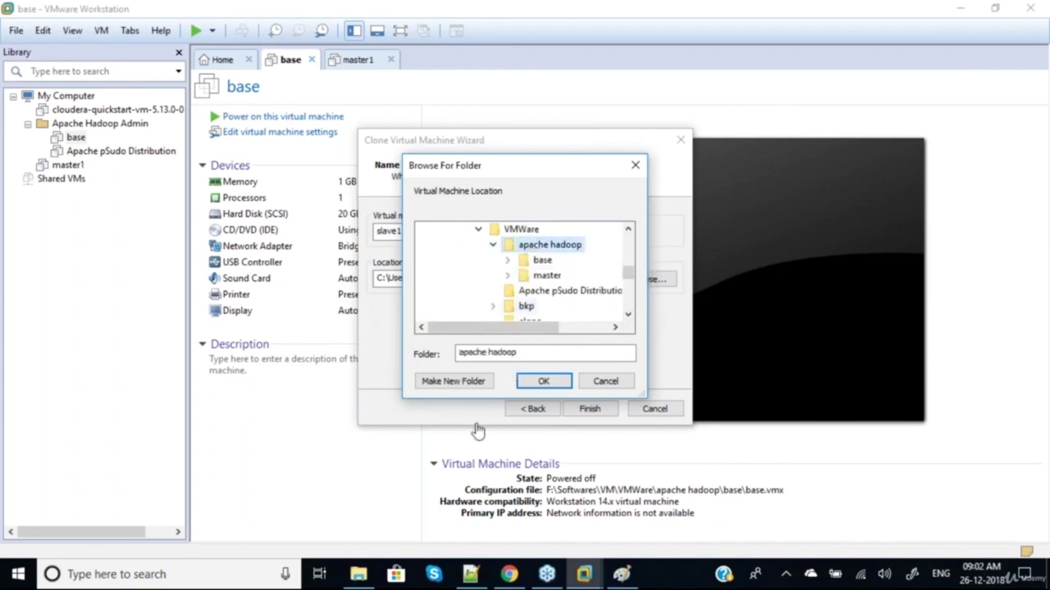
Create a new slave1 folder there and confirm it as the clone location.
left_click(453, 381)
type("slave1")
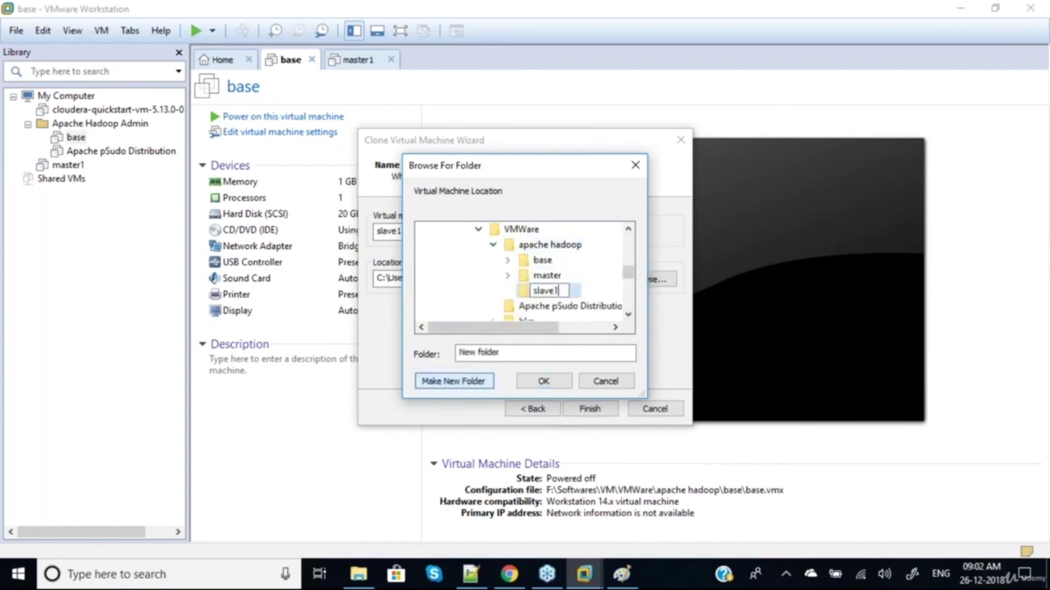
left_click(529, 297)
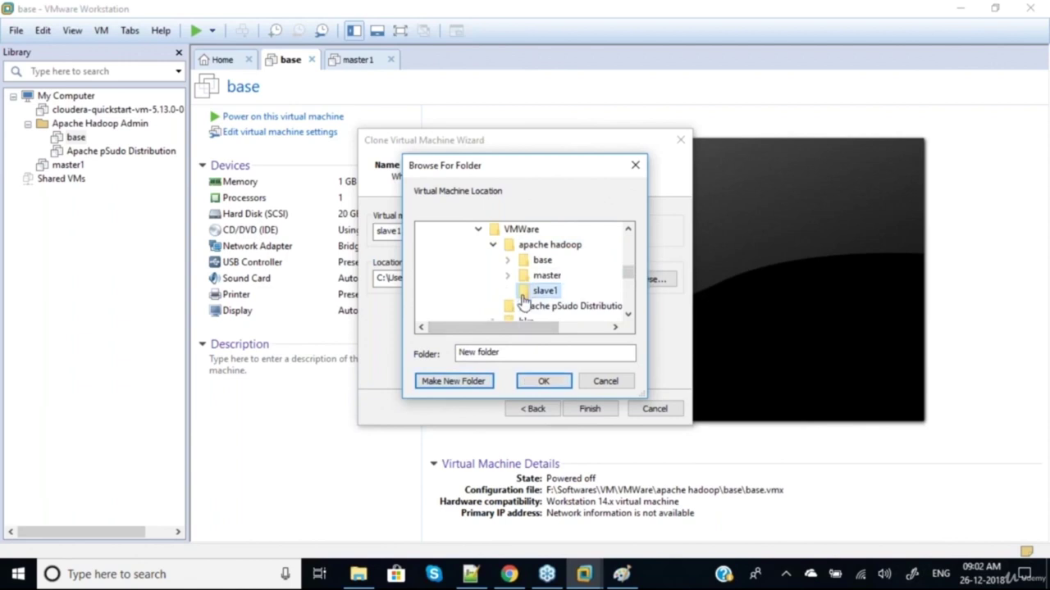
key("Return")
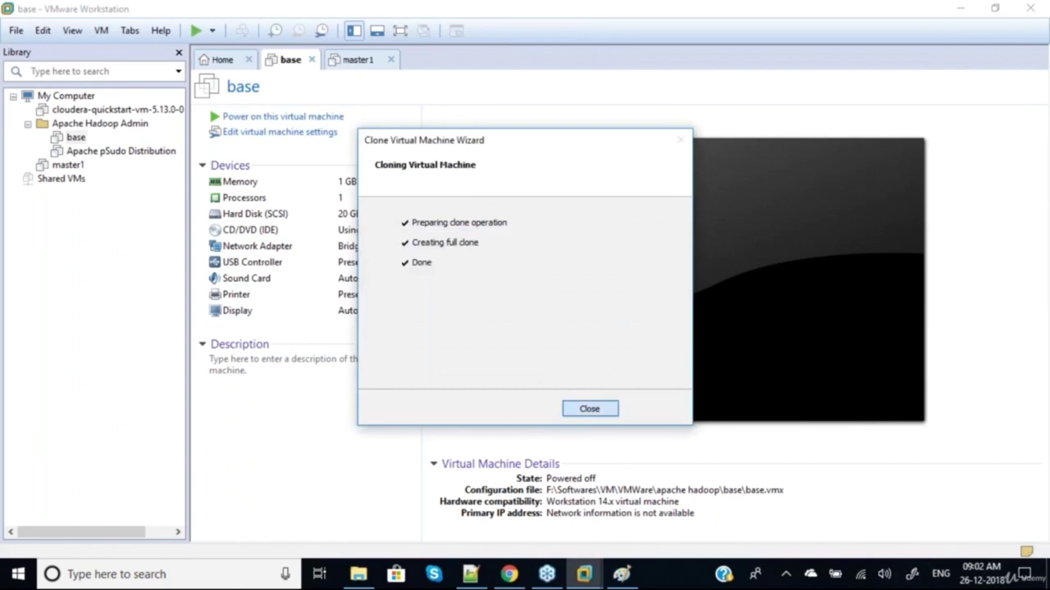
Close the finished clone wizard and select the base machine in the library.
left_click(590, 408)
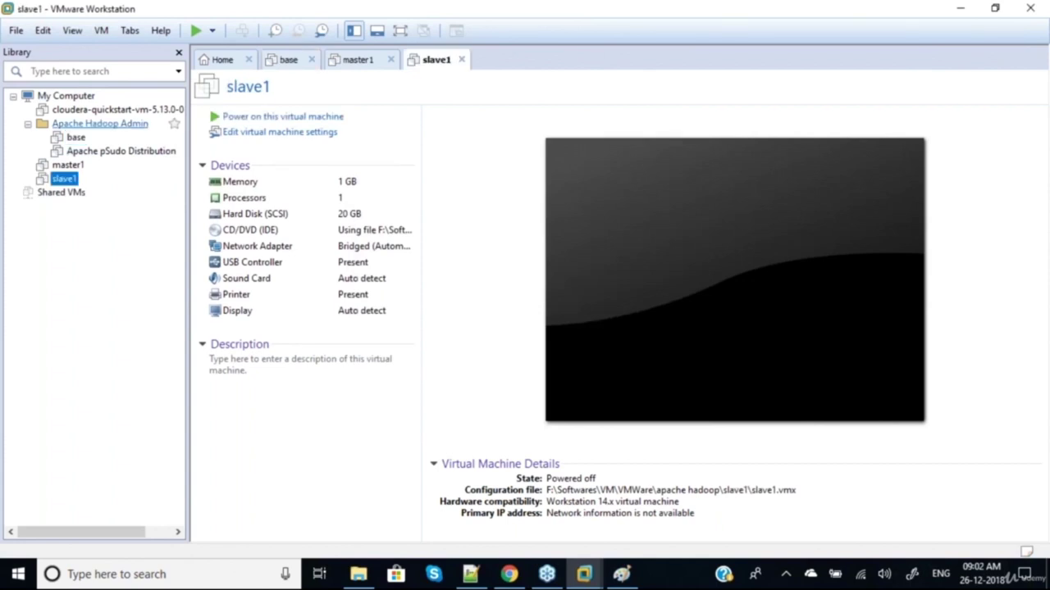
left_click(75, 137)
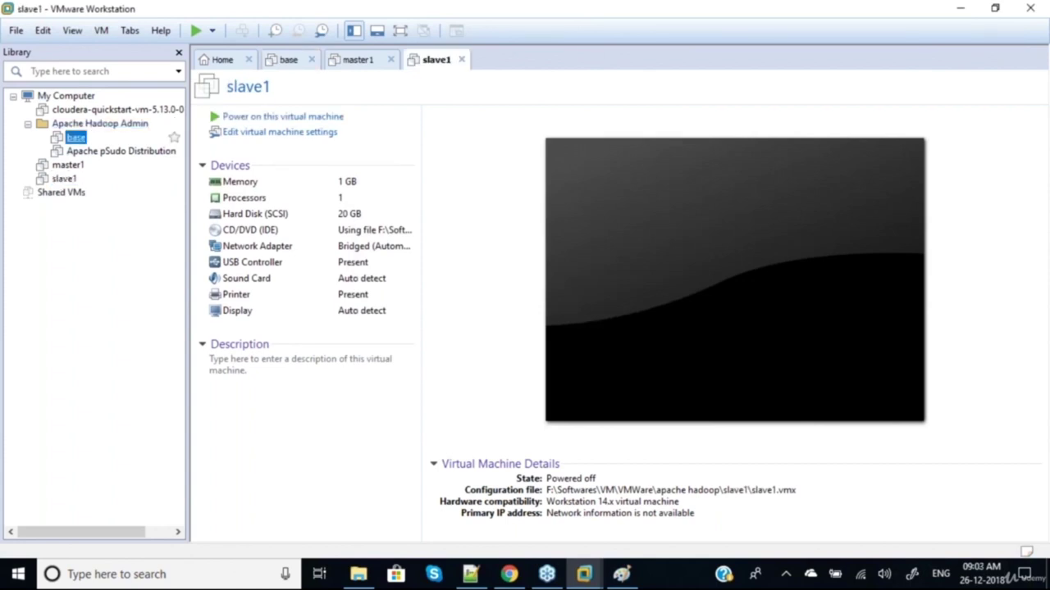
Start another full clone of base and name it slave2.
right_click(80, 138)
mouse_move(119, 359)
left_click(270, 381)
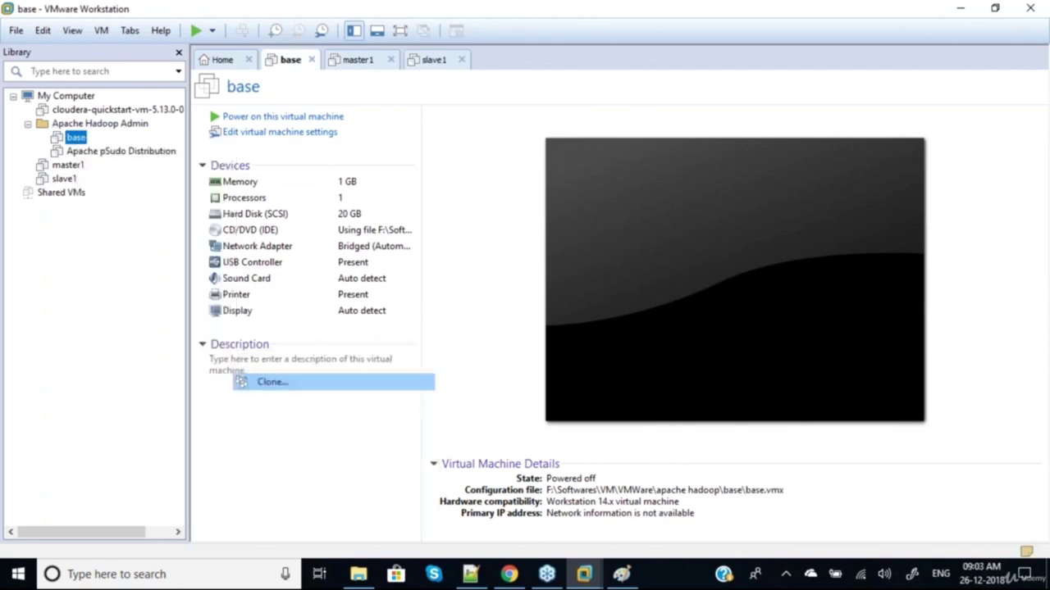
key("Return")
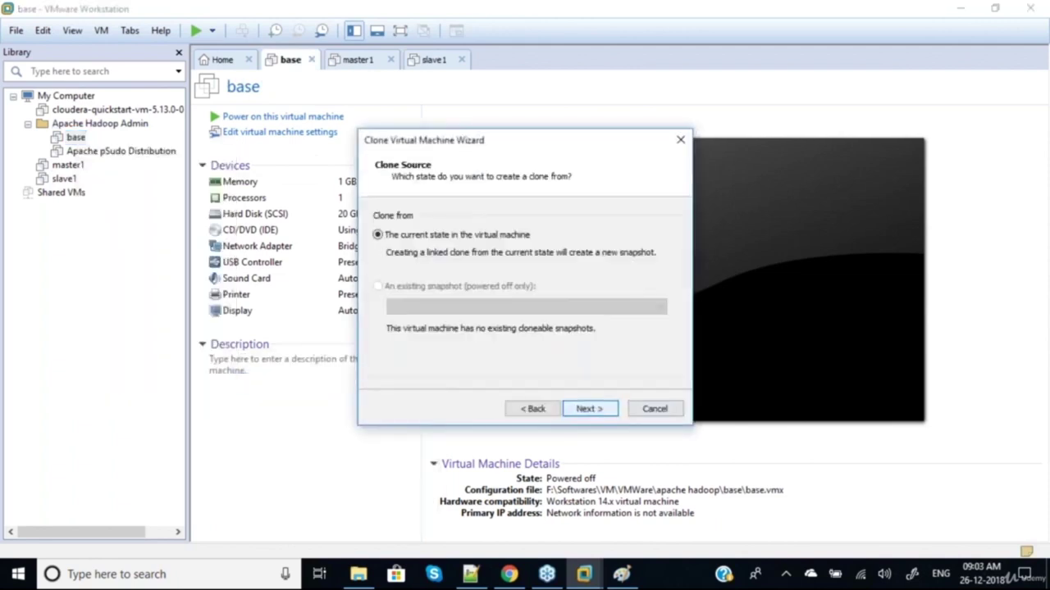
key("Return")
left_click(377, 292)
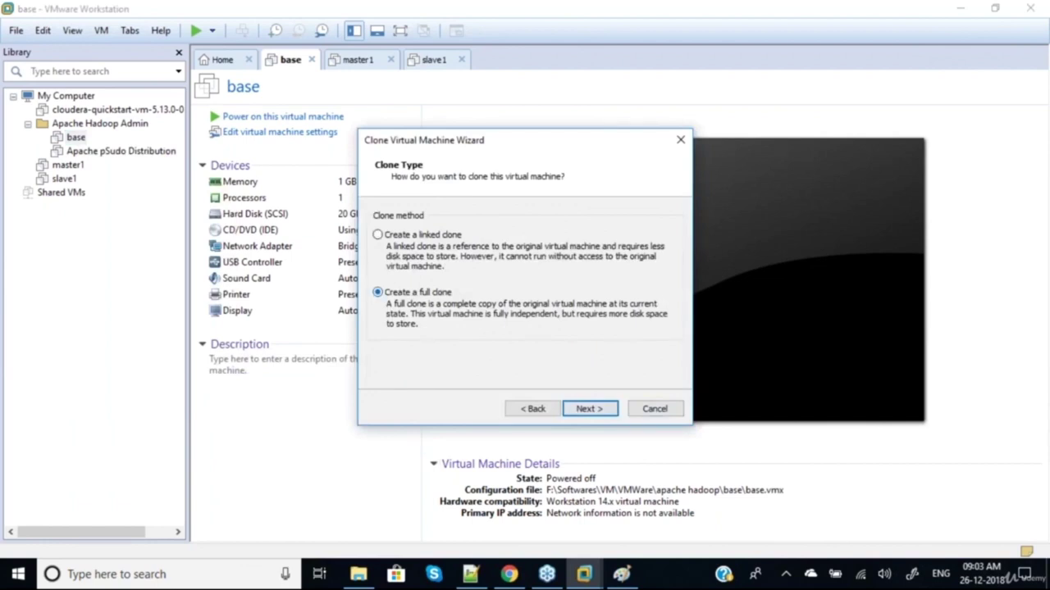
key("Return")
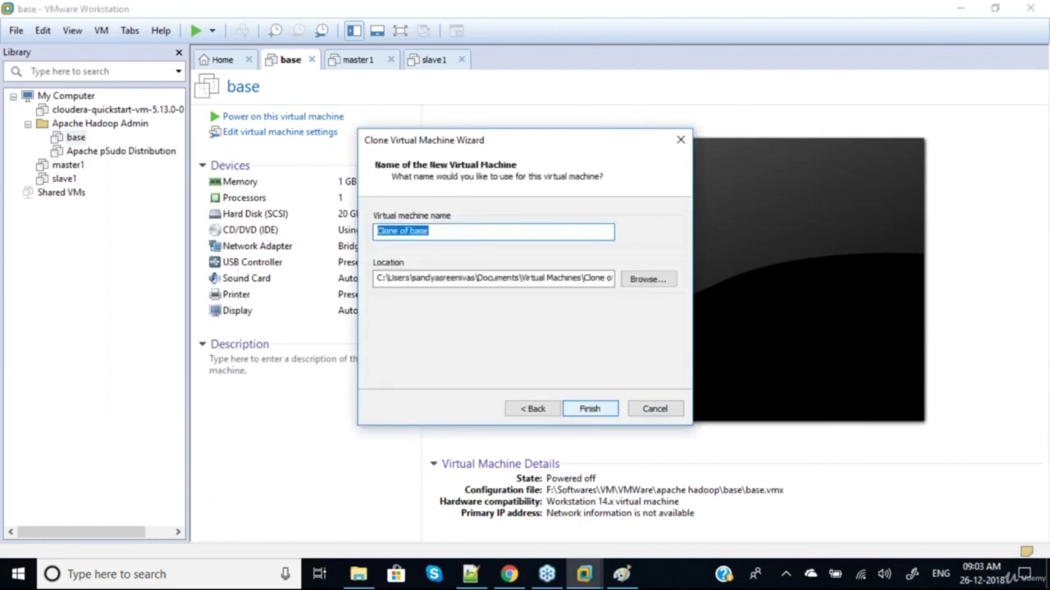
type("slave2")
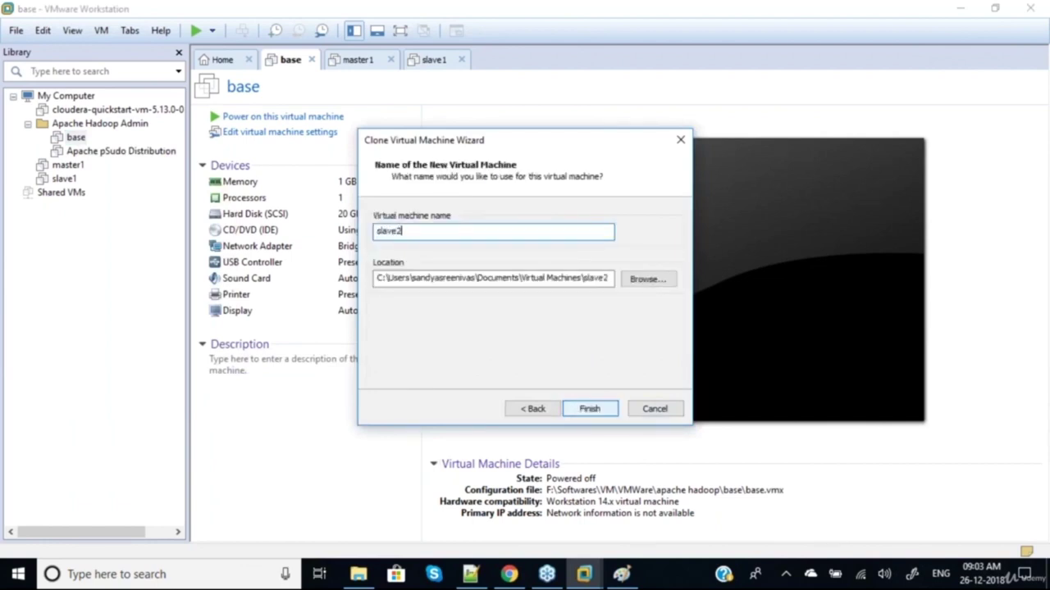
key("ctrl+a")
In the folder picker, navigate through Data2 (F:), Softwares and VMWare to apache hadoop.
key("Tab")
key("Tab")
key("Return")
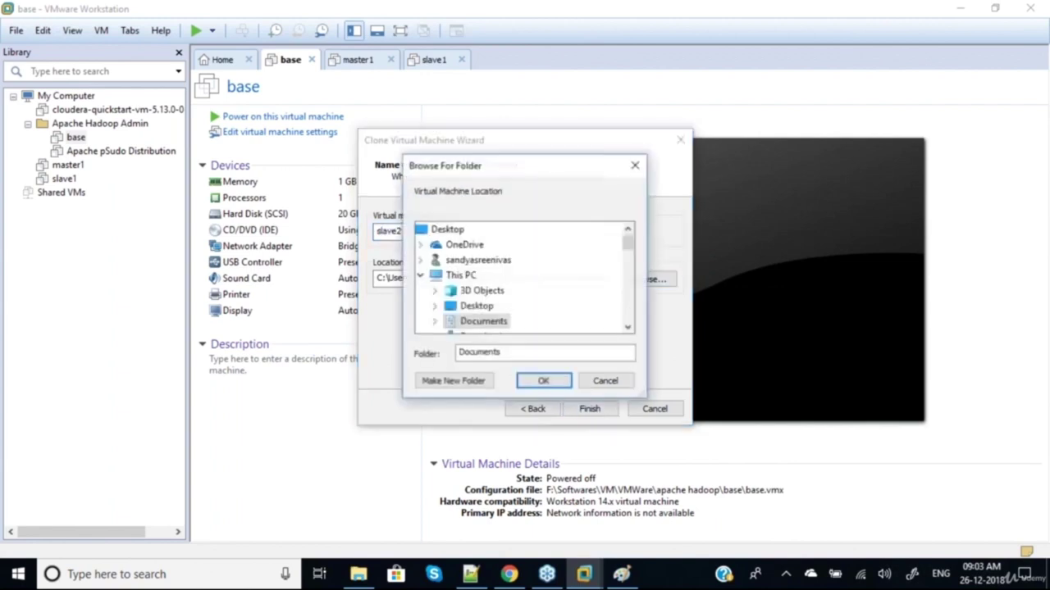
scroll(459, 295, "down", 4)
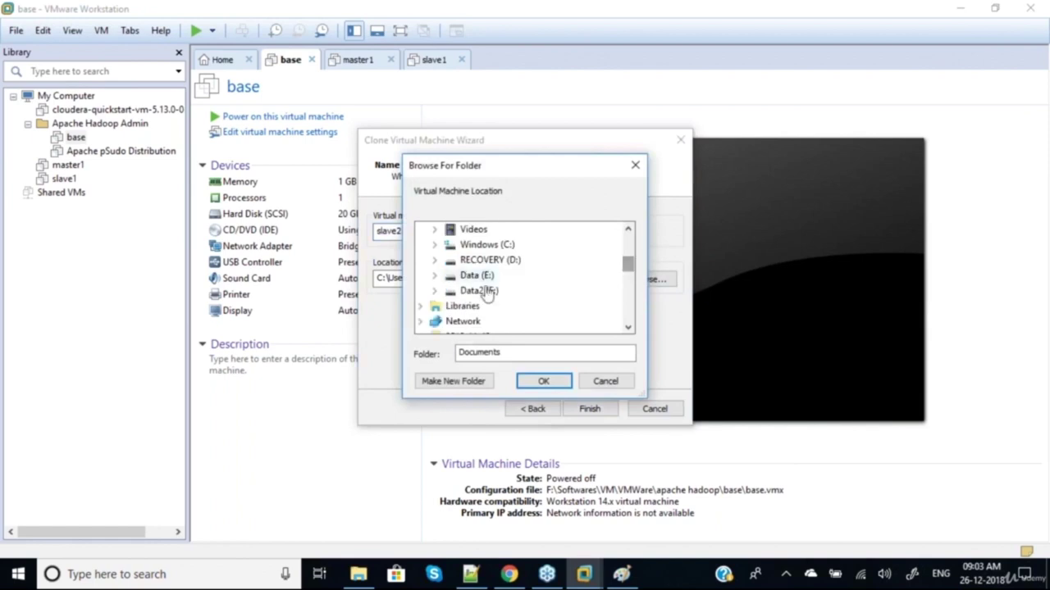
double_click(479, 290)
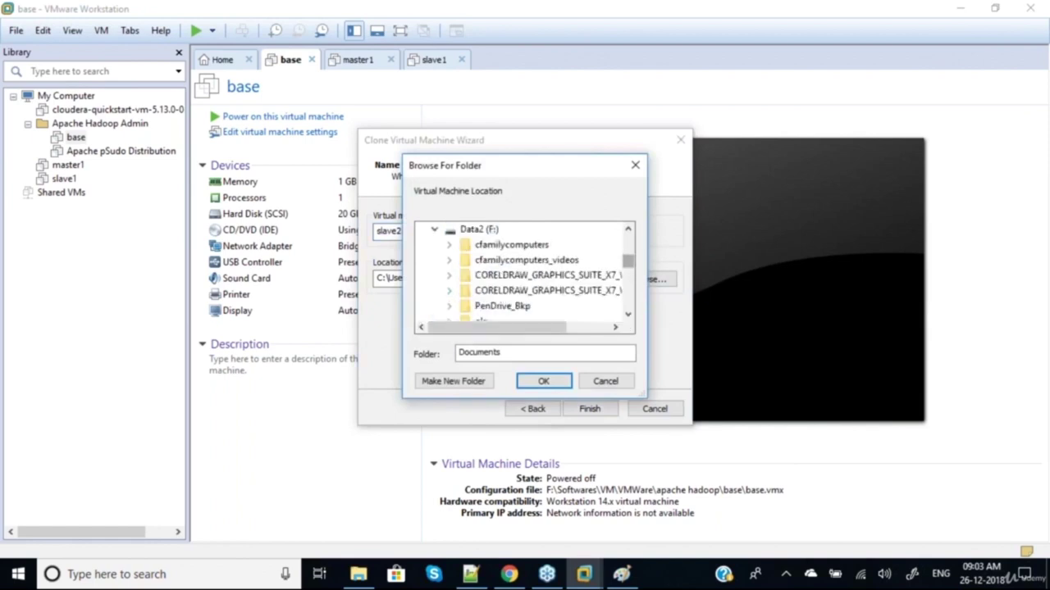
left_click_drag(629, 263, 628, 272)
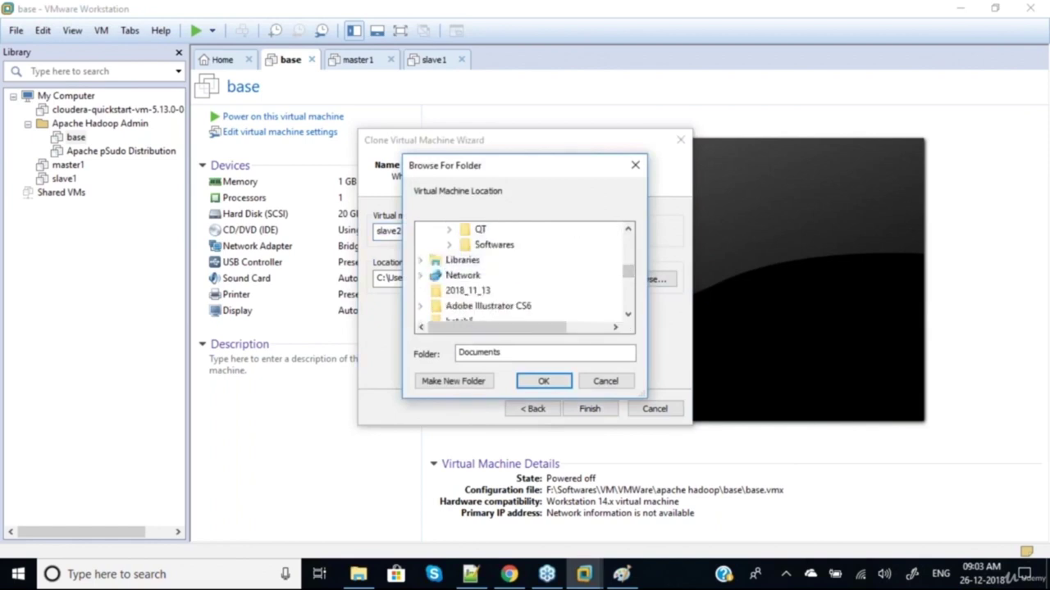
left_click(465, 244)
left_click_drag(628, 266, 629, 276)
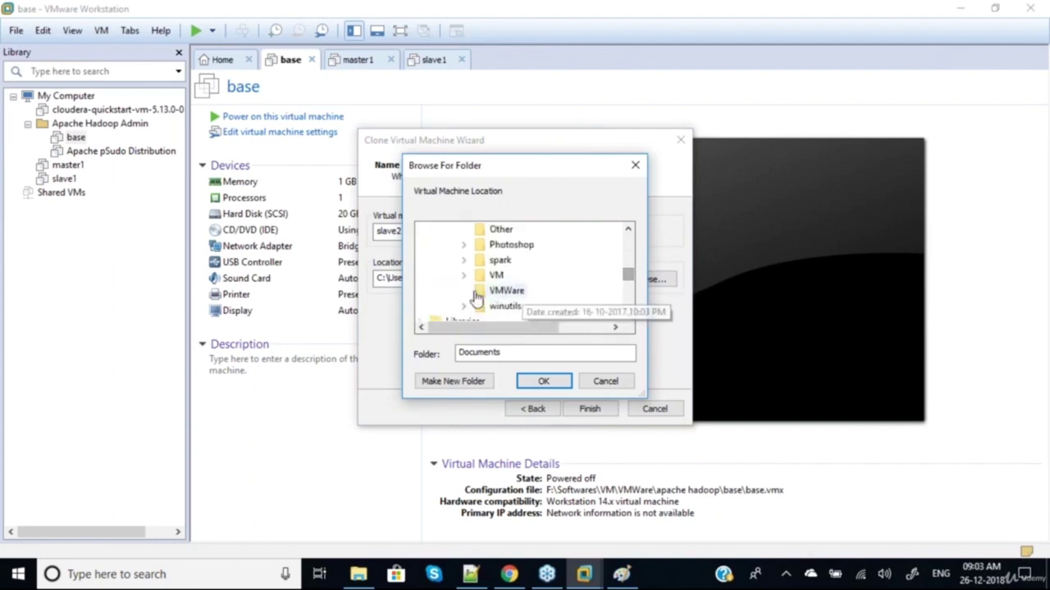
left_click(463, 290)
left_click(493, 244)
left_click(545, 245)
Create a slave2 folder under apache hadoop, use it as location, and begin cloning.
left_click(453, 380)
type("slave2")
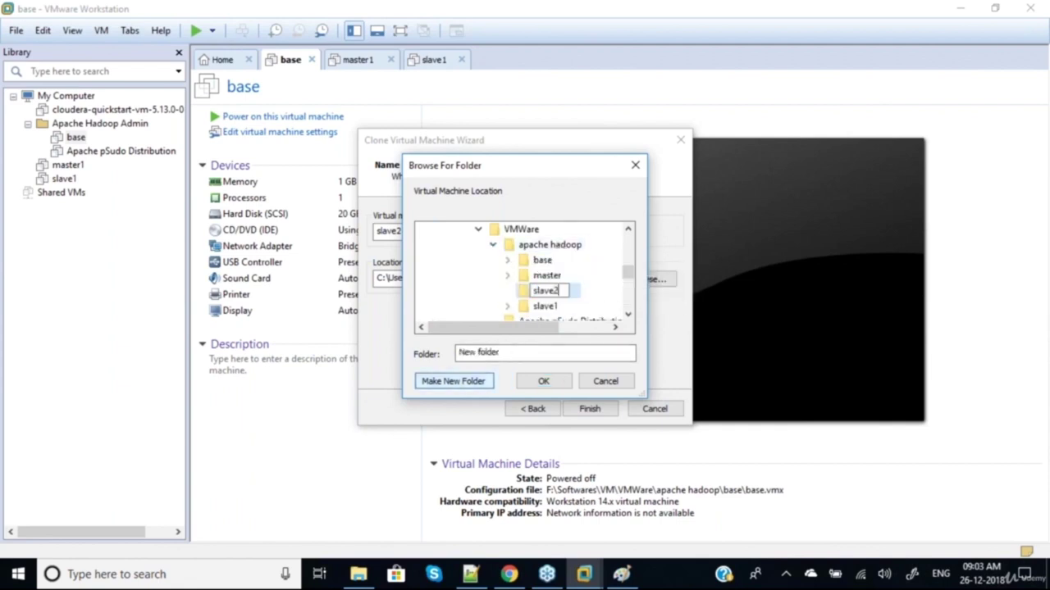
key("Return")
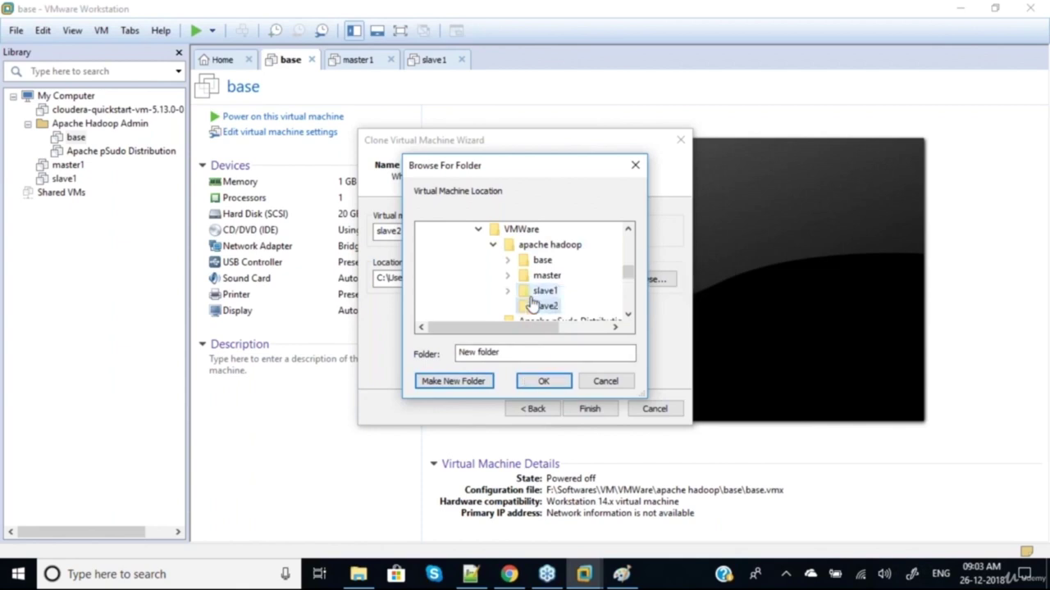
key("Return")
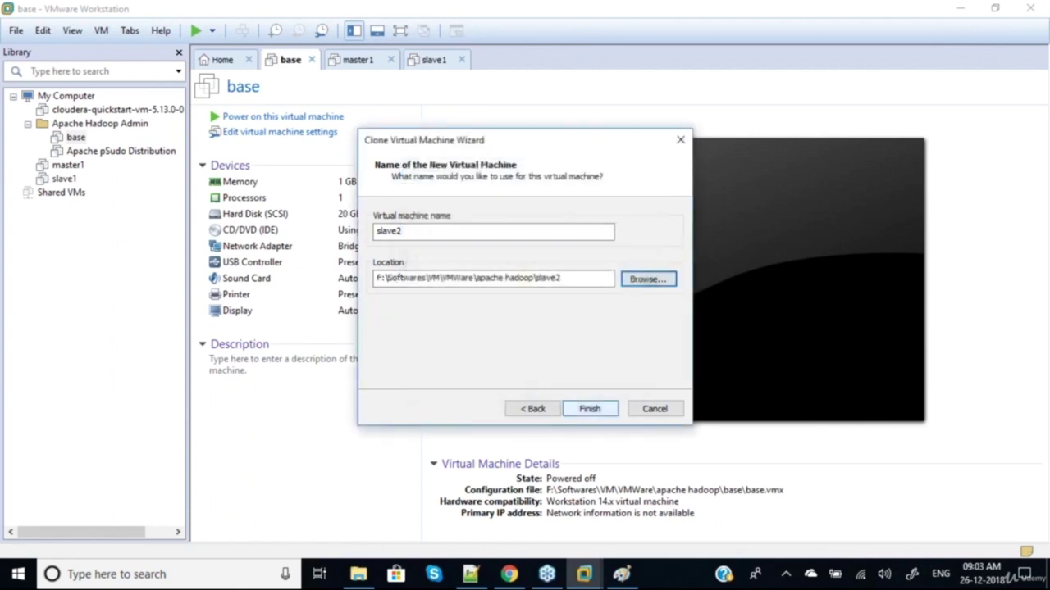
left_click(589, 409)
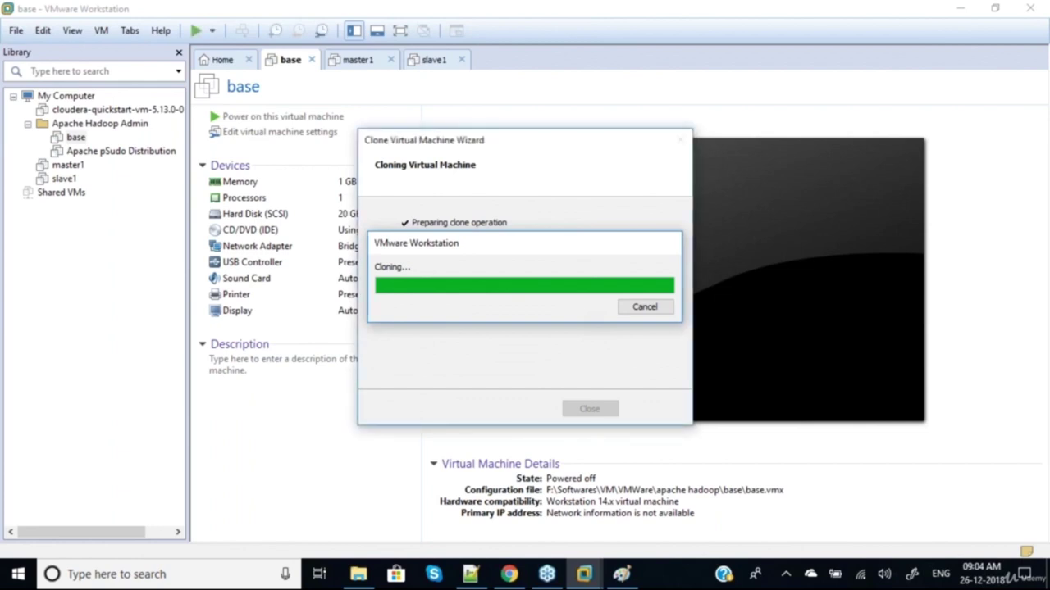
Close the clone wizard once the slave2 clone has completed.
key("Return")
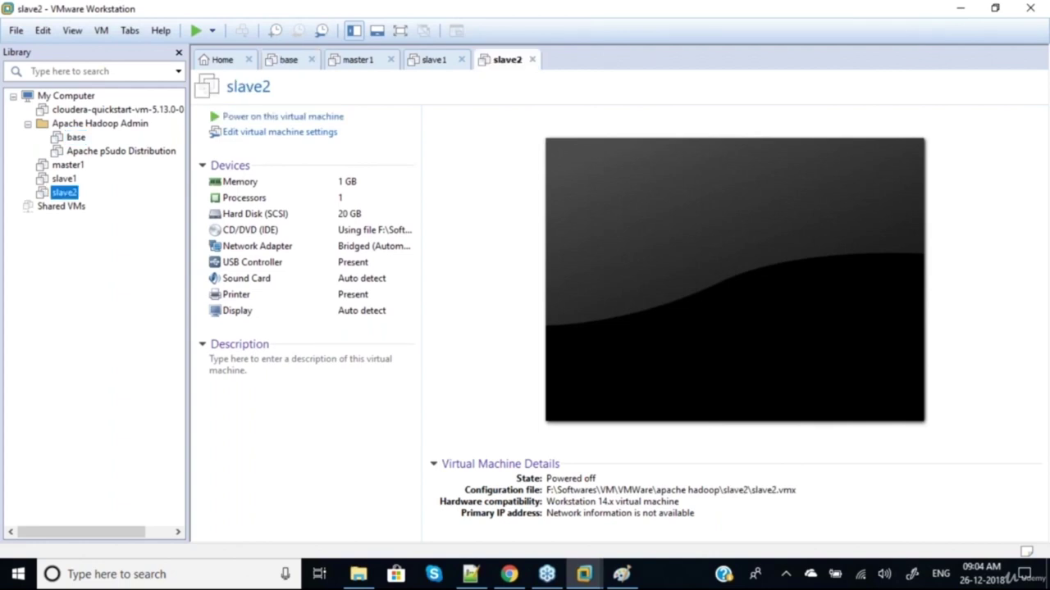
Start a full clone of the base machine and name it slave3.
right_click(82, 139)
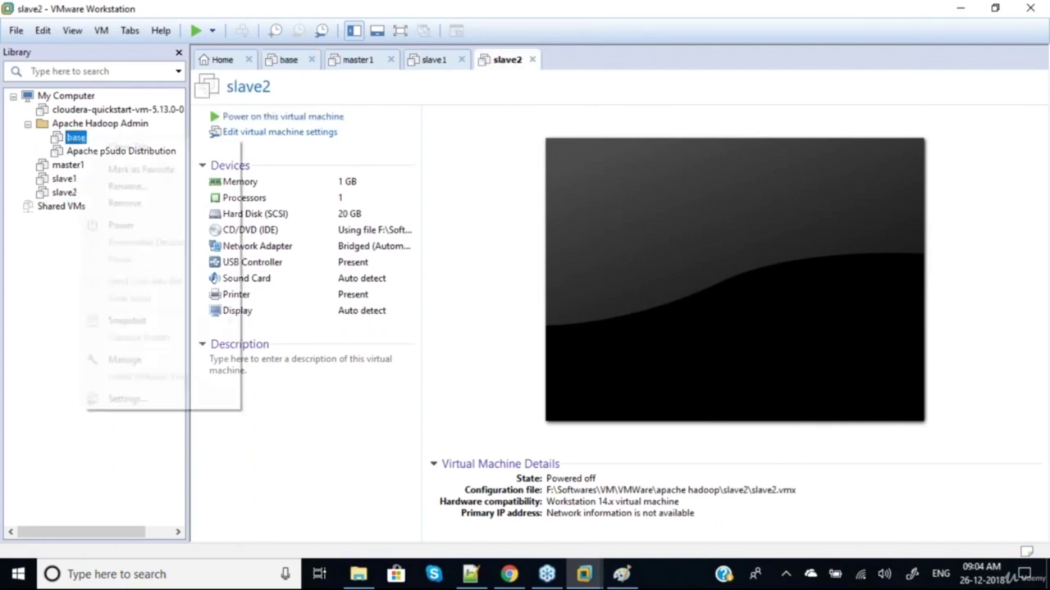
mouse_move(156, 359)
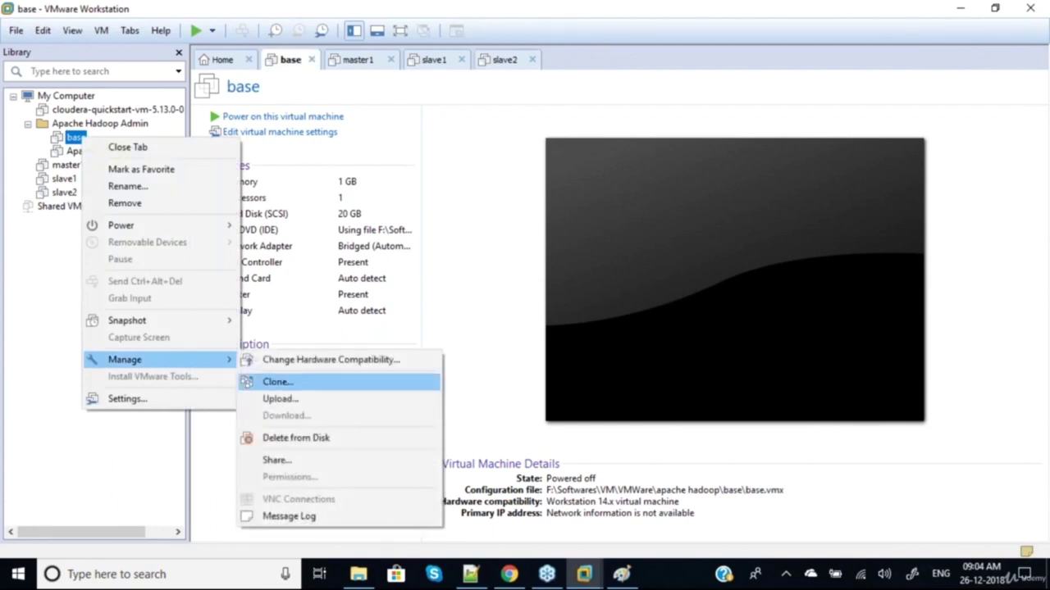
left_click(277, 381)
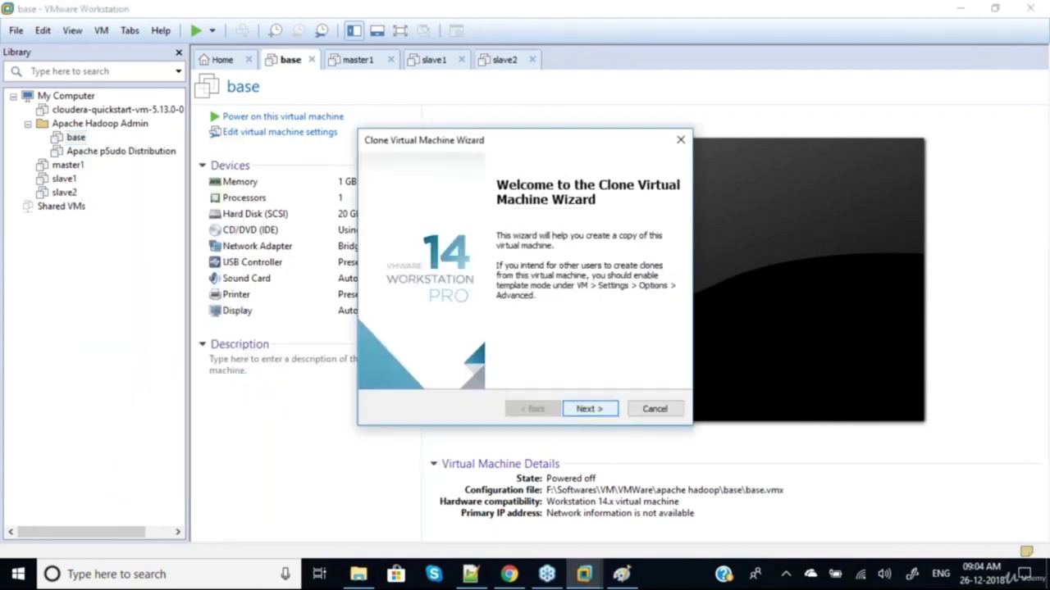
left_click(589, 409)
left_click(588, 409)
left_click(377, 292)
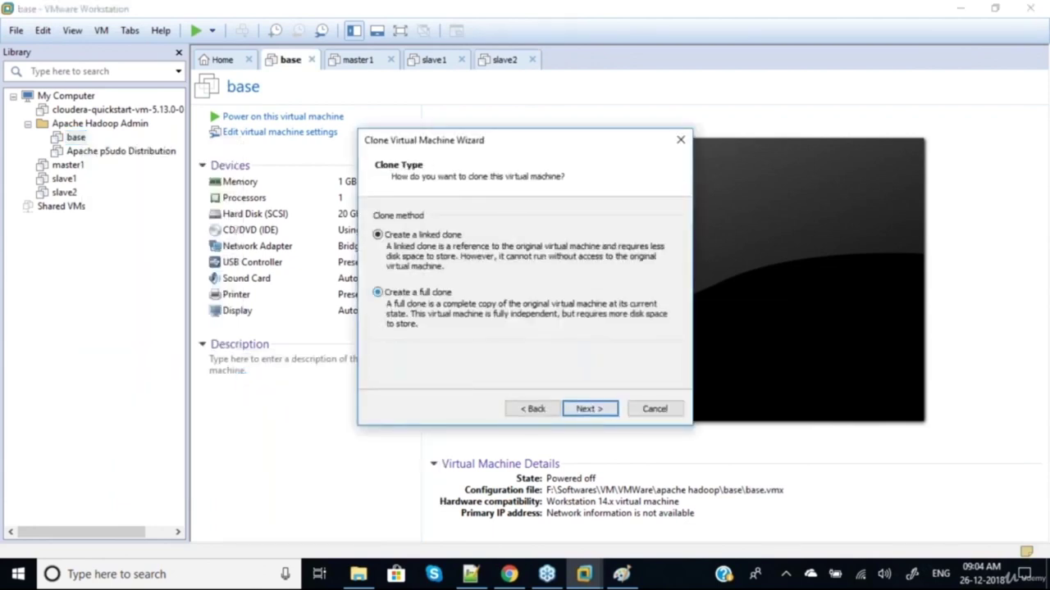
left_click(589, 409)
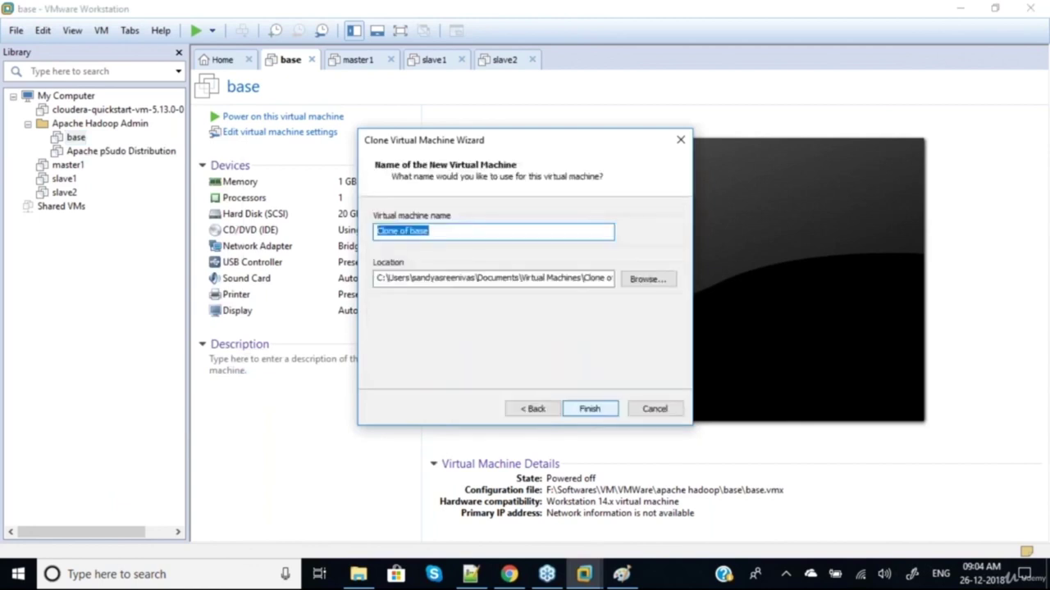
type("slave3")
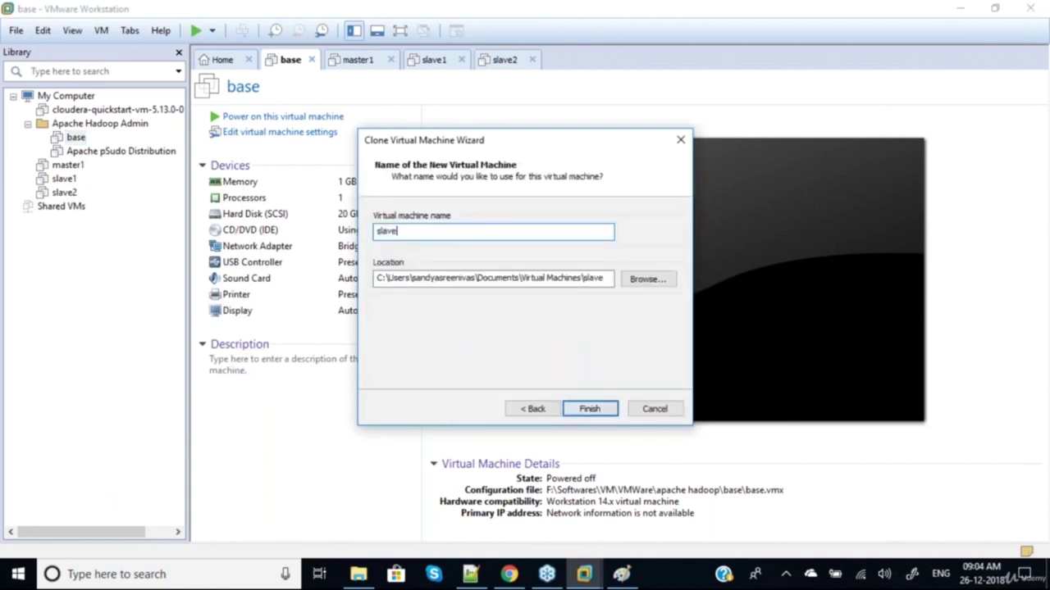
double_click(459, 232)
Browse through the Softwares folder to the apache hadoop folder for the clone location.
key("Tab")
key("Tab")
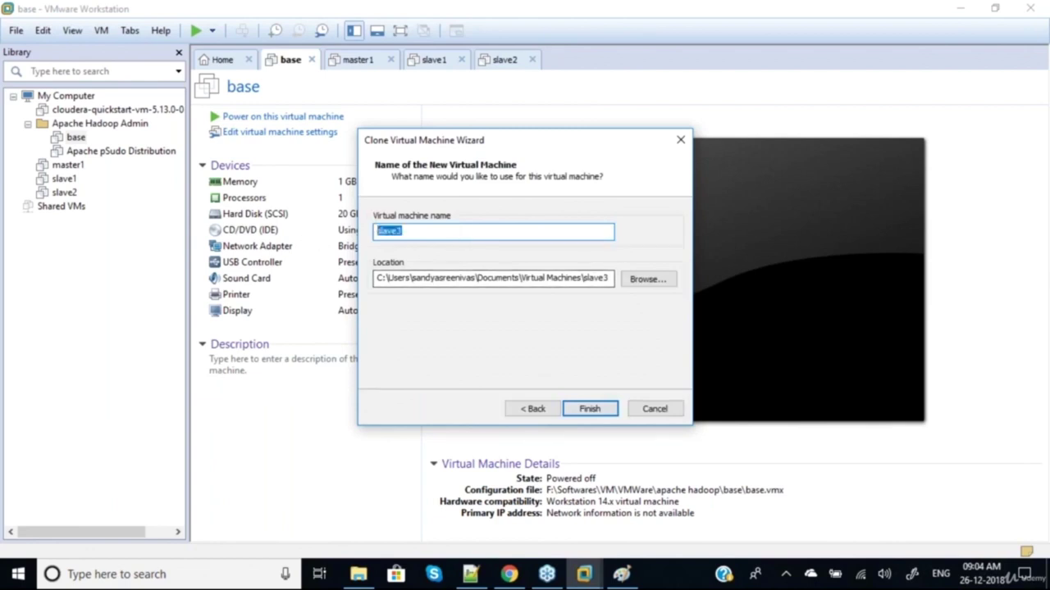
key("Return")
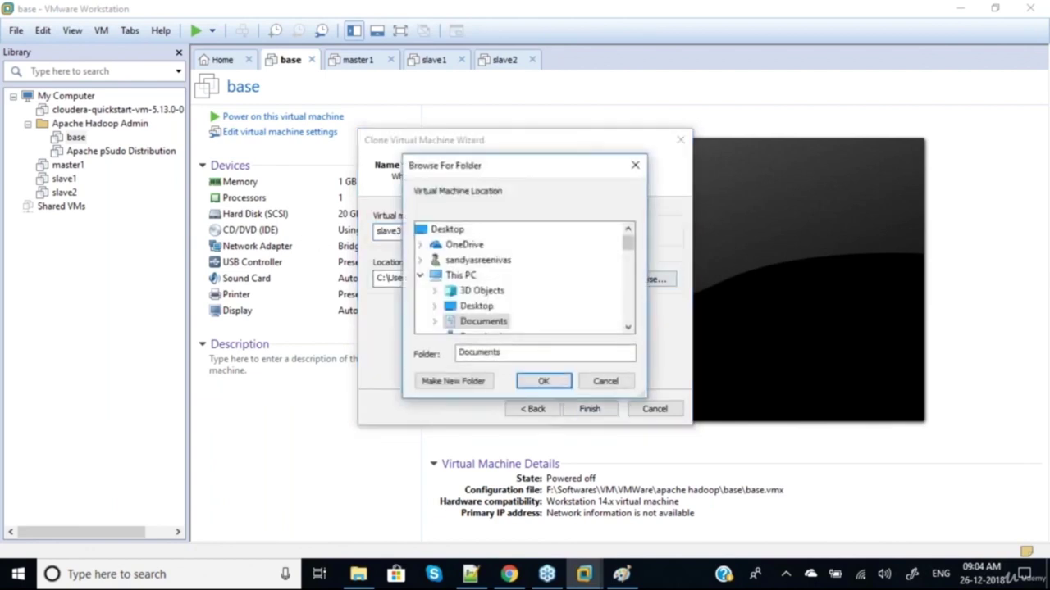
scroll(524, 278, "down", 2)
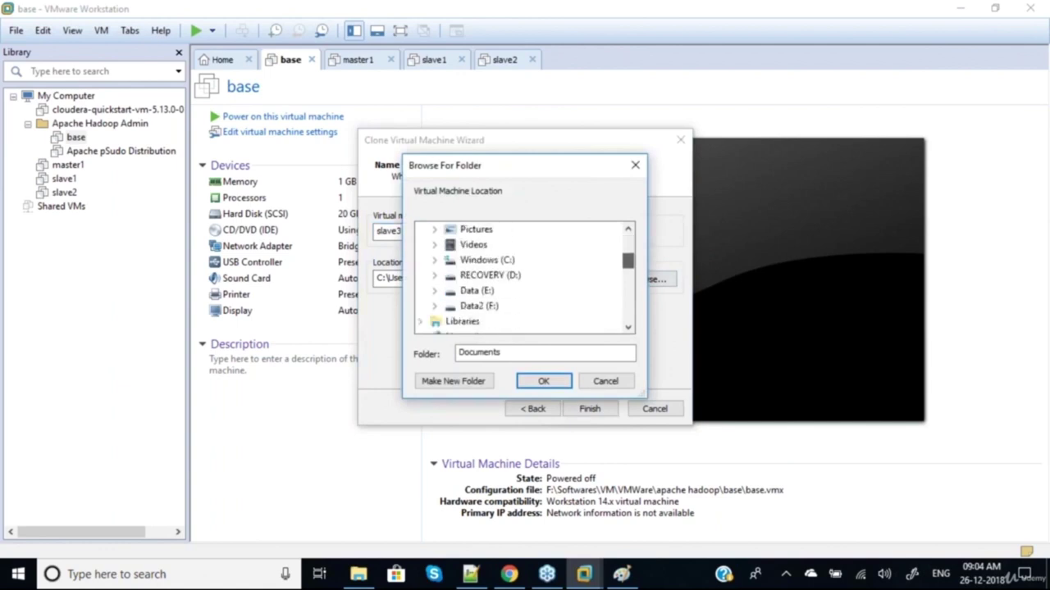
scroll(523, 277, "down", 5)
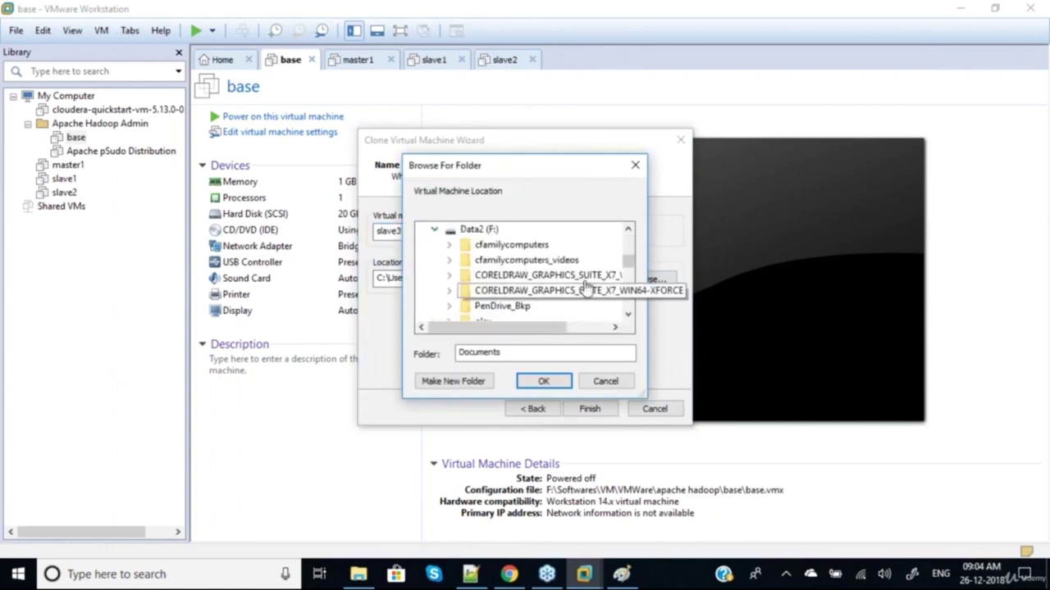
scroll(487, 271, "up", 1)
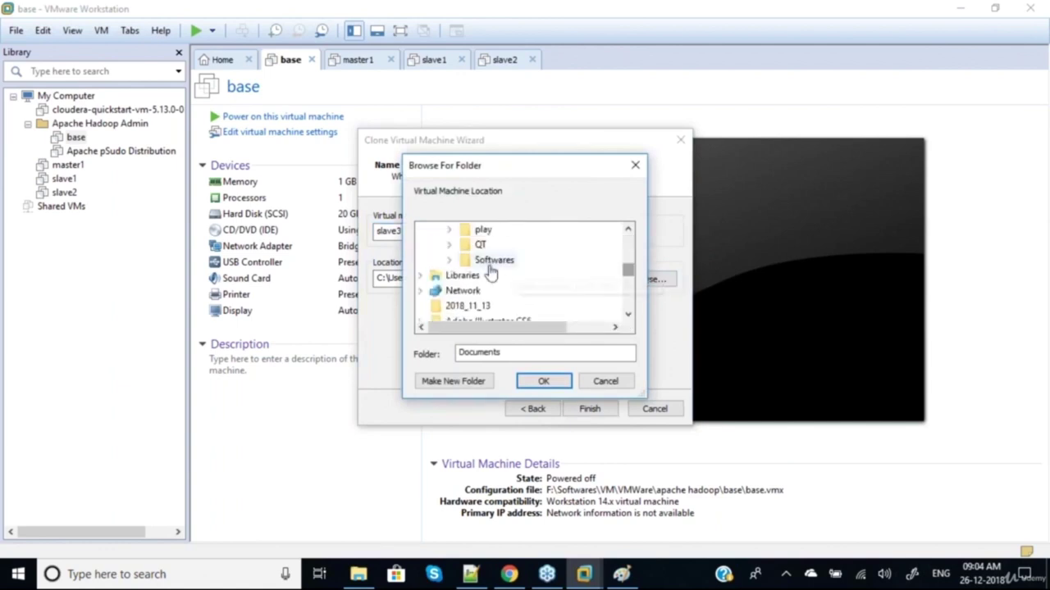
left_click(449, 260)
scroll(523, 277, "down", 1)
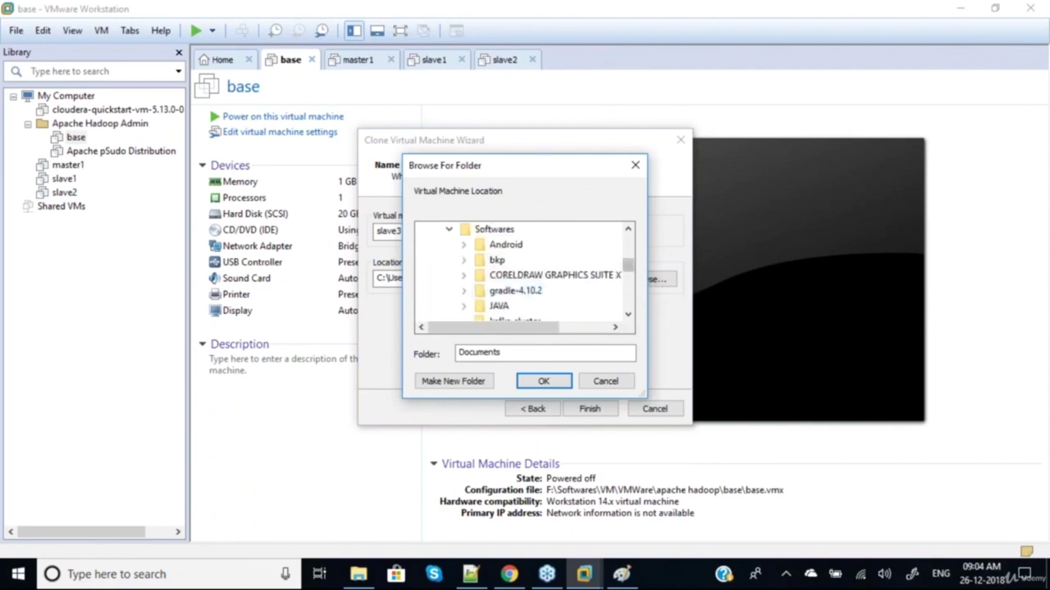
scroll(523, 275, "down", 2)
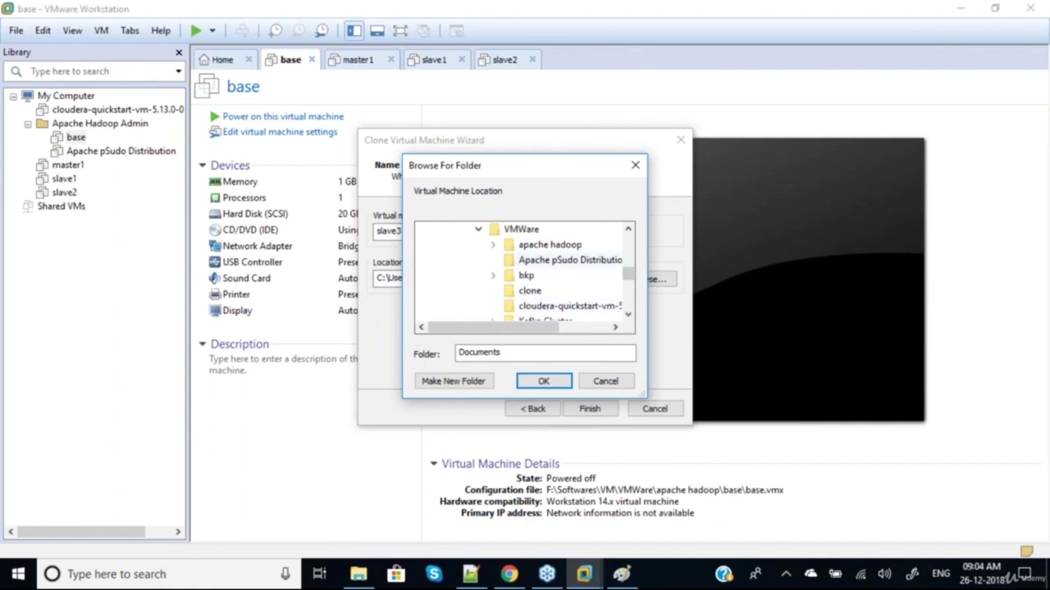
double_click(548, 245)
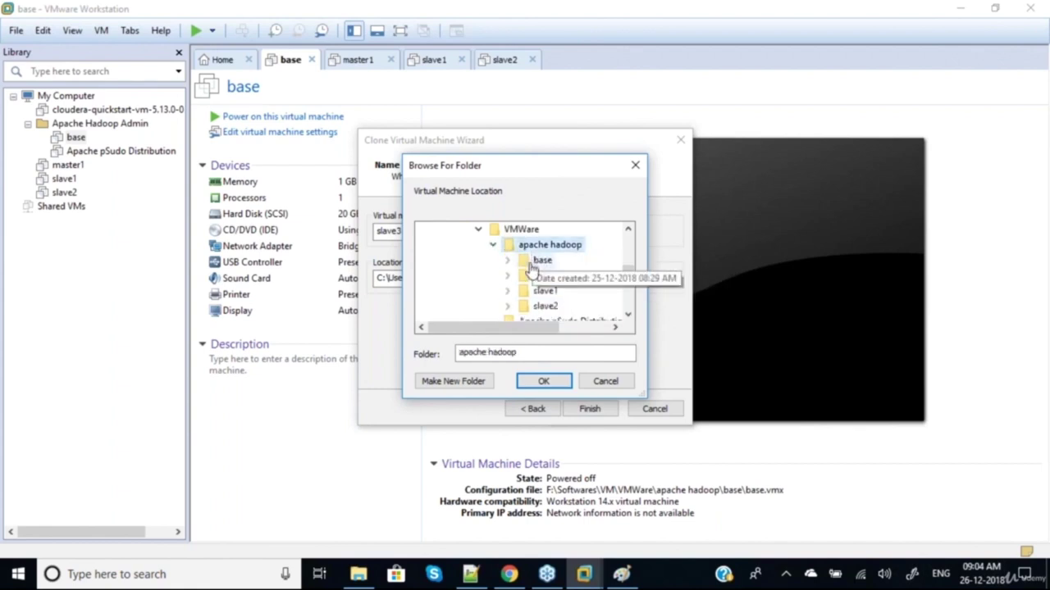
Make a new slave3 folder in apache hadoop and use it as clone location.
key("alt+m")
type("slave3")
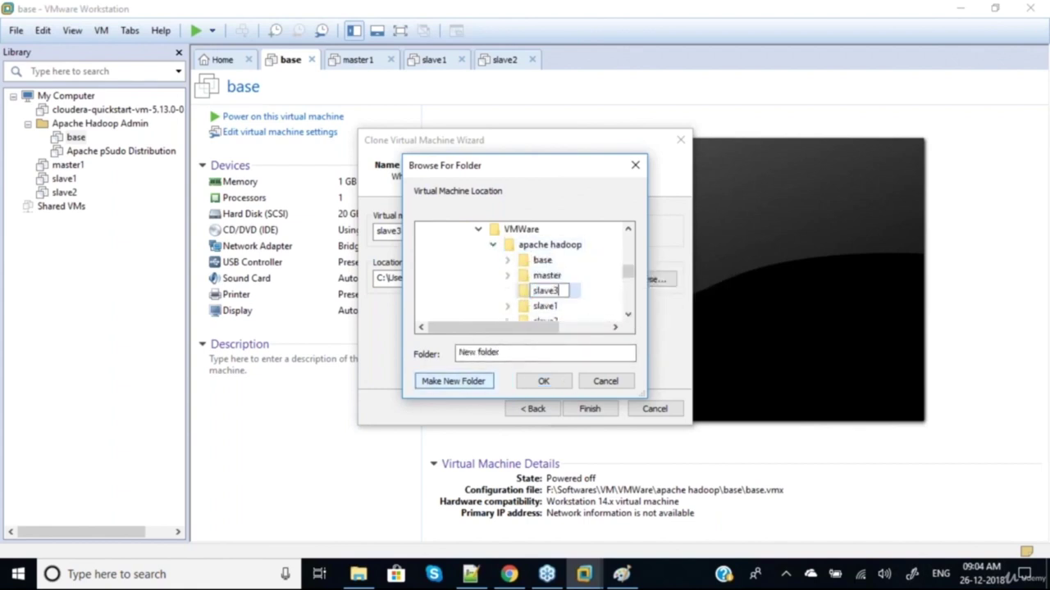
key("Return")
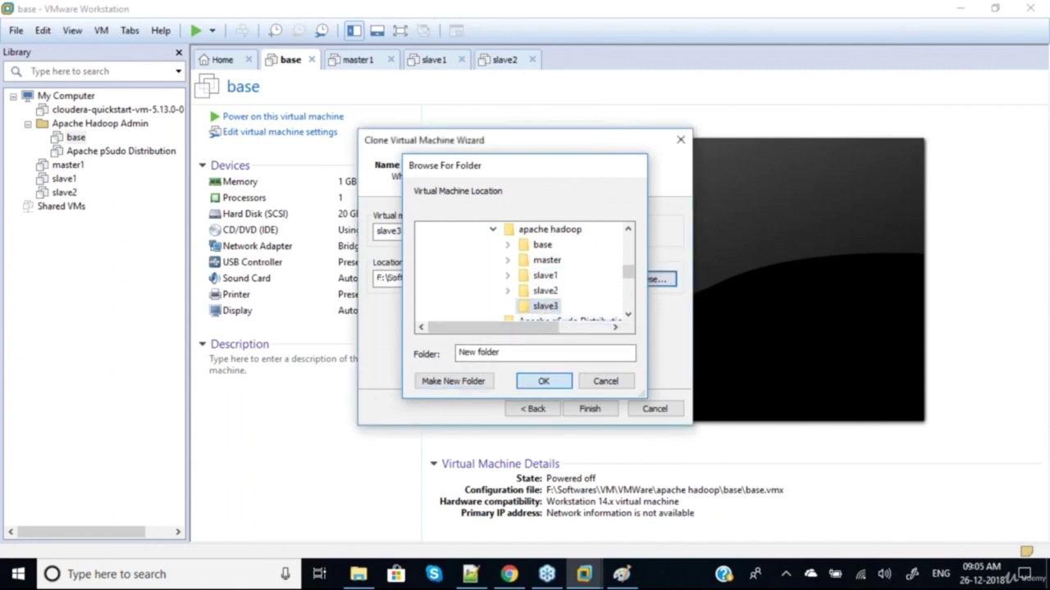
key("Return")
key("Return")
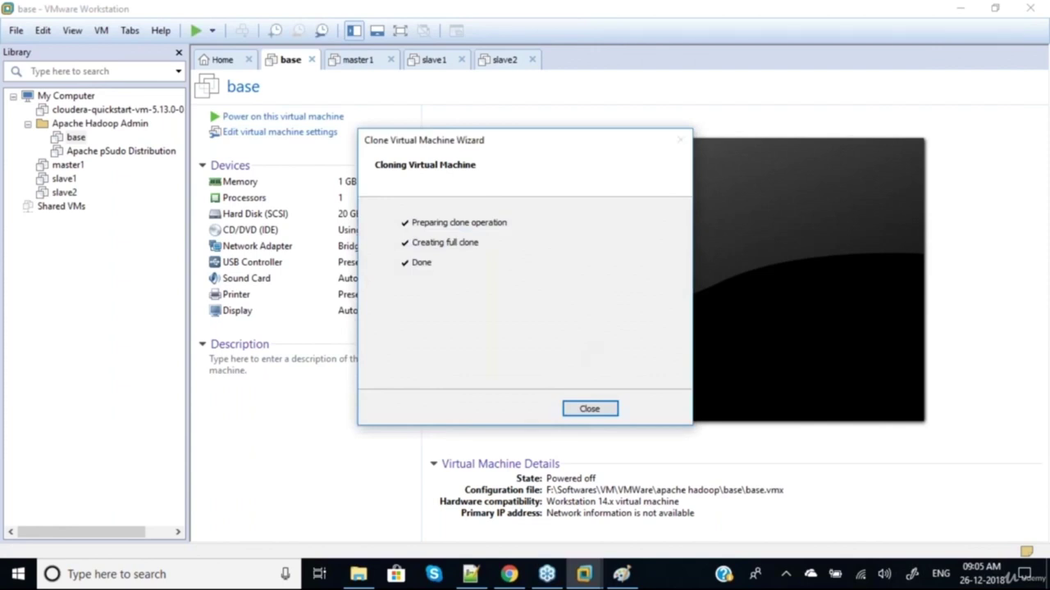
Create a 'Fully Distribution Mode' library folder and move master1 and slave1 into it.
left_click(589, 408)
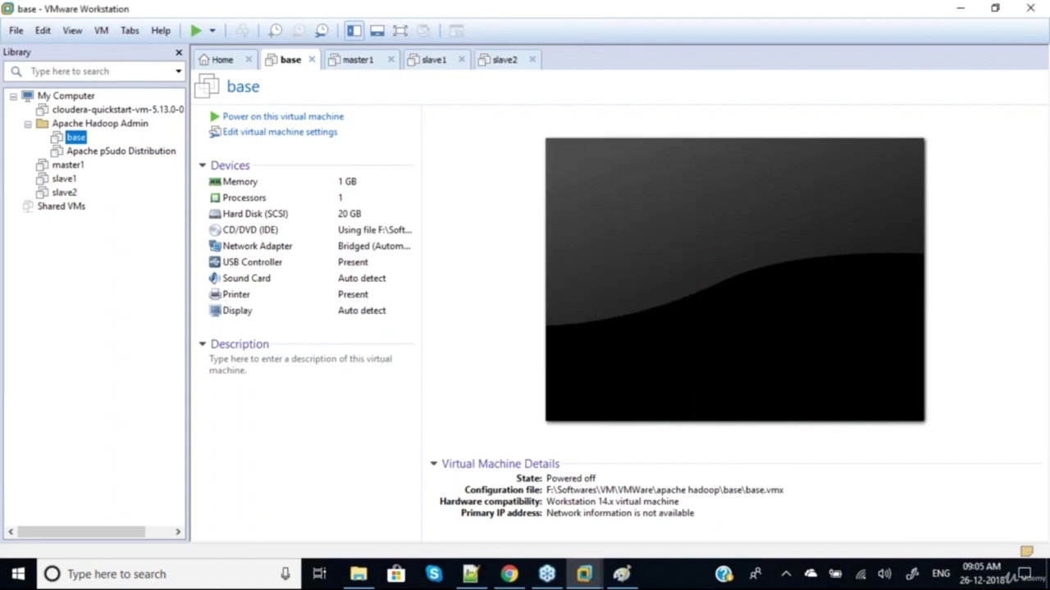
right_click(33, 268)
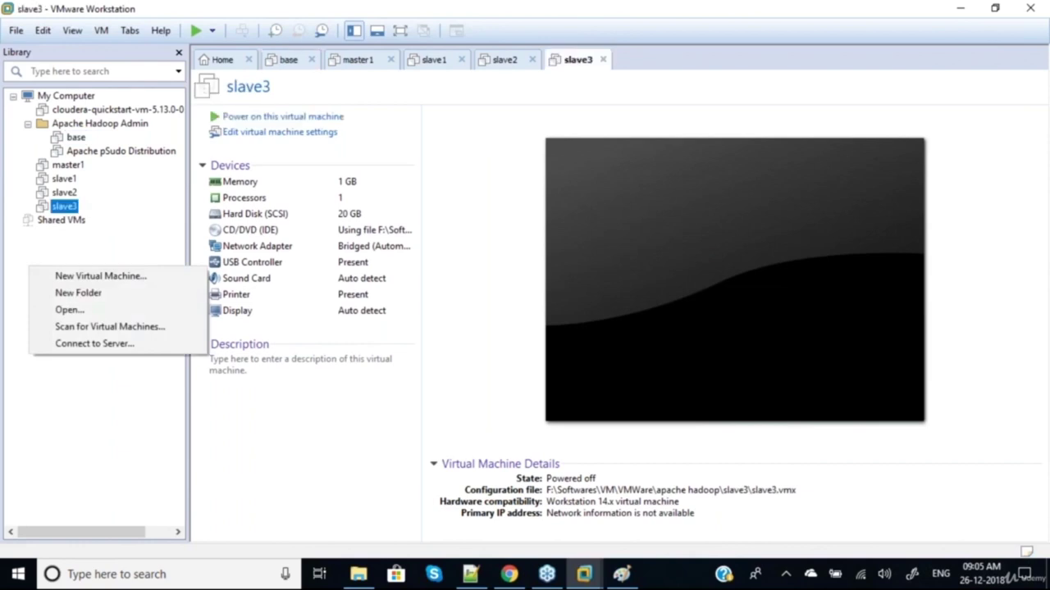
left_click(78, 293)
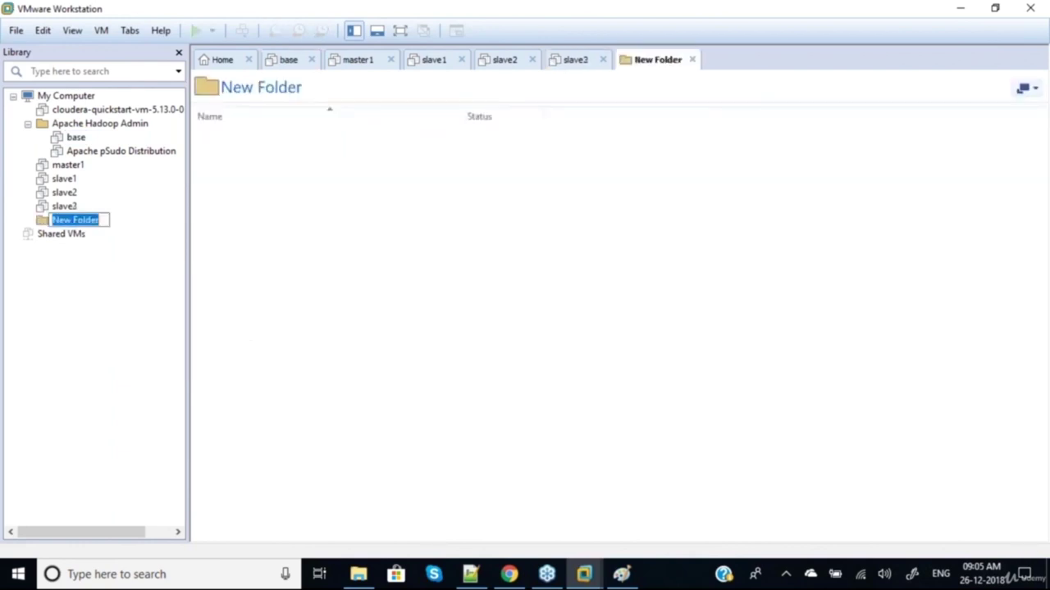
type("FullyDis")
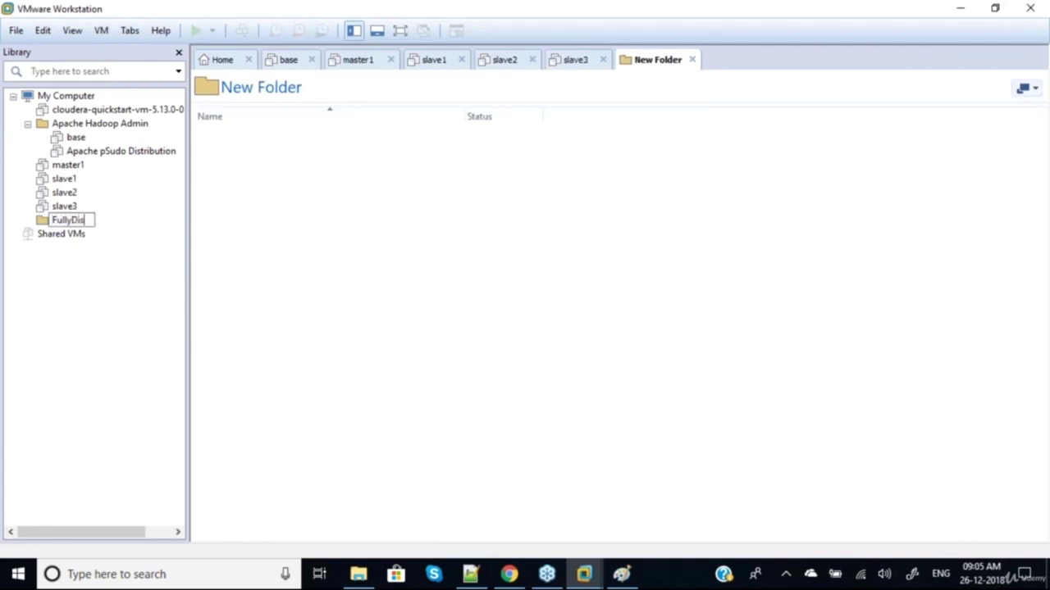
type("tributionMode")
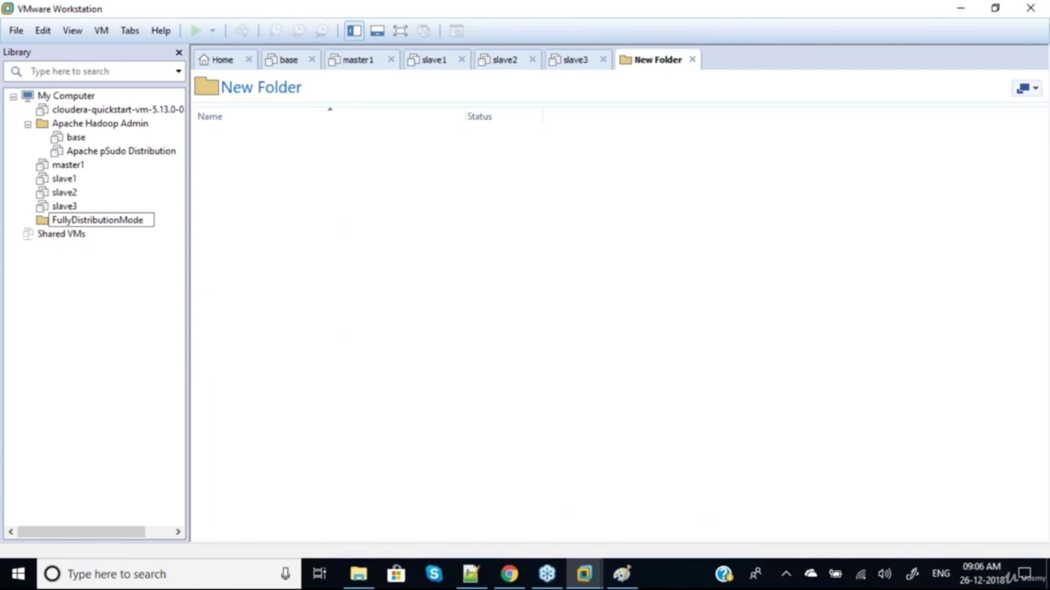
key("Left")
key("Left")
key("Left")
key("Left")
key("Left")
key("Left")
key("Left")
key("Left")
key("Left")
key("Left")
key("Left")
key("Left")
key("Left")
key("Left")
key("Left")
key("Left")
key("Left")
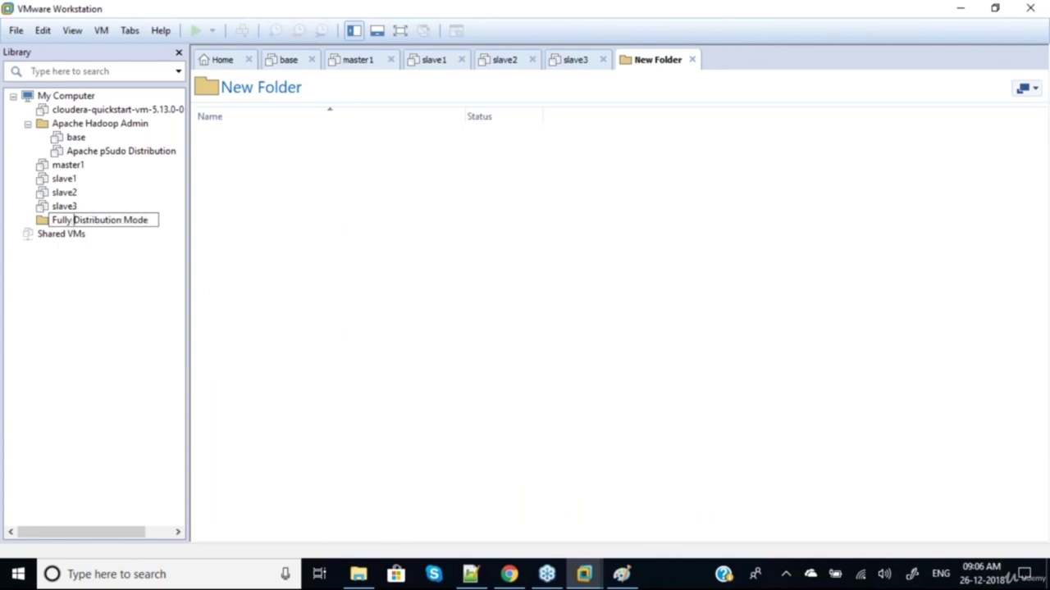
key("Return")
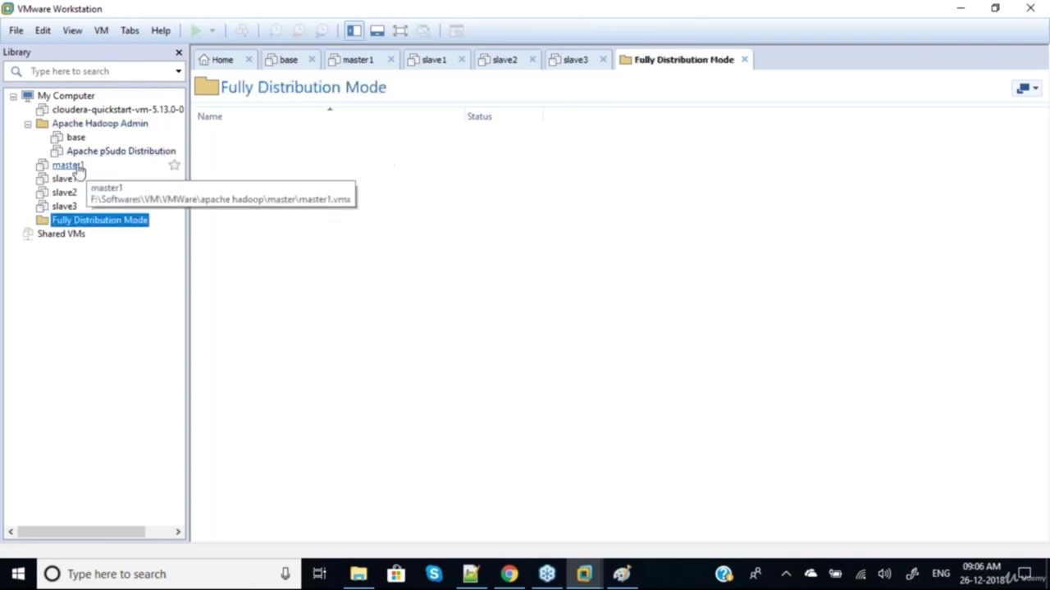
left_click_drag(67, 165, 115, 221)
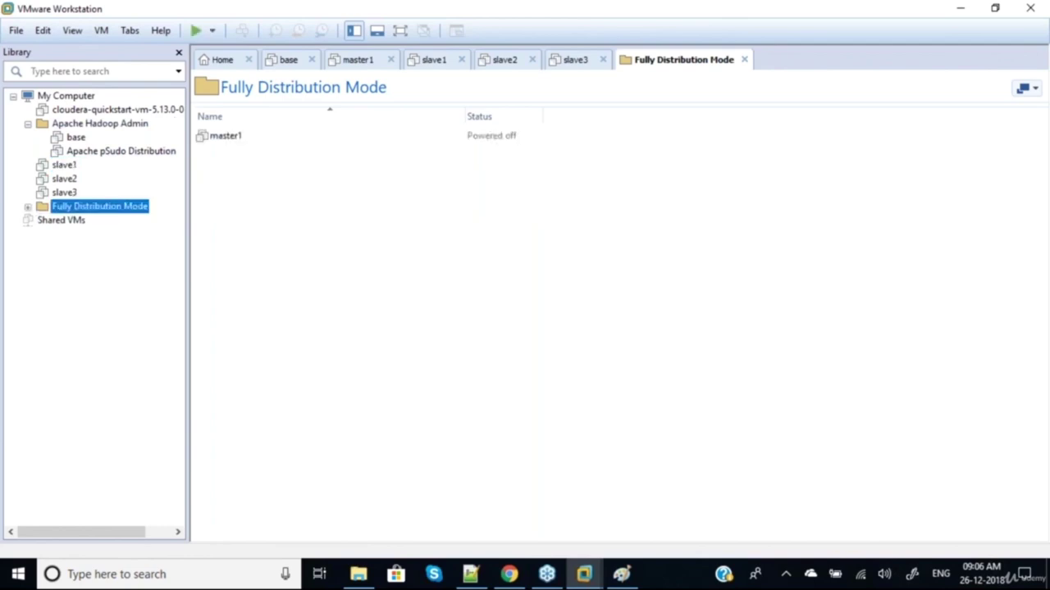
left_click_drag(67, 166, 91, 180)
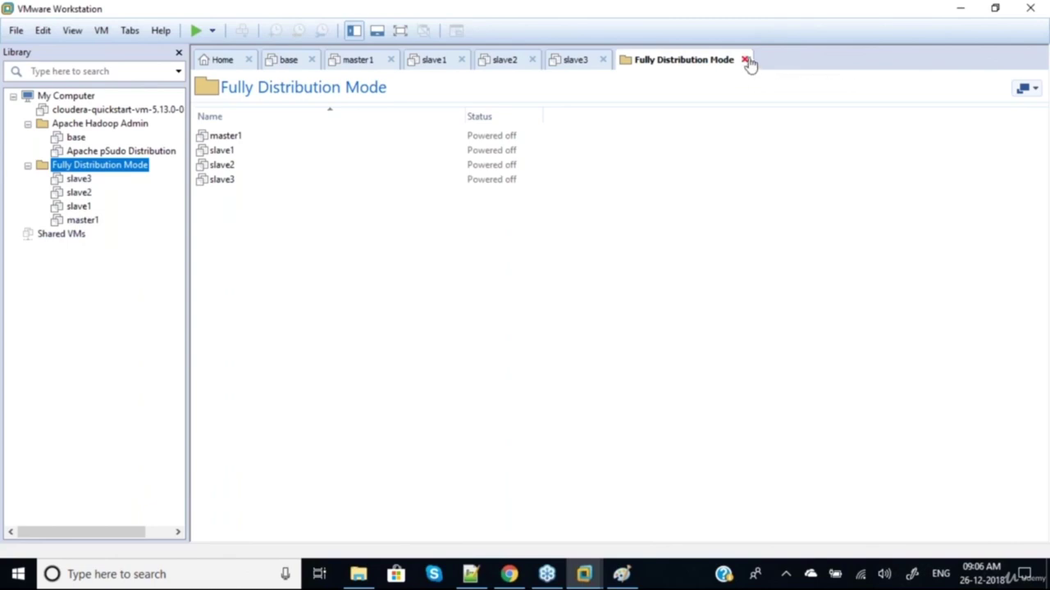
Show the powered-off slave3 machine's summary, then minimize VMware Workstation.
key("Down")
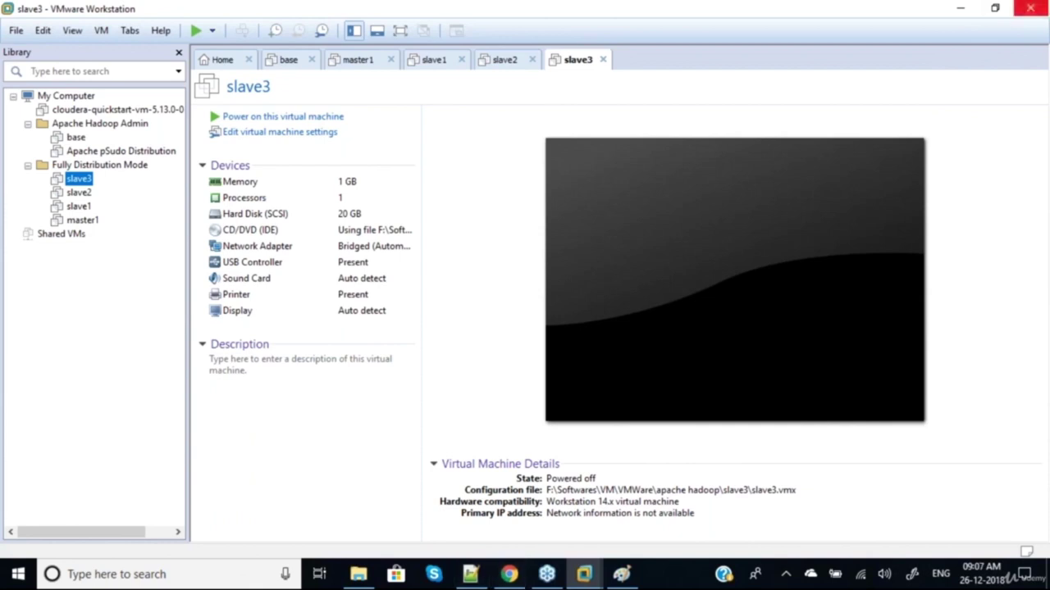
left_click(960, 9)
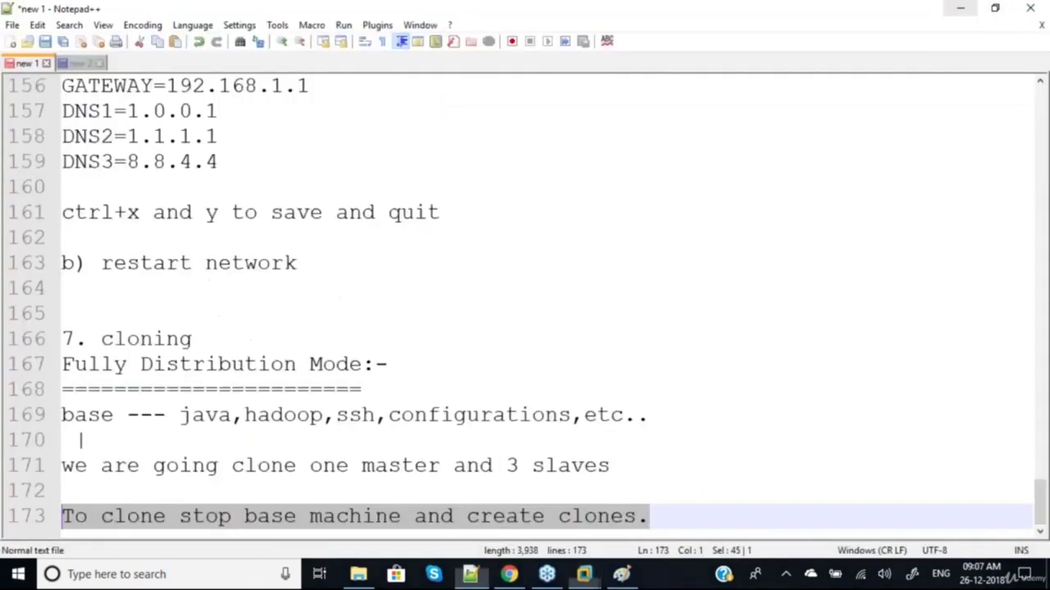
Minimize the open windows and view the cfamilycomputers YouTube channel's playlists in Firefox.
left_click(959, 9)
left_click(960, 8)
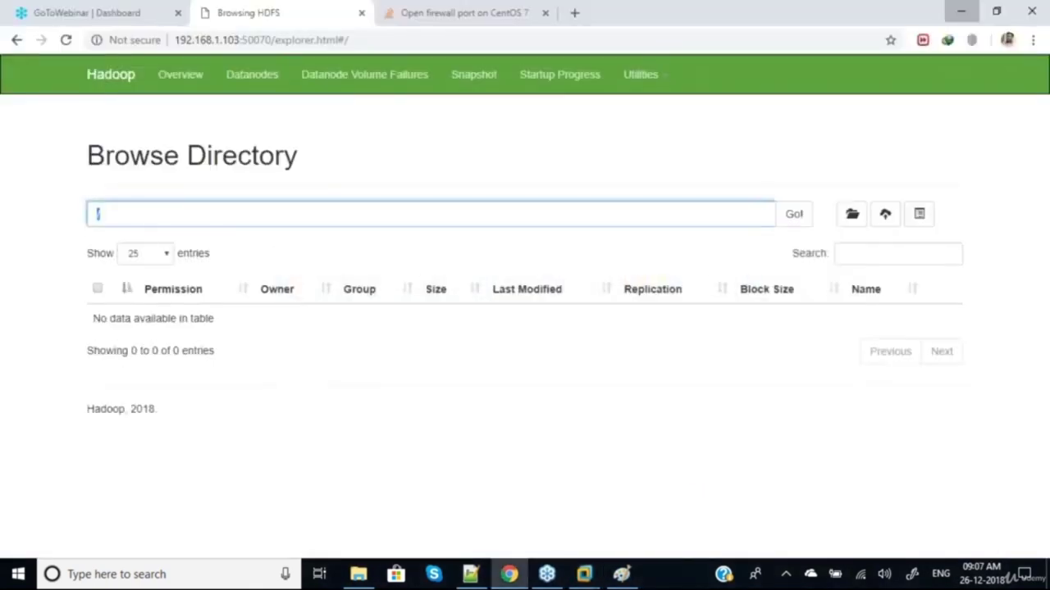
left_click(959, 9)
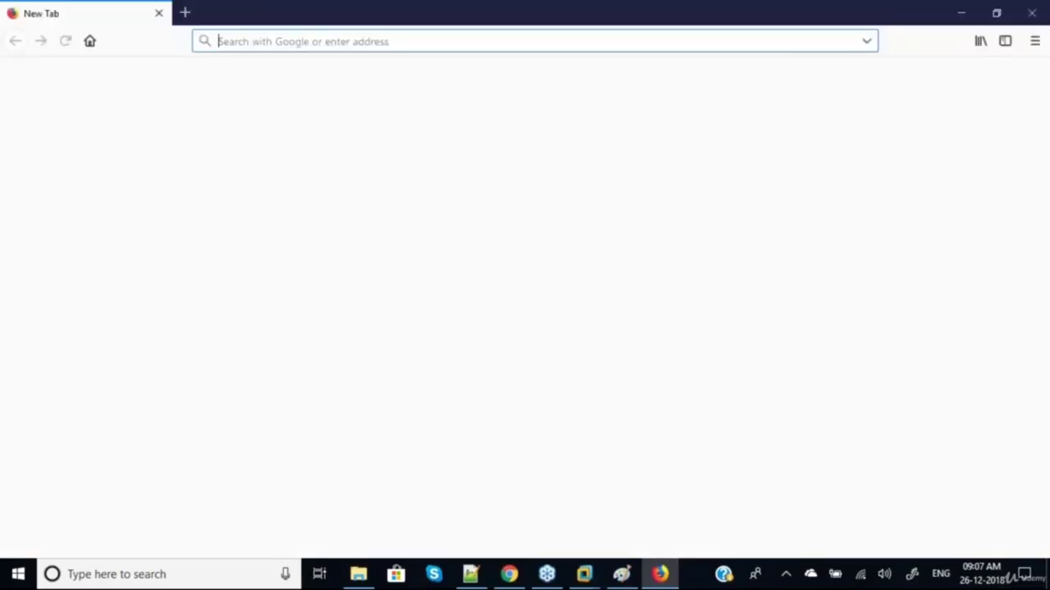
type("youtube.com/")
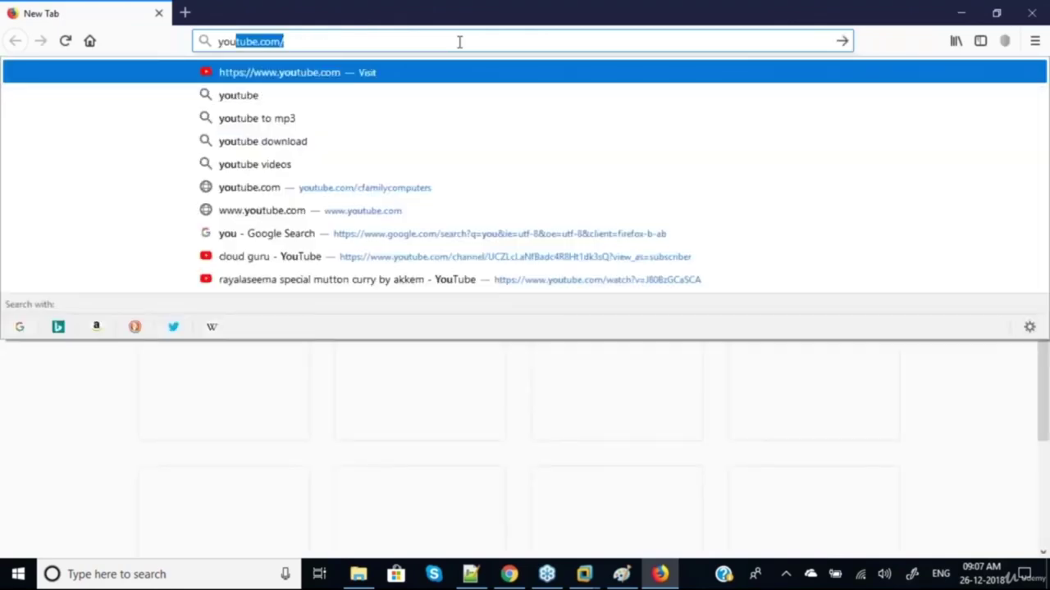
left_click(459, 42)
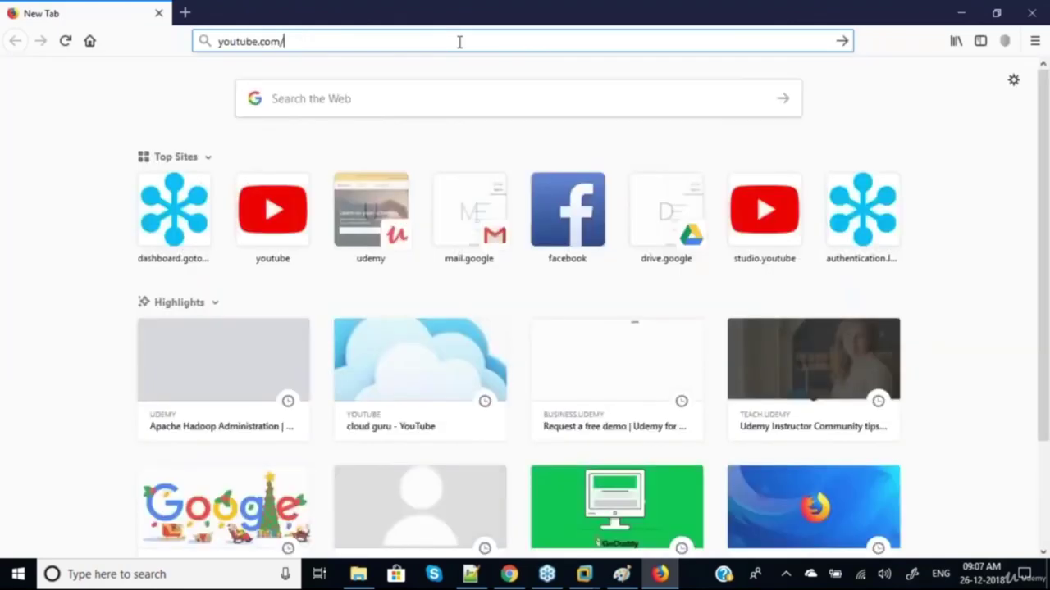
type("cfamily")
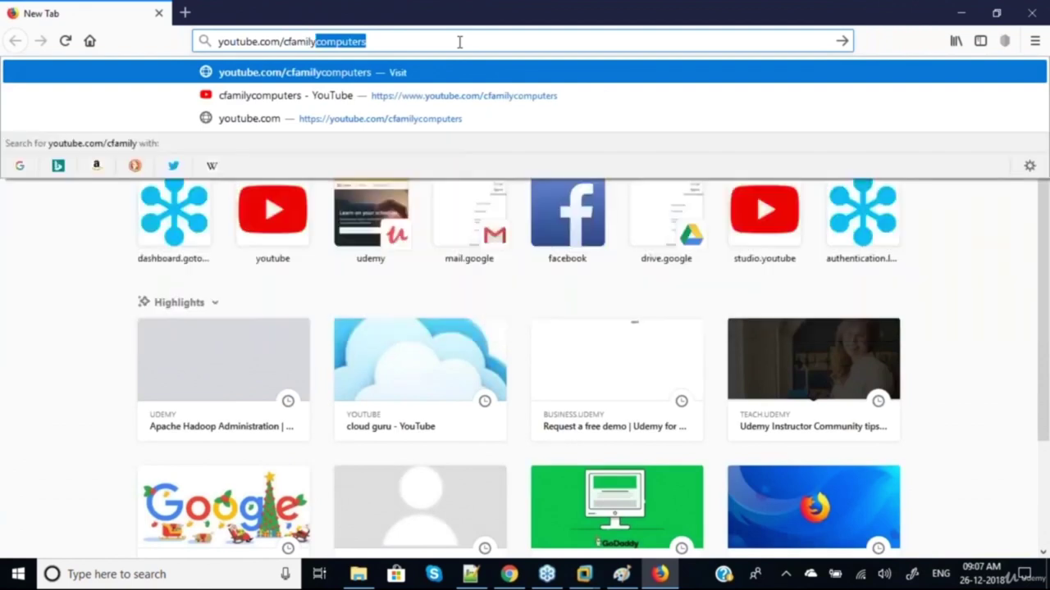
type("compu")
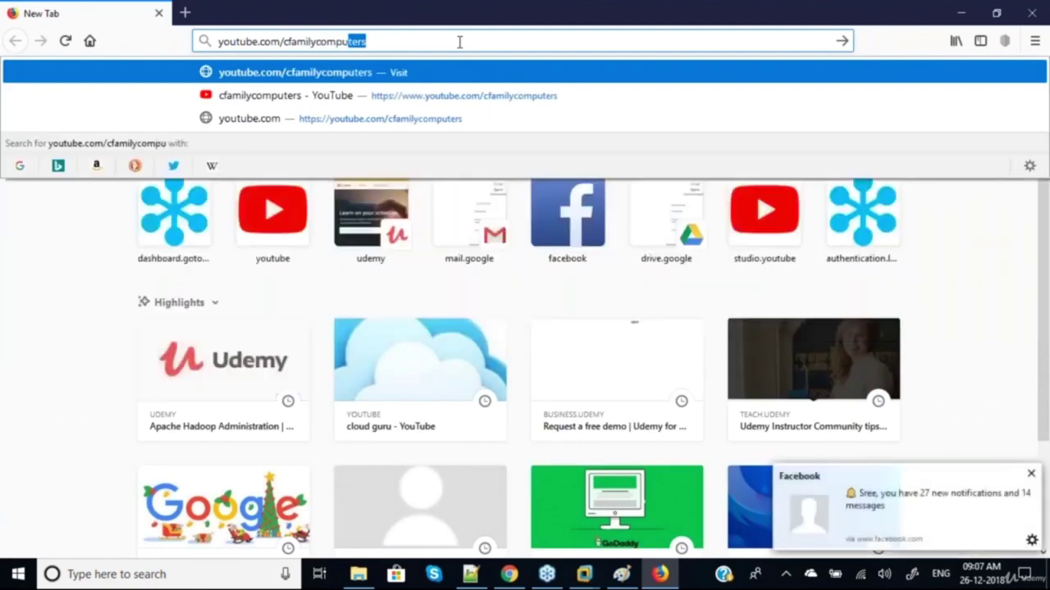
key("Return")
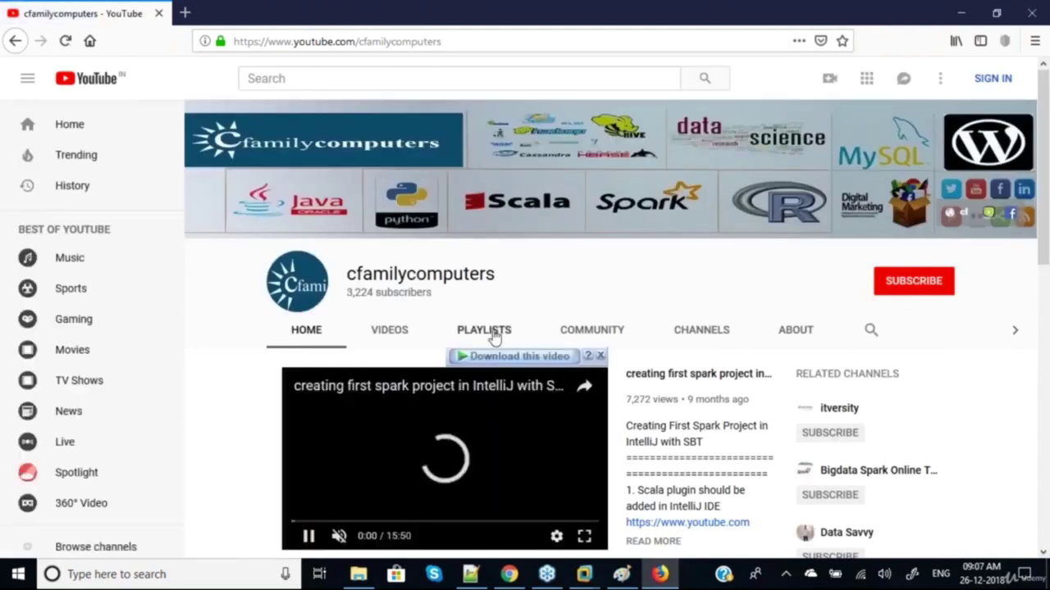
left_click(492, 332)
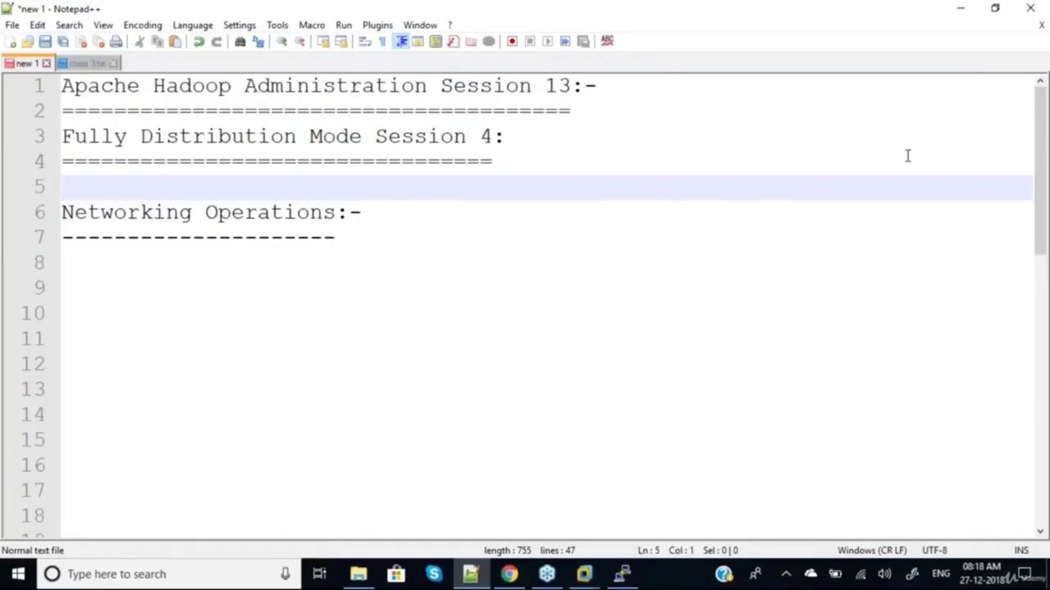
In class 3.txt, highlight the Post-Installation line and the words 'We set' in item 6.
type("In")
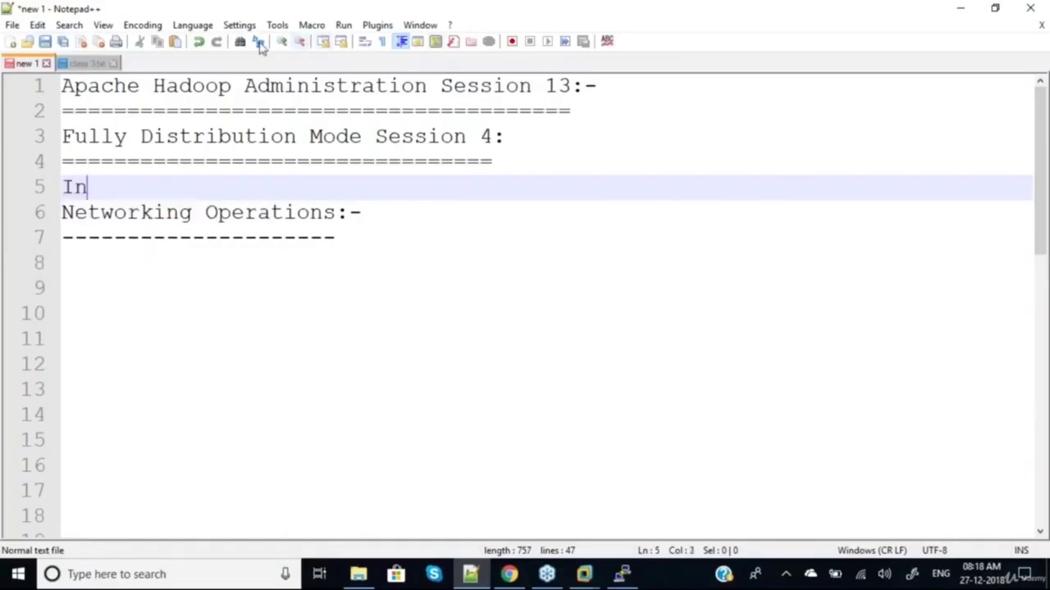
left_click(86, 63)
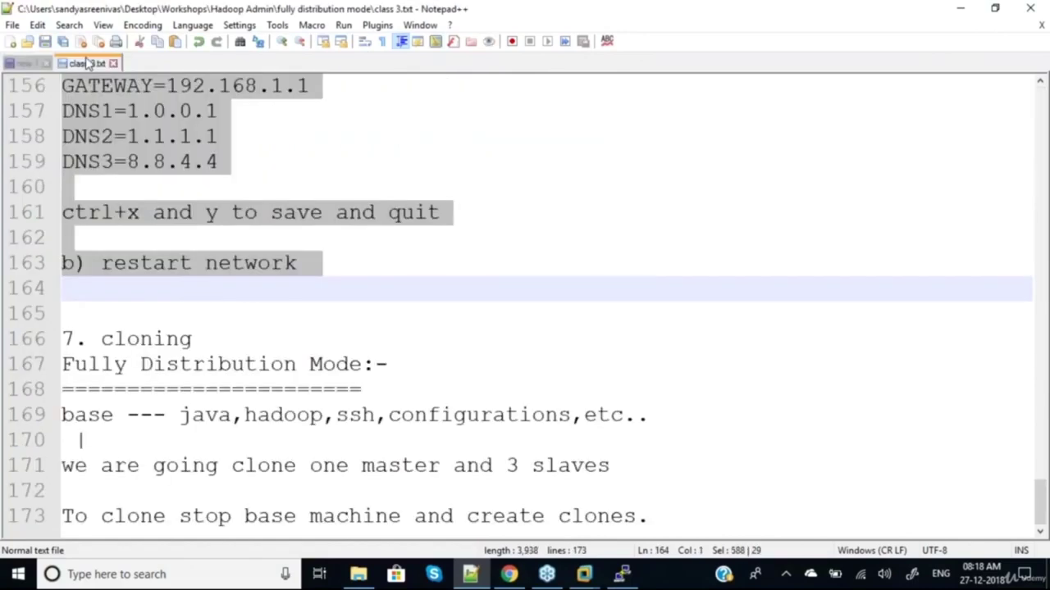
scroll(719, 216, "up", 5)
scroll(718, 217, "up", 20)
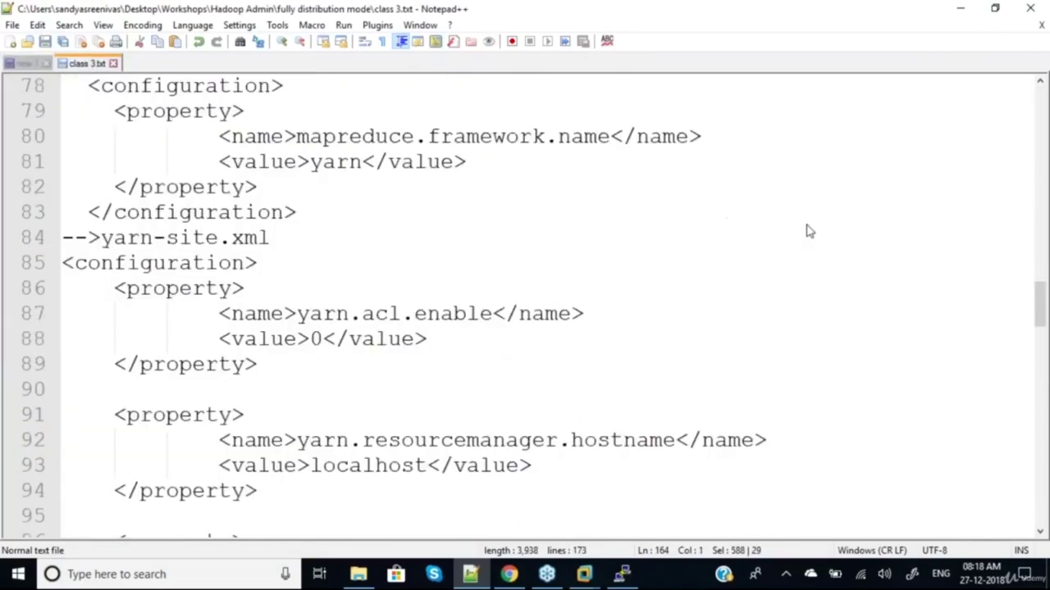
scroll(807, 231, "up", 20)
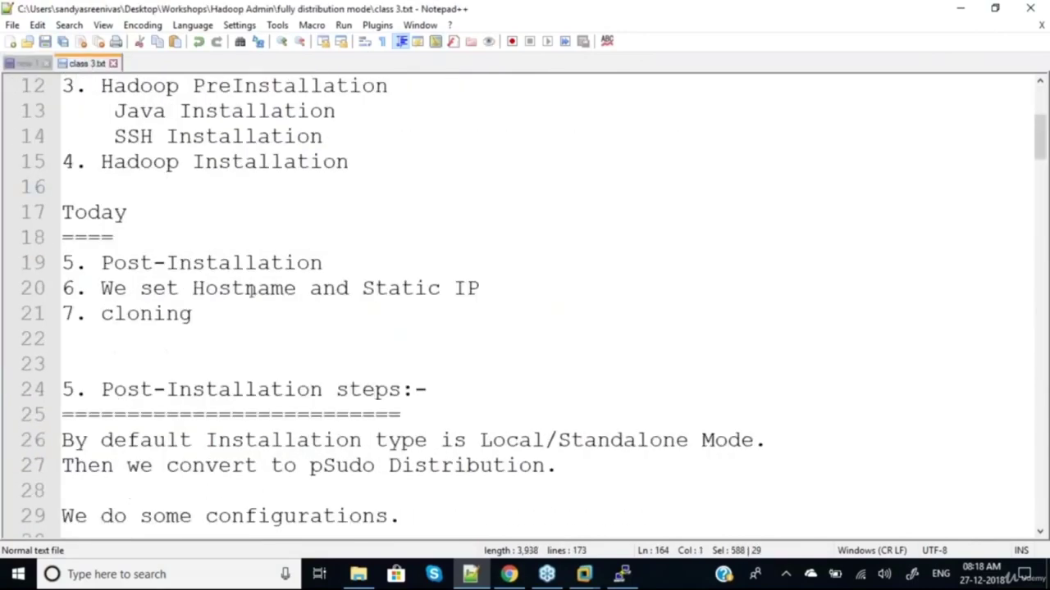
left_click(96, 261)
left_click_drag(96, 262, 324, 262)
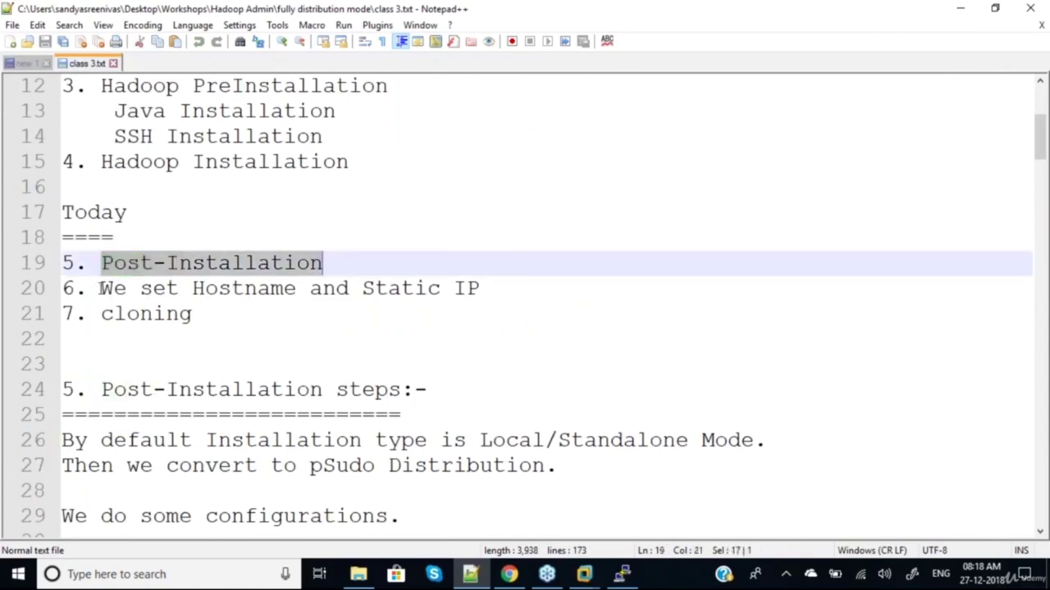
left_click(100, 288)
left_click_drag(100, 288, 179, 288)
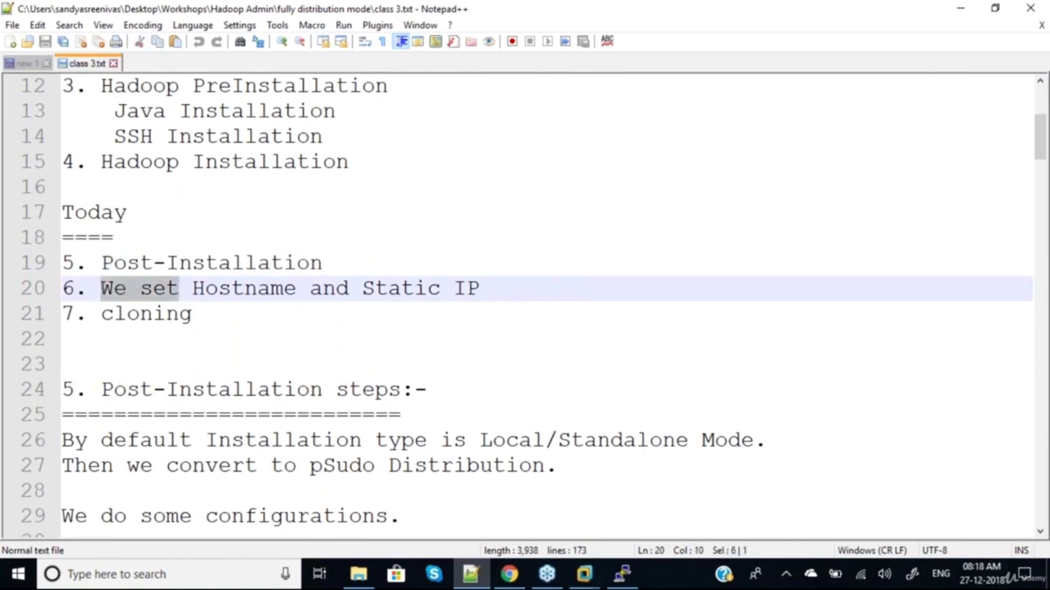
Append 'for base machine' to item 6 and highlight '7. cloning' on line 21.
left_click(540, 287)
type("for ba")
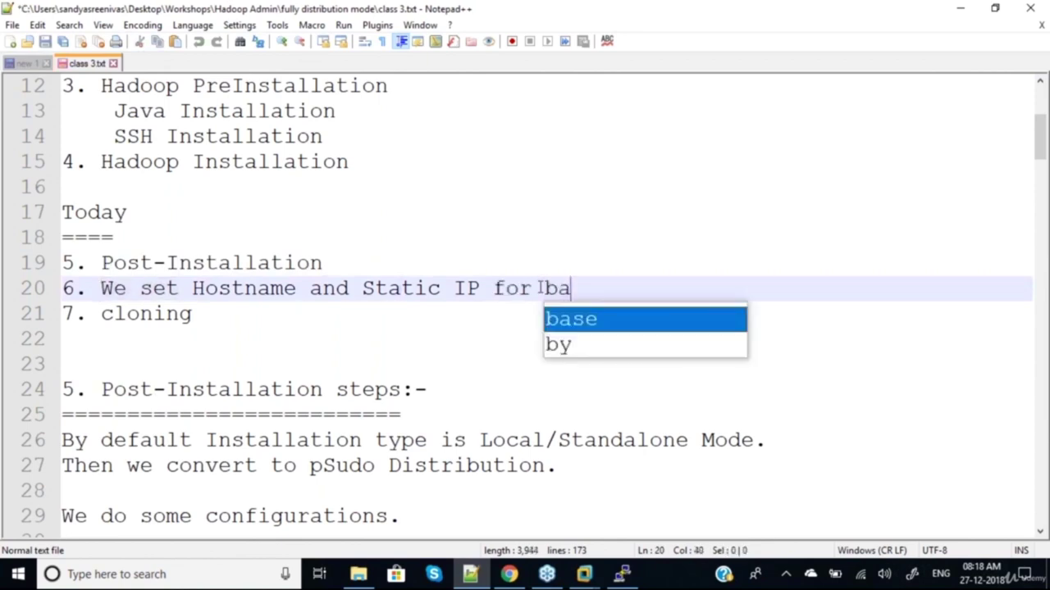
type("se ma")
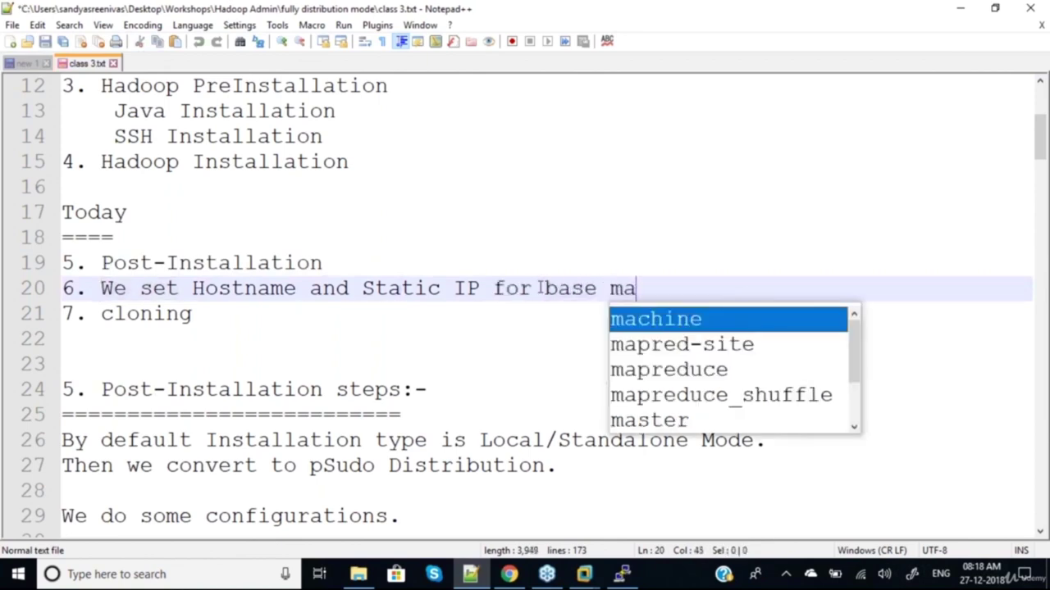
type("chine")
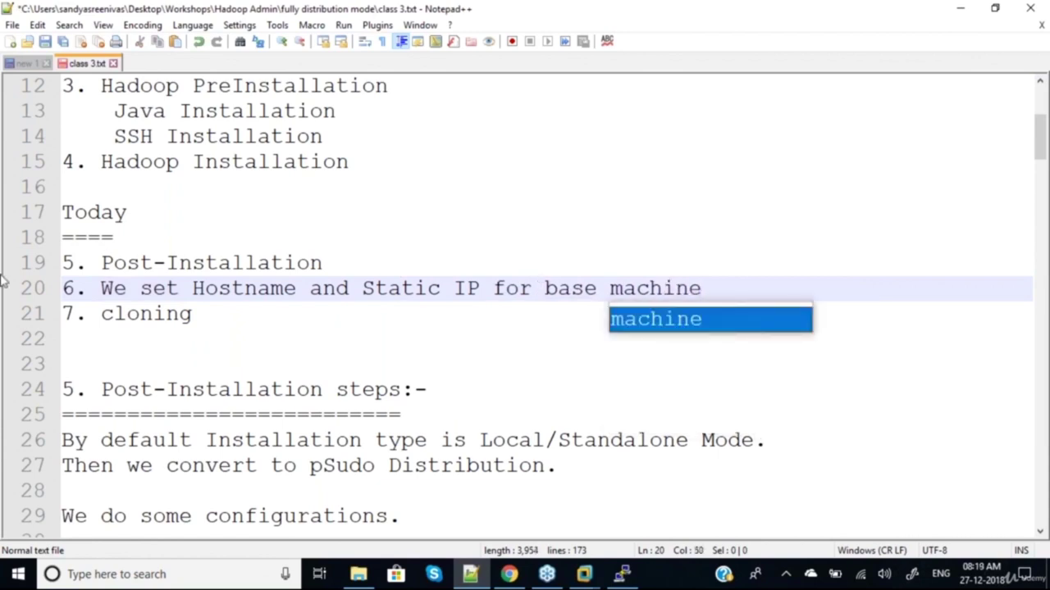
left_click(219, 318)
left_click_drag(219, 317, 59, 319)
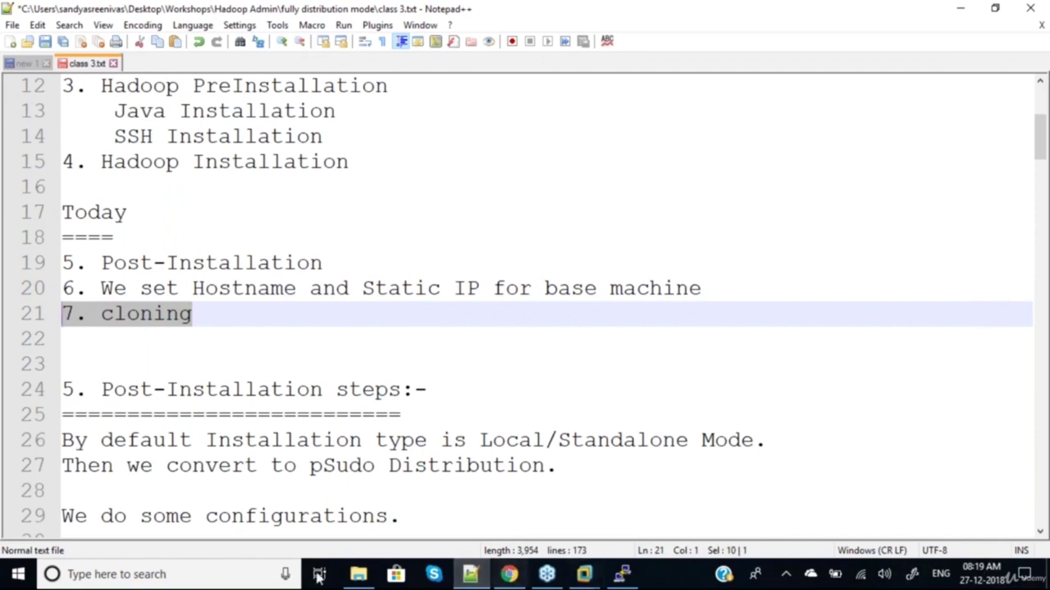
Launch Paint and draw one rectangle at upper centre and another at lower left.
left_click(214, 583)
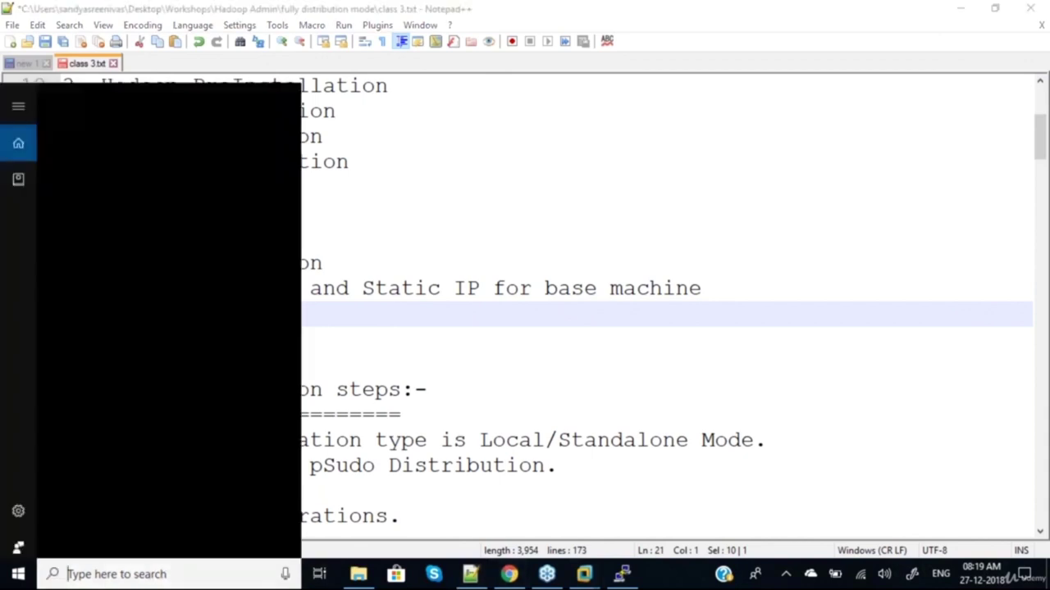
type("paint")
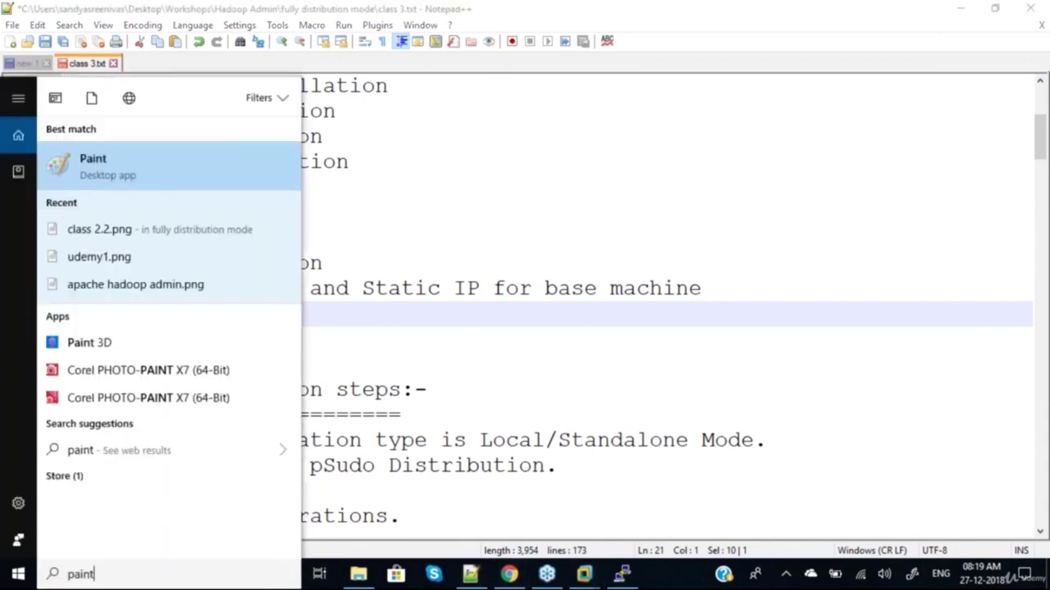
key("Return")
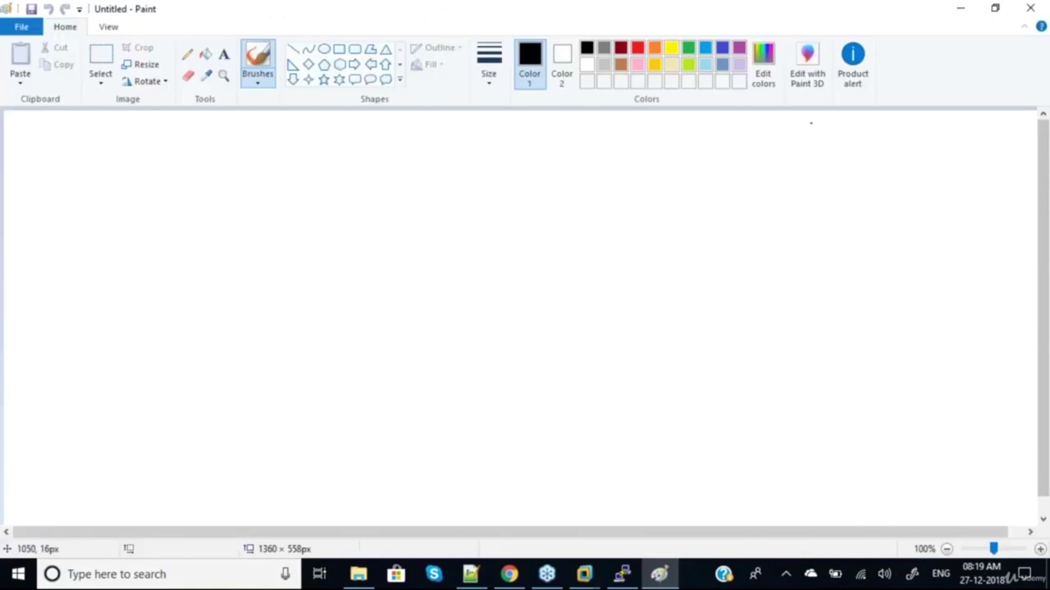
left_click(340, 50)
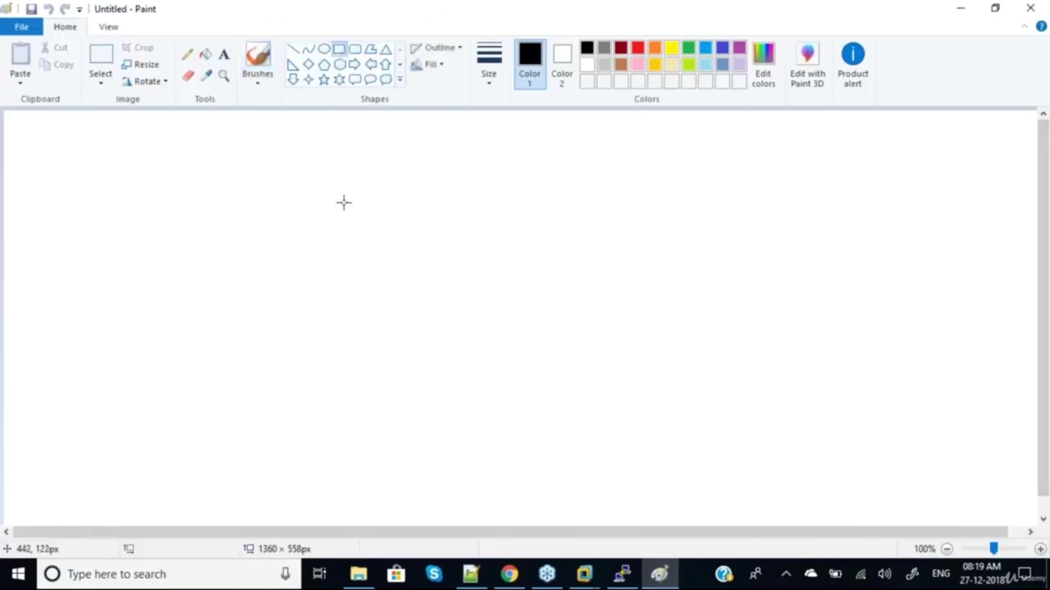
left_click_drag(335, 197, 485, 244)
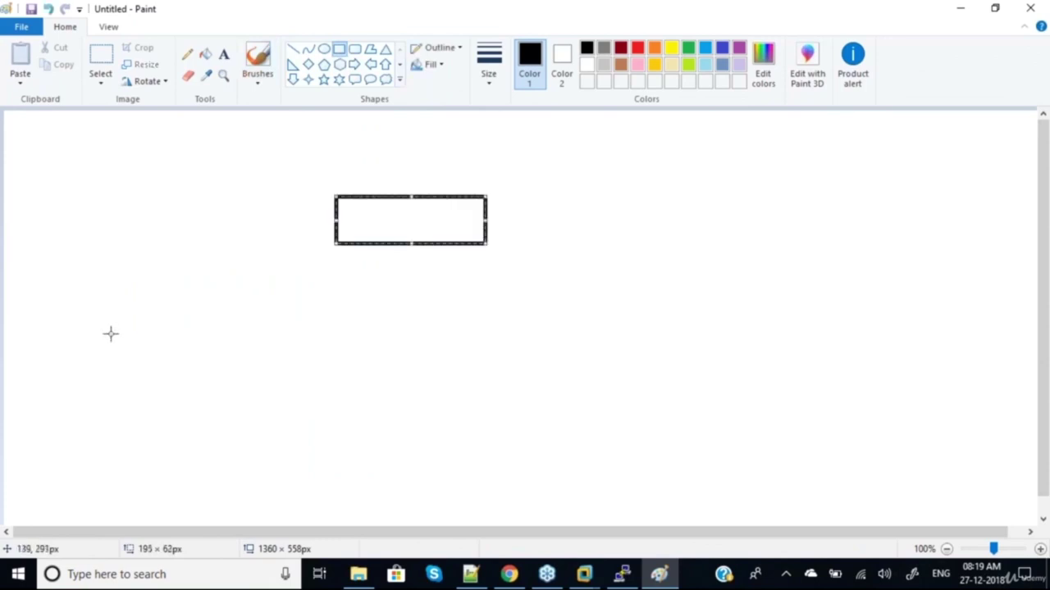
mouse_move(111, 333)
left_mouse_down()
mouse_move(220, 369)
mouse_move(244, 388)
left_mouse_up()
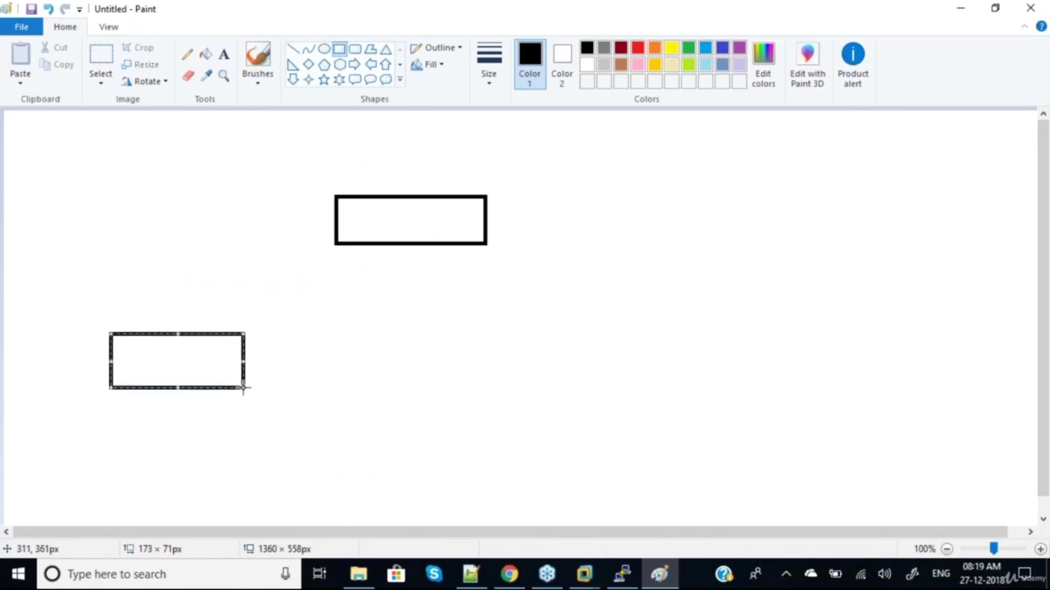
Copy the lower-left rectangle twice to form a row of three beneath the top one.
left_click(96, 58)
left_click_drag(94, 318, 255, 400)
key("ctrl+c")
key("ctrl+v")
left_click_drag(85, 164, 377, 369)
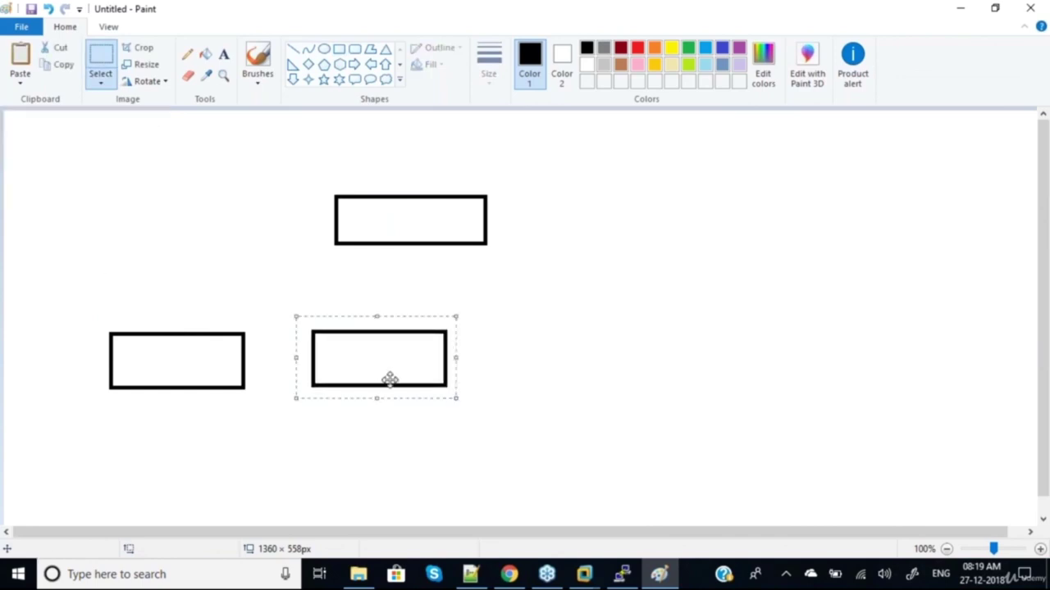
key("ctrl+v")
left_click_drag(65, 143, 548, 351)
left_click(668, 237)
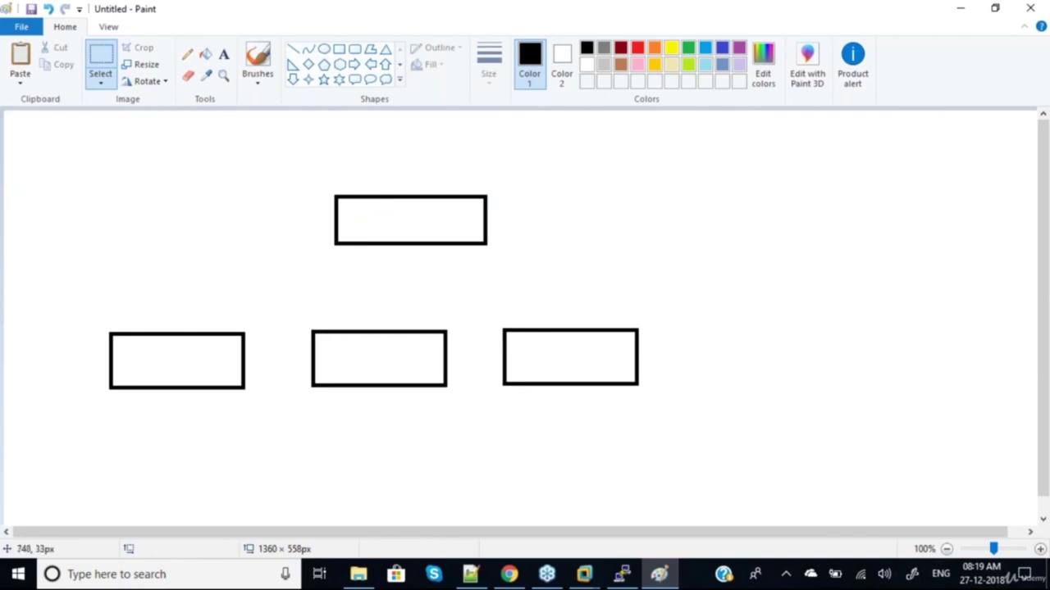
With the Text tool, label the top rectangle 'Master'.
left_click(224, 54)
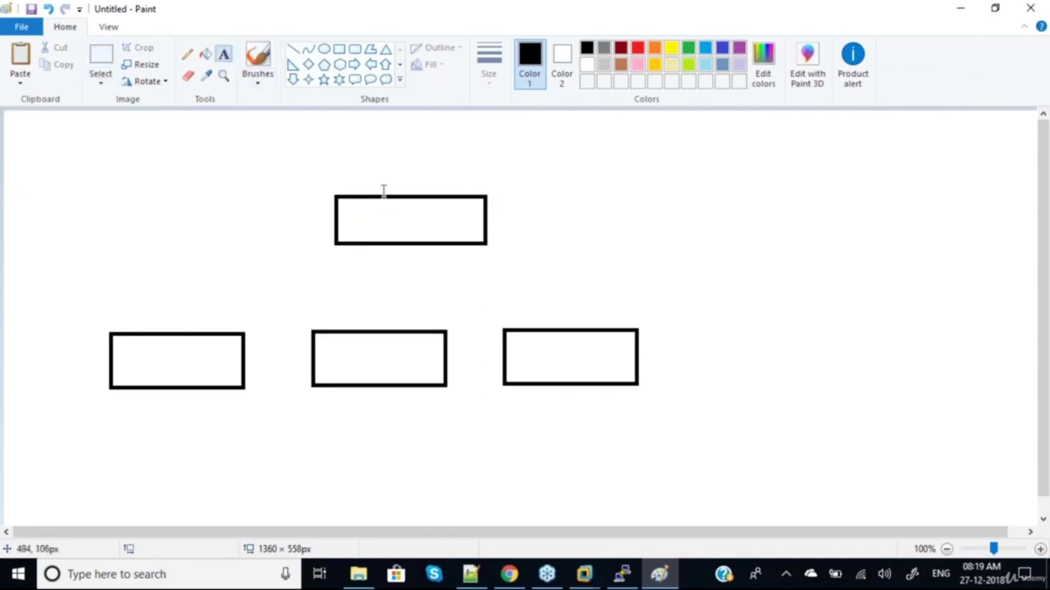
left_click_drag(366, 178, 499, 194)
type("Master")
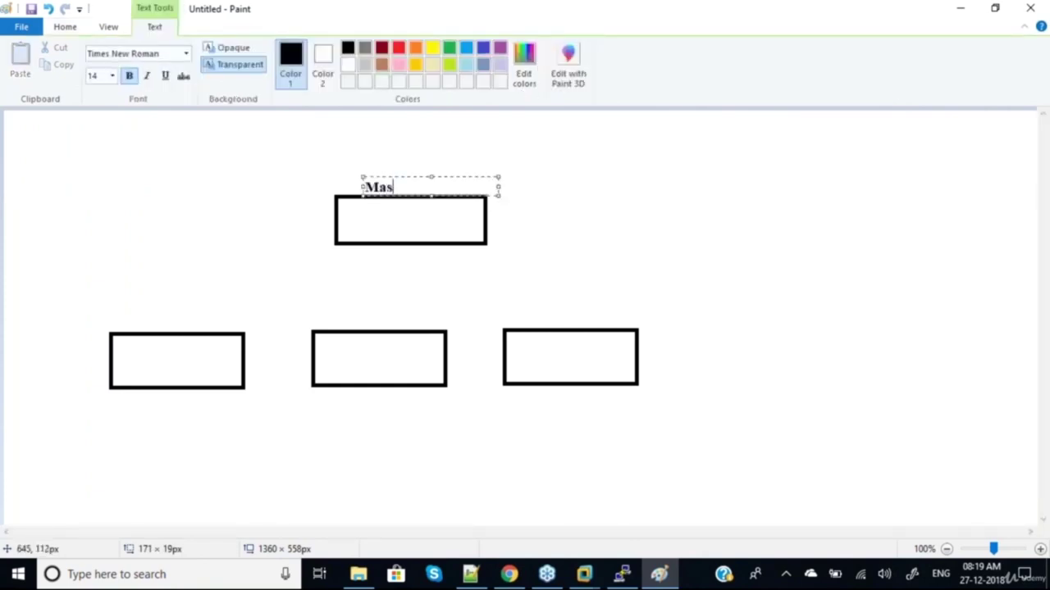
left_click(209, 426)
Label the lower boxes Slave1, Slave2, Slave3 and start a note 'ip:192.168.1.10' beside Master.
left_click_drag(119, 390, 684, 410)
type("Slave1")
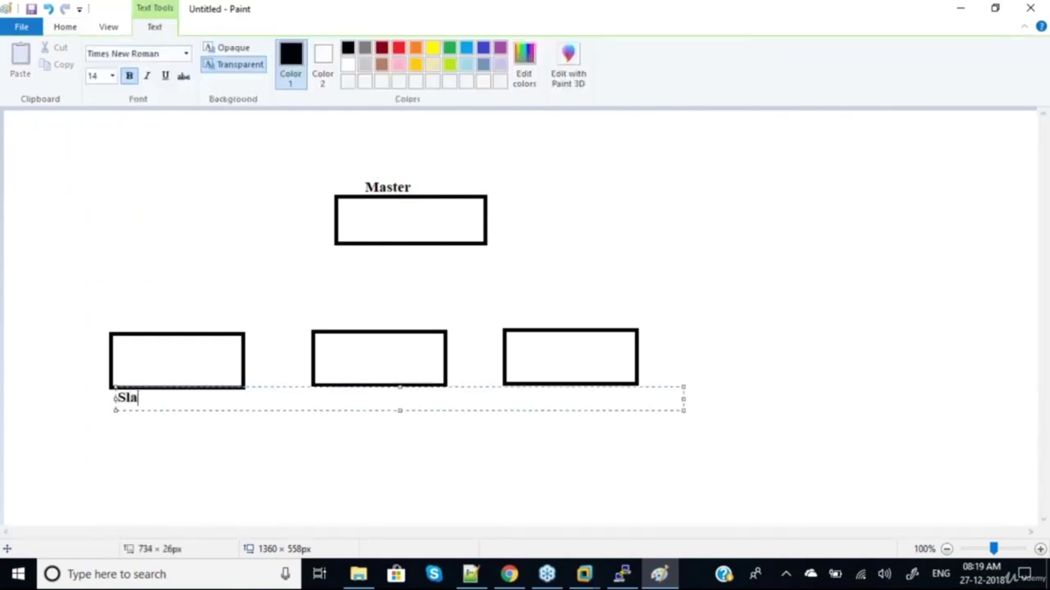
key("Tab")
key("Tab")
key("Tab")
key("Tab")
key("Tab")
type("Slave2")
key("Tab")
key("Tab")
key("Tab")
key("Tab")
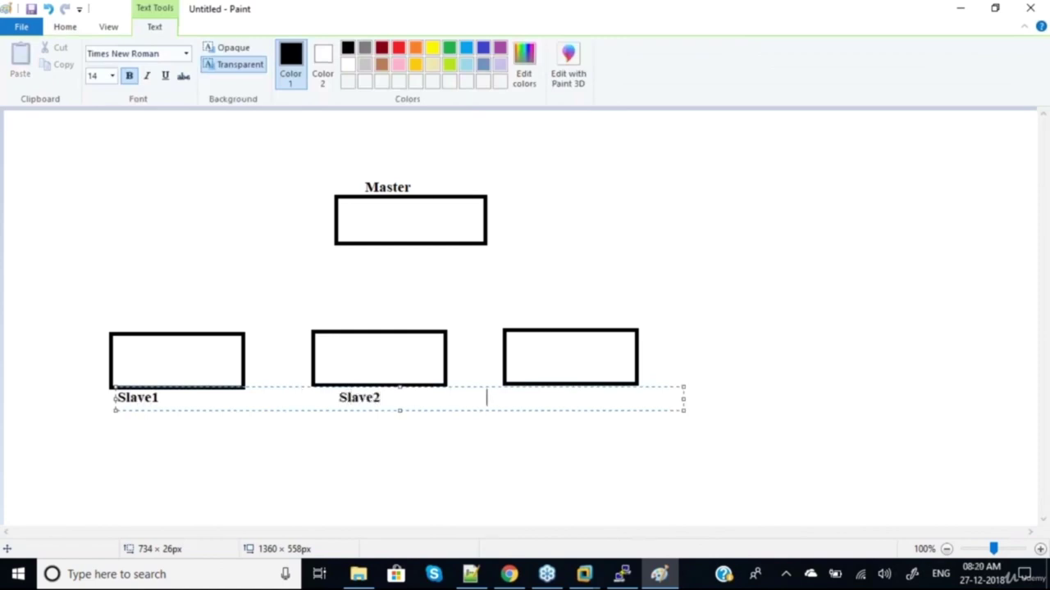
type("Slave3")
left_click(729, 321)
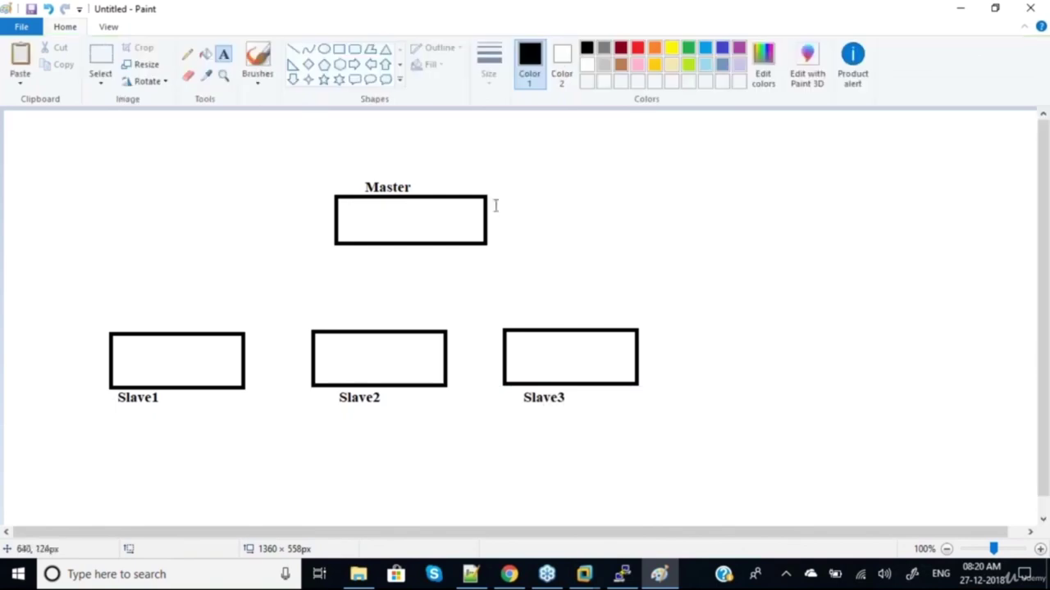
left_click_drag(498, 201, 694, 256)
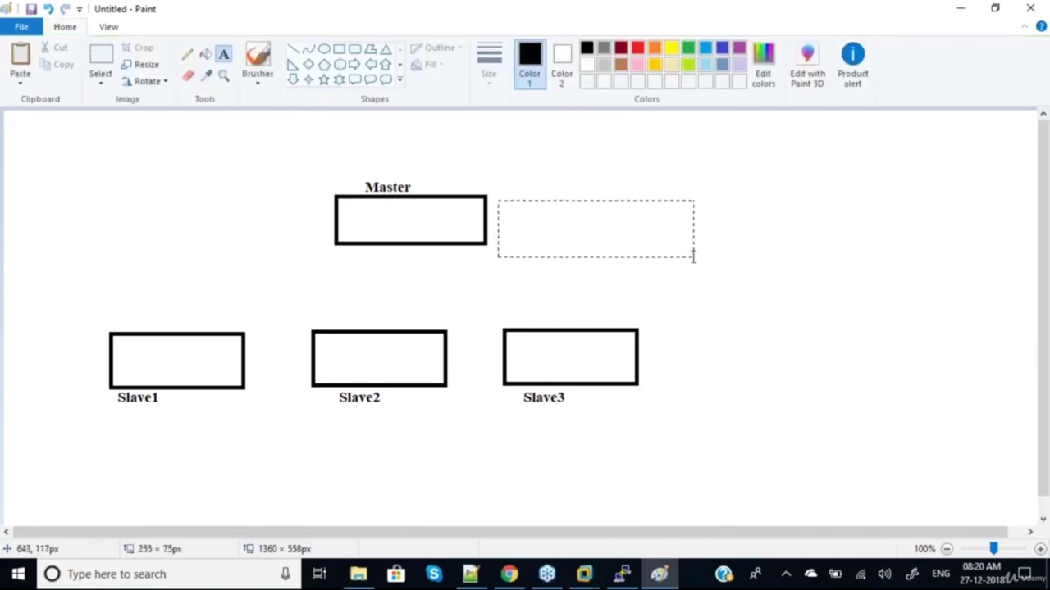
type("ip:192.168.1.")
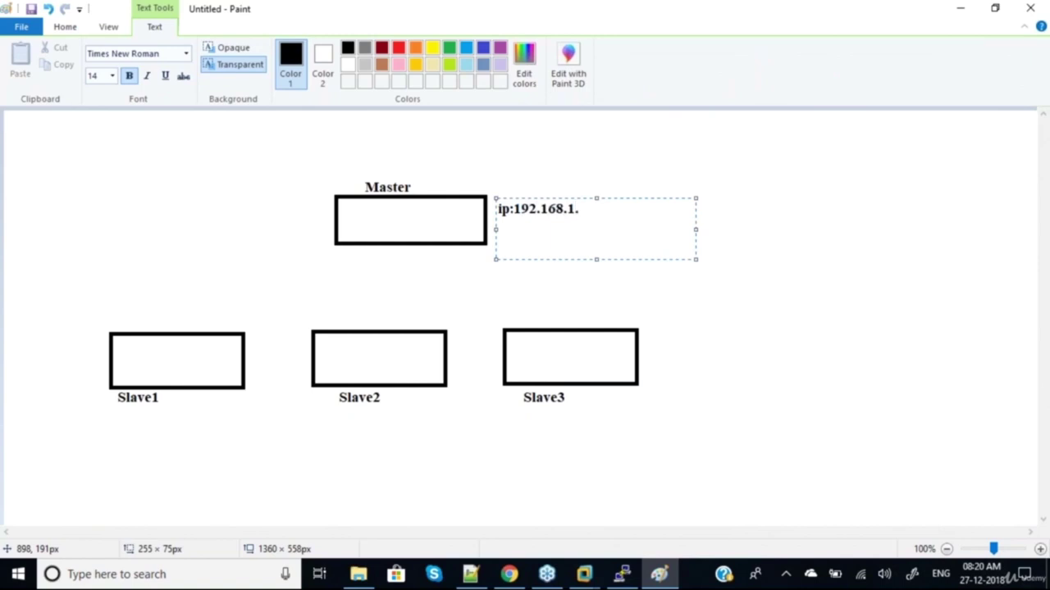
type("10")
Add note lines 'hostname:cfamilycomputers.master', '/etc/hosts' and begin '192.168.1.10'.
key("Return")
type("hostna")
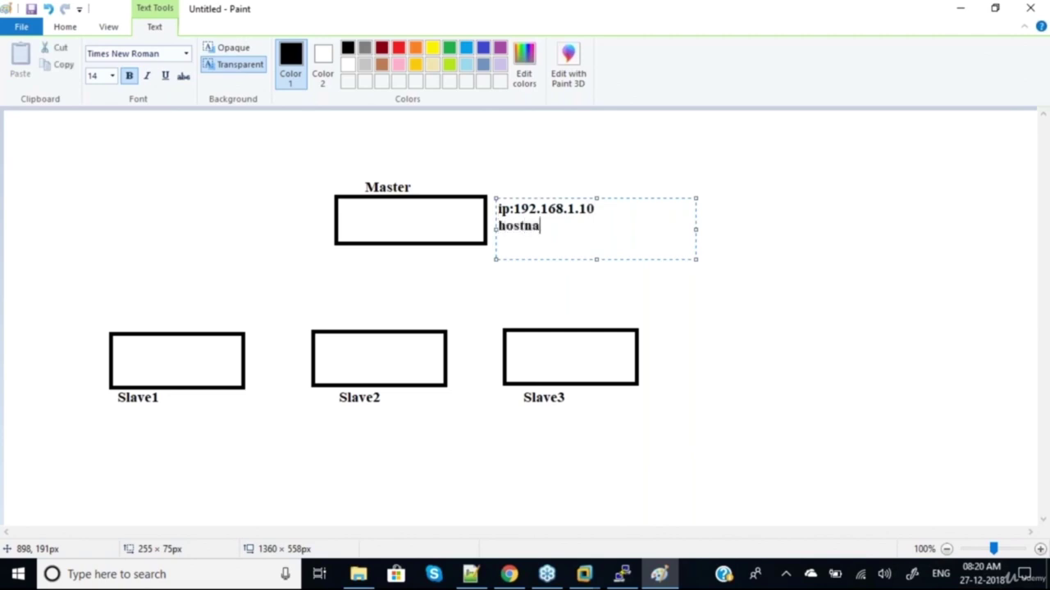
type("me:cfamilycomputers.master")
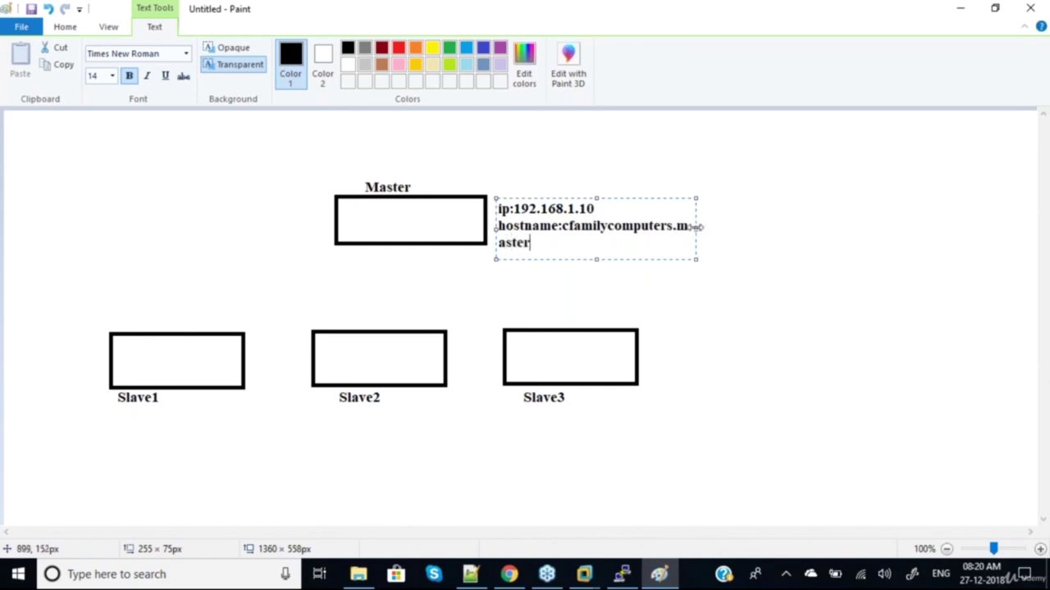
left_click_drag(695, 227, 778, 225)
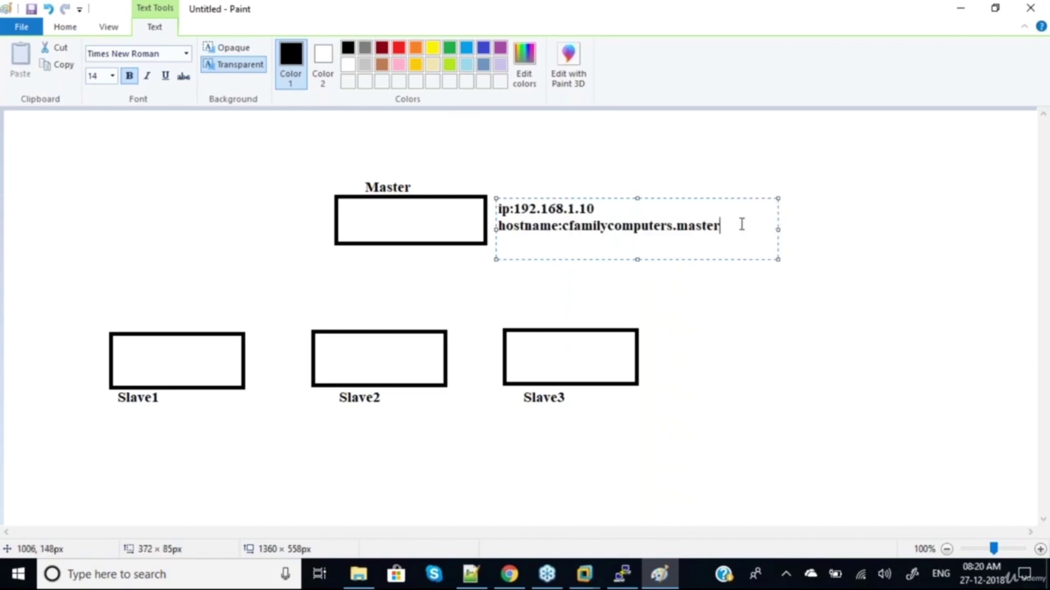
key("Return")
type("/etc/hosts")
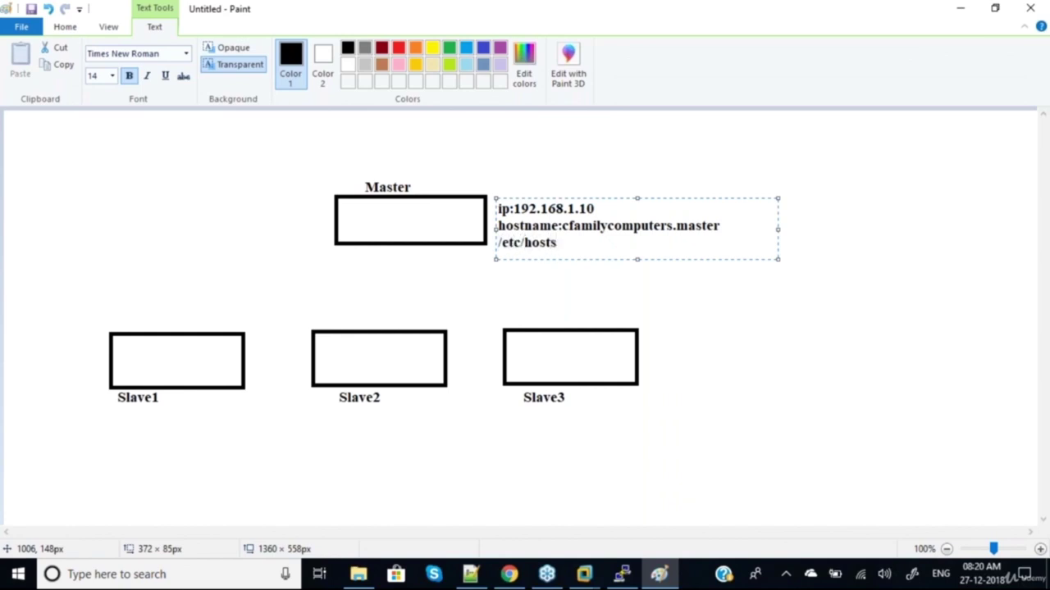
key("Return")
type("192")
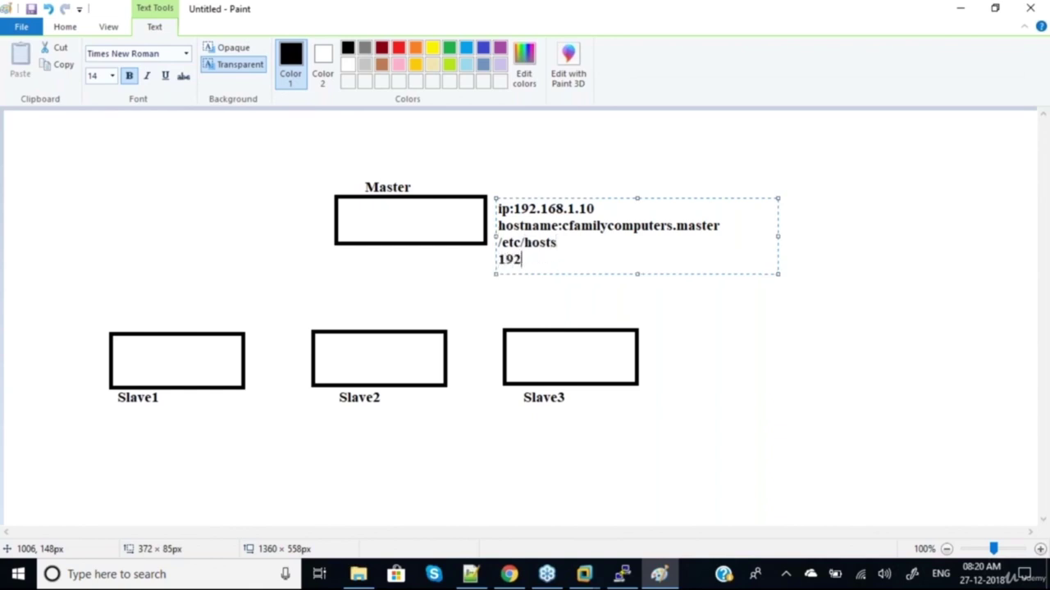
type(".168.1.10")
Complete the hosts line as '192.168.1.10 cfamilycomputers.master master', reusing the copied hostname.
left_click_drag(562, 225, 724, 223)
key("ctrl+c")
left_click(611, 260)
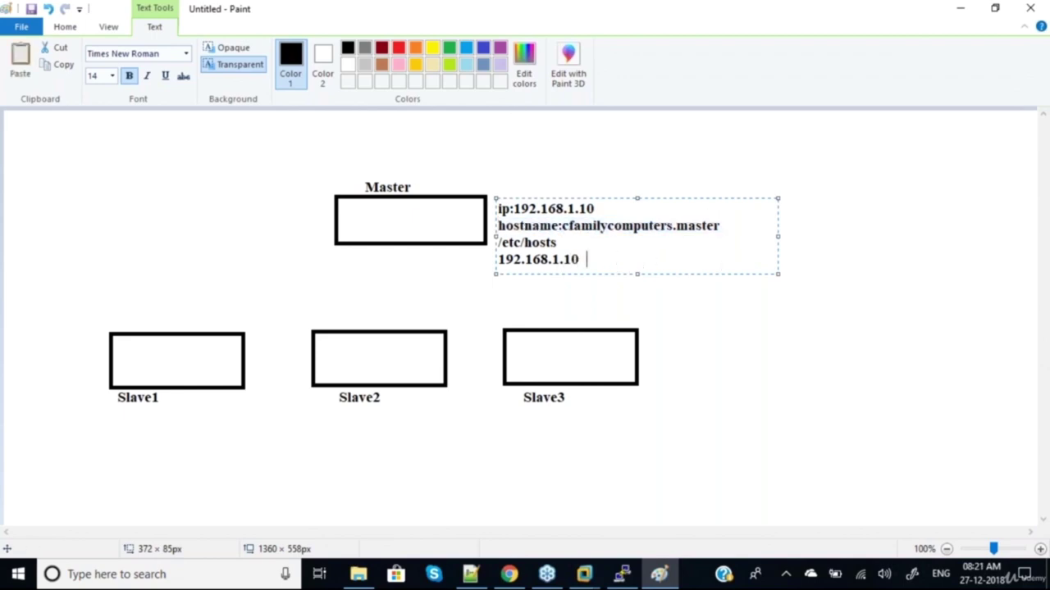
key("ctrl+v")
key("Return")
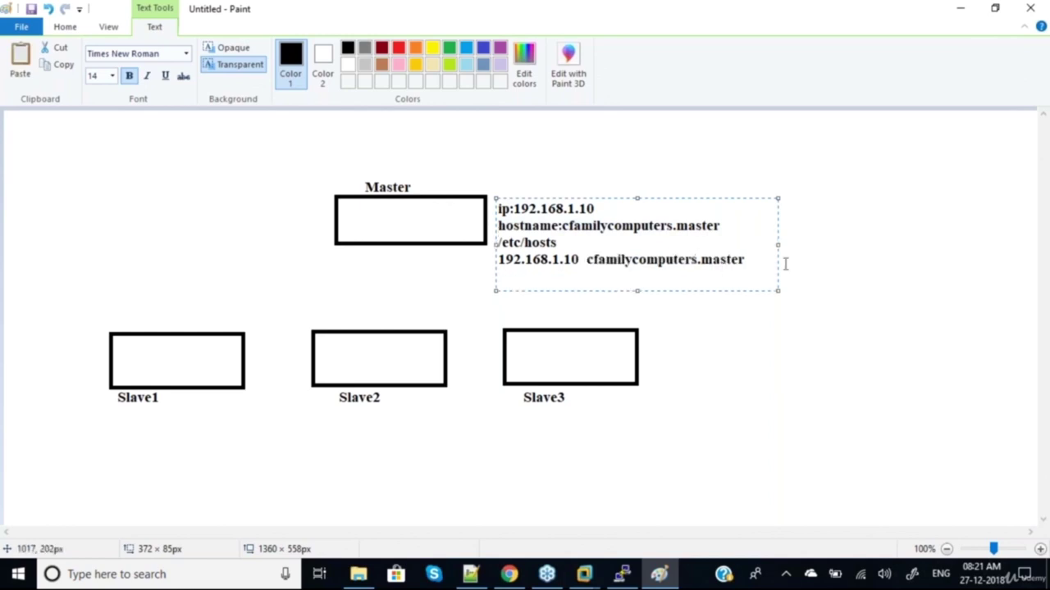
left_click_drag(778, 246, 864, 245)
key("BackSpace")
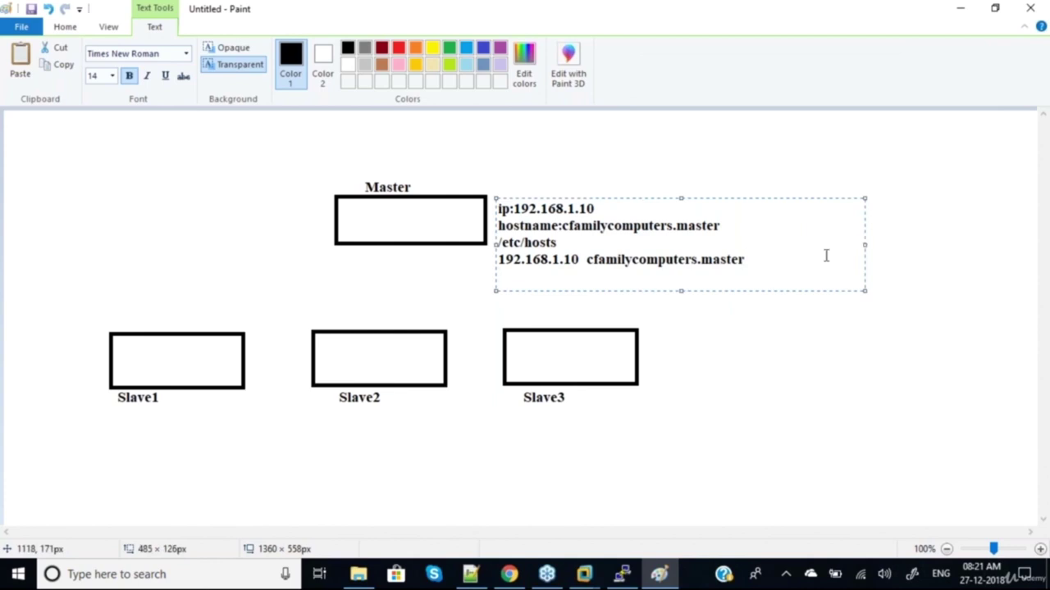
type("master")
Select the whole four-line Master note and draw a new text box below Slave1.
left_click_drag(553, 245, 587, 260)
left_click(501, 260)
left_click_drag(656, 260, 676, 261)
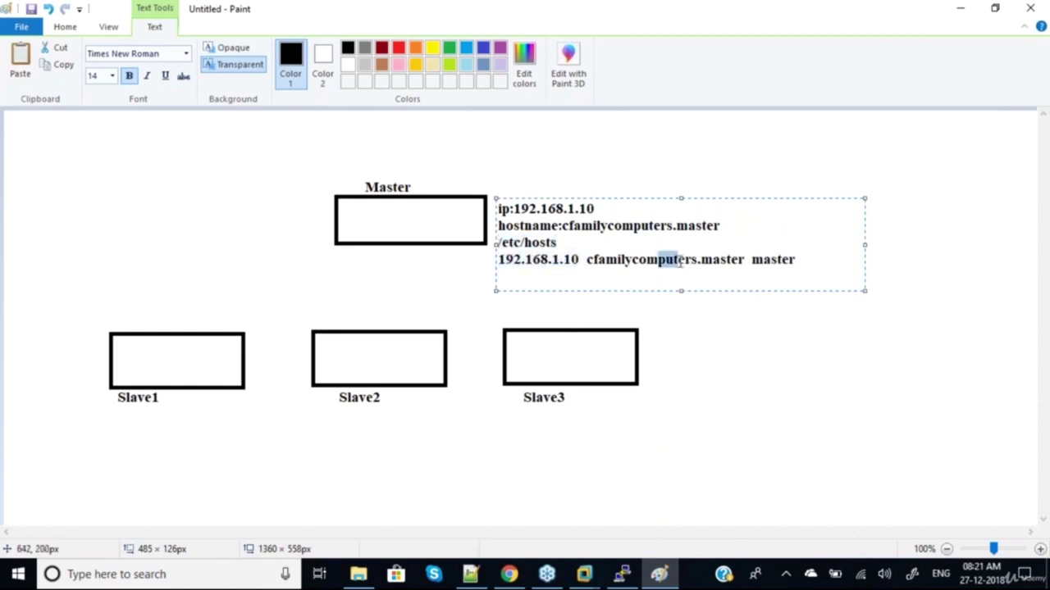
left_click_drag(751, 259, 794, 254)
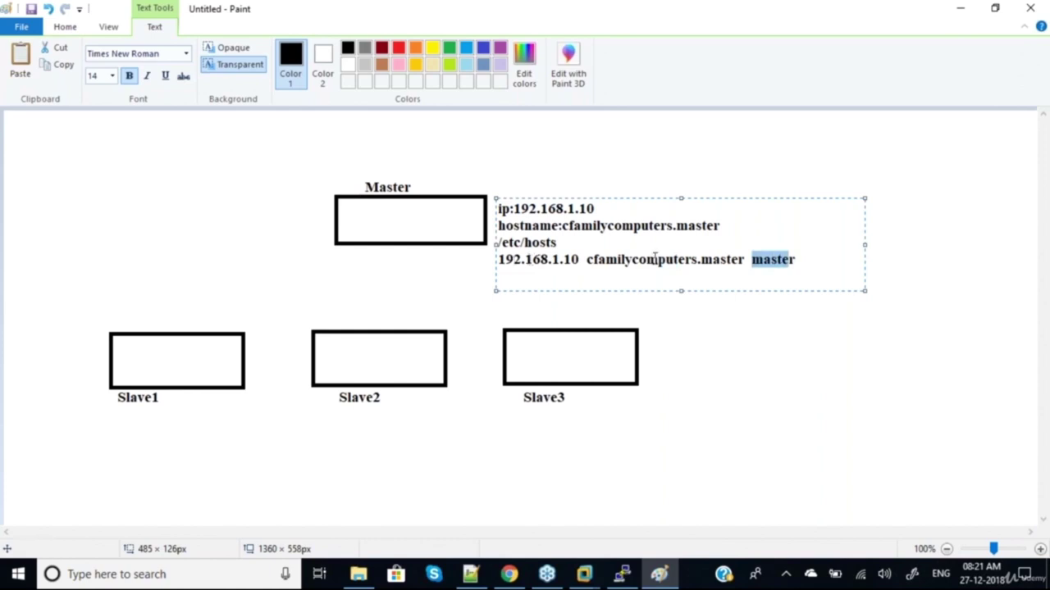
left_click(810, 261)
left_click_drag(810, 261, 484, 206)
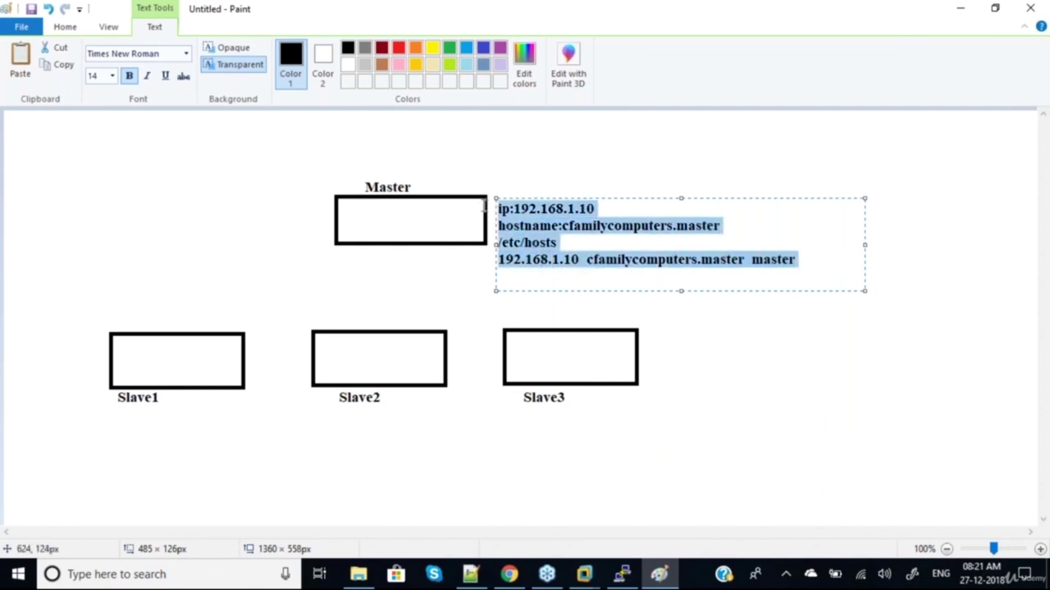
left_click_drag(10, 422, 180, 506)
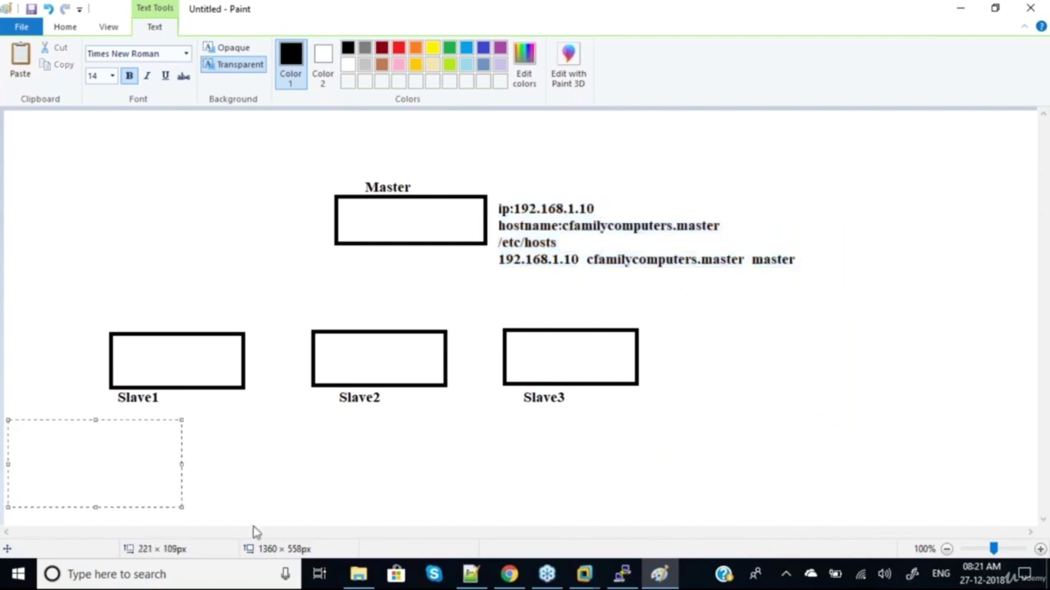
Paste the note below Slave1 and change it to ip 192.168.1.11 and hostname cfamilycomputers.slave1.
key("ctrl+v")
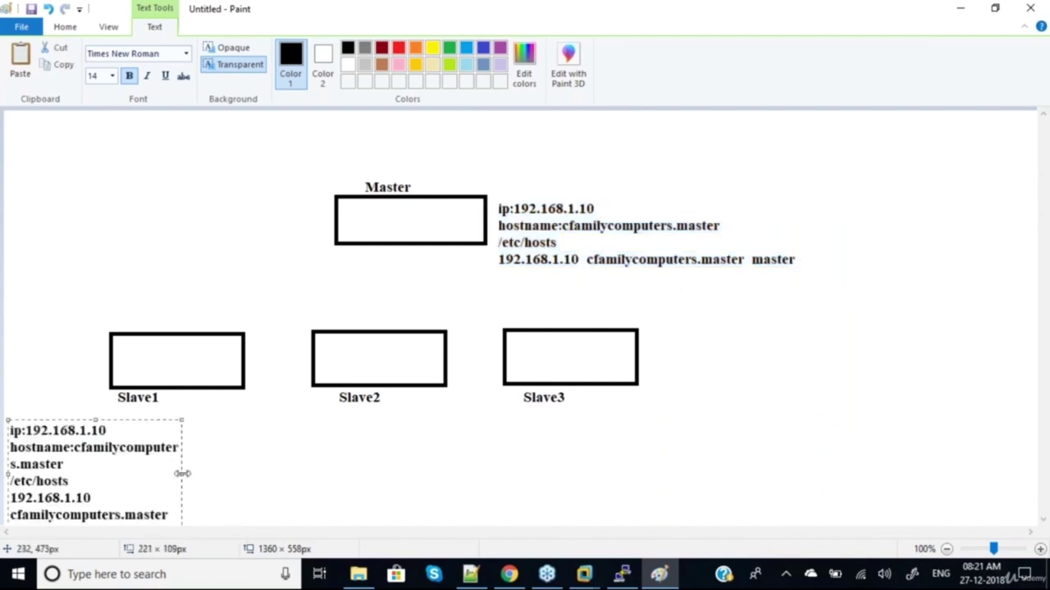
left_click_drag(183, 473, 252, 477)
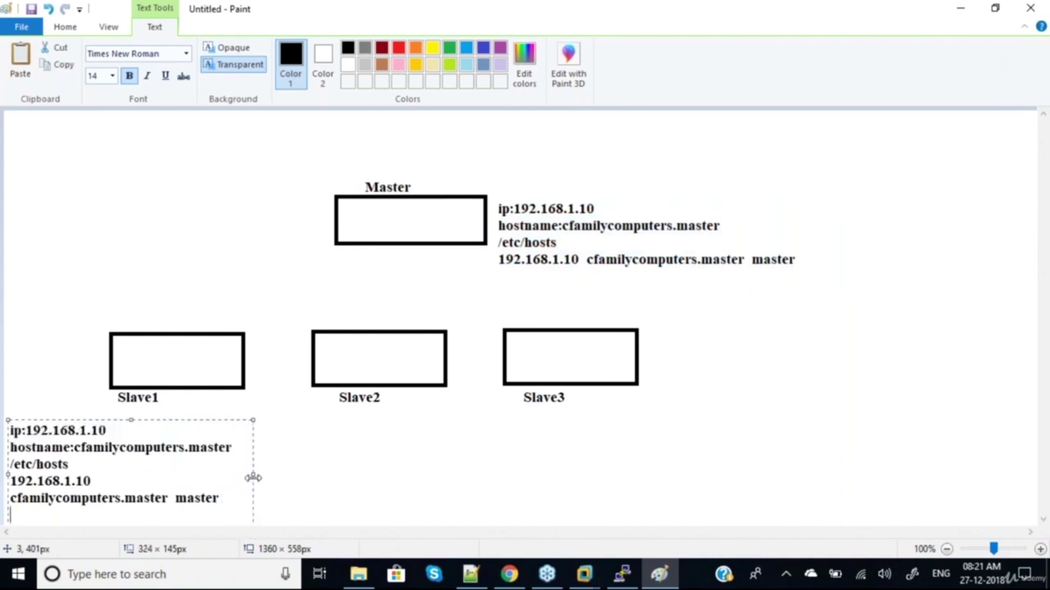
left_click(237, 450)
key("BackSpace")
key("BackSpace")
key("BackSpace")
key("BackSpace")
key("BackSpace")
key("BackSpace")
type("slave1")
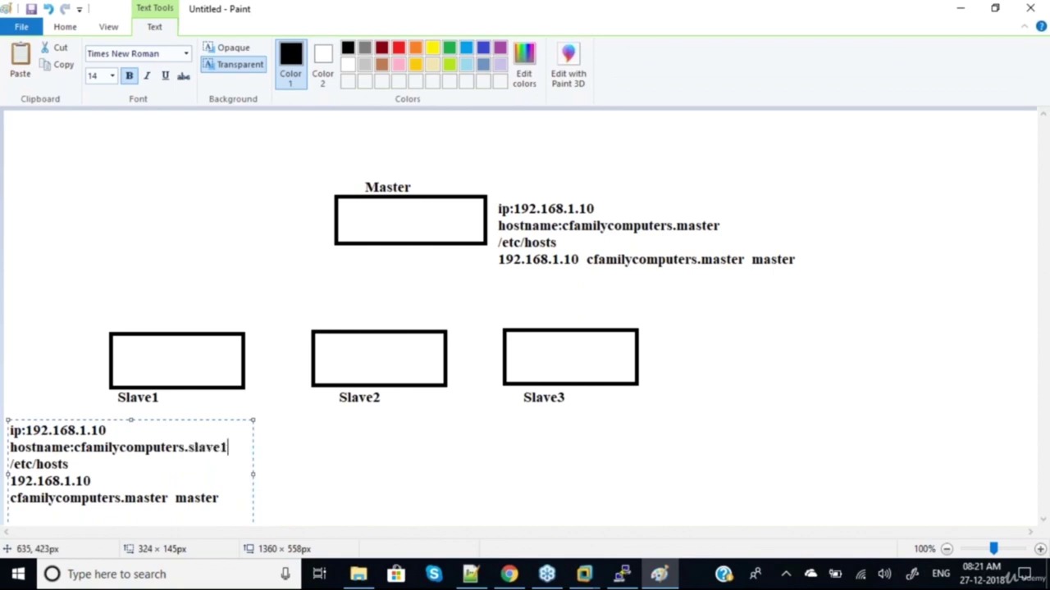
key("BackSpace")
type("1")
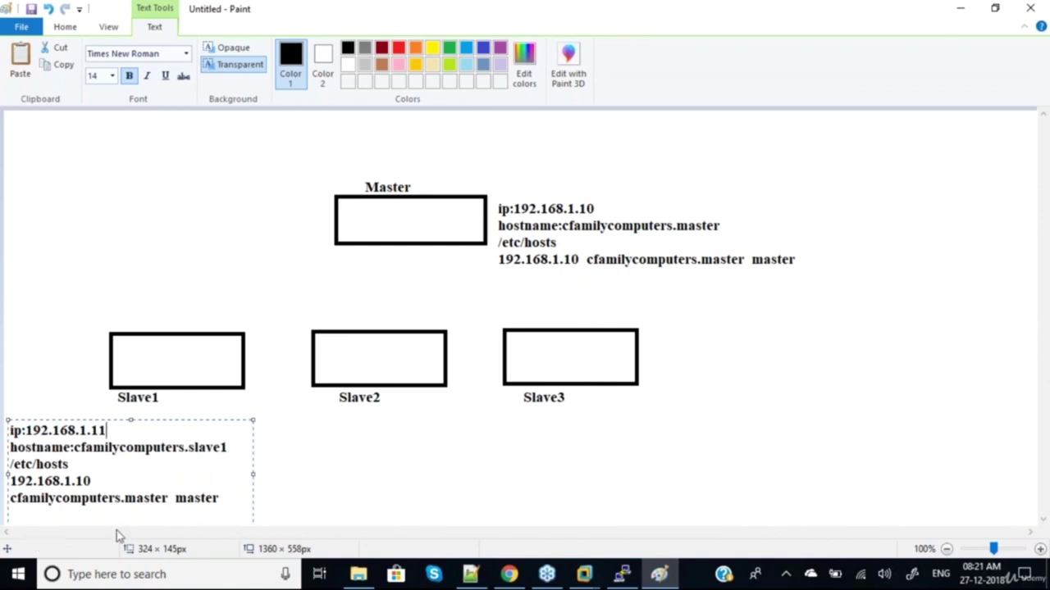
Change the hosts entry to 'cfamilycomputers.slave1 slave1' and commit the Slave1 note.
left_click(159, 505)
left_click(148, 504)
double_click(148, 498)
type("slav")
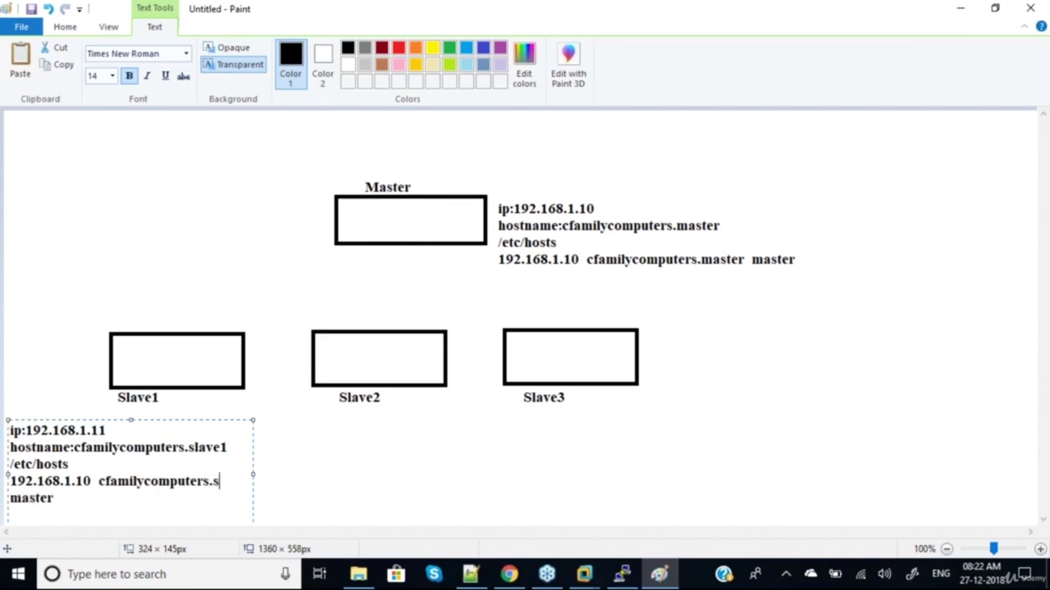
type("e1")
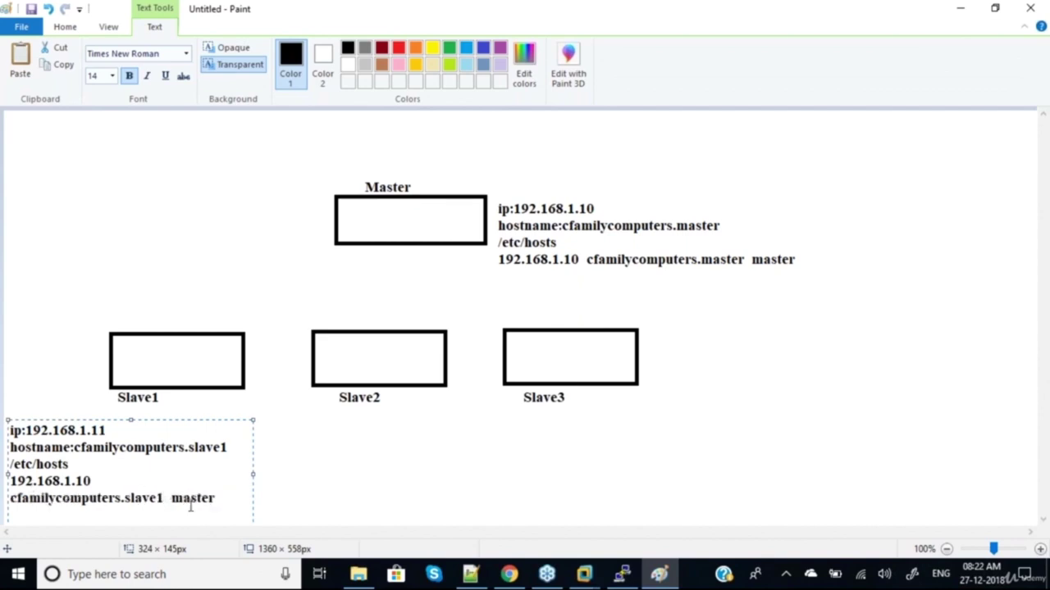
double_click(190, 500)
type("slave1")
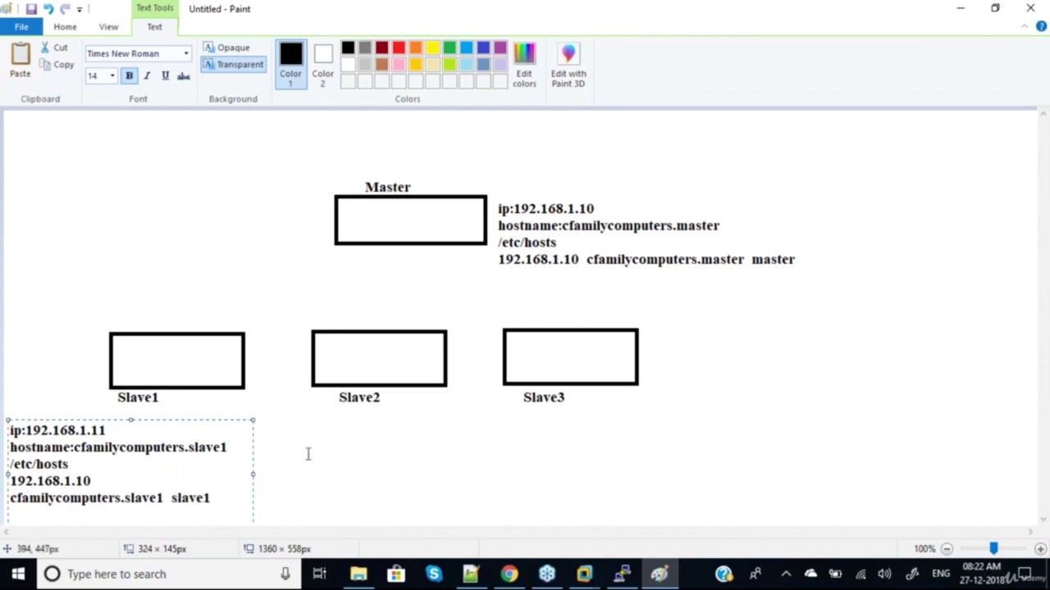
left_click_drag(225, 497, 4, 422)
key("ctrl+c")
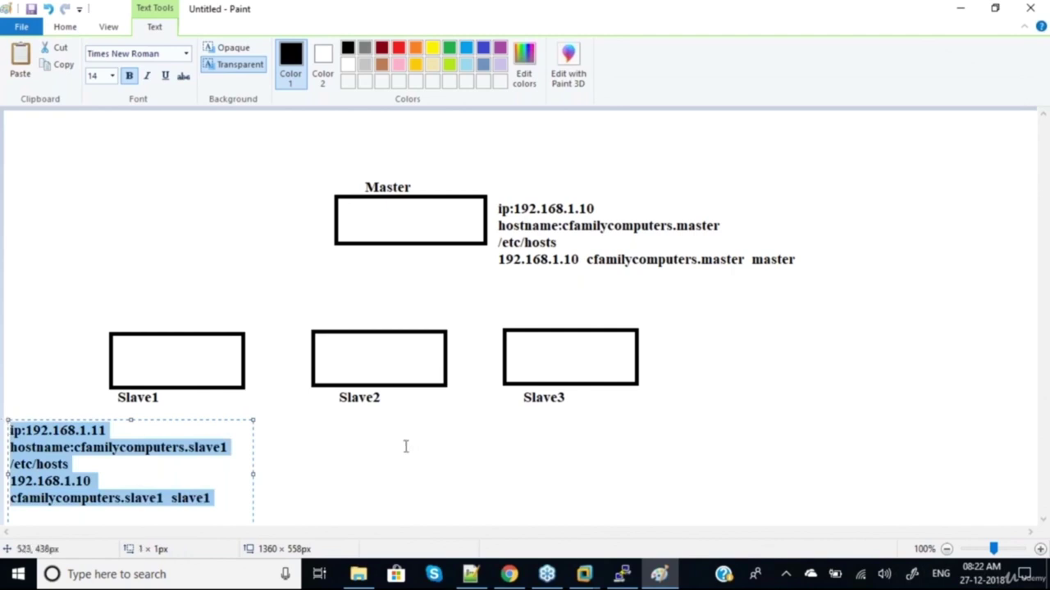
left_click(403, 441)
Paste a note below Slave2 and change it to ip 192.168.1.12 and hostname cfamilycomputers.slave2.
left_click_drag(314, 419, 548, 525)
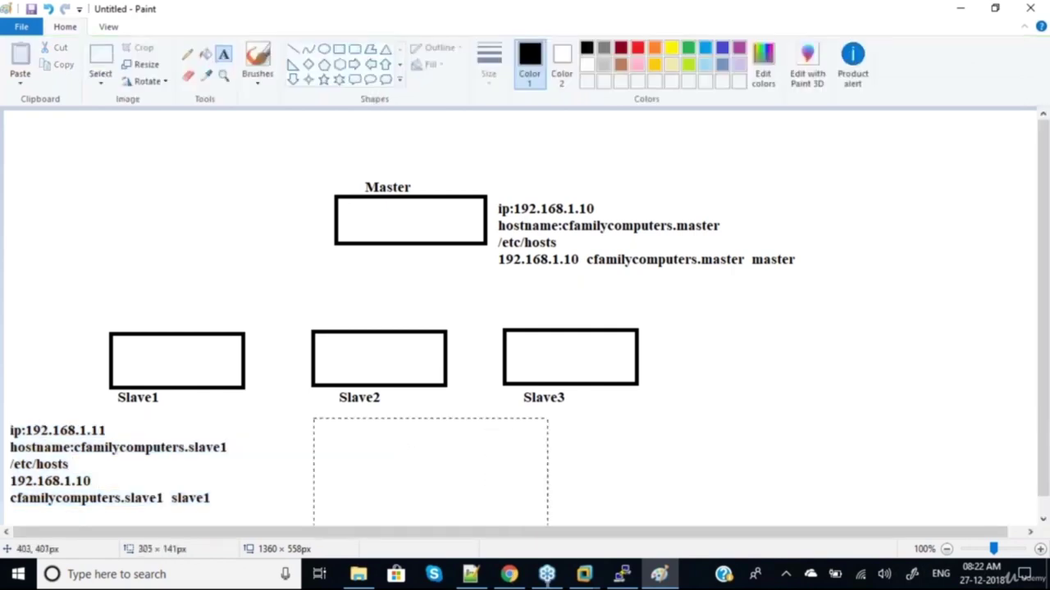
key("ctrl+v")
left_click(421, 429)
key("BackSpace")
type("2")
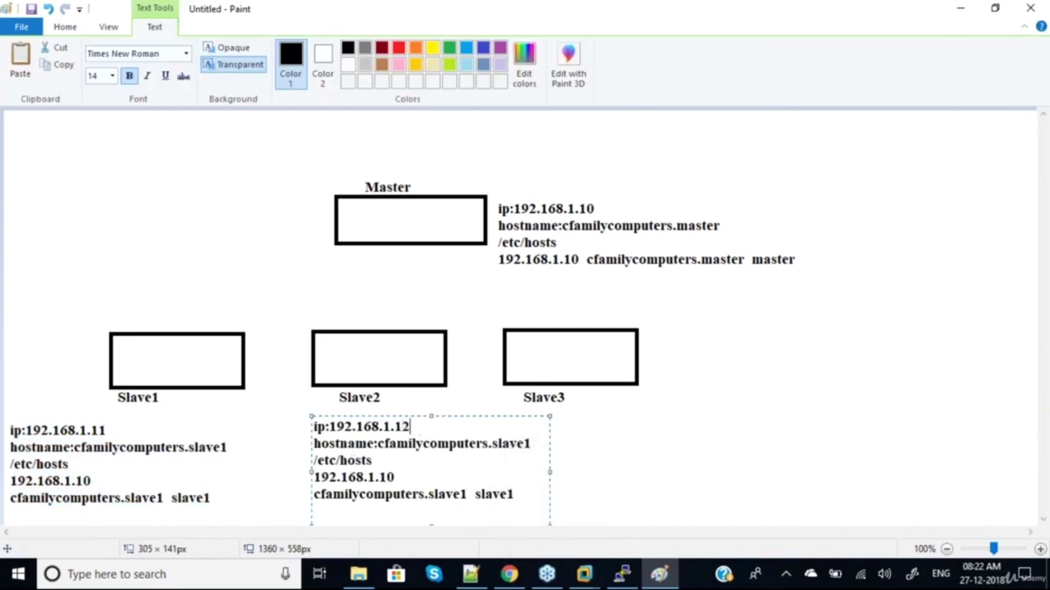
left_click(537, 444)
key("BackSpace")
type("2")
Change the Slave2 hosts entry to '192.168.1.12 cfamilycomputers.slave2 slave2'.
key("BackSpace")
type("12")
key("BackSpace")
key("BackSpace")
type("2")
key("BackSpace")
type("2")
left_click(526, 496)
key("BackSpace")
type("2")
left_click(632, 457)
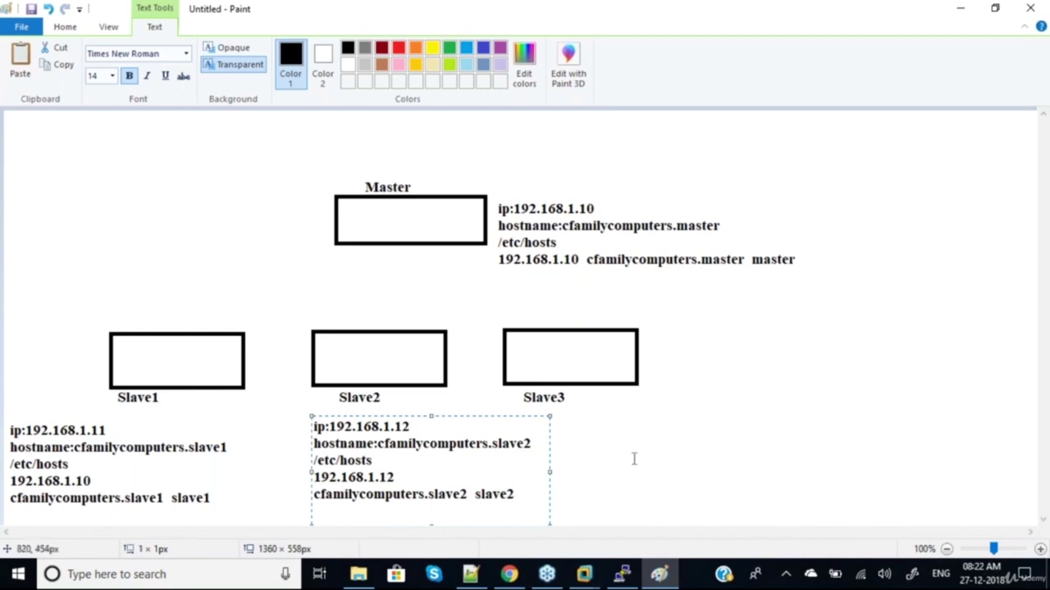
Add a note under Slave3 with ip 192.168.1.13, hostname cfamilycomputers.slave3 and alias slave3.
left_click_drag(576, 419, 890, 552)
key("ctrl+v")
left_click(670, 427)
key("BackSpace")
type("3")
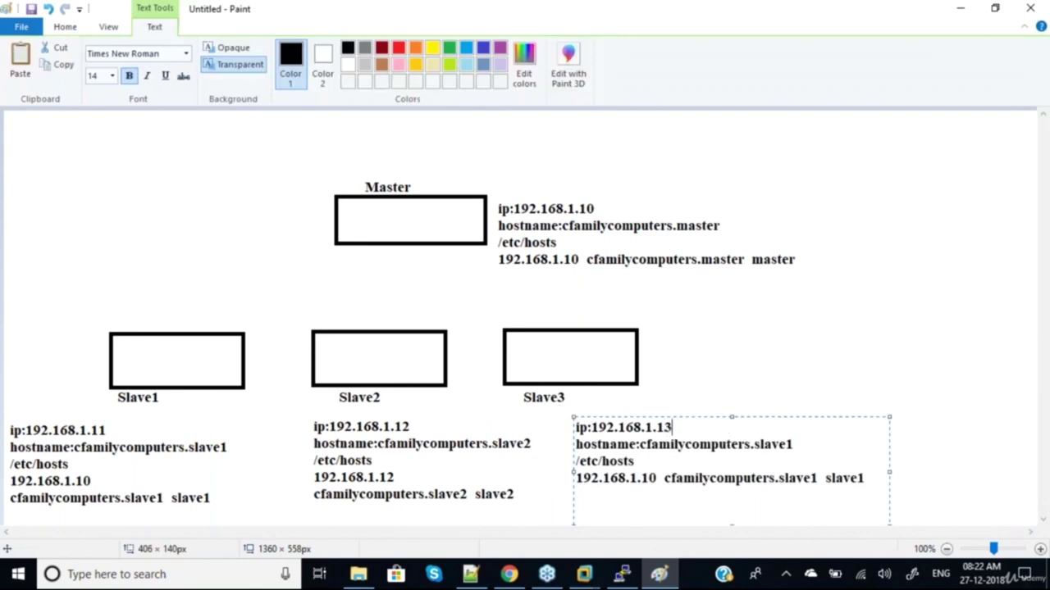
left_click(829, 442)
key("BackSpace")
type("3")
left_click(818, 478)
key("BackSpace")
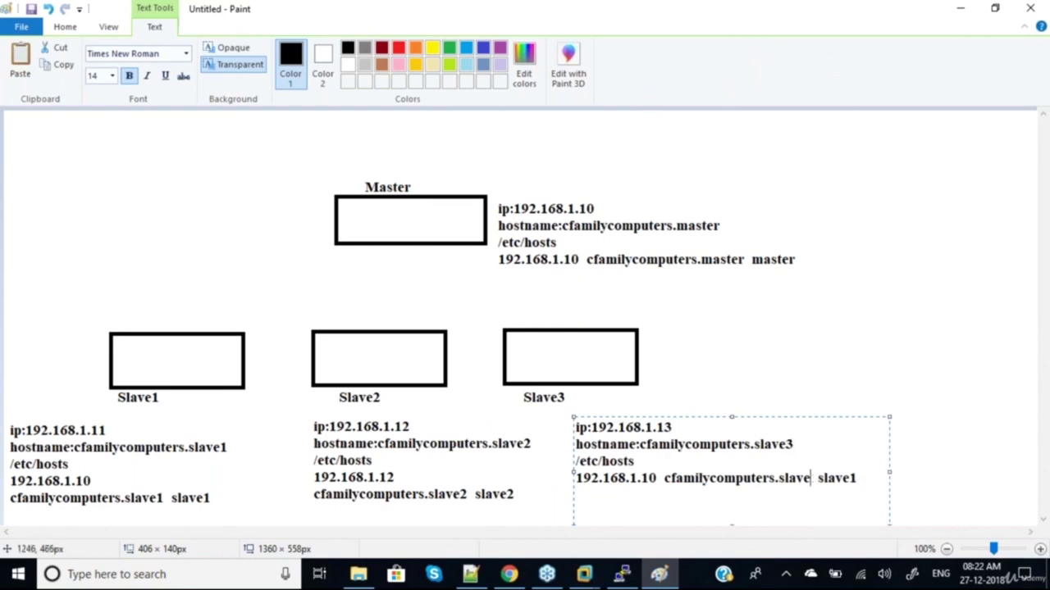
type("3")
left_click(896, 486)
key("BackSpace")
type("3")
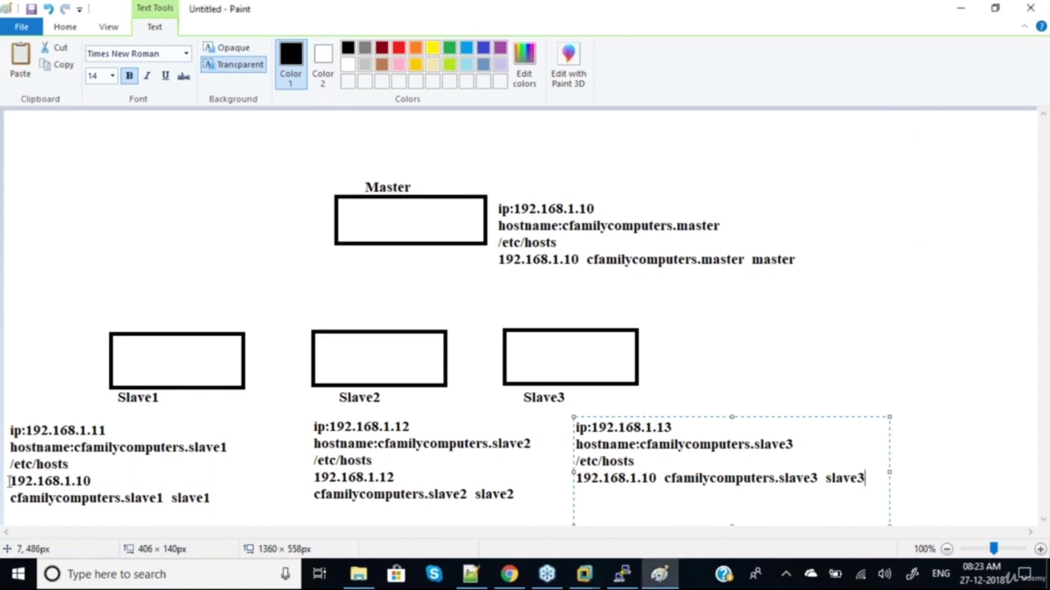
Draw lines underlining /etc/hosts in the Slave1 and Slave2 notes.
left_click(65, 28)
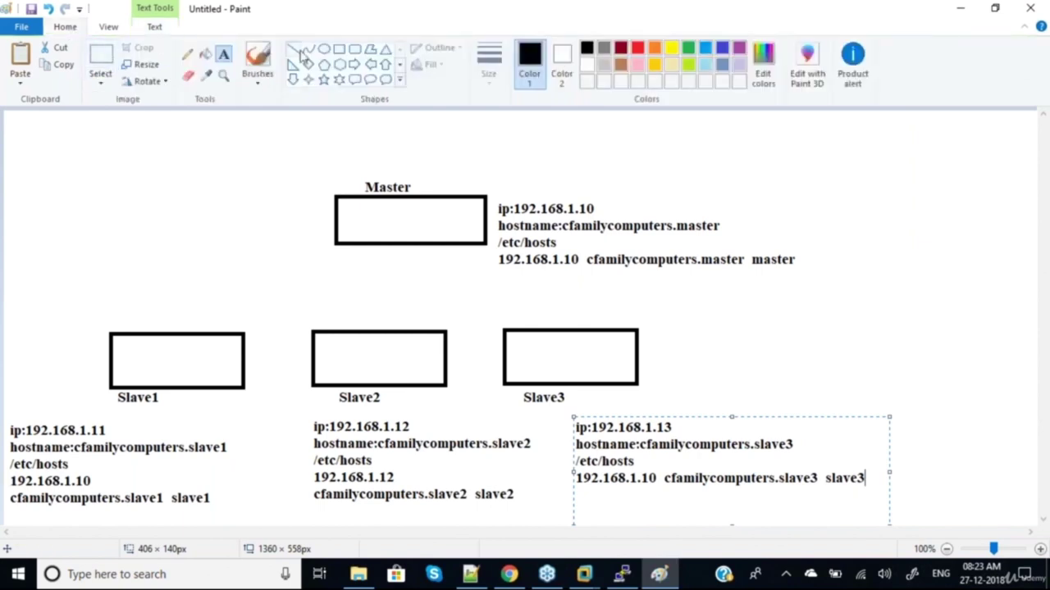
left_click(298, 54)
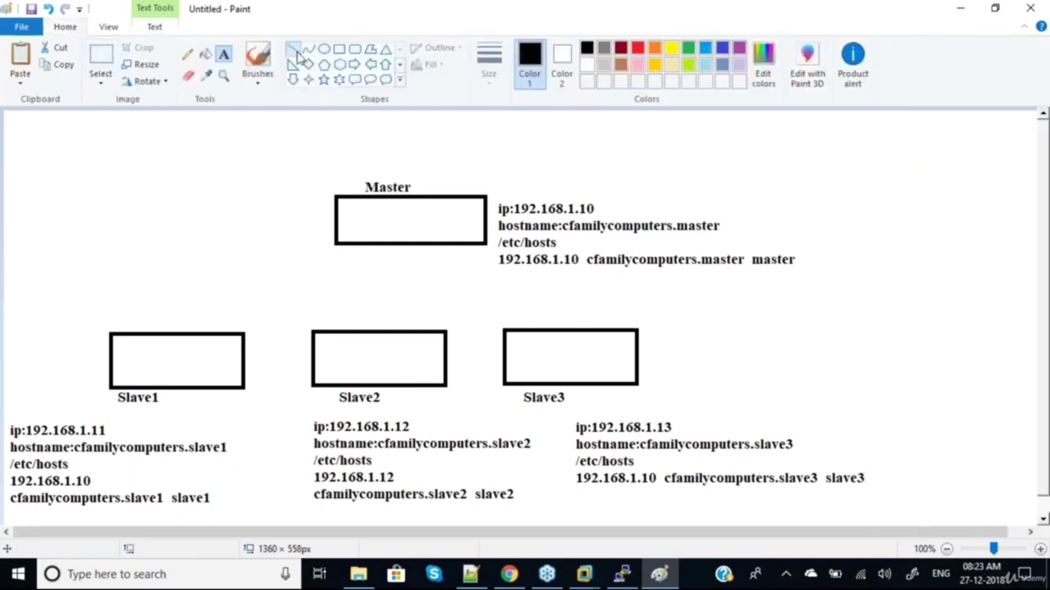
left_click_drag(9, 471, 68, 467)
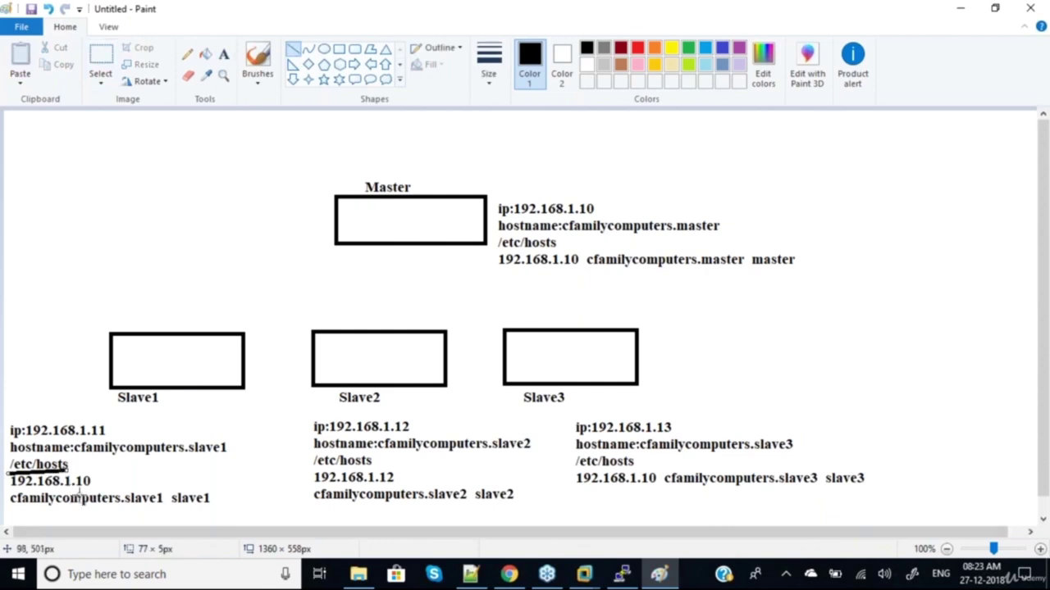
left_click(314, 464)
left_click_drag(311, 466, 366, 466)
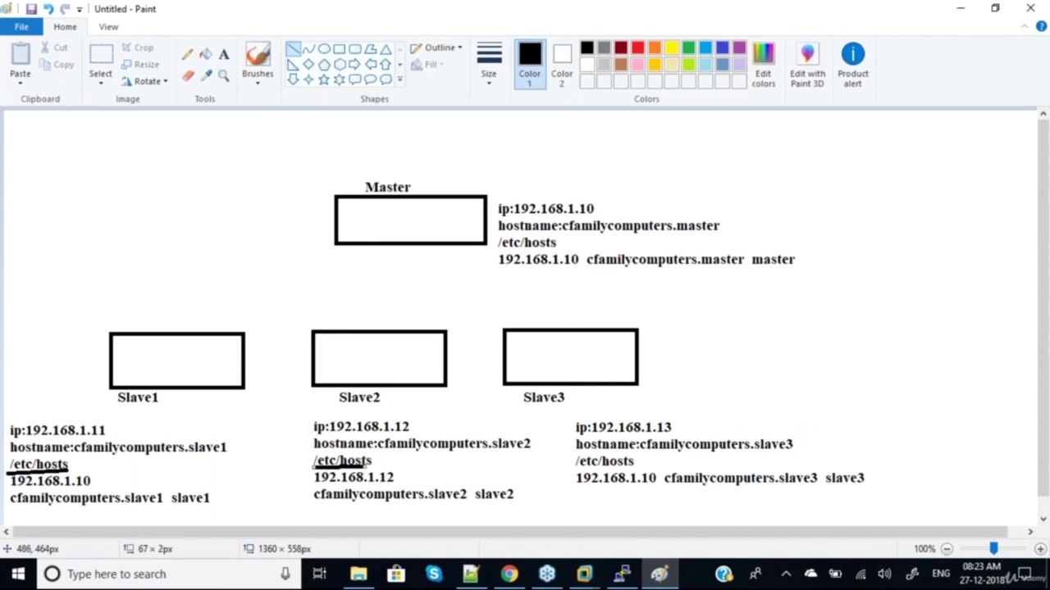
Erase the stray dash beside Slave1's 192.168.1.10 address.
mouse_move(82, 477)
left_mouse_down()
mouse_move(106, 476)
mouse_move(88, 473)
mouse_move(87, 485)
mouse_move(126, 469)
left_mouse_up()
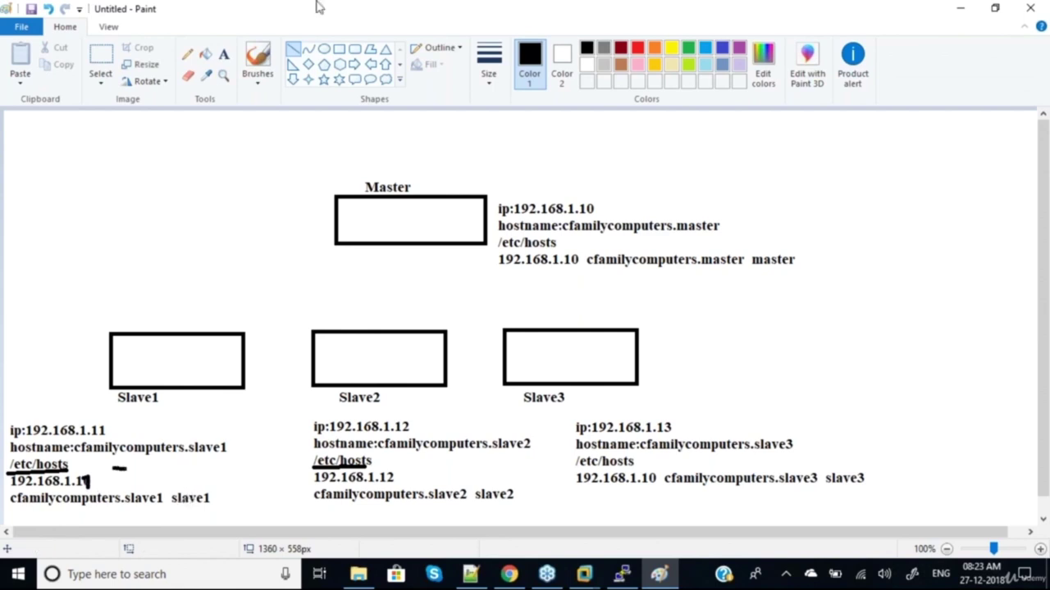
left_click(187, 76)
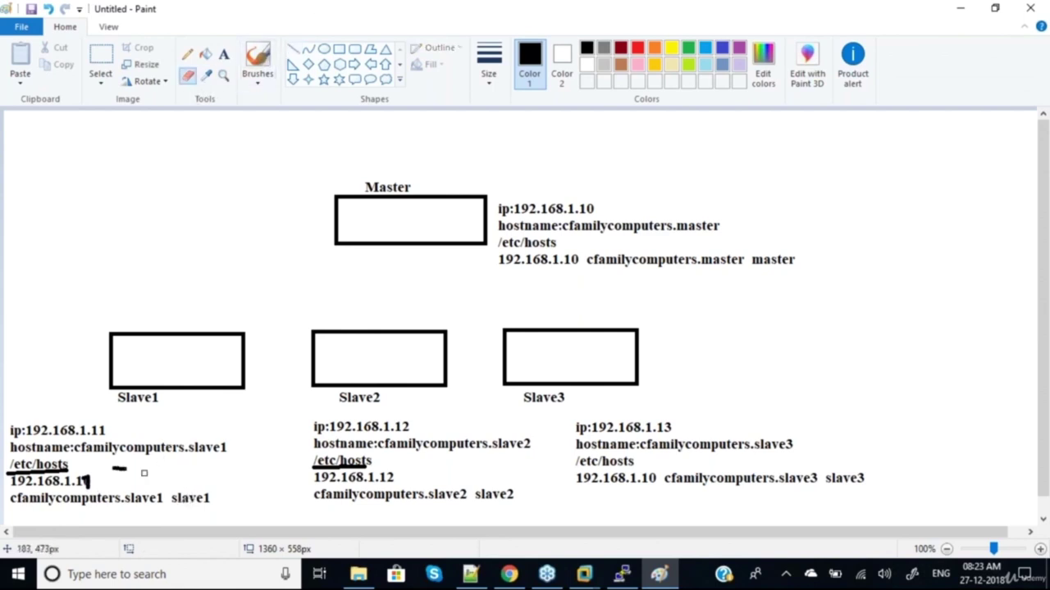
left_click_drag(126, 473, 111, 468)
Draw check marks beside the ip and hostname lines of the Master and Slave1 notes.
left_click(293, 49)
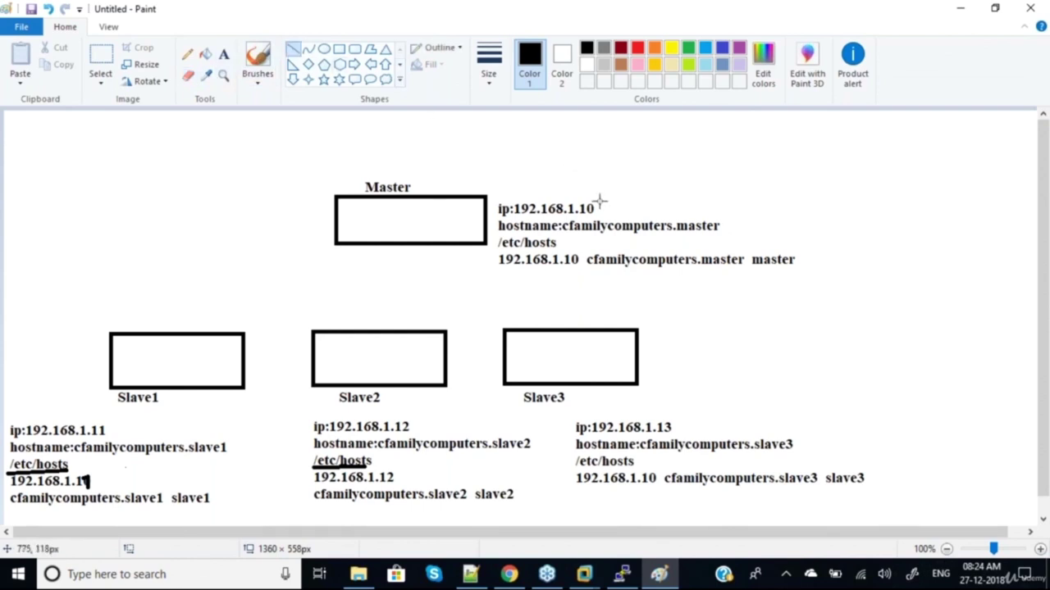
mouse_move(600, 201)
left_mouse_down()
mouse_move(612, 211)
mouse_move(619, 195)
mouse_move(612, 213)
mouse_move(607, 207)
mouse_move(629, 200)
left_mouse_up()
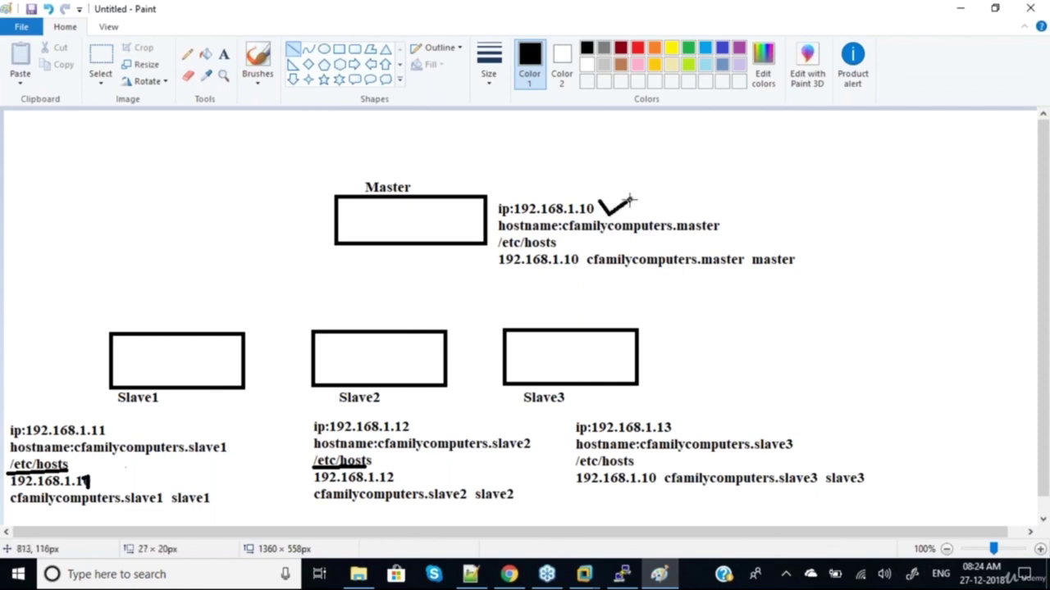
left_click(725, 222)
mouse_move(726, 222)
left_mouse_down()
mouse_move(731, 234)
mouse_move(758, 203)
left_mouse_up()
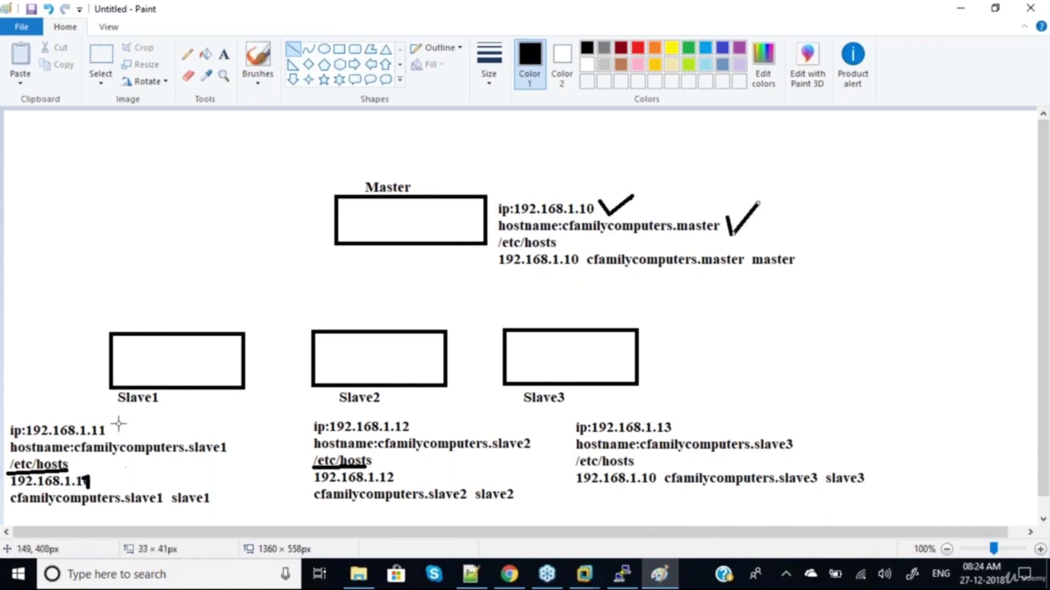
mouse_move(119, 423)
left_mouse_down()
mouse_move(129, 438)
mouse_move(153, 428)
mouse_move(129, 436)
mouse_move(143, 420)
left_mouse_up()
left_click(161, 430)
mouse_move(233, 439)
left_mouse_down()
mouse_move(247, 454)
mouse_move(259, 434)
left_mouse_up()
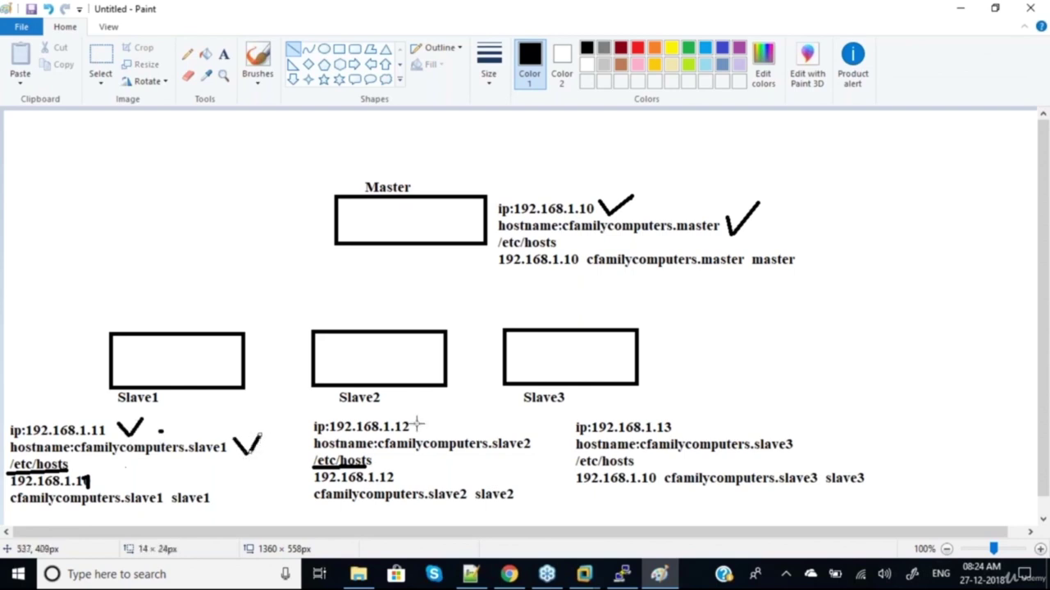
Draw check marks beside the ip and hostname lines of the Slave2 and Slave3 notes.
mouse_move(426, 422)
left_mouse_down()
mouse_move(434, 432)
mouse_move(445, 411)
left_mouse_up()
left_click(458, 427)
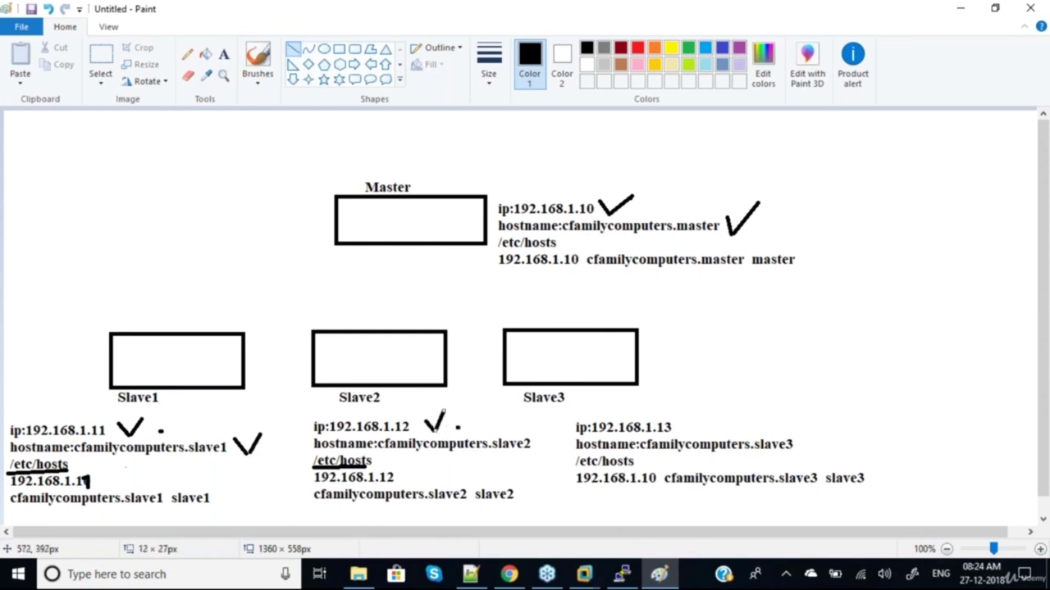
left_click_drag(544, 449, 549, 420)
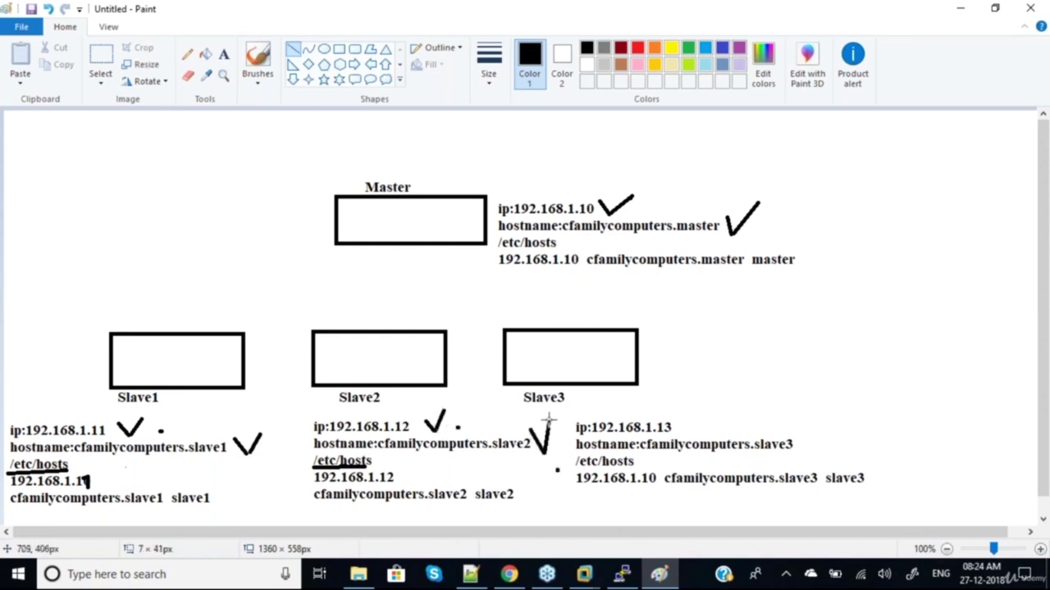
left_click_drag(678, 410, 685, 428)
left_click_drag(686, 425, 706, 397)
mouse_move(796, 432)
left_mouse_down()
mouse_move(810, 447)
mouse_move(836, 407)
left_mouse_up()
left_click(835, 443)
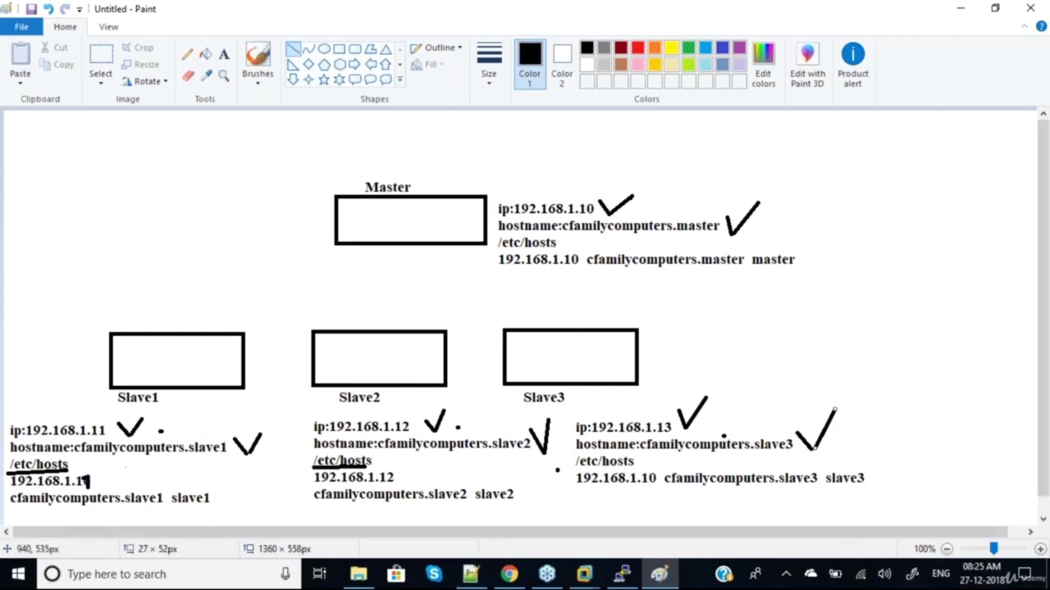
left_click(582, 576)
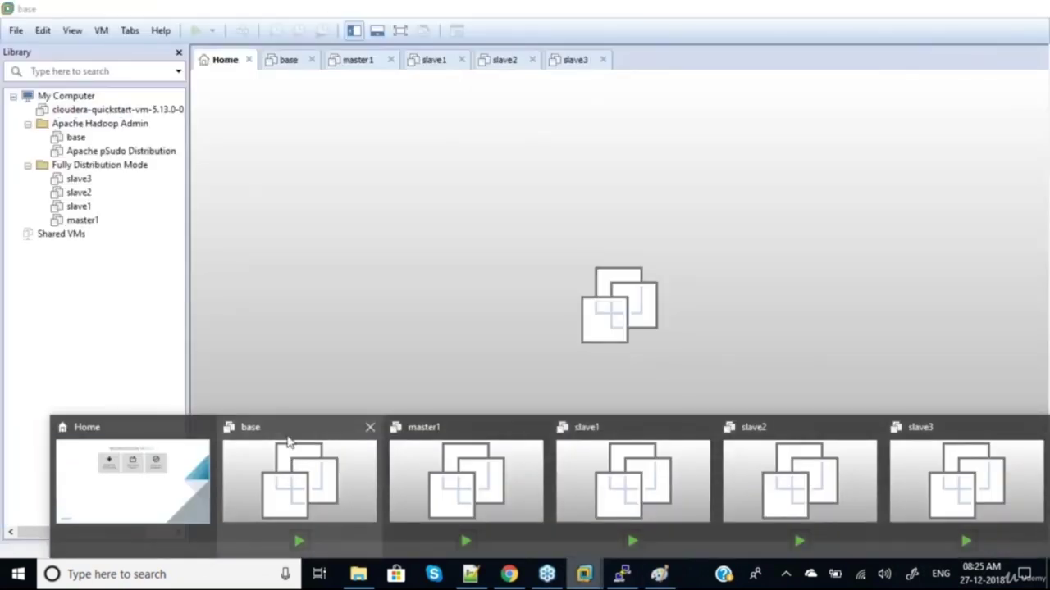
In VMware, close the base tab and start the master1 VM up to the CentOS boot menu.
left_click(289, 442)
left_click(312, 59)
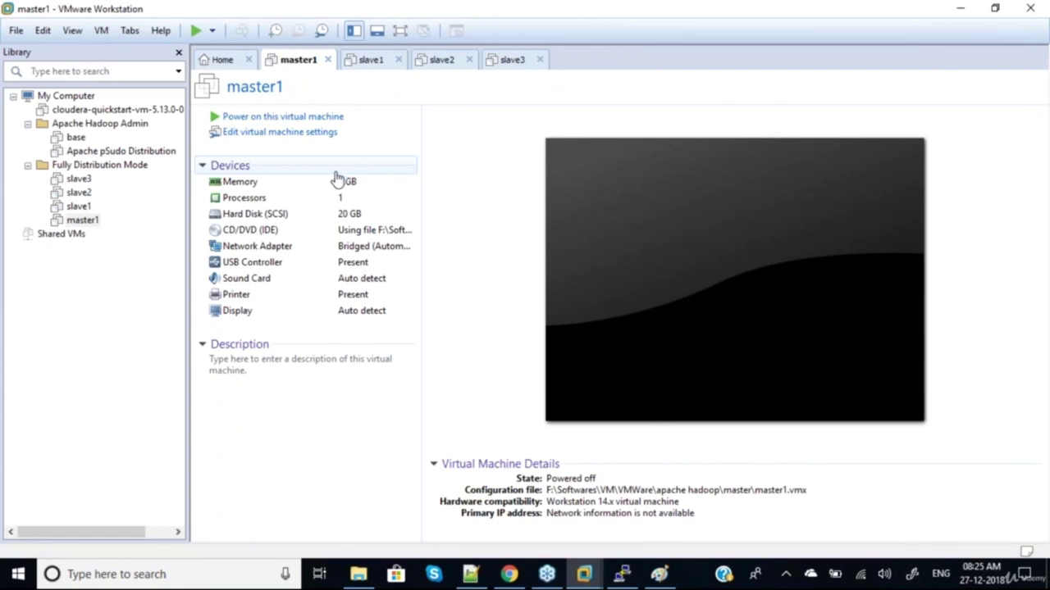
left_click(302, 119)
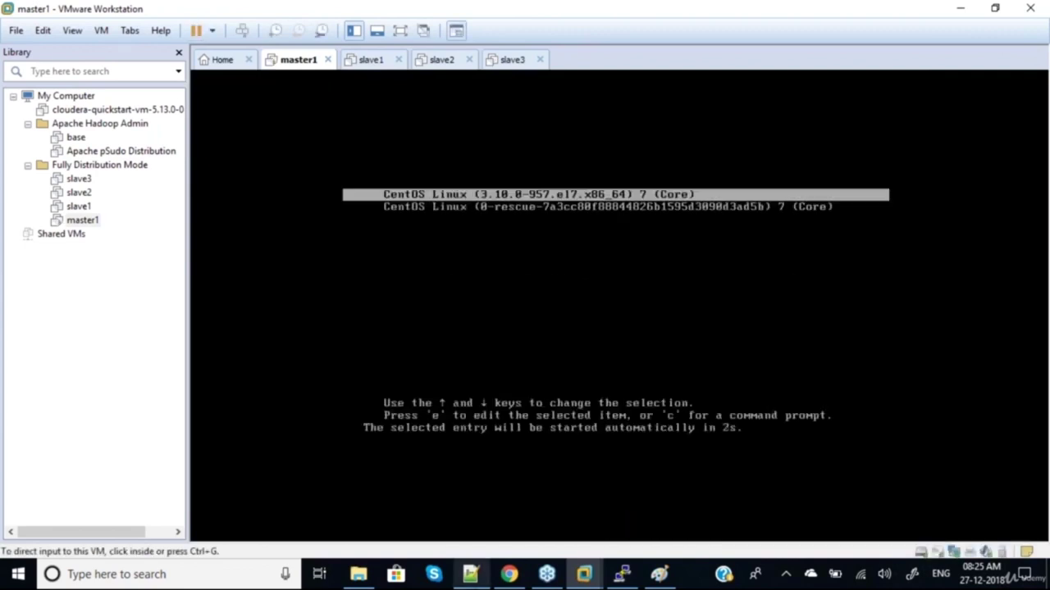
left_click(469, 577)
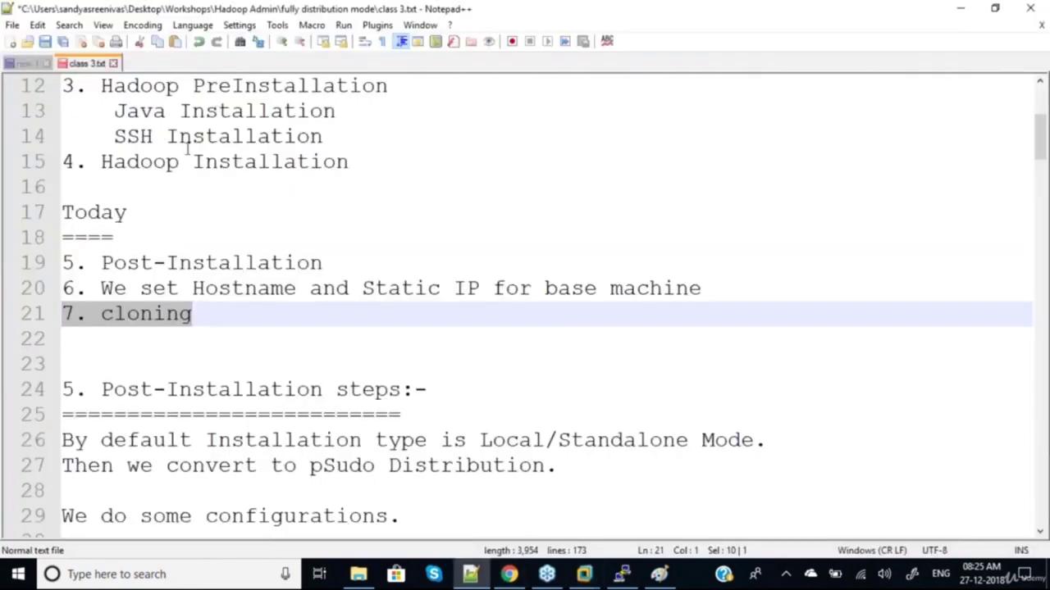
Save and close class 3.txt, then delete the stray word 'In' on line 5.
key("ctrl+s")
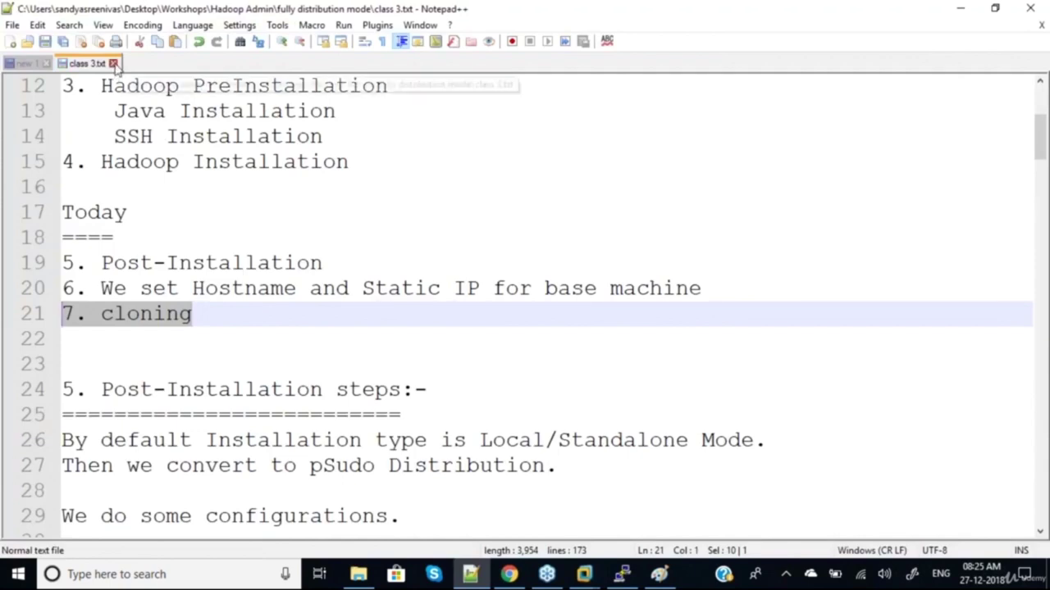
left_click(114, 64)
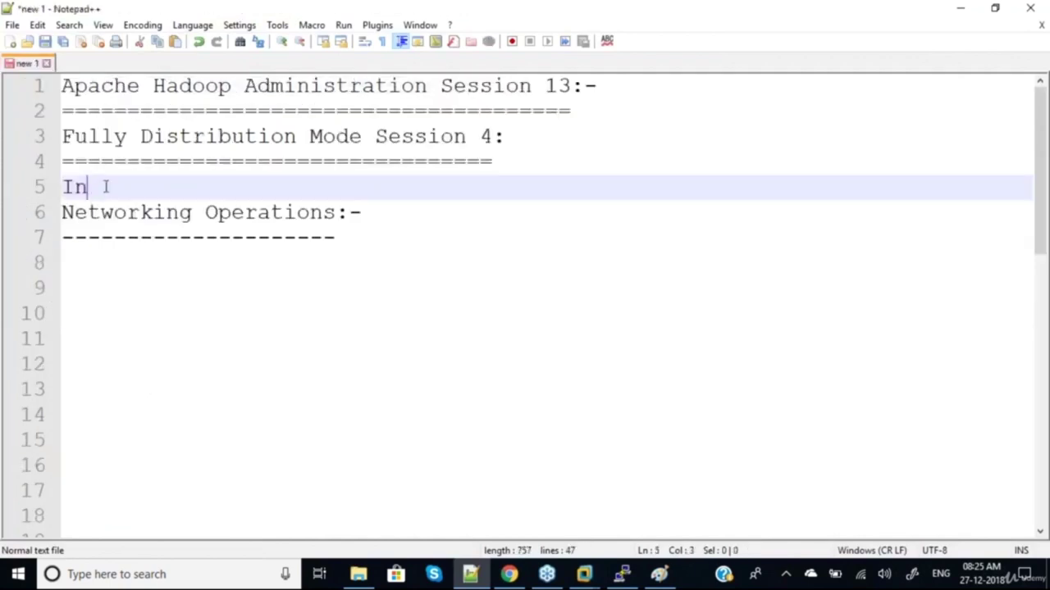
double_click(61, 187)
key("BackSpace")
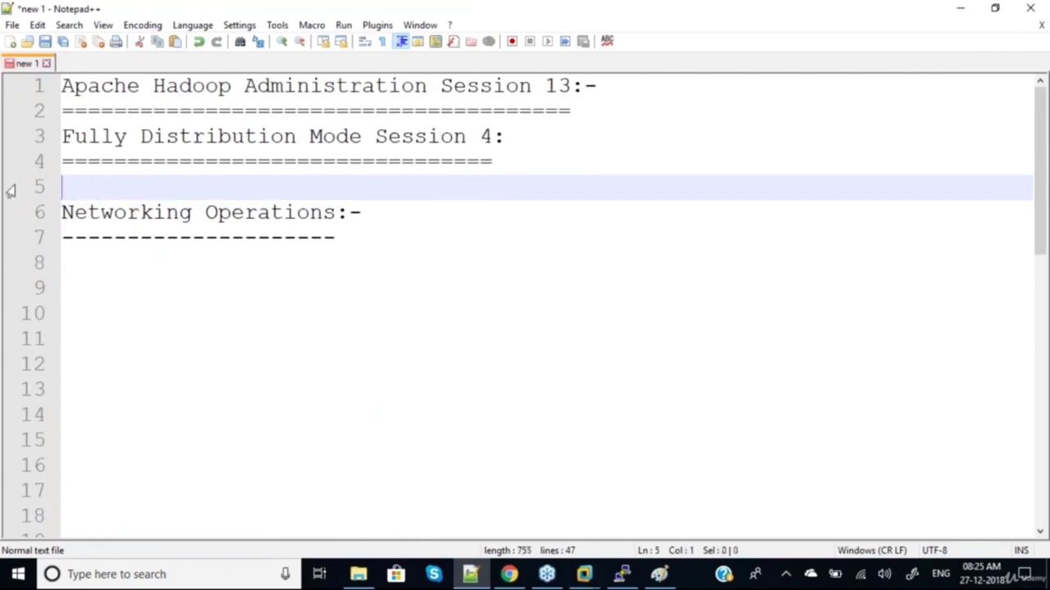
Add 'master:-' followed by list items 'a) hostname' and 'b) static ip'.
left_click(128, 267)
type("master")
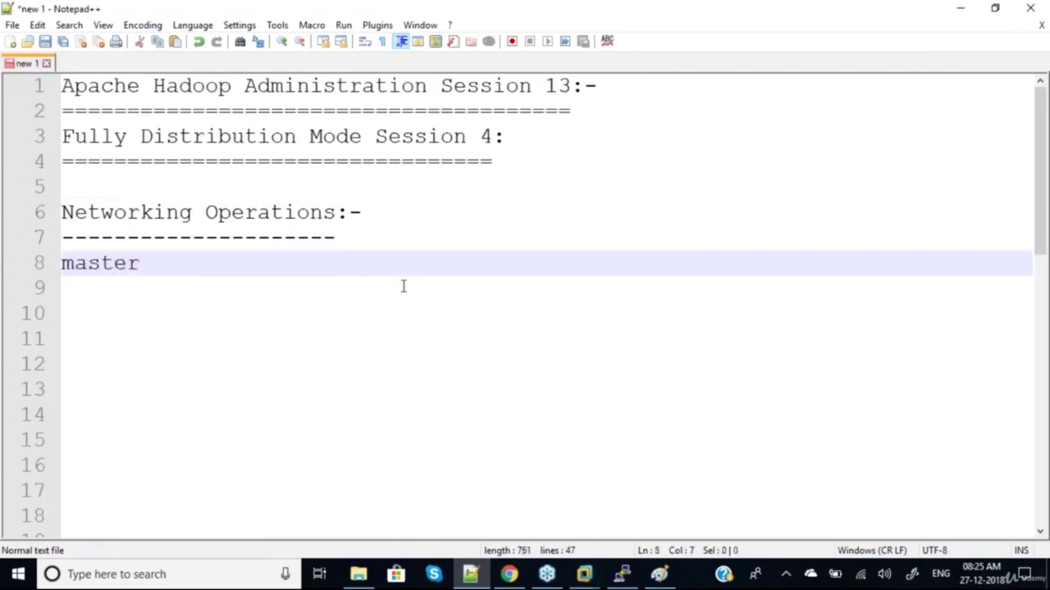
type(":-")
key("Return")
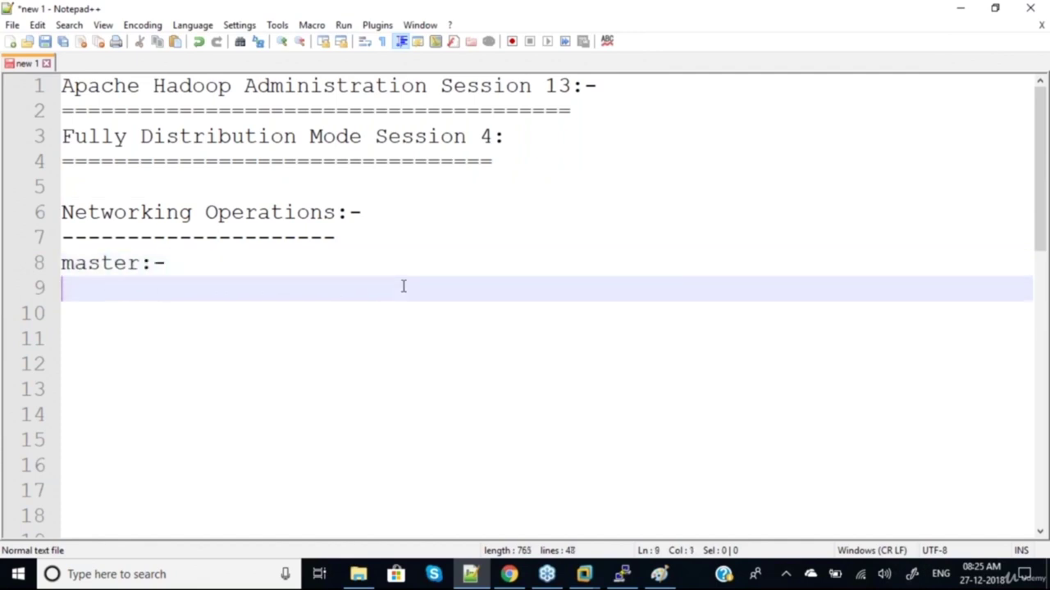
type("a)h")
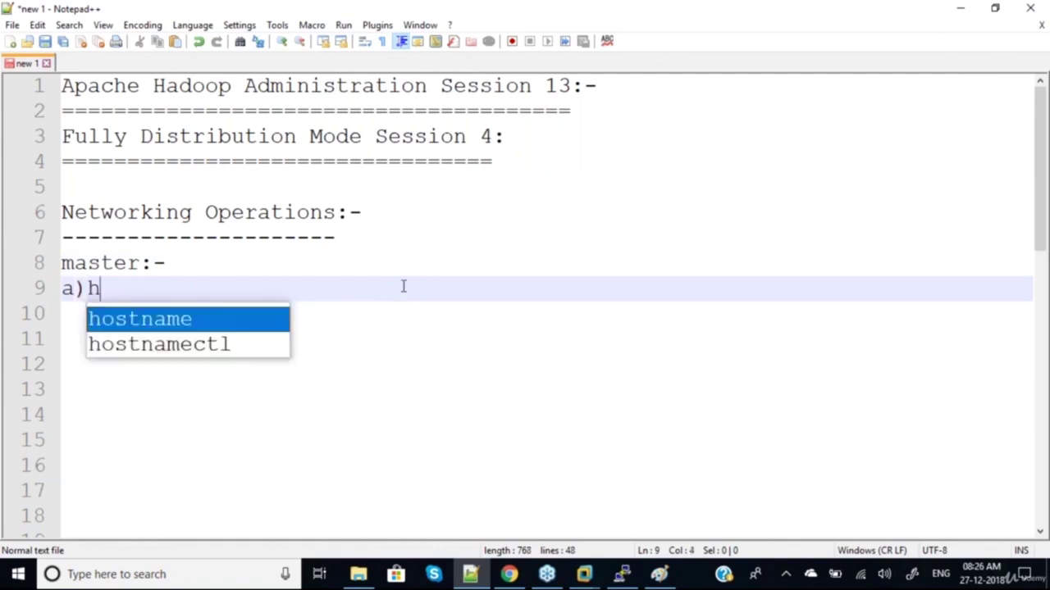
type("ostname")
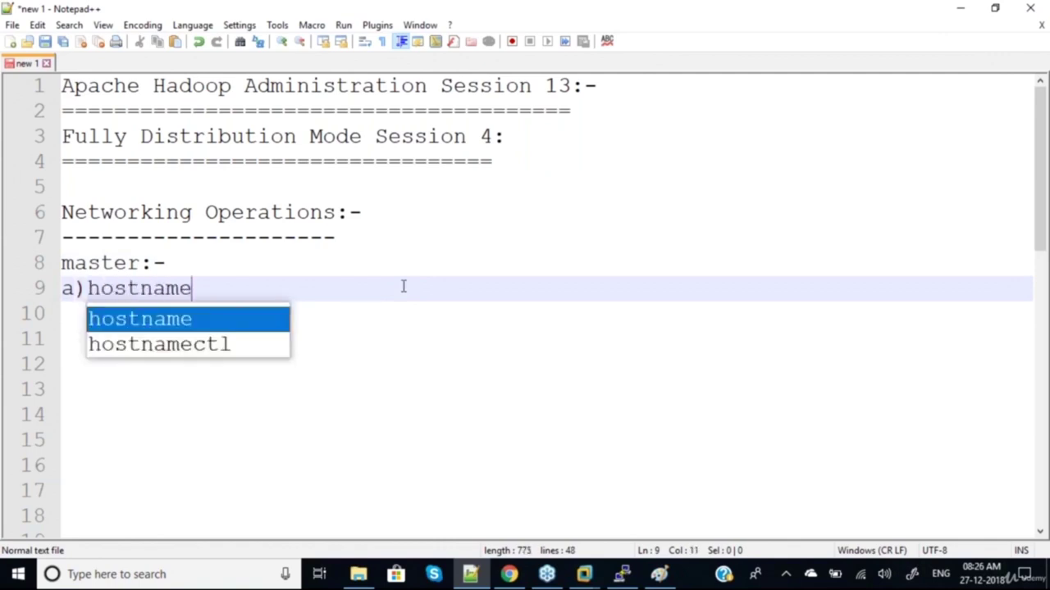
key("Return")
type("b)")
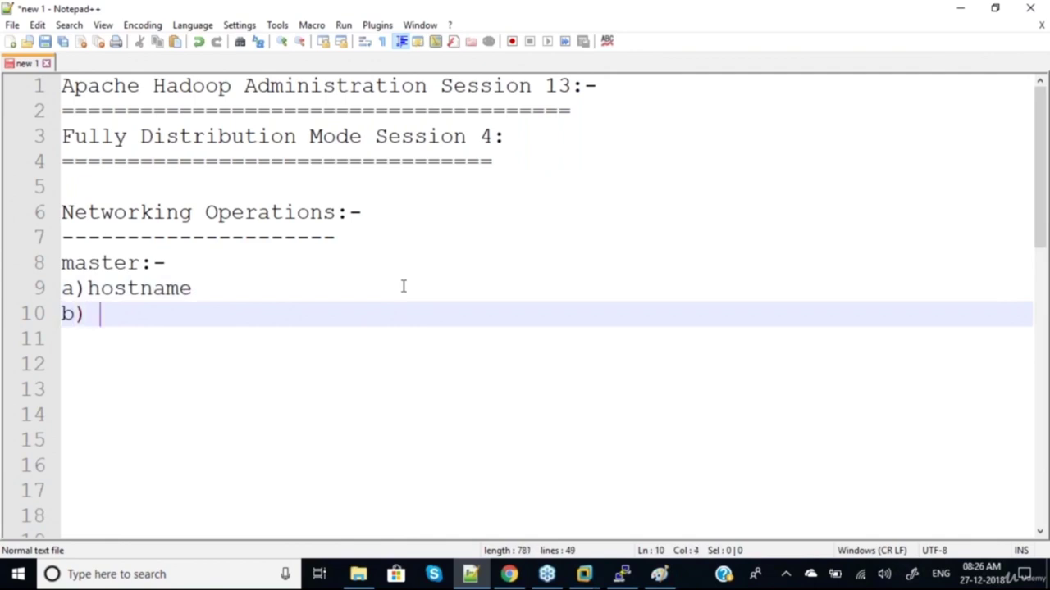
key("Up")
key("Left")
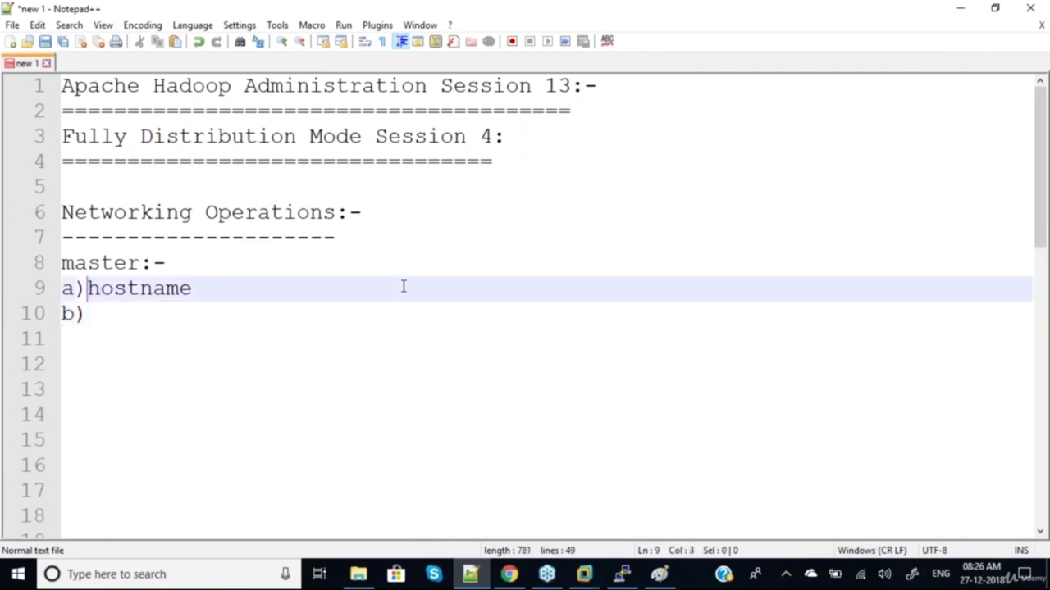
key("Down")
type("s")
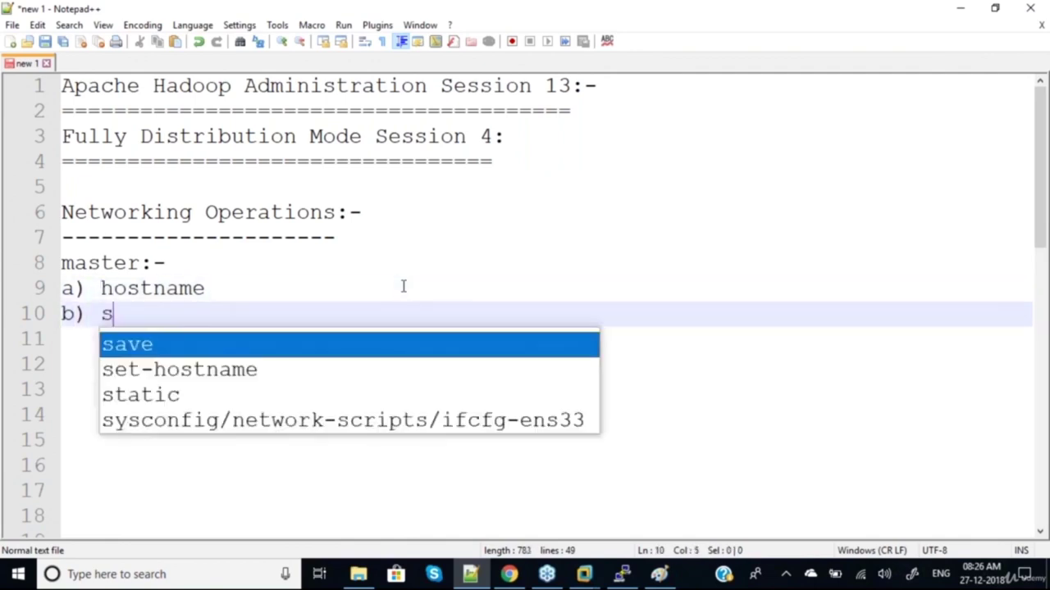
type("tatic ip")
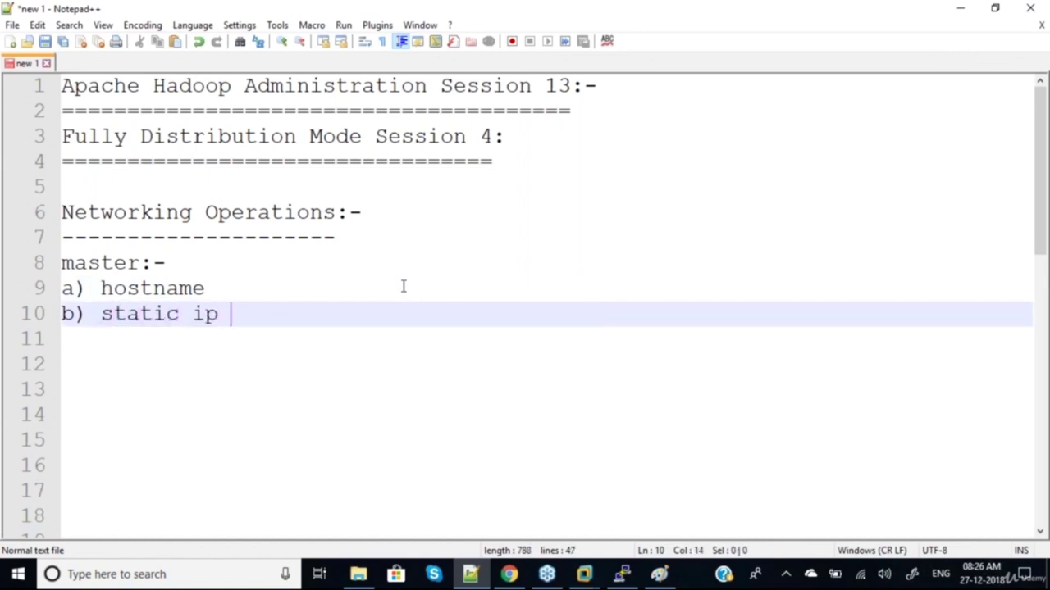
Remove the stray blank lines and change 'base' to 'master' in the hostname command.
key("Delete")
key("Delete")
key("Delete")
key("Delete")
key("Delete")
key("Delete")
key("Delete")
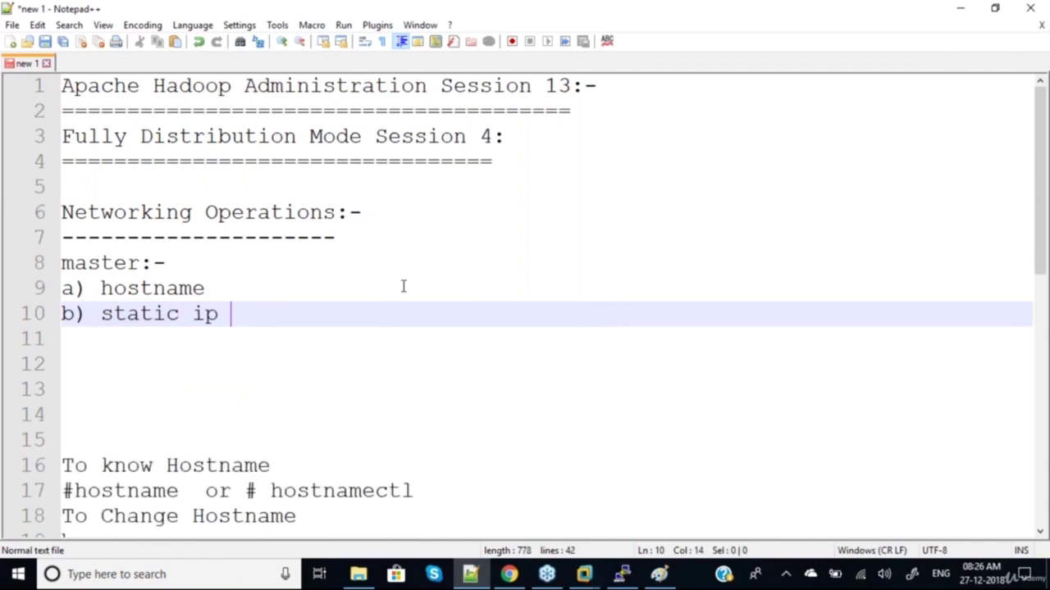
key("Delete")
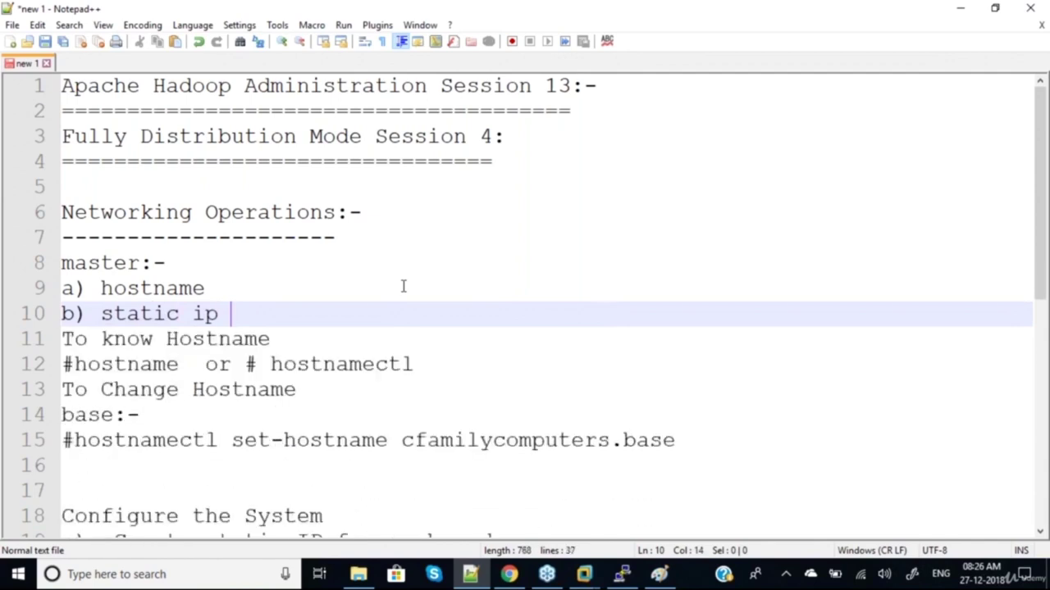
key("Return")
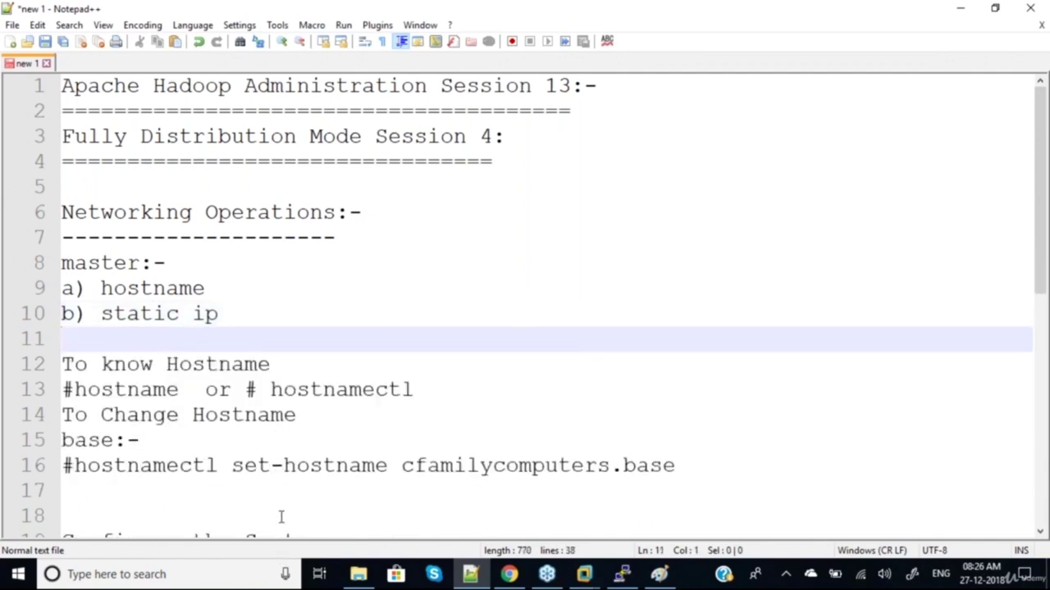
double_click(649, 465)
type("master")
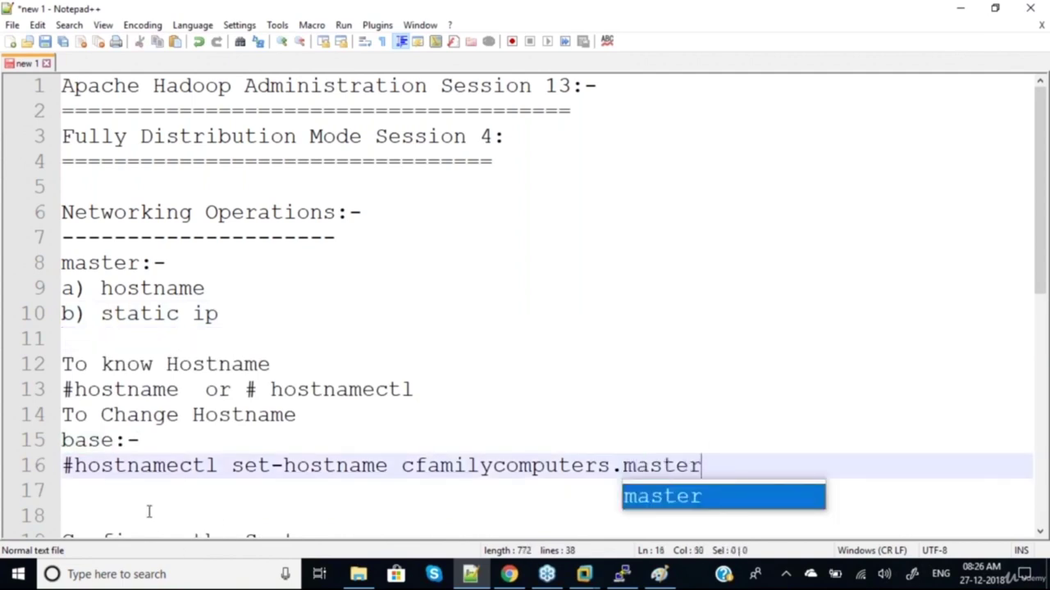
left_click(293, 505)
key("Delete")
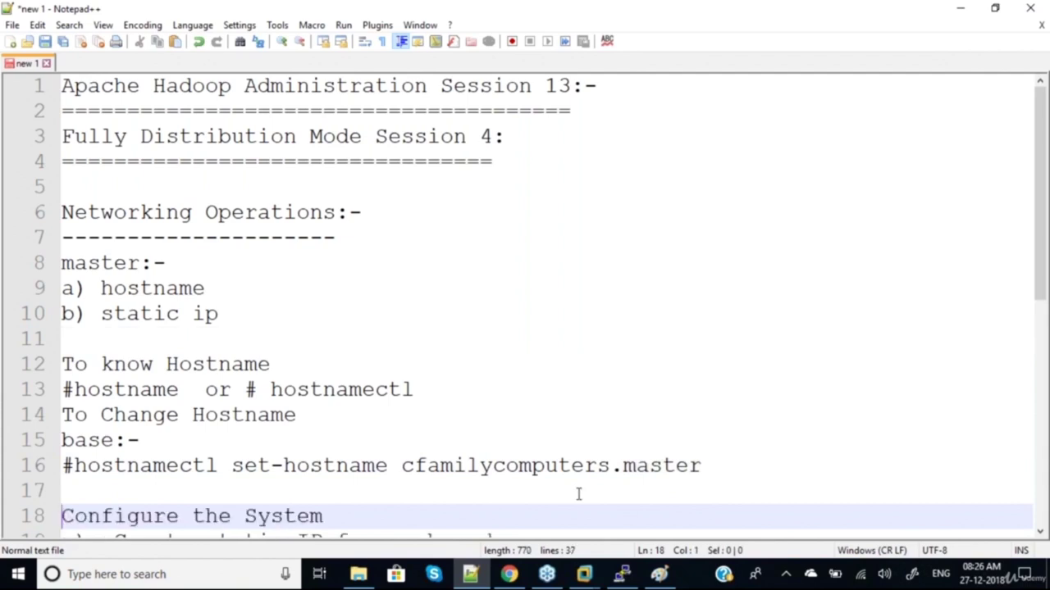
Change the UUID's final digit from 5 to 6.
scroll(578, 494, "down", 1)
scroll(578, 492, "down", 1)
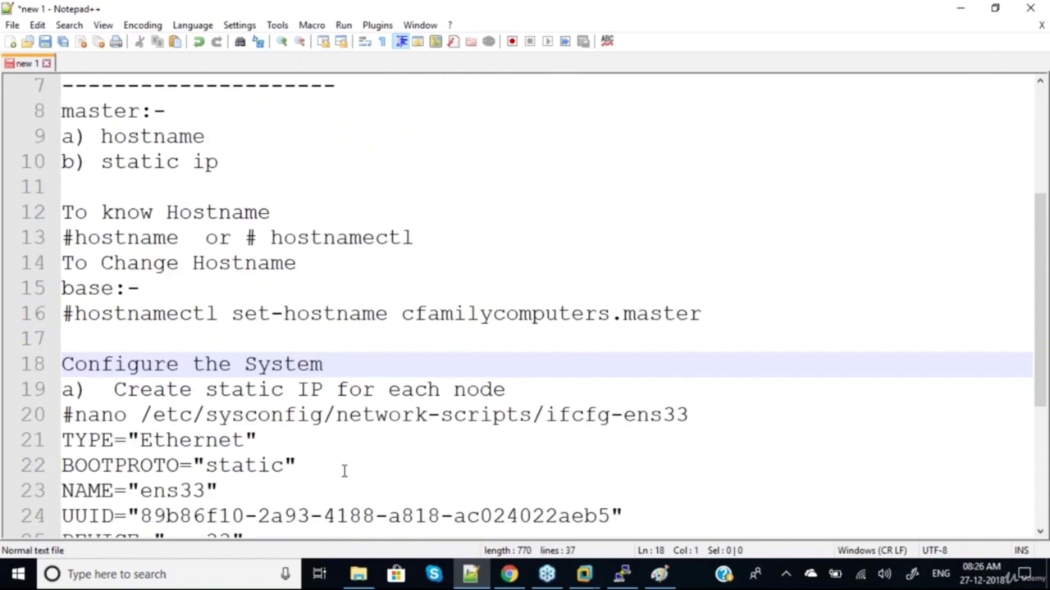
scroll(344, 470, "down", 1)
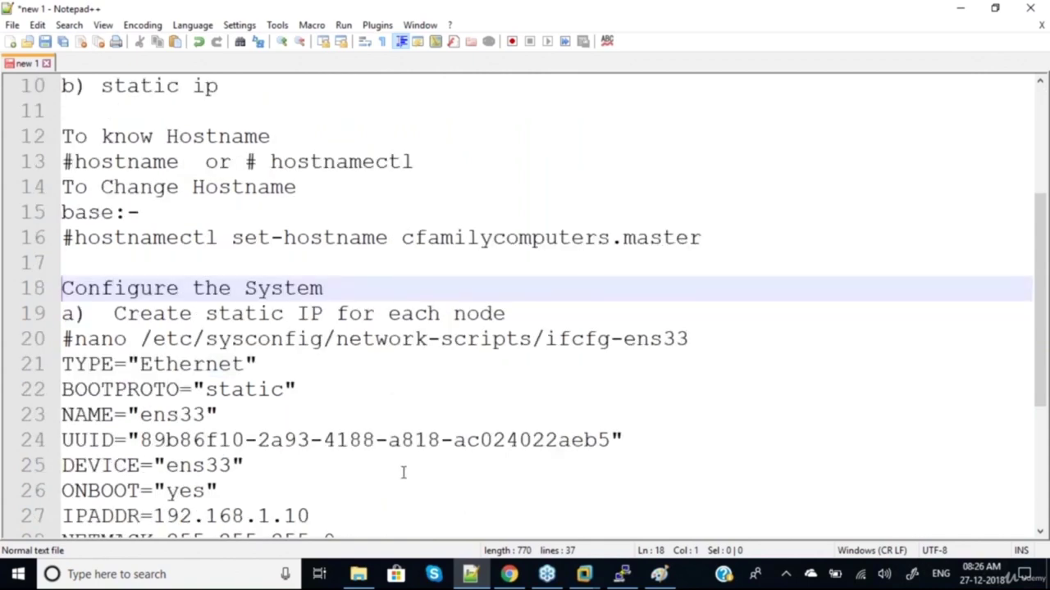
scroll(403, 473, "down", 1)
left_click(611, 363)
key("BackSpace")
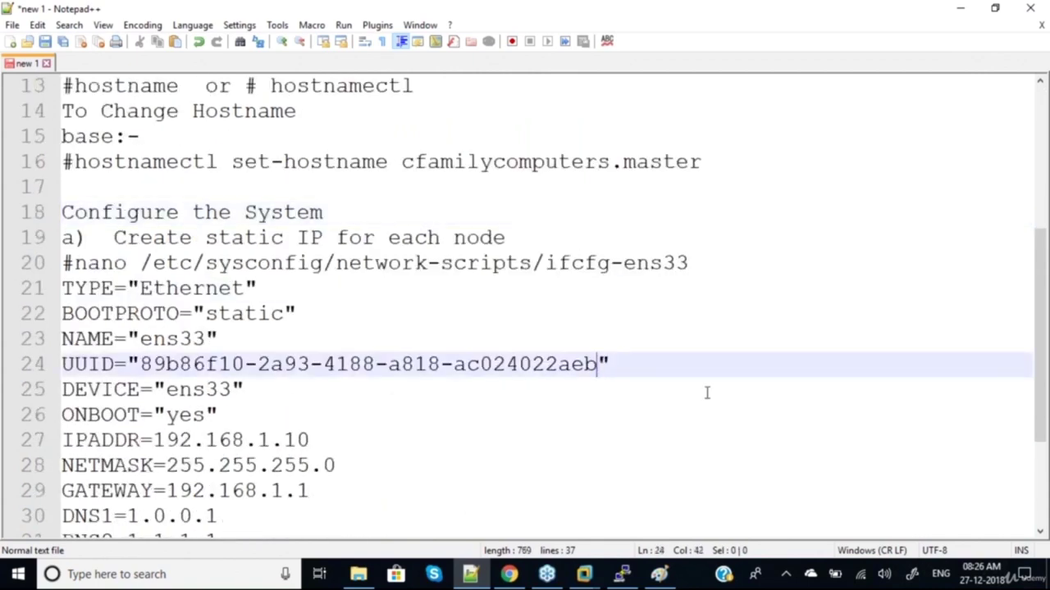
type("6")
Compare the IPADDR line with the Paint network diagram, then return to the notes.
left_click(318, 440)
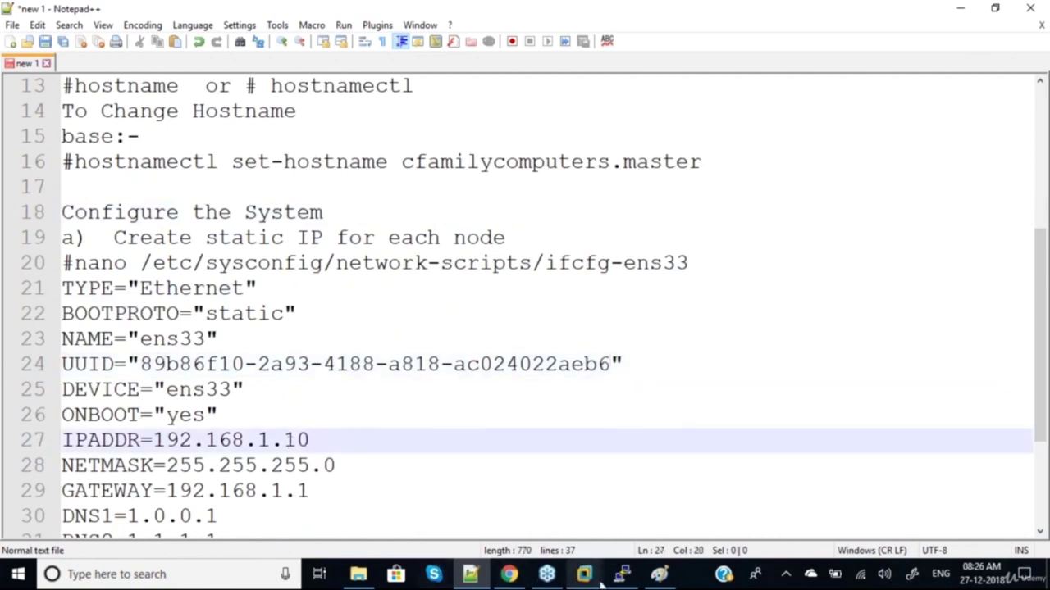
left_click(659, 578)
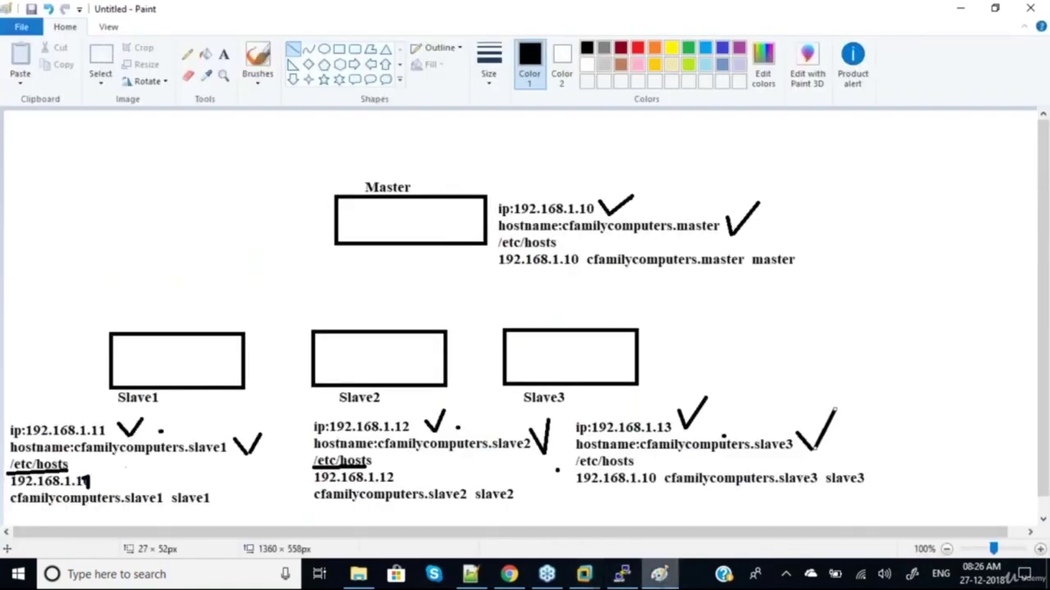
mouse_move(661, 578)
left_click(661, 579)
scroll(244, 454, "down", 1)
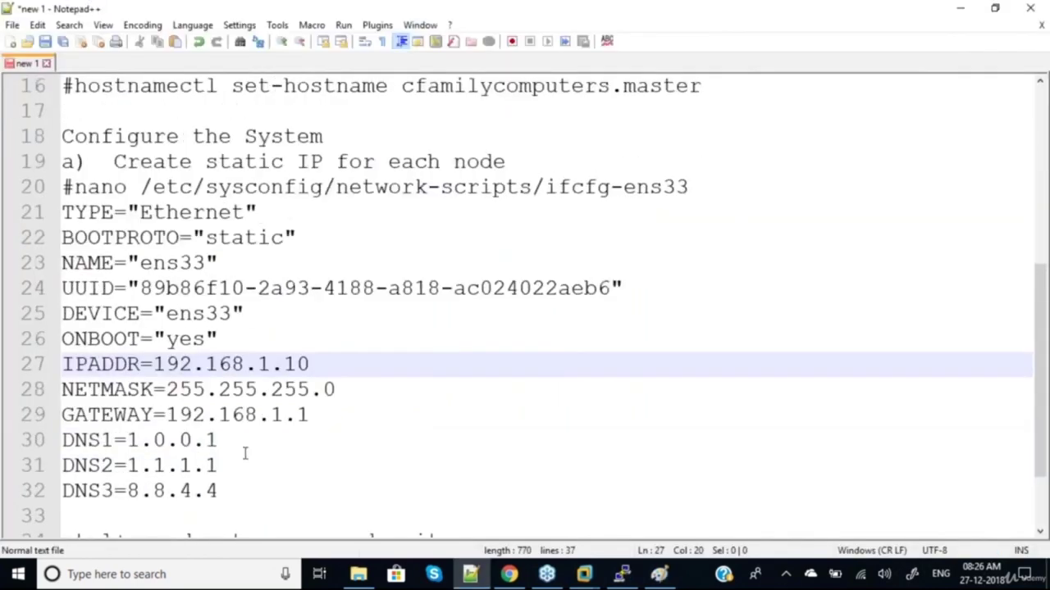
scroll(245, 453, "down", 1)
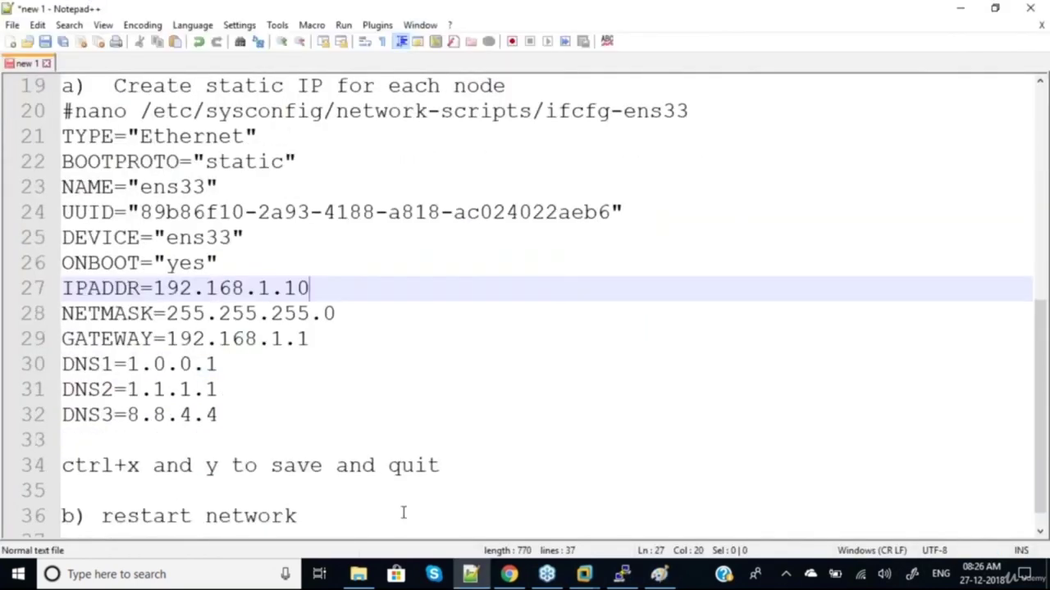
scroll(403, 512, "up", 1)
scroll(402, 513, "up", 1)
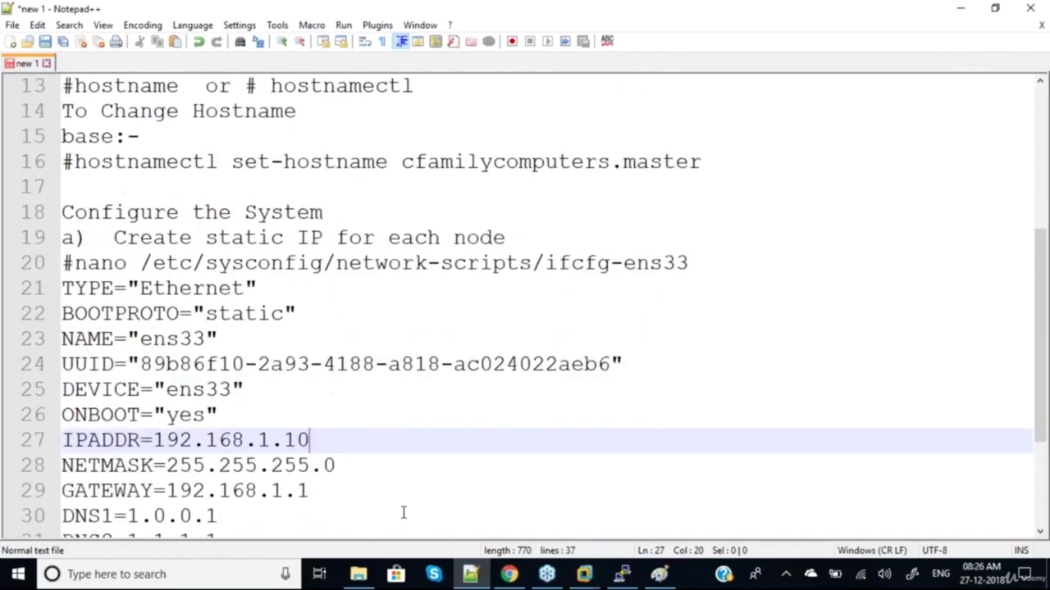
scroll(402, 512, "up", 2)
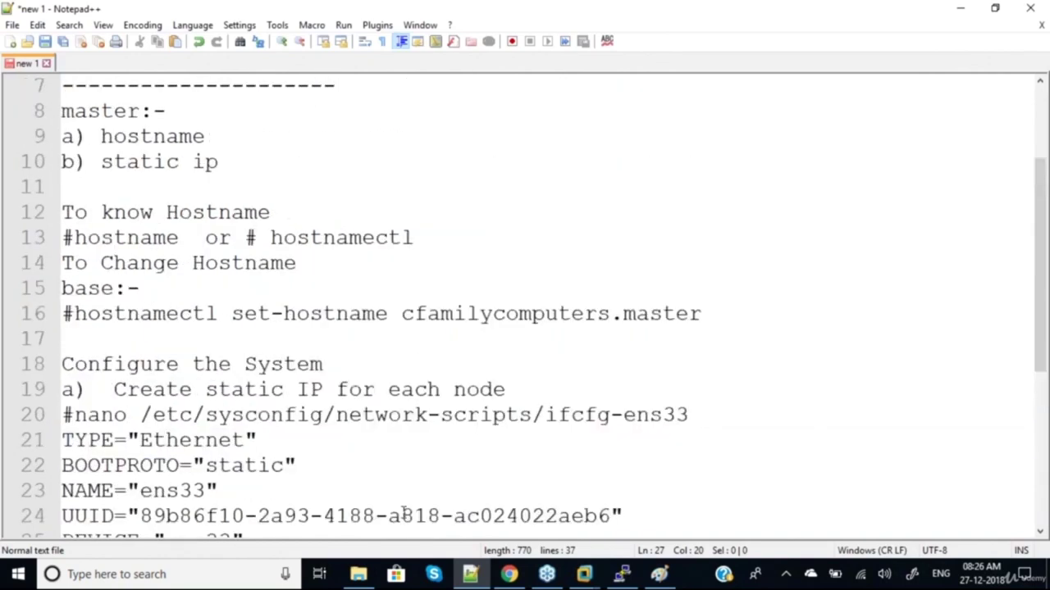
Add the line 'c) restart network and verify ip and hostname' followed by a blank line.
left_click(92, 180)
type("c) ")
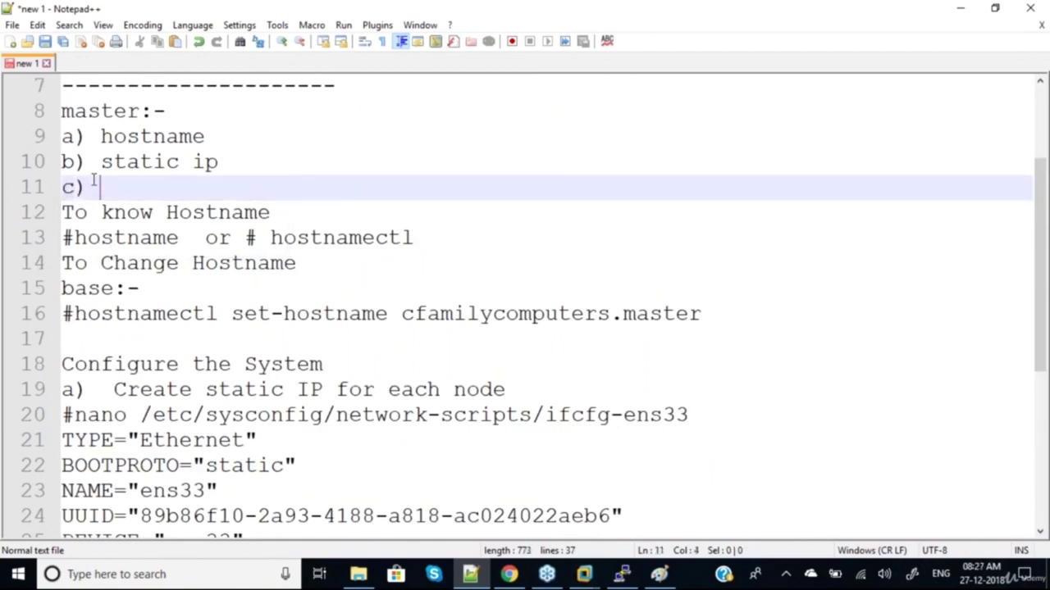
type("restart")
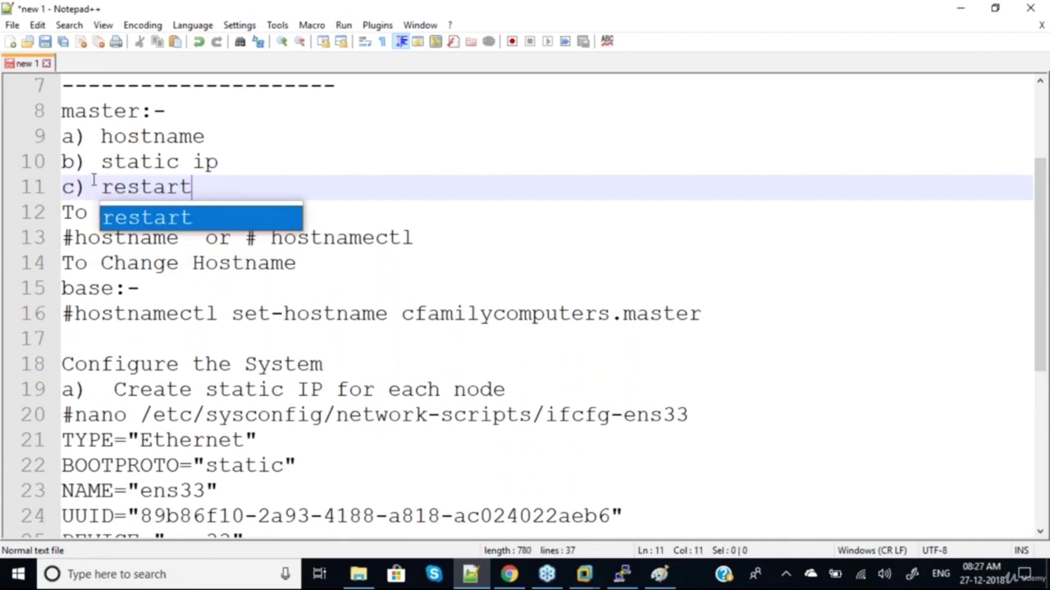
type(" network and verify i")
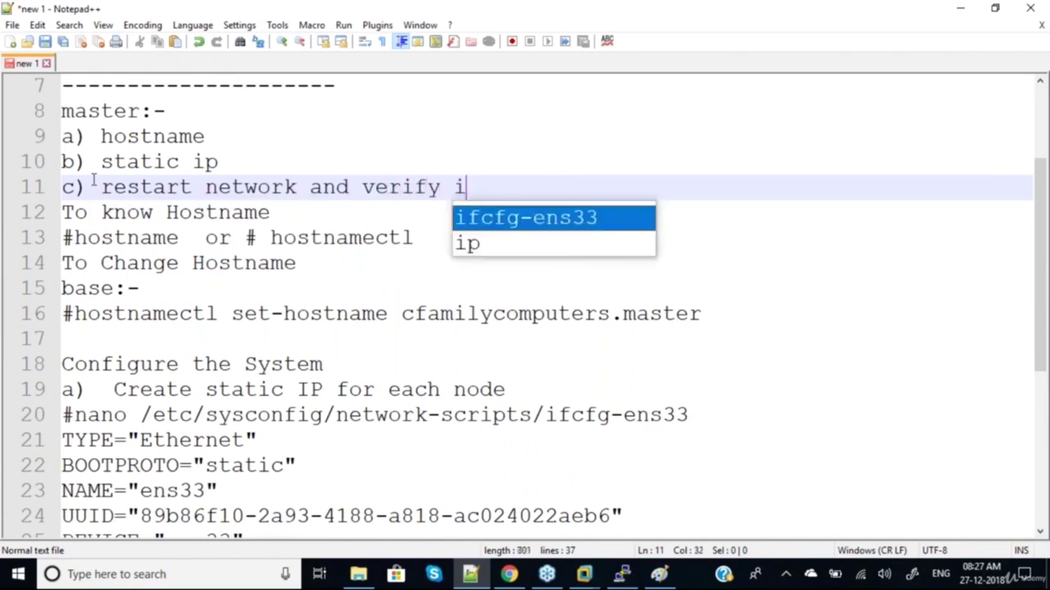
type("p and ")
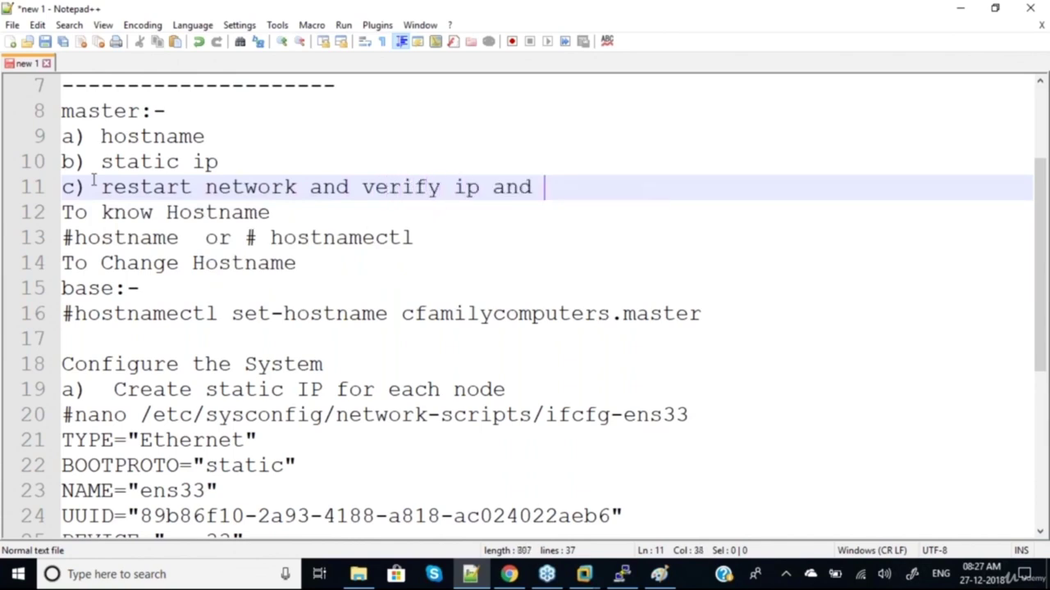
type("hostname")
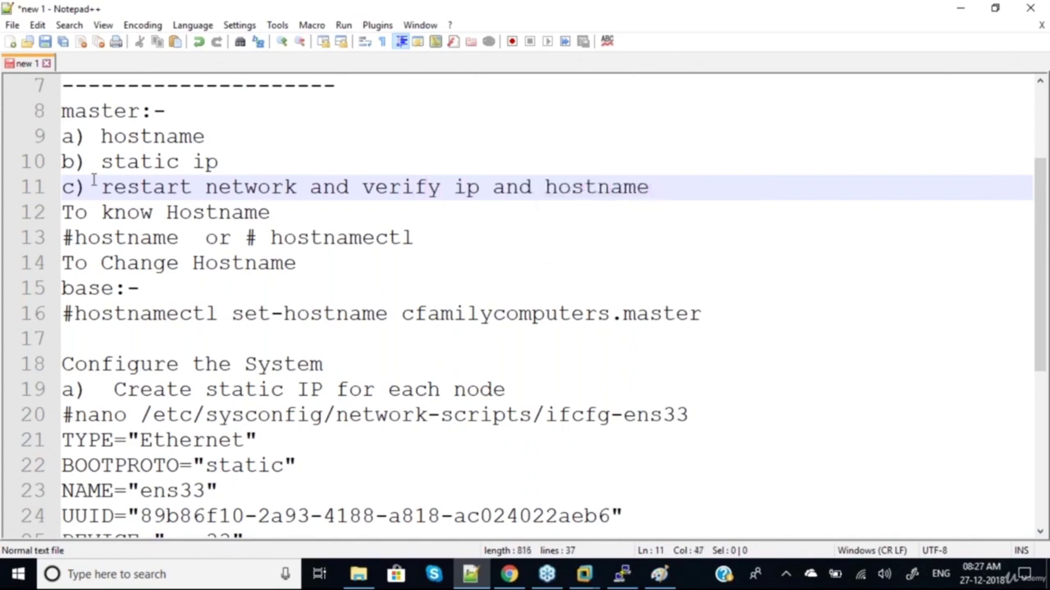
key("Return")
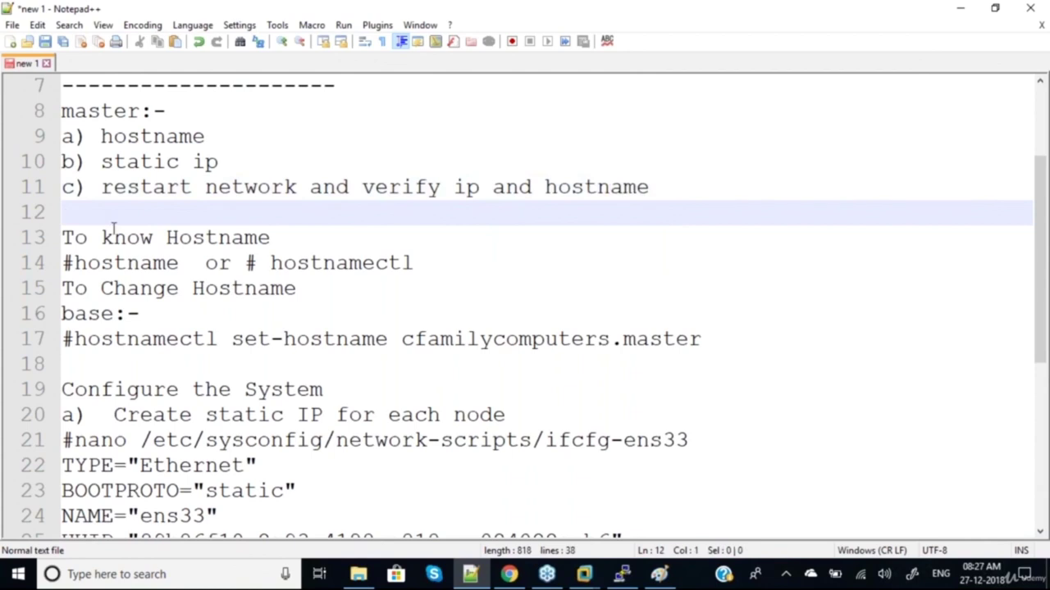
Remove the old b label from the later restart network step.
scroll(113, 229, "down", 1)
scroll(113, 229, "down", 4)
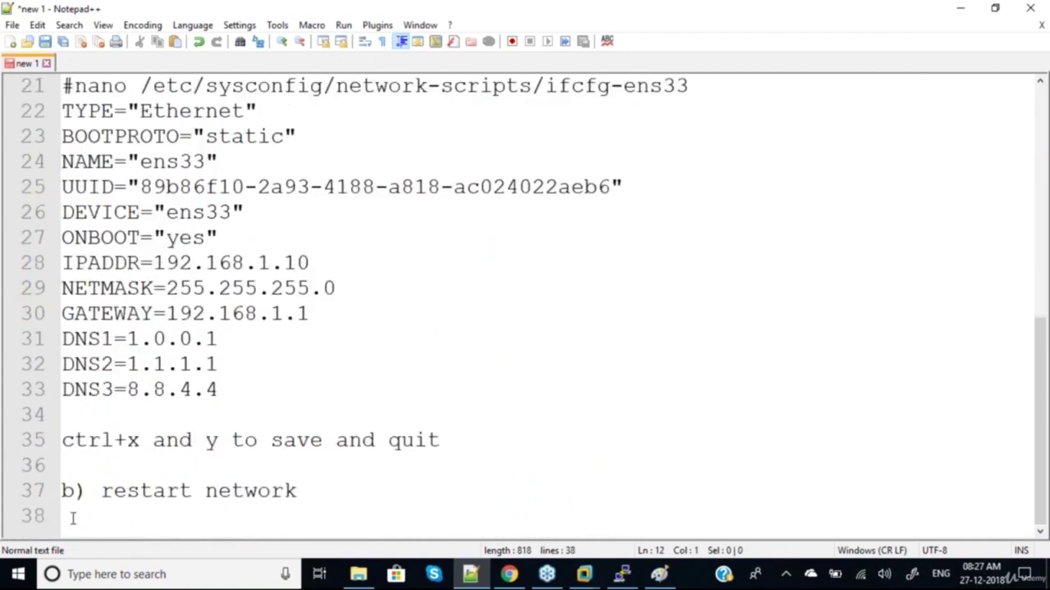
left_click(76, 491)
key("BackSpace")
Relabel the restart network step as c) and the static IP step as b).
type("c")
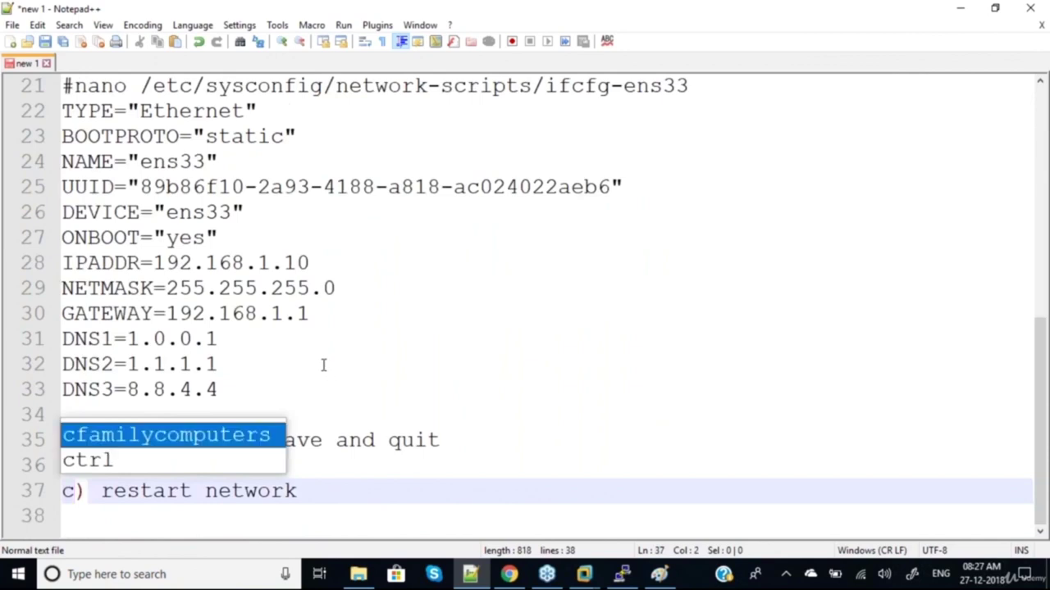
left_click(324, 365)
scroll(323, 365, "up", 1)
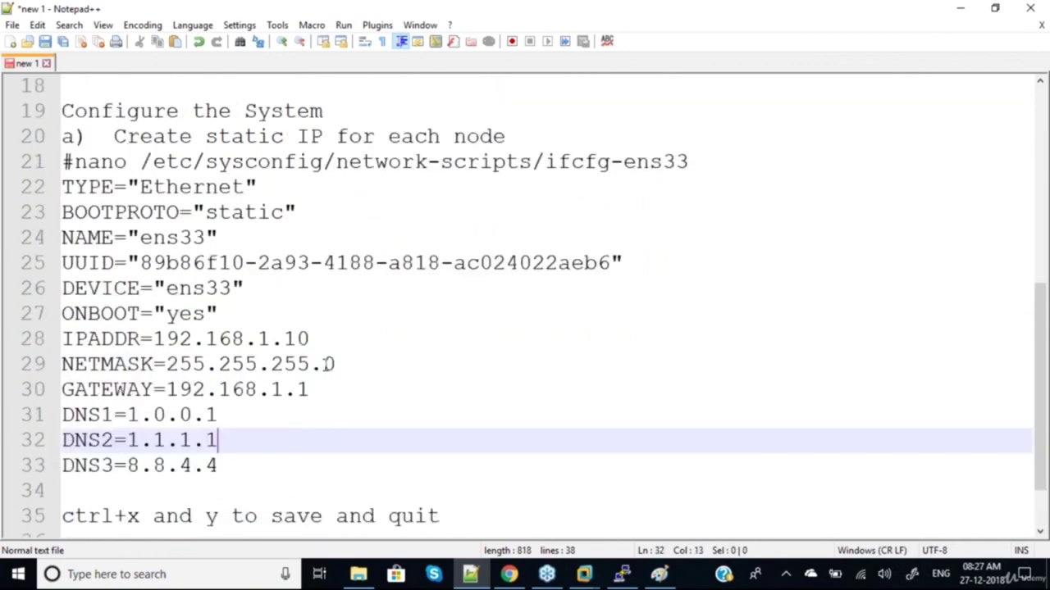
scroll(325, 365, "up", 4)
scroll(326, 365, "down", 1)
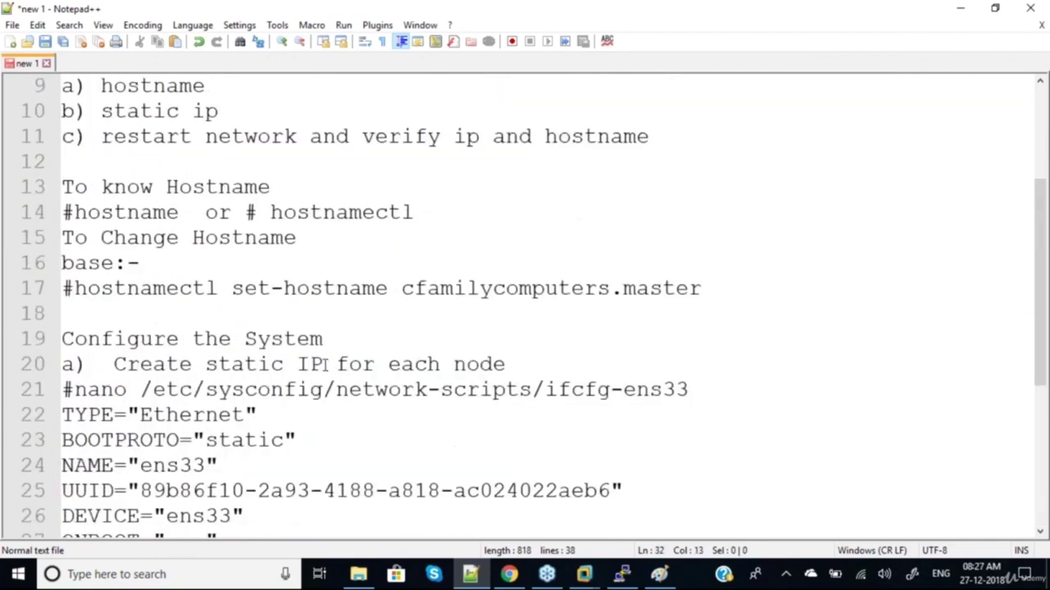
scroll(325, 365, "down", 1)
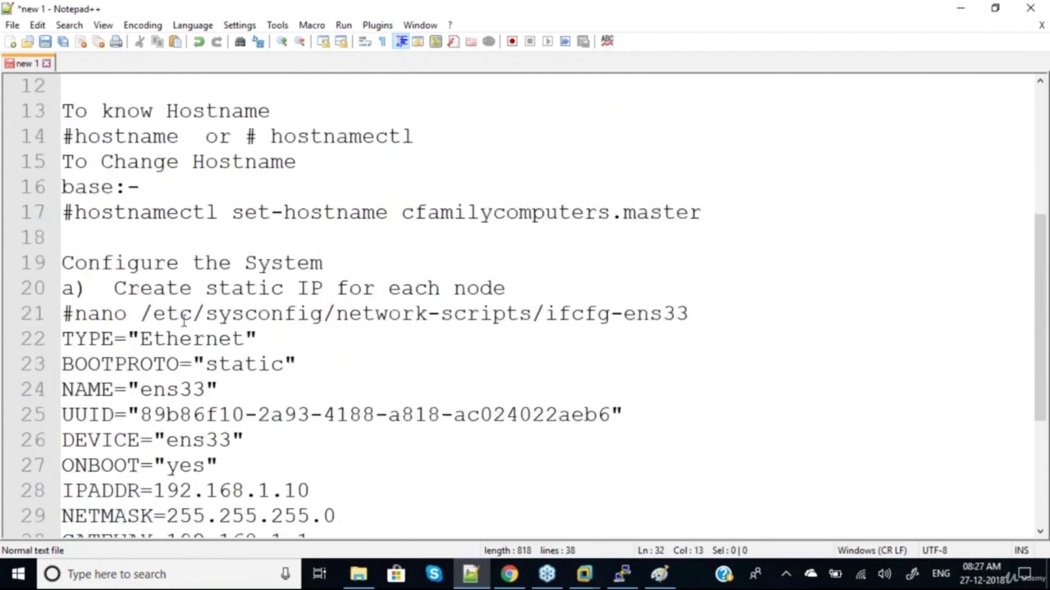
left_click(73, 288)
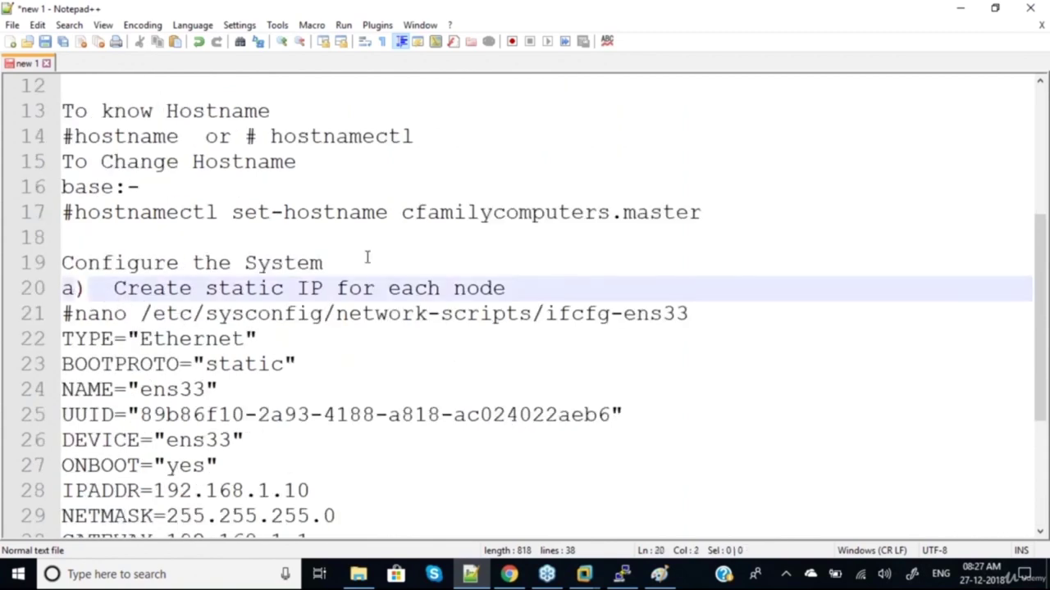
key("BackSpace")
type("b")
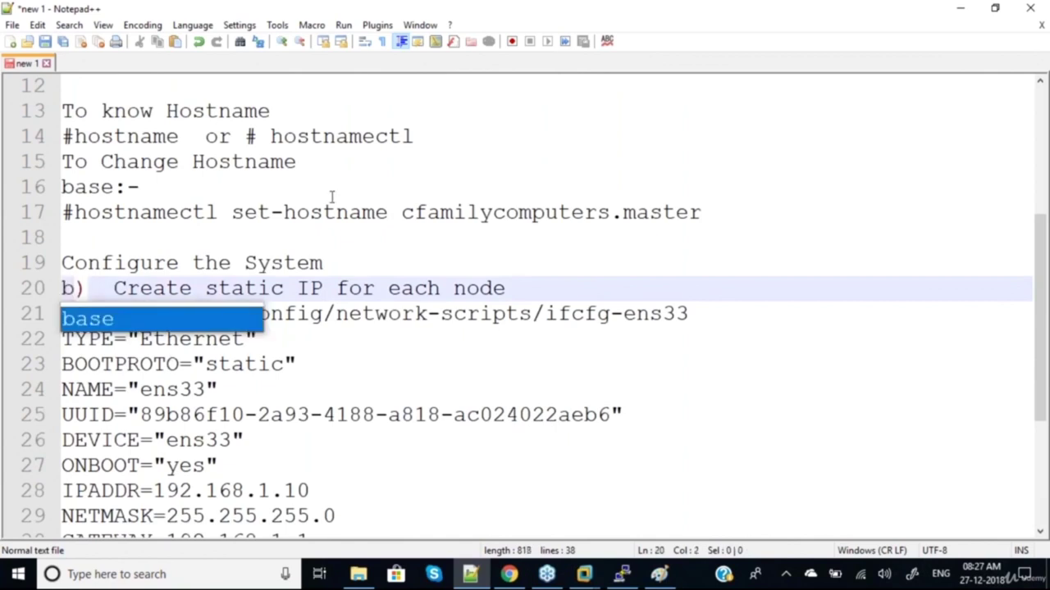
Delete the 'base:-' line and label the heading 'a) To Change Hostname'.
left_click(103, 187)
double_click(103, 187)
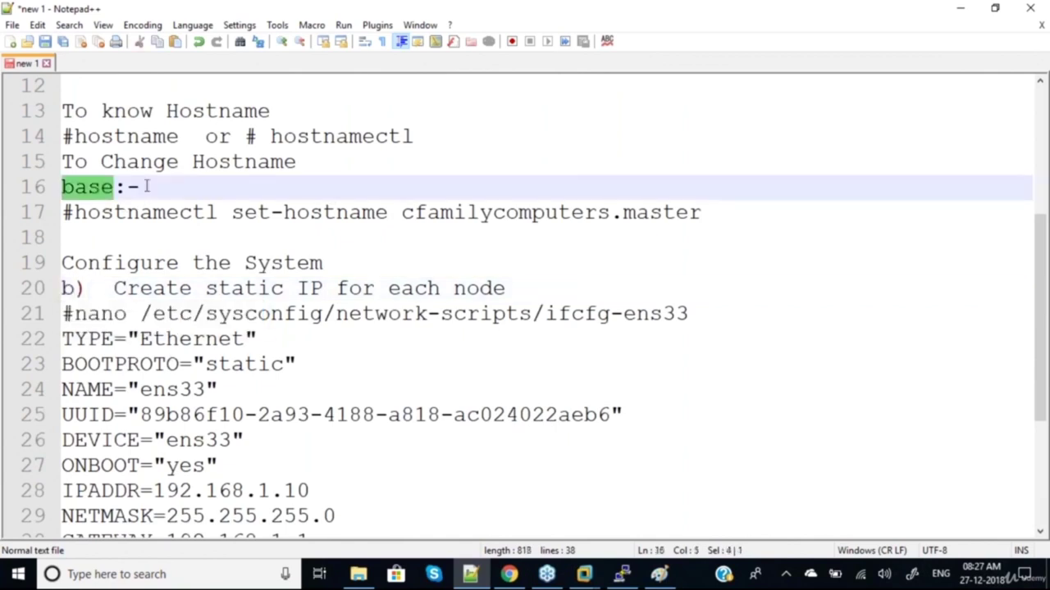
left_click_drag(146, 187, 48, 187)
key("Delete")
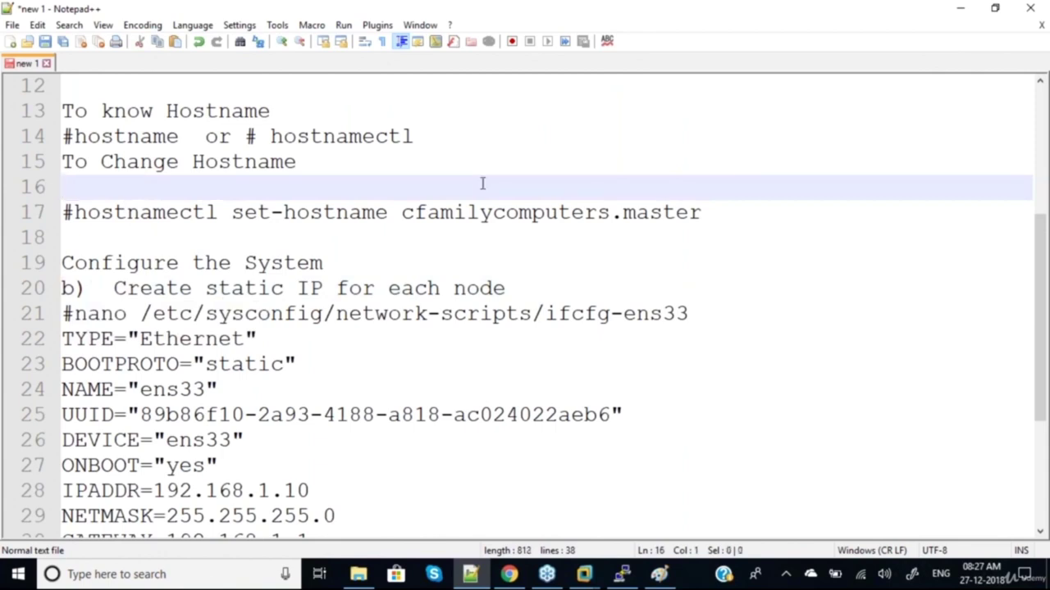
type("a) h")
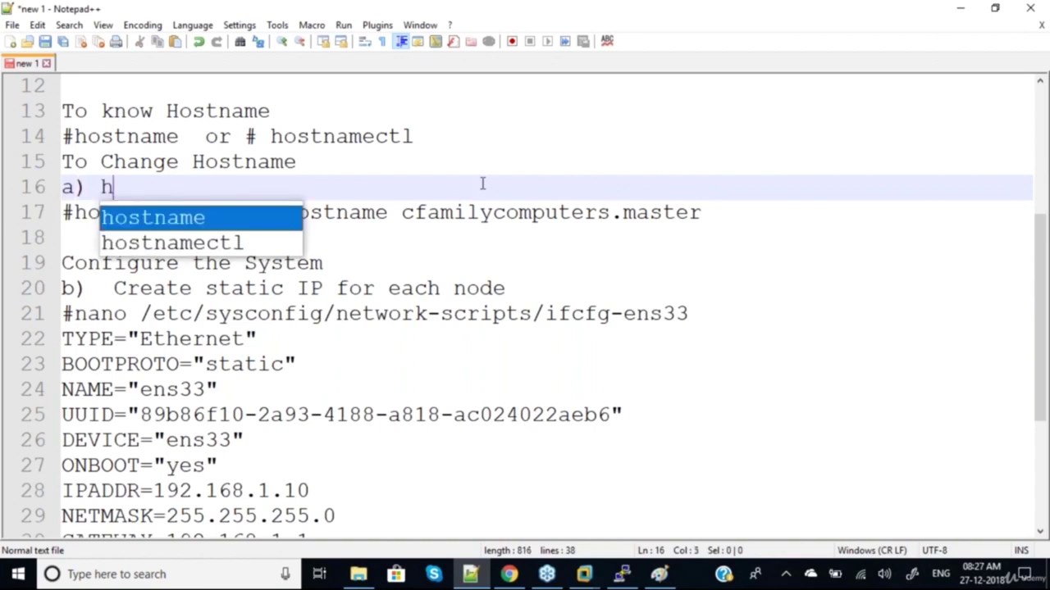
type("ostname")
left_click(301, 157)
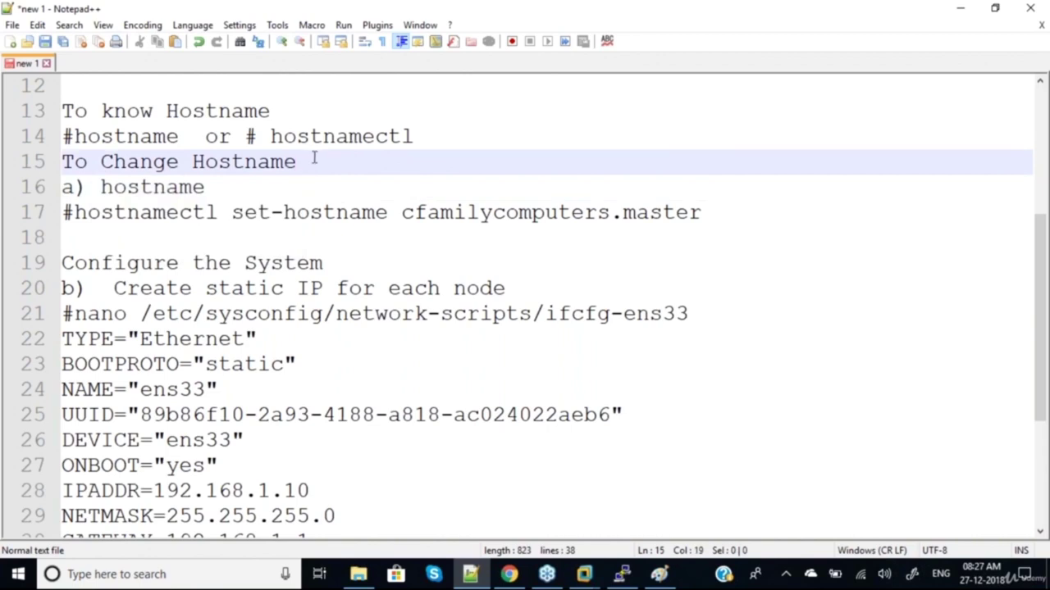
left_click(233, 185)
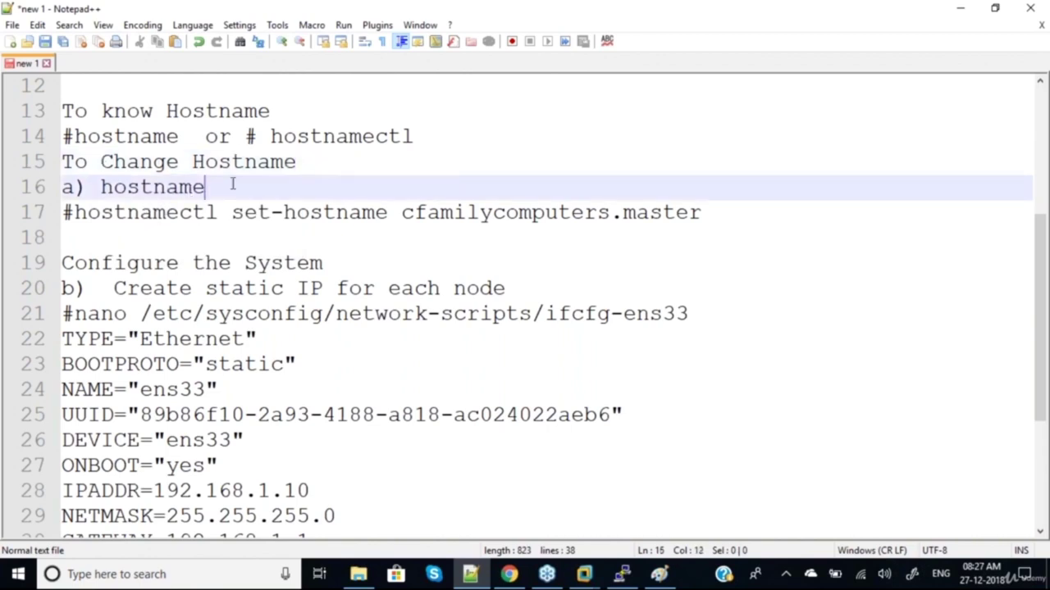
left_click_drag(233, 185, 51, 190)
key("Delete")
key("Delete")
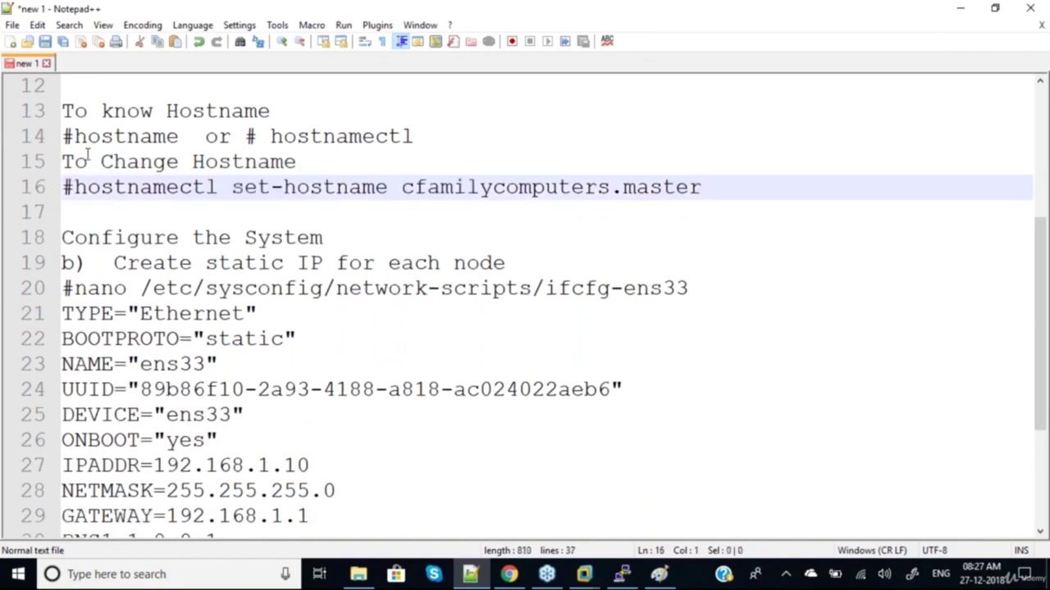
key("Up")
type("A")
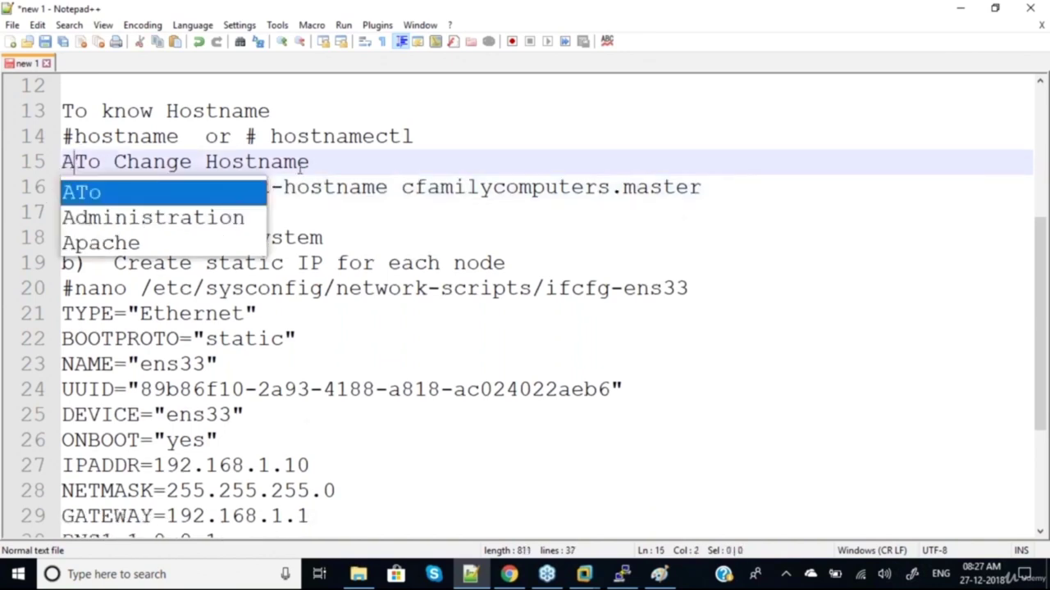
key("BackSpace")
type("a)")
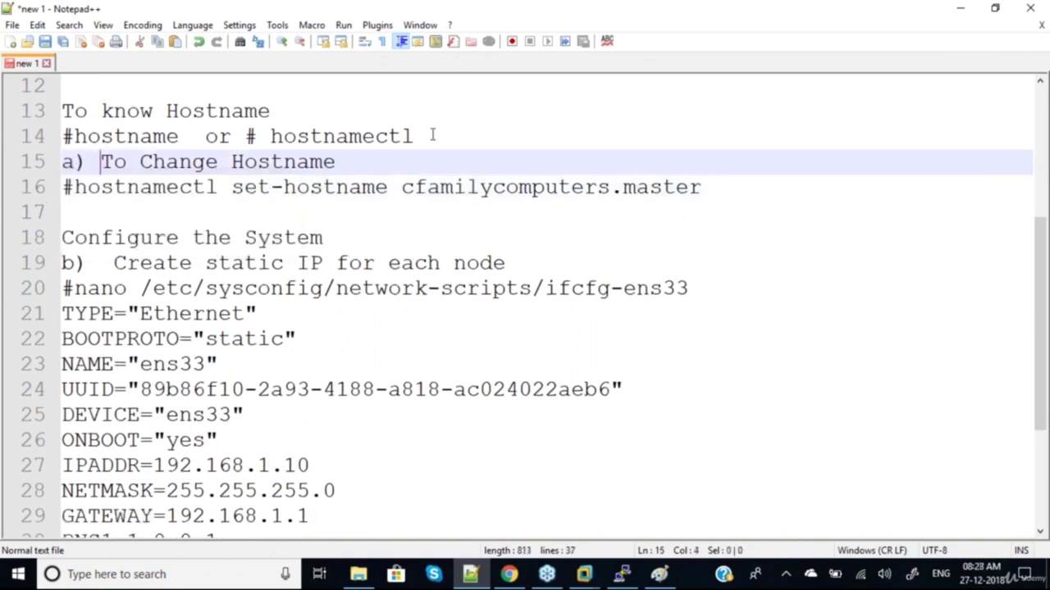
Review the hostname-checking commands on line 14, then bring up the master1 VM console.
left_click(432, 136)
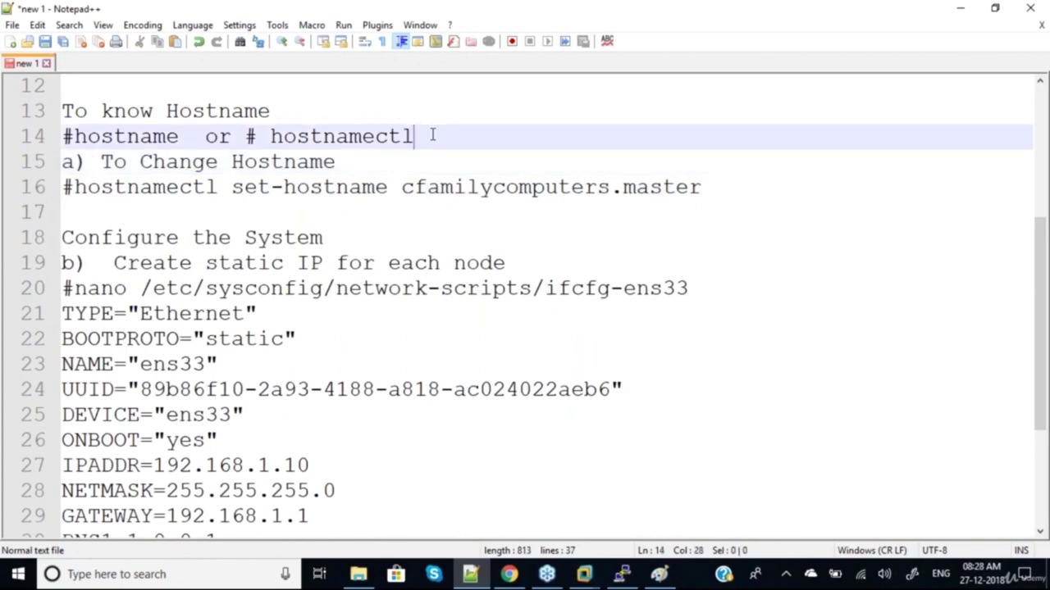
key("shift+Home")
scroll(474, 158, "up", 1)
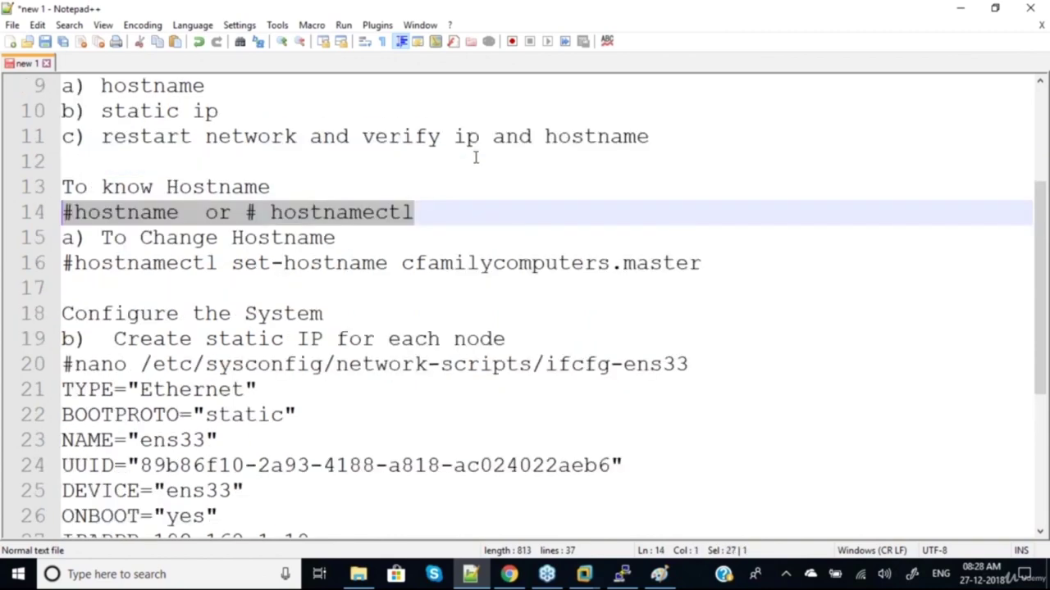
scroll(475, 158, "up", 1)
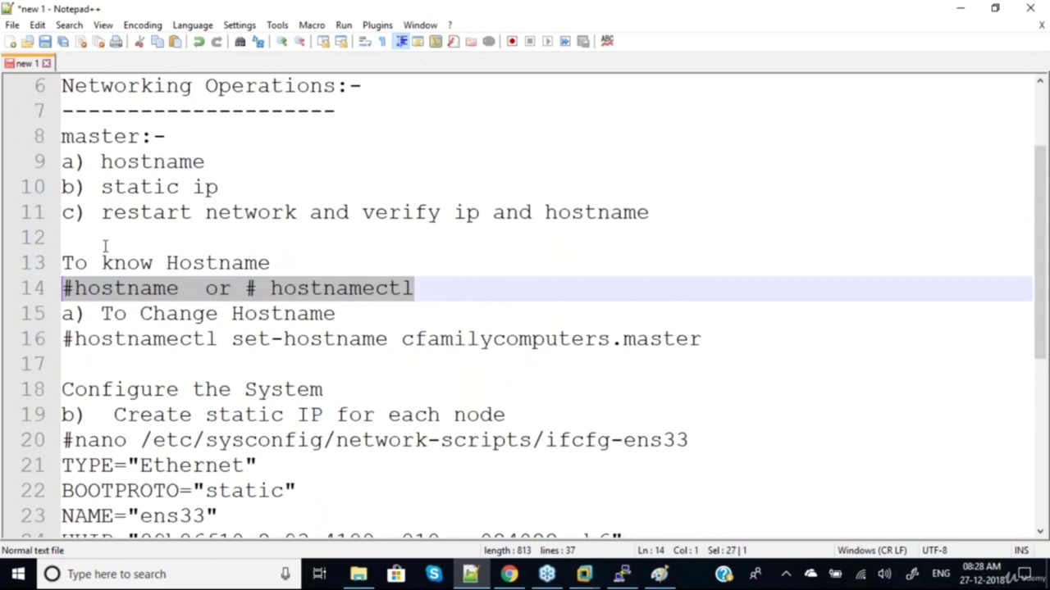
left_click(105, 246)
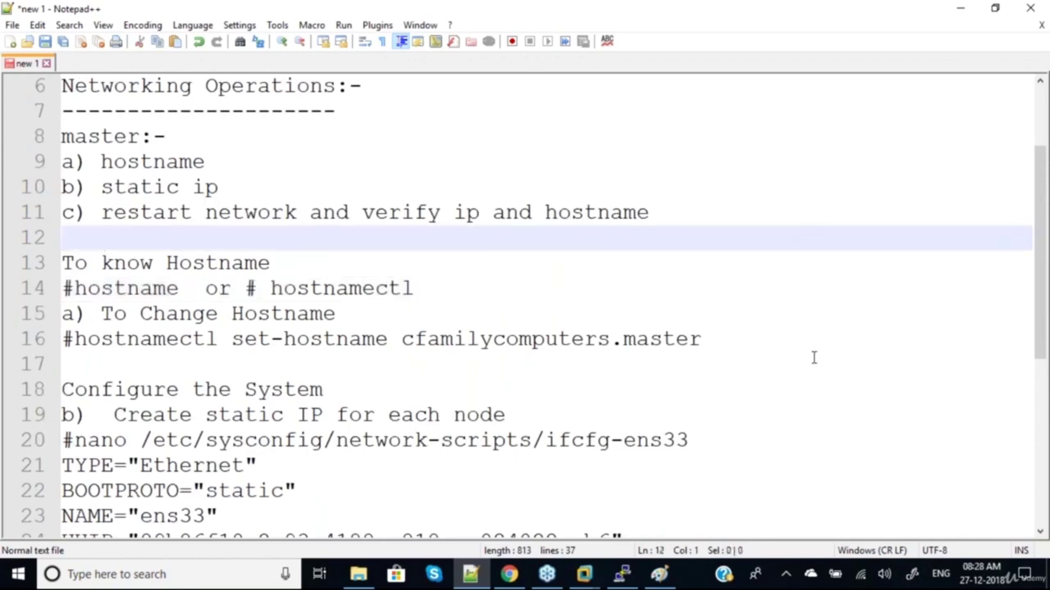
scroll(813, 358, "down", 1)
scroll(813, 358, "down", 3)
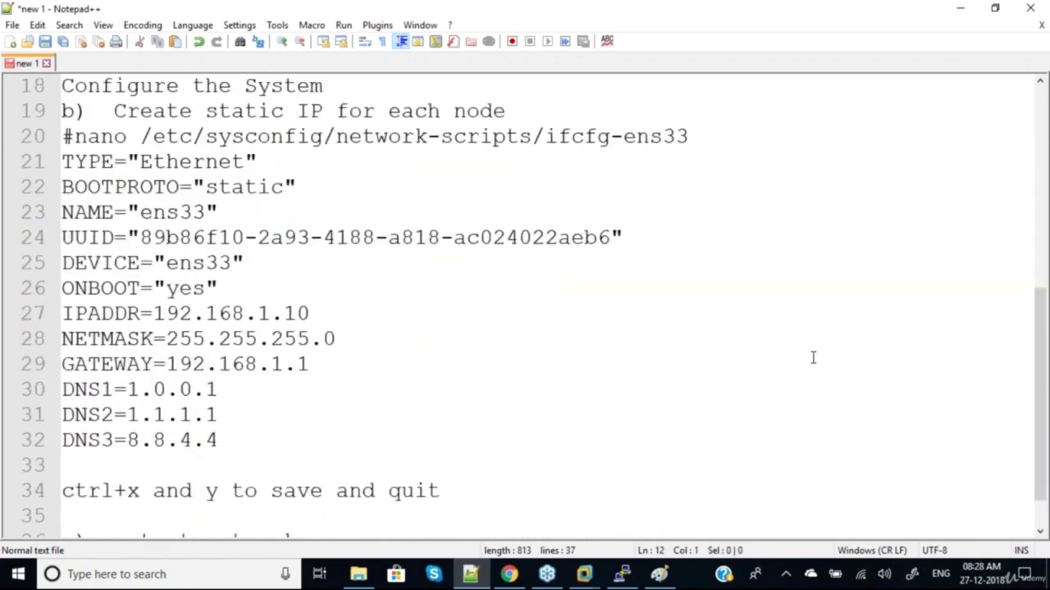
scroll(813, 357, "down", 1)
mouse_move(621, 578)
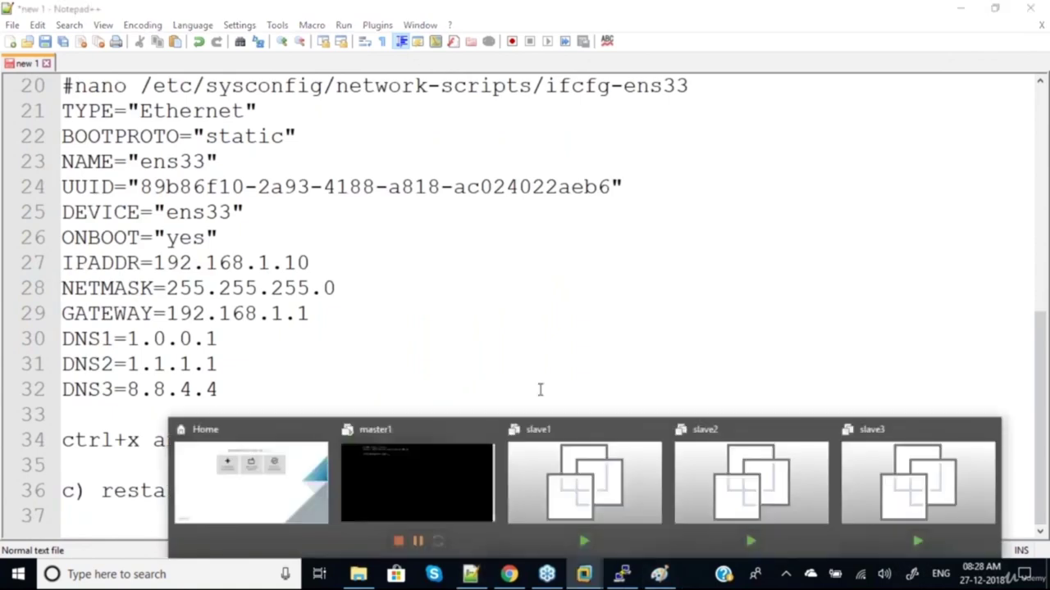
left_click(417, 484)
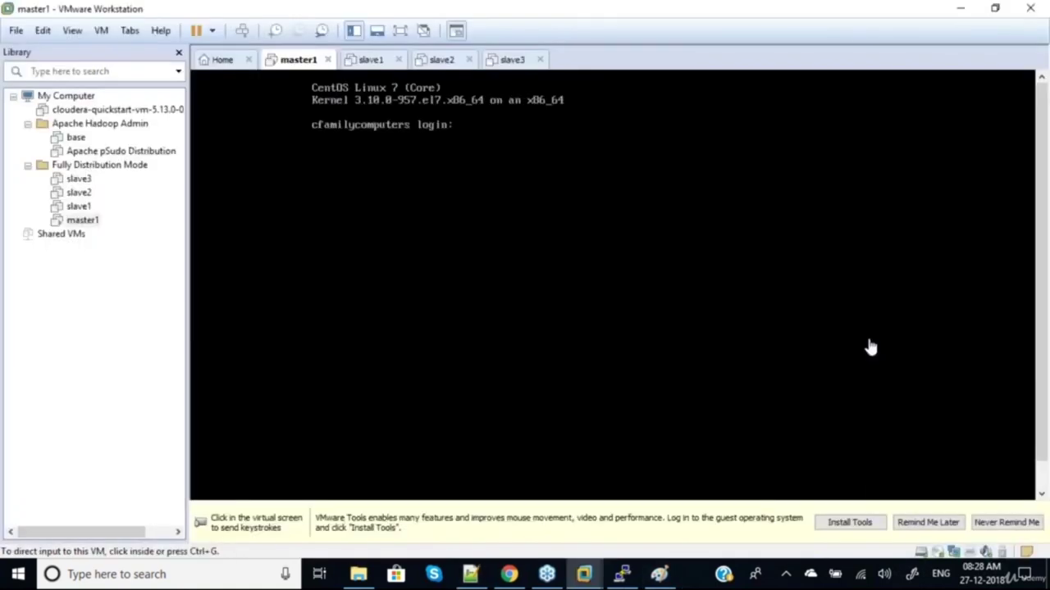
Enter 192.168.1.103 as the SSH host on port 22 in PuTTY Configuration.
left_click(639, 581)
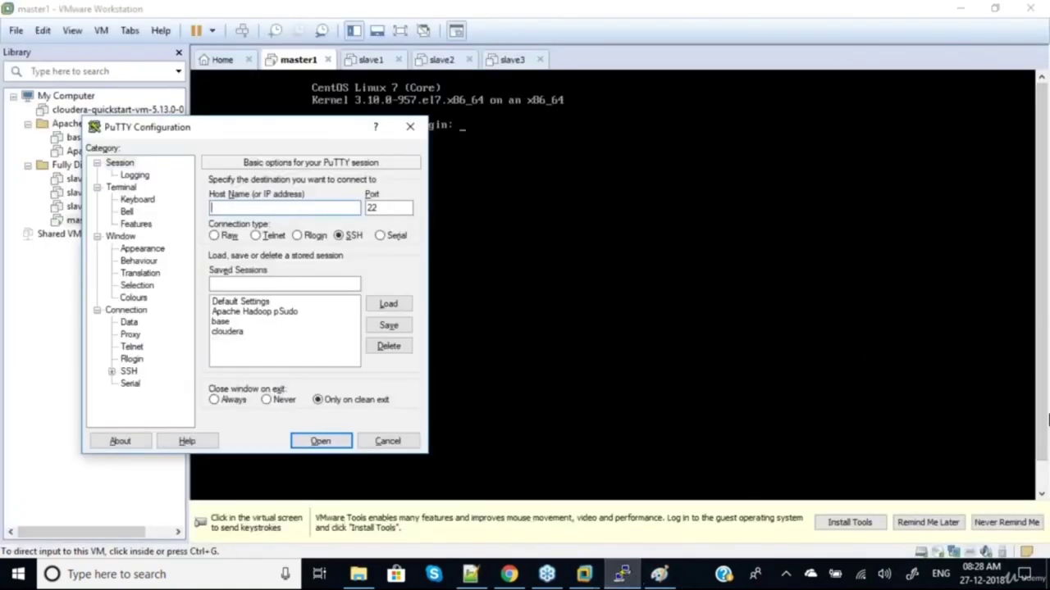
type("192.168.1.103")
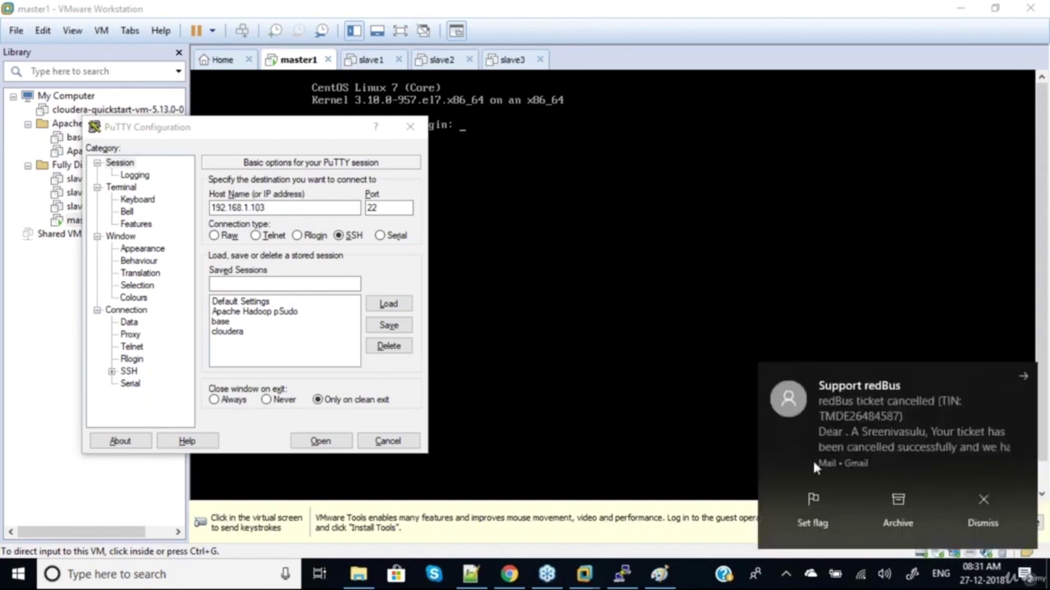
Dismiss both mail notifications covering the PuTTY dialog.
left_click(993, 520)
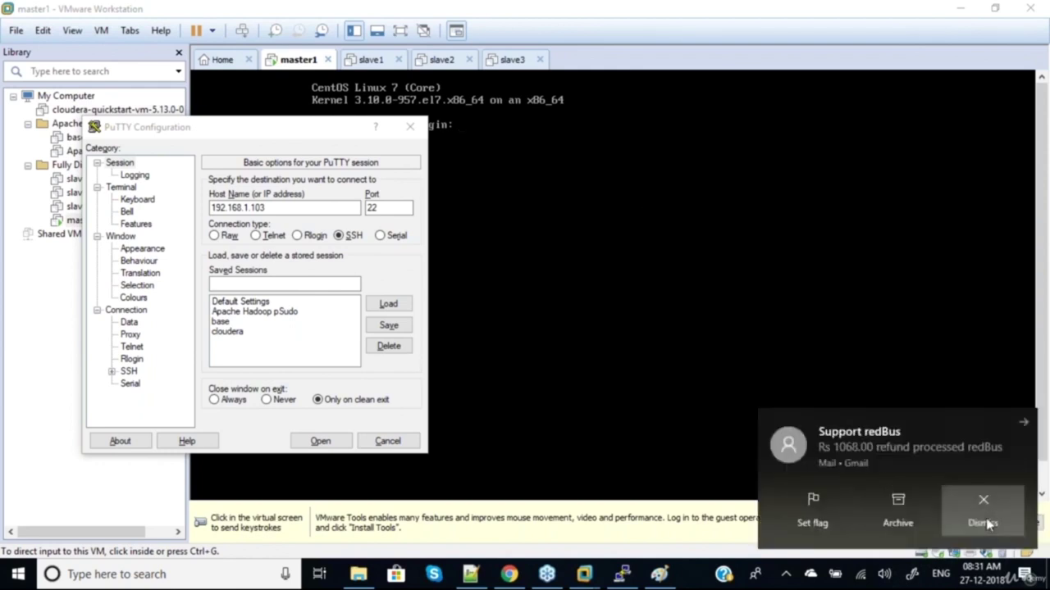
left_click(989, 523)
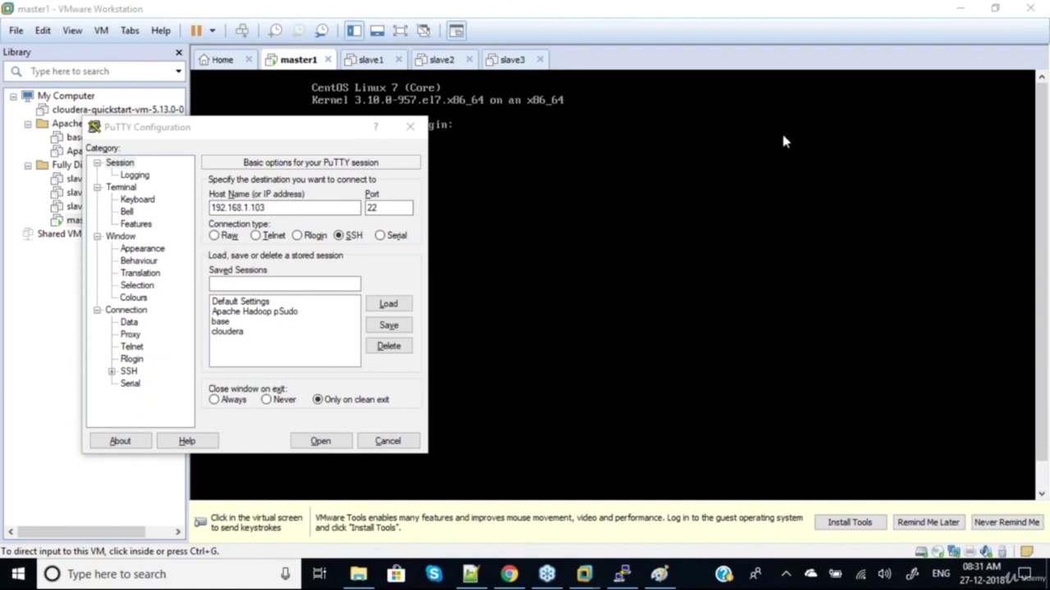
Open the SSH session to 192.168.1.103 and log in as root.
left_click(323, 443)
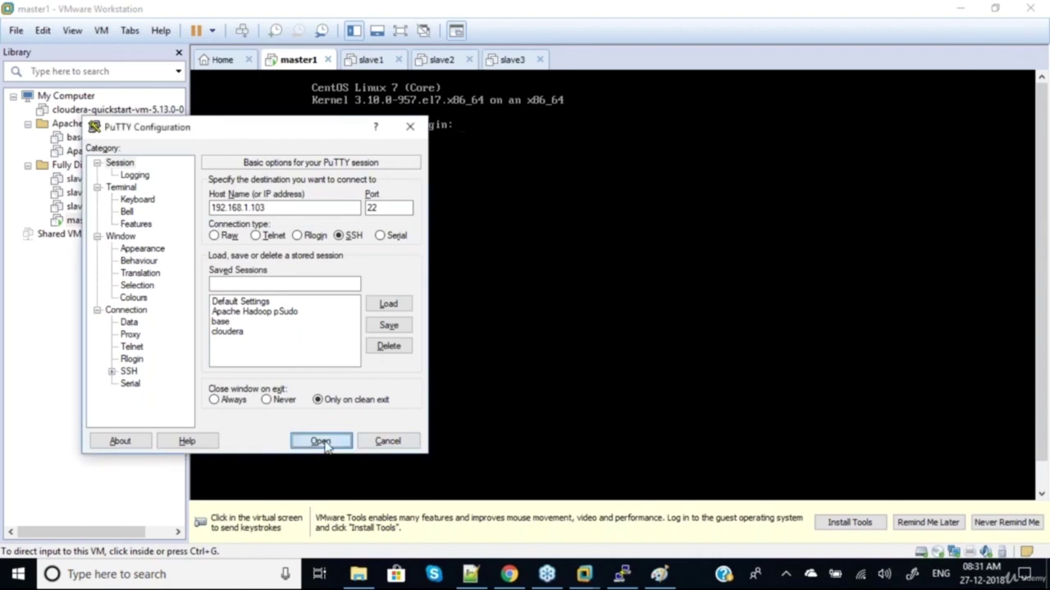
type("root")
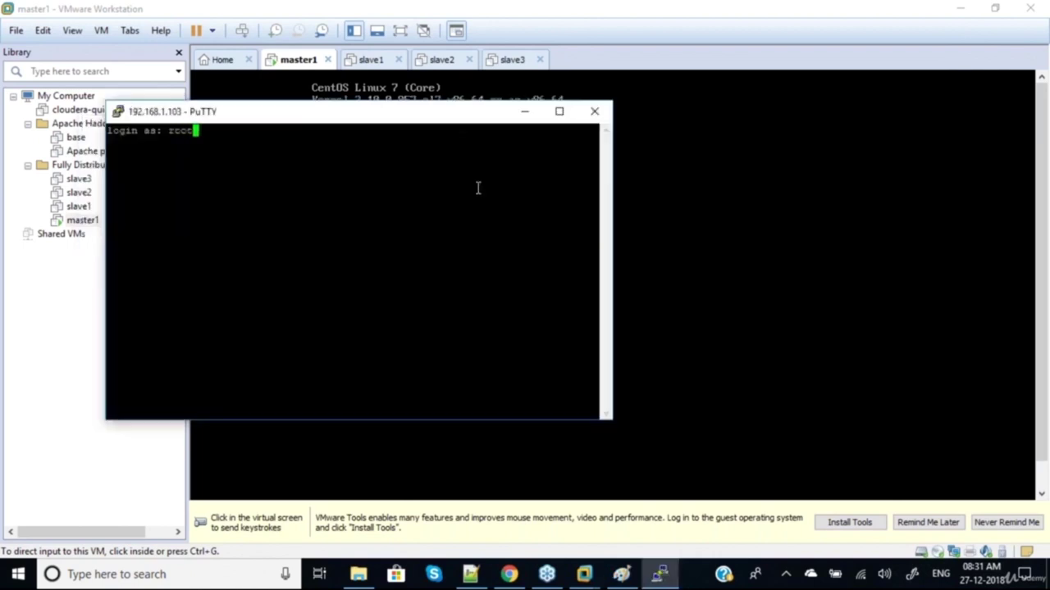
key("Return")
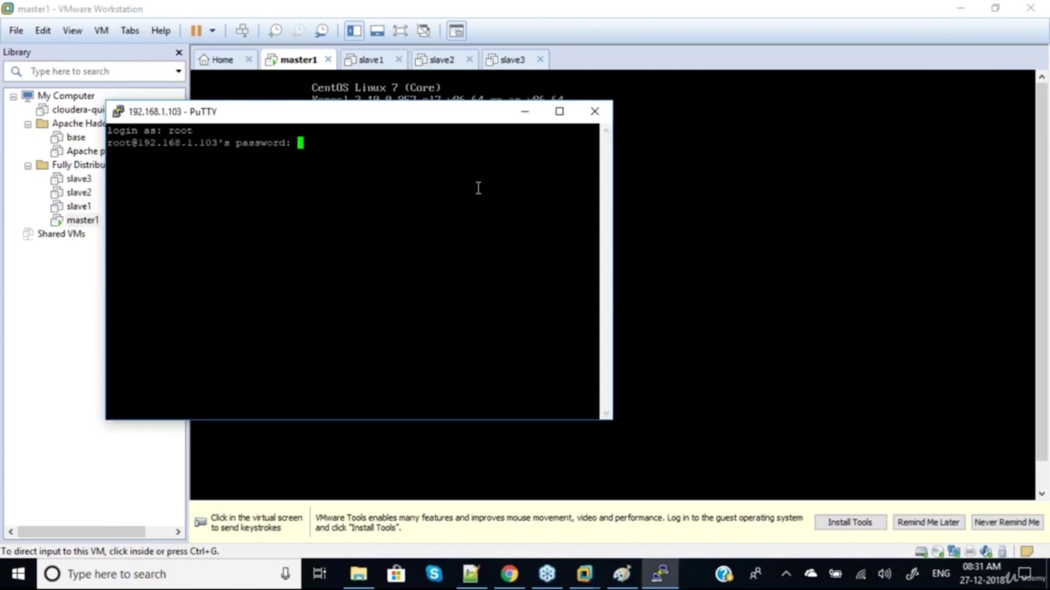
key("Return")
Run hostname to confirm cfamilycomputers.base, then begin typing 'hostnamectl set-'.
type("hostanme")
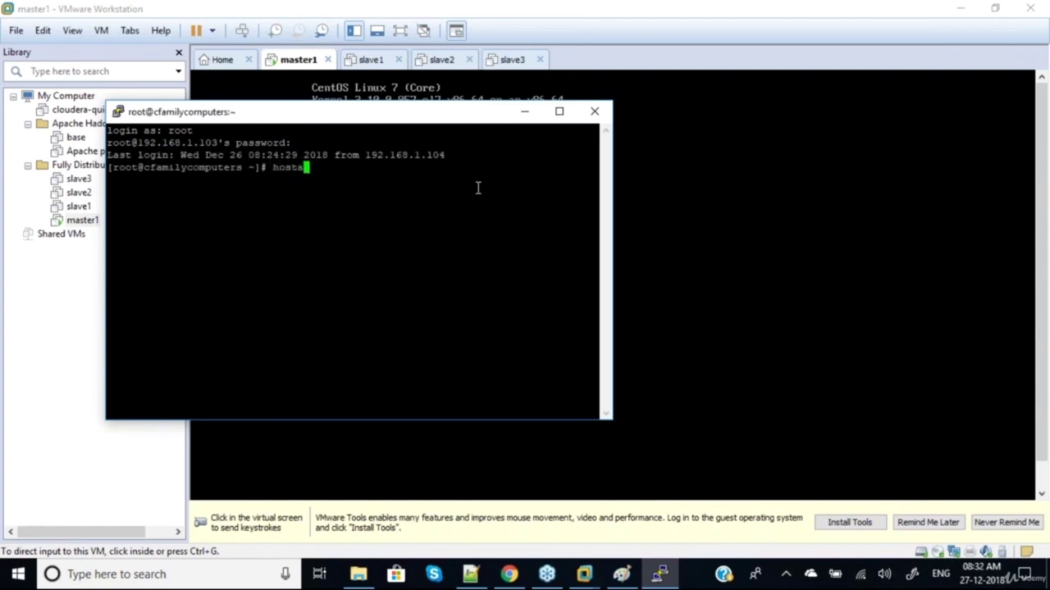
key("BackSpace")
key("BackSpace")
key("BackSpace")
key("BackSpace")
type("name")
key("Return")
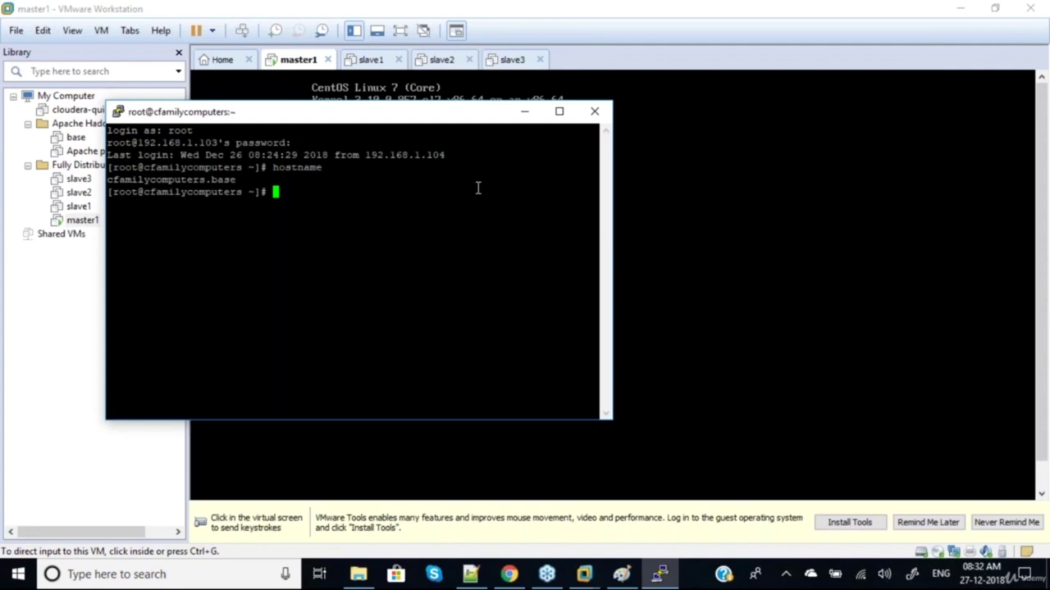
type("hostnamectl")
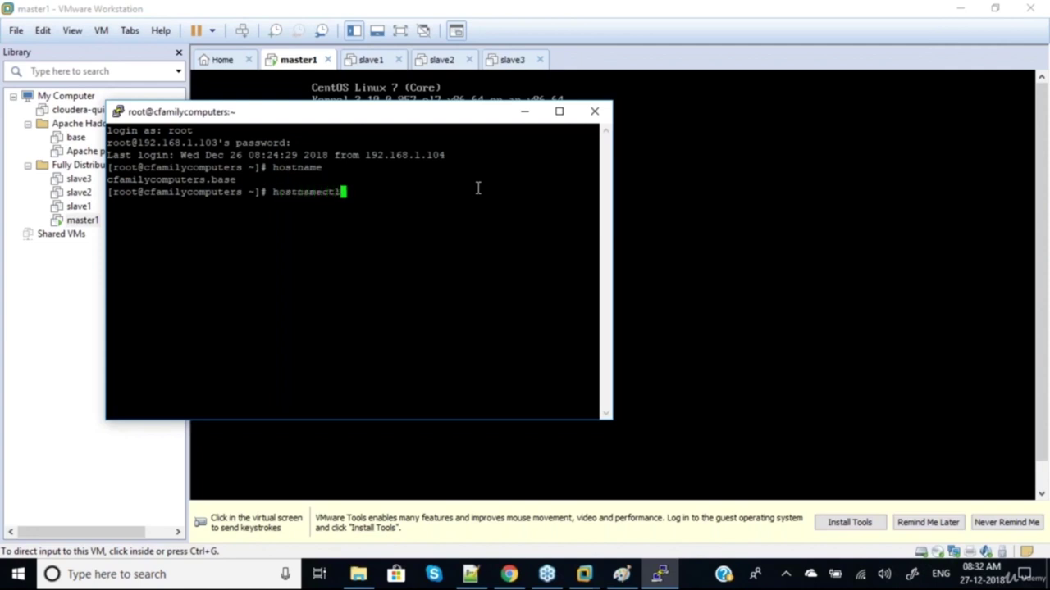
type(" set-")
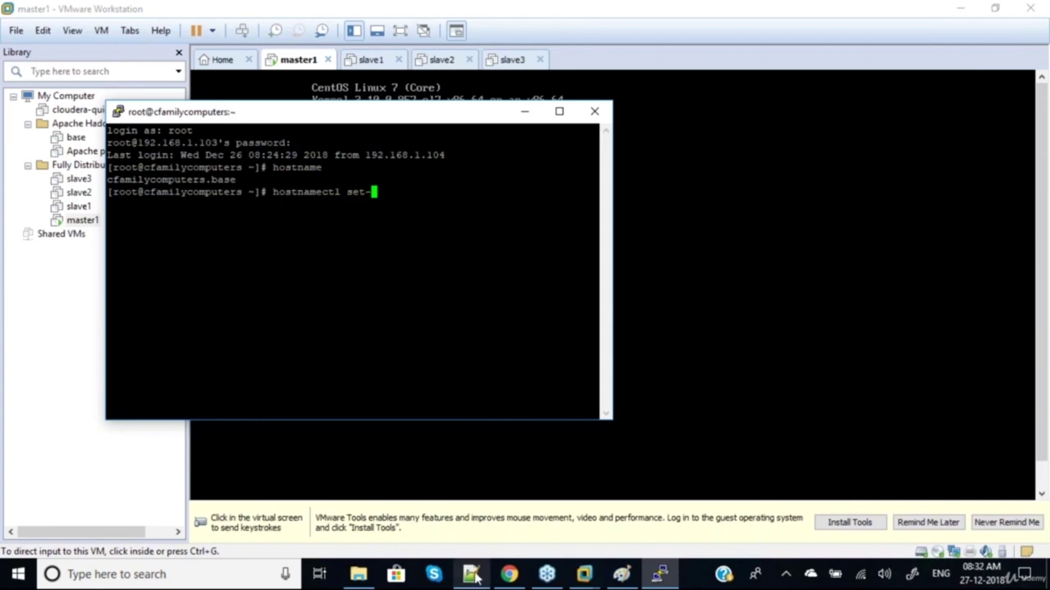
Run 'hostnamectl set-hostname cfamilycomputers.master', checking the command against the notes.
left_click(472, 575)
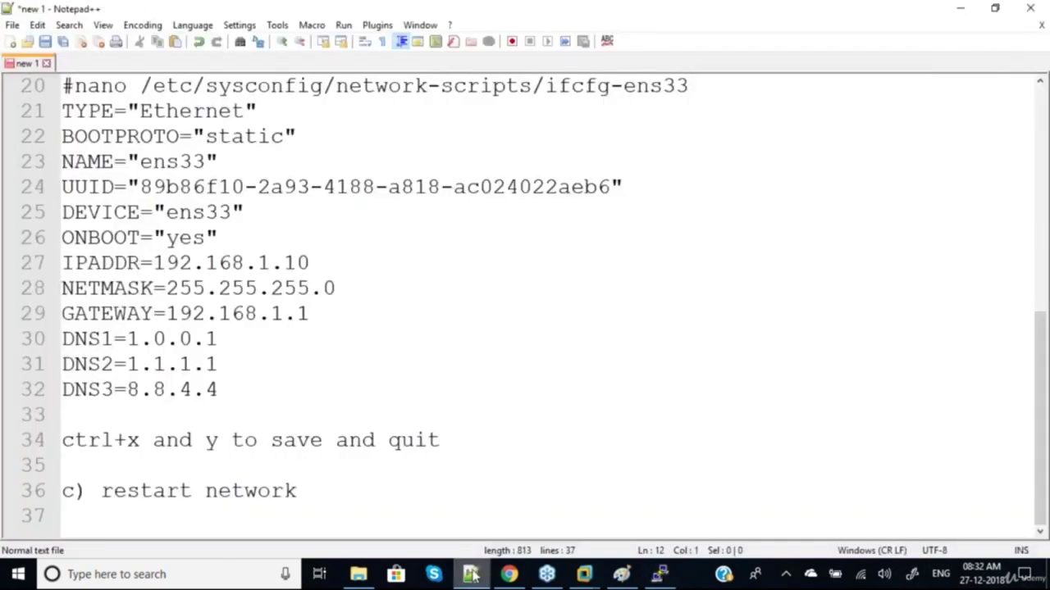
scroll(277, 265, "up", 4)
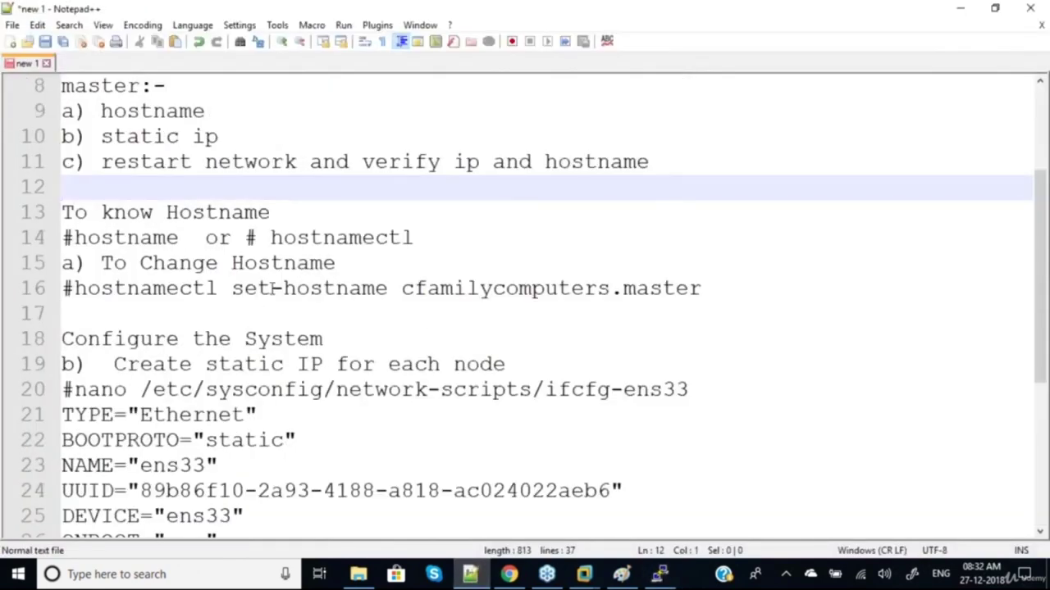
left_click(274, 288)
left_click_drag(273, 288, 336, 288)
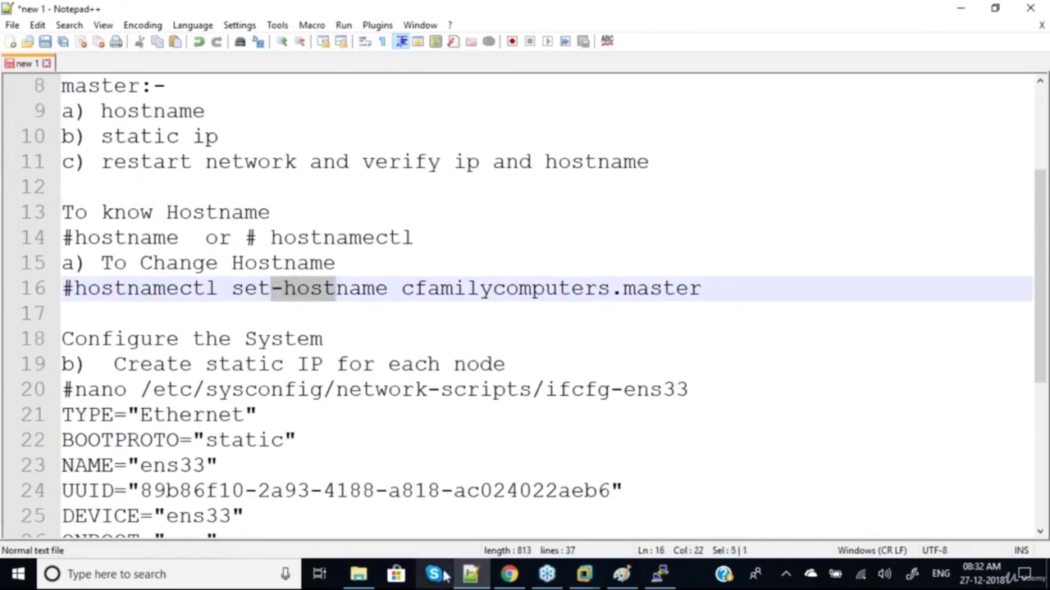
left_click(661, 576)
type("-hostna")
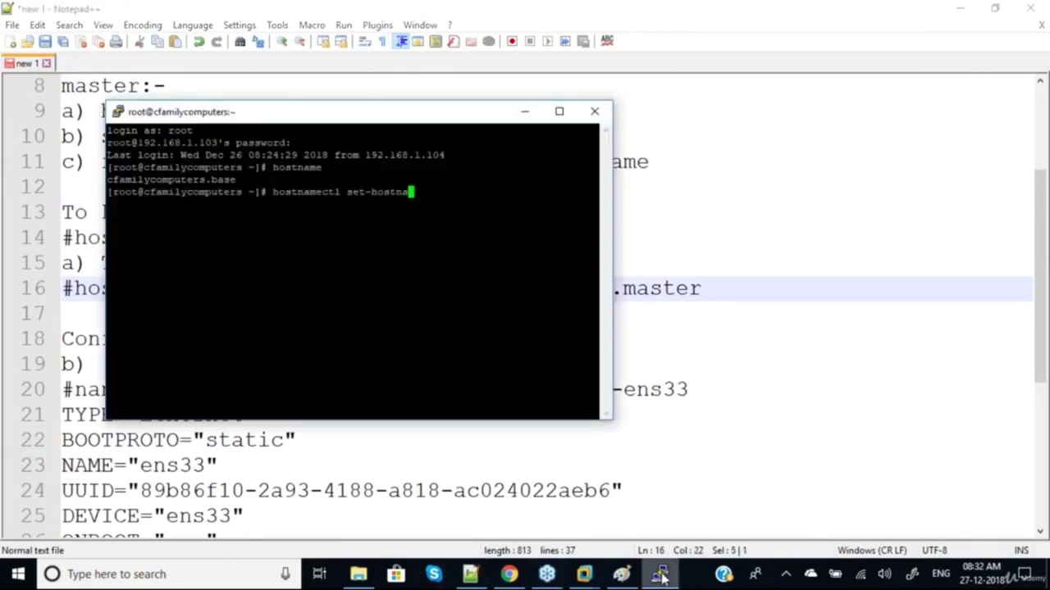
type("me cfamilycomputers.")
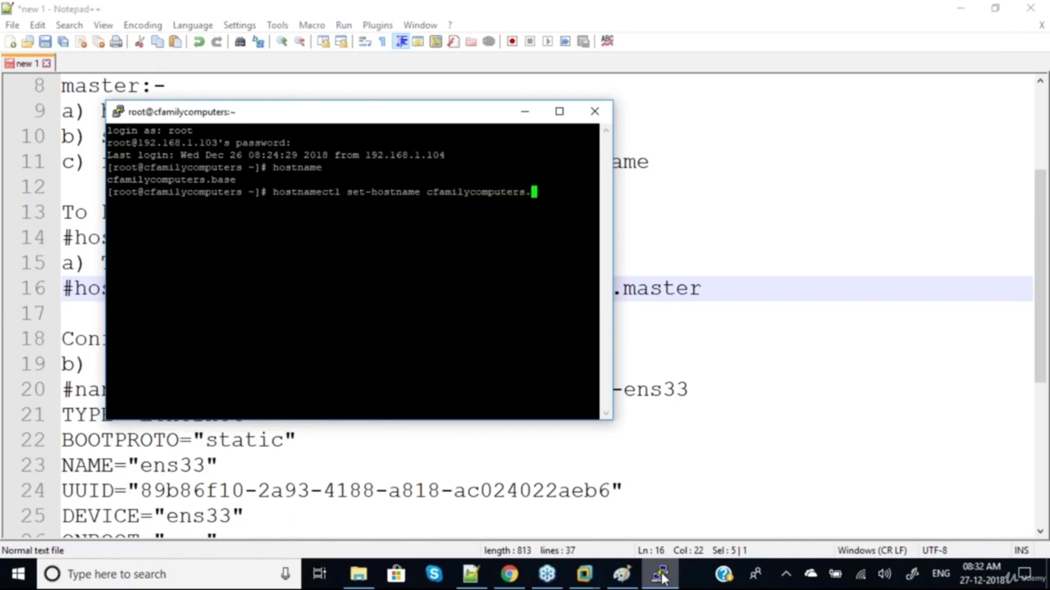
type("master")
key("Return")
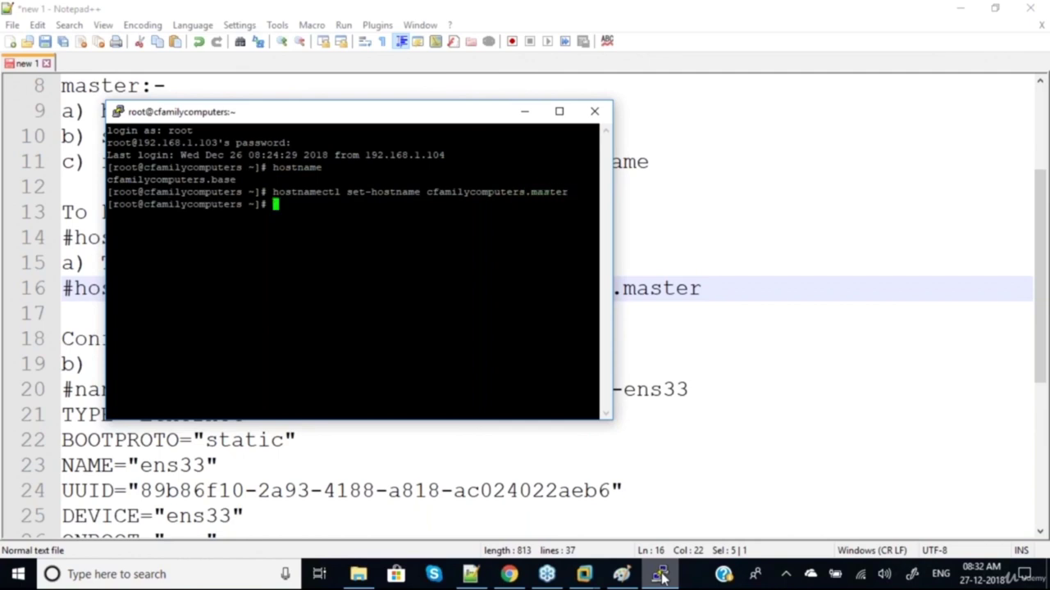
Run hostname and confirm it now reports cfamilycomputers.master.
type("hostname")
key("Return")
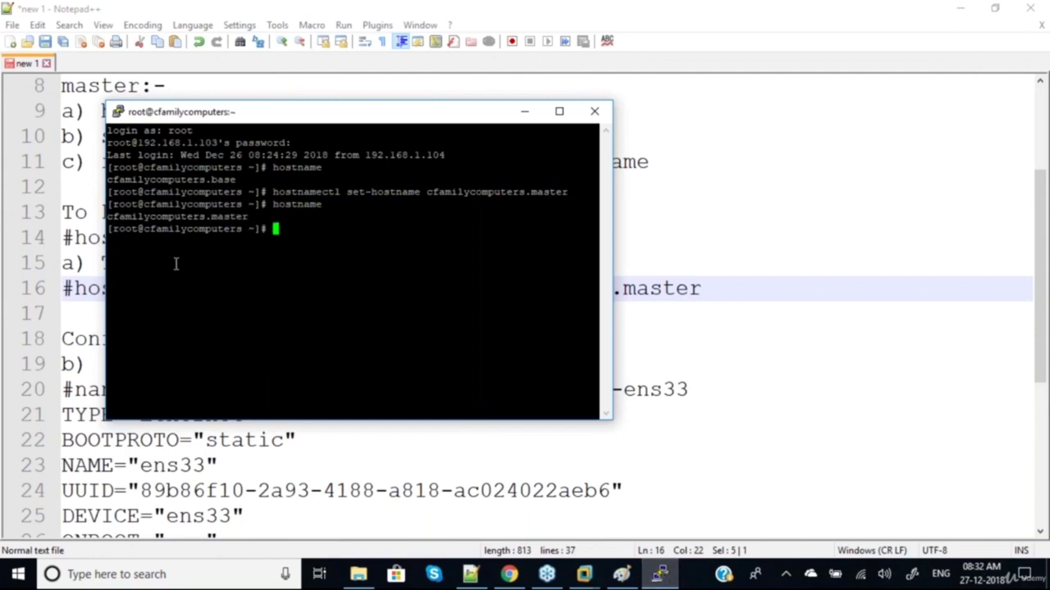
left_click_drag(188, 178, 238, 178)
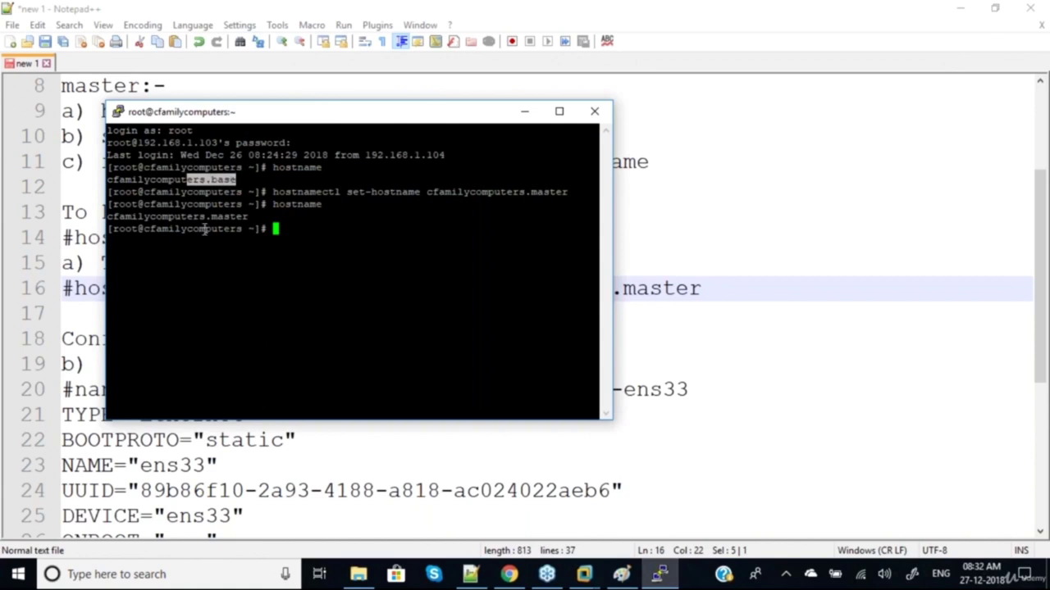
left_click_drag(149, 217, 249, 217)
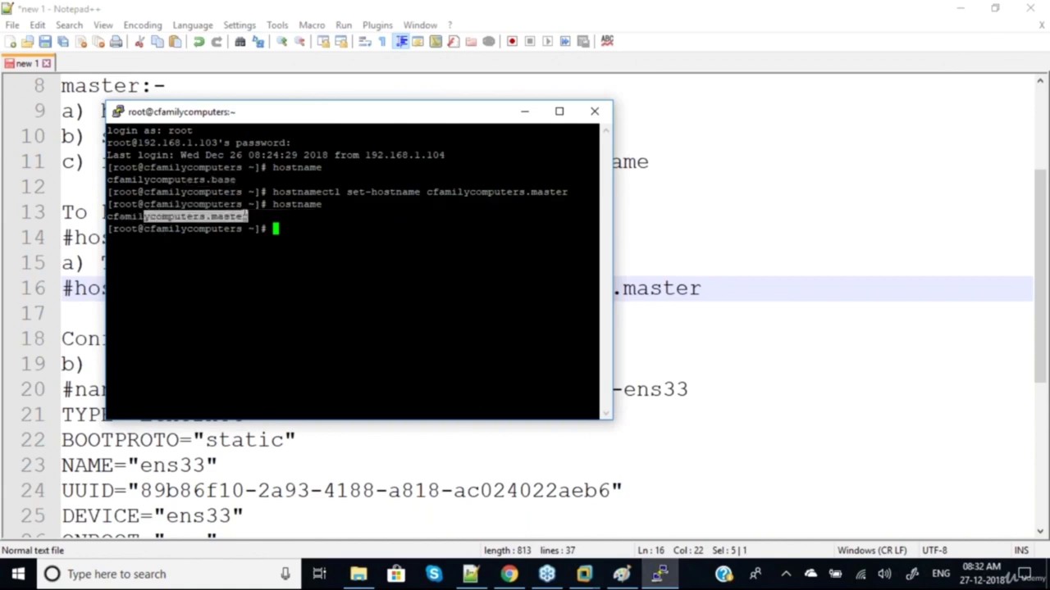
left_click(302, 230)
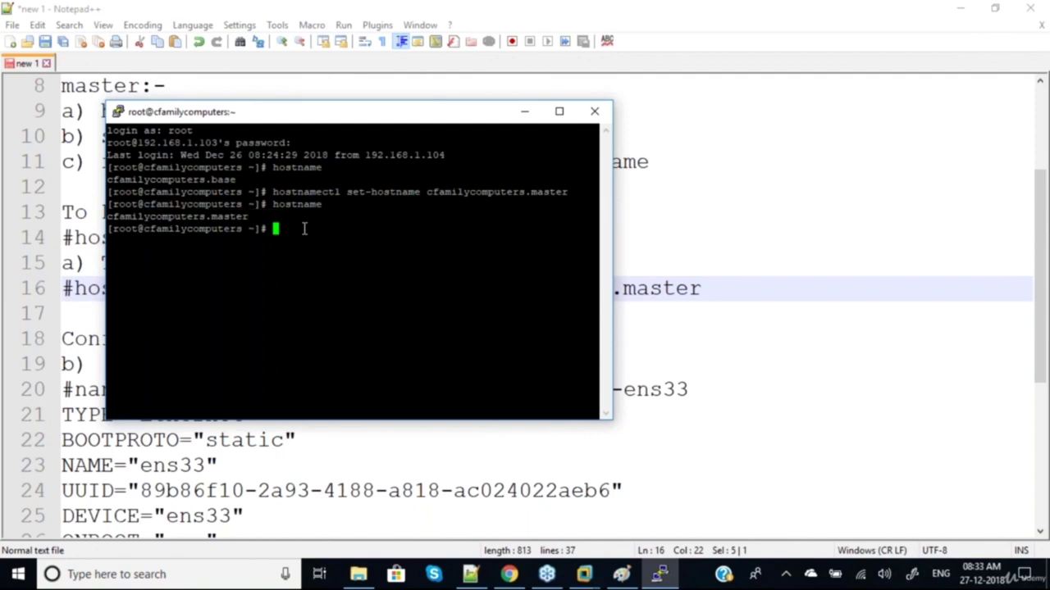
Copy the nano ifcfg-ens33 command from the notes, run it in PuTTY, and clear the file with Ctrl+K.
left_click(457, 449)
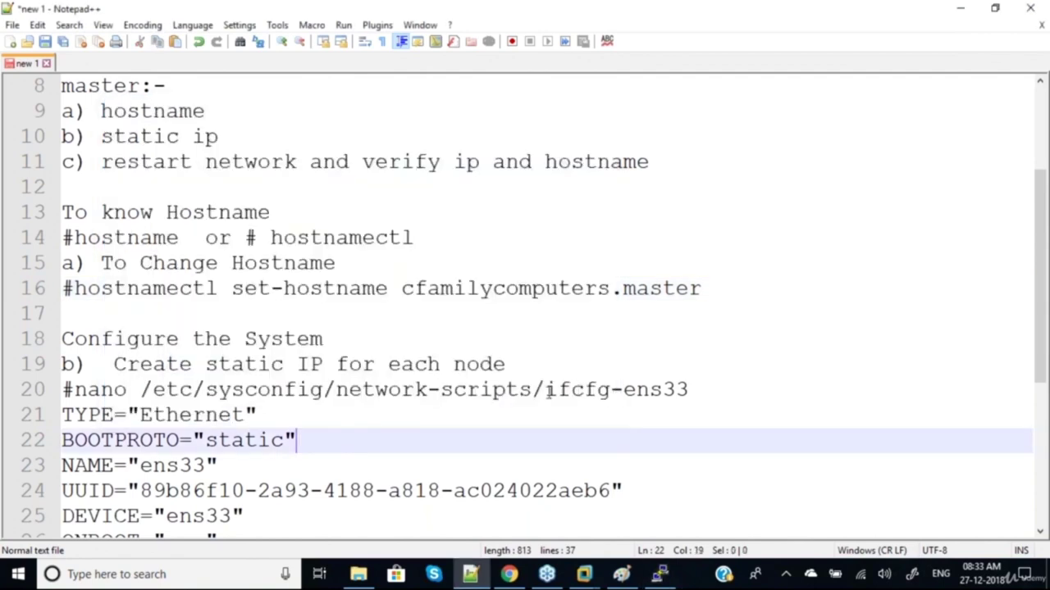
left_click(544, 390)
left_click_drag(544, 390, 674, 391)
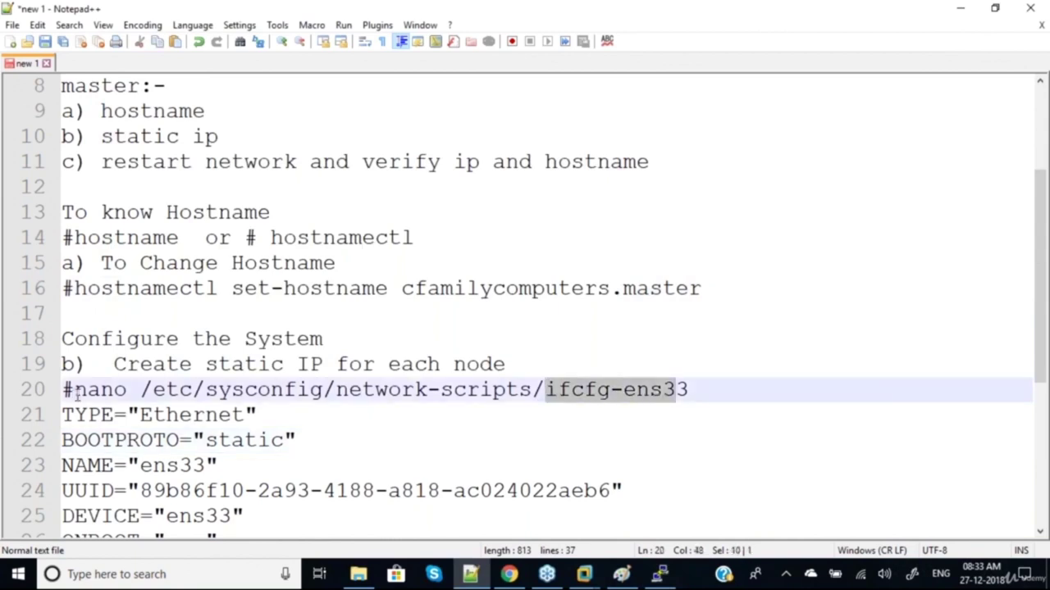
left_click(75, 390)
left_click_drag(75, 391, 687, 390)
right_click(656, 386)
left_click(690, 90)
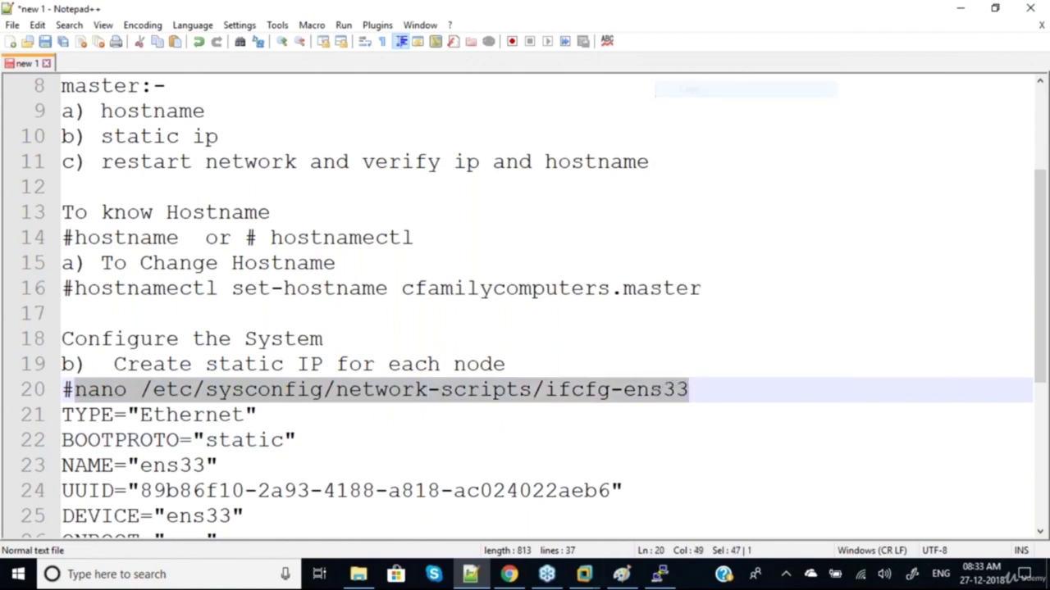
left_click(666, 575)
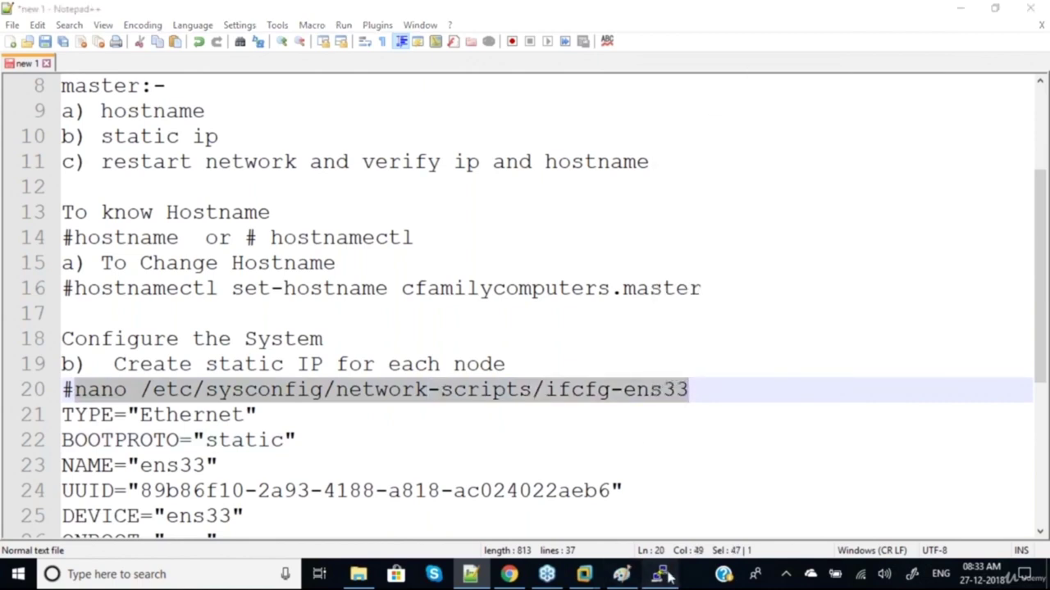
right_click(443, 345)
key("Return")
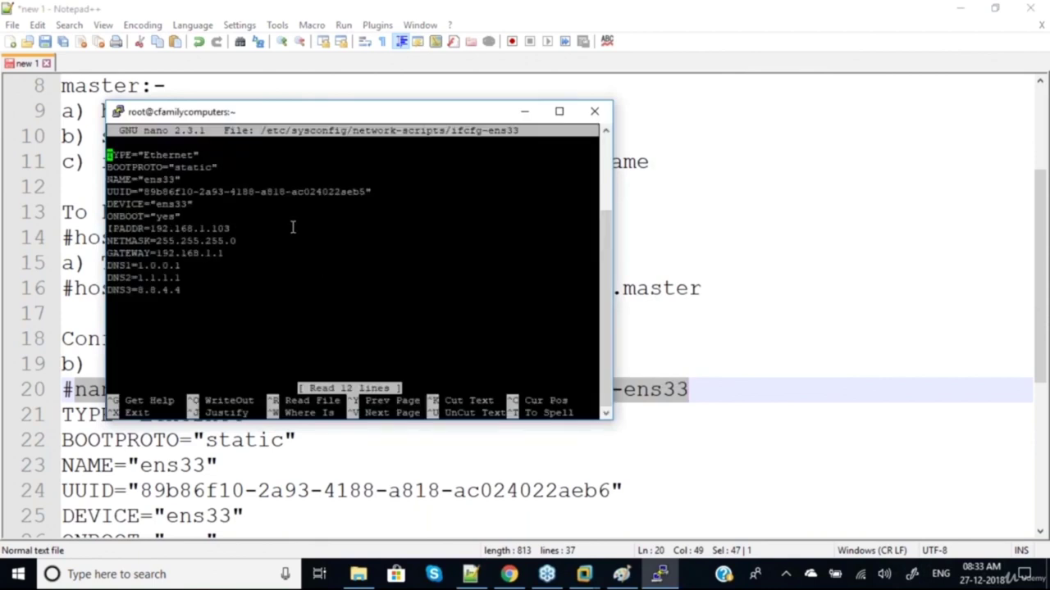
key("ctrl+k")
key("ctrl+k")
key("ctrl+k")
key("ctrl+k")
key("ctrl+k")
key("ctrl+k")
key("ctrl+k")
key("ctrl+k")
key("ctrl+k")
key("ctrl+k")
key("ctrl+k")
key("ctrl+k")
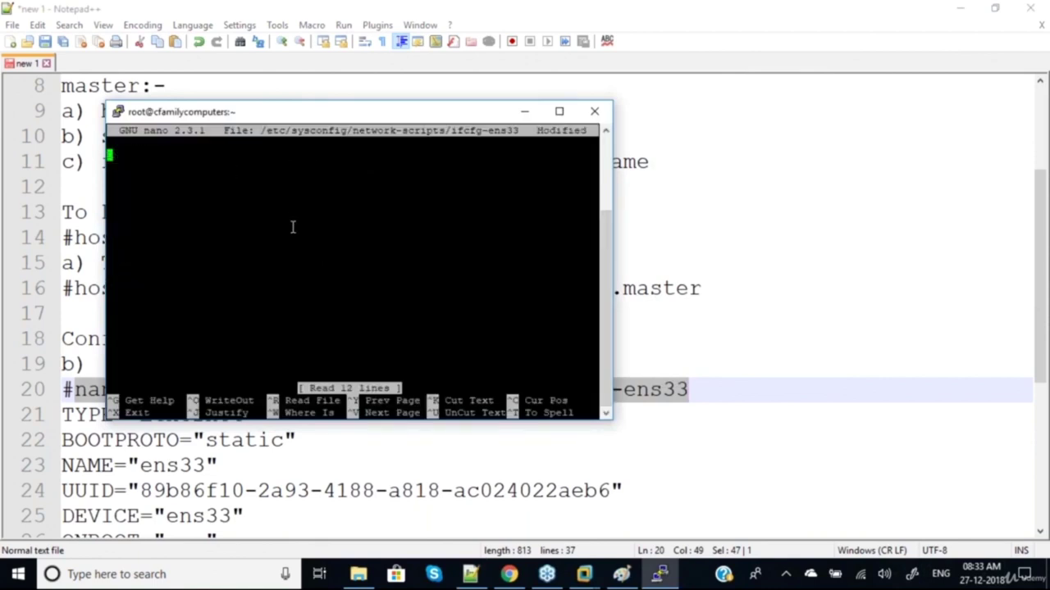
Copy the static IP config lines 21–32 from the Notepad++ notes.
left_click(351, 490)
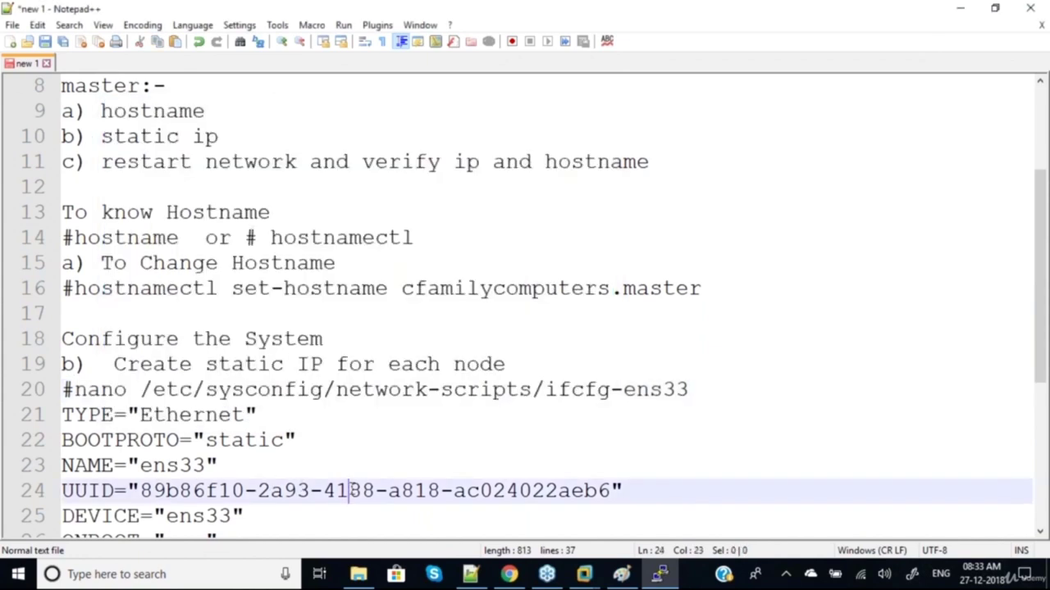
left_click(63, 415)
left_click_drag(63, 415, 260, 406)
right_click(104, 345)
left_click(165, 49)
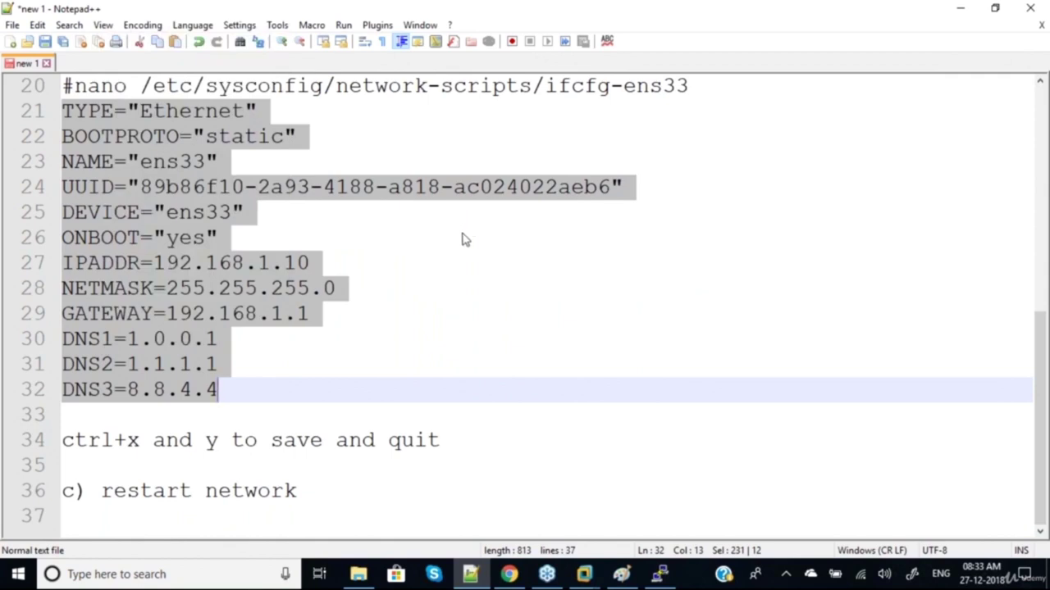
Paste the config into nano and step through the TYPE, NAME, UUID, IPADDR and NETMASK lines.
left_click(660, 574)
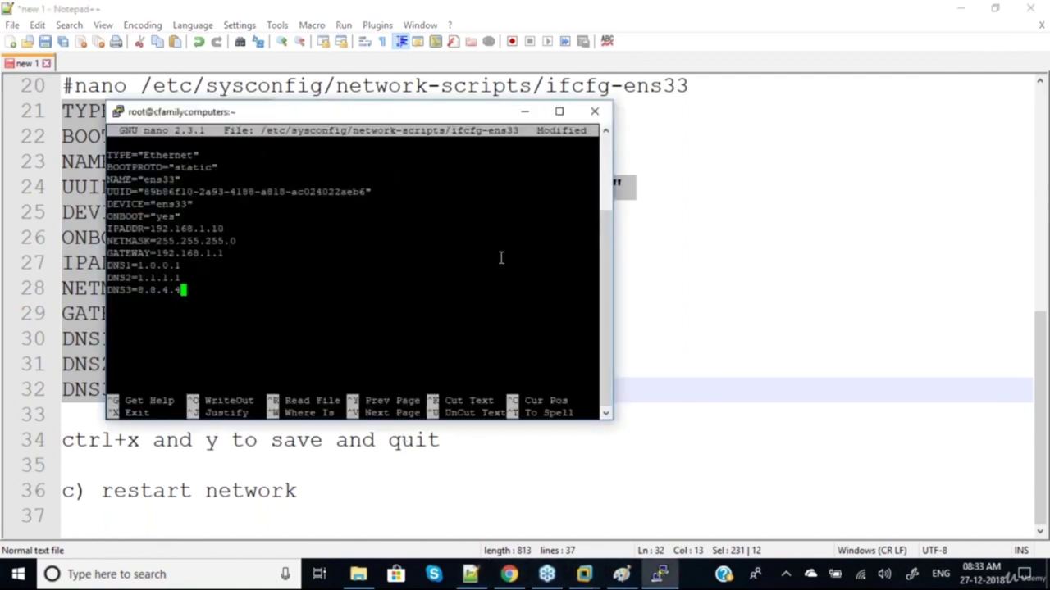
key("Up")
key("Up")
key("Up")
key("Up")
key("Up")
key("Up")
key("Up")
key("Up")
key("Up")
key("Up")
key("Up")
key("Down")
key("Down")
key("Down")
key("Right")
key("Right")
key("Right")
key("Right")
key("Right")
key("Right")
key("Right")
key("Right")
key("Right")
key("Right")
key("Right")
key("Right")
key("Right")
key("Right")
key("Right")
key("Right")
key("Right")
key("Right")
key("Right")
key("Right")
key("Right")
key("Right")
key("Right")
key("Right")
key("Right")
key("Right")
key("Right")
key("Down")
key("Down")
key("Down")
key("End")
key("Down")
key("End")
key("Up")
Verify IPADDR 192.168.1.10, GATEWAY 192.168.1.1 and the three DNS lines.
left_click_drag(152, 229, 225, 229)
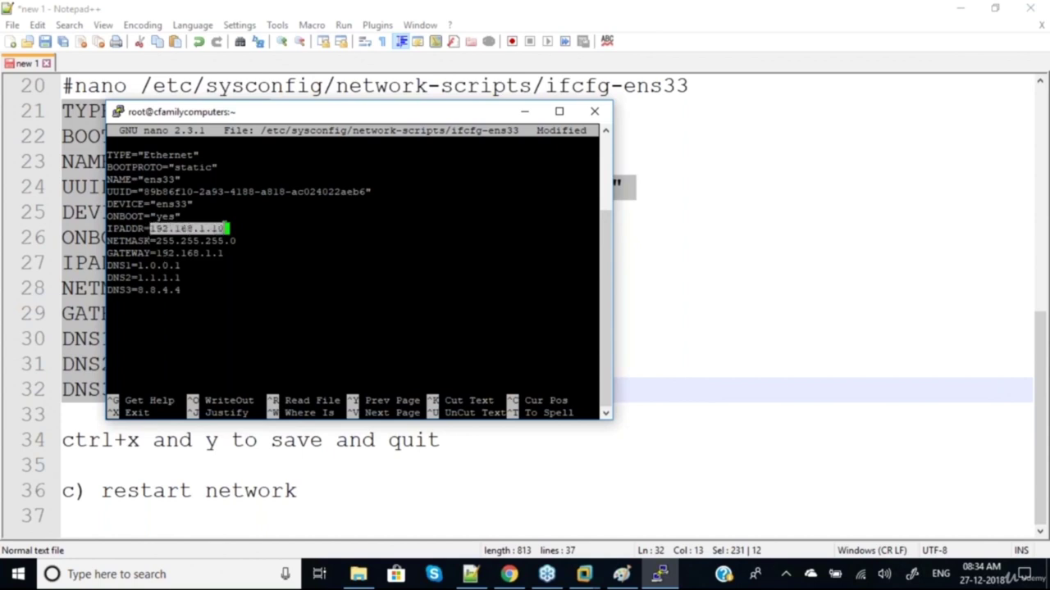
triple_click(222, 253)
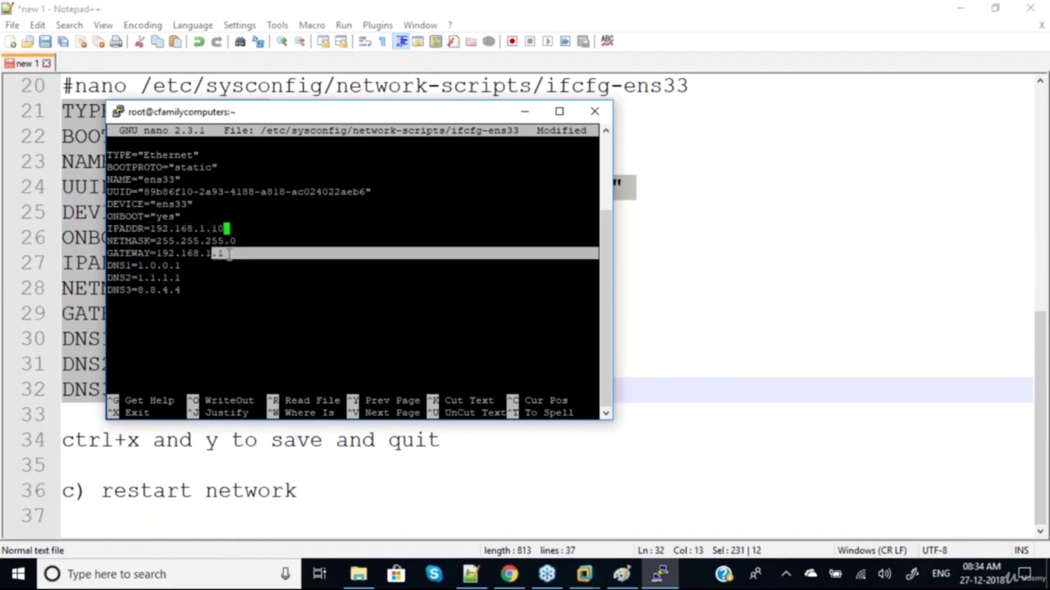
left_click_drag(148, 228, 231, 229)
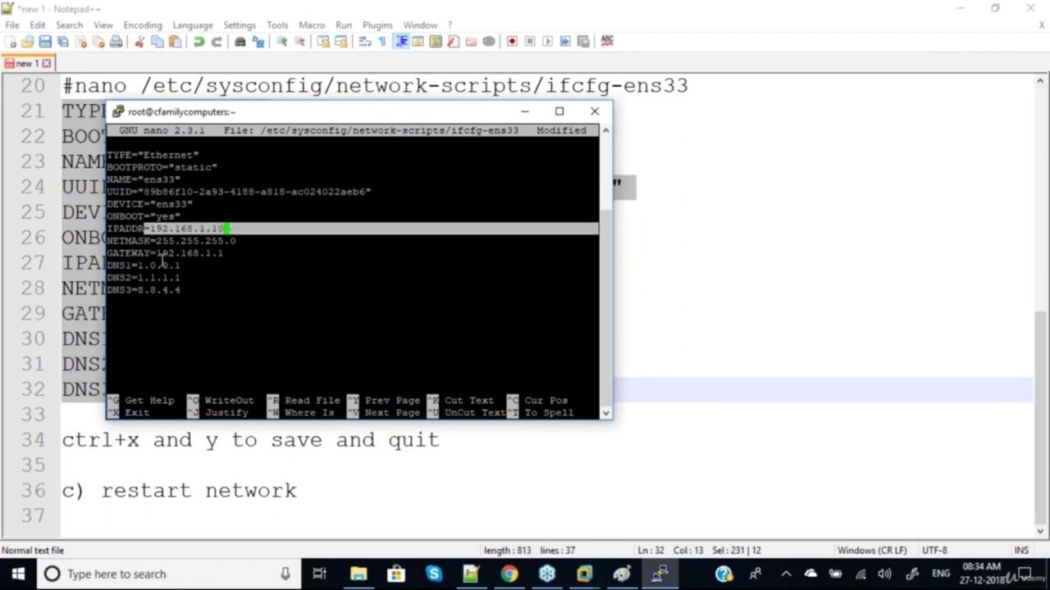
left_click_drag(156, 254, 223, 254)
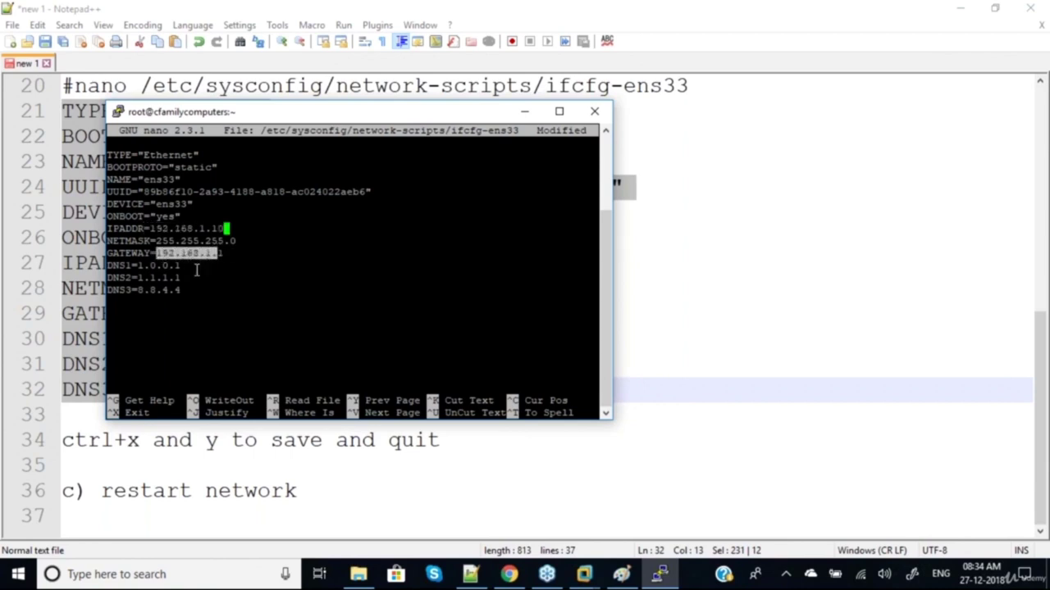
left_click_drag(106, 266, 189, 286)
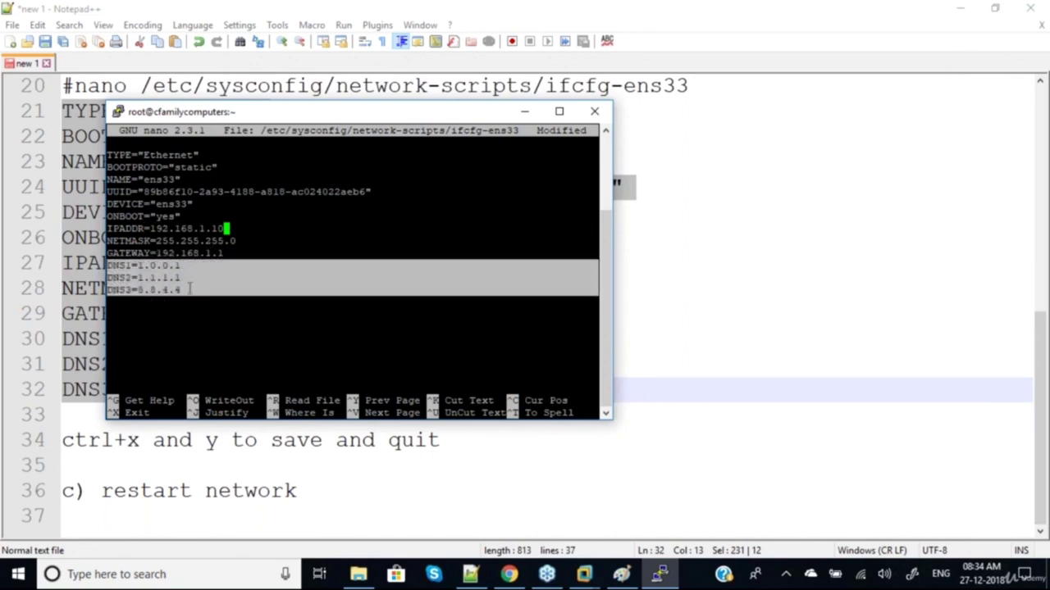
left_click(393, 195)
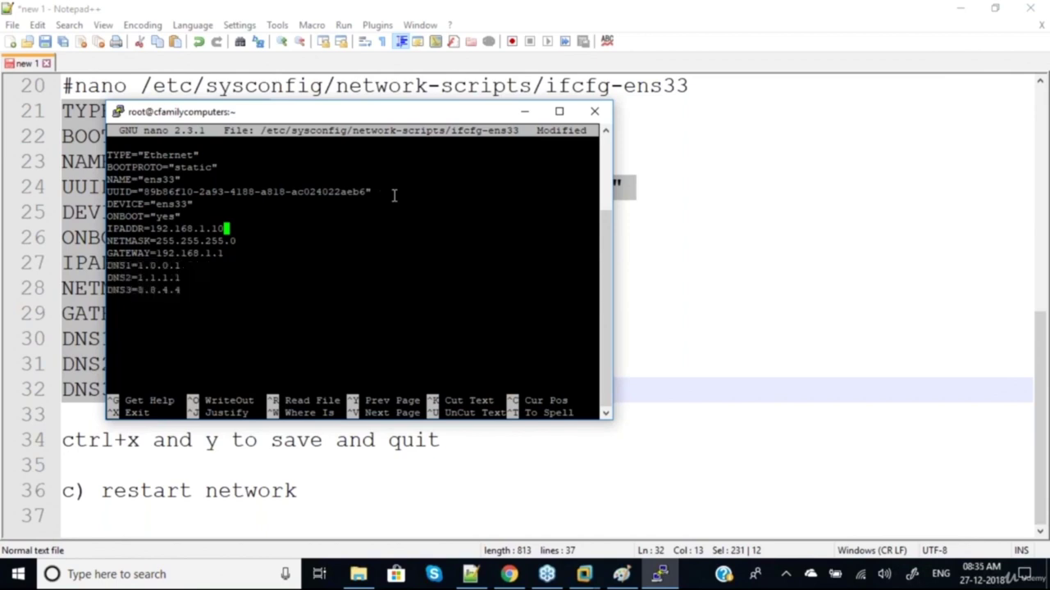
Save ifcfg-ens33, exit nano, and type 'systemctl restart network' at the prompt.
key("ctrl+x")
key("y")
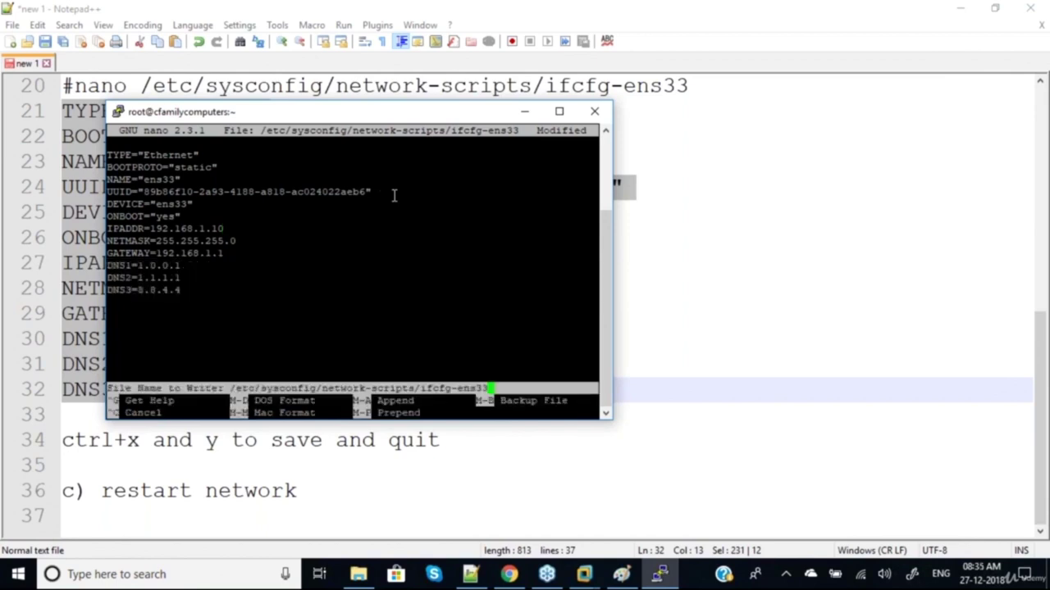
key("Return")
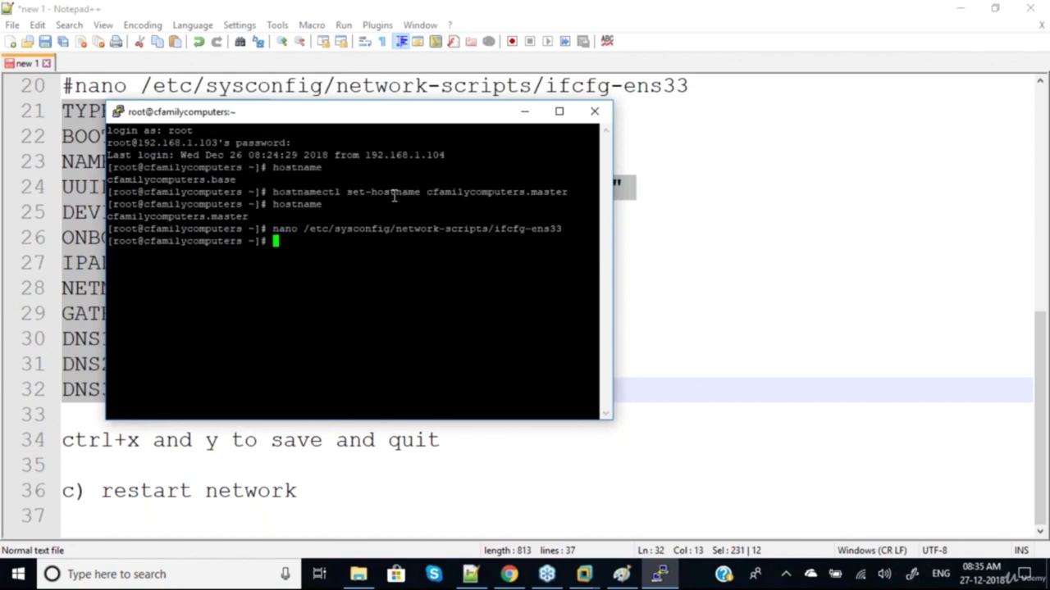
type("systemctl")
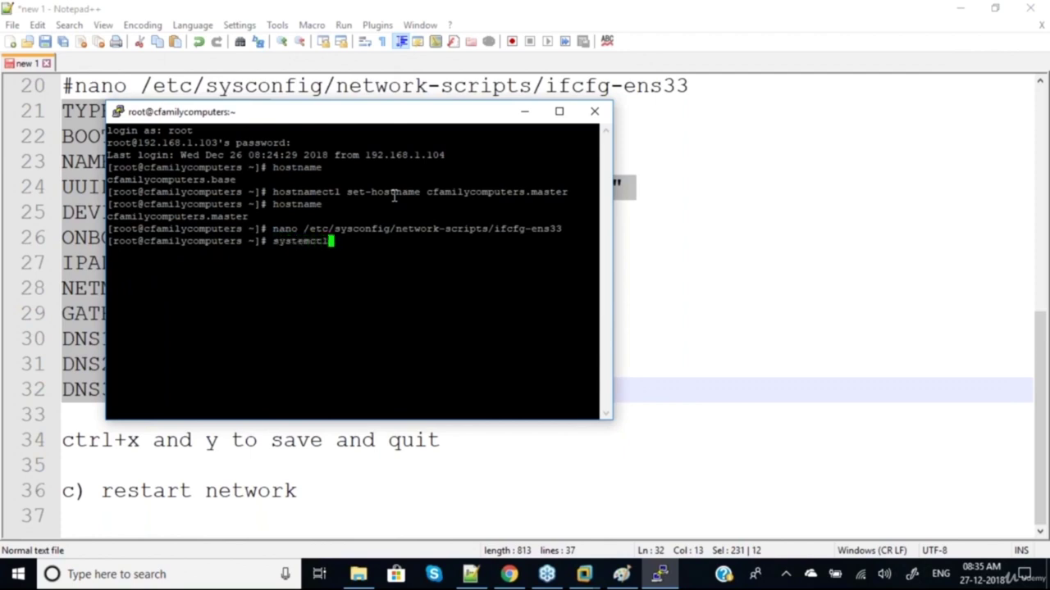
type(" restart ne")
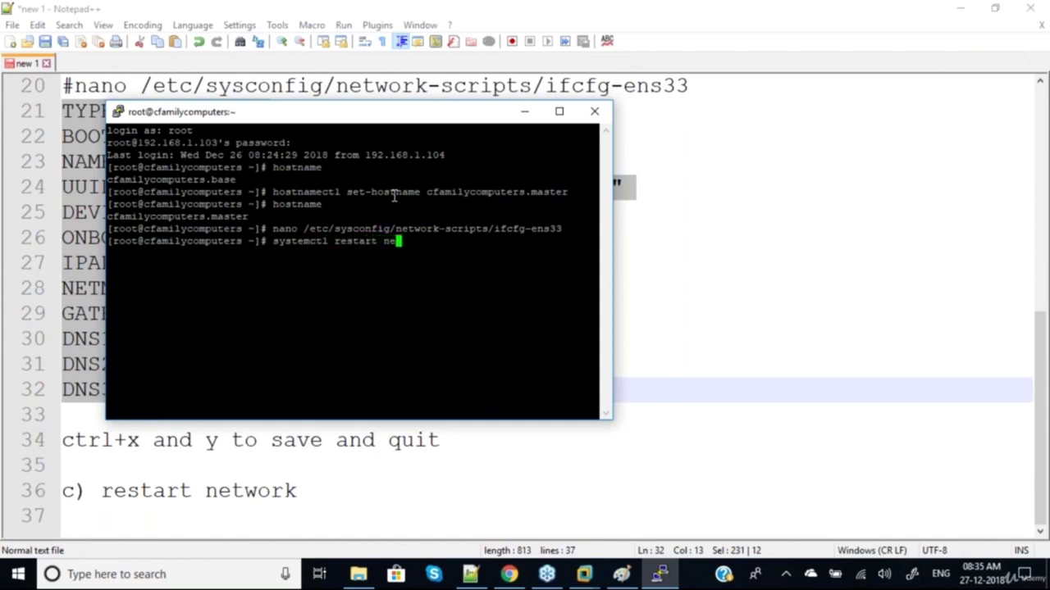
type("twork")
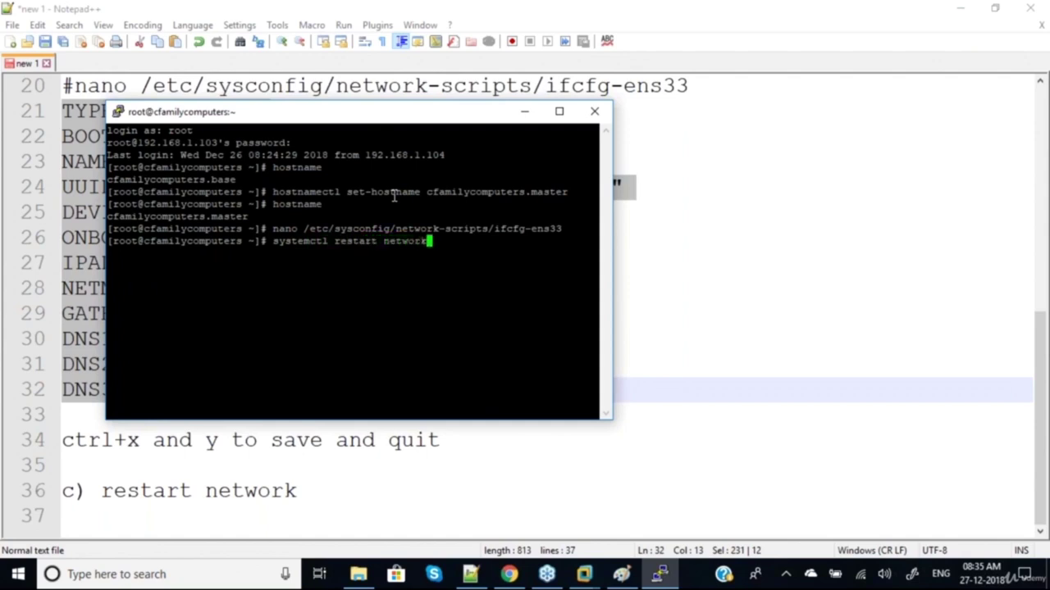
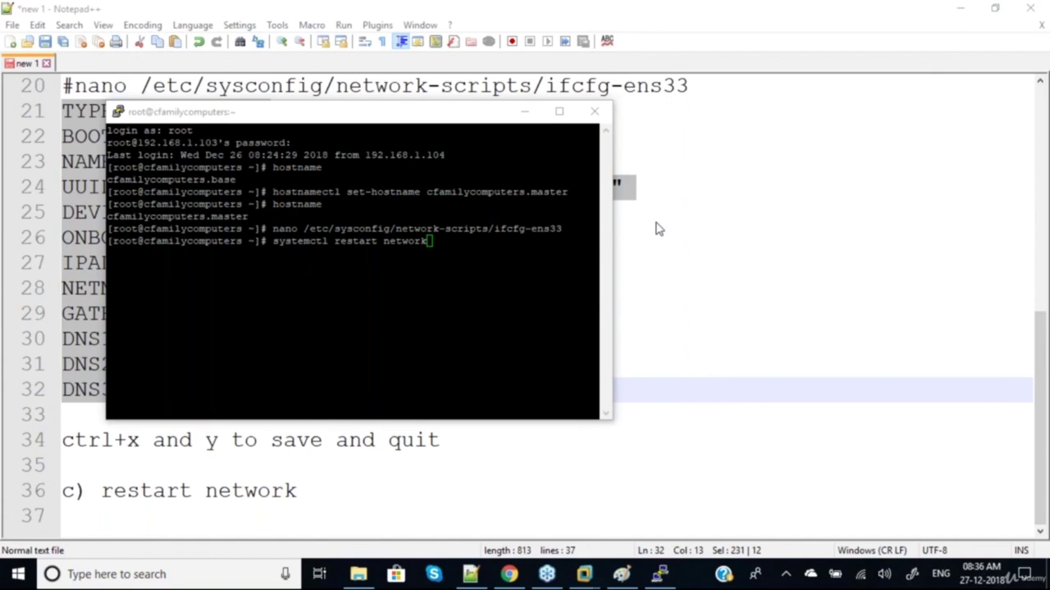
Run systemctl restart network in the PuTTY session at the old address.
left_click(419, 118)
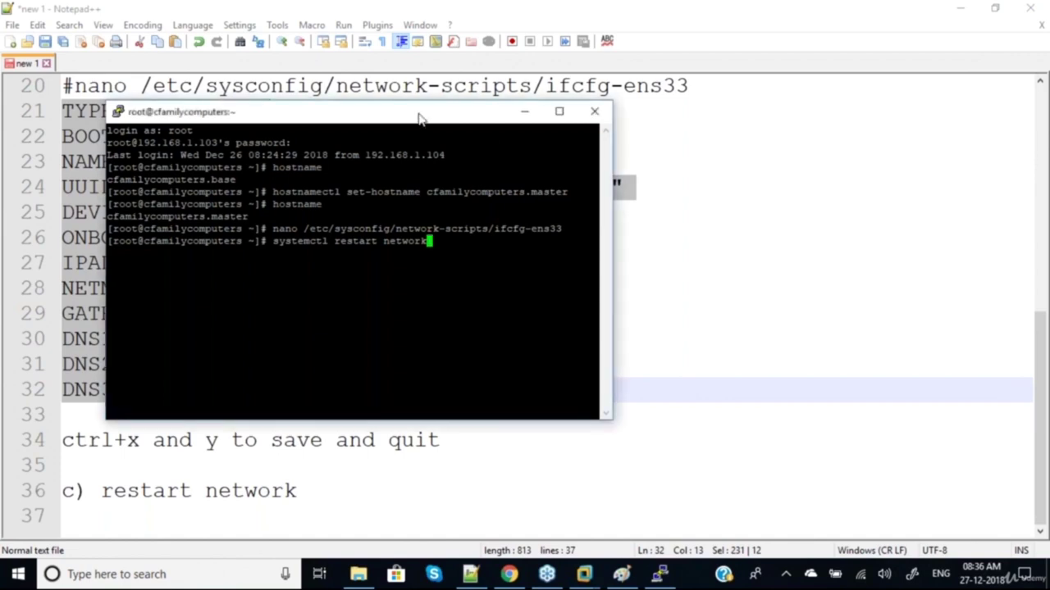
left_click_drag(418, 119, 479, 325)
key("Return")
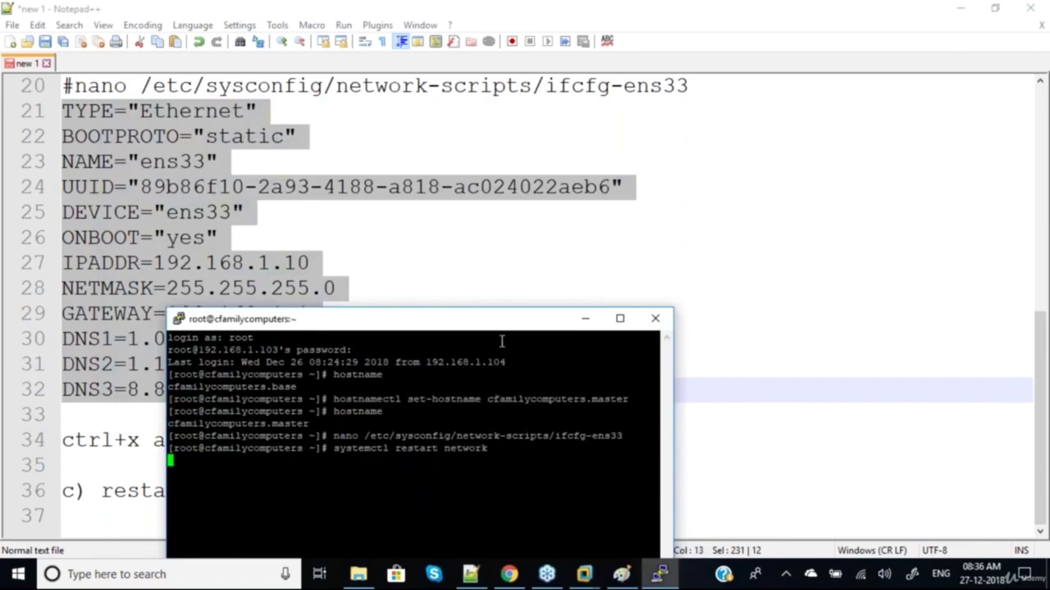
Close the old PuTTY SSH session and confirm the exit.
left_click_drag(510, 318, 502, 141)
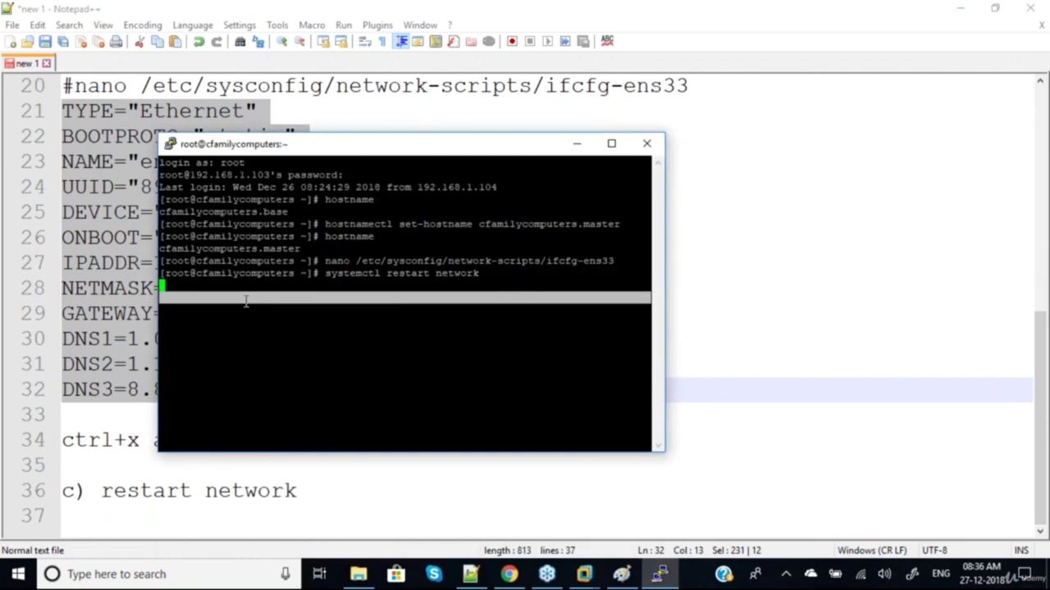
left_click(646, 143)
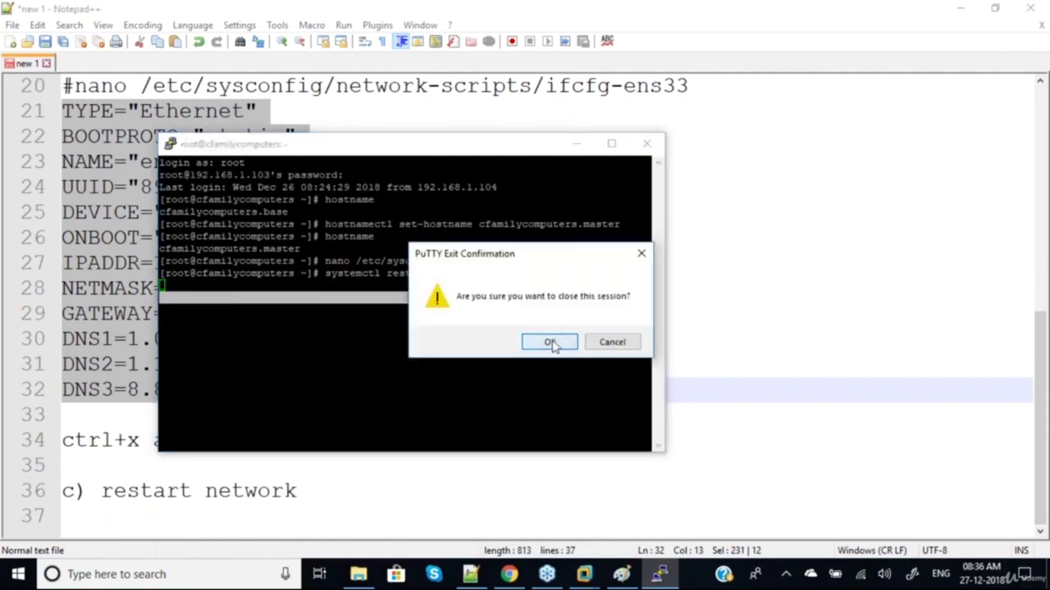
left_click(551, 343)
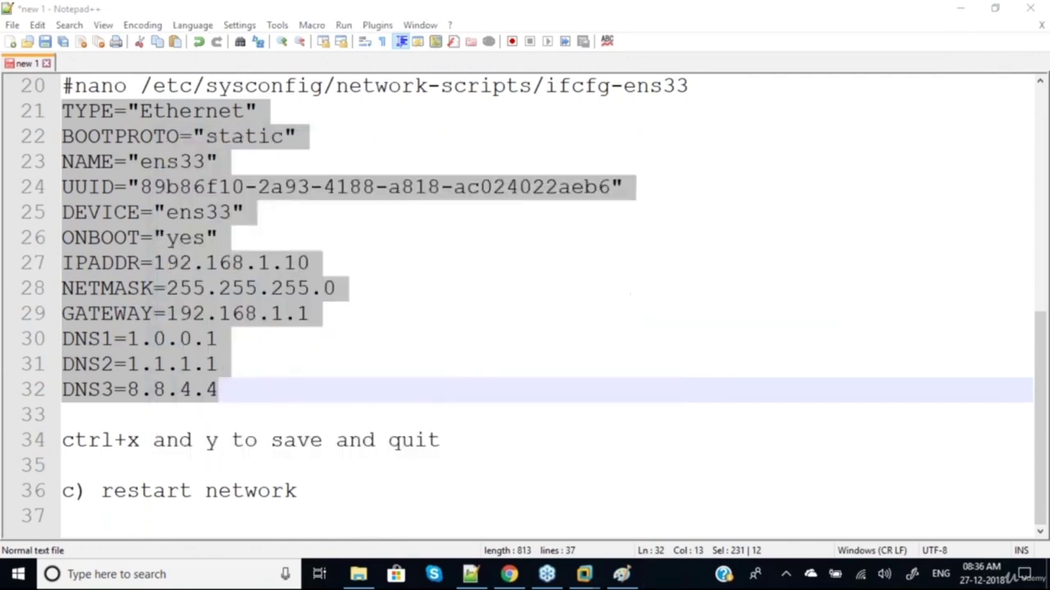
Launch PuTTY and connect to 192.168.1.10, naming the session 'master'.
key("super")
type("putt")
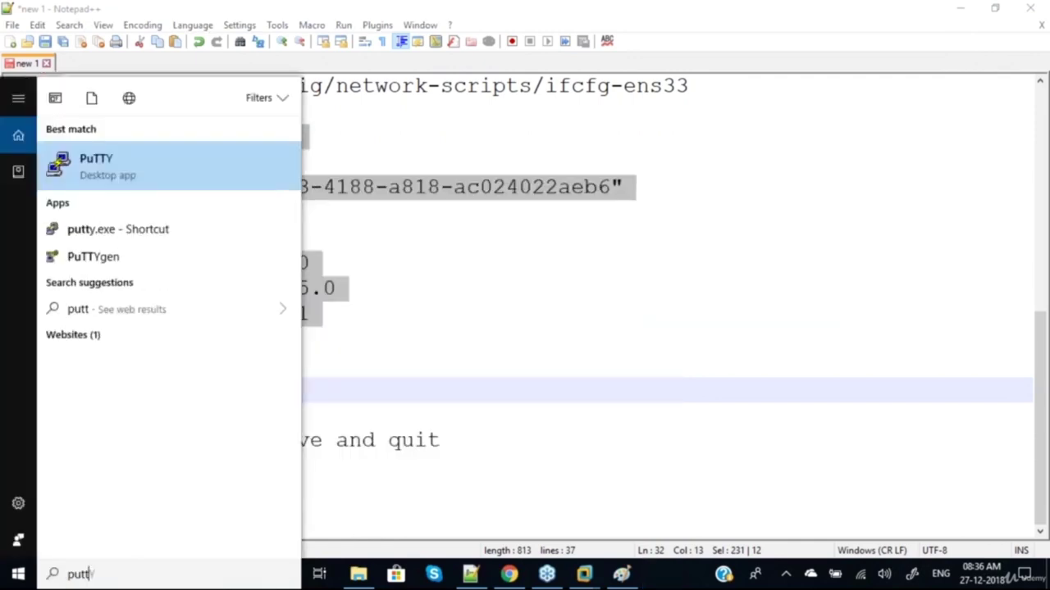
key("Return")
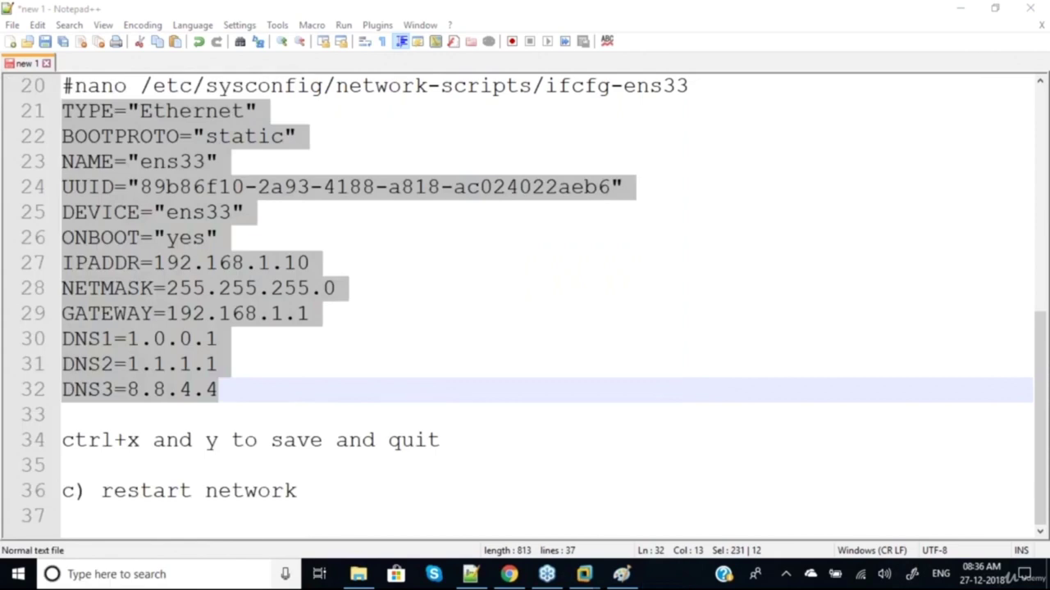
type("192.168")
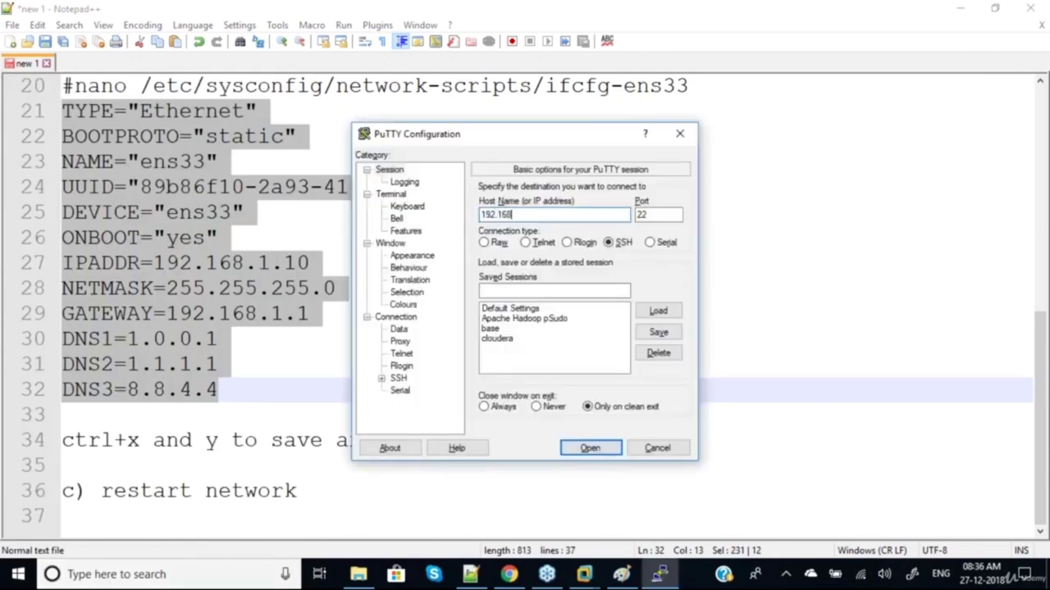
type(".1.10")
left_click(530, 291)
type("master")
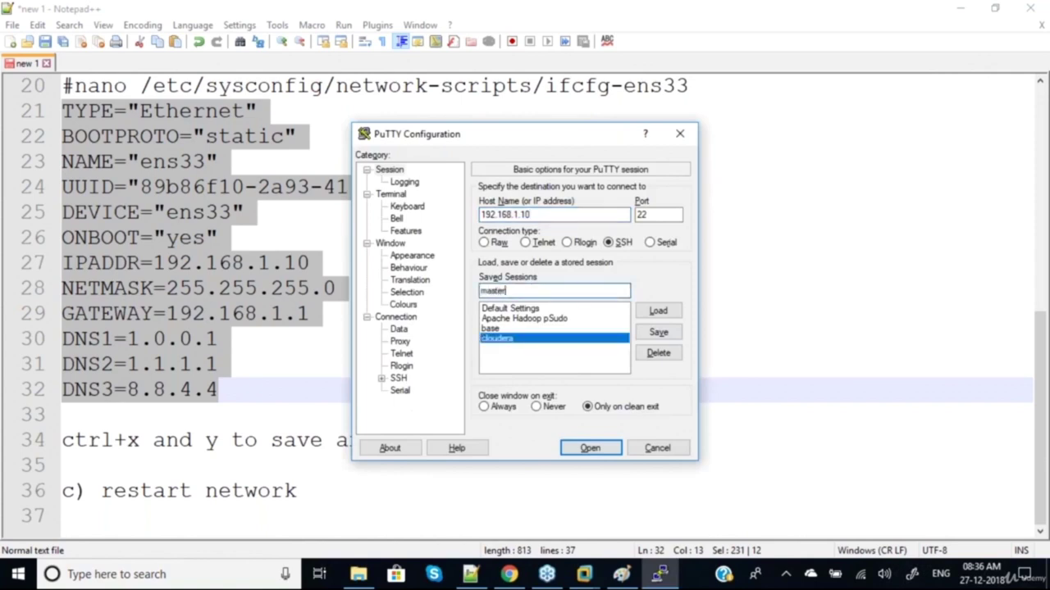
left_click(590, 448)
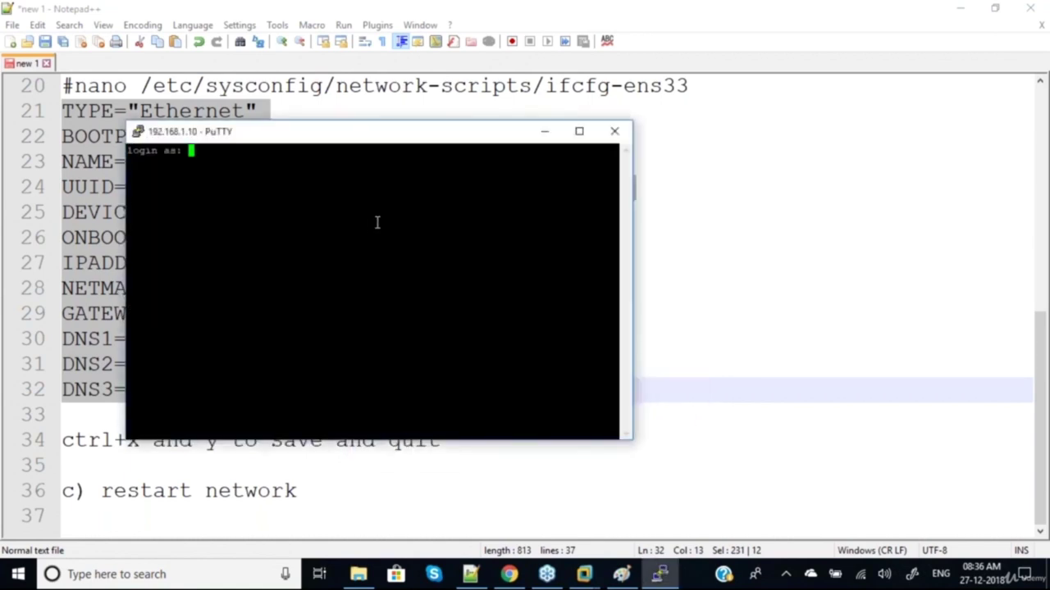
Log in as hdfs with the password and resize the terminal window.
type("hdfs")
key("Return")
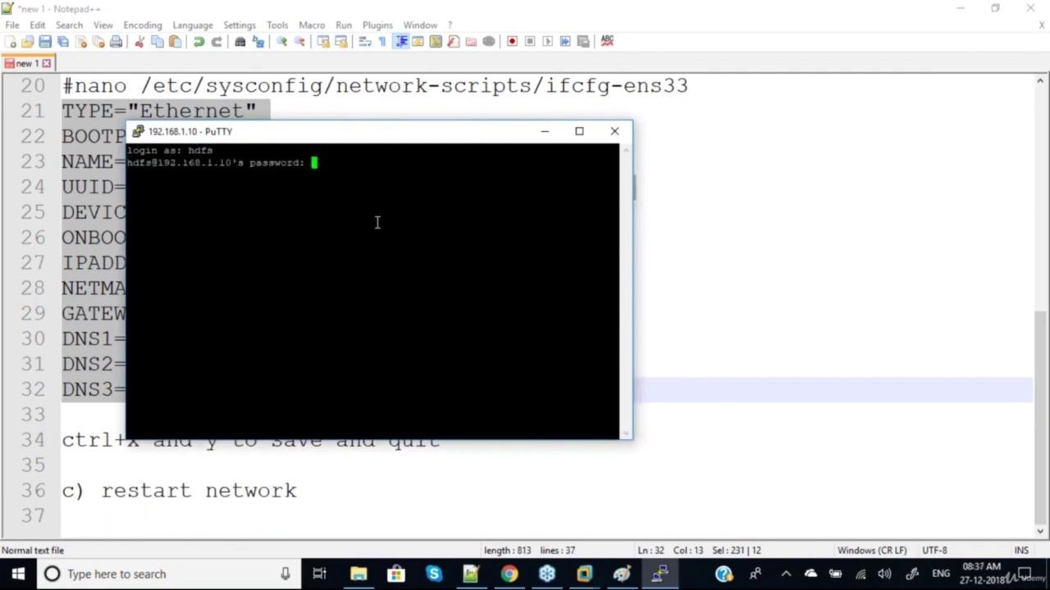
key("Return")
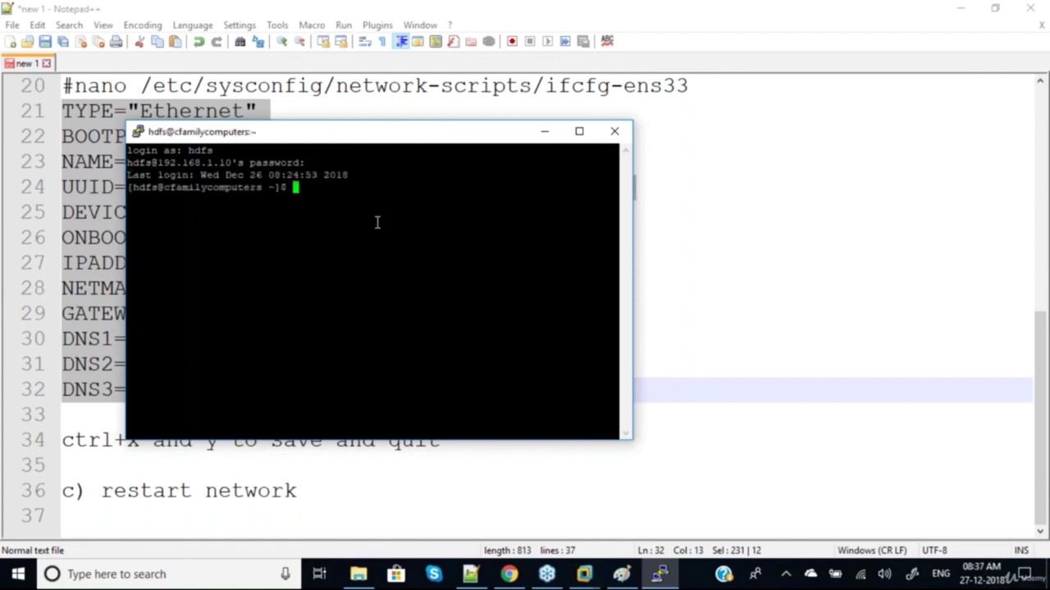
left_click_drag(380, 141, 265, 27)
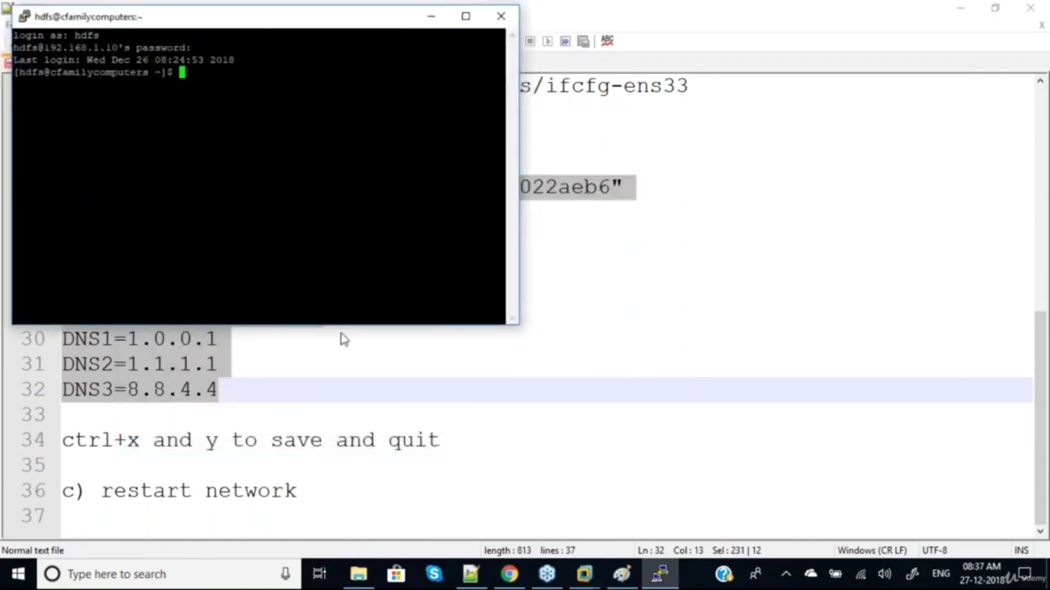
left_click_drag(344, 324, 391, 164)
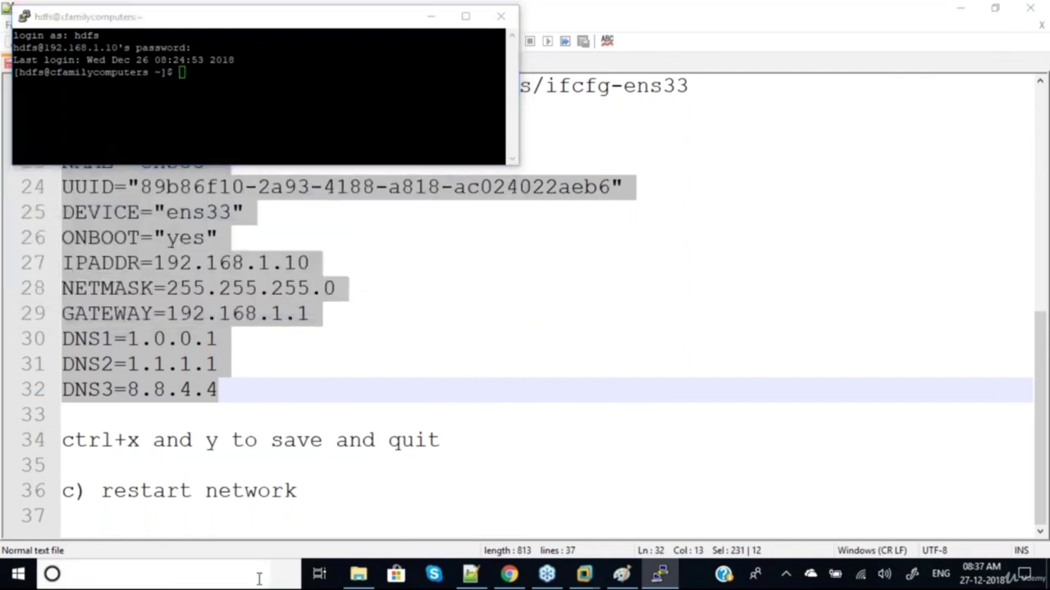
left_click(258, 577)
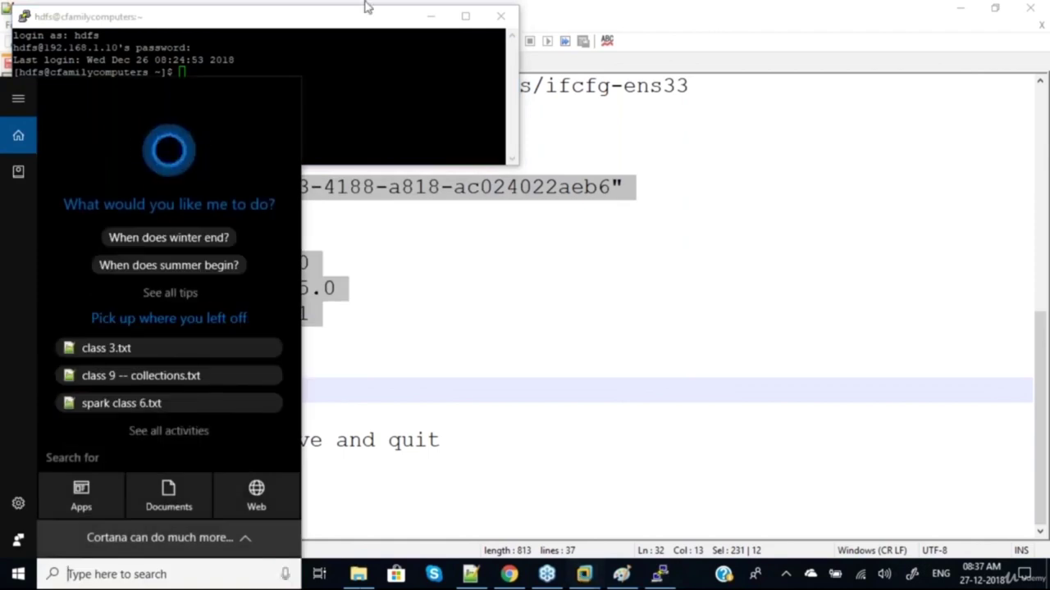
left_click(621, 577)
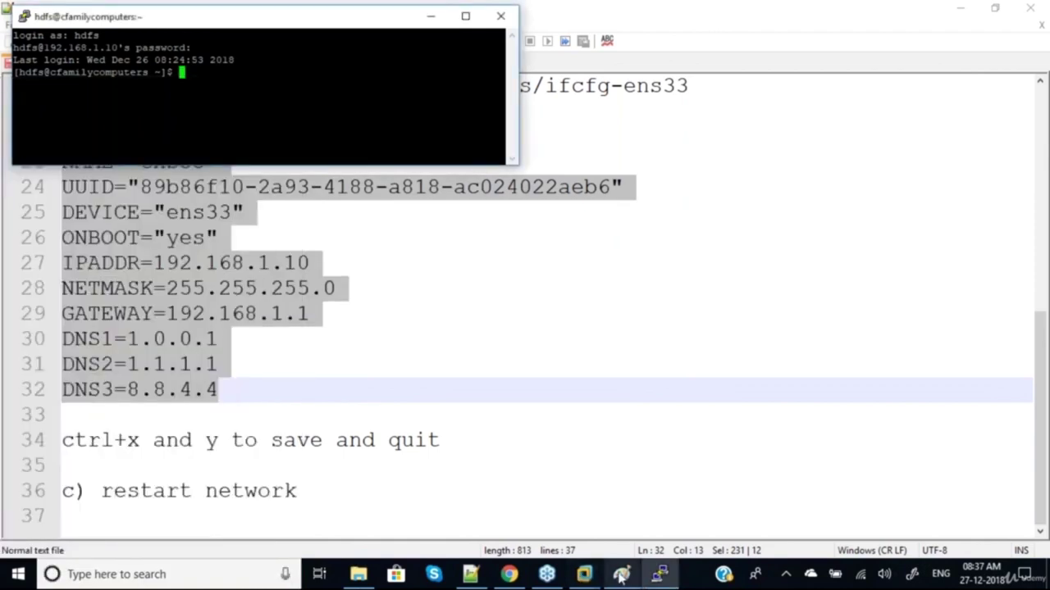
left_click(620, 577)
Draw a check mark inside the Master box of the Paint cluster diagram.
left_click(621, 577)
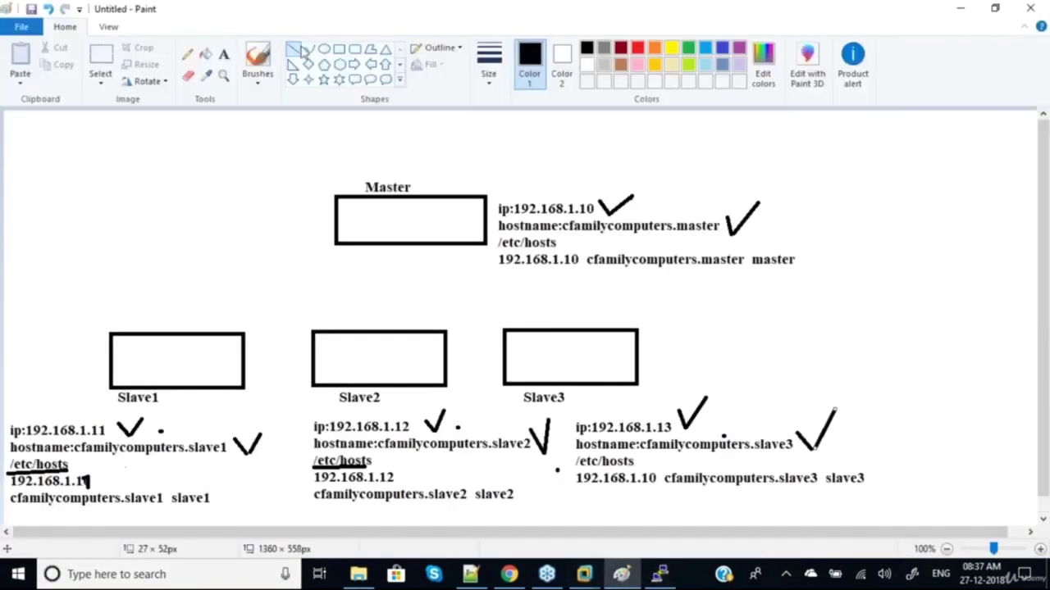
mouse_move(366, 204)
left_mouse_down()
mouse_move(380, 226)
mouse_move(408, 189)
left_mouse_up()
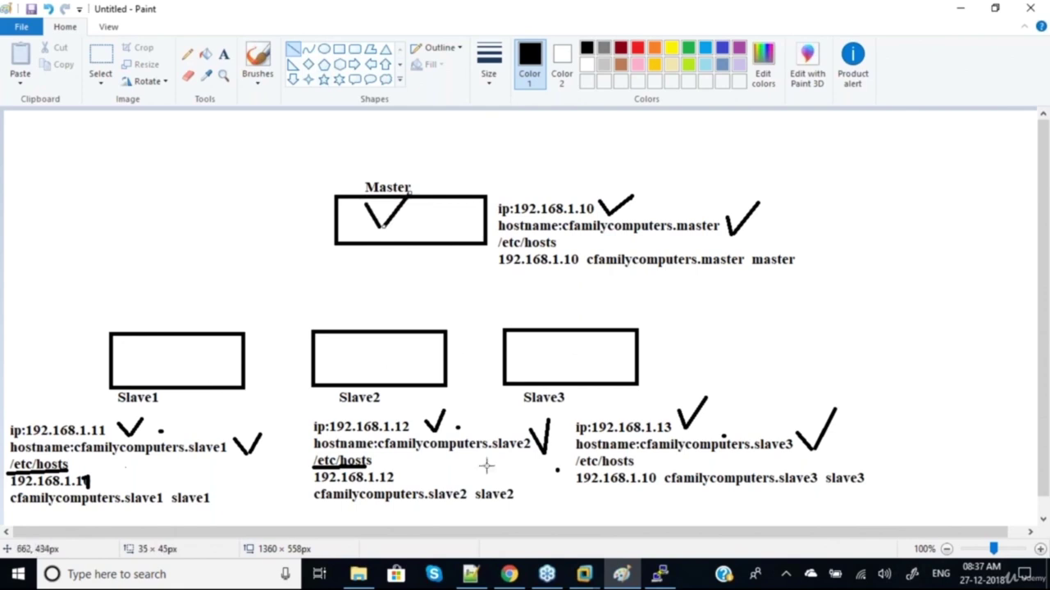
left_click(582, 578)
Power on the slave1 virtual machine in VMware Workstation.
left_click(581, 482)
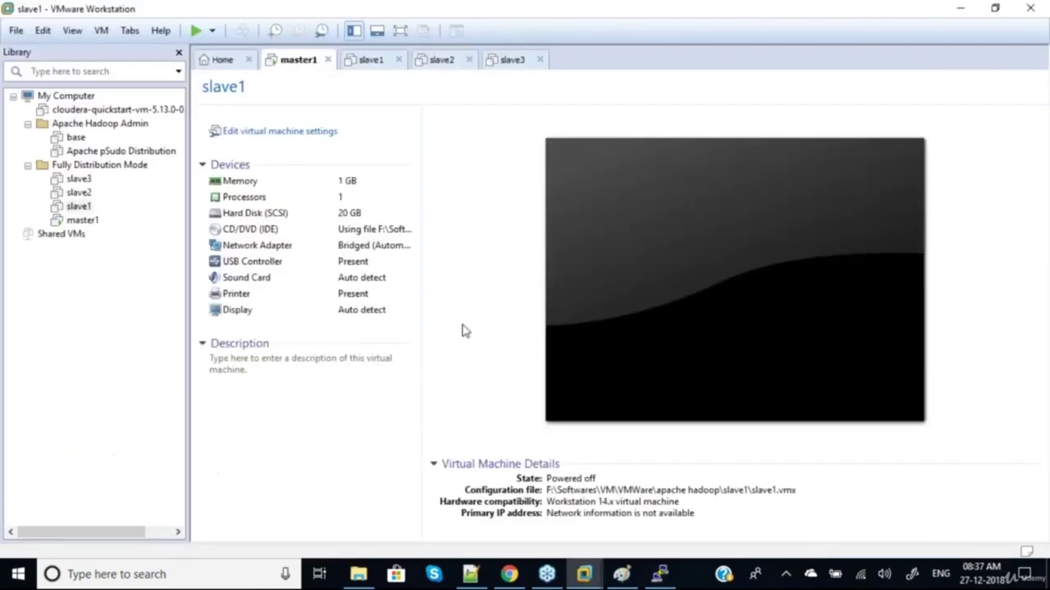
left_click(294, 118)
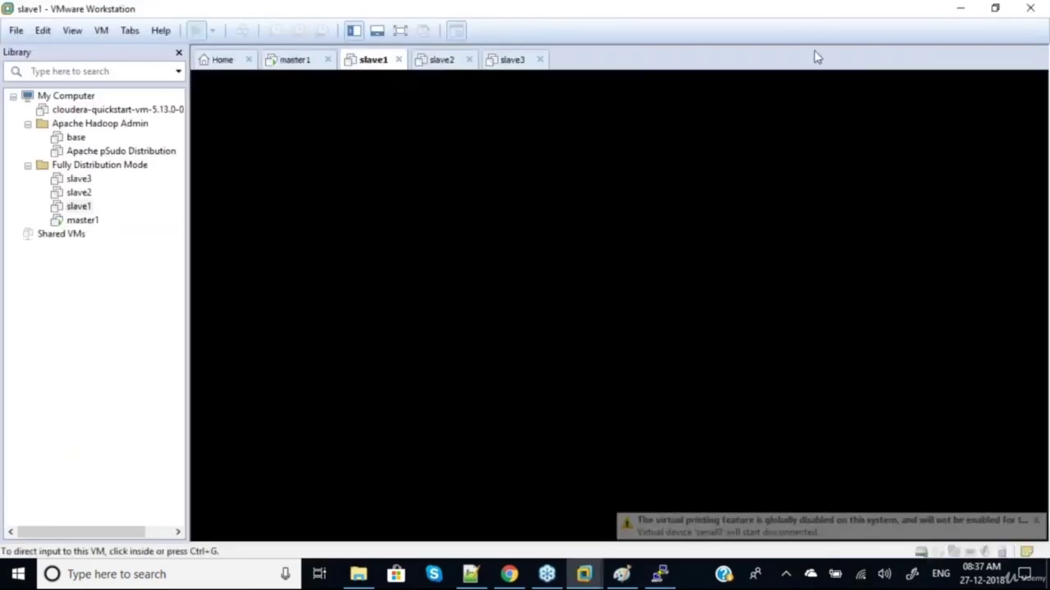
left_click(150, 576)
Launch a new PuTTY window from Start search.
left_click(661, 576)
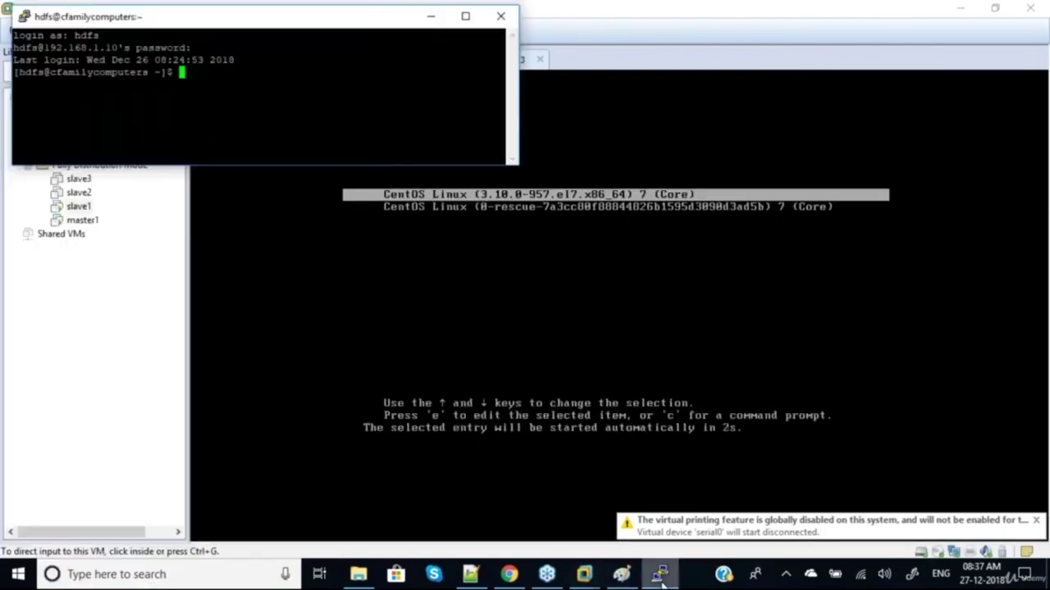
left_click(68, 574)
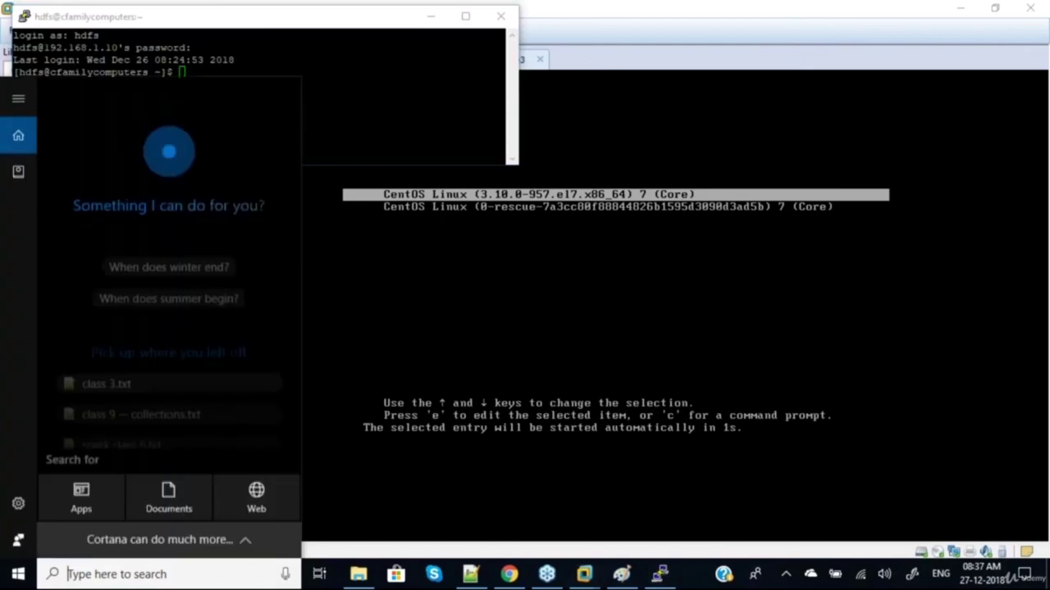
type("put")
key("Return")
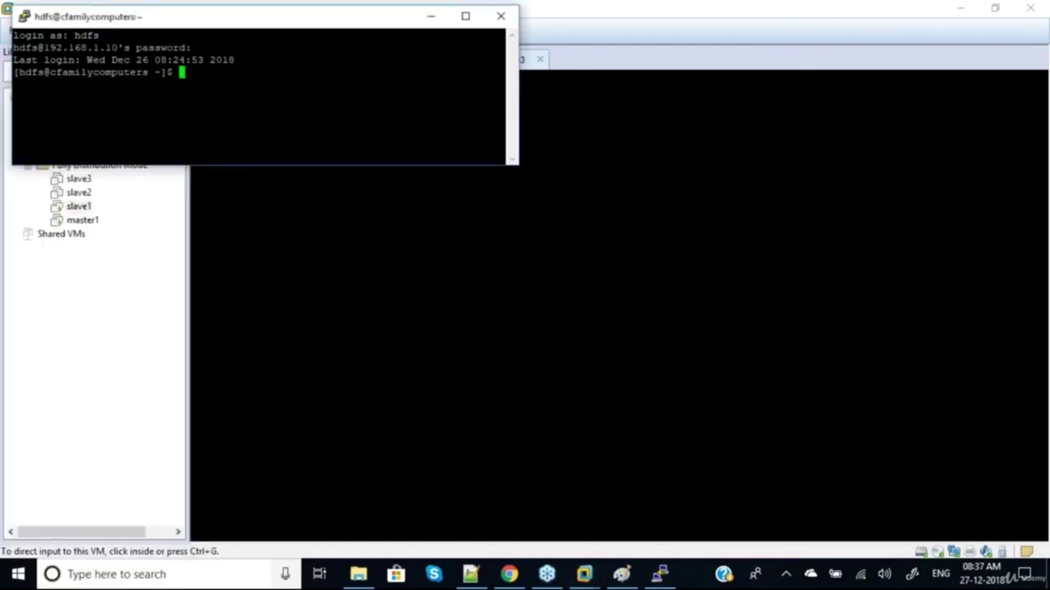
Connect to 192.168.1.103 and log in as root, re-entering the password after denial.
type("19")
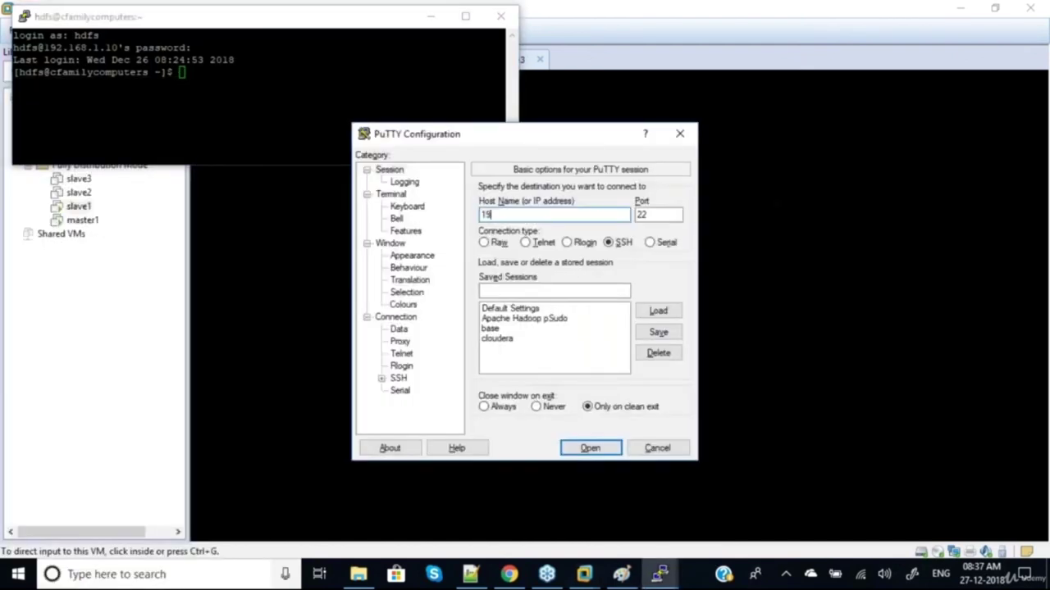
type("2.168.1.")
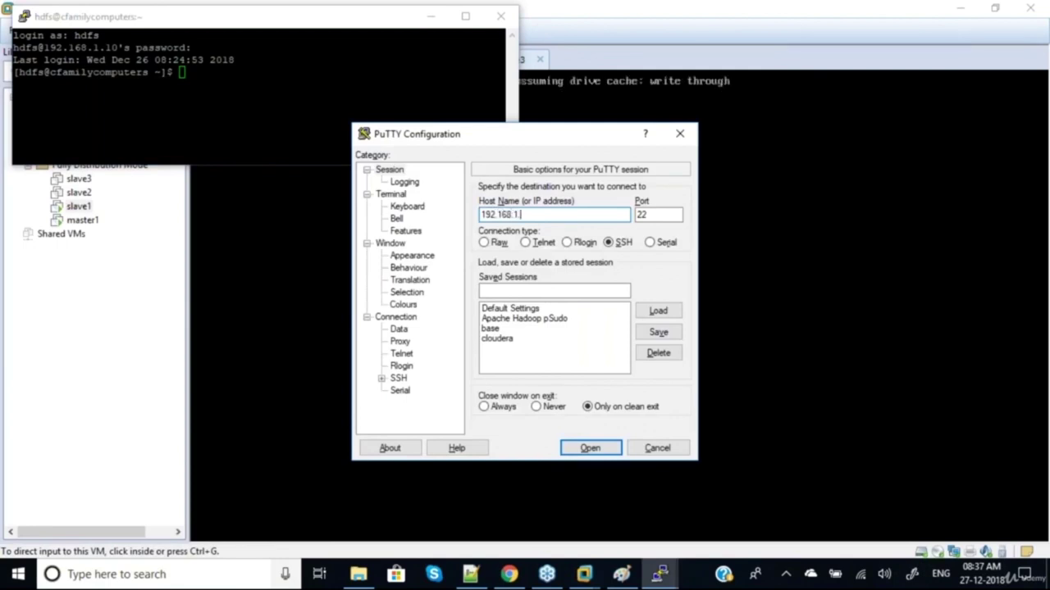
type("103")
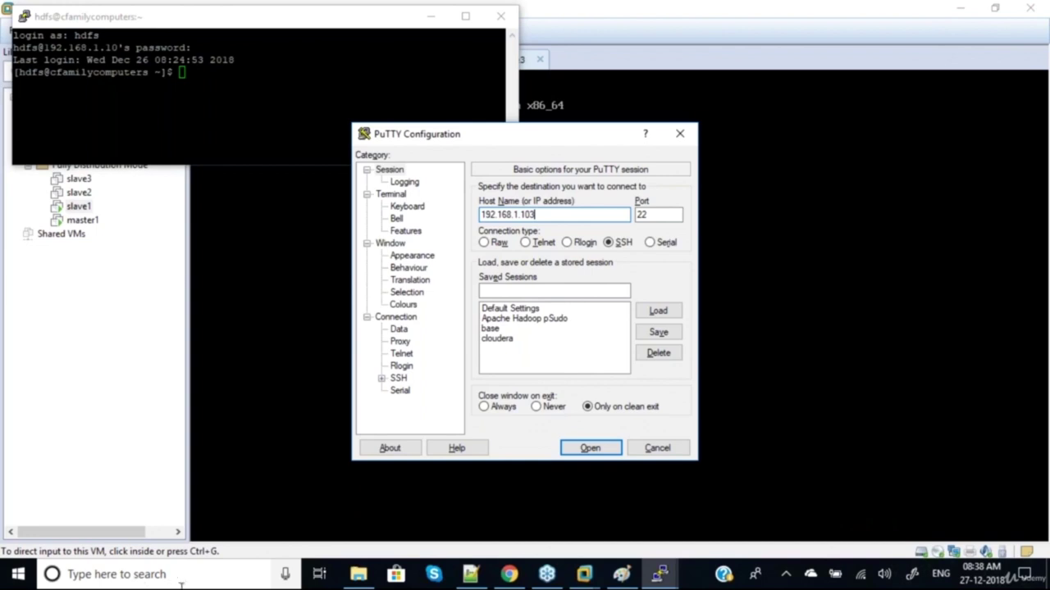
left_click(589, 450)
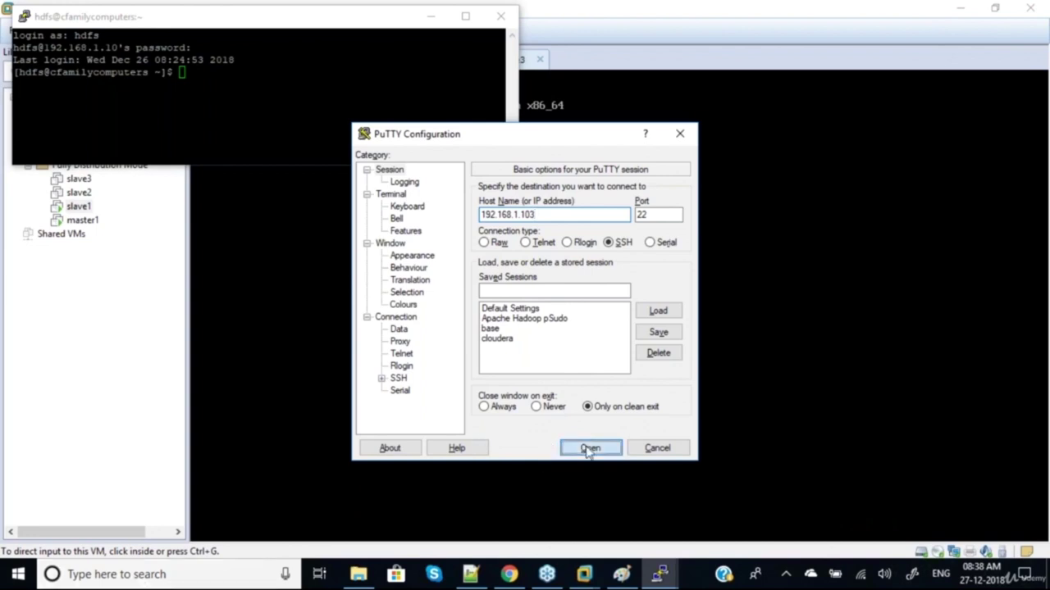
type("root")
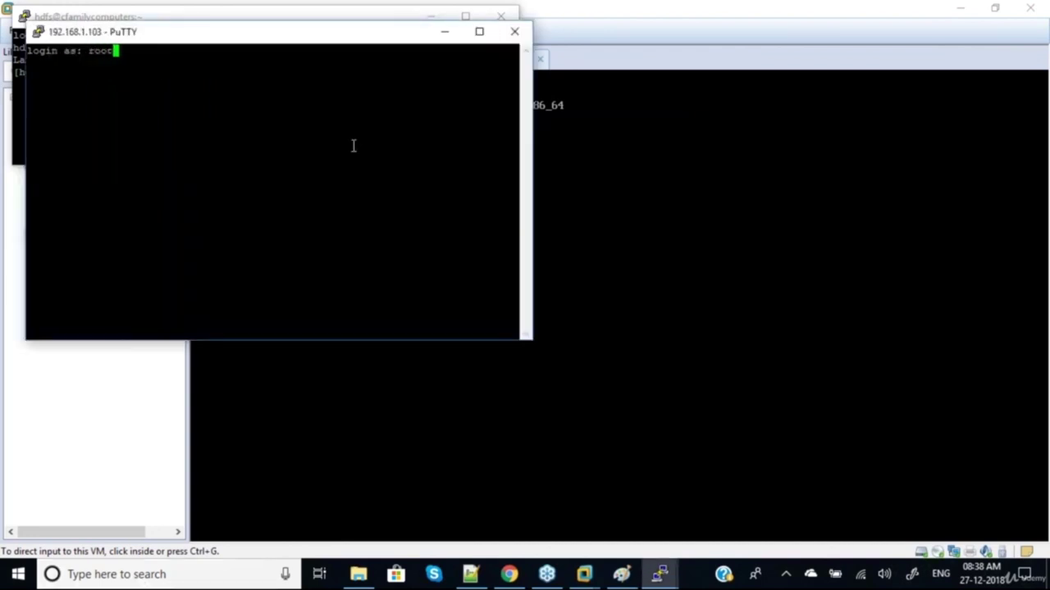
key("Return")
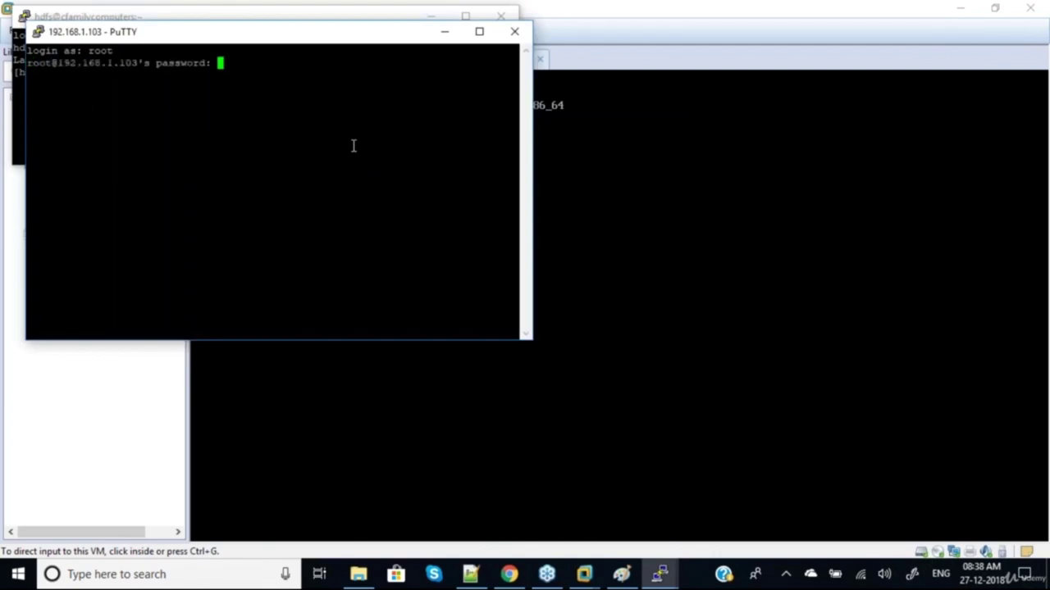
key("Return")
left_click_drag(287, 41, 380, 74)
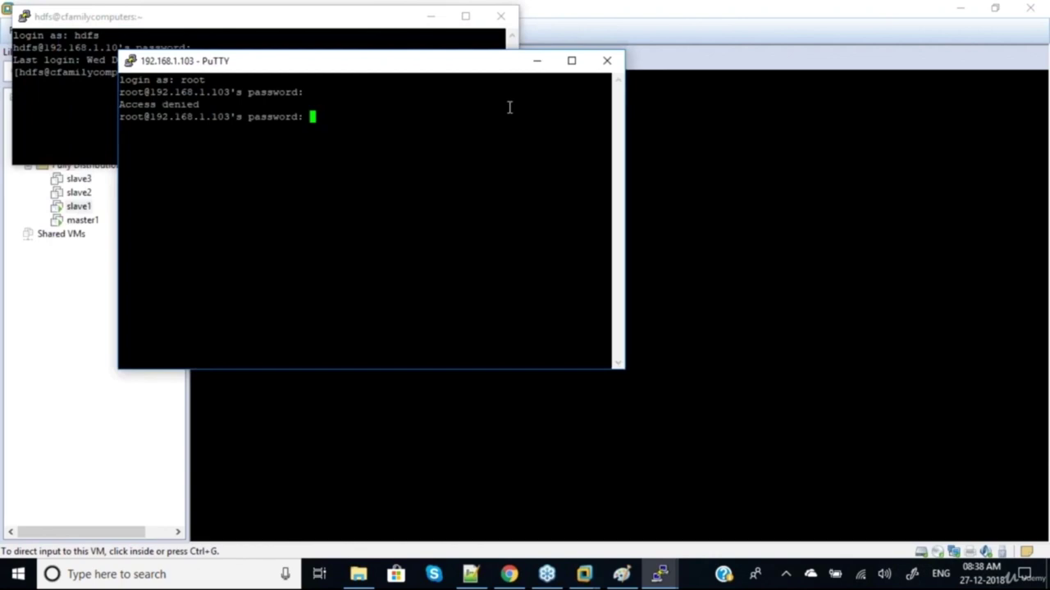
key("Return")
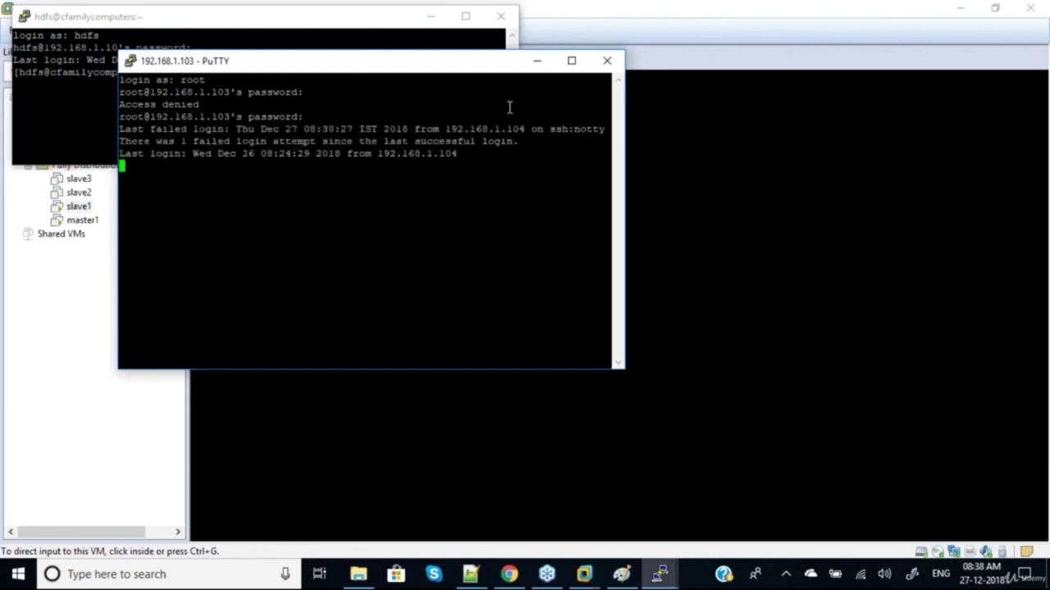
Clear the screen, check the hostname, and set it to cfamilycomputers.slave1 with hostnamectl.
type("clear")
key("Return")
type("hostname")
key("Return")
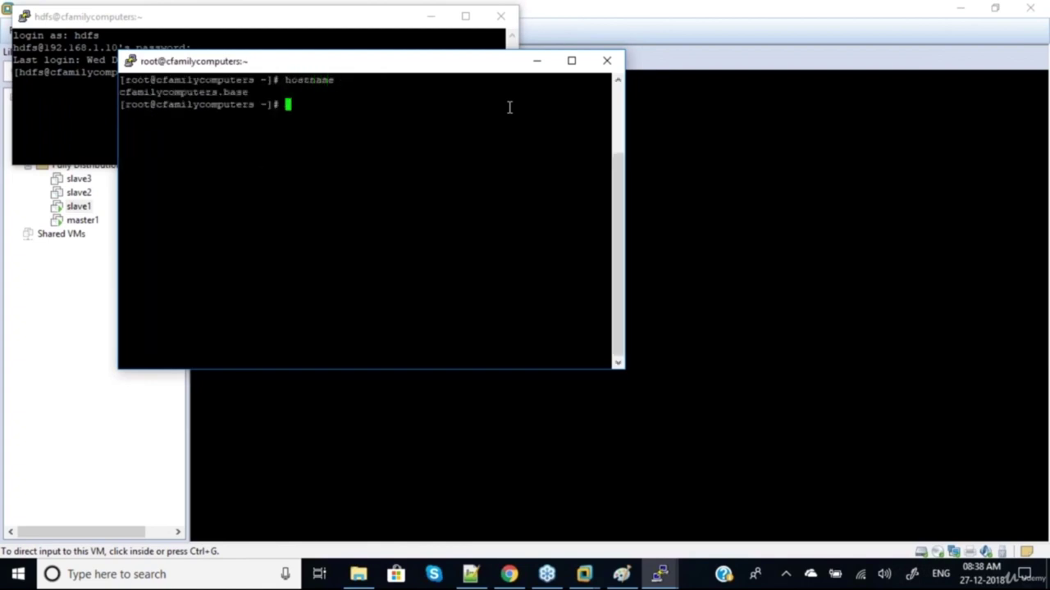
type("hostnamectl set")
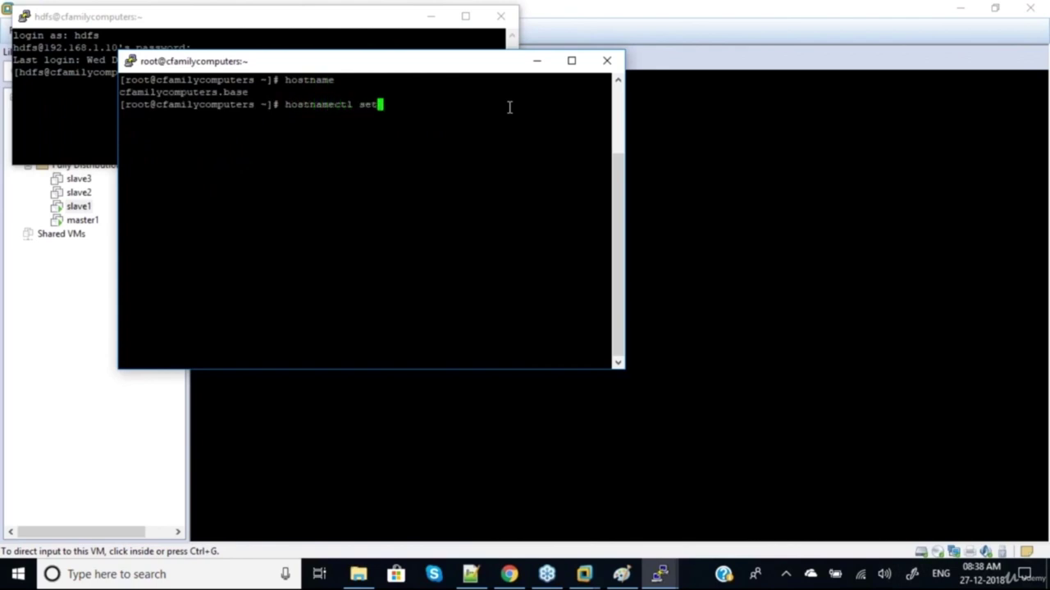
type("-hostname ")
type("cfamily")
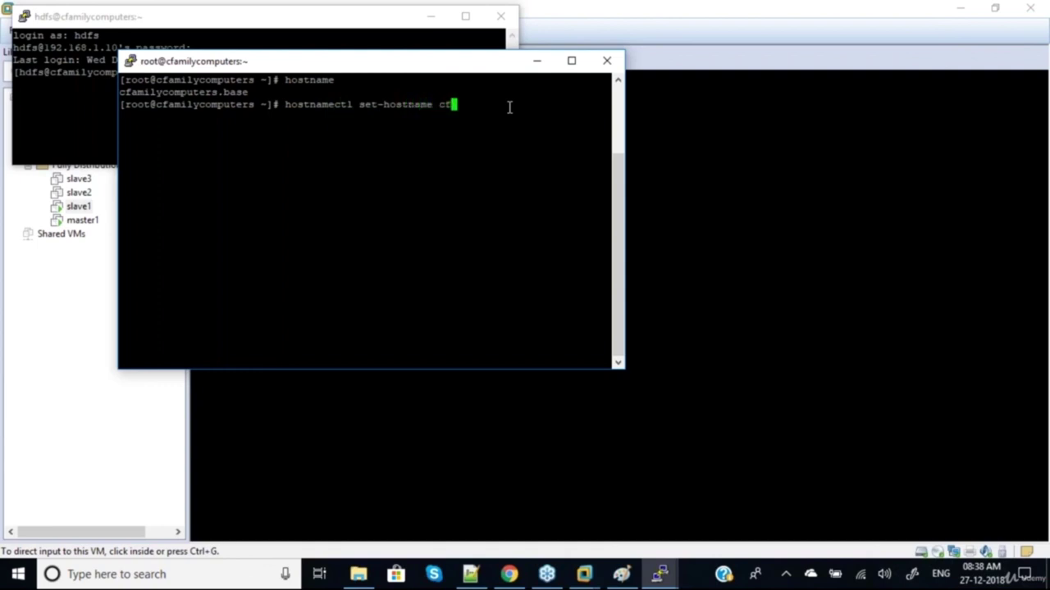
type("computers.")
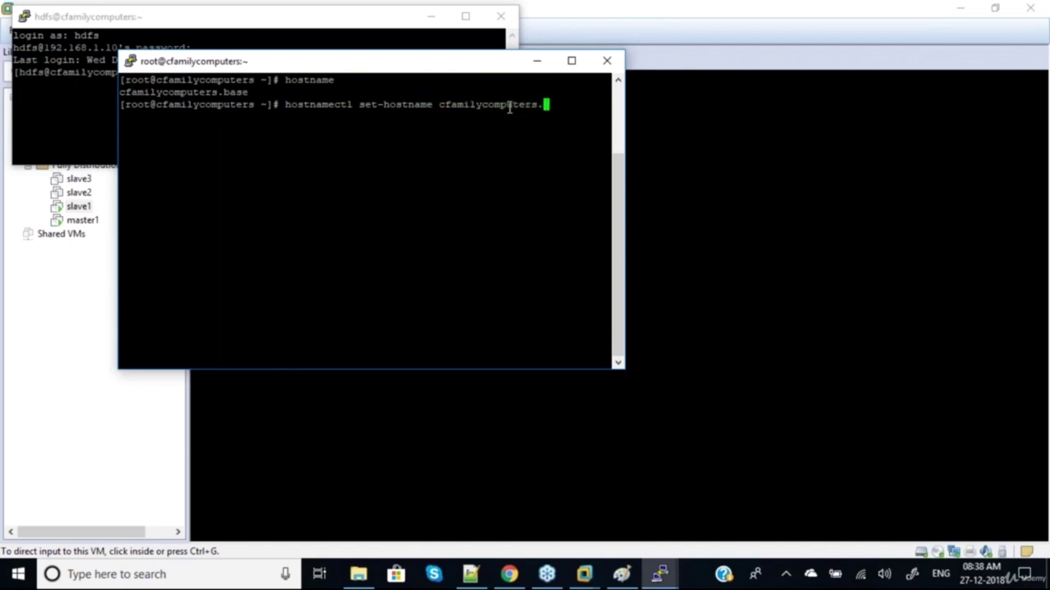
type("slave1")
key("Return")
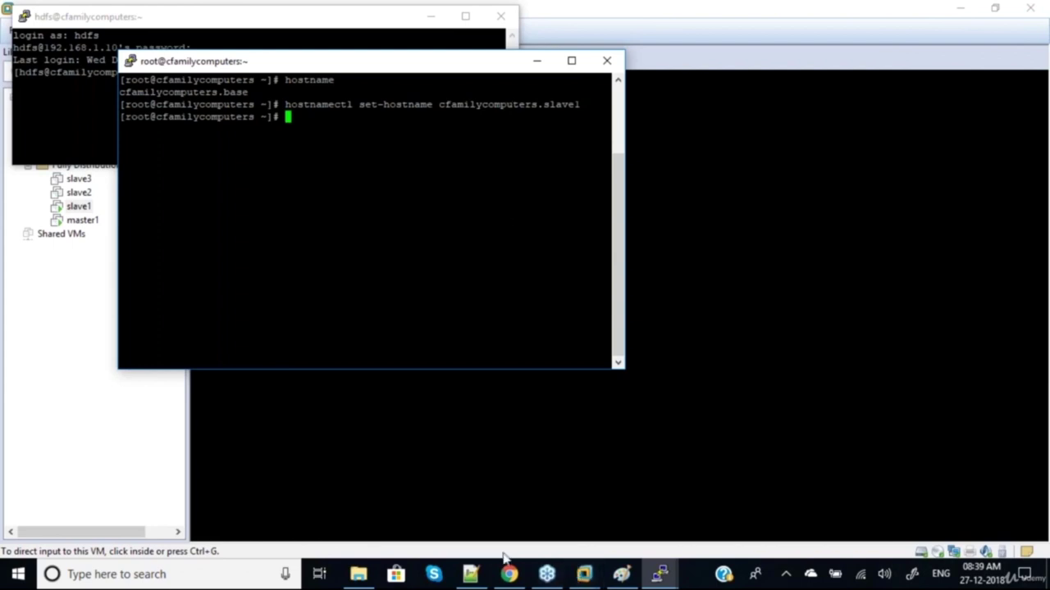
left_click(474, 576)
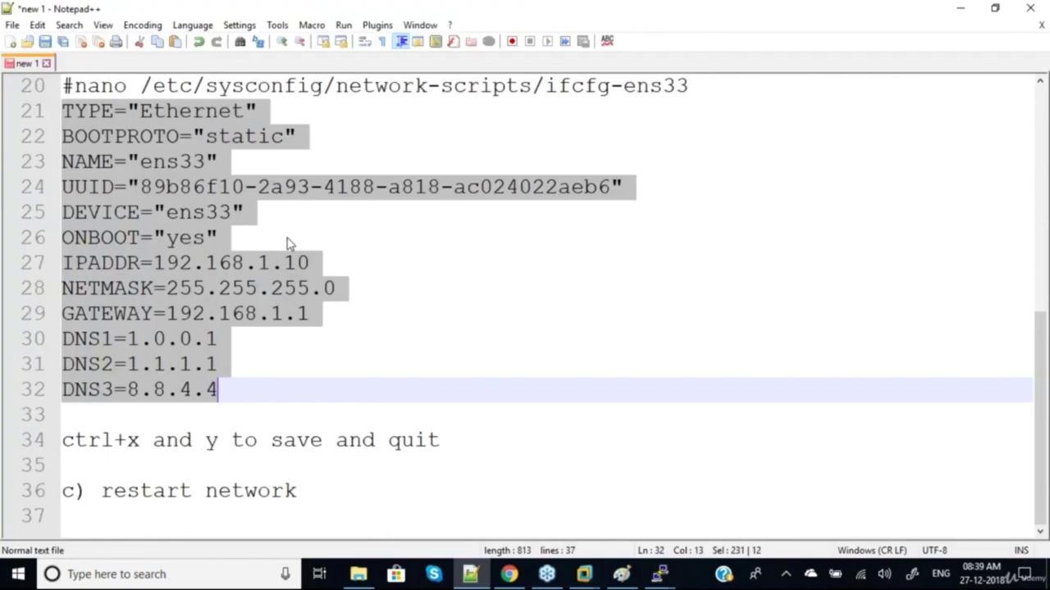
left_click(73, 86)
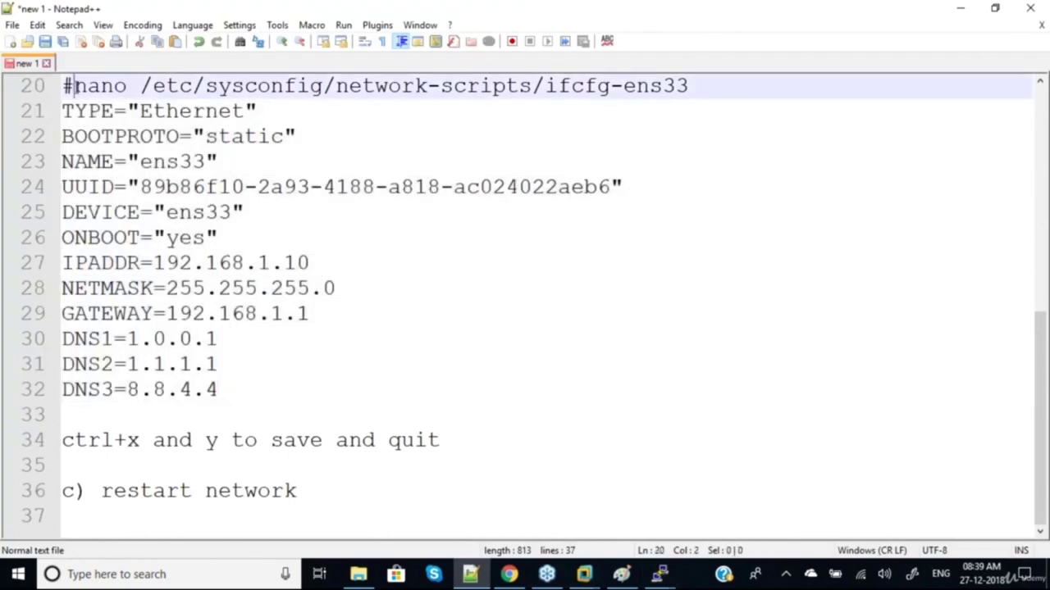
Copy the nano ifcfg-ens33 command from line 20 of the Notepad++ notes.
left_click_drag(73, 86, 733, 87)
right_click(681, 82)
left_click(705, 109)
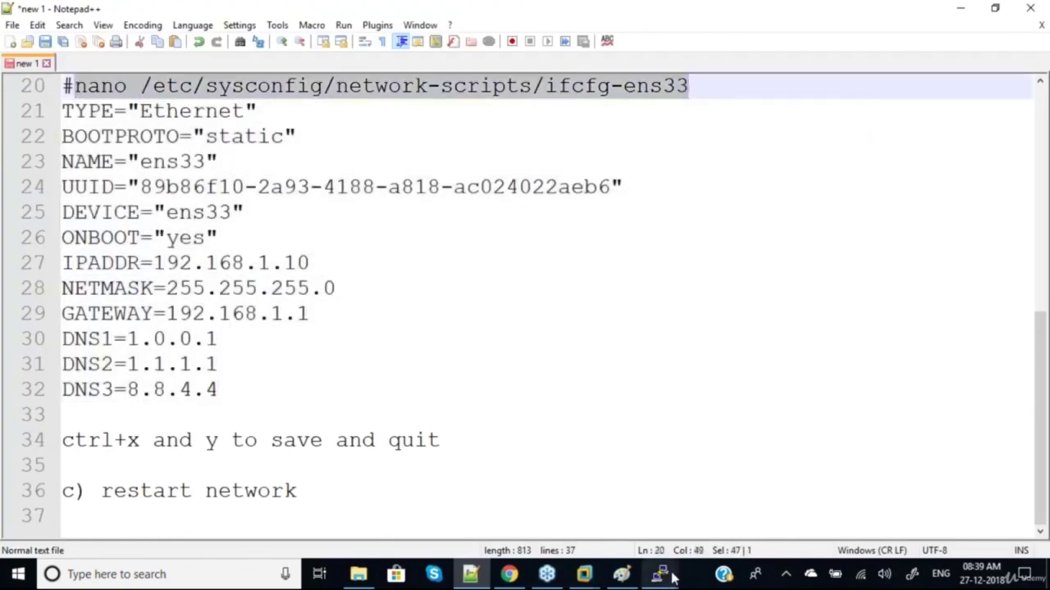
Open ifcfg-ens33 in nano in the root session and cut its existing lines.
mouse_move(662, 577)
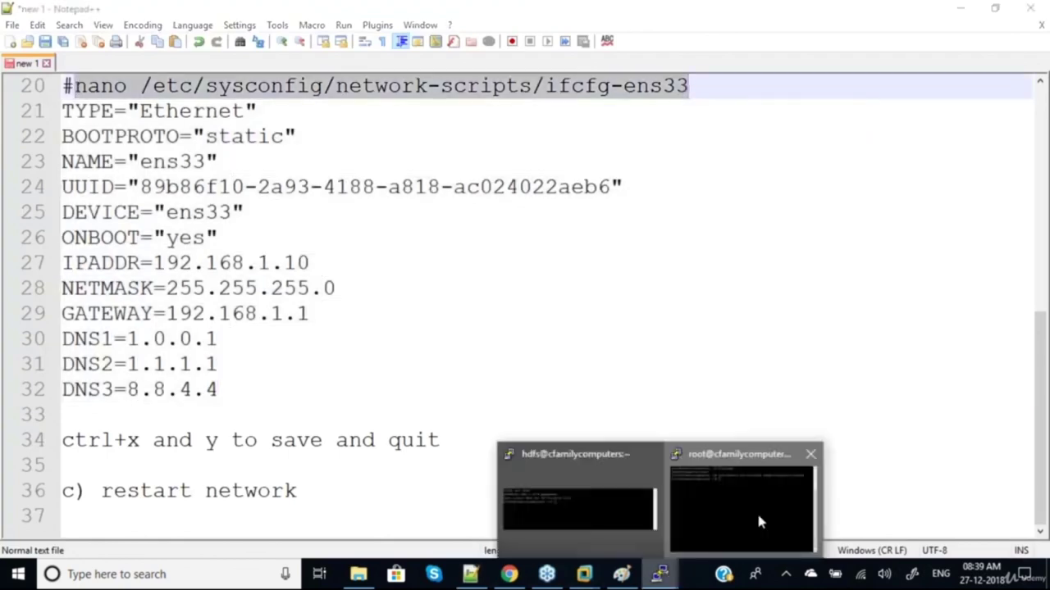
left_click(757, 511)
right_click(488, 219)
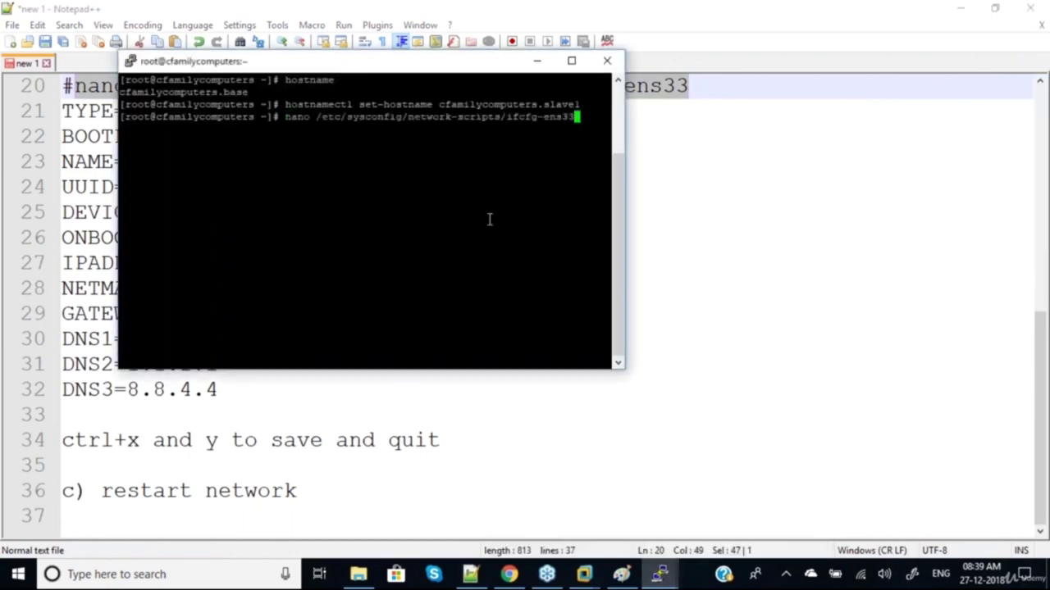
key("Return")
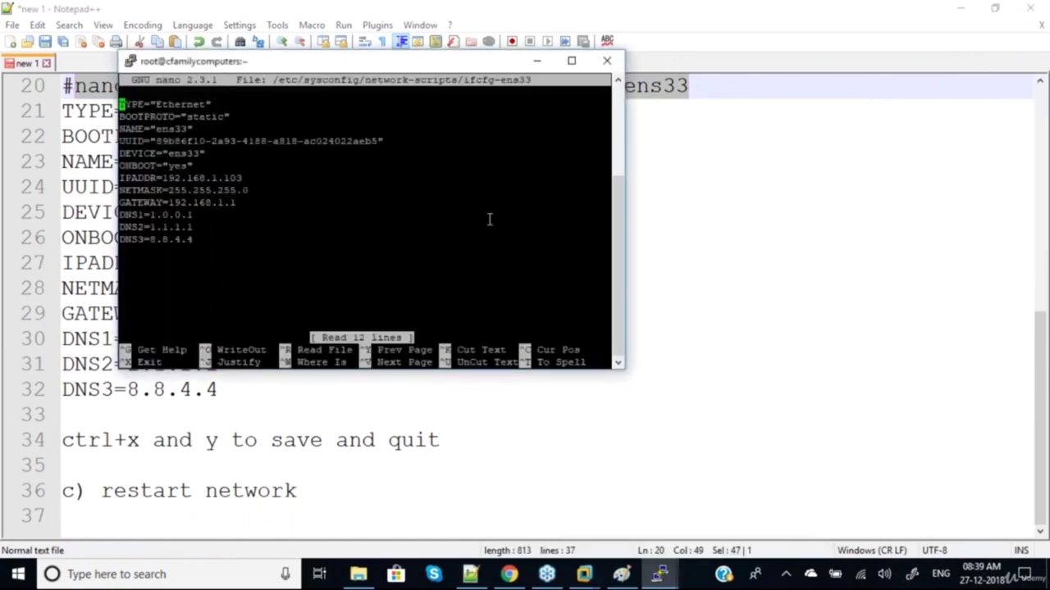
key("ctrl+k")
key("ctrl+k")
key("ctrl+k")
key("ctrl+k")
key("ctrl+k")
key("ctrl+k")
key("ctrl+k")
key("ctrl+k")
key("ctrl+k")
key("ctrl+k")
key("ctrl+k")
key("ctrl+k")
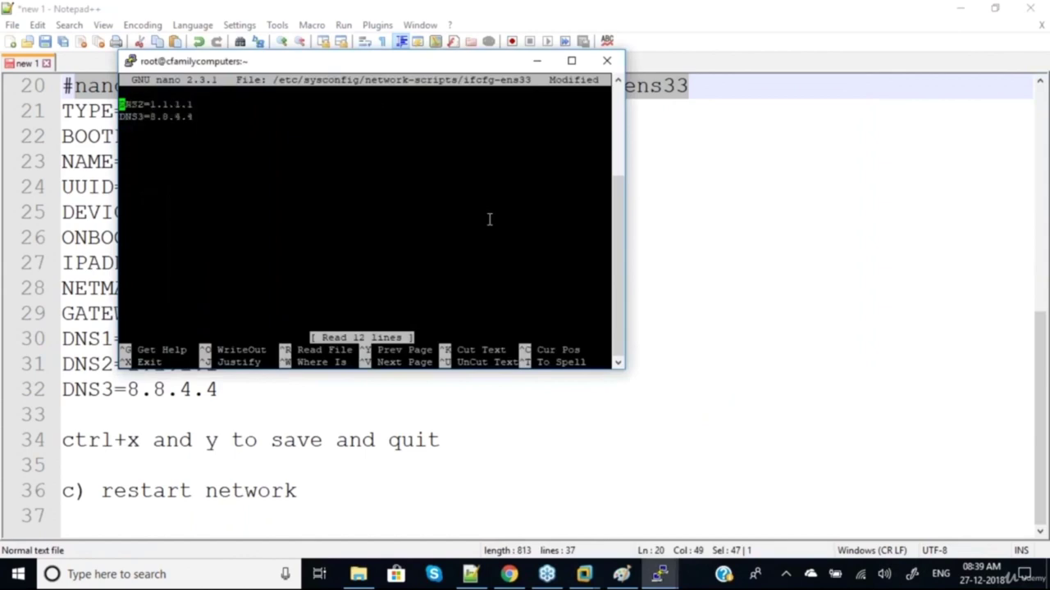
Duplicate the master notes block under a new 'slave1' heading at the end of the notes.
left_click(337, 411)
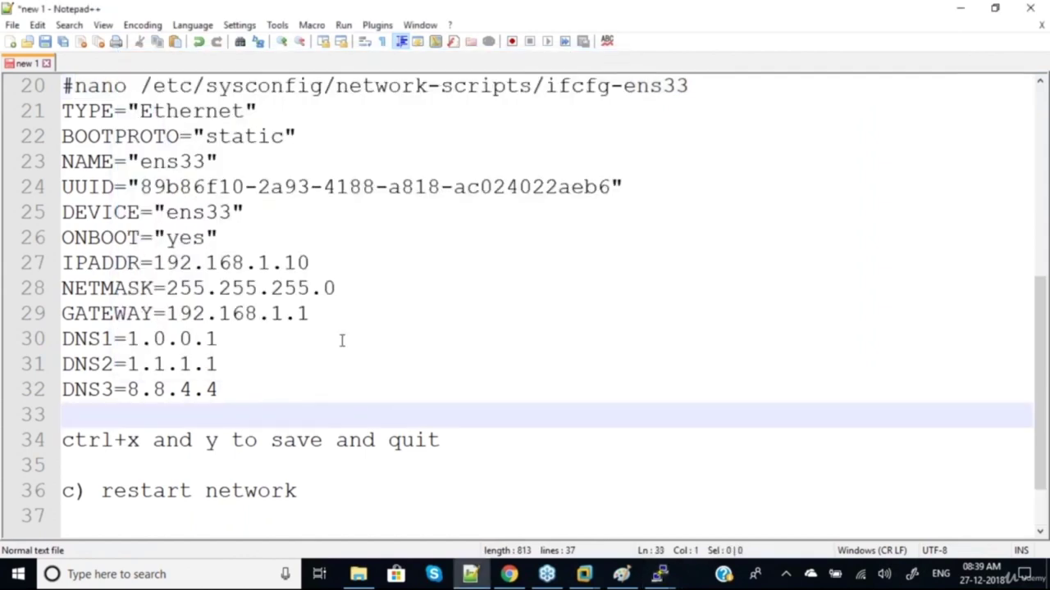
scroll(342, 341, "up", 2)
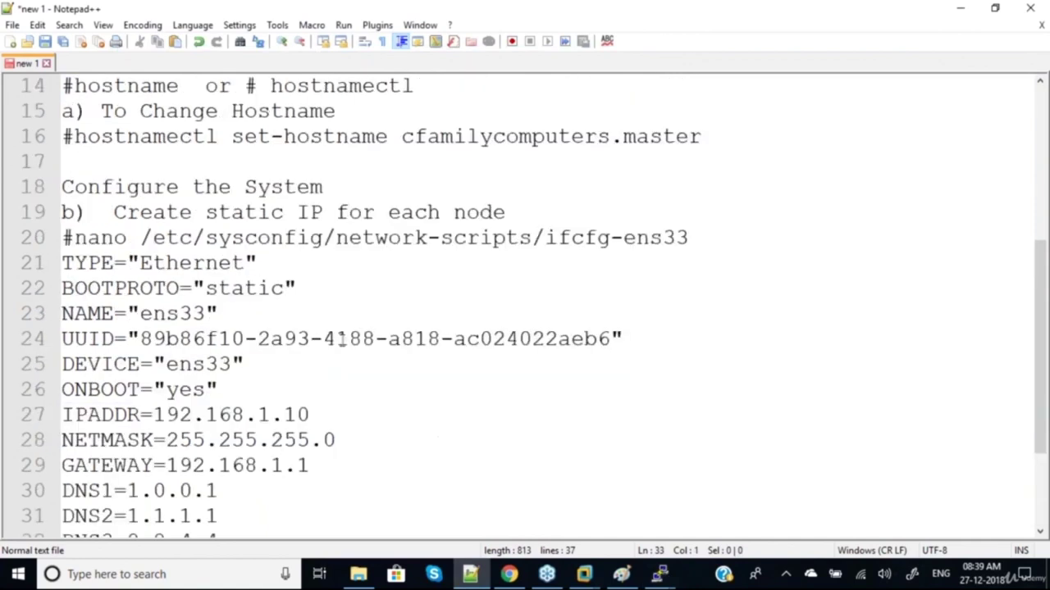
scroll(340, 339, "up", 4)
left_click(63, 237)
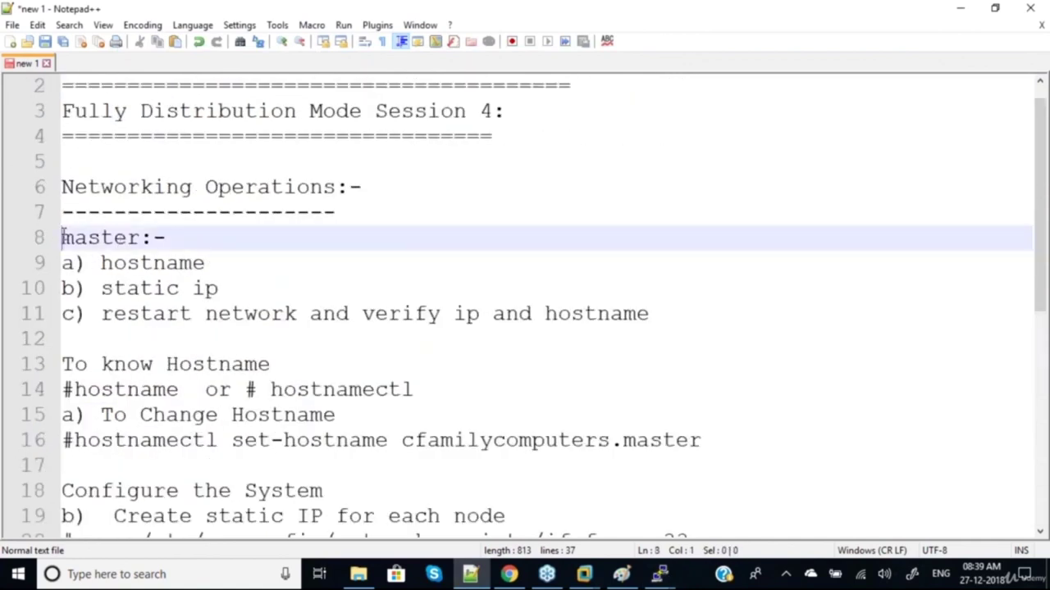
left_click_drag(63, 237, 243, 440)
left_click_drag(265, 484, 363, 504)
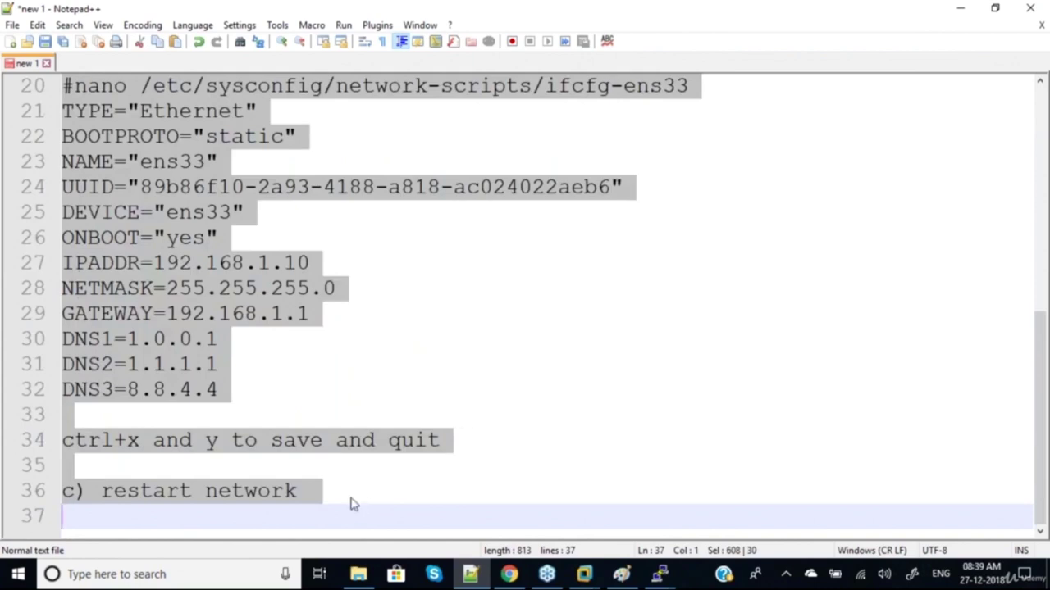
left_click(350, 503)
key("Return")
key("Return")
type("slave1")
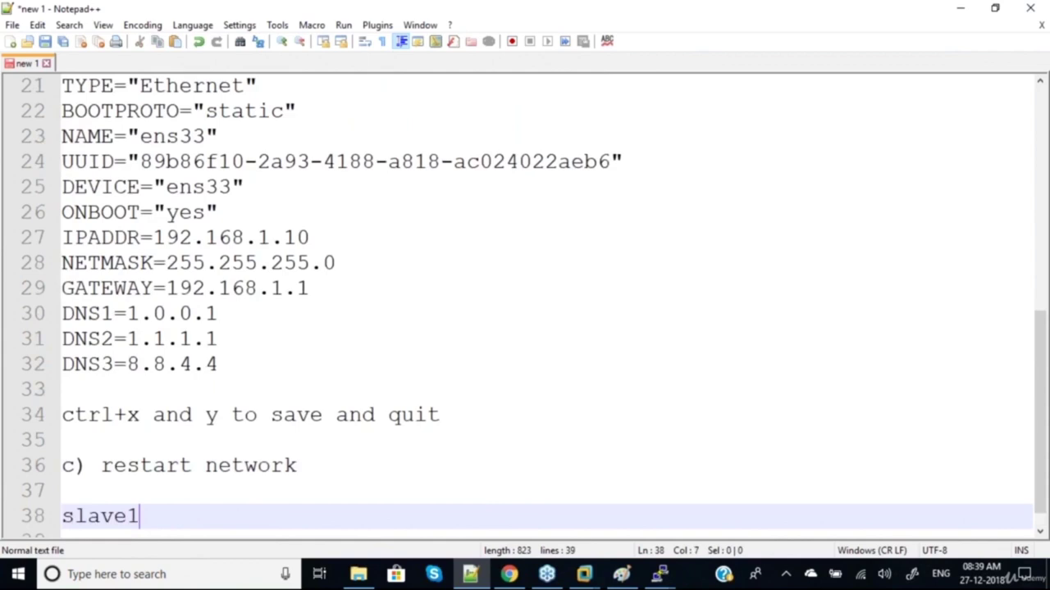
key("Return")
key("ctrl+v")
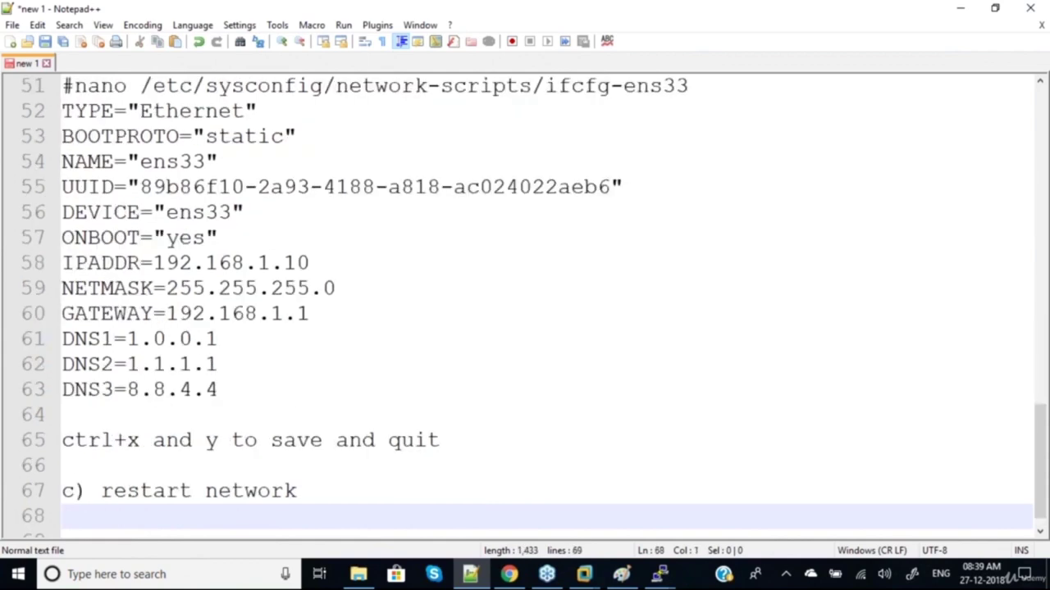
Rename 'master' to 'slave1' on line 47 of the copied block.
scroll(416, 339, "up", 2)
scroll(416, 338, "up", 1)
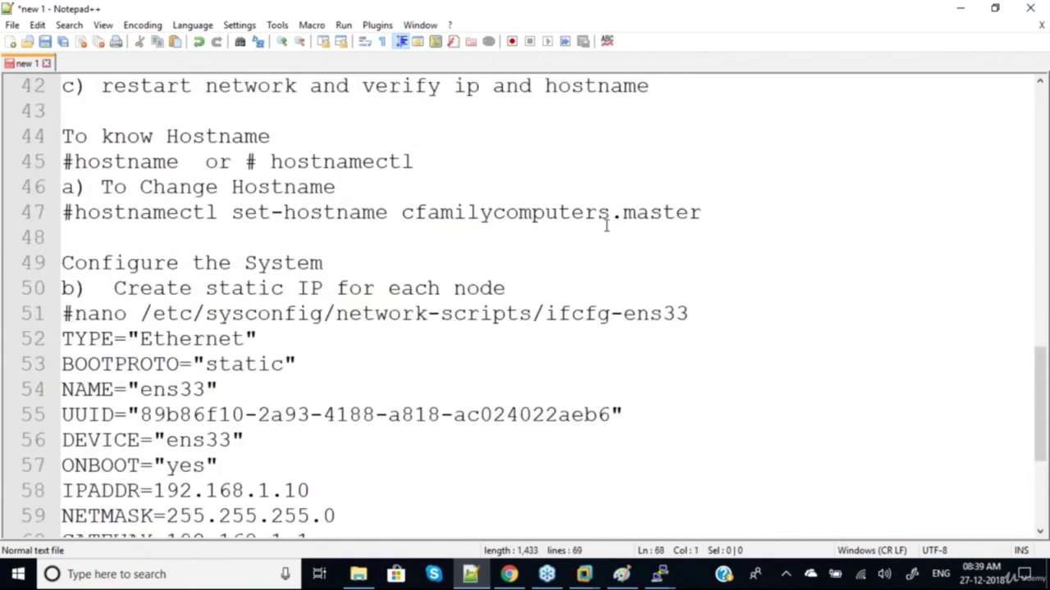
left_click_drag(623, 215, 702, 215)
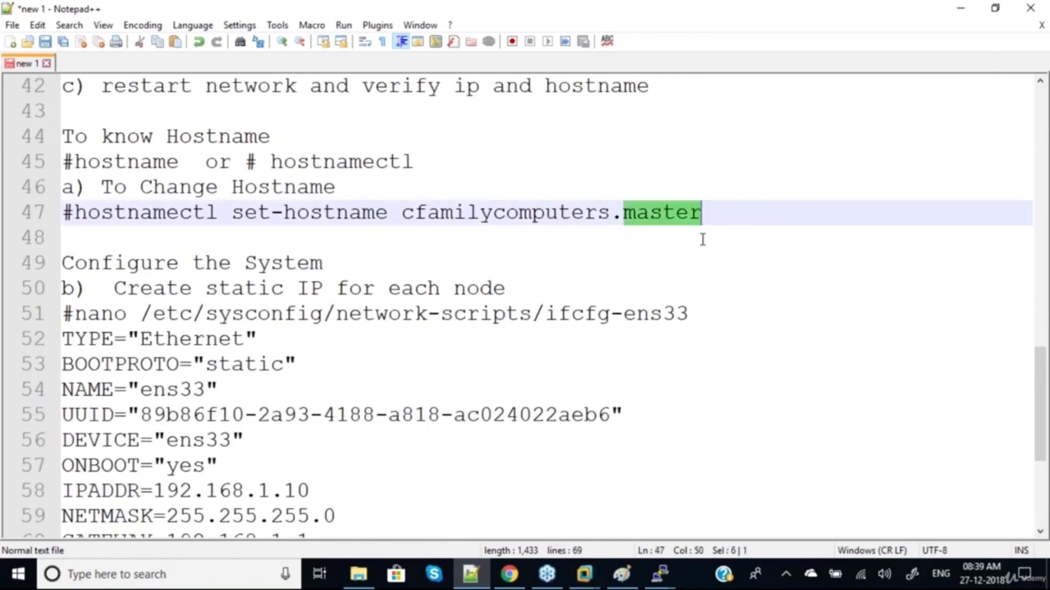
type("slave1")
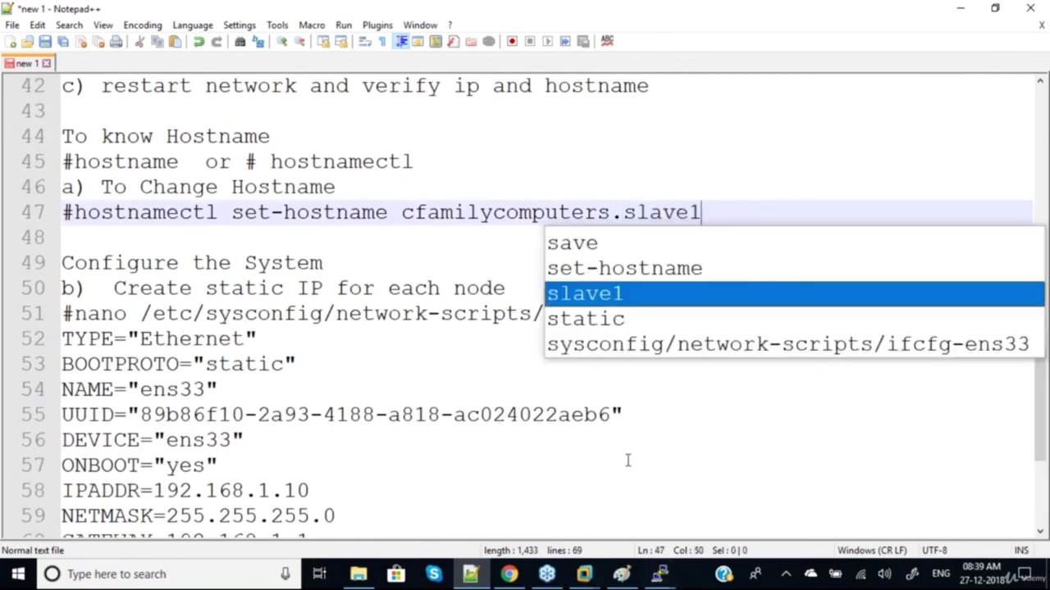
left_click(627, 461)
Change the UUID's final digit to 7 and IPADDR to 192.168.1.11.
left_click(628, 413)
key("Left")
key("BackSpace")
type("7")
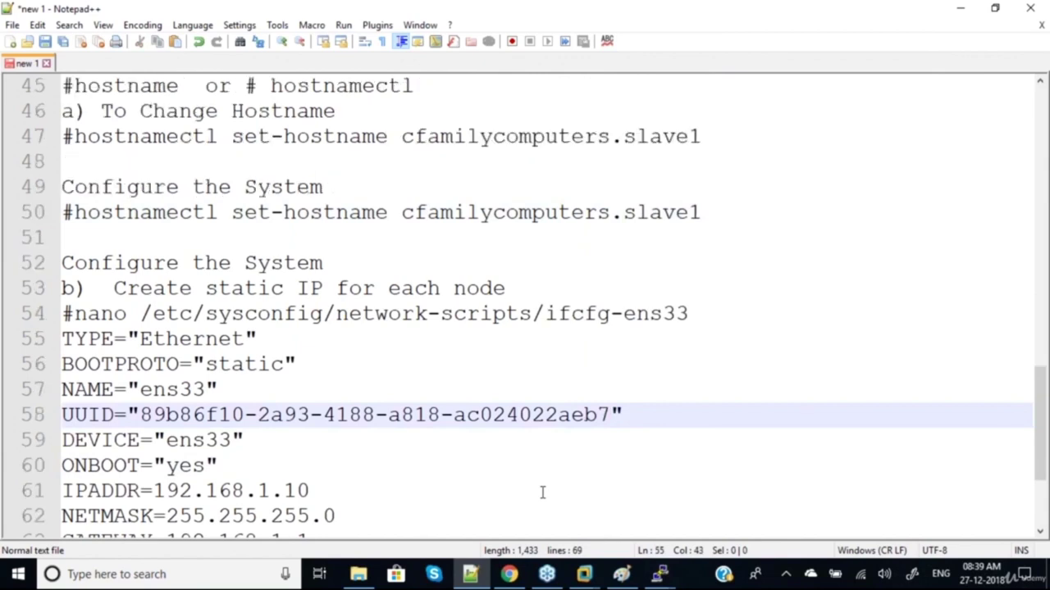
left_click(323, 338)
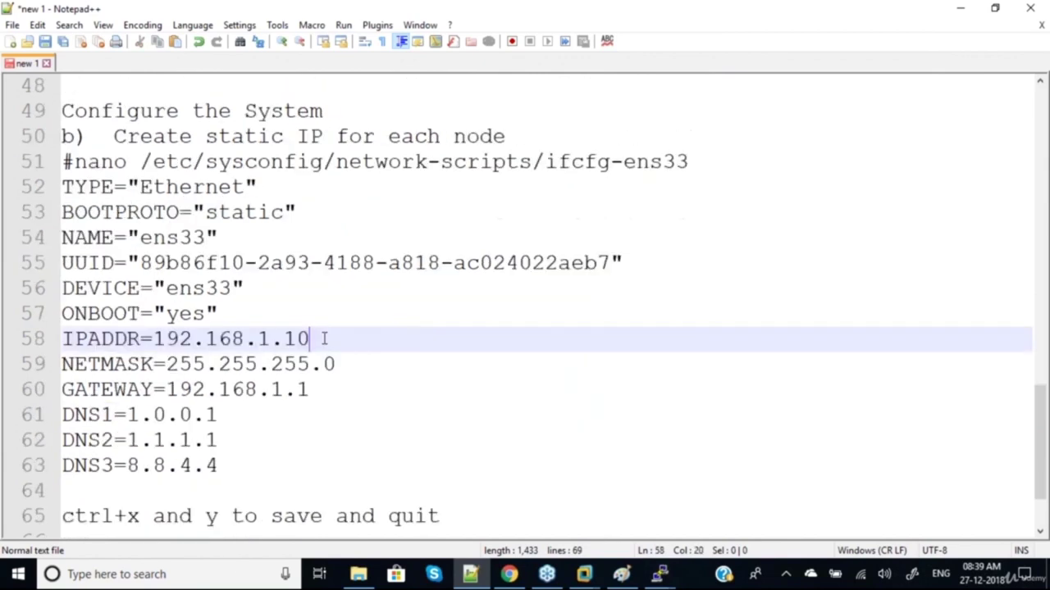
key("BackSpace")
type("1")
Copy the config lines from TYPE to DNS3 and paste them into nano.
left_click(64, 187)
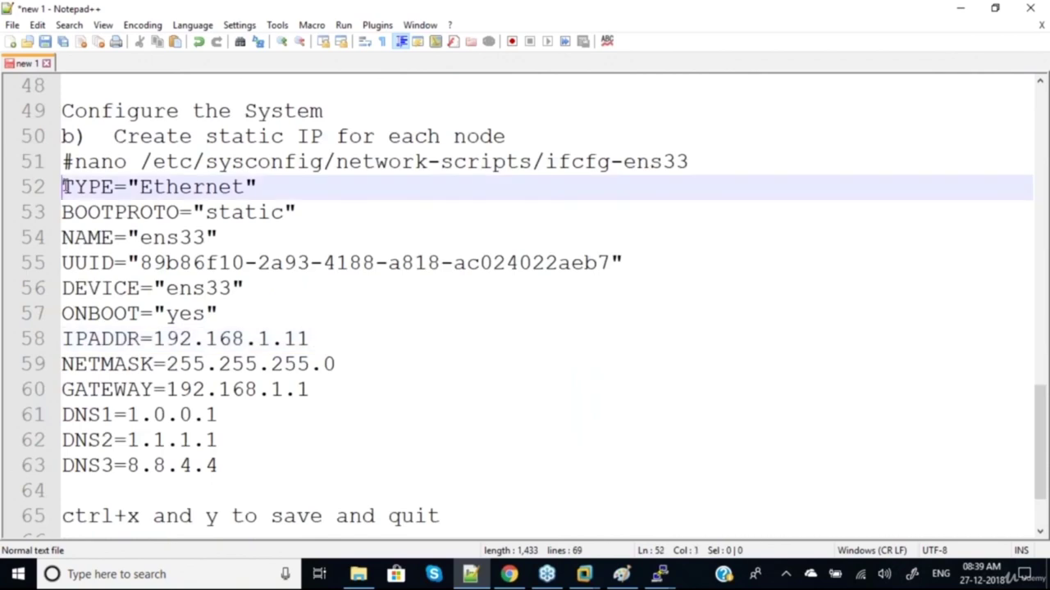
left_click_drag(64, 187, 218, 466)
right_click(226, 201)
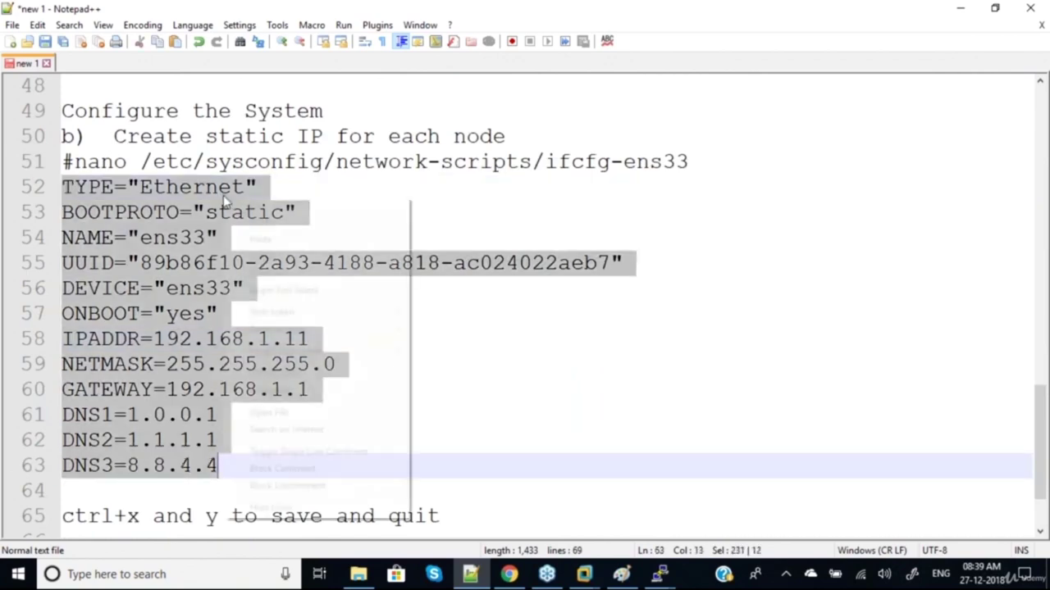
left_click(286, 226)
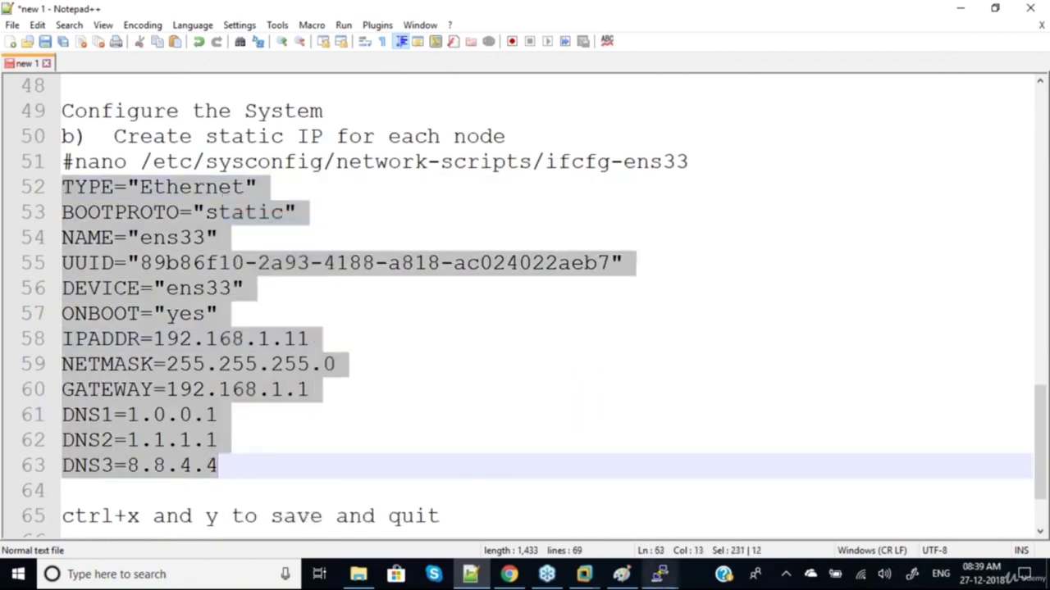
mouse_move(659, 574)
left_click(782, 500)
right_click(474, 216)
Save ifcfg-ens33 and exit nano.
key("Return")
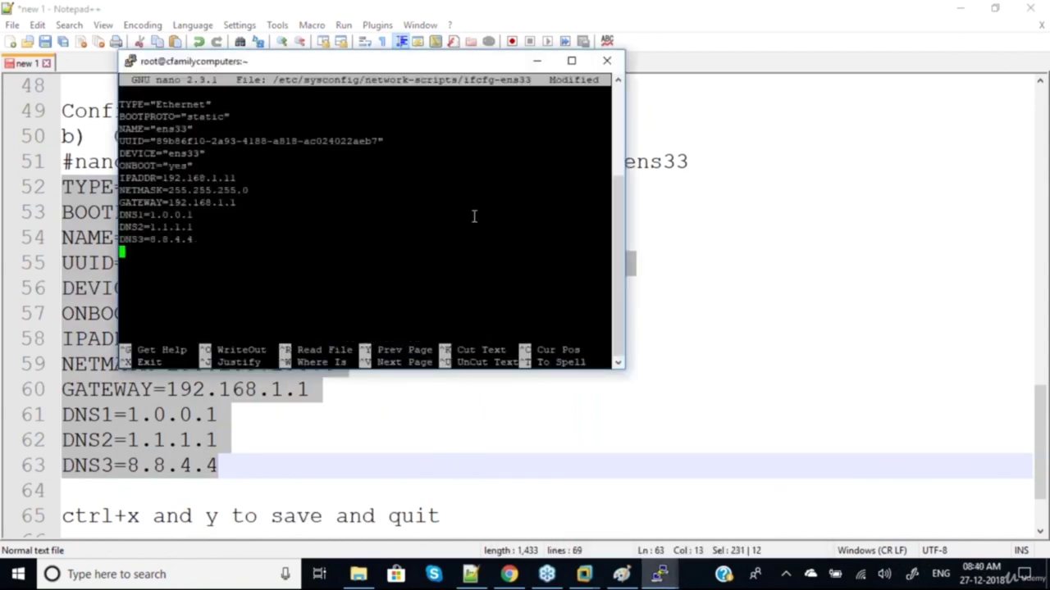
key("ctrl+x")
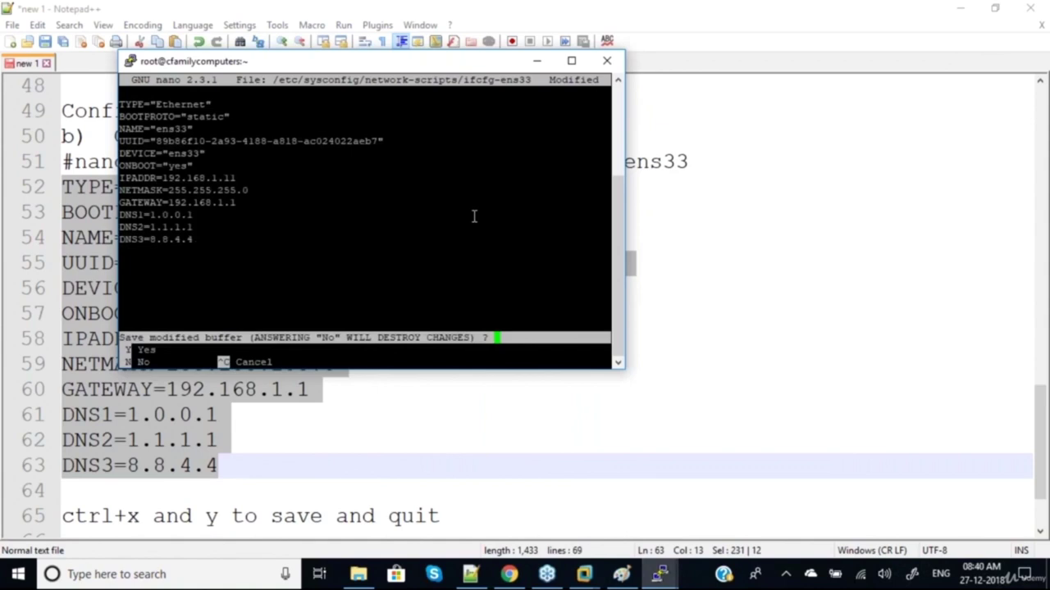
key("y")
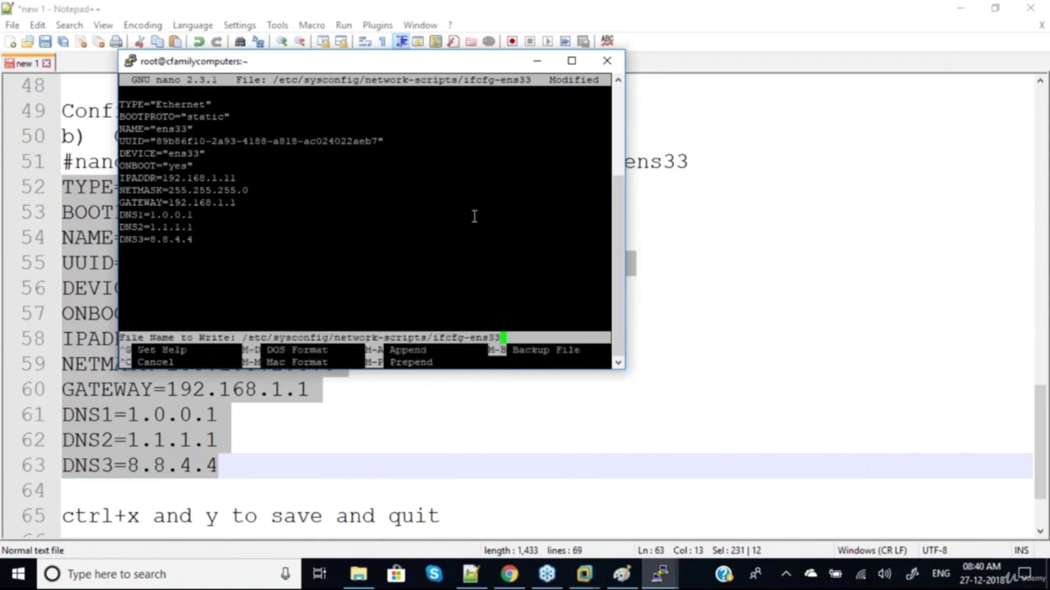
key("Return")
Run systemctl restart network and close the PuTTY window.
type("syste")
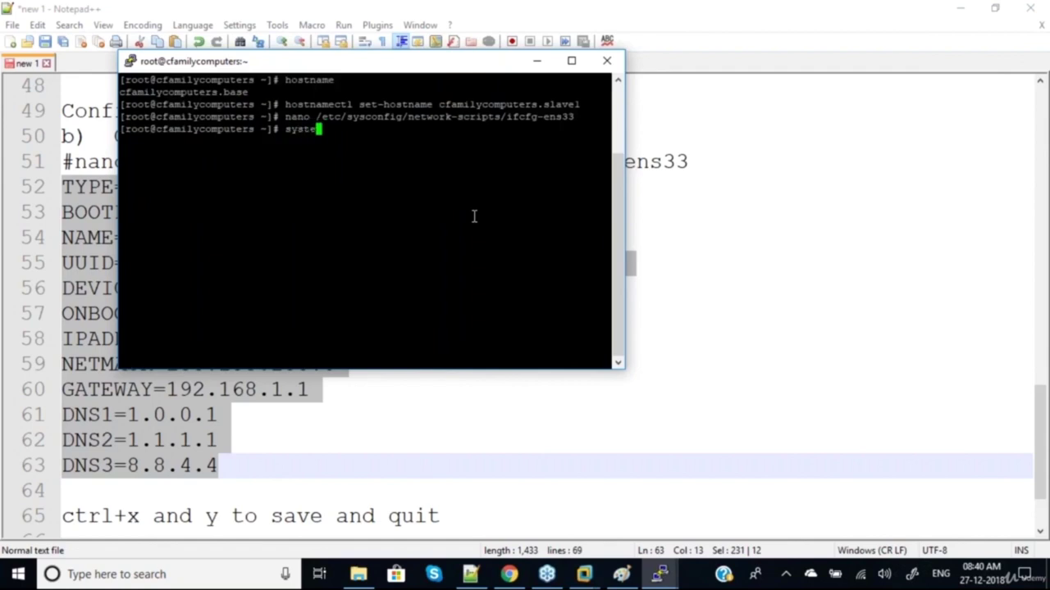
type("mctl restart network")
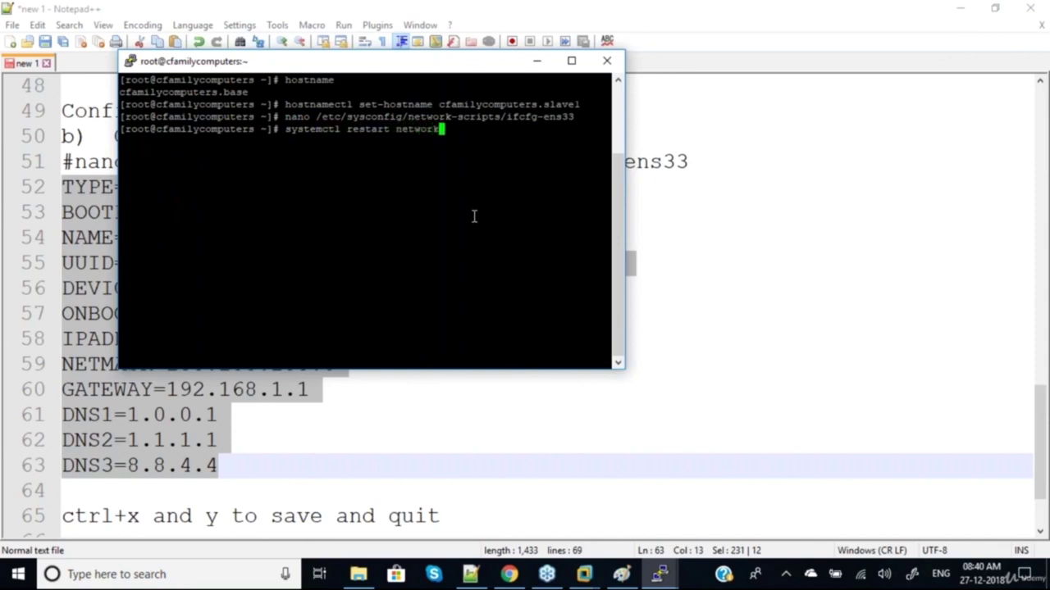
key("Return")
left_click(610, 62)
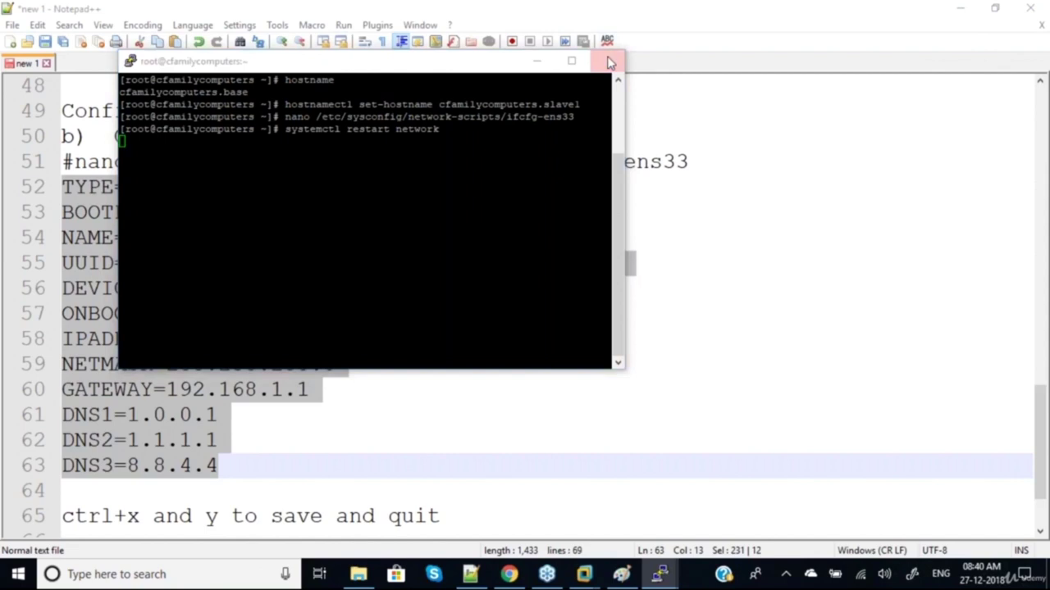
left_click(609, 62)
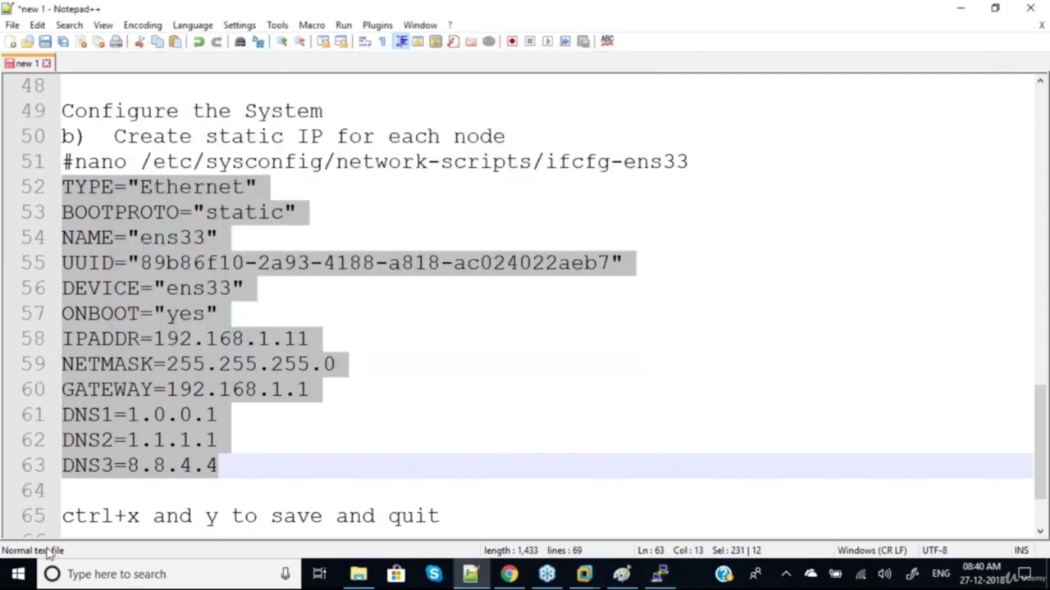
Save a slave1 session for 192.168.1.11, connect, and accept the new host key.
type("192.168.1.11")
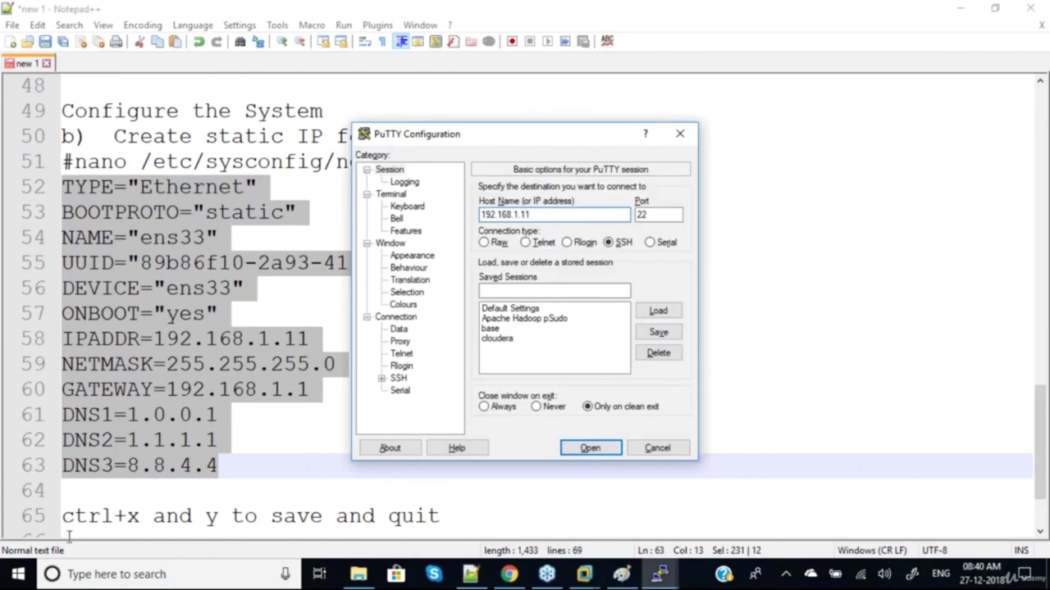
left_click(500, 289)
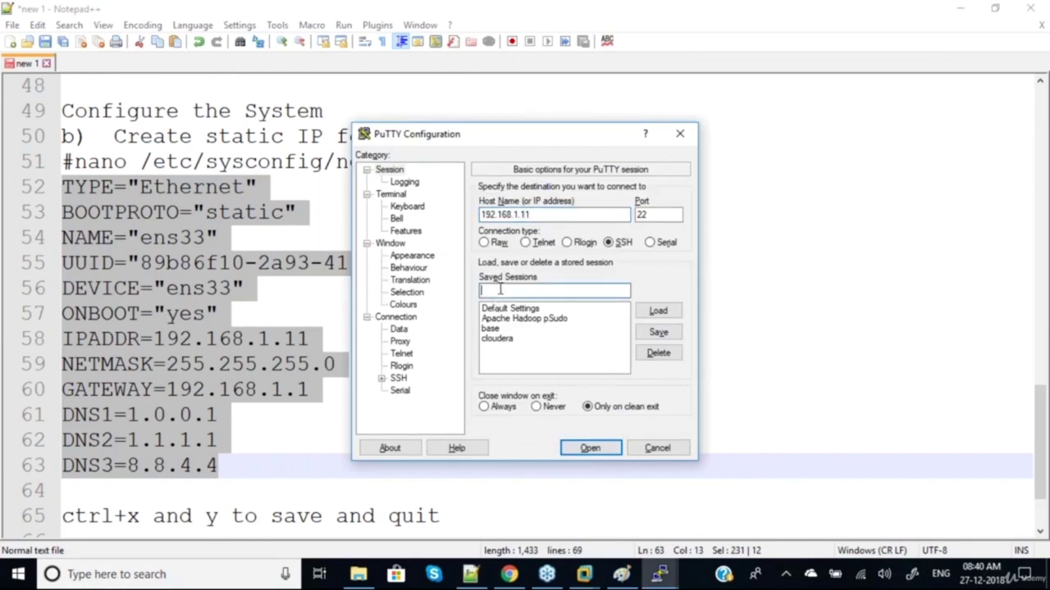
type("sta")
type("ve1")
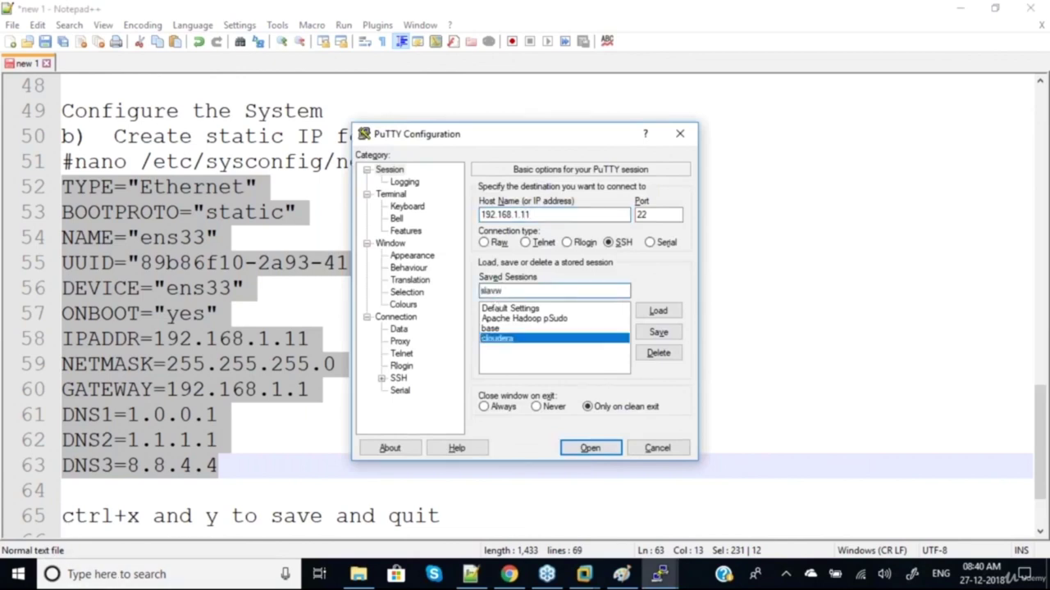
left_click(659, 332)
left_click(594, 449)
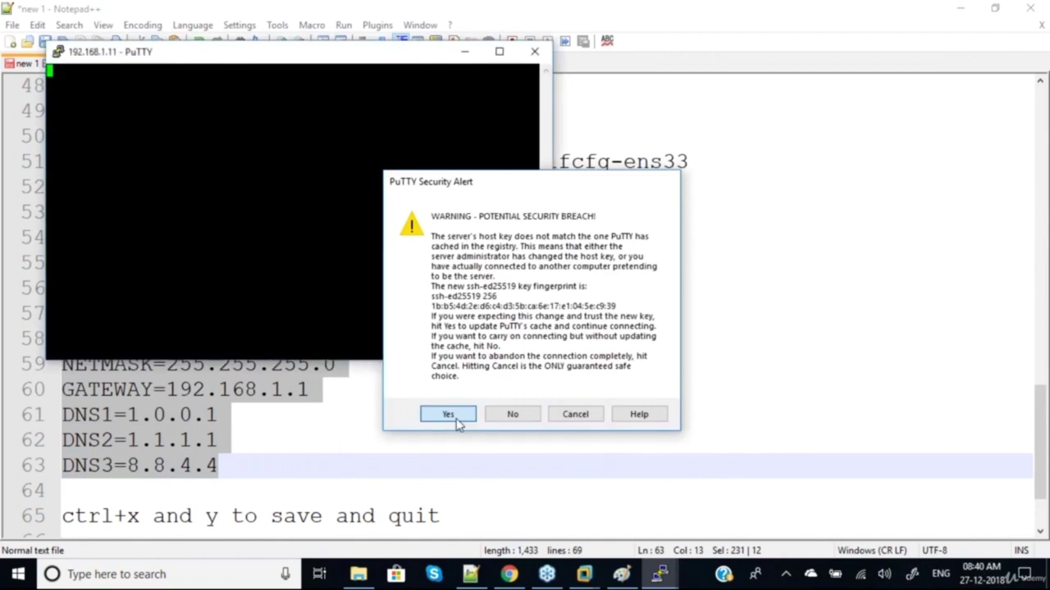
left_click(457, 420)
Log in as hdfs; confirm hostname cfamilycomputers.slave1 and ens33 at 192.168.1.11/24.
type("hdfs")
key("Return")
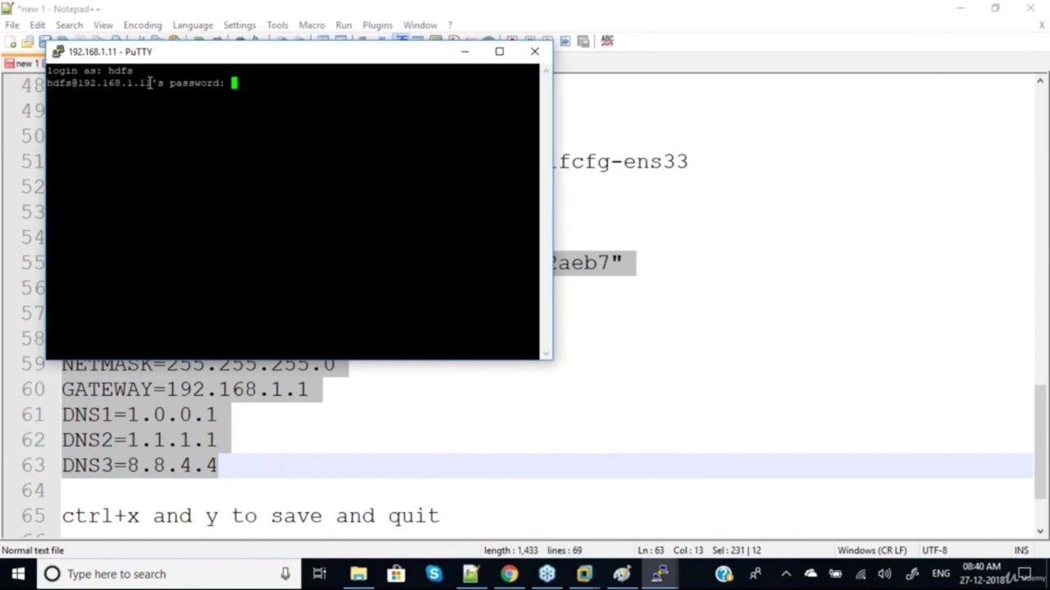
key("Return")
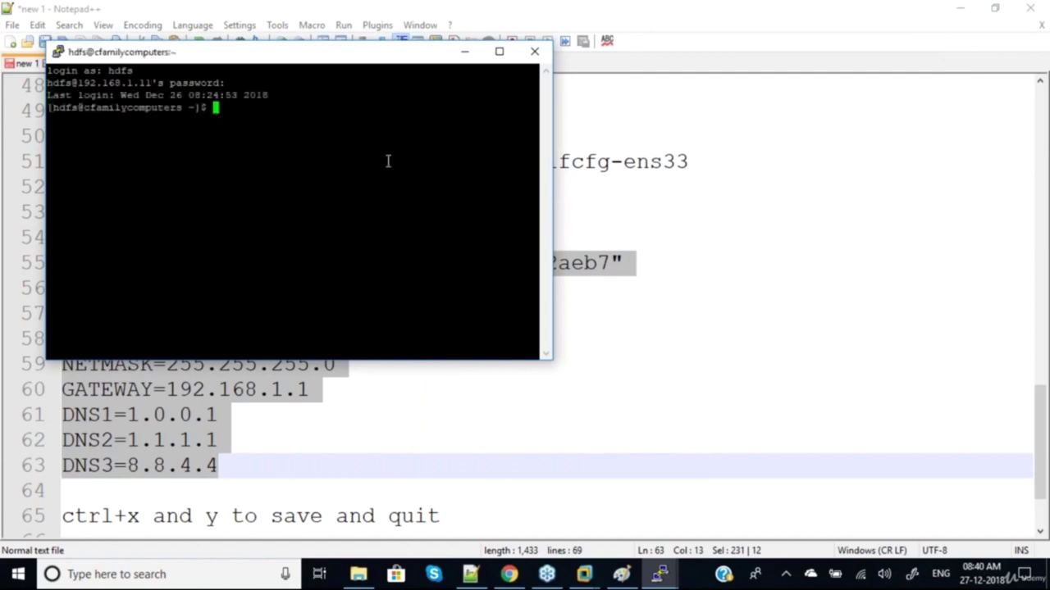
type("hostname")
key("Return")
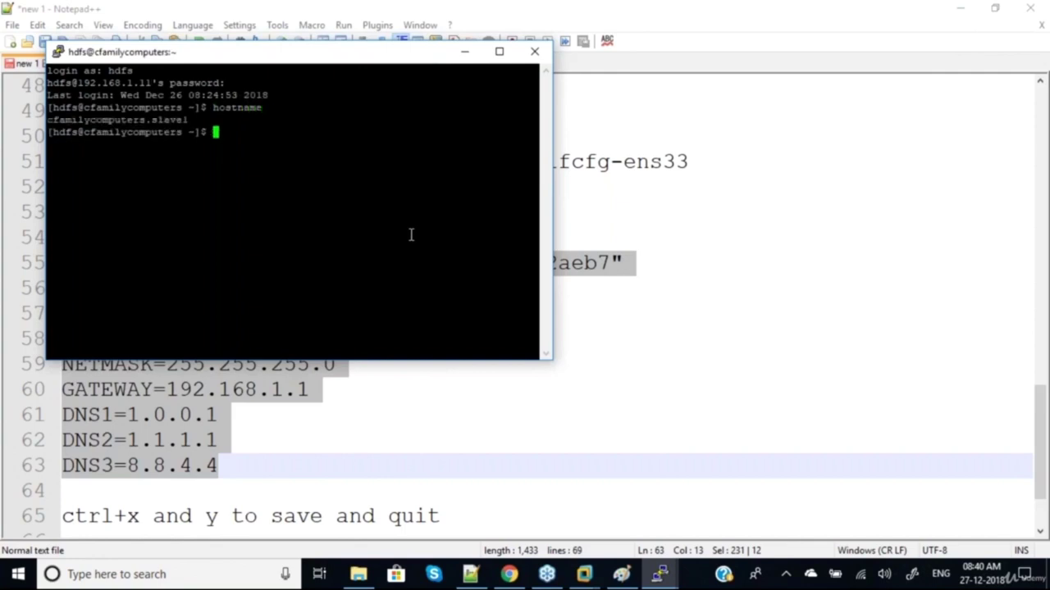
type("ip addr show")
key("Return")
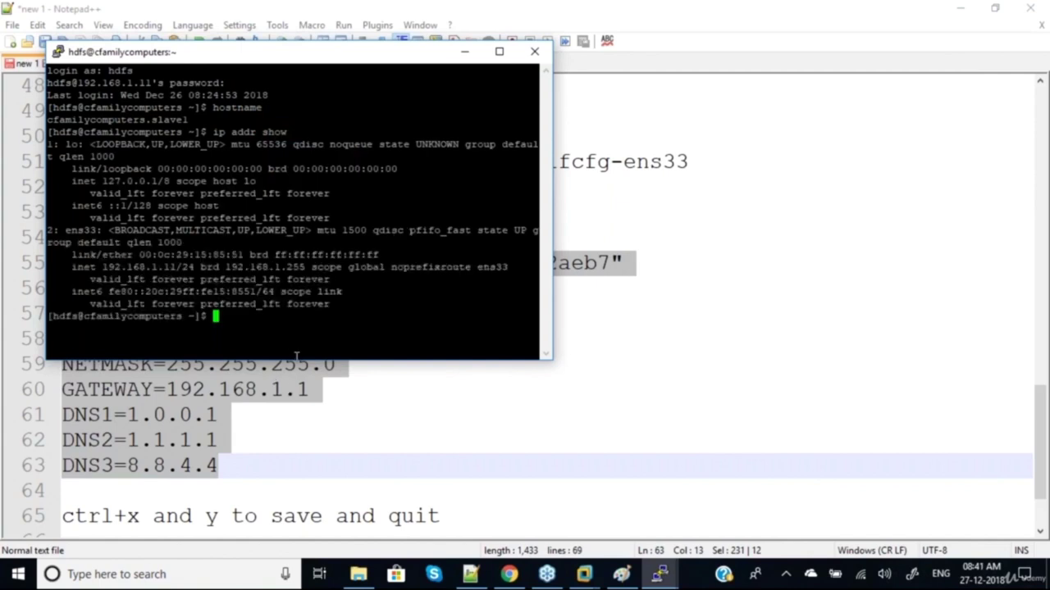
left_click_drag(300, 358, 301, 198)
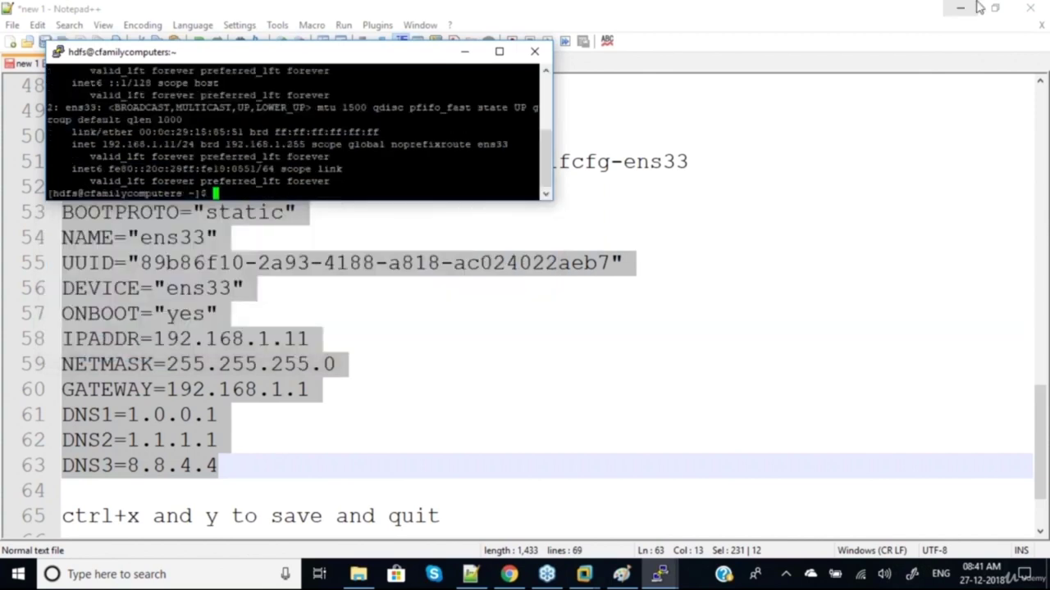
Minimize Notepad++ and rearrange the two terminal windows.
left_click(971, 9)
left_click(966, 8)
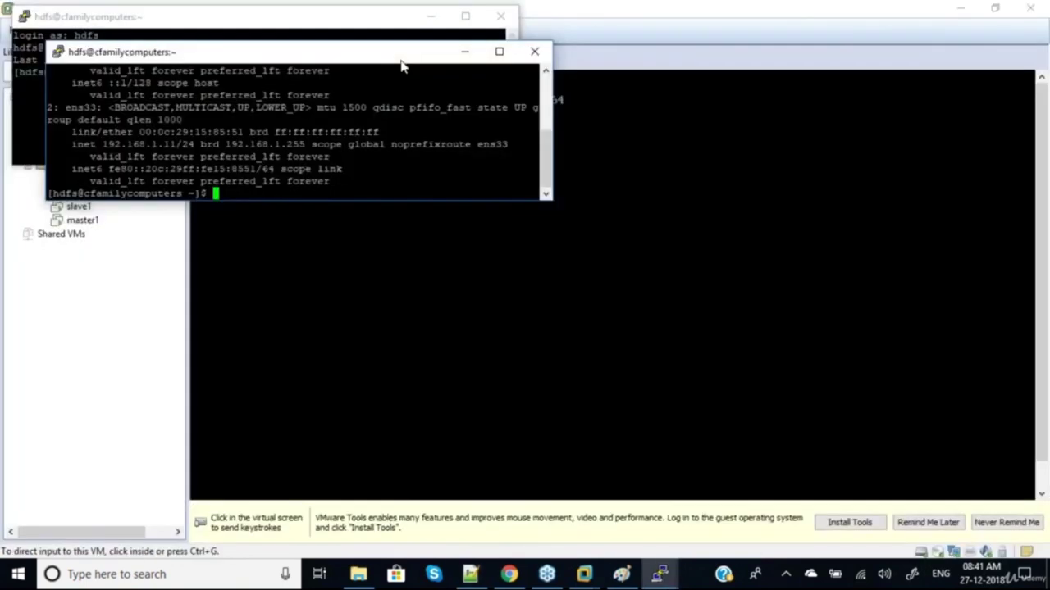
left_click_drag(401, 62, 834, 29)
left_click(514, 67)
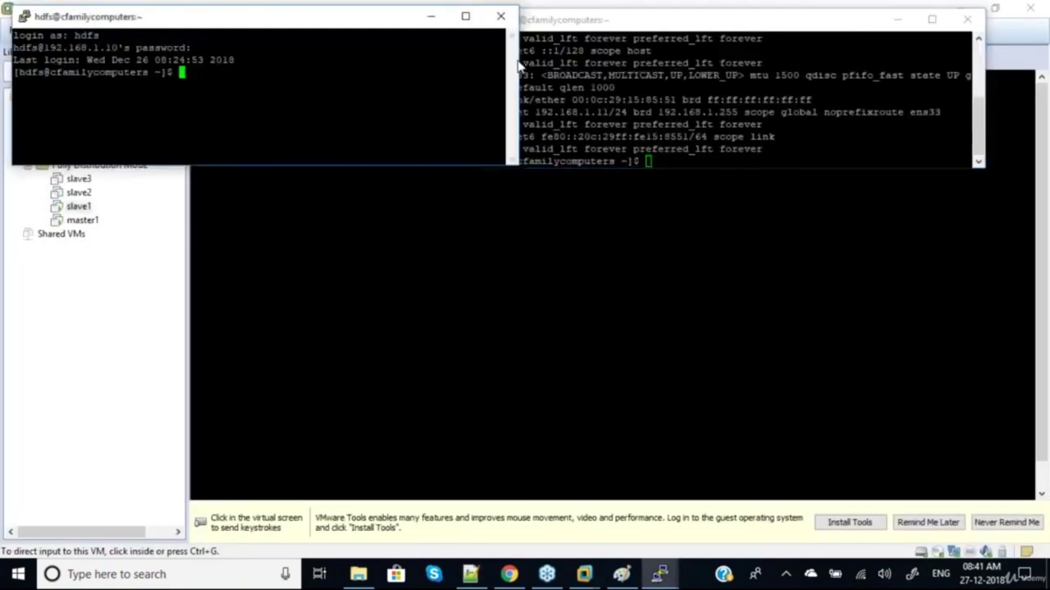
left_click_drag(515, 64, 488, 82)
left_click(590, 74)
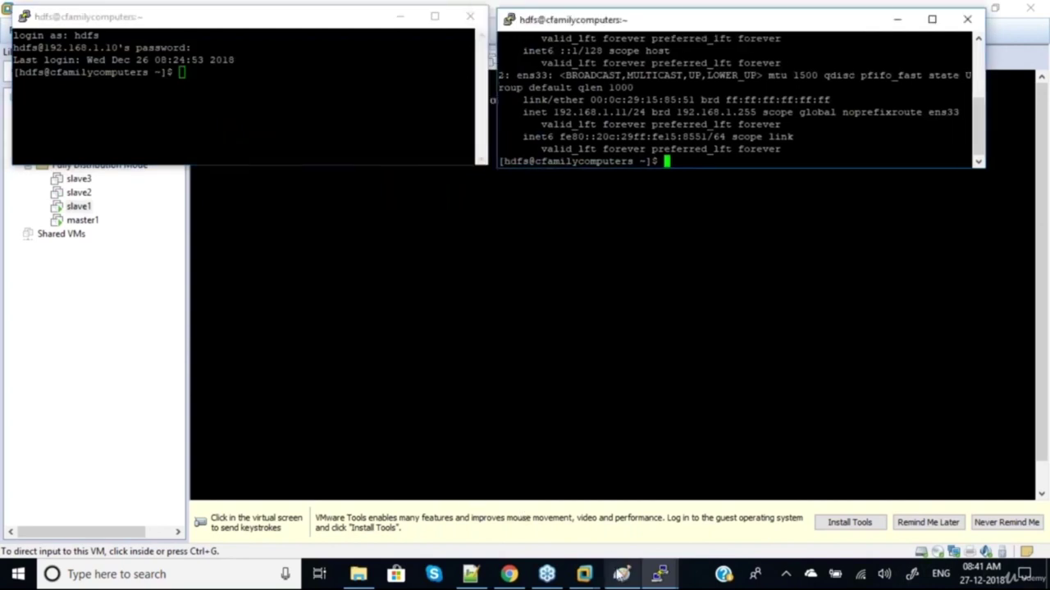
Launch a new PuTTY window and switch to the slave2 virtual machine in VMware.
left_click(121, 574)
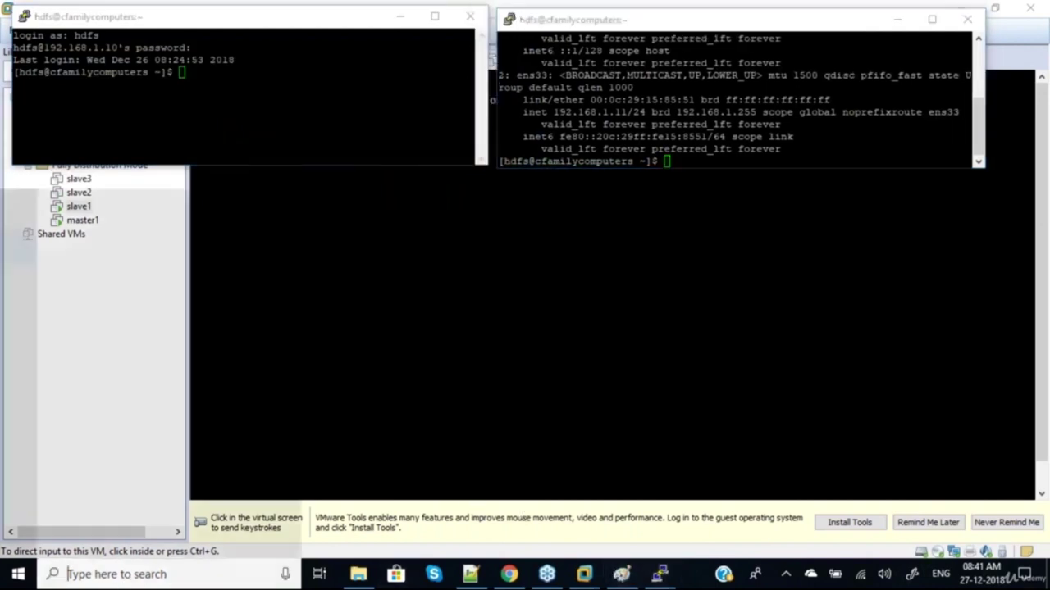
type("putt")
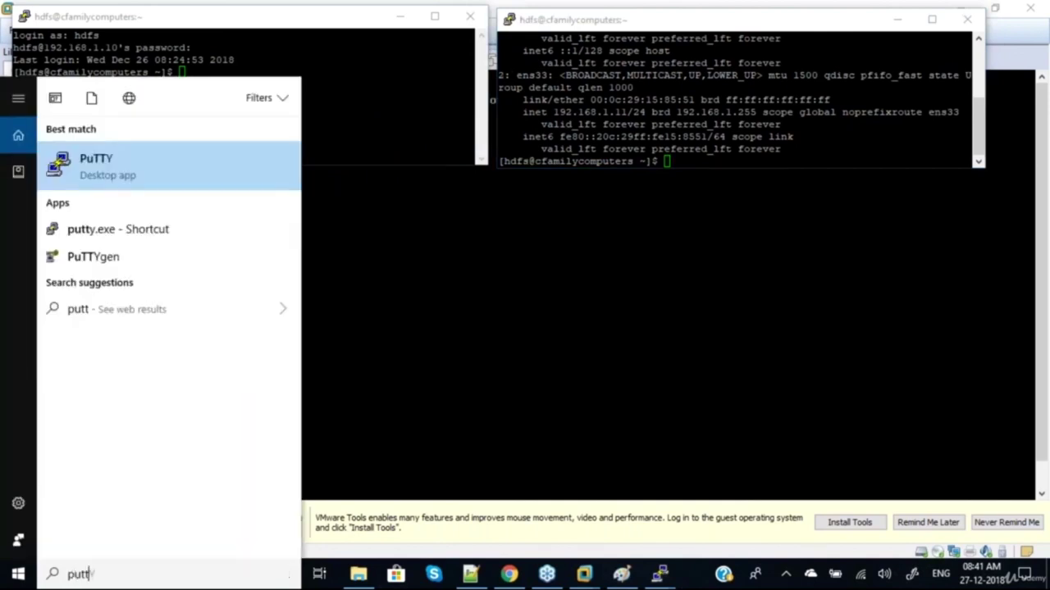
key("Return")
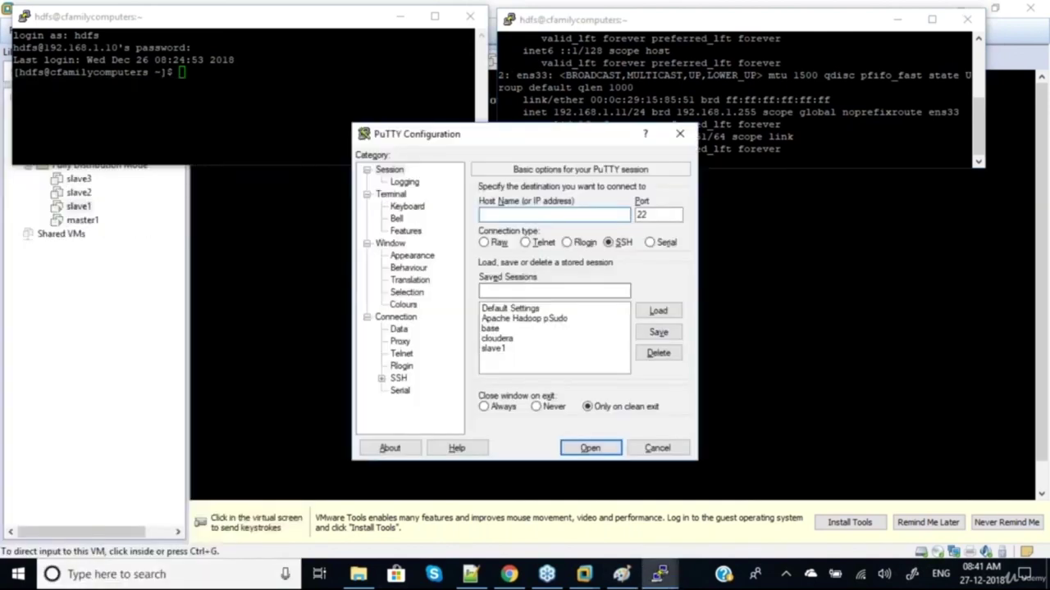
left_click(581, 575)
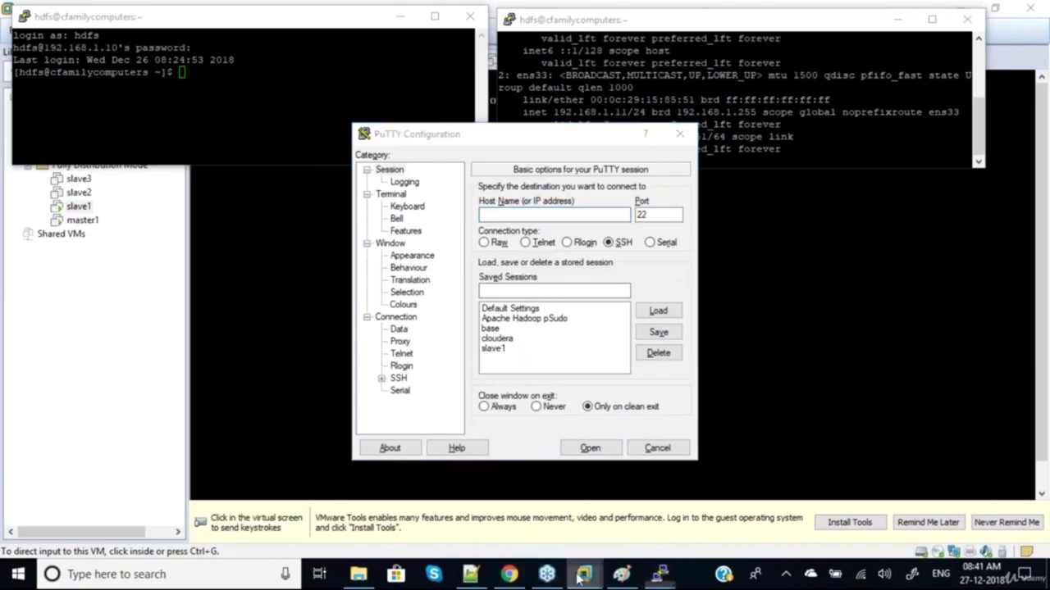
left_click(715, 502)
Power on the slave2 VM and let CentOS 7 boot to the cfamilycomputers login prompt.
left_click(332, 117)
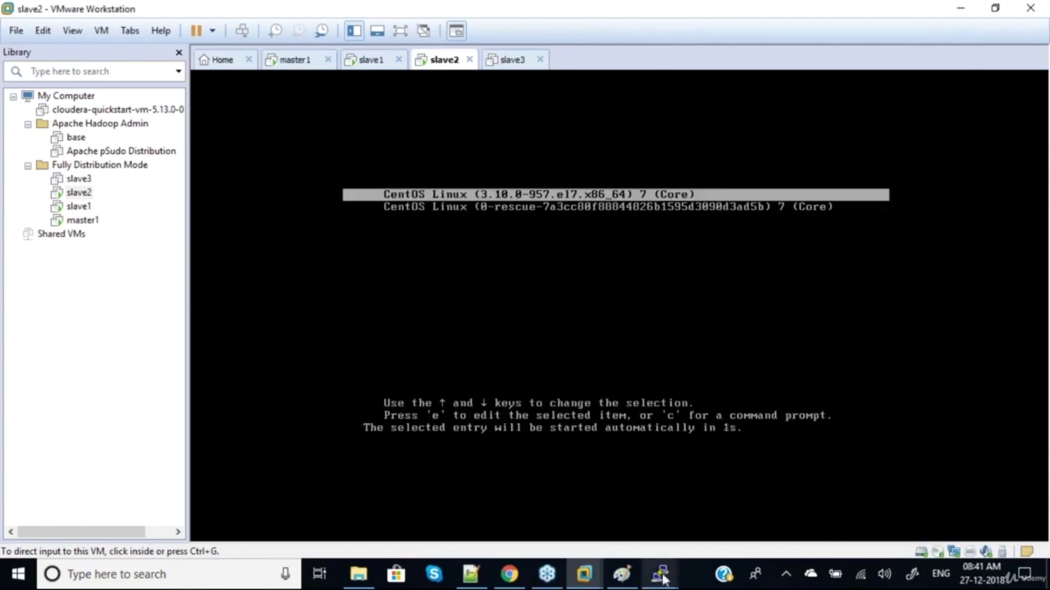
mouse_move(663, 578)
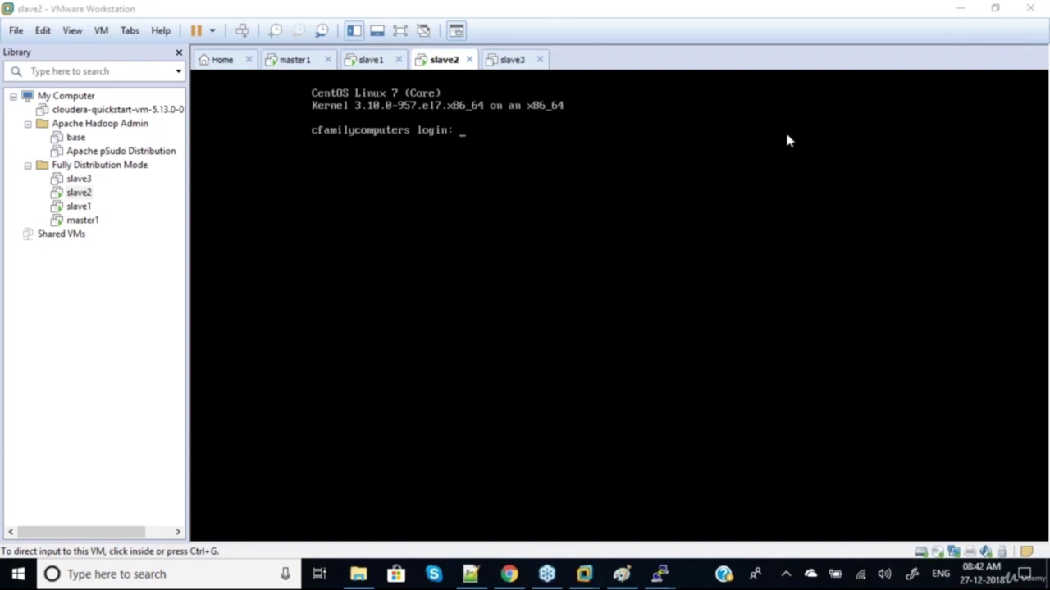
left_click(661, 573)
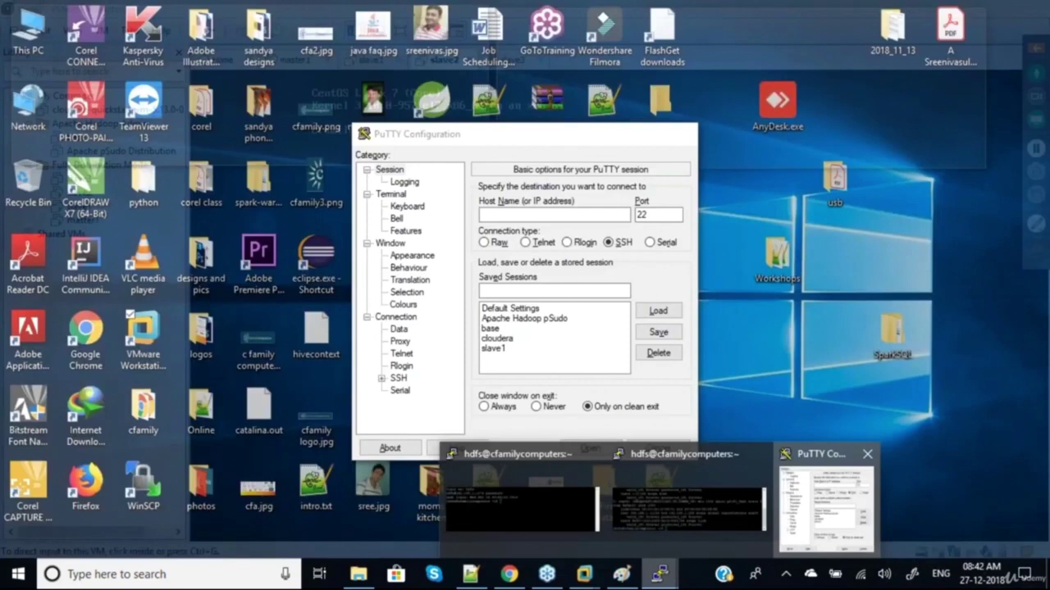
Open a PuTTY SSH session to 192.168.1.103 and log in as root.
left_click(832, 494)
type("192.168.1.1")
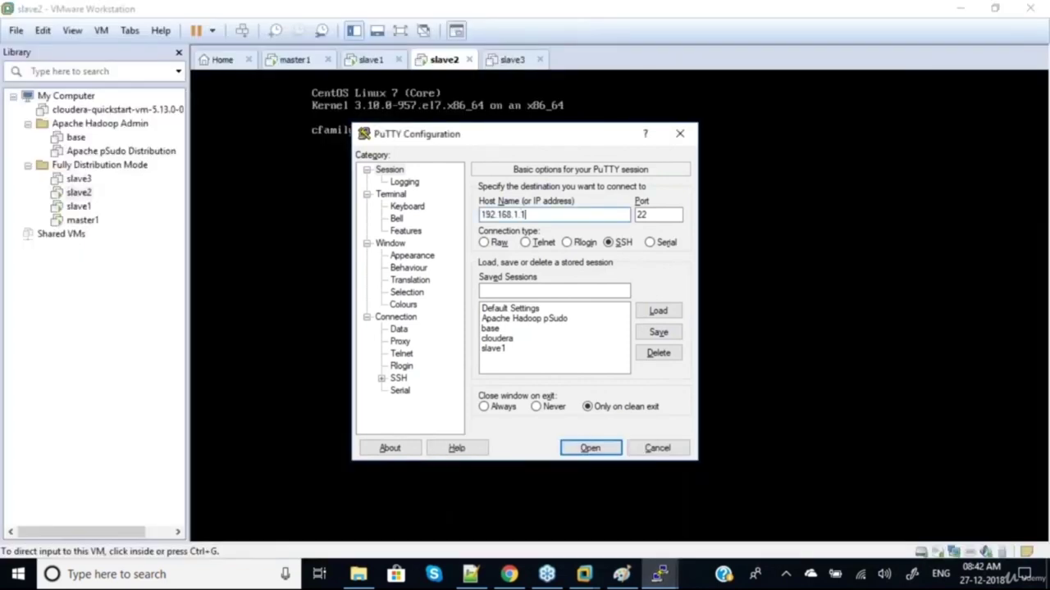
type("03")
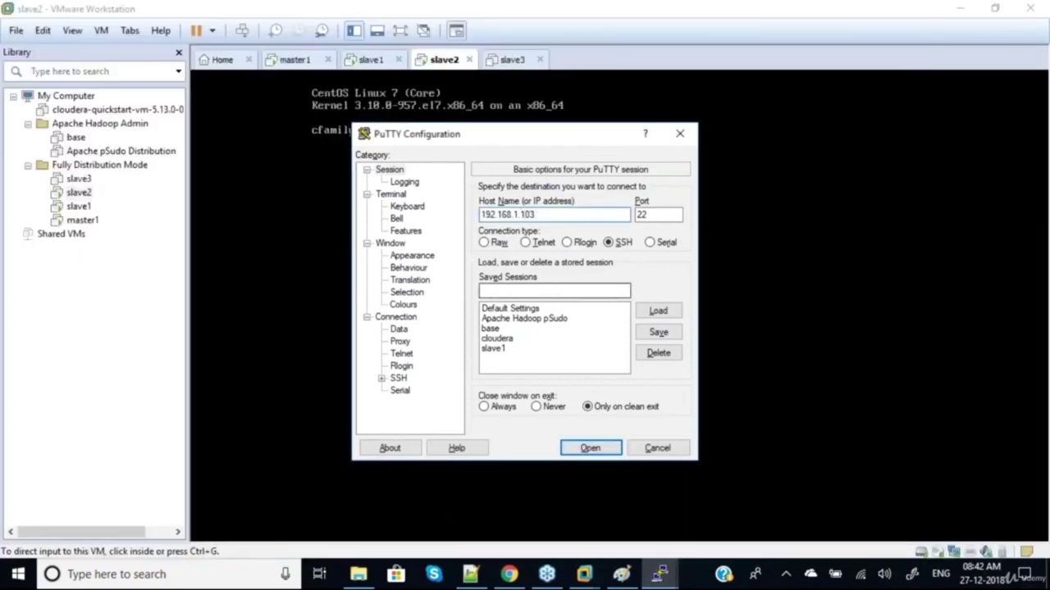
left_click(590, 449)
type("root")
key("Return")
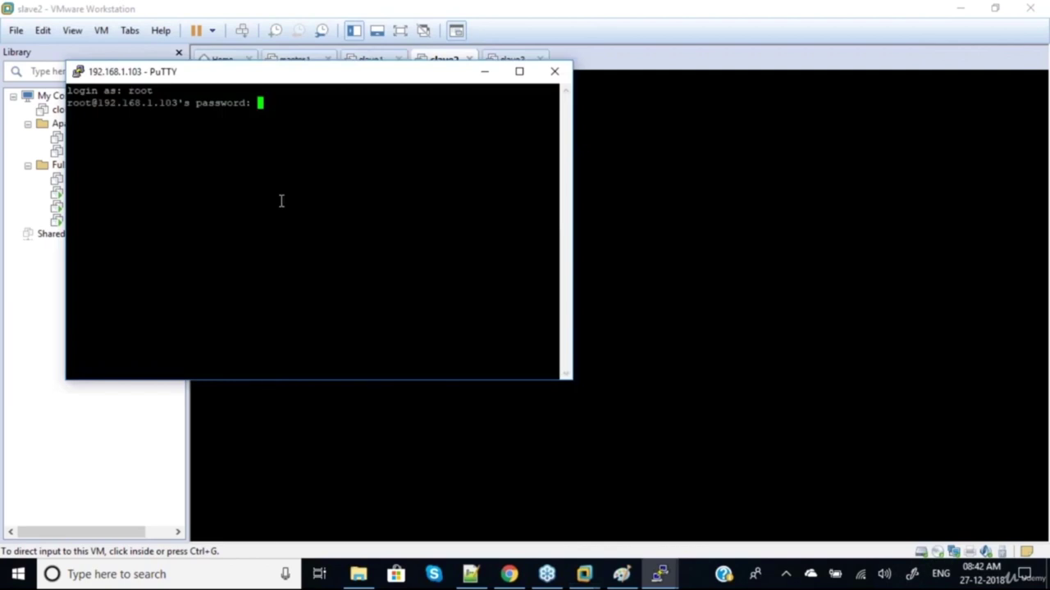
key("Return")
Change the hostname from cfamilycomputers.base to cfamilycomputers.slave2 with hostnamectl and confirm it.
type("clear")
key("Return")
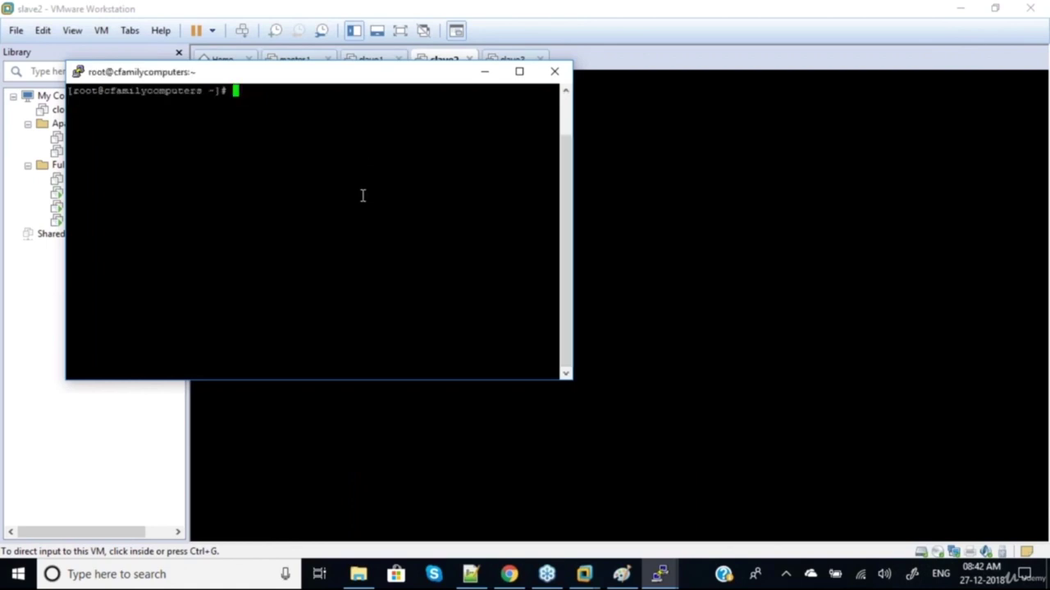
type("hostname")
key("Return")
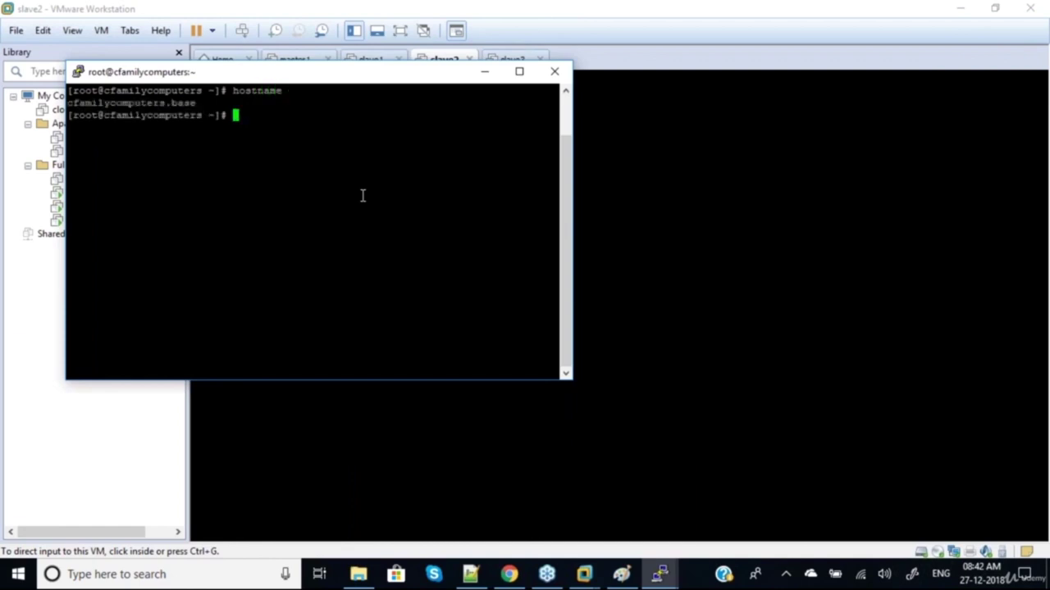
type("hostnamectl se")
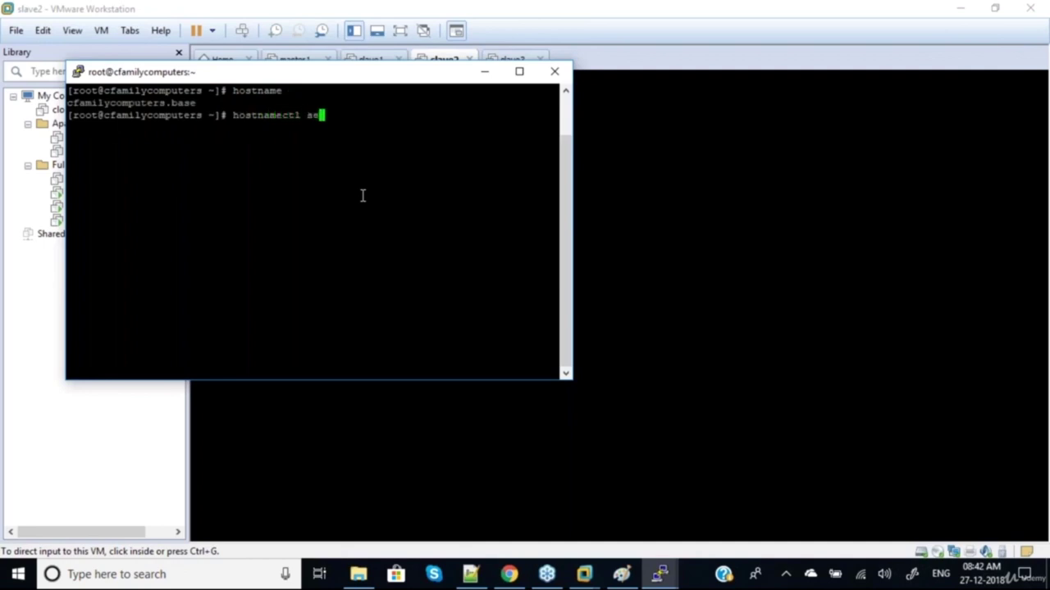
type("t-hostname cfamilycomputers.")
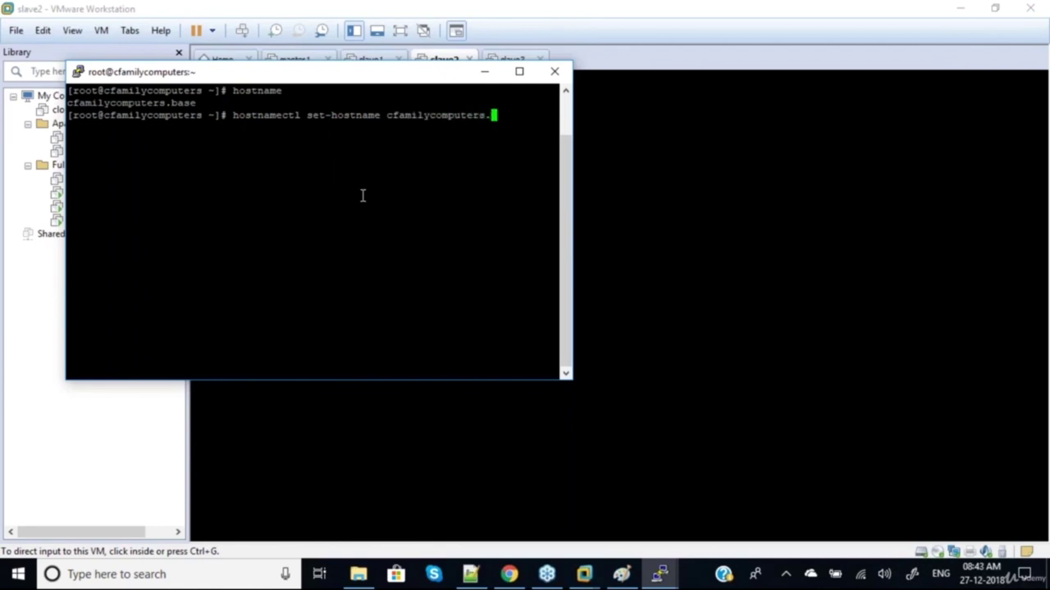
type("slave2")
key("Return")
type("hostname")
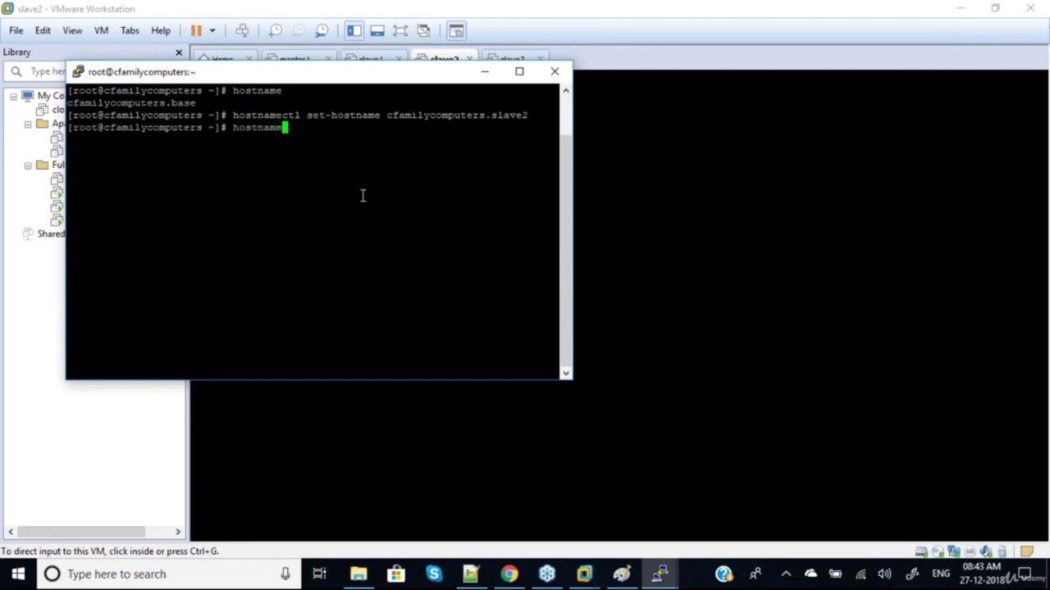
key("Return")
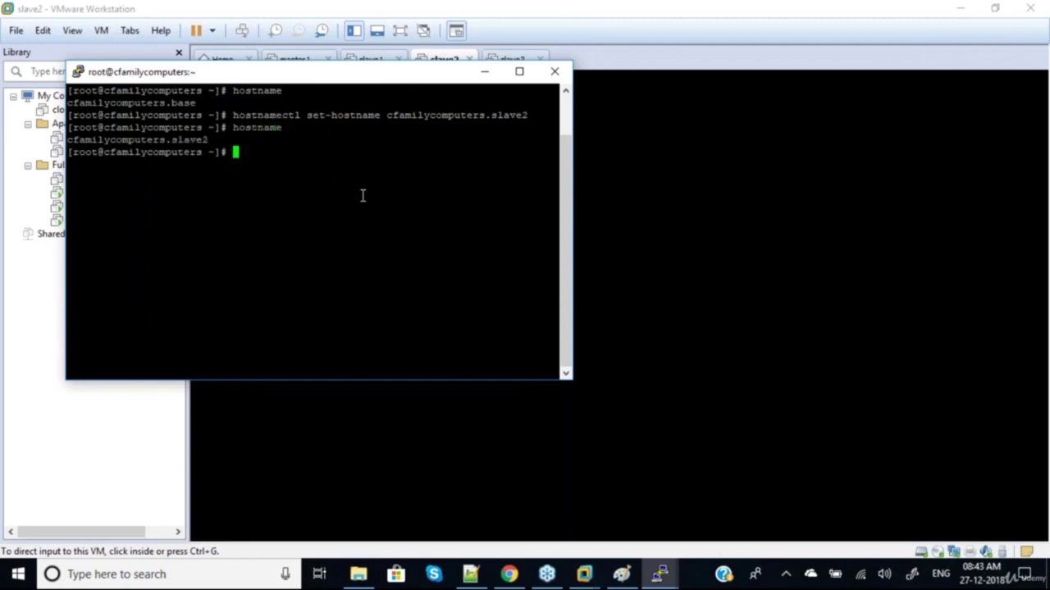
left_click(484, 581)
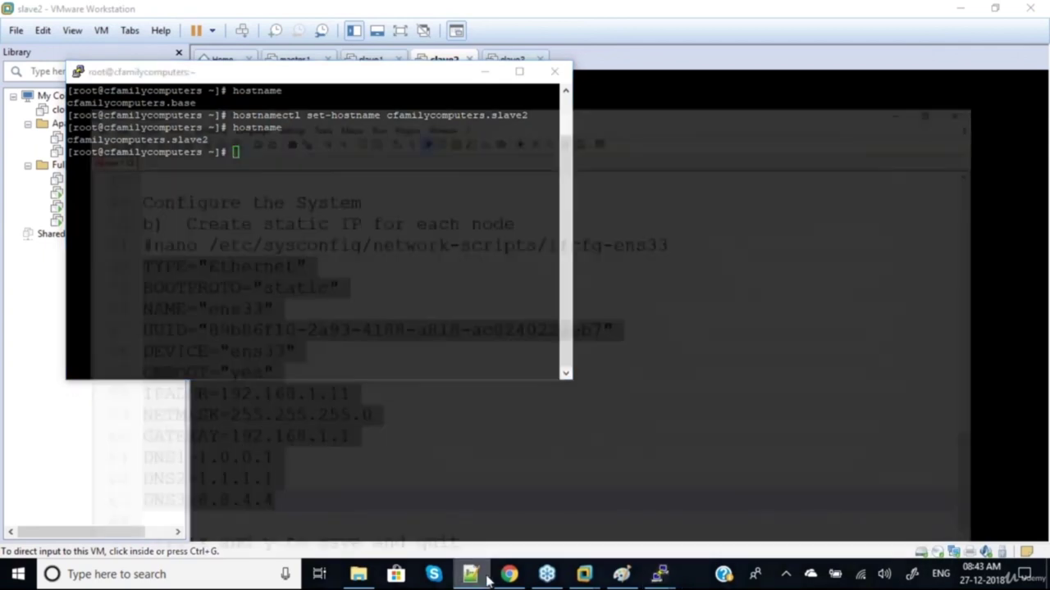
Delete the master:- line and underline the slave1 heading with '======='.
scroll(469, 293, "up", 4)
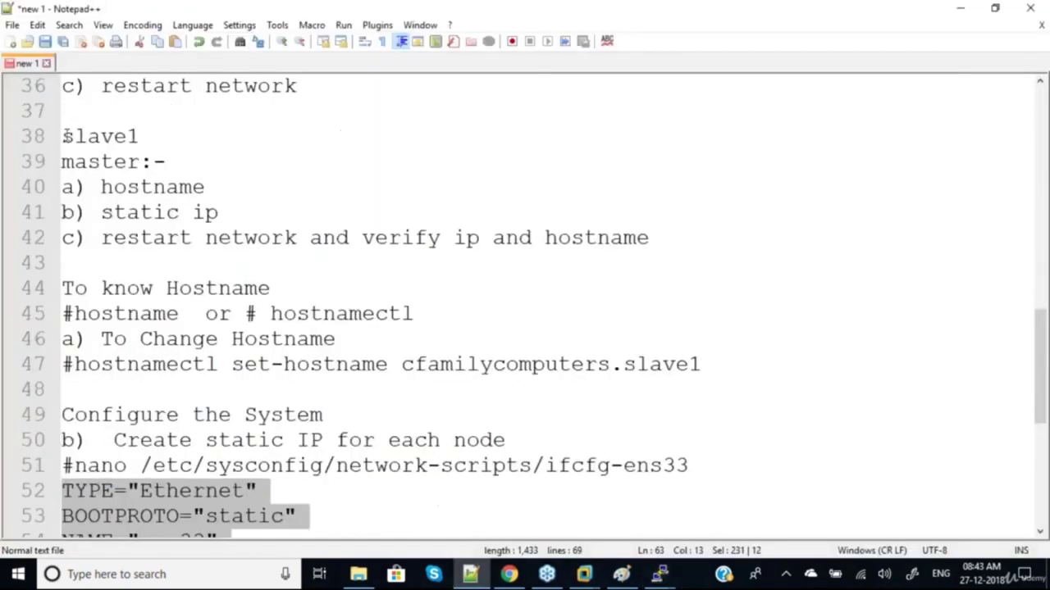
left_click(63, 136)
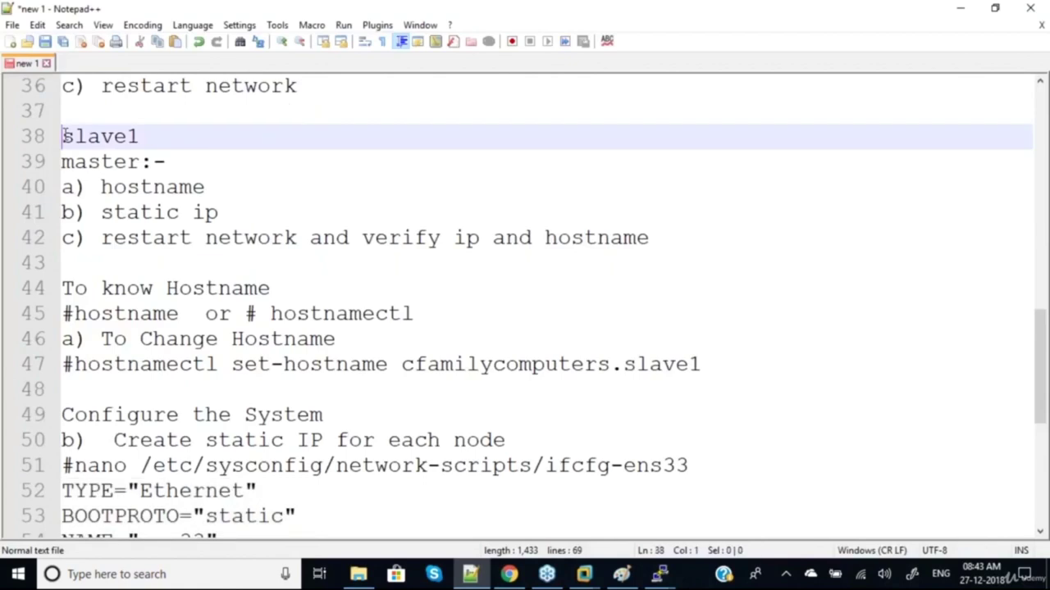
left_click_drag(63, 136, 205, 313)
left_click(191, 159)
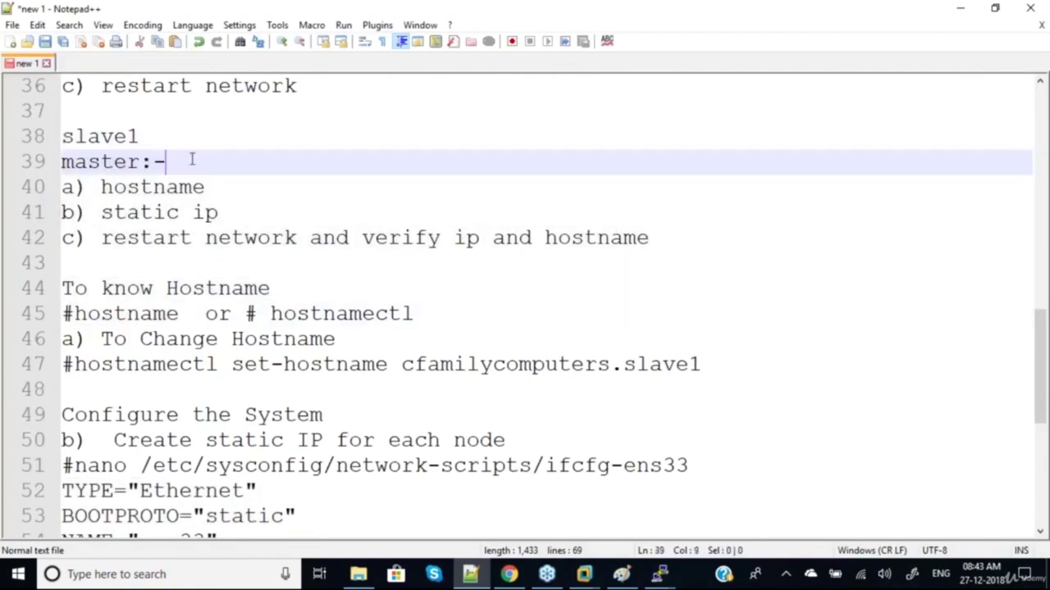
left_click_drag(191, 159, 47, 164)
key("Delete")
key("Delete")
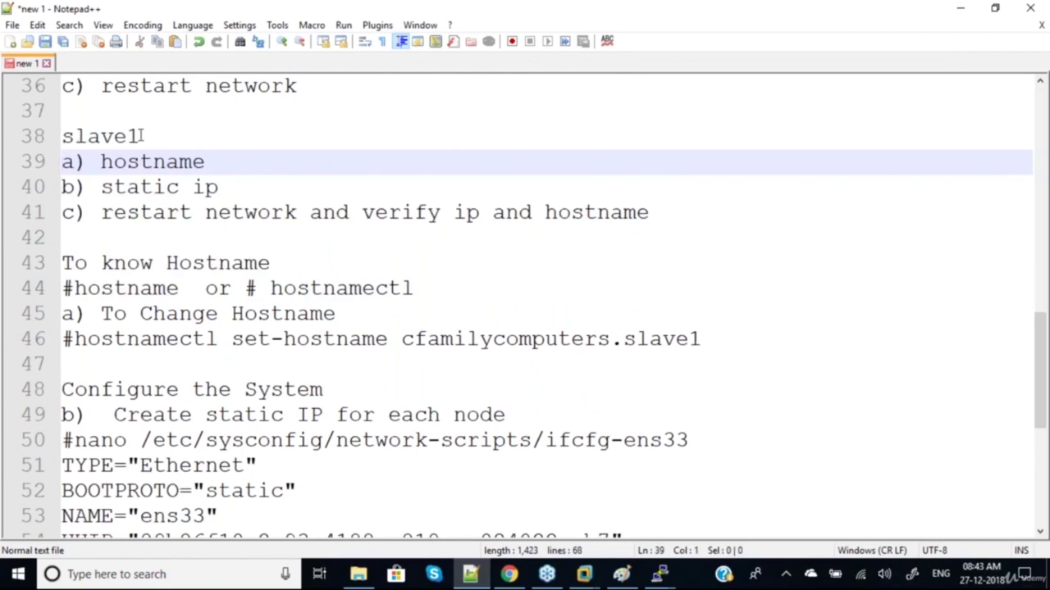
left_click(141, 136)
key("Return")
type("=======")
Copy the slave1 section (lines 38–67) and paste a duplicate after two blank lines at the end.
left_click_drag(63, 138, 337, 482)
left_click(352, 478)
key("Return")
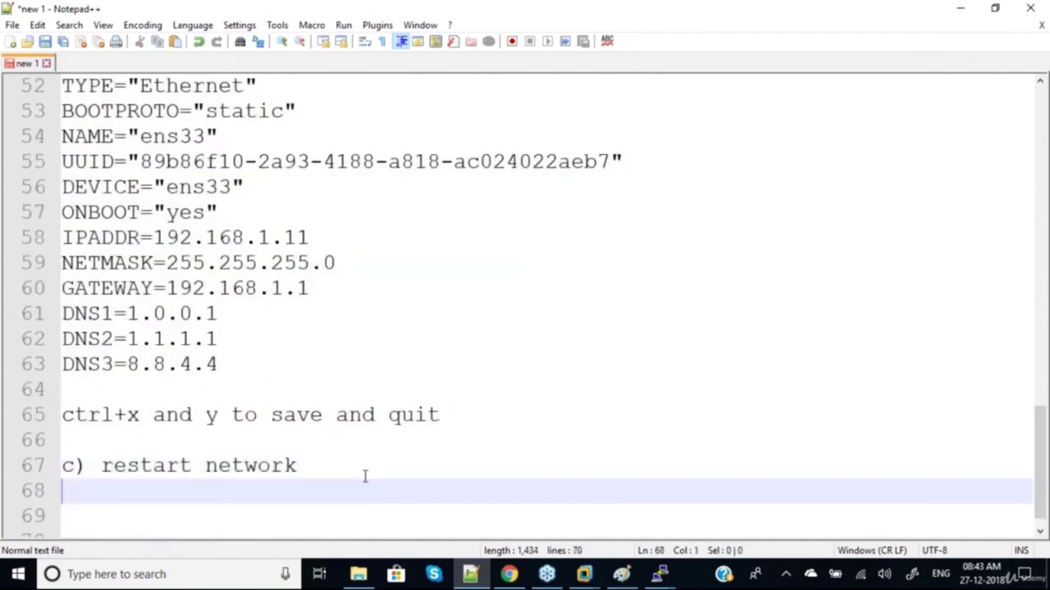
key("Return")
key("ctrl+v")
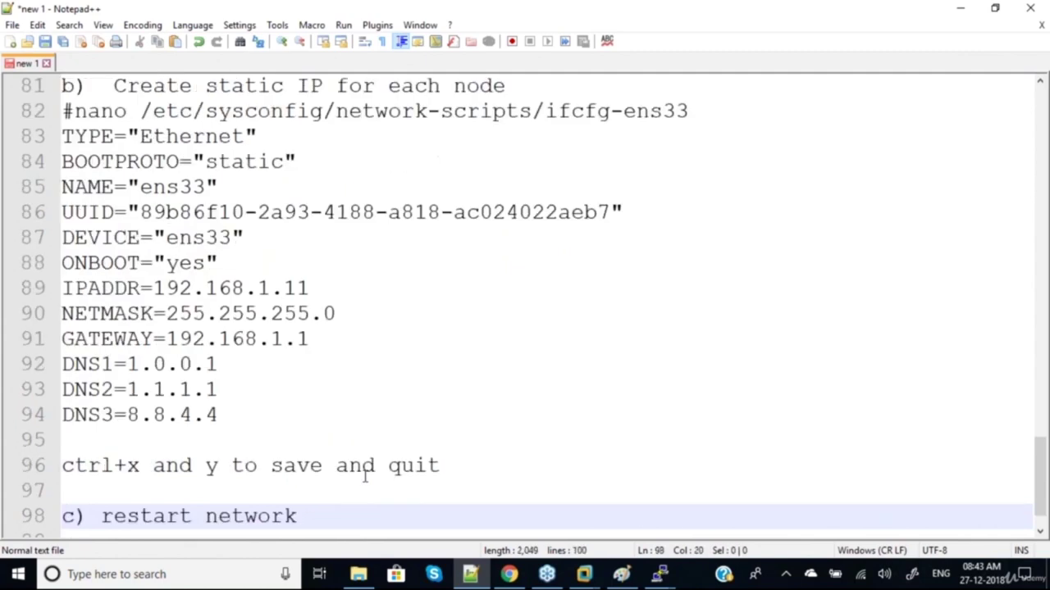
scroll(332, 315, "up", 3)
scroll(332, 315, "up", 3)
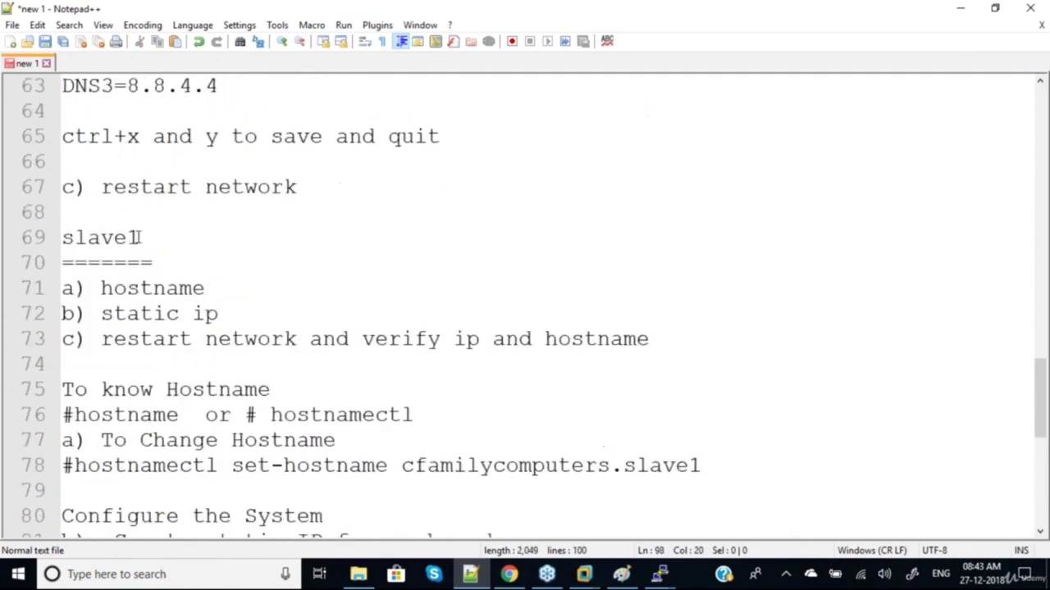